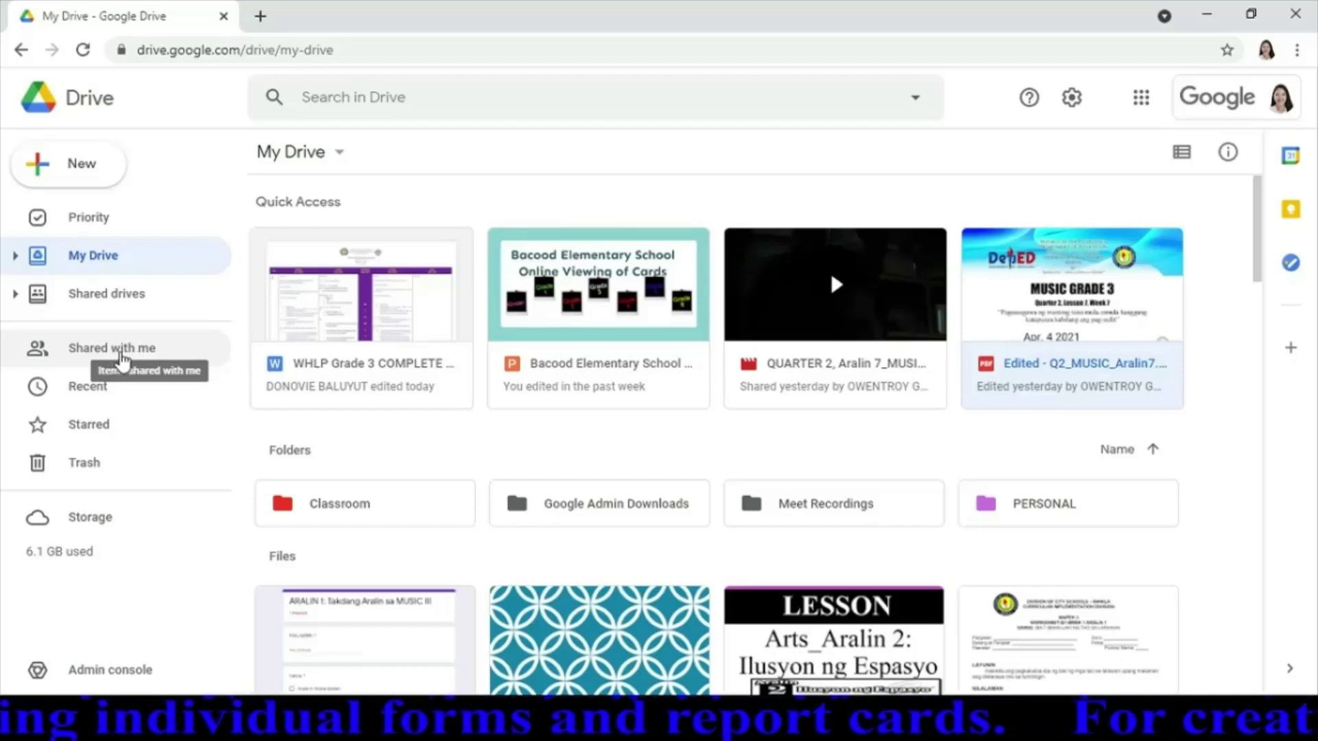
# From Shared with me, open GRADE 3, then SAMPLE GRADE3, then the GRADE 3-ACACIA folder
pyautogui.click(121, 358)
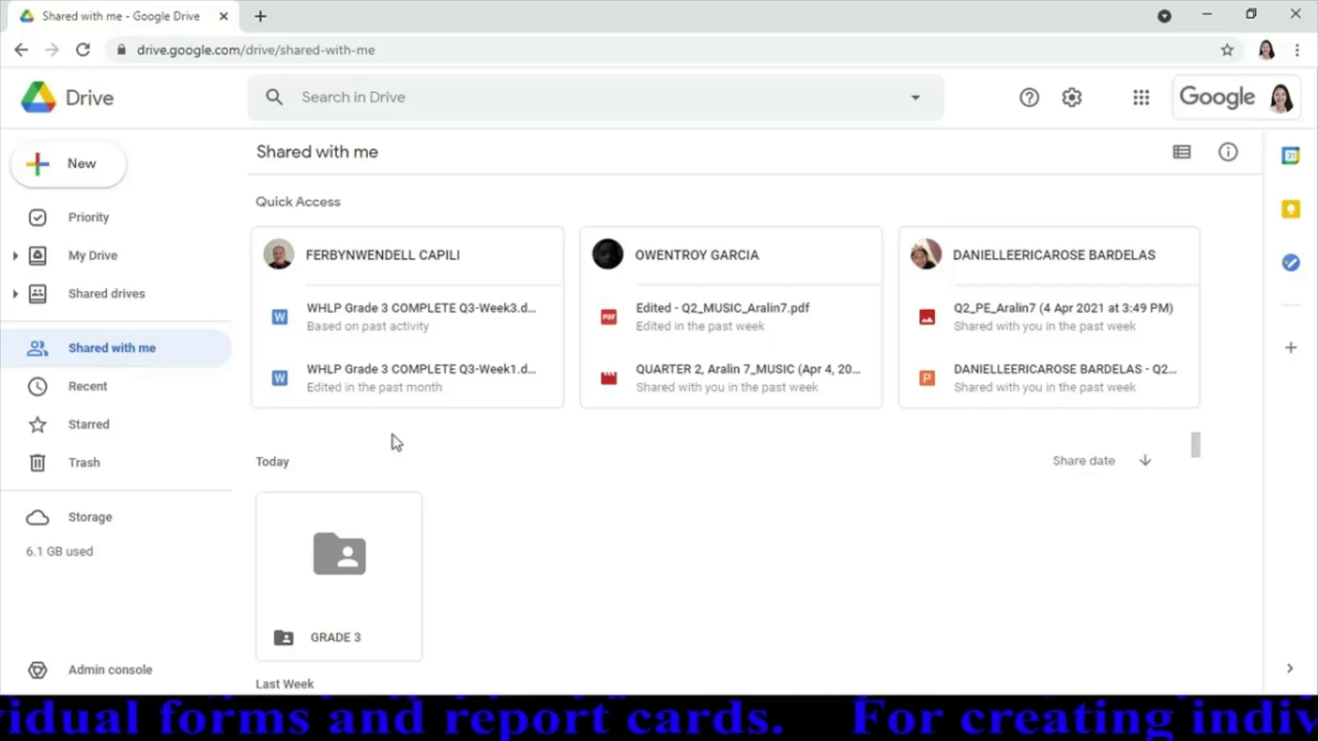
pyautogui.click(343, 576)
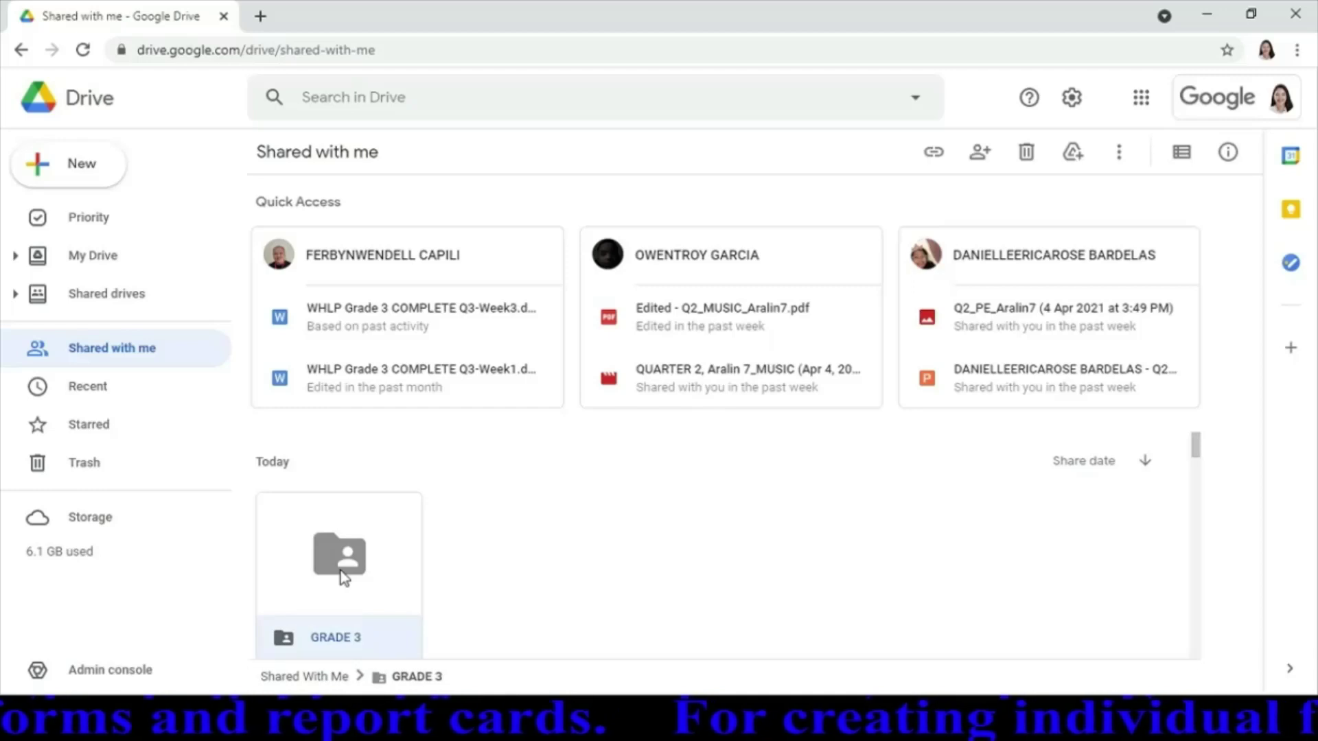
pyautogui.doubleClick(298, 640)
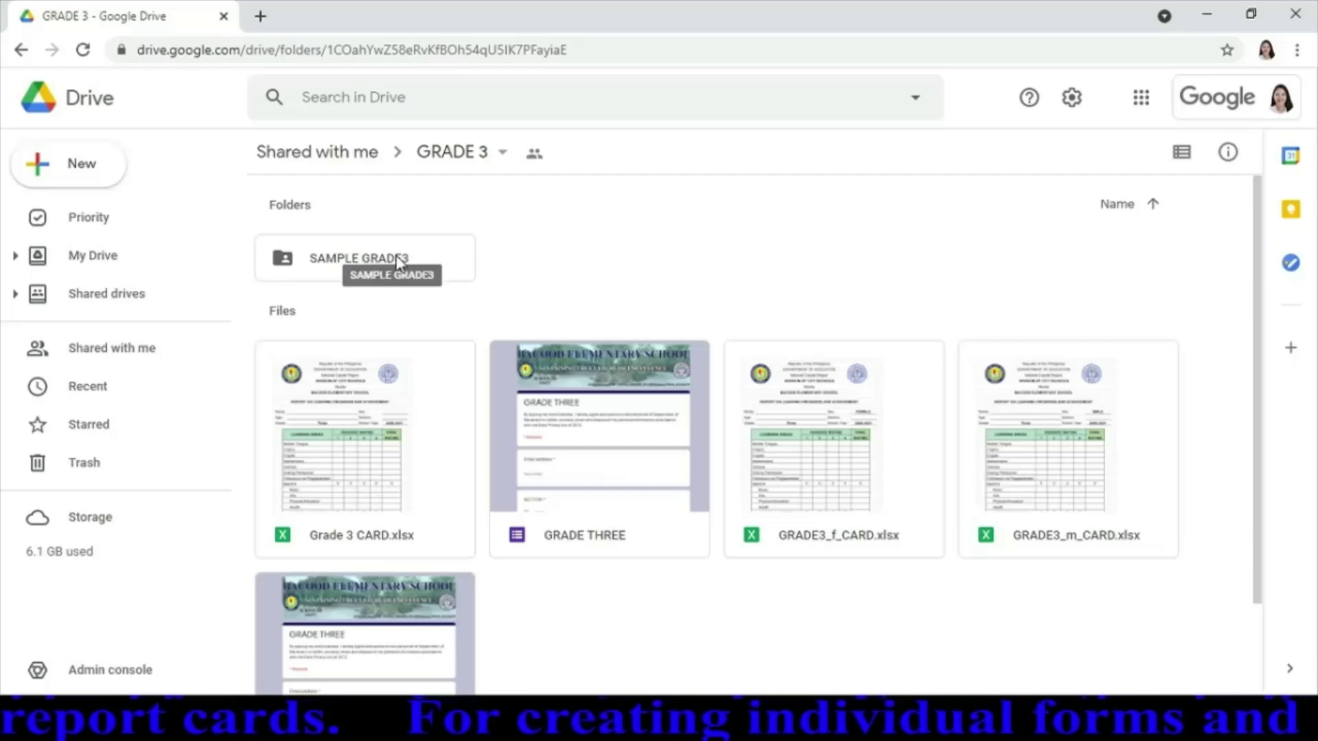
pyautogui.click(360, 265)
pyautogui.doubleClick(362, 265)
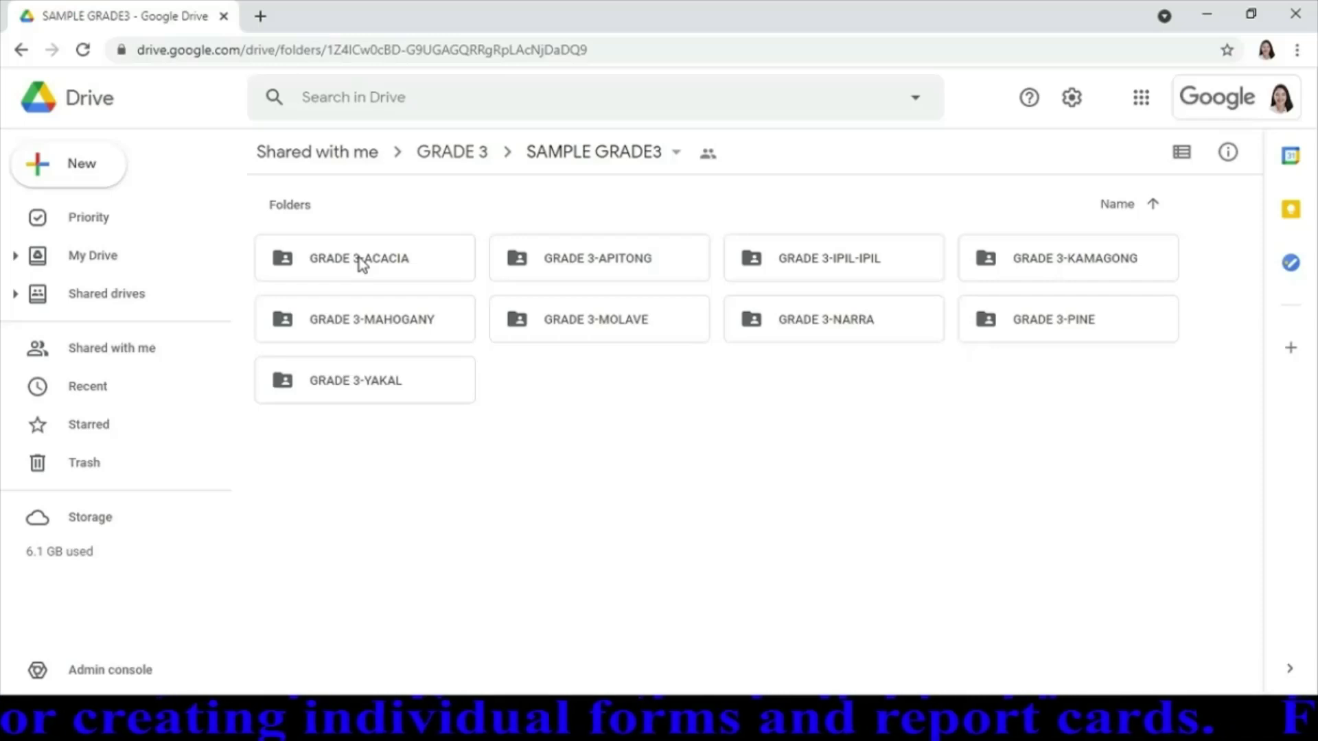
pyautogui.doubleClick(360, 259)
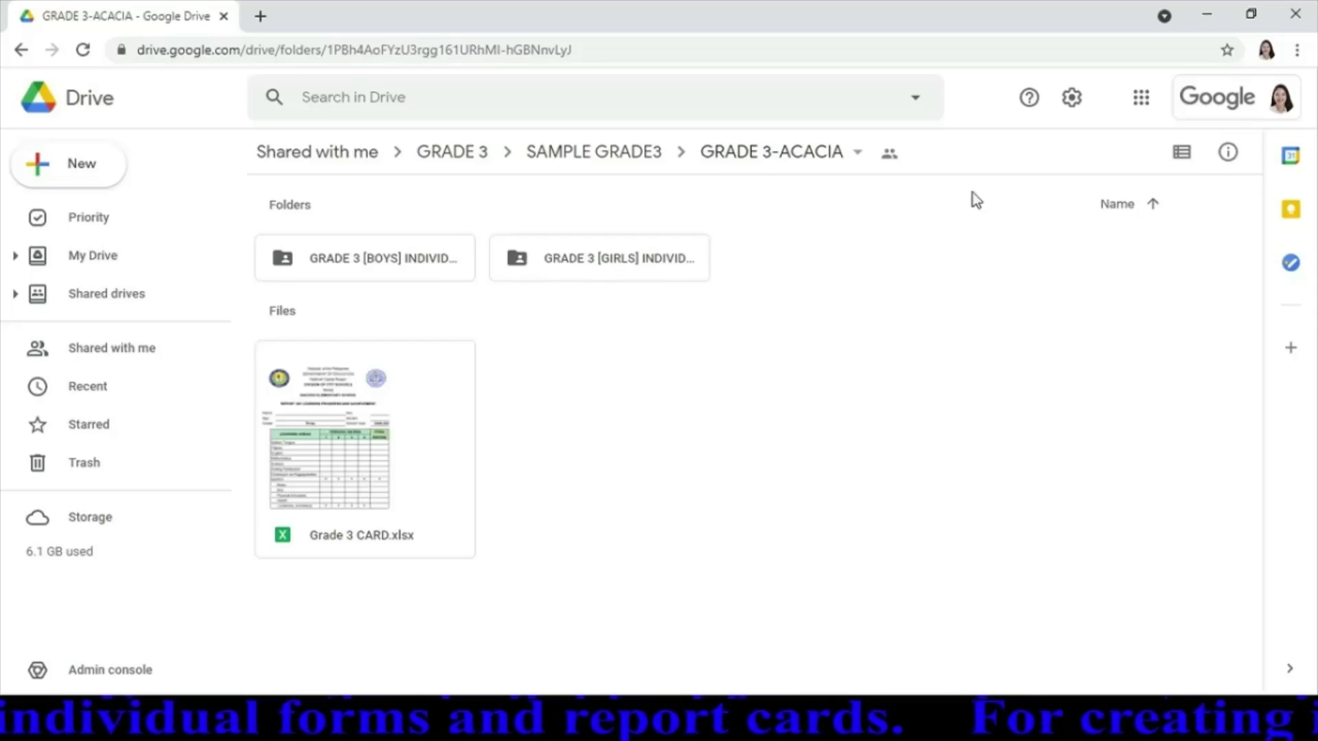
# Switch to list view and create a blank Google Form shared like the folder
pyautogui.click(1182, 152)
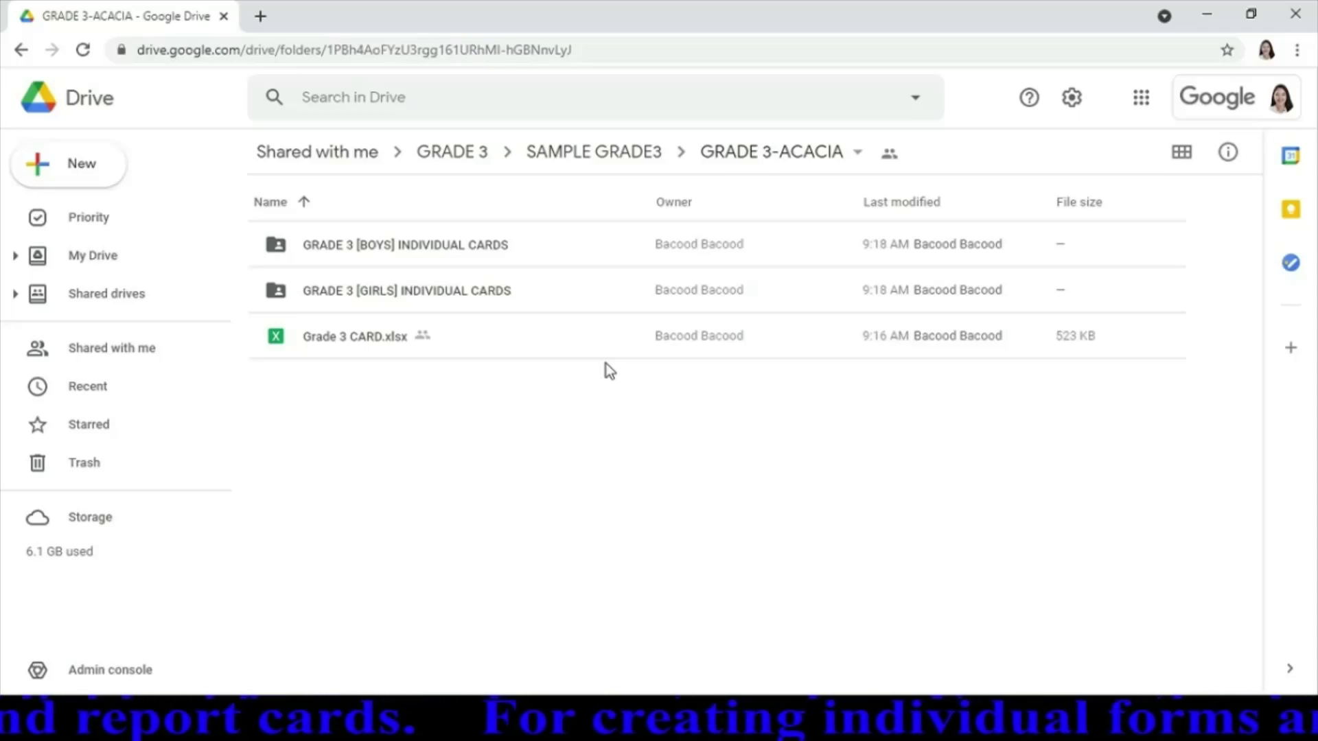
pyautogui.click(94, 170)
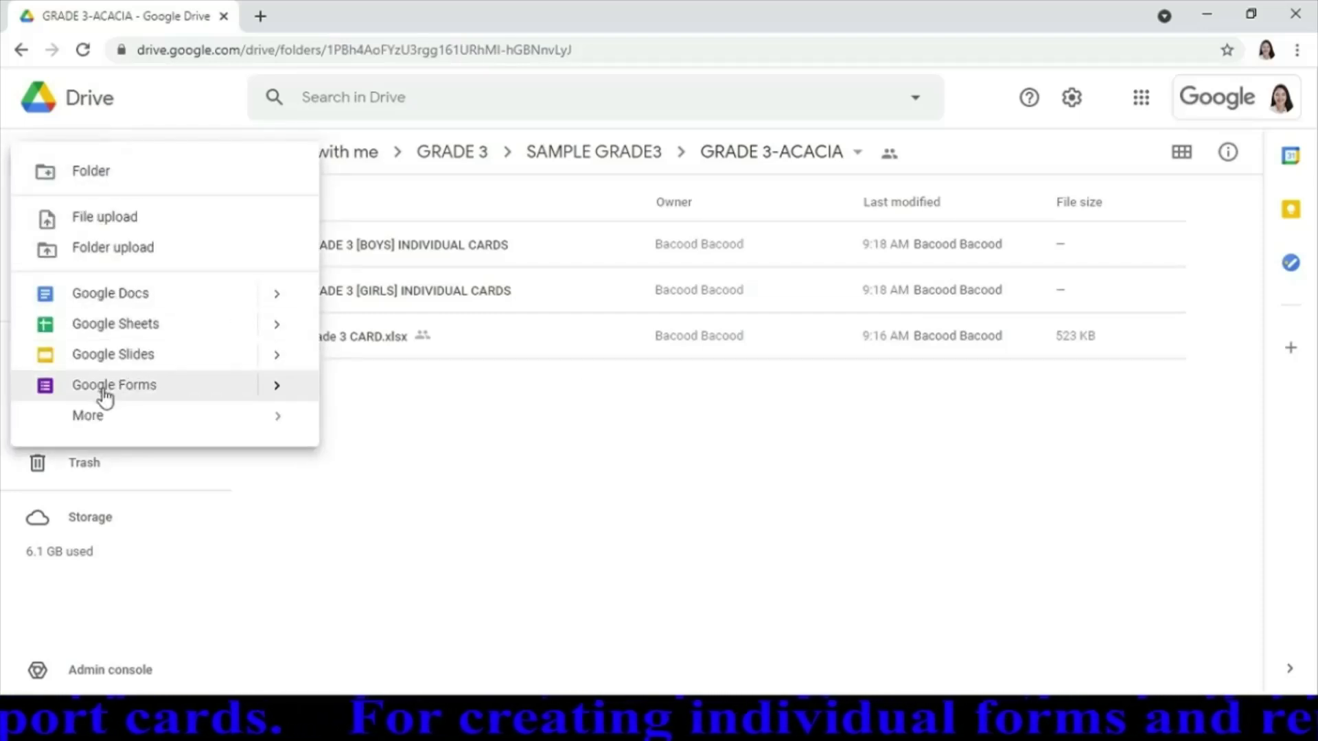
pyautogui.click(282, 389)
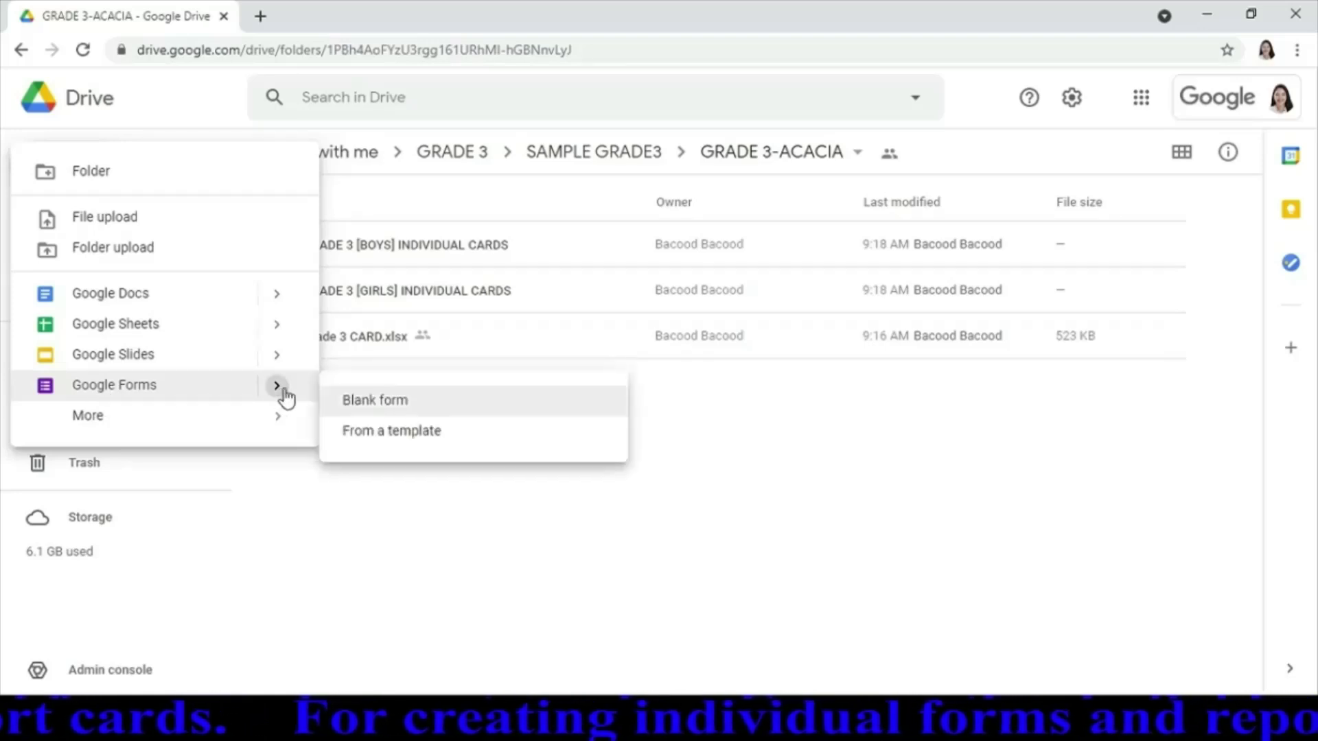
pyautogui.click(391, 417)
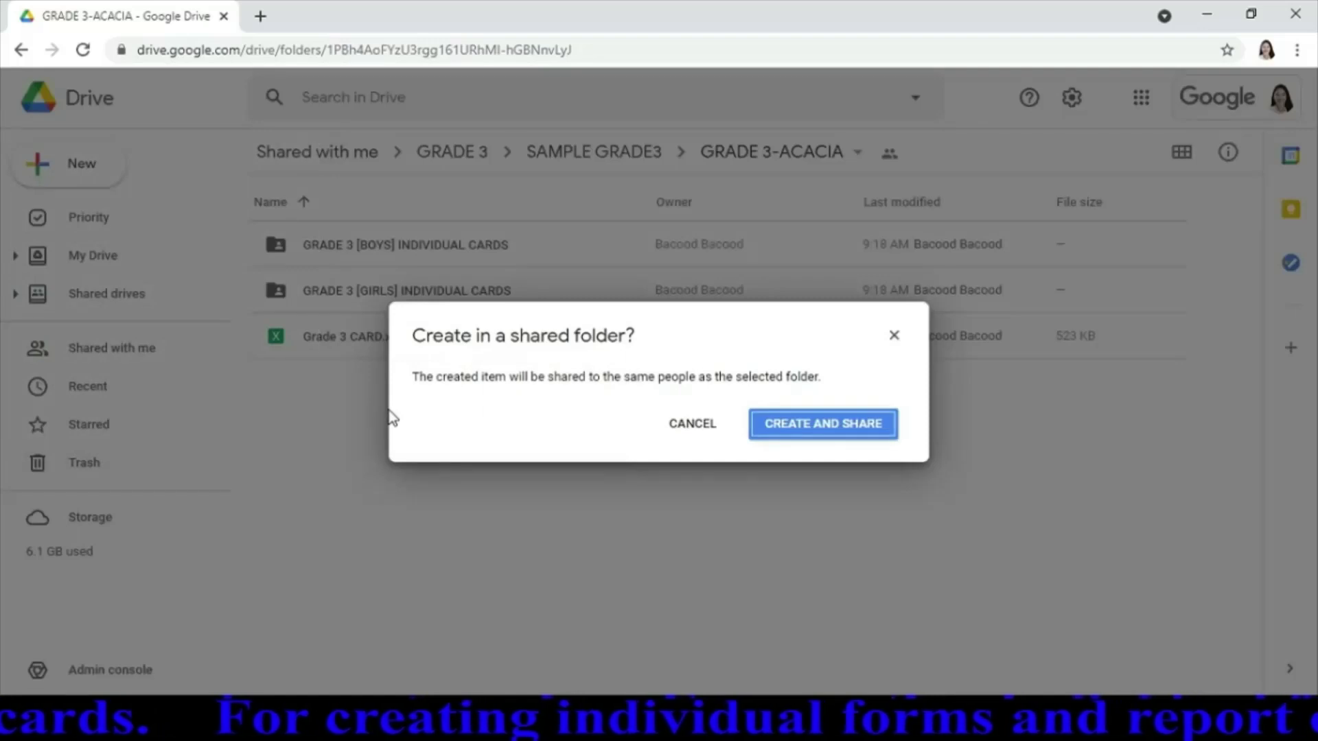
pyautogui.click(861, 431)
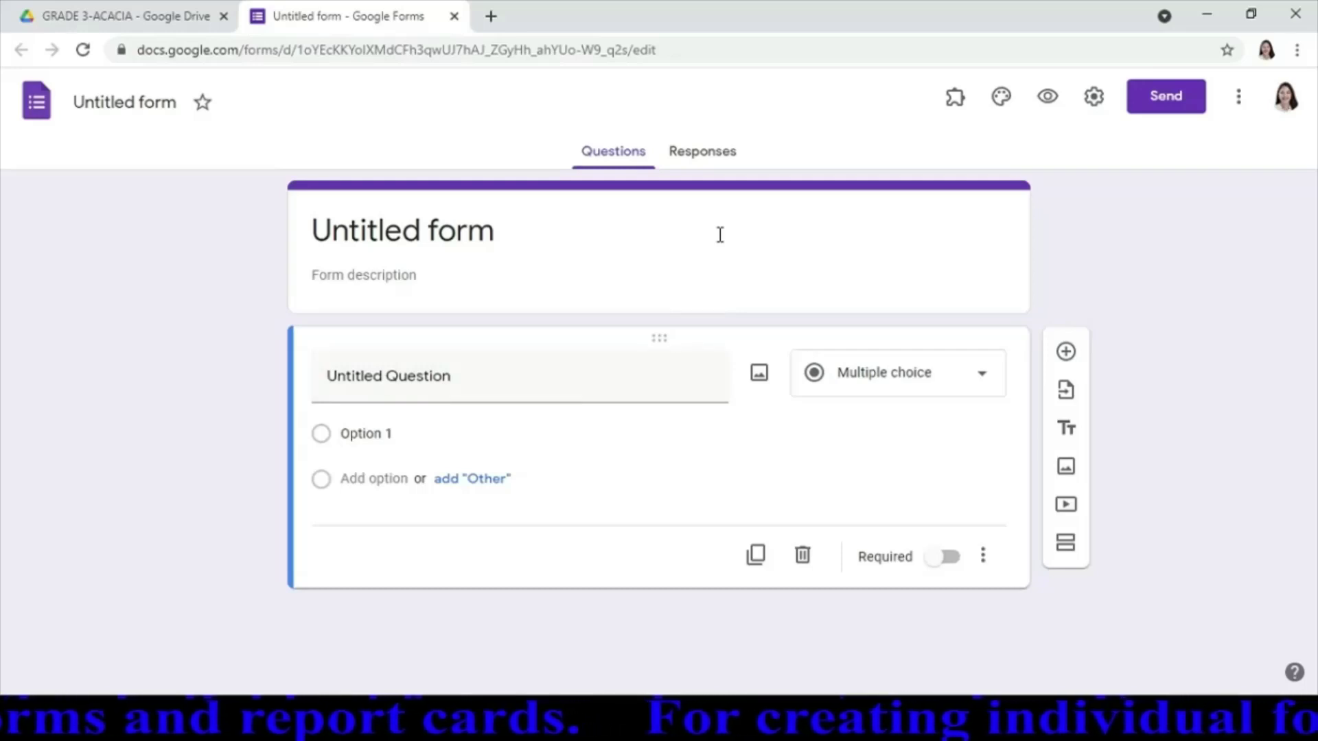
# Title the form 'Grade 3- Acacia' and give the form file that same name
pyautogui.click(601, 230)
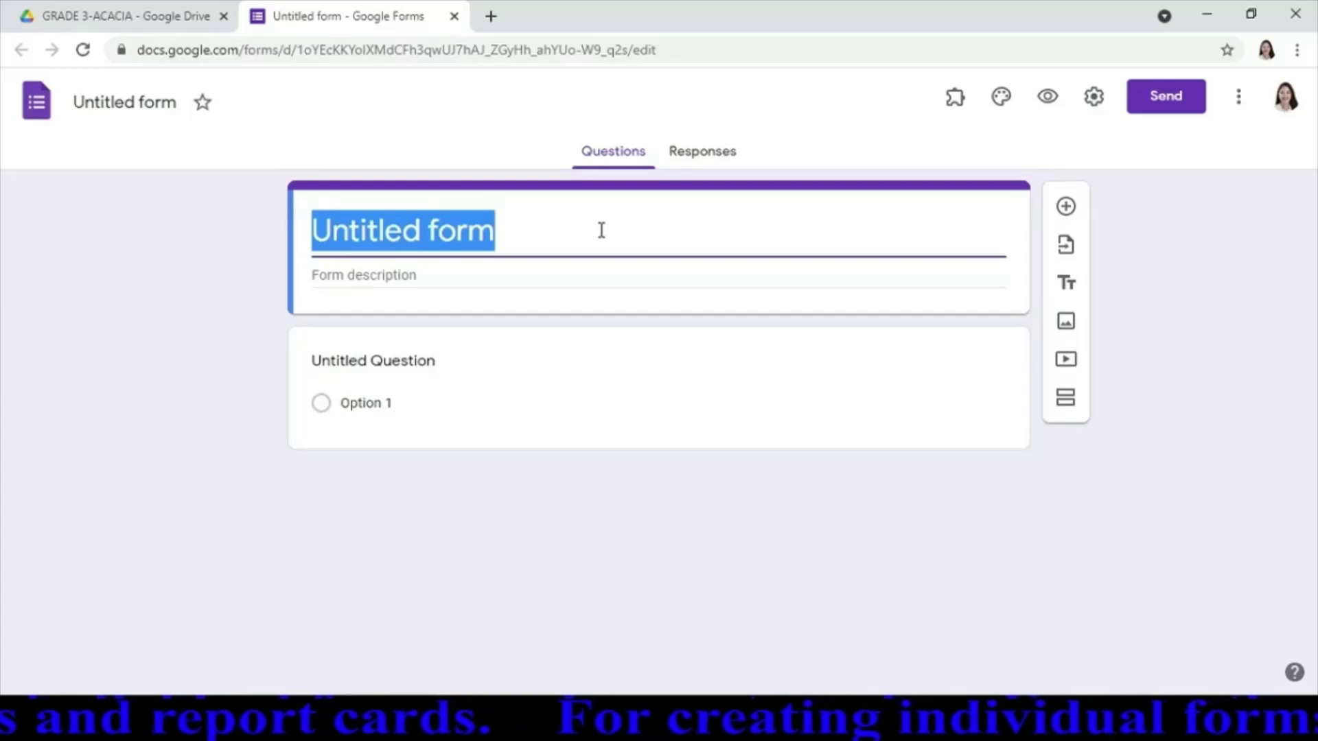
pyautogui.write('G')
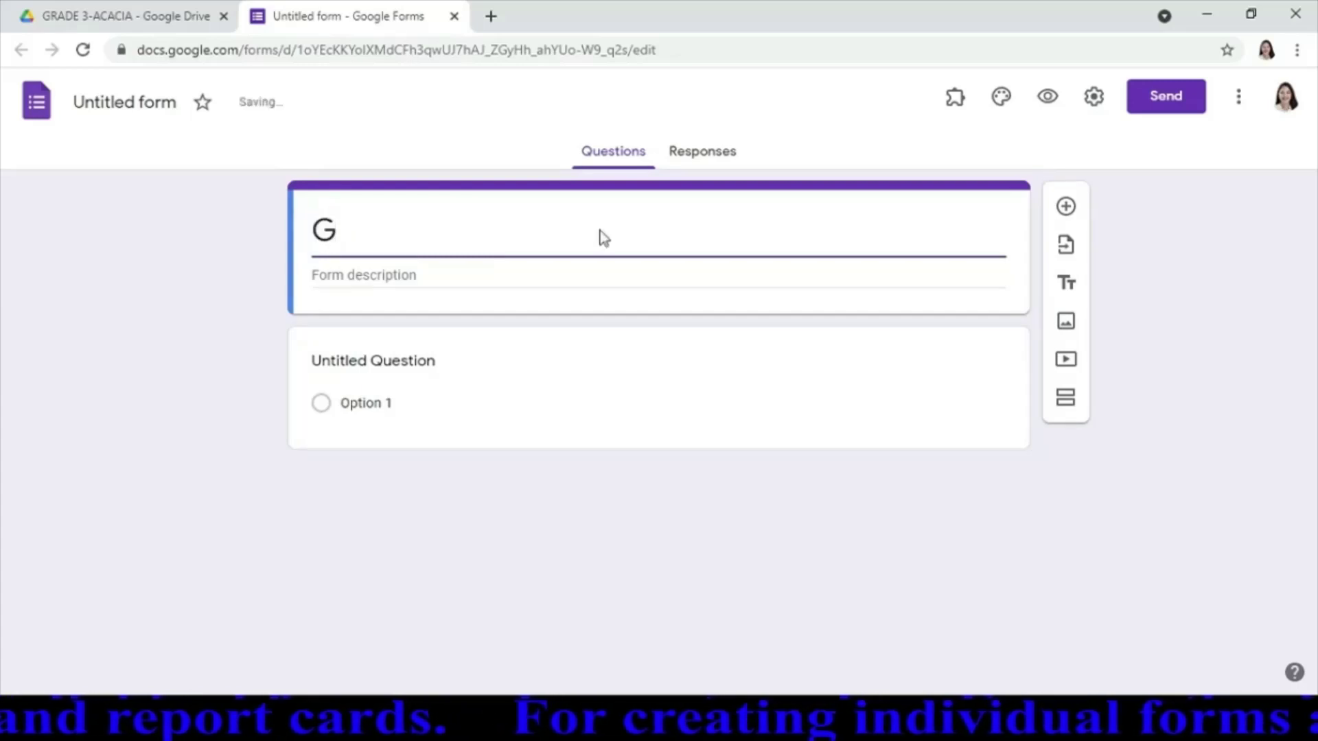
pyautogui.write('rade')
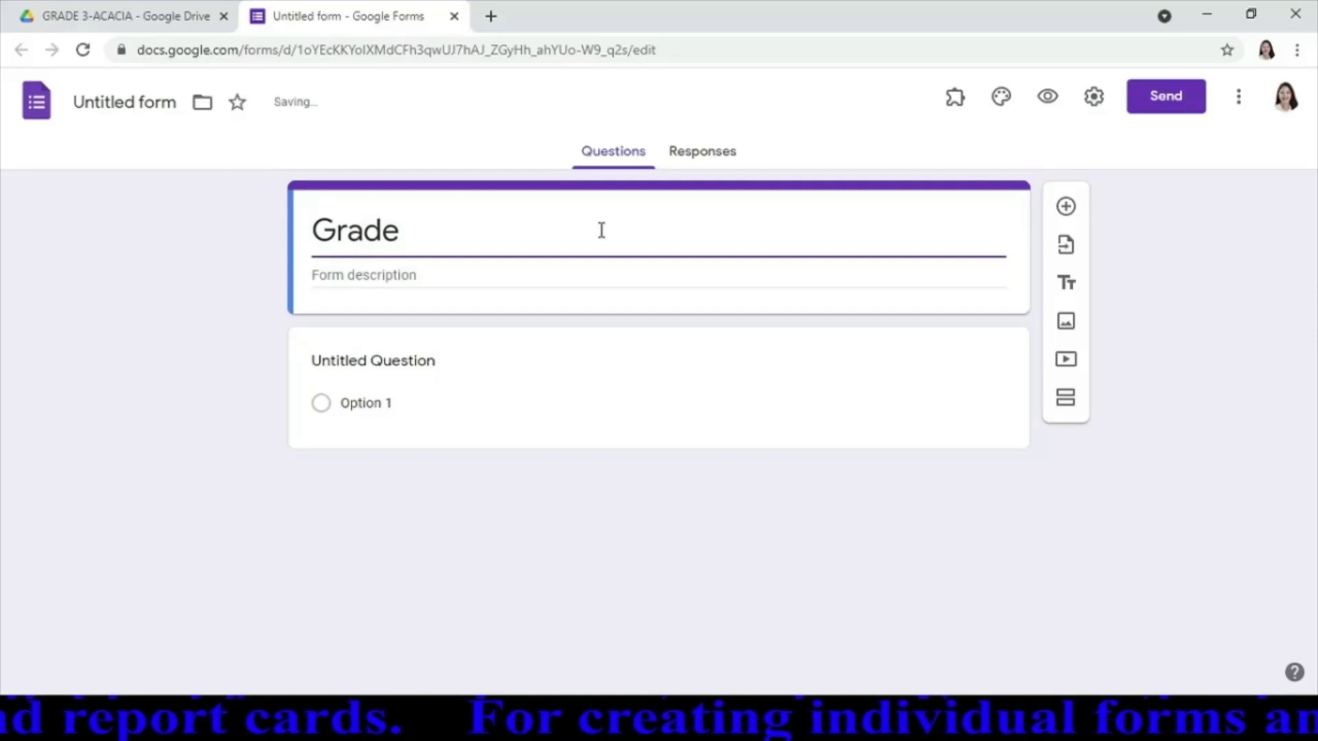
pyautogui.write(' 3- ')
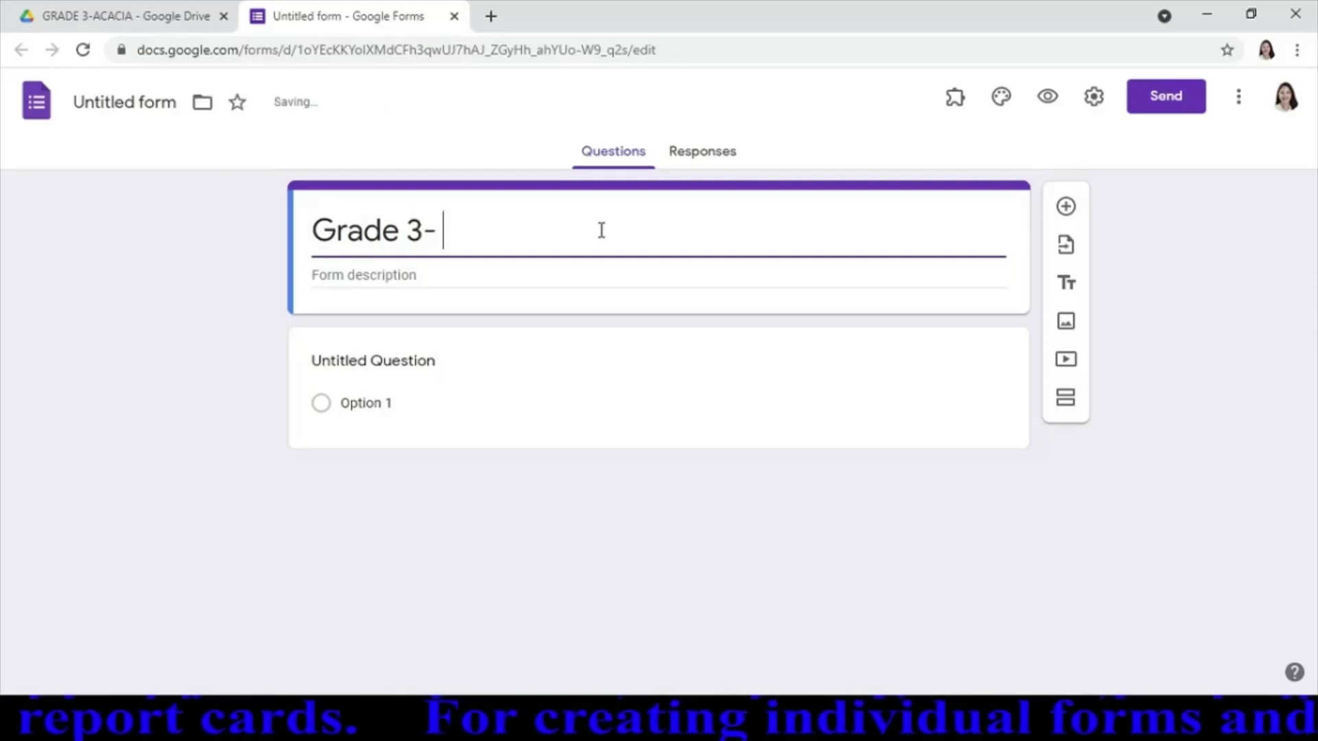
pyautogui.write('Acacia')
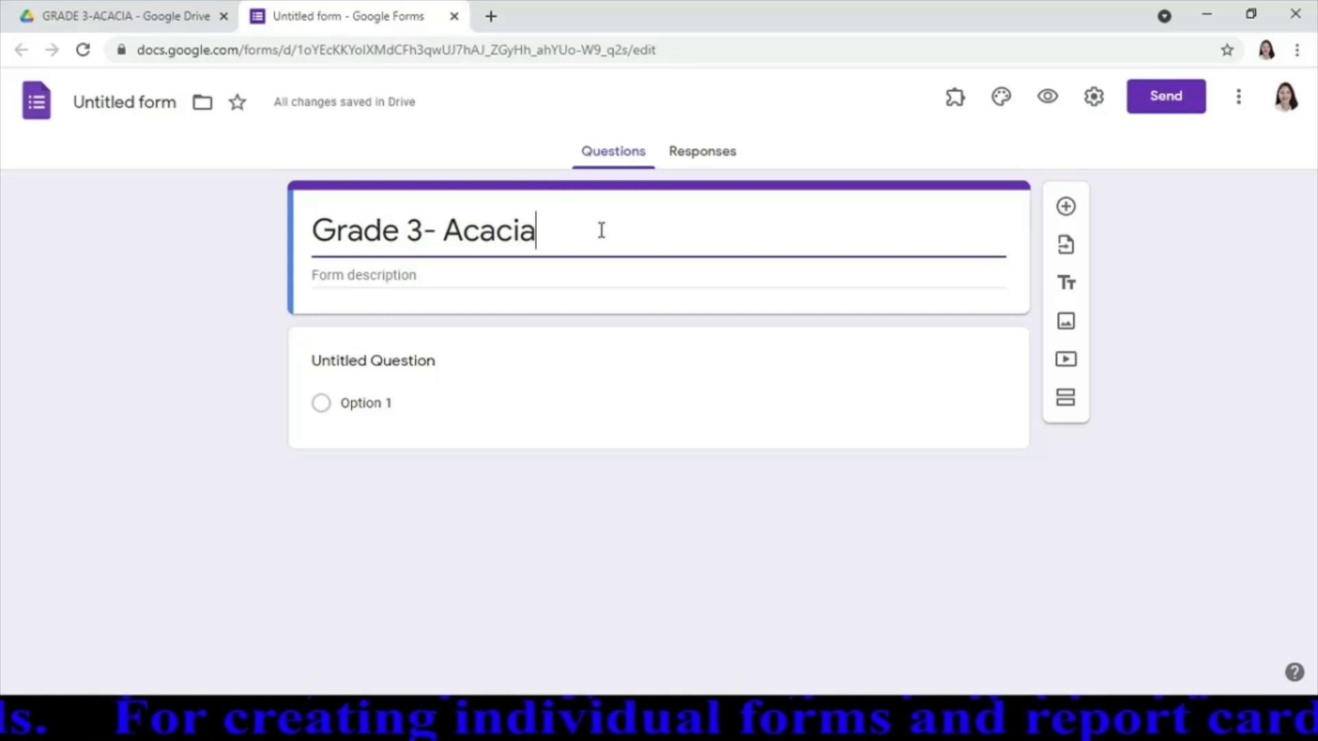
pyautogui.click(142, 100)
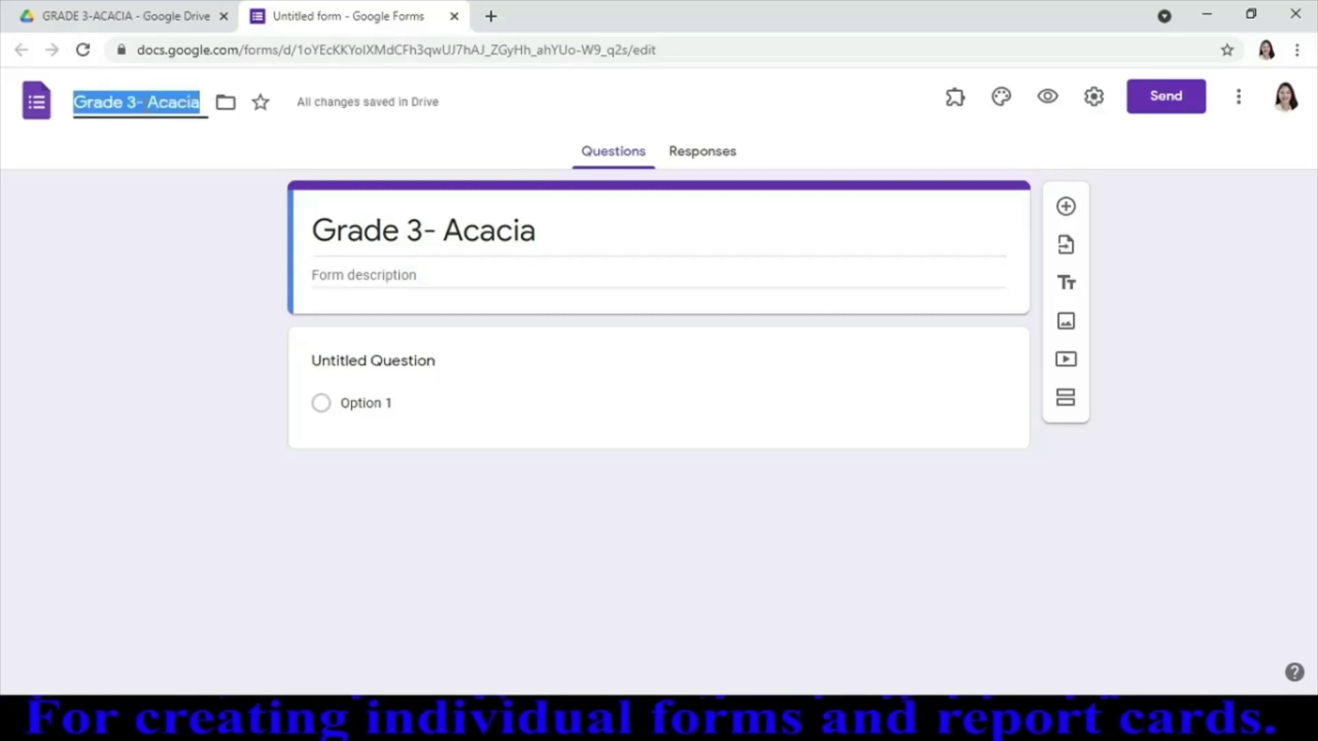
pyautogui.click(222, 113)
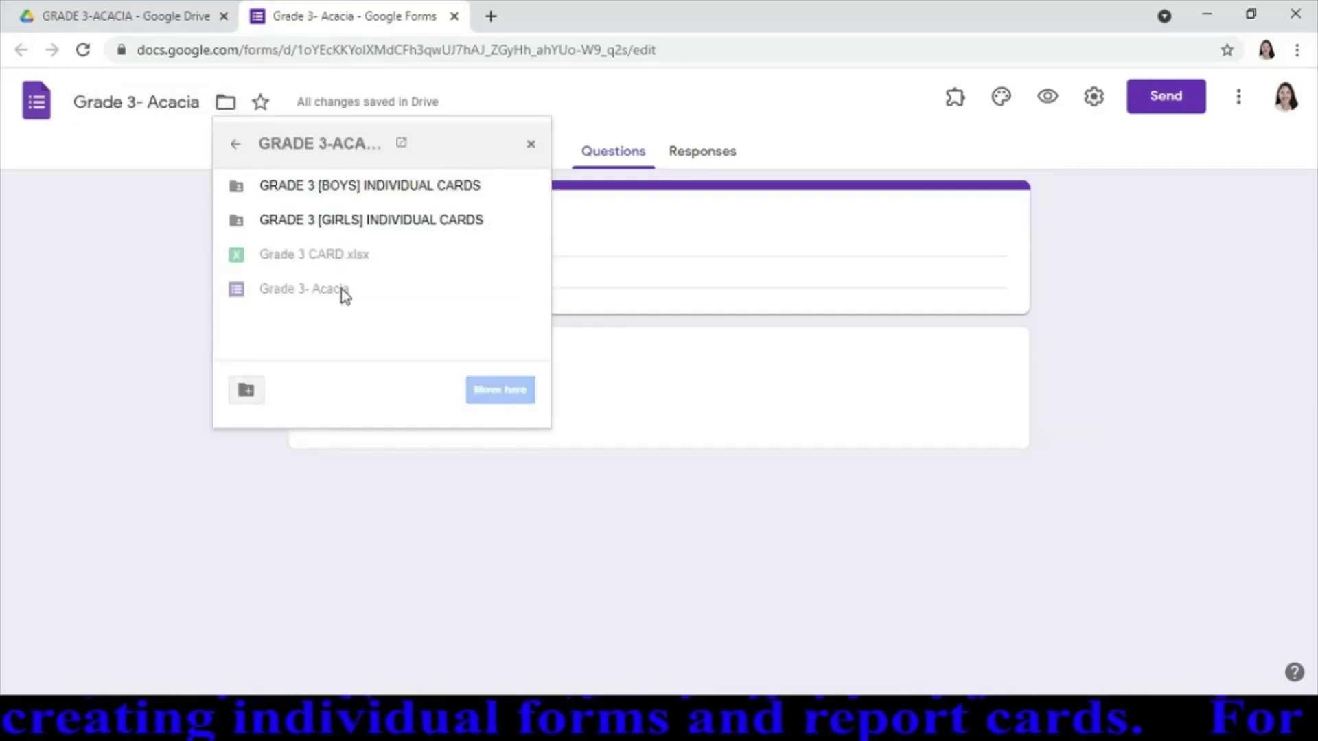
pyautogui.click(191, 131)
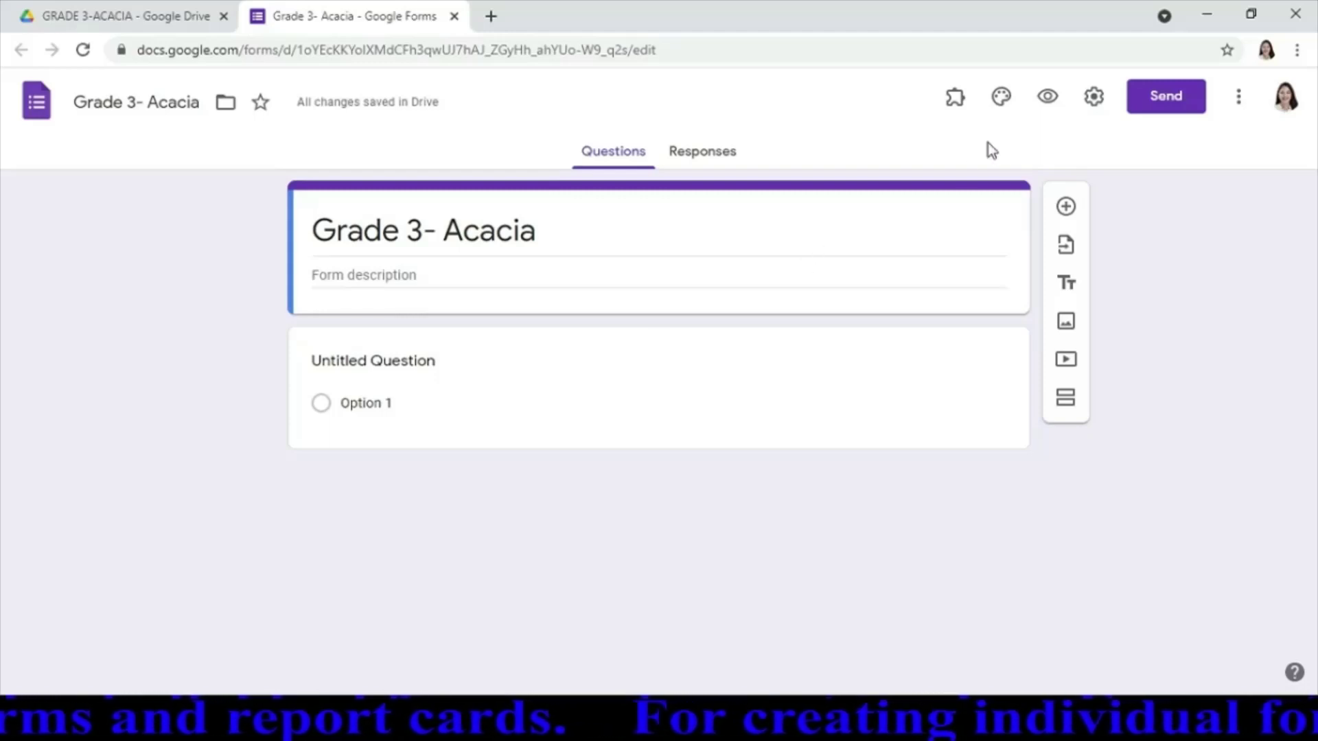
# Turn off the 'Restrict to users in DepEd Manila' setting and save the settings
pyautogui.click(1094, 103)
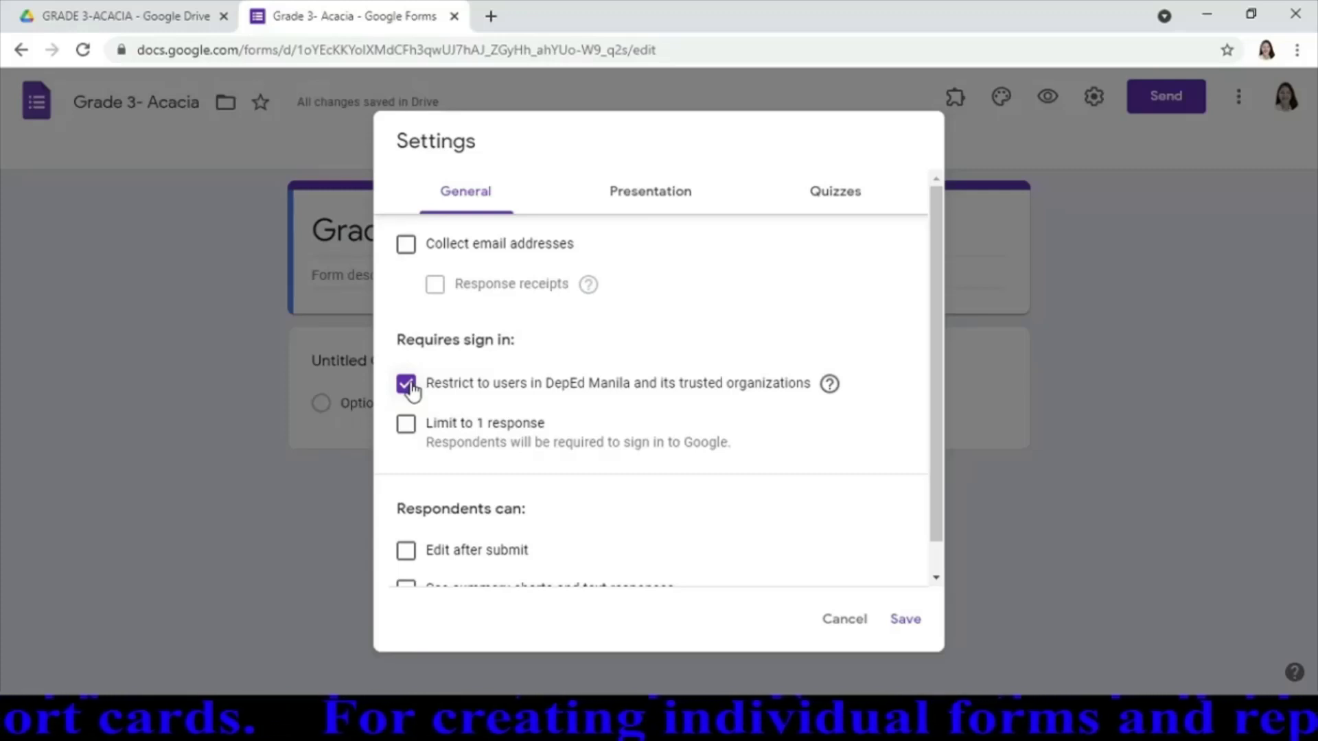
pyautogui.click(407, 384)
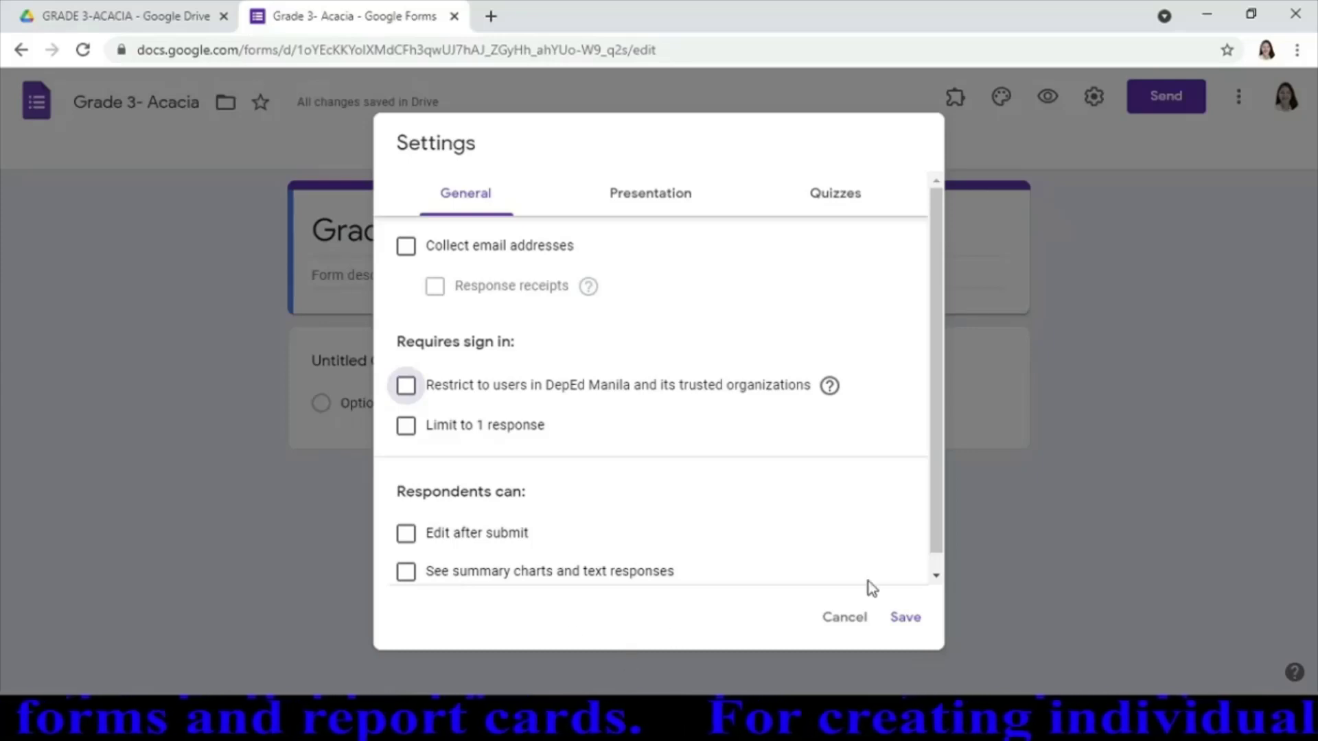
pyautogui.click(909, 619)
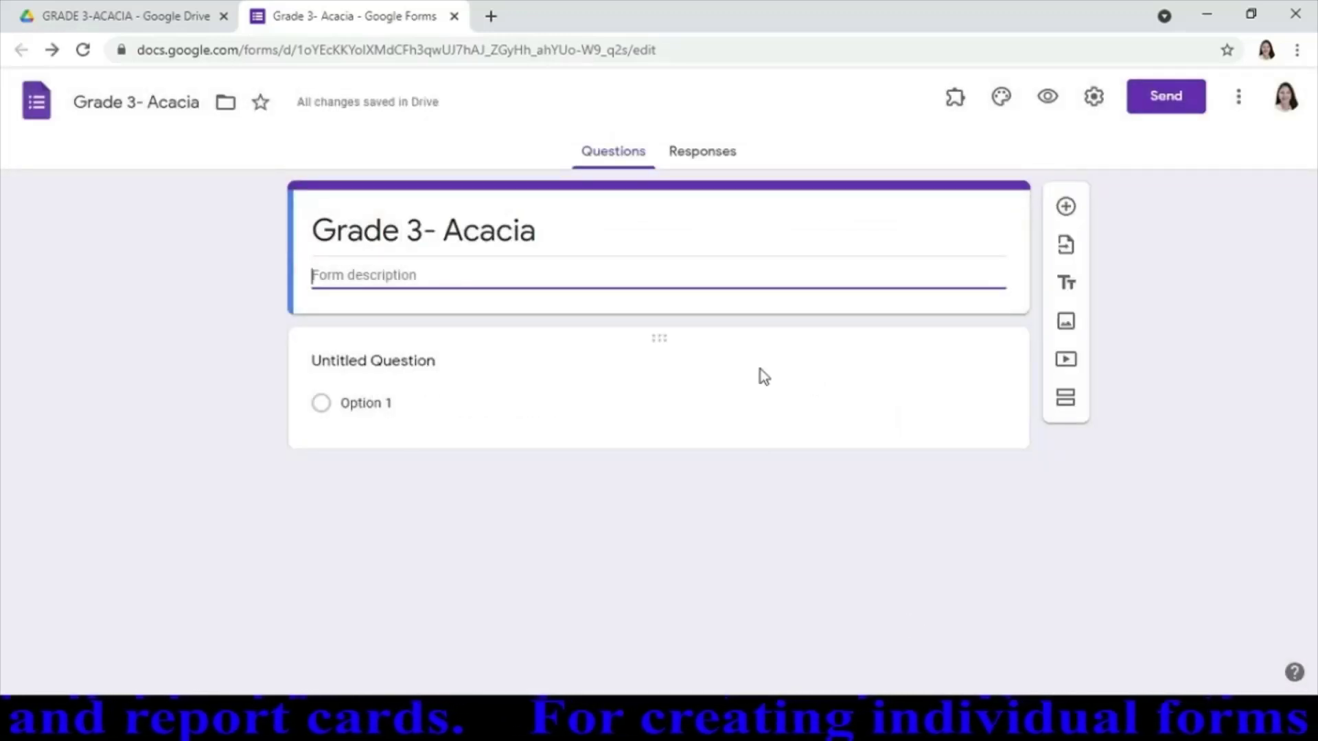
# Title the first question 'Name of Learners' and change its type to Dropdown
pyautogui.click(451, 362)
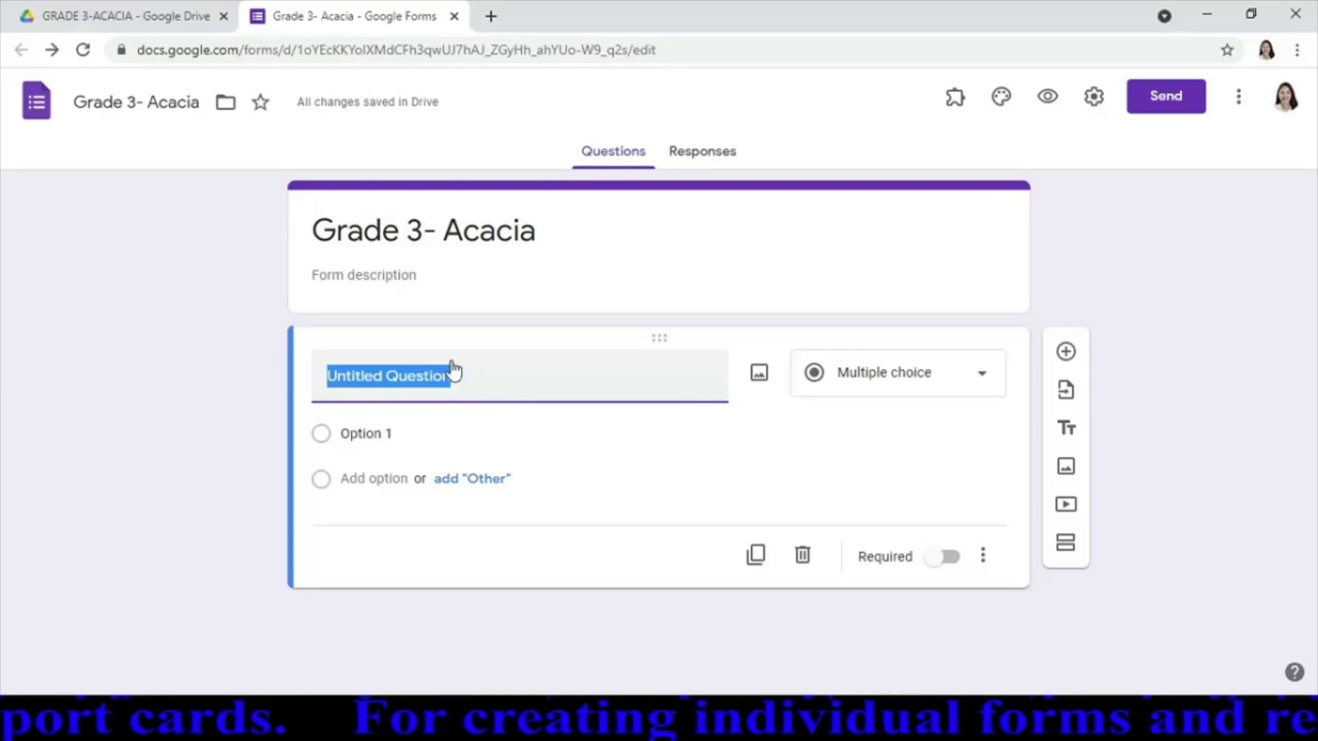
pyautogui.write('Name ')
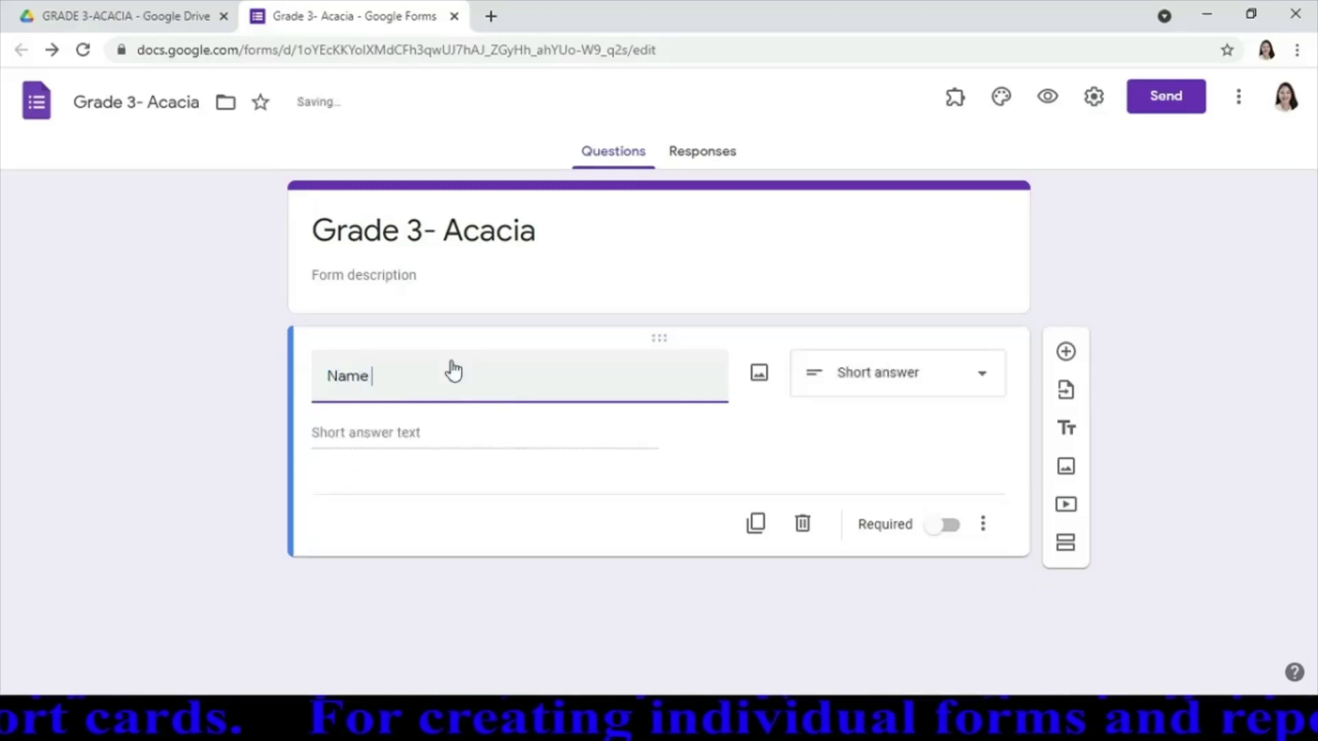
pyautogui.write('of Lea')
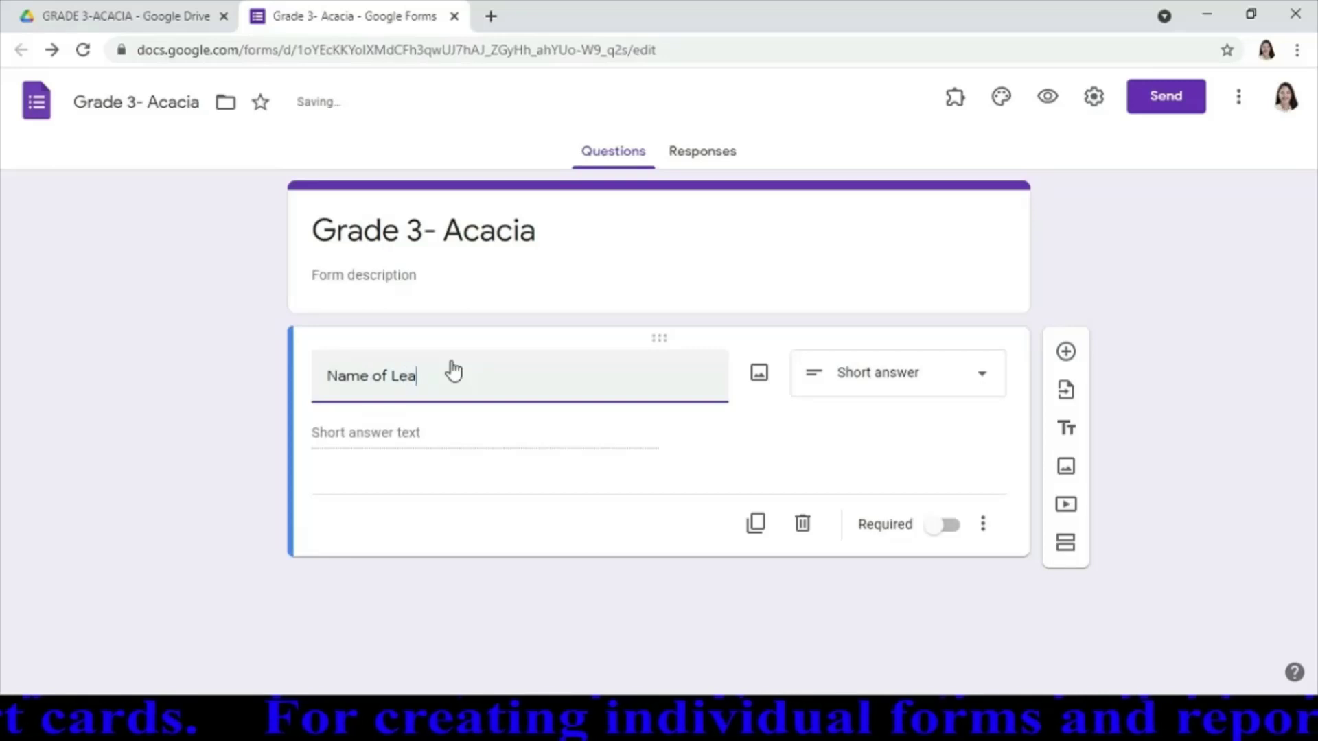
pyautogui.write('rners')
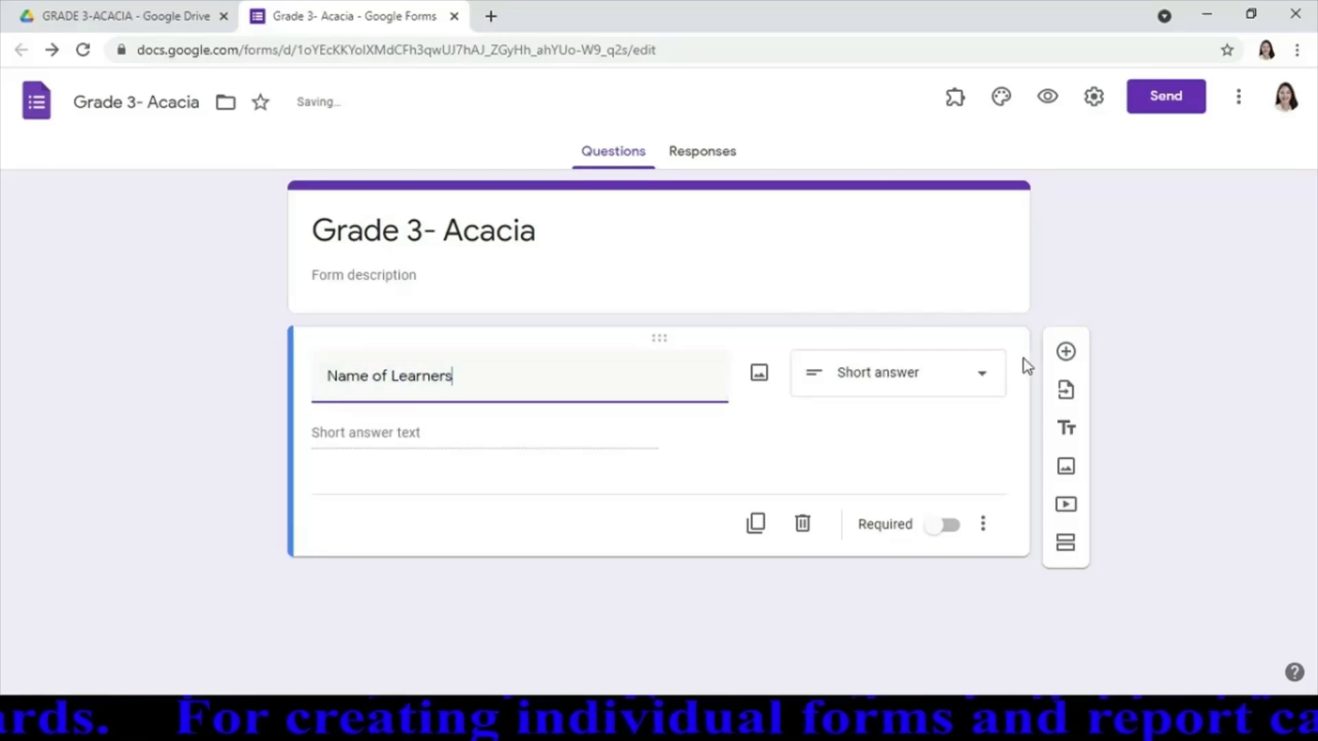
pyautogui.click(985, 383)
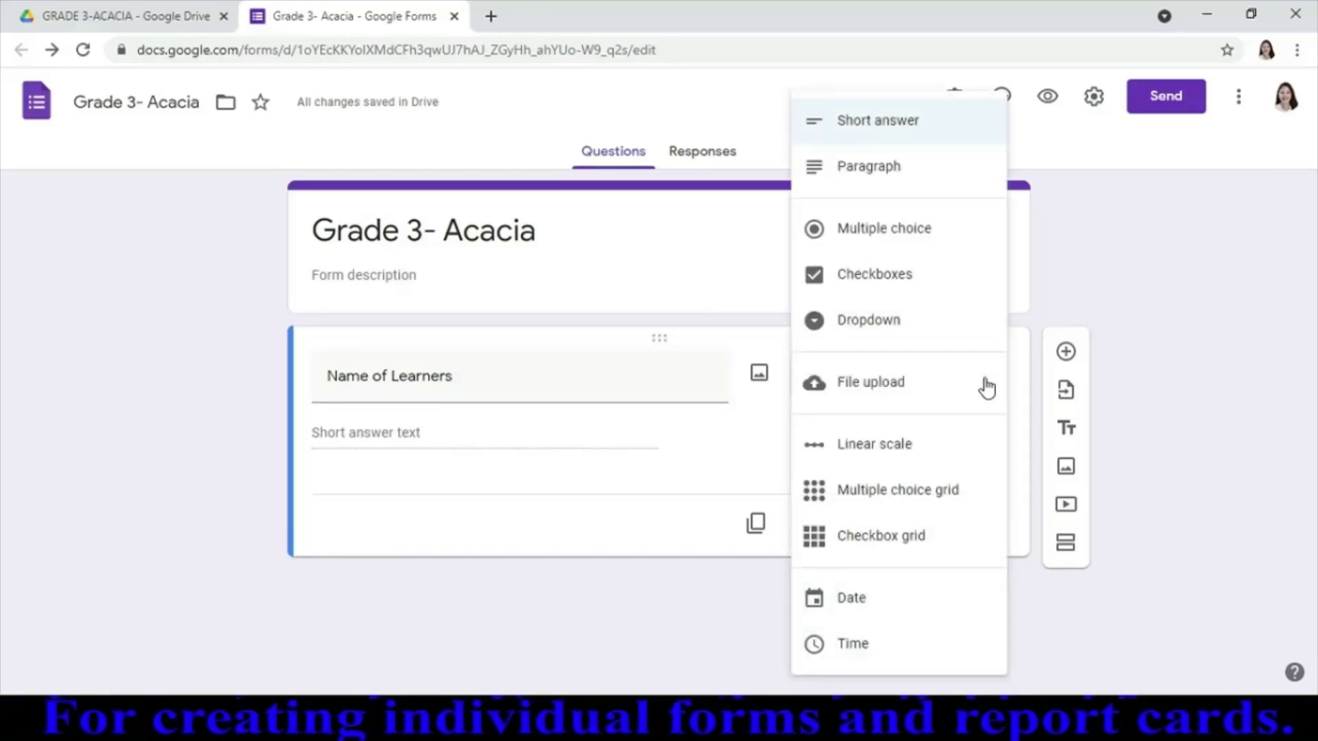
pyautogui.click(866, 330)
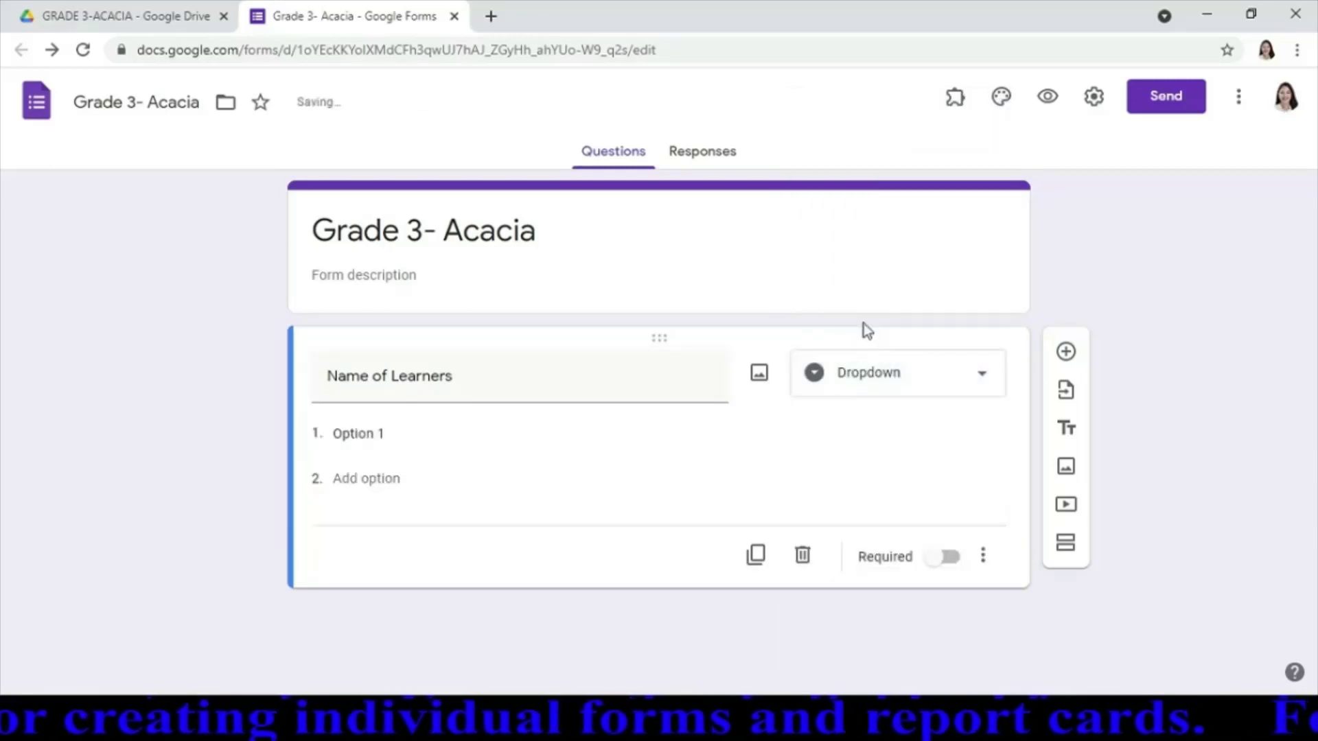
pyautogui.click(415, 441)
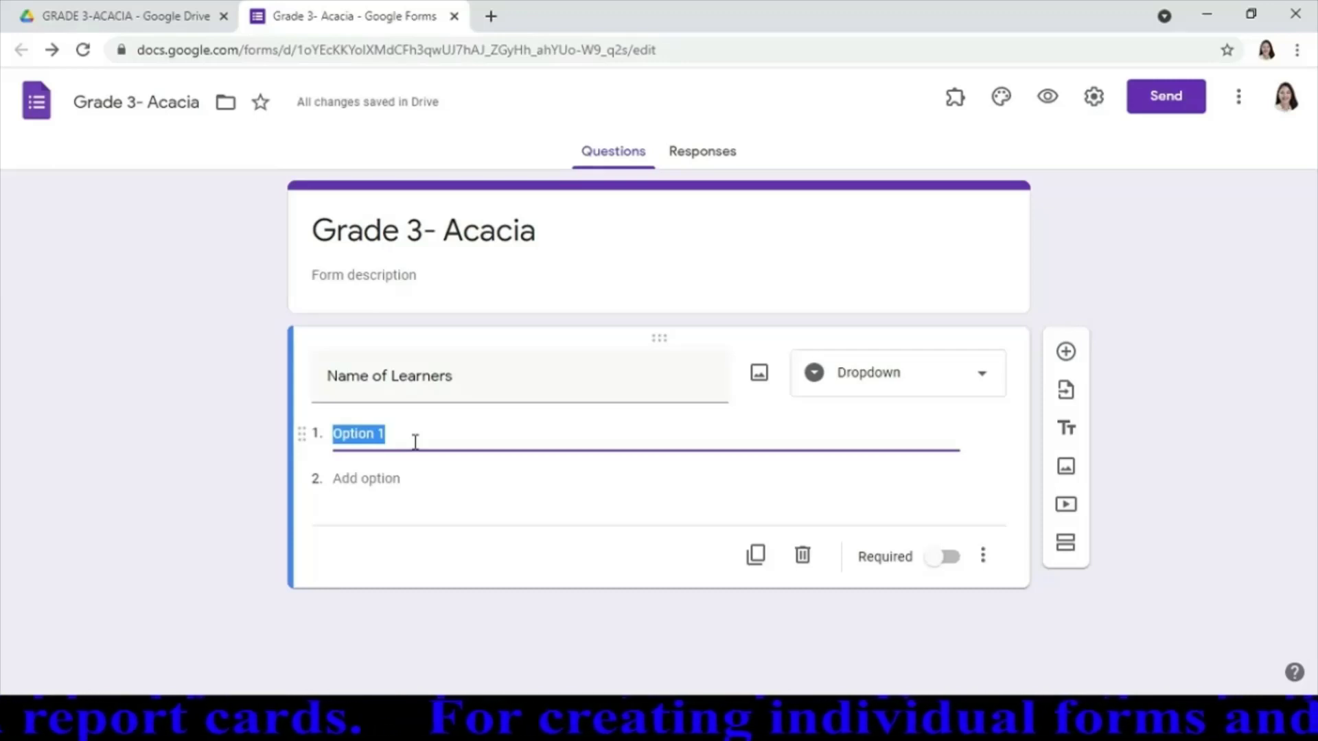
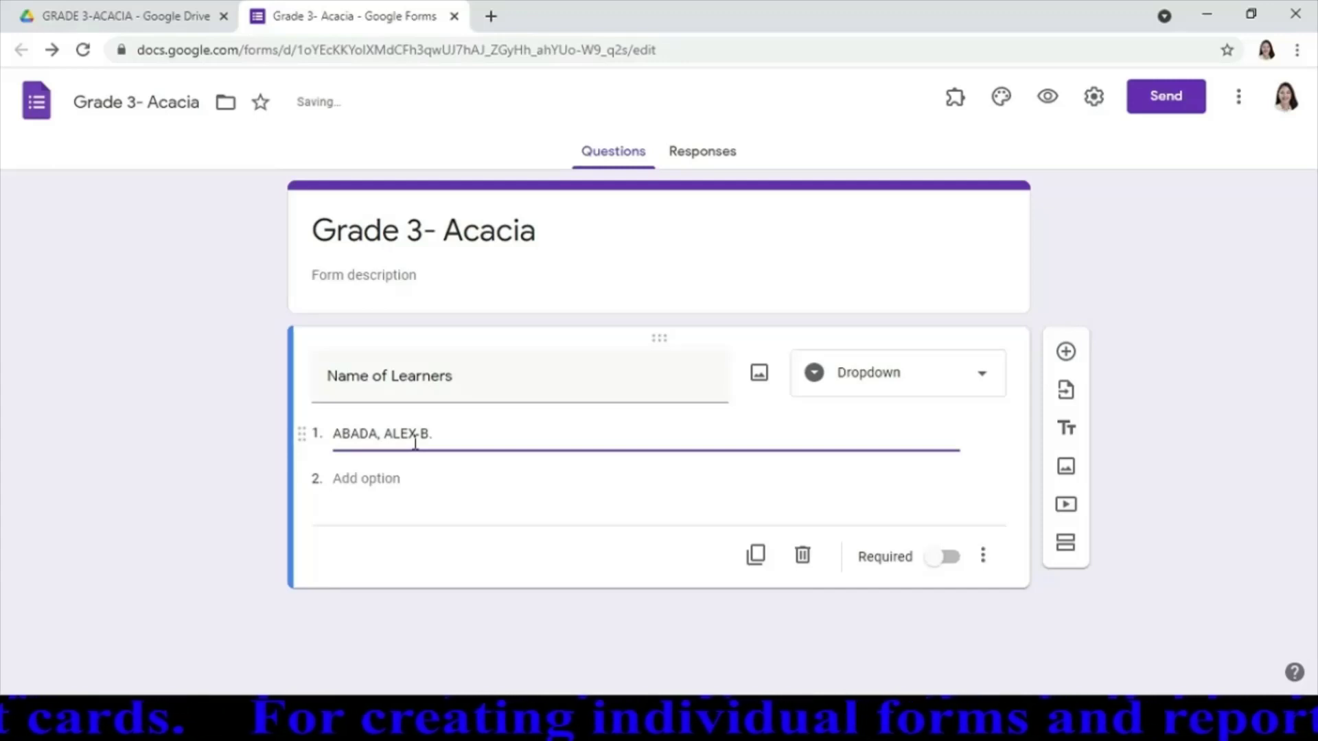
# Enter six learners' full names as the dropdown choices, one per option
pyautogui.press('Return')
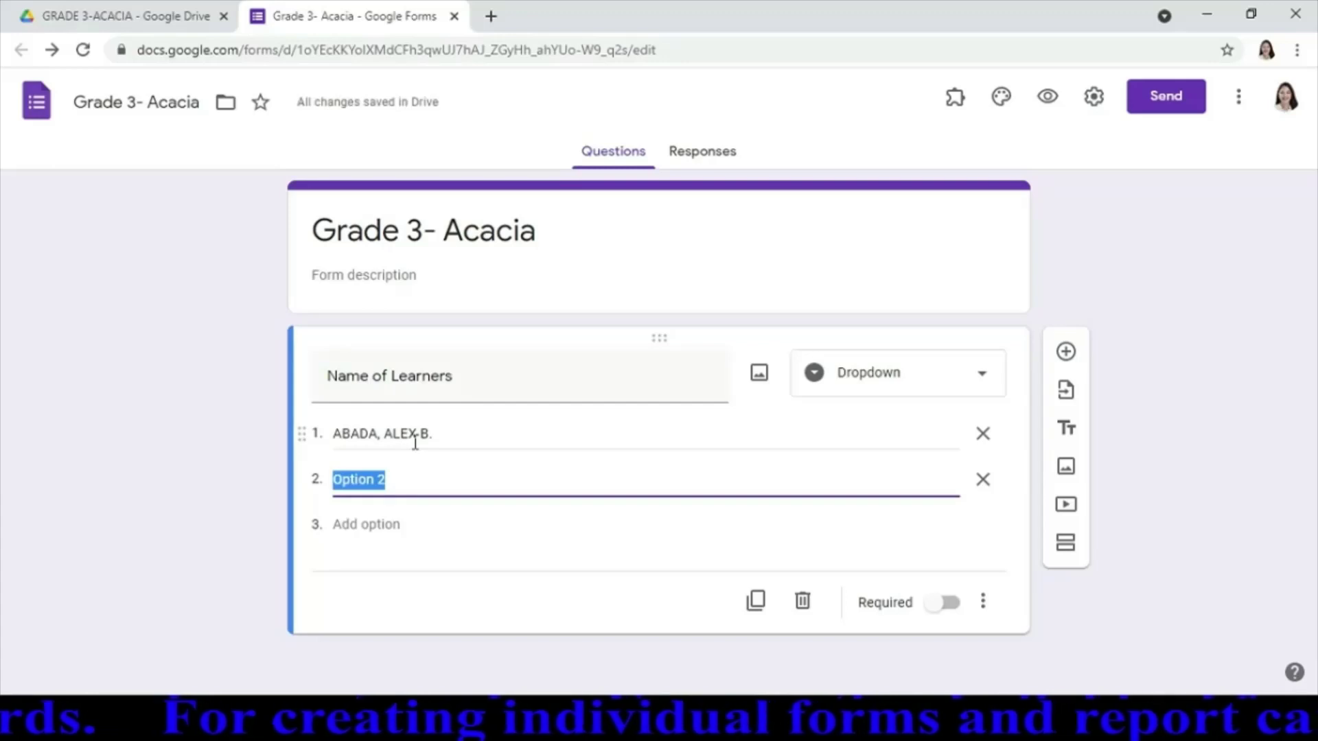
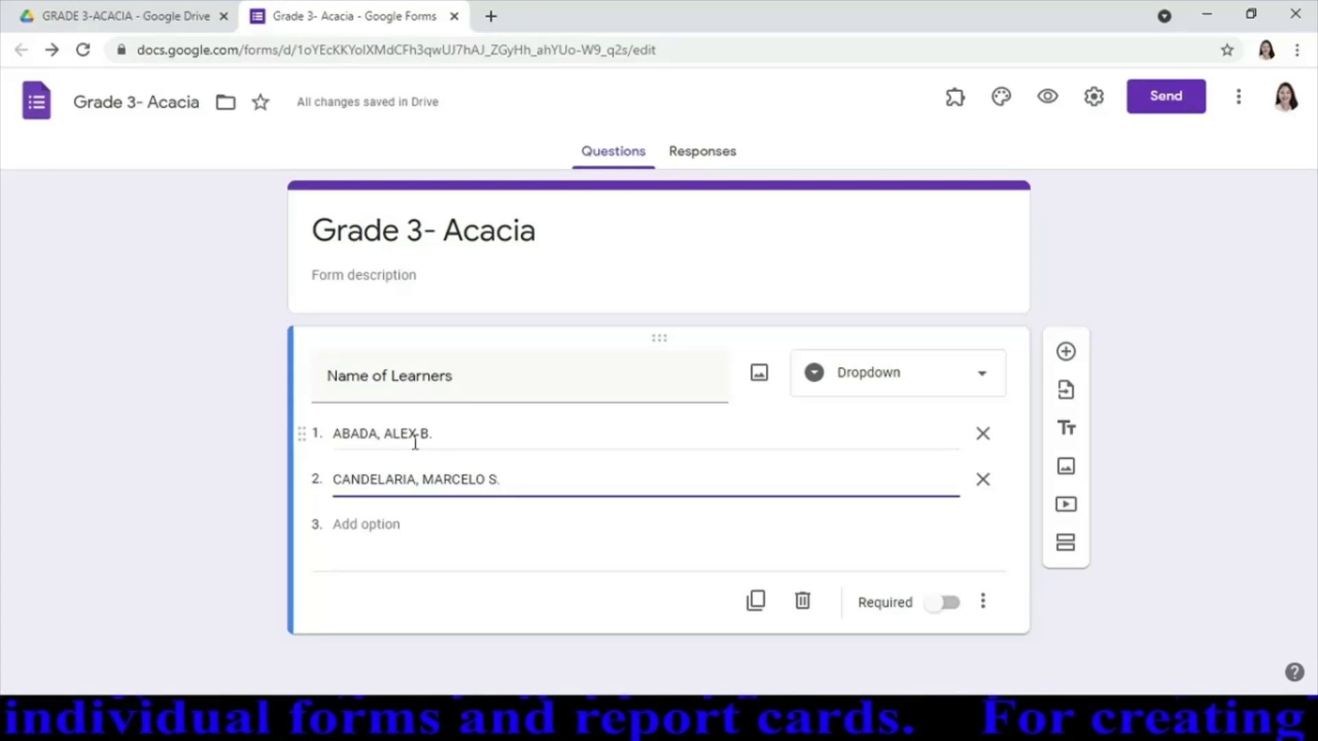
pyautogui.press('Return')
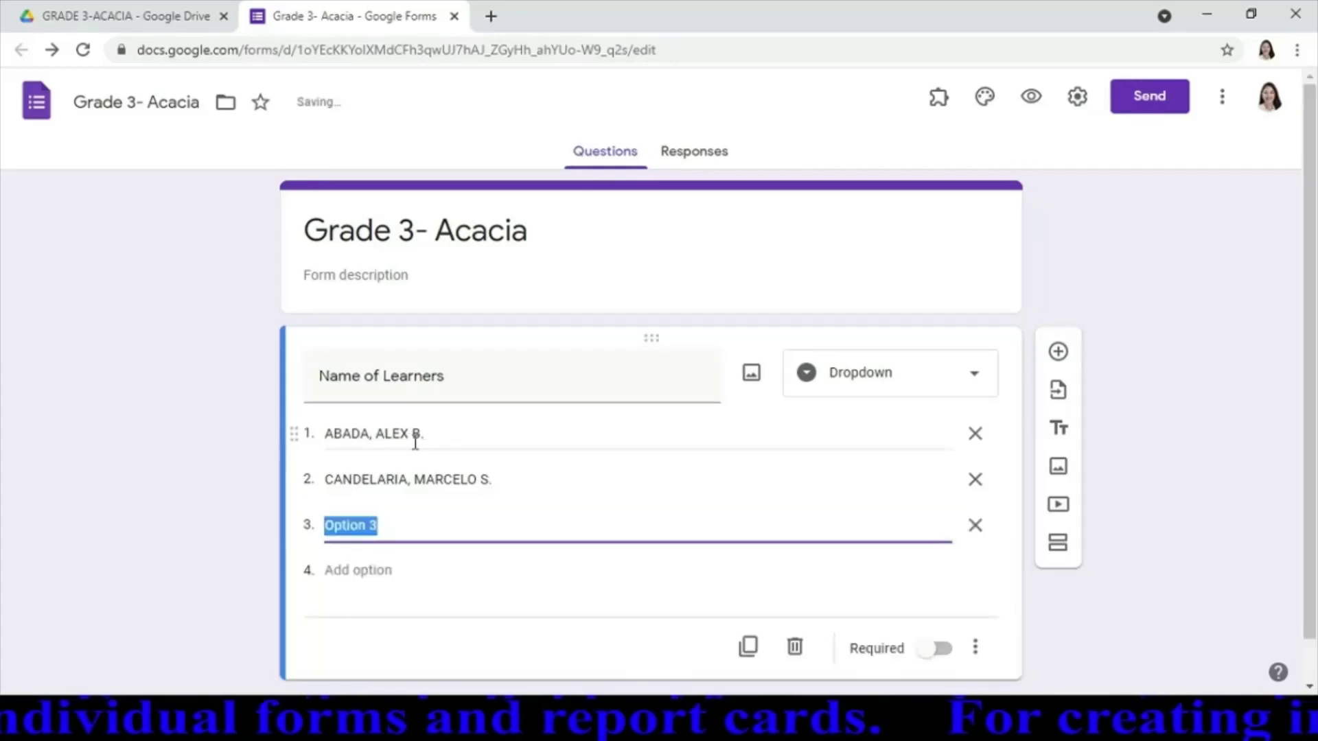
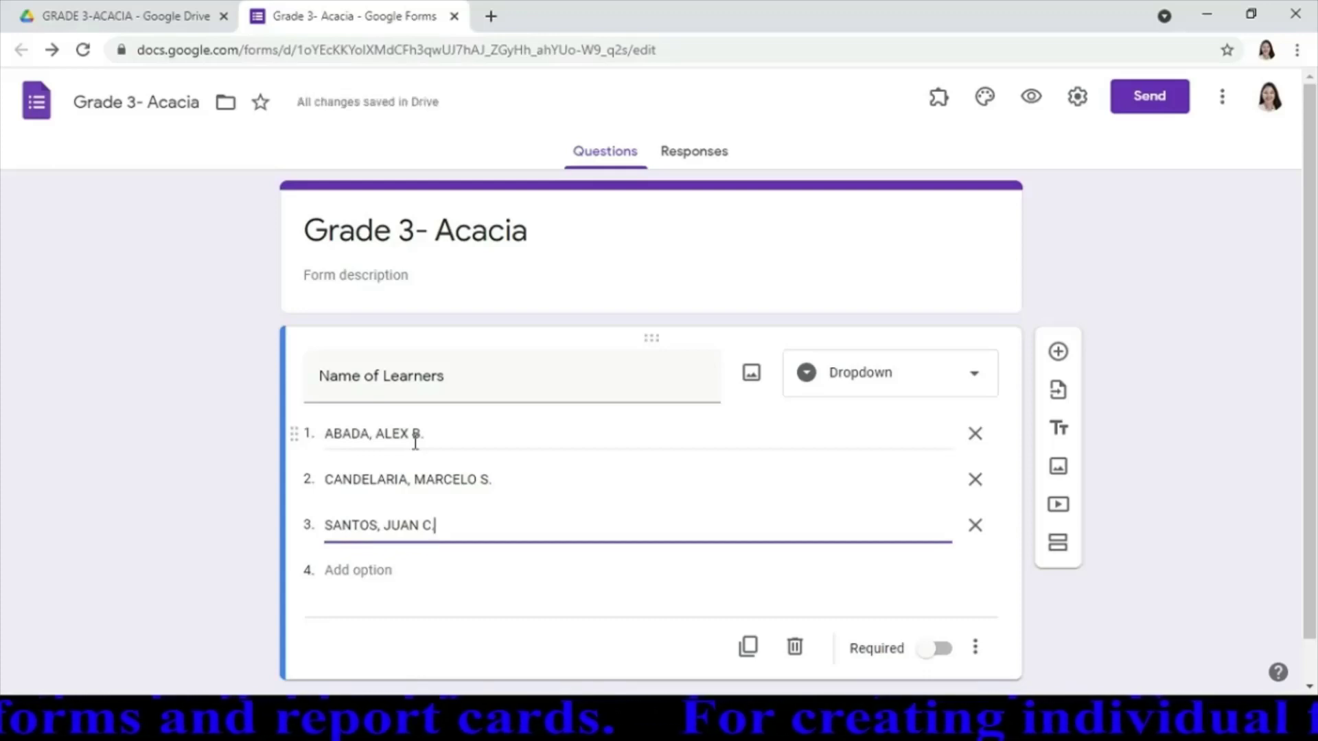
pyautogui.press('Return')
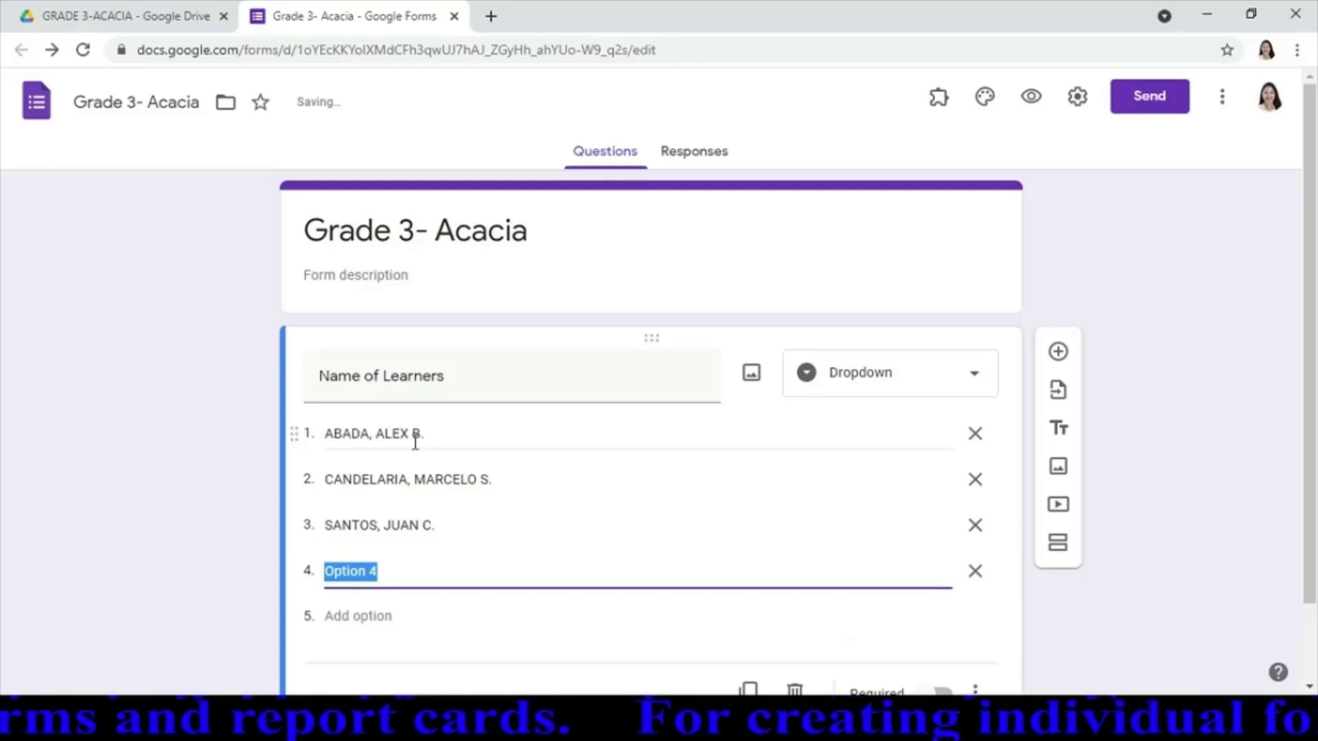
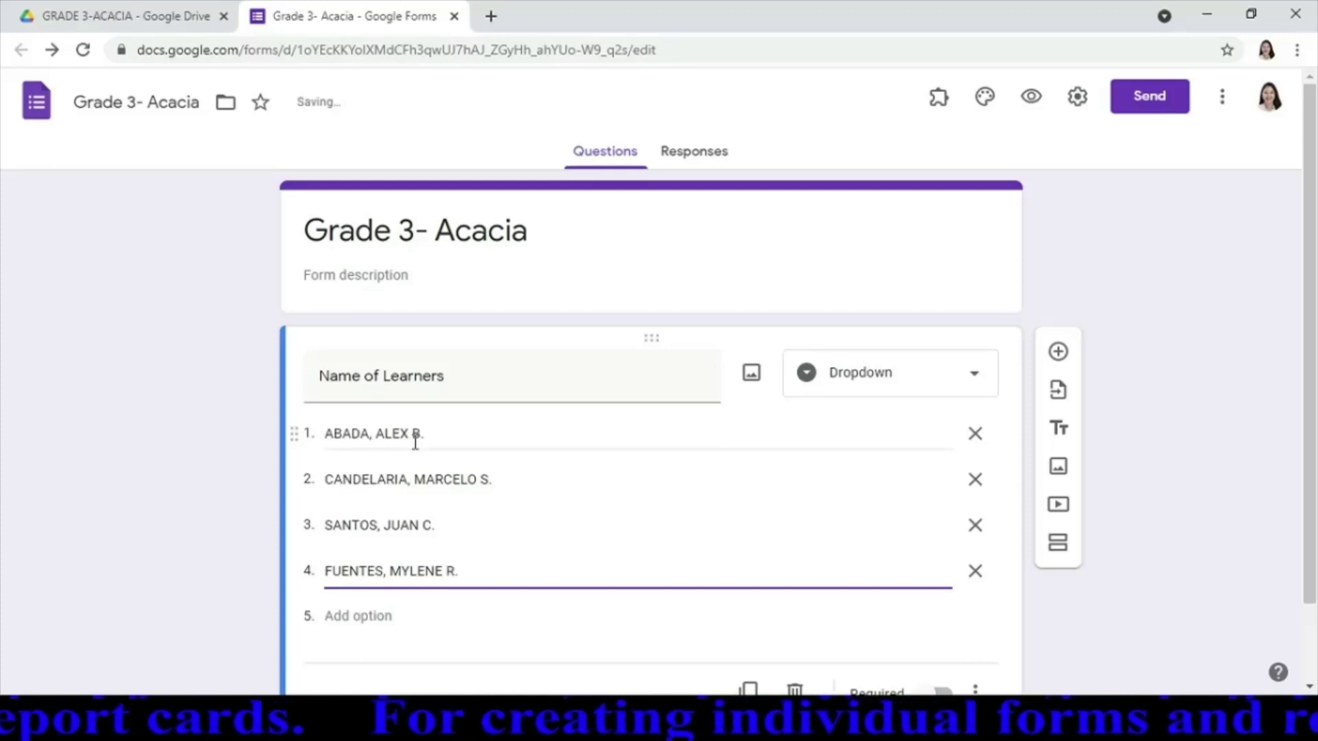
pyautogui.press('Return')
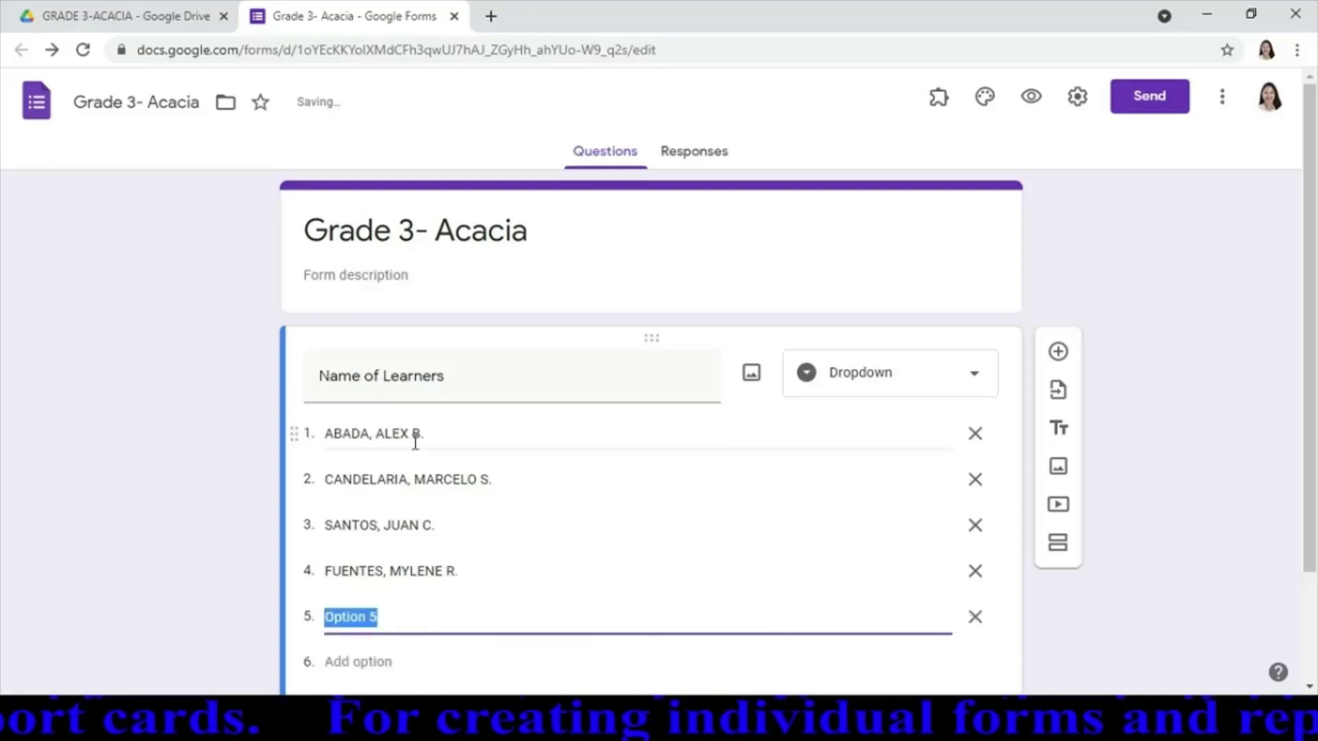
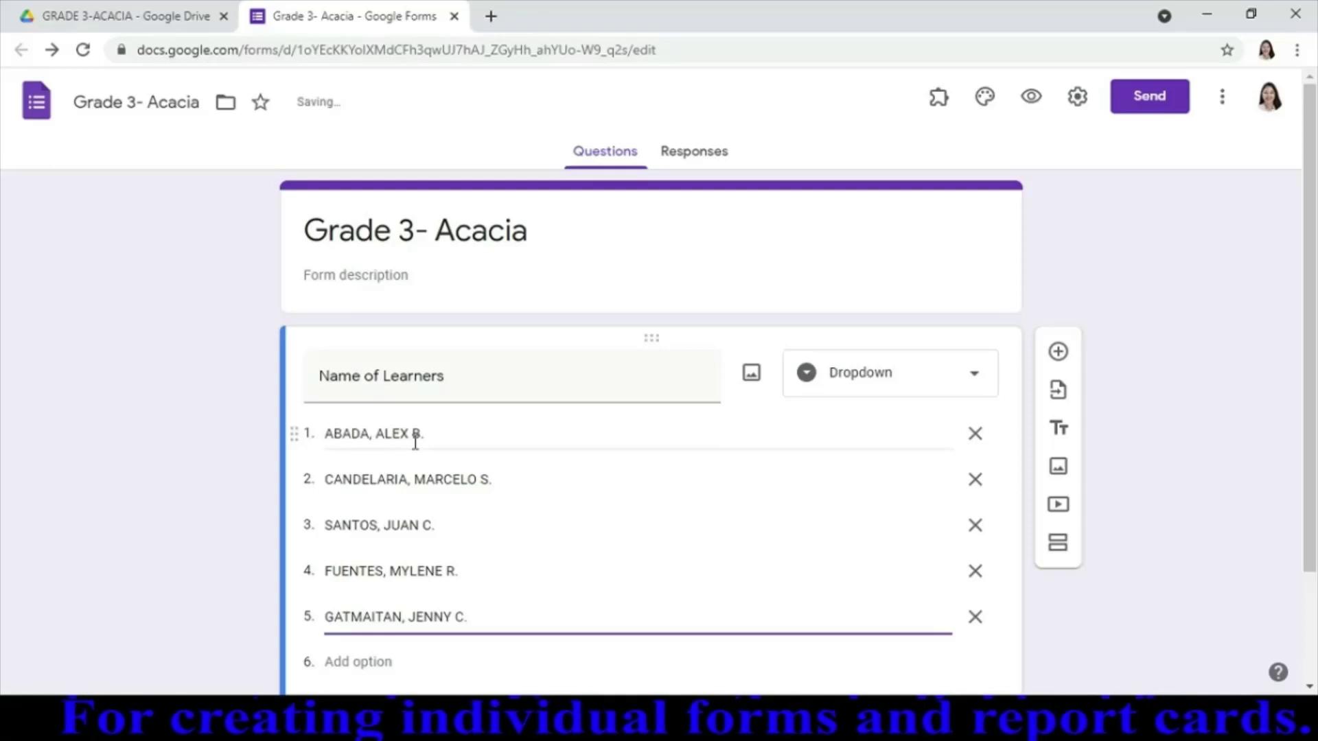
pyautogui.press('Return')
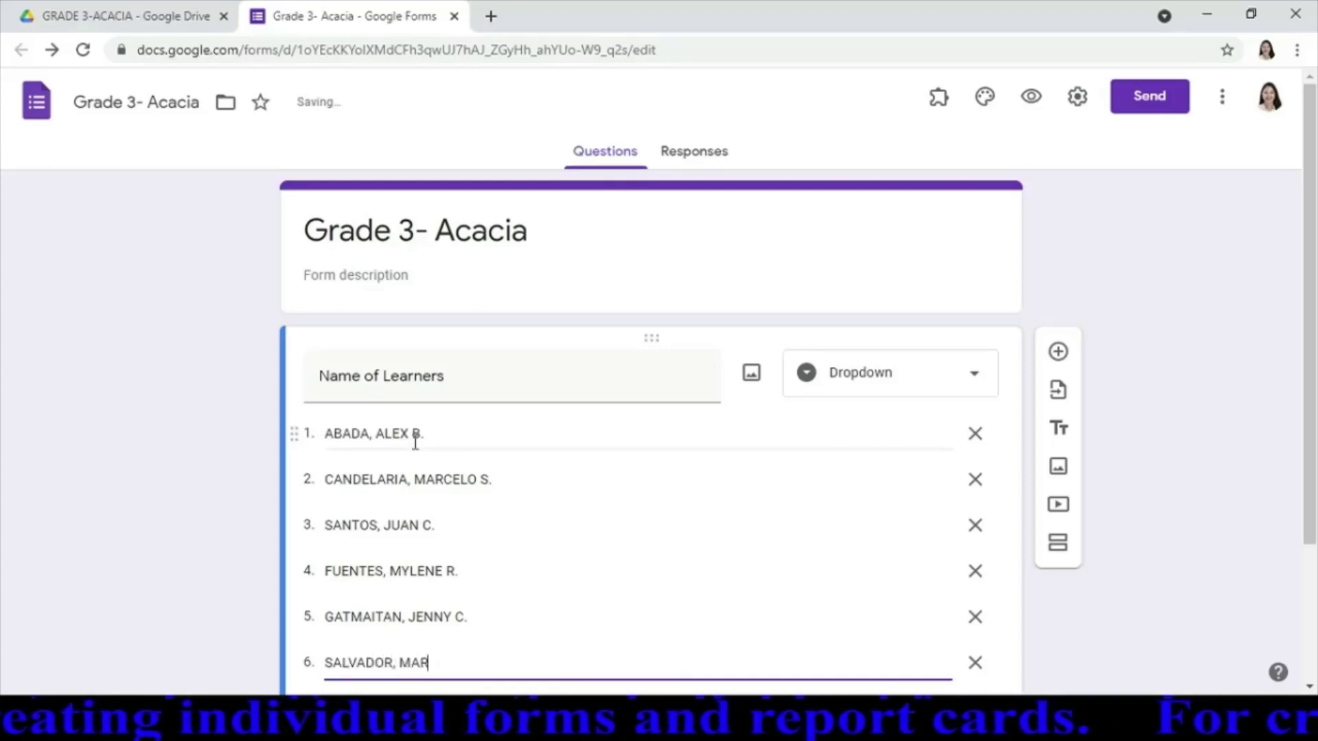
pyautogui.write('ICAR F.')
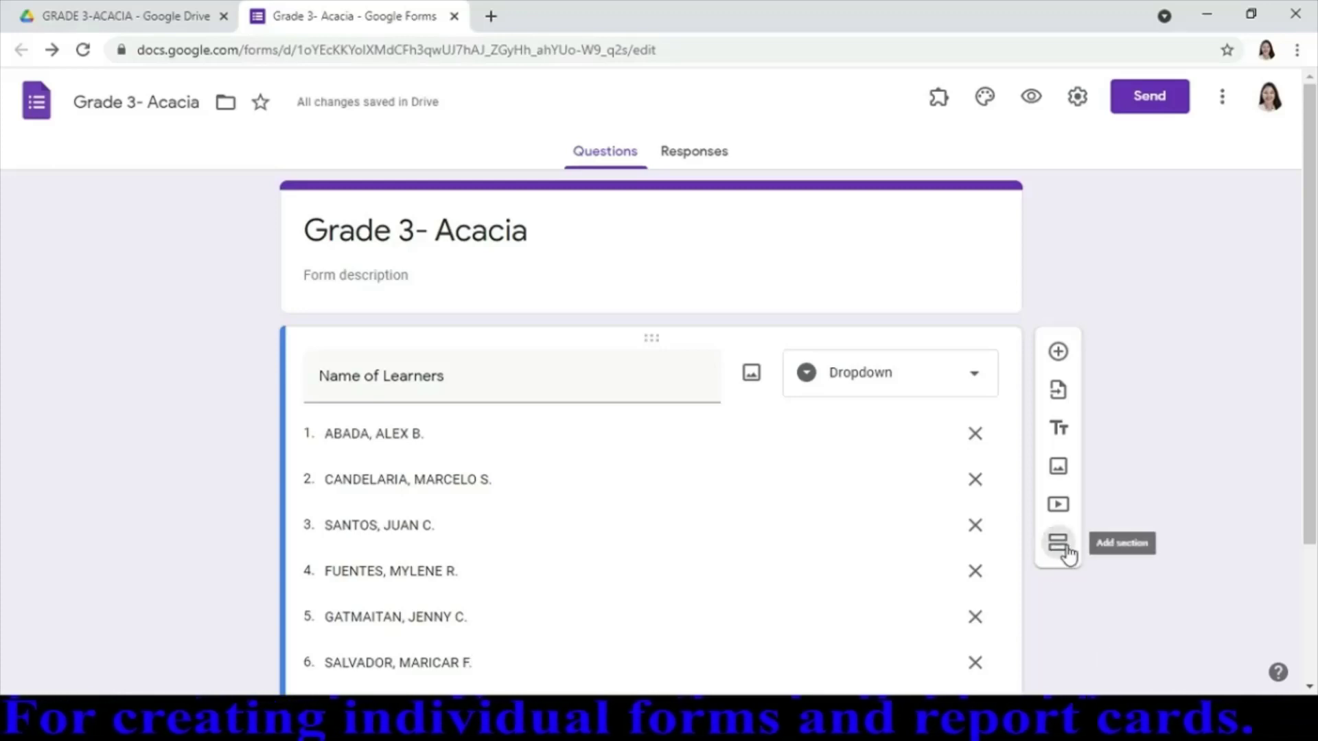
# Add a second section and title it with the first learner's name
pyautogui.click(1060, 545)
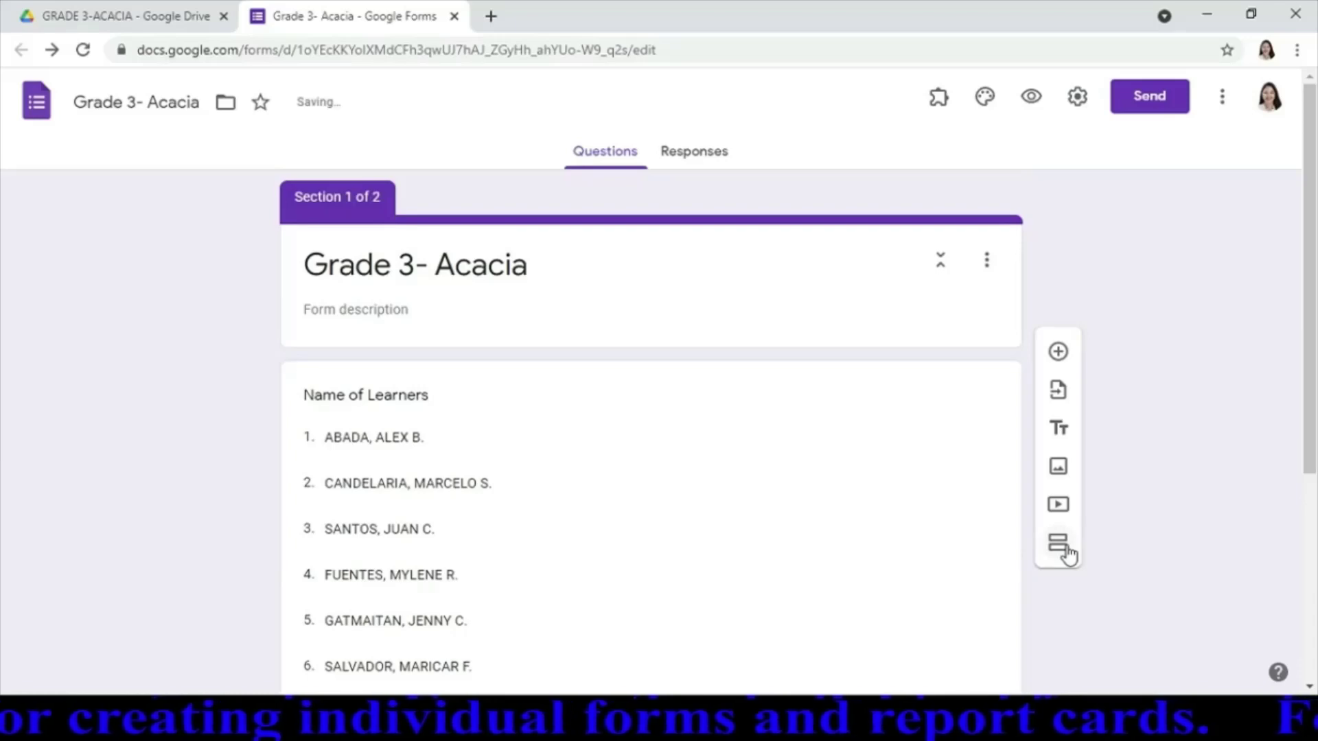
pyautogui.moveTo(1303, 456); pyautogui.dragTo(1310, 610)
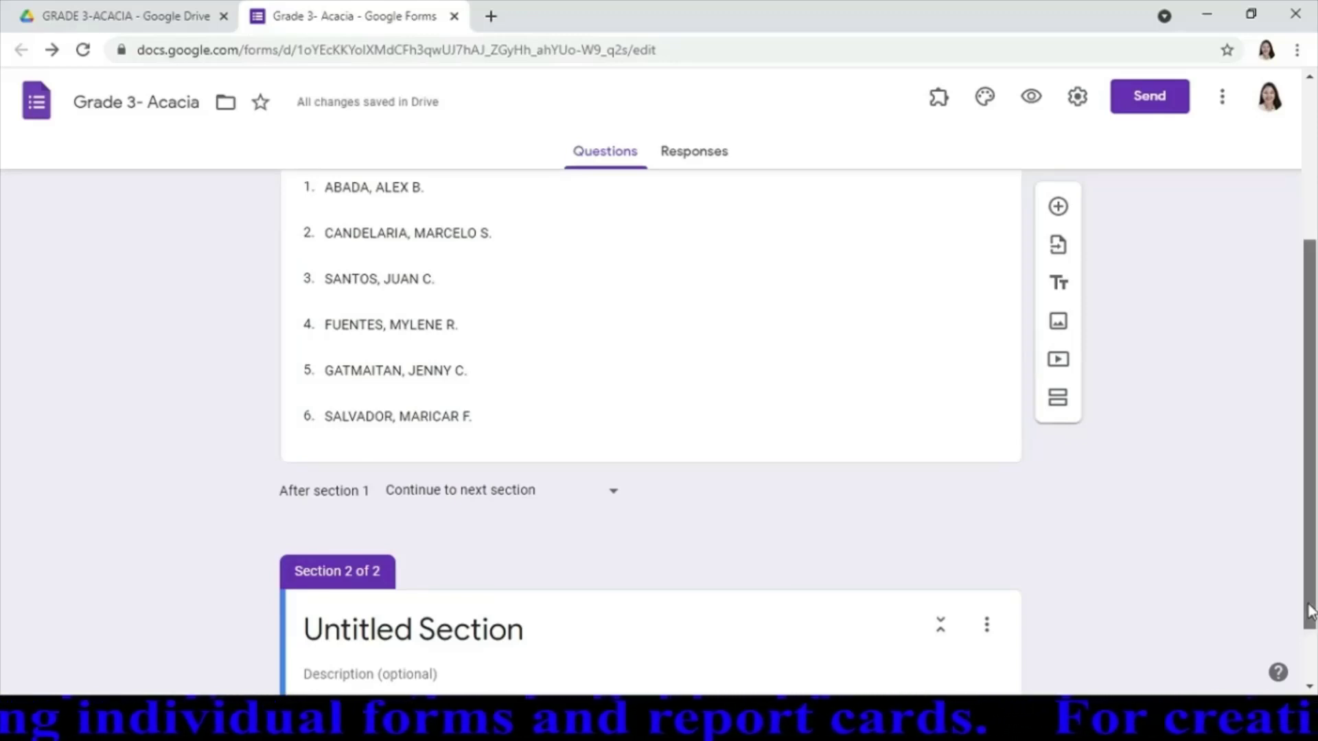
pyautogui.scroll(2, 547, 368)
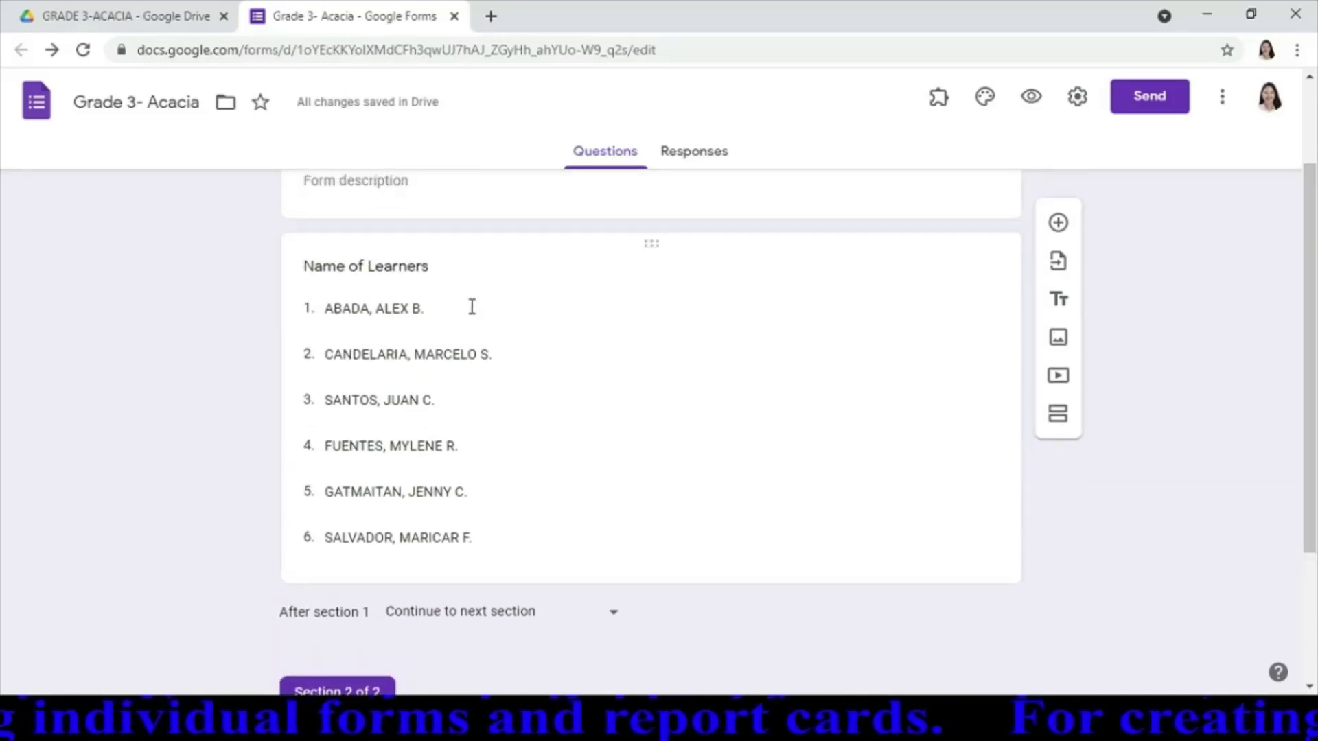
pyautogui.click(472, 307)
pyautogui.hotkey('ctrl', 'c')
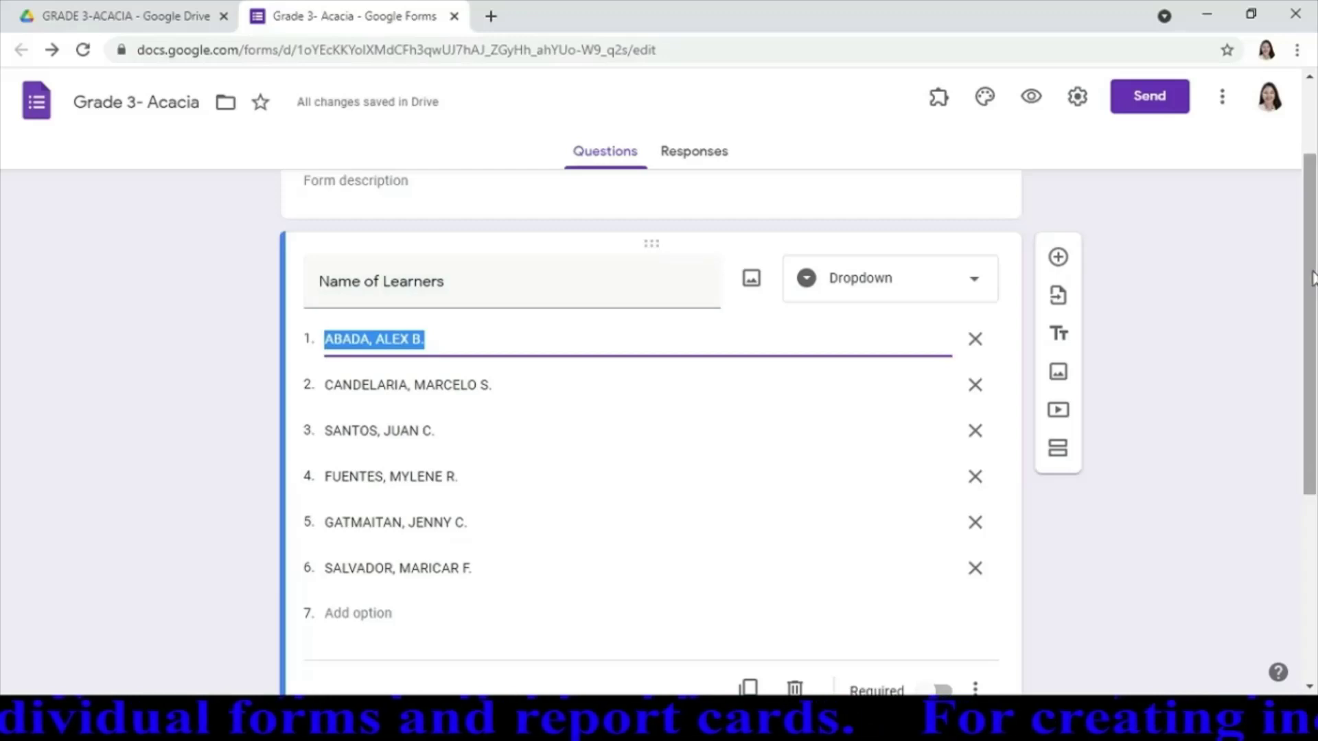
pyautogui.moveTo(1310, 278); pyautogui.dragTo(1315, 512)
pyautogui.click(721, 562)
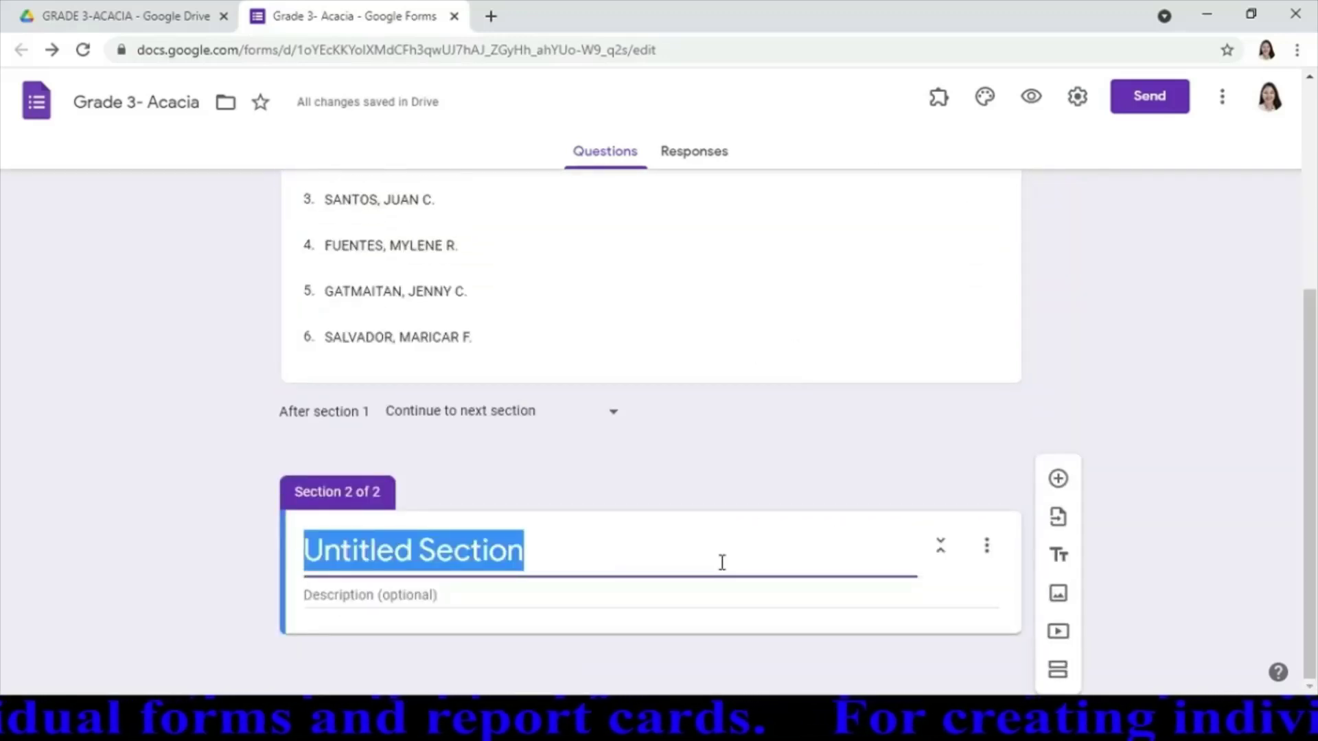
pyautogui.hotkey('ctrl', 'v')
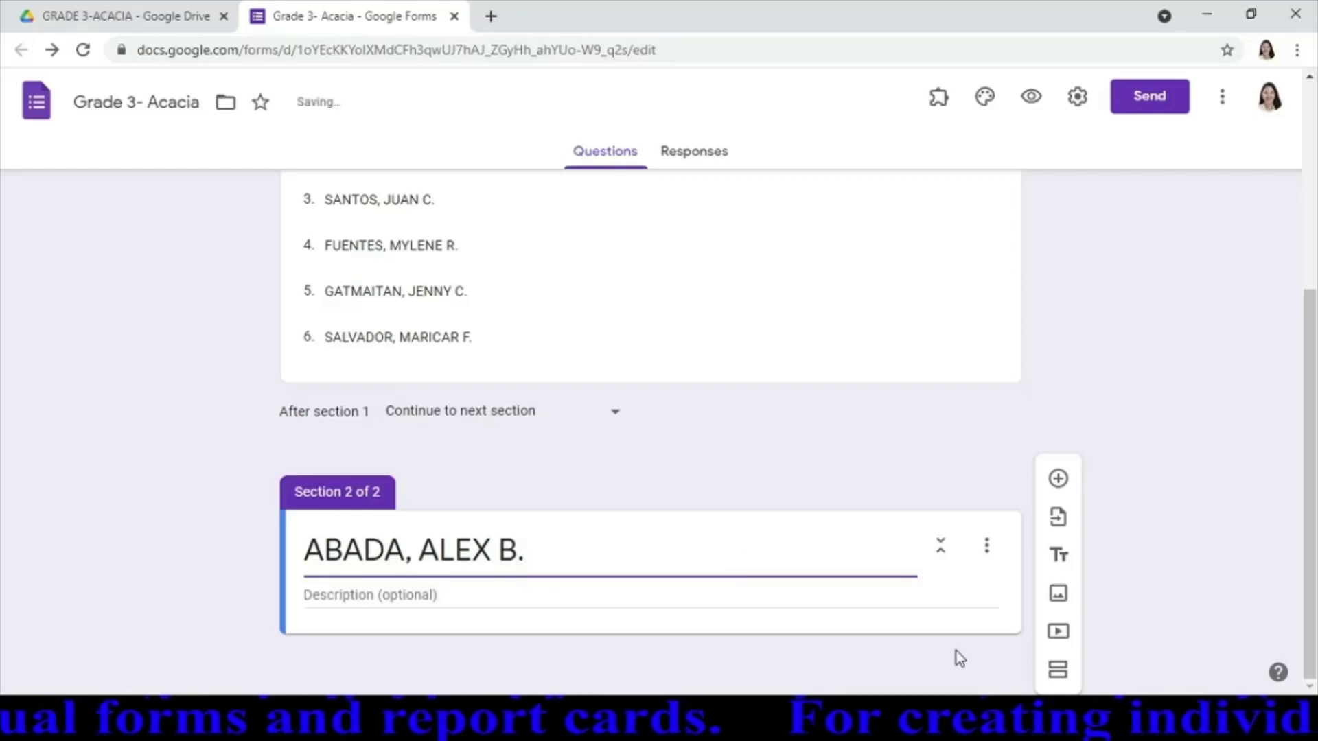
# Add a third section and title it with the second learner's name
pyautogui.click(1058, 670)
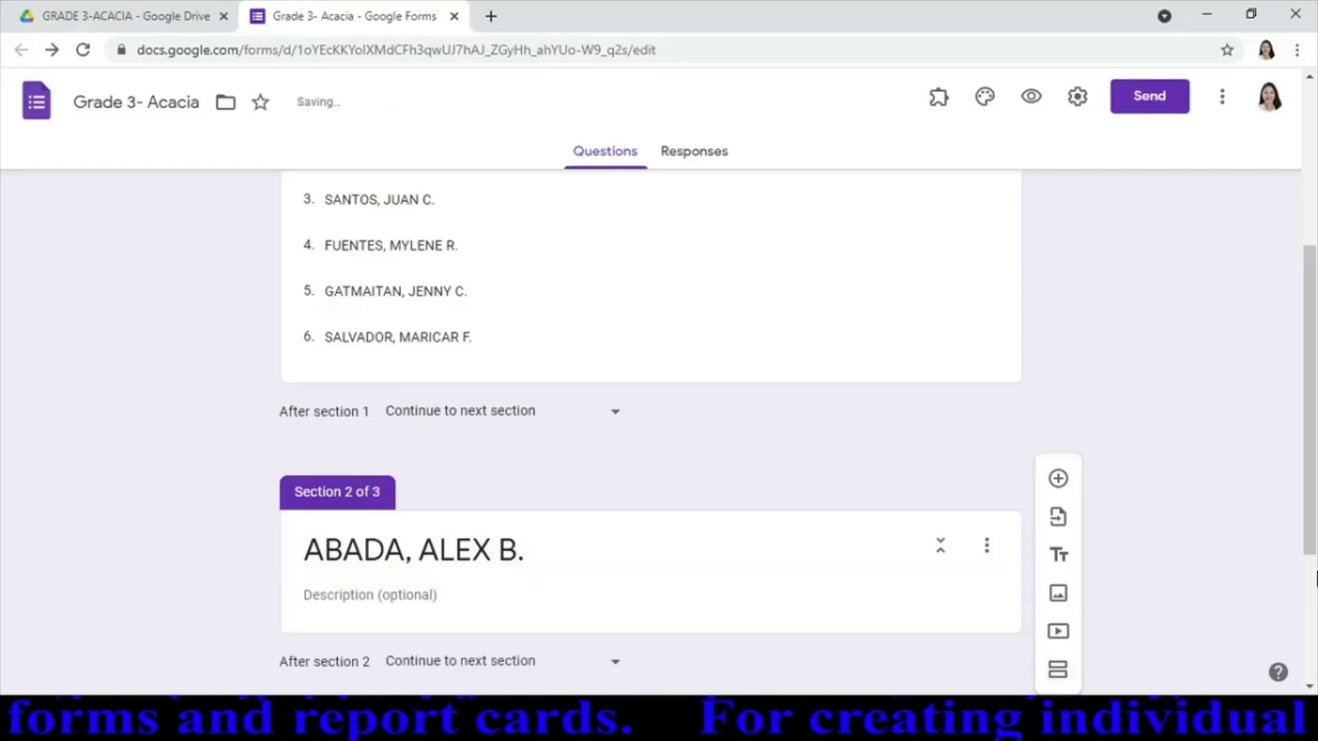
pyautogui.moveTo(1311, 505); pyautogui.dragTo(1194, 418)
pyautogui.click(504, 346)
pyautogui.hotkey('ctrl', 'c')
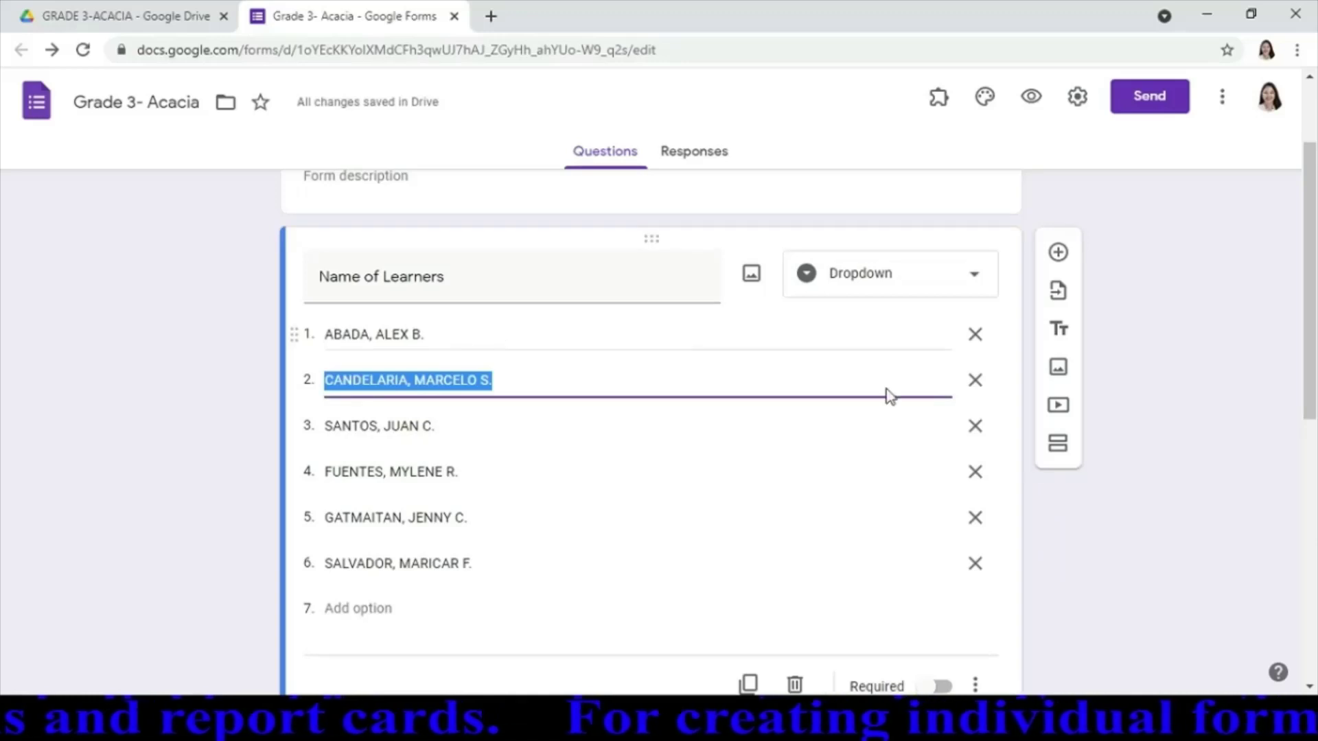
pyautogui.moveTo(1308, 349); pyautogui.dragTo(1302, 611)
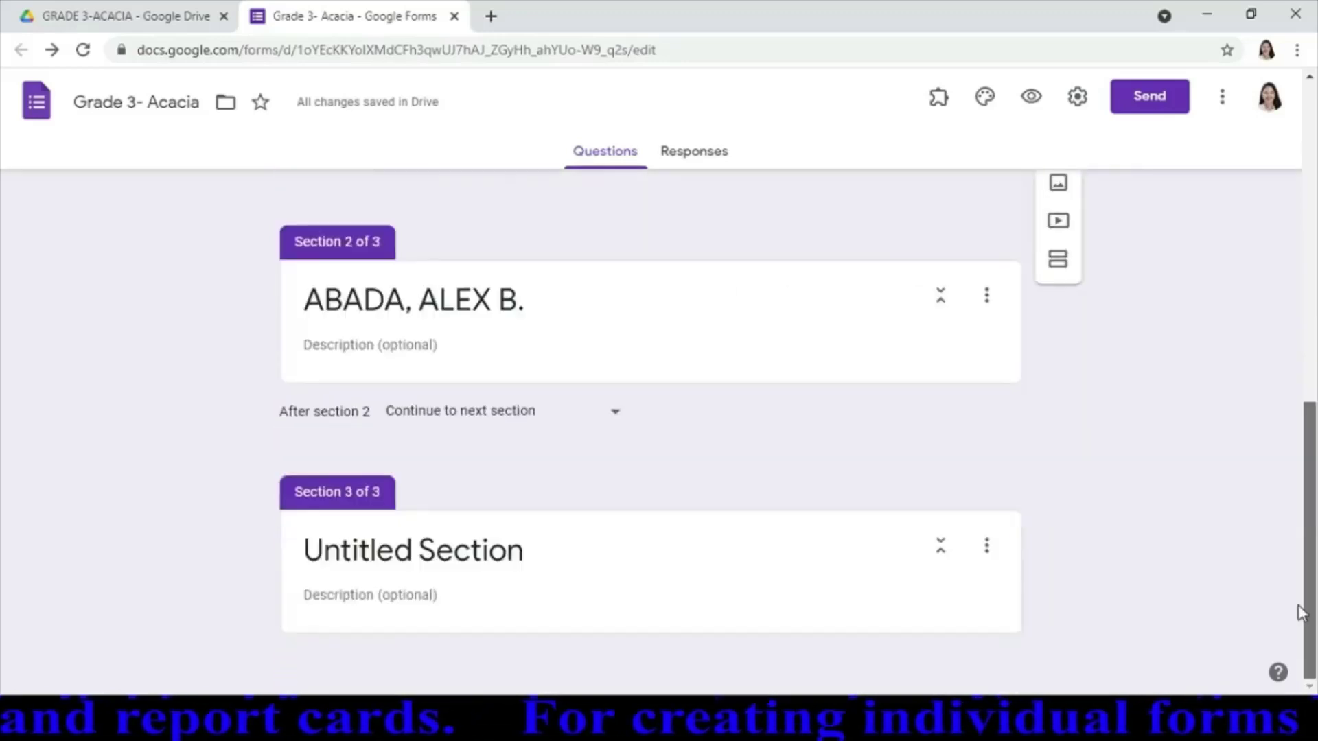
pyautogui.click(700, 559)
pyautogui.hotkey('ctrl', 'v')
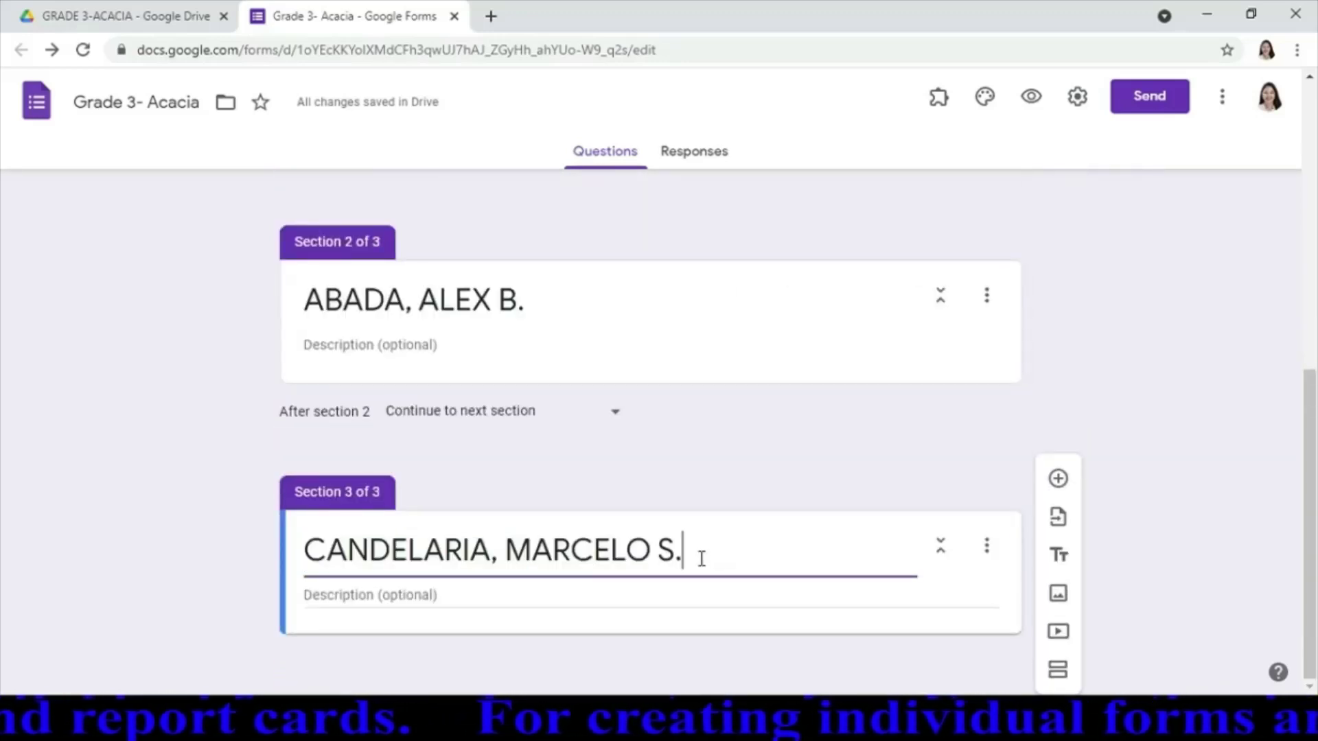
# Add a fourth section titled with the third learner's name, then add a fifth section
pyautogui.click(1058, 687)
pyautogui.scroll(1, 1315, 473)
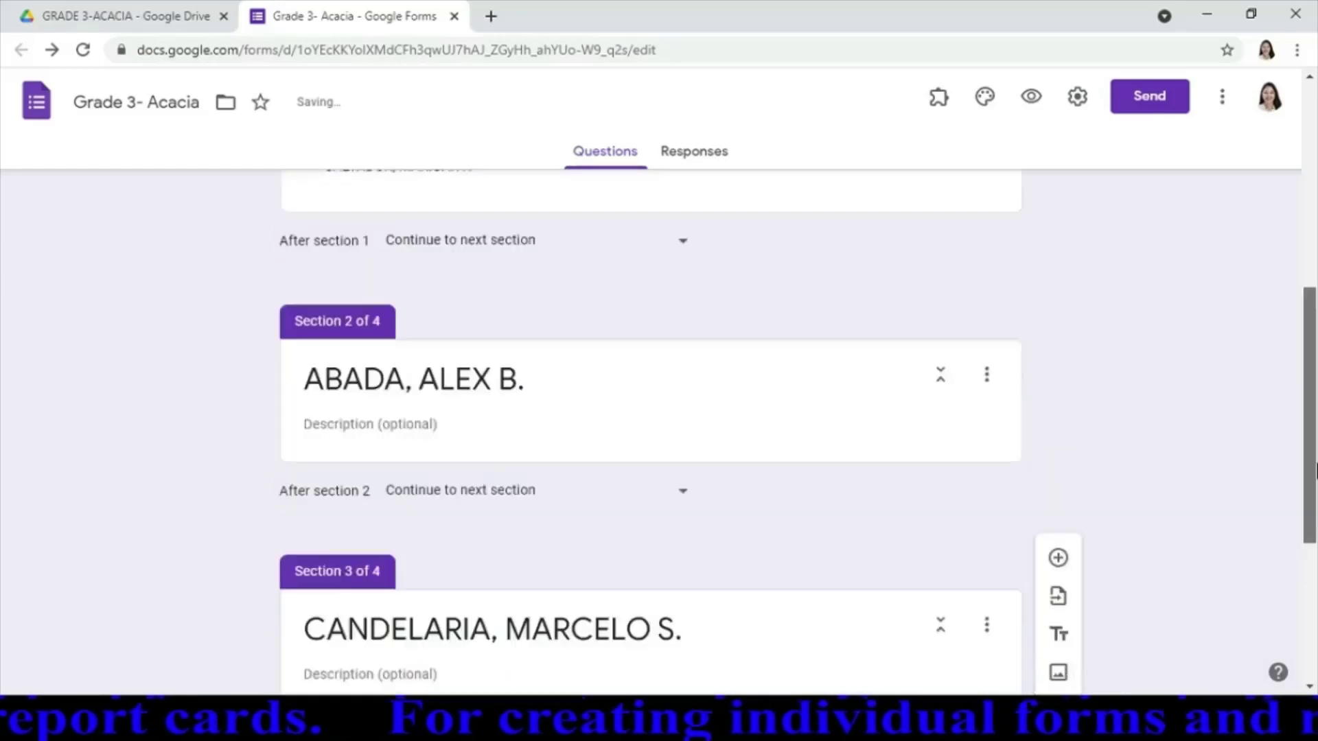
pyautogui.scroll(7, 1314, 472)
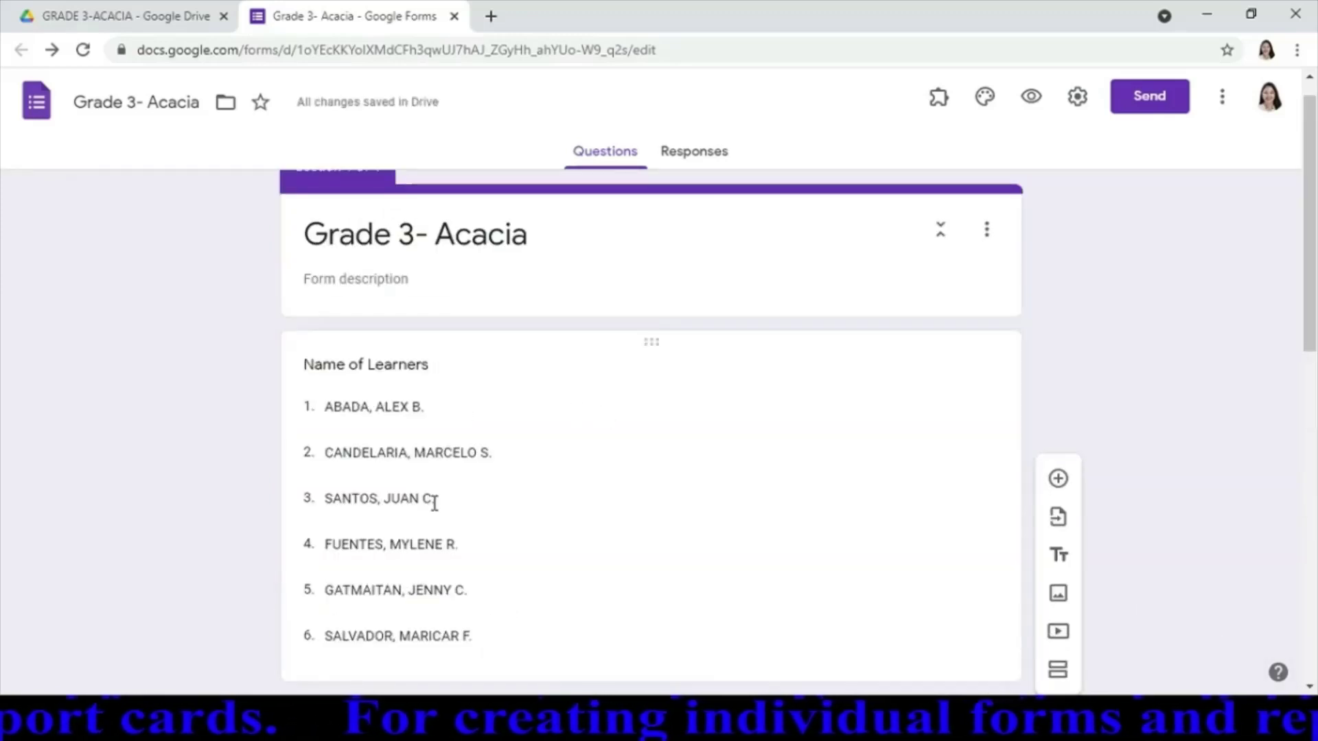
pyautogui.click(443, 503)
pyautogui.hotkey('ctrl', 'c')
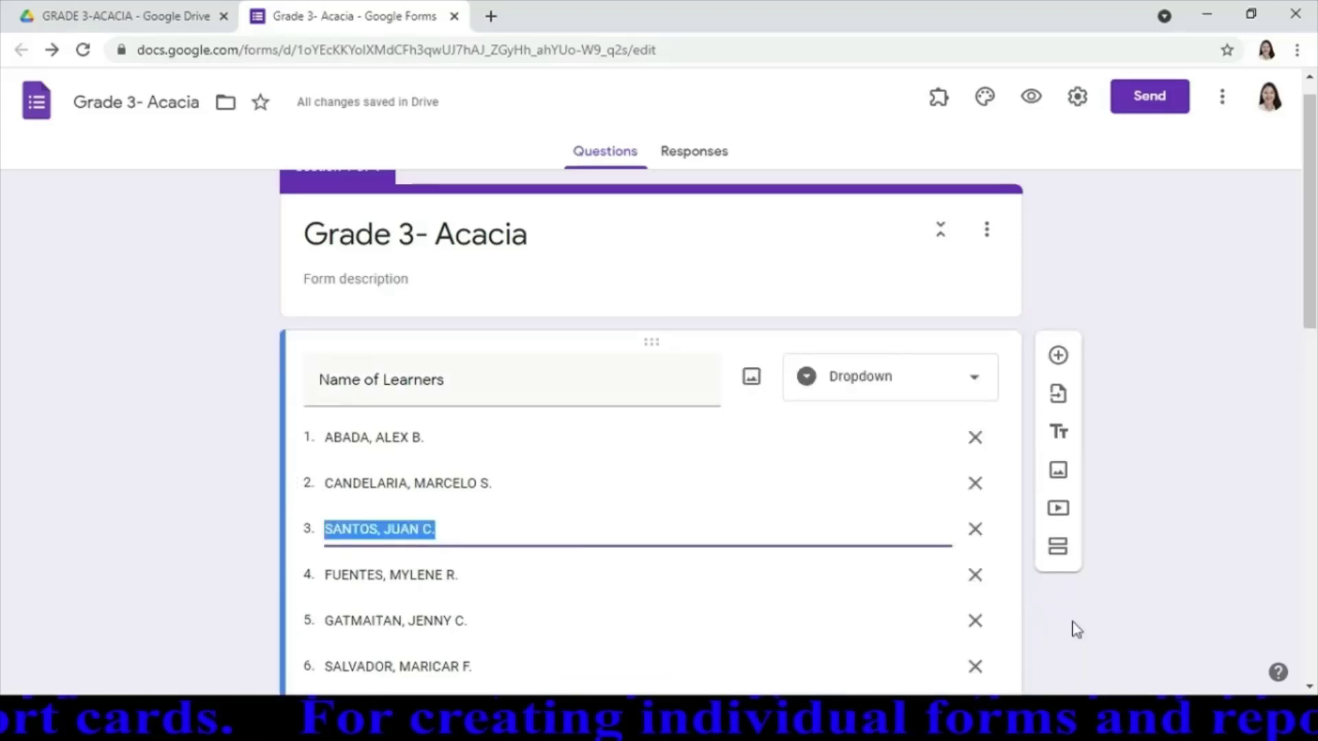
pyautogui.moveTo(1312, 270); pyautogui.dragTo(1312, 595)
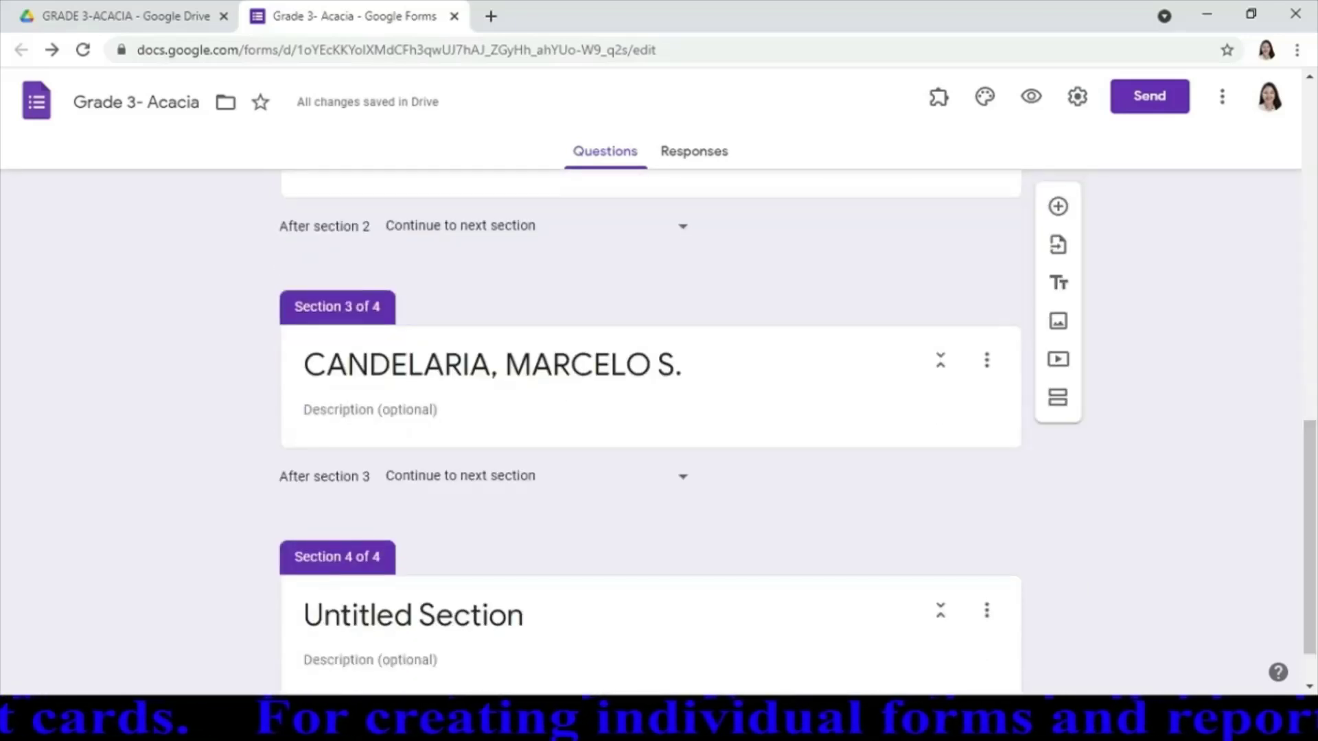
pyautogui.click(776, 620)
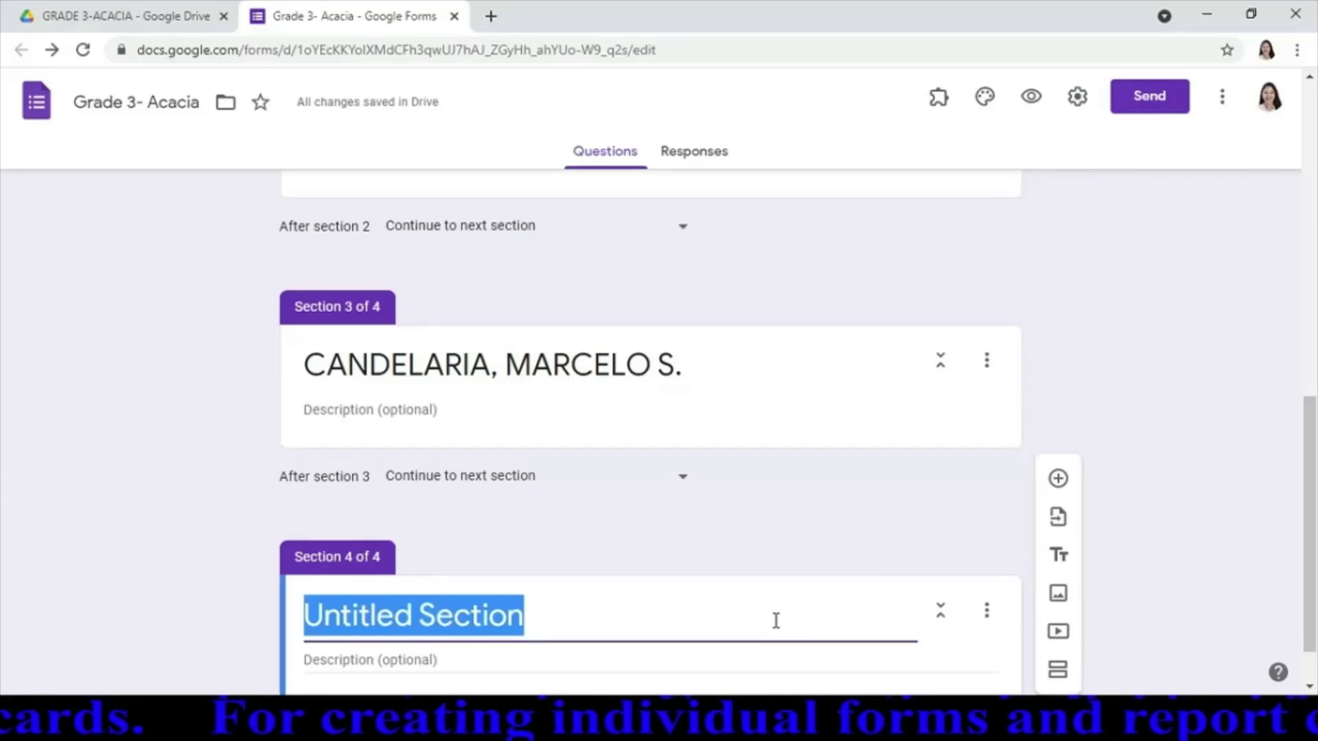
pyautogui.hotkey('ctrl', 'v')
pyautogui.click(1060, 671)
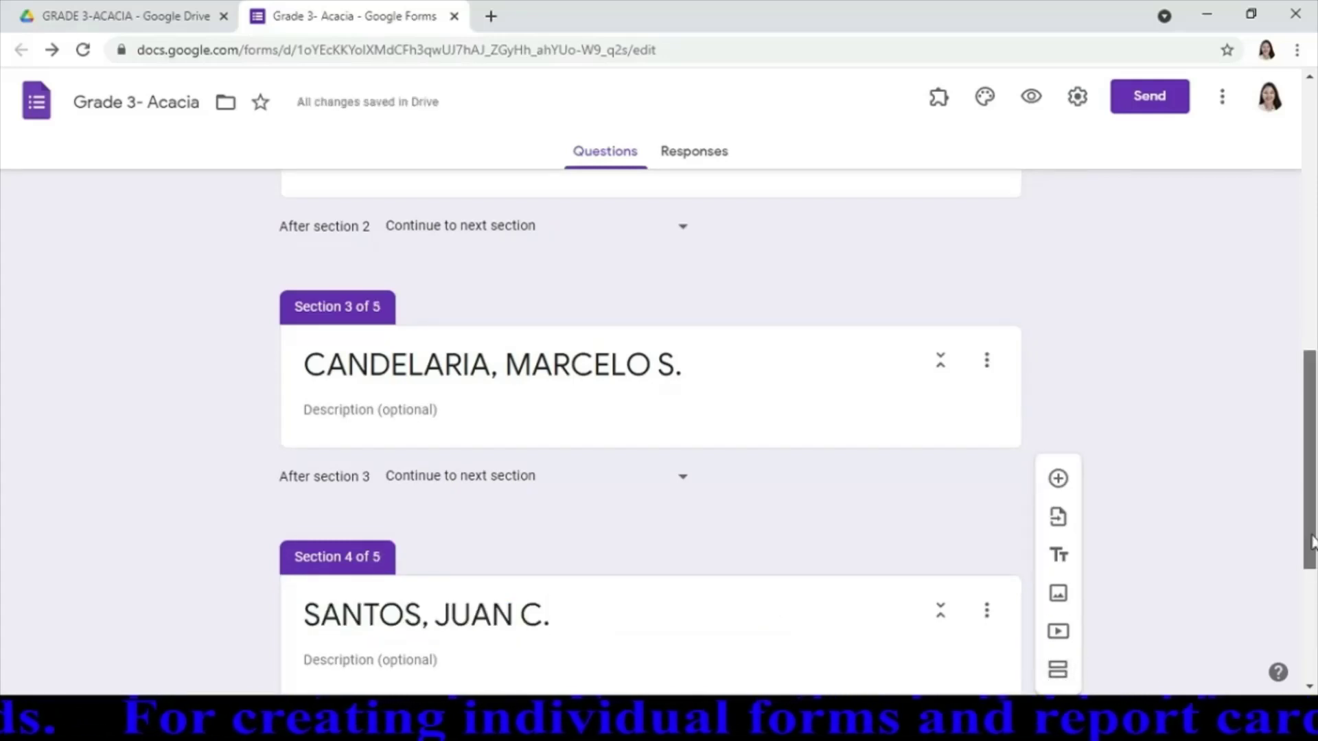
pyautogui.scroll(10, 484, 439)
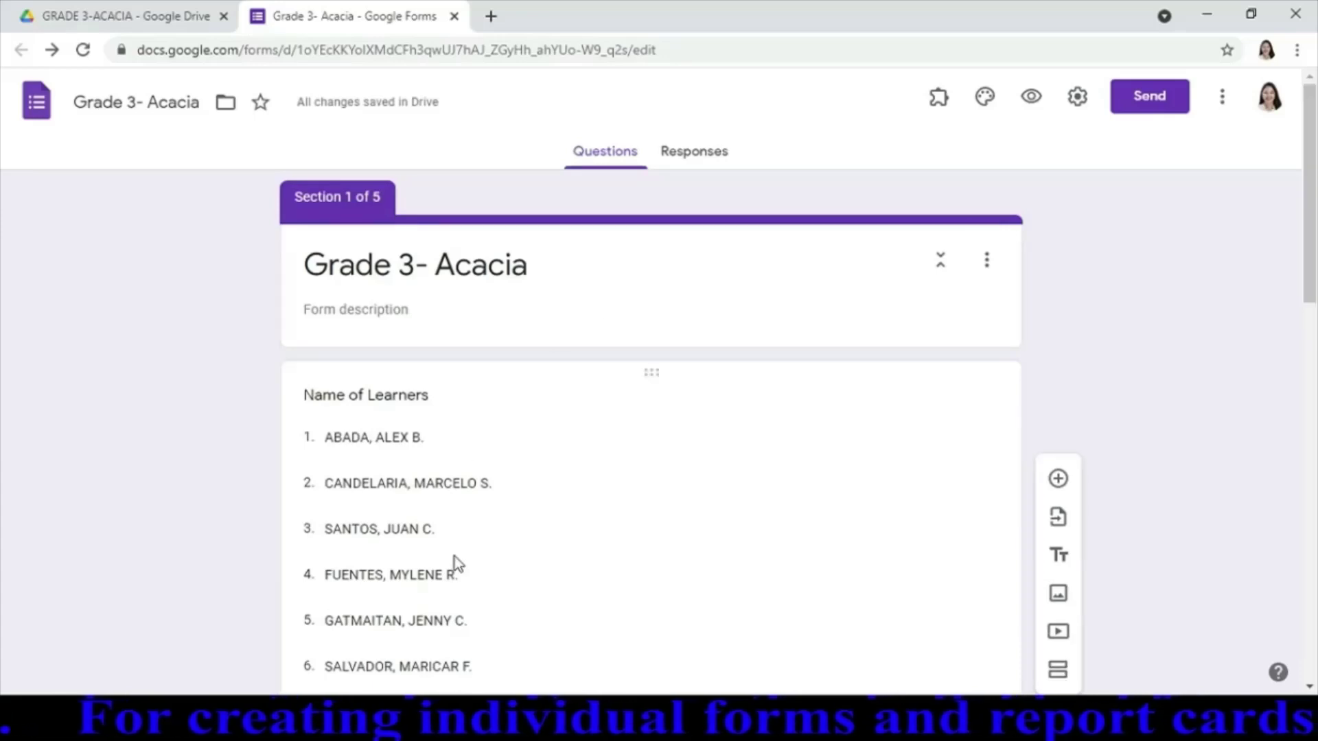
pyautogui.click(478, 577)
pyautogui.hotkey('ctrl', 'c')
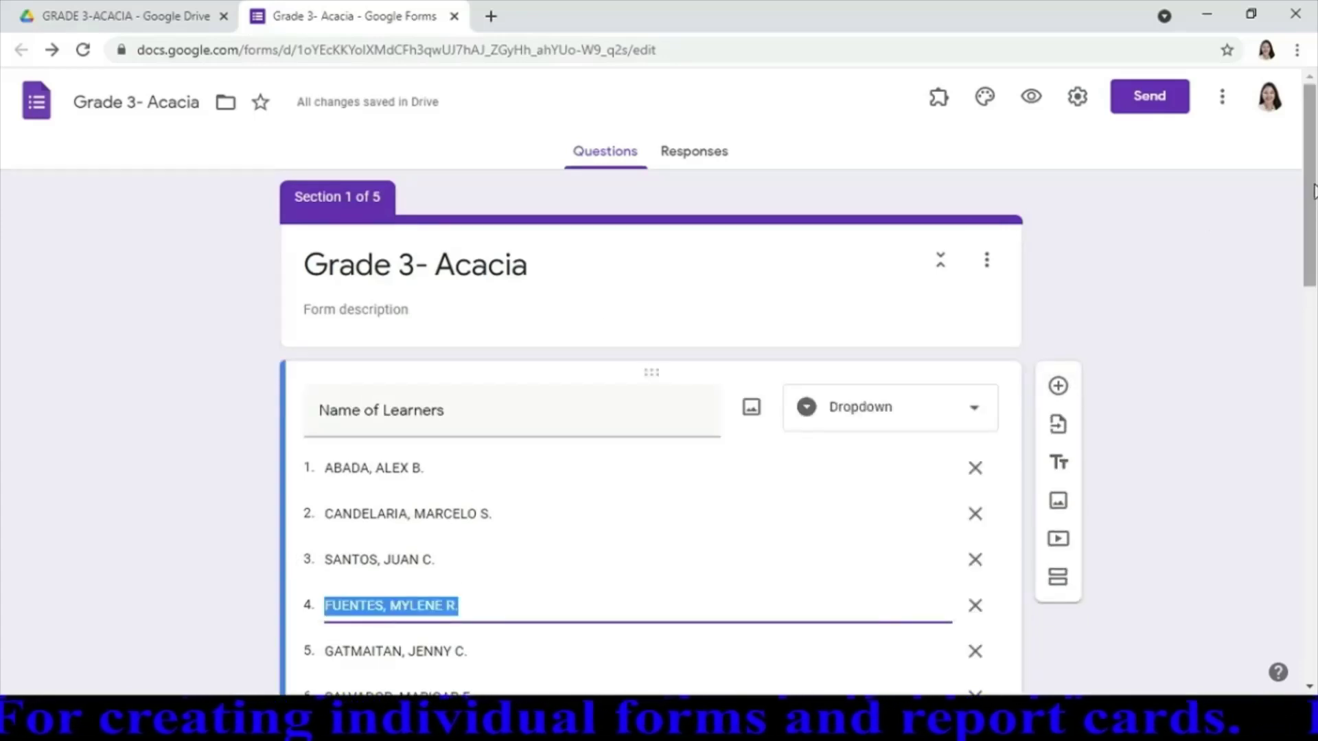
pyautogui.moveTo(1309, 248); pyautogui.dragTo(1315, 642)
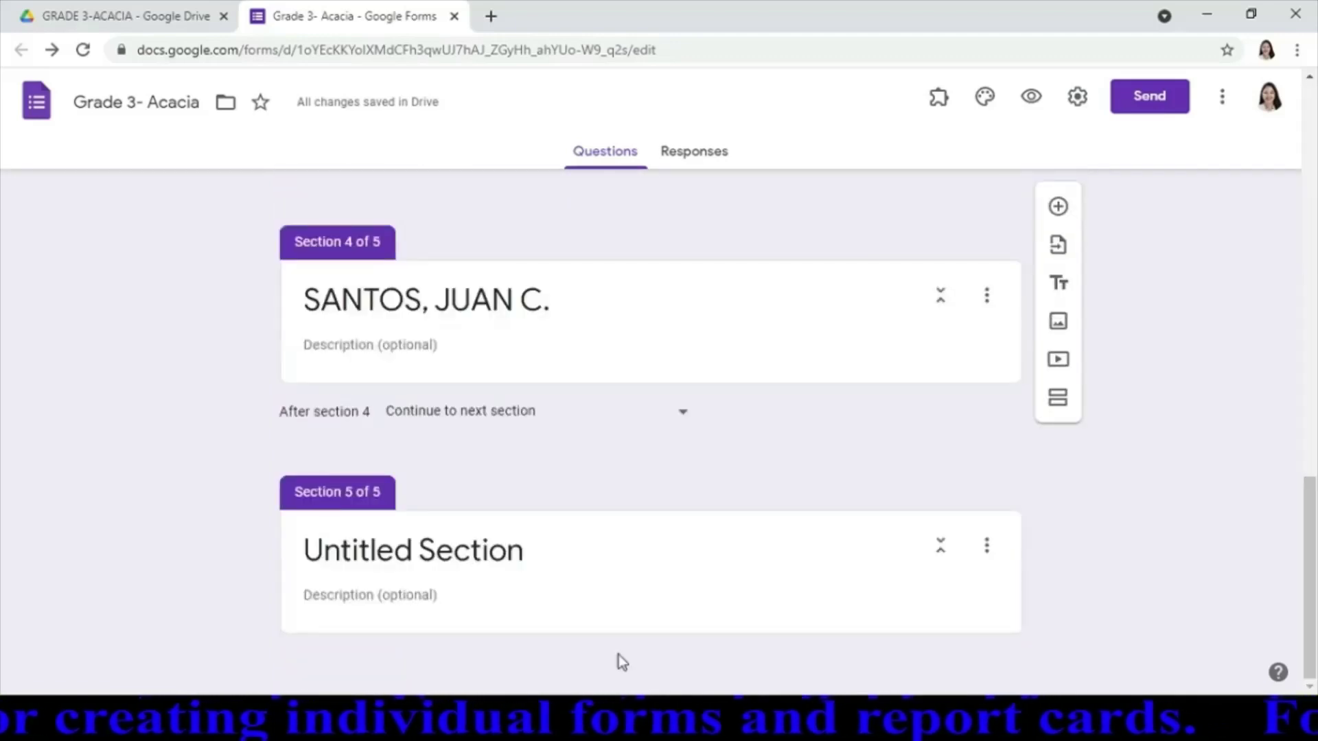
# Title section 5 with the fourth learner's name and add a sixth section
pyautogui.click(639, 552)
pyautogui.hotkey('ctrl', 'v')
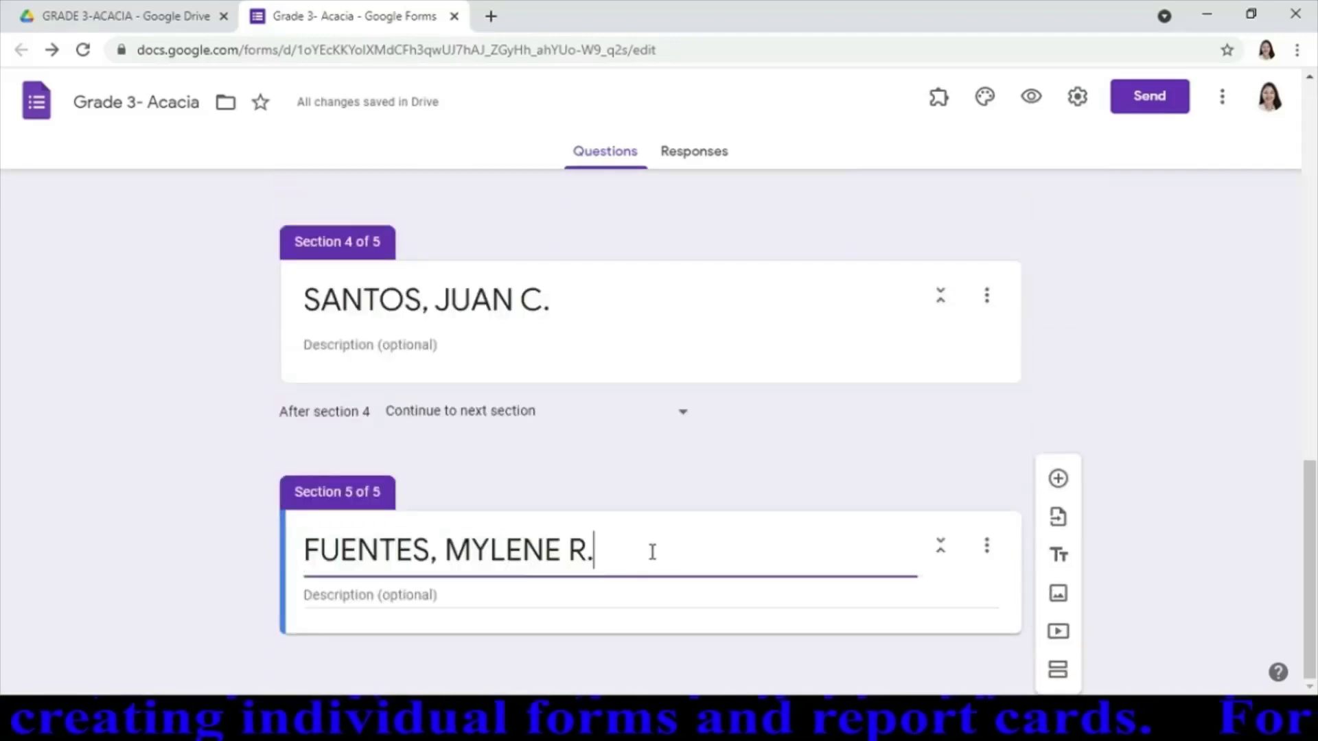
pyautogui.click(1060, 672)
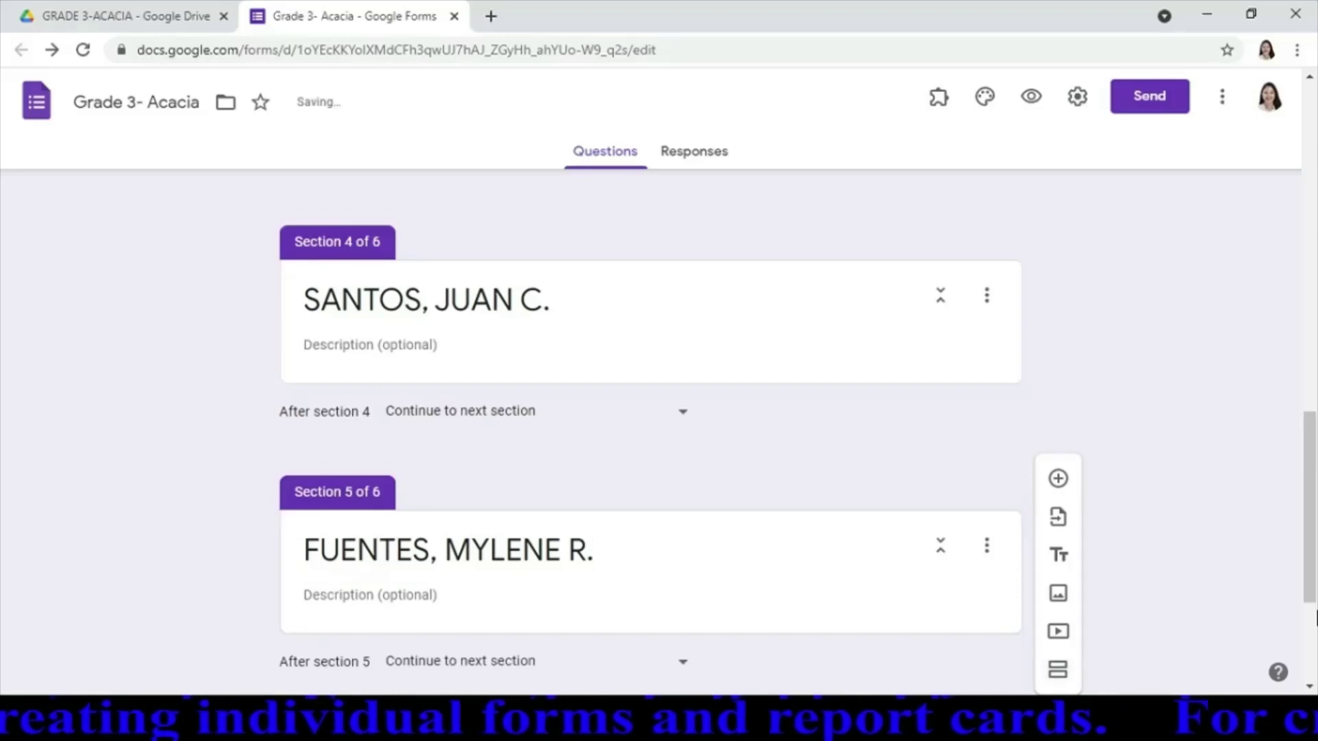
pyautogui.moveTo(1313, 553); pyautogui.dragTo(1313, 237)
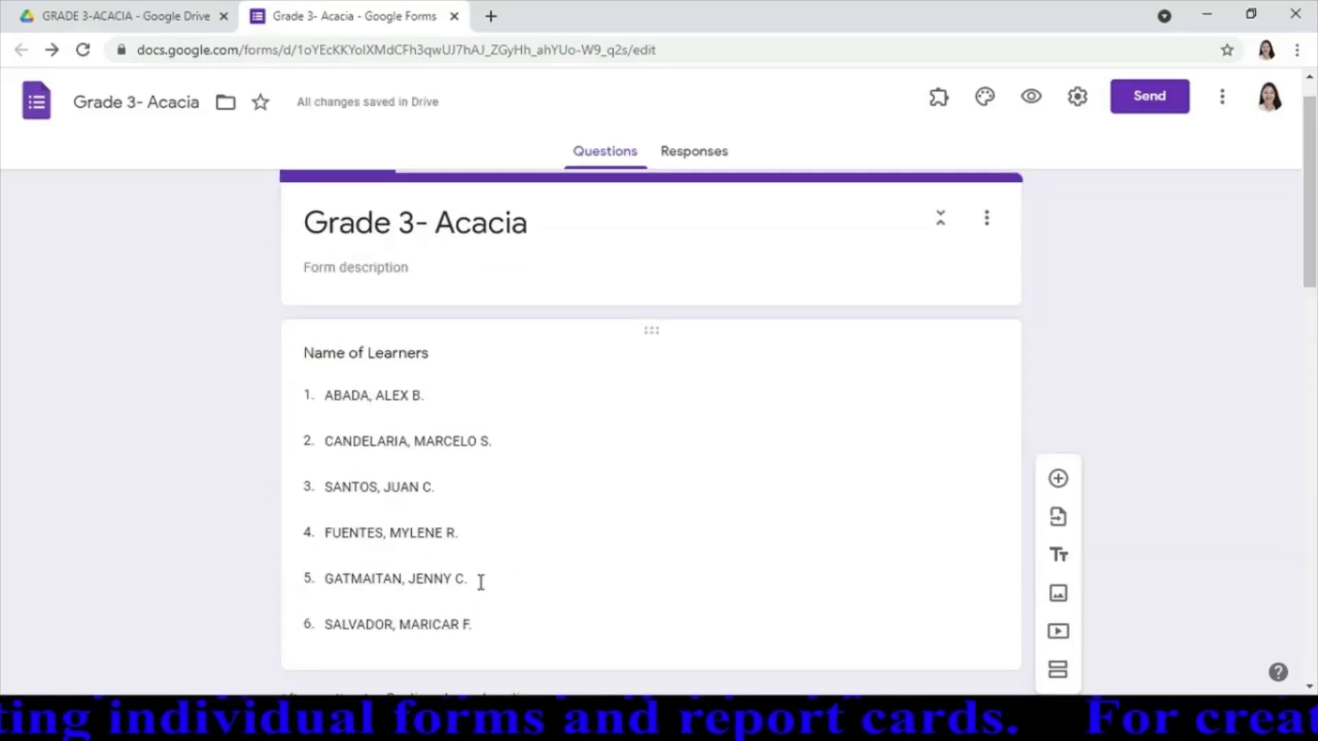
# Title section 6 with the fifth learner's name and add a seventh section
pyautogui.click(479, 583)
pyautogui.hotkey('ctrl', 'c')
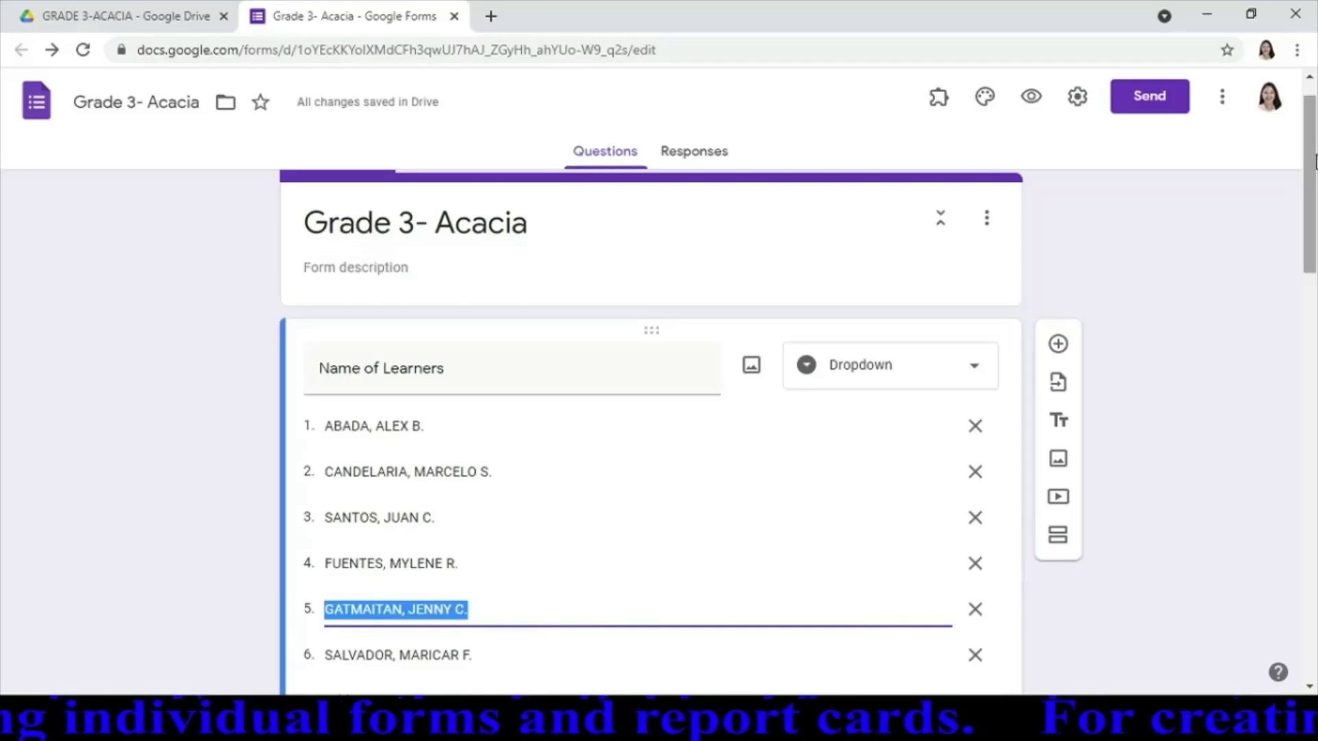
pyautogui.moveTo(1311, 199); pyautogui.dragTo(1312, 597)
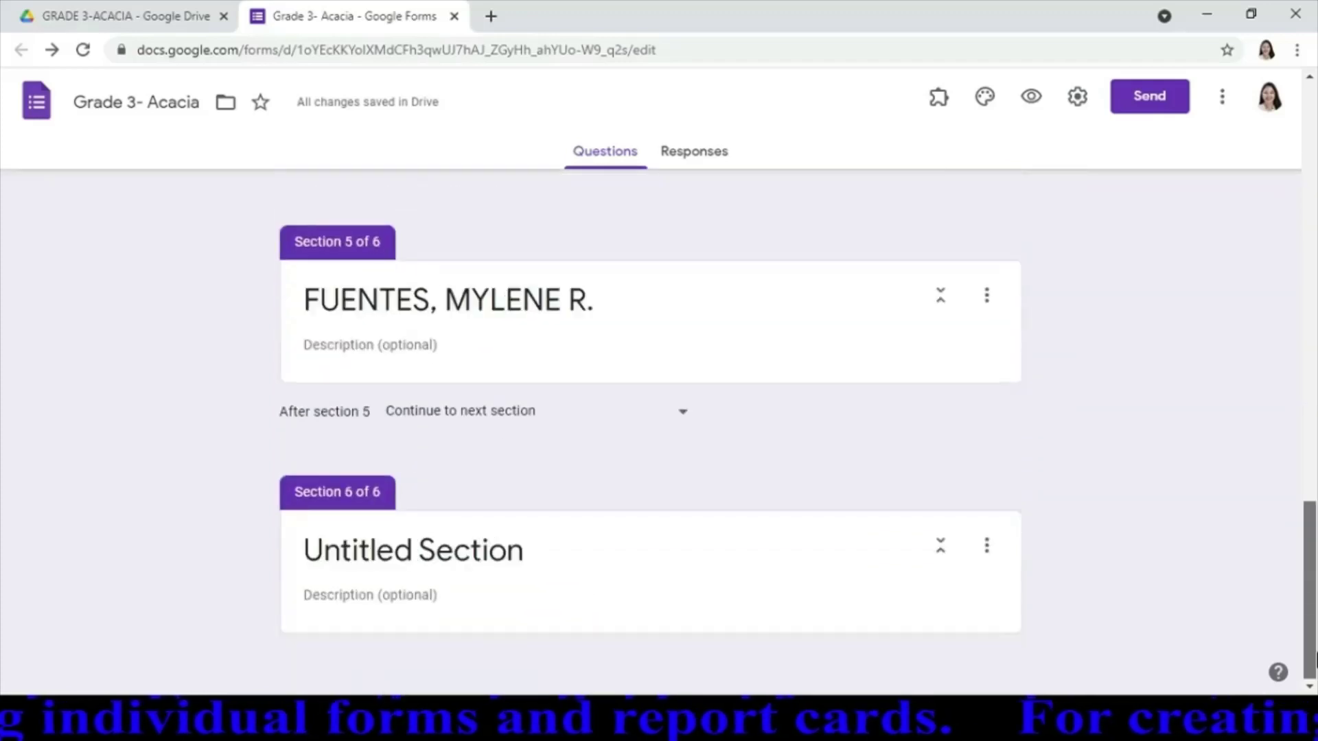
pyautogui.click(814, 550)
pyautogui.hotkey('ctrl', 'v')
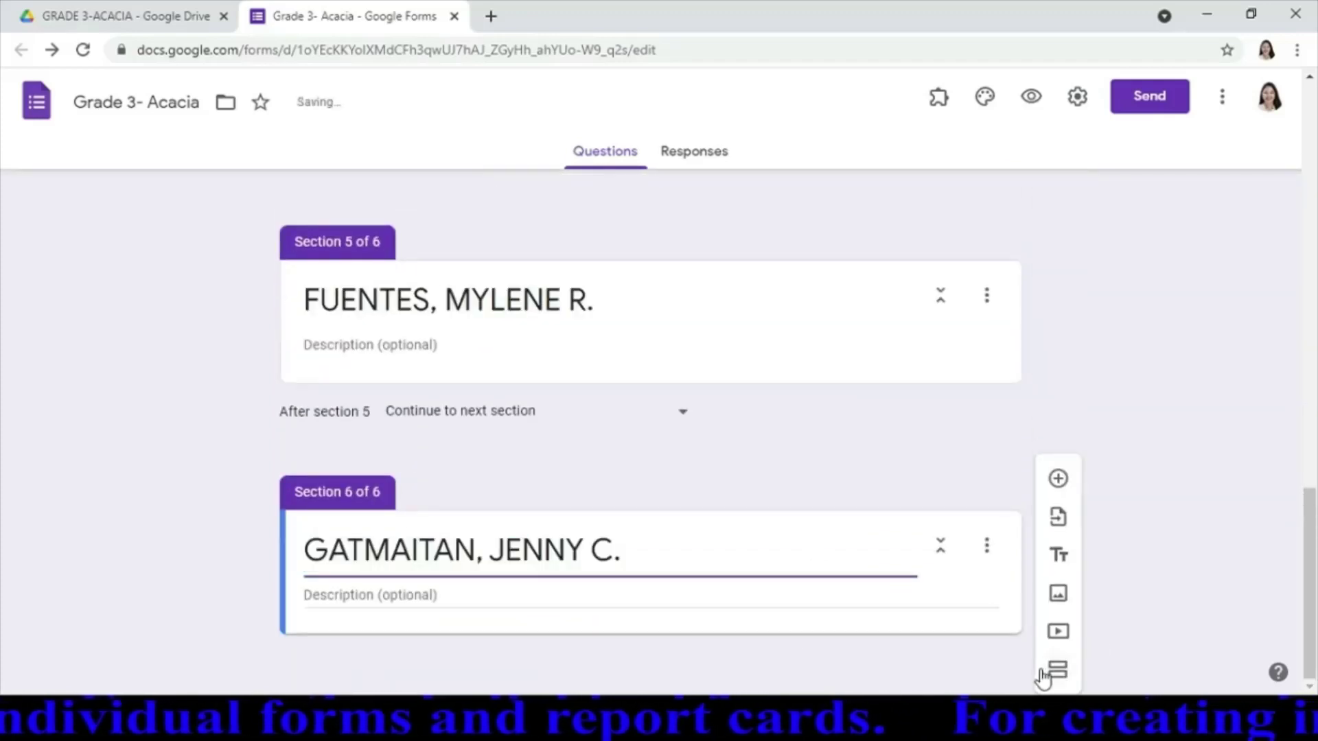
pyautogui.click(1058, 670)
# Title section 7 with the sixth learner's name and add an eighth section
pyautogui.moveTo(1312, 552); pyautogui.dragTo(1310, 178)
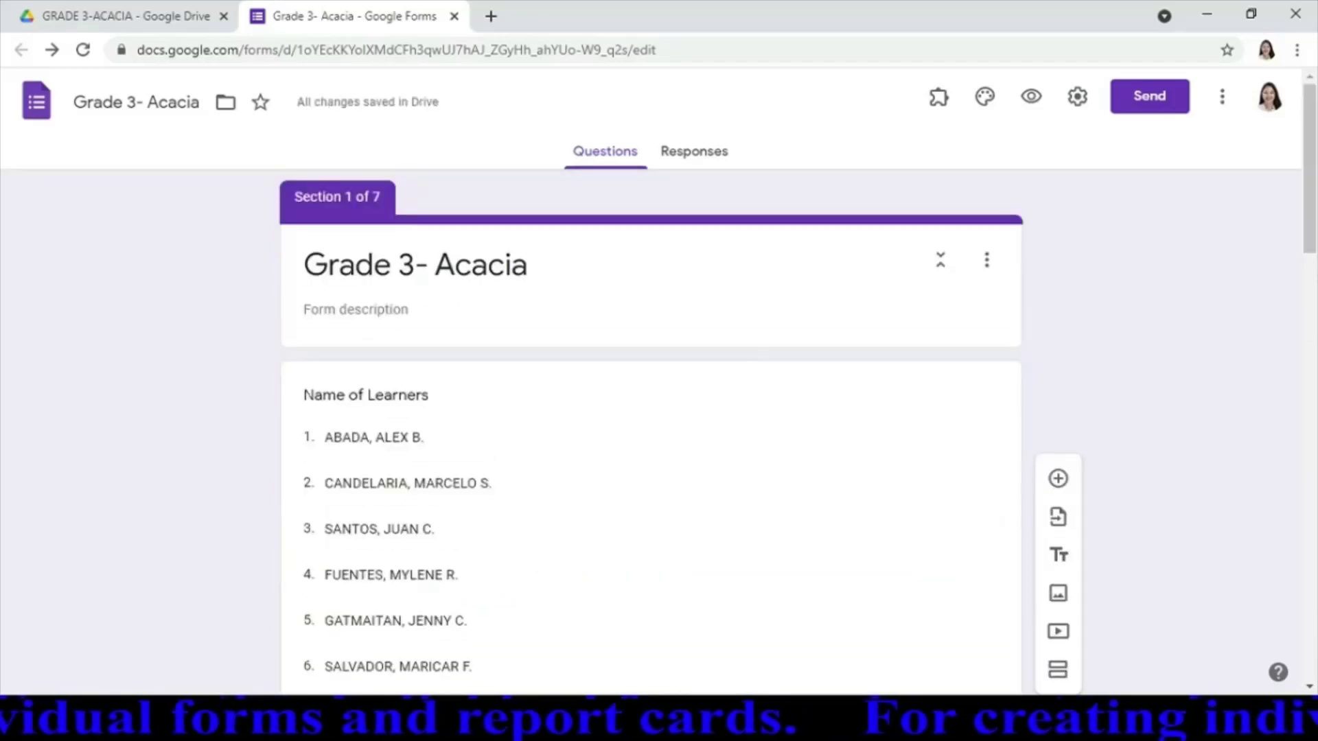
pyautogui.click(488, 672)
pyautogui.hotkey('ctrl', 'c')
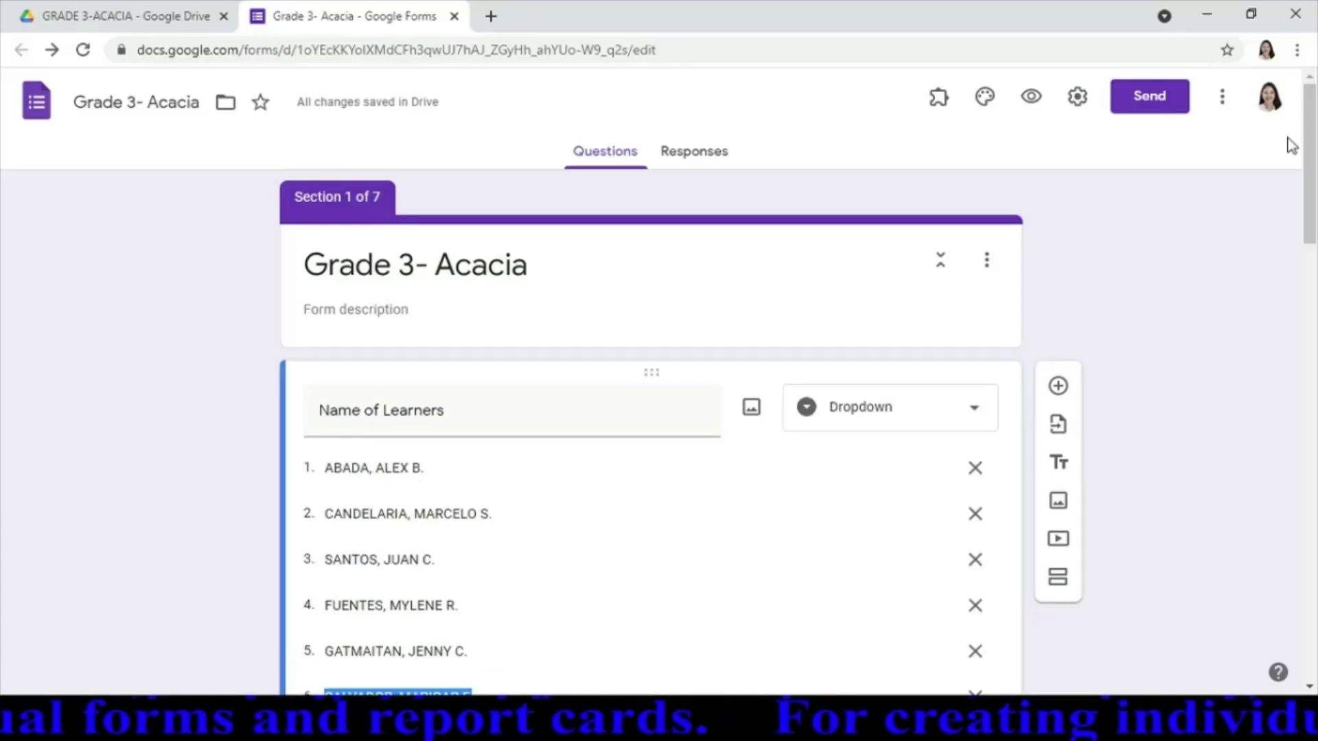
pyautogui.moveTo(1311, 151); pyautogui.dragTo(1316, 600)
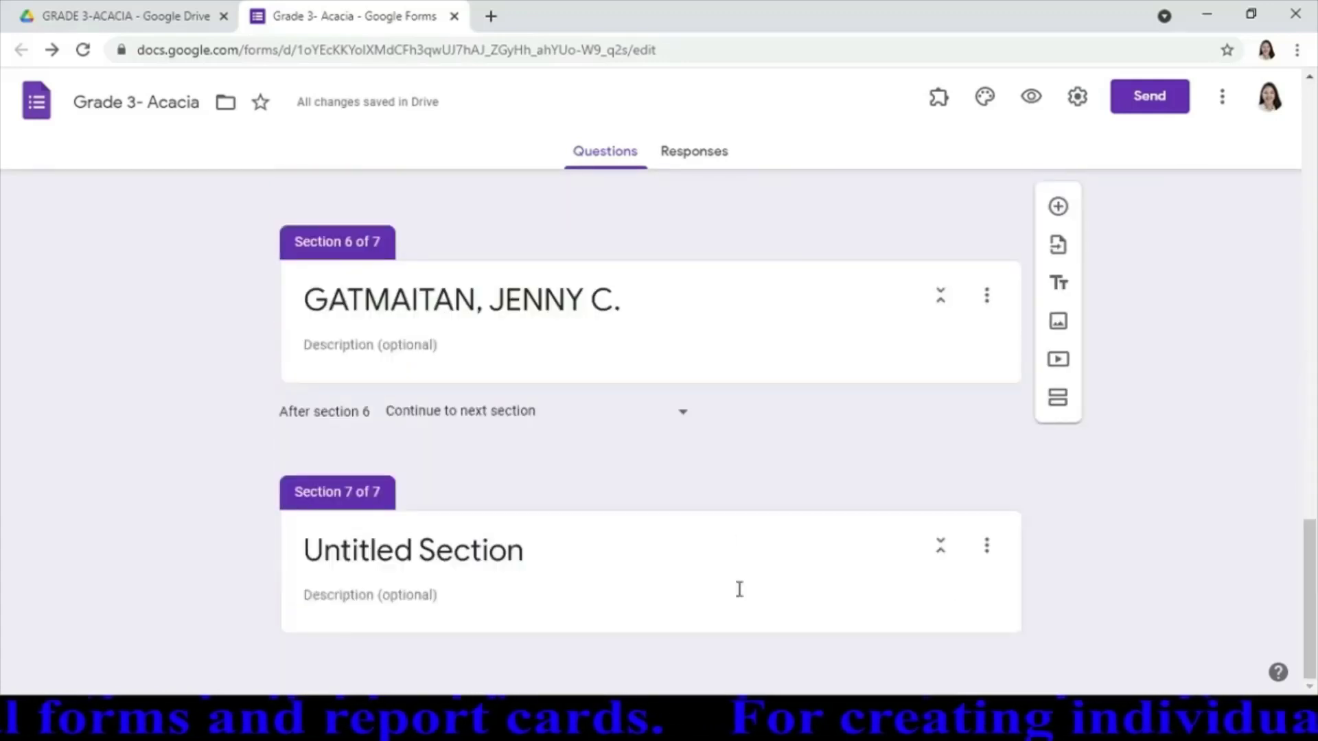
pyautogui.click(621, 559)
pyautogui.hotkey('ctrl', 'v')
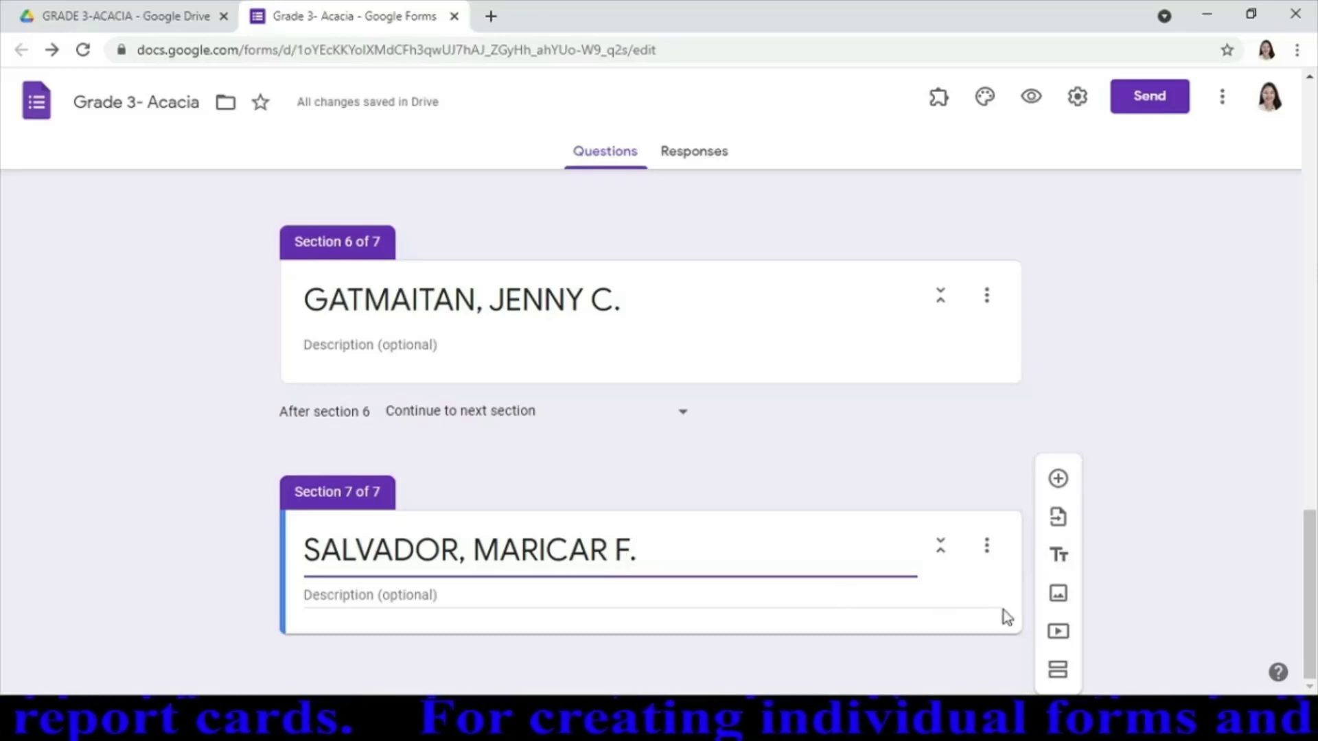
pyautogui.press('Tab')
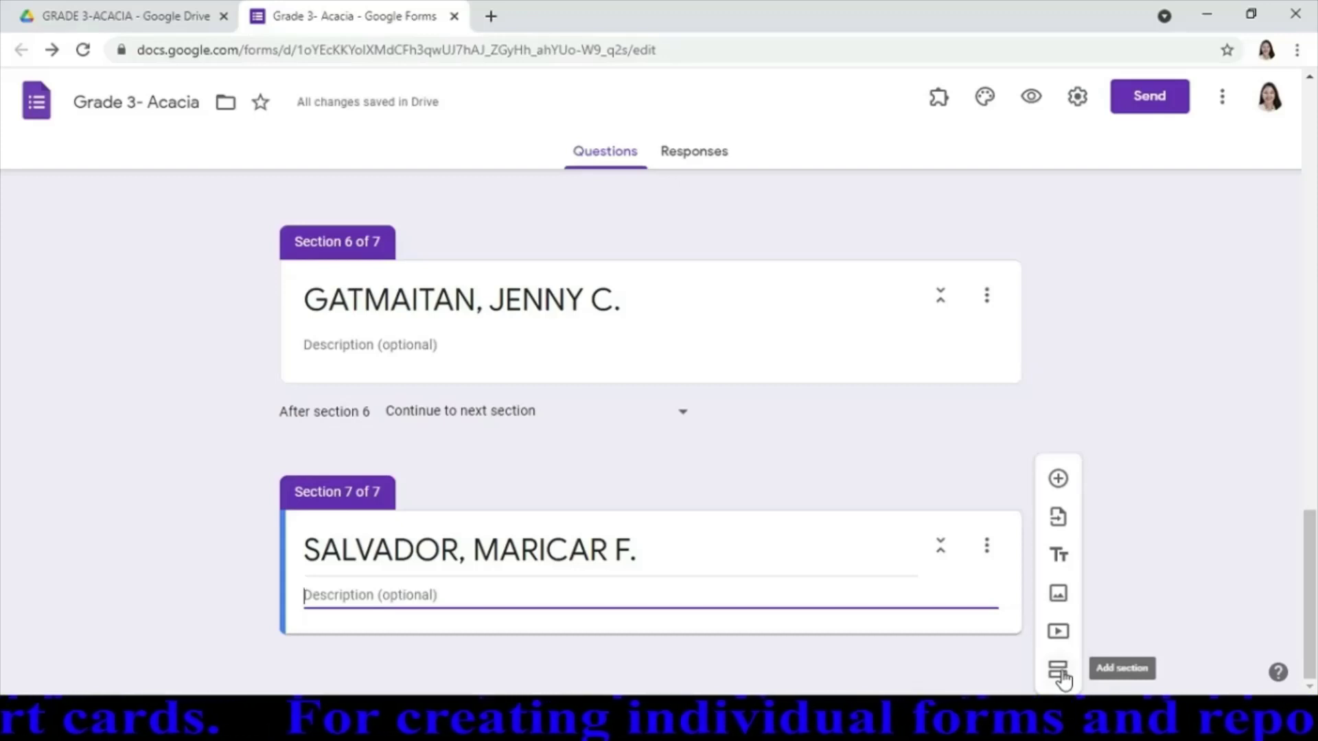
pyautogui.click(1061, 676)
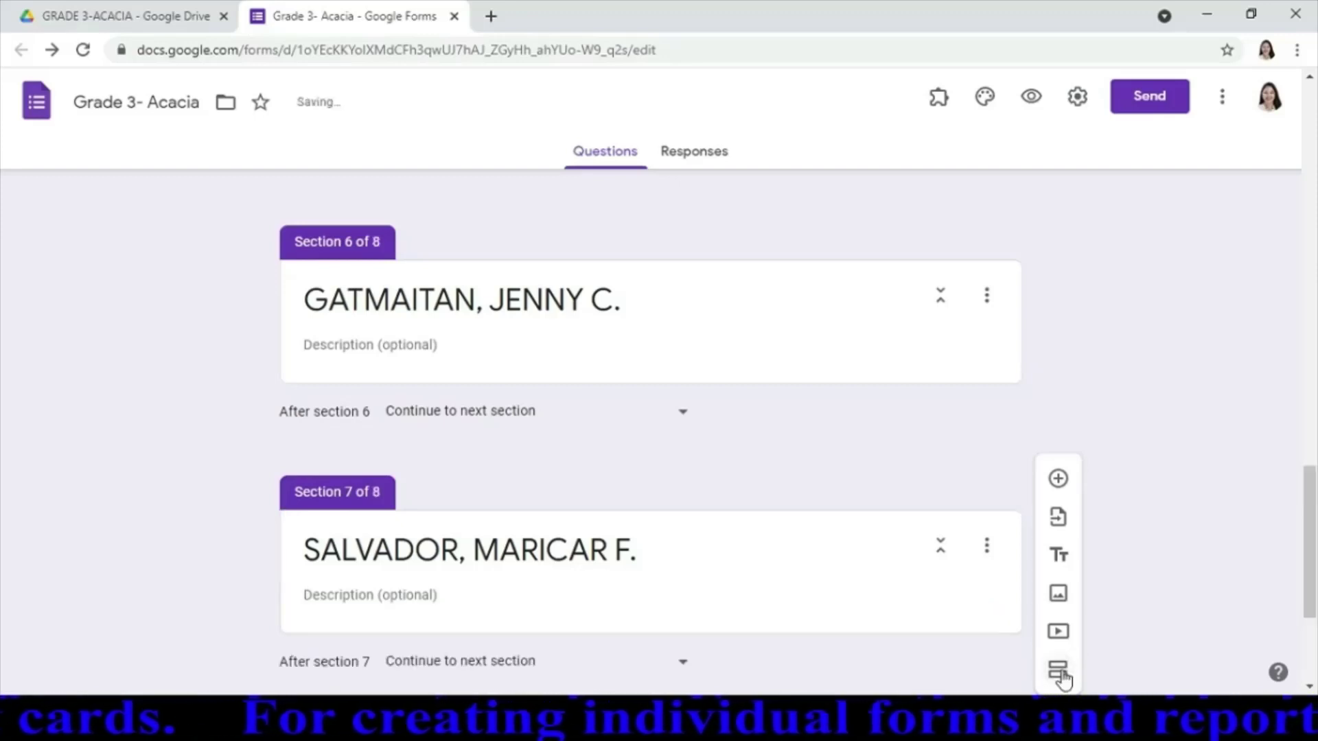
pyautogui.moveTo(1307, 542)
pyautogui.mouseDown()
pyautogui.moveTo(1311, 594)
pyautogui.moveTo(1311, 541)
pyautogui.mouseUp()
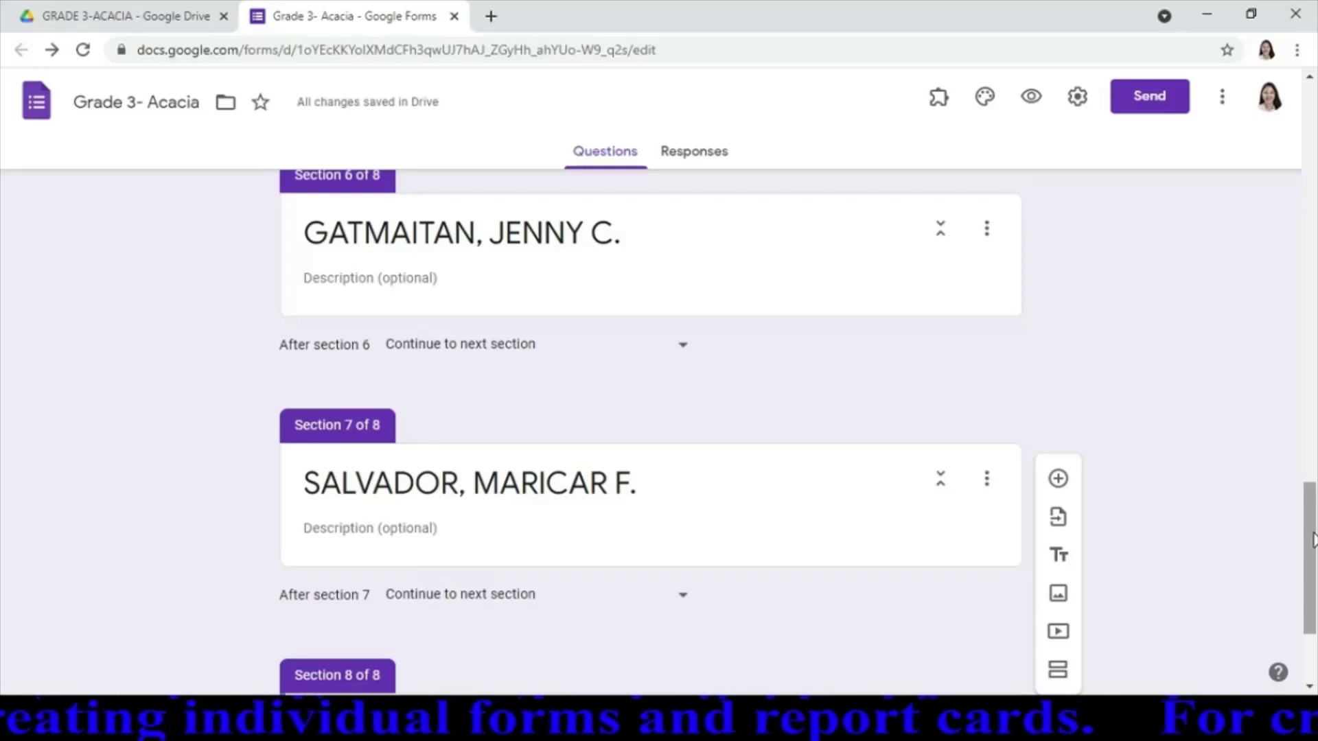
pyautogui.moveTo(1313, 540); pyautogui.dragTo(1312, 164)
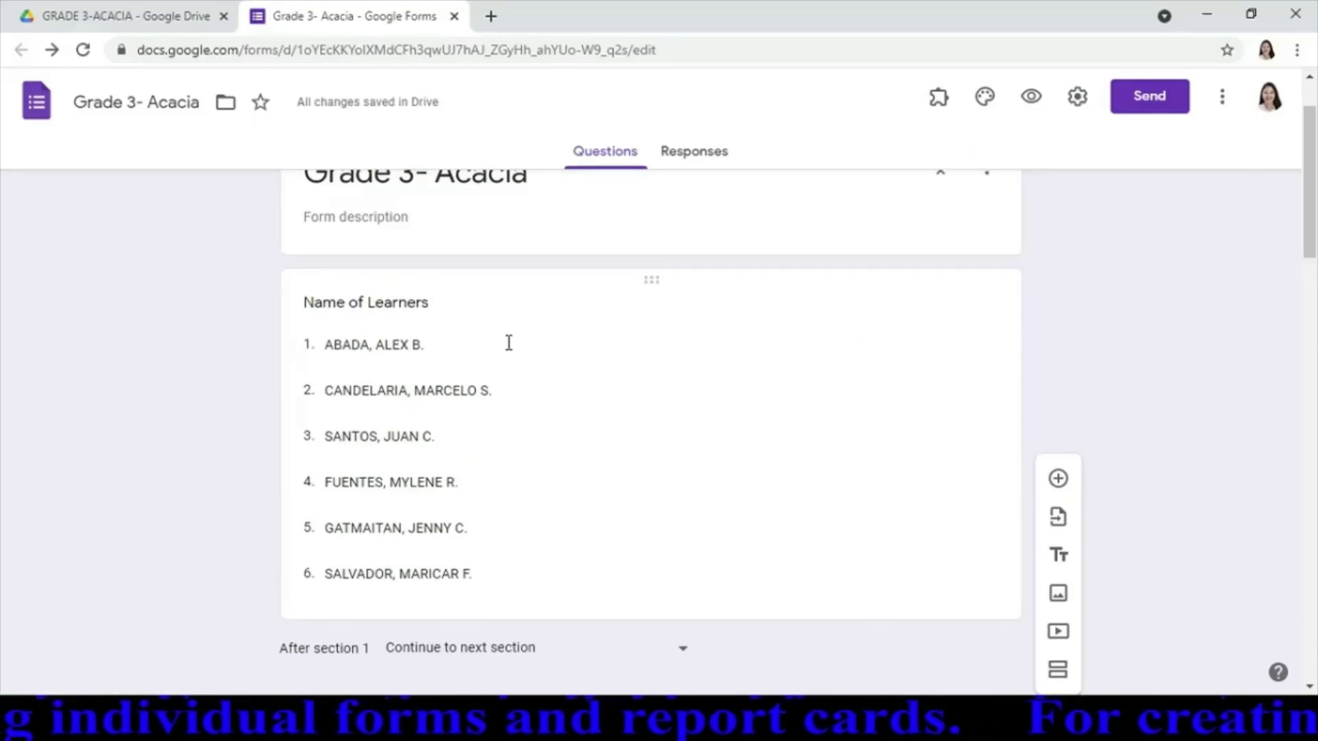
# Make the Name of Learners question required and bring up its More options menu
pyautogui.click(640, 351)
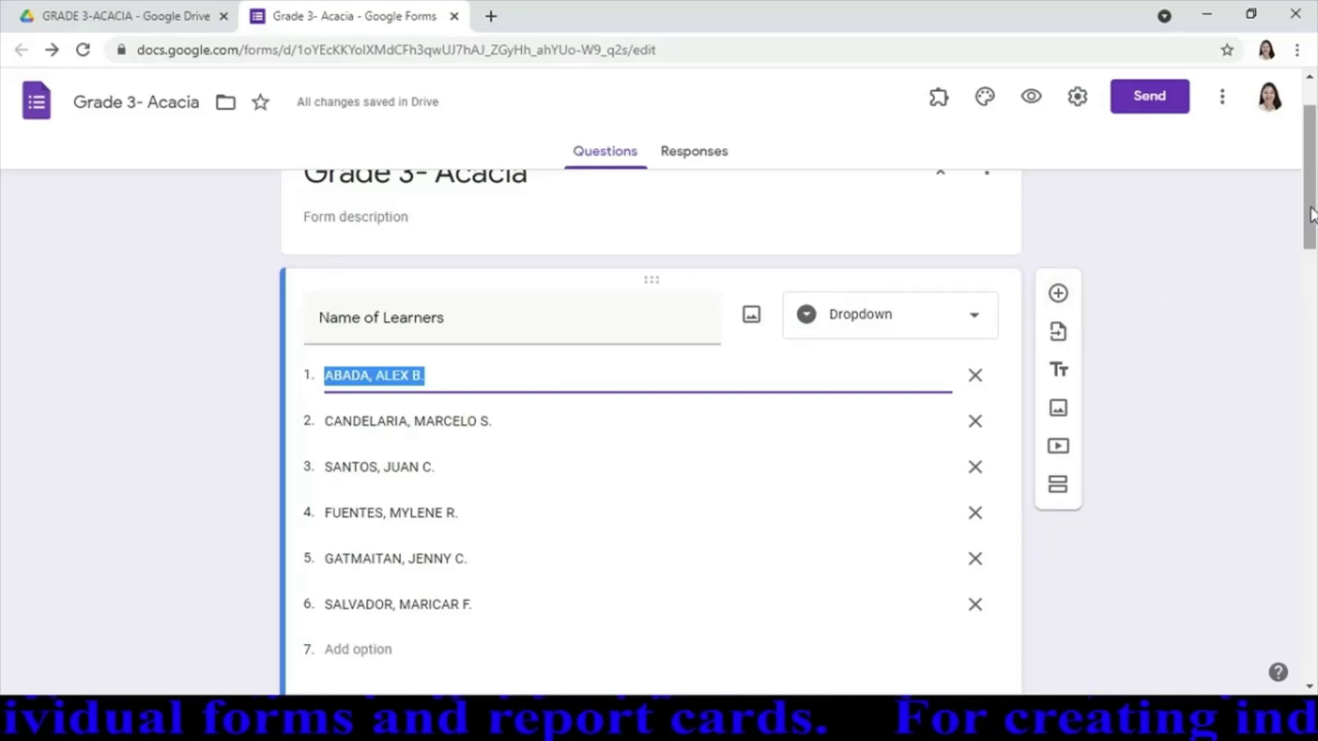
pyautogui.moveTo(1313, 215); pyautogui.dragTo(1313, 245)
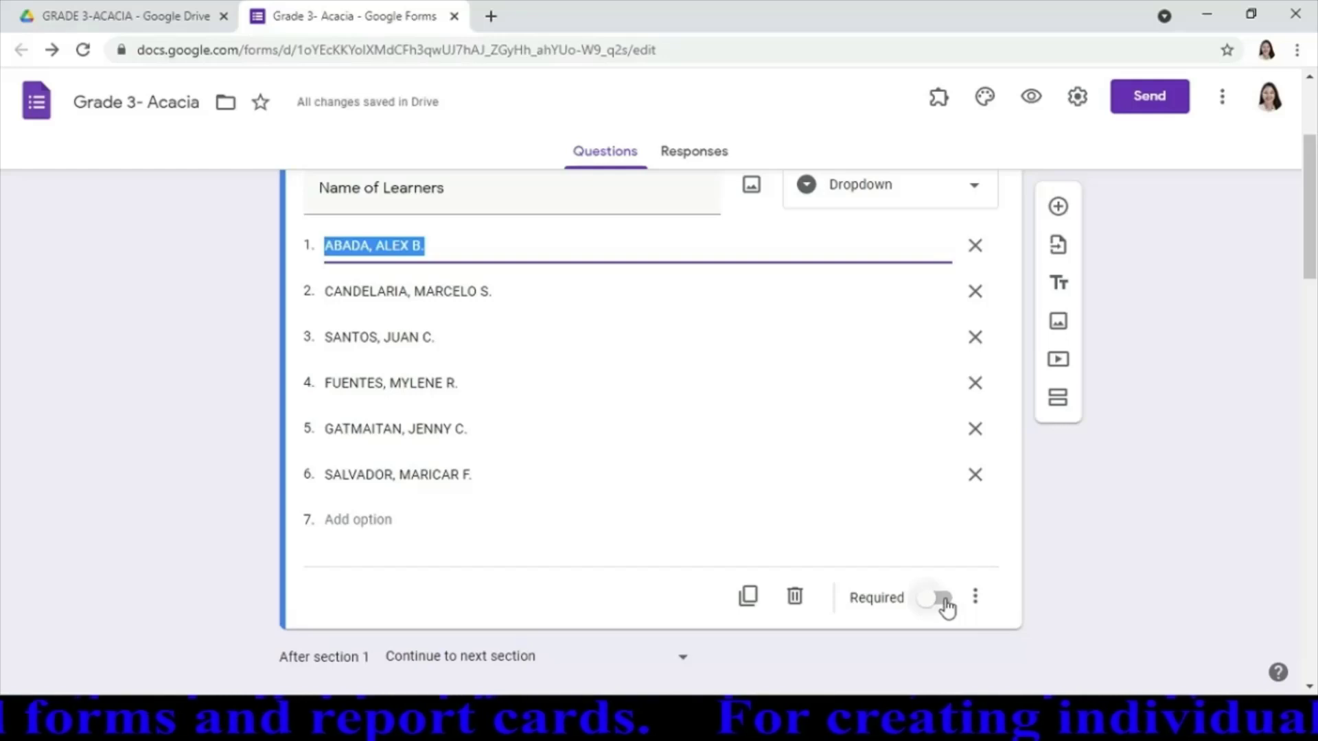
pyautogui.click(945, 603)
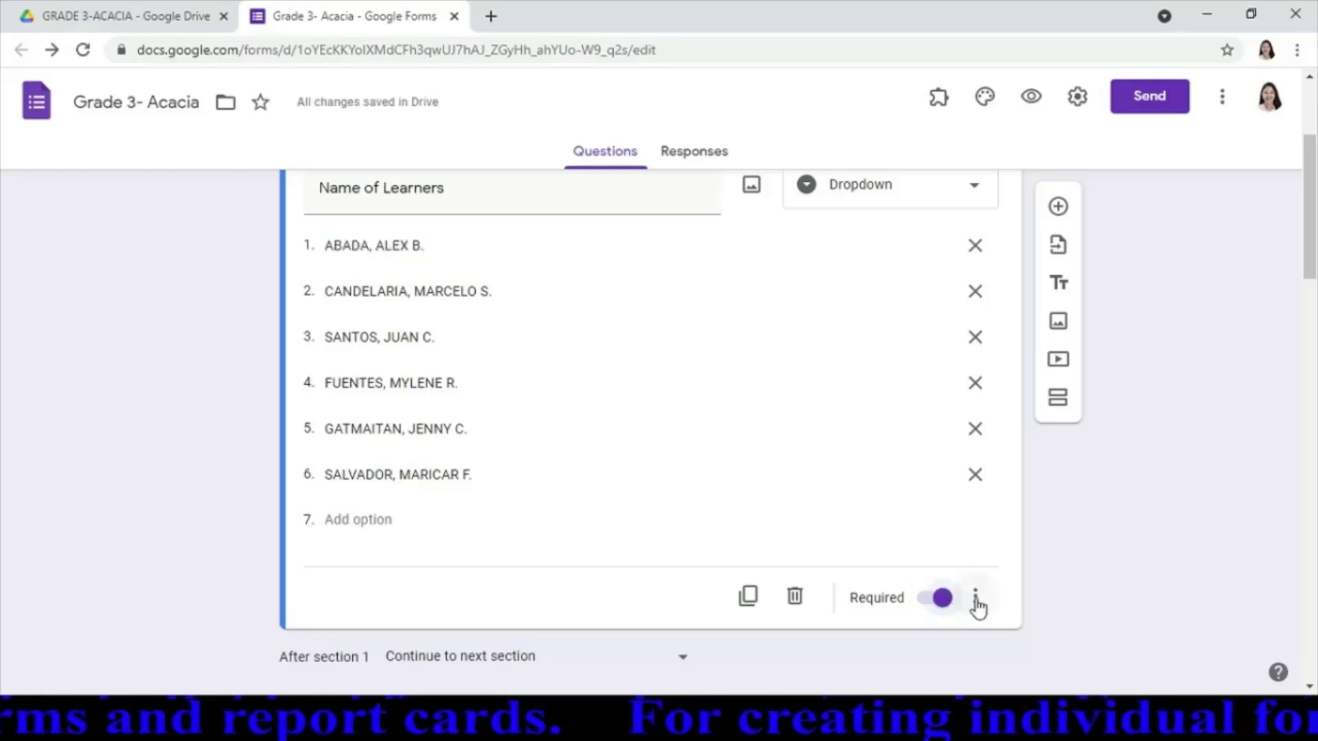
pyautogui.click(975, 599)
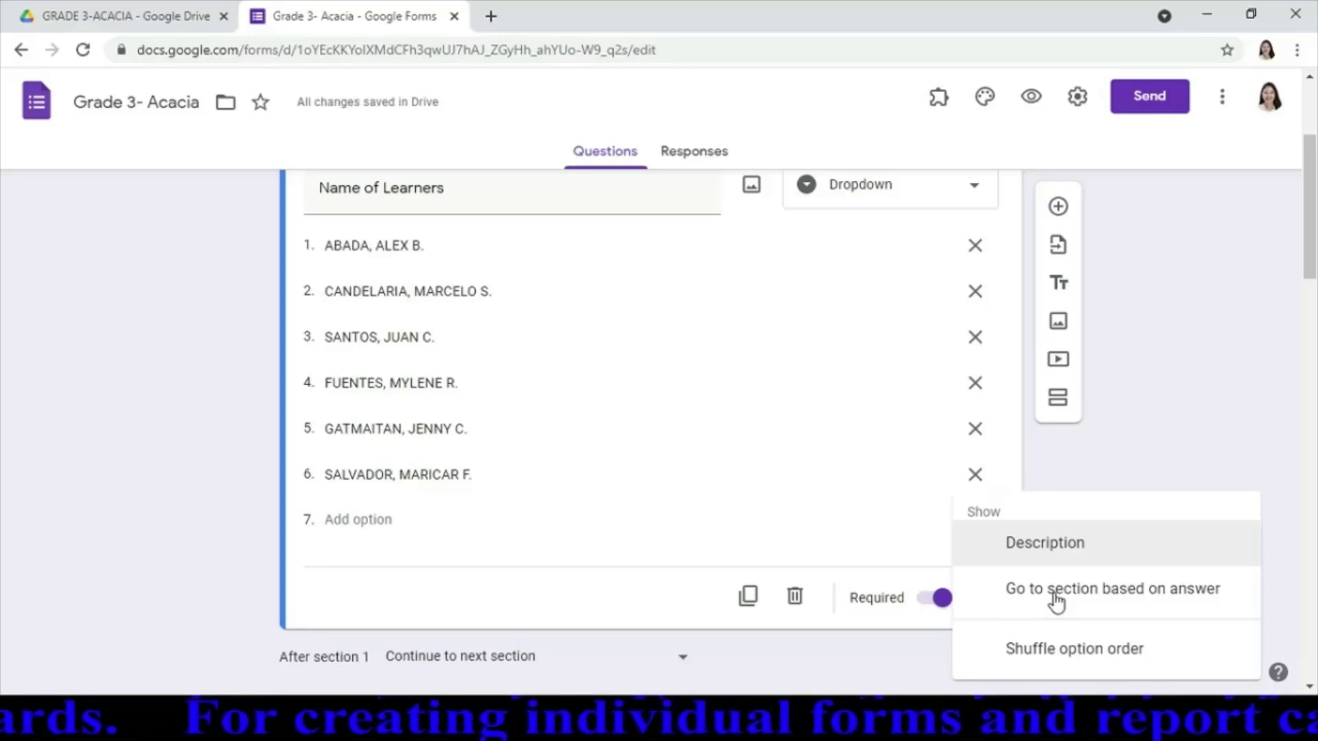
# Enable 'Go to section based on answer' and route the first three learners to sections 2, 3 and 4
pyautogui.click(1056, 602)
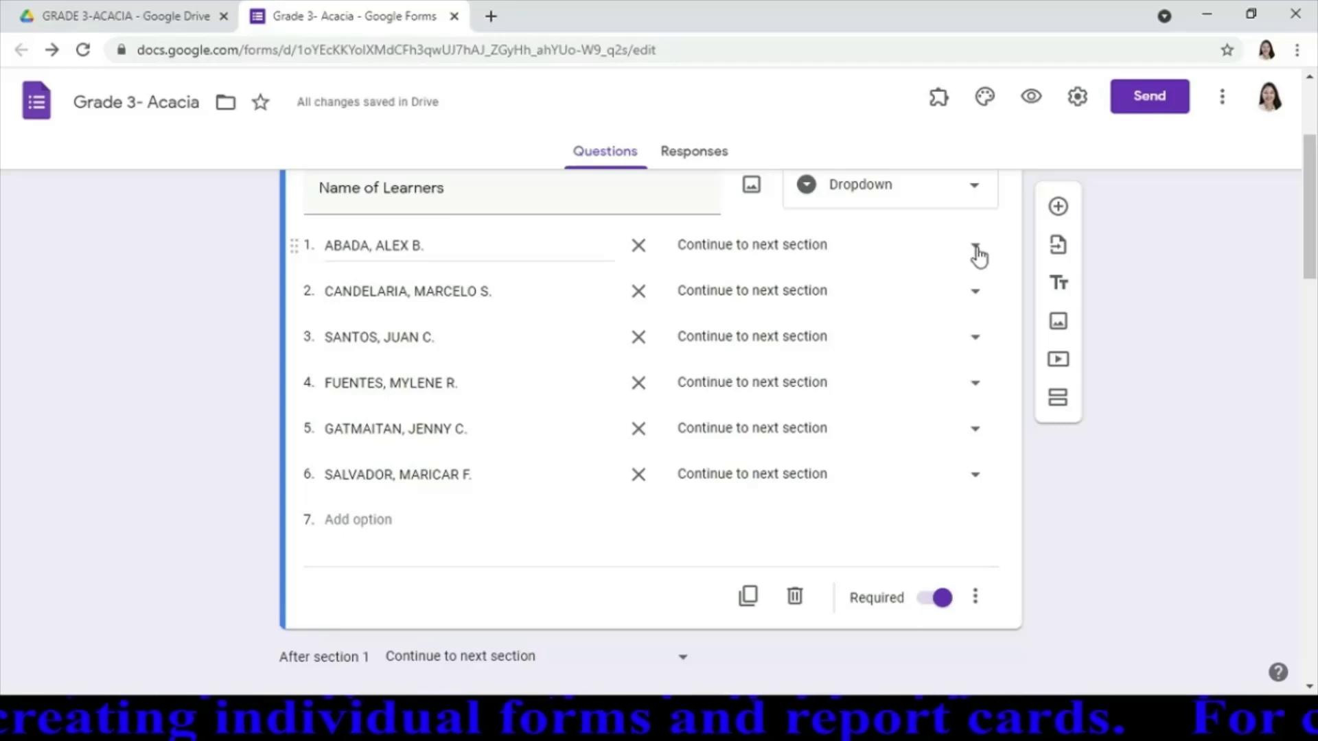
pyautogui.click(975, 247)
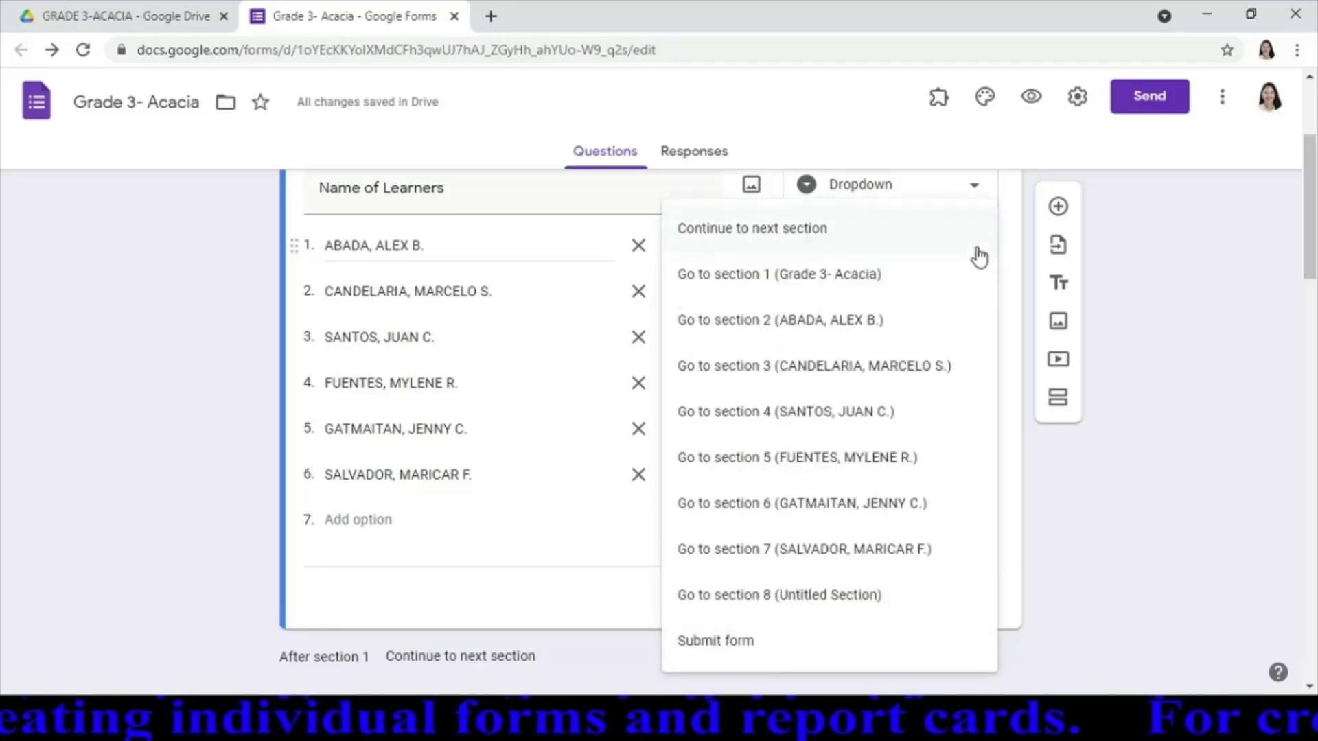
pyautogui.click(834, 323)
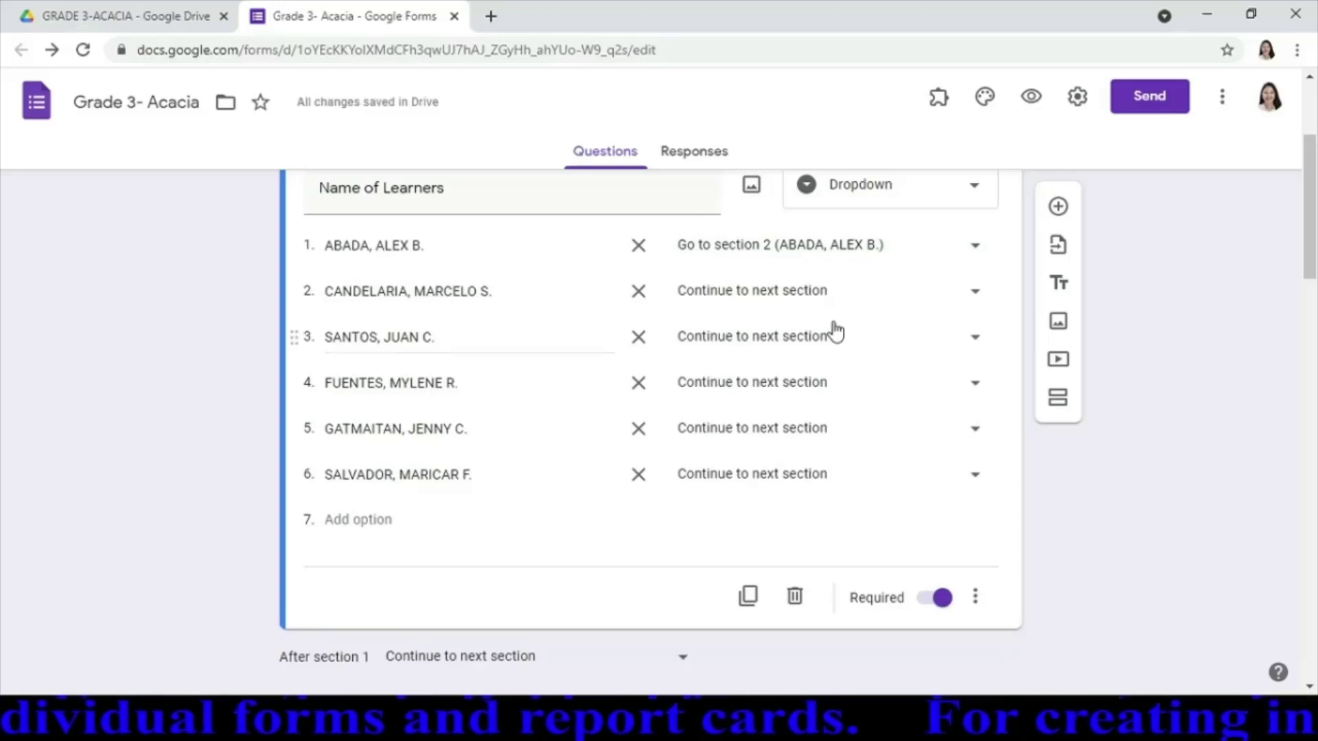
pyautogui.click(976, 297)
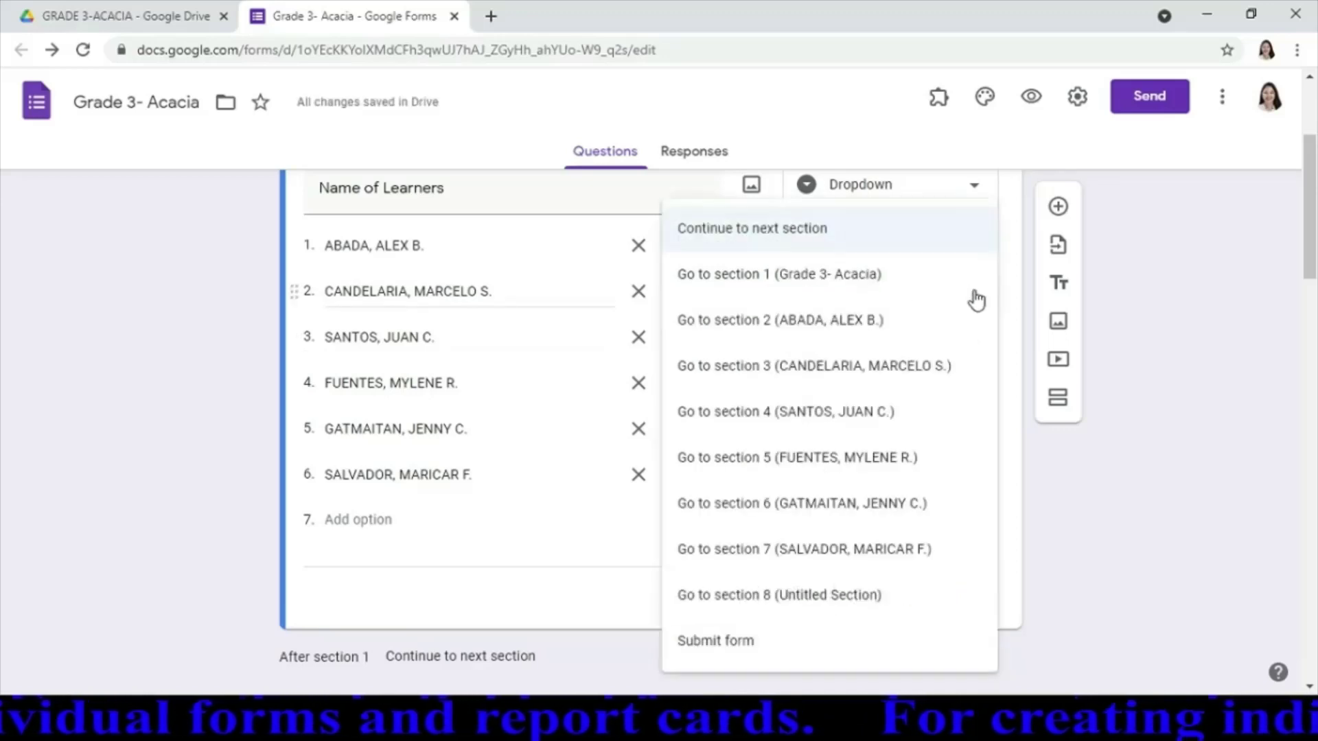
pyautogui.click(901, 372)
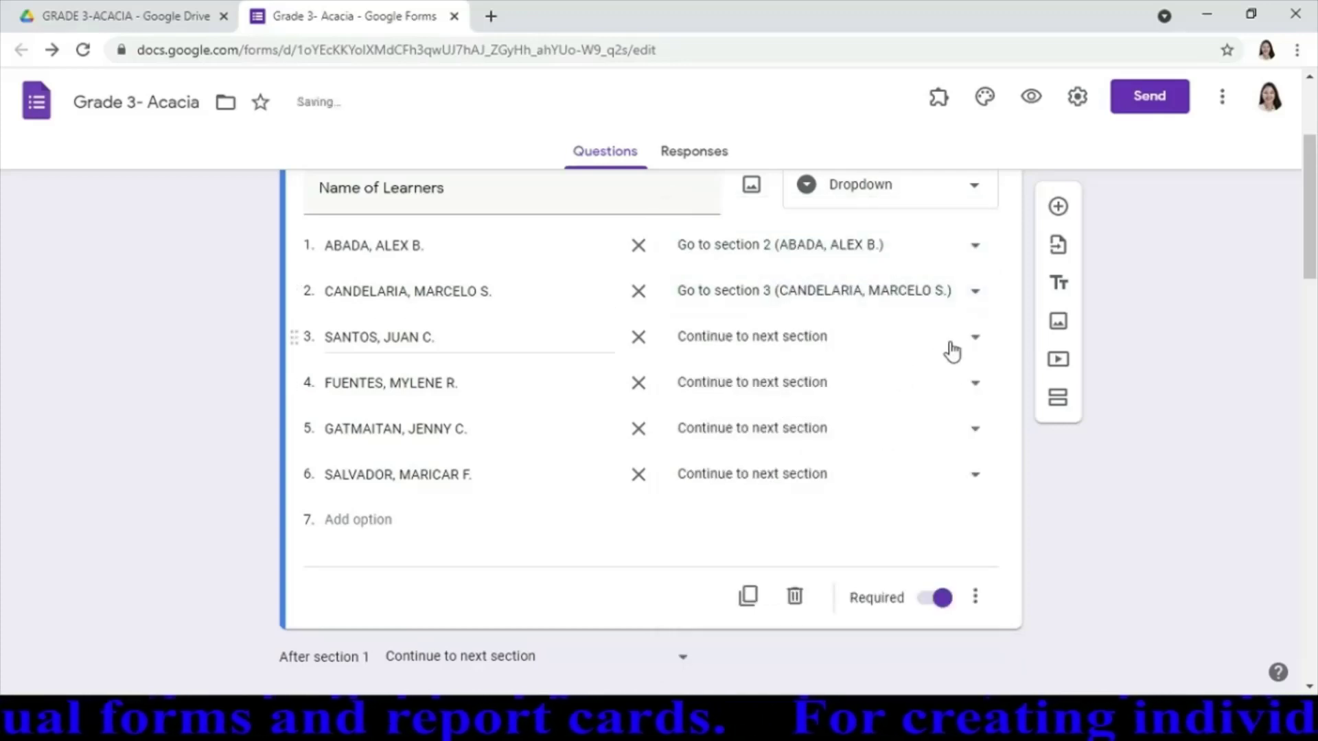
pyautogui.click(976, 339)
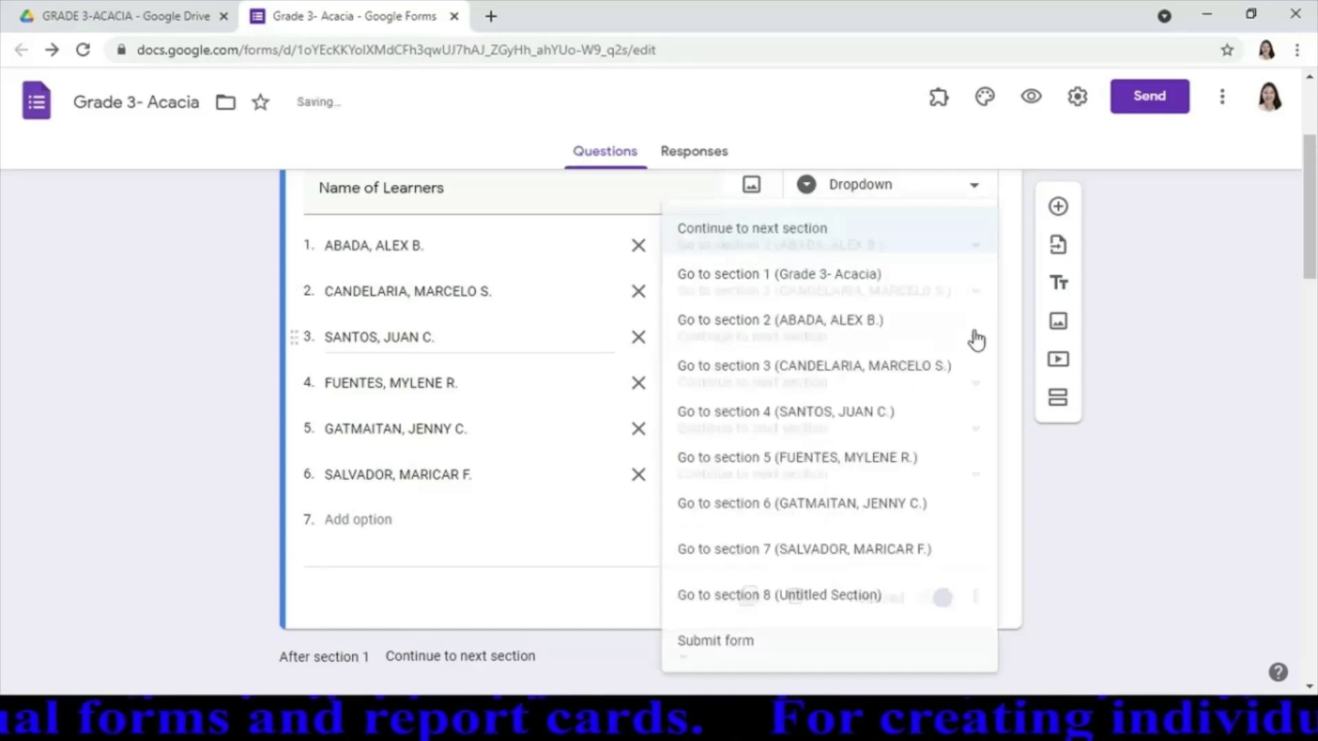
pyautogui.click(854, 419)
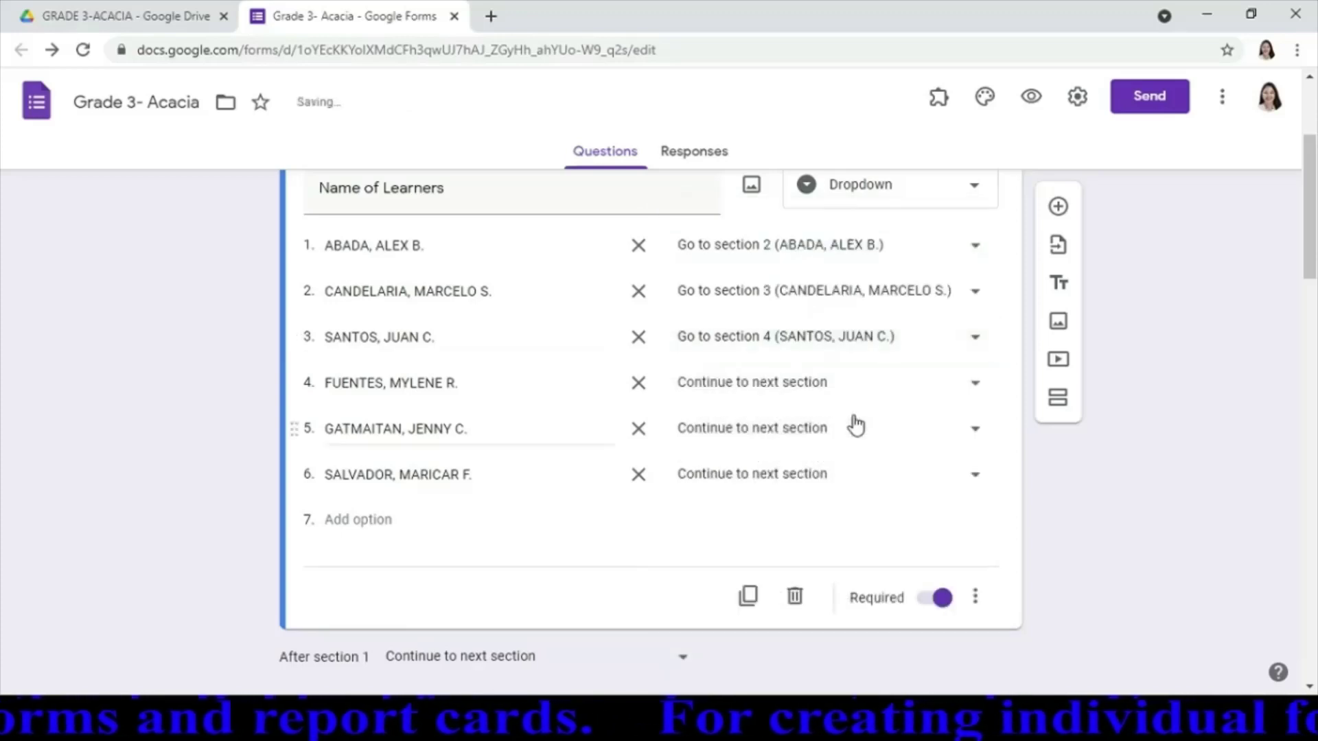
# Route the fourth, fifth and sixth learners to sections 5, 6 and 7
pyautogui.click(976, 386)
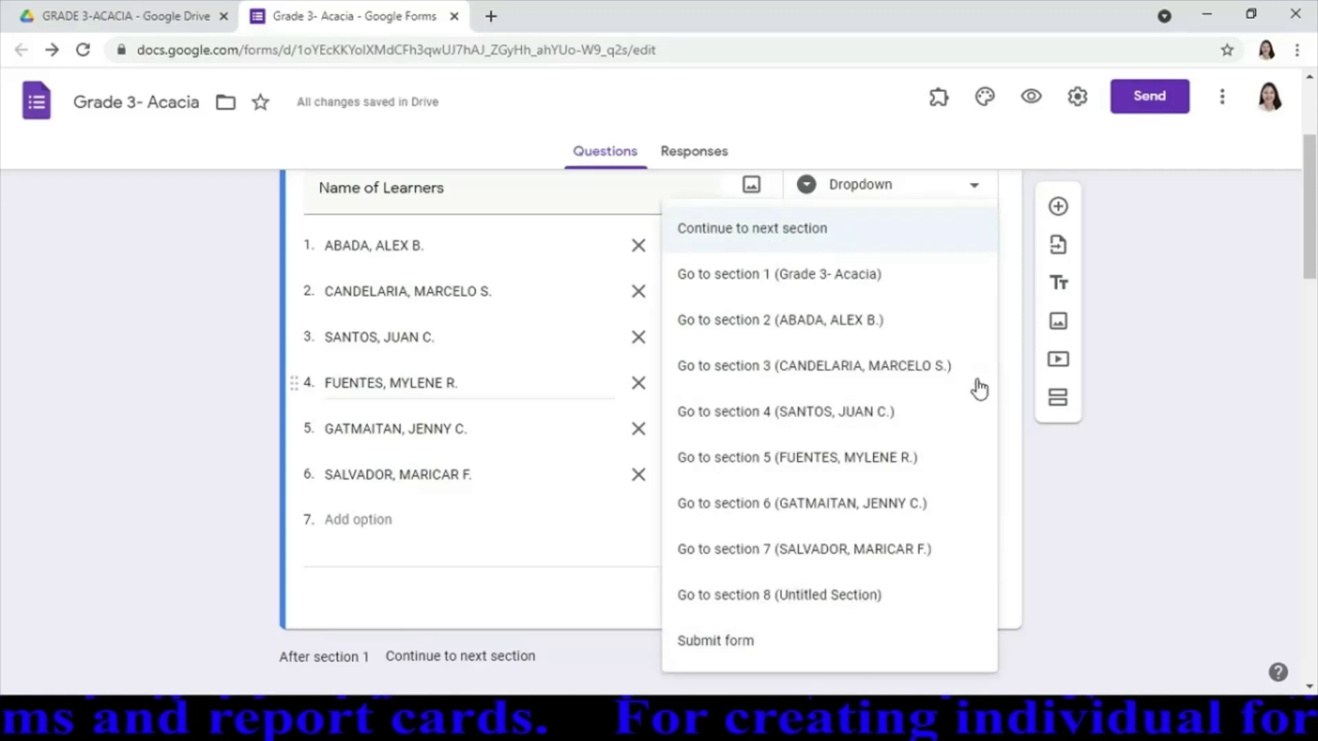
pyautogui.click(861, 461)
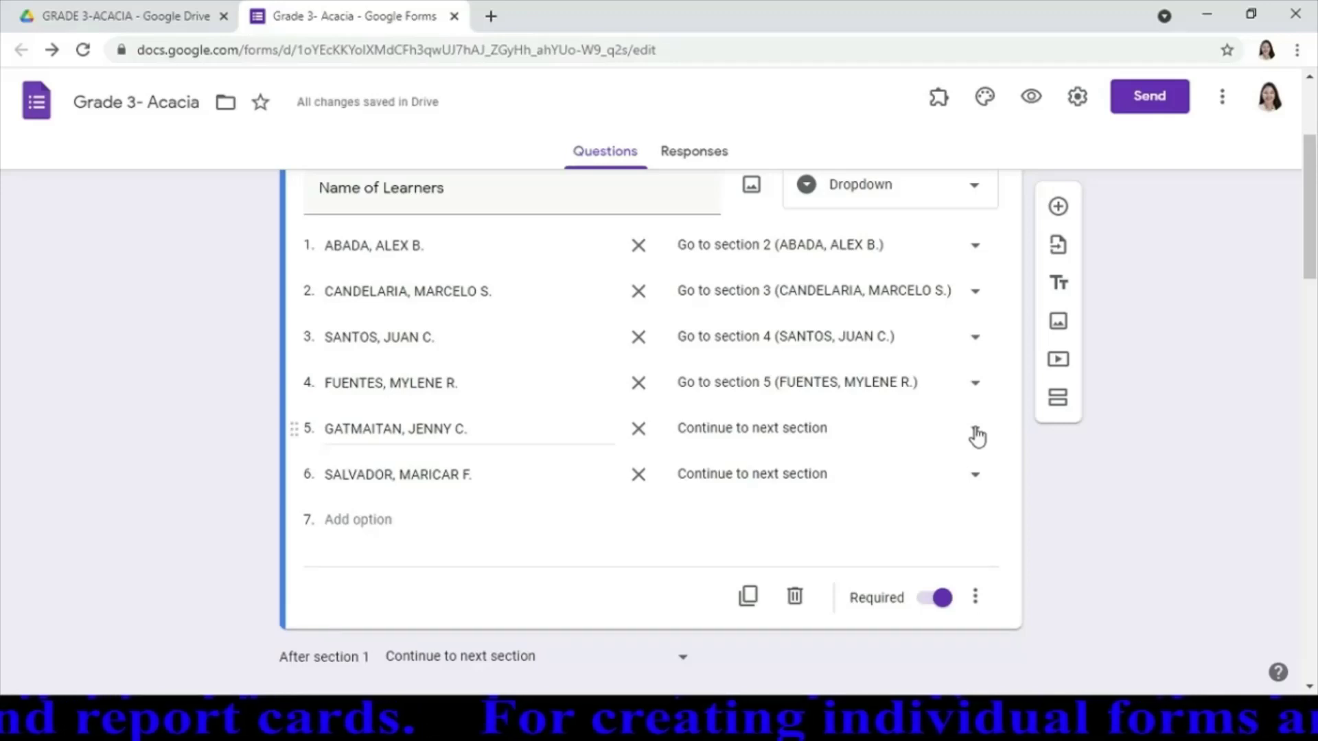
pyautogui.click(975, 431)
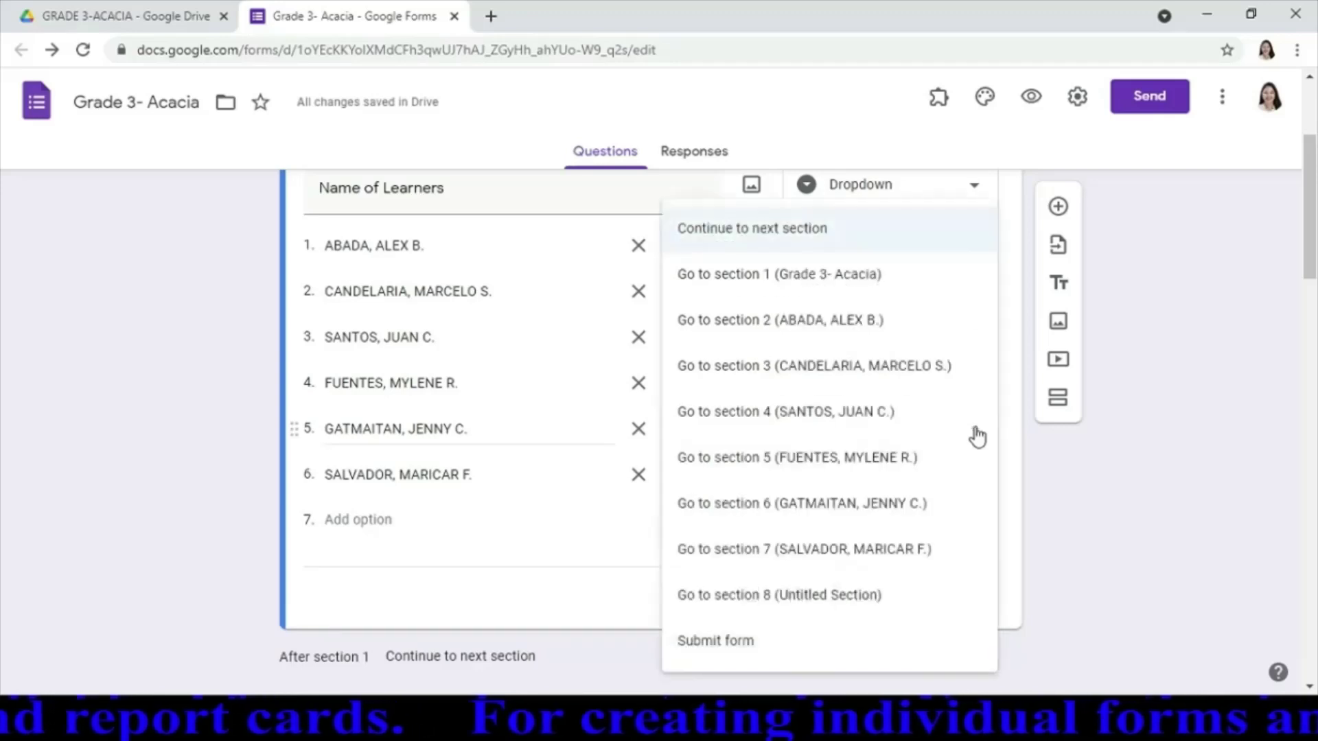
pyautogui.click(824, 515)
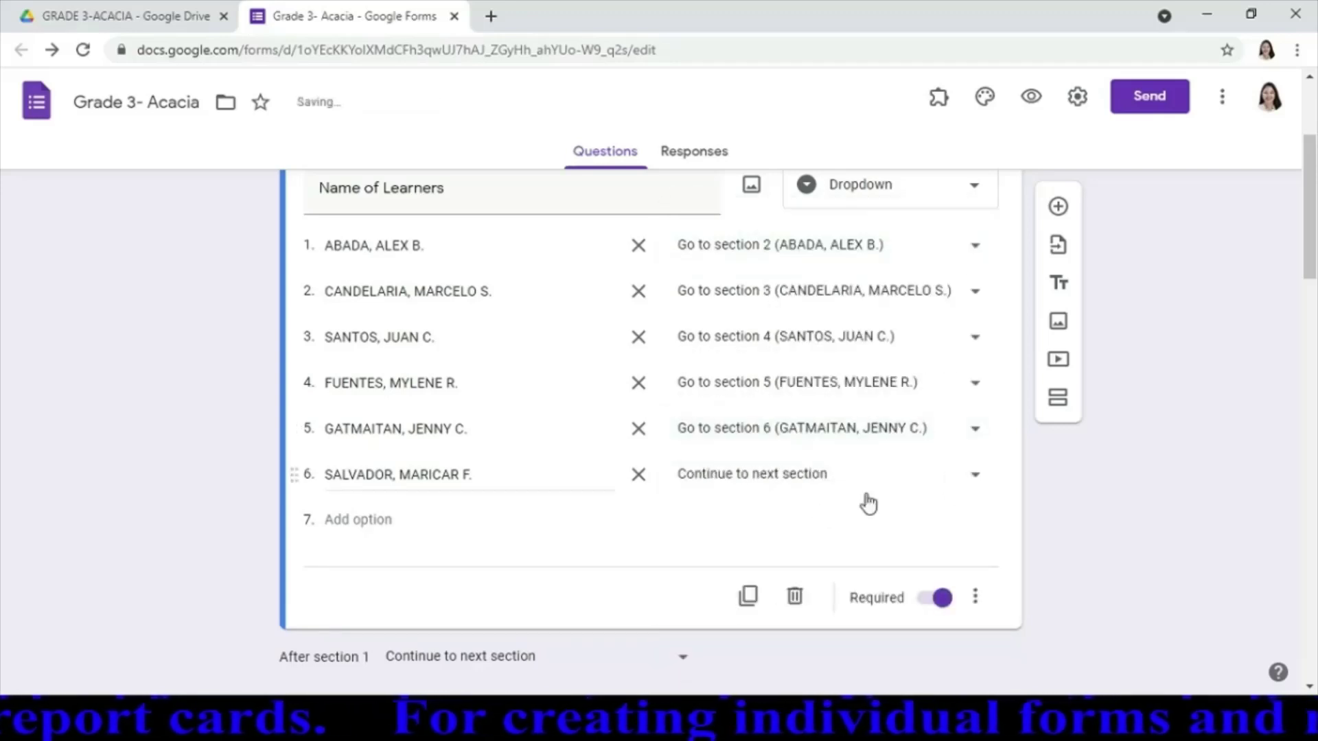
pyautogui.click(975, 481)
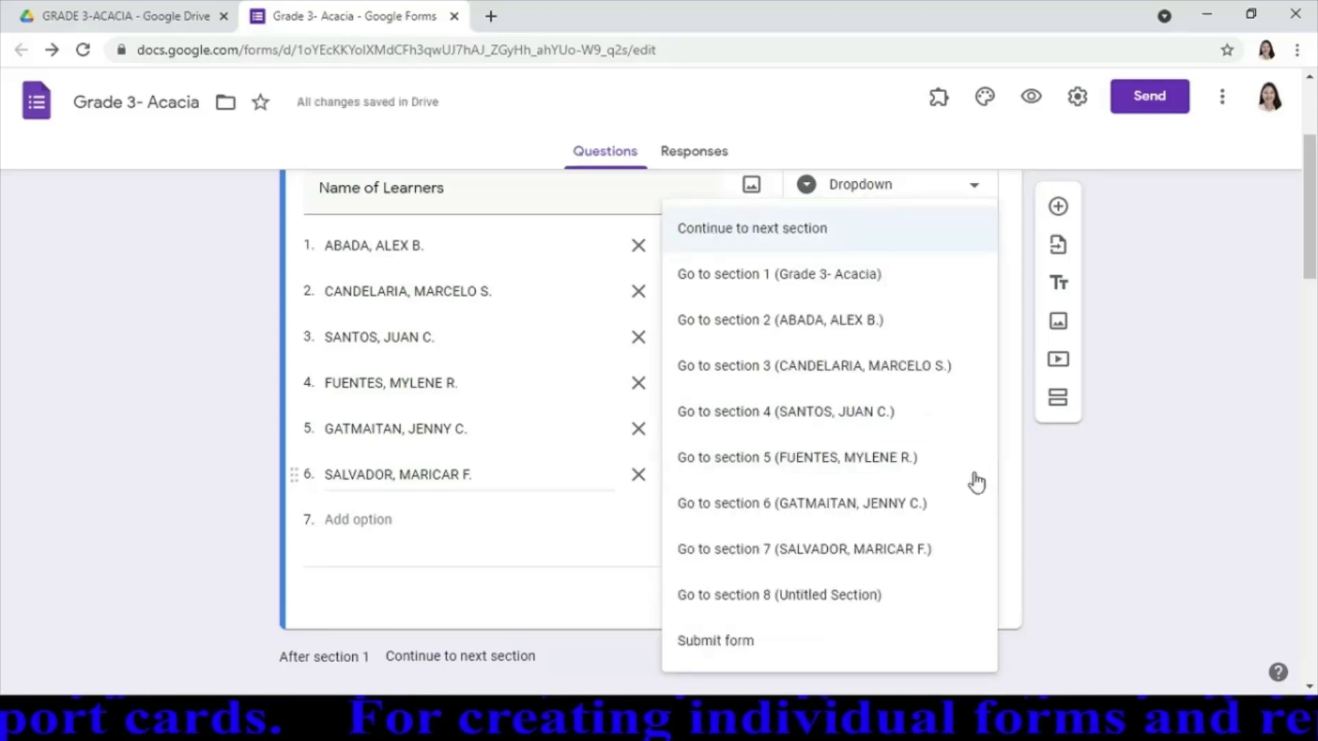
pyautogui.click(806, 553)
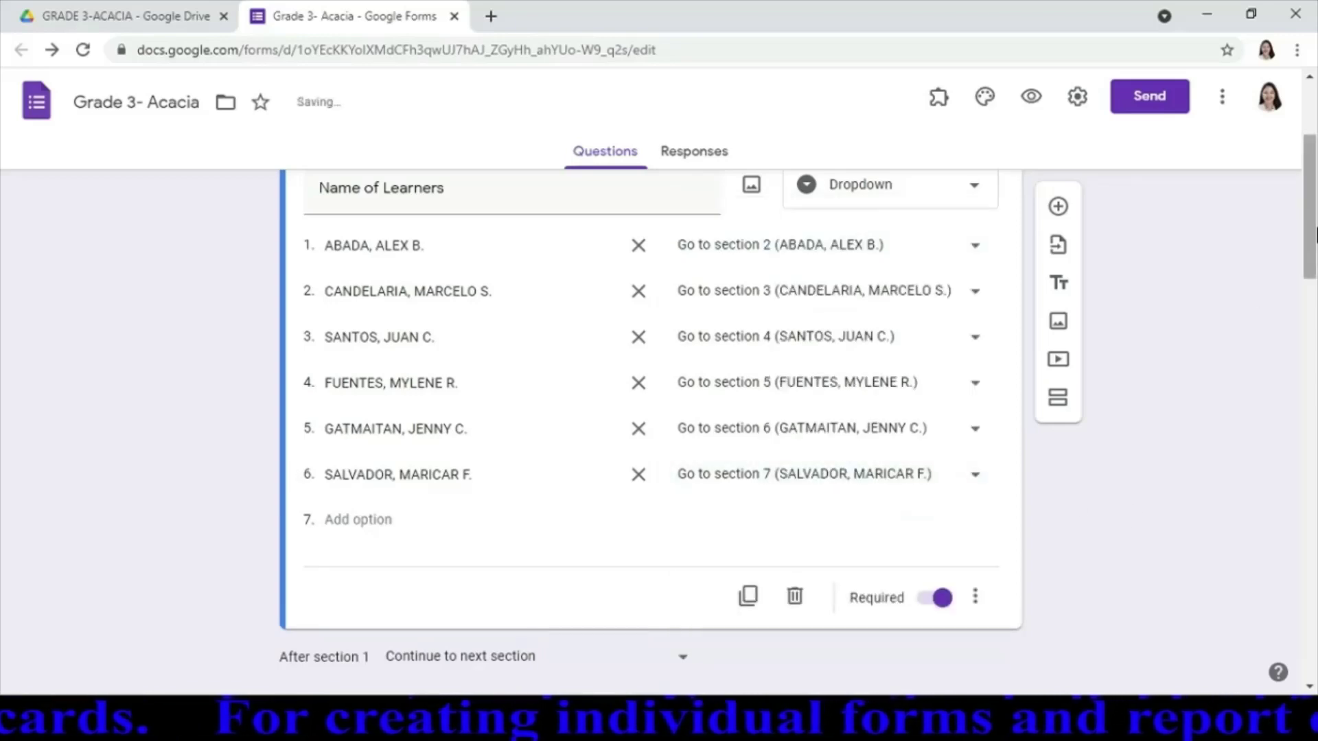
pyautogui.moveTo(1312, 220); pyautogui.dragTo(1308, 170)
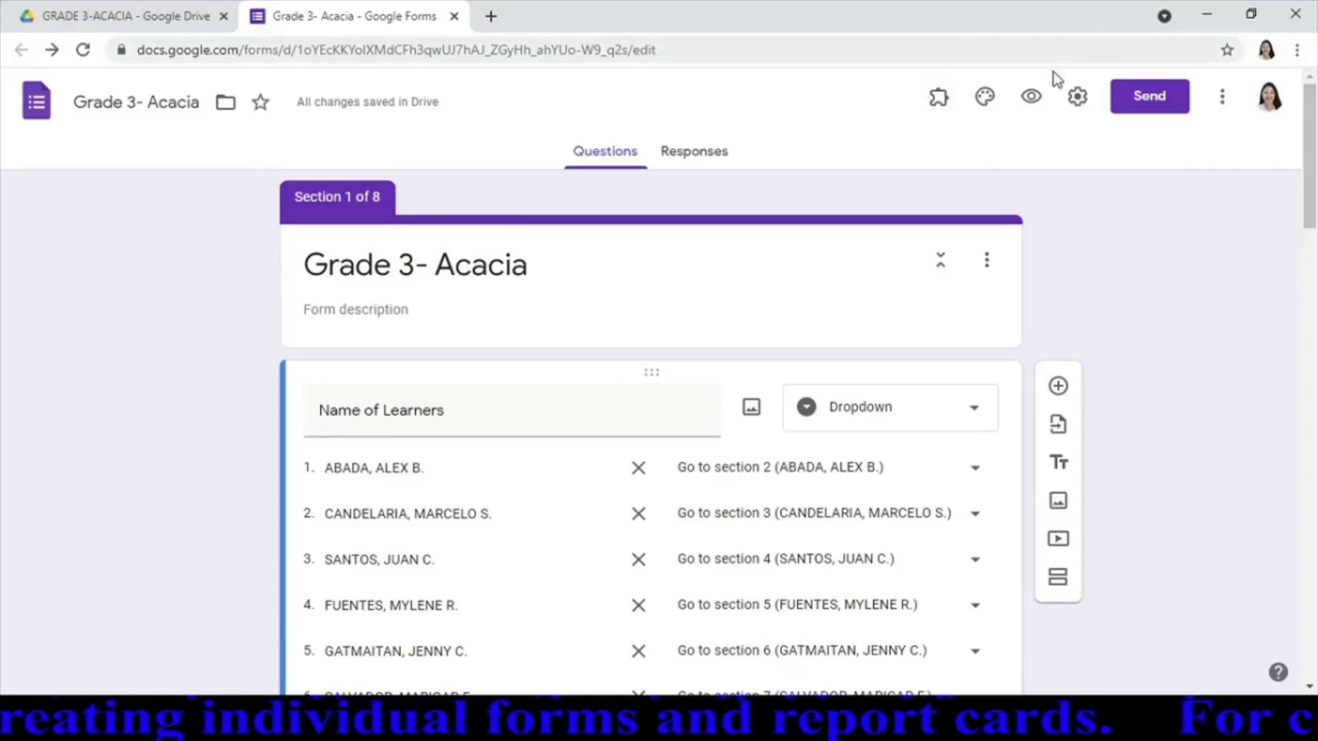
# Preview the form, choose the fourth learner, and advance through the sections to the Submit page
pyautogui.click(1032, 100)
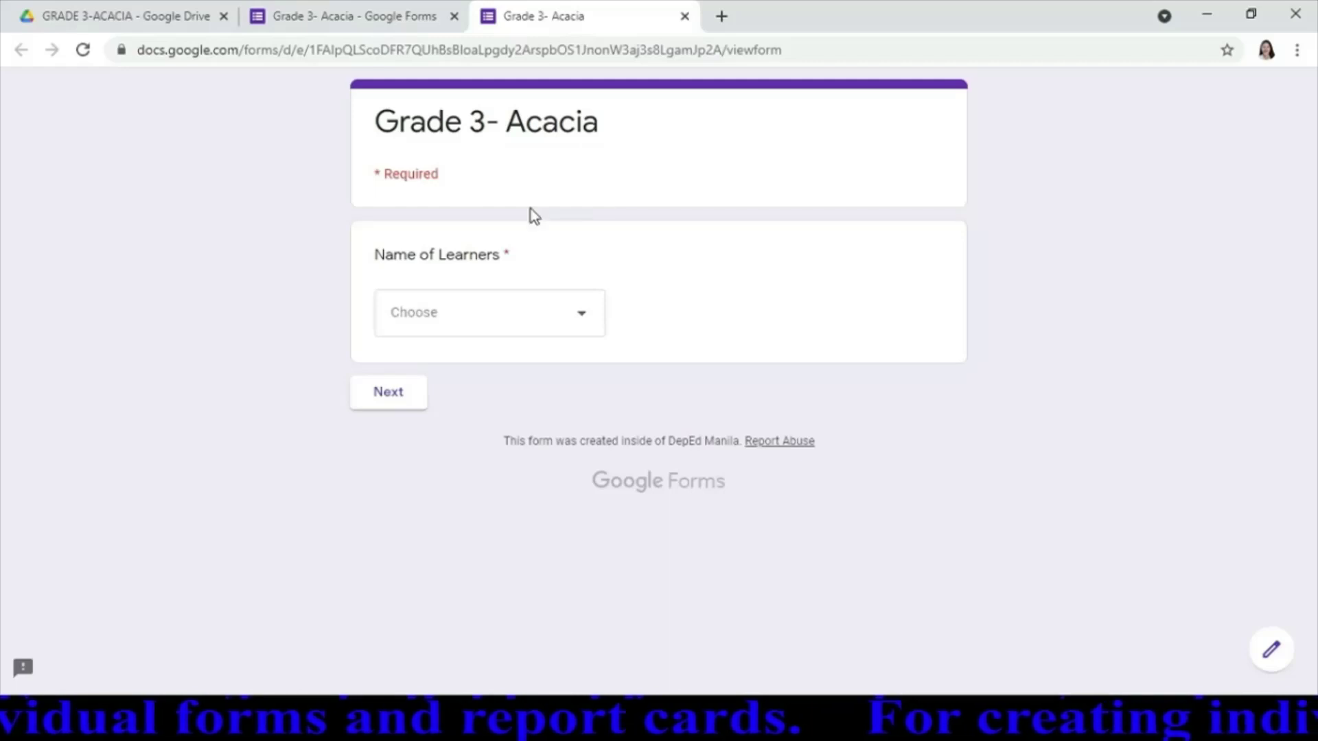
pyautogui.click(585, 321)
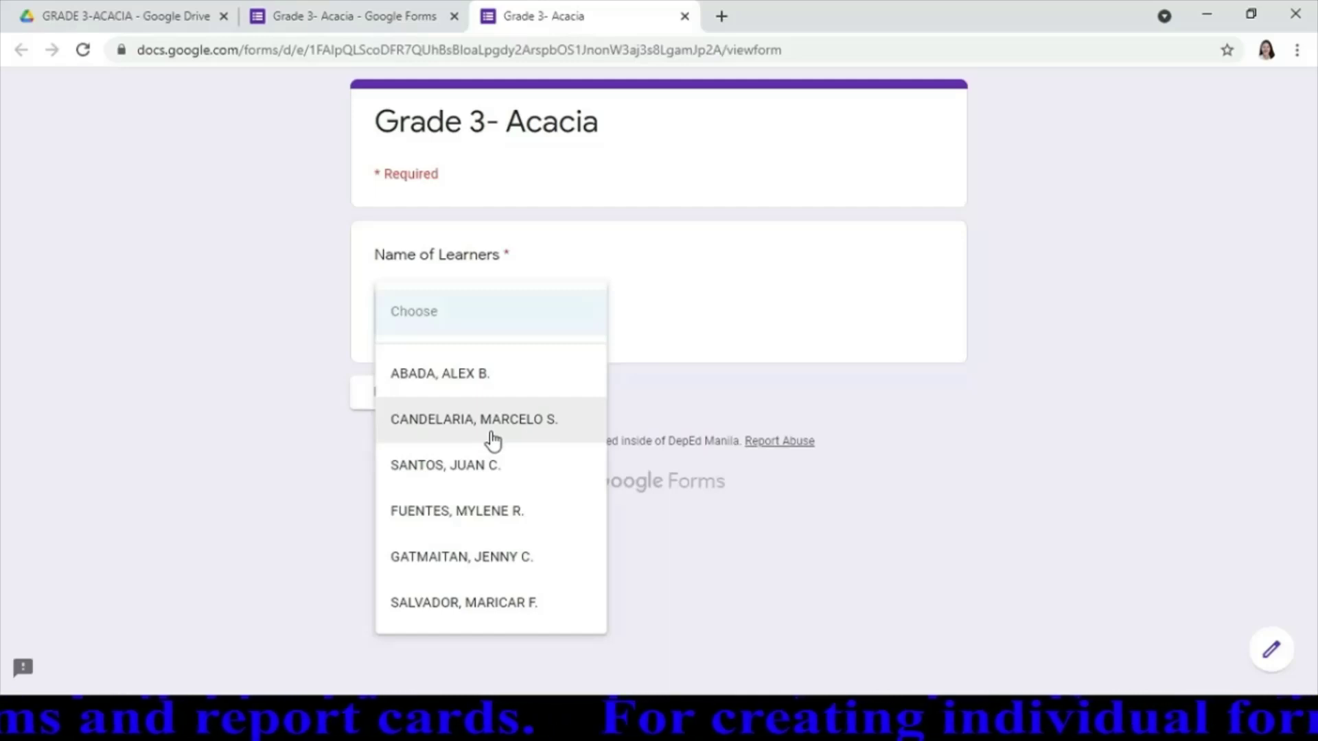
pyautogui.click(472, 516)
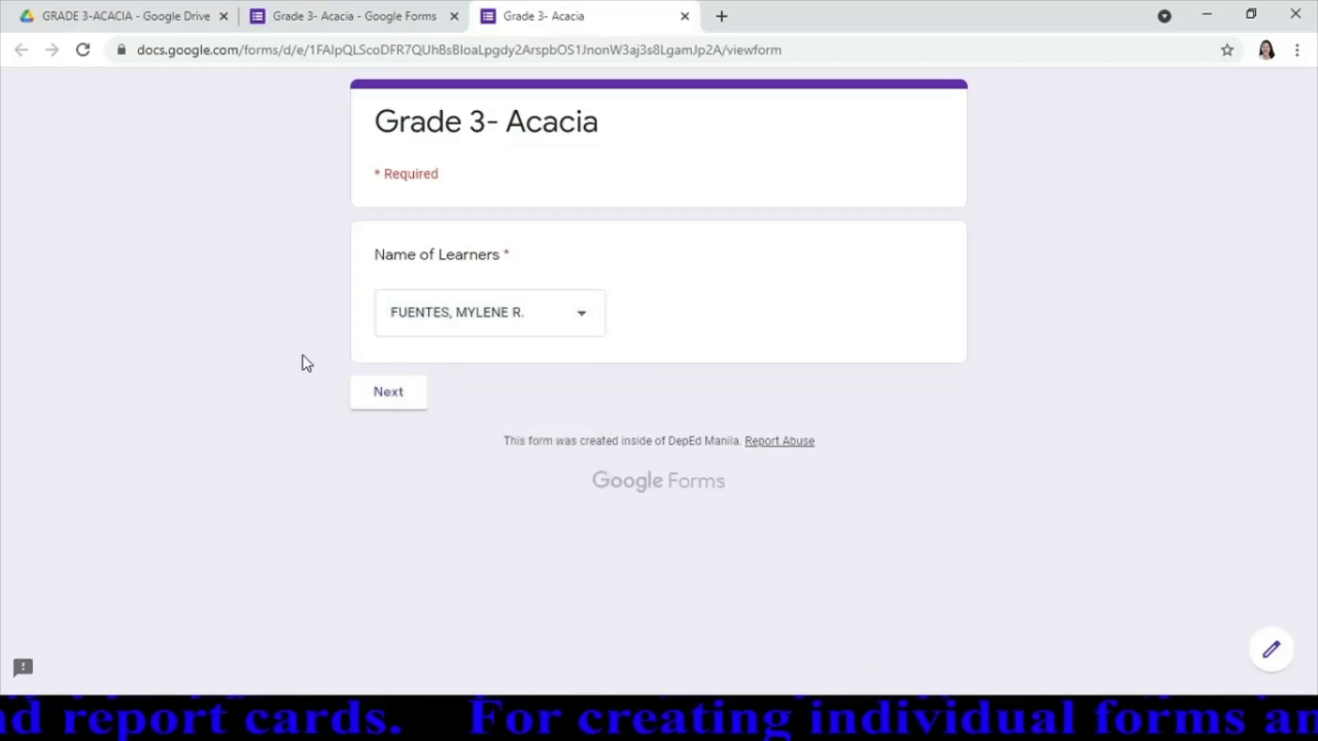
pyautogui.click(388, 403)
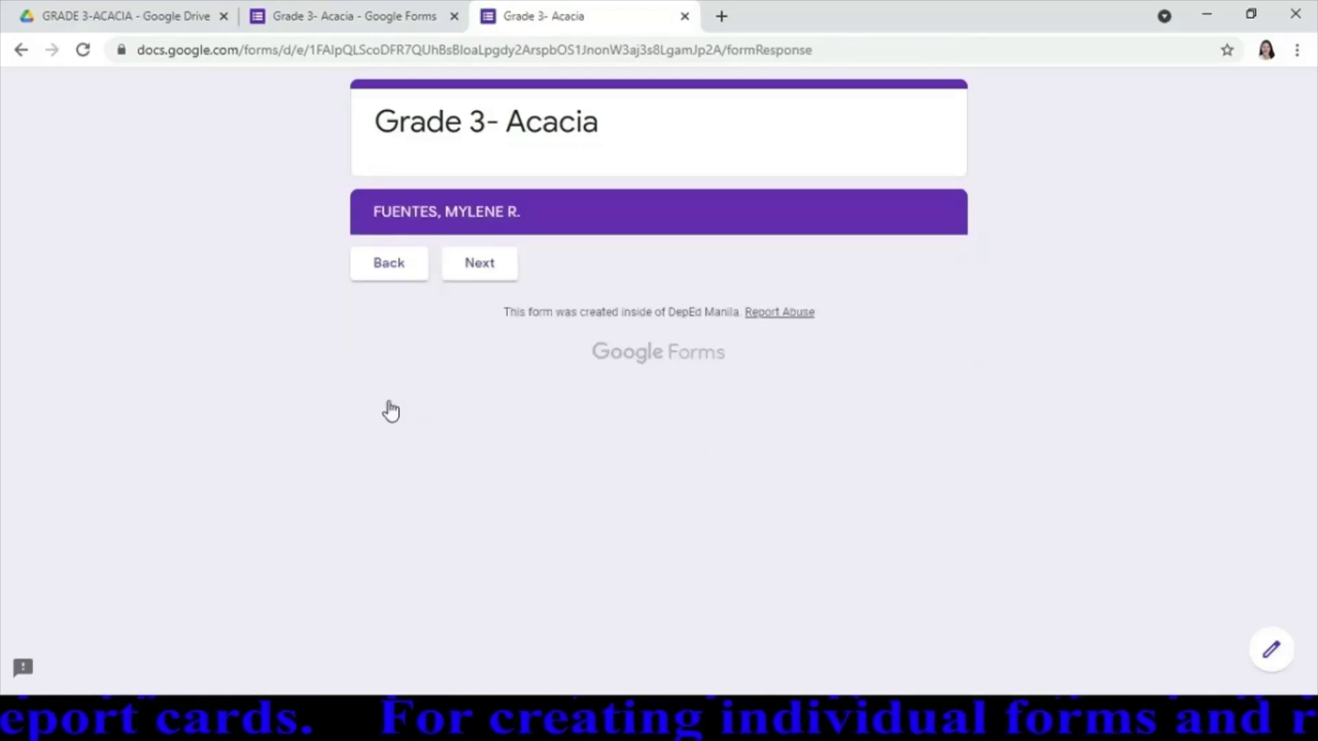
pyautogui.click(499, 280)
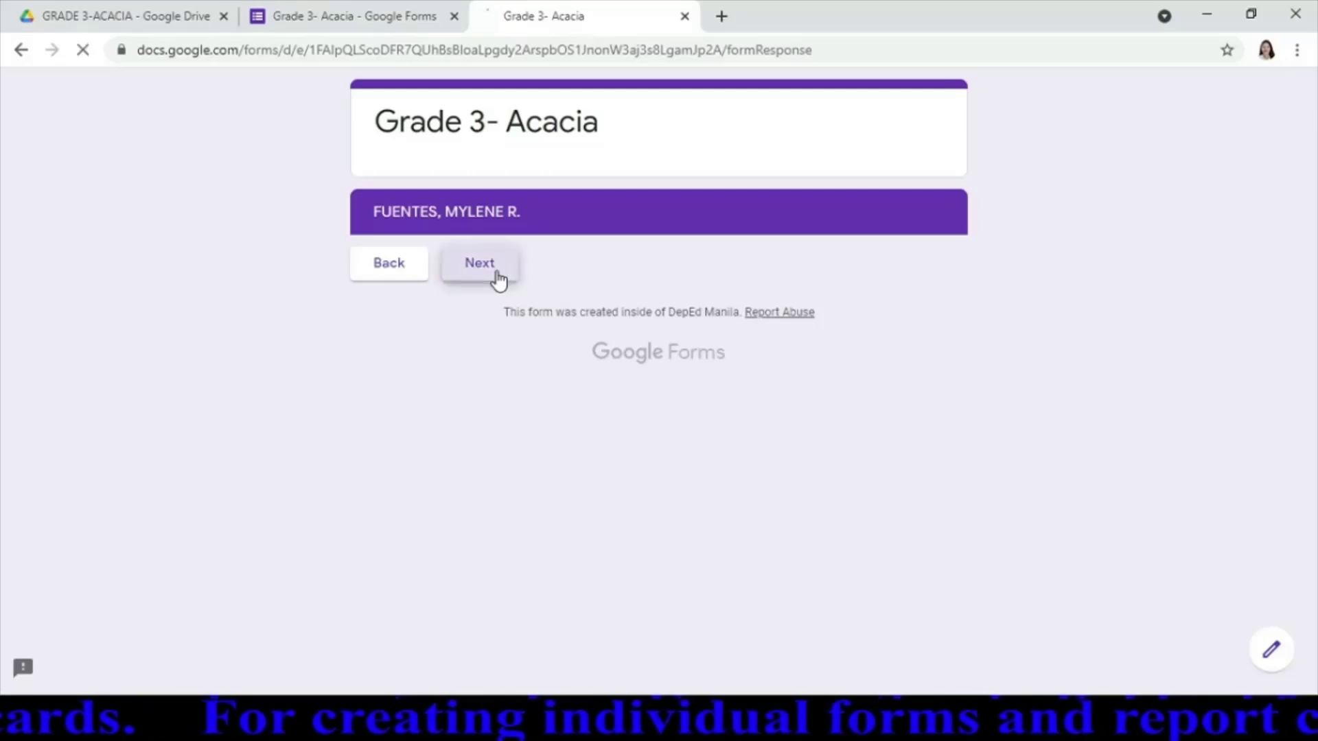
pyautogui.click(498, 281)
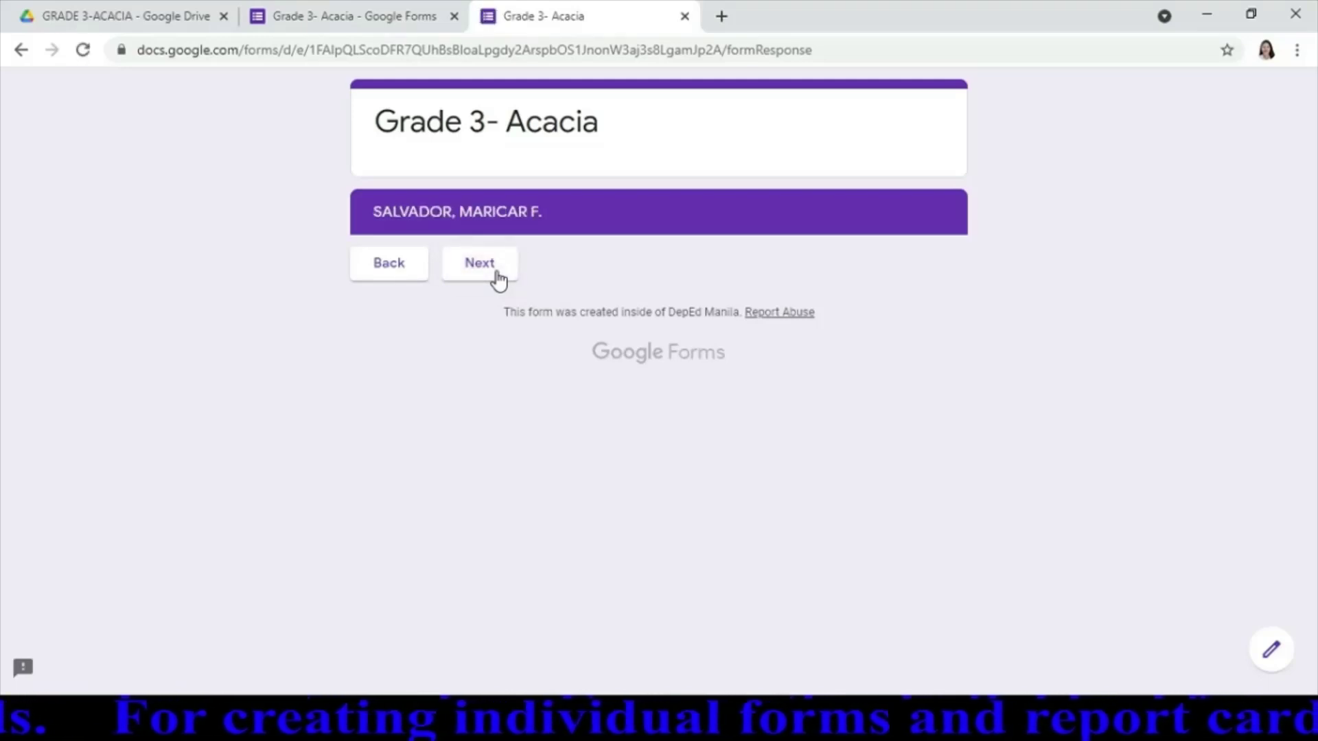
pyautogui.click(498, 280)
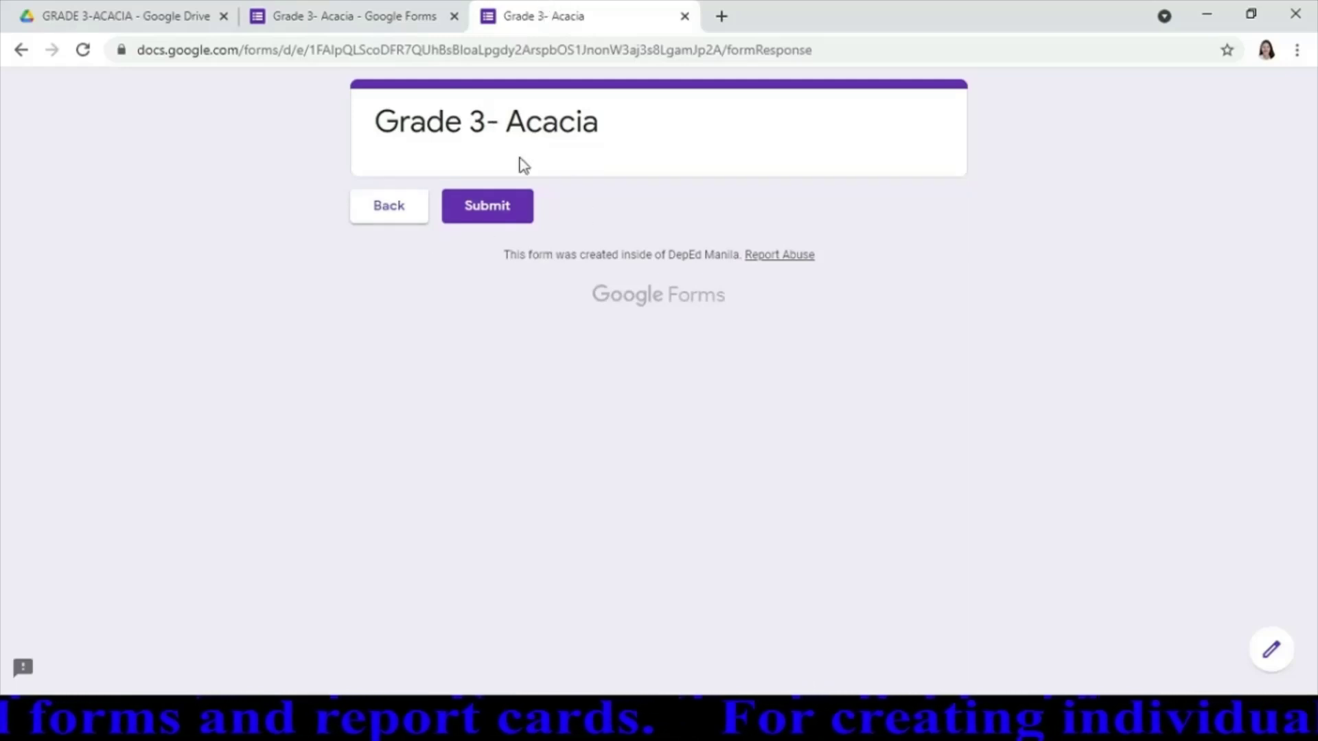
# Close the preview and set section 7 to continue to section 2 afterwards
pyautogui.click(685, 15)
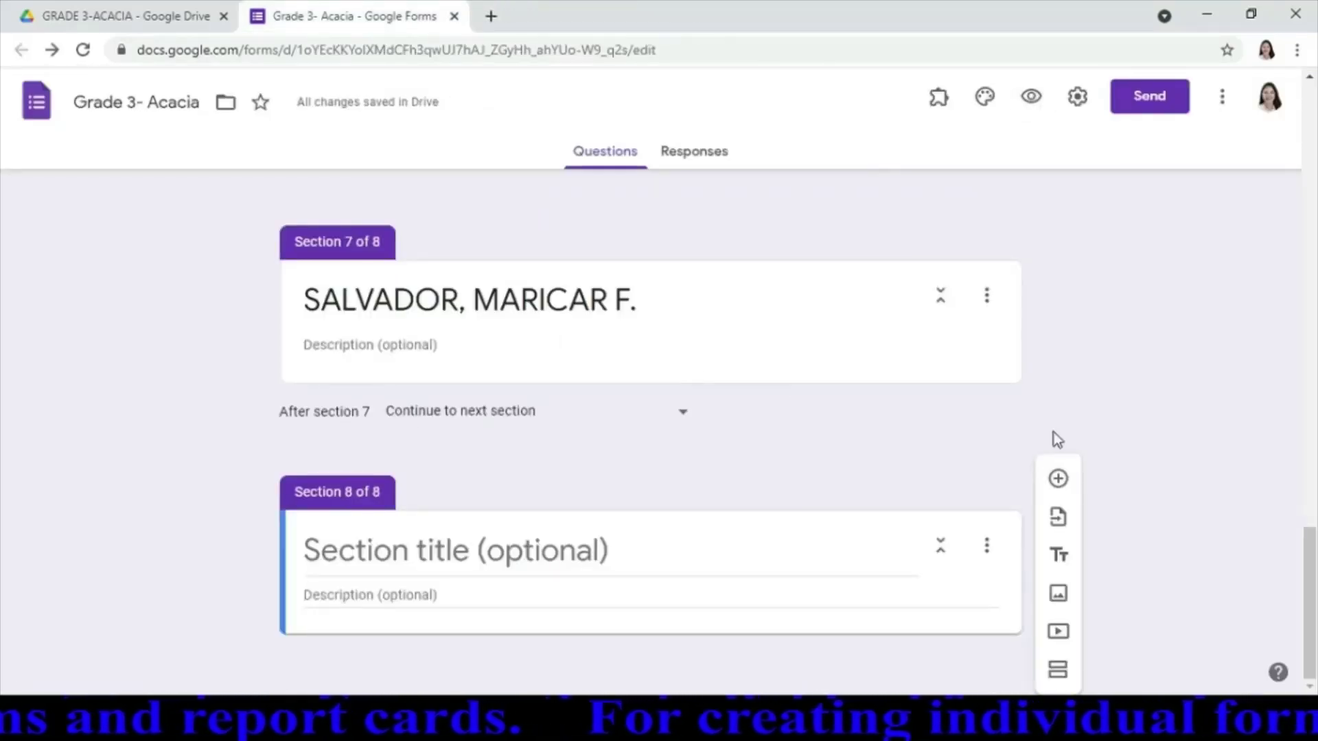
pyautogui.click(652, 547)
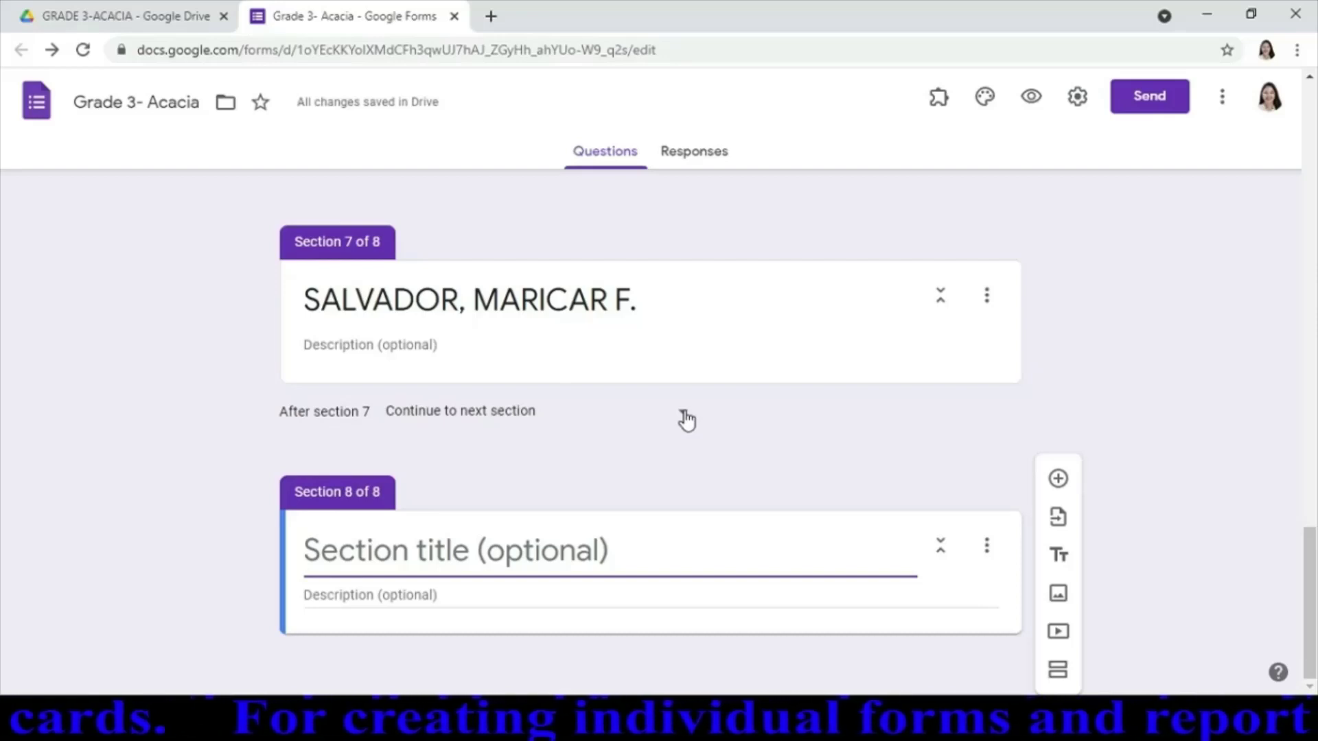
pyautogui.click(685, 416)
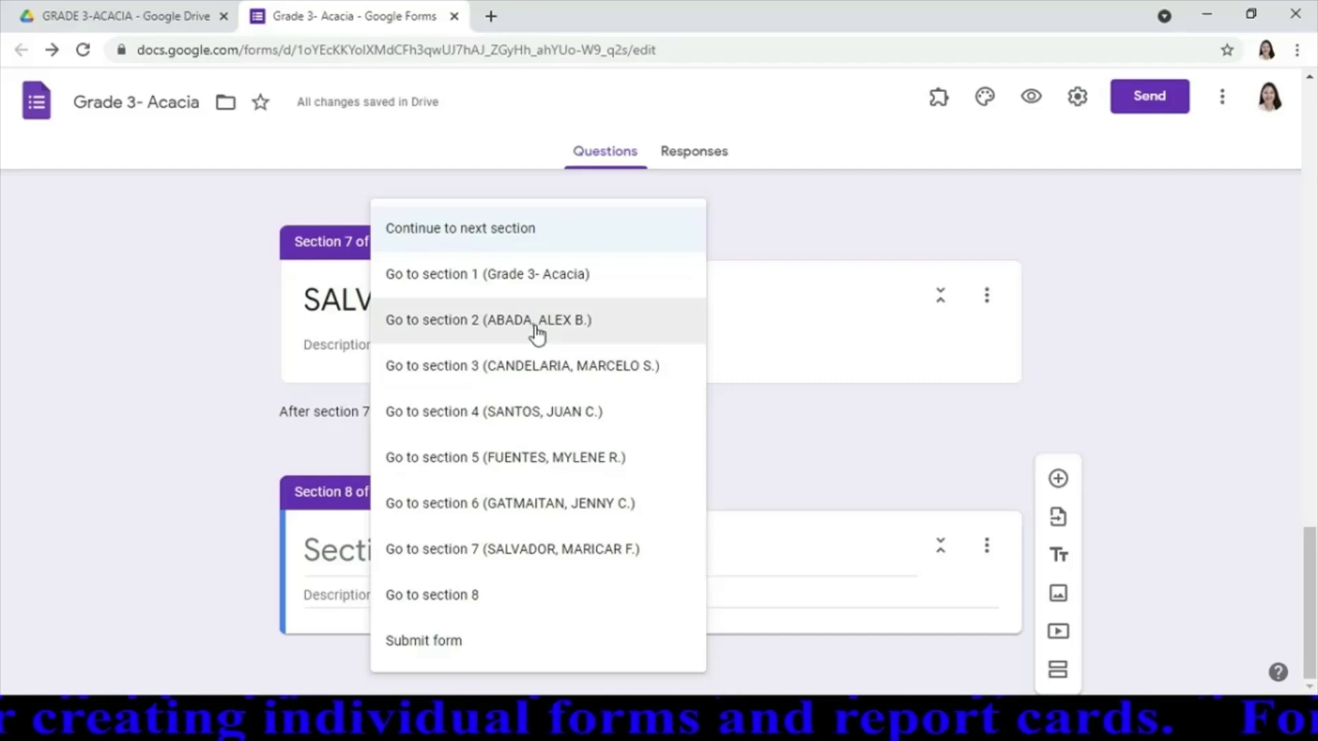
pyautogui.click(535, 328)
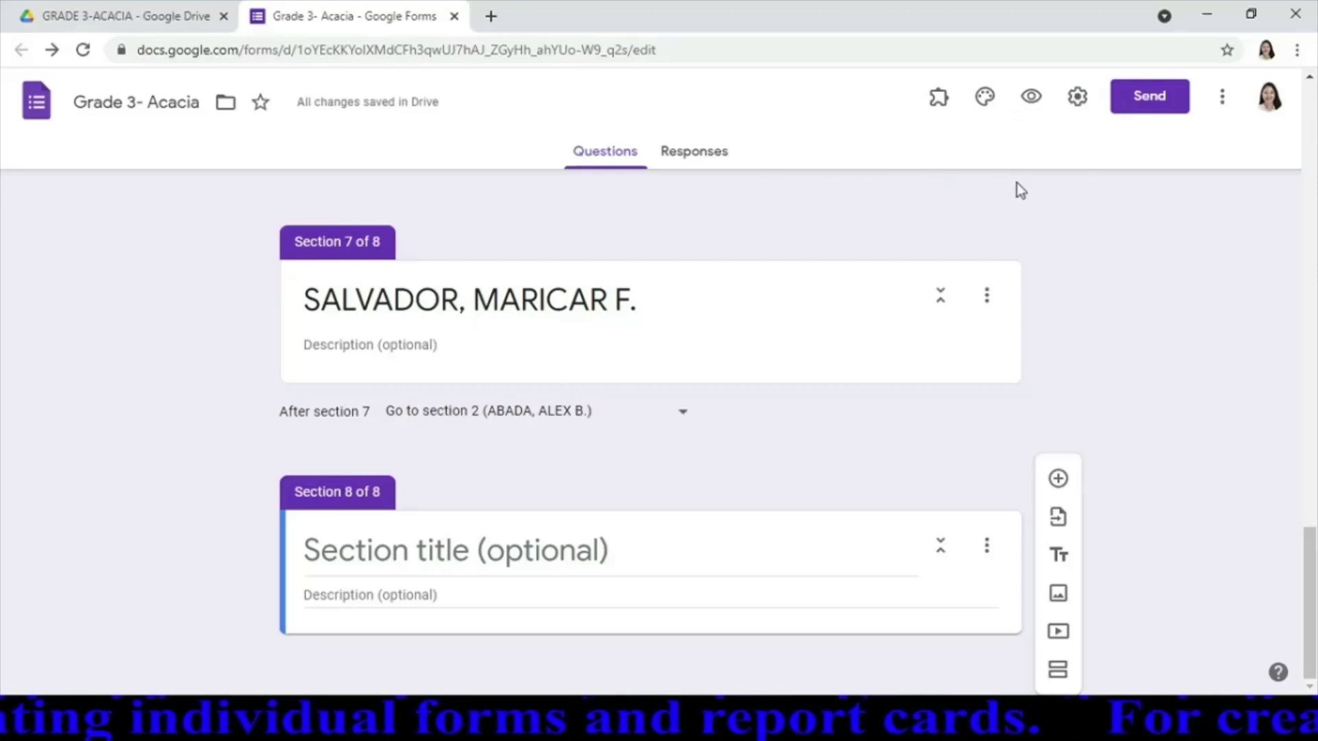
# Preview the form again and pick the second learner to reach that learner's section
pyautogui.click(1030, 100)
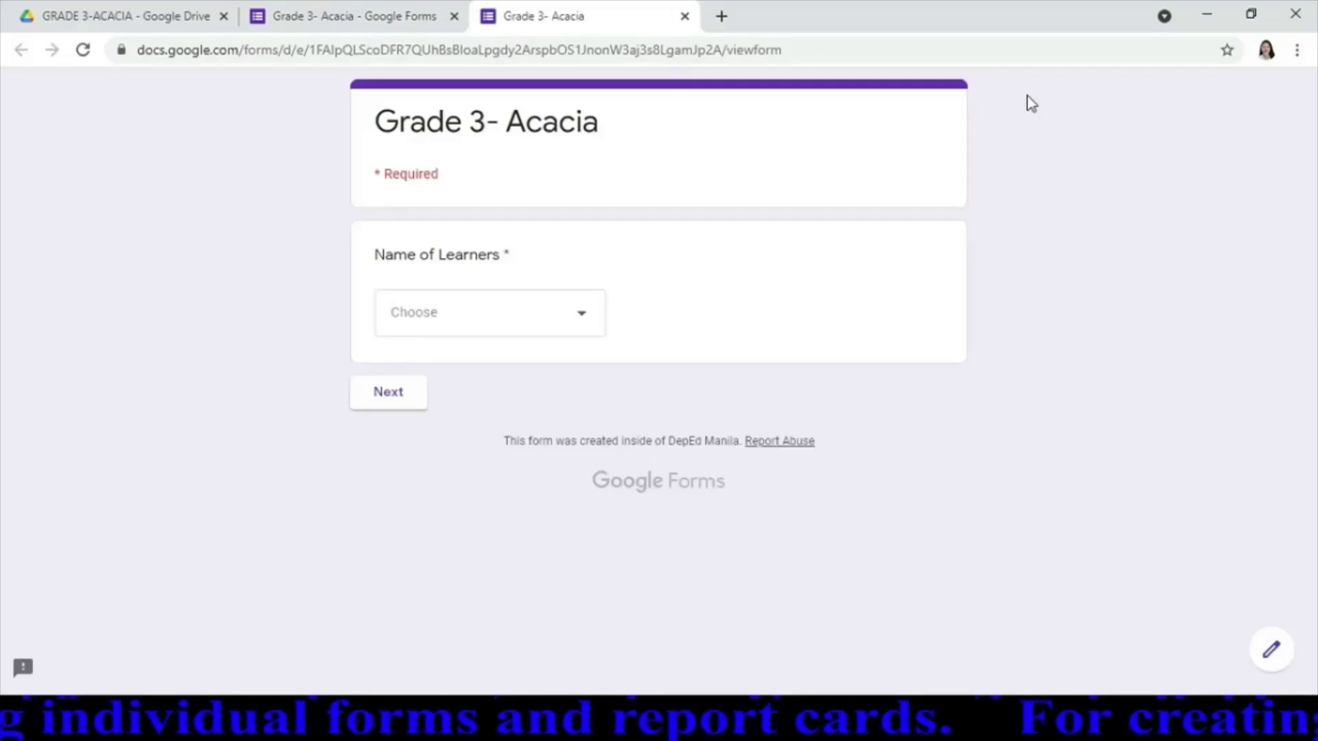
pyautogui.click(579, 314)
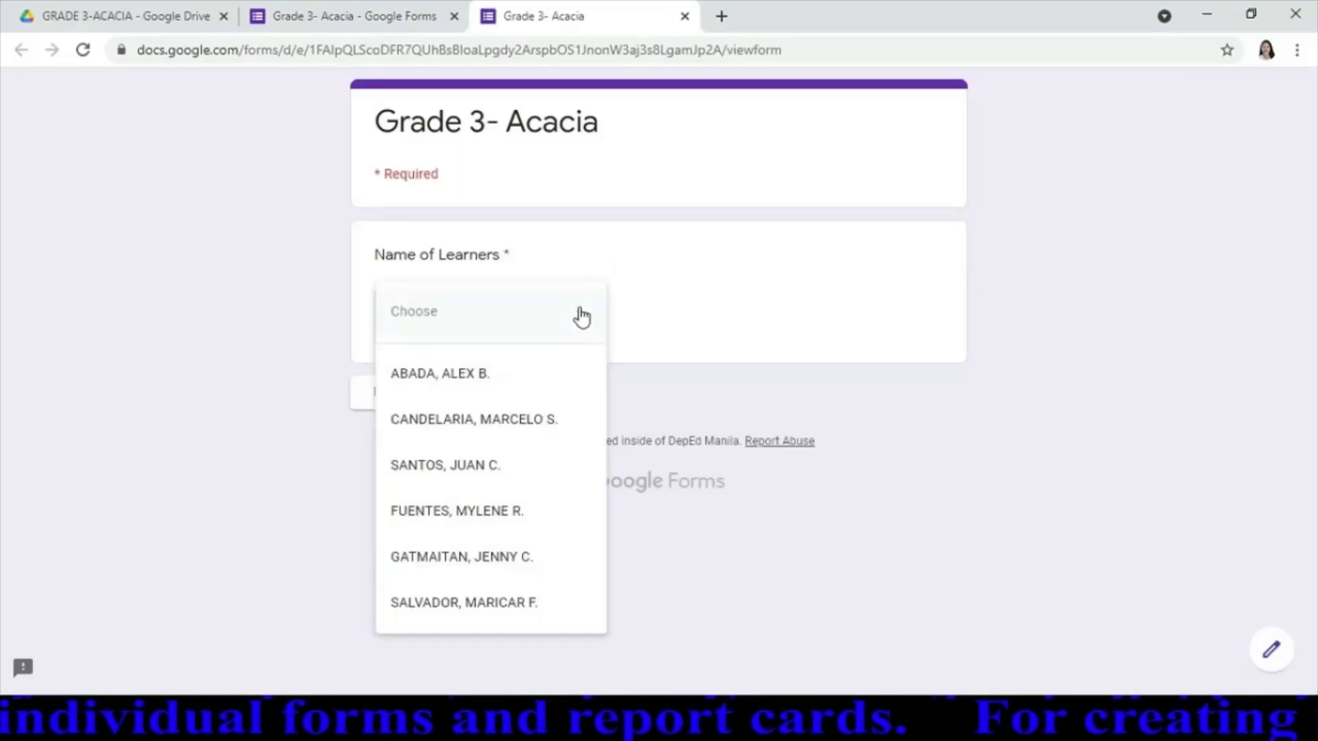
pyautogui.click(459, 433)
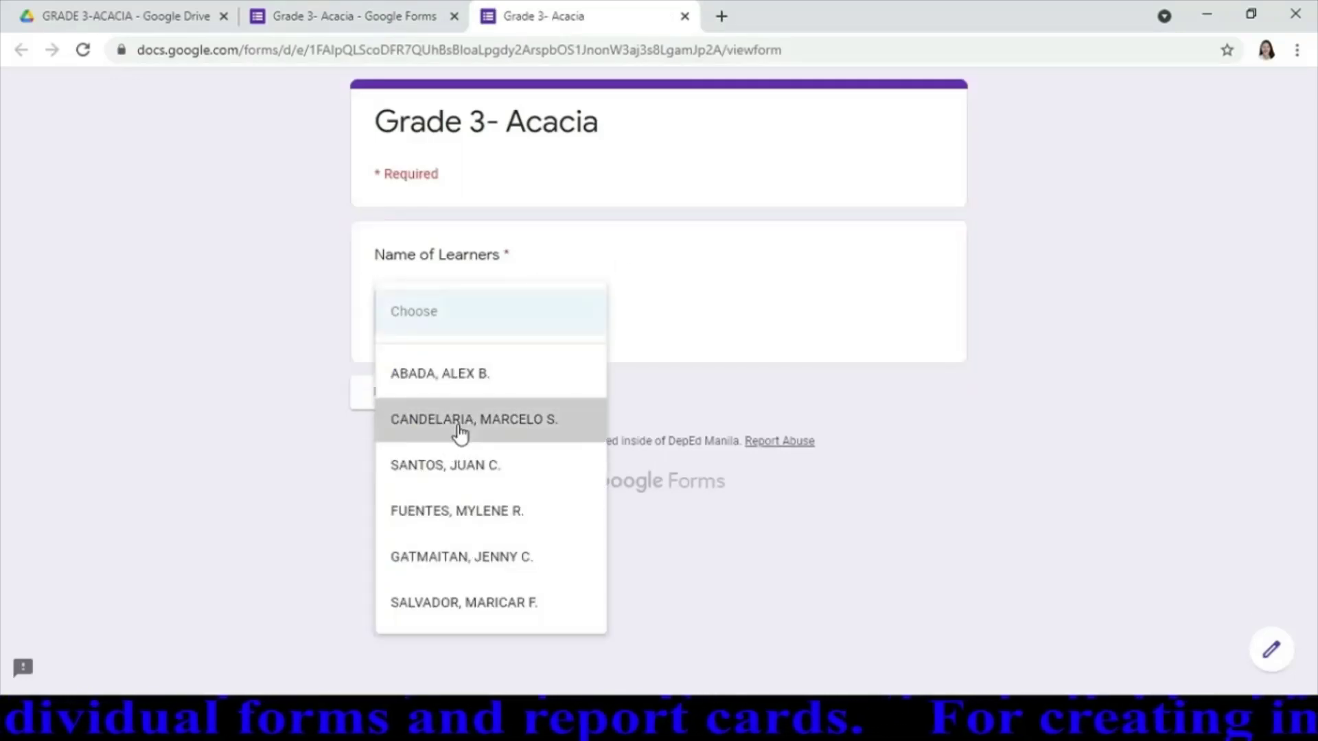
pyautogui.click(389, 402)
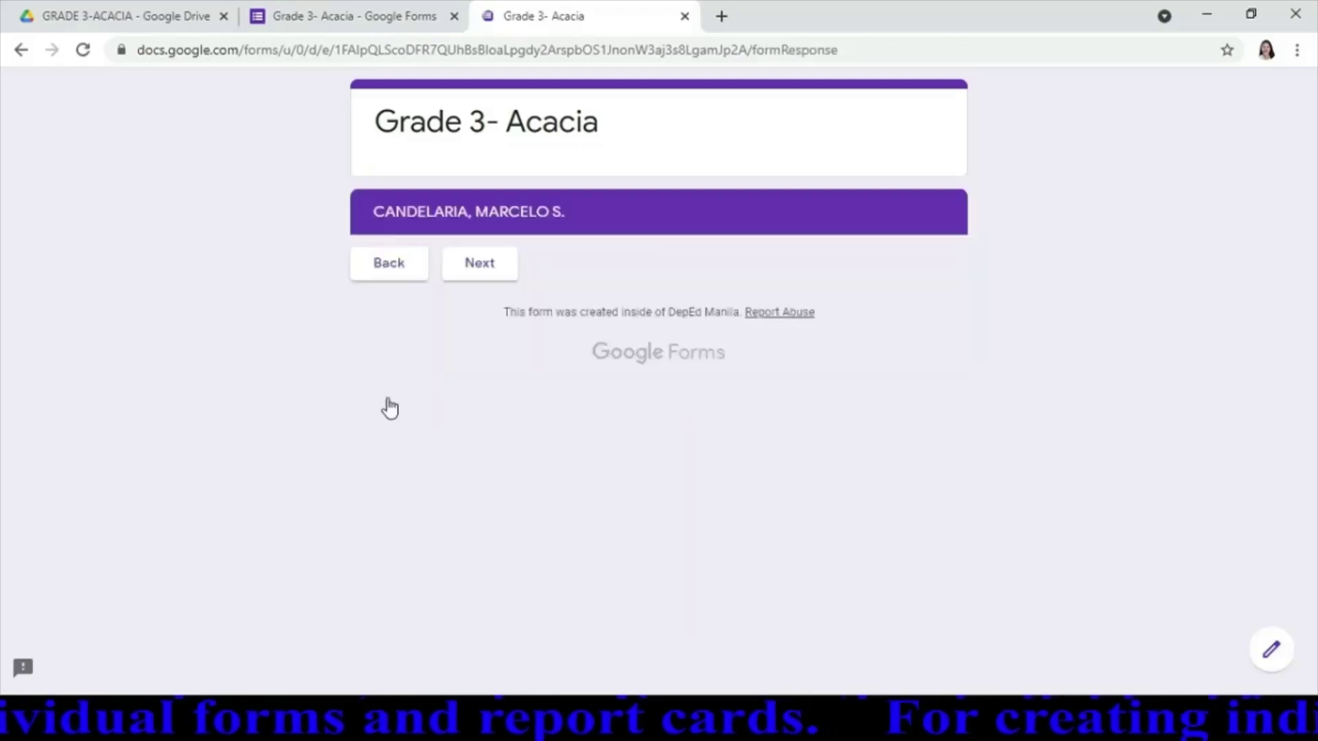
# Step through every learner's section, confirm it loops back to the first, then return to the editor
pyautogui.click(479, 275)
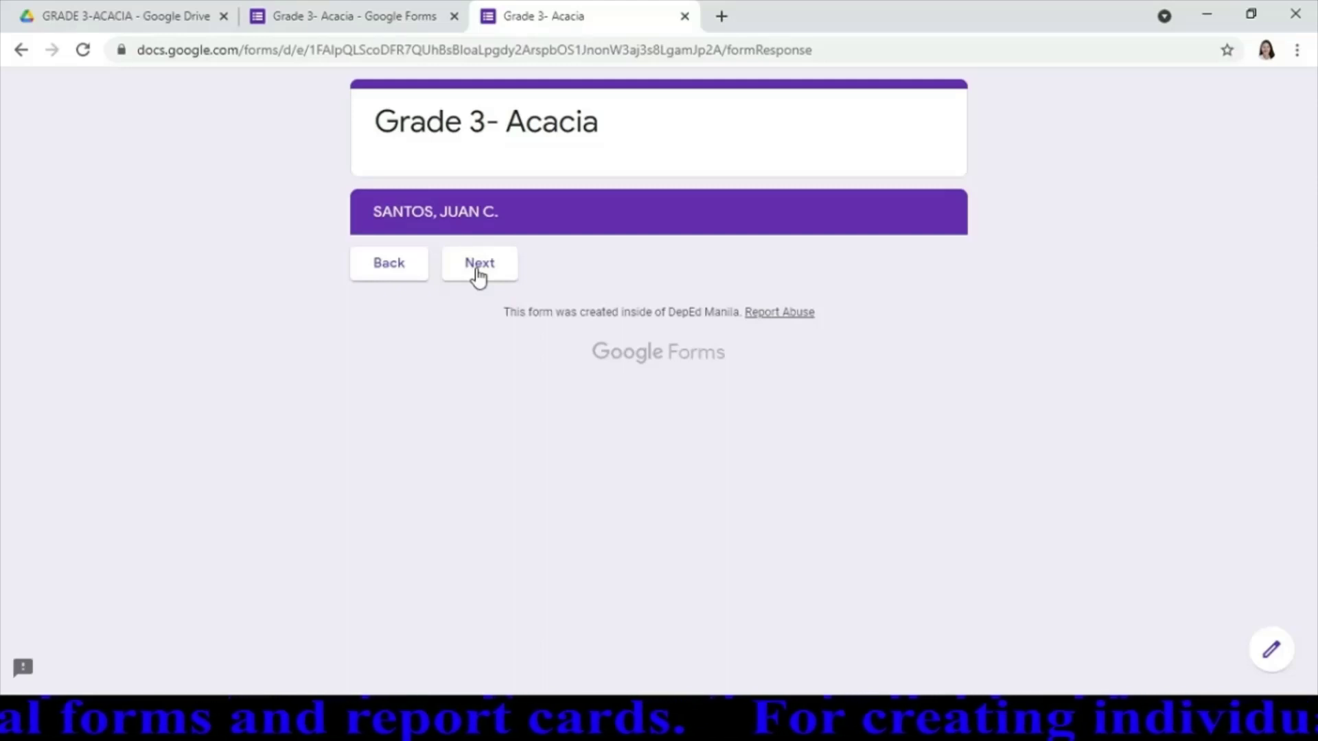
pyautogui.click(478, 275)
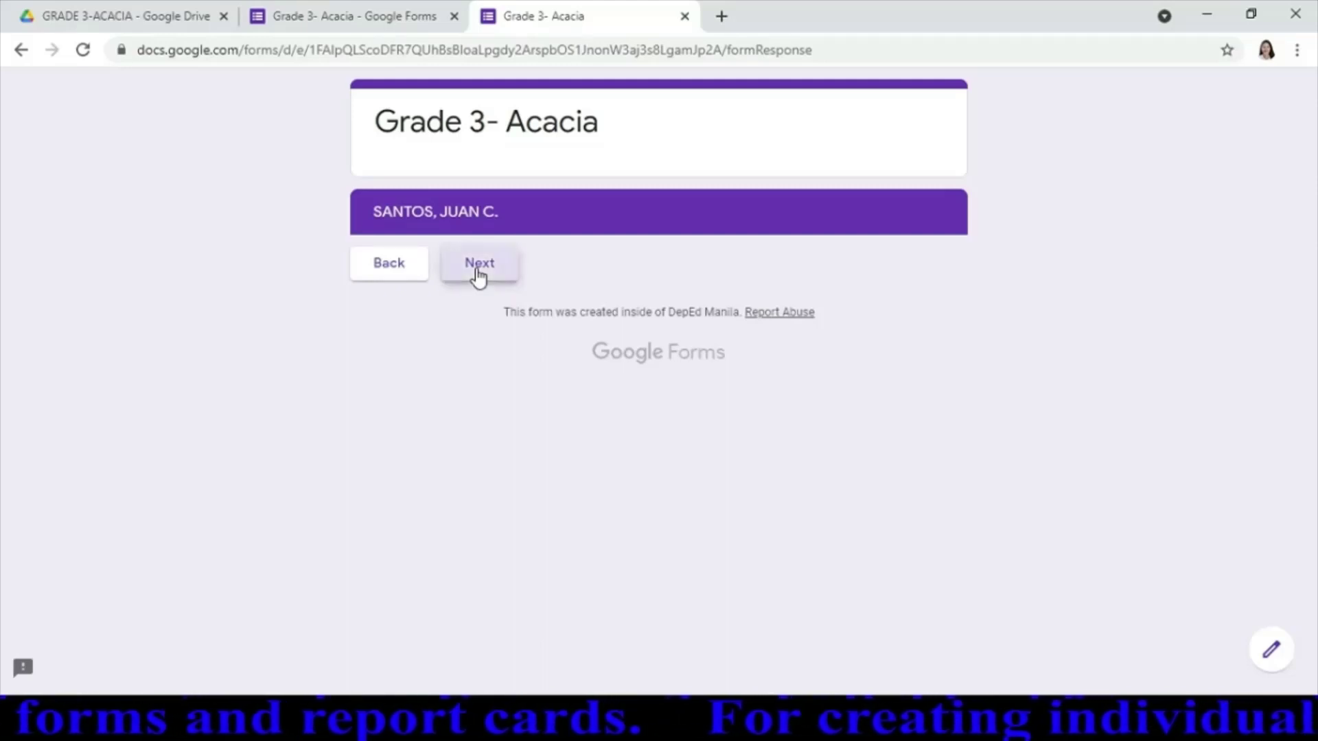
pyautogui.click(478, 275)
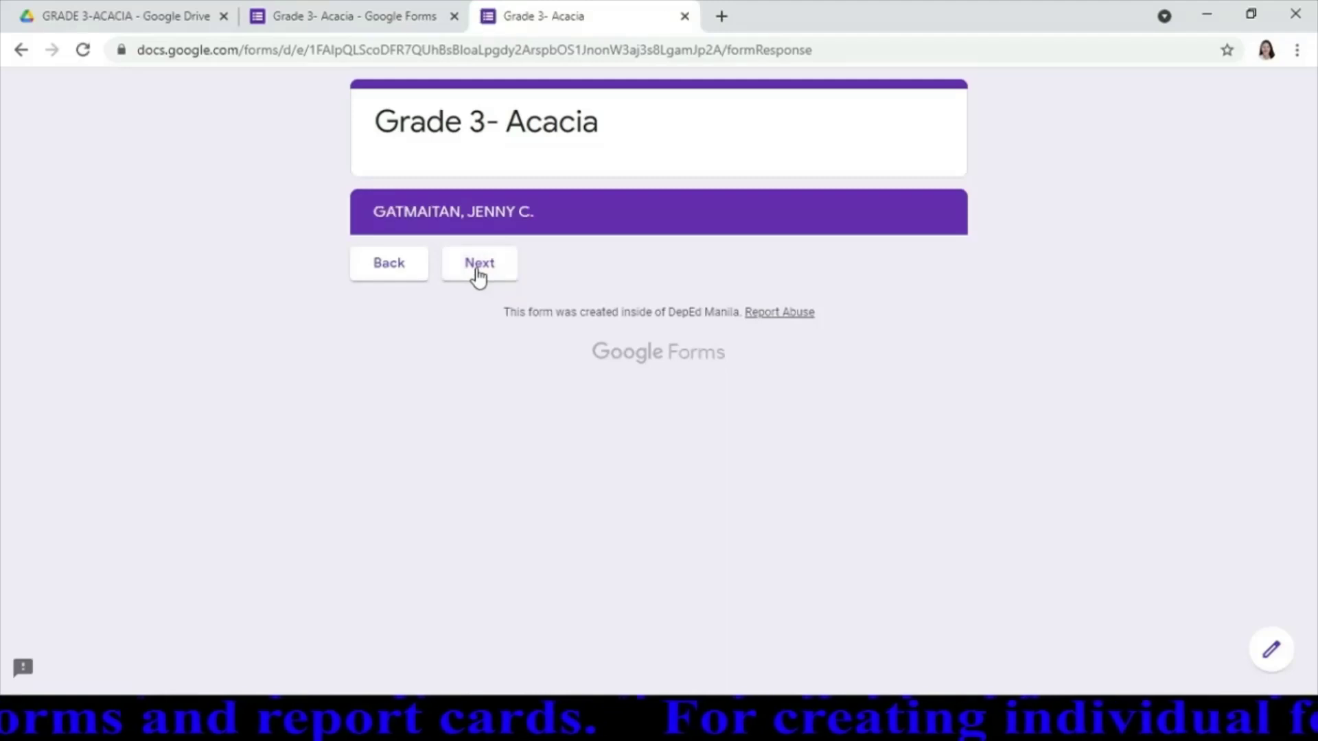
pyautogui.click(479, 274)
pyautogui.click(478, 274)
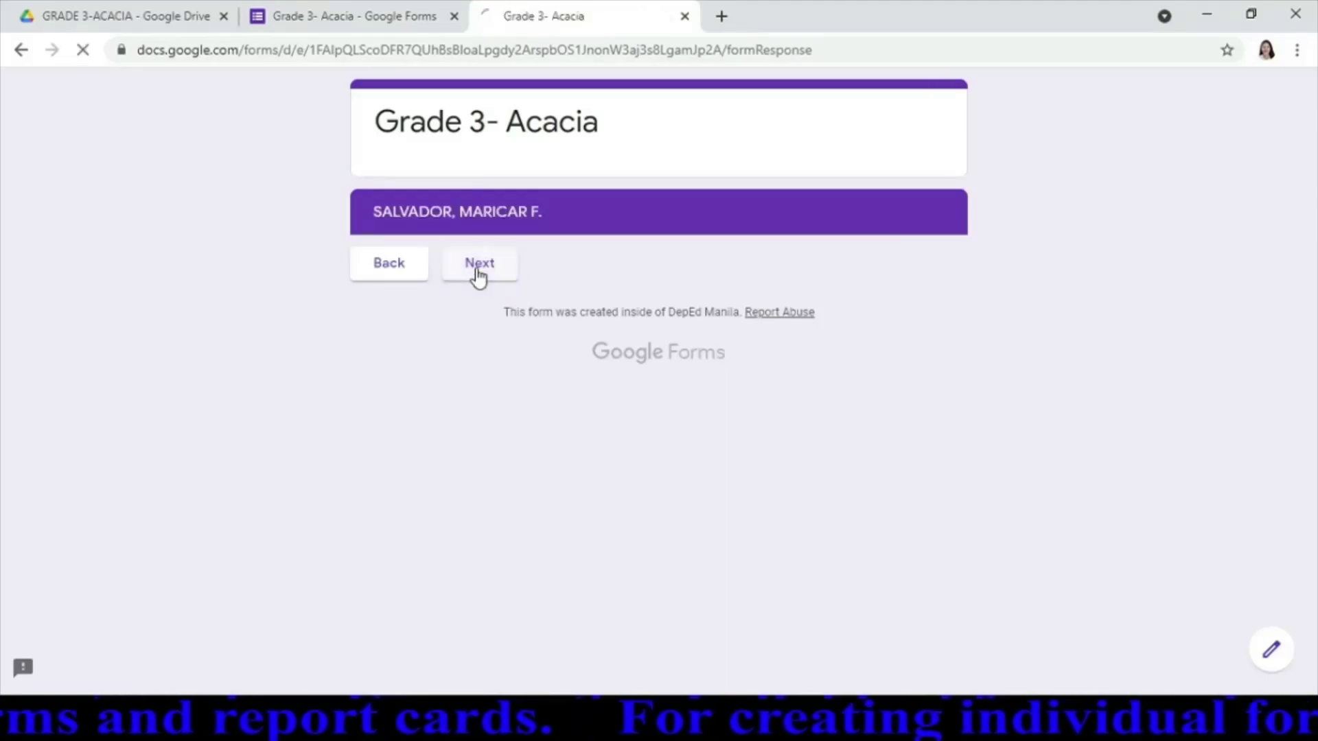
pyautogui.click(478, 274)
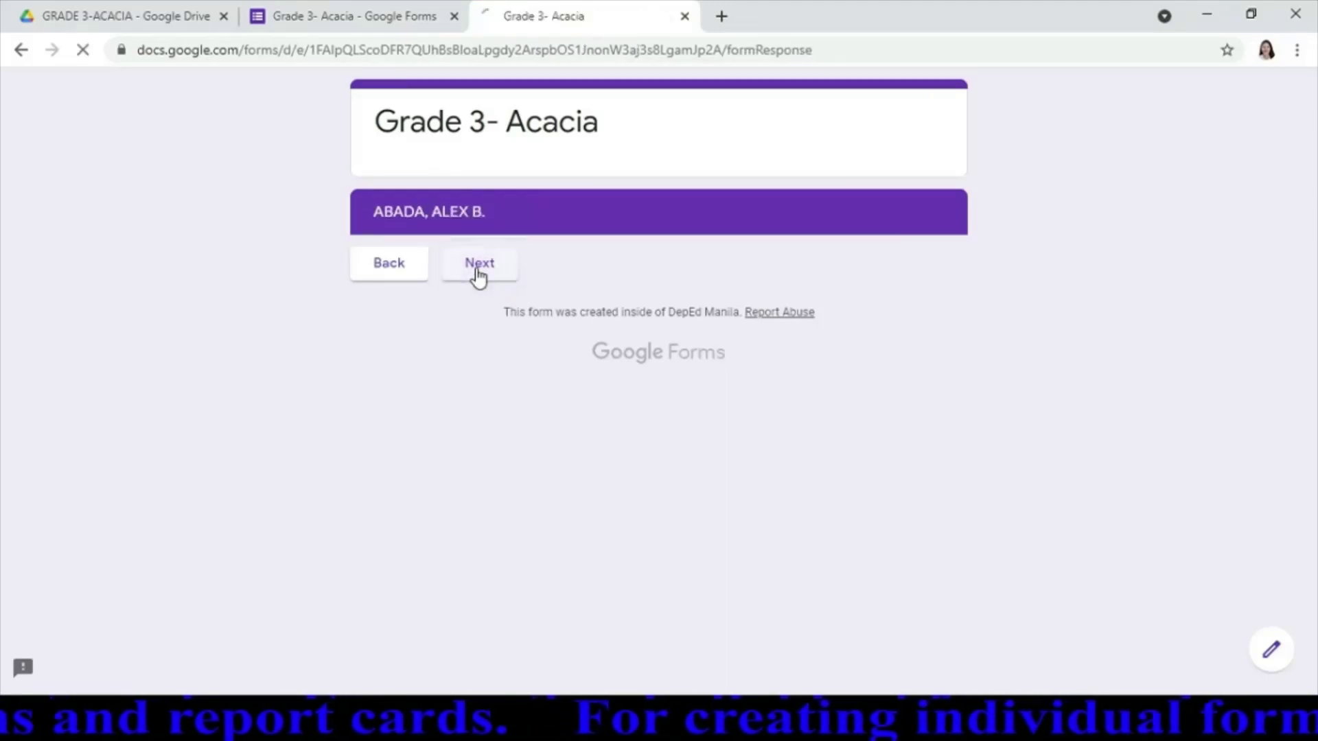
pyautogui.click(387, 274)
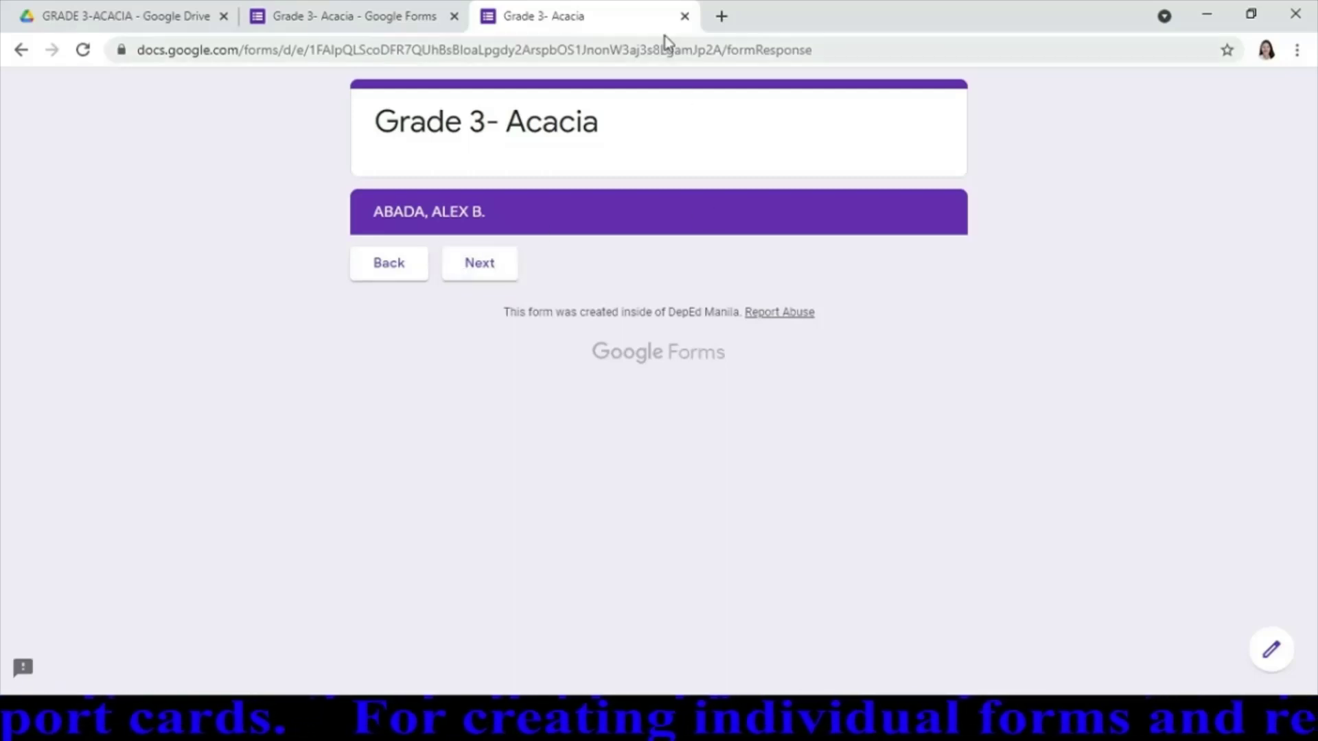
pyautogui.click(334, 22)
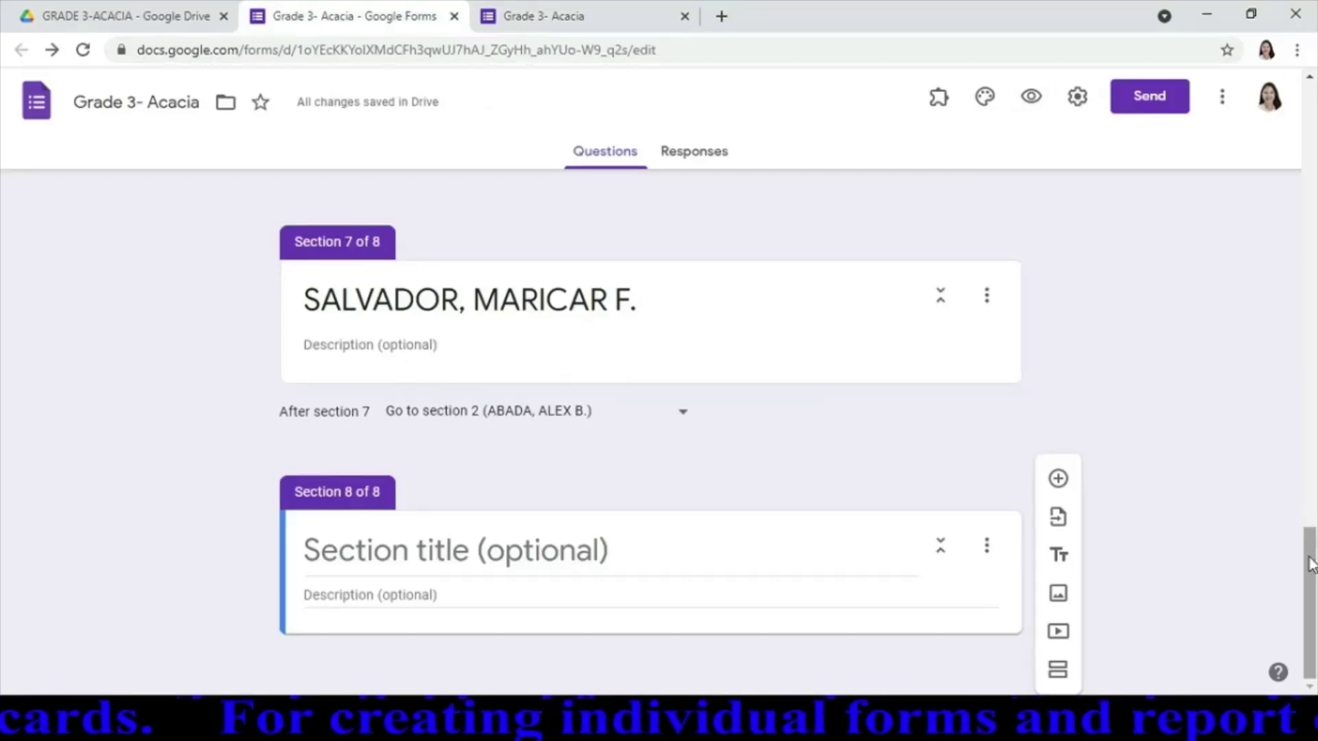
# Write 'CLICK THE LINK BELOW:' plus a blank line as Section 2's description and select it for copying
pyautogui.moveTo(1313, 542); pyautogui.dragTo(1311, 248)
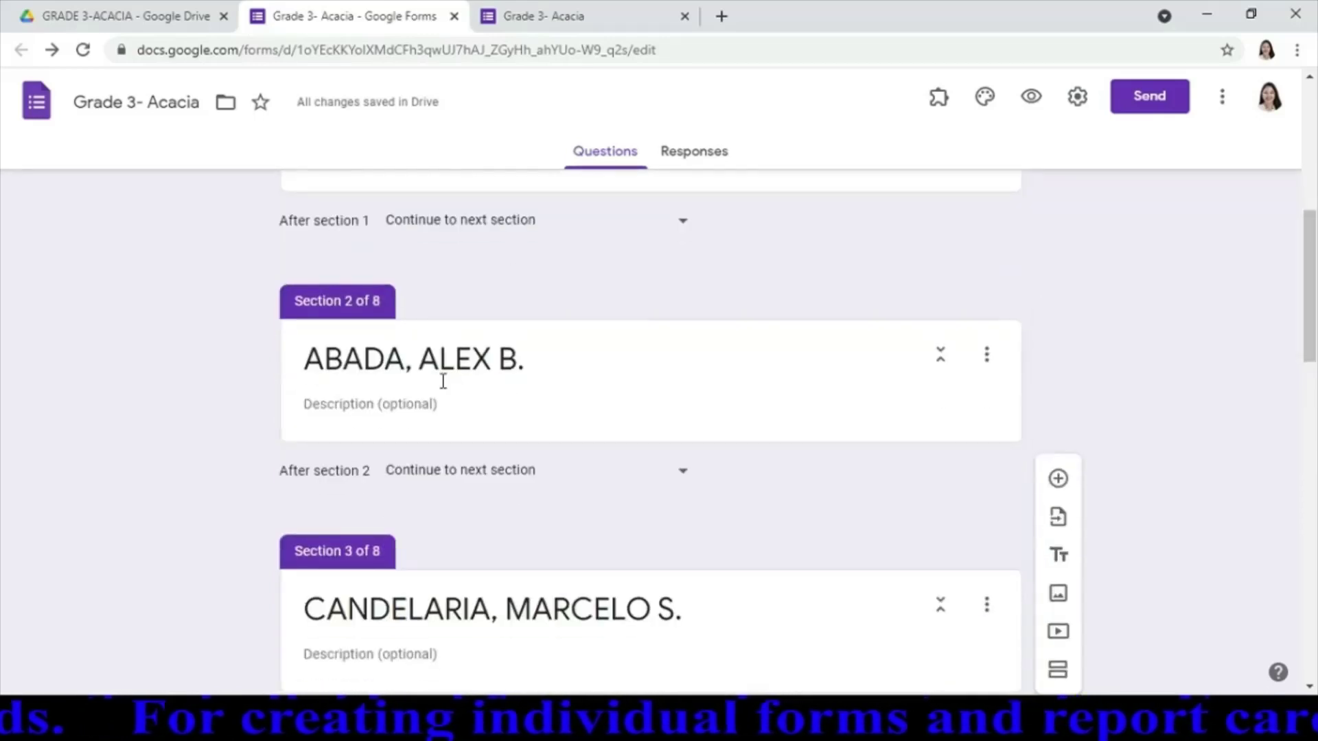
pyautogui.click(423, 402)
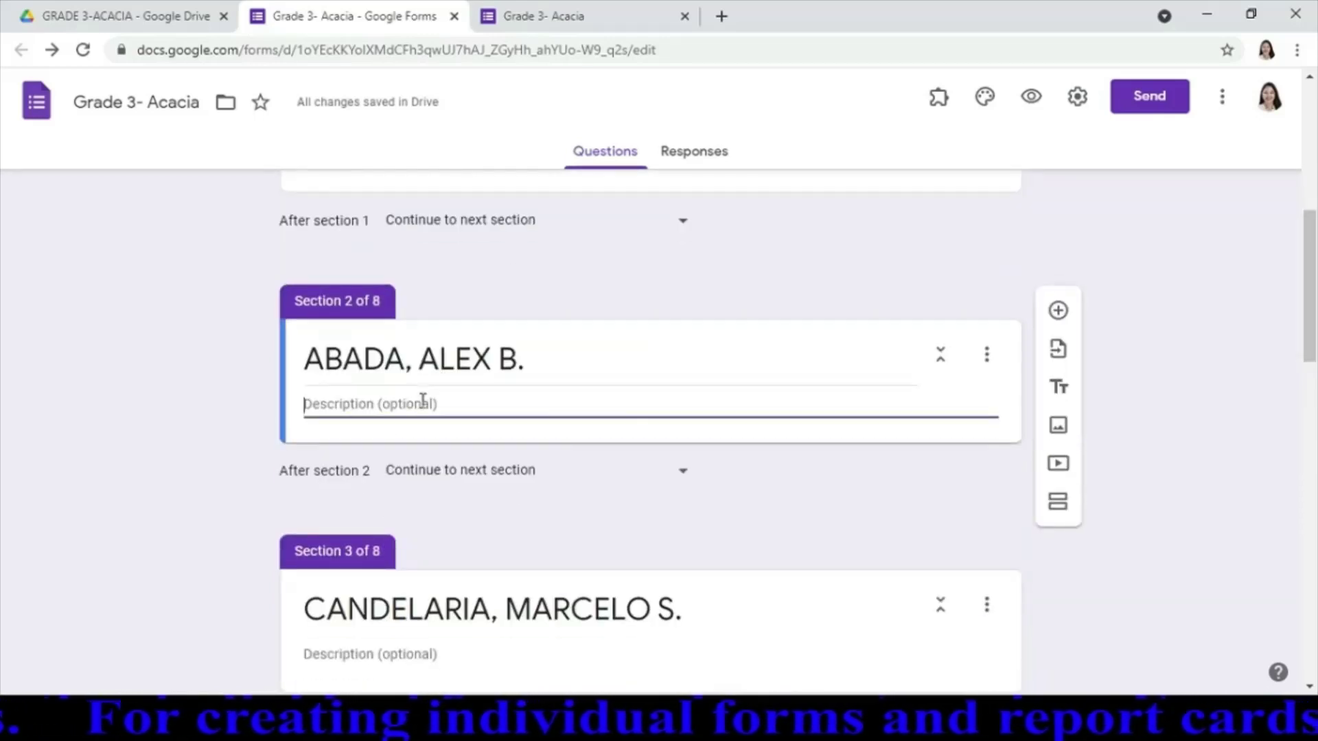
pyautogui.write('C')
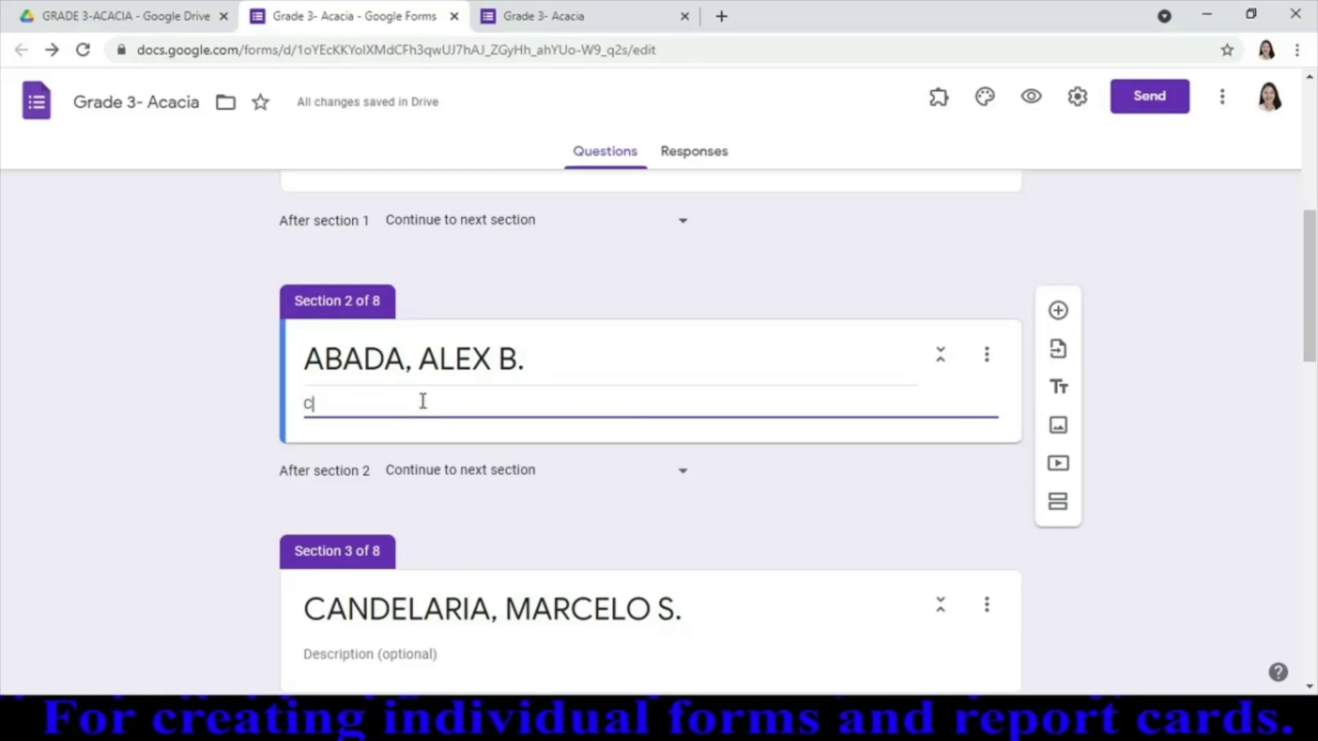
pyautogui.write('LICK THE LINK')
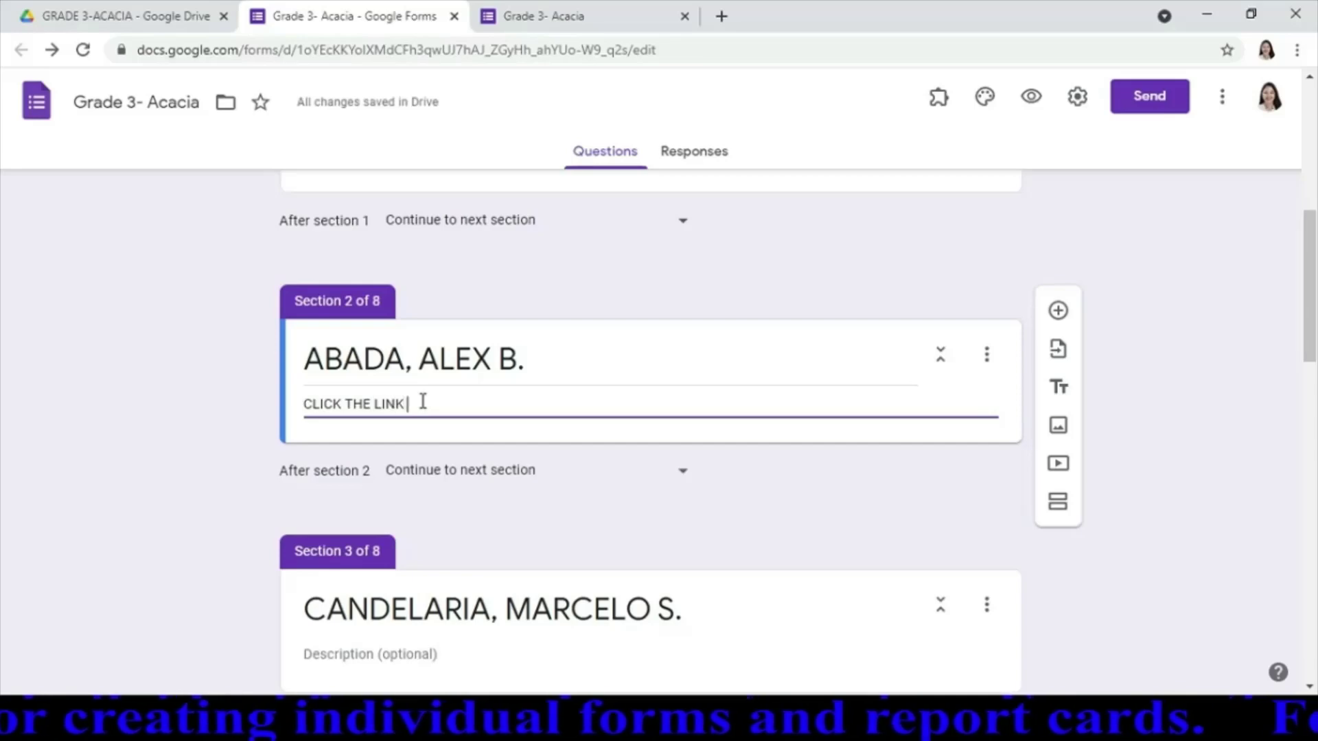
pyautogui.write(' BELOW')
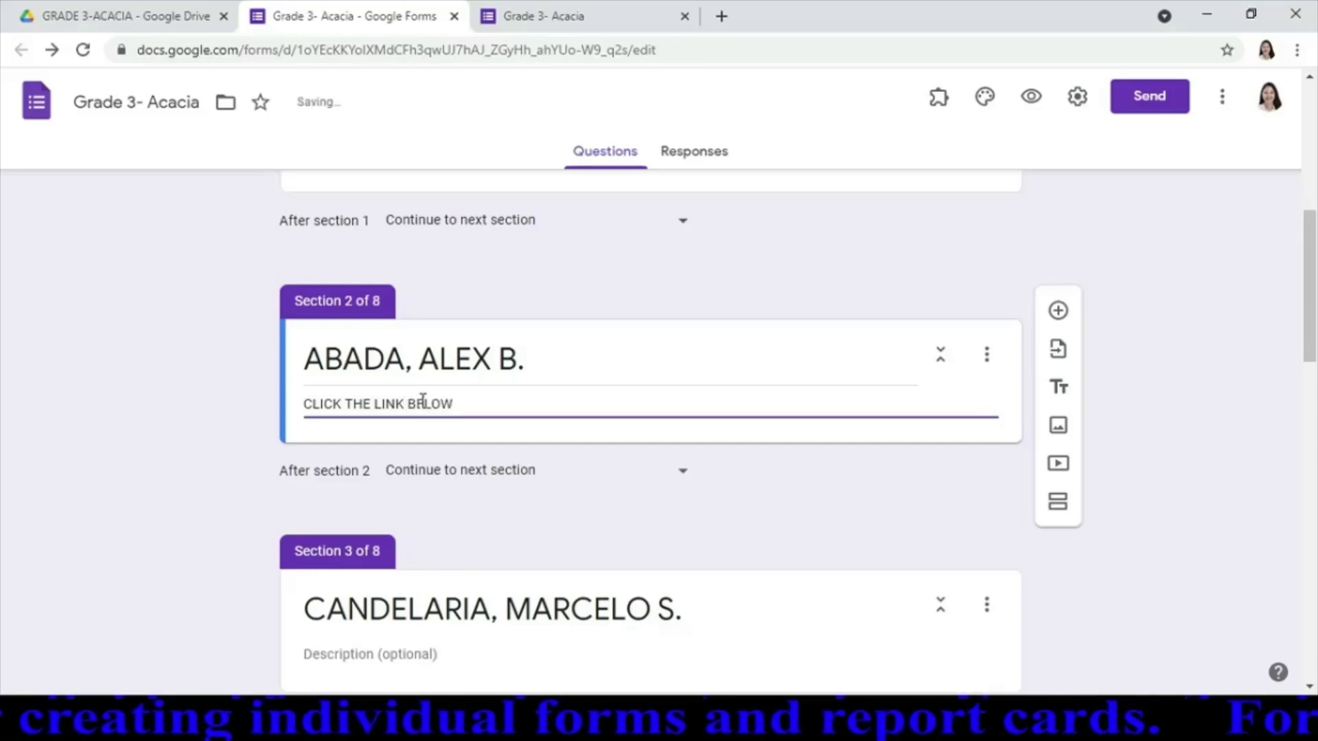
pyautogui.write(':')
pyautogui.press('Return')
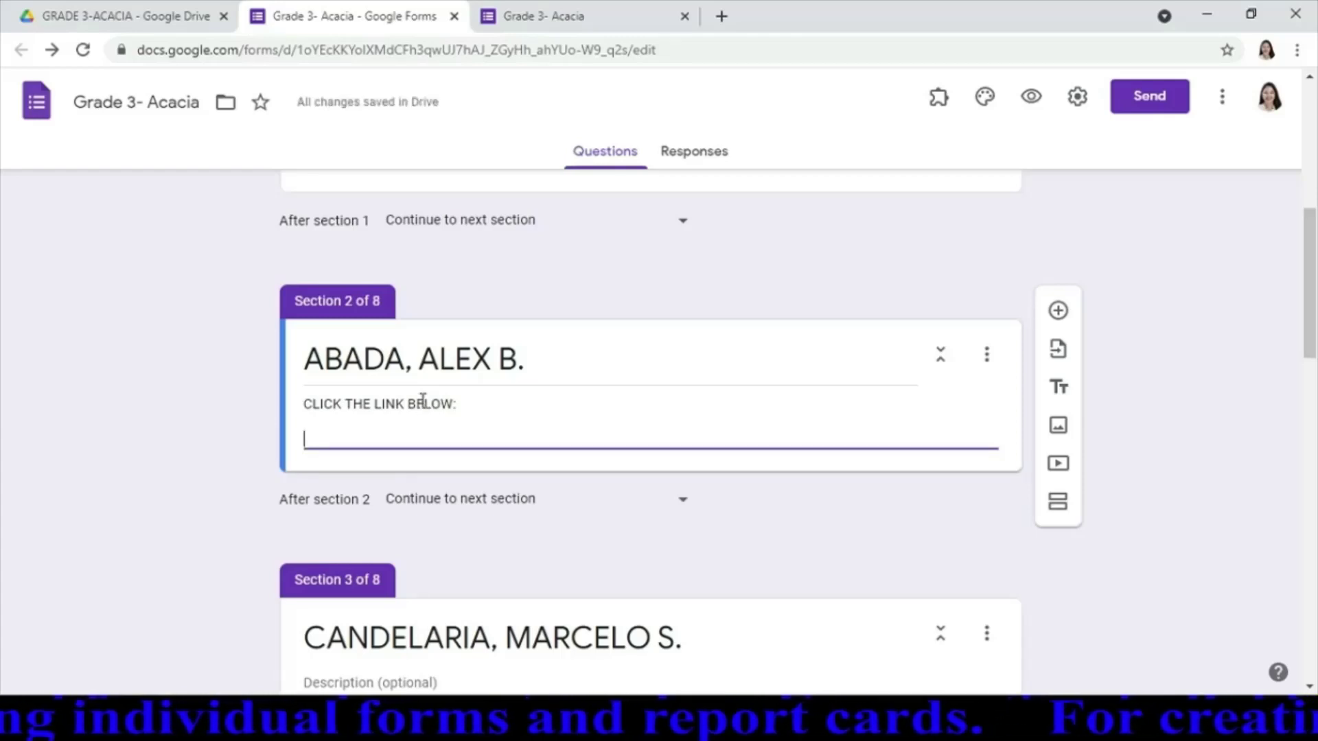
pyautogui.hotkey('ctrl', 'a')
pyautogui.hotkey('ctrl', 'c')
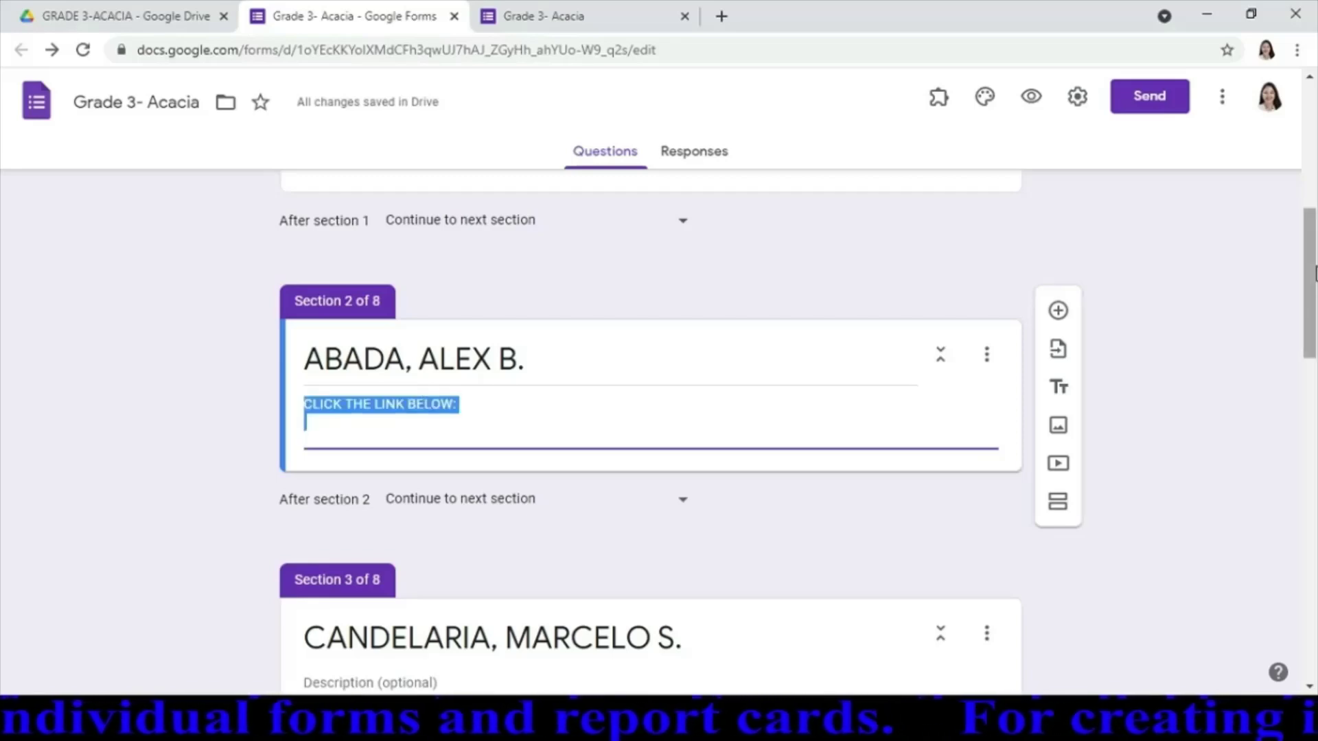
# Paste the 'CLICK THE LINK BELOW:' description into Sections 3, 4 and 5
pyautogui.scroll(-3, 565, 347)
pyautogui.click(447, 439)
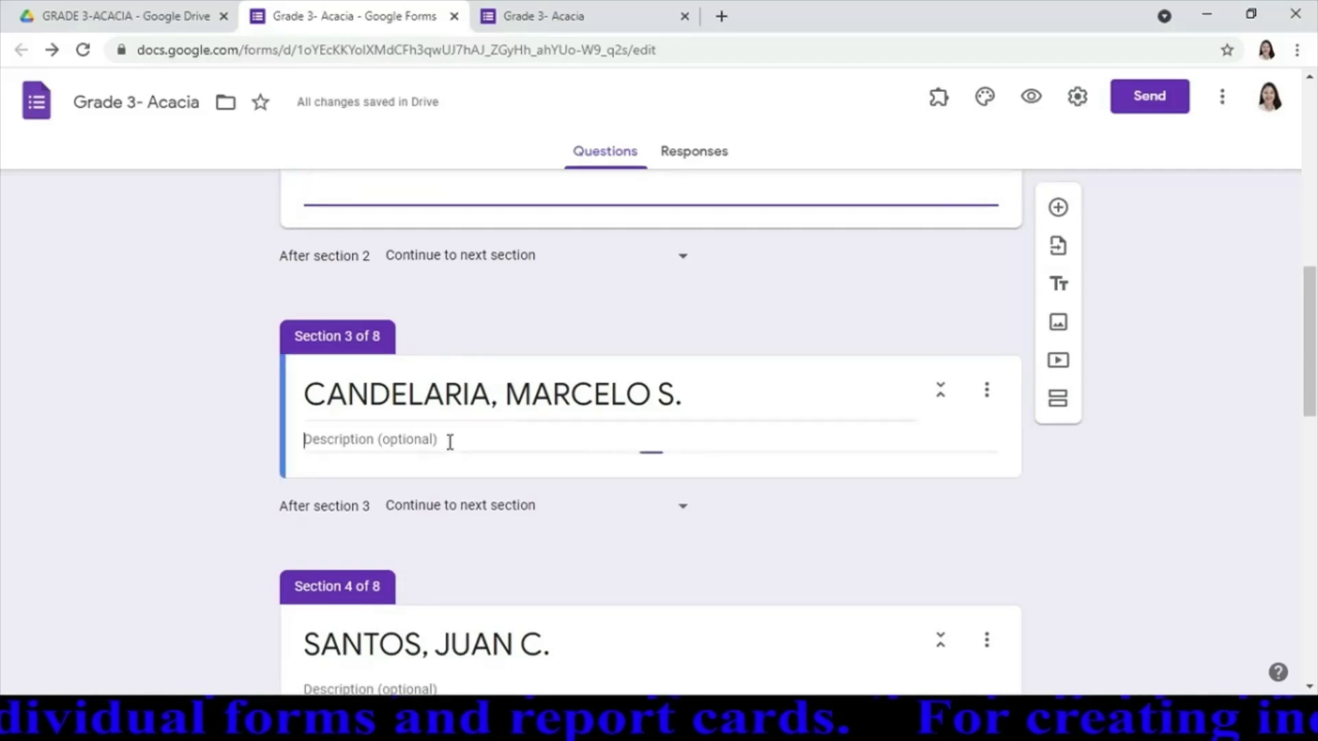
pyautogui.hotkey('ctrl', 'v')
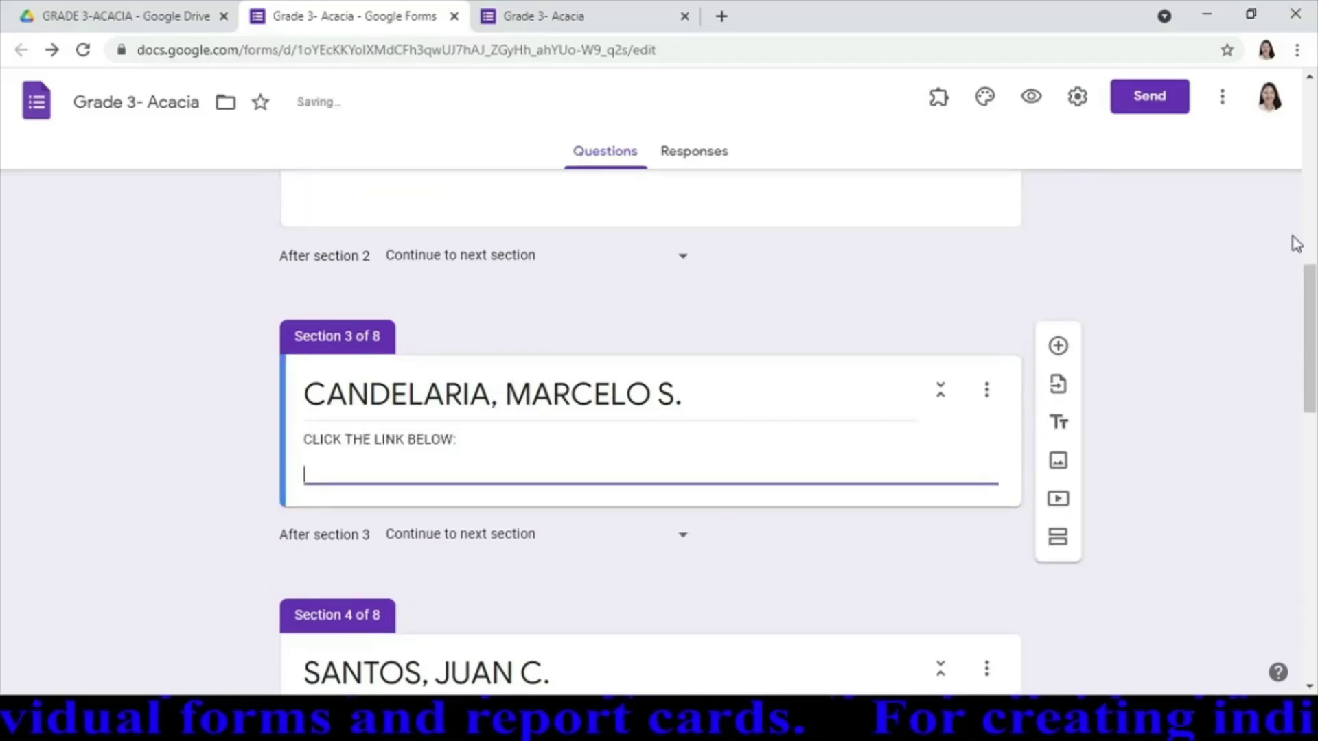
pyautogui.moveTo(1310, 306); pyautogui.dragTo(1311, 392)
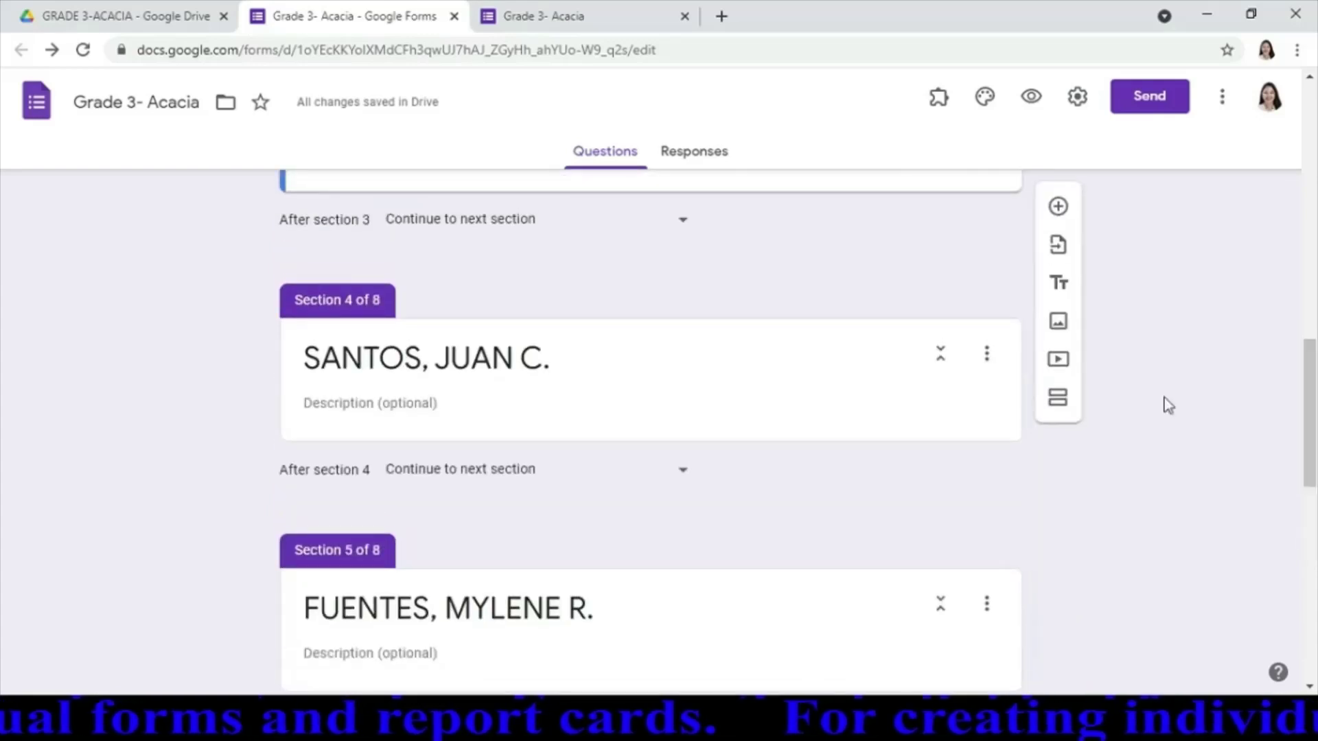
pyautogui.click(442, 405)
pyautogui.hotkey('ctrl', 'v')
pyautogui.press('Return')
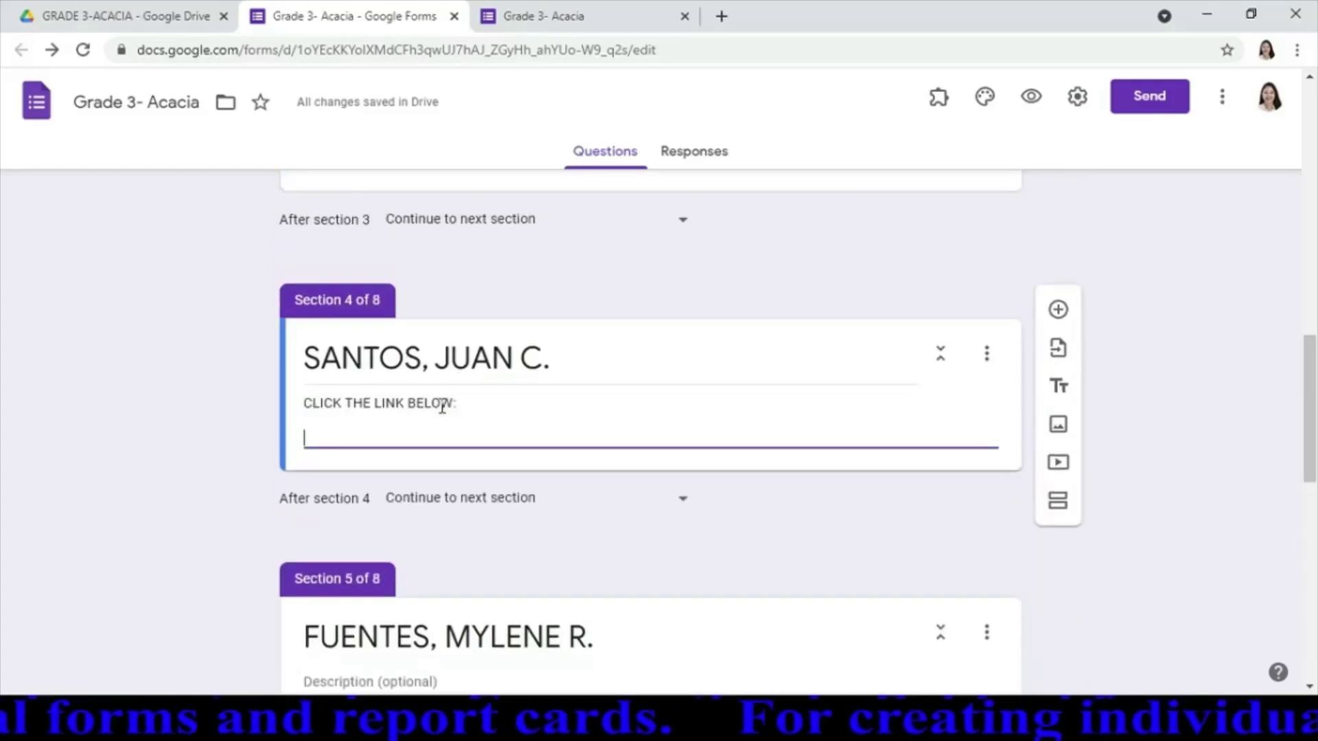
pyautogui.moveTo(1314, 371); pyautogui.dragTo(1315, 426)
pyautogui.click(554, 446)
pyautogui.hotkey('ctrl', 'v')
pyautogui.press('Return')
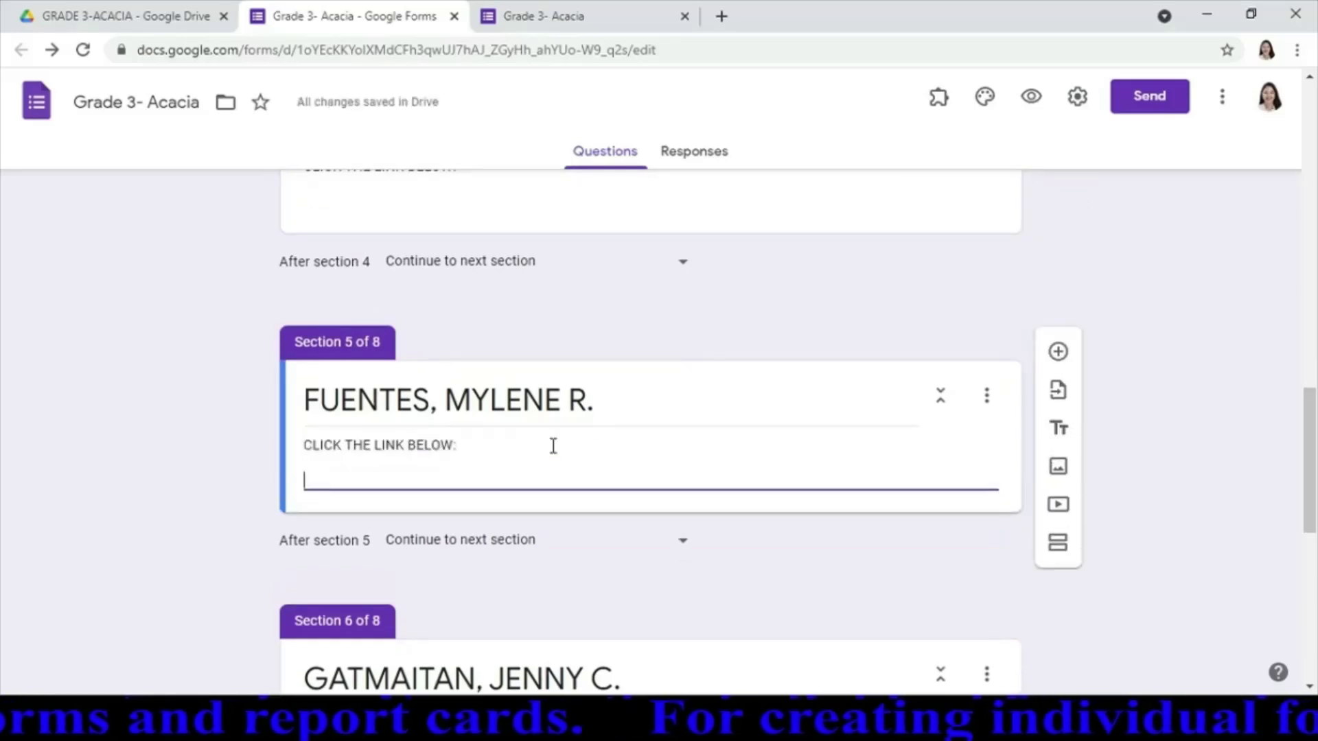
# Paste the same 'CLICK THE LINK BELOW:' description into Sections 6 and 7
pyautogui.moveTo(1315, 412); pyautogui.dragTo(1315, 467)
pyautogui.click(607, 485)
pyautogui.hotkey('ctrl', 'v')
pyautogui.press('Return')
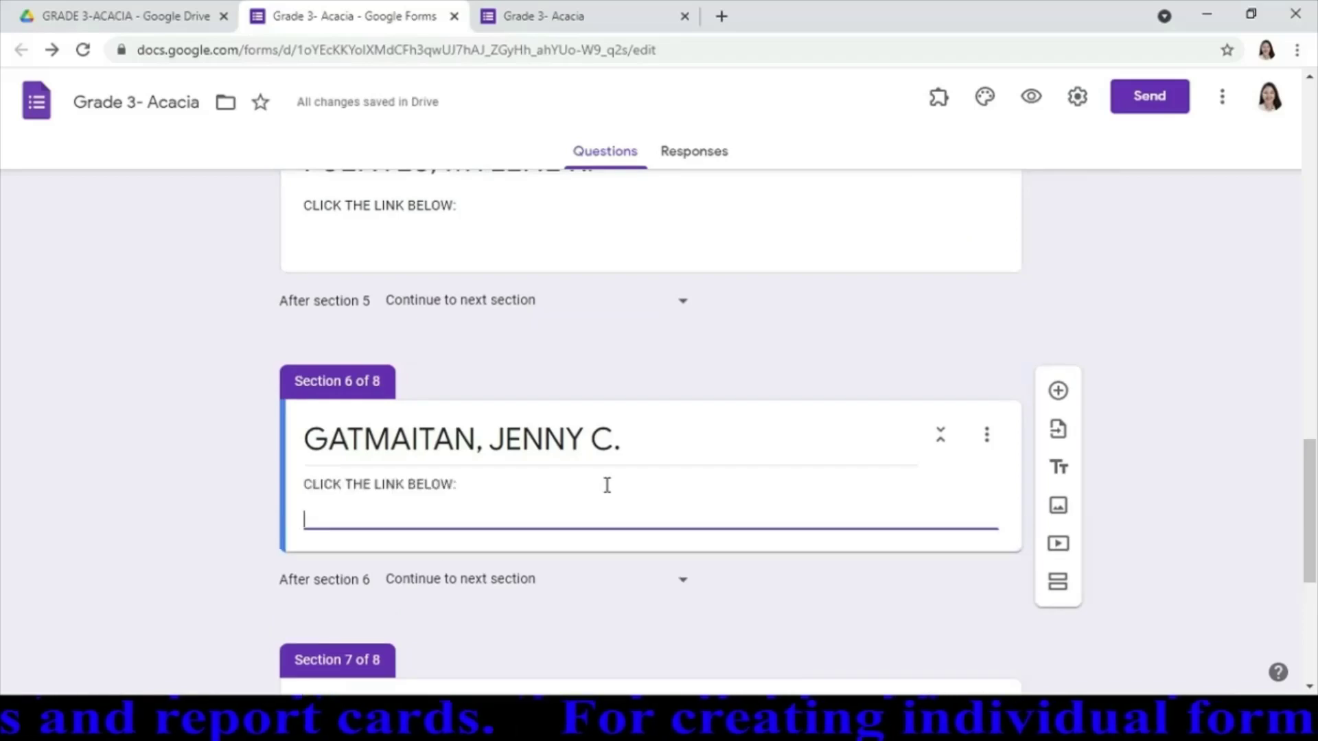
pyautogui.moveTo(1313, 470); pyautogui.dragTo(1312, 567)
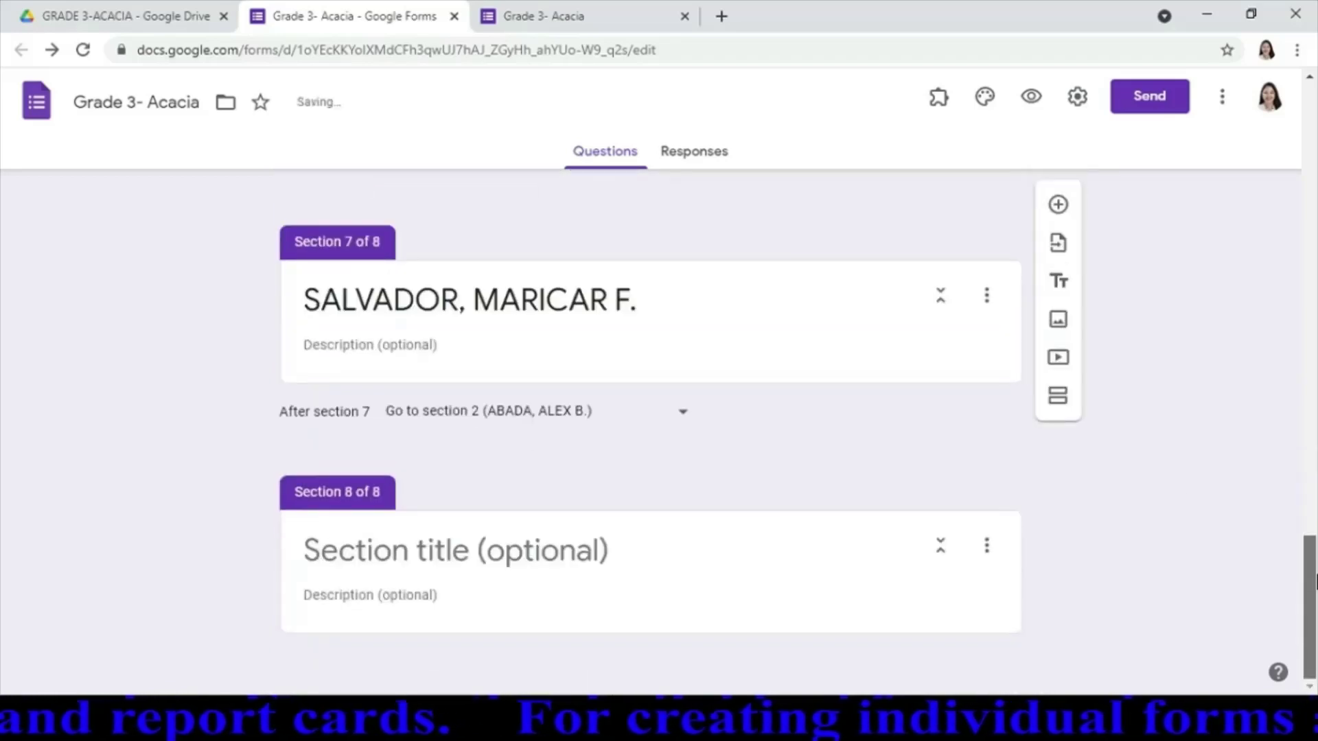
pyautogui.click(639, 339)
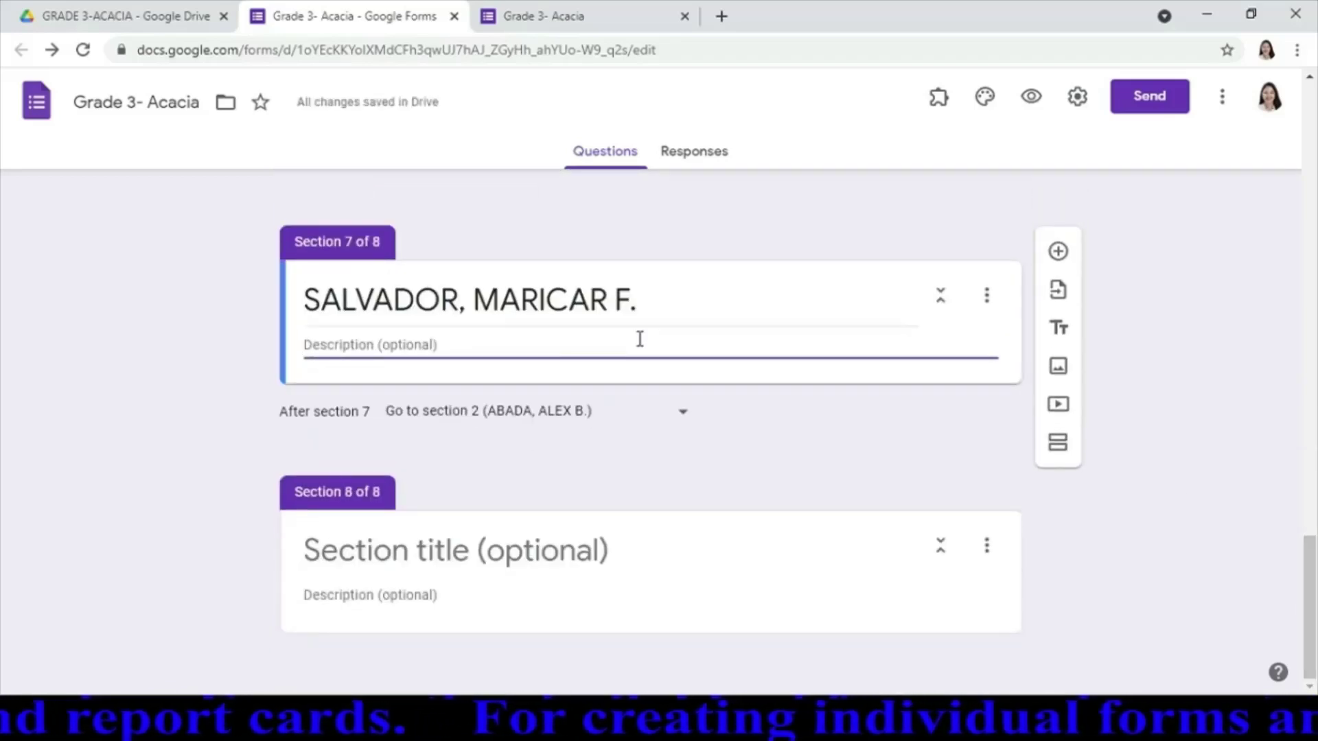
pyautogui.hotkey('ctrl', 'v')
pyautogui.press('Return')
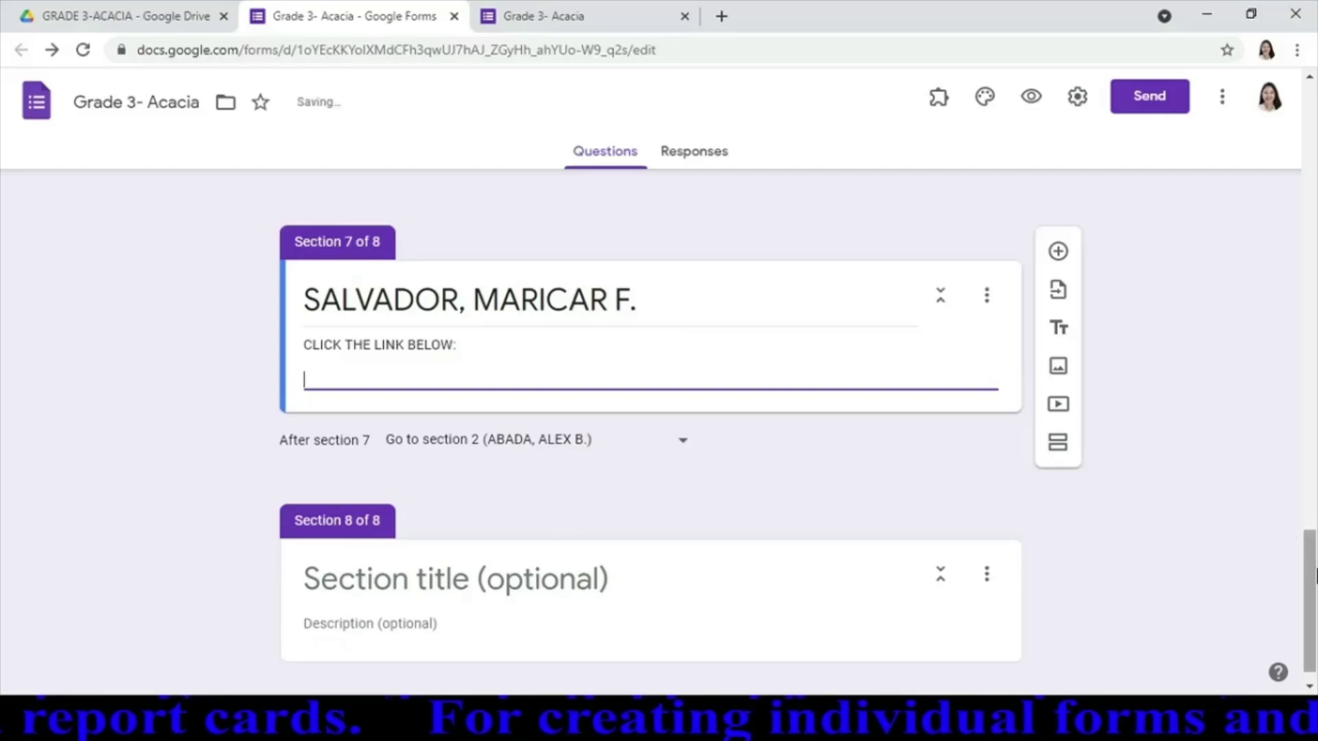
pyautogui.moveTo(1313, 577); pyautogui.dragTo(1296, 105)
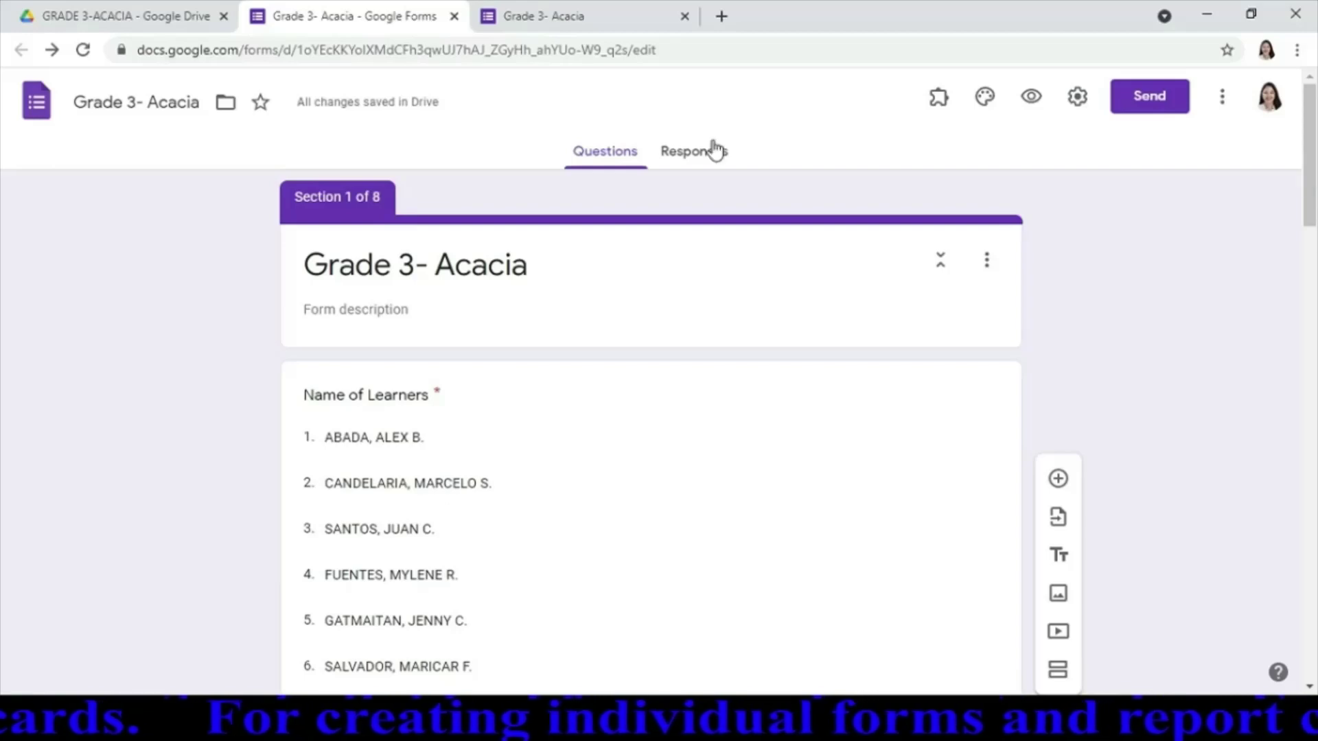
# Close the form preview and the form editor, returning to the Drive folder
pyautogui.click(684, 17)
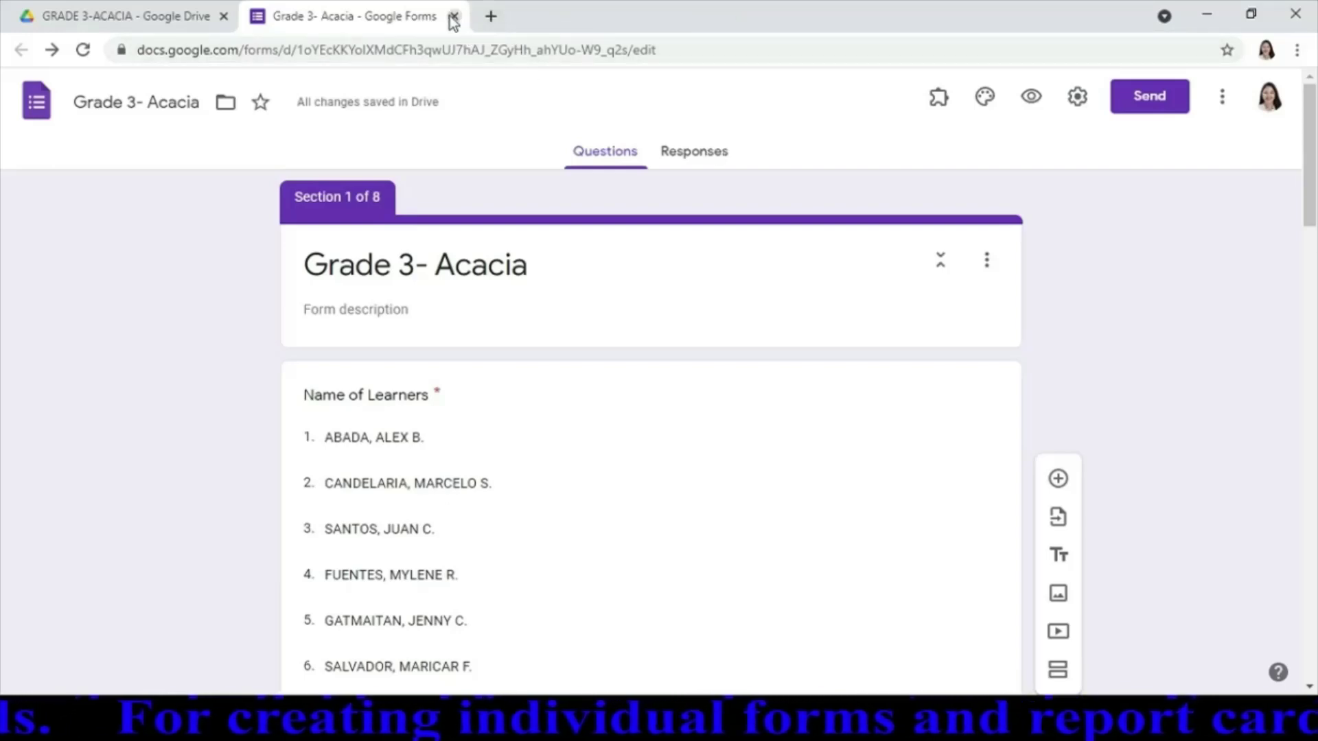
pyautogui.click(453, 16)
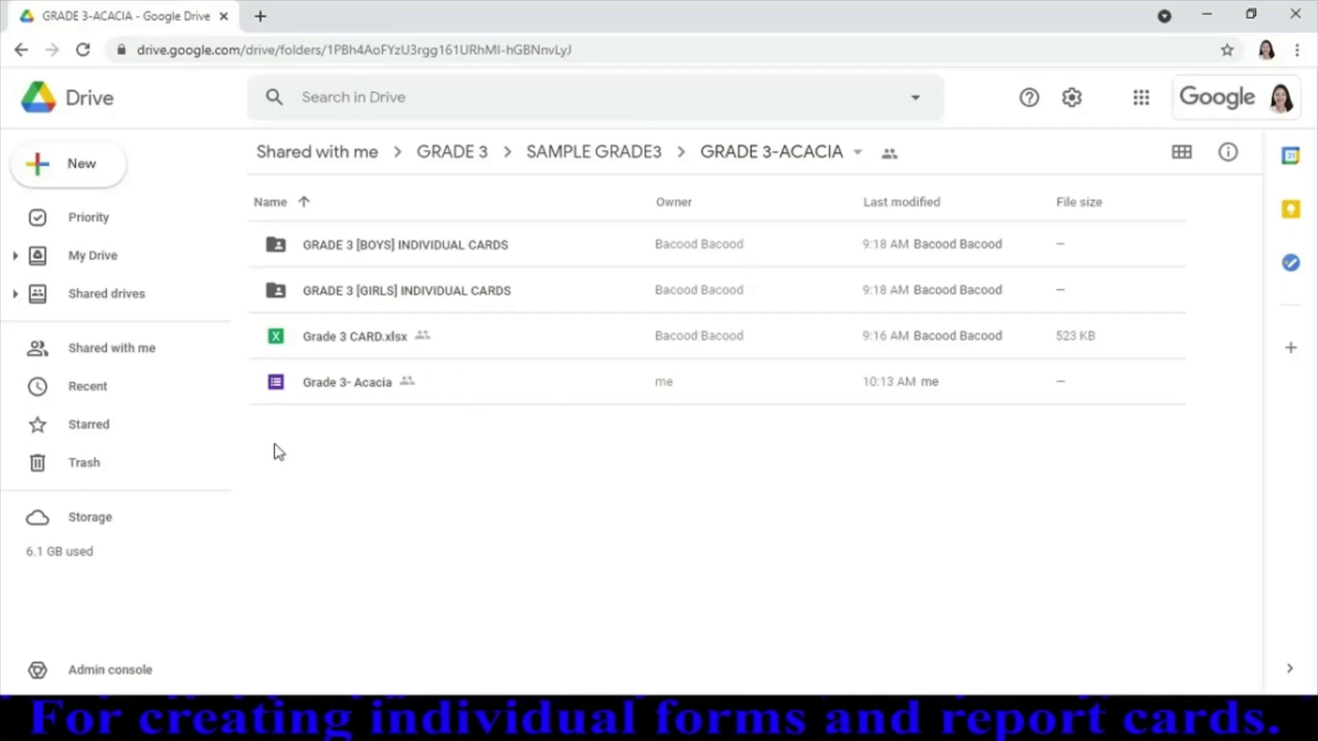
# Append MASTERLIST to the form's name so it reads 'Grade 3- Acacia MASTERLIST'
pyautogui.rightClick(383, 385)
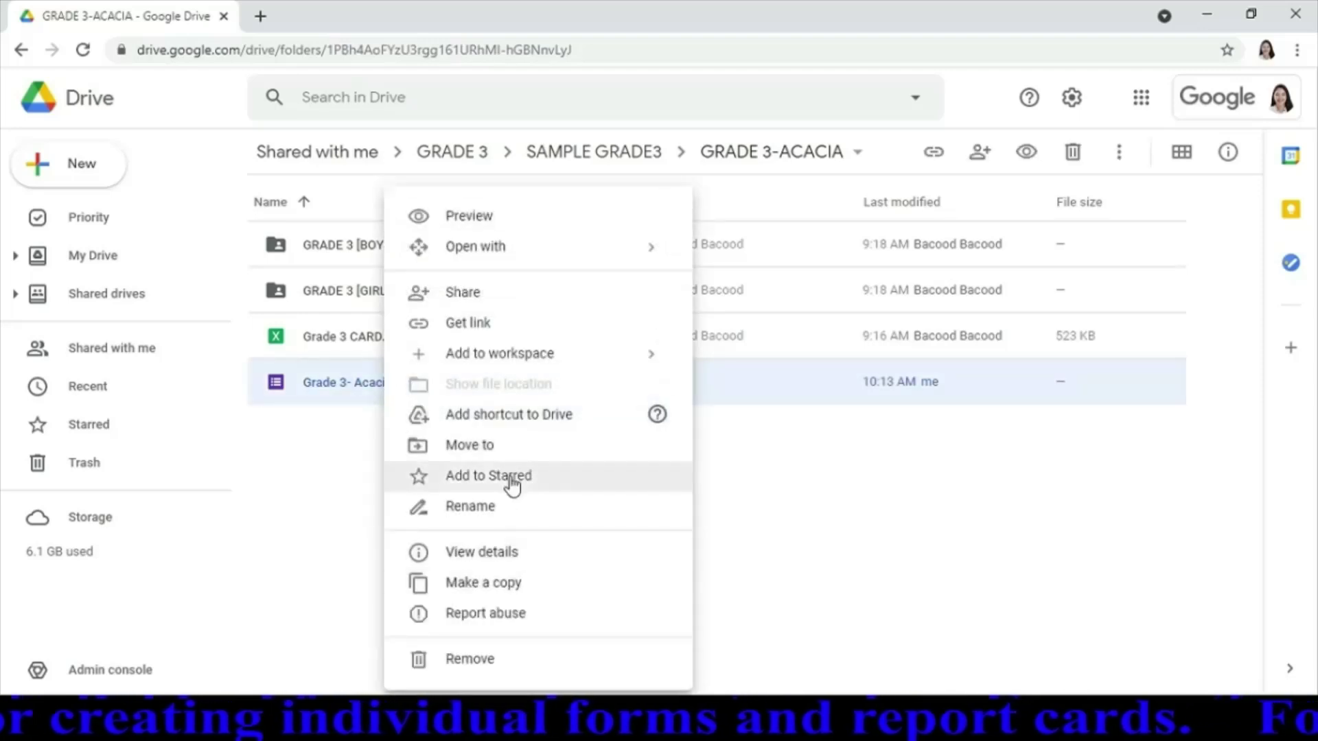
pyautogui.click(488, 509)
pyautogui.press('End')
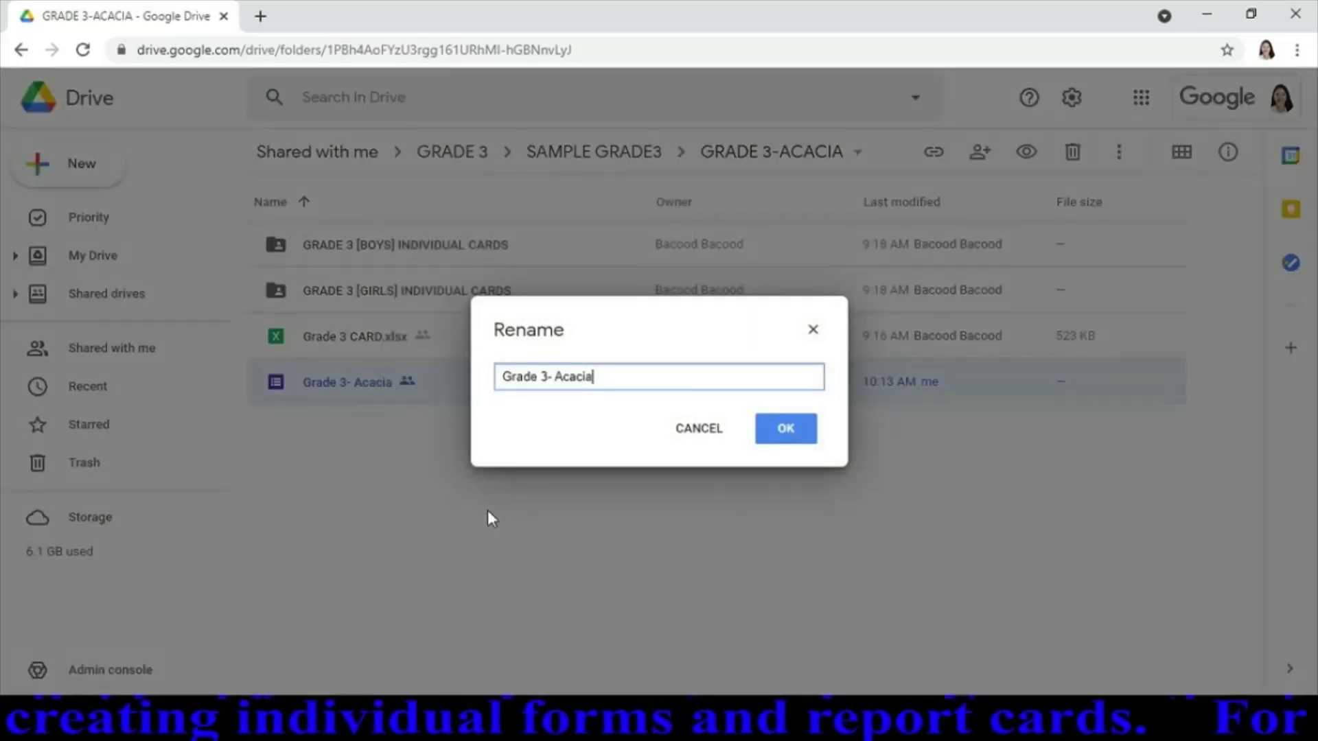
pyautogui.write('master')
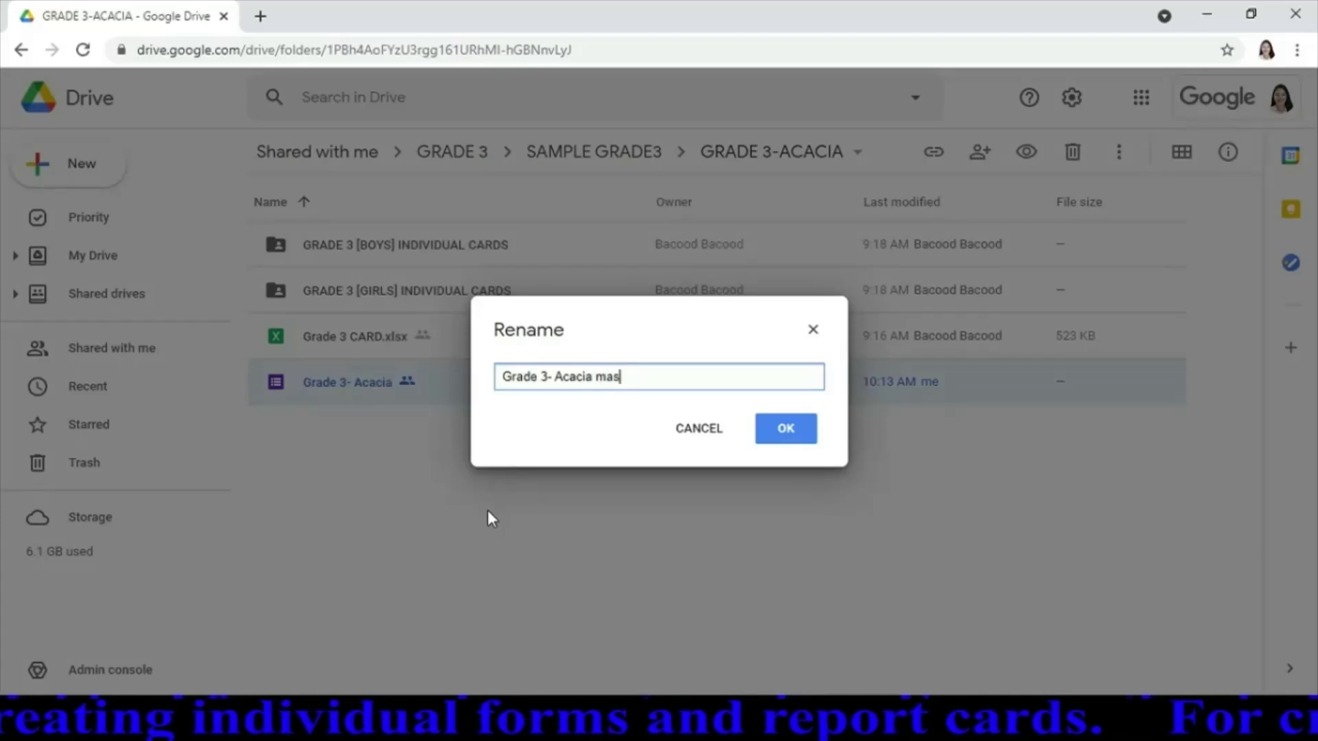
pyautogui.press('BackSpace')
pyautogui.press('BackSpace')
pyautogui.press('BackSpace')
pyautogui.press('BackSpace')
pyautogui.press('BackSpace')
pyautogui.press('BackSpace')
pyautogui.press('BackSpace')
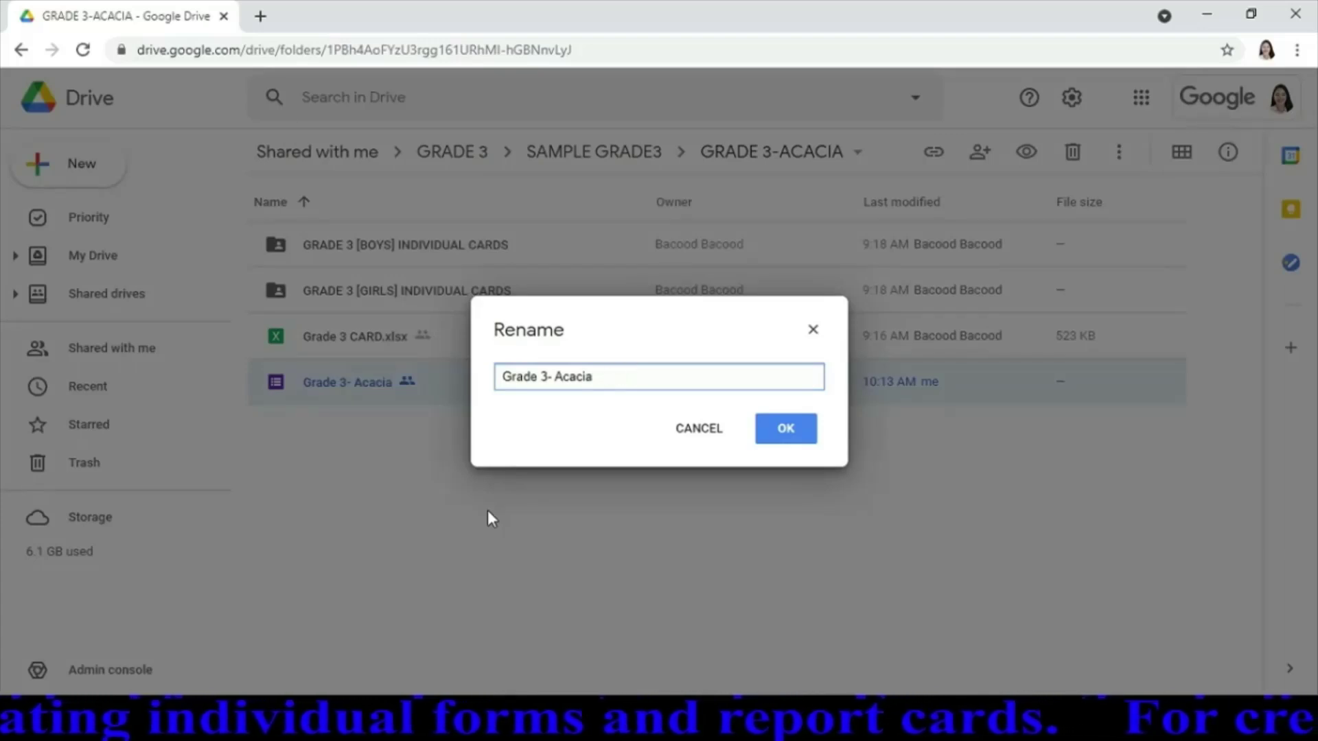
pyautogui.write('MASTER')
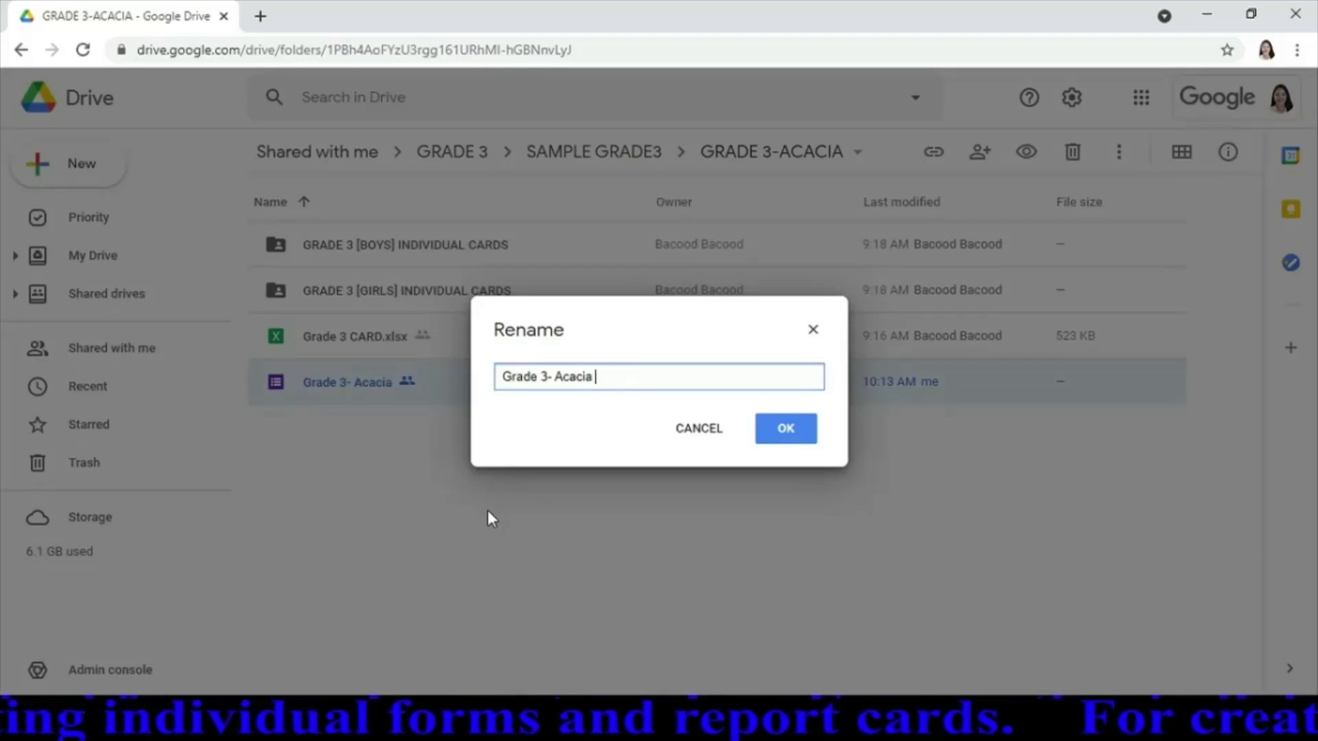
pyautogui.write('LIST')
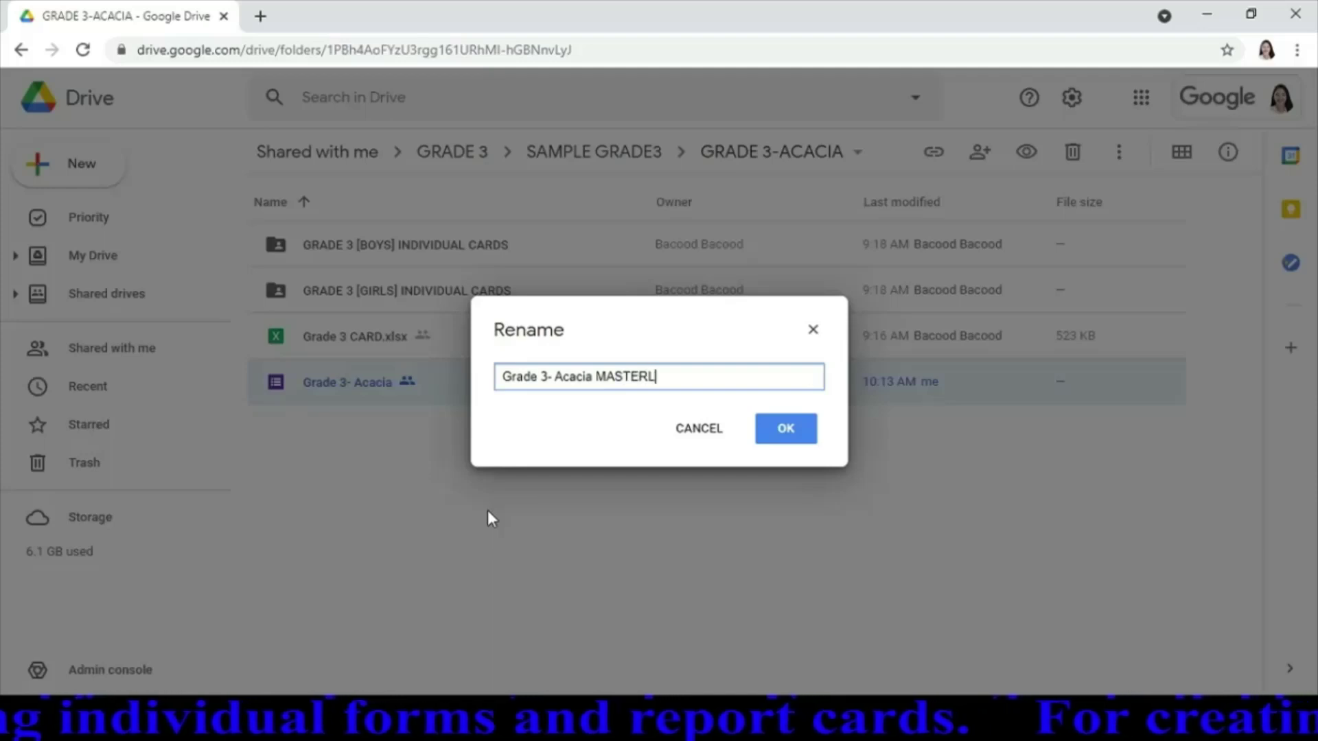
pyautogui.click(786, 430)
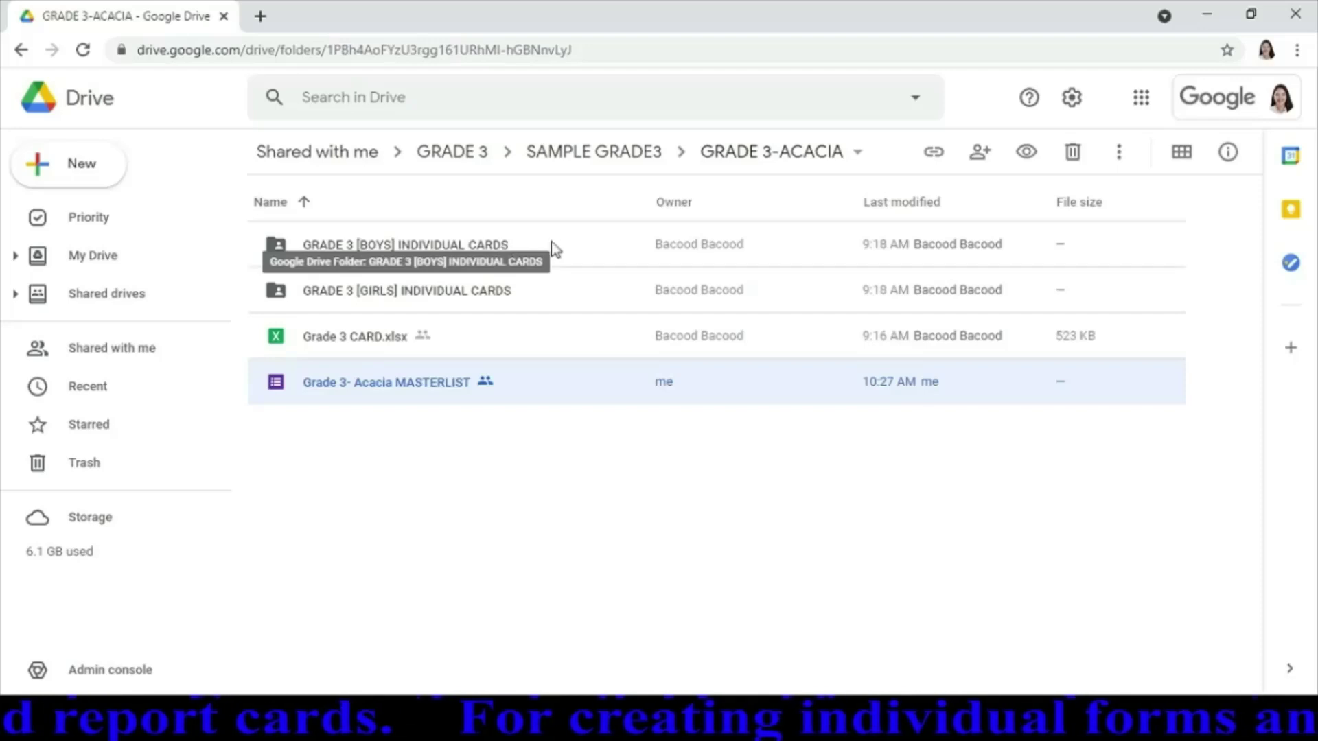
# Open the GRADE 3 [BOYS] INDIVIDUAL CARDS folder and then GRADE3_m_CARD - Copy (2).xlsx
pyautogui.doubleClick(574, 250)
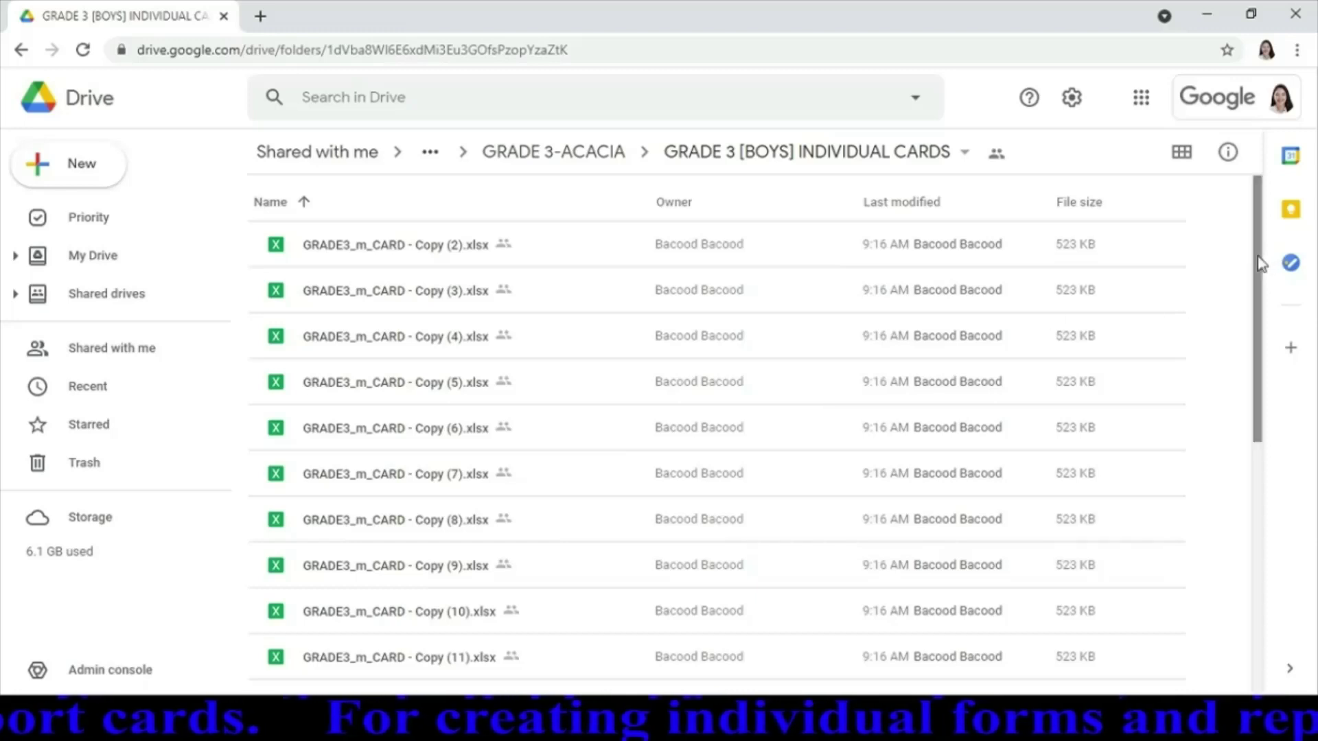
pyautogui.moveTo(1260, 264); pyautogui.dragTo(1257, 333)
pyautogui.scroll(-3, 1221, 453)
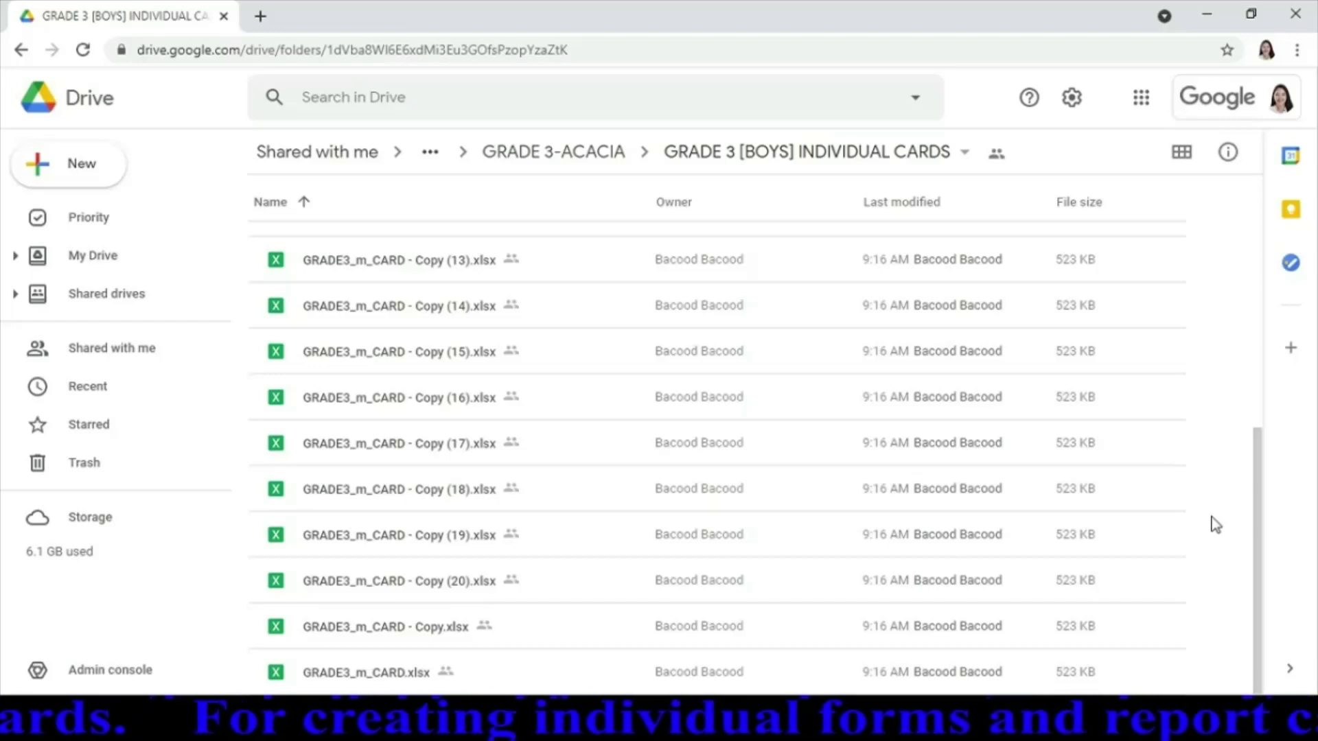
pyautogui.moveTo(1259, 532); pyautogui.dragTo(1259, 256)
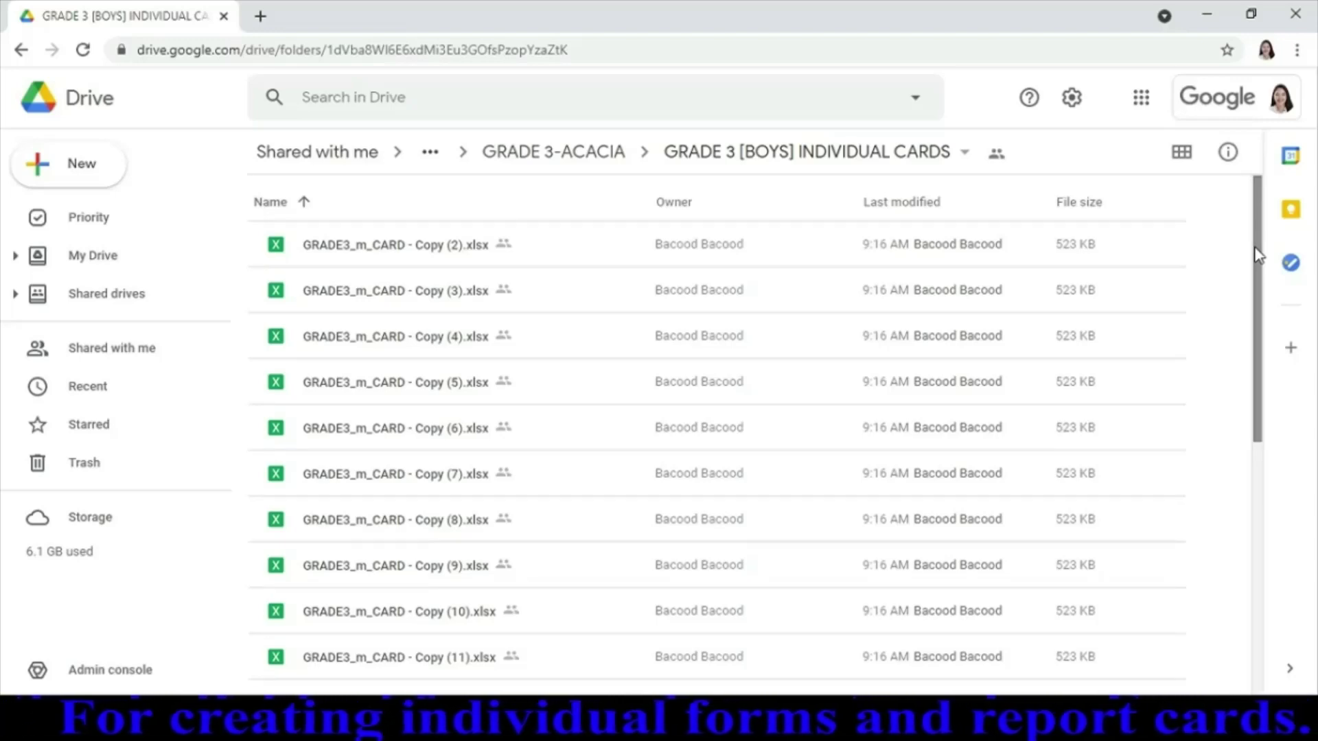
pyautogui.doubleClick(396, 245)
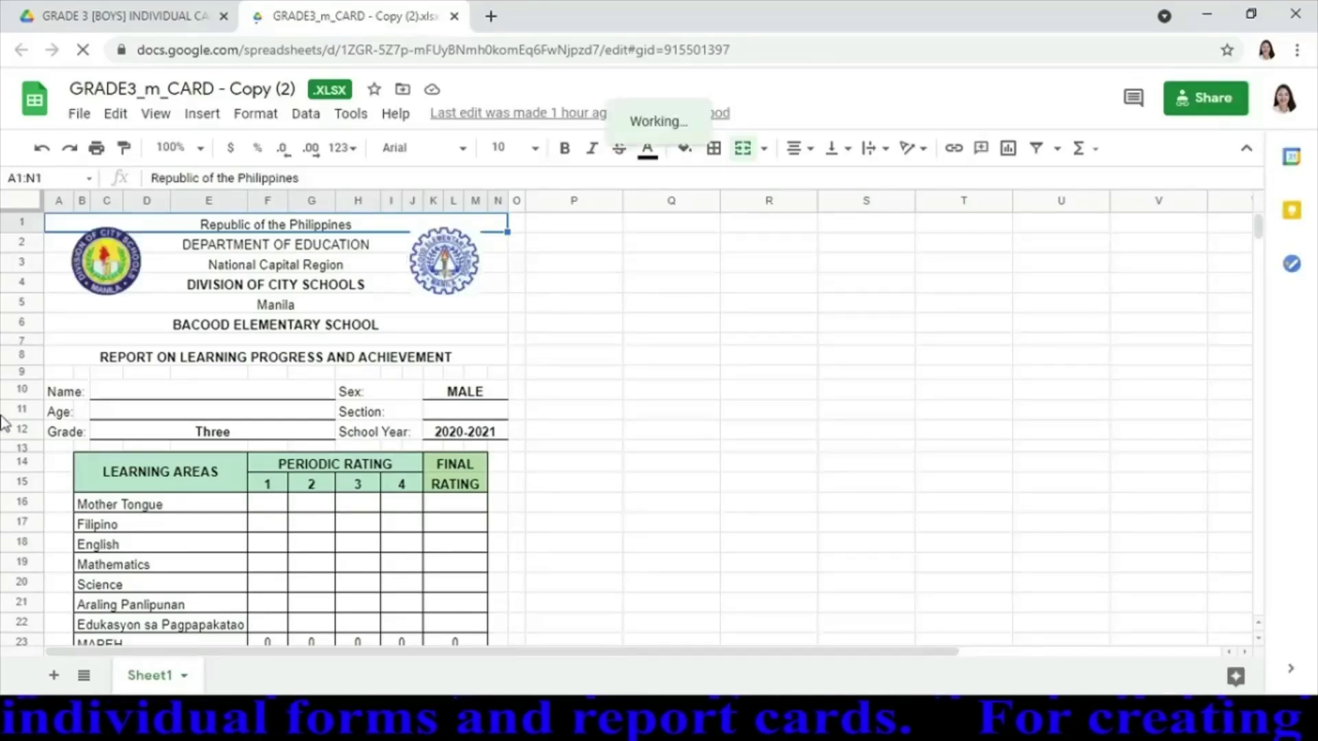
# Enter the student's full name in C10, age 9 in C11, and section ACACIA in K11
pyautogui.click(211, 395)
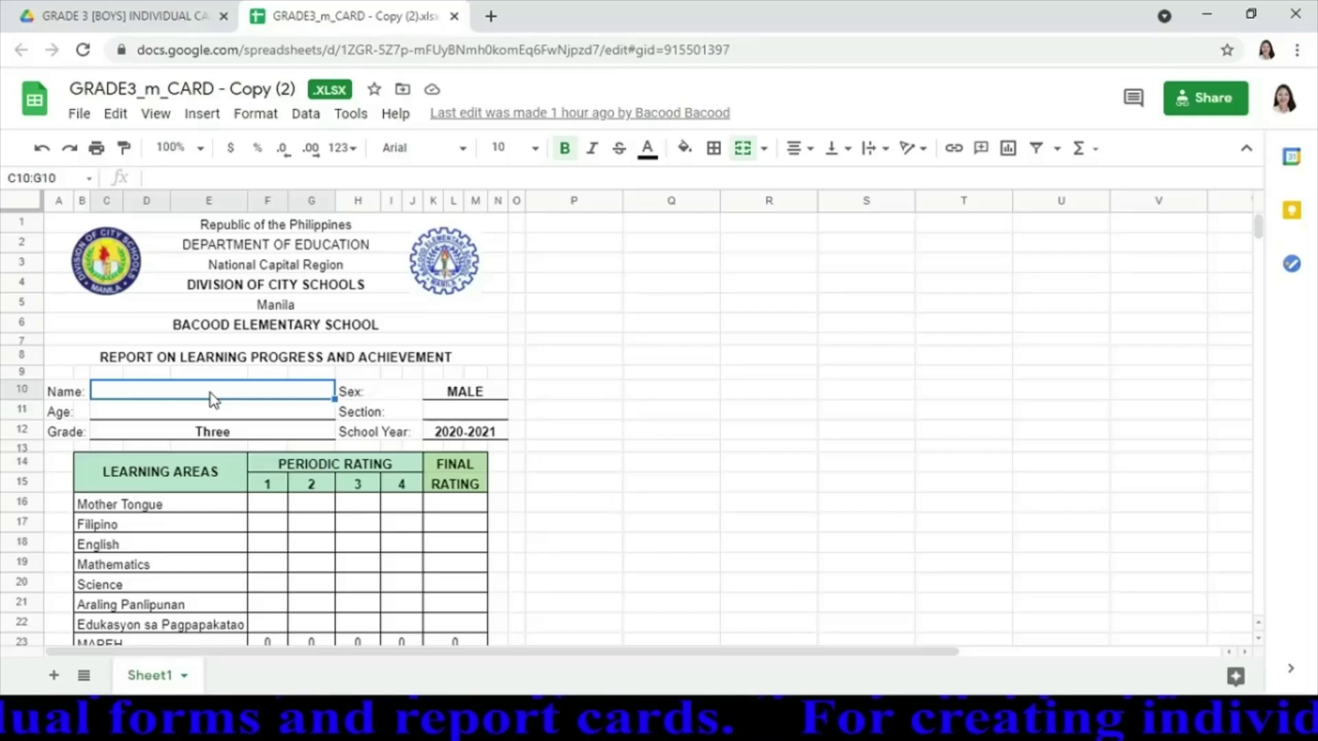
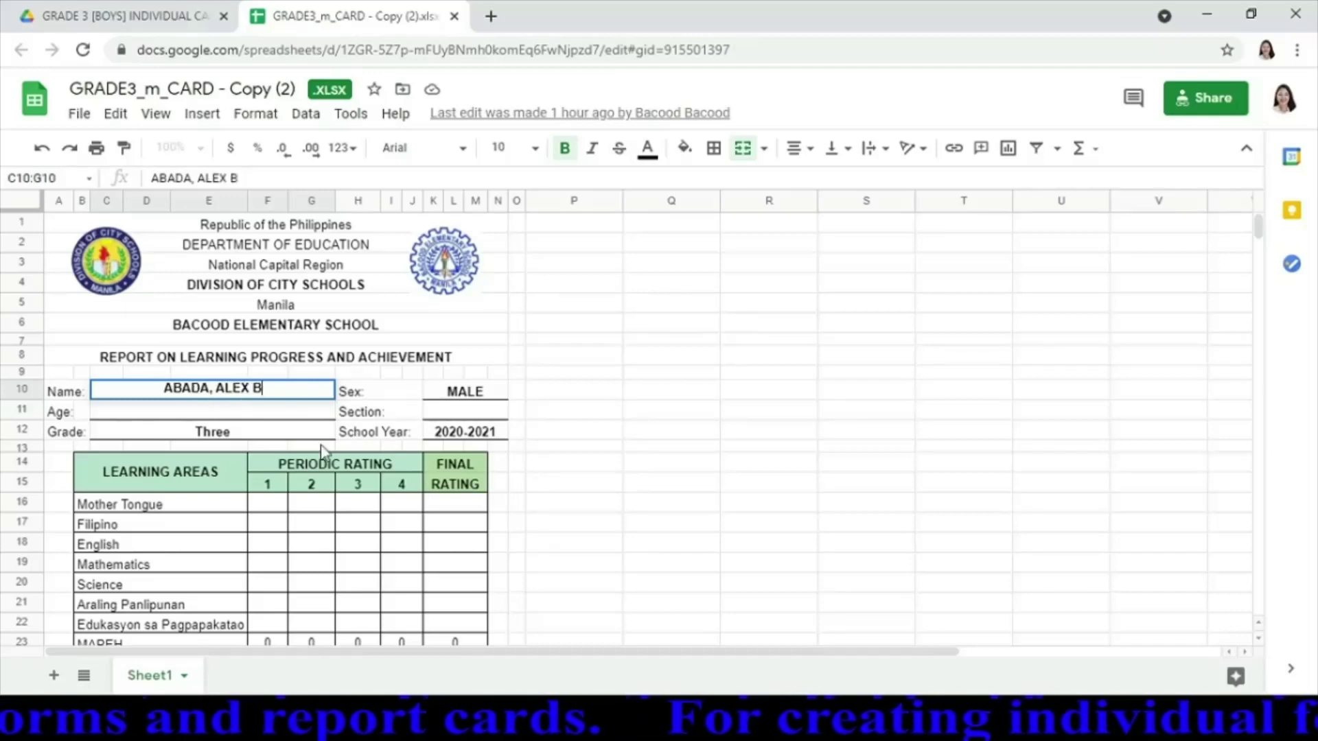
pyautogui.click(233, 408)
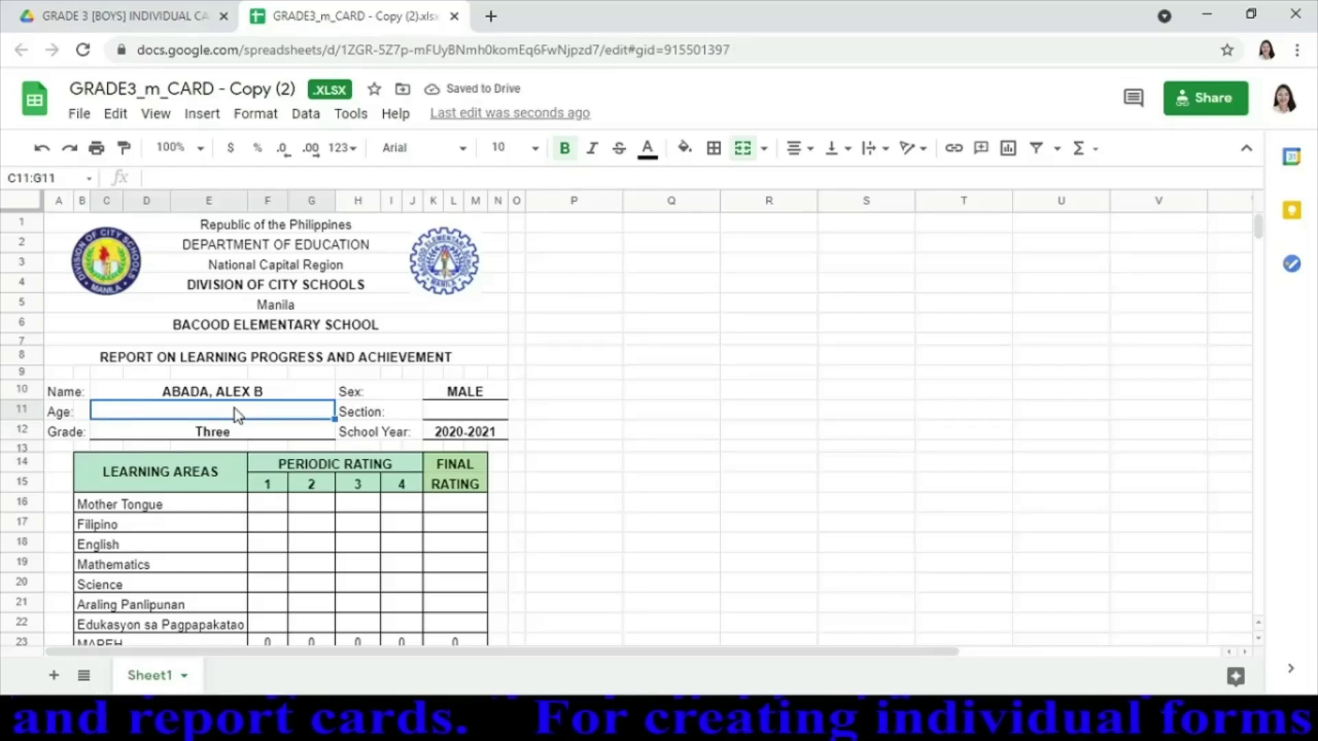
pyautogui.write('9')
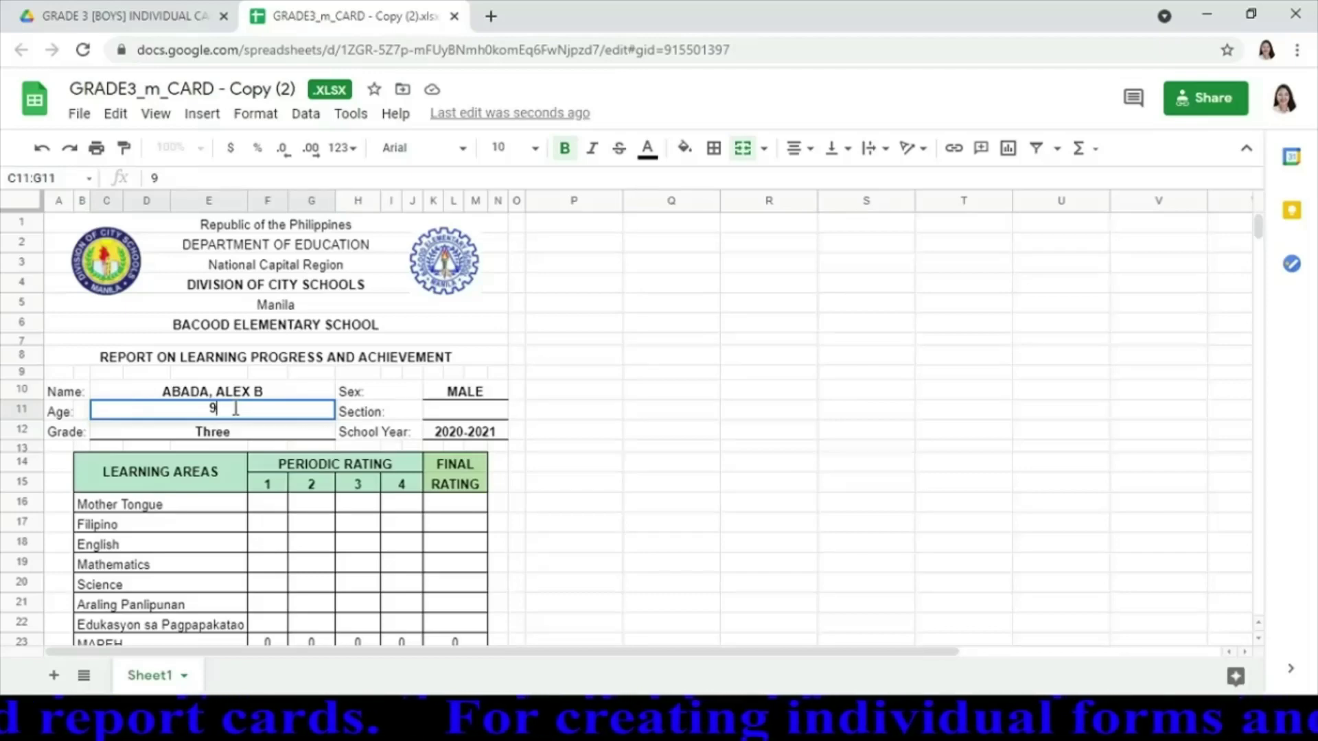
pyautogui.click(464, 413)
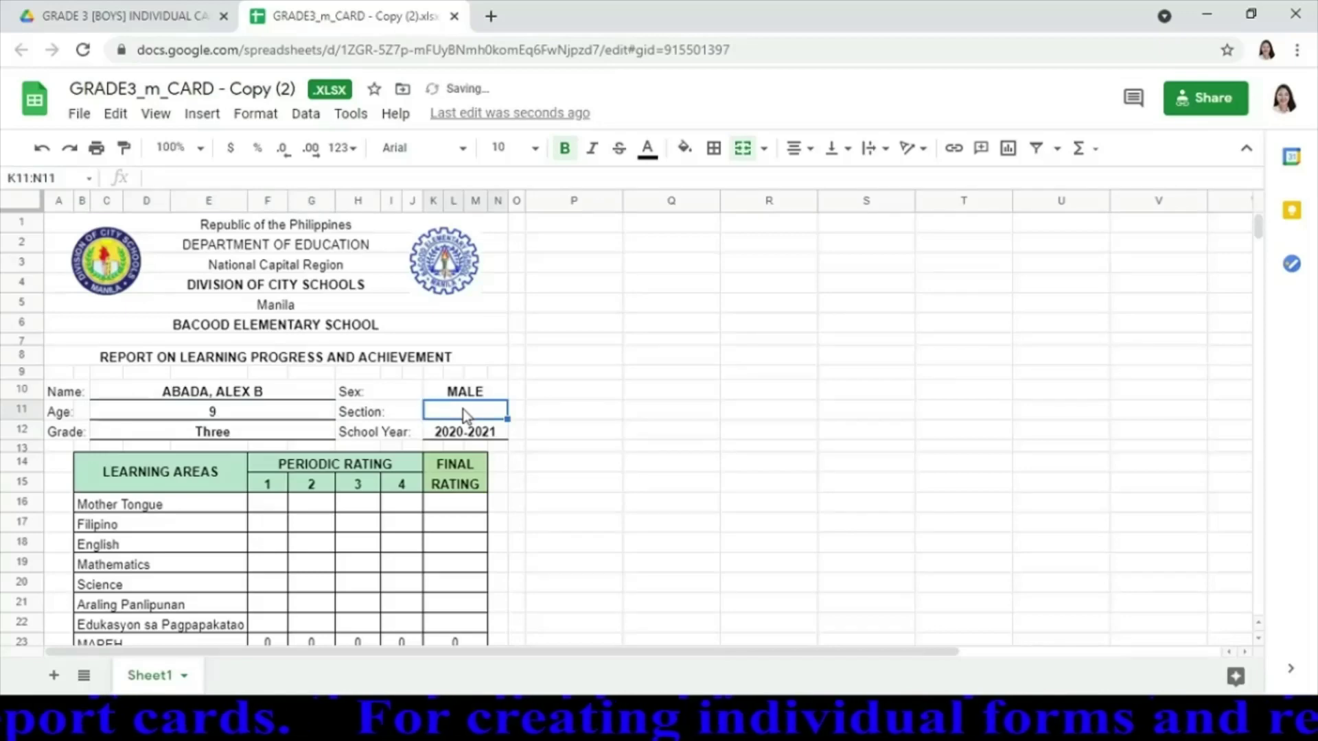
pyautogui.write('ACA')
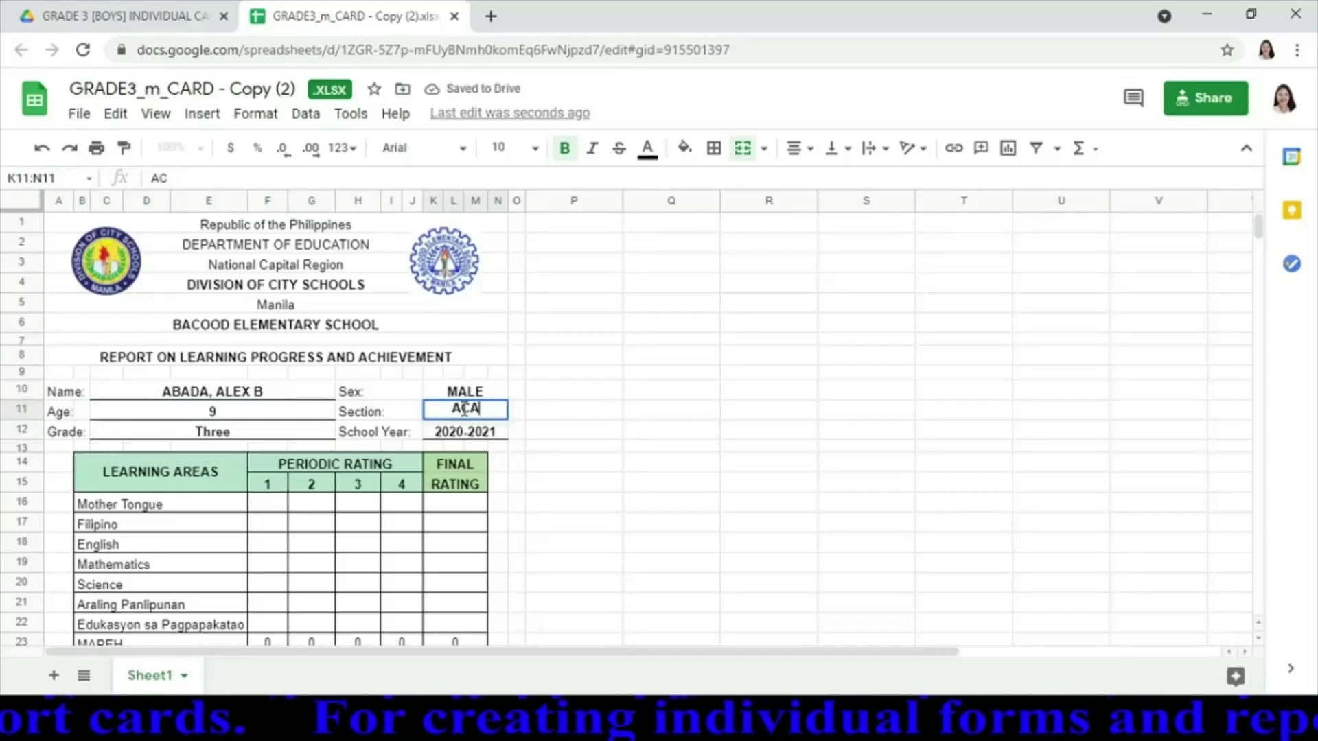
pyautogui.write('CIA')
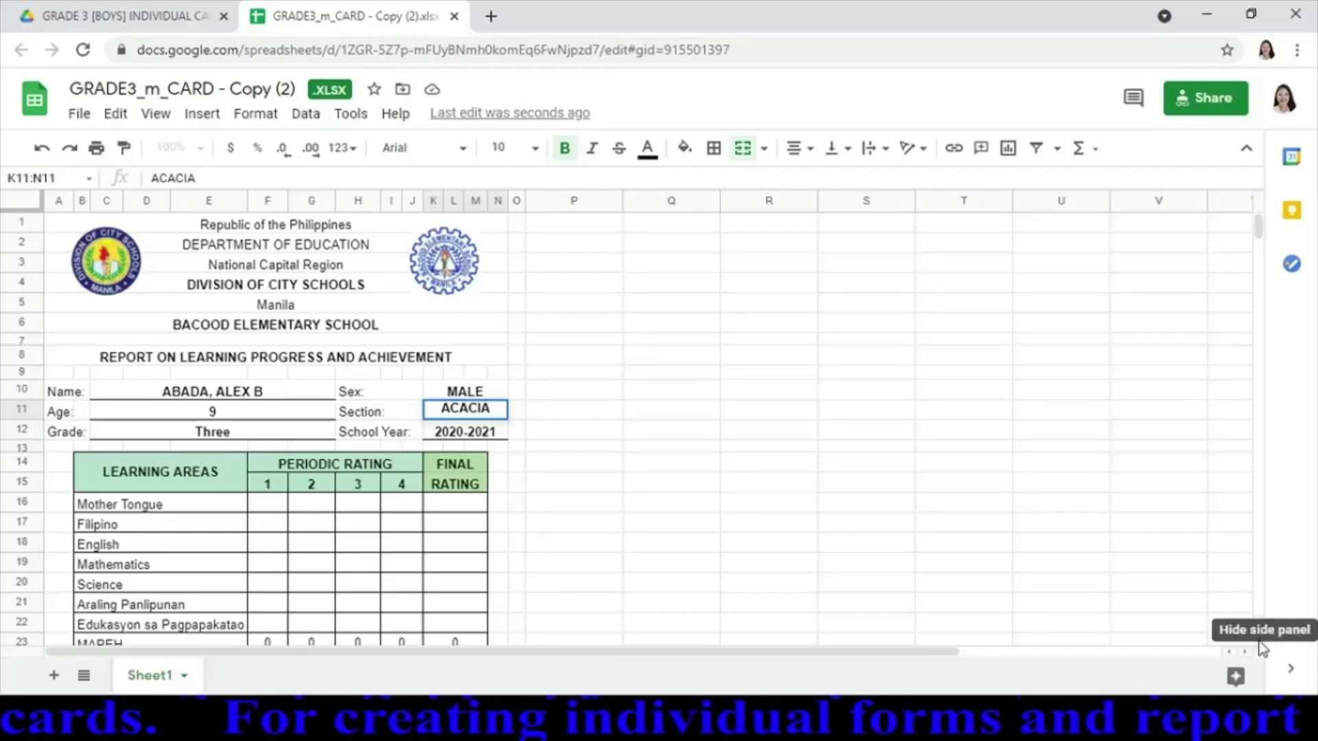
pyautogui.scroll(-3, 1262, 651)
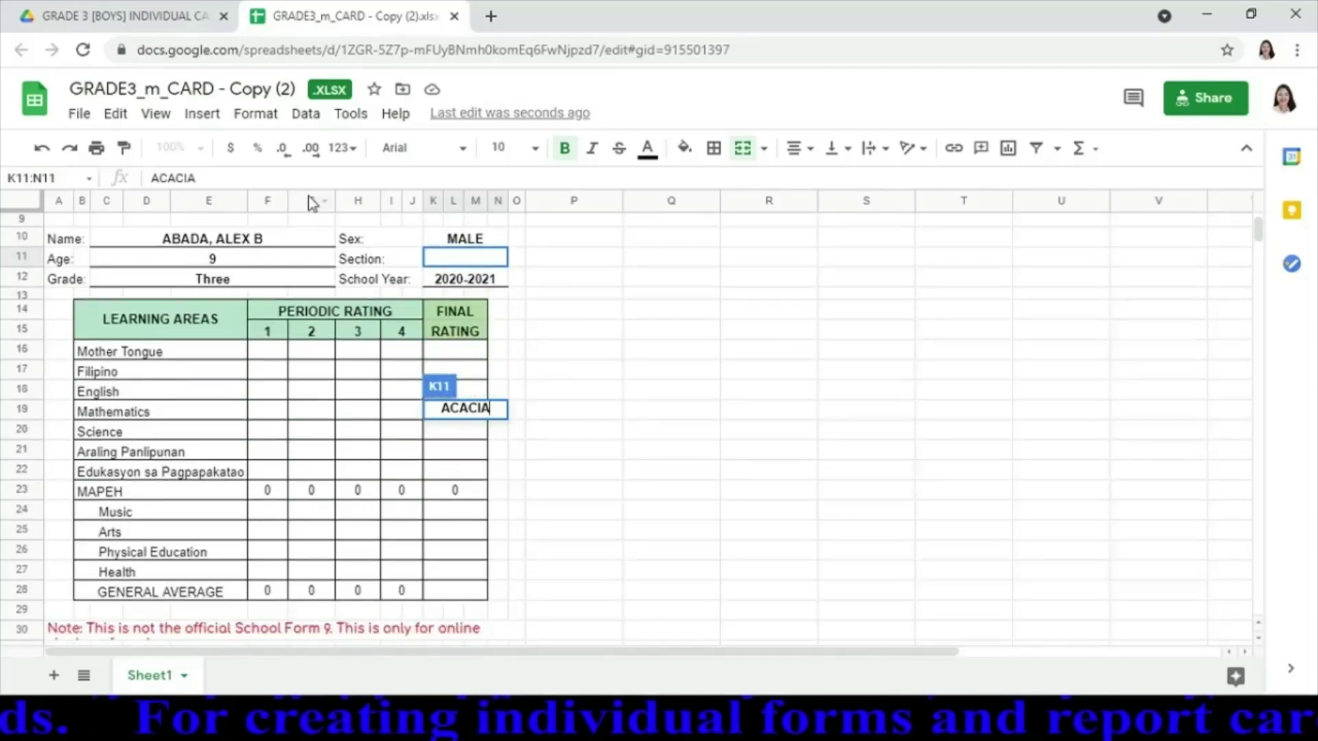
pyautogui.click(483, 257)
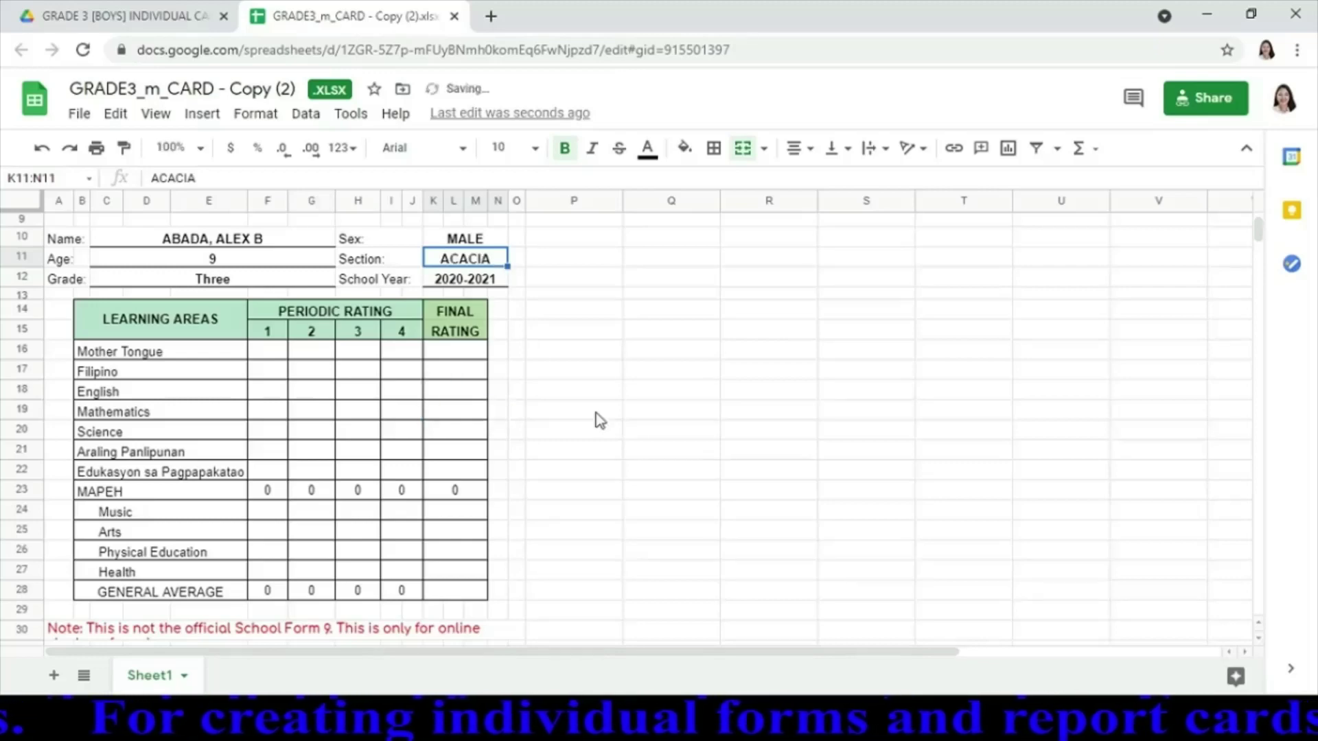
pyautogui.click(570, 398)
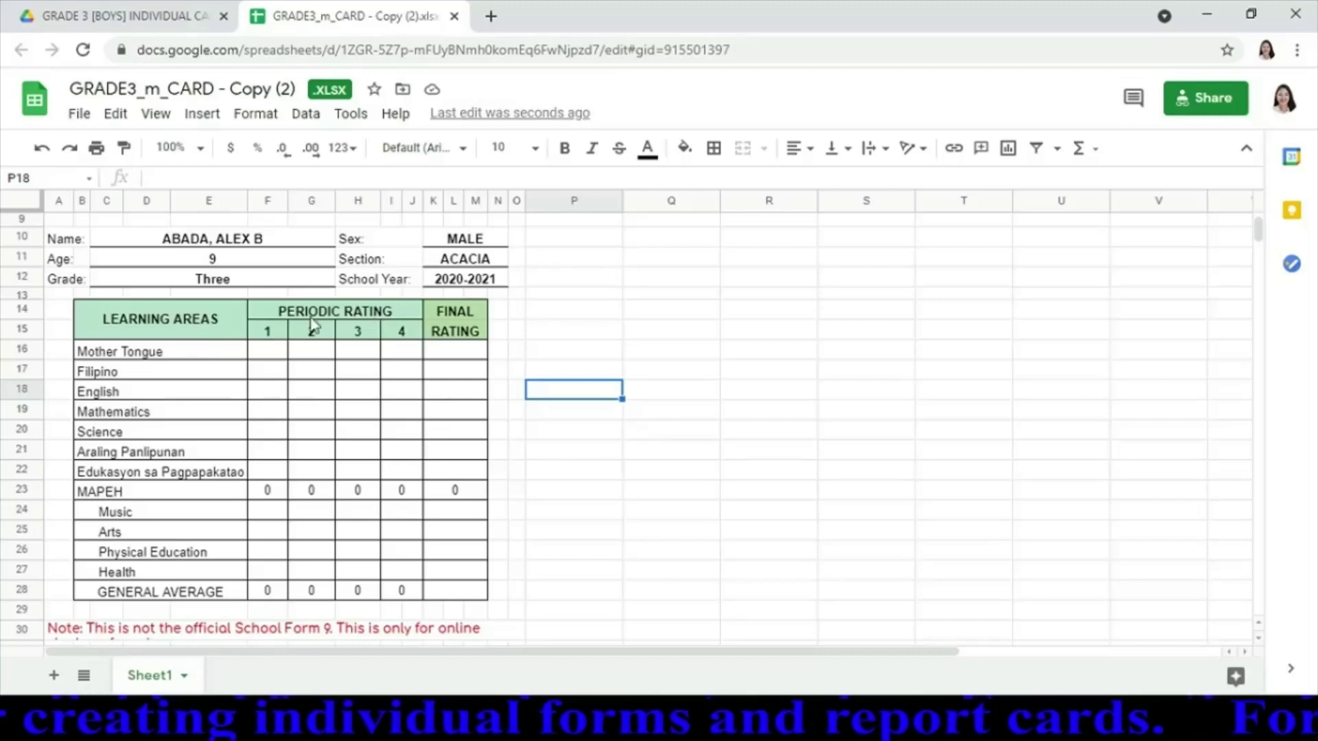
# Enter first-quarter grades 85, 84, 84, 86, 85, 87, 88 from Mother Tongue through Edukasyon sa Pagpapakatao
pyautogui.click(266, 353)
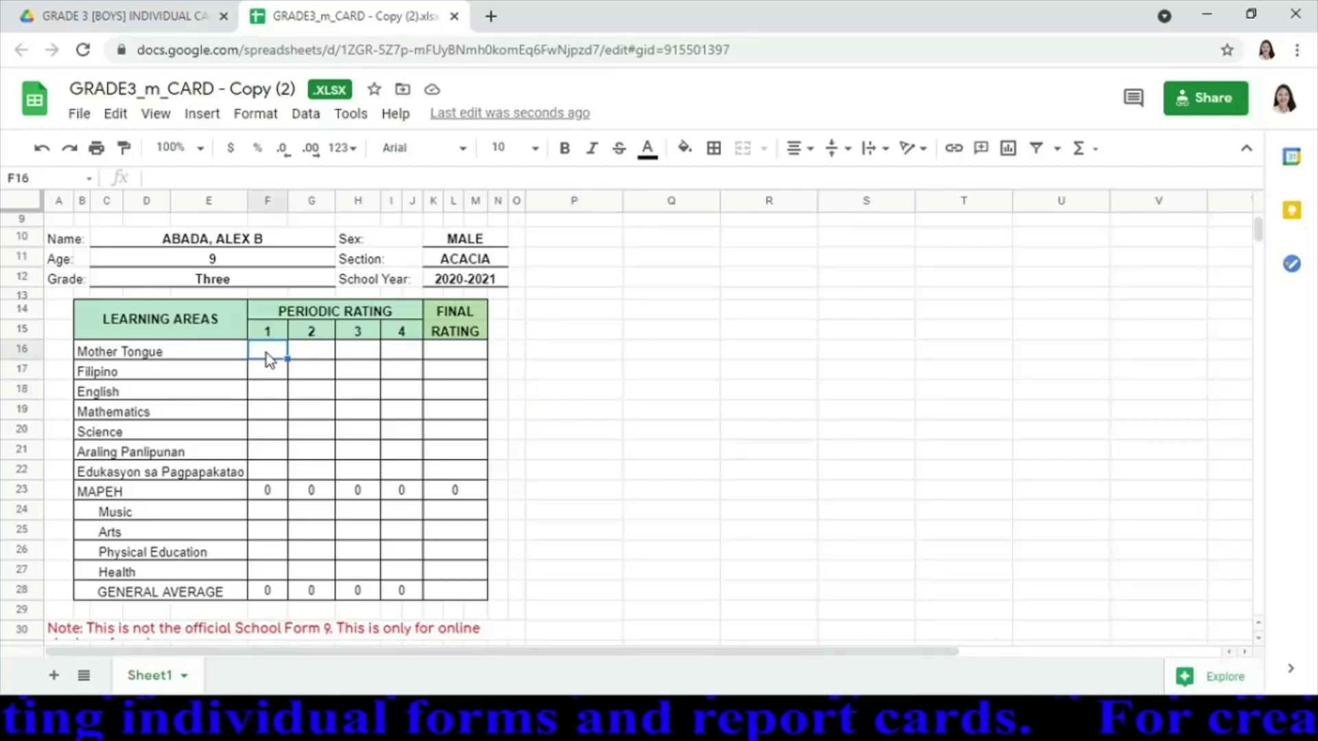
pyautogui.write('85')
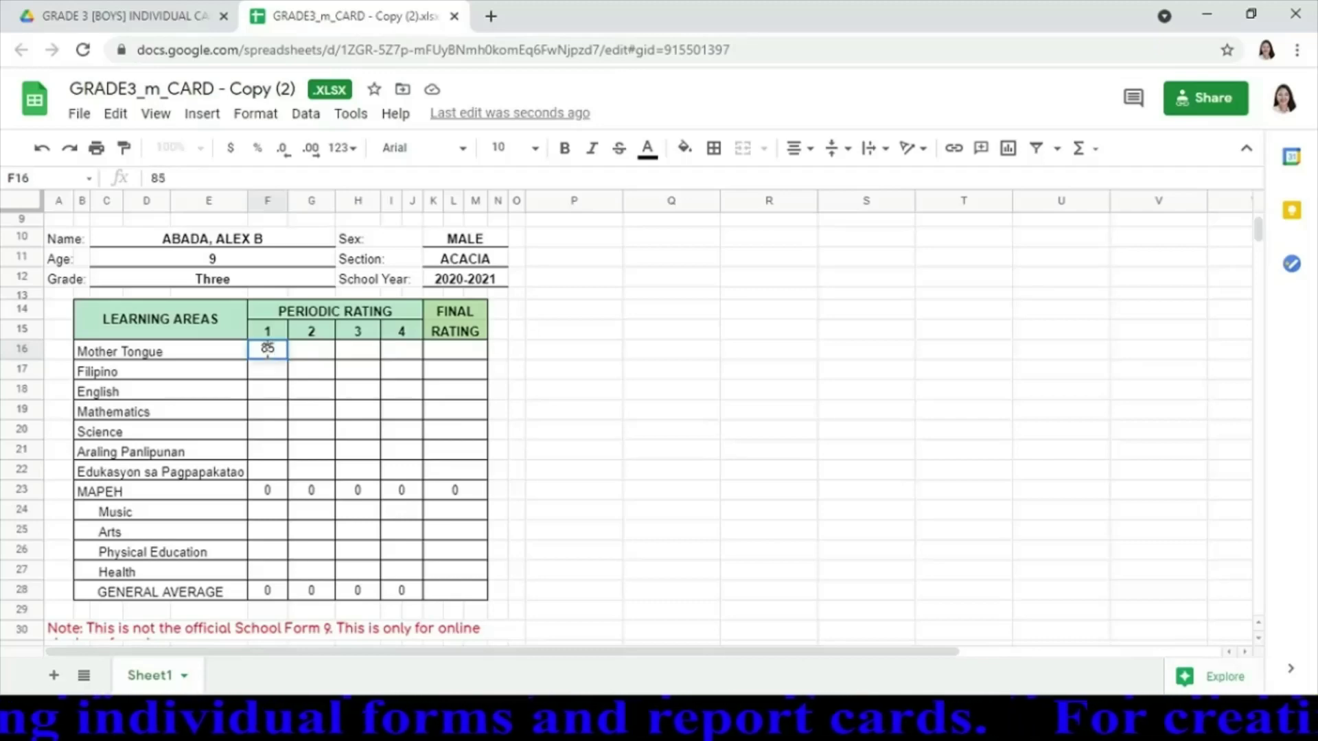
pyautogui.press('Return')
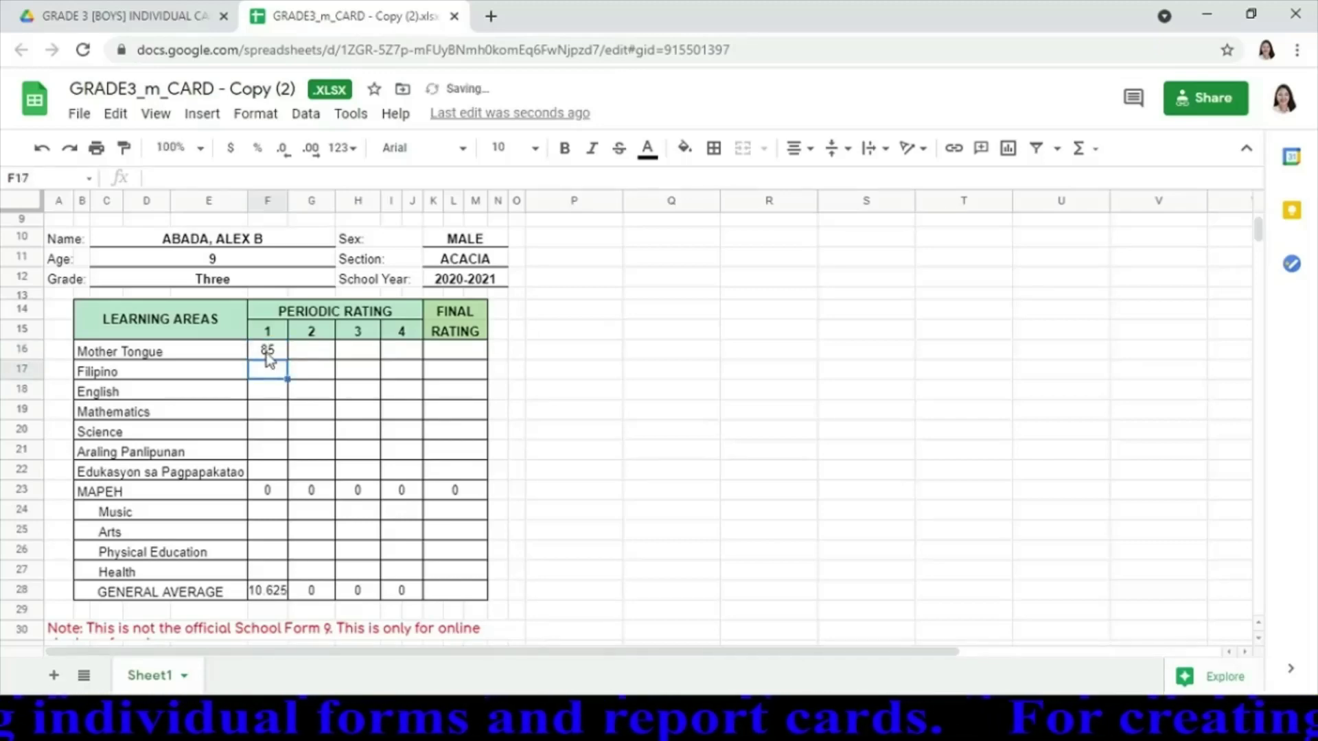
pyautogui.write('84')
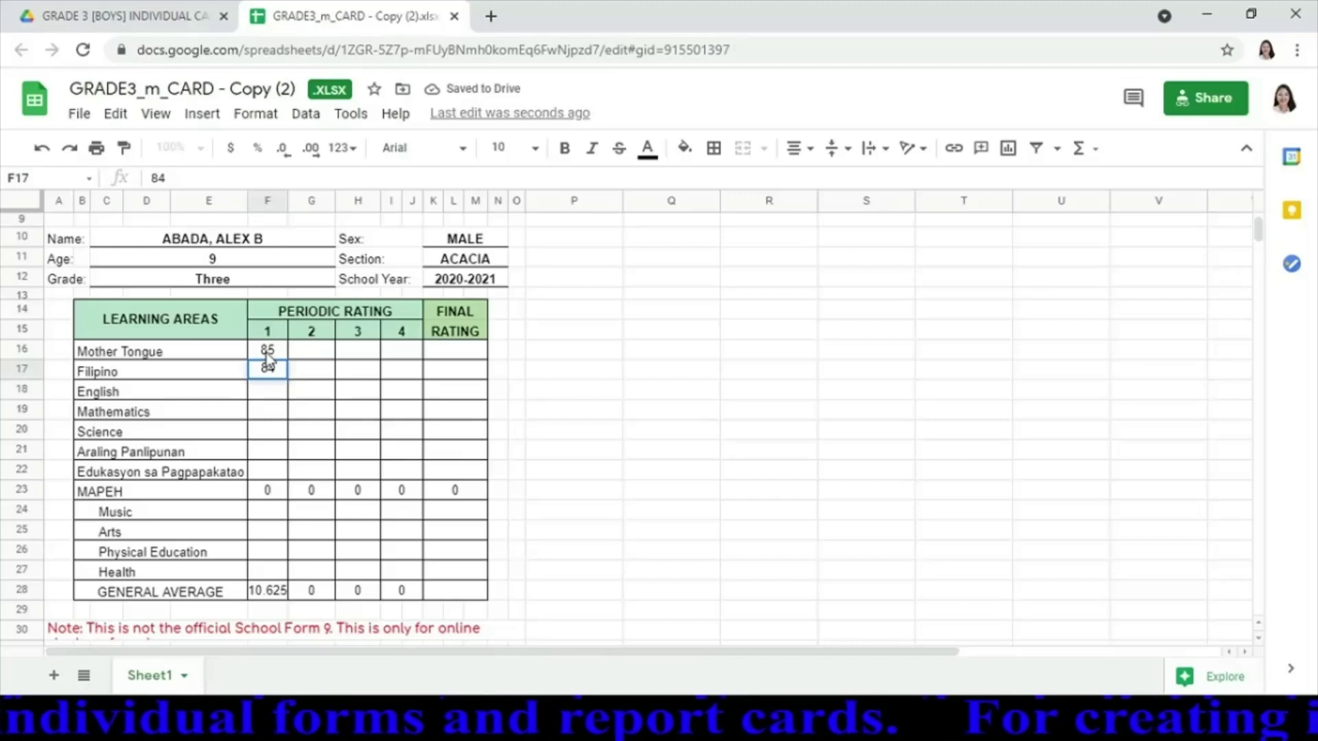
pyautogui.press('Return')
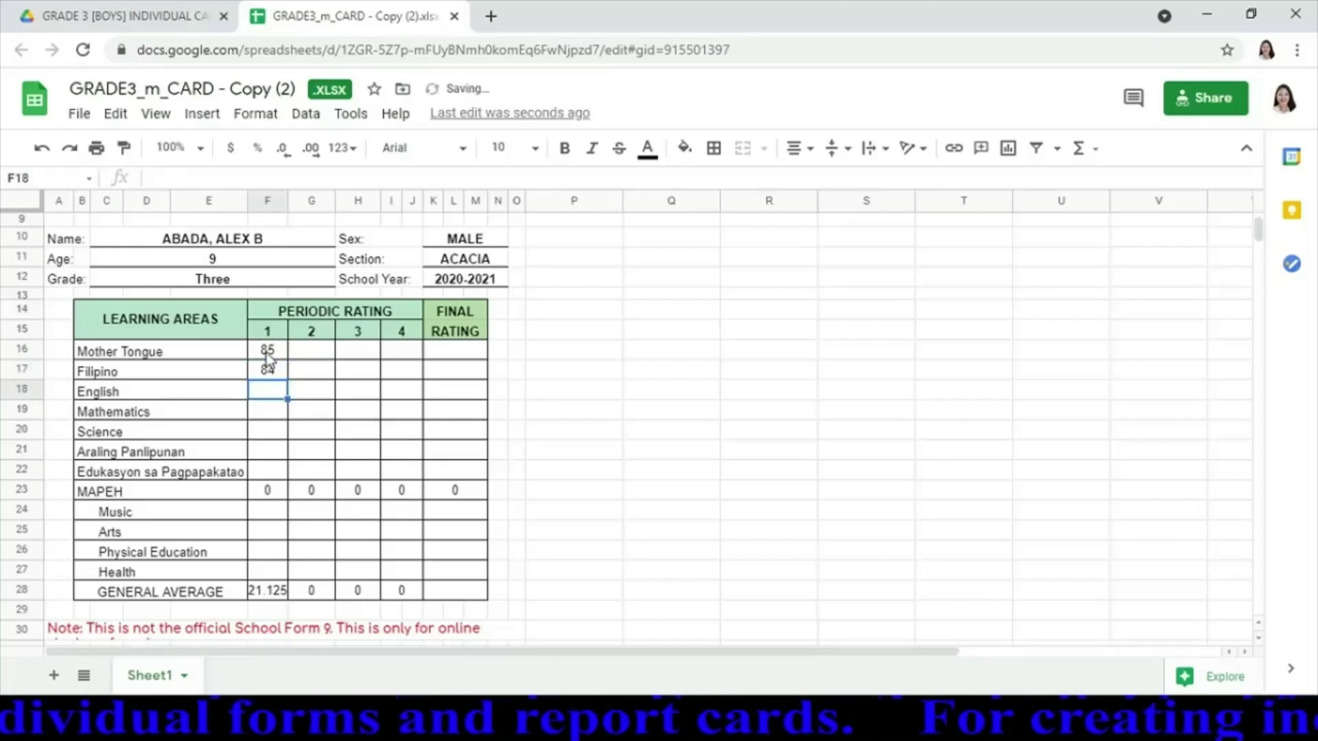
pyautogui.write('84')
pyautogui.press('Return')
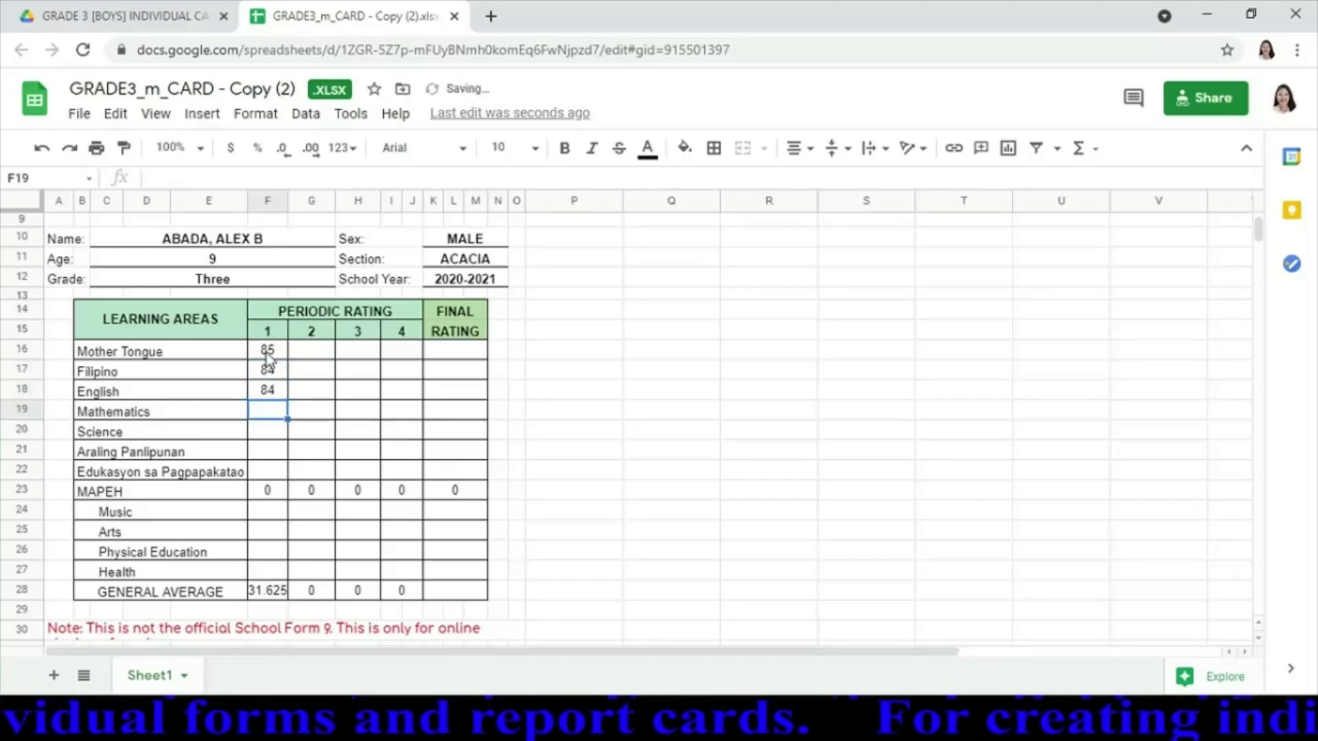
pyautogui.write('86')
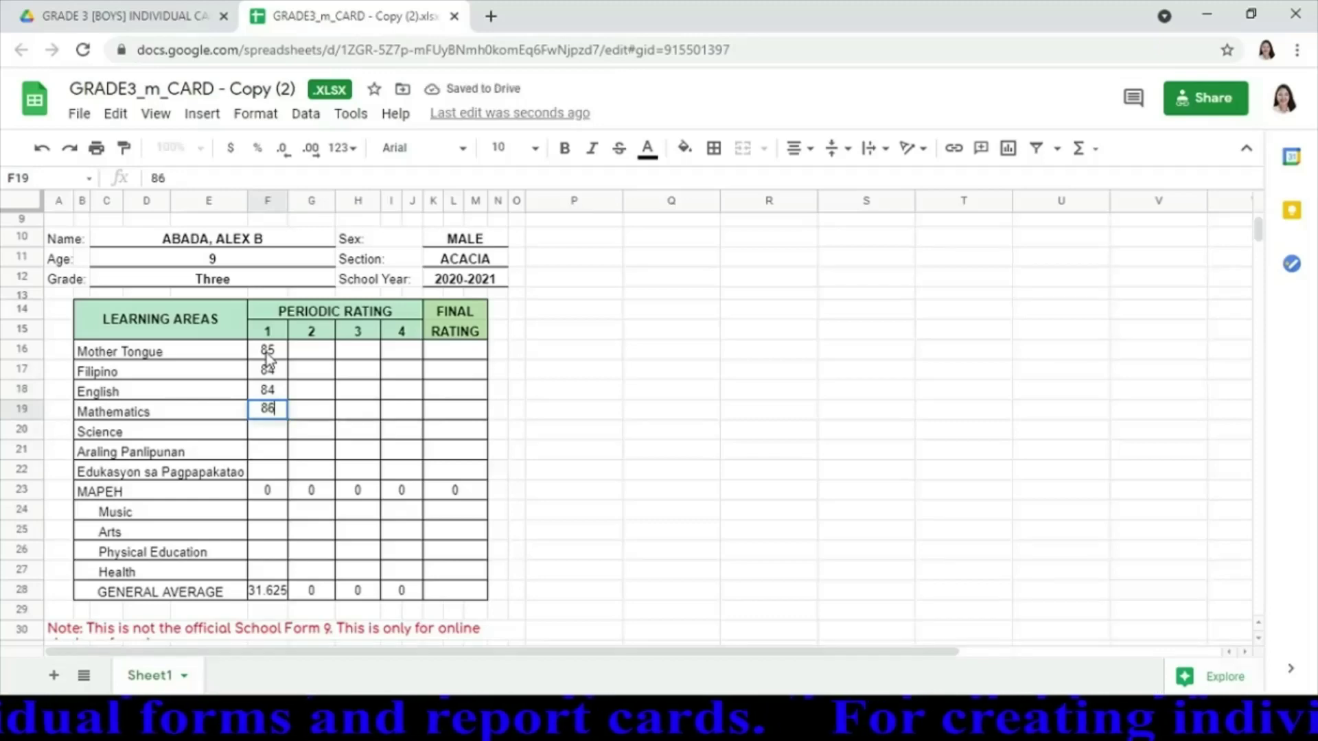
pyautogui.press('Return')
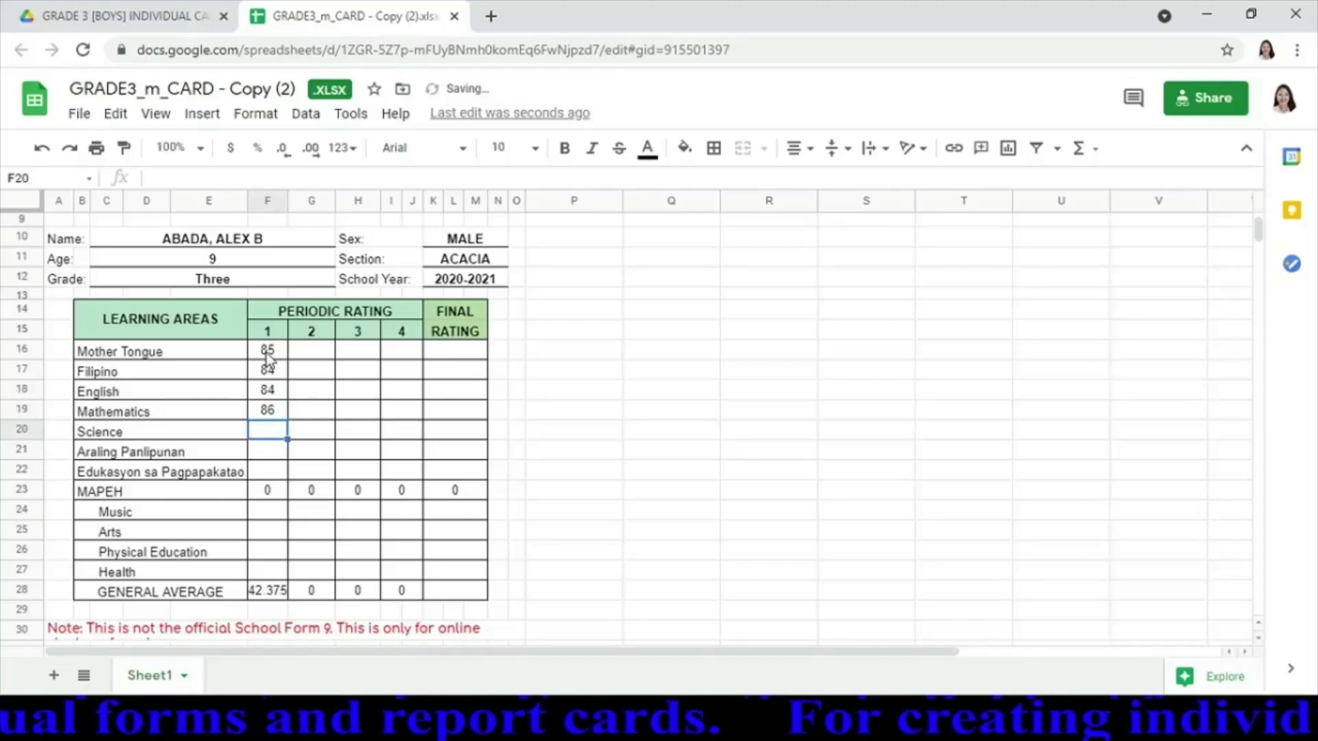
pyautogui.write('85')
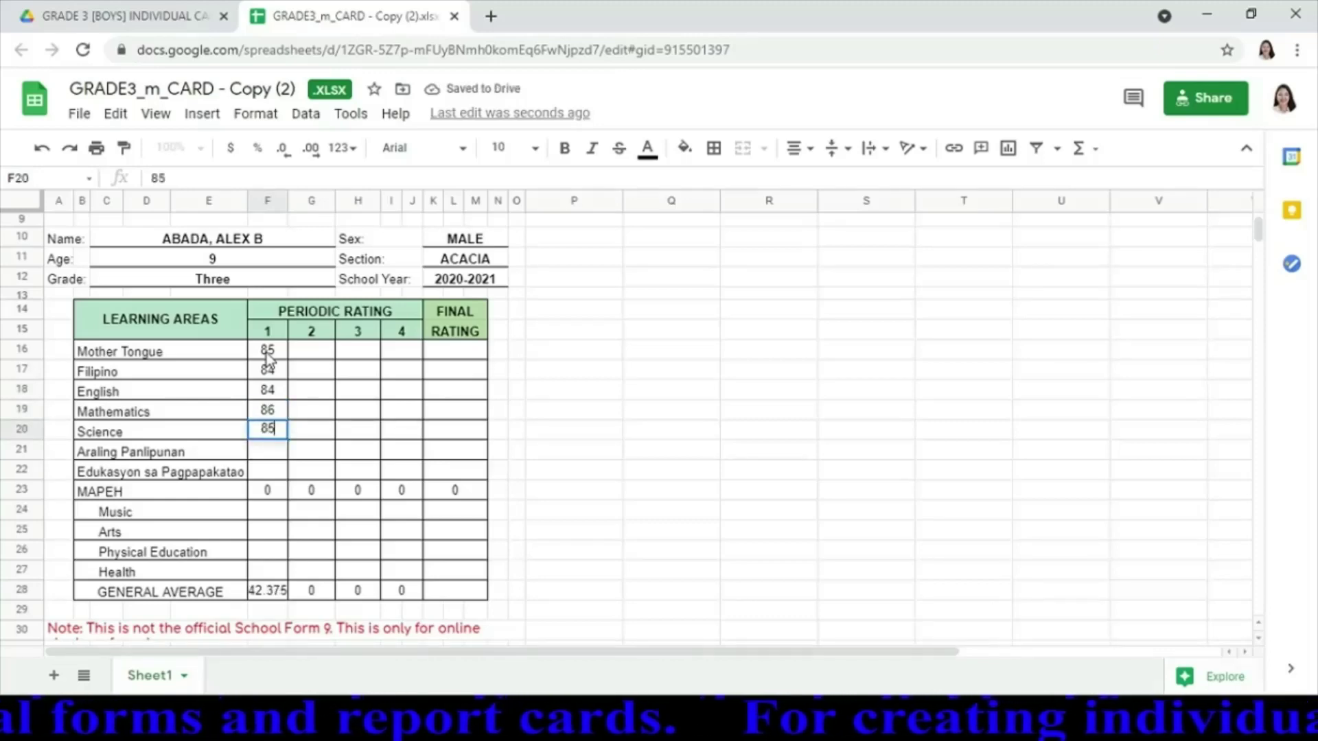
pyautogui.press('Return')
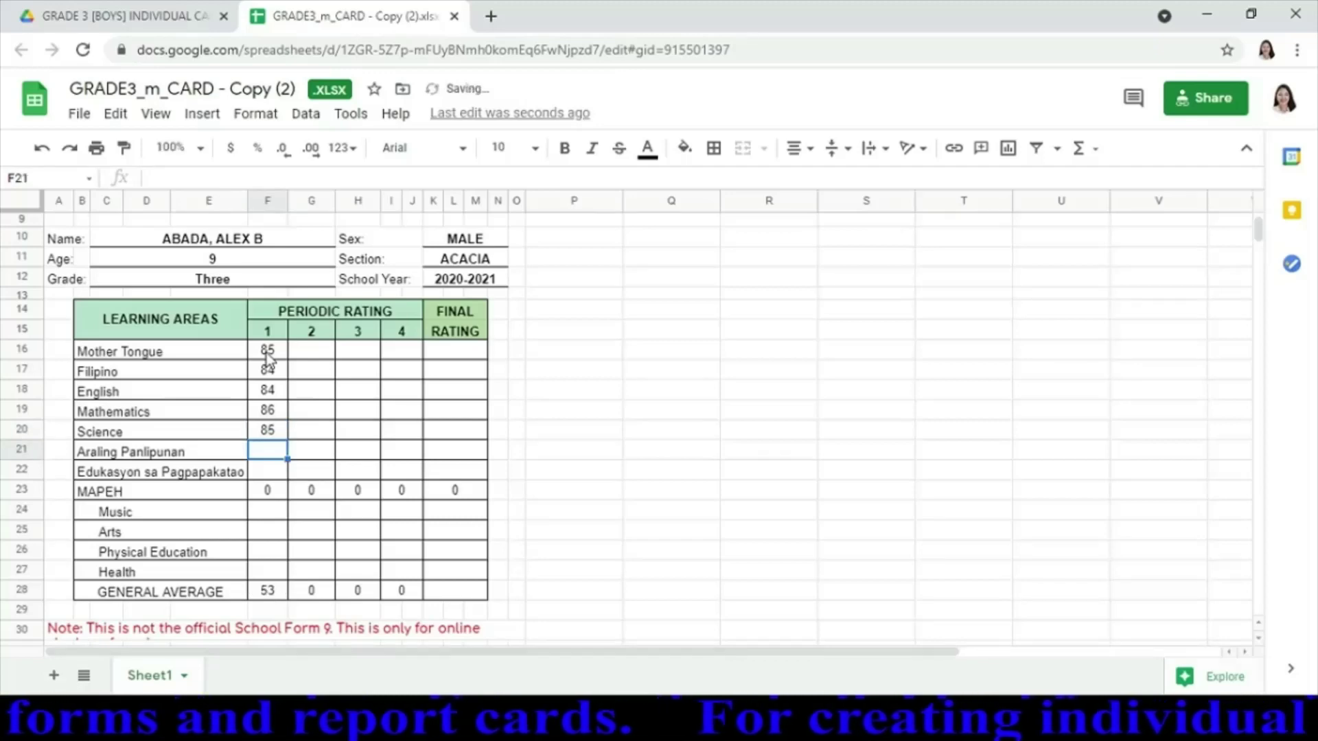
pyautogui.write('87')
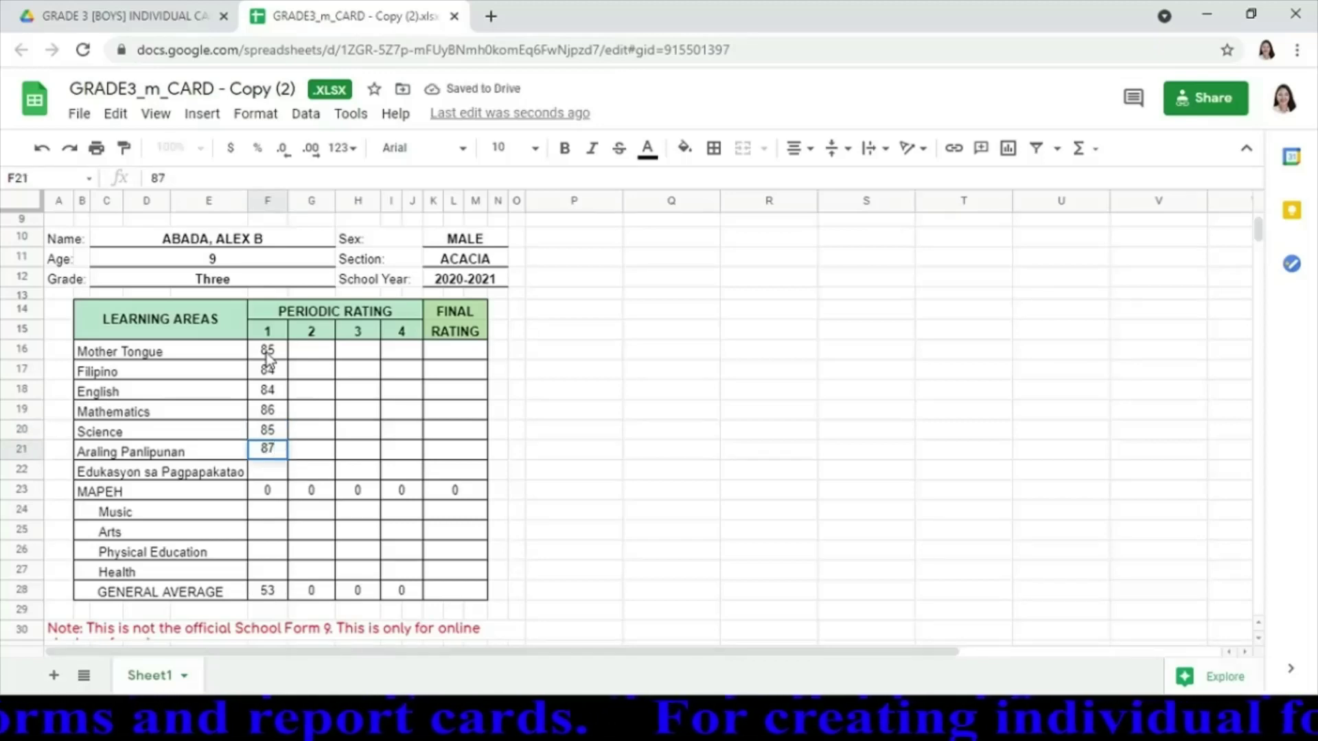
pyautogui.press('Return')
pyautogui.write('88')
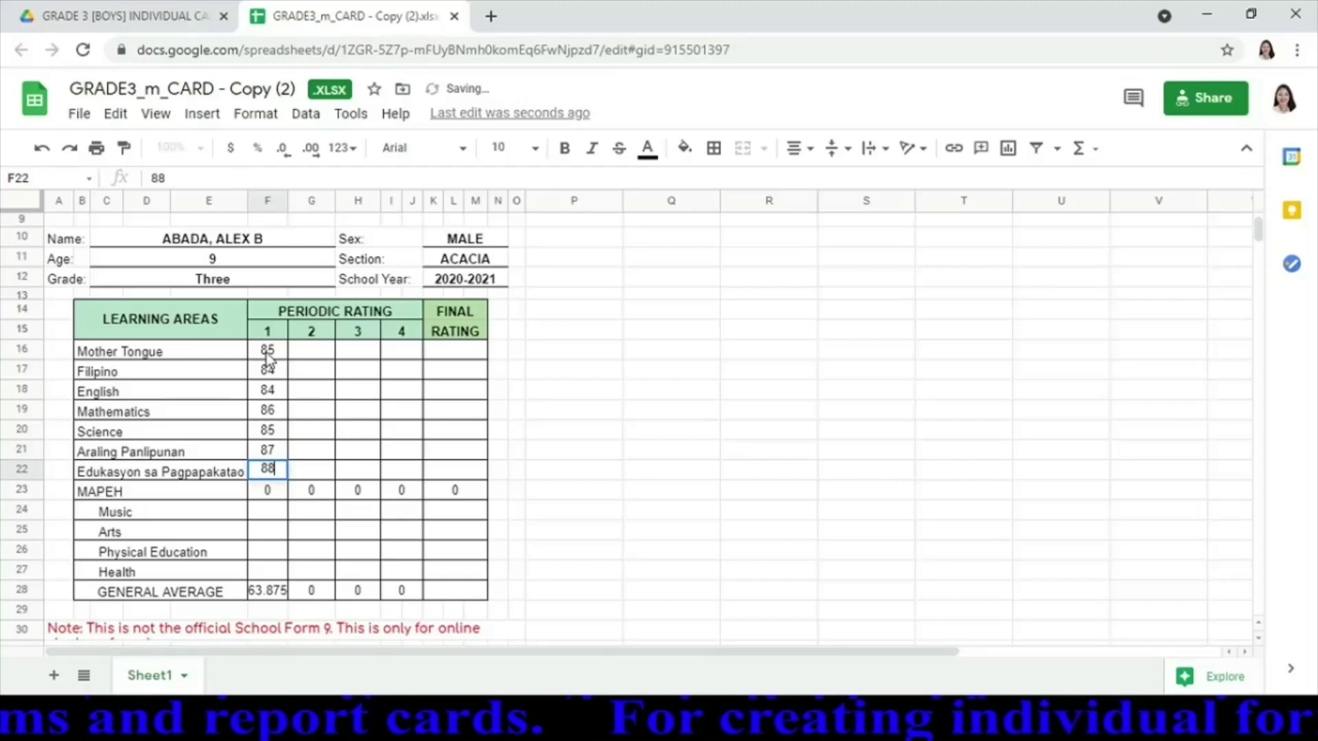
pyautogui.press('Return')
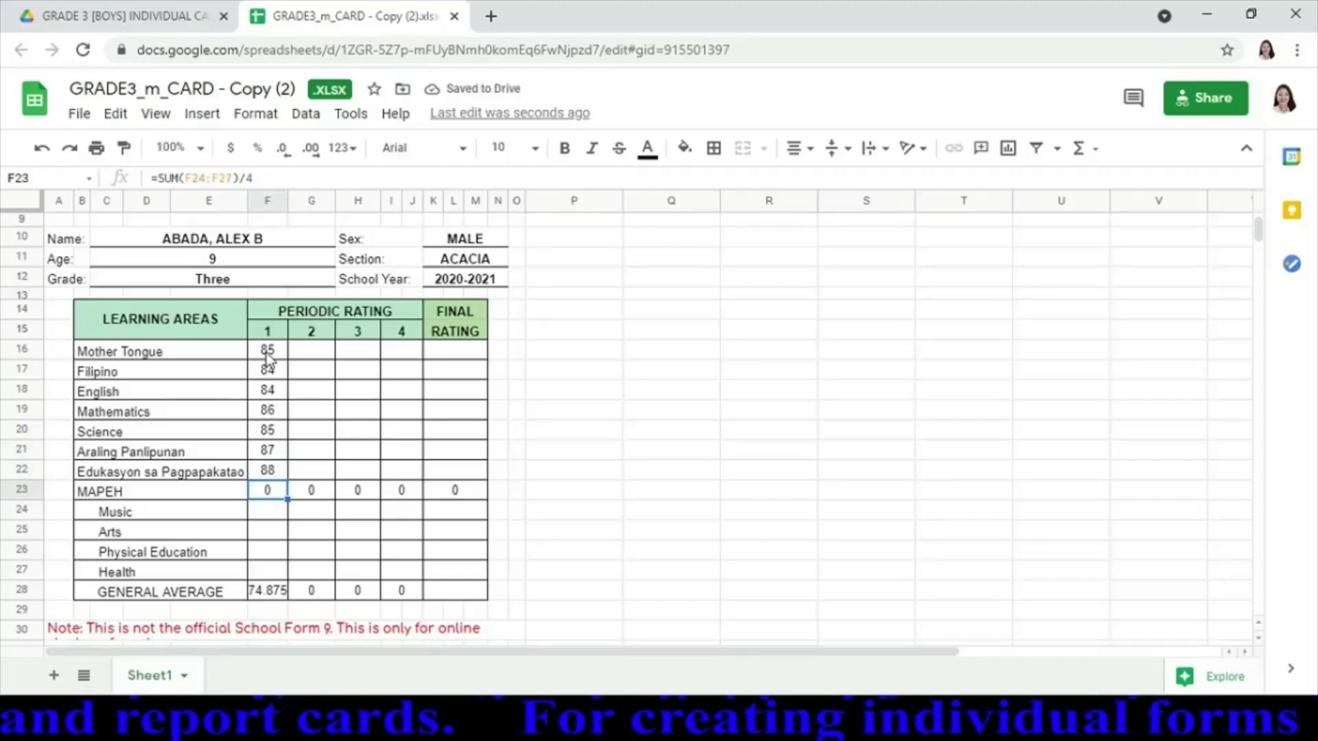
# Enter Music 85, Arts 84, Physical Education 86 and Health 87, giving MAPEH 85.5
pyautogui.press('Down')
pyautogui.press('Down')
pyautogui.press('Down')
pyautogui.press('Down')
pyautogui.press('Down')
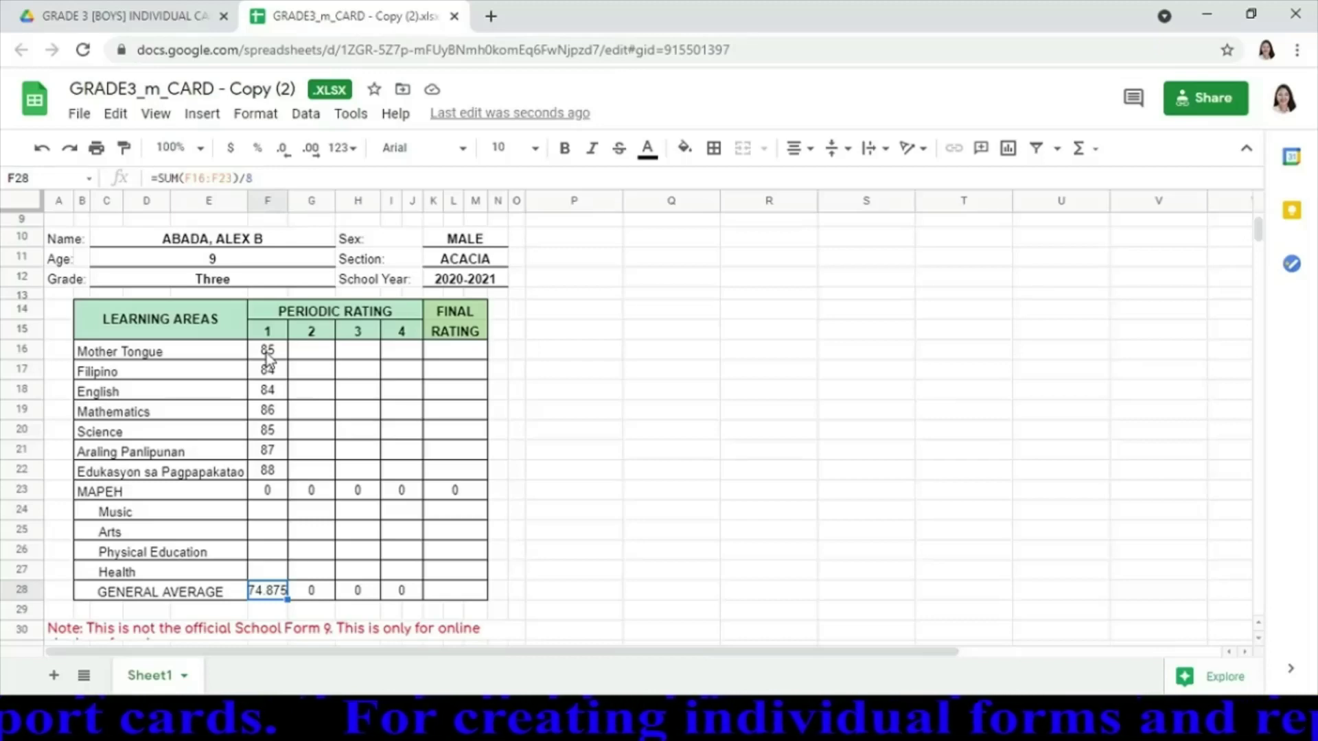
pyautogui.press('Up')
pyautogui.press('Up')
pyautogui.press('Up')
pyautogui.press('Up')
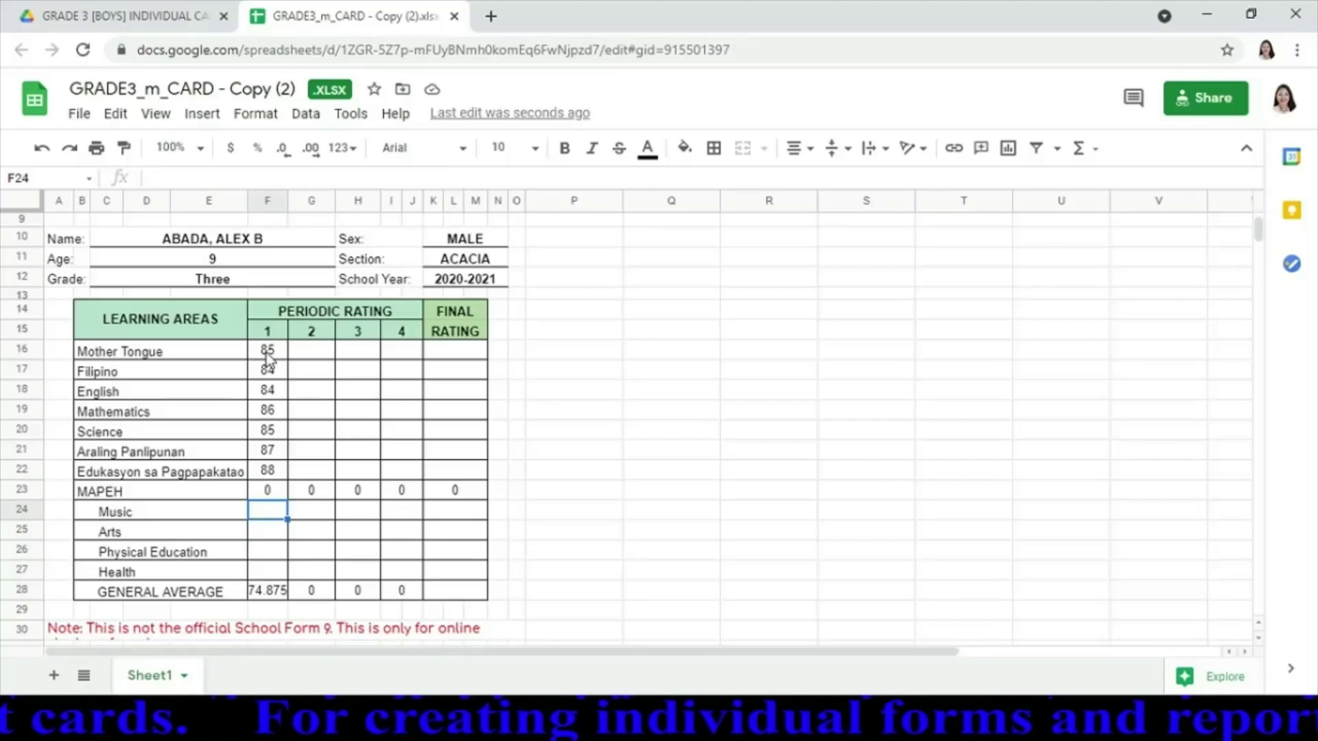
pyautogui.write('85')
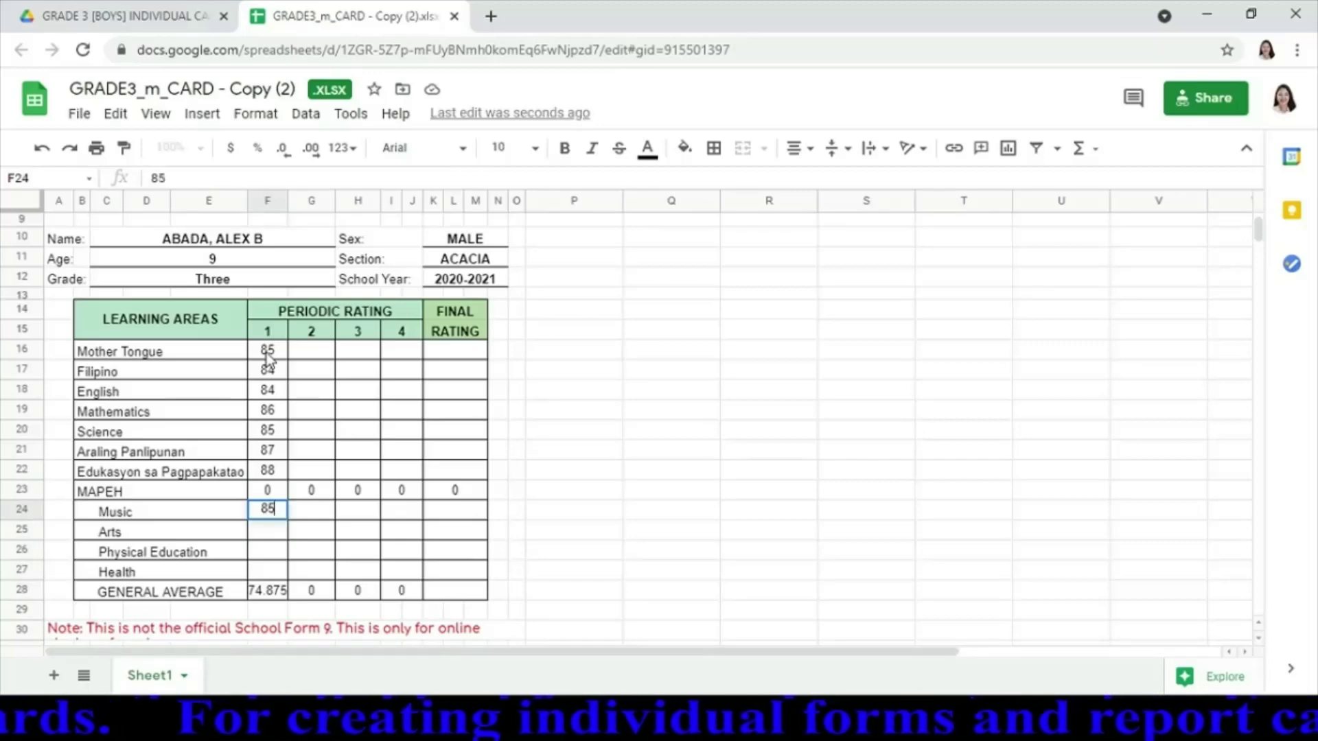
pyautogui.press('Return')
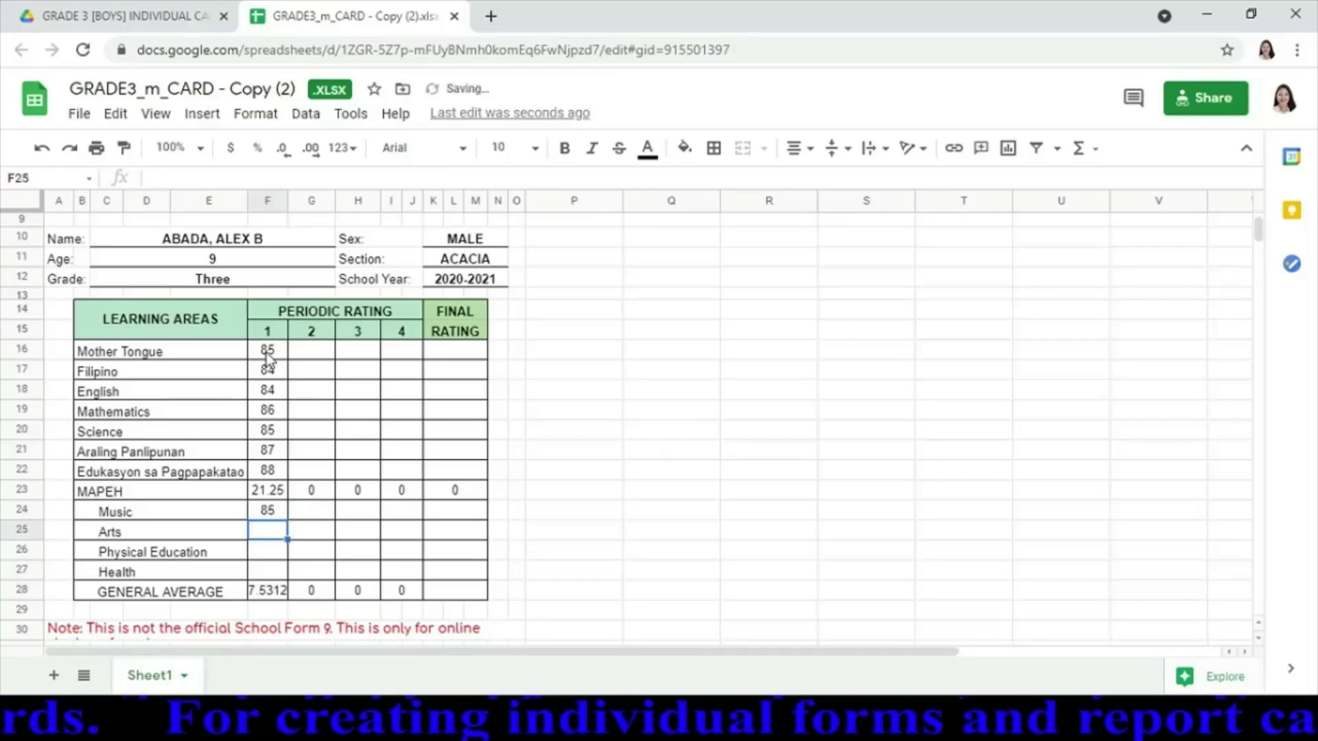
pyautogui.write('84')
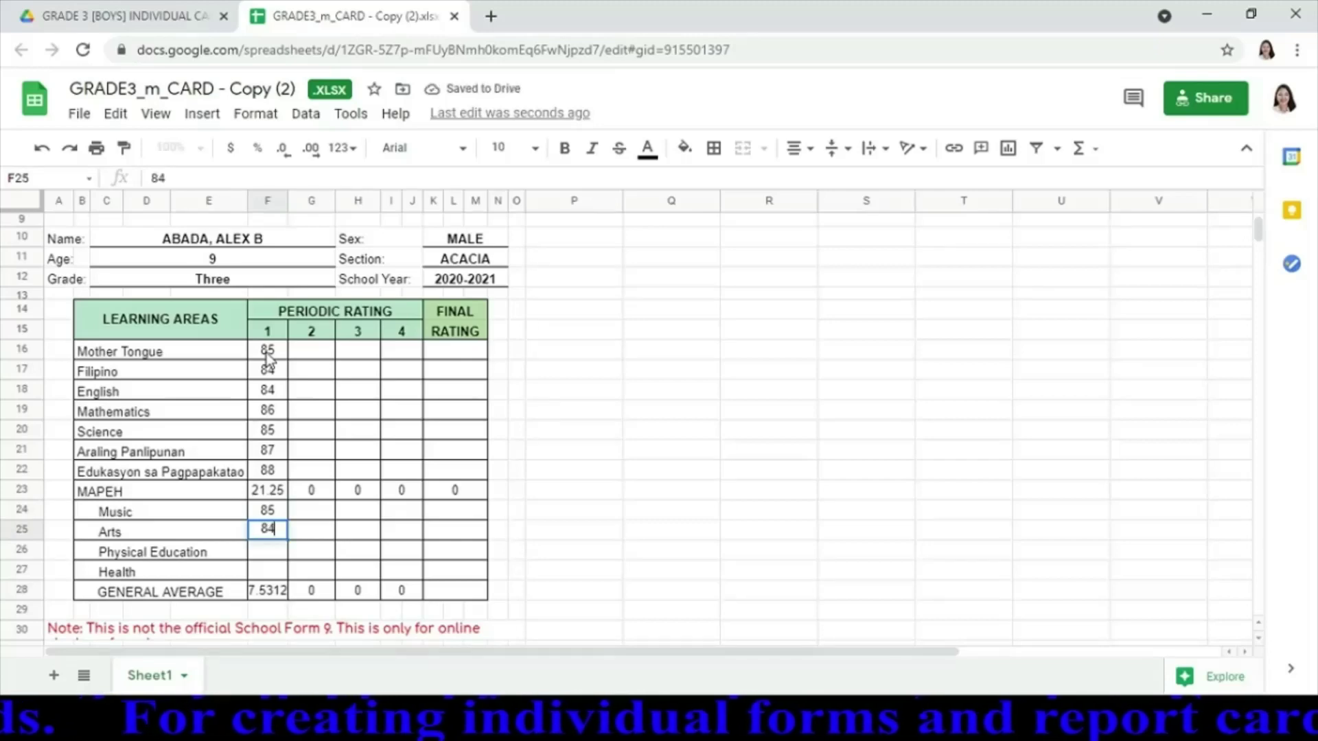
pyautogui.press('Return')
pyautogui.write('86')
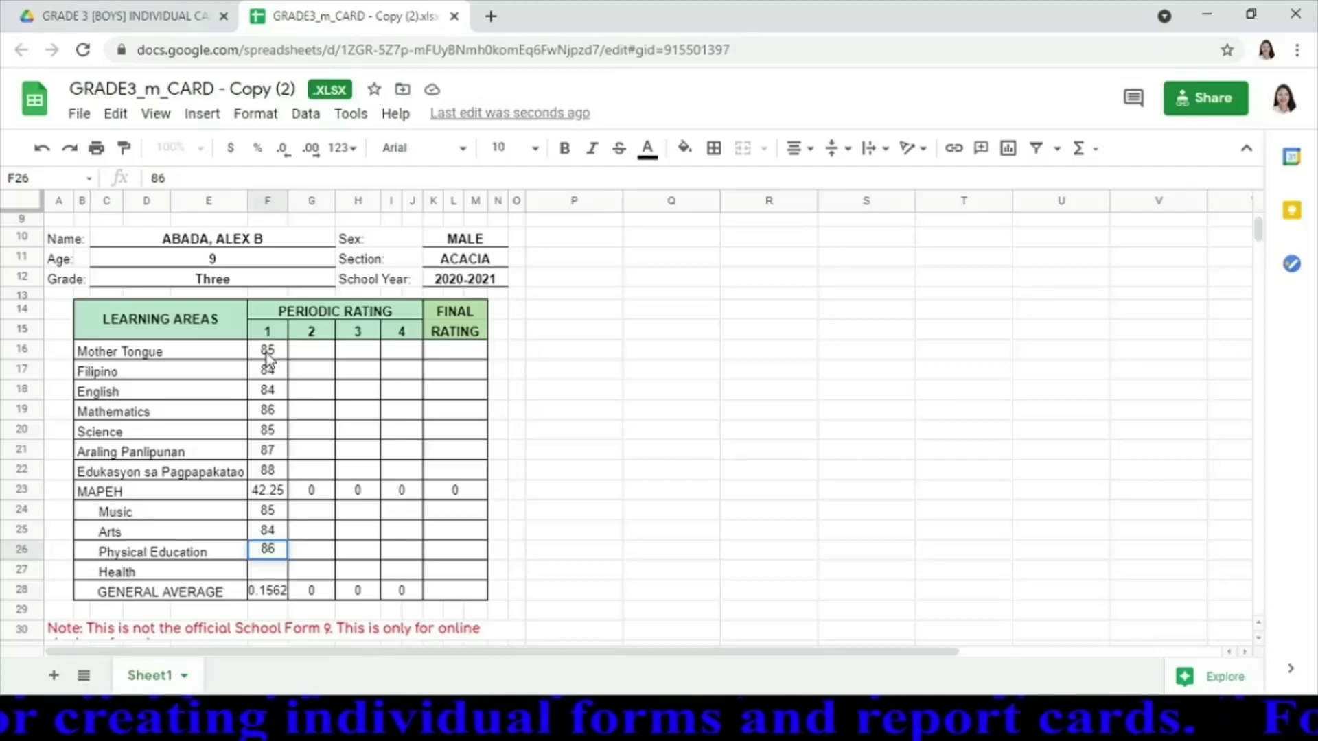
pyautogui.press('Return')
pyautogui.write('87')
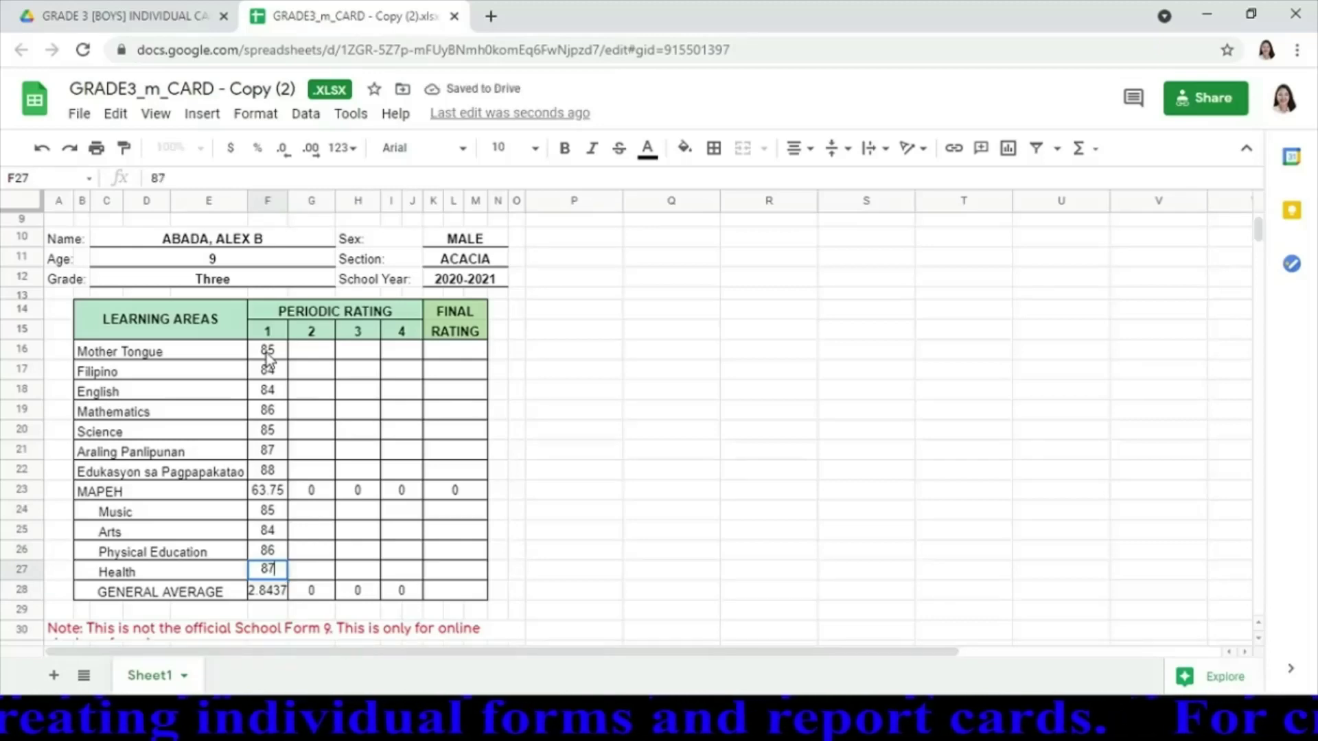
pyautogui.press('Return')
pyautogui.press('Up')
pyautogui.press('Up')
pyautogui.press('Up')
pyautogui.press('Up')
pyautogui.press('Up')
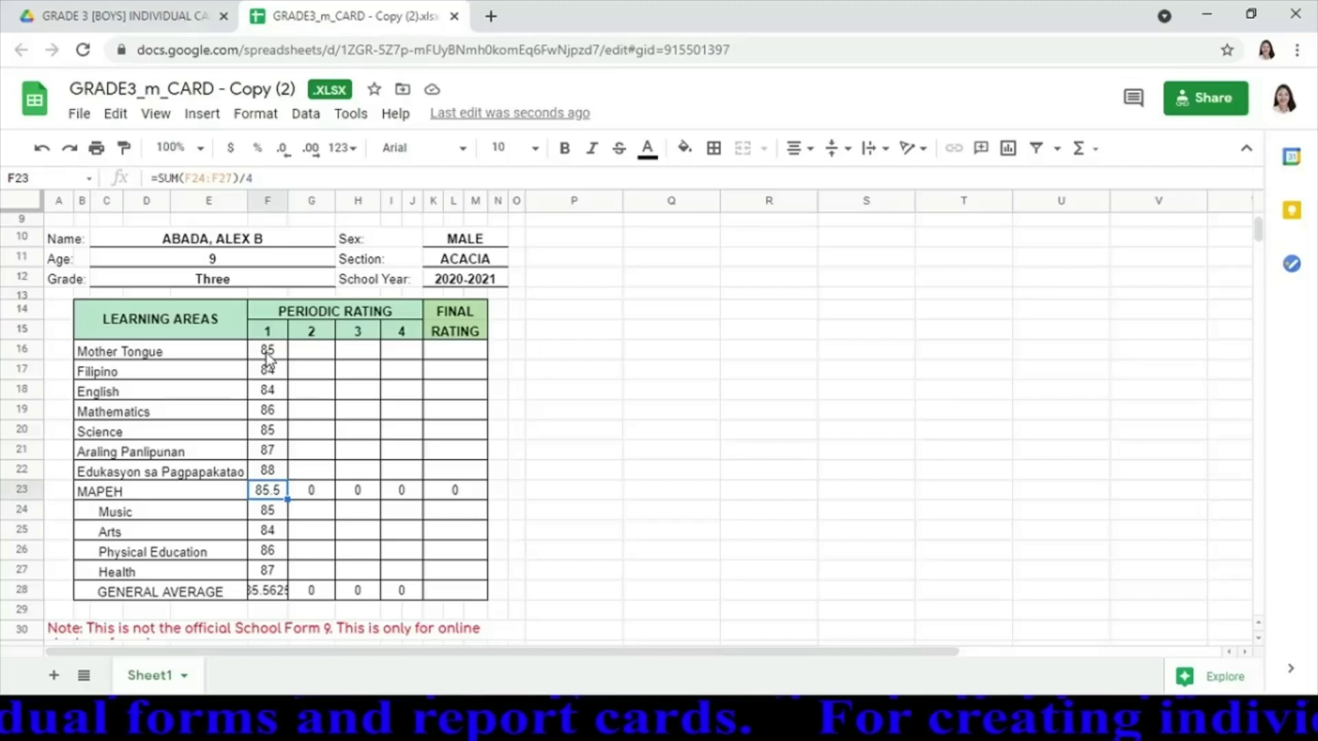
# Cut F23 by one decimal place and F28 by four so both show 86
pyautogui.click(283, 153)
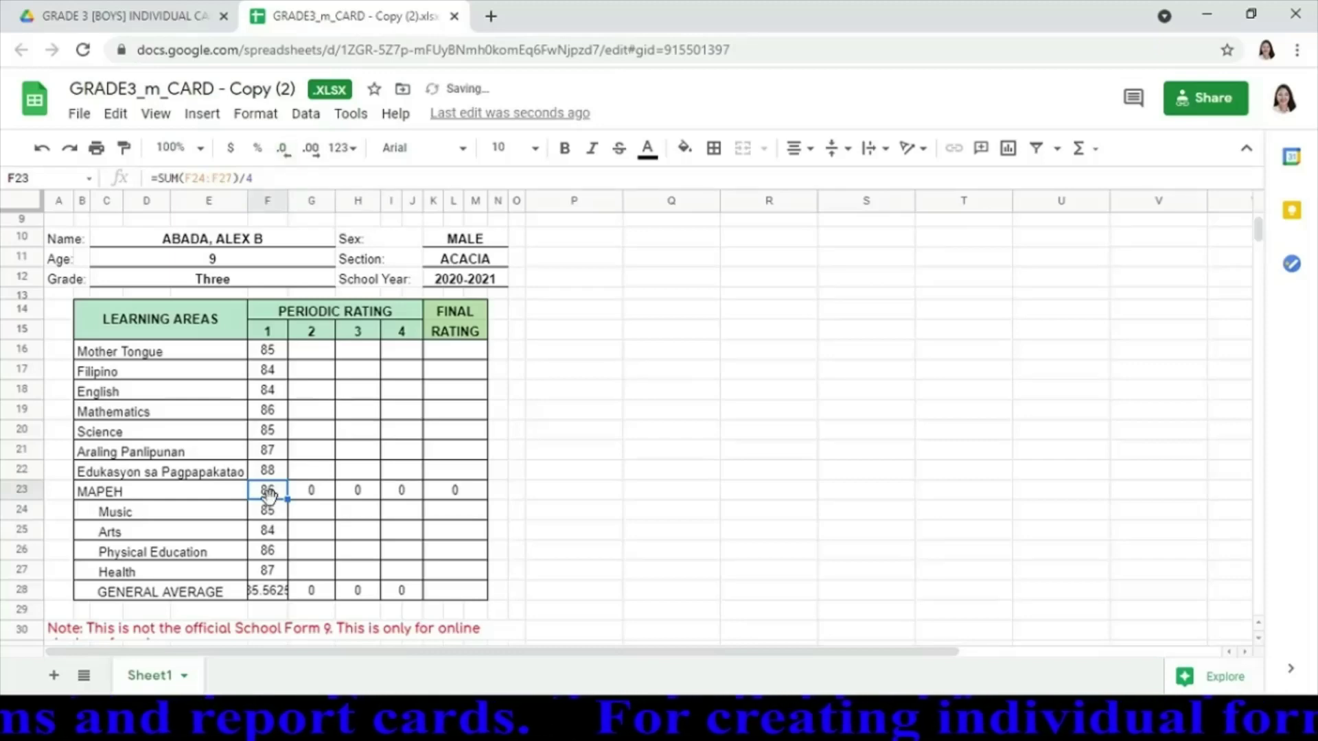
pyautogui.click(269, 595)
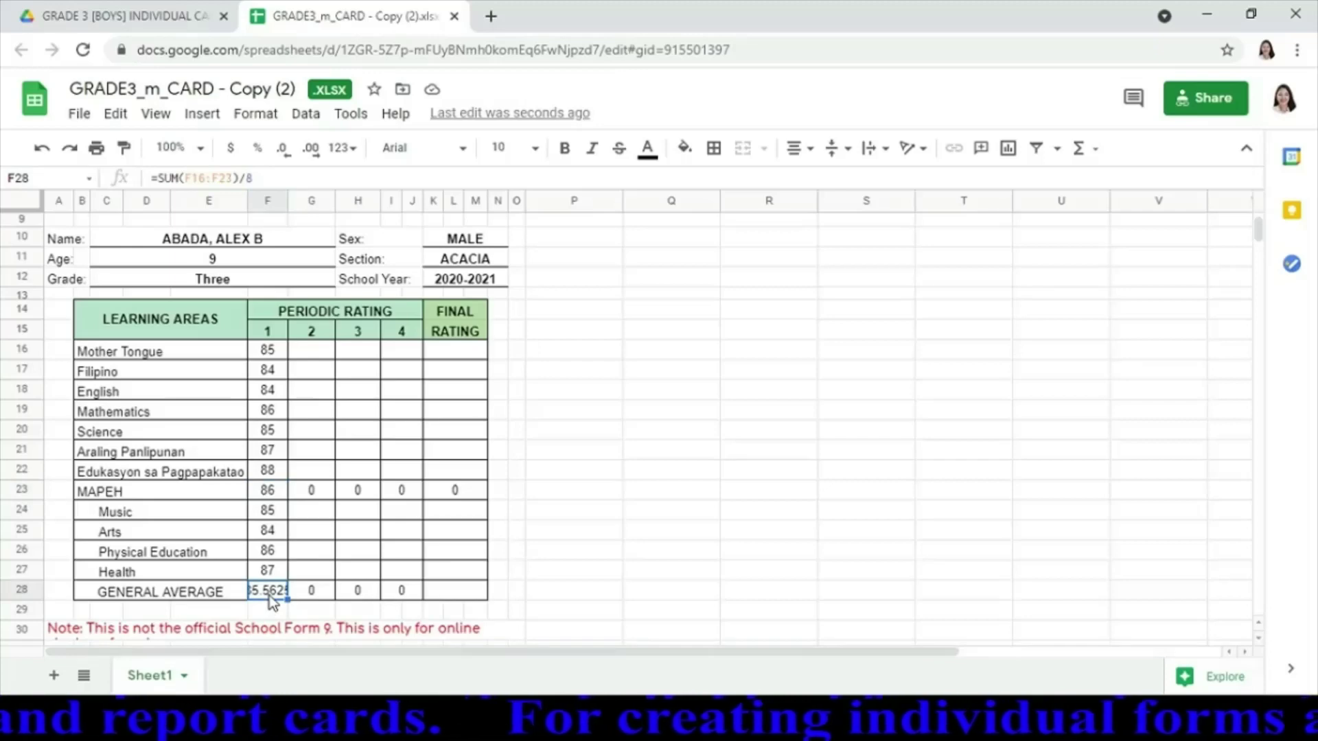
pyautogui.click(283, 149)
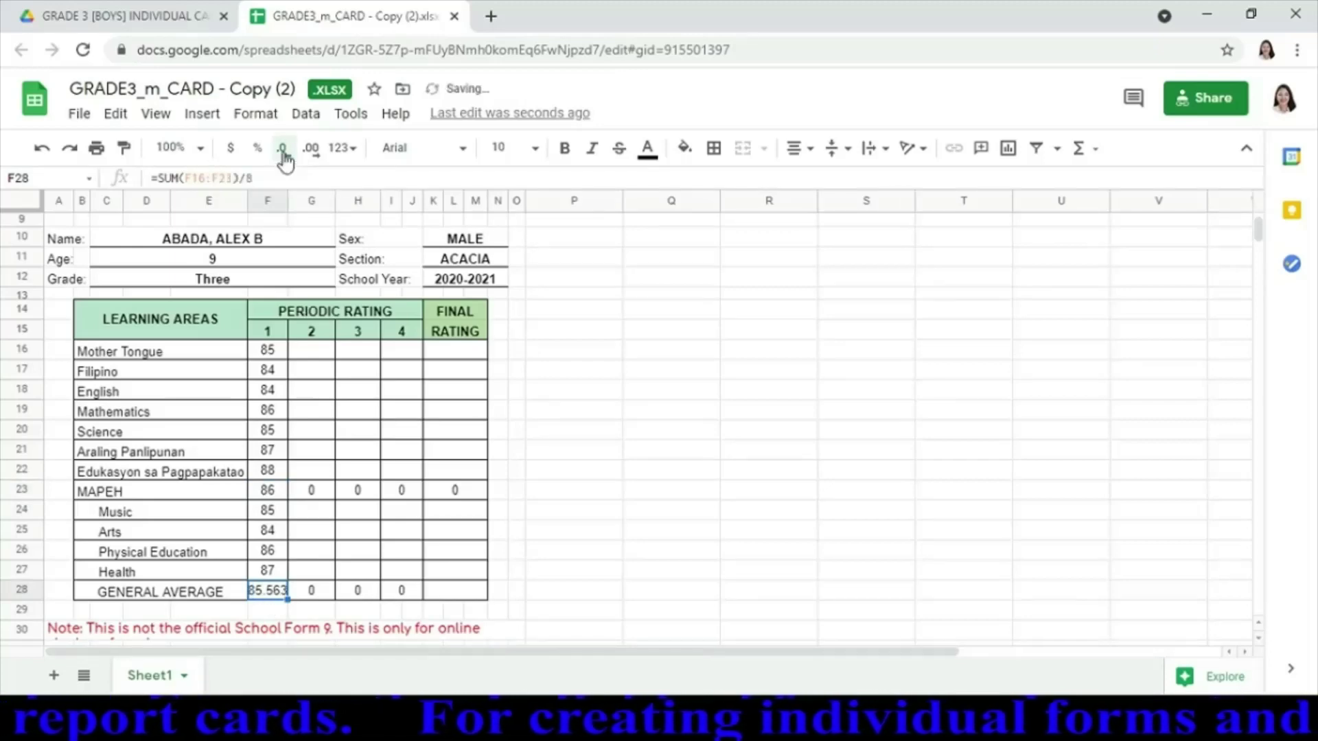
pyautogui.click(283, 149)
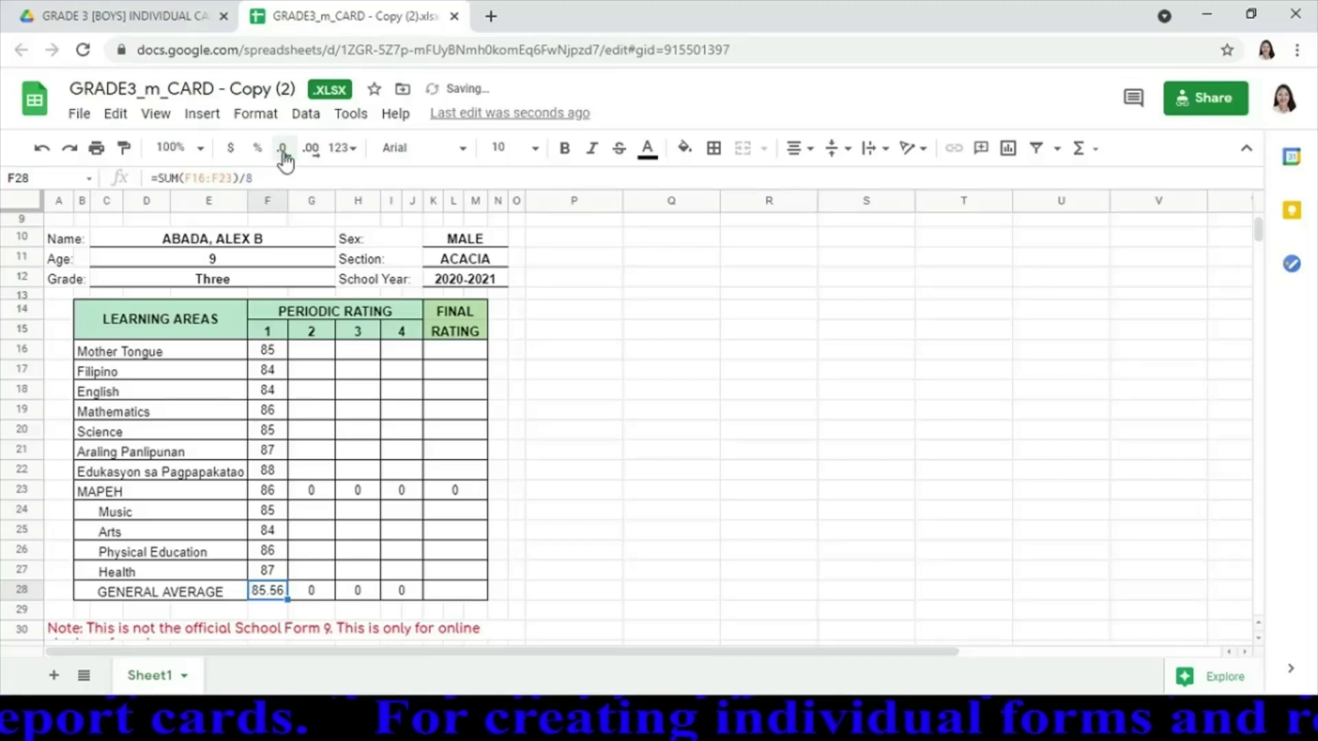
pyautogui.click(282, 149)
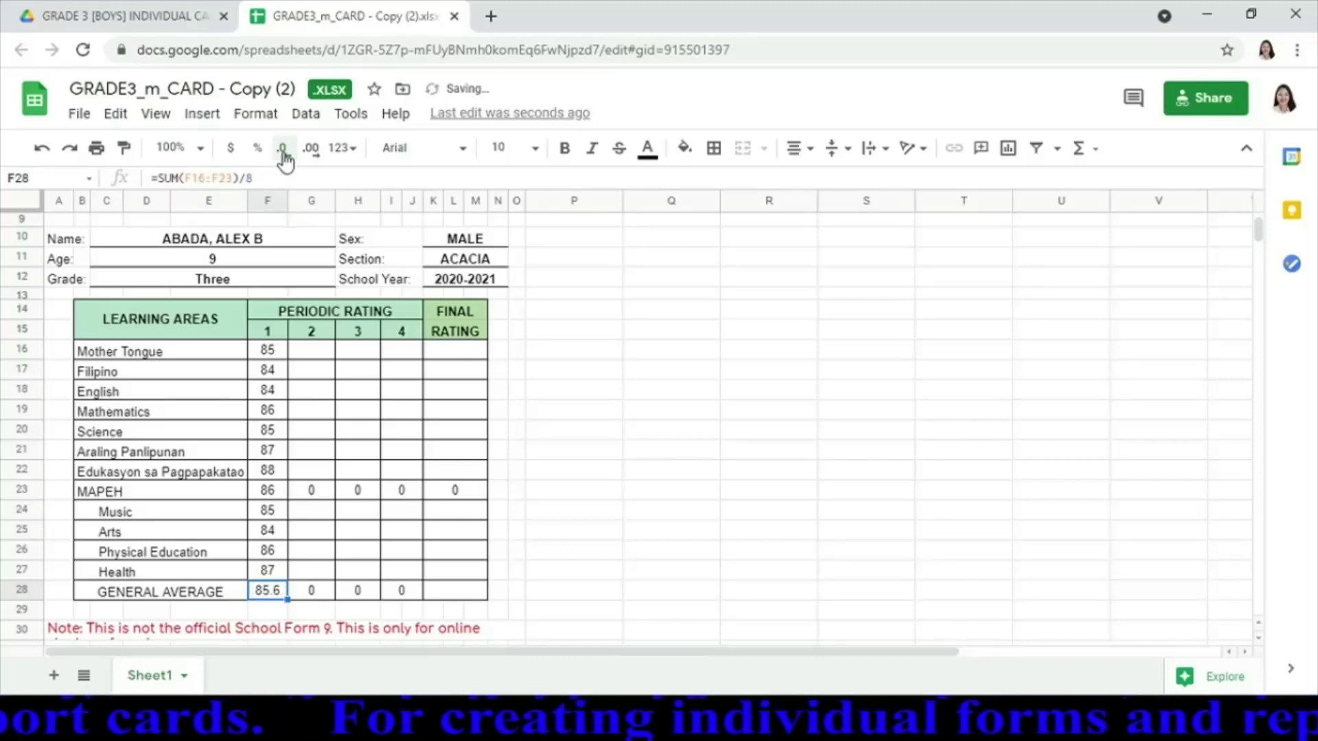
pyautogui.click(282, 149)
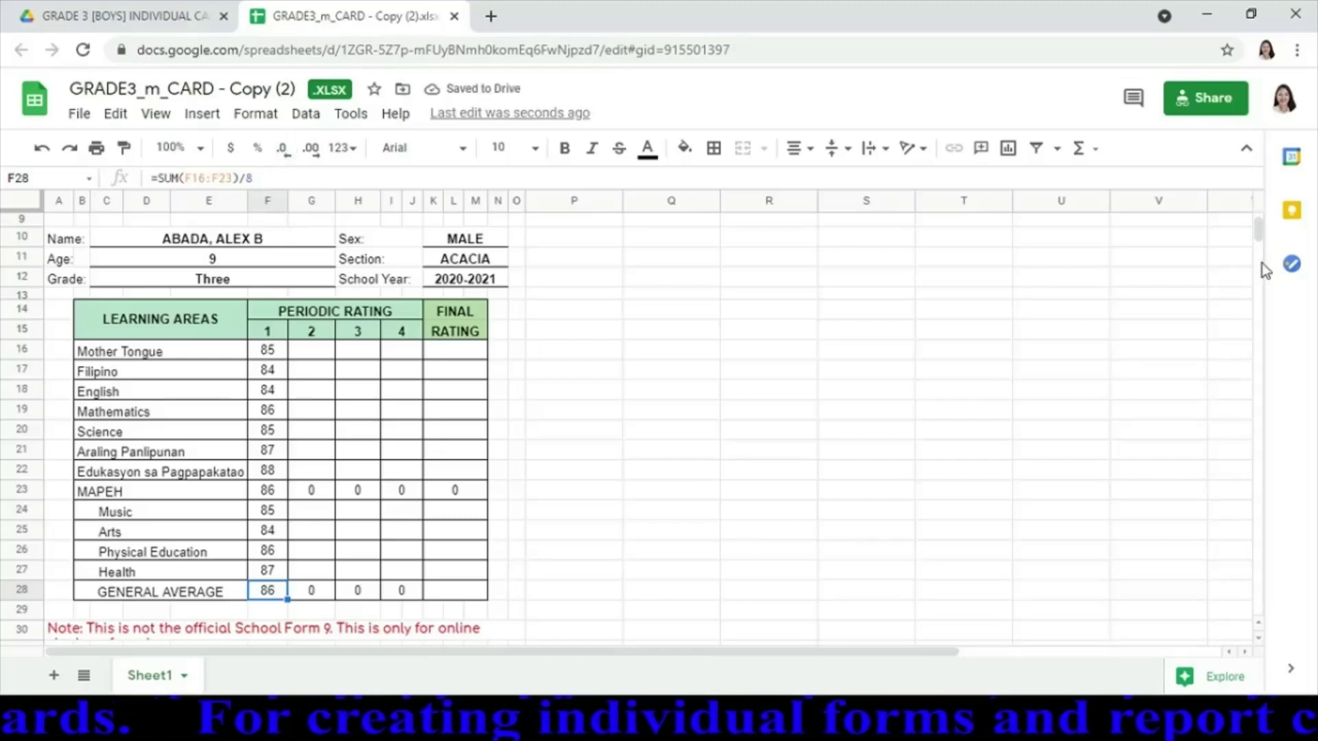
pyautogui.moveTo(1255, 225)
pyautogui.mouseDown()
pyautogui.moveTo(1259, 241)
pyautogui.moveTo(1259, 230)
pyautogui.mouseUp()
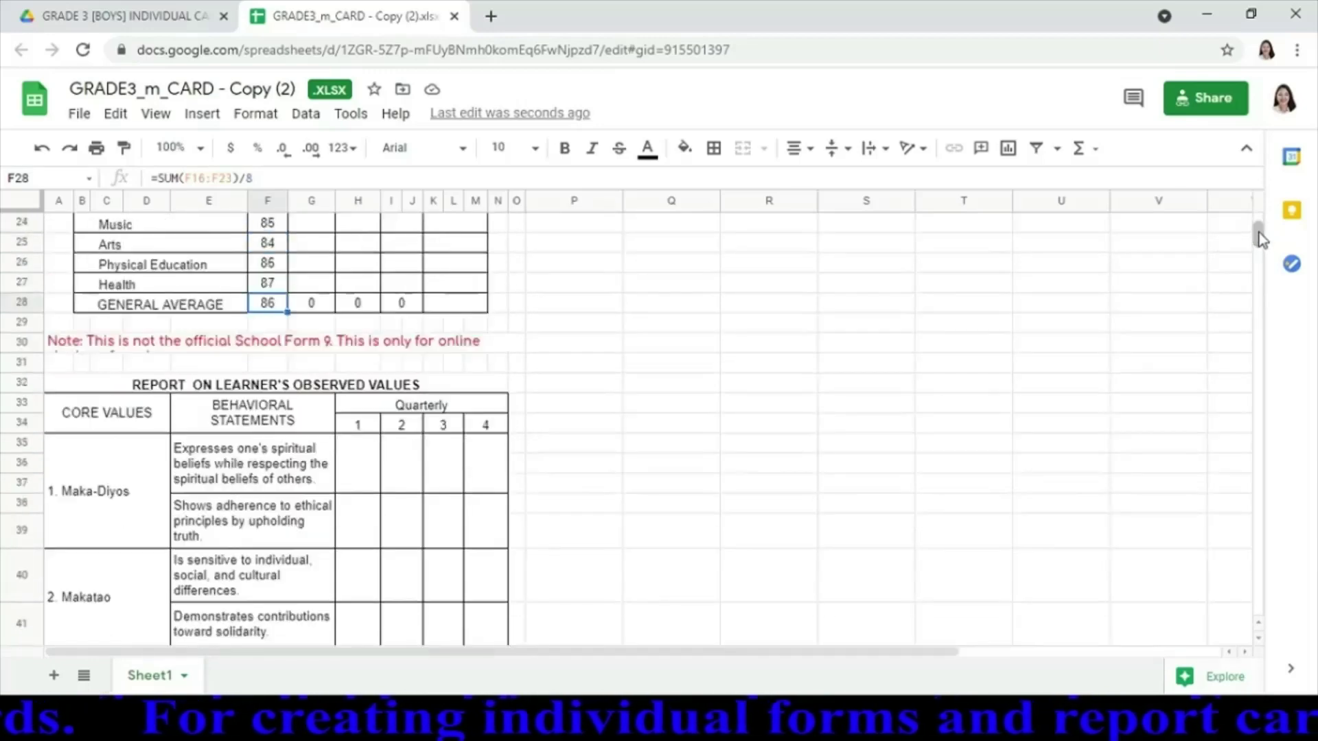
# Drag row 30 taller so the red disclaimer wraps onto two readable lines
pyautogui.click(361, 471)
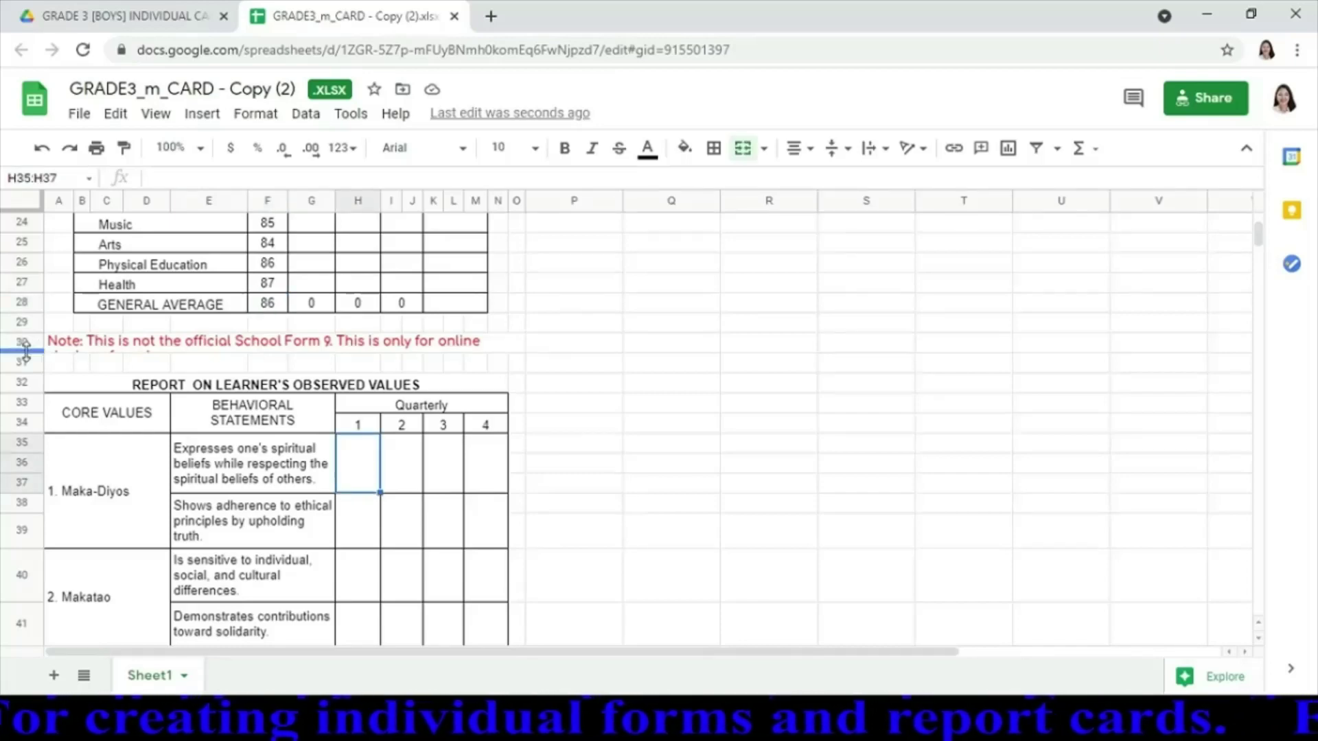
pyautogui.moveTo(31, 350); pyautogui.dragTo(31, 368)
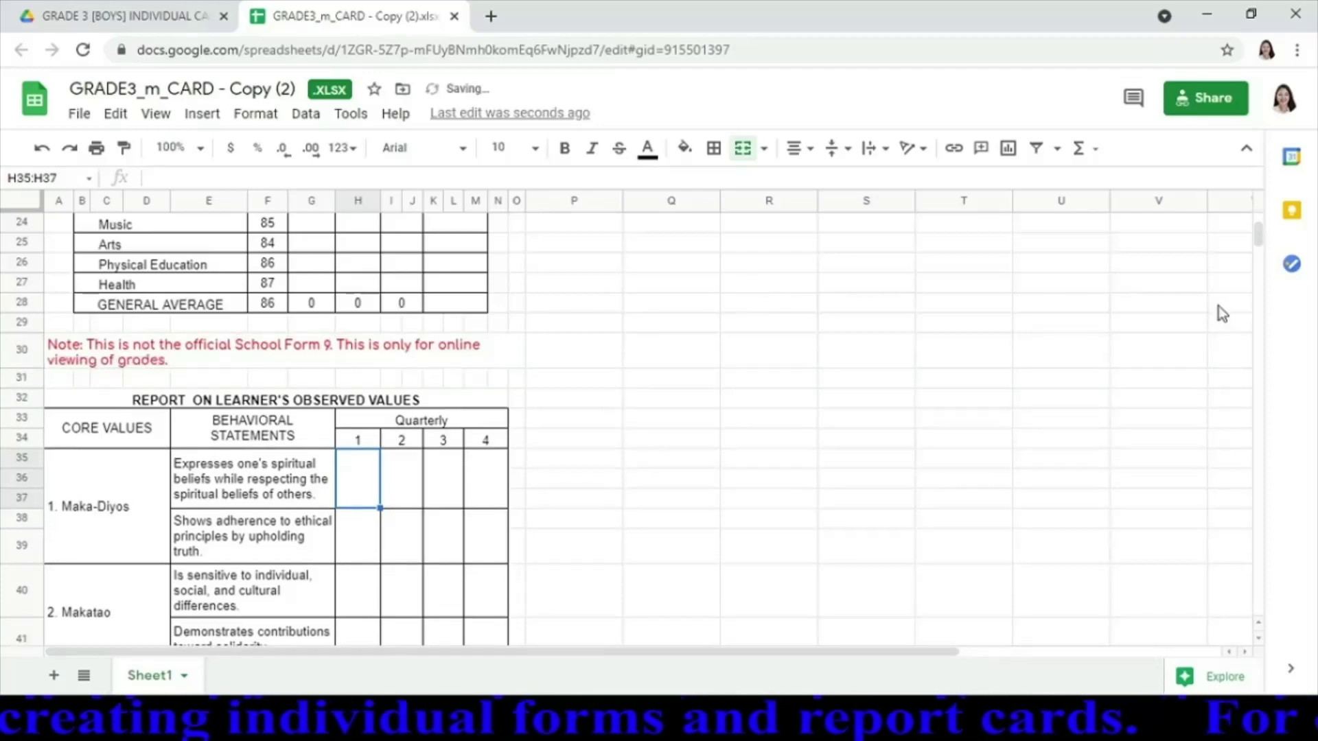
pyautogui.scroll(3, 1263, 238)
pyautogui.scroll(1, 1263, 239)
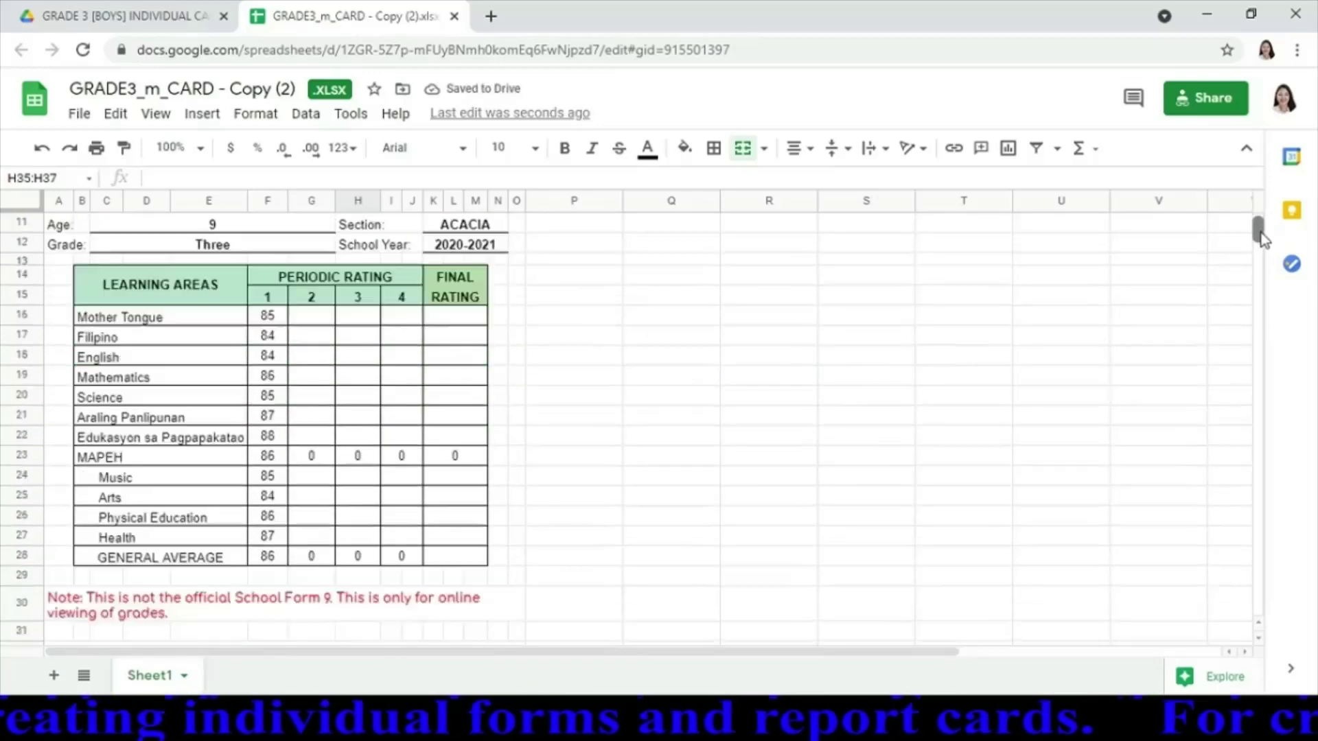
pyautogui.scroll(-4, 1264, 239)
pyautogui.scroll(2, 1264, 240)
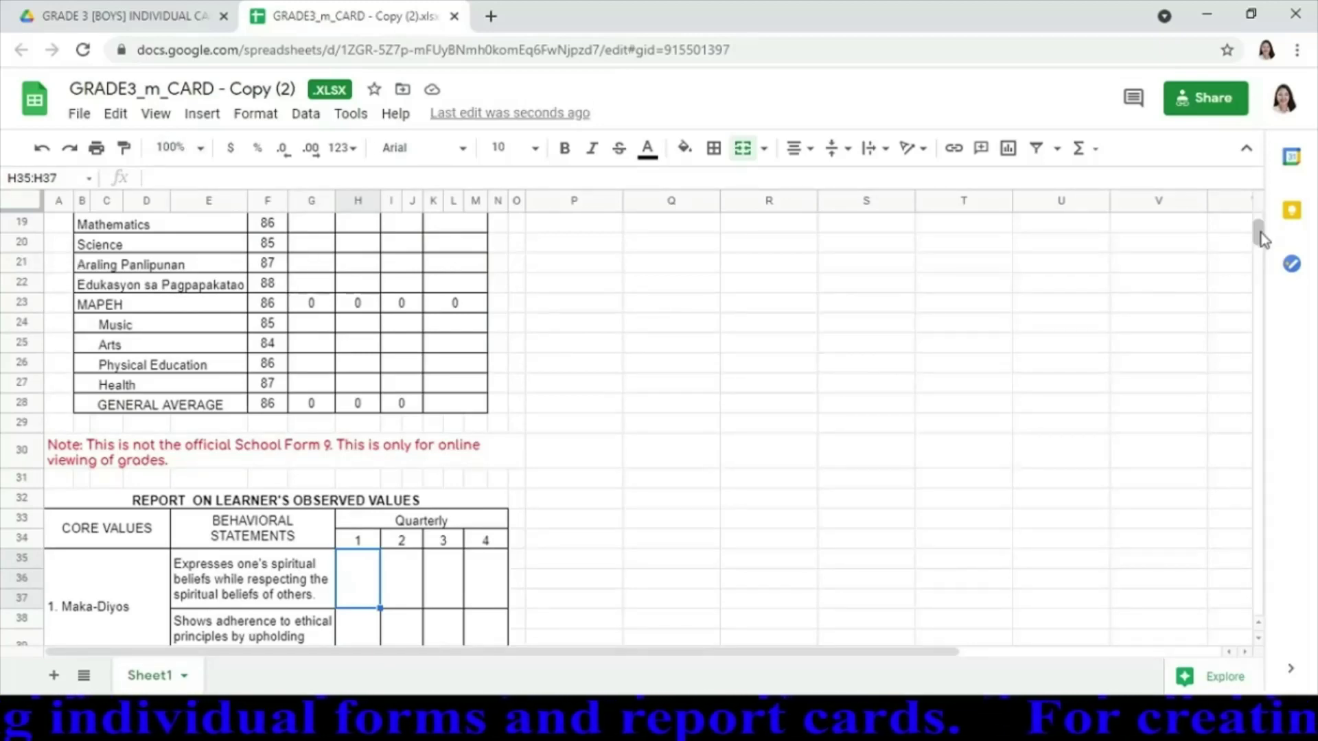
pyautogui.moveTo(1261, 233); pyautogui.dragTo(1263, 237)
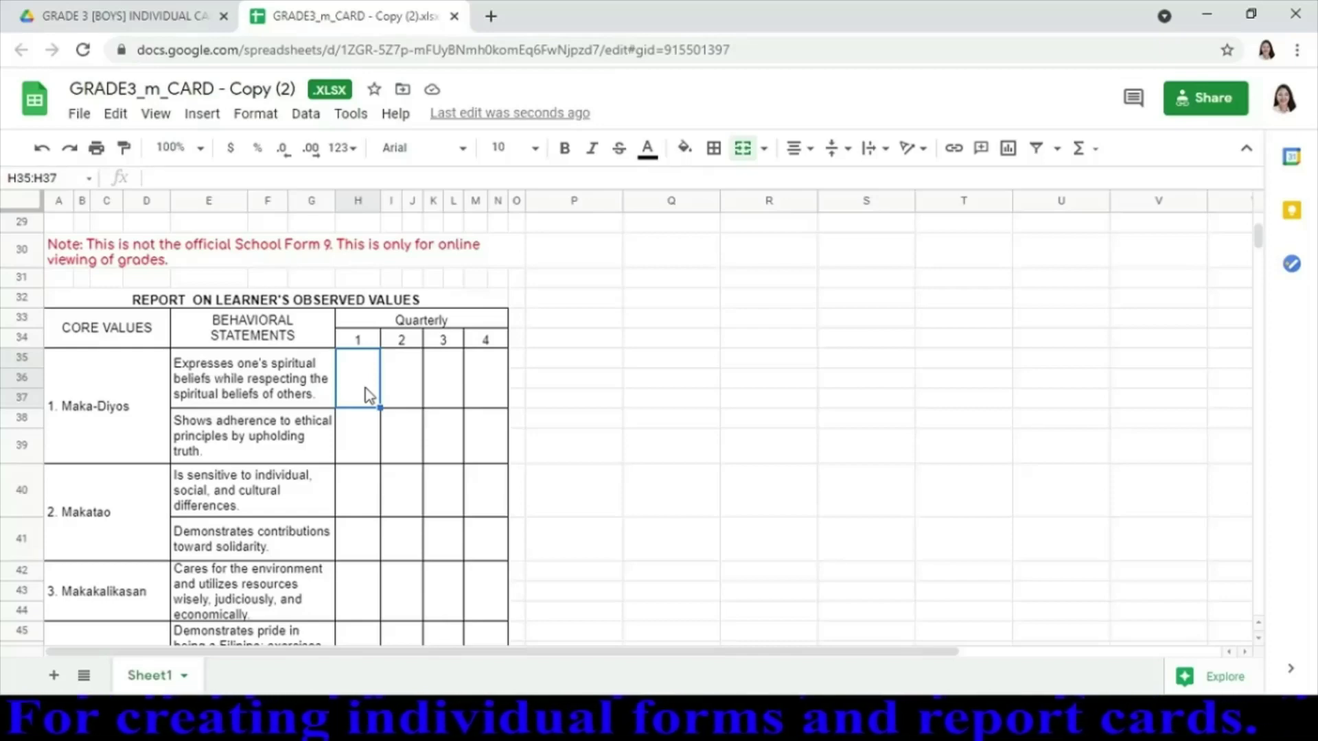
# Enter AO for both first-quarter Maka-Diyos statements
pyautogui.write('AO')
pyautogui.click(369, 396)
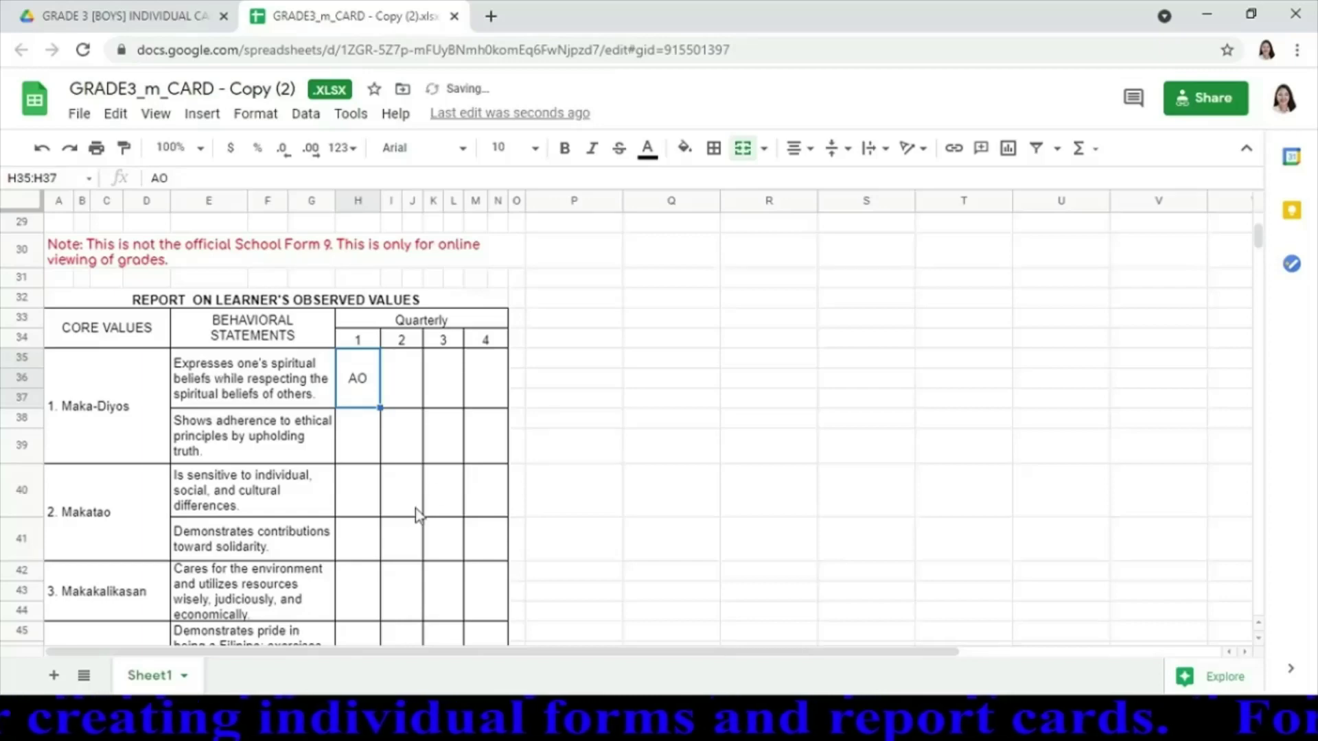
pyautogui.click(361, 422)
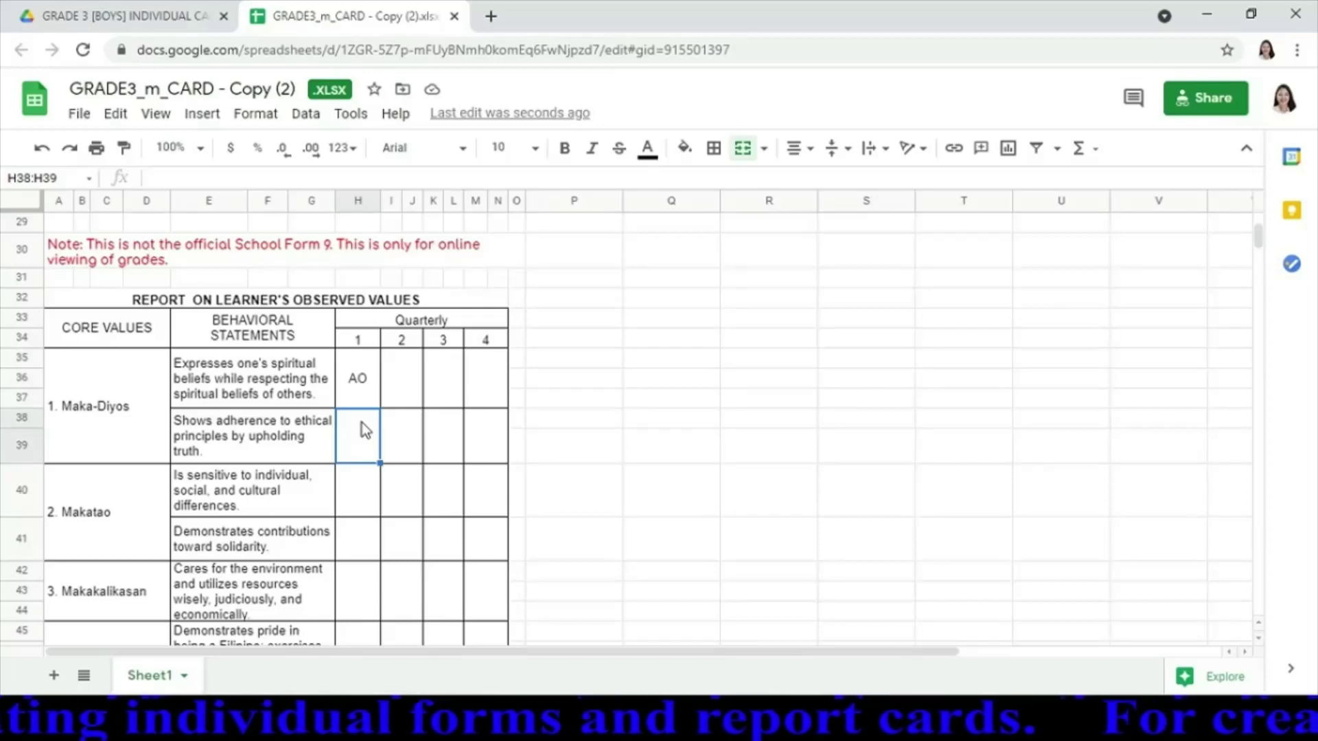
pyautogui.write('AO')
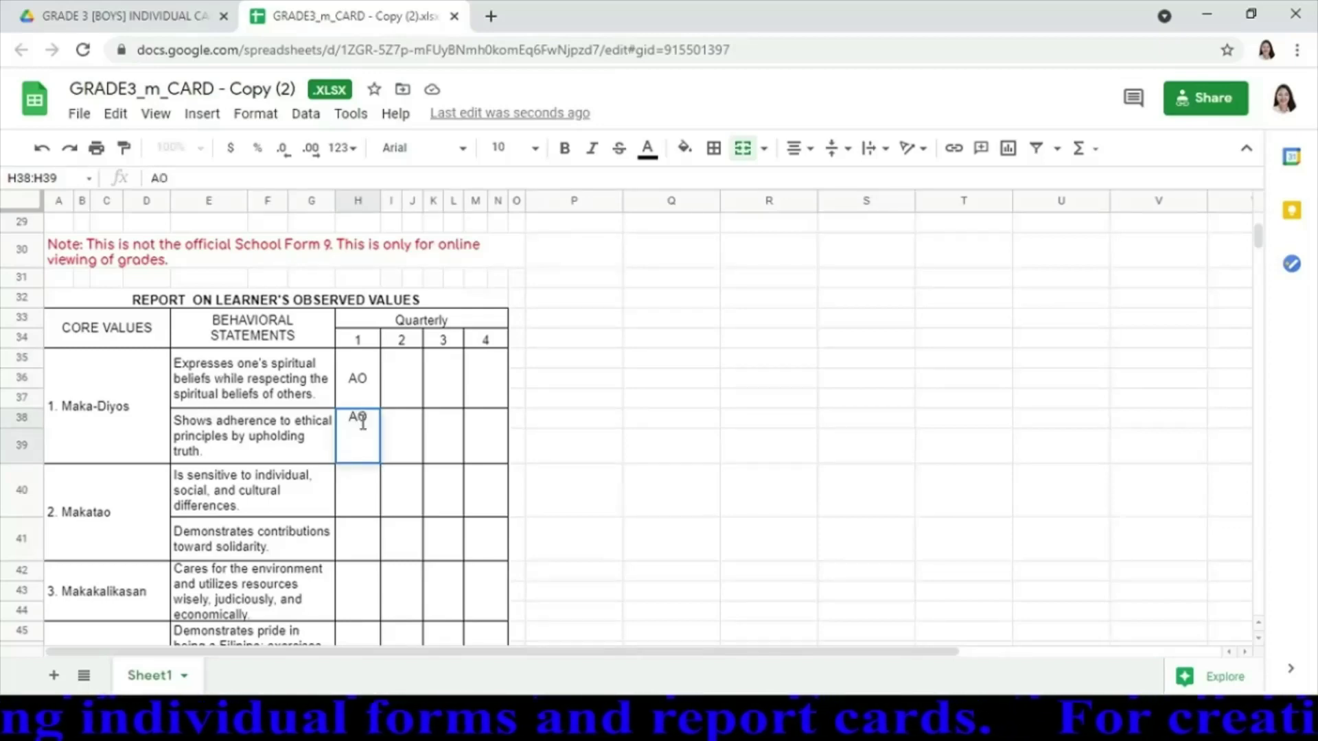
pyautogui.hotkey('ctrl', 'Return')
# Enter AO in Makatao cells H40 and H41 and the Makakalikasan cell H42:H44
pyautogui.click(369, 507)
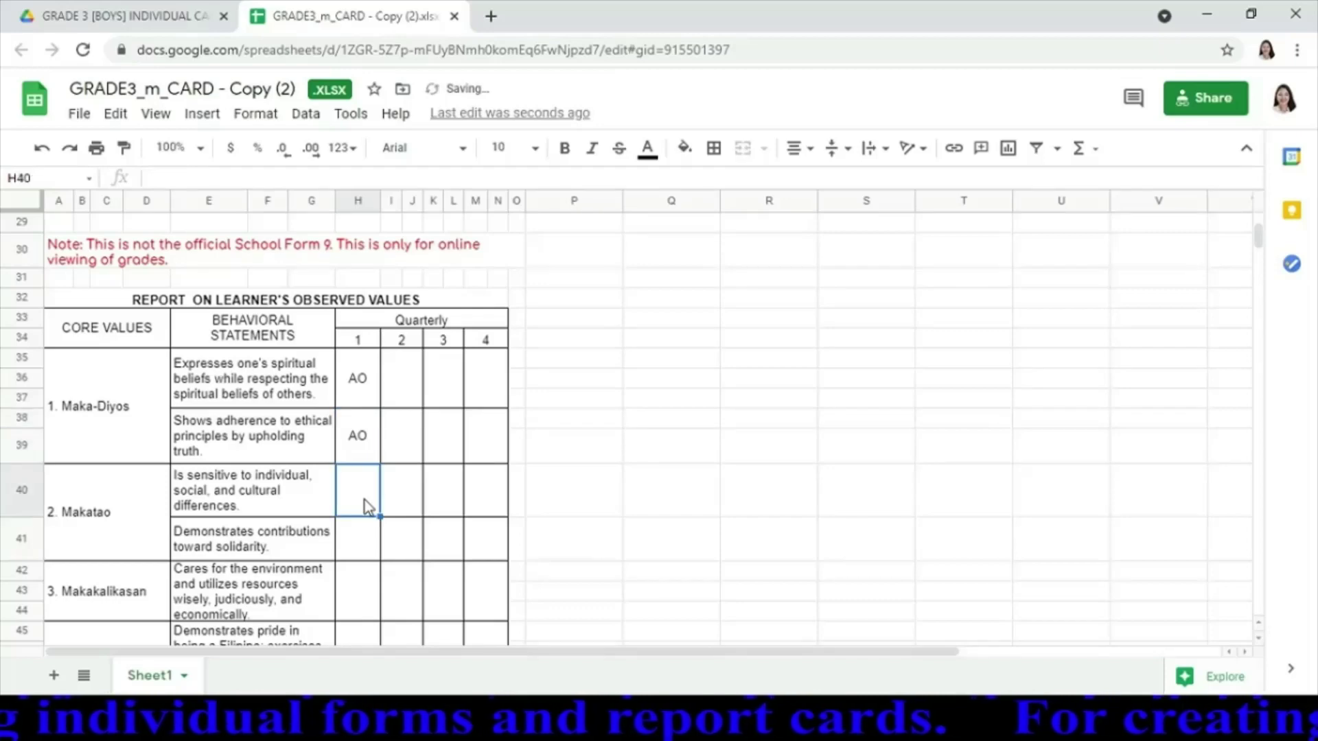
pyautogui.write('AO')
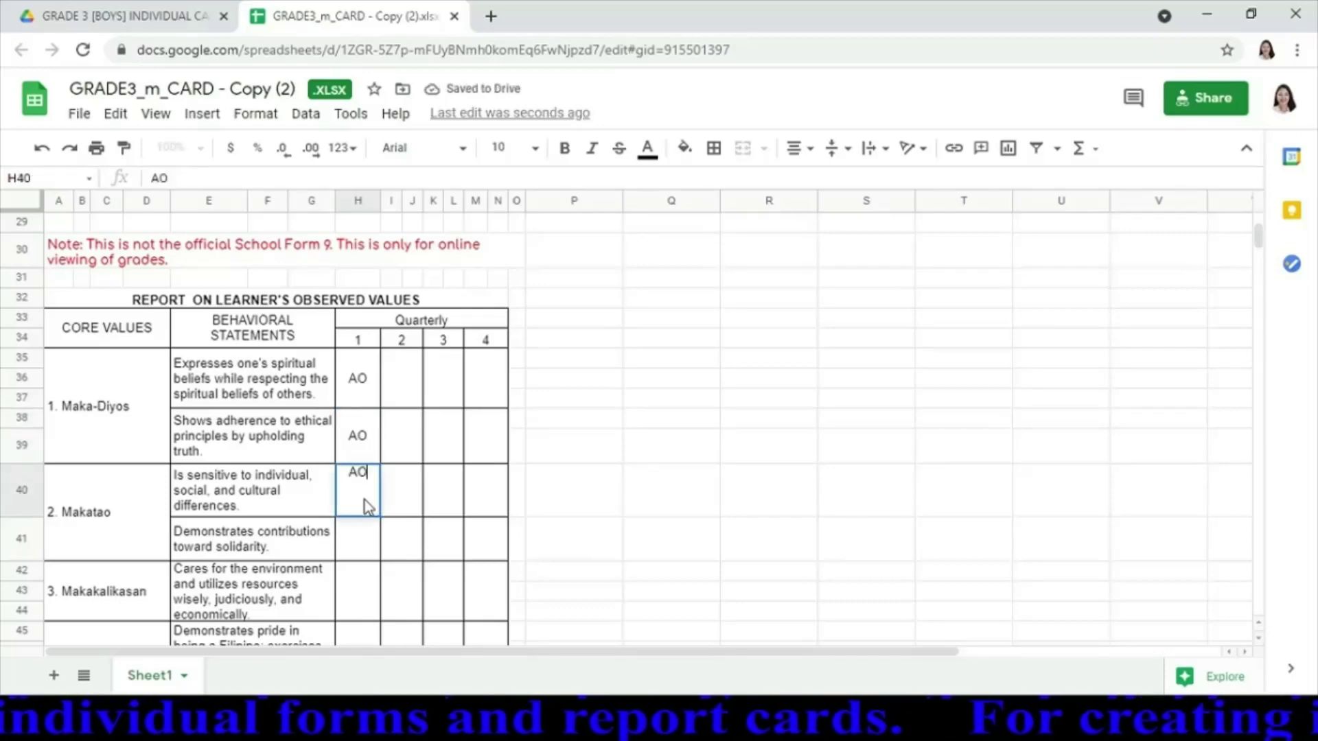
pyautogui.press('Return')
pyautogui.write('AO')
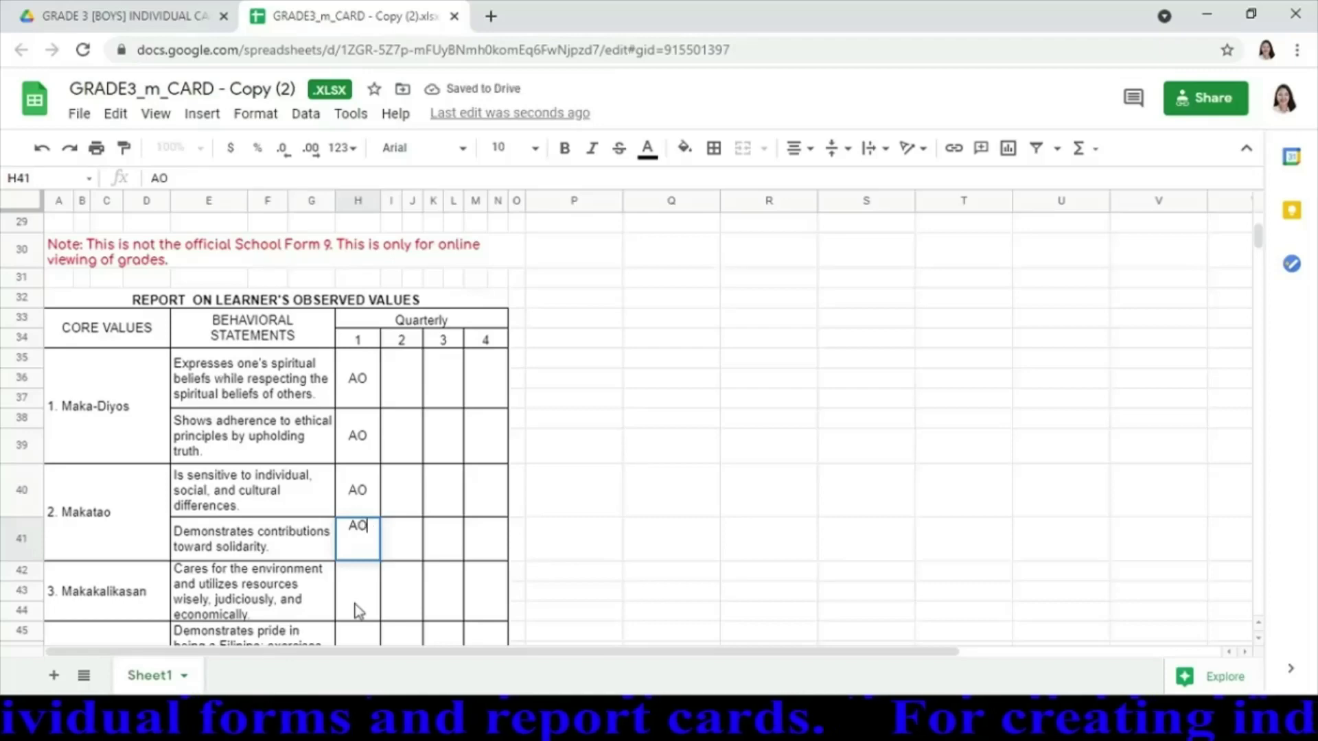
pyautogui.press('Return')
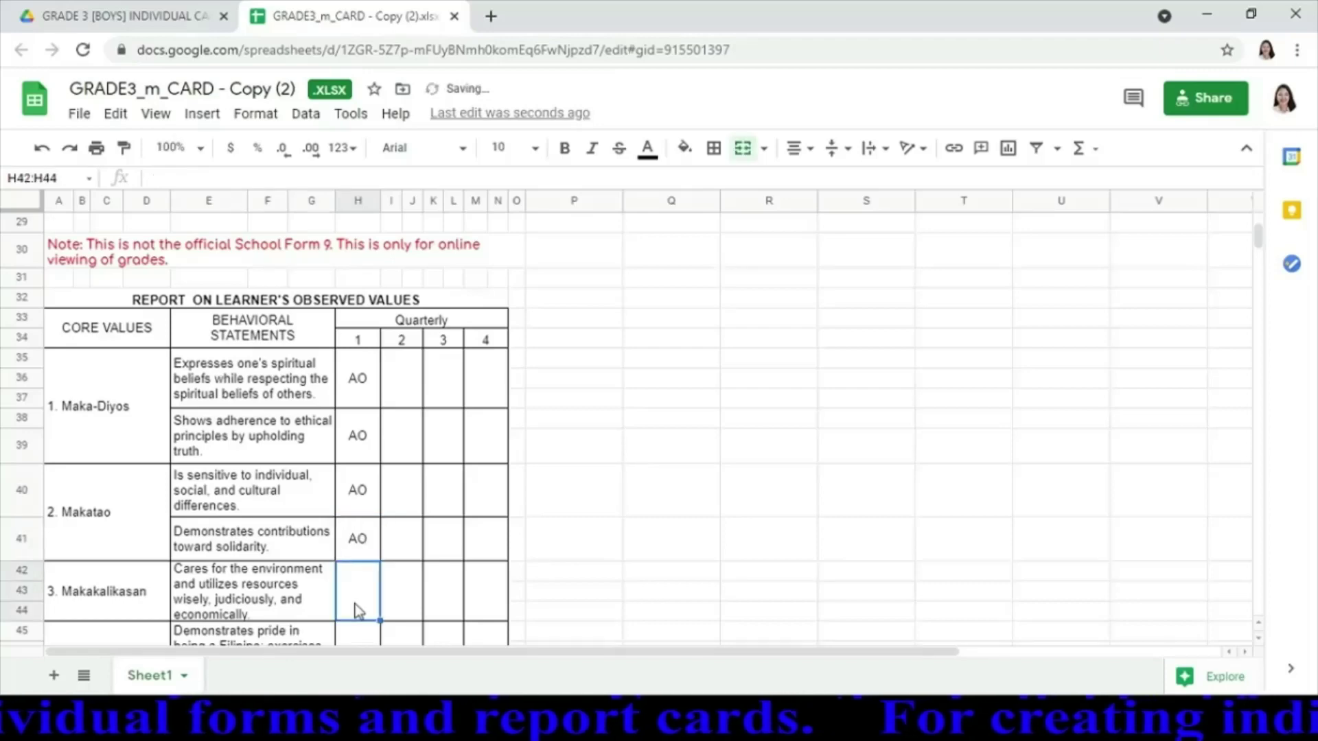
pyautogui.write('AO')
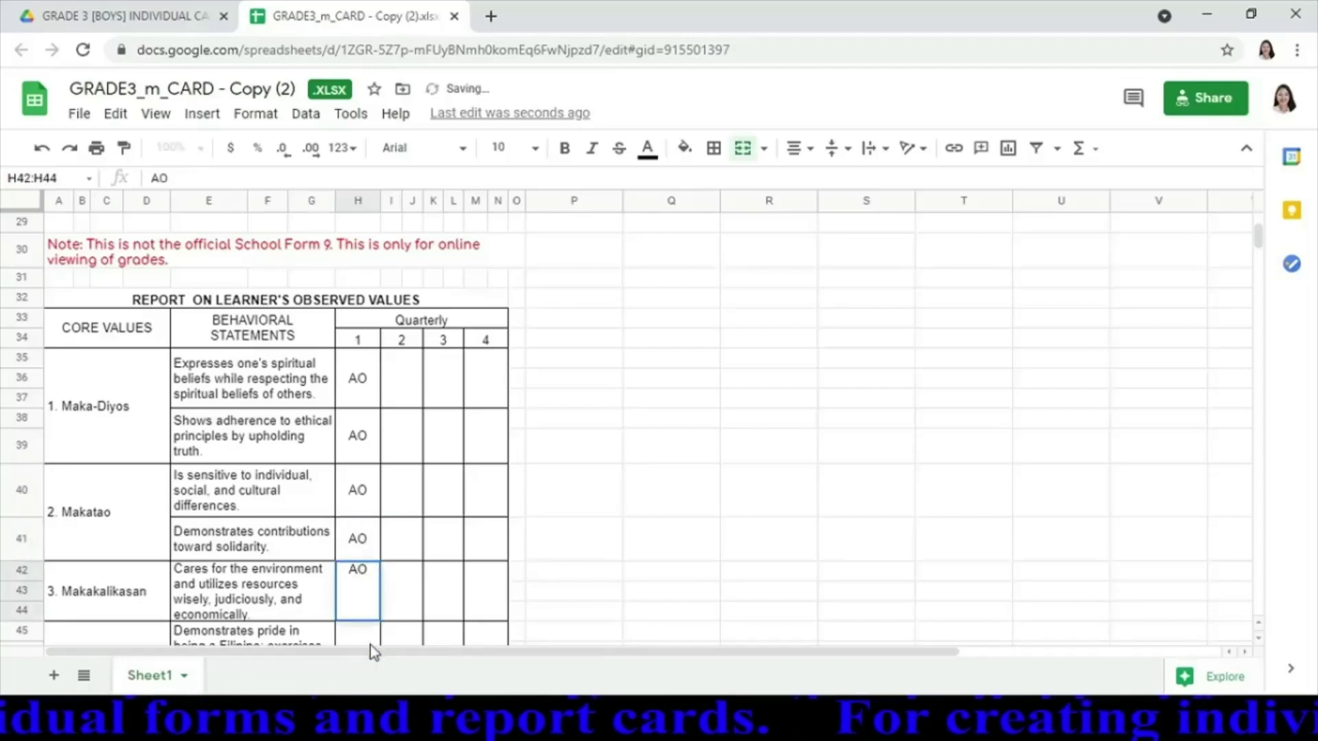
pyautogui.press('Return')
pyautogui.press('Return')
pyautogui.press('Return')
pyautogui.press('Return')
# Enter AO in the Makabansa cells H45:H48 and H49:H52
pyautogui.press('Up')
pyautogui.press('Up')
pyautogui.press('Up')
pyautogui.press('Up')
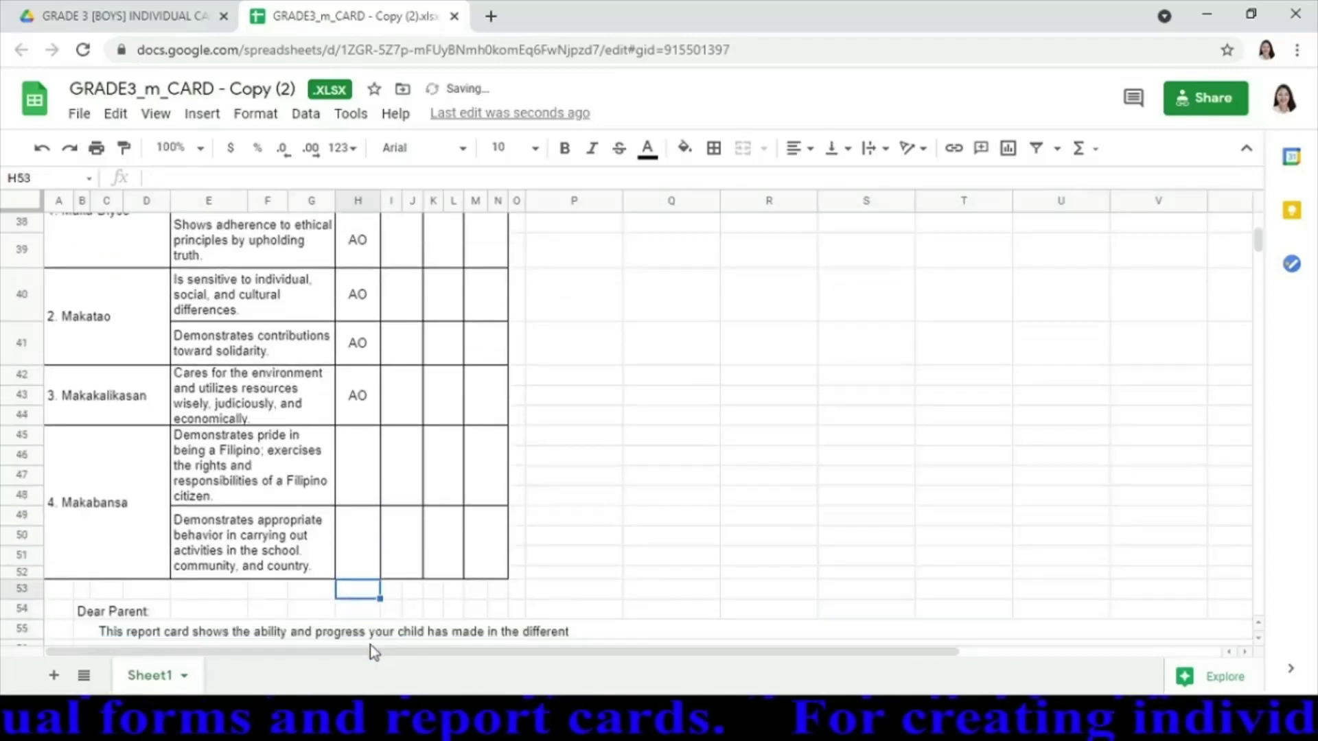
pyautogui.press('Down')
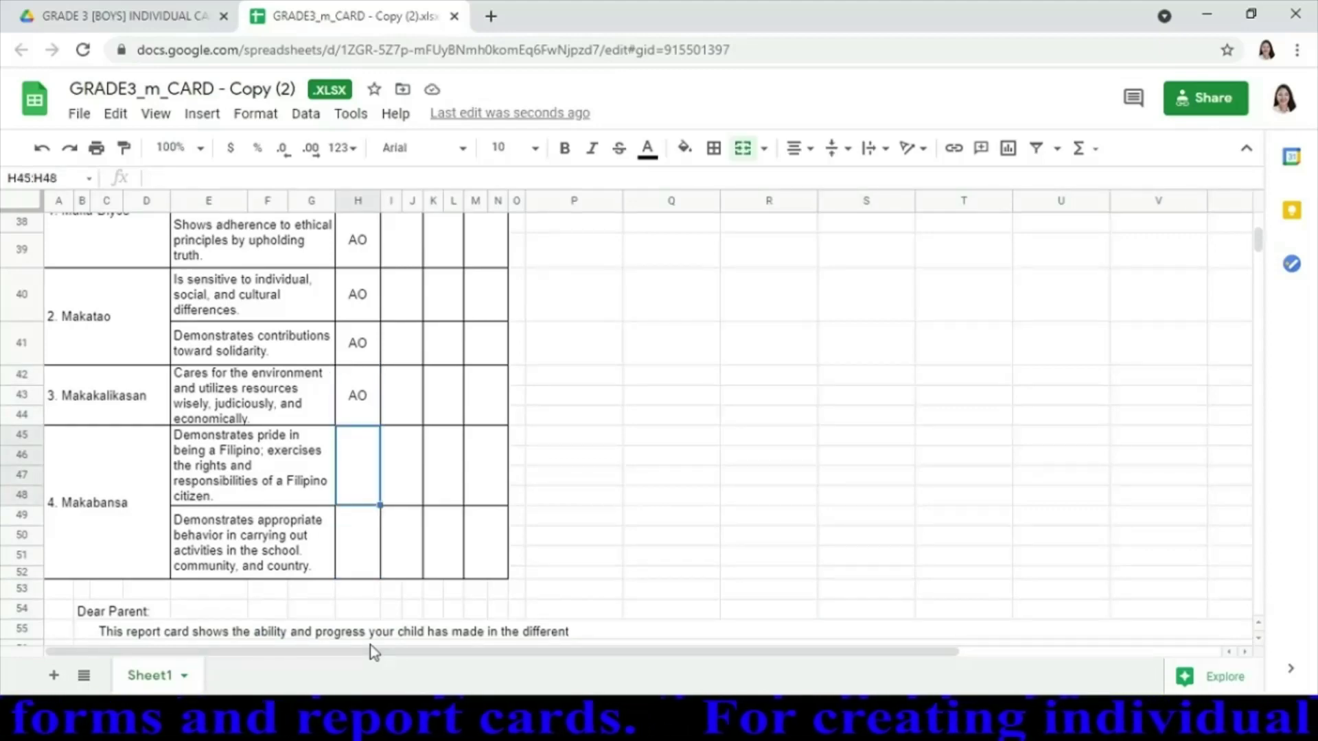
pyautogui.write('AO')
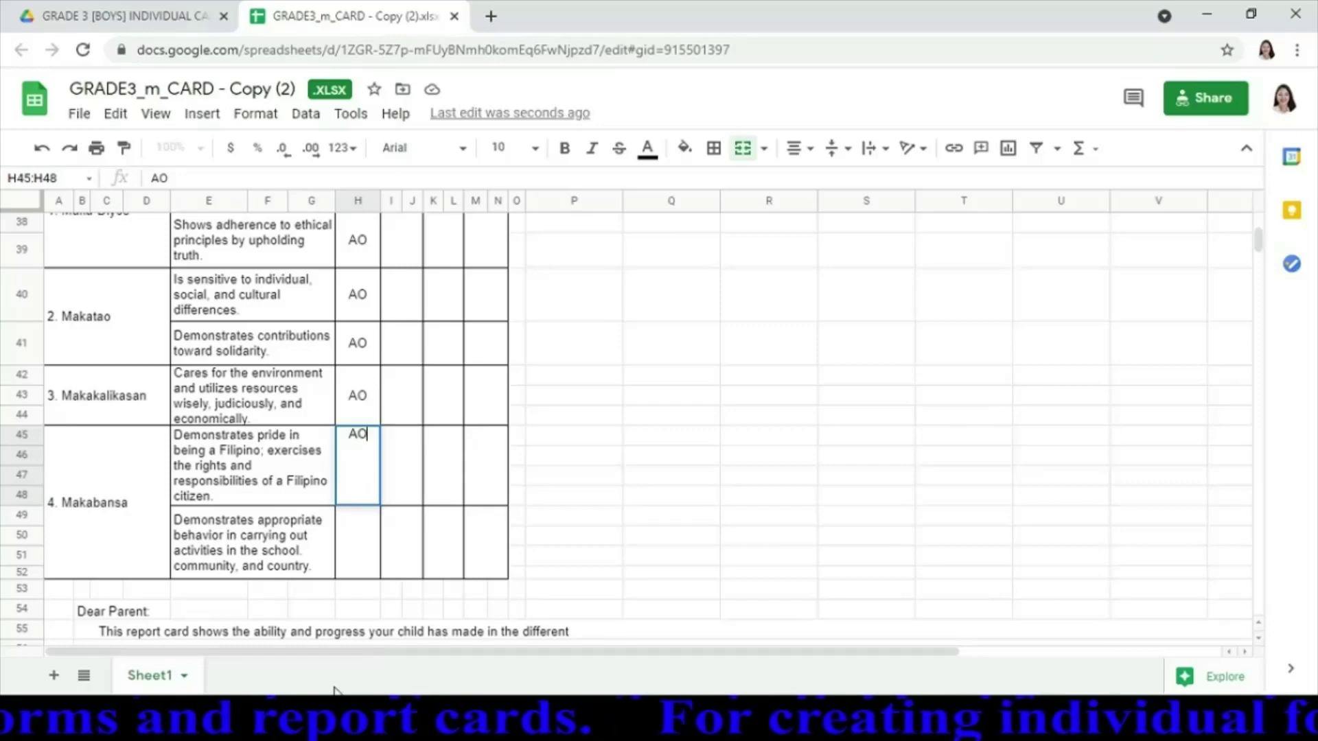
pyautogui.click(352, 575)
pyautogui.write('AO')
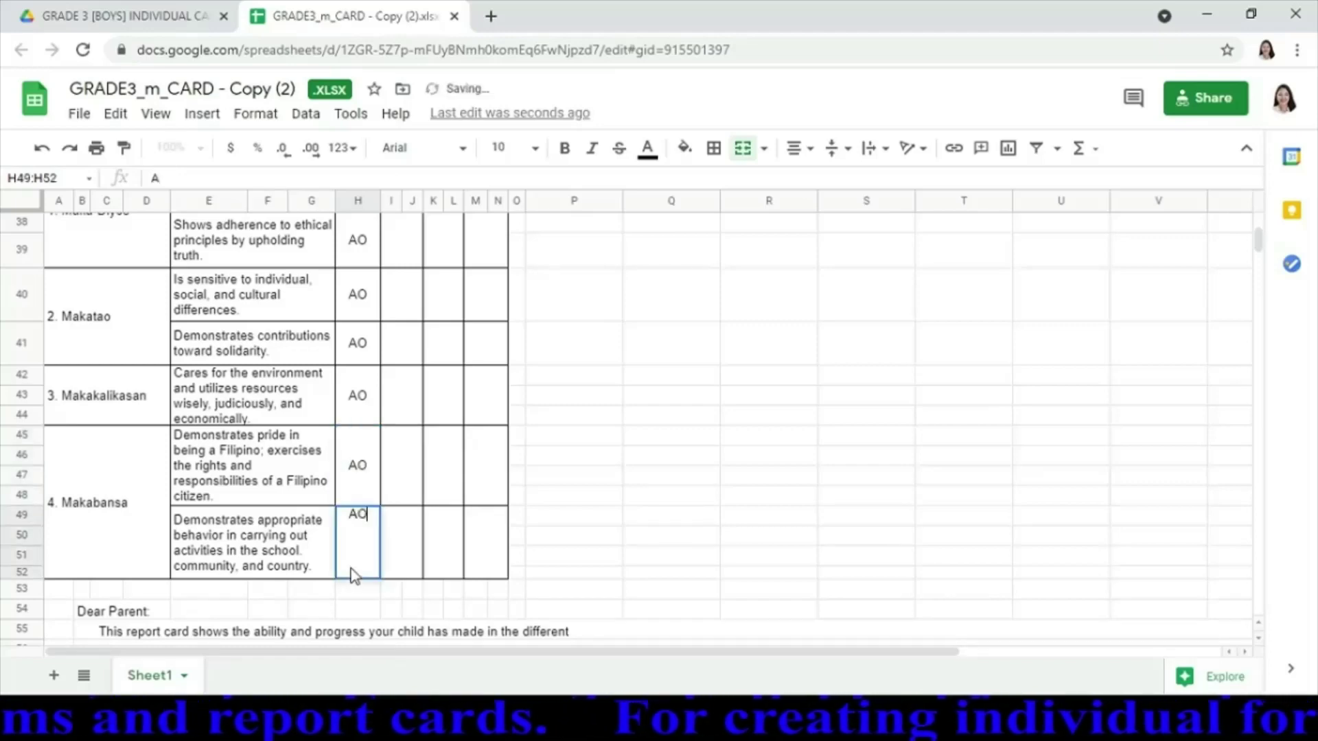
pyautogui.press('Return')
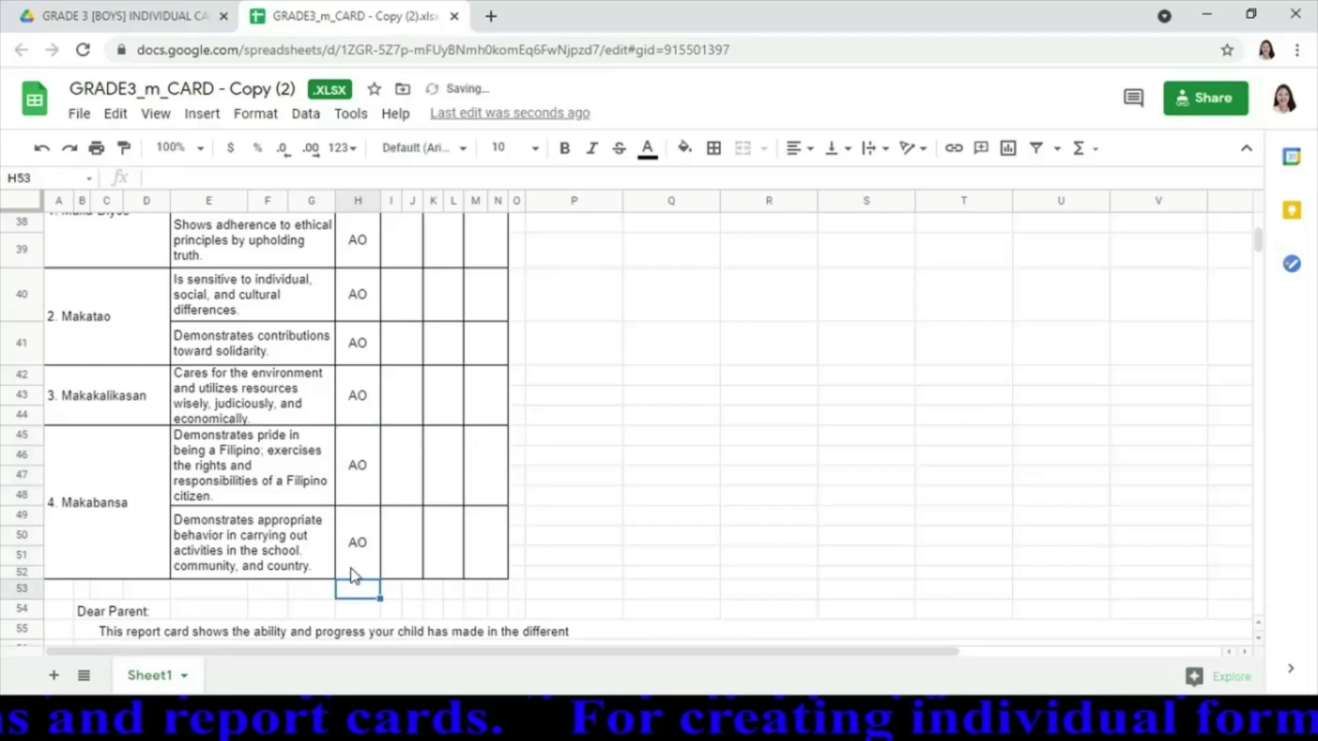
pyautogui.press('Down')
pyautogui.press('Down')
pyautogui.press('Down')
pyautogui.press('Down')
pyautogui.press('Down')
pyautogui.press('Down')
pyautogui.press('Down')
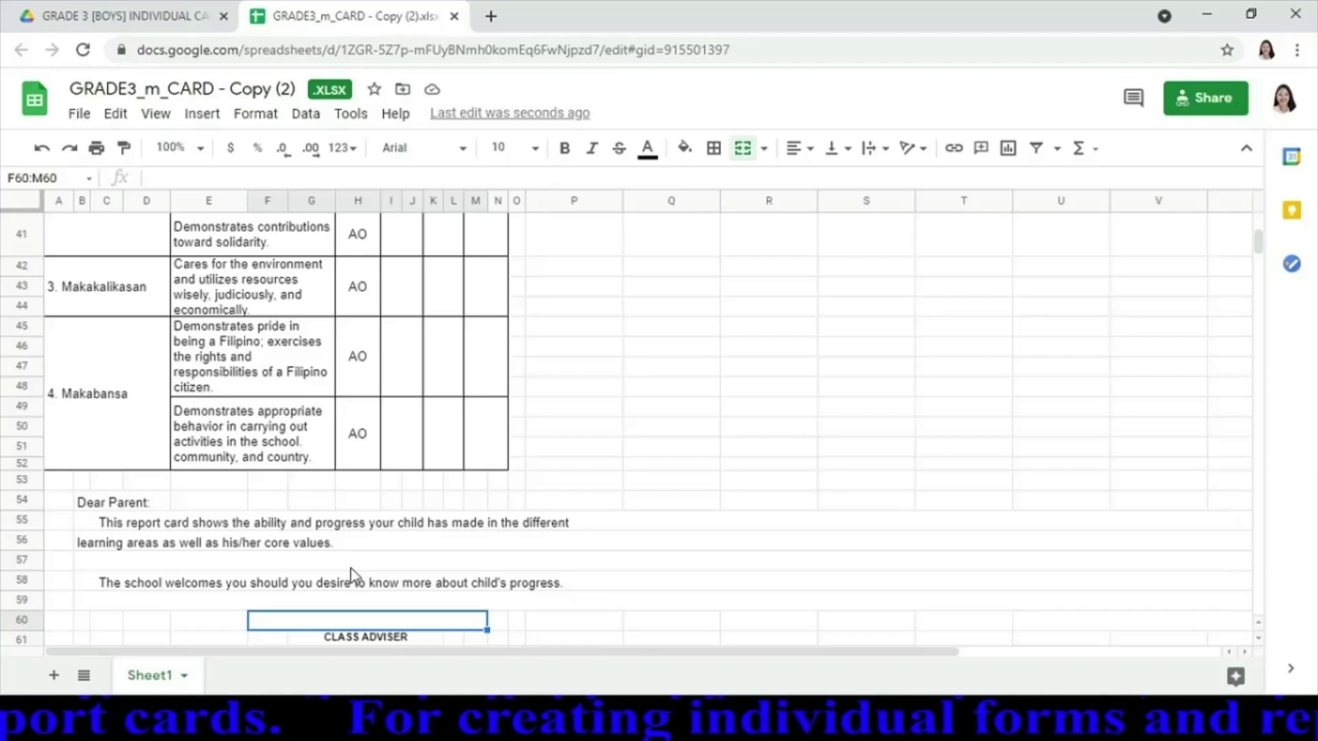
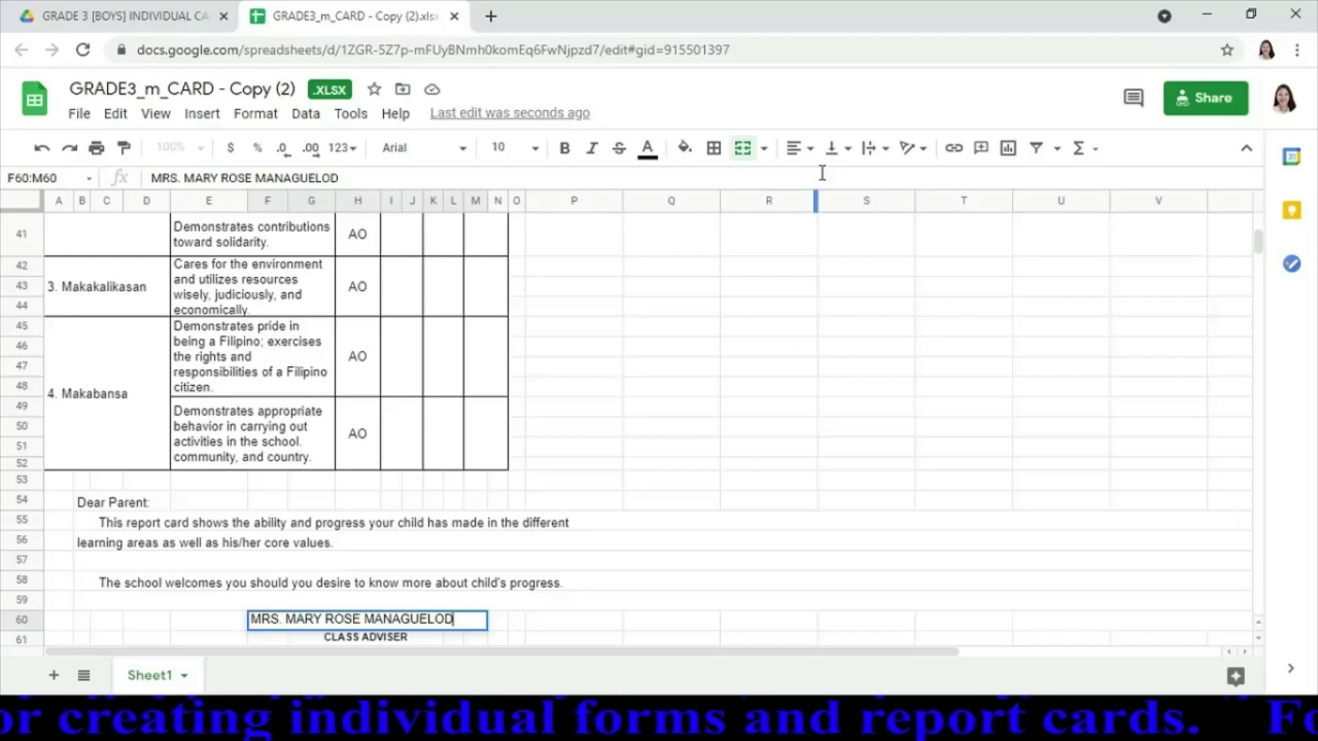
# Type the class adviser's full name into F60:M60 and centre it horizontally
pyautogui.click(801, 148)
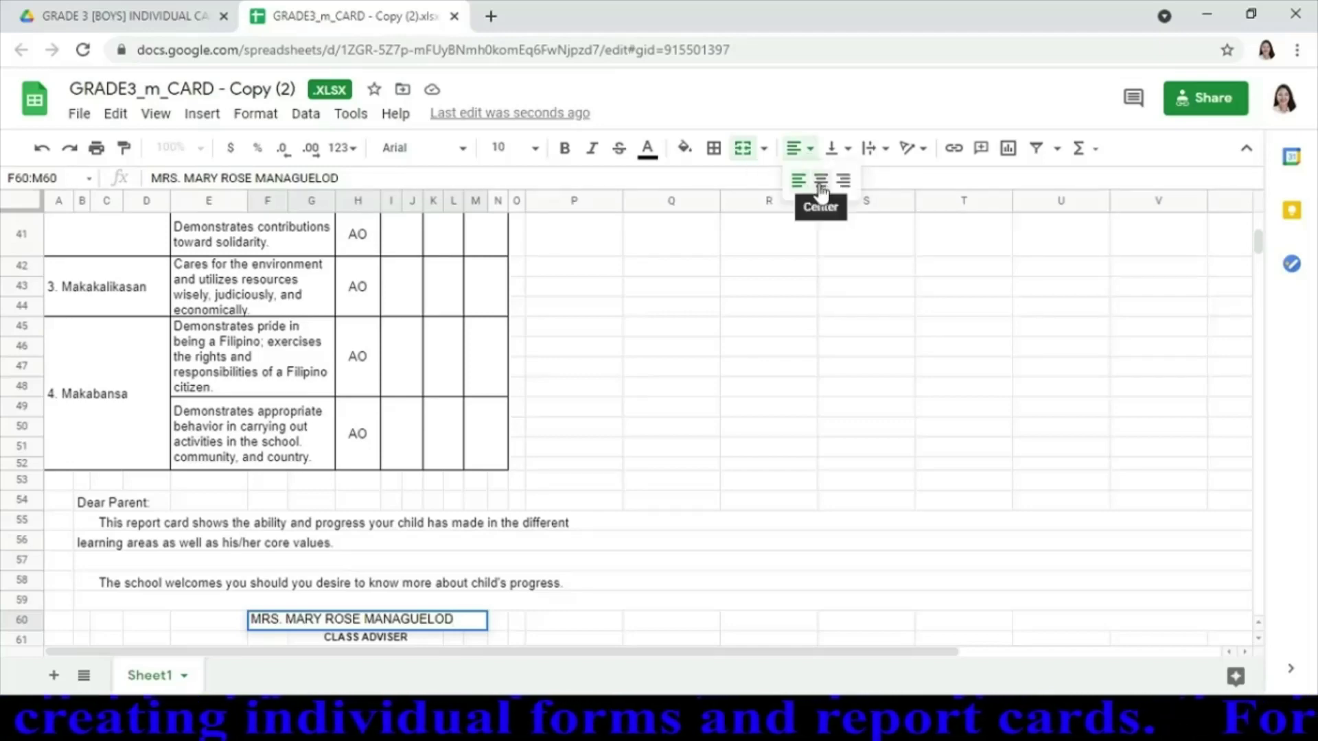
pyautogui.click(820, 184)
pyautogui.click(596, 602)
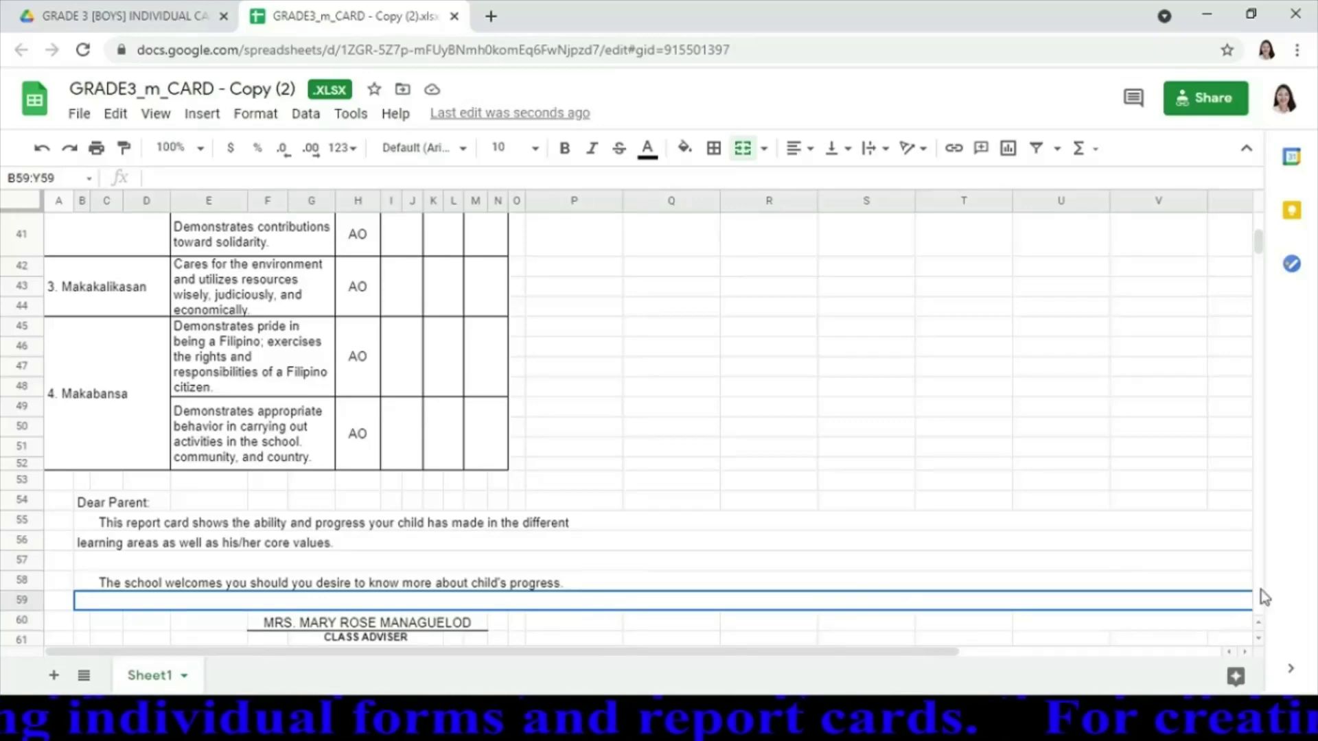
pyautogui.click(1257, 642)
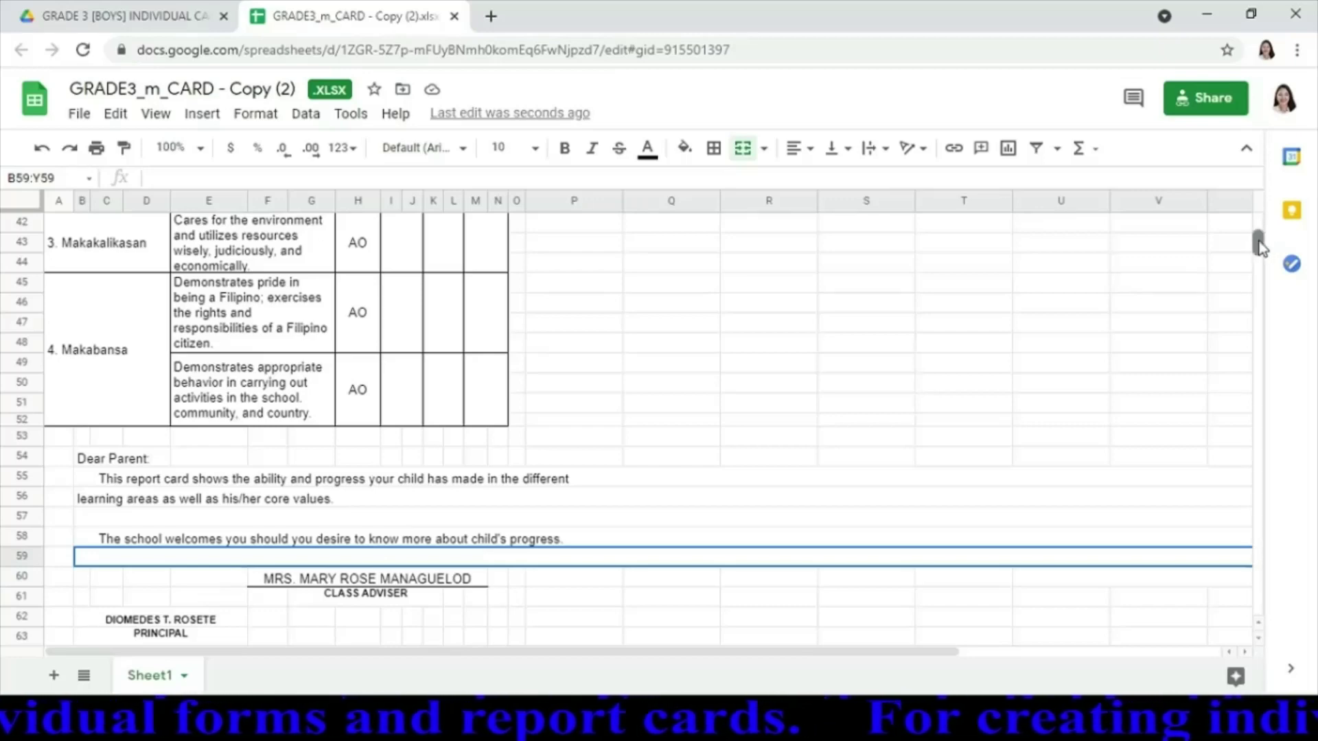
# Replace the file title with the student's full name as shown on the card
pyautogui.moveTo(1259, 241); pyautogui.dragTo(1259, 232)
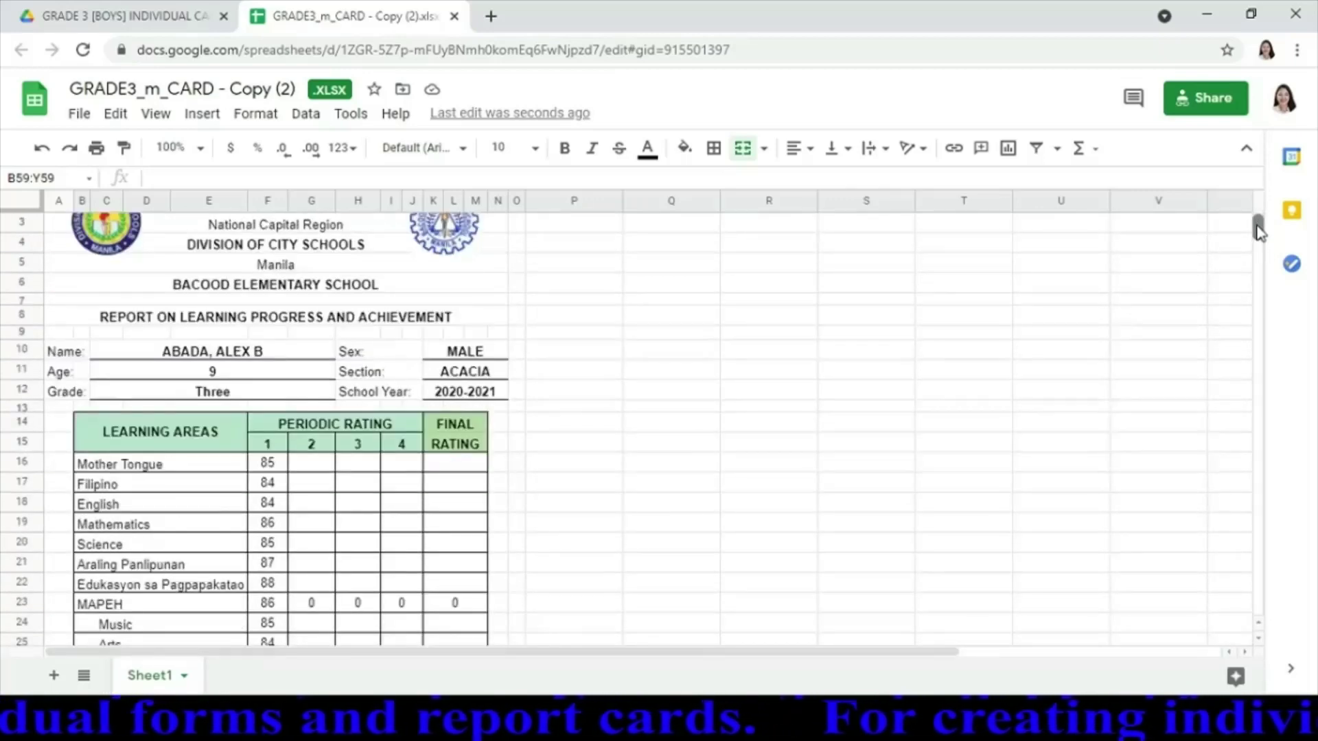
pyautogui.scroll(-5, 1259, 232)
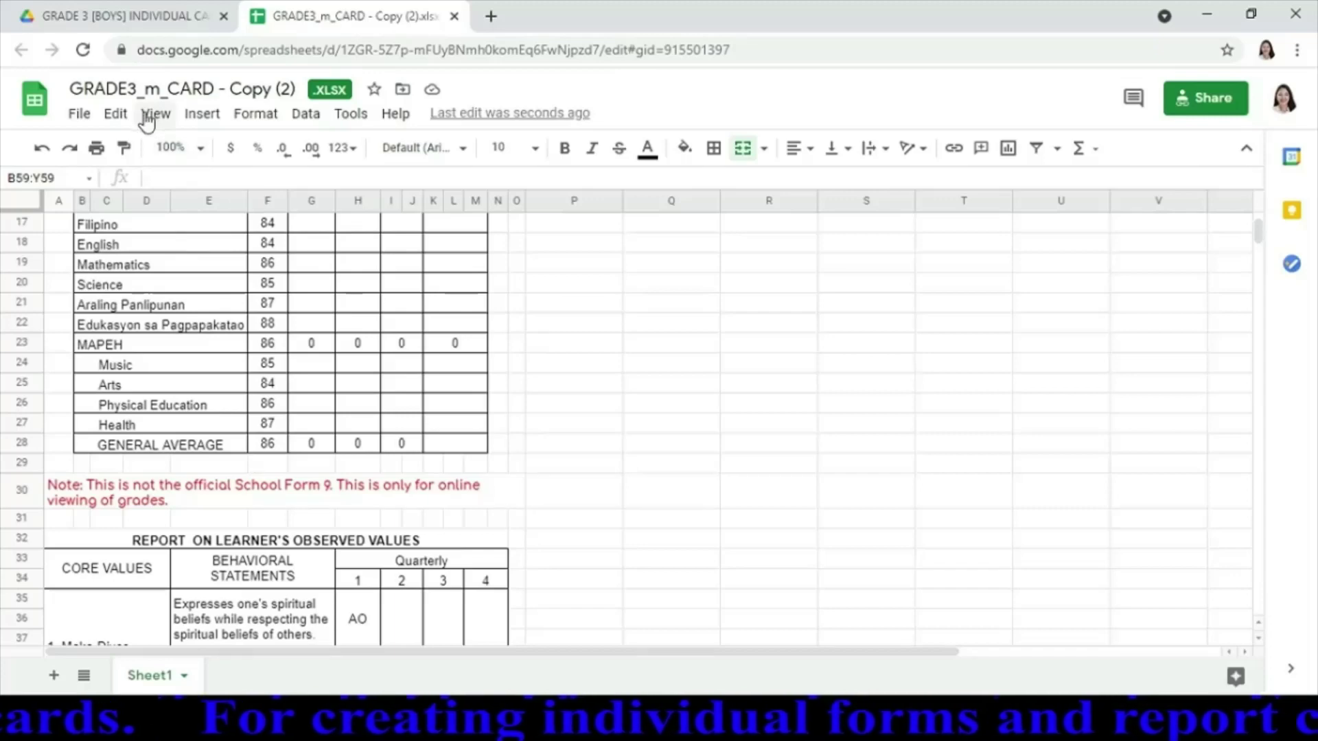
pyautogui.click(189, 88)
pyautogui.click(190, 88)
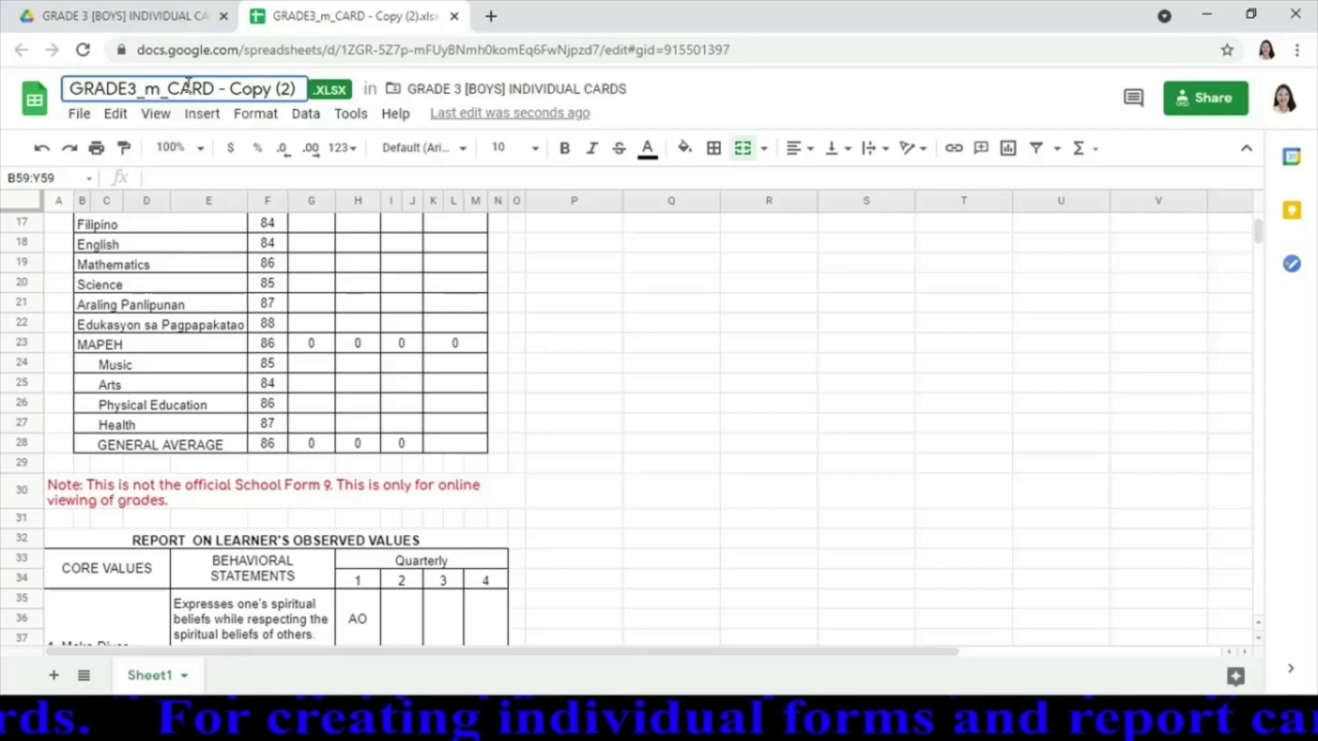
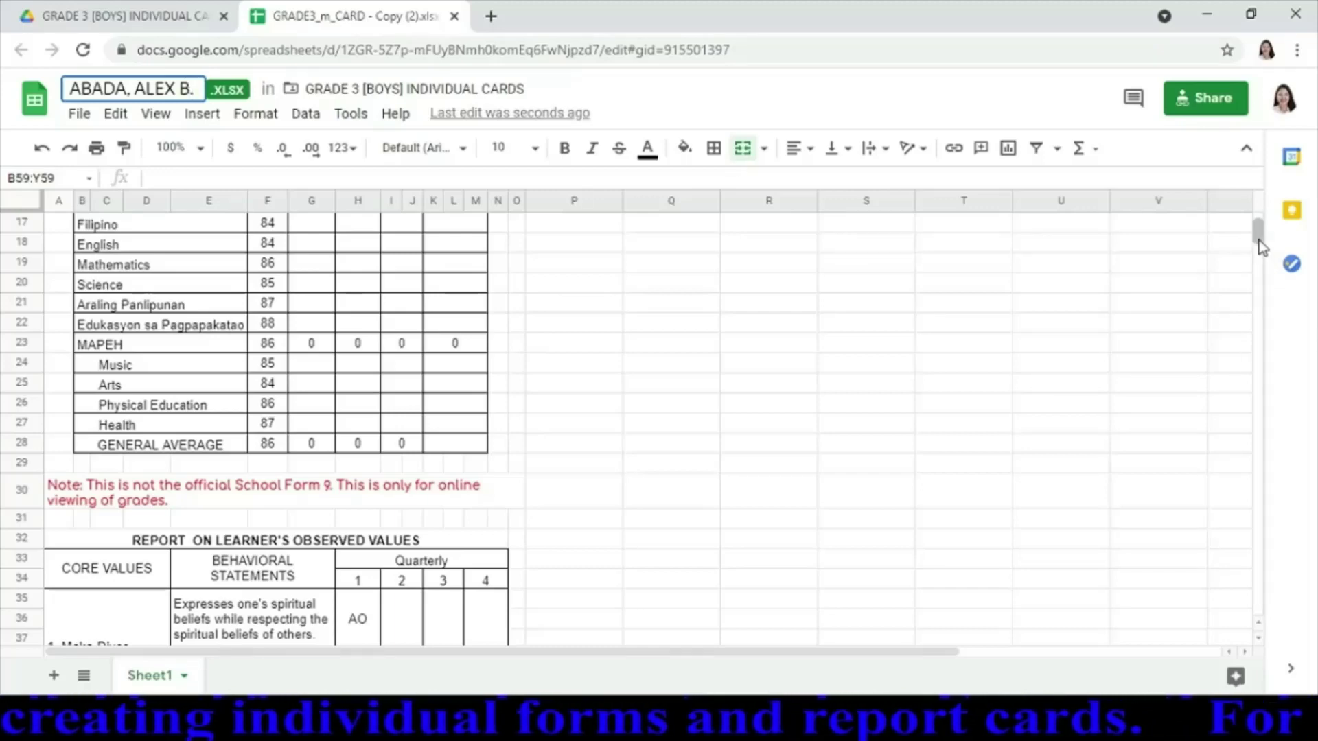
pyautogui.moveTo(1260, 240); pyautogui.dragTo(1259, 226)
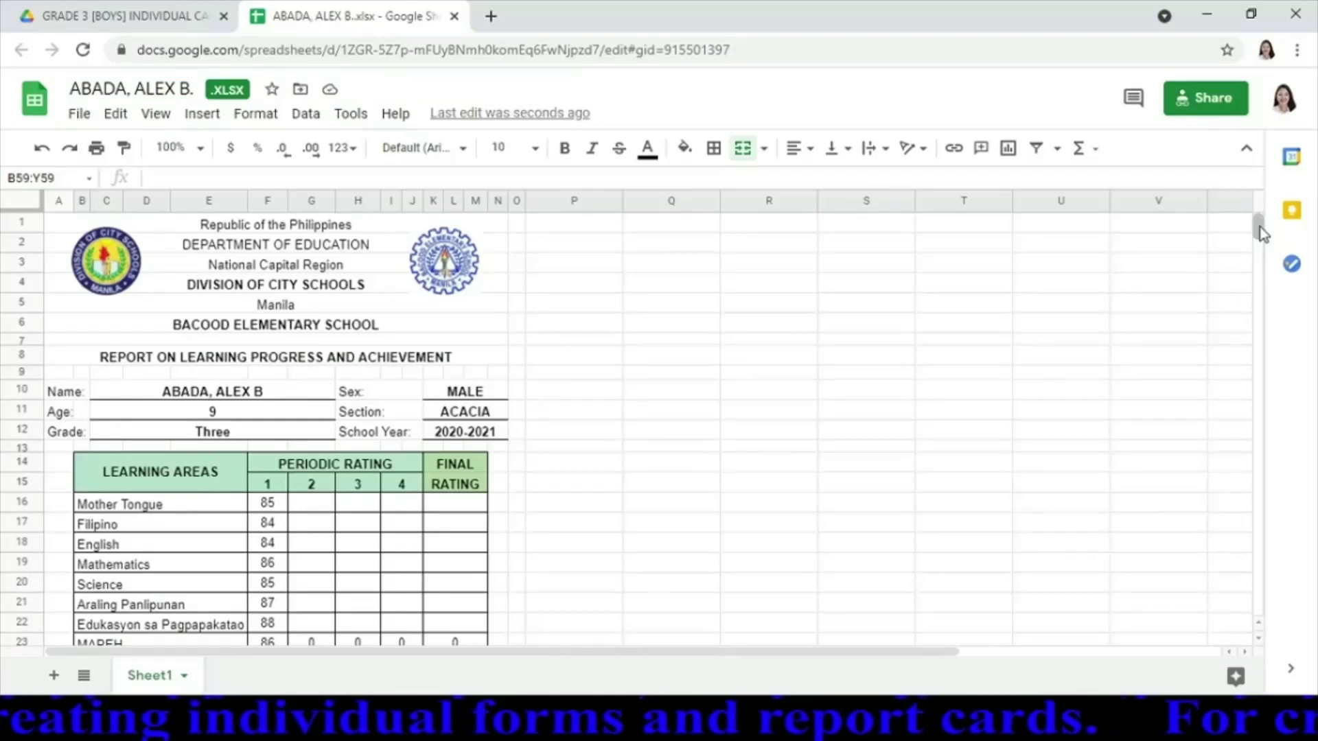
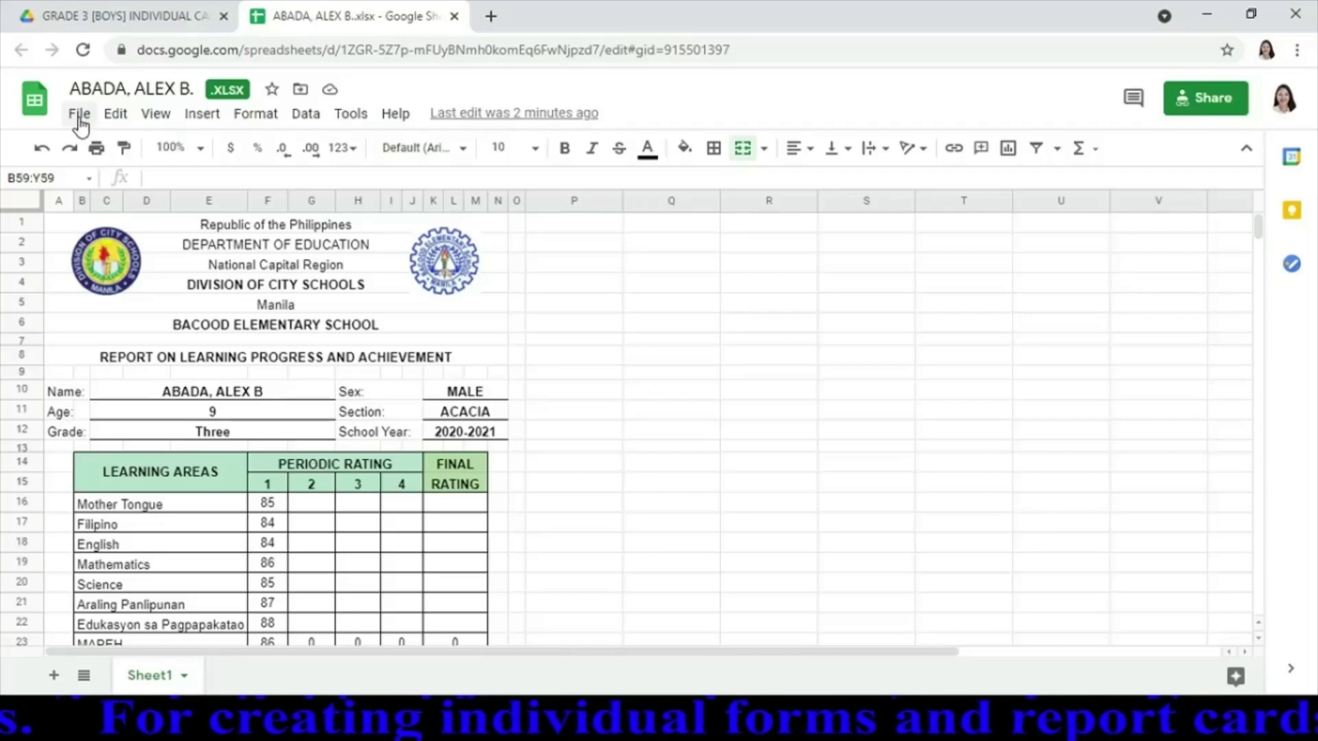
# Publish only Sheet1 of the report card to the web as a web page, then close the dialog
pyautogui.click(80, 117)
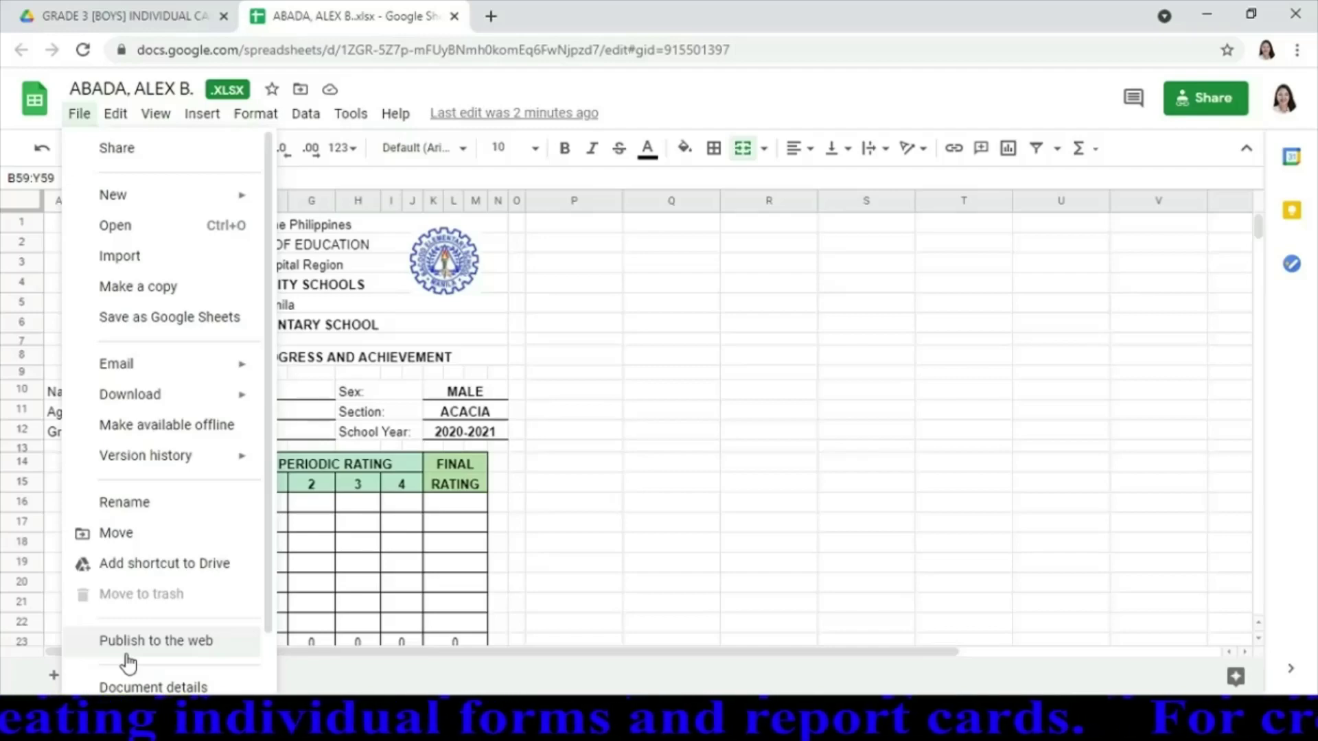
pyautogui.press('Escape')
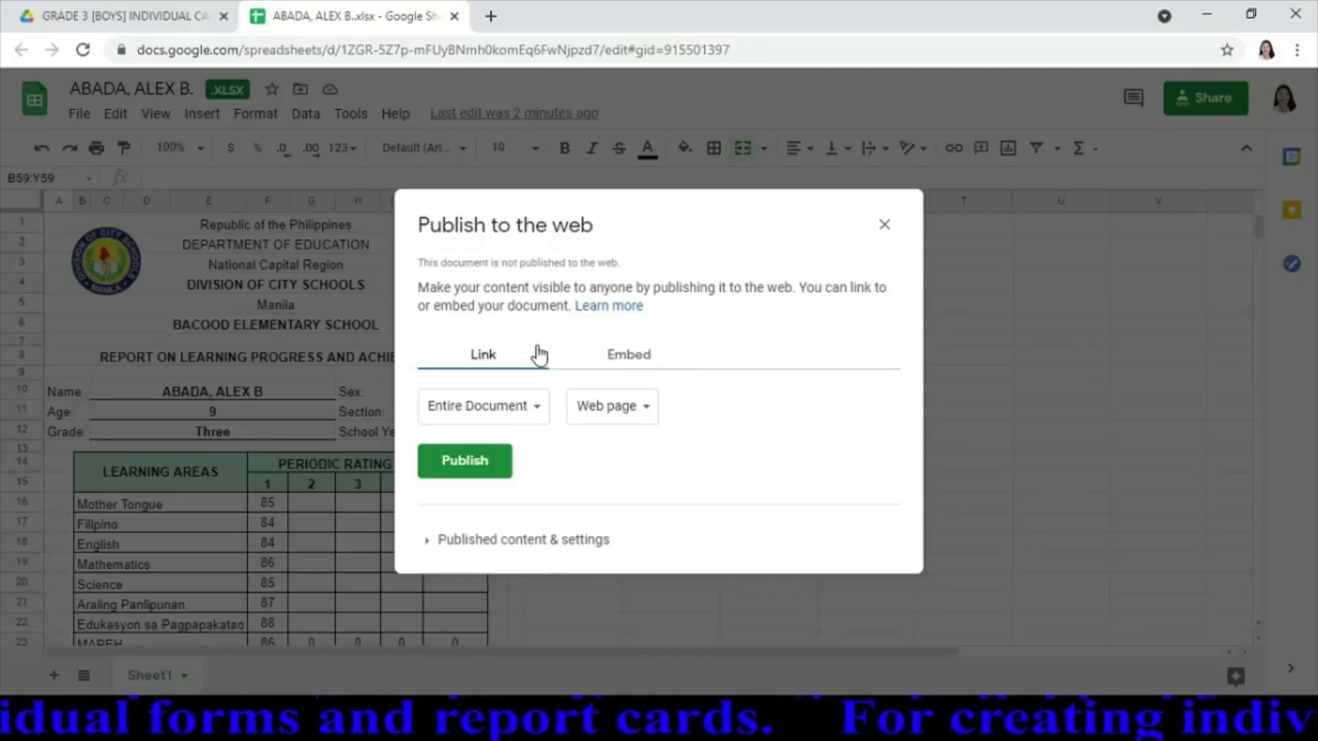
pyautogui.click(541, 415)
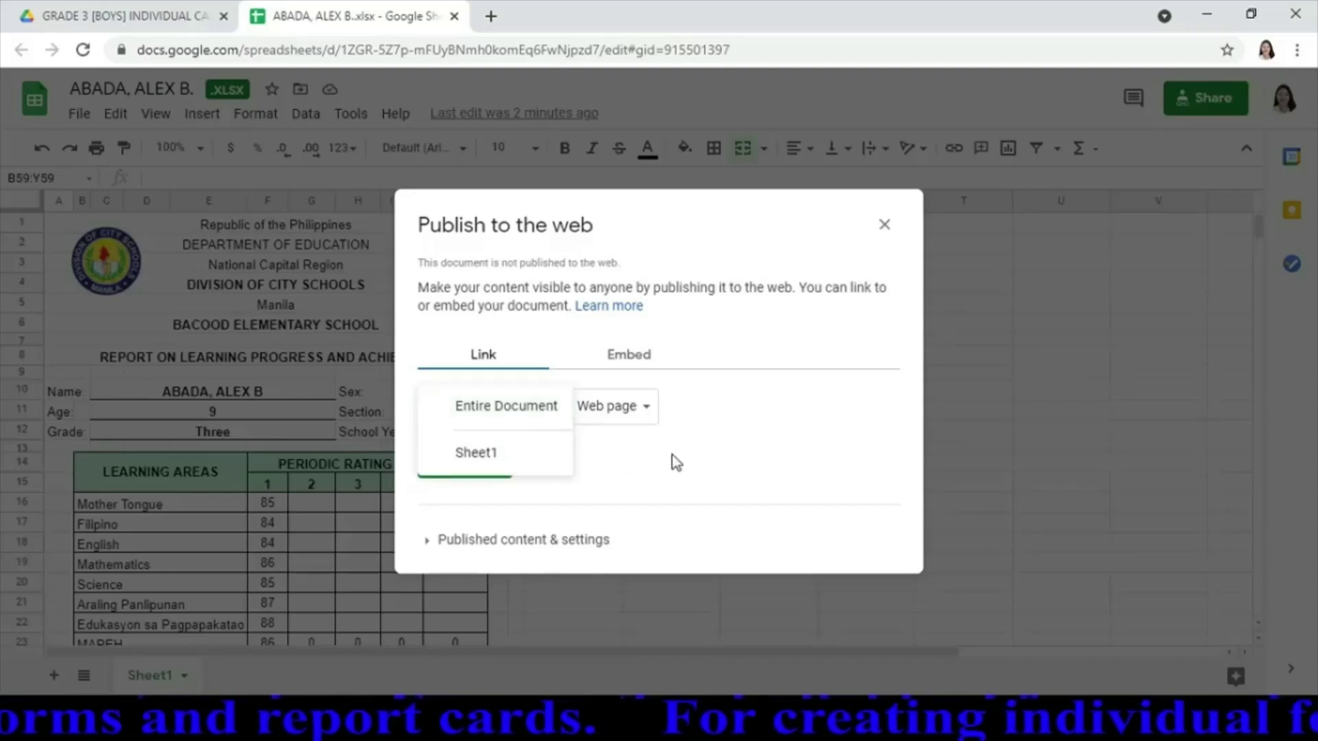
pyautogui.click(521, 461)
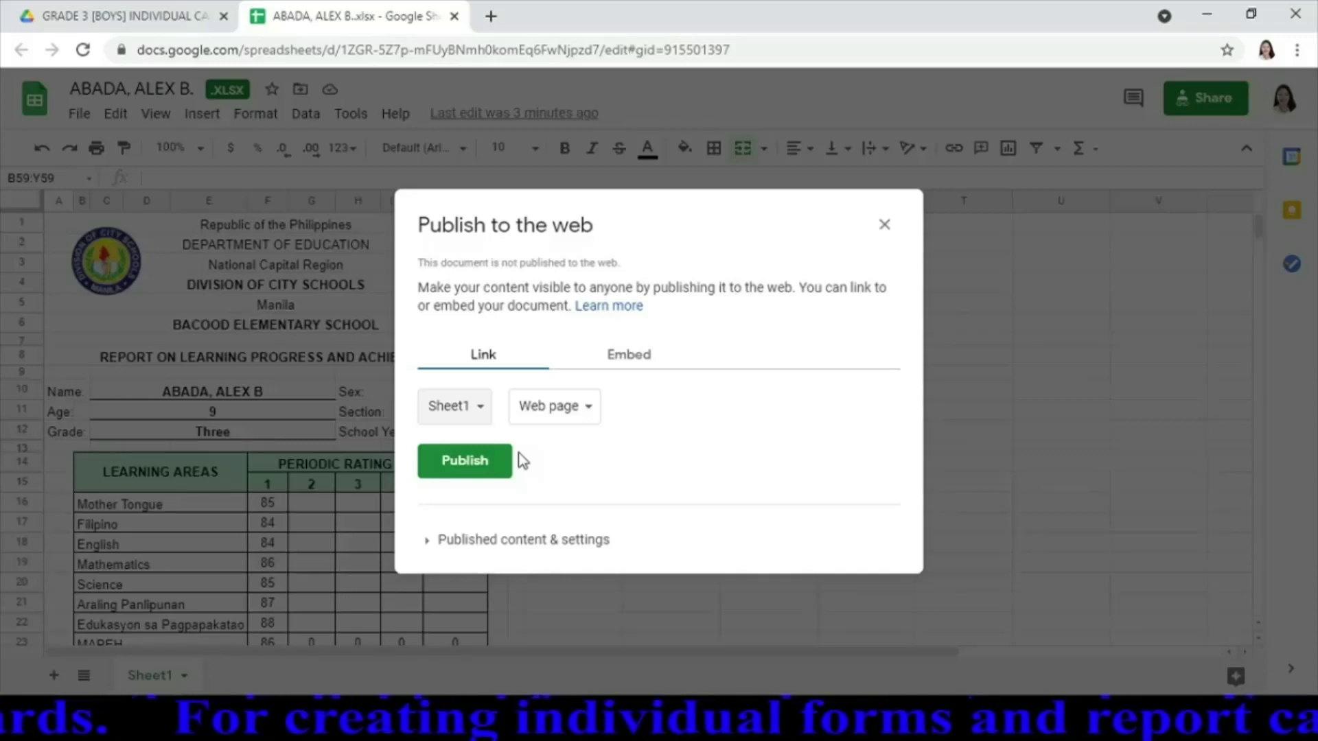
pyautogui.click(478, 472)
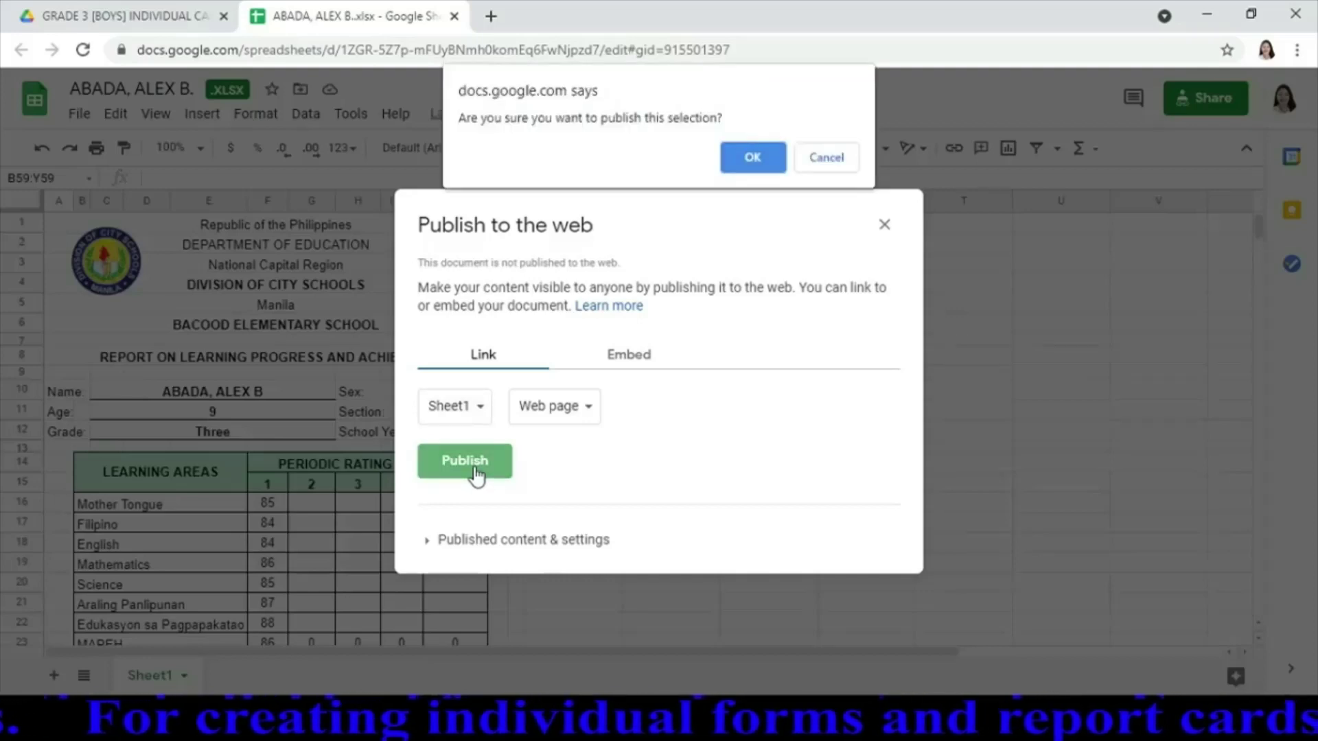
pyautogui.click(753, 158)
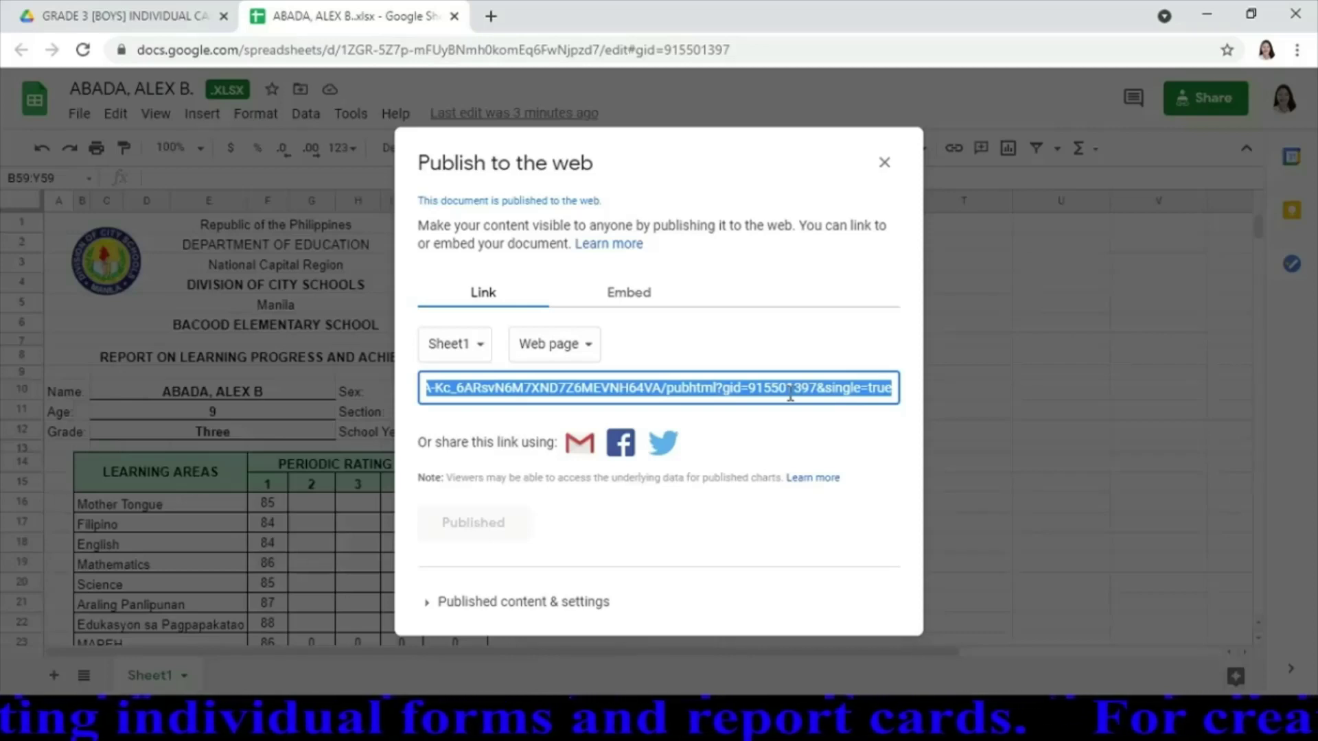
pyautogui.click(884, 163)
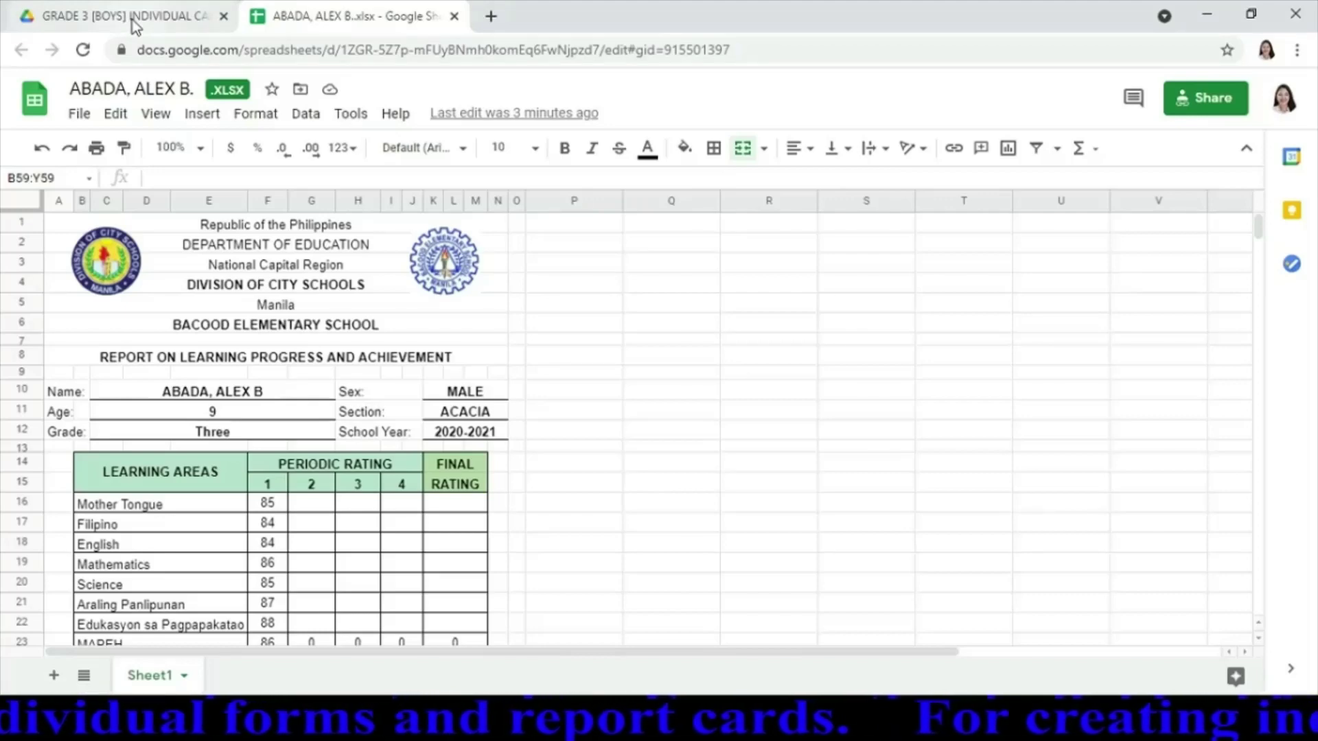
# Refresh the Drive folder to list the renamed card, close the published spreadsheet, and select GRADE3_m_CARD - Copy (3)
pyautogui.click(133, 19)
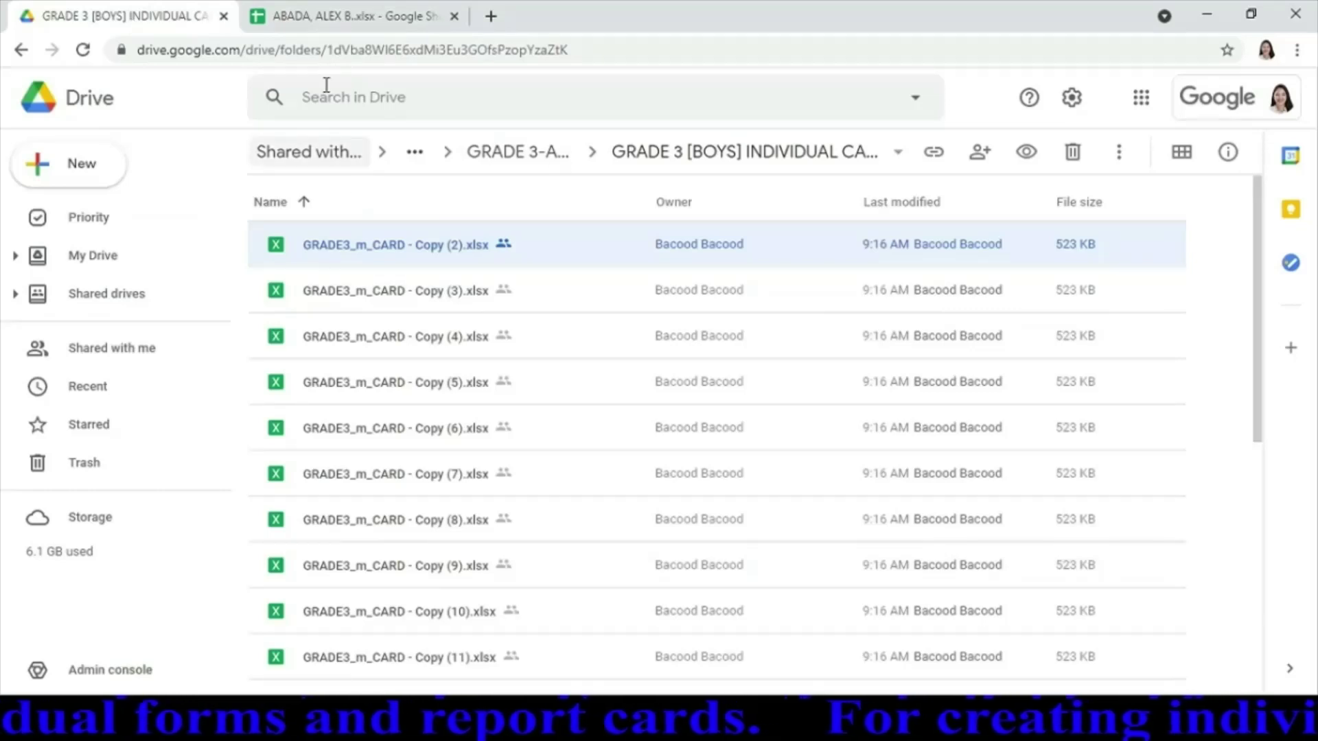
pyautogui.click(78, 50)
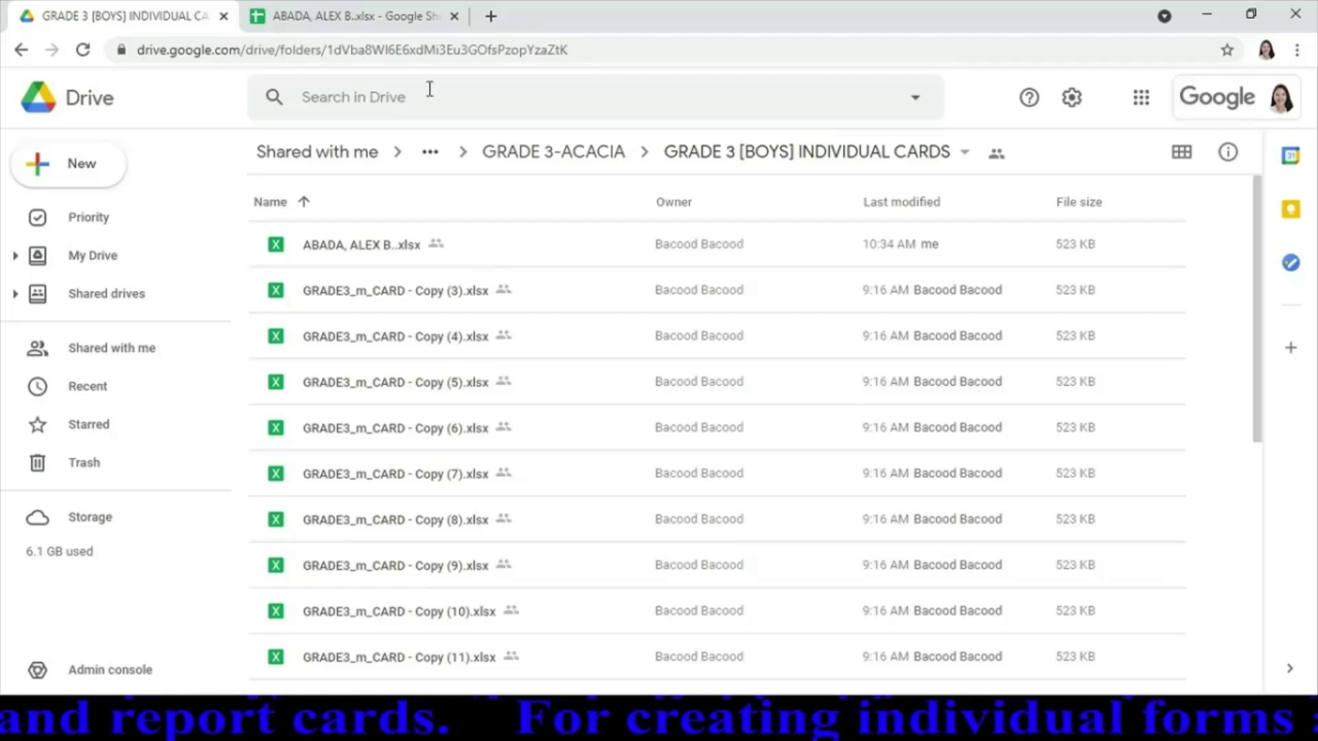
pyautogui.click(401, 17)
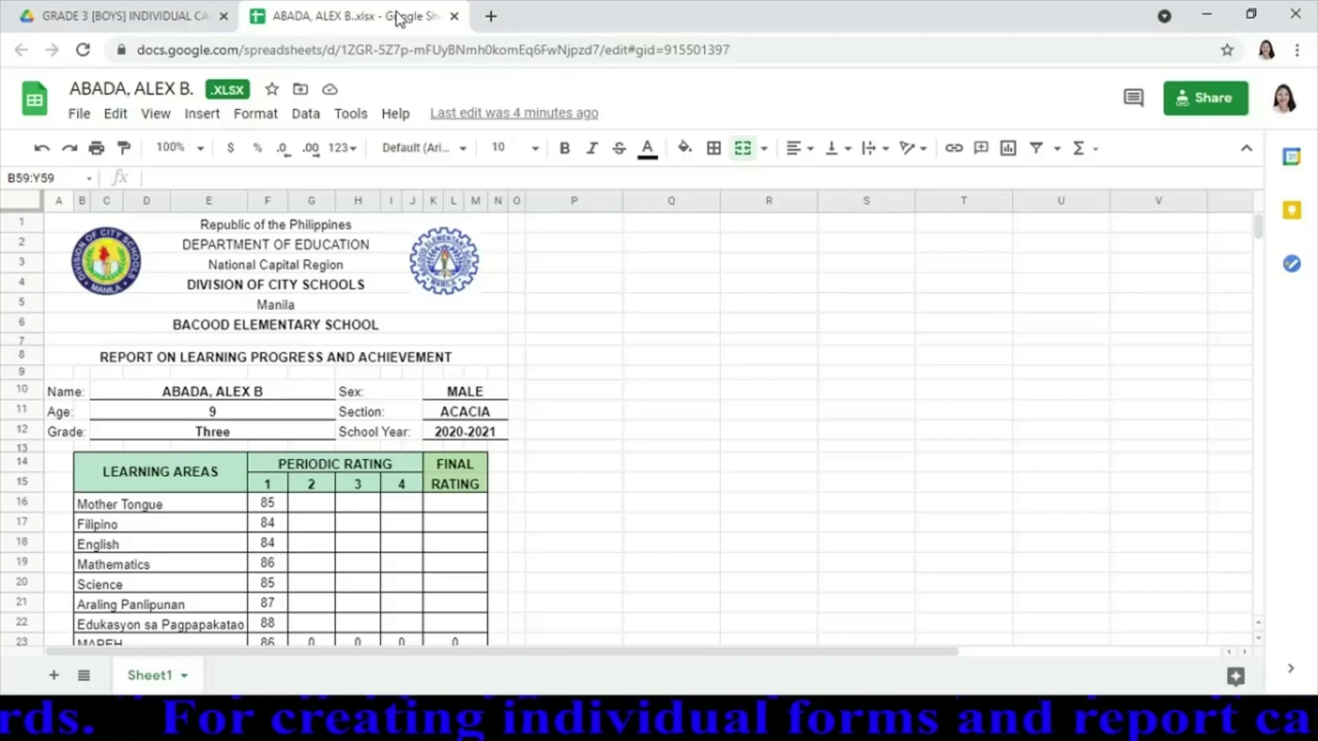
pyautogui.click(455, 17)
pyautogui.click(433, 304)
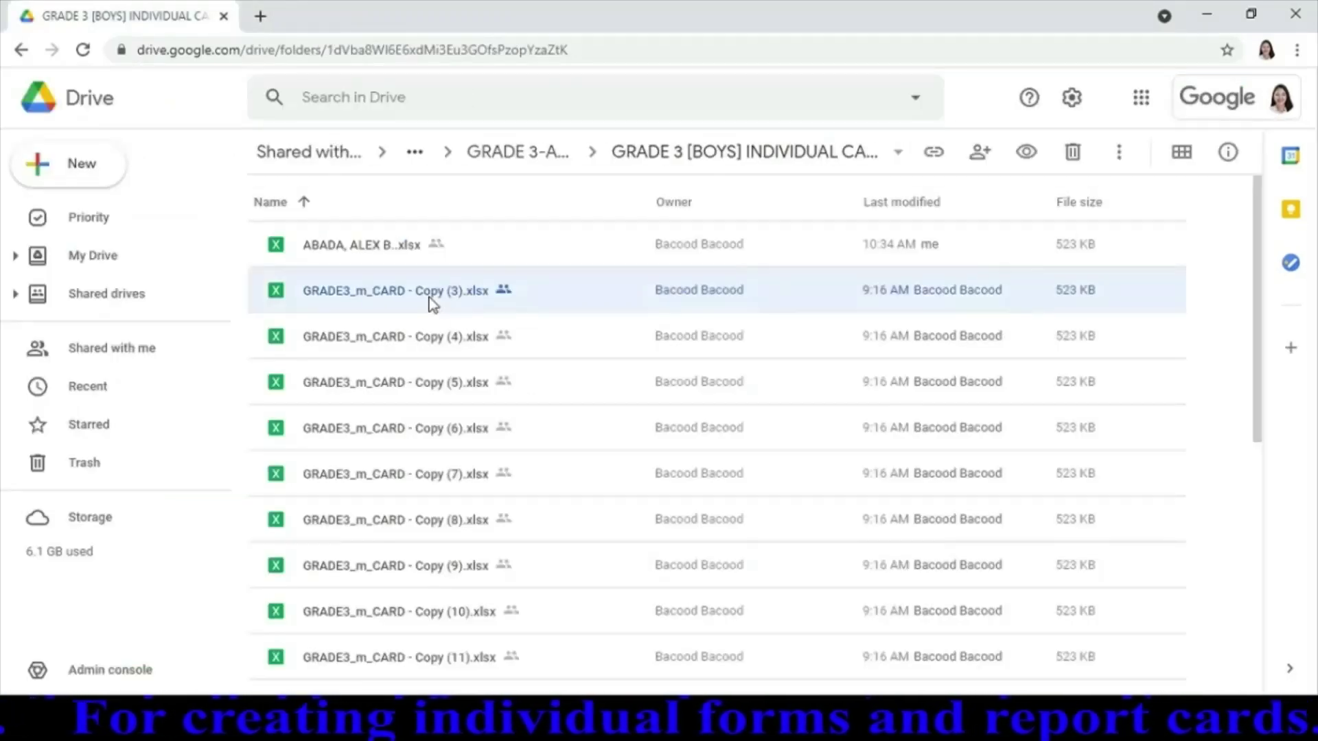
# Open GRADE3_m_CARD - Copy (3) and enter the student's full name, age 8 and section ACACIA
pyautogui.doubleClick(433, 304)
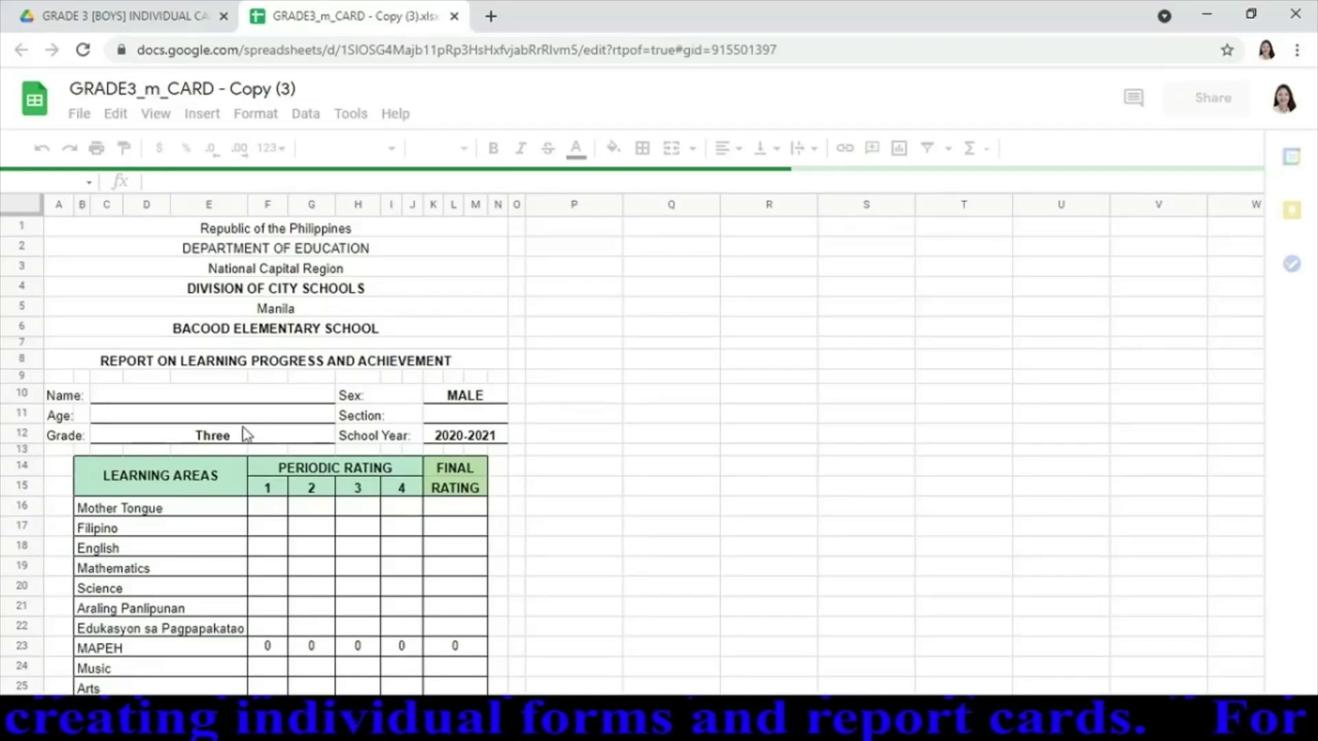
pyautogui.click(278, 396)
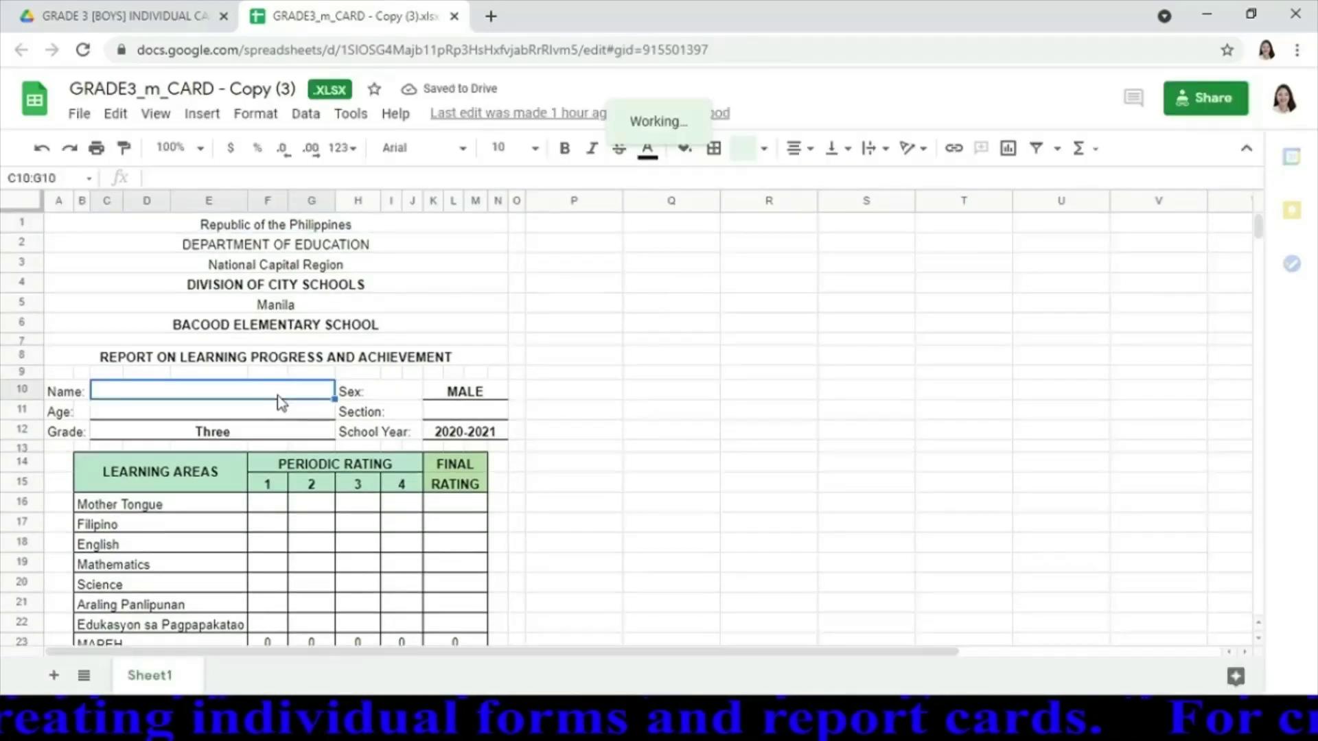
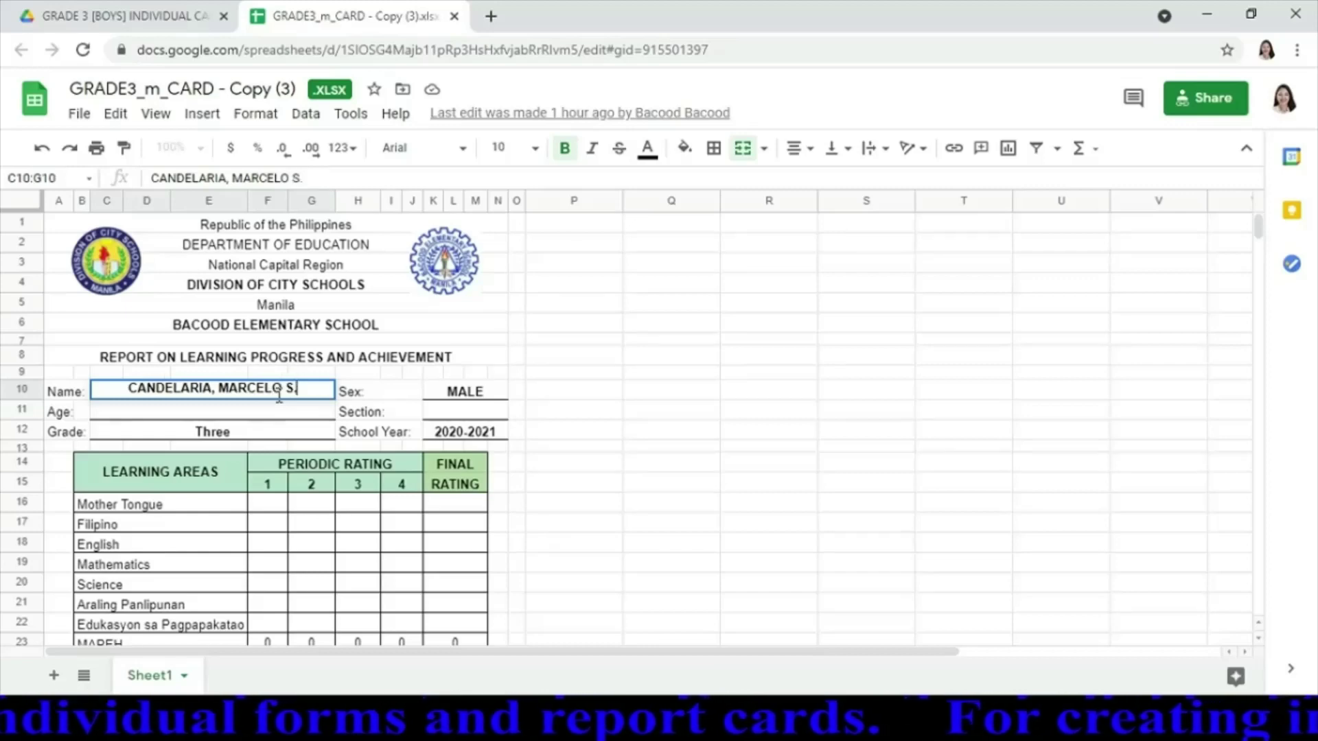
pyautogui.click(281, 406)
pyautogui.write('8')
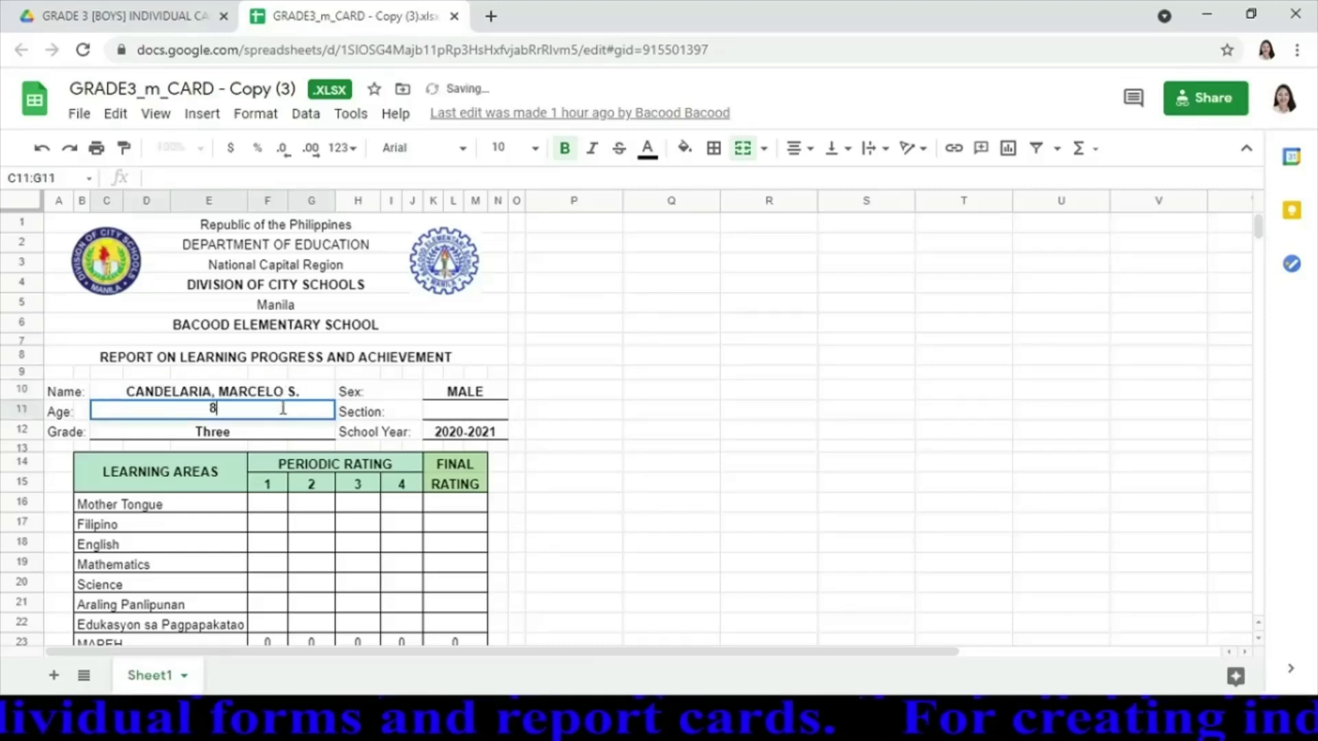
pyautogui.click(456, 409)
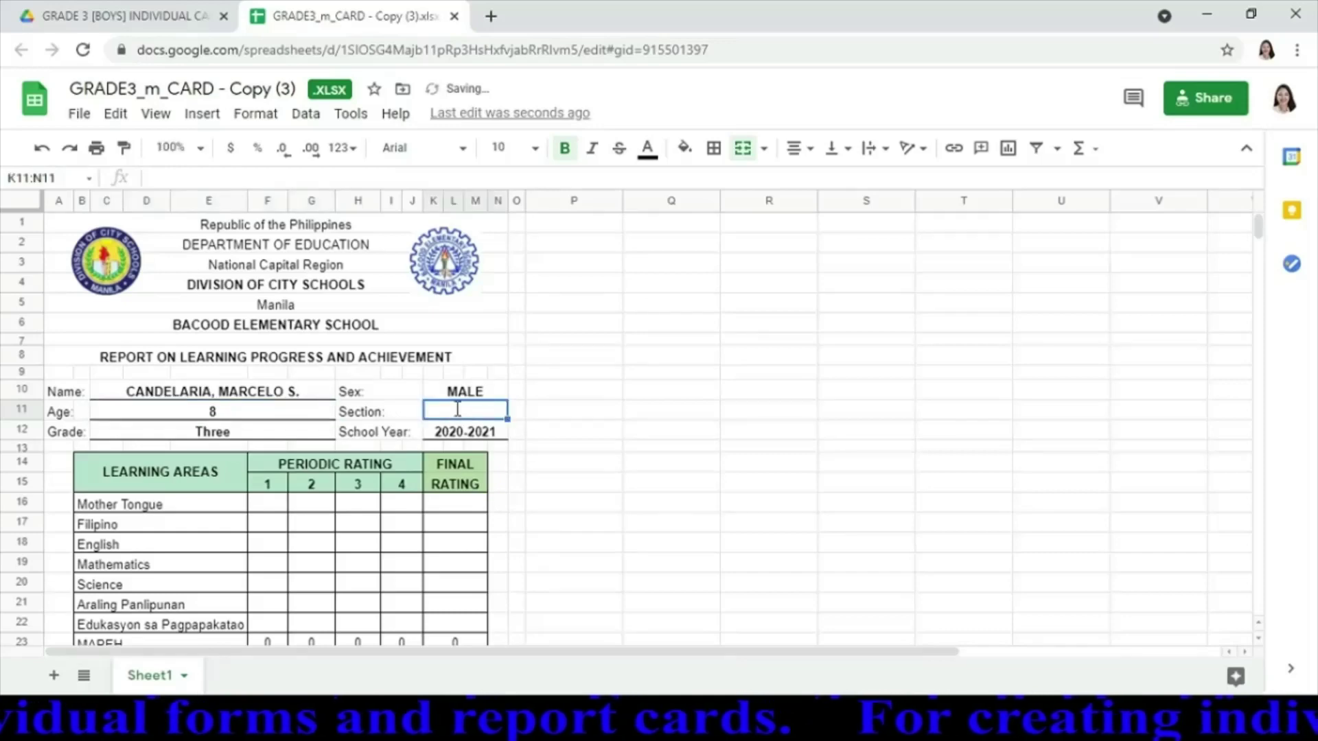
pyautogui.write('ACAIA')
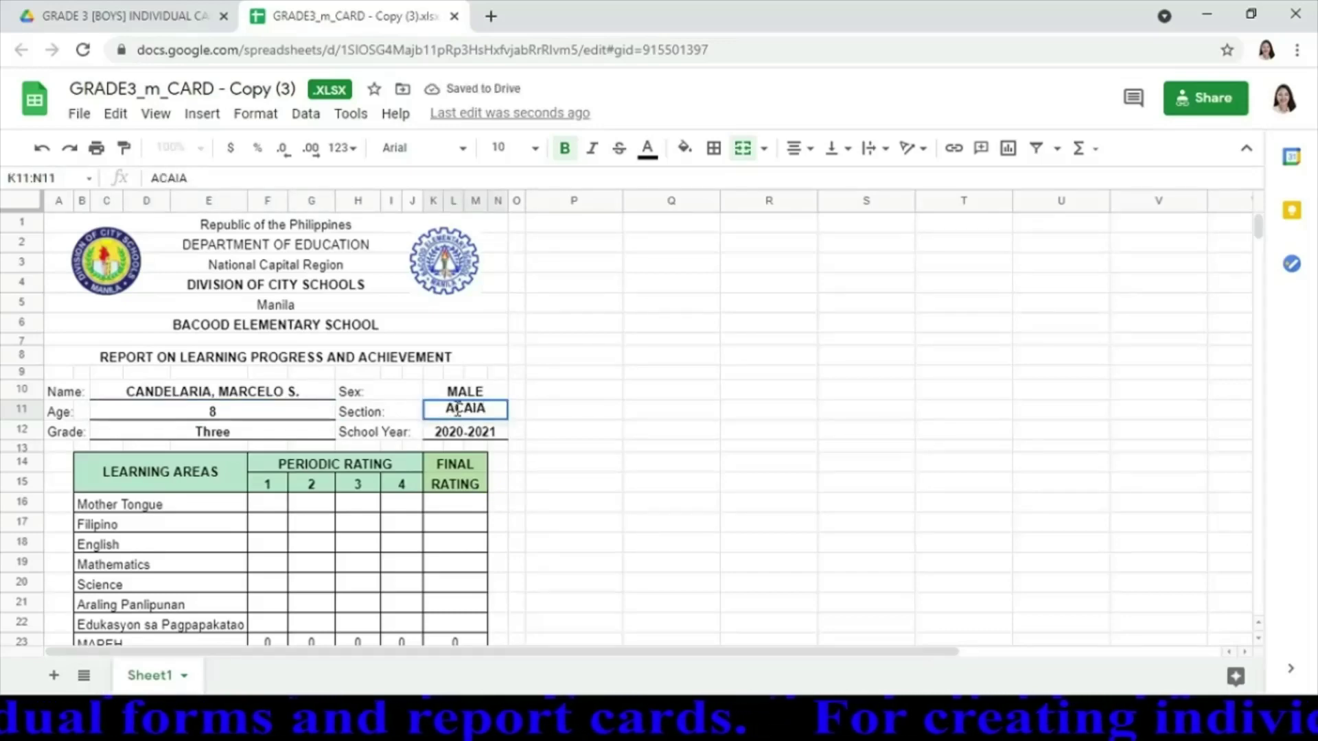
pyautogui.press('BackSpace')
pyautogui.press('BackSpace')
pyautogui.write('CIA')
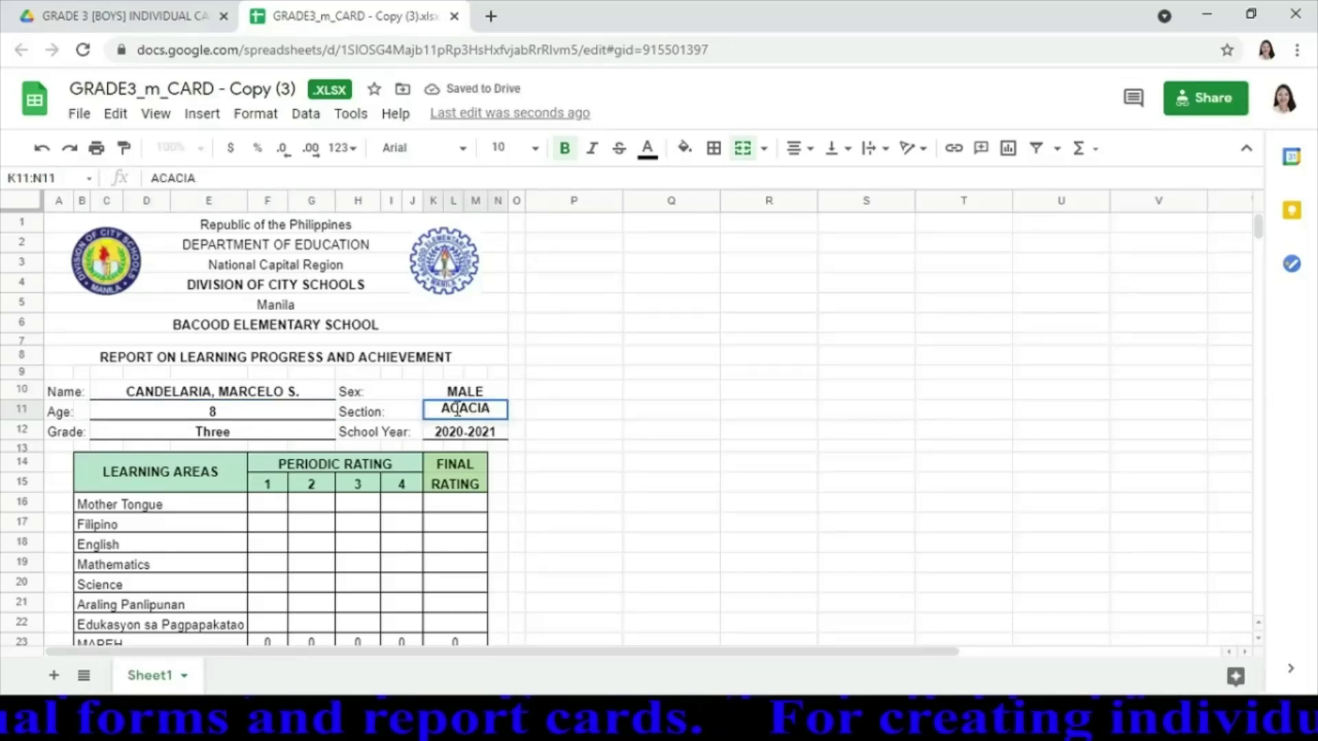
pyautogui.click(265, 508)
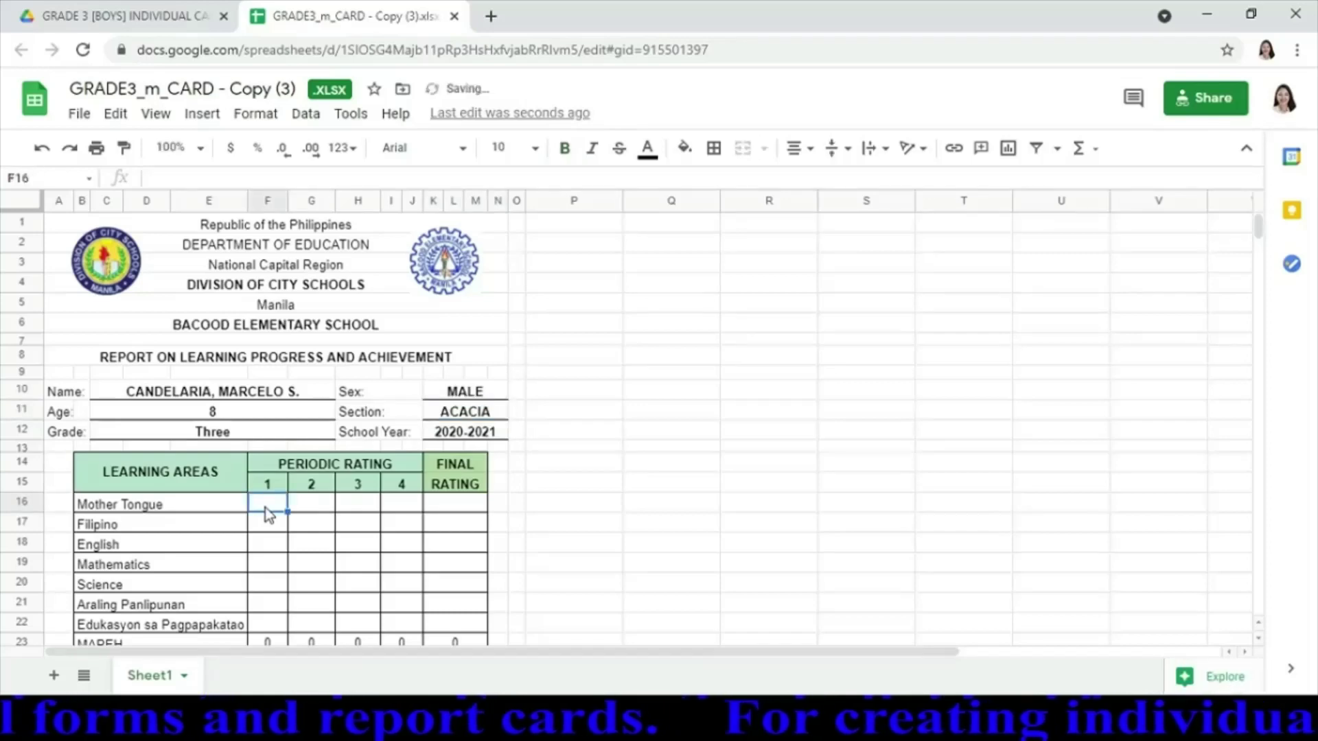
# Enter 80 as the first-quarter grade for Mother Tongue through Health in column F
pyautogui.write('80')
pyautogui.press('Return')
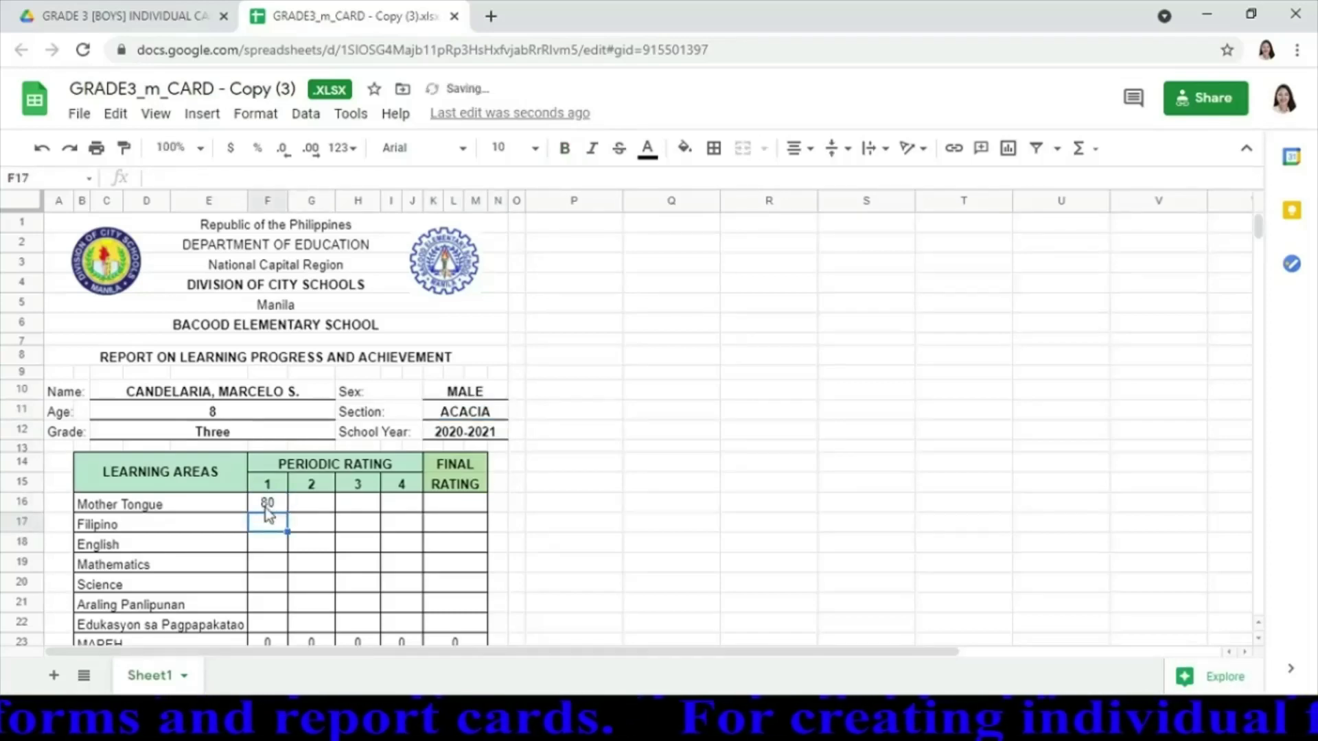
pyautogui.write('80')
pyautogui.press('Return')
pyautogui.write('80')
pyautogui.press('Return')
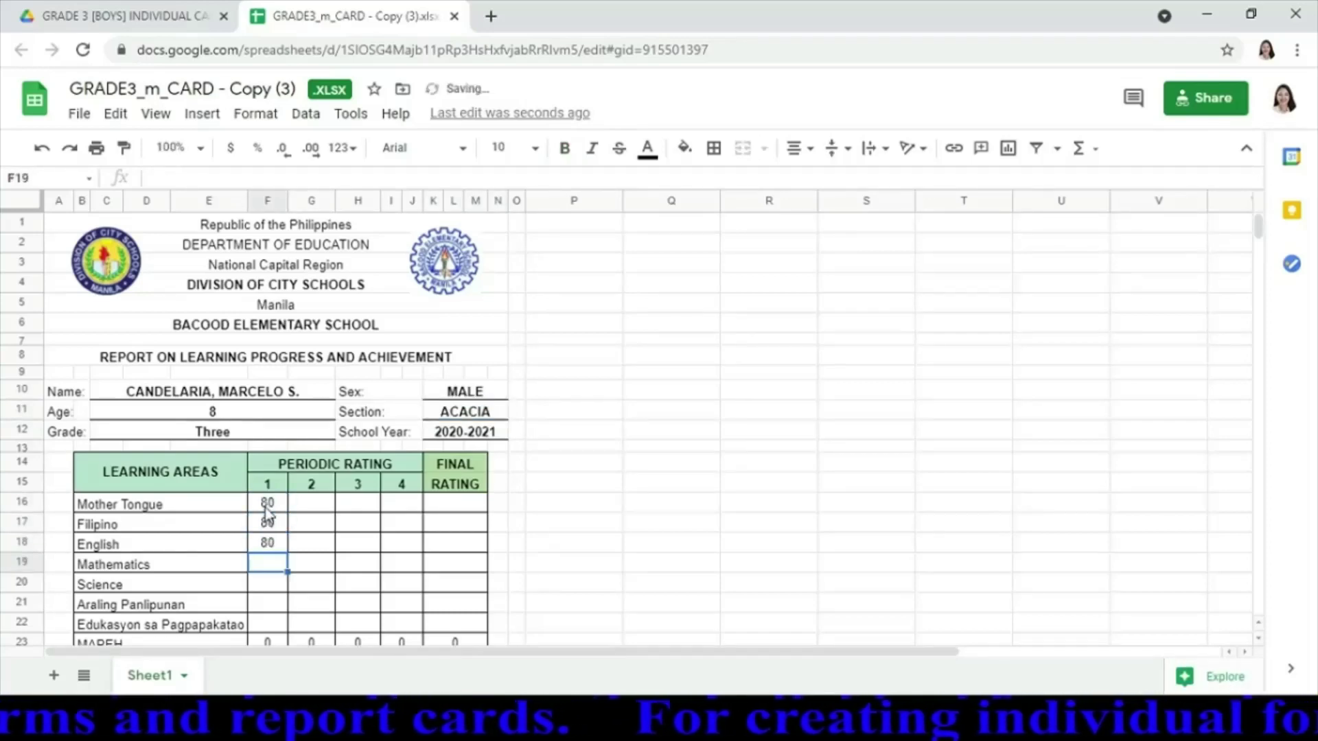
pyautogui.write('80')
pyautogui.press('Return')
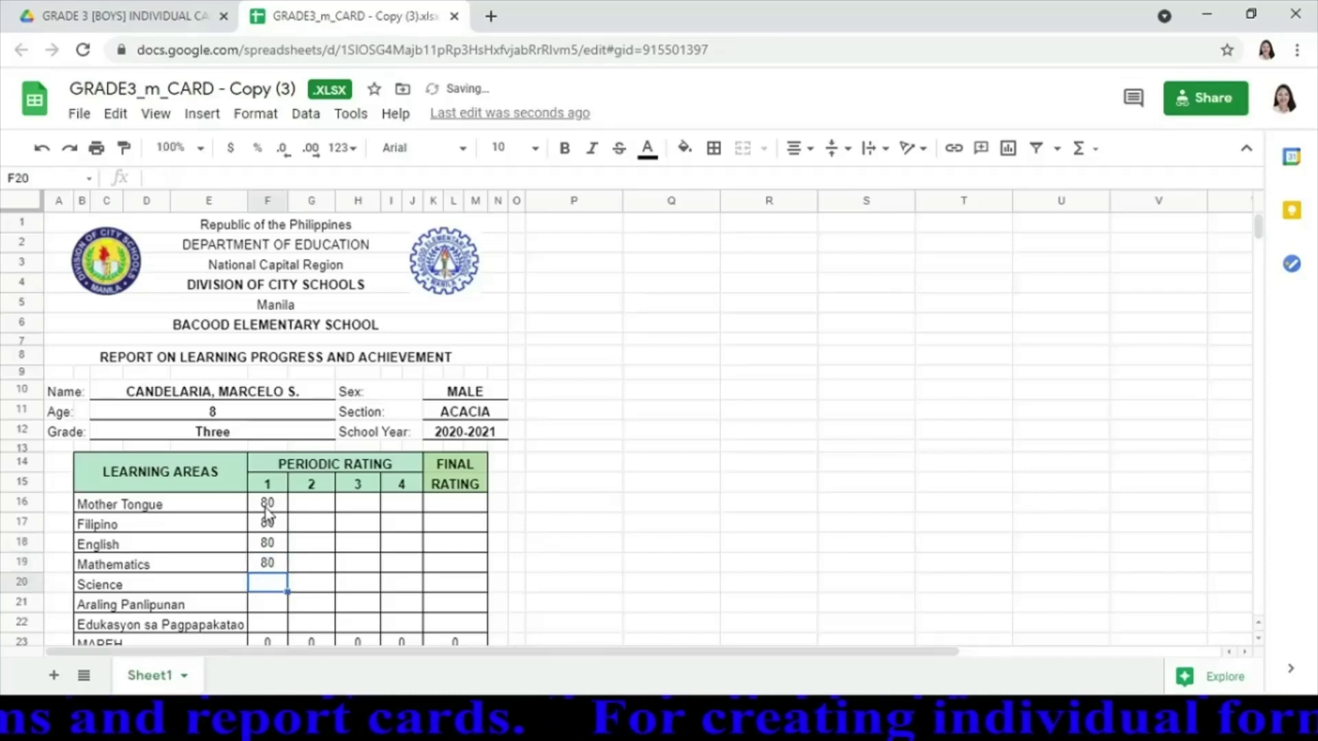
pyautogui.write('80')
pyautogui.press('Return')
pyautogui.write('80')
pyautogui.press('Return')
pyautogui.write('80')
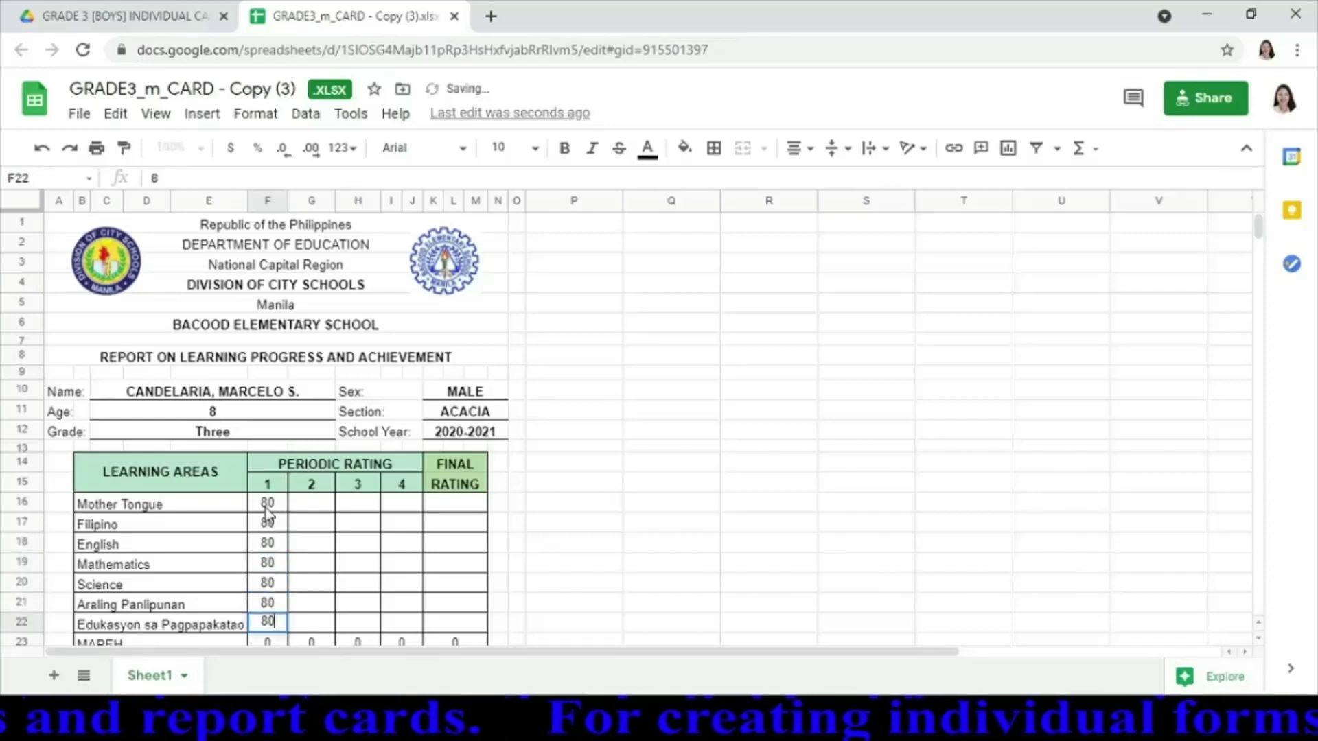
pyautogui.press('Return')
pyautogui.press('Return')
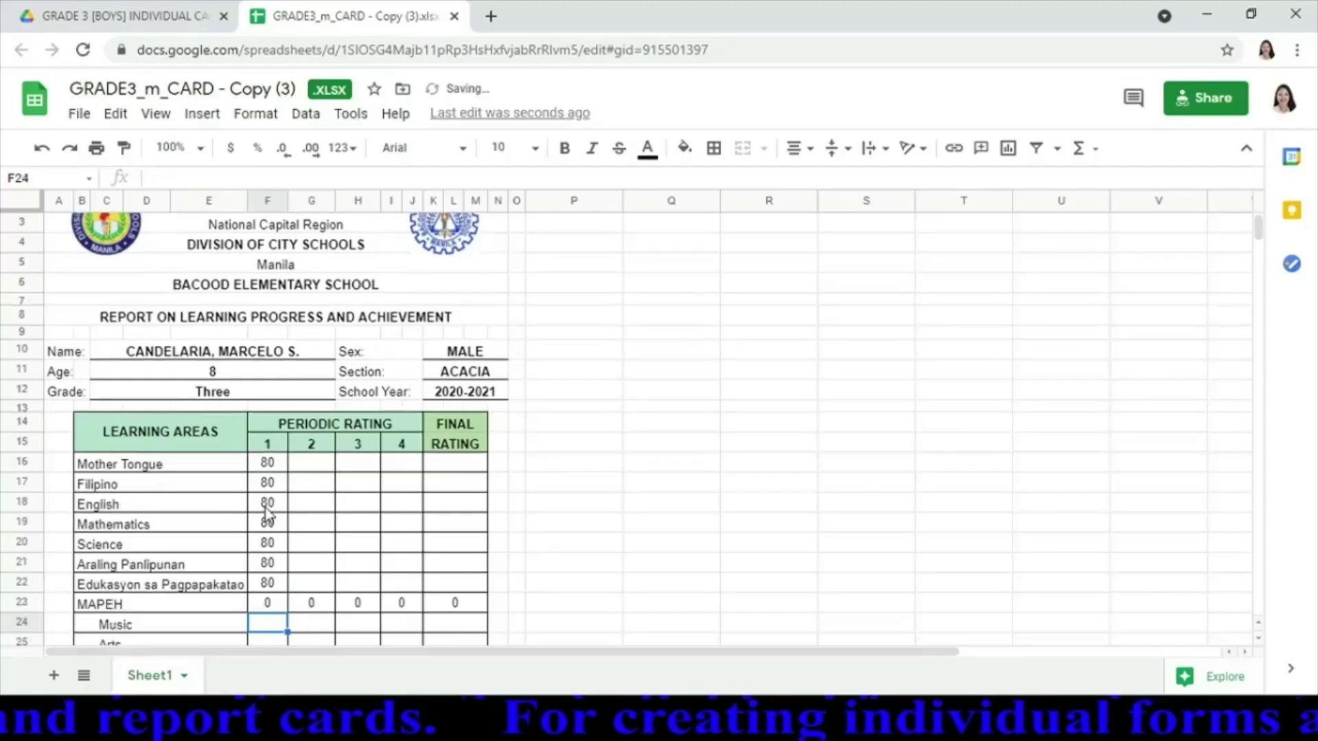
pyautogui.write('80')
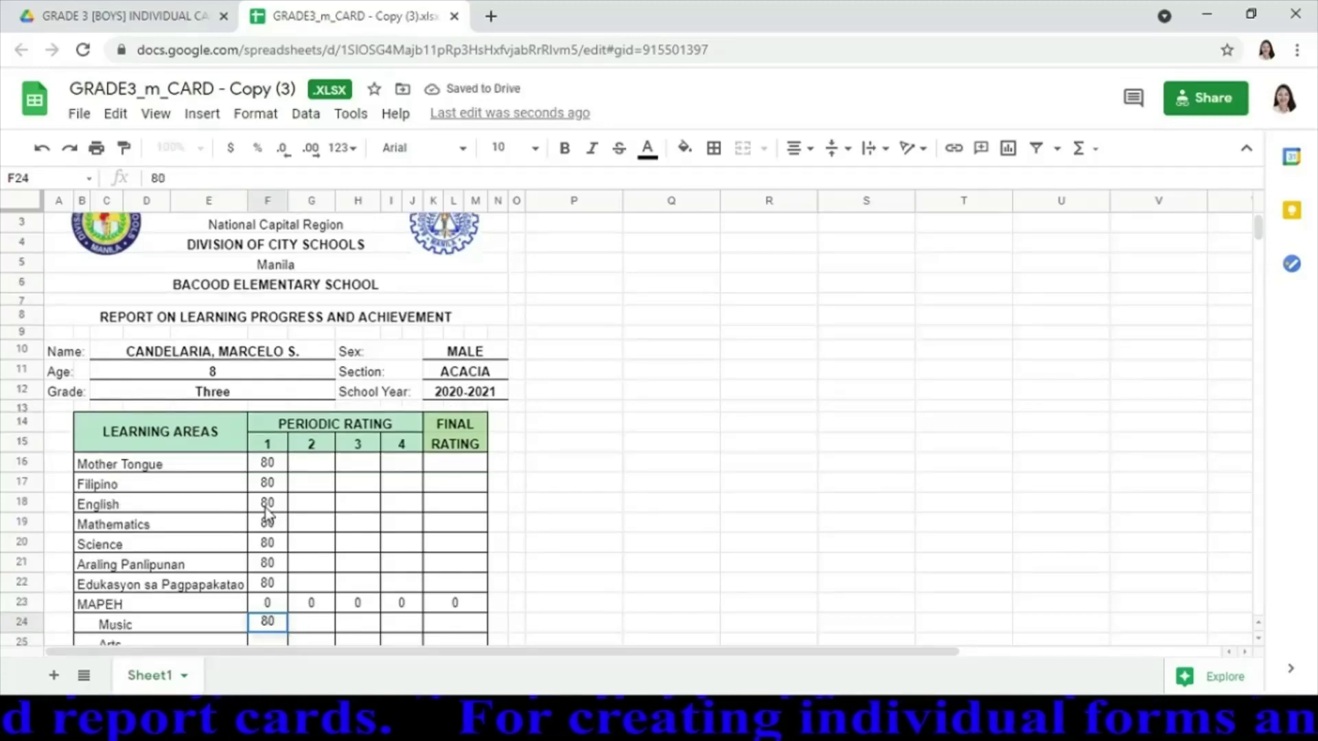
pyautogui.press('Return')
pyautogui.write('80')
pyautogui.press('Return')
pyautogui.write('80')
pyautogui.press('Return')
pyautogui.write('80')
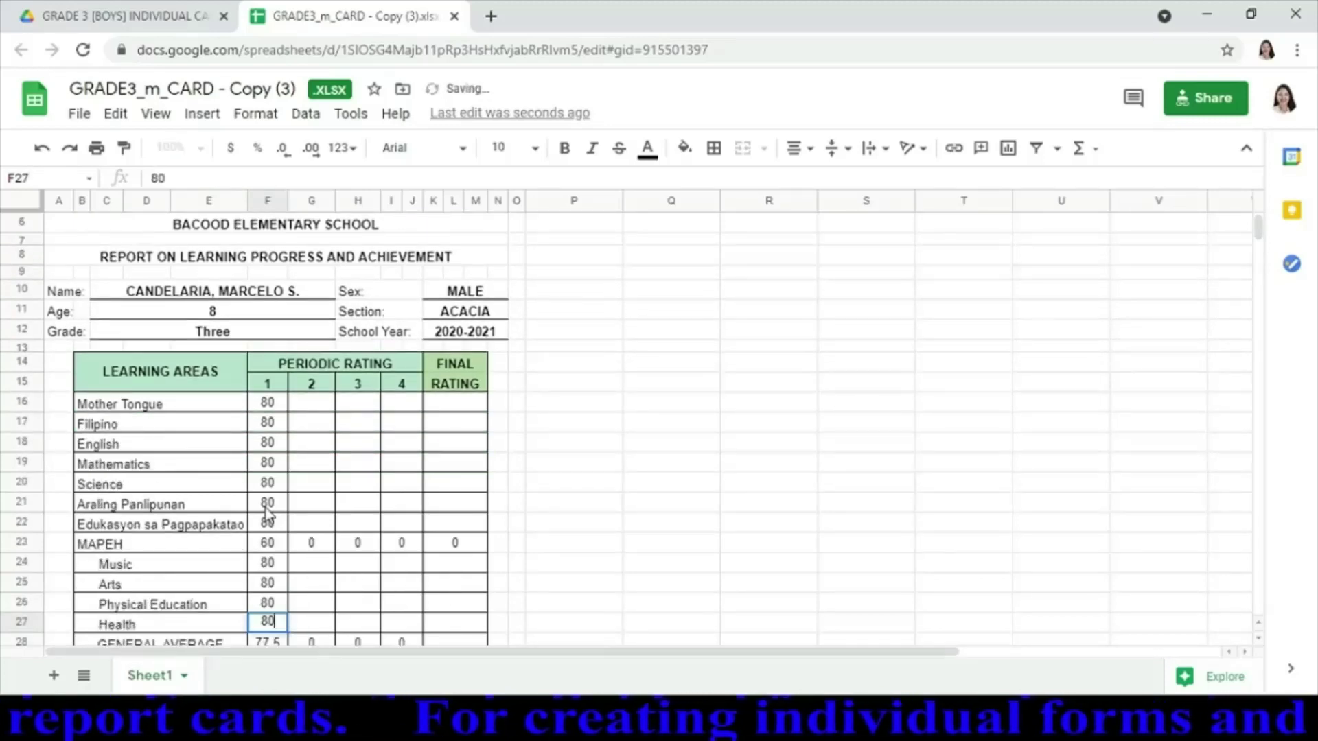
pyautogui.press('Return')
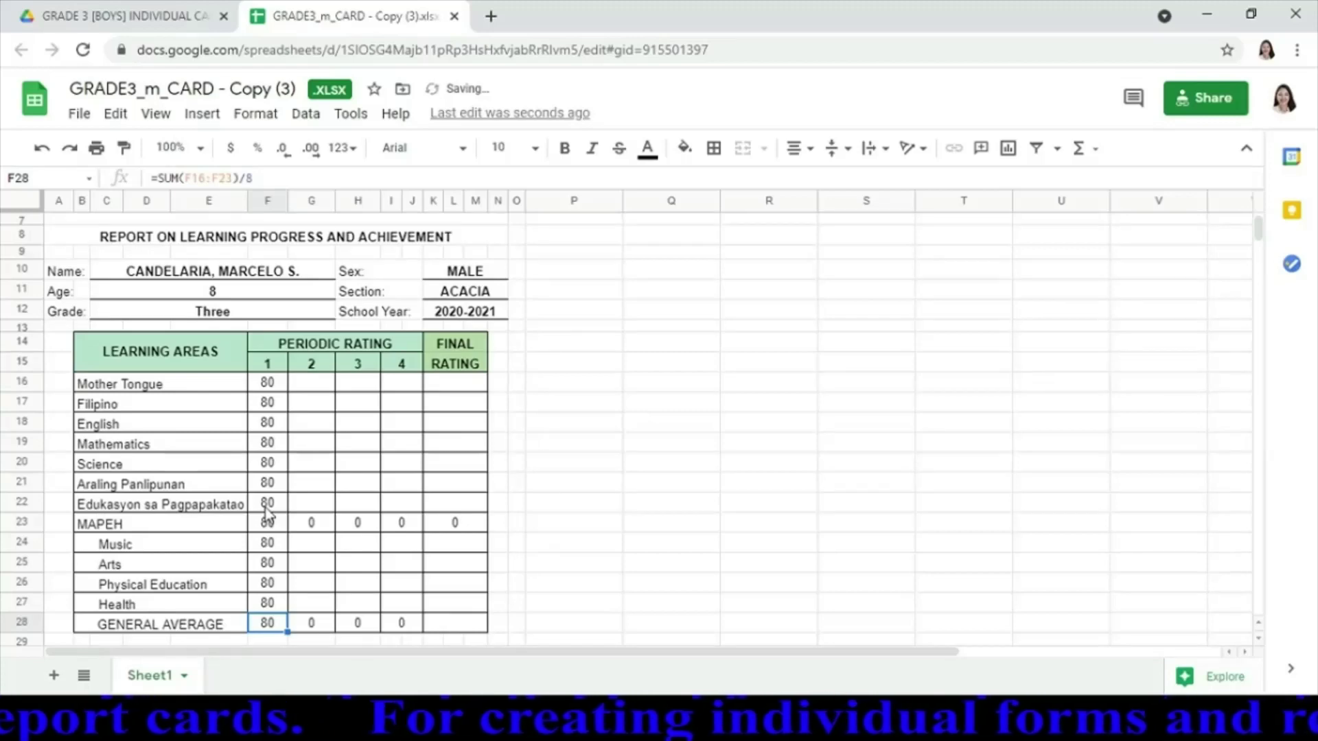
pyautogui.press('Down')
pyautogui.press('Down')
pyautogui.press('Down')
pyautogui.press('Down')
pyautogui.press('Down')
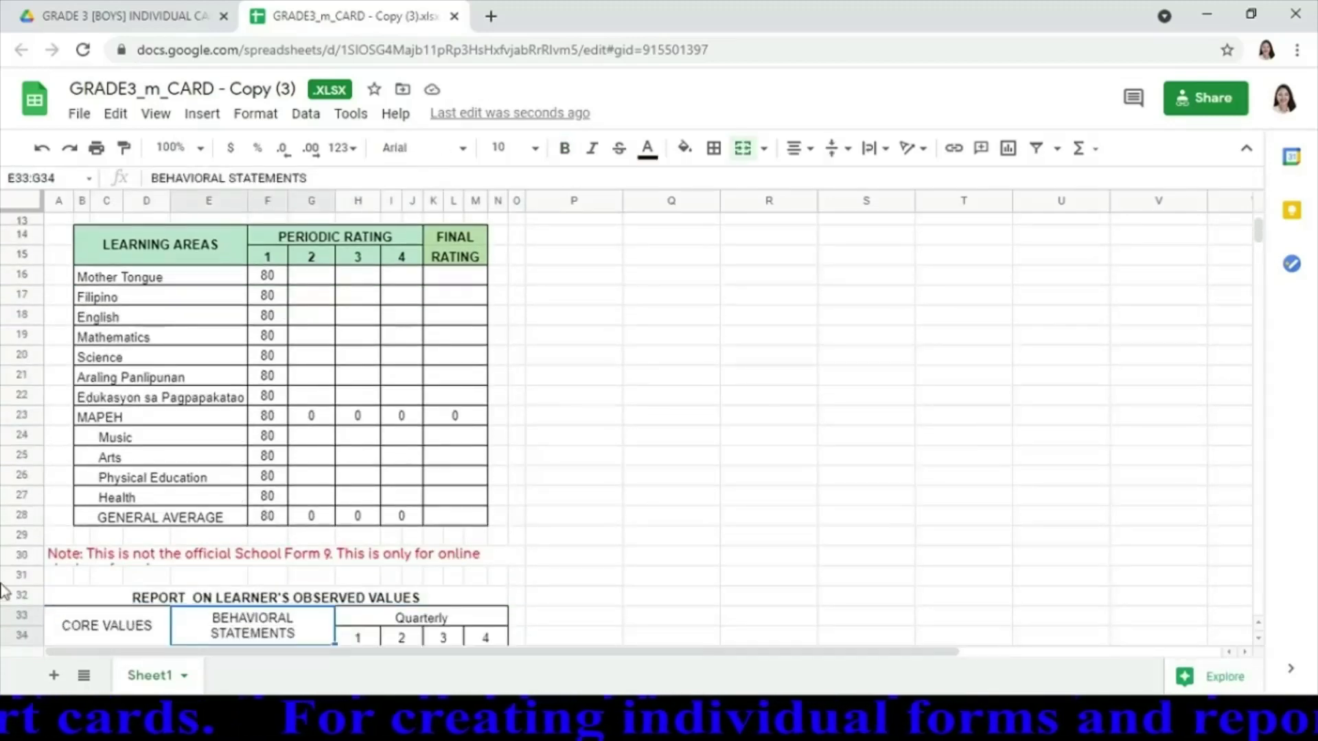
# Make row 30 tall enough to show the full note text
pyautogui.moveTo(25, 565); pyautogui.dragTo(29, 575)
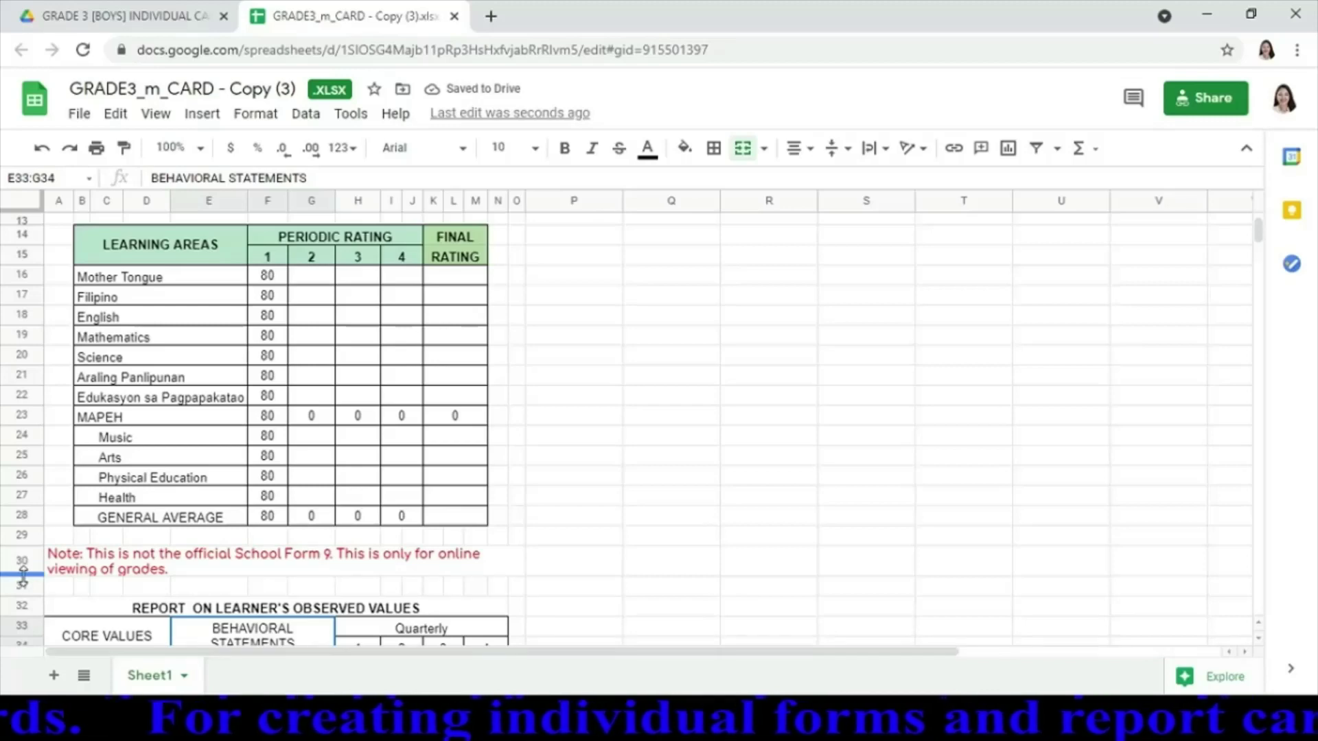
pyautogui.moveTo(14, 574); pyautogui.dragTo(27, 581)
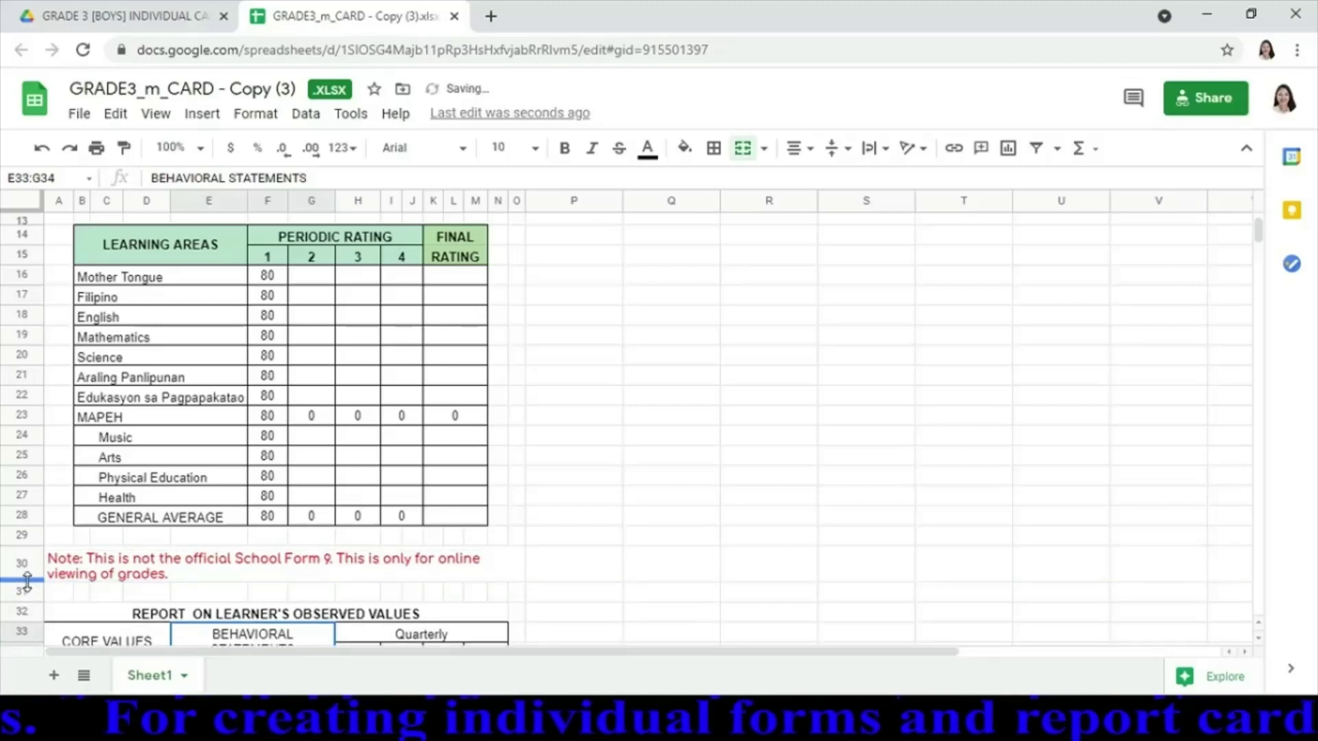
pyautogui.press('Down')
pyautogui.press('Down')
pyautogui.press('Down')
pyautogui.press('Down')
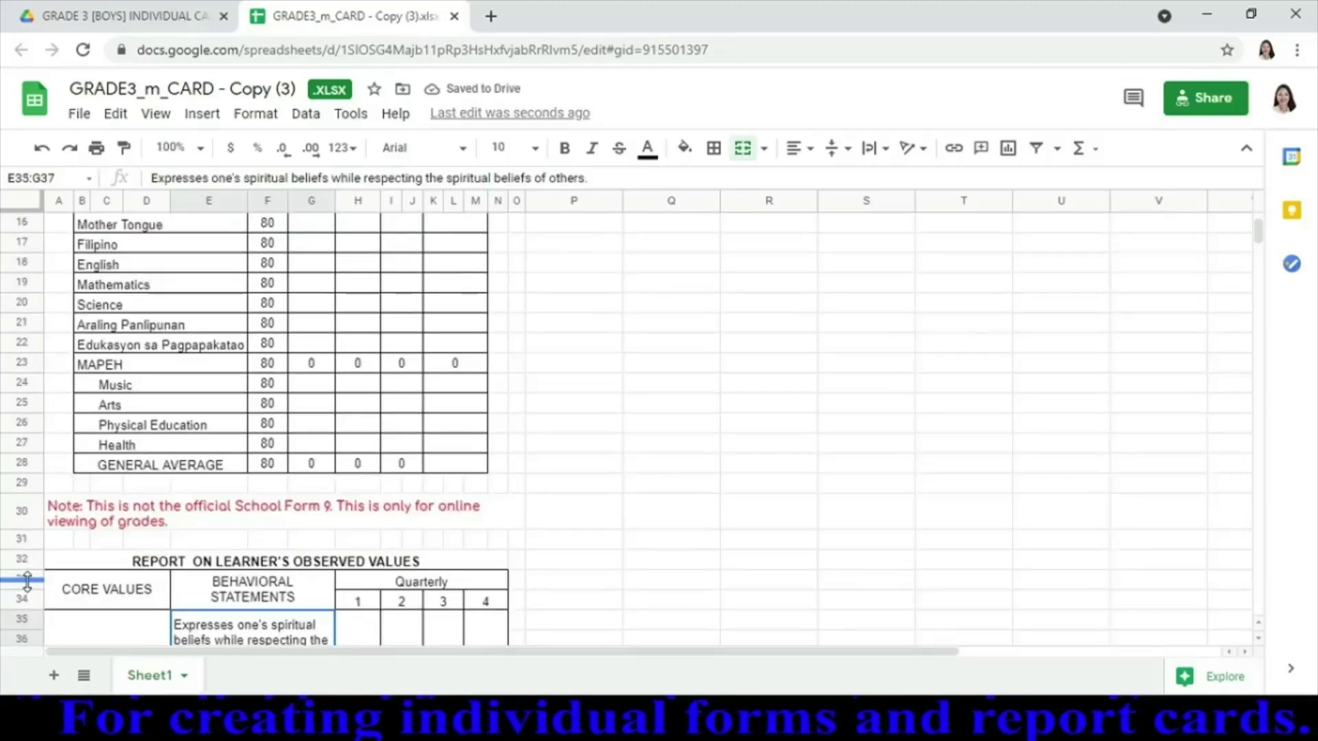
pyautogui.press('Down')
pyautogui.press('Down')
pyautogui.press('Down')
pyautogui.press('Down')
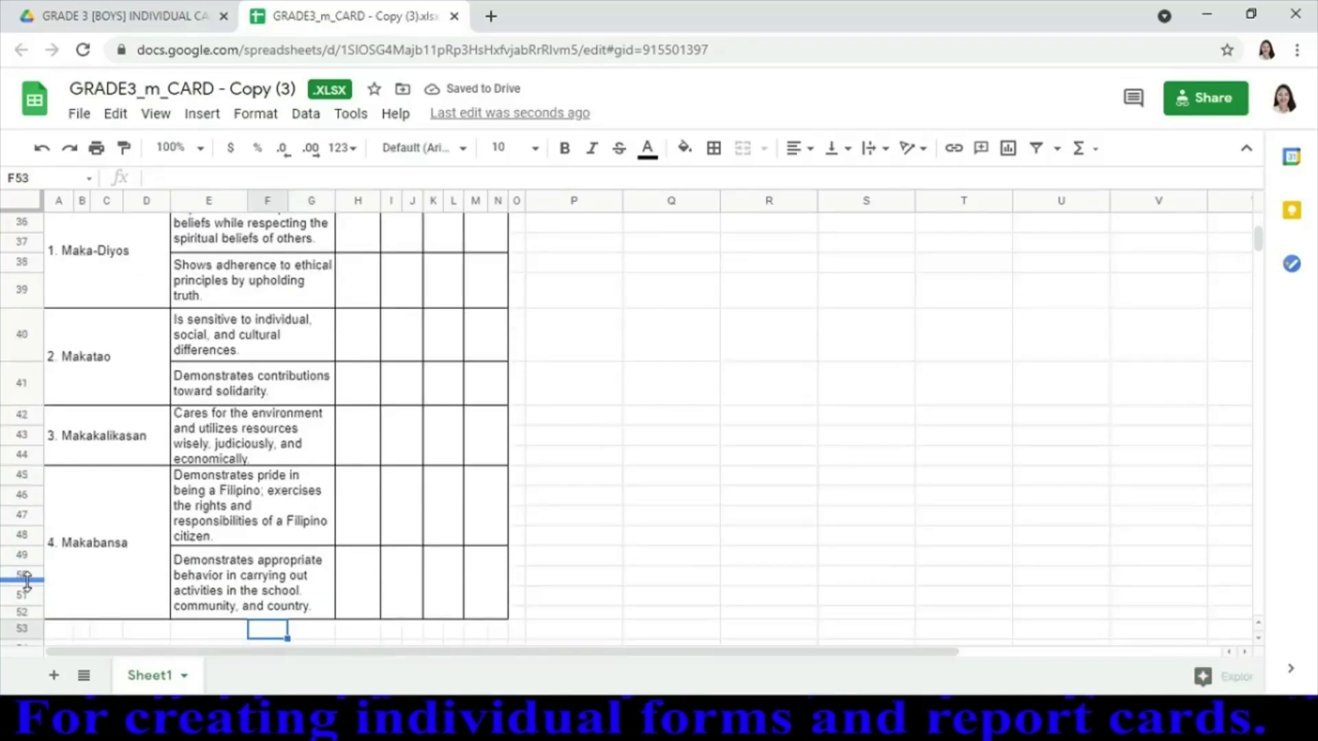
pyautogui.press('Up')
pyautogui.press('Up')
pyautogui.press('Up')
pyautogui.press('Up')
pyautogui.press('Up')
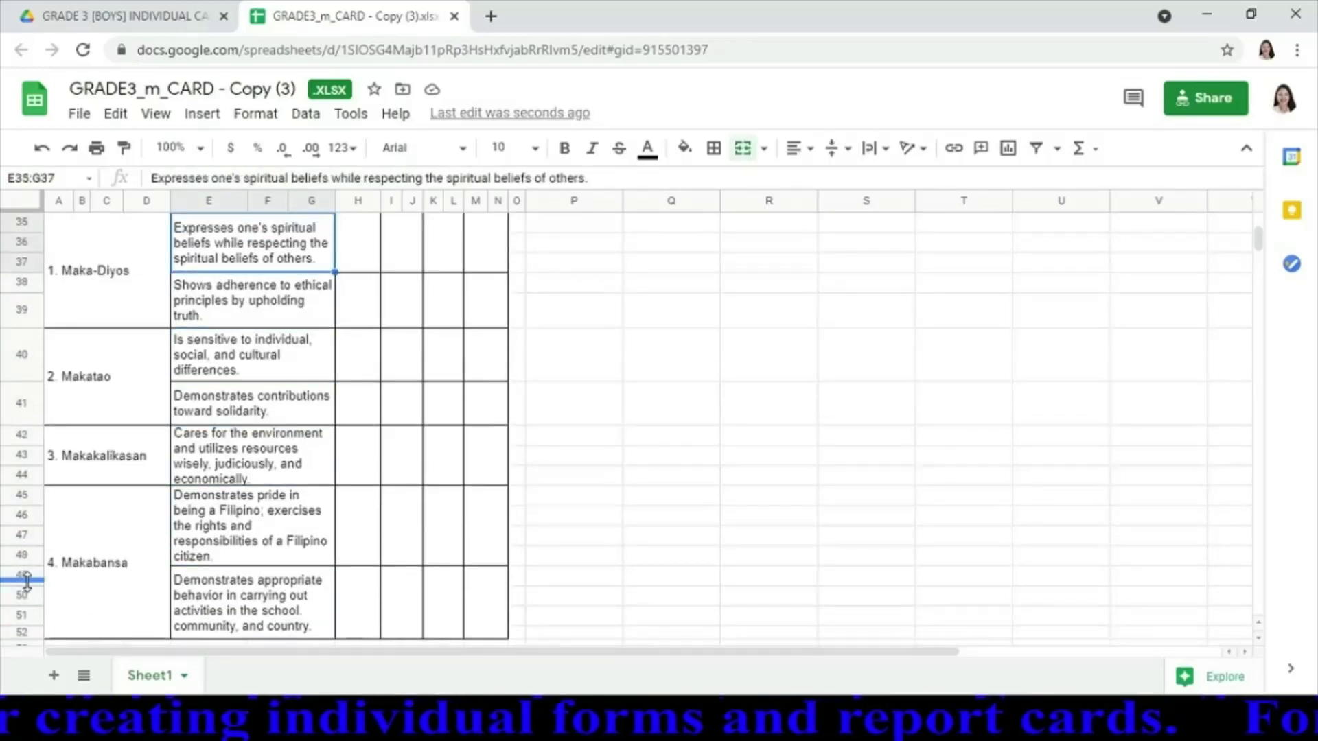
# Rate all seven behavioral statements SO in the Quarter 1 column
pyautogui.click(343, 260)
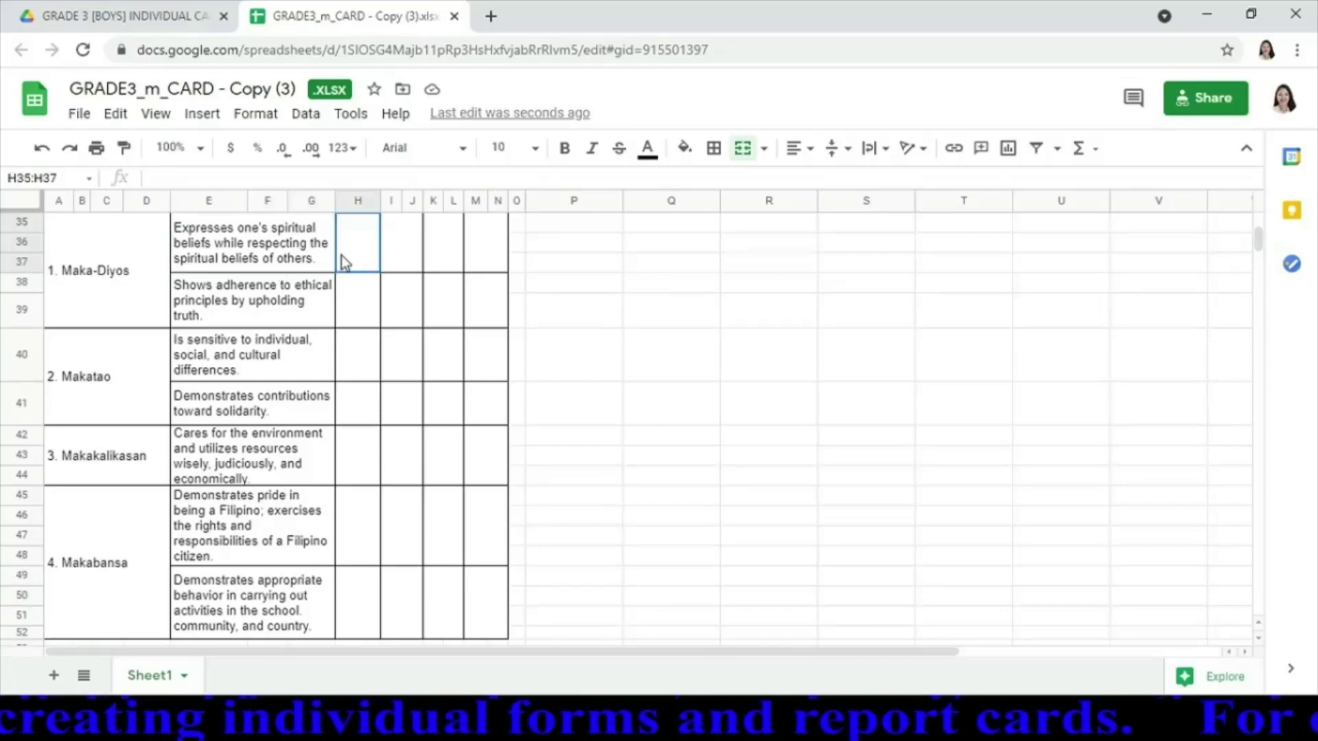
pyautogui.write('S')
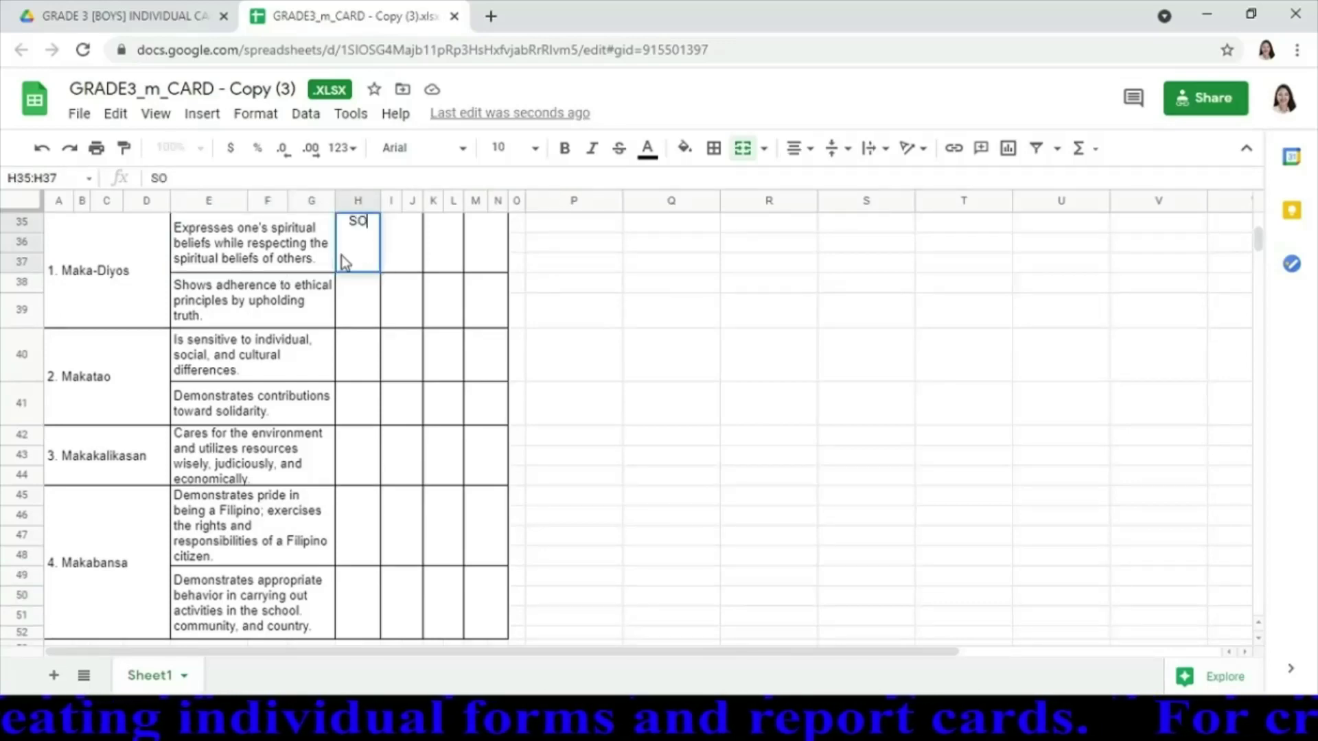
pyautogui.write('O')
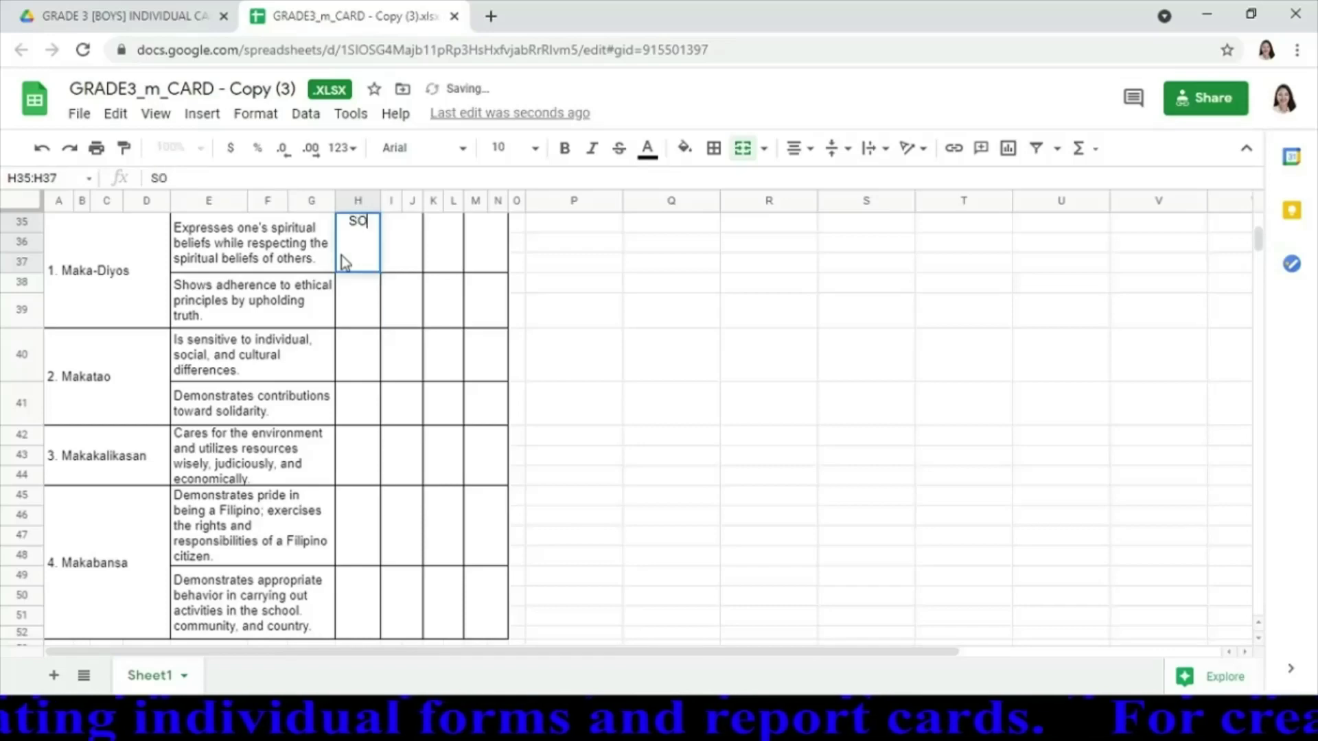
pyautogui.press('Return')
pyautogui.scroll(1, 341, 255)
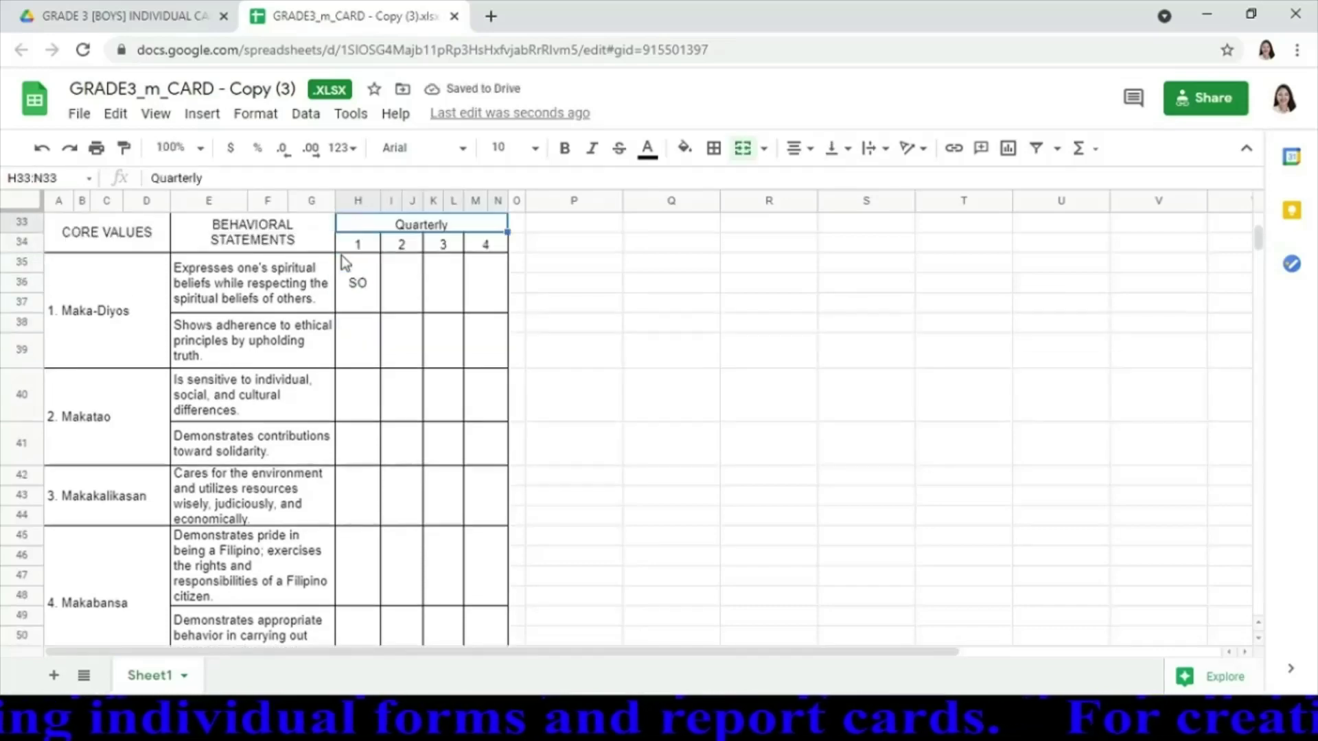
pyautogui.write('S')
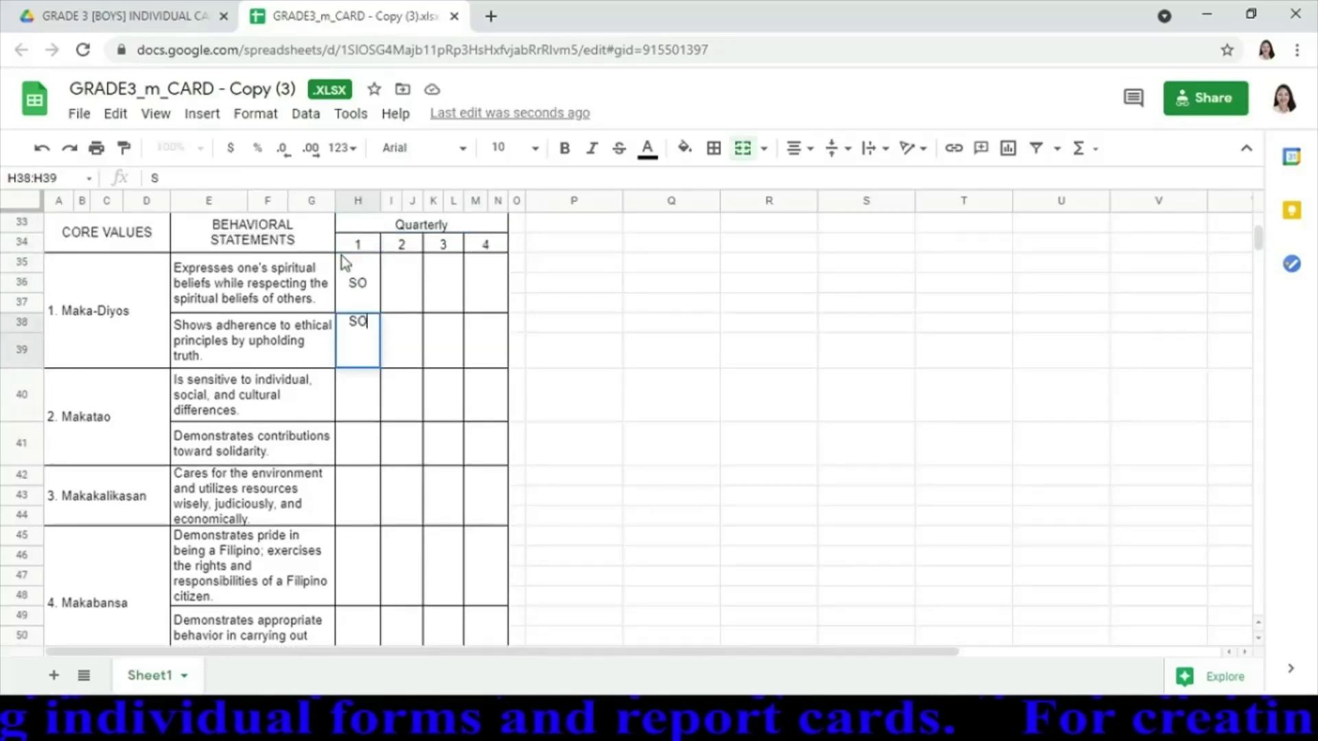
pyautogui.write('O')
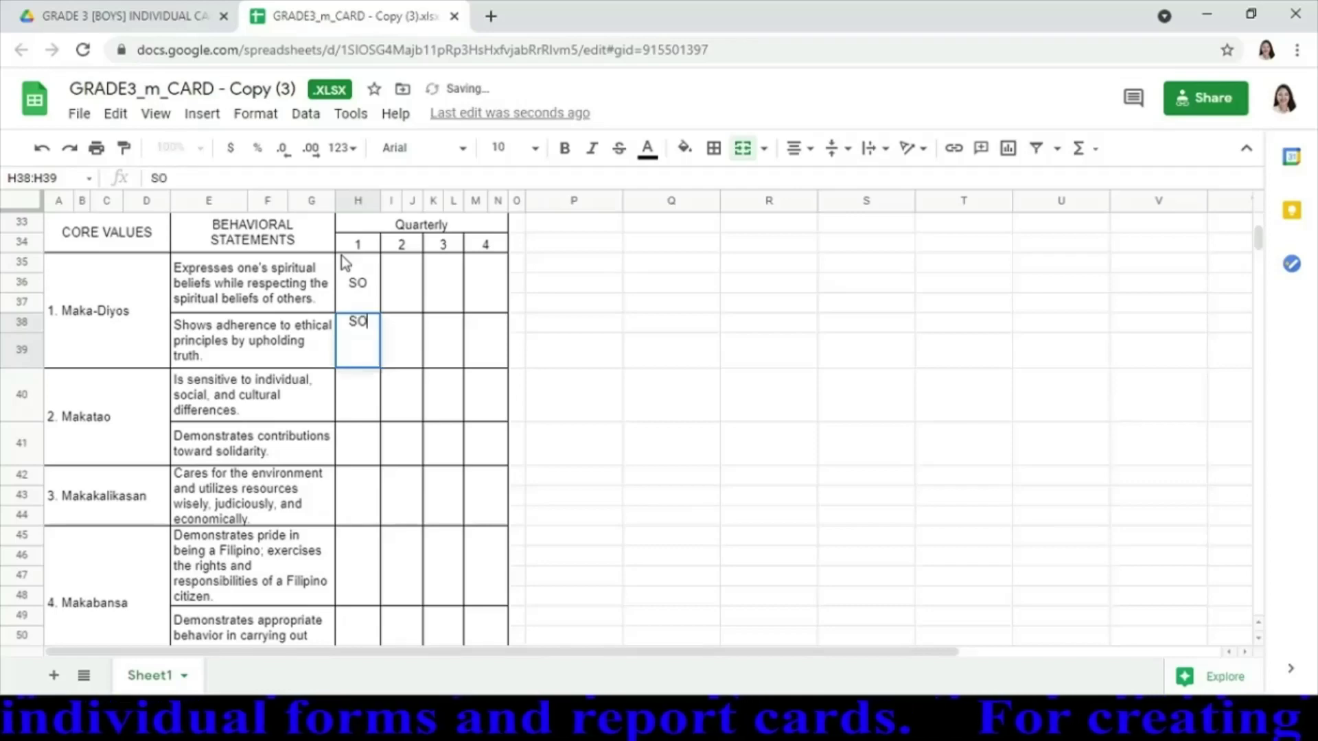
pyautogui.press('Return')
pyautogui.write('SO')
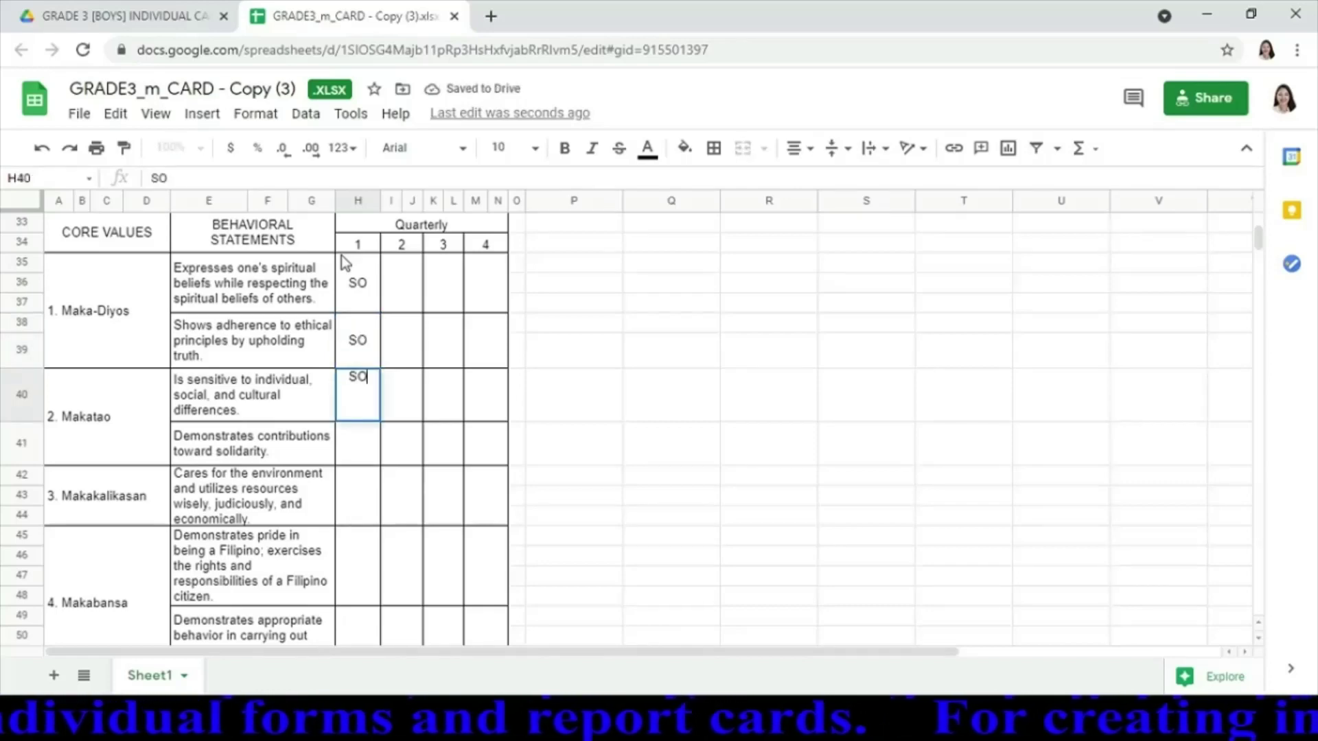
pyautogui.press('Return')
pyautogui.write('SO')
pyautogui.press('Return')
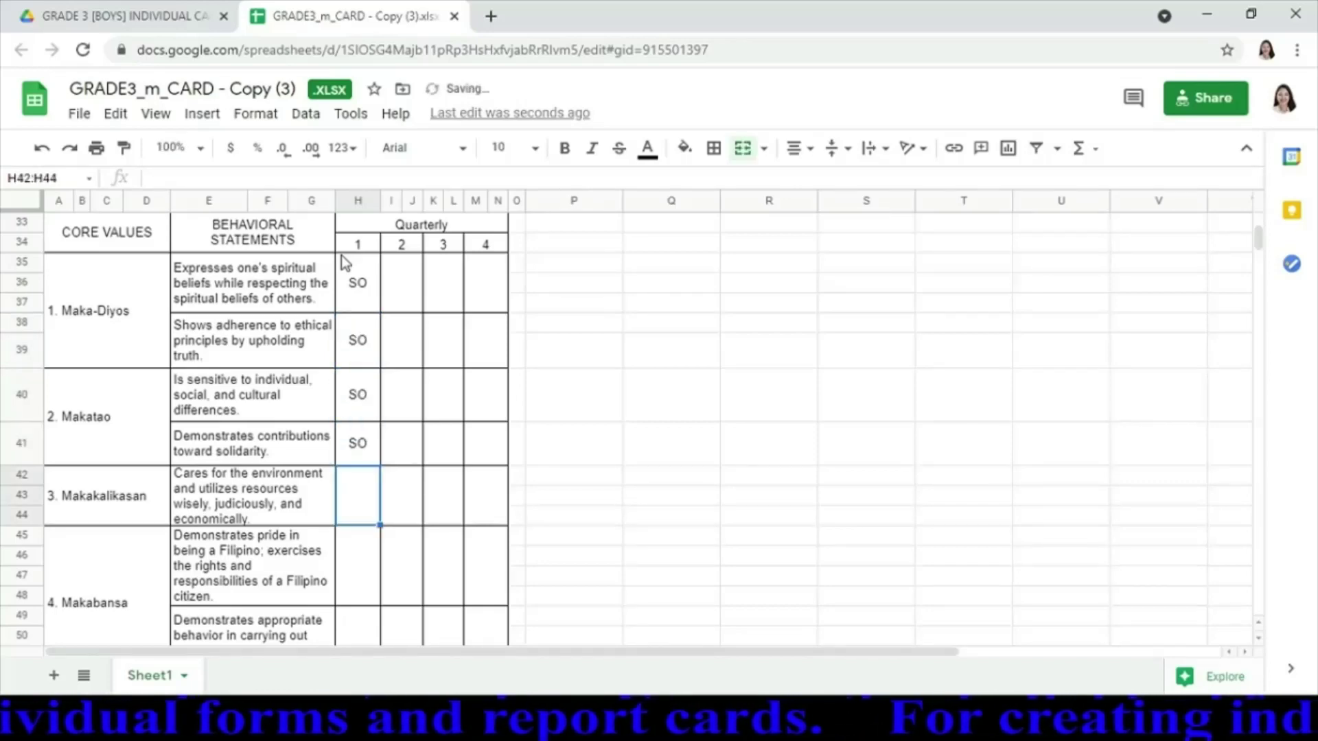
pyautogui.write('SO')
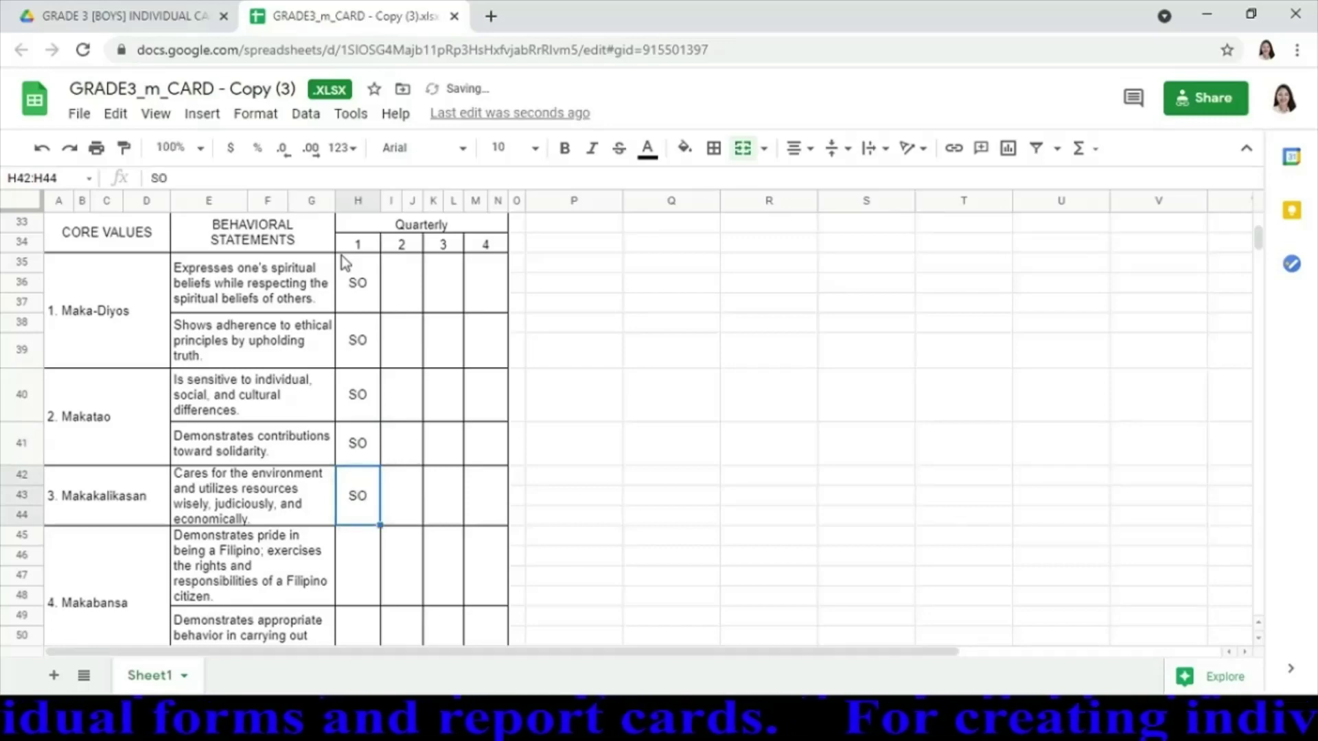
pyautogui.press('Return')
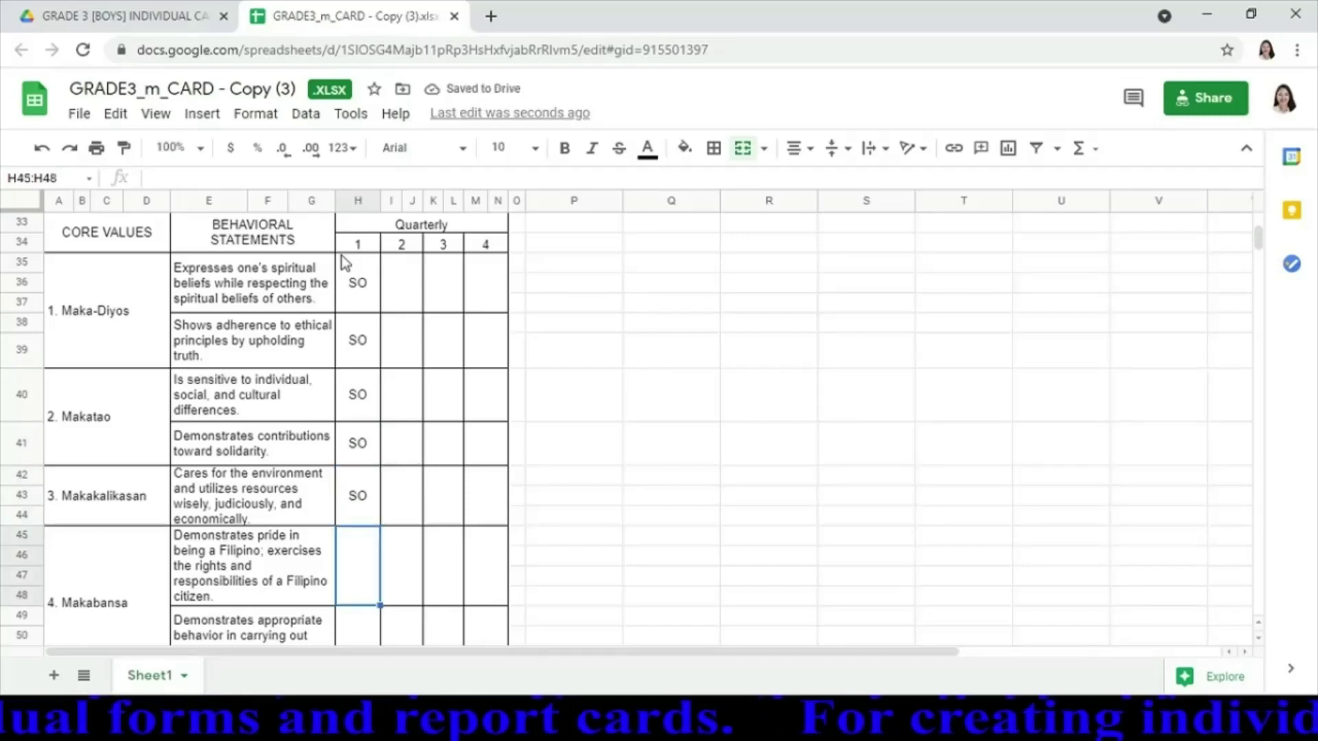
pyautogui.write('SO')
pyautogui.press('Return')
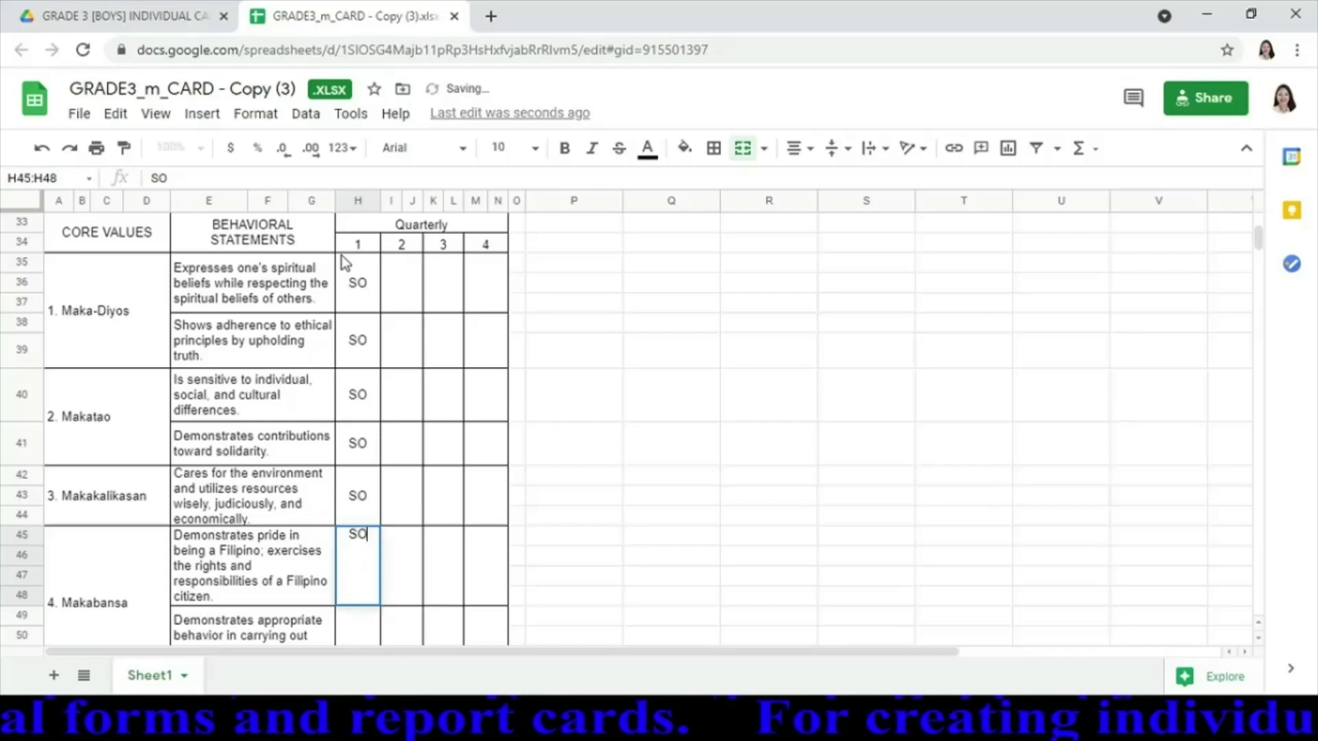
pyautogui.press('Return')
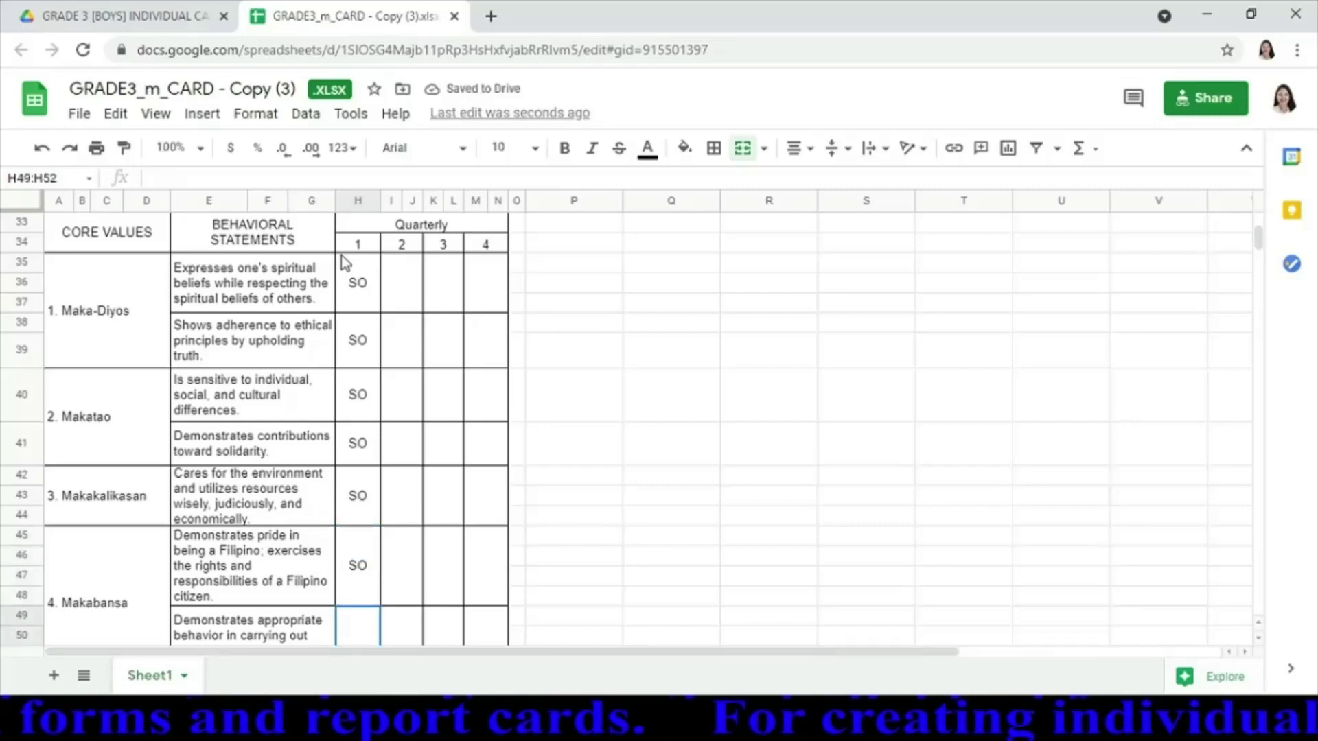
pyautogui.write('SO')
pyautogui.press('Return')
pyautogui.press('Down')
pyautogui.press('Down')
pyautogui.press('Down')
pyautogui.press('Down')
pyautogui.press('Down')
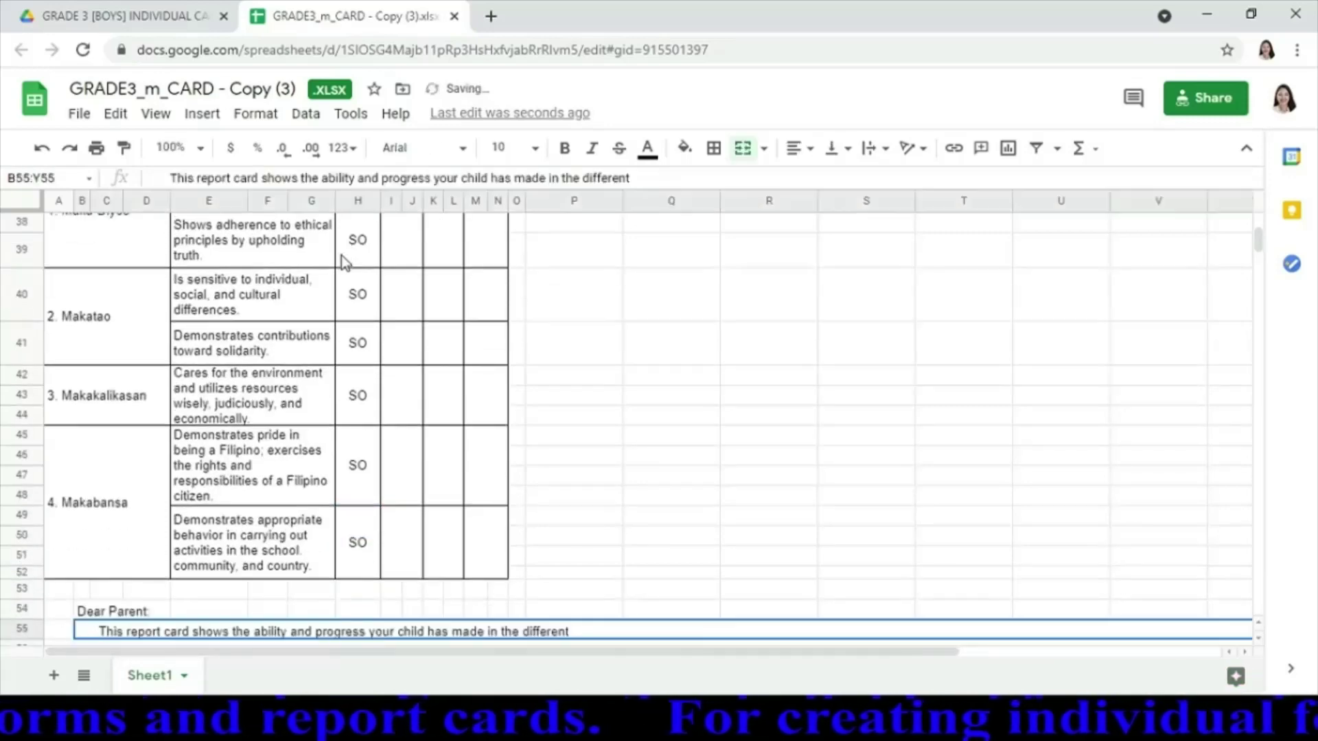
pyautogui.press('Down')
pyautogui.press('Down')
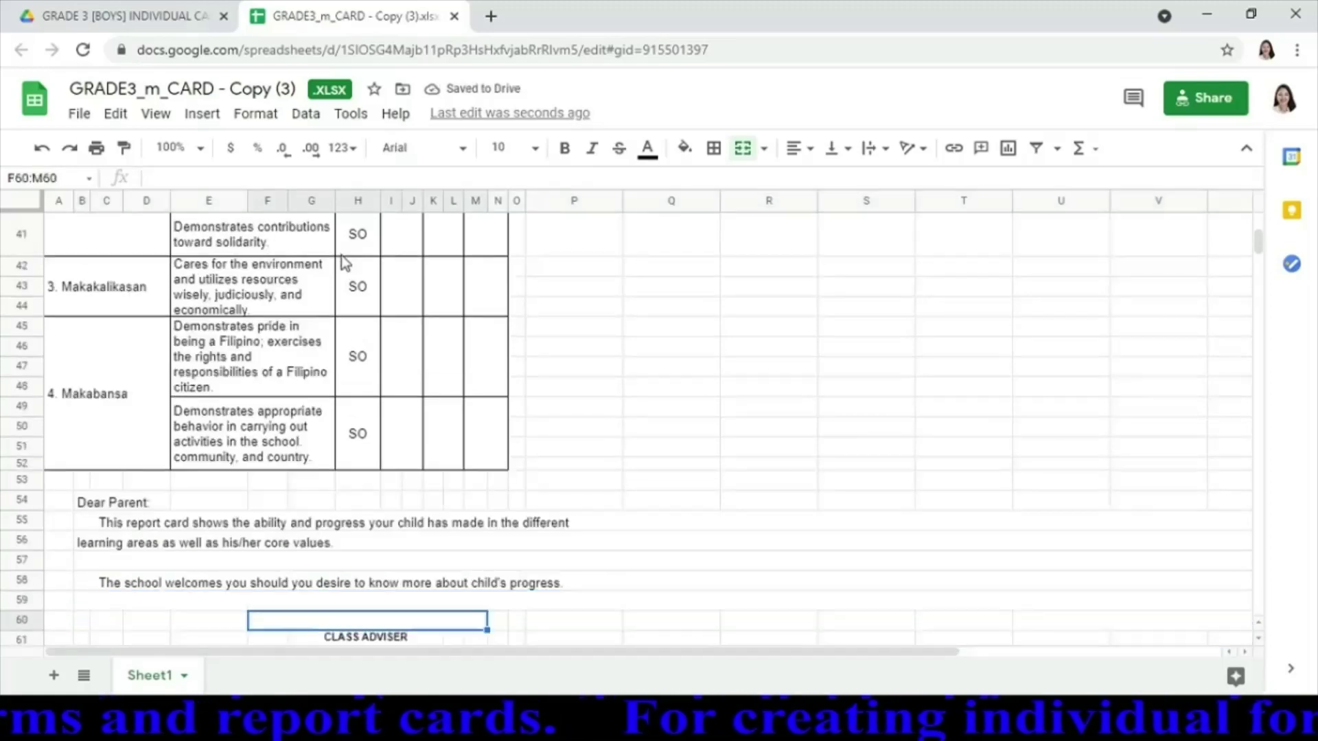
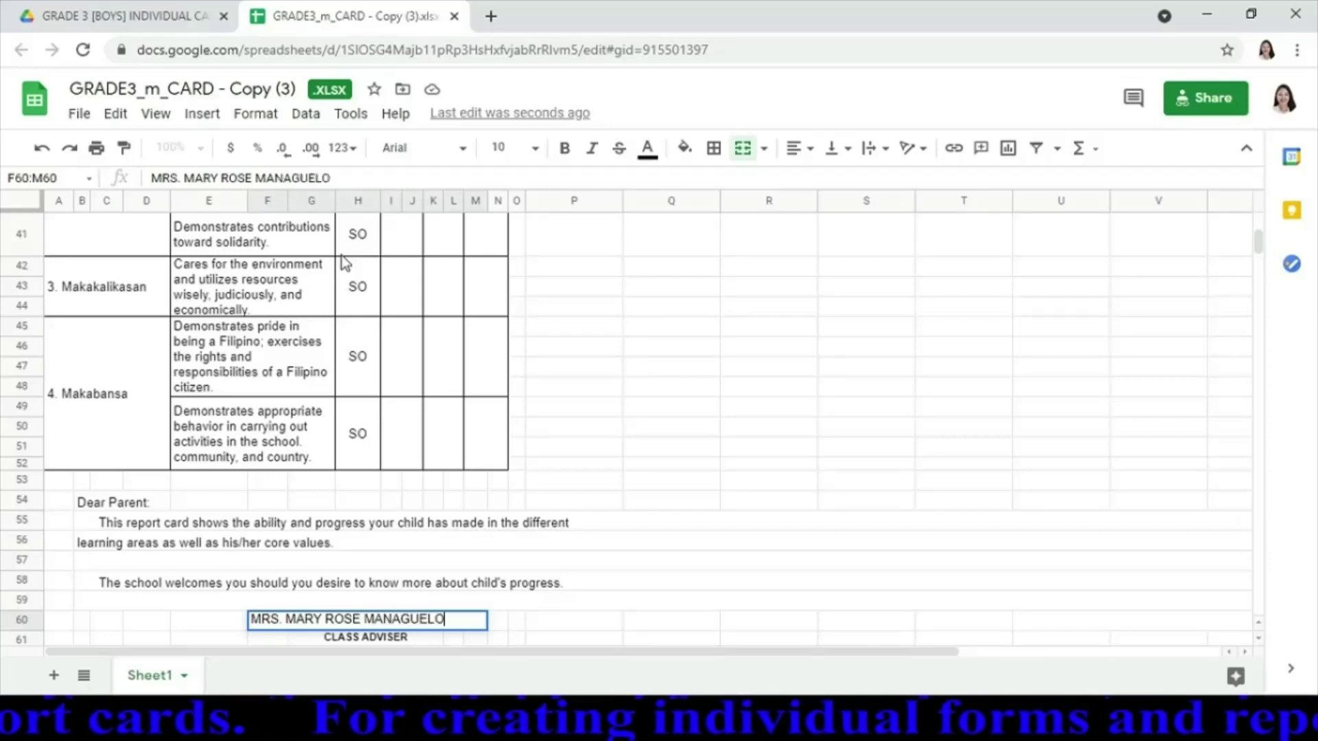
# Enter the class adviser's full name above CLASS ADVISER and centre it horizontally
pyautogui.click(809, 151)
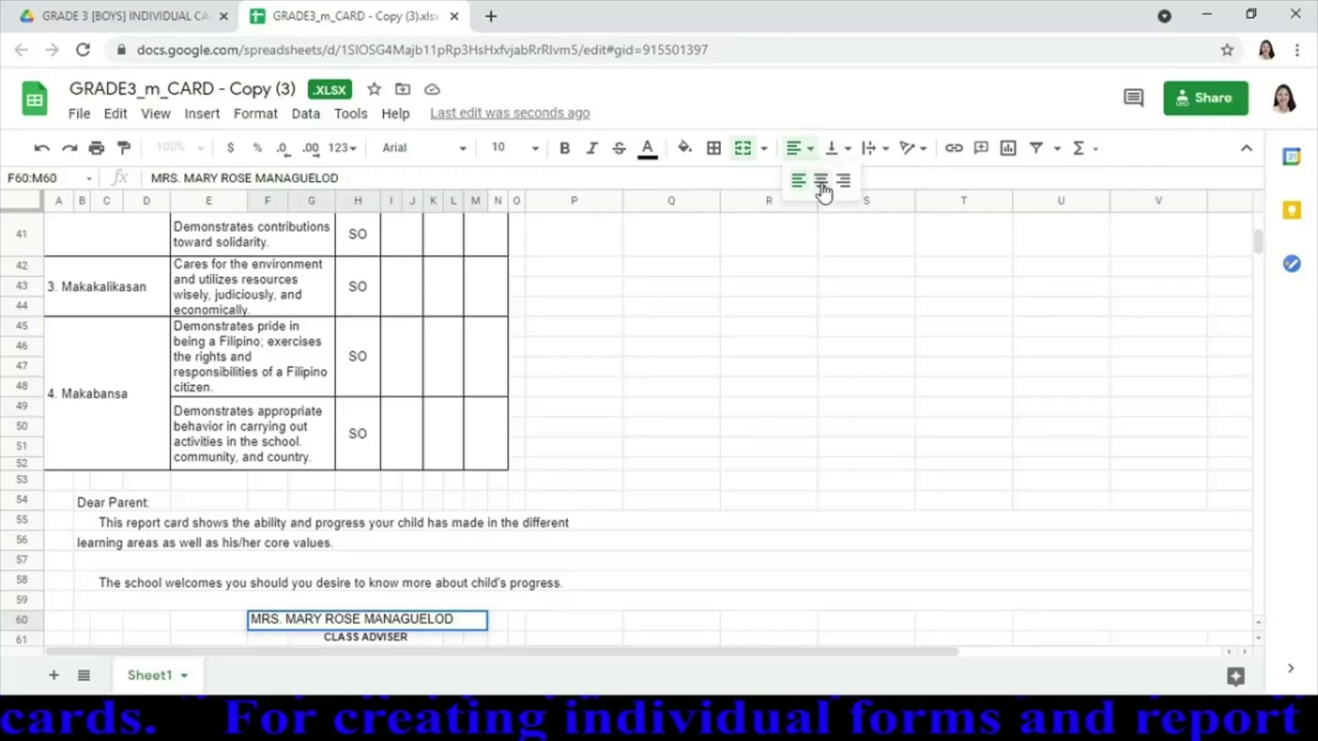
pyautogui.click(822, 181)
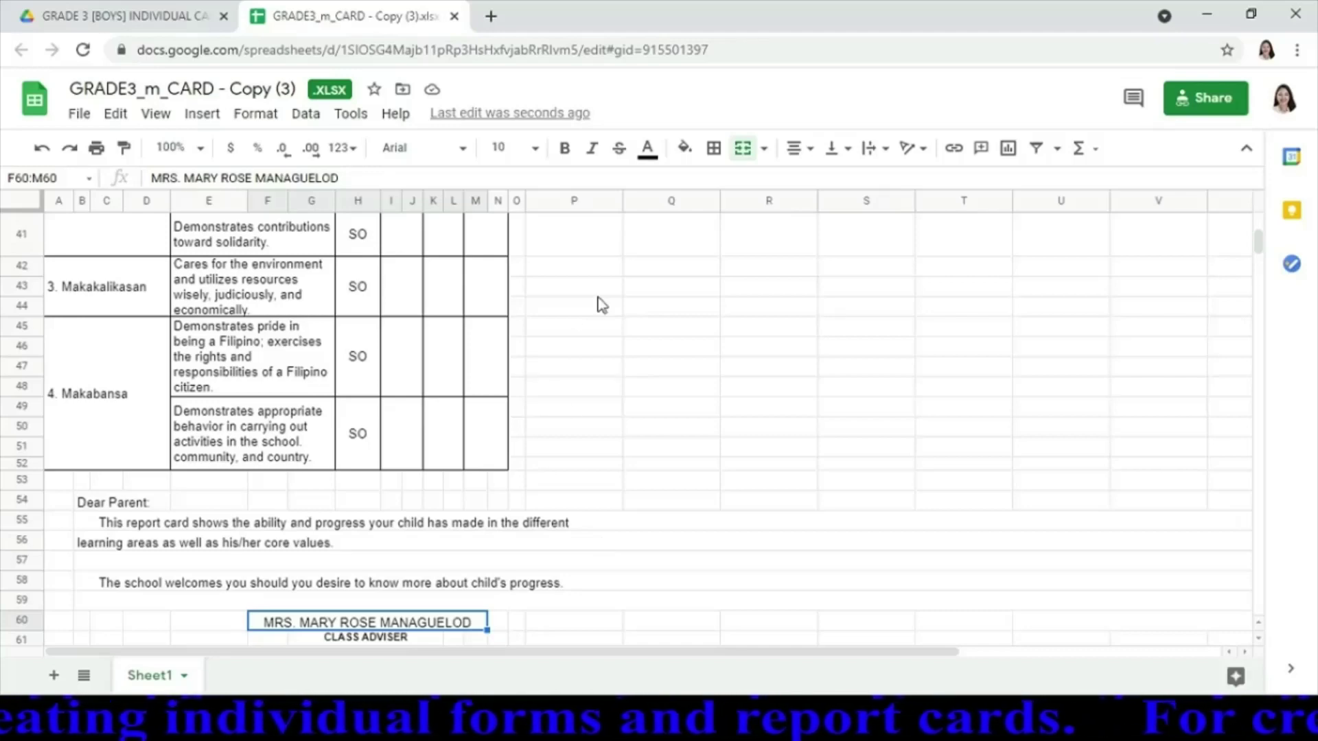
# Rename the spreadsheet to the student's surname, first name and middle initial
pyautogui.click(267, 90)
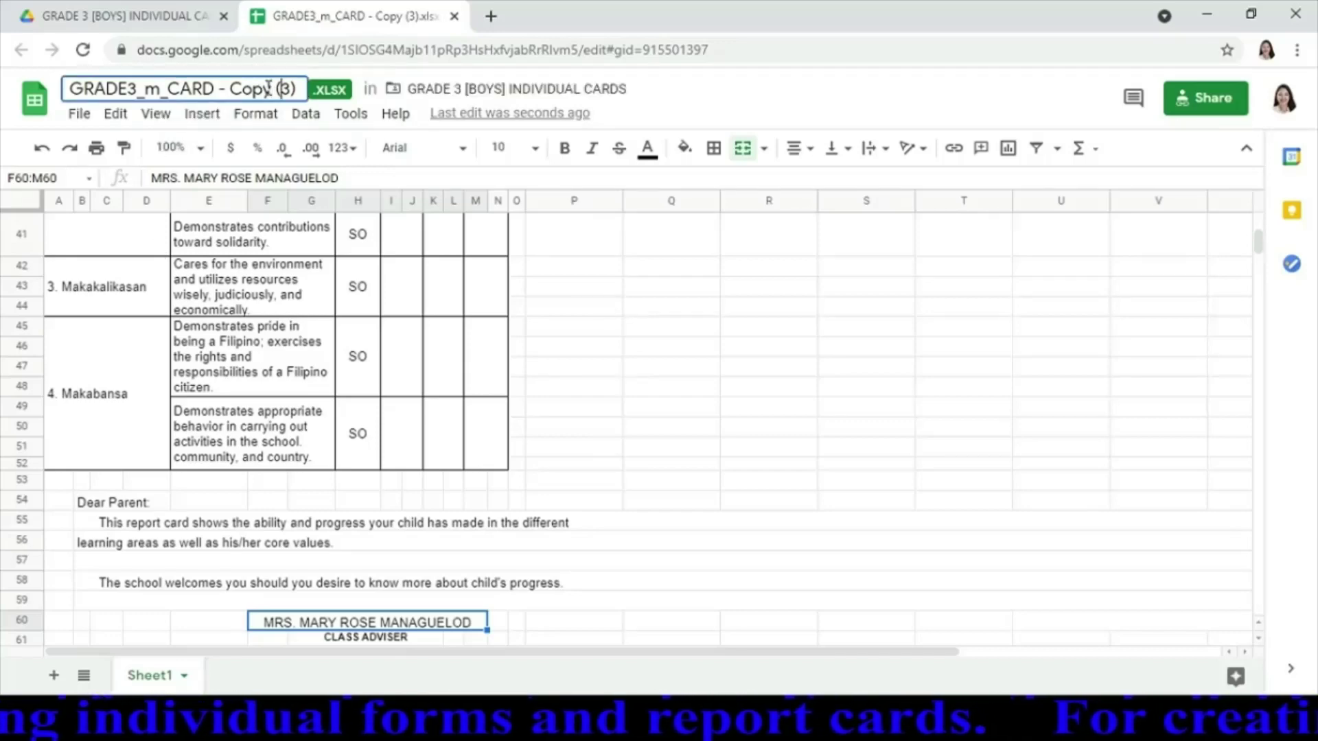
pyautogui.press('BackSpace')
pyautogui.press('BackSpace')
pyautogui.press('BackSpace')
pyautogui.press('BackSpace')
pyautogui.press('BackSpace')
pyautogui.press('BackSpace')
pyautogui.press('BackSpace')
pyautogui.press('BackSpace')
pyautogui.press('BackSpace')
pyautogui.press('BackSpace')
pyautogui.press('BackSpace')
pyautogui.press('BackSpace')
pyautogui.press('BackSpace')
pyautogui.press('BackSpace')
pyautogui.press('BackSpace')
pyautogui.press('BackSpace')
pyautogui.press('BackSpace')
pyautogui.press('BackSpace')
pyautogui.press('BackSpace')
pyautogui.press('BackSpace')
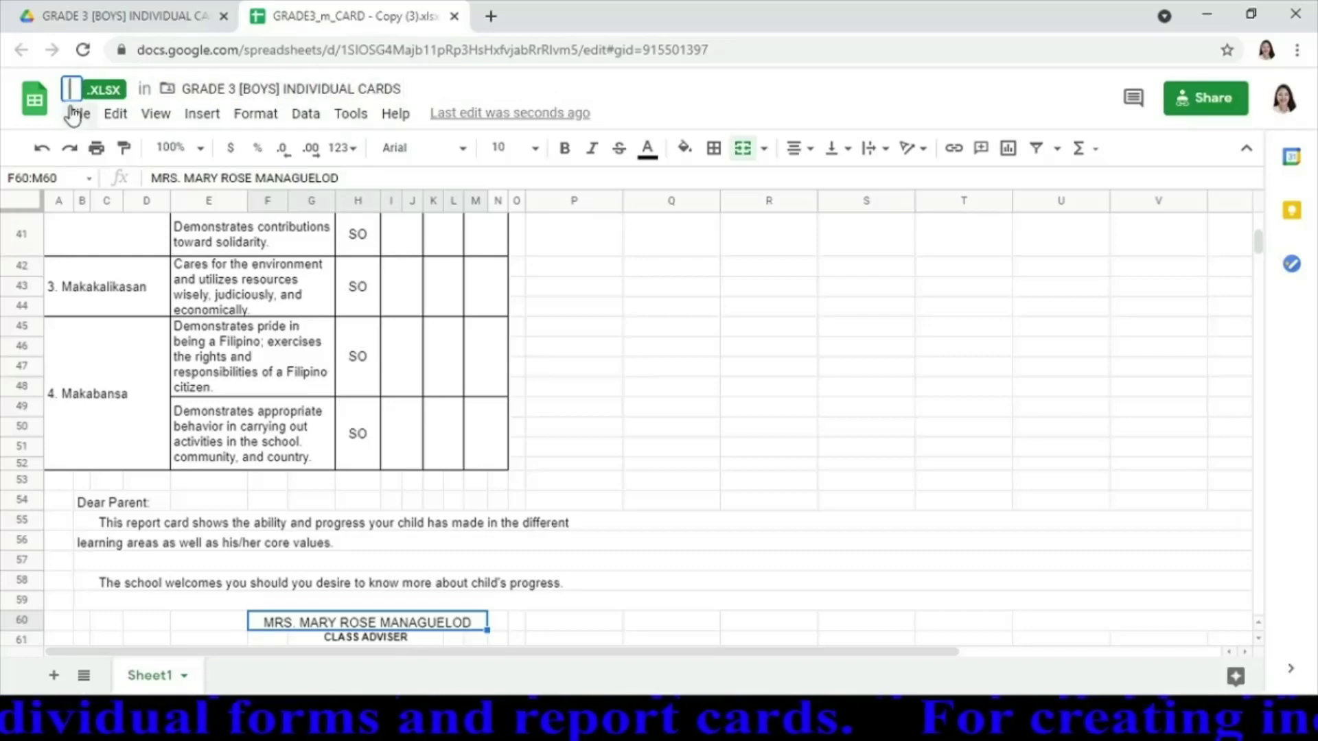
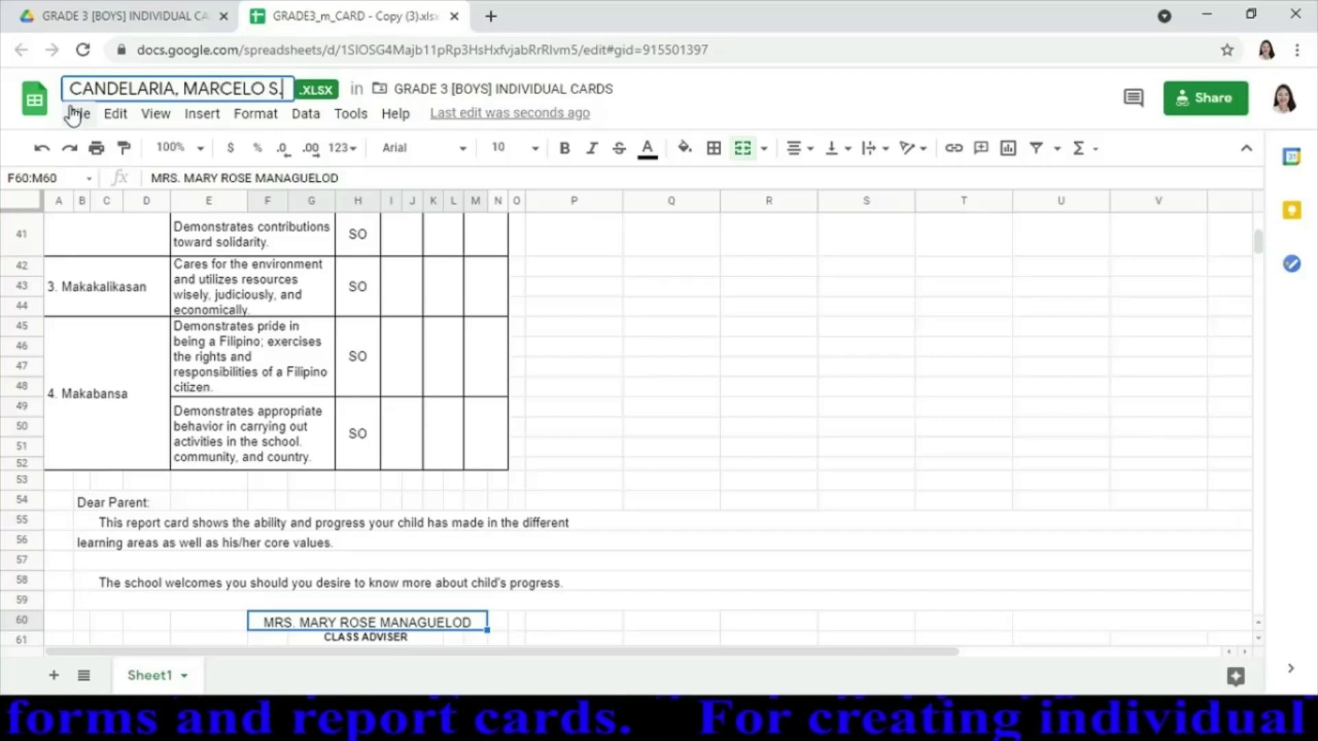
pyautogui.press('Return')
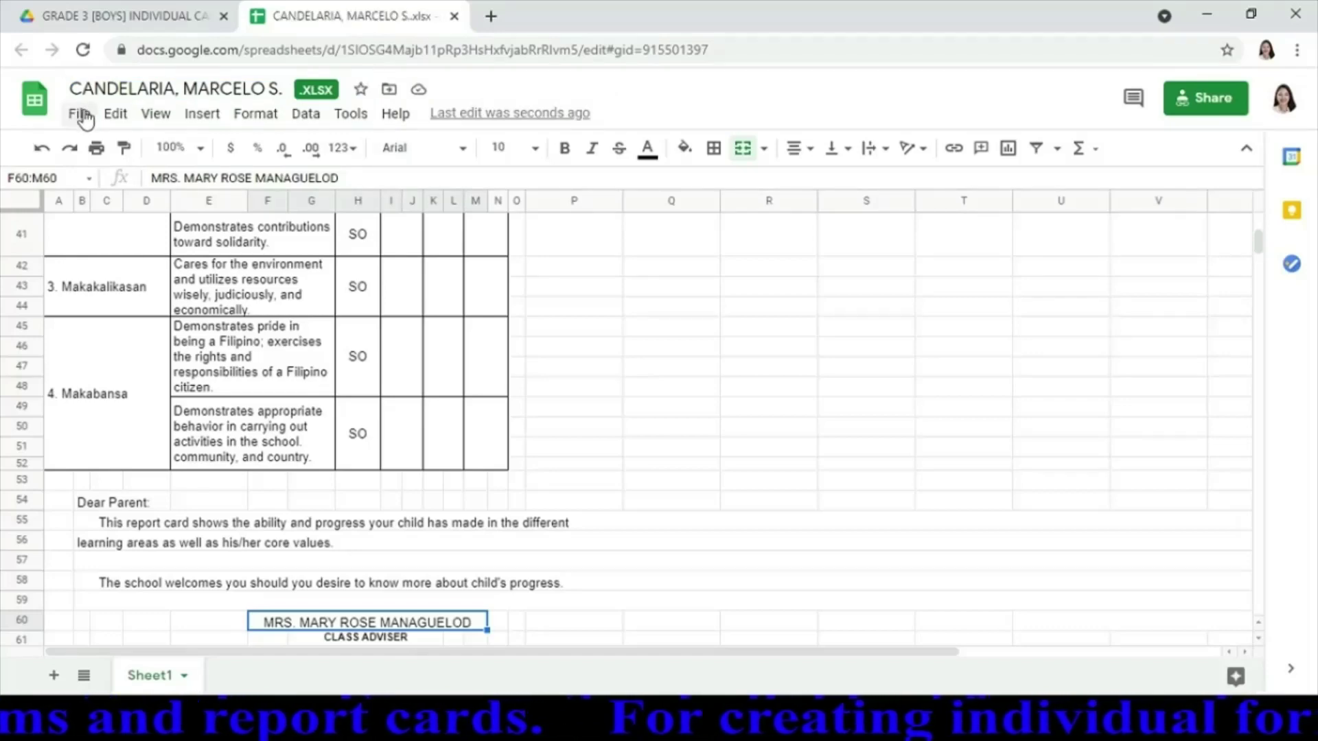
pyautogui.click(80, 114)
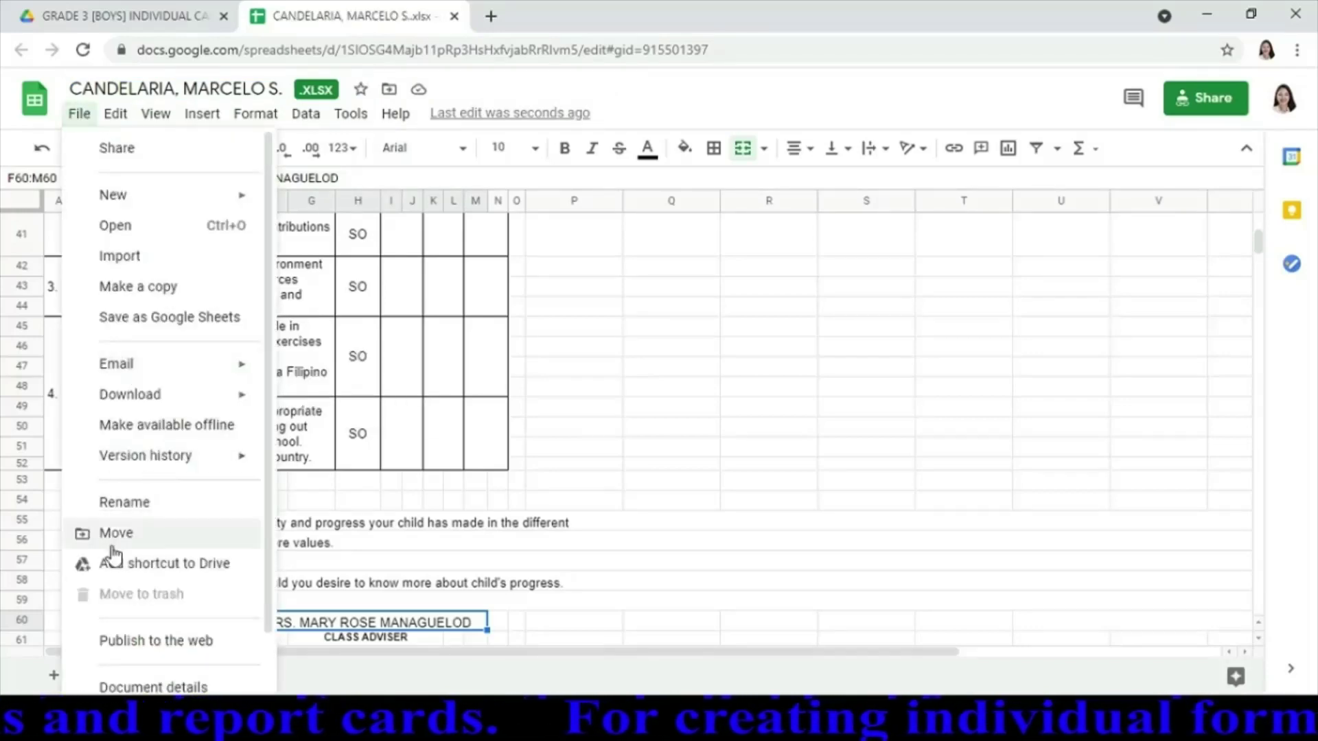
# Publish only Sheet1 of the renamed card to the web as a web page and close the dialog
pyautogui.click(126, 654)
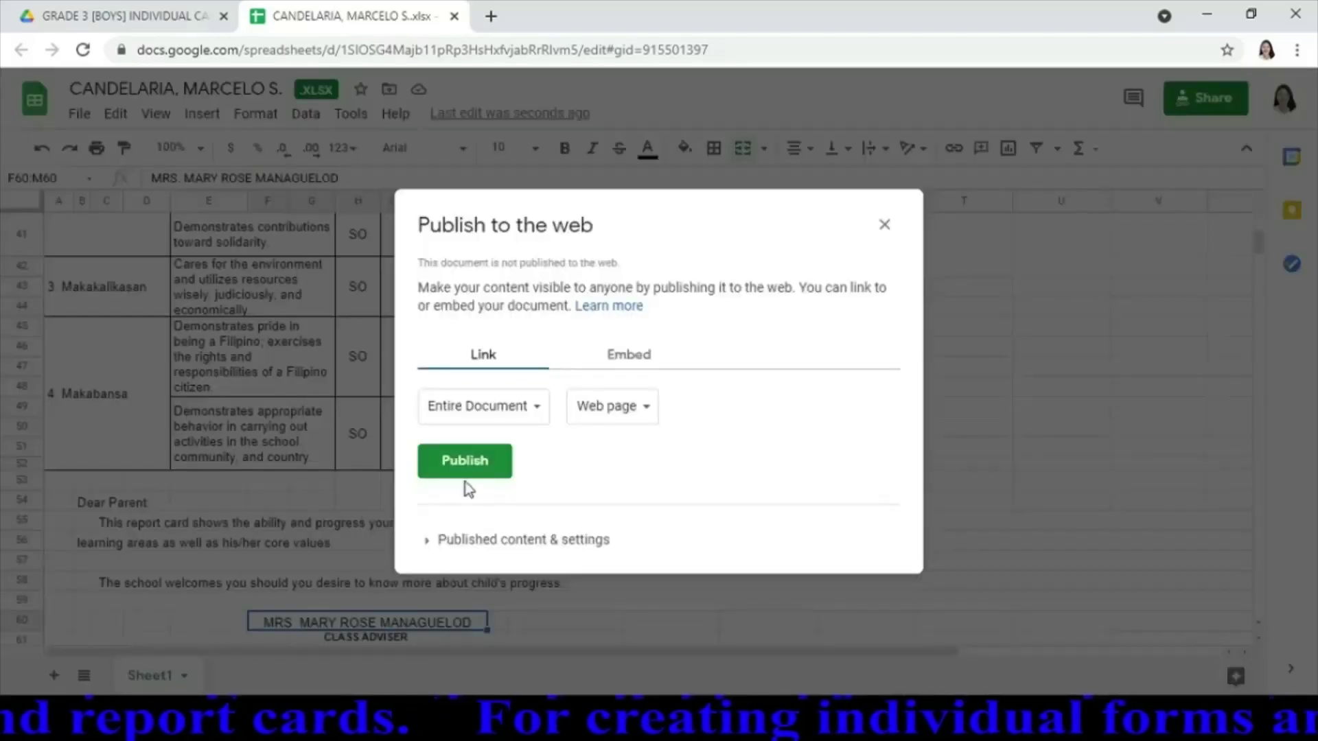
pyautogui.click(541, 412)
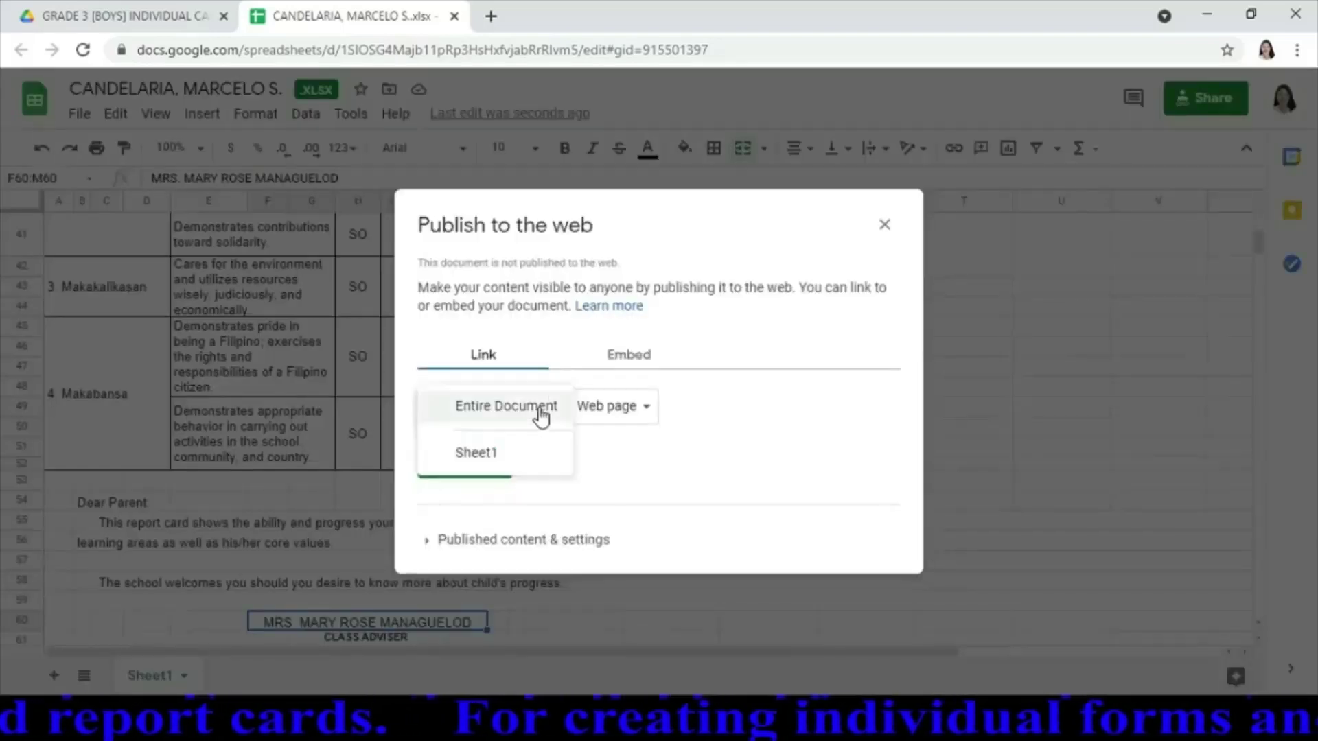
pyautogui.click(472, 468)
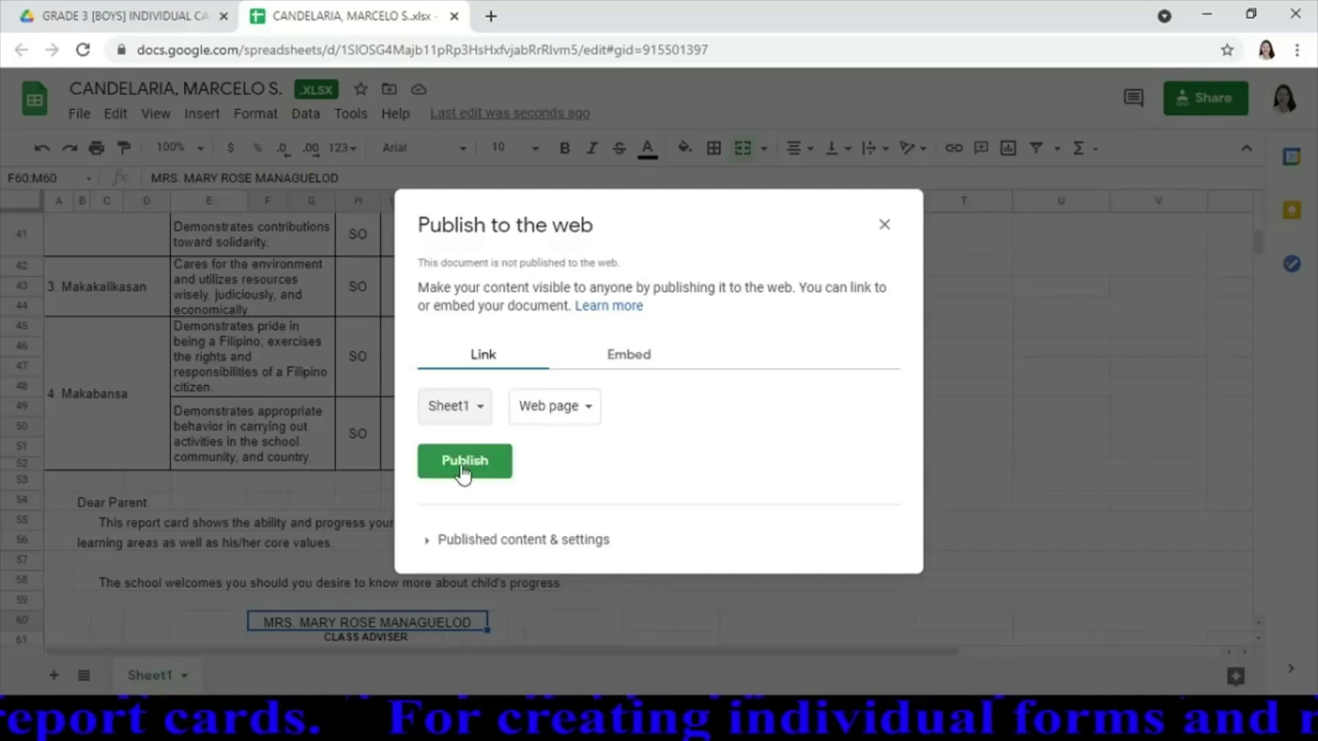
pyautogui.click(471, 467)
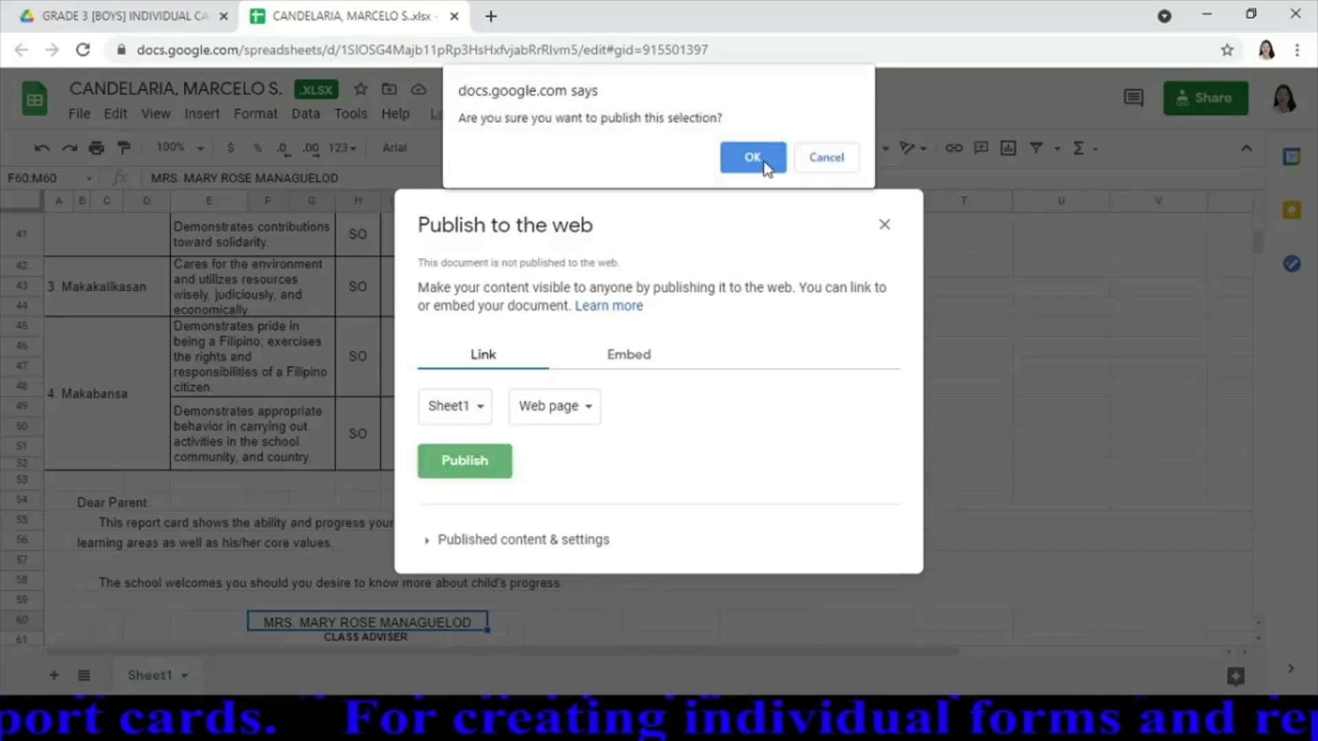
pyautogui.click(763, 161)
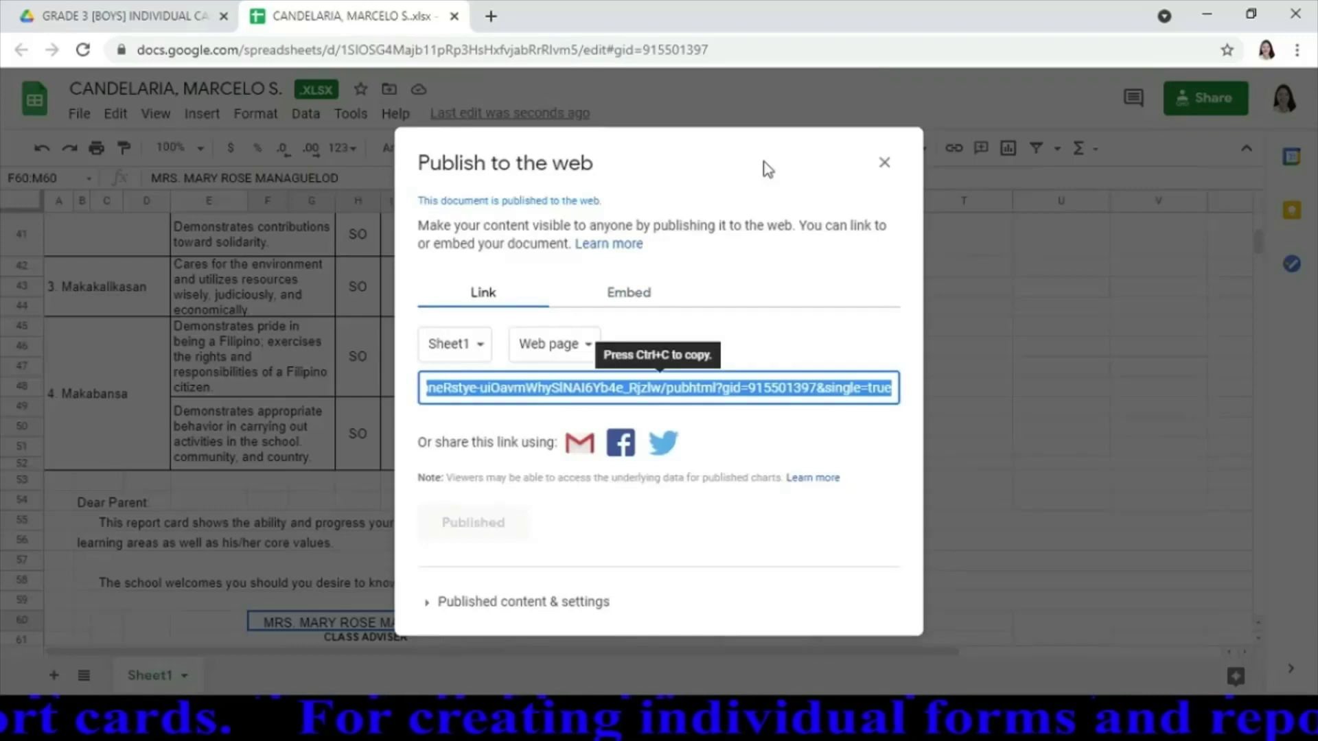
pyautogui.click(881, 167)
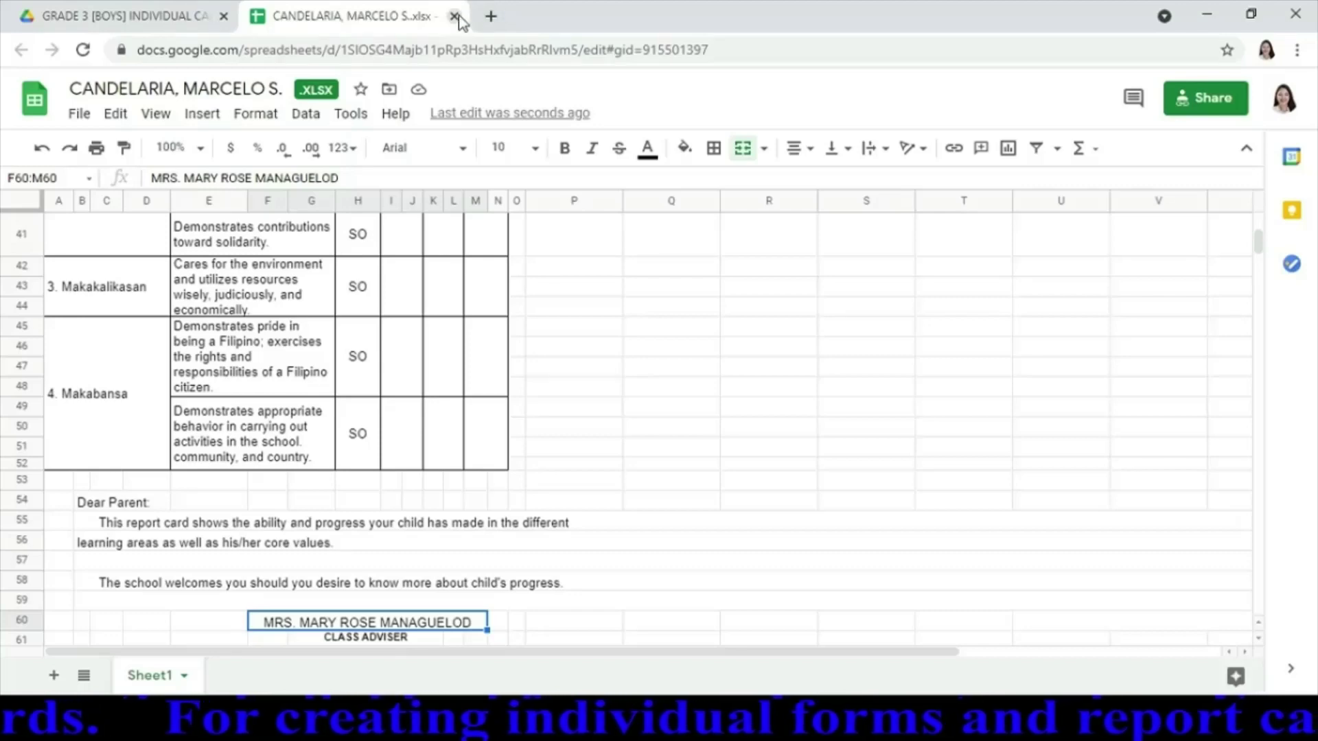
# Close the finished card, refresh the Drive folder, and open GRADE3_m_CARD - Copy (4).xlsx
pyautogui.click(455, 16)
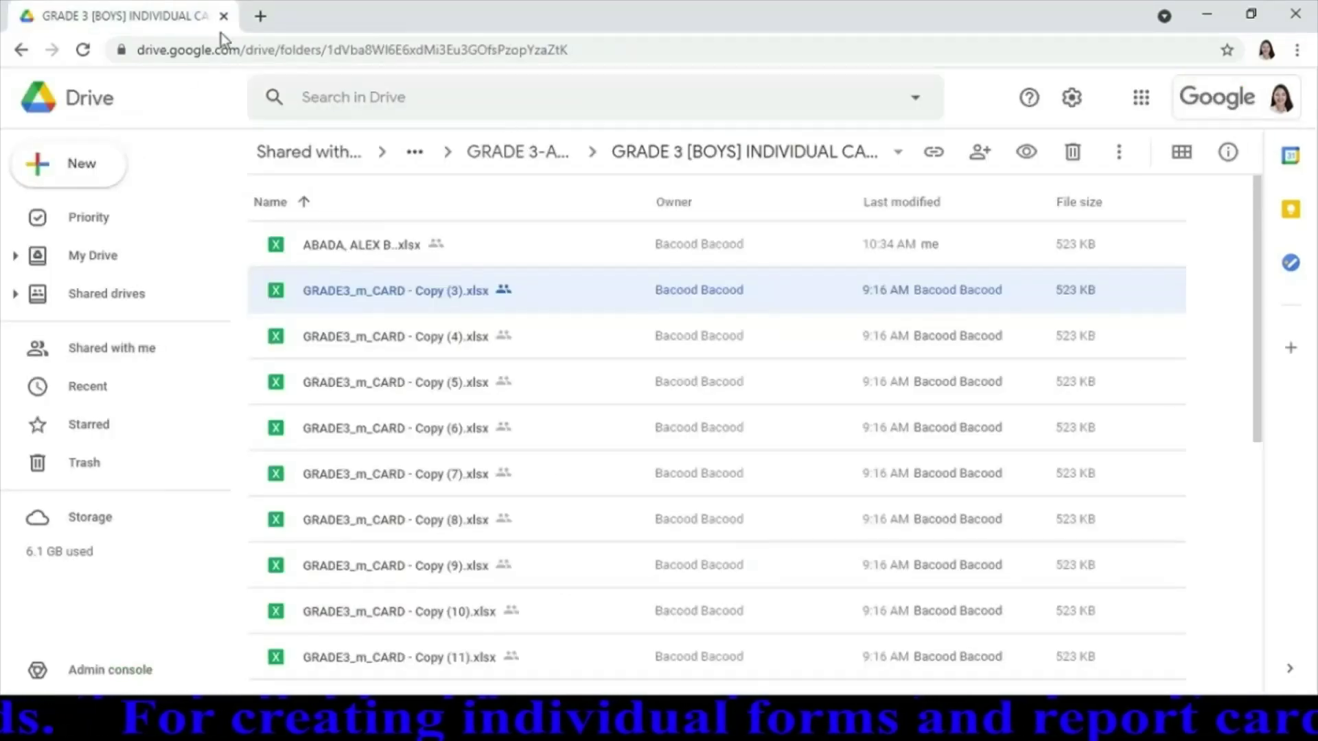
pyautogui.click(83, 50)
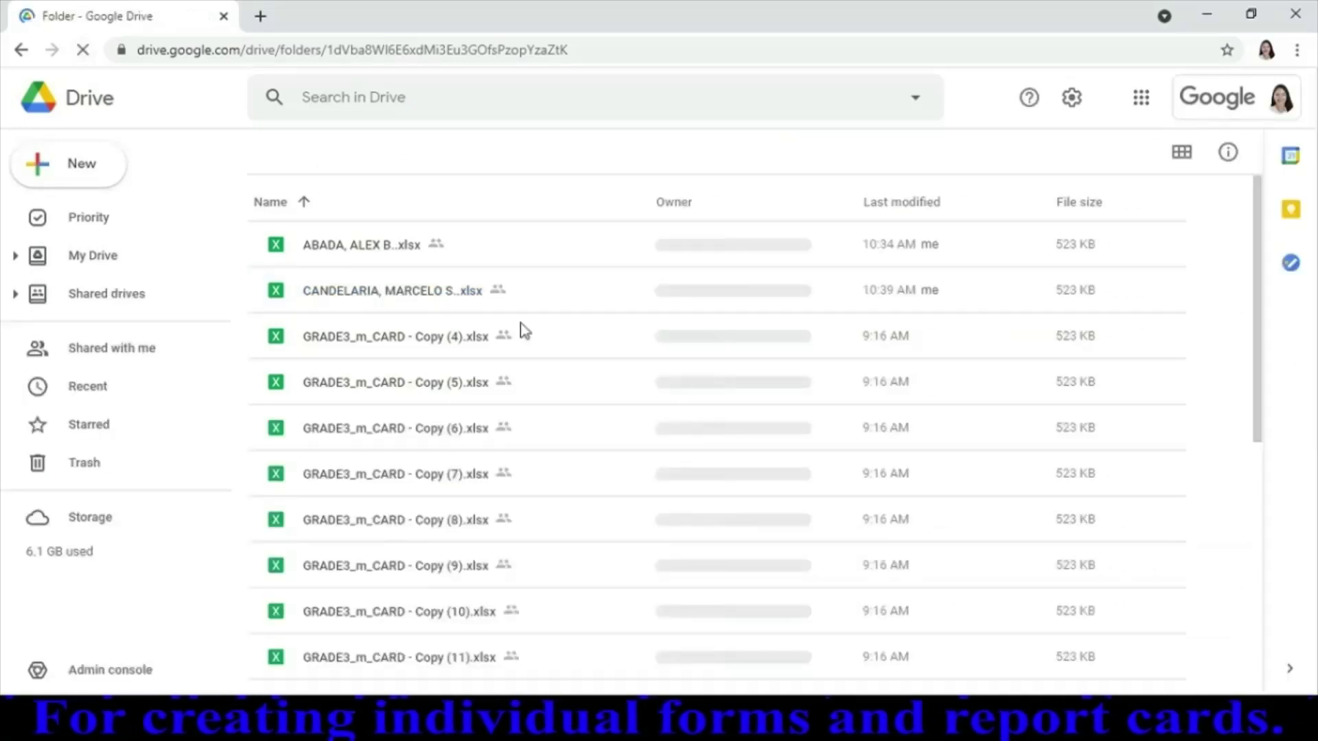
pyautogui.doubleClick(423, 343)
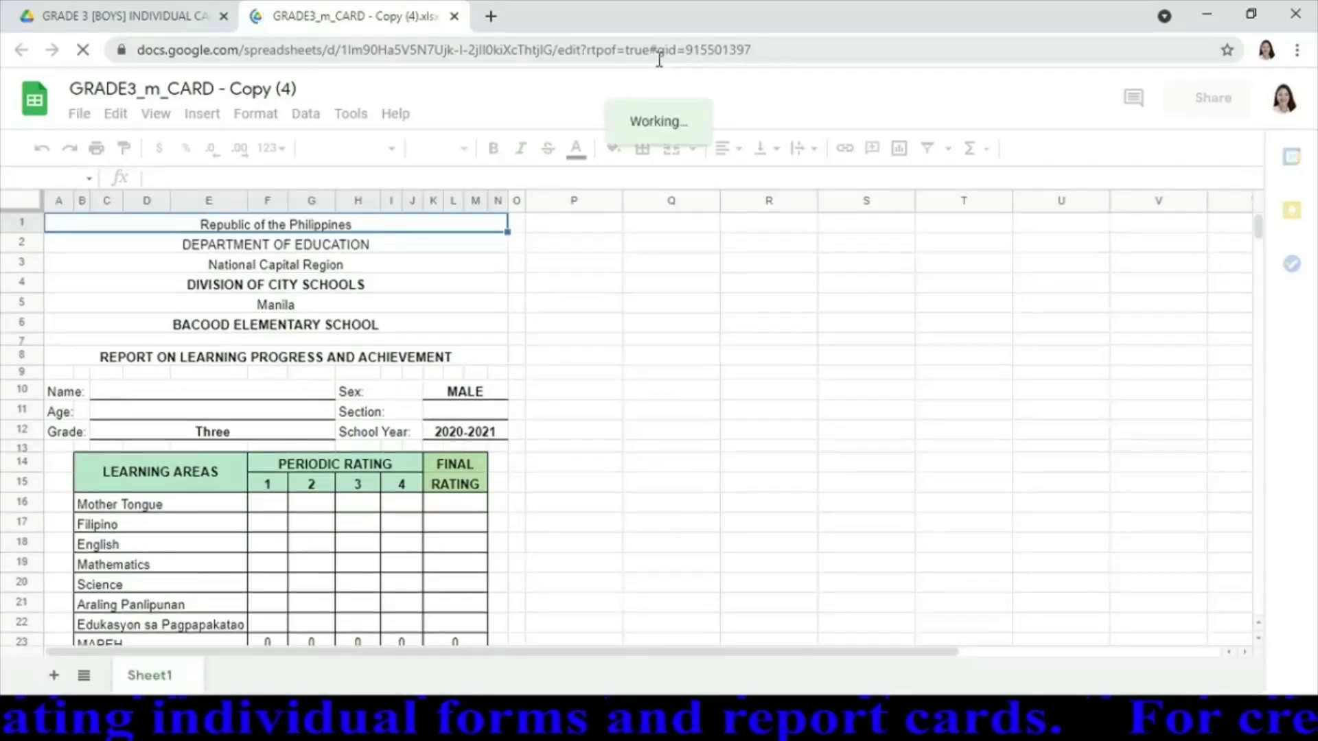
# Enter the student's full name, age 8 and section ACACIA
pyautogui.click(209, 387)
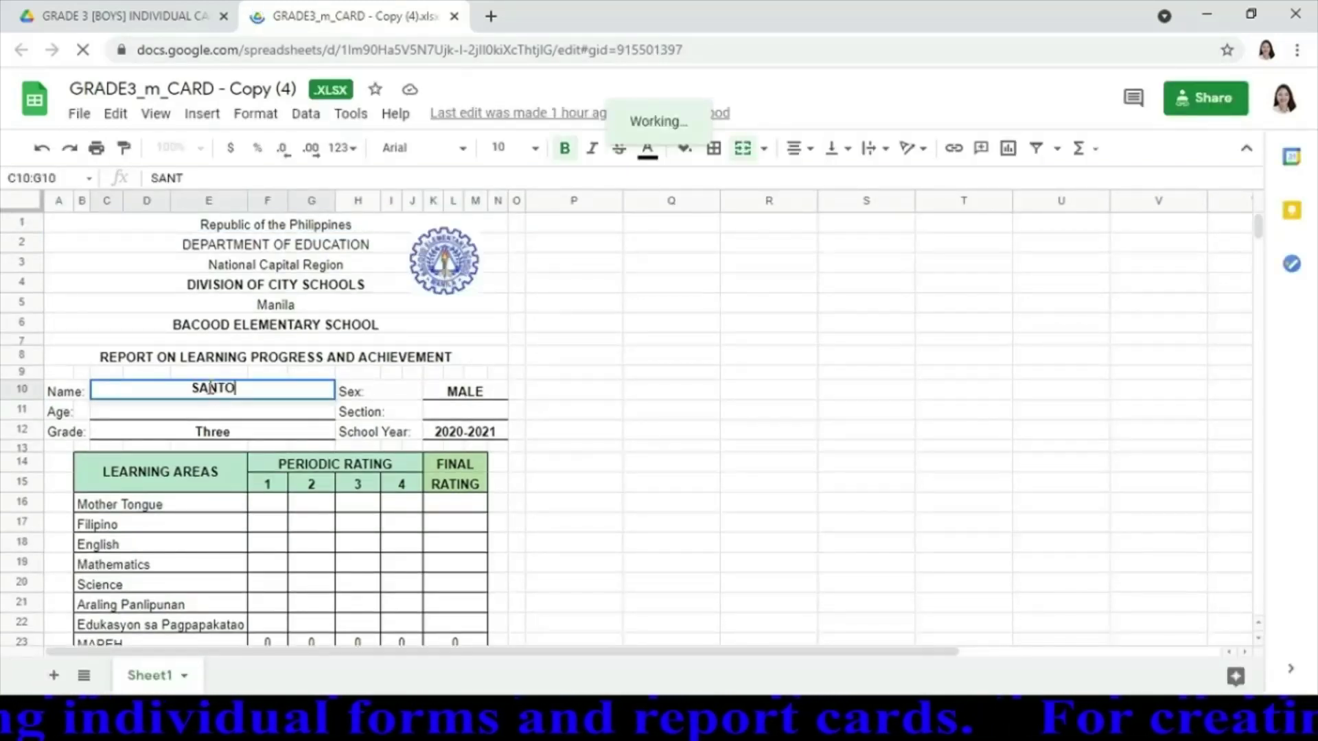
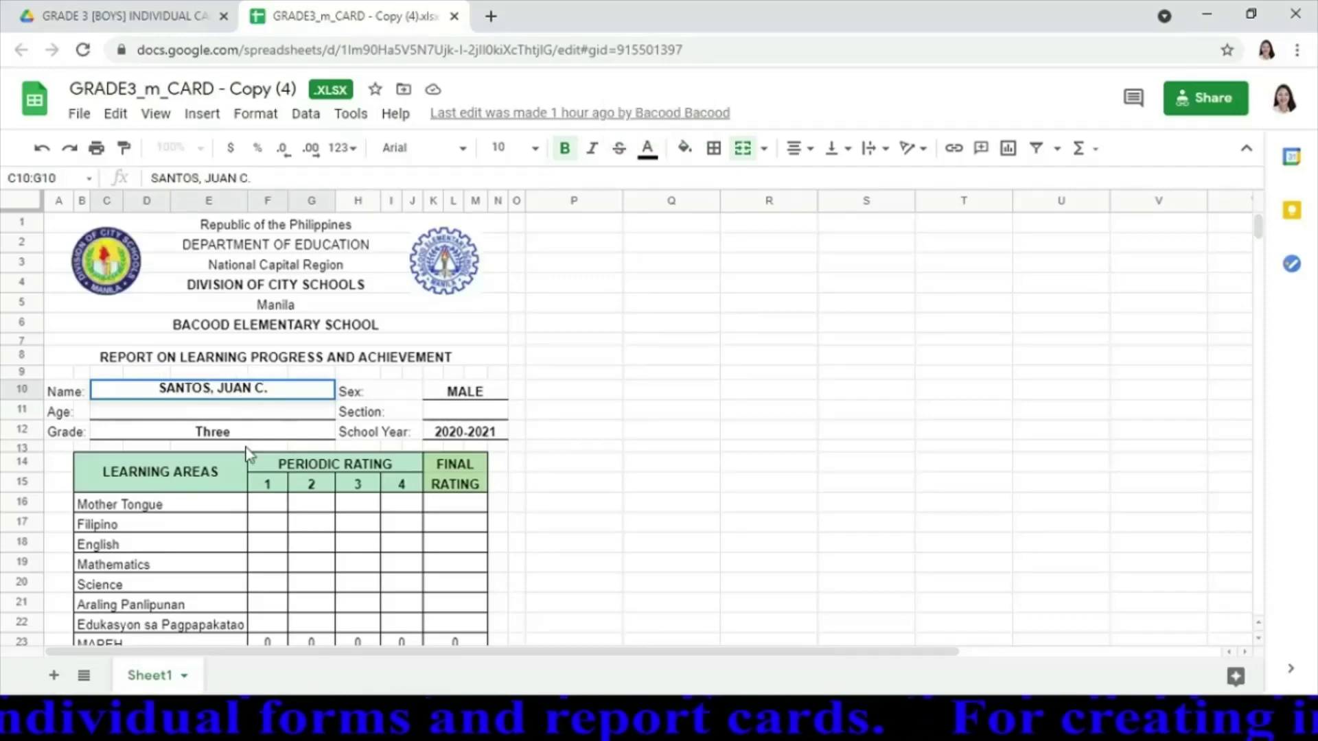
pyautogui.click(247, 416)
pyautogui.write('8')
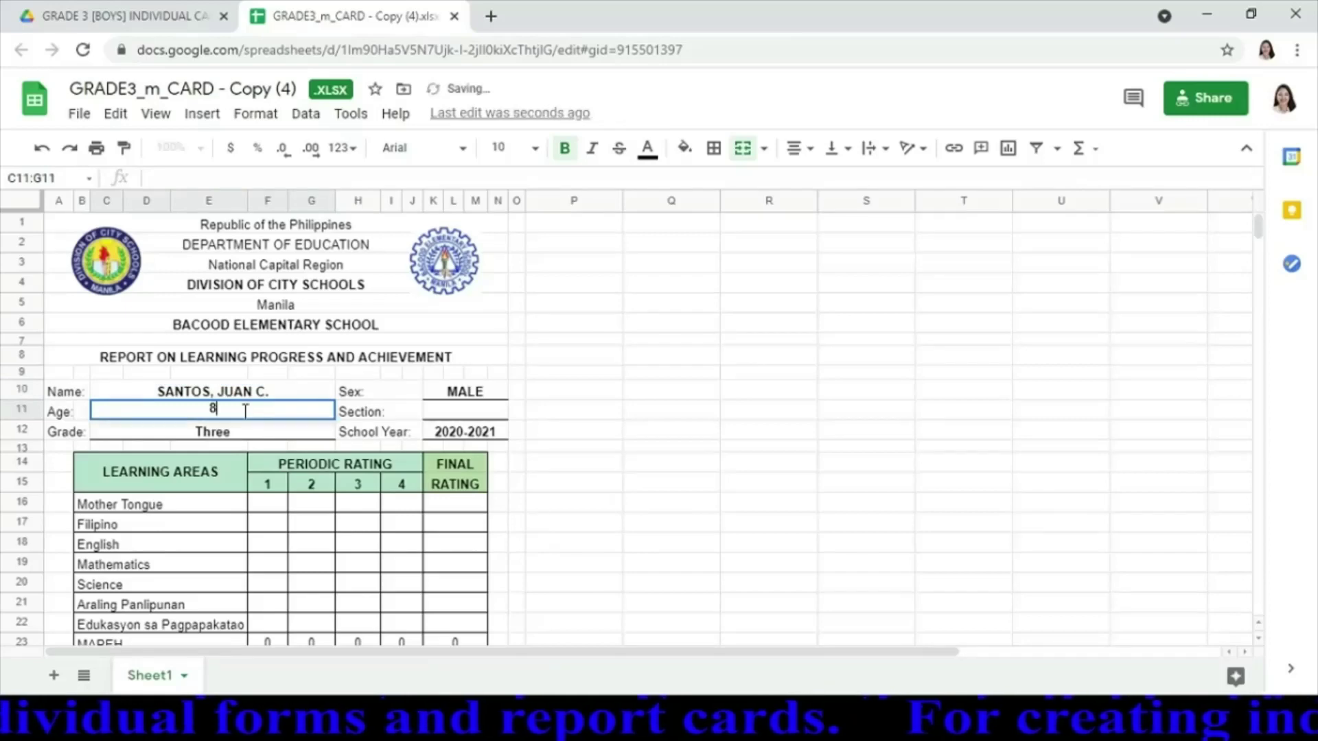
pyautogui.click(464, 411)
pyautogui.write('A')
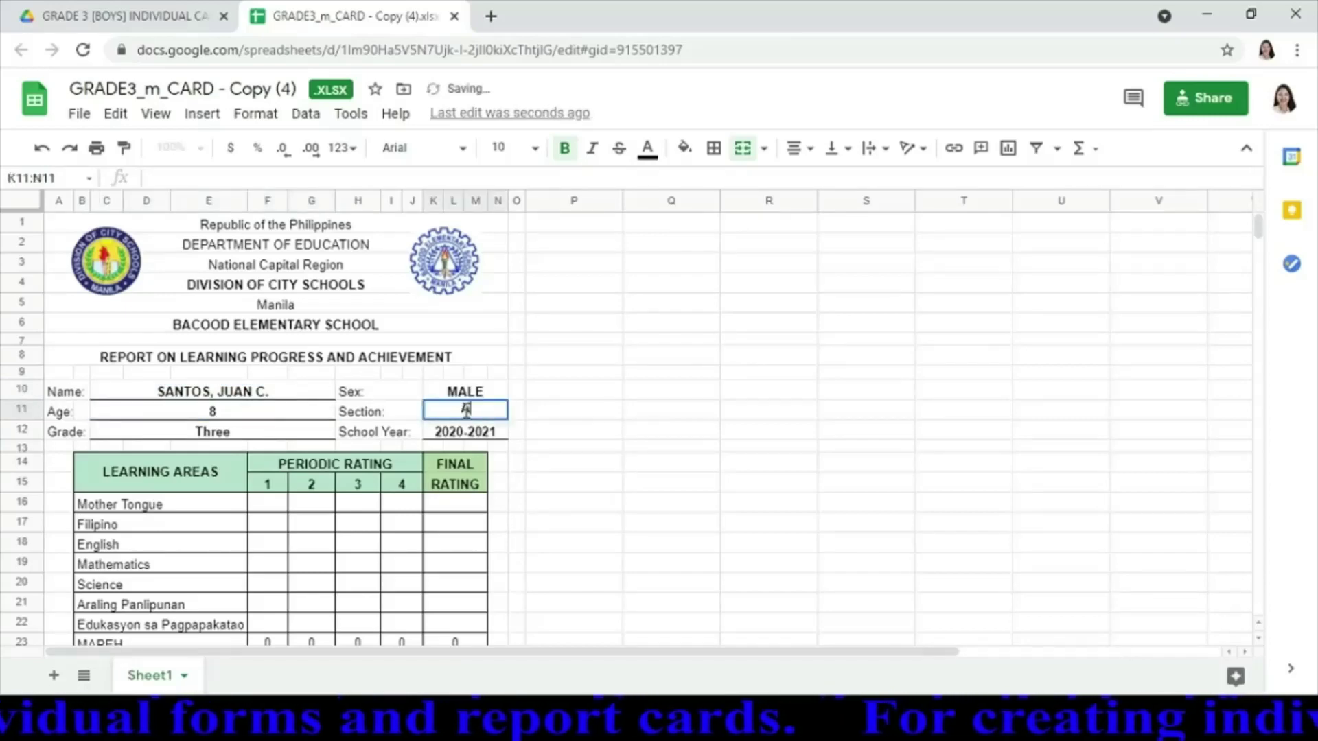
pyautogui.write('CACIA')
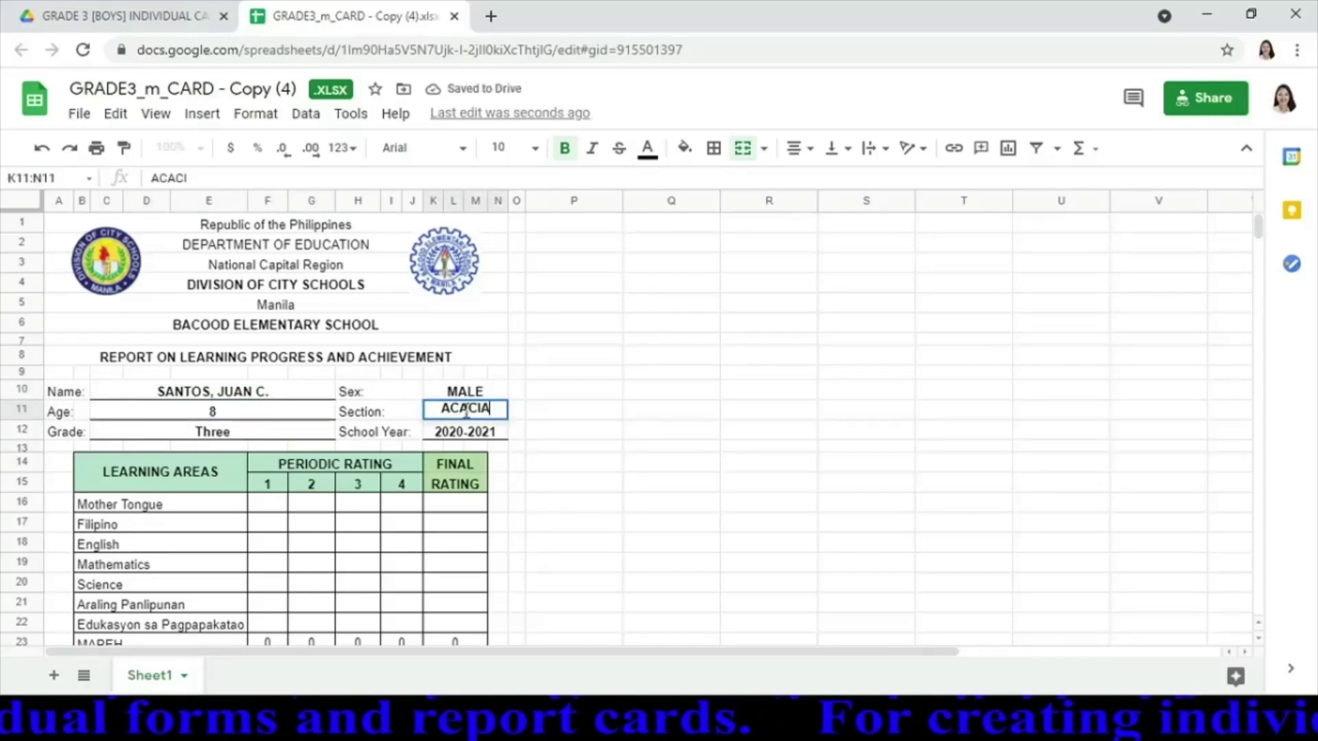
# Enter first-quarter grades 89, 89, 86, 88, 87, 85 and 89 for Mother Tongue through Edukasyon sa Pagpapakatao
pyautogui.click(269, 504)
pyautogui.write('89')
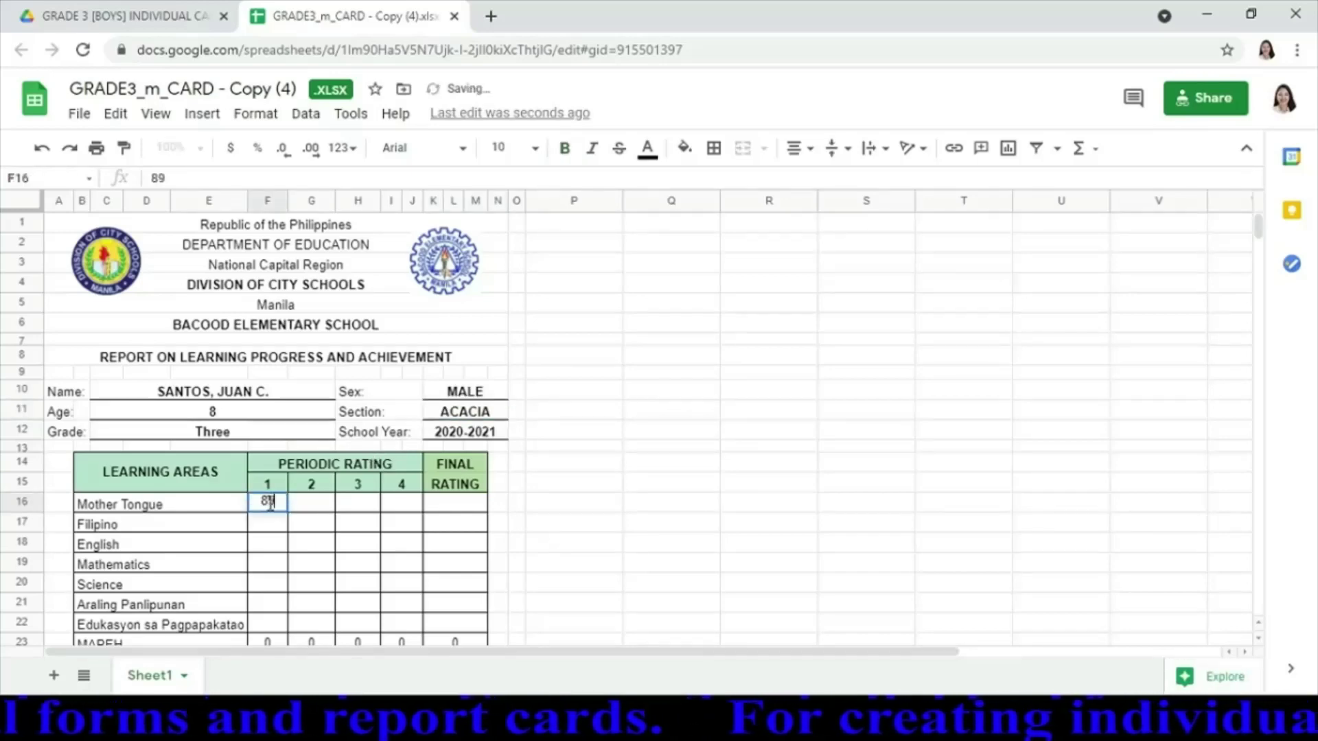
pyautogui.press('Return')
pyautogui.write('89')
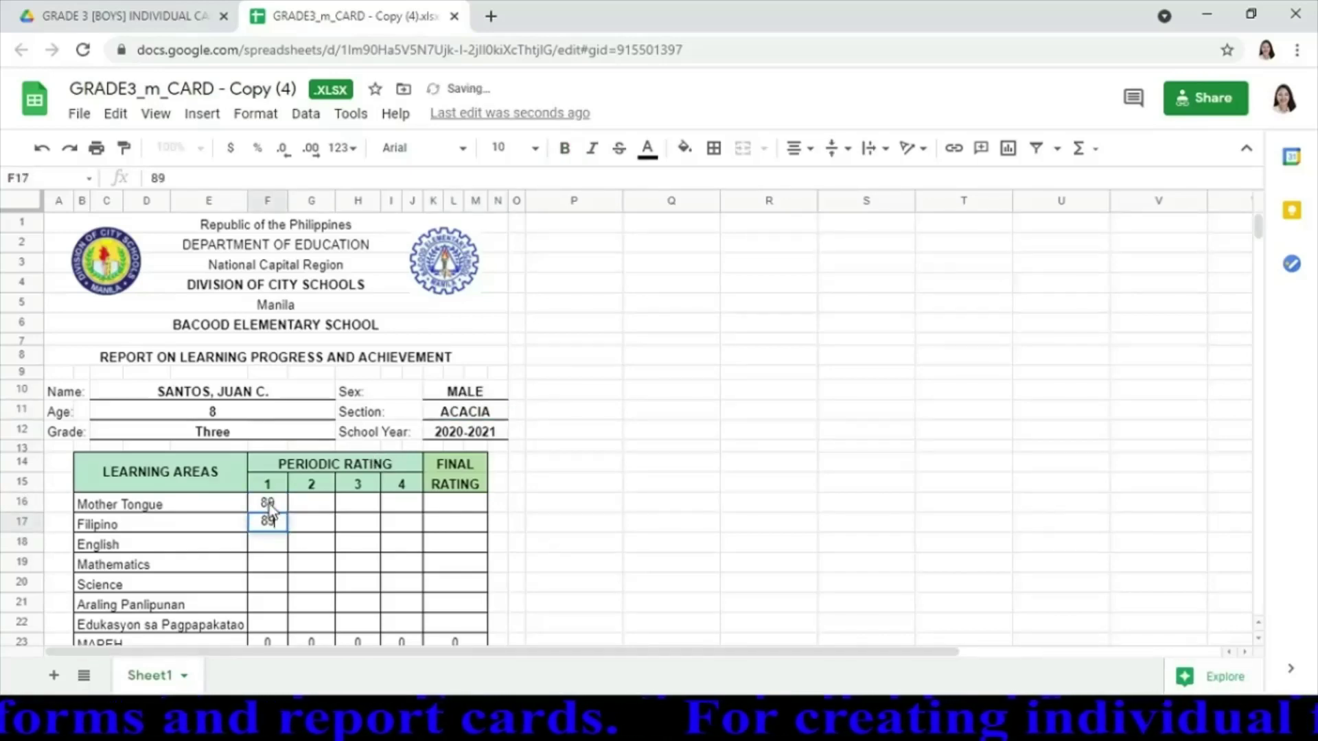
pyautogui.press('Return')
pyautogui.write('86')
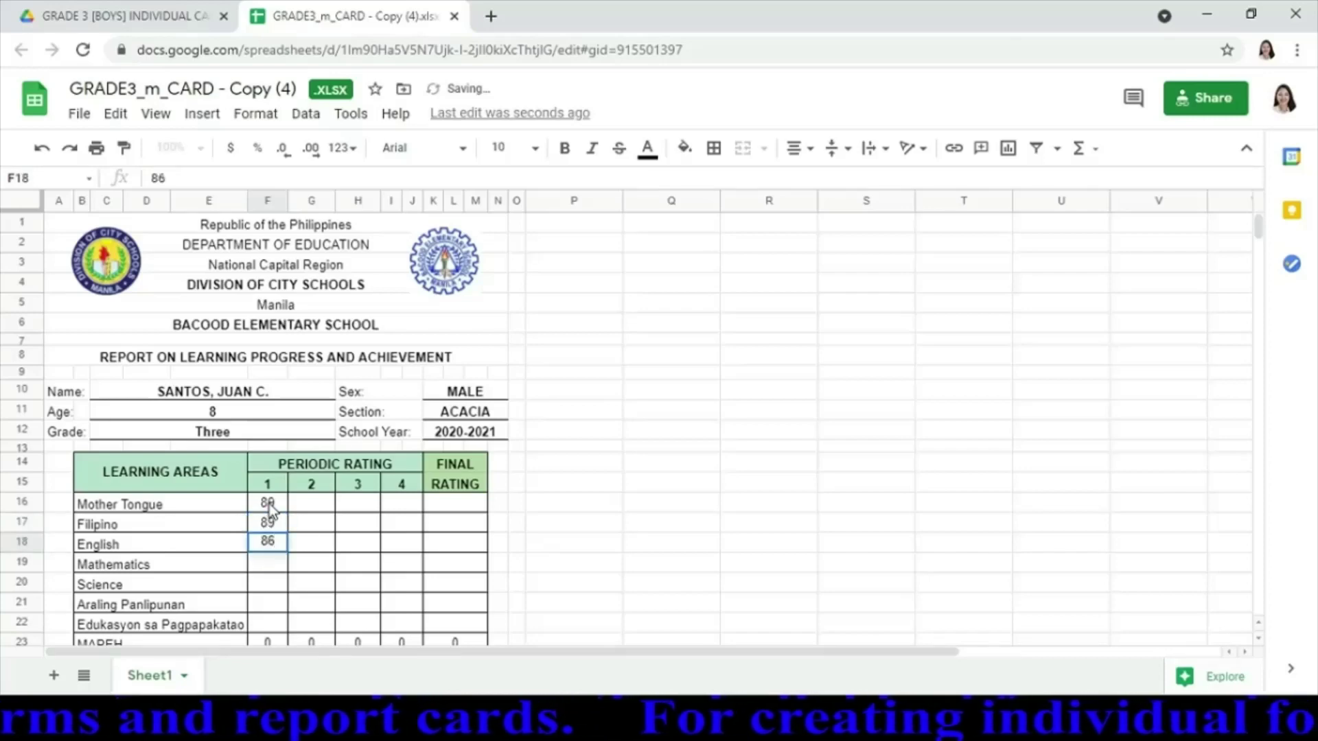
pyautogui.press('Return')
pyautogui.write('88')
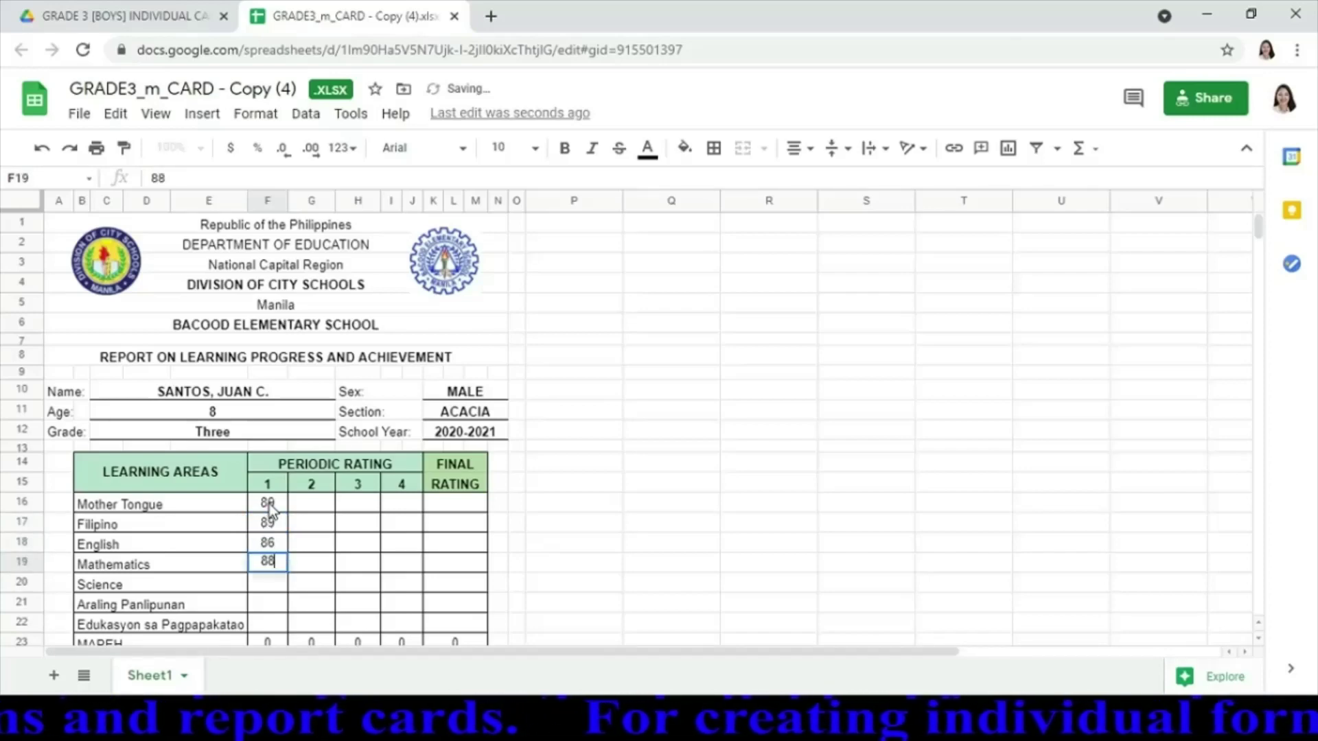
pyautogui.press('Return')
pyautogui.write('87')
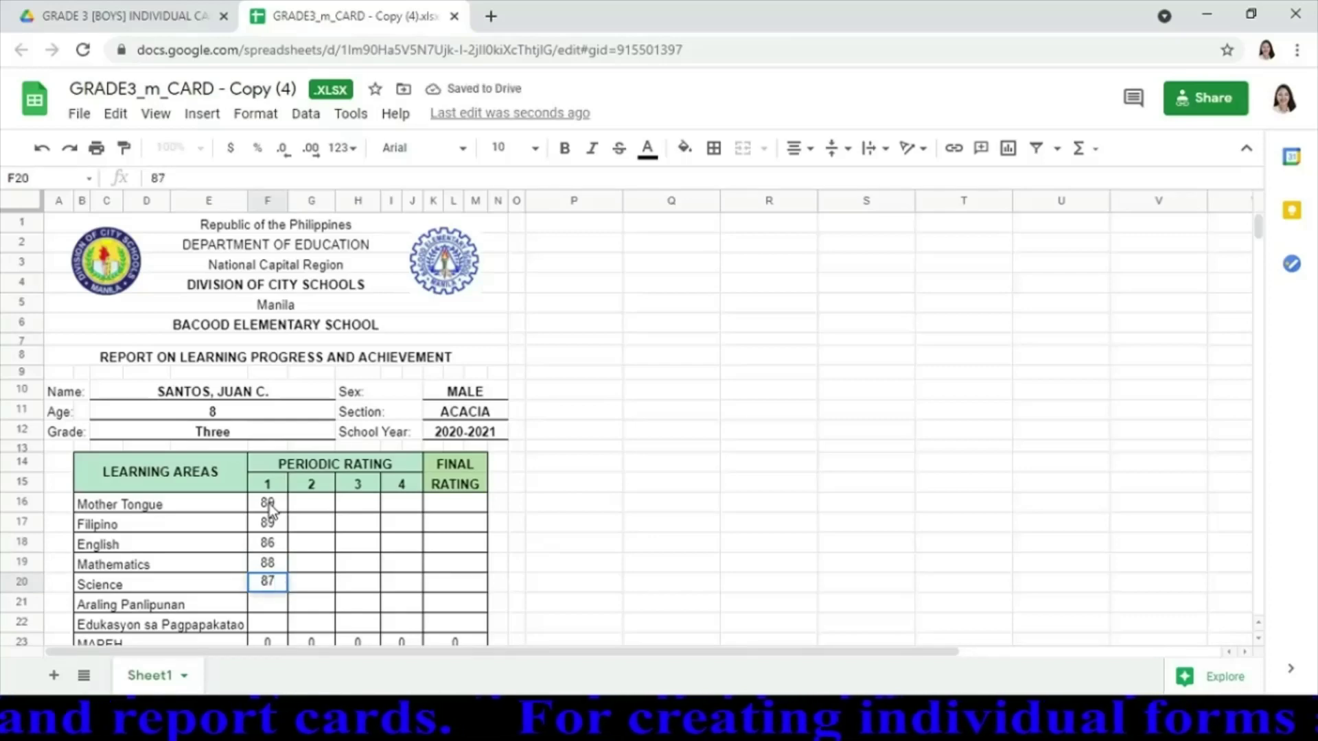
pyautogui.press('Return')
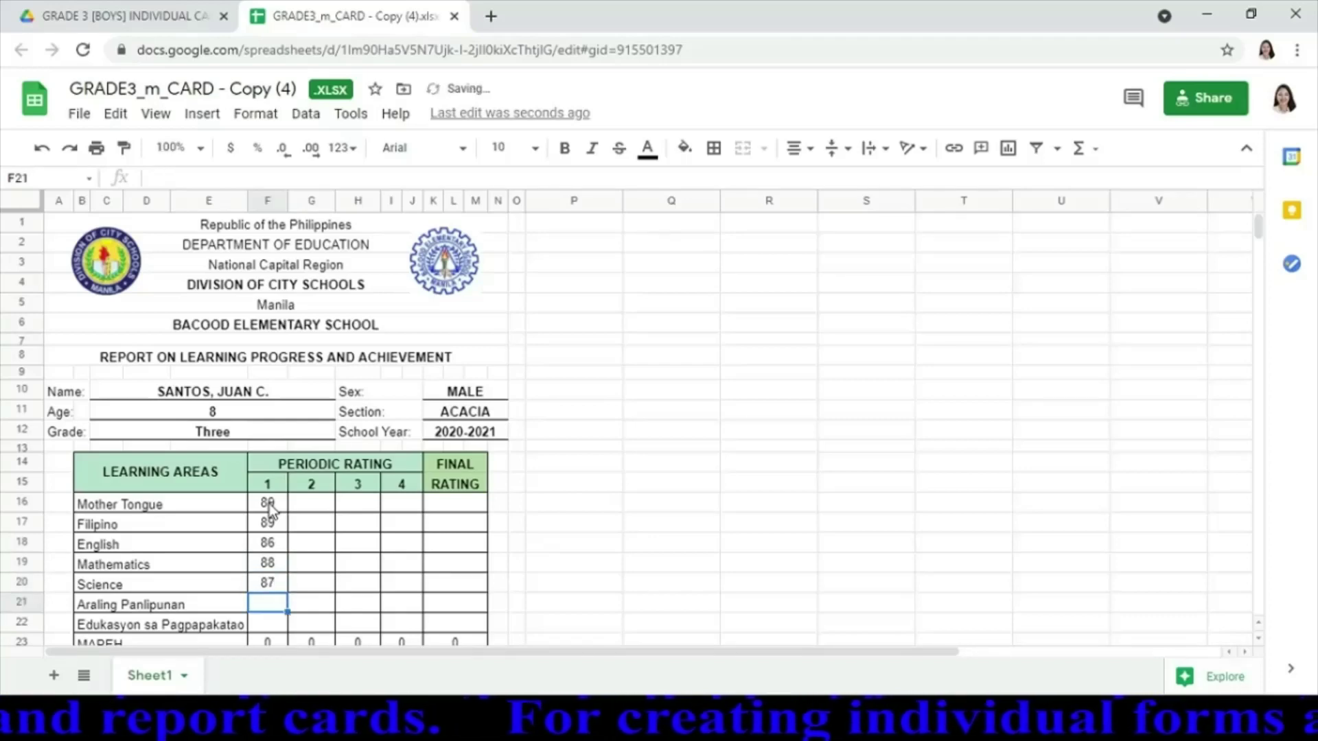
pyautogui.write('8')
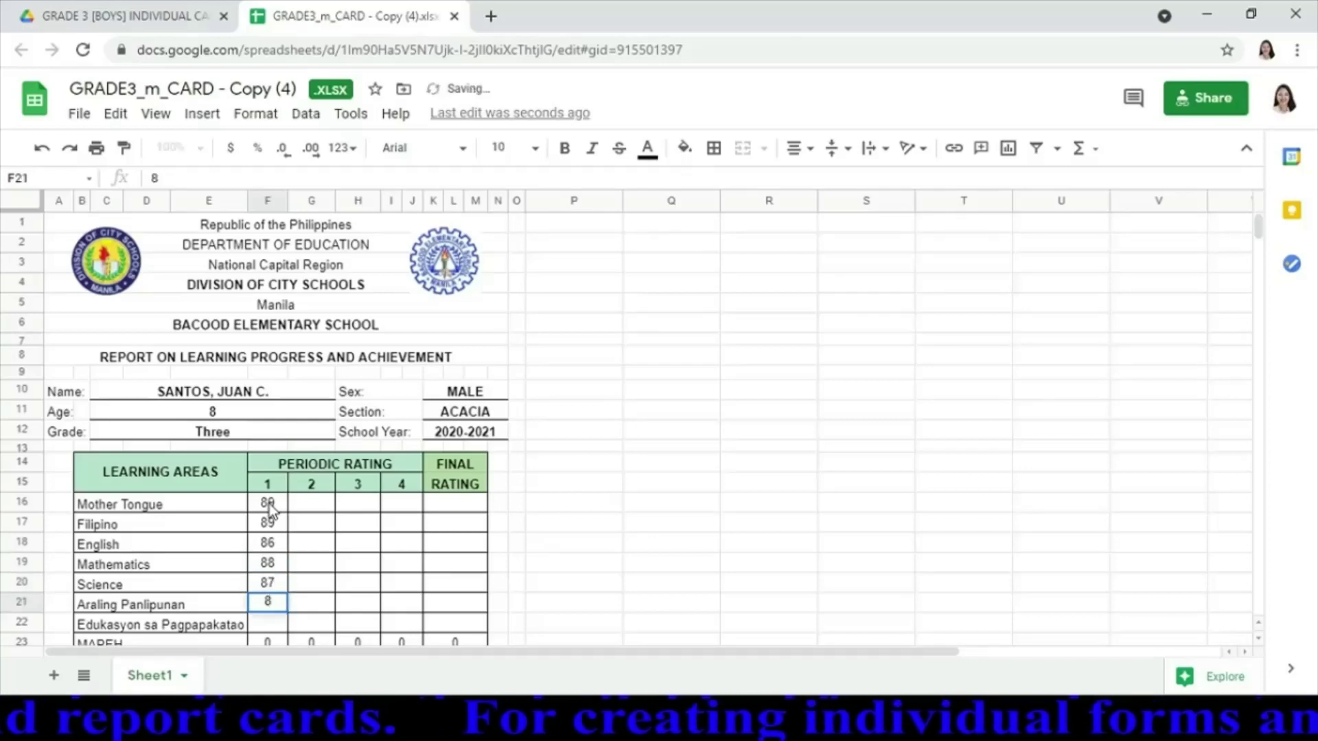
pyautogui.write('5')
pyautogui.press('Return')
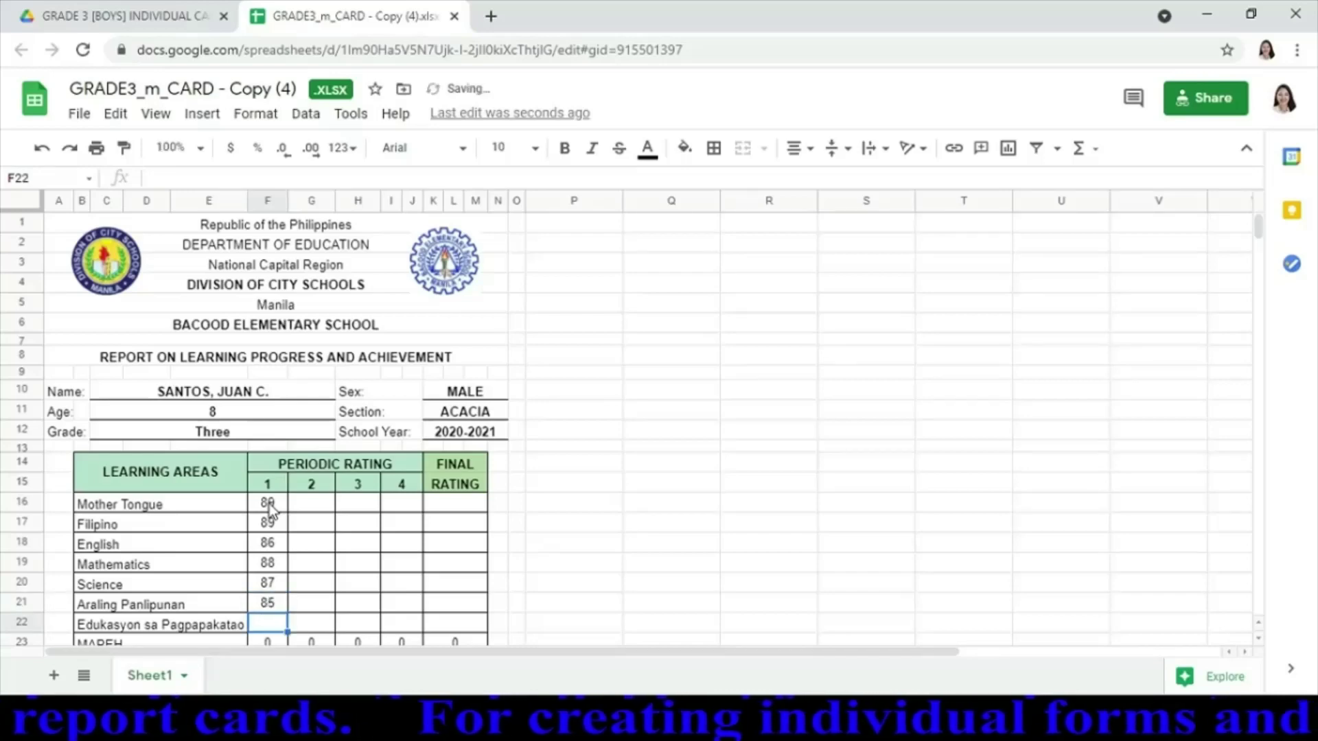
pyautogui.write('89')
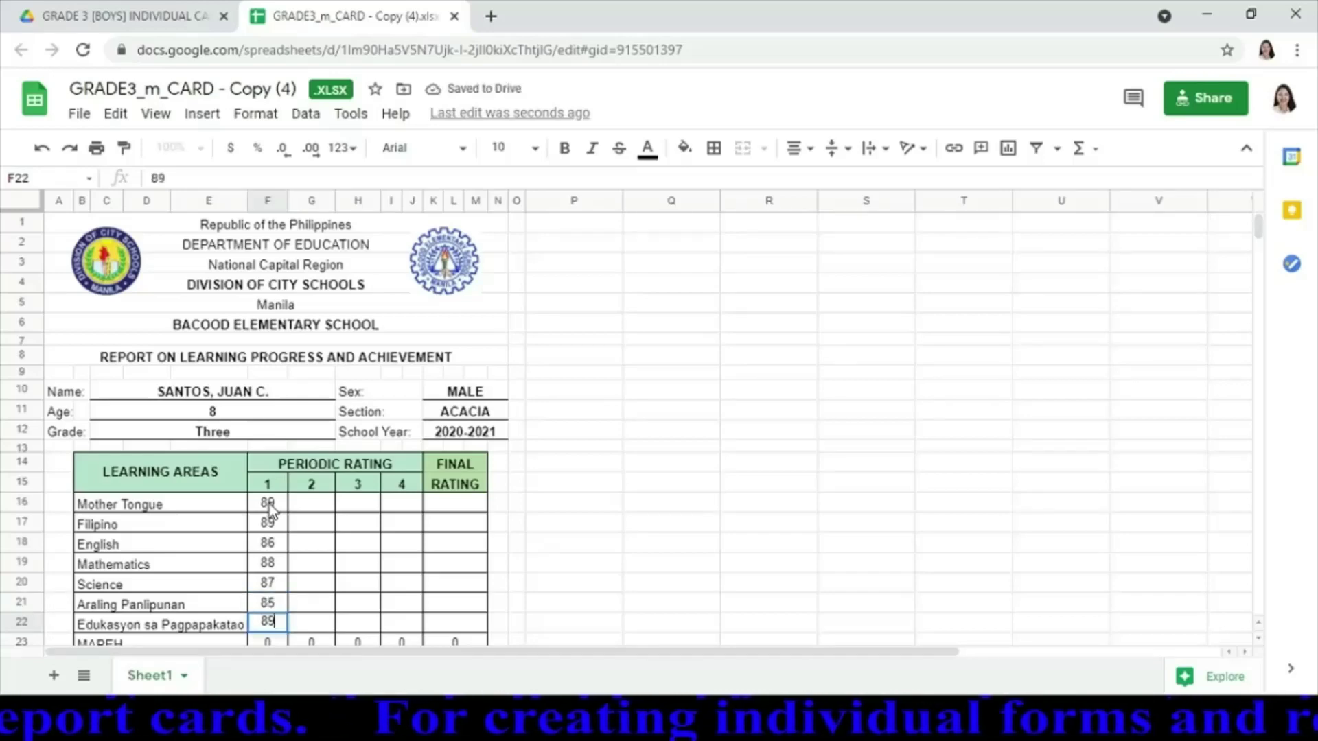
pyautogui.press('Return')
pyautogui.press('Return')
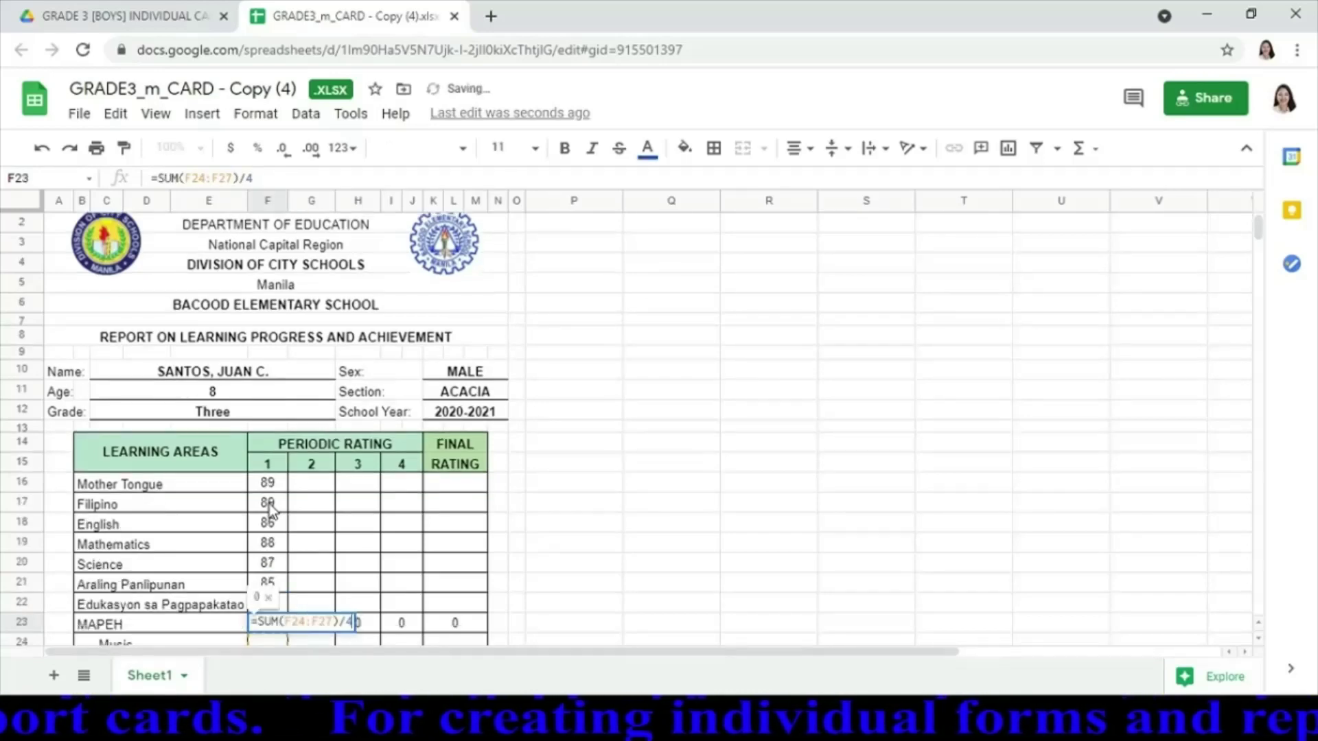
# Enter MAPEH first-quarter grades: Music 87, Arts 88, Physical Education 87, Health 88
pyautogui.press('Return')
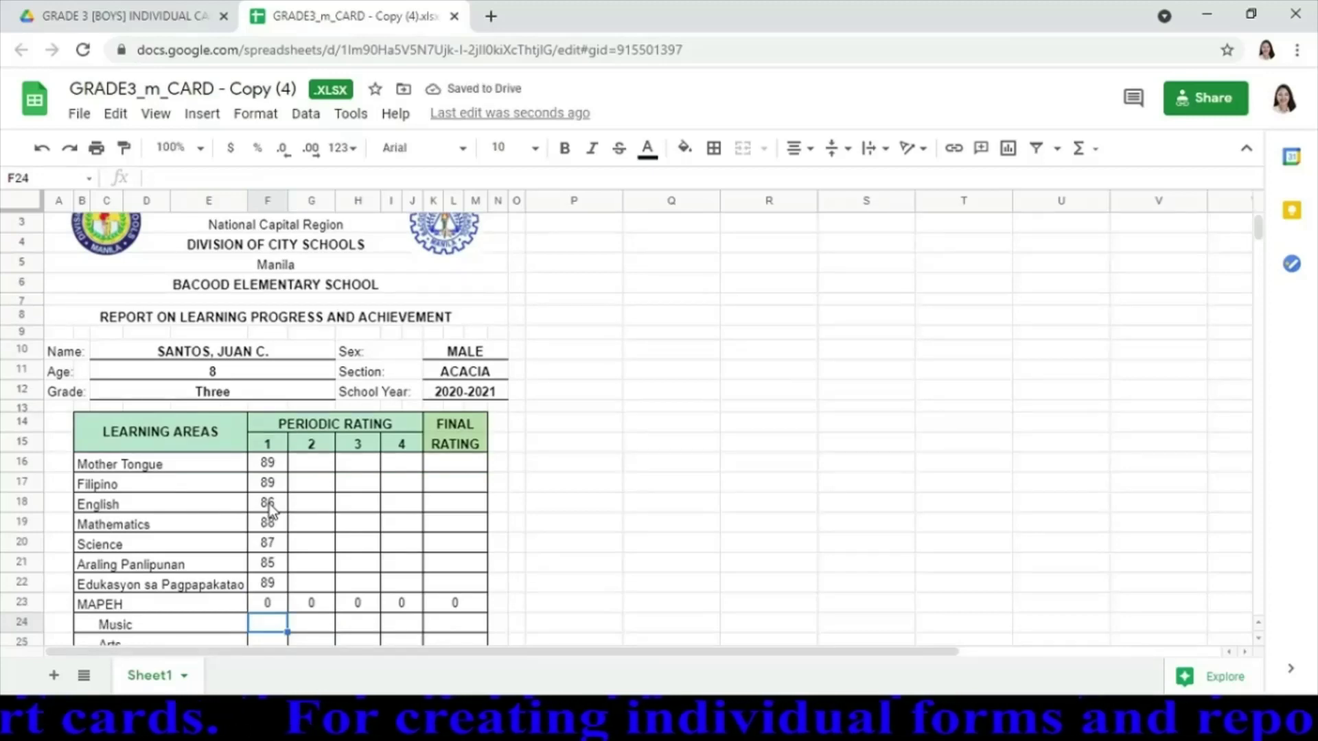
pyautogui.write('87')
pyautogui.press('Return')
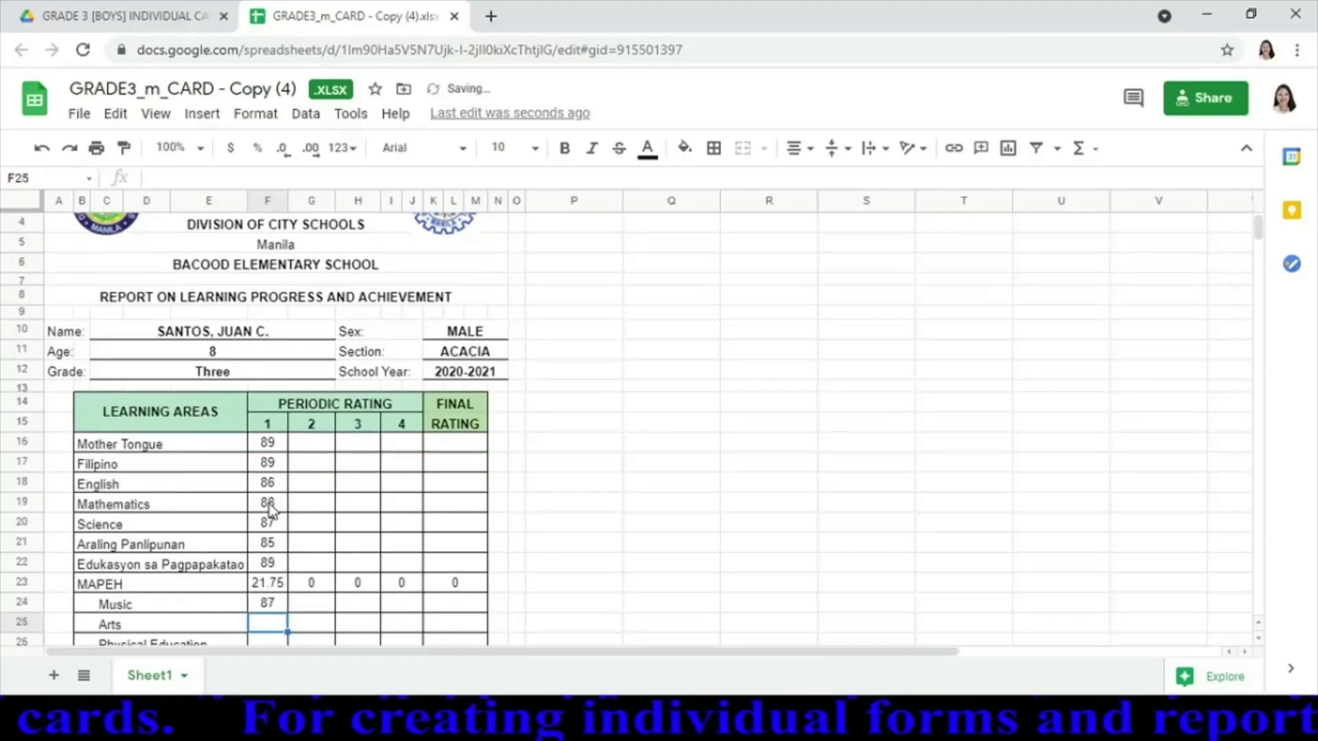
pyautogui.write('88')
pyautogui.press('Return')
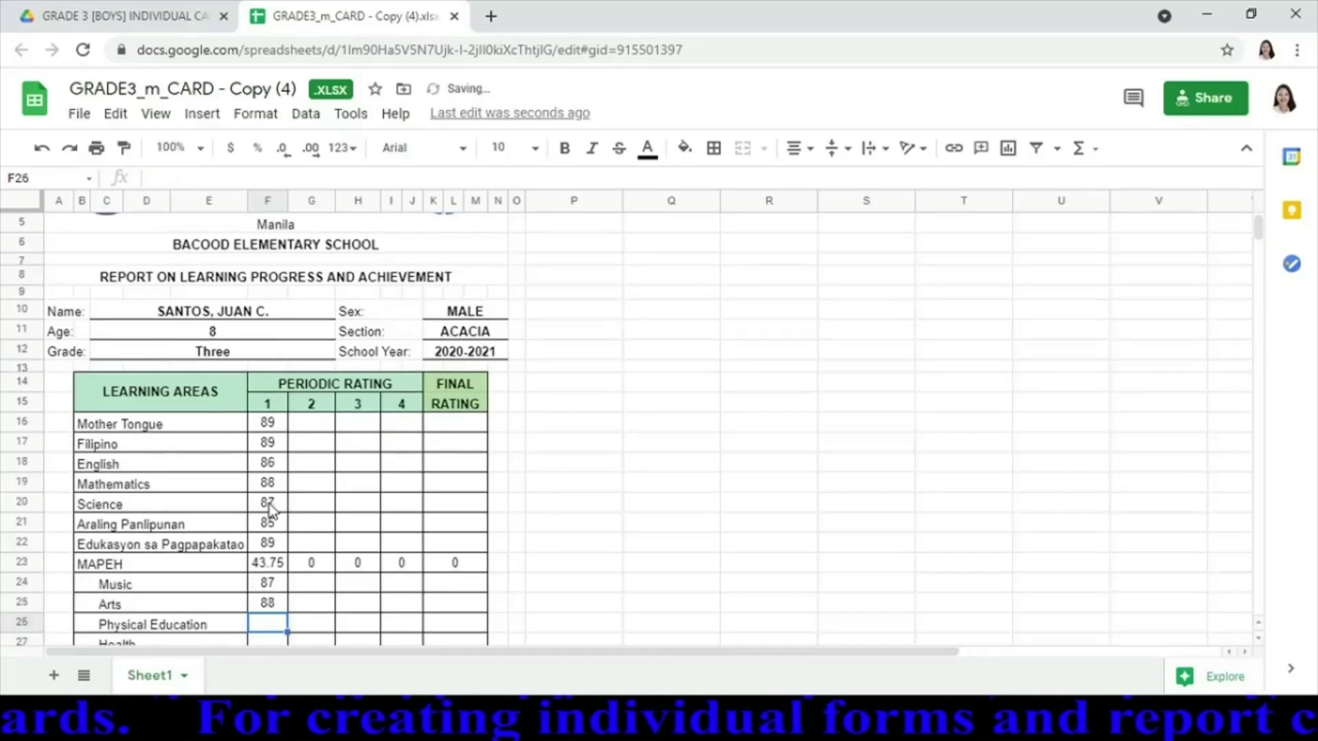
pyautogui.write('7')
pyautogui.press('BackSpace')
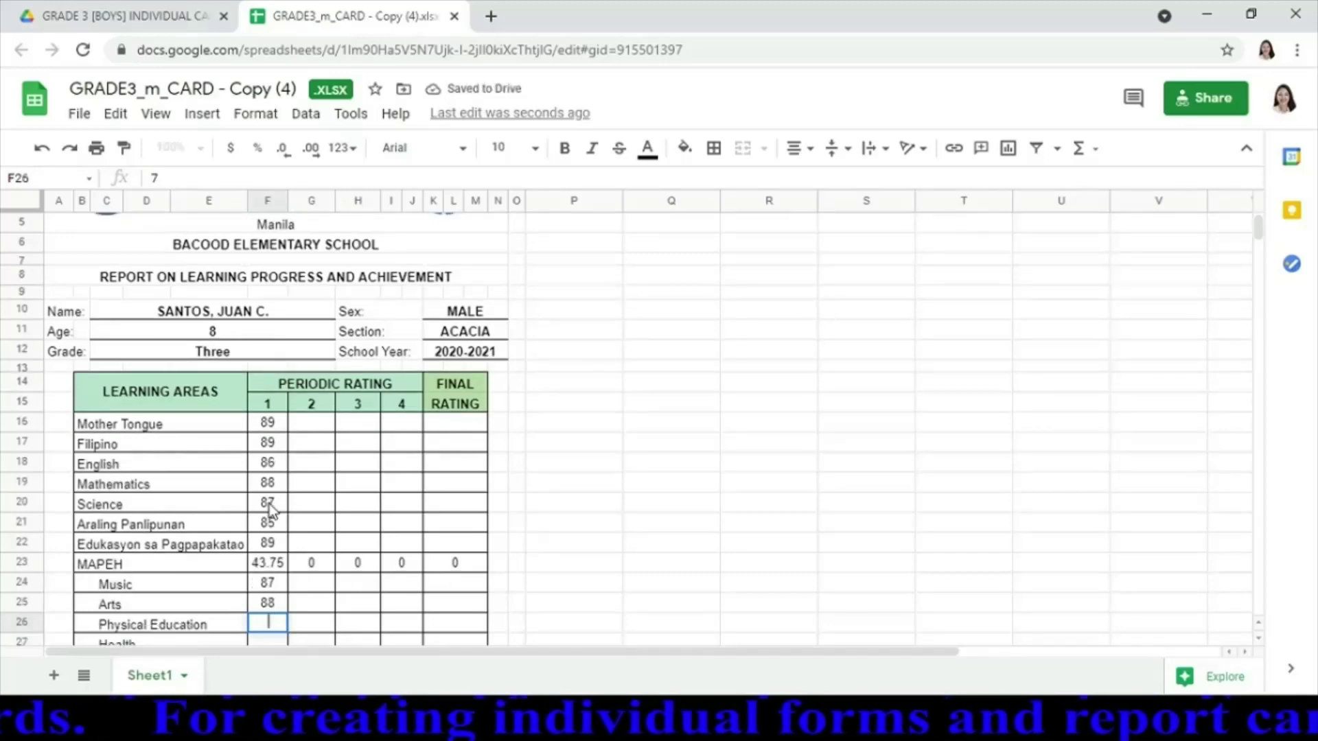
pyautogui.write('87')
pyautogui.press('Return')
pyautogui.write('88')
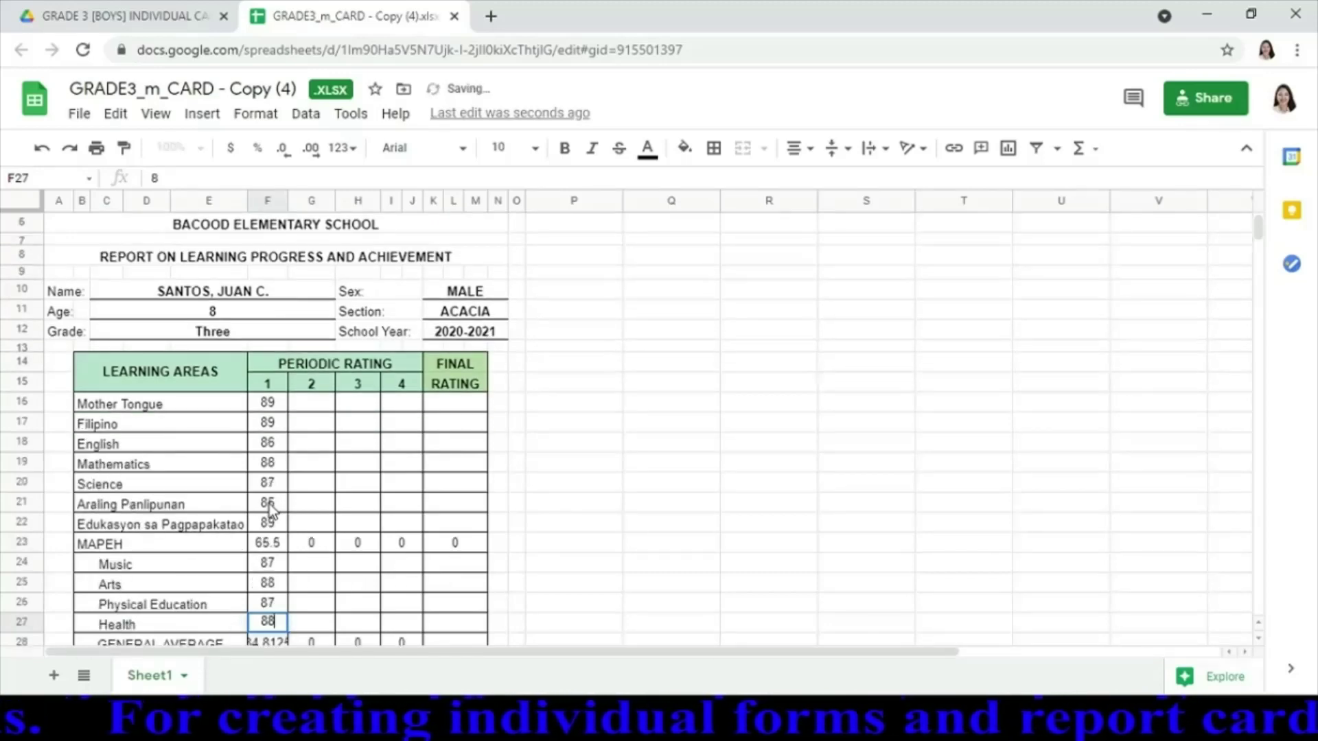
pyautogui.press('Return')
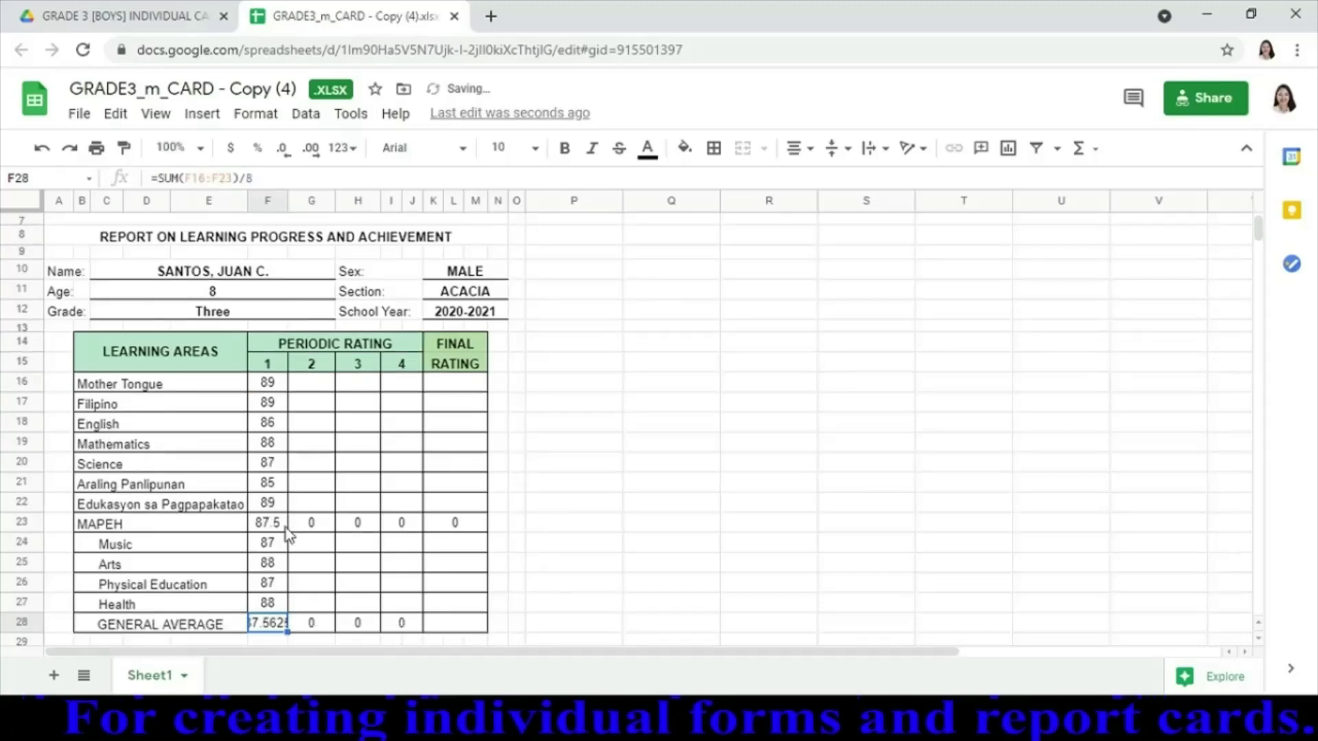
# Decrease the decimals on the MAPEH (F23) and general average (F28) first-quarter cells so MAPEH reads 88
pyautogui.click(276, 526)
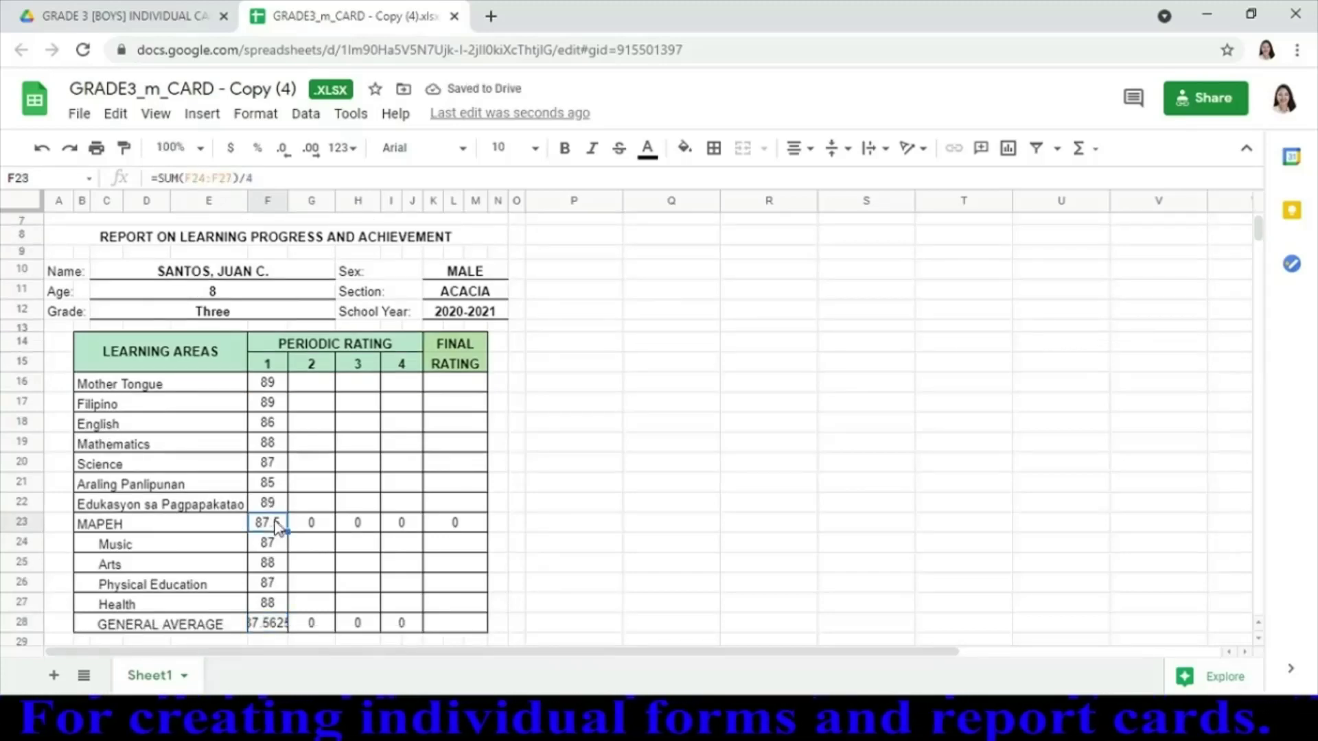
pyautogui.click(283, 158)
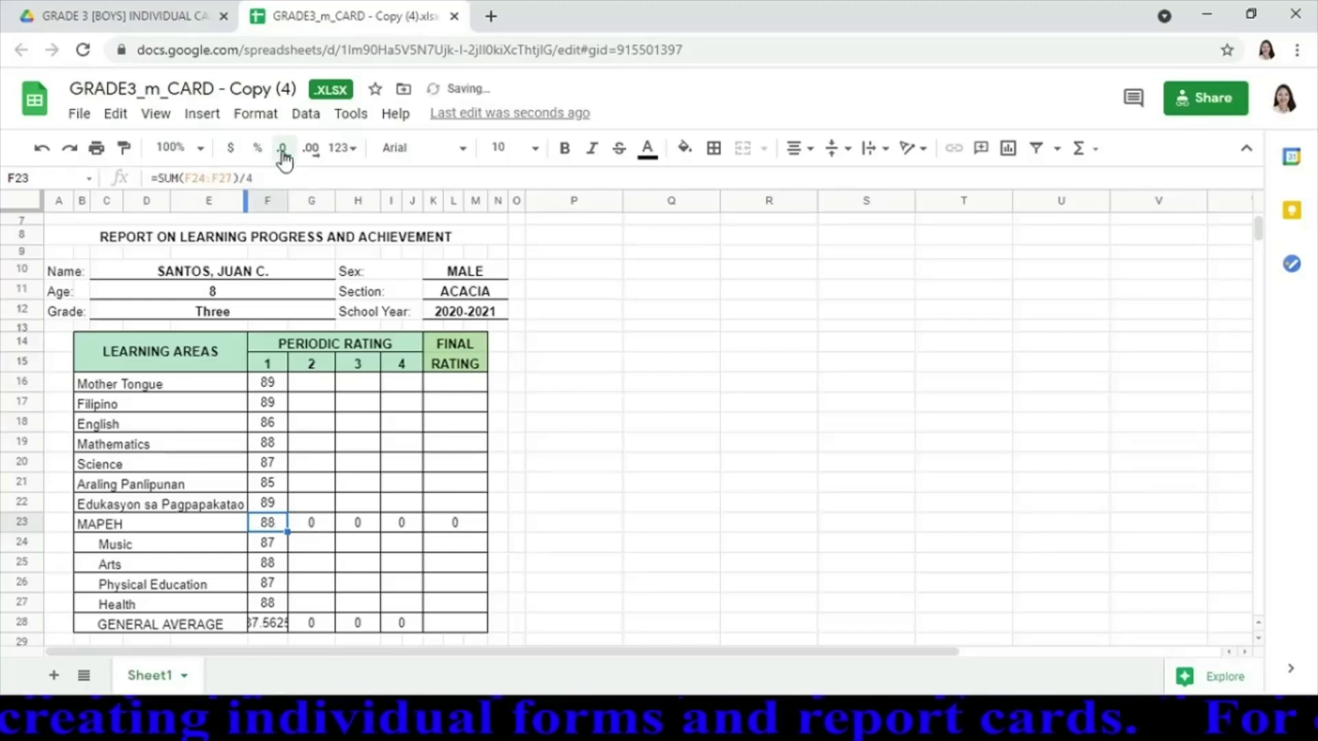
pyautogui.click(268, 622)
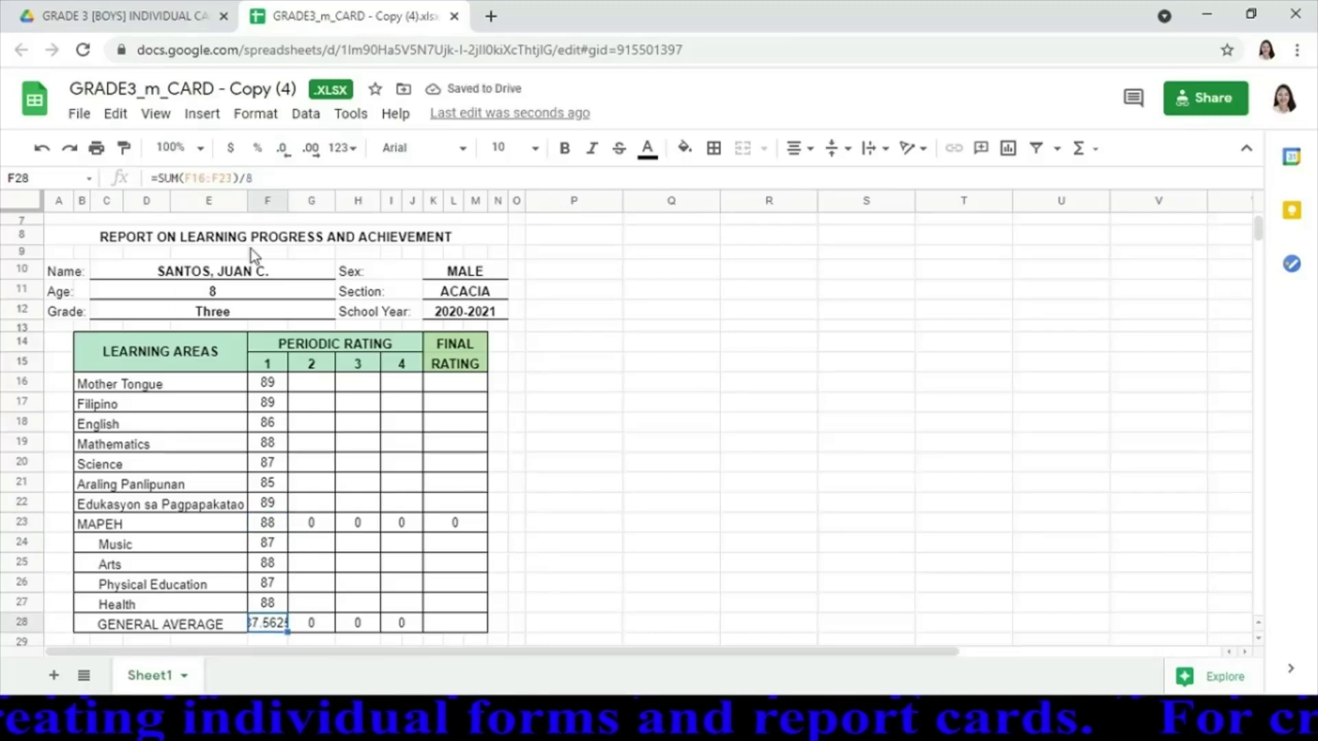
pyautogui.click(284, 159)
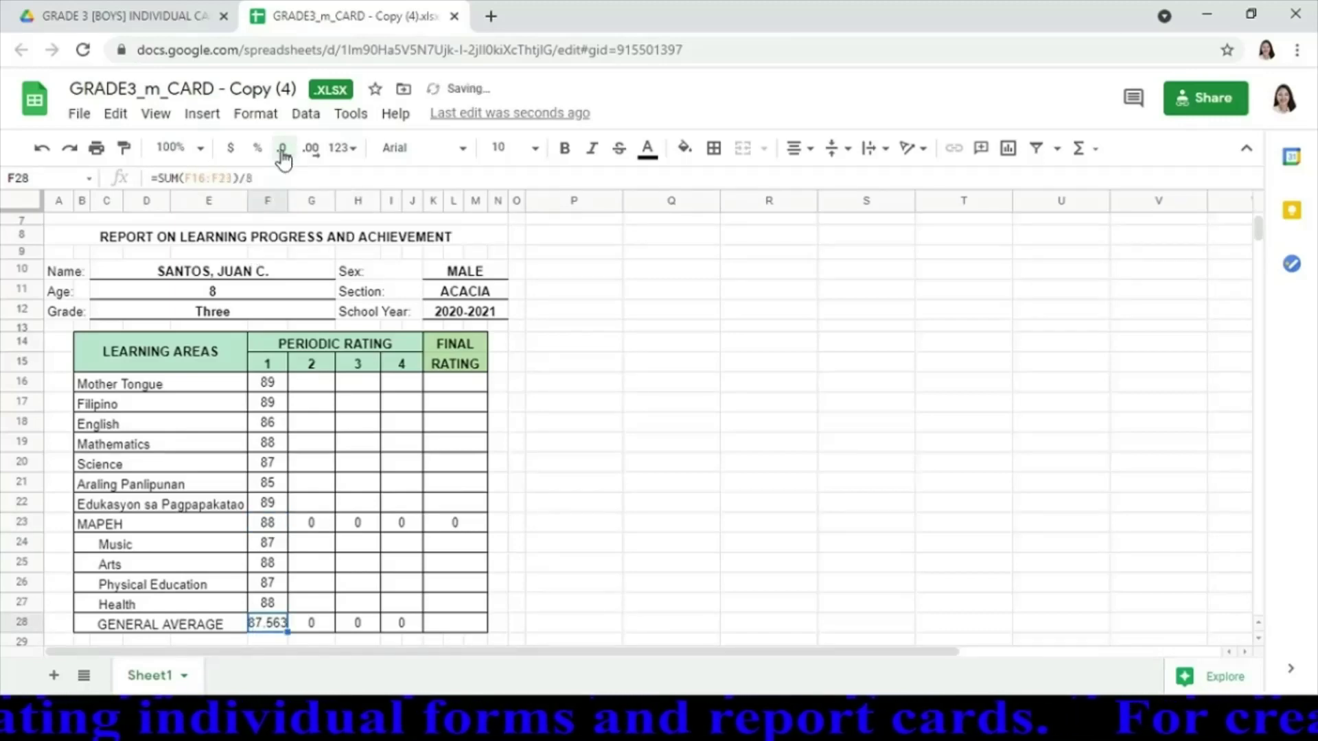
pyautogui.click(285, 159)
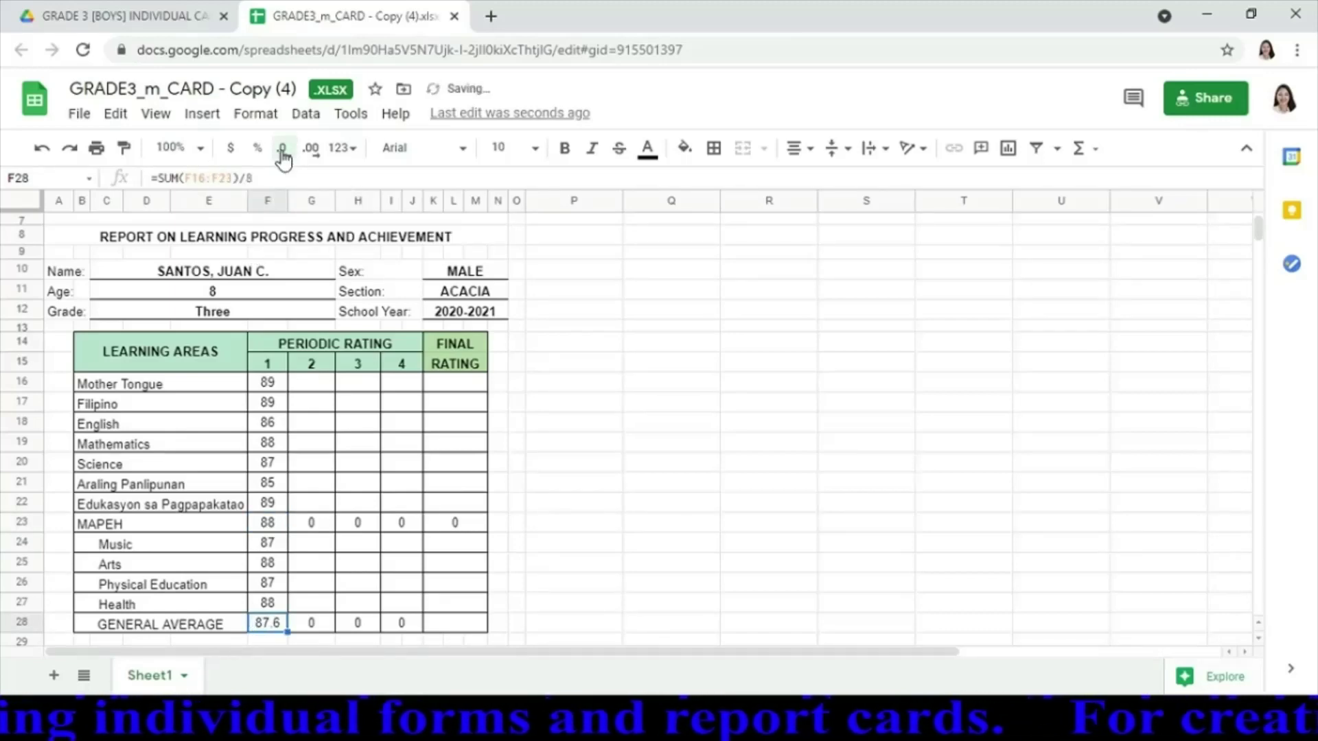
pyautogui.click(287, 160)
pyautogui.click(291, 160)
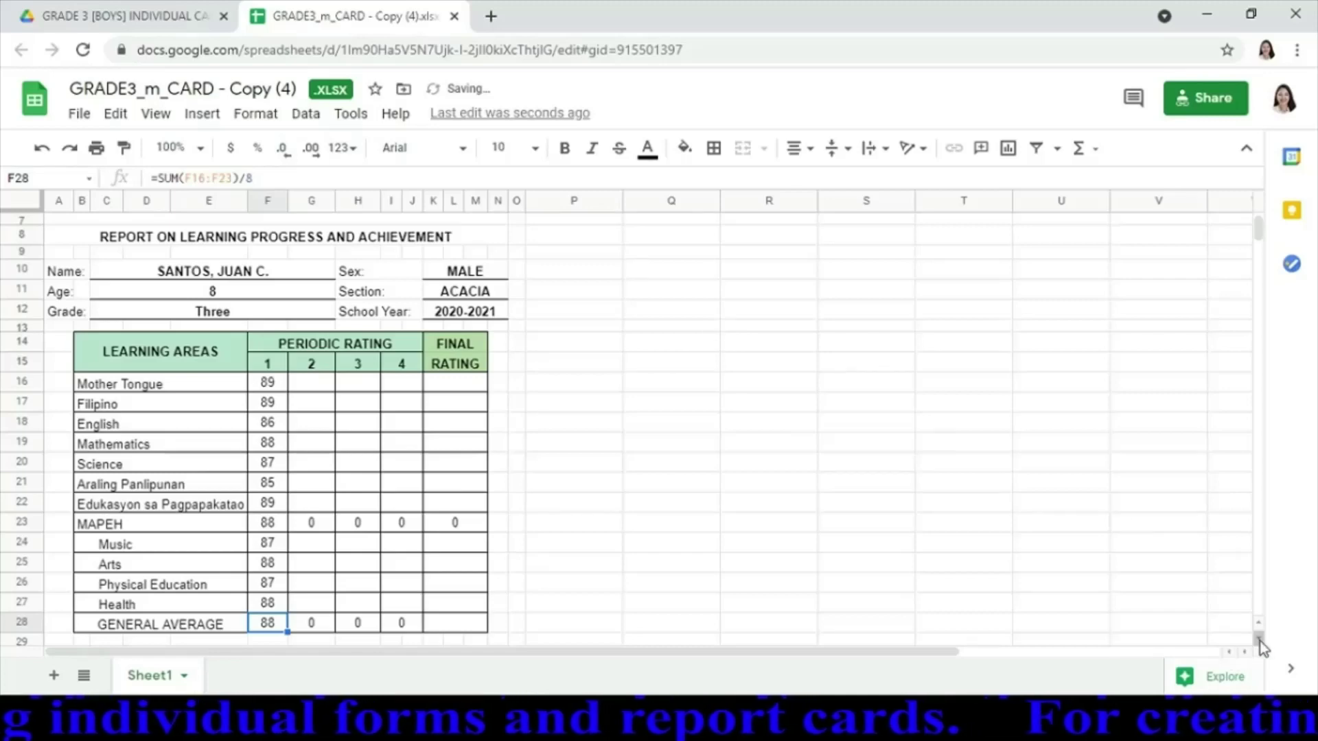
# Drag row 31's border upward to shrink the blank row between the note and the observed values table
pyautogui.scroll(-4, 1257, 647)
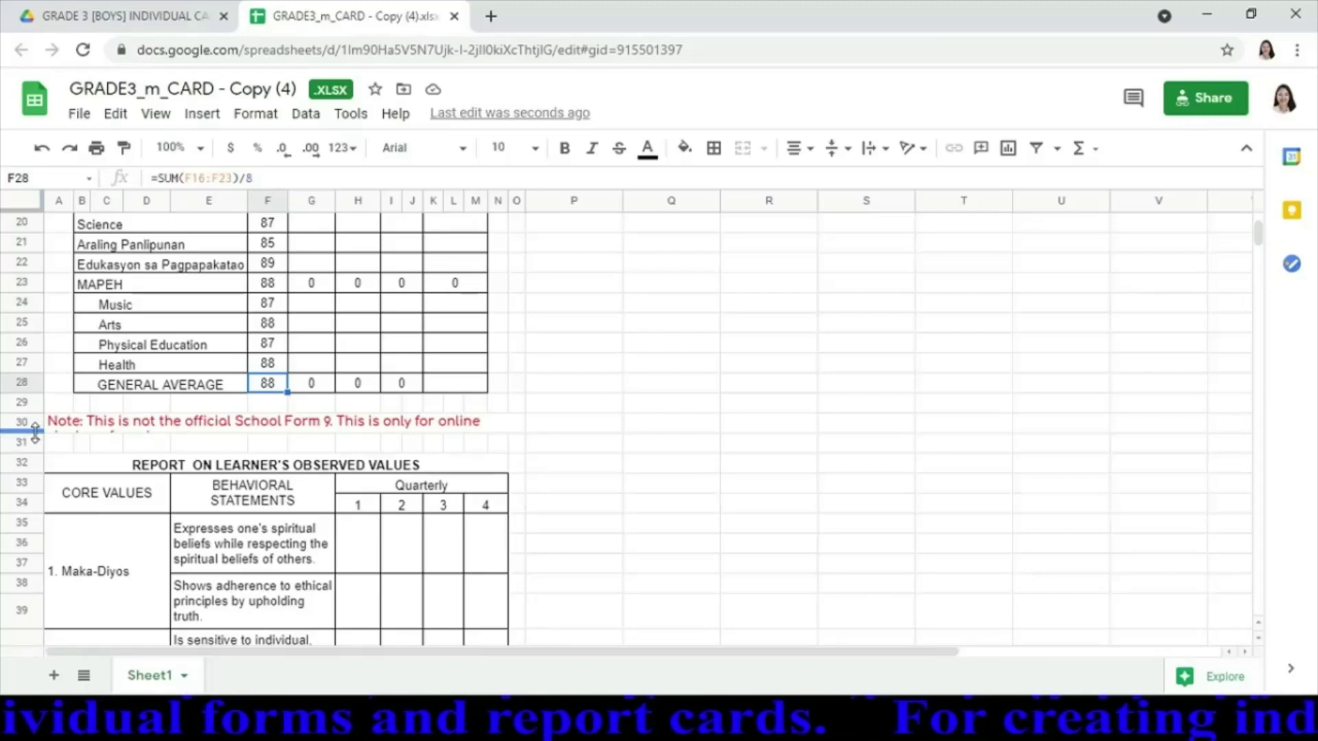
pyautogui.moveTo(35, 429); pyautogui.dragTo(37, 443)
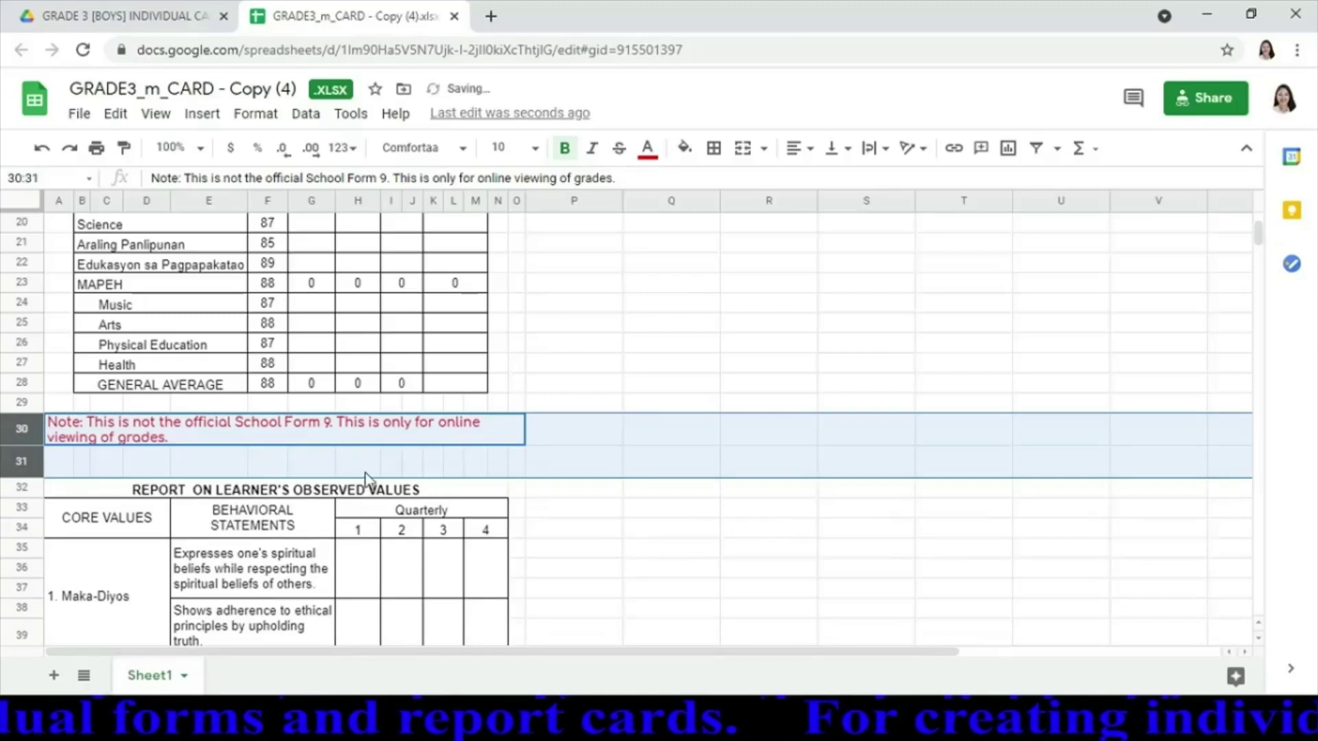
pyautogui.click(621, 488)
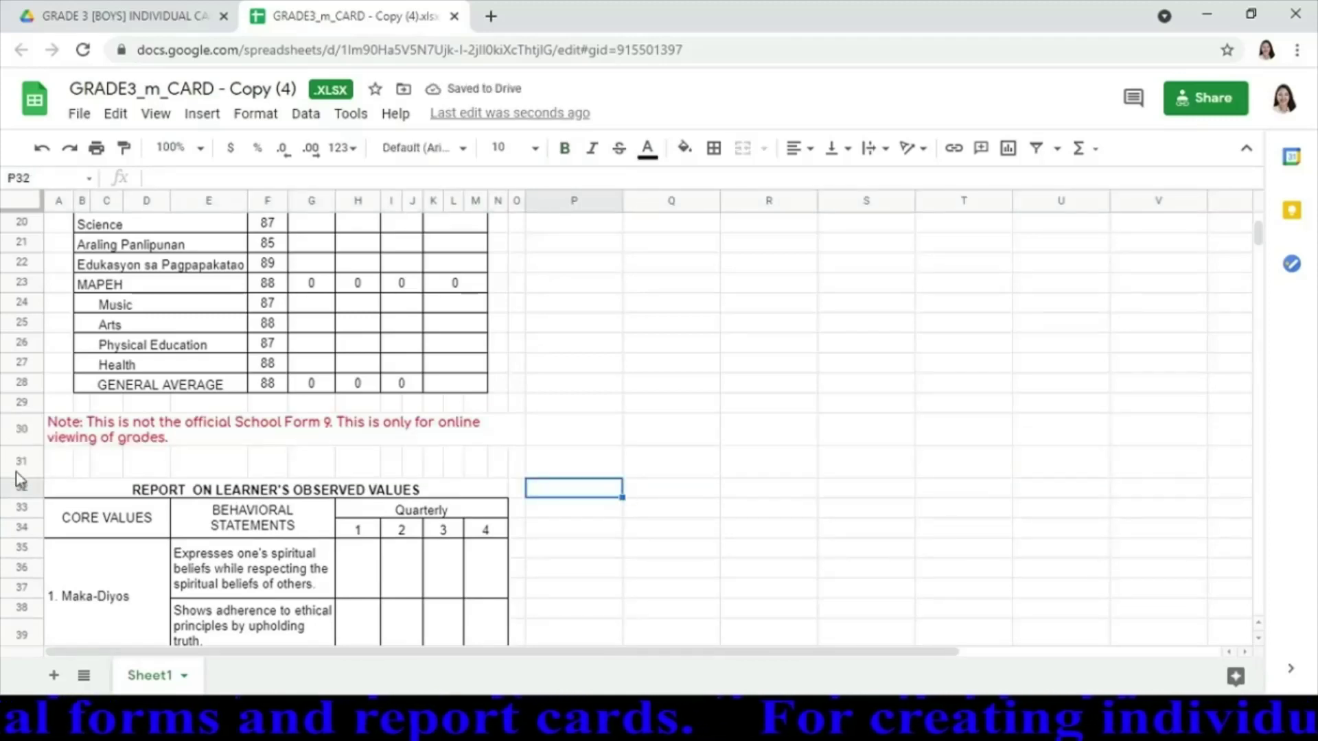
pyautogui.moveTo(20, 478); pyautogui.dragTo(21, 461)
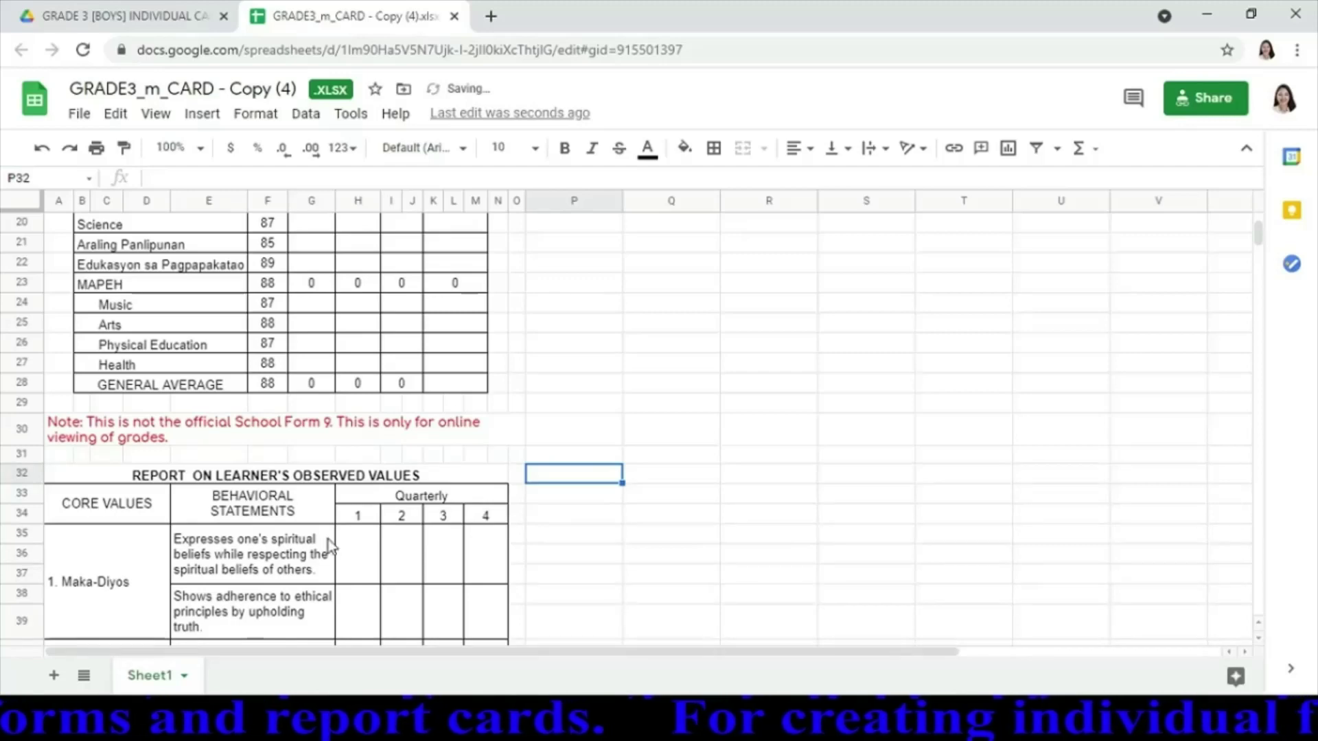
pyautogui.click(361, 560)
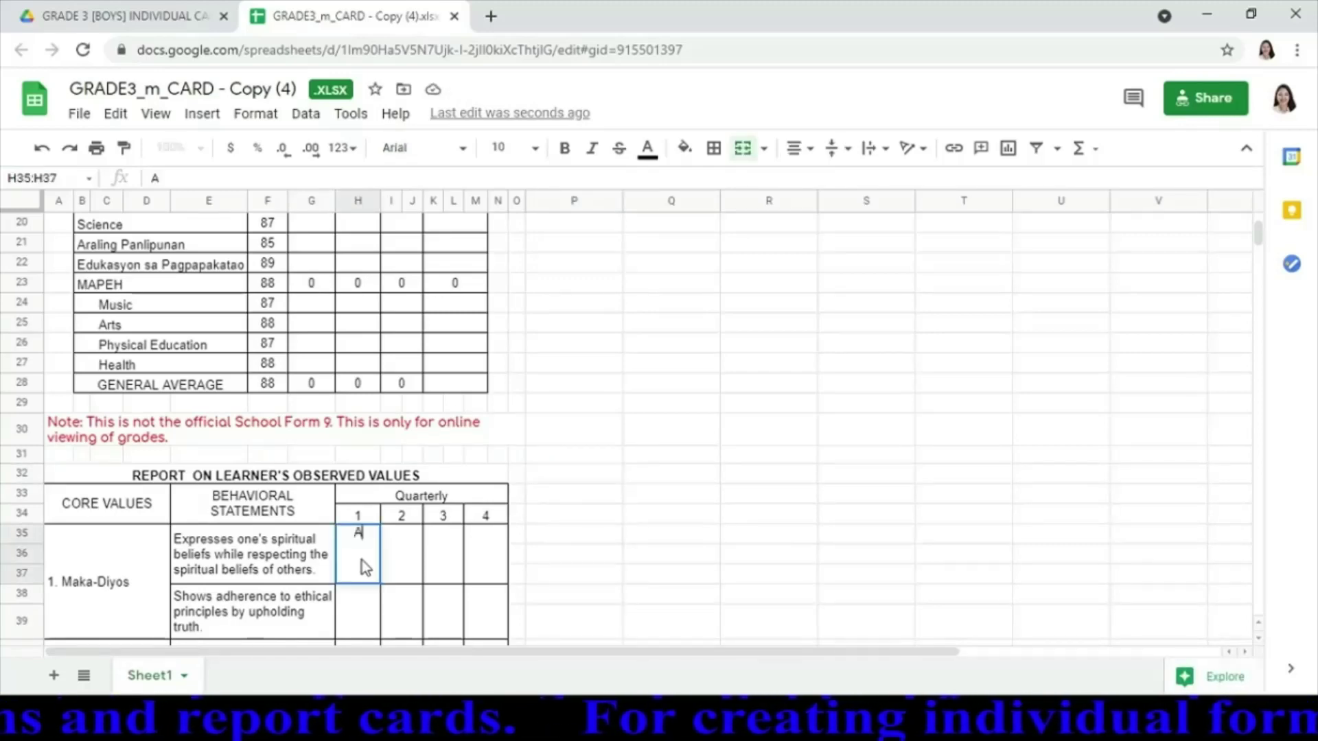
# Enter AO as the quarter 1 rating for each Maka-Diyos, Makatao, Makakalikasan and Makabansa statement
pyautogui.click(361, 561)
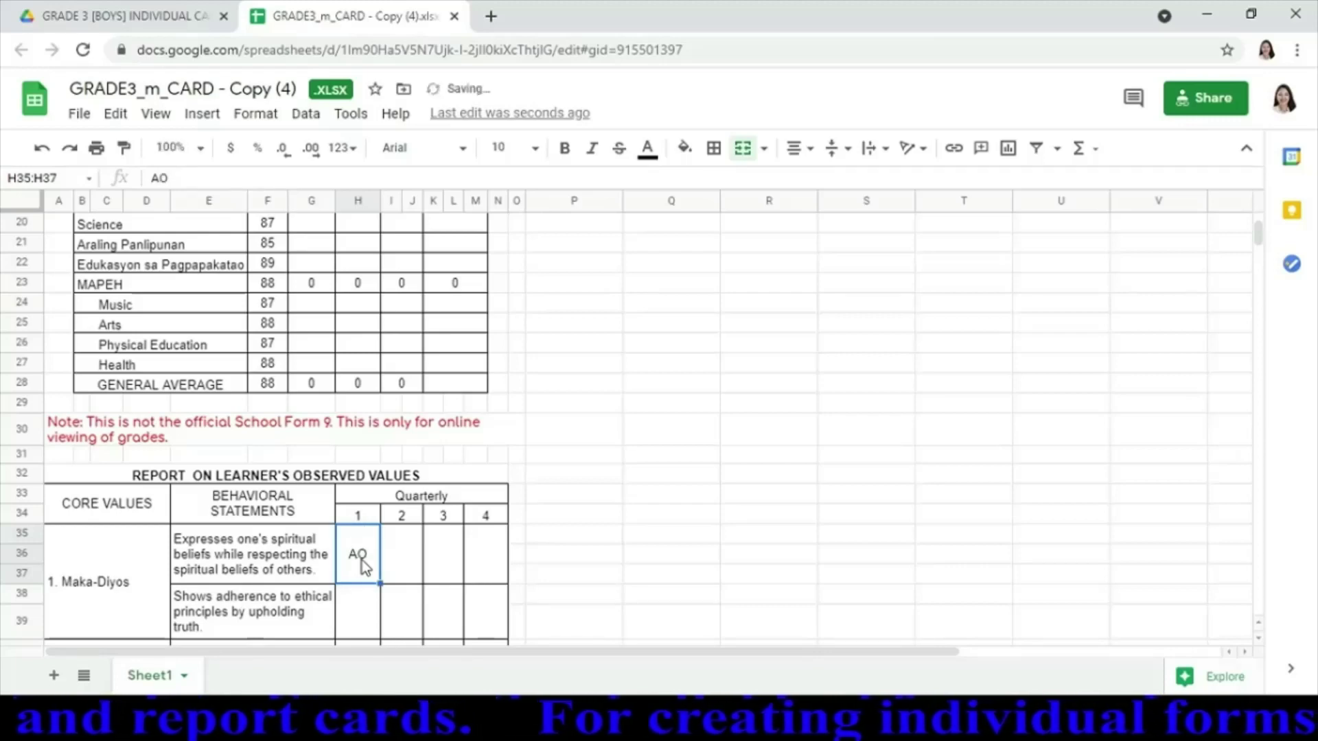
pyautogui.press('Down')
pyautogui.write('AO')
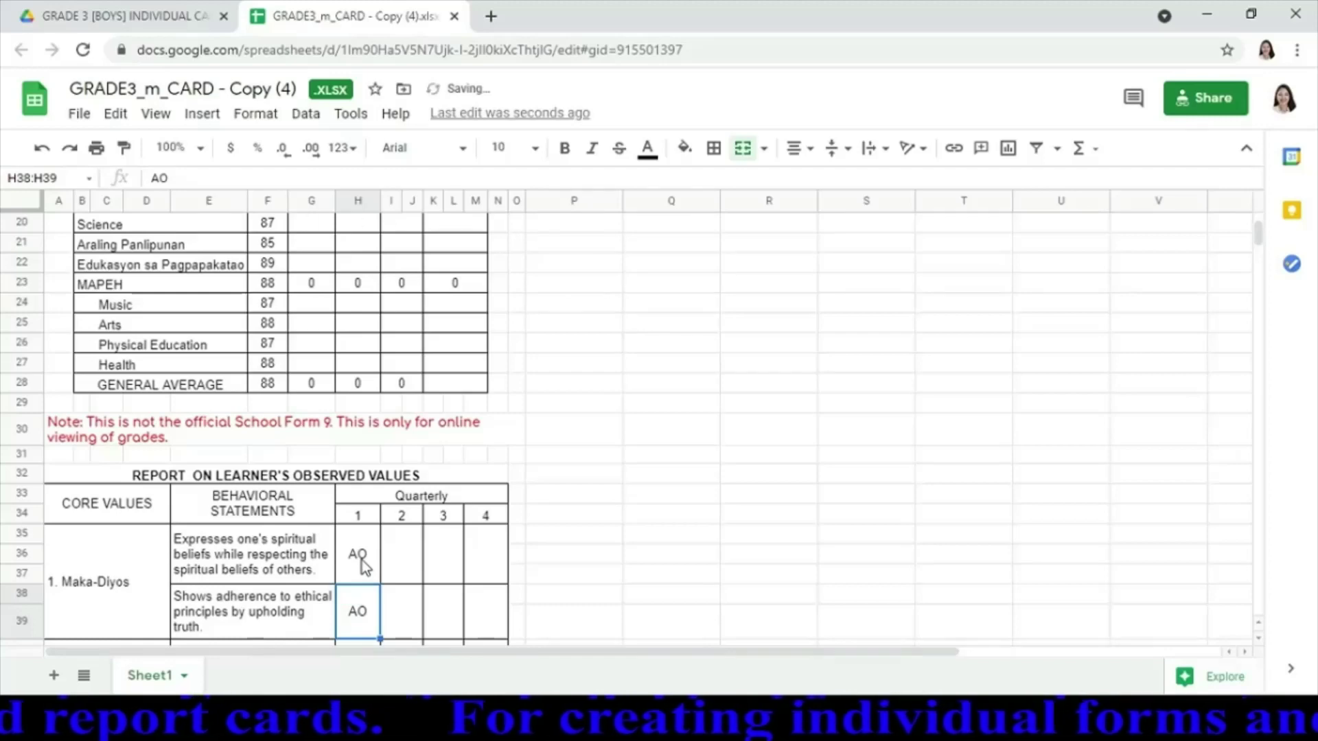
pyautogui.press('Return')
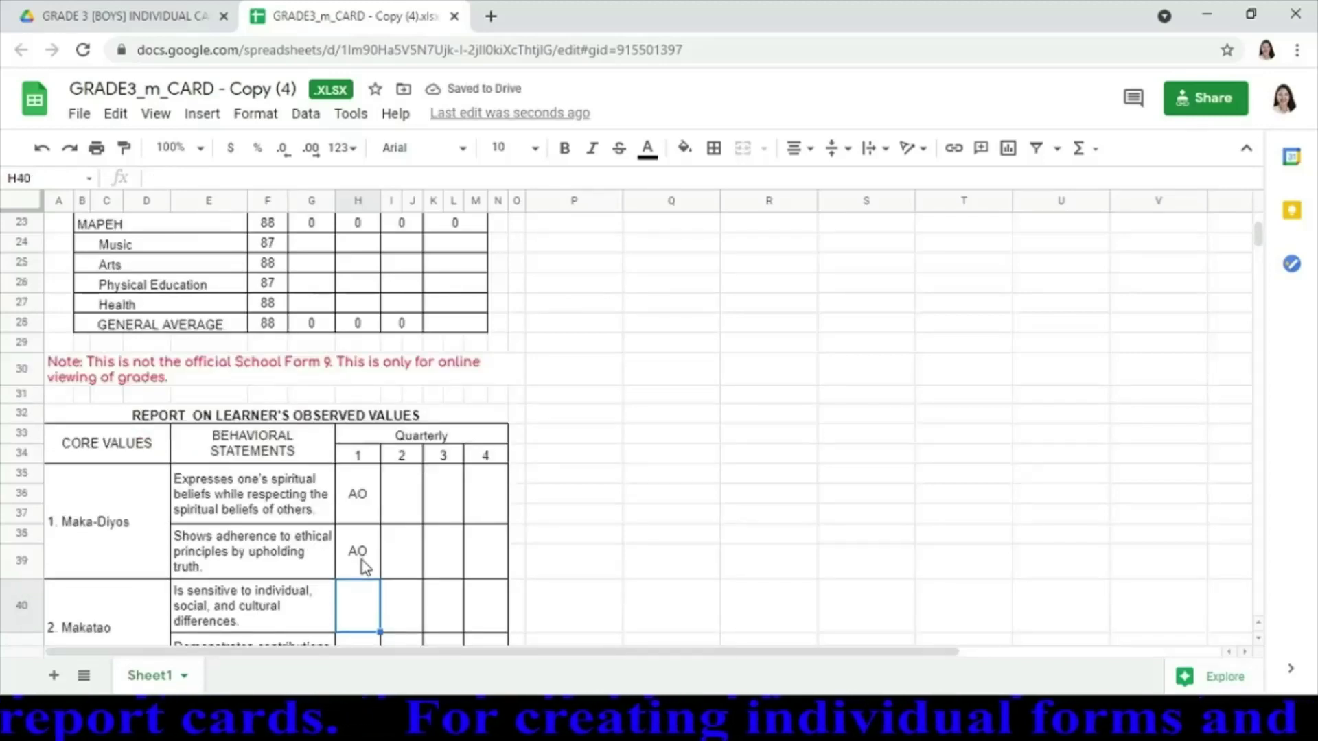
pyautogui.write('AO')
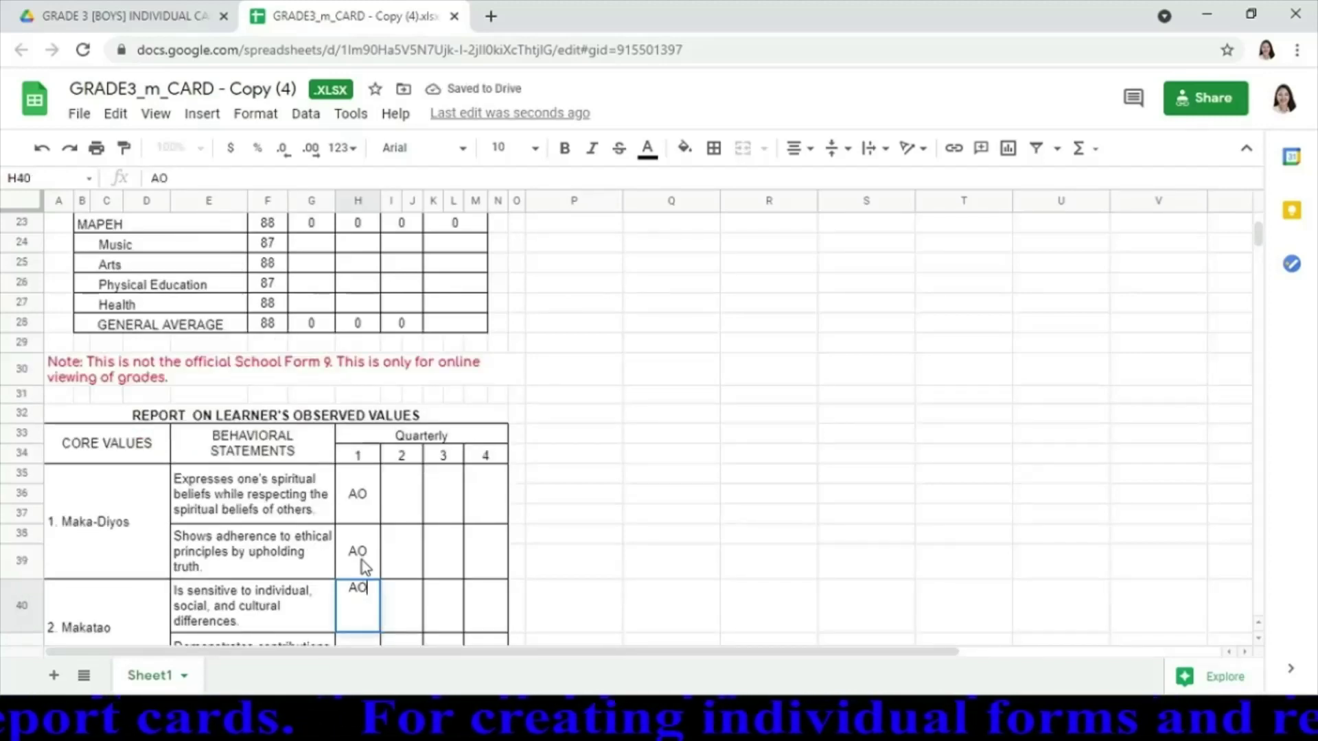
pyautogui.press('Return')
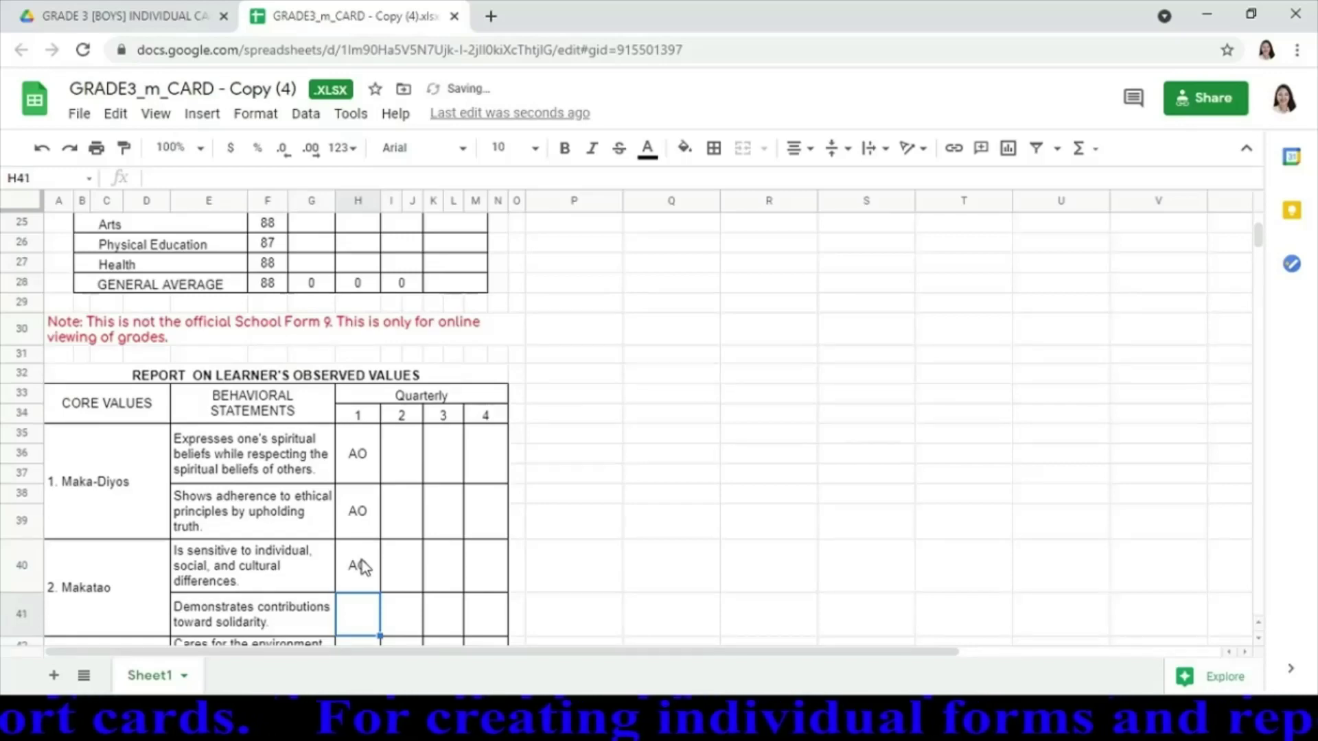
pyautogui.write('AO')
pyautogui.press('Return')
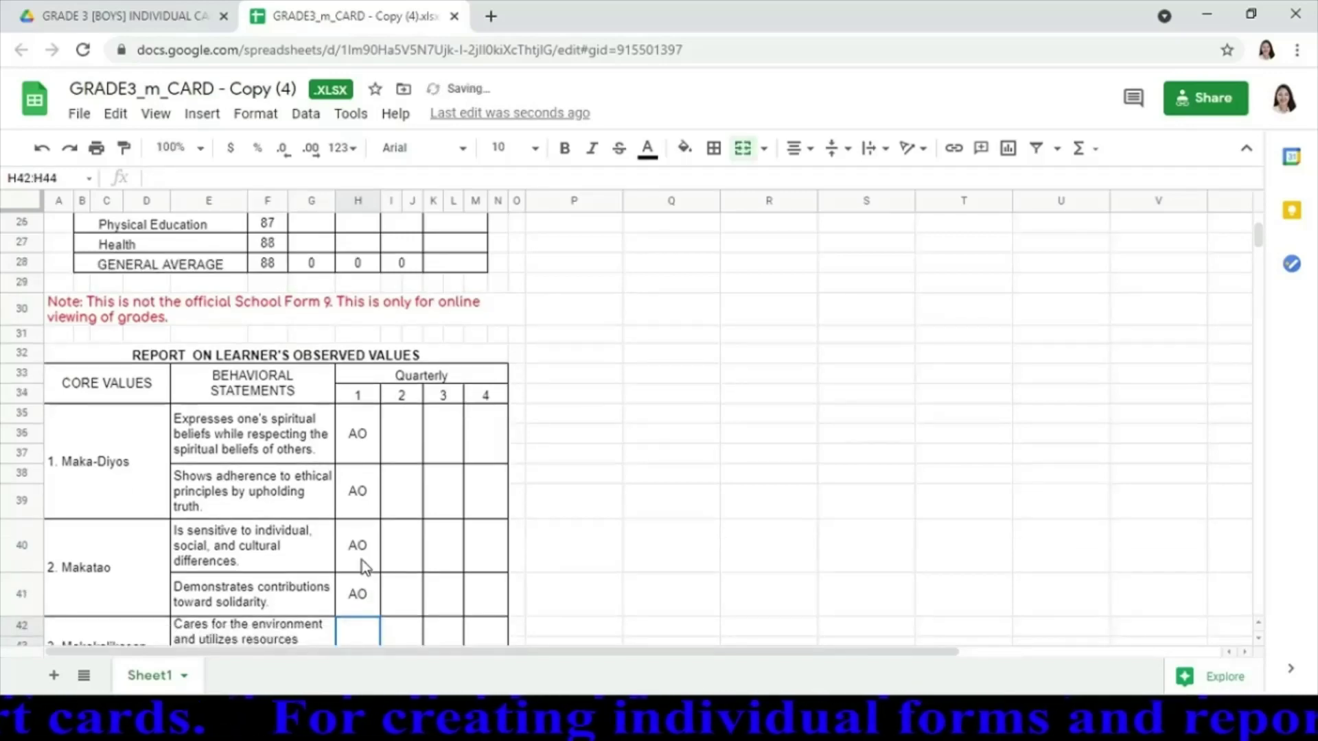
pyautogui.write('AO')
pyautogui.press('Return')
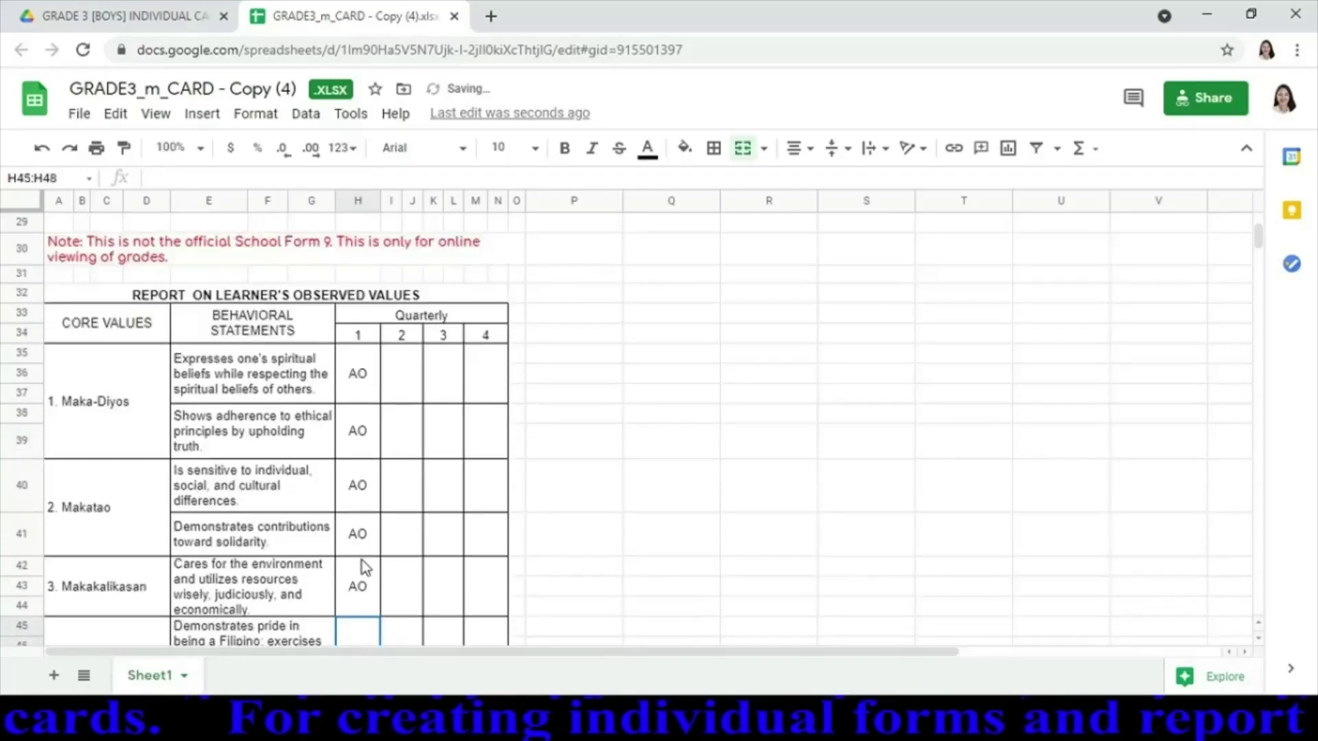
pyautogui.write('AO')
pyautogui.press('Return')
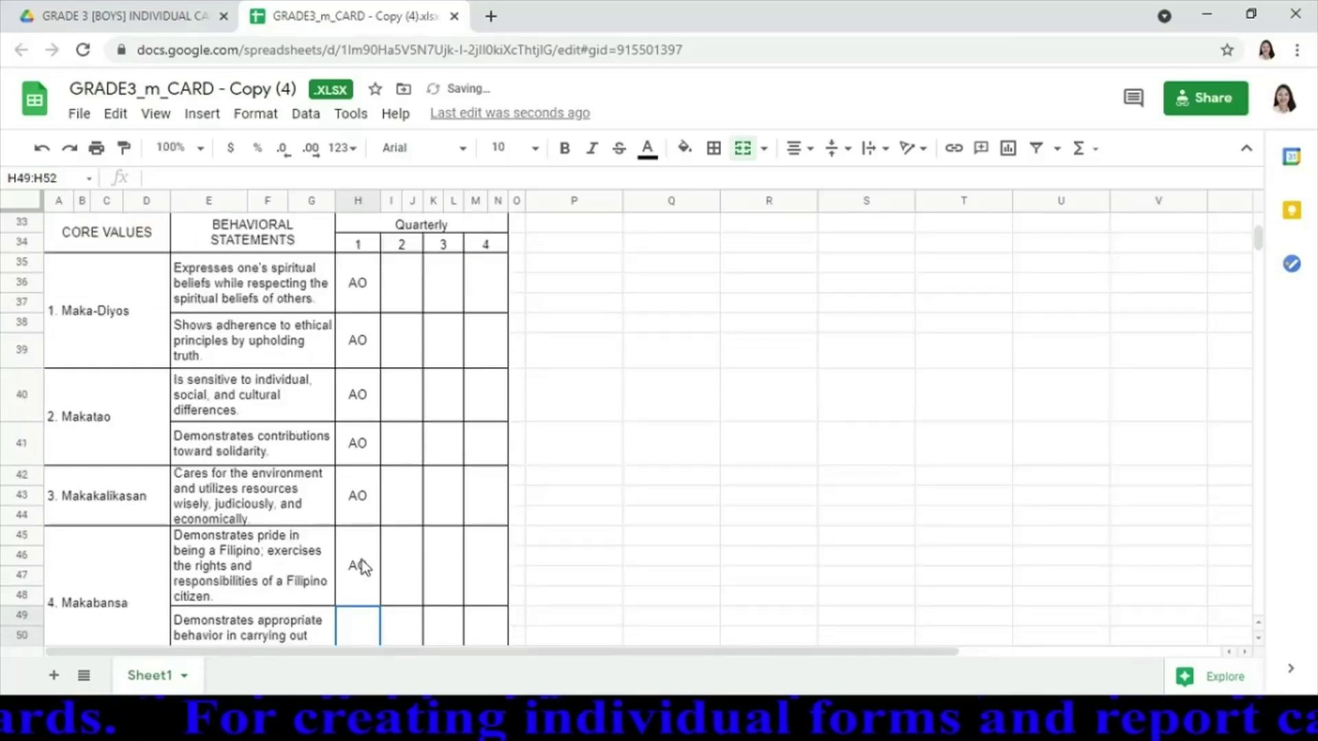
pyautogui.press('Return')
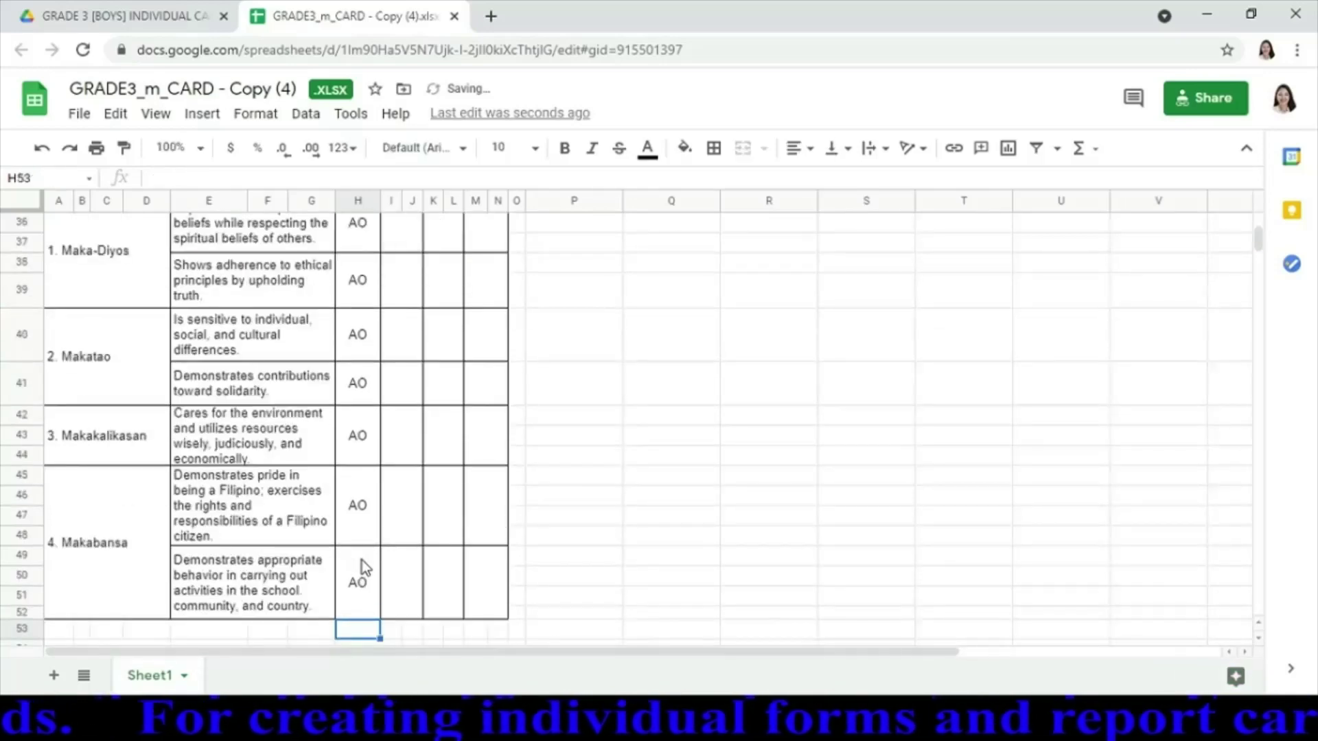
# Check the ratings, then move down to merged cell F60:M60 above CLASS ADVISER
pyautogui.click(361, 560)
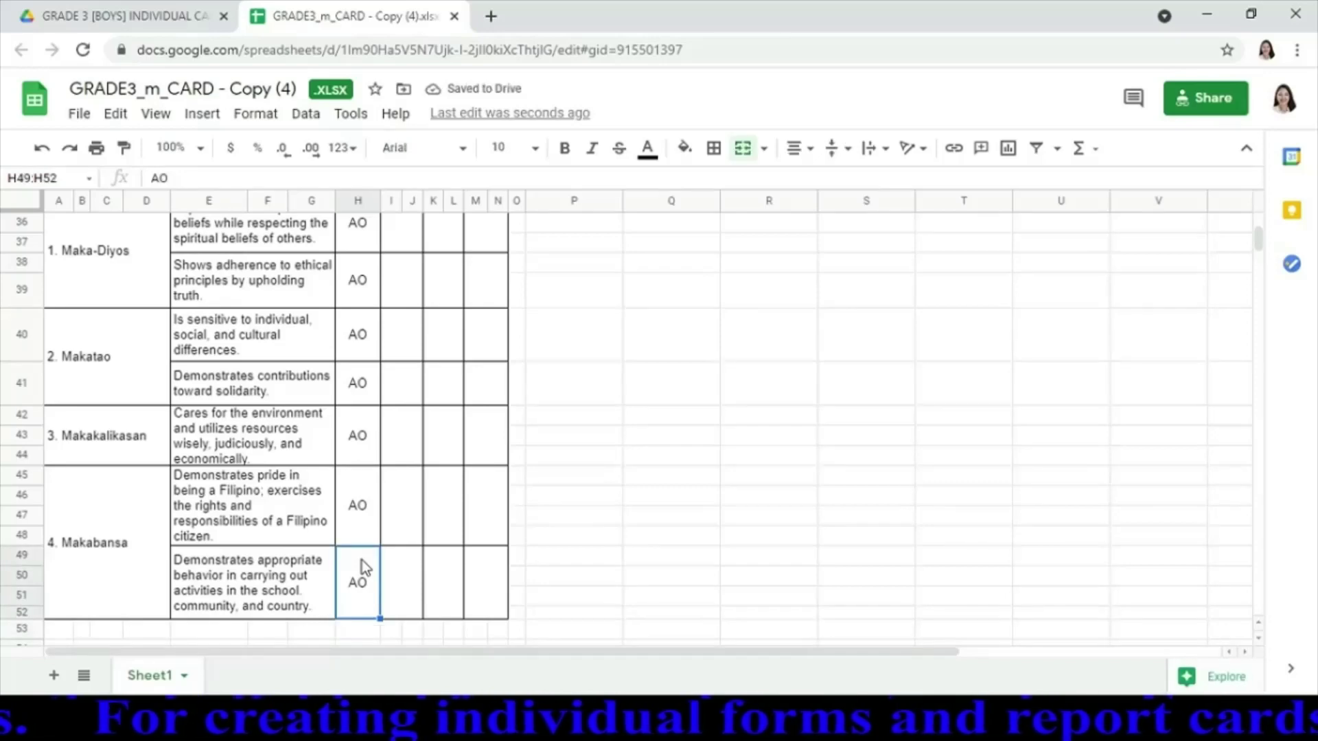
pyautogui.press('Down')
pyautogui.press('Down')
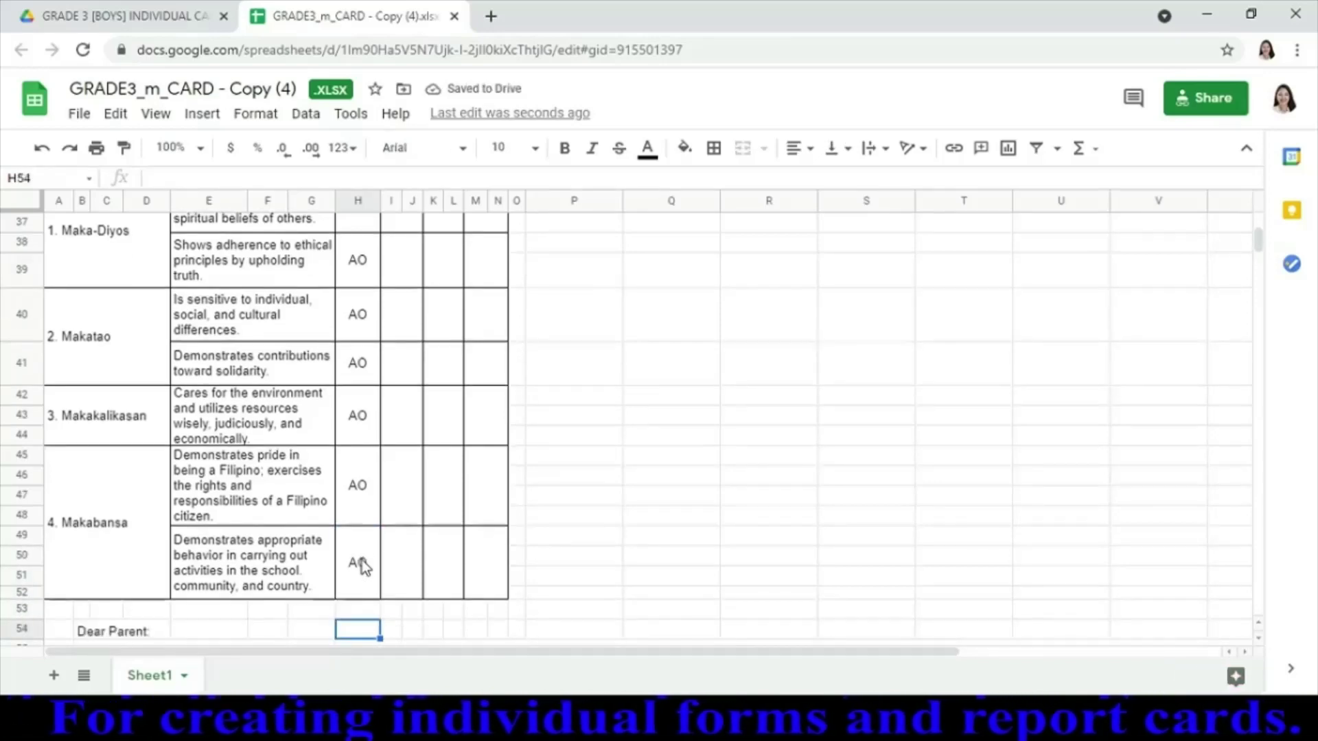
pyautogui.press('Up')
pyautogui.press('Up')
pyautogui.press('Up')
pyautogui.press('Up')
pyautogui.press('Up')
pyautogui.press('Up')
pyautogui.press('Up')
pyautogui.press('Up')
pyautogui.press('Up')
pyautogui.press('Up')
pyautogui.press('Up')
pyautogui.press('Up')
pyautogui.press('Up')
pyautogui.press('Up')
pyautogui.press('Up')
pyautogui.press('Up')
pyautogui.press('Up')
pyautogui.press('Up')
pyautogui.press('Up')
pyautogui.press('Up')
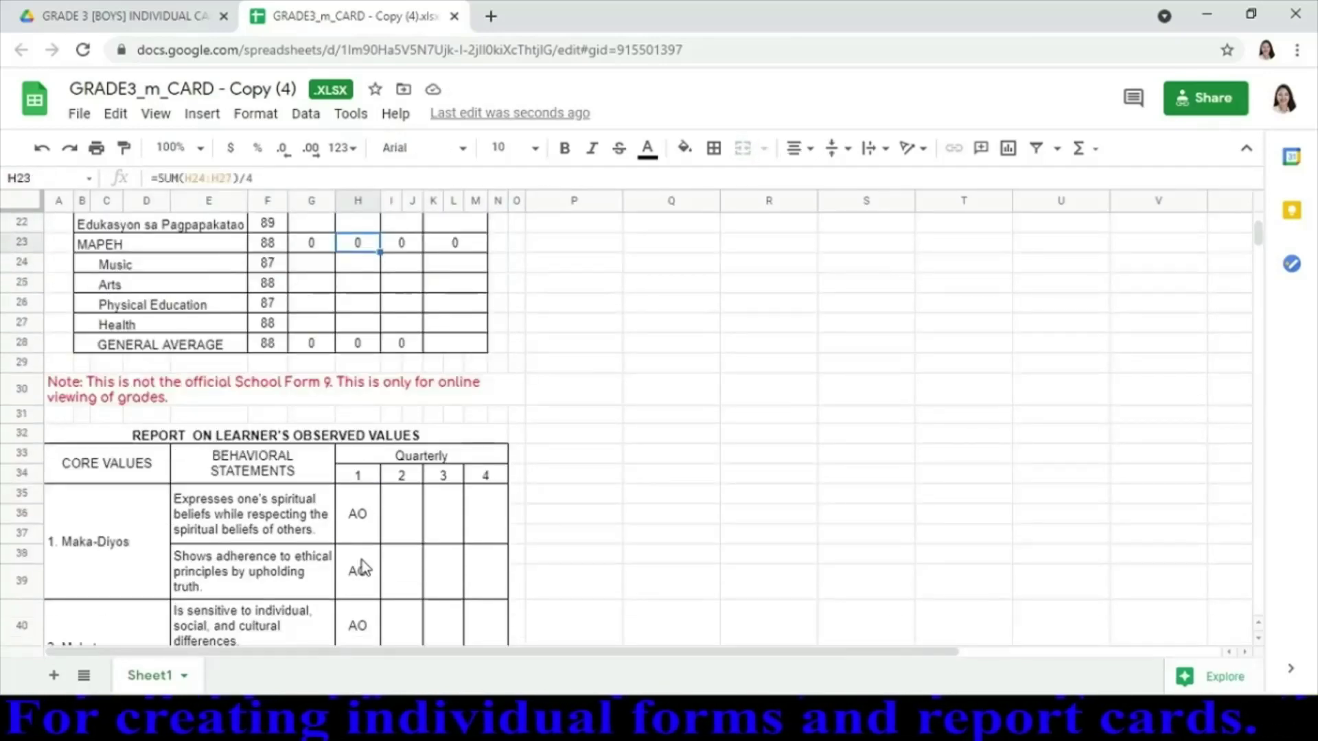
pyautogui.press('Down')
pyautogui.press('Down')
pyautogui.press('Down')
pyautogui.press('Down')
pyautogui.press('Down')
pyautogui.press('Down')
pyautogui.press('Down')
pyautogui.press('Down')
pyautogui.press('Down')
pyautogui.press('Down')
pyautogui.press('Down')
pyautogui.press('Down')
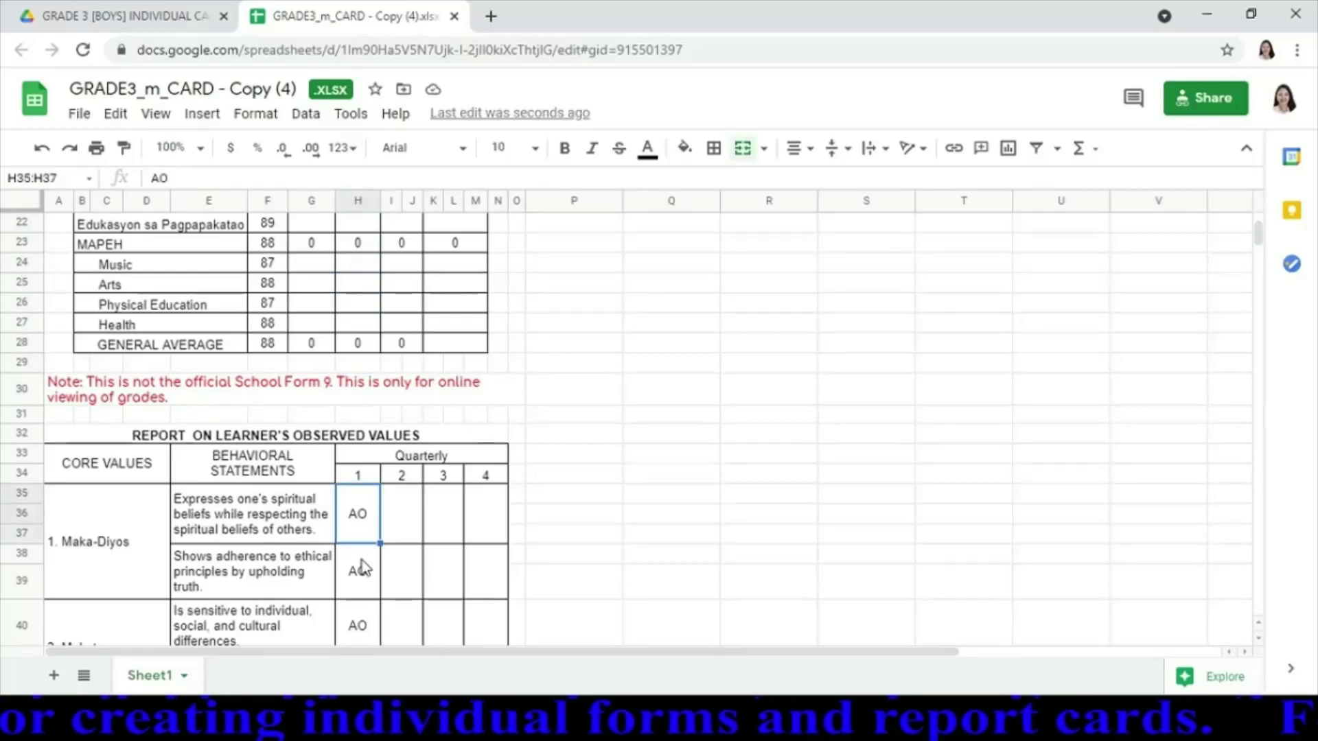
pyautogui.press('Down')
pyautogui.press('Down')
pyautogui.press('Down')
pyautogui.press('Down')
pyautogui.press('Down')
pyautogui.press('Down')
pyautogui.press('Down')
pyautogui.press('Down')
pyautogui.press('Down')
pyautogui.press('Down')
pyautogui.press('Down')
pyautogui.press('Down')
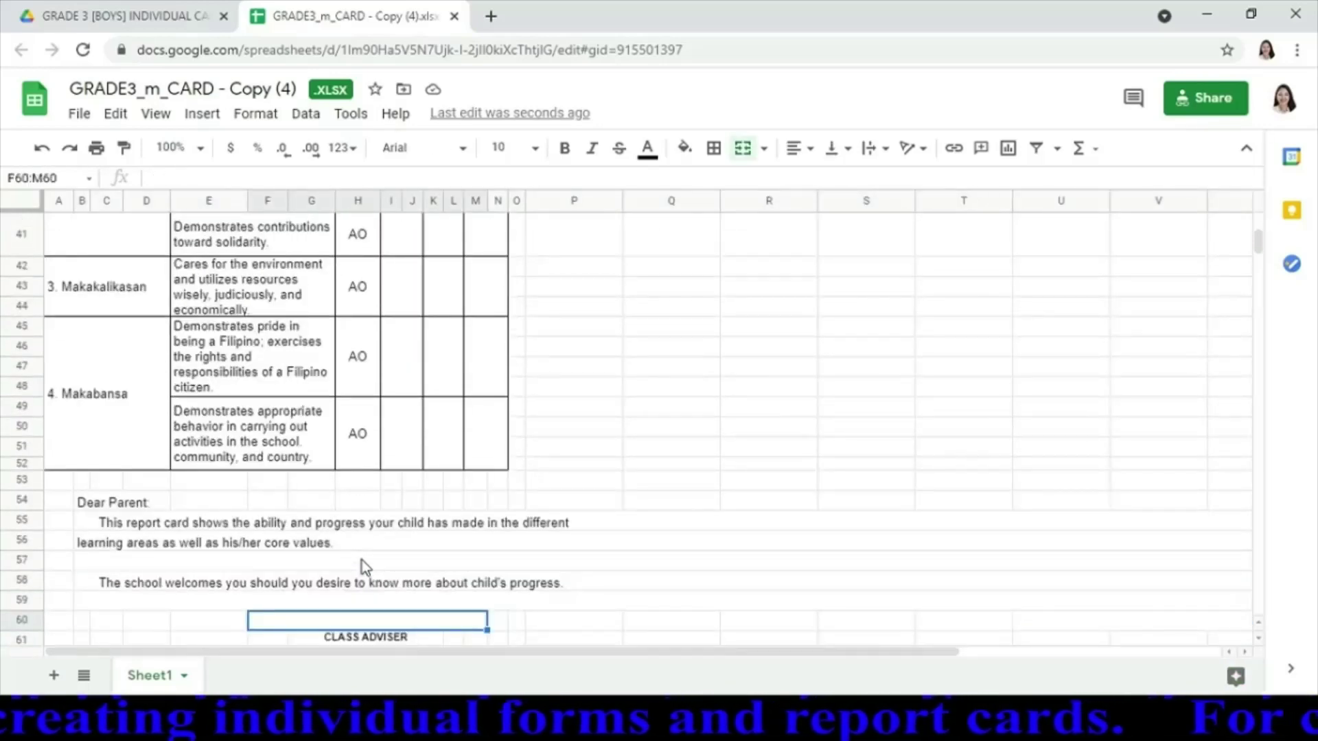
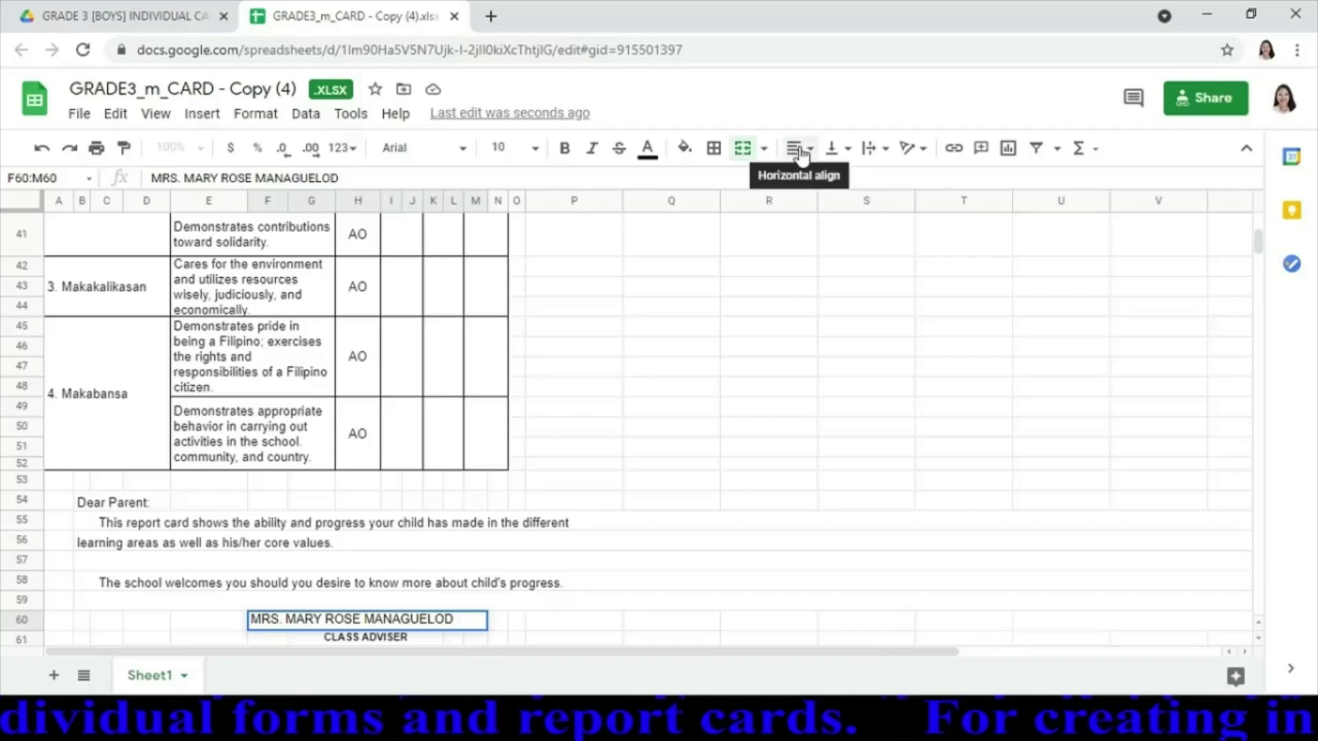
# Type the class adviser's full name into F60:M60, fix the last letter, and center it horizontally
pyautogui.click(796, 147)
pyautogui.click(822, 180)
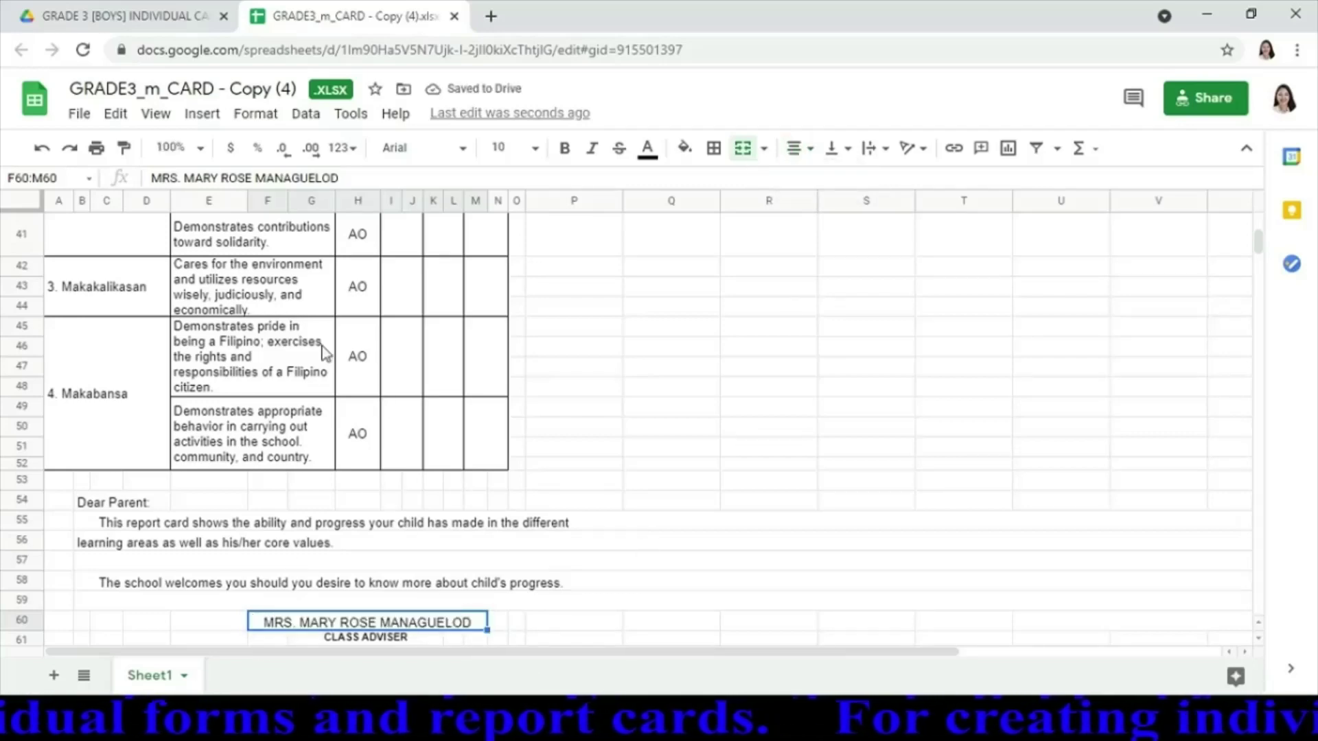
# Retitle the spreadsheet with the student's surname-first full name, correcting an initial typo
pyautogui.click(174, 94)
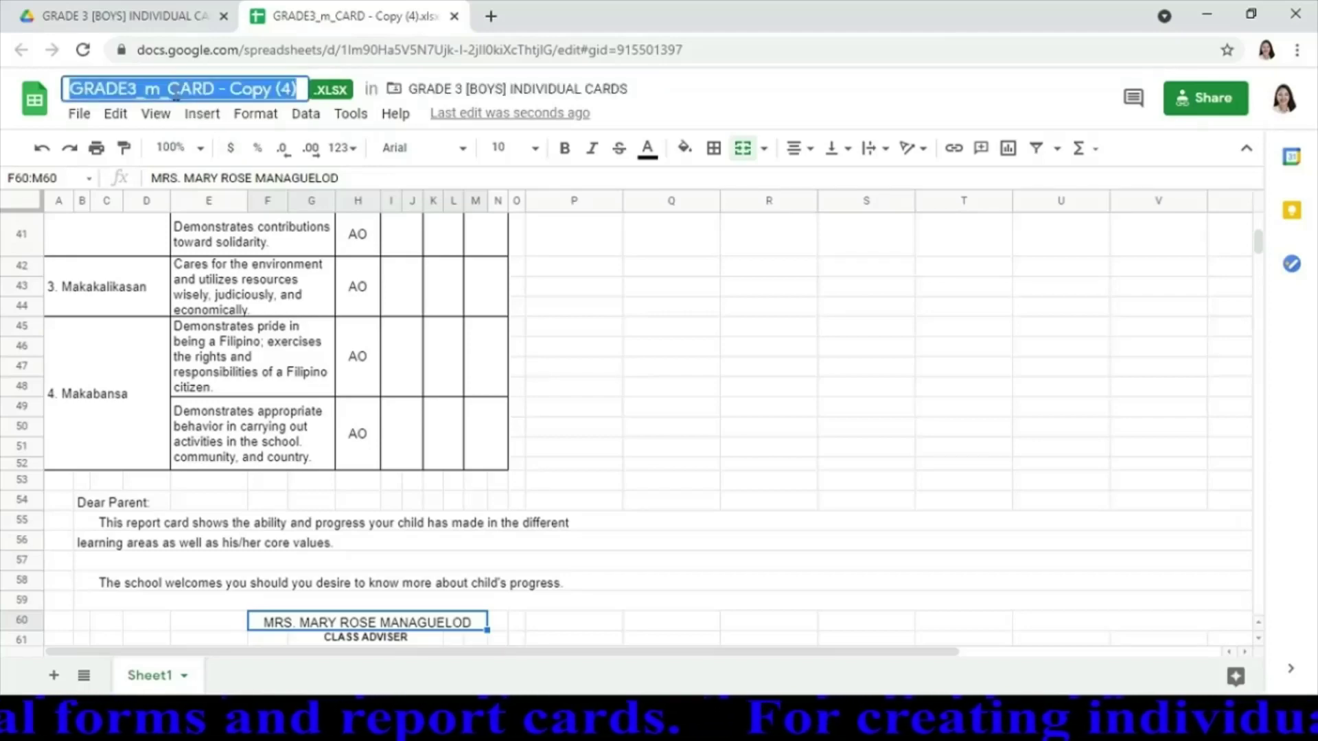
pyautogui.write('CAMNDE')
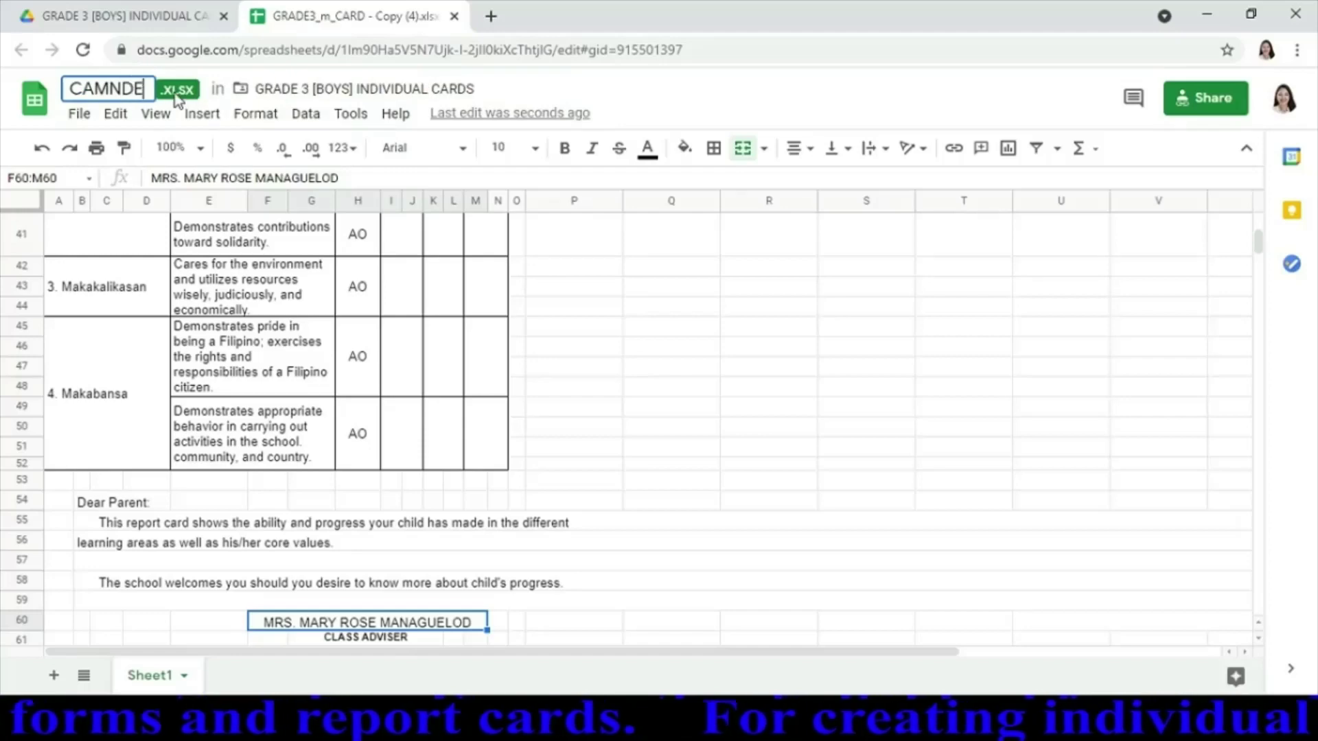
pyautogui.press('BackSpace')
pyautogui.press('BackSpace')
pyautogui.press('BackSpace')
pyautogui.press('BackSpace')
pyautogui.press('BackSpace')
pyautogui.press('BackSpace')
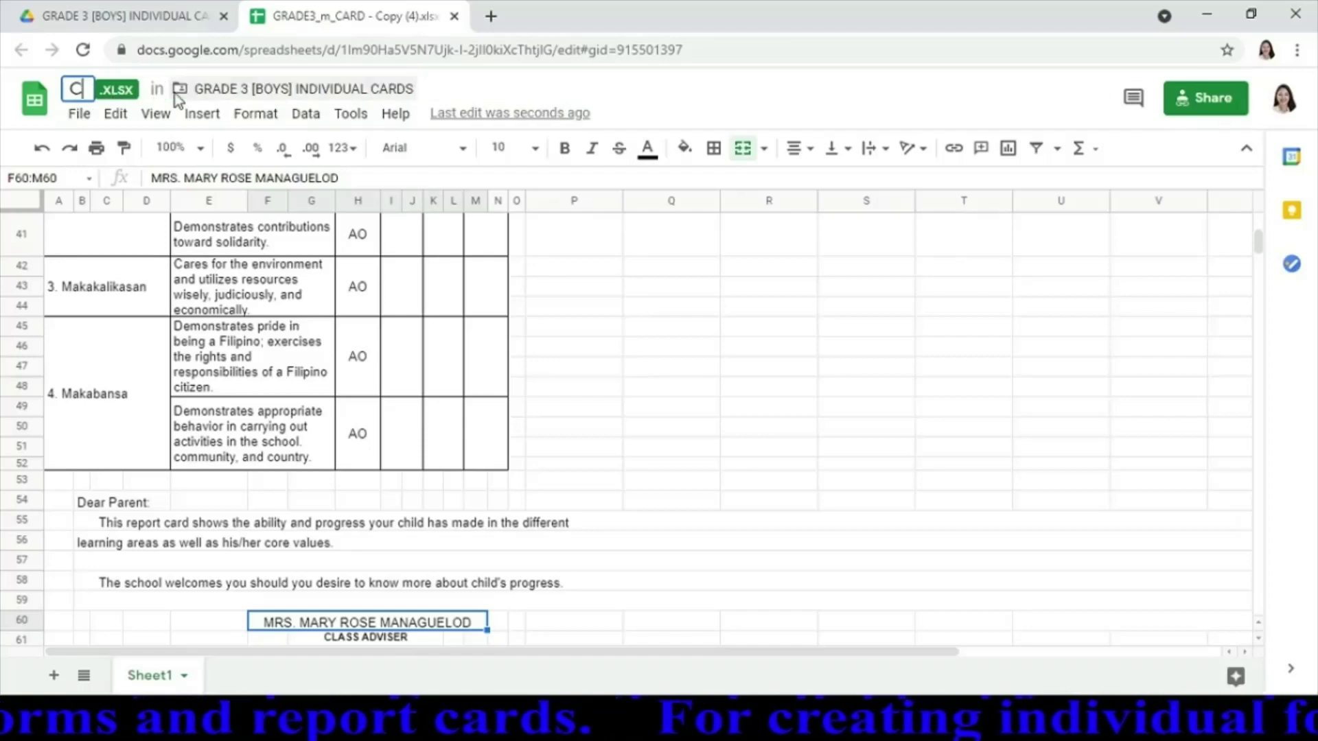
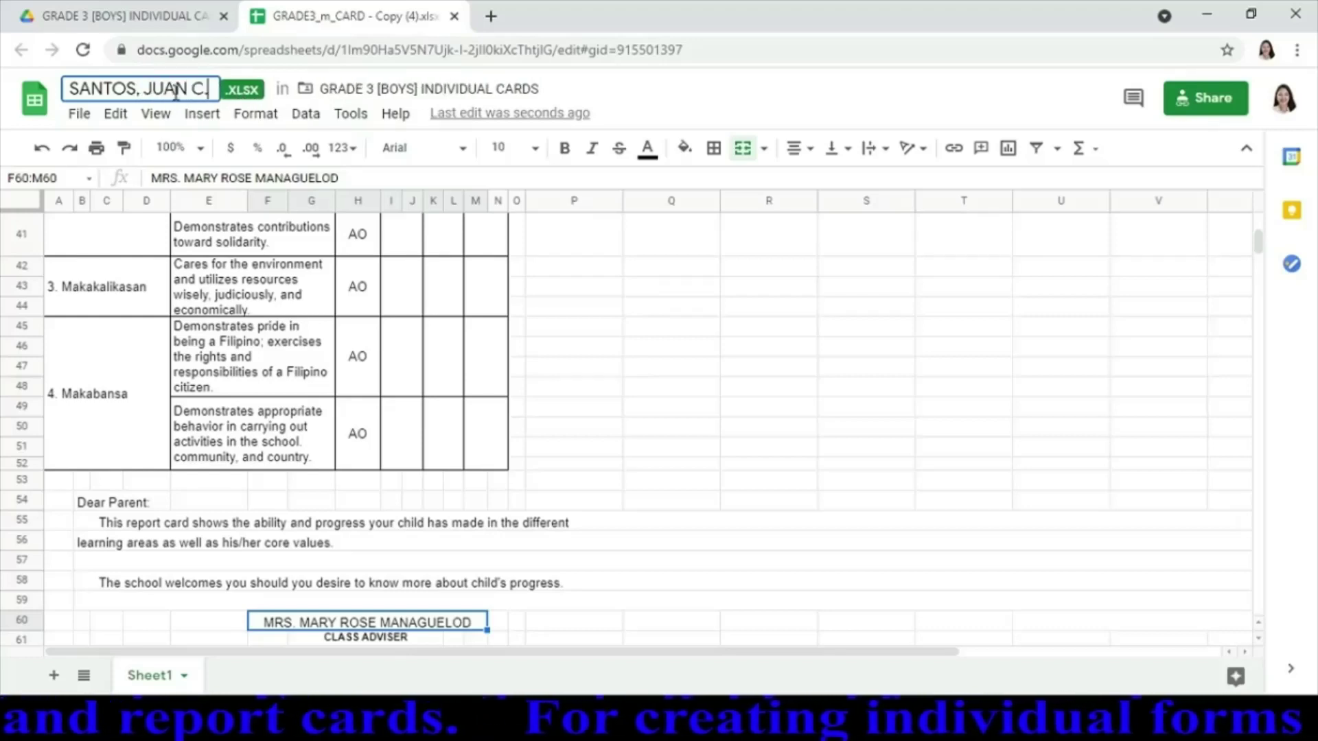
pyautogui.click(1258, 637)
pyautogui.click(1259, 640)
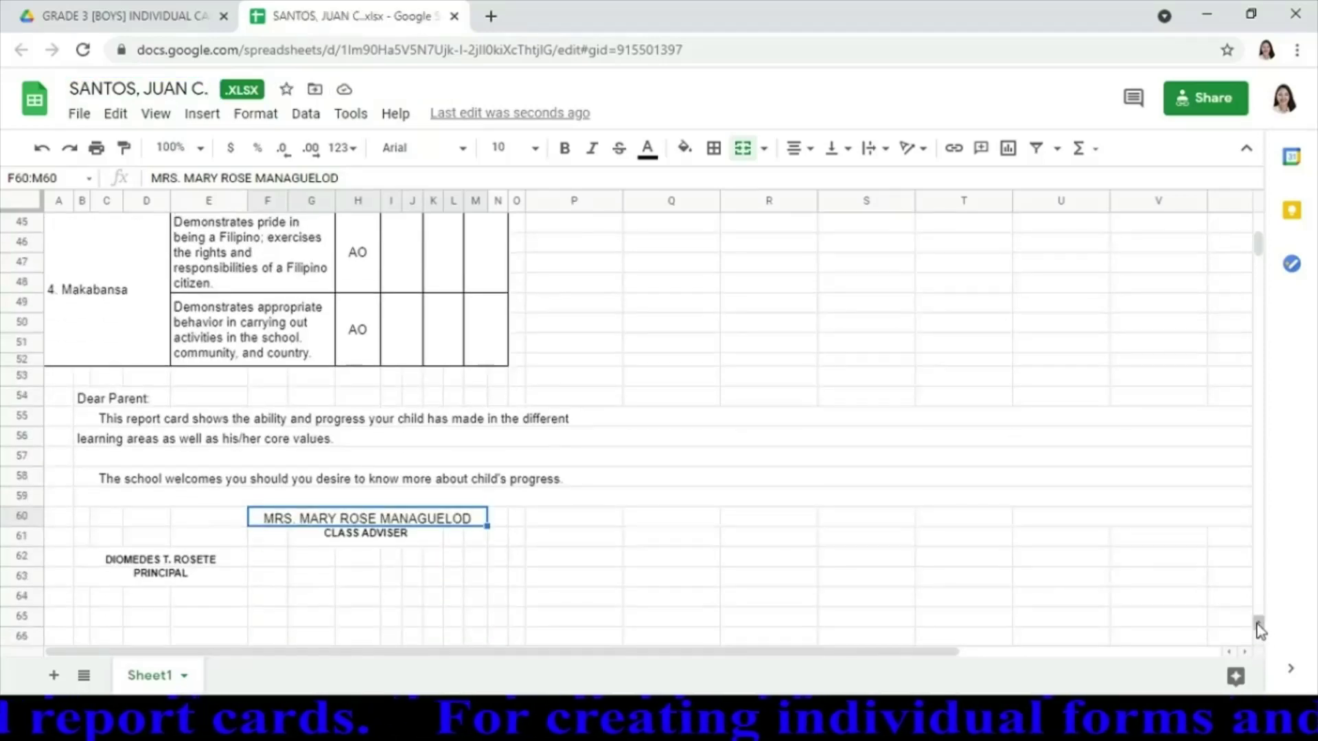
# Publish only Sheet1 to the web as a web page, then close the card tab
pyautogui.click(79, 115)
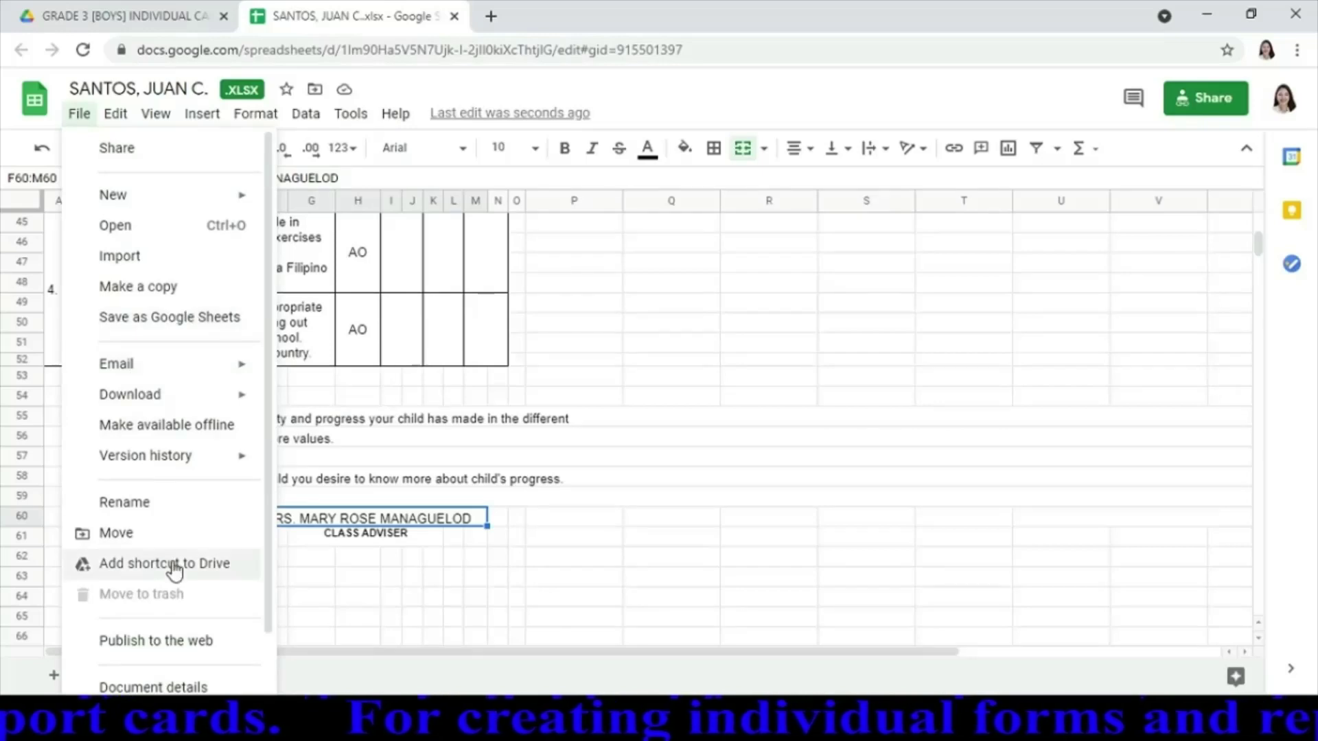
pyautogui.click(143, 649)
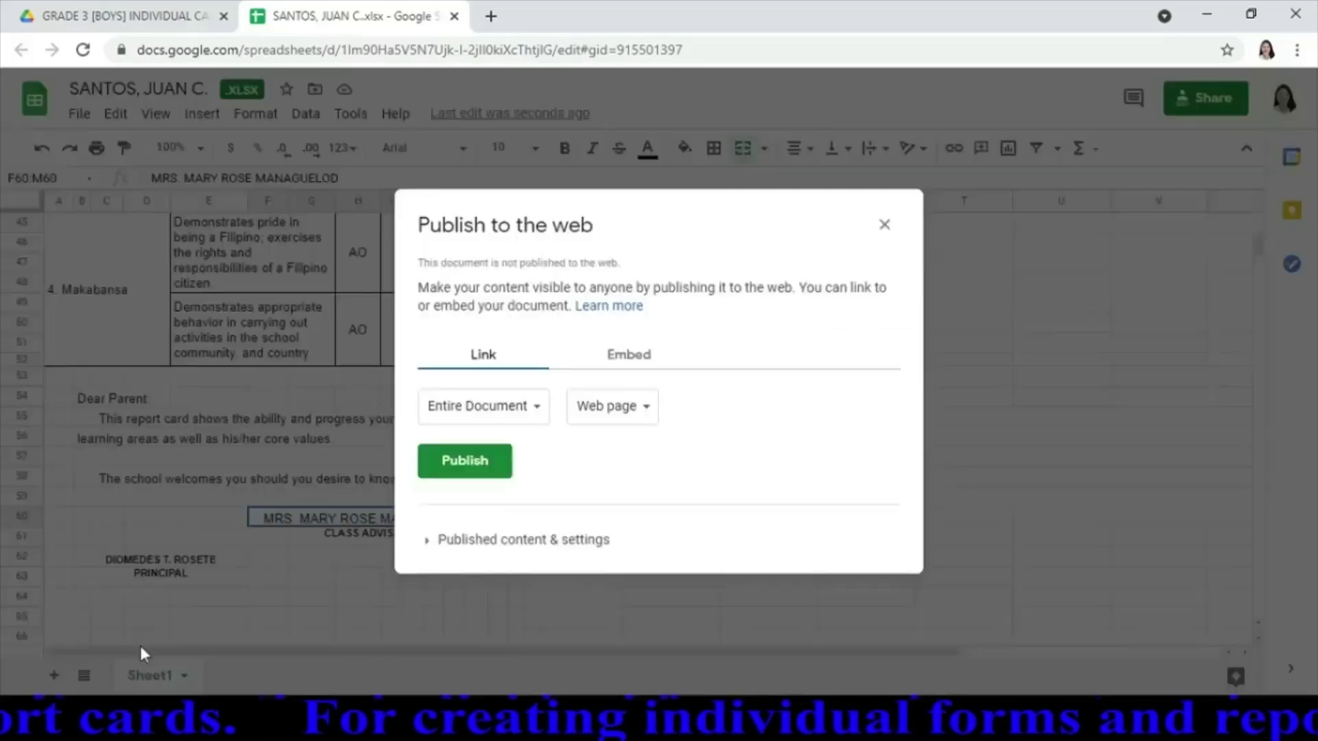
pyautogui.click(539, 410)
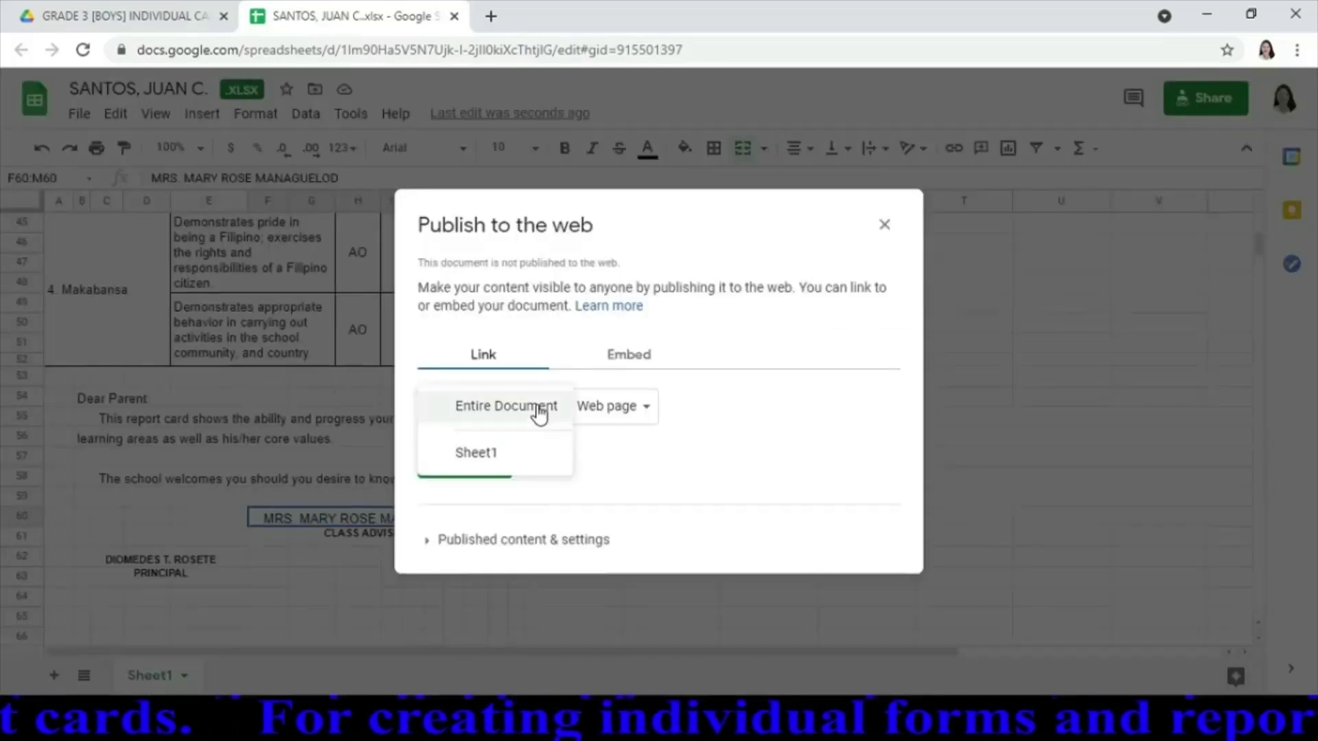
pyautogui.click(493, 453)
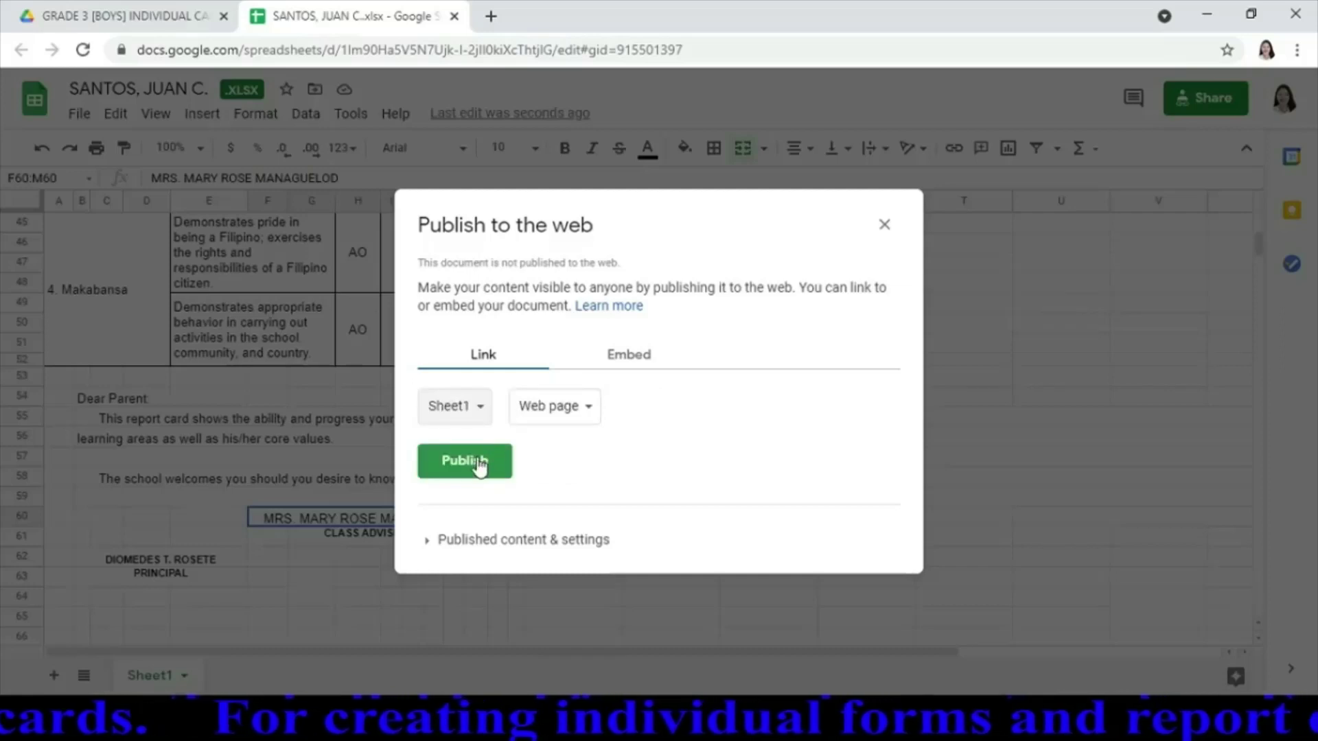
pyautogui.click(470, 466)
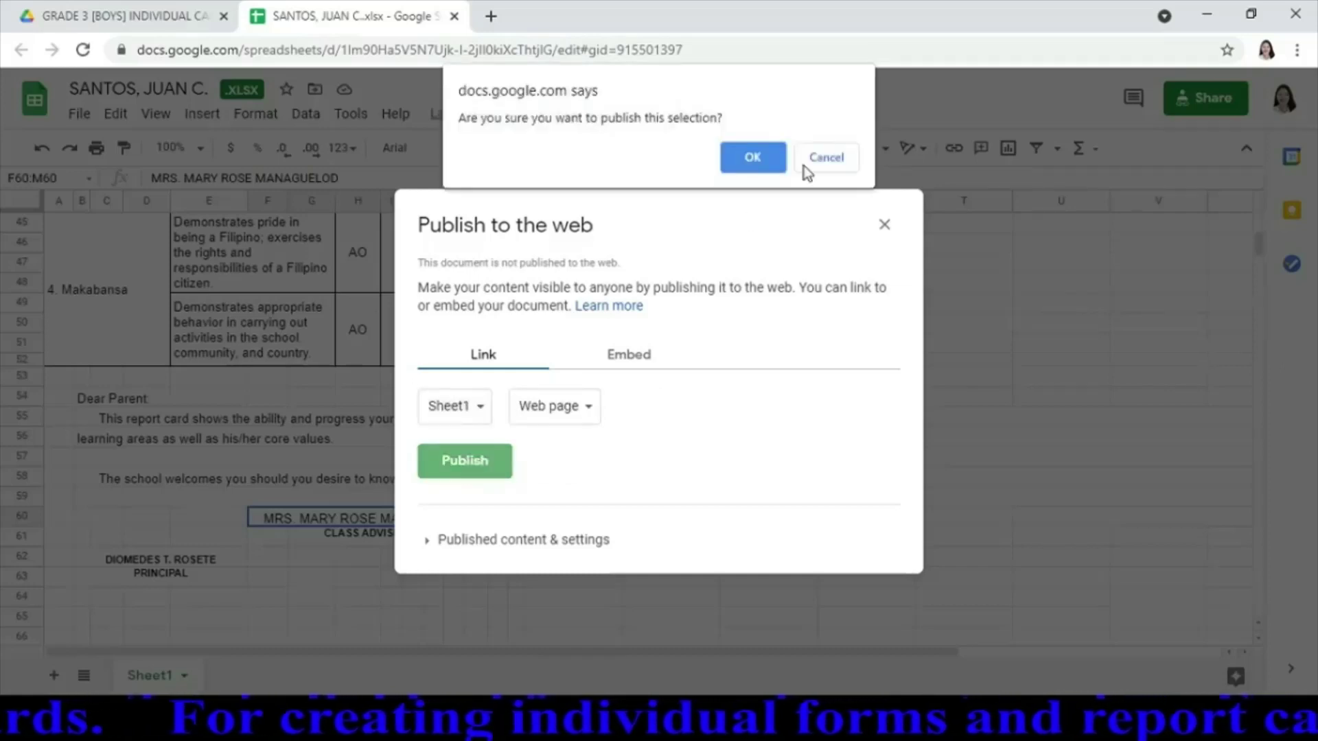
pyautogui.click(748, 159)
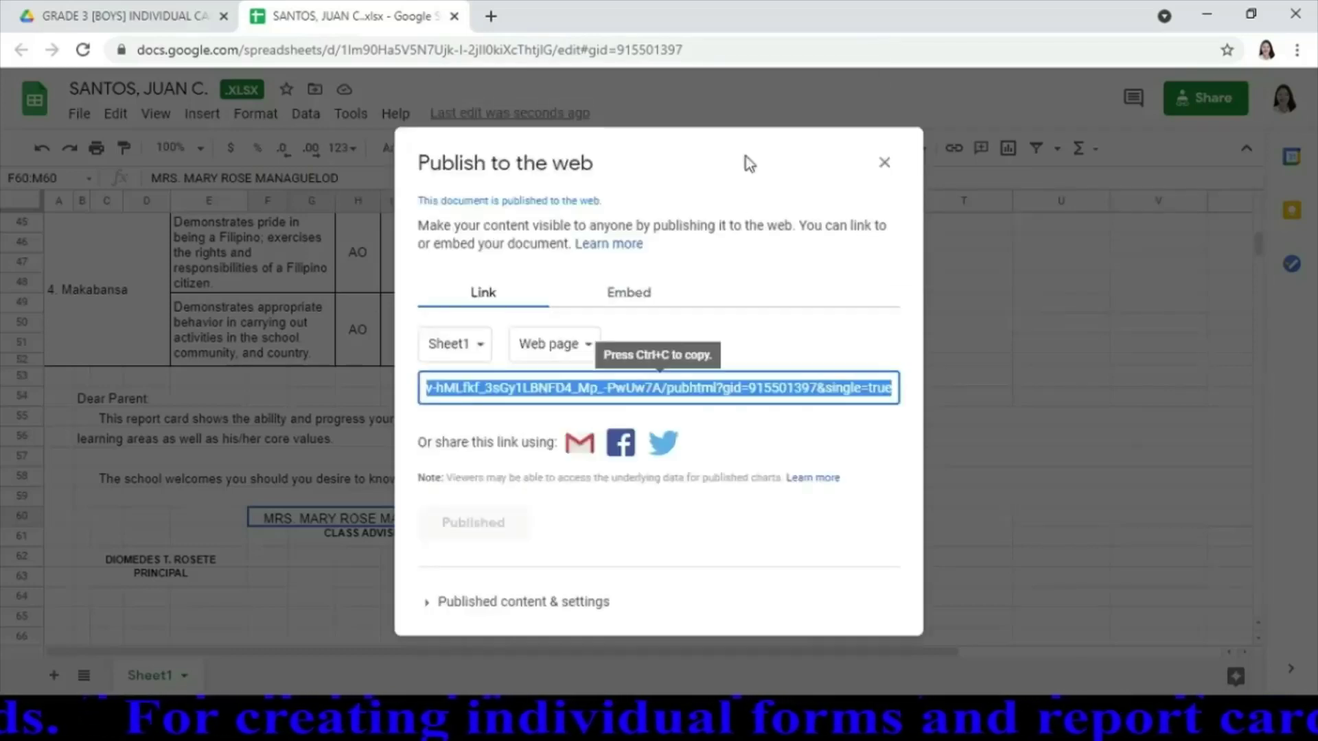
pyautogui.click(884, 163)
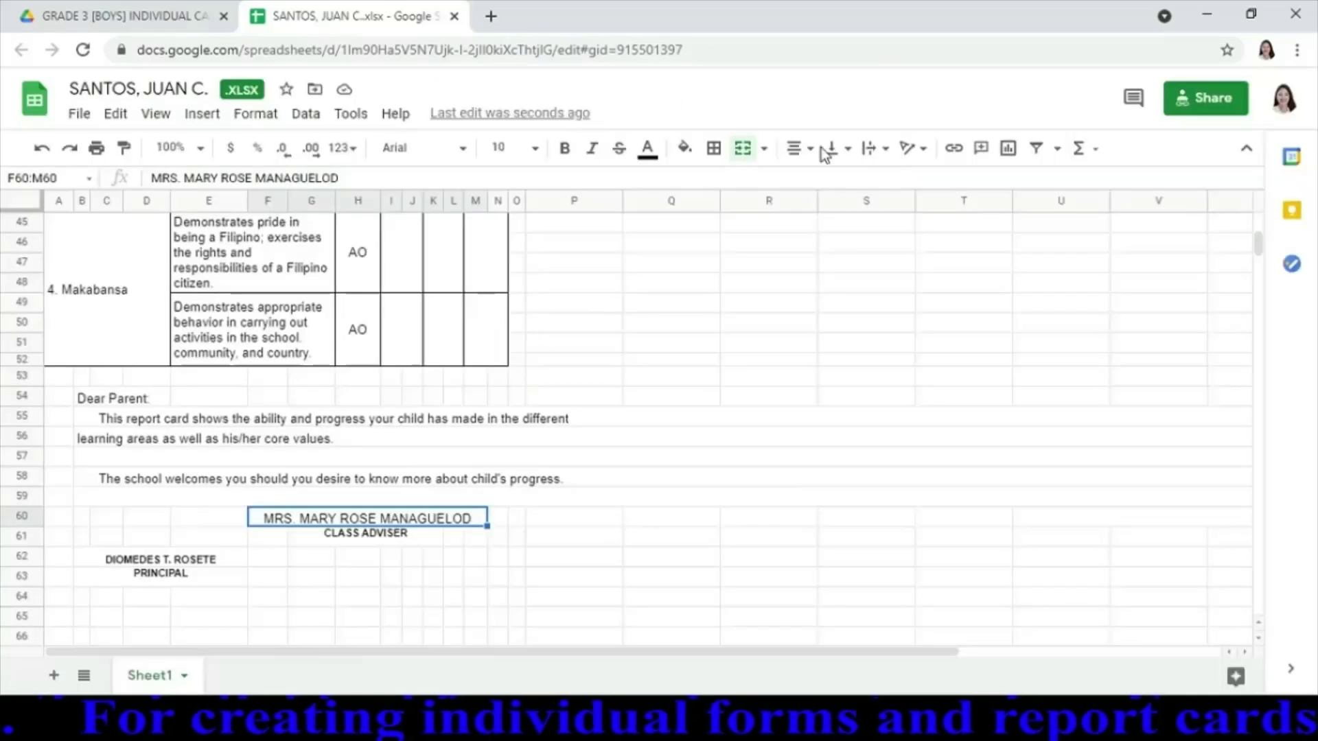
pyautogui.click(453, 17)
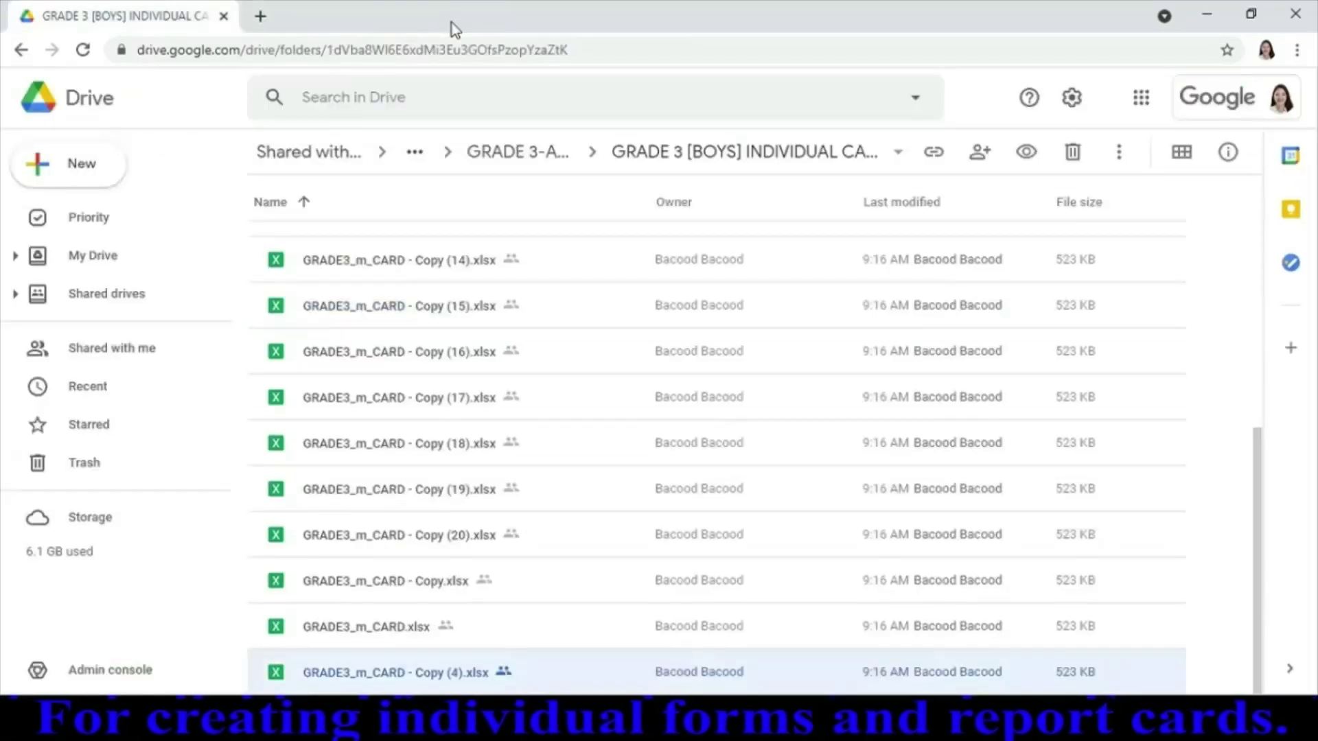
# Reload the GRADE 3 [BOYS] INDIVIDUAL CARDS folder and make a blank spreadsheet there with CREATE AND SHARE
pyautogui.click(83, 50)
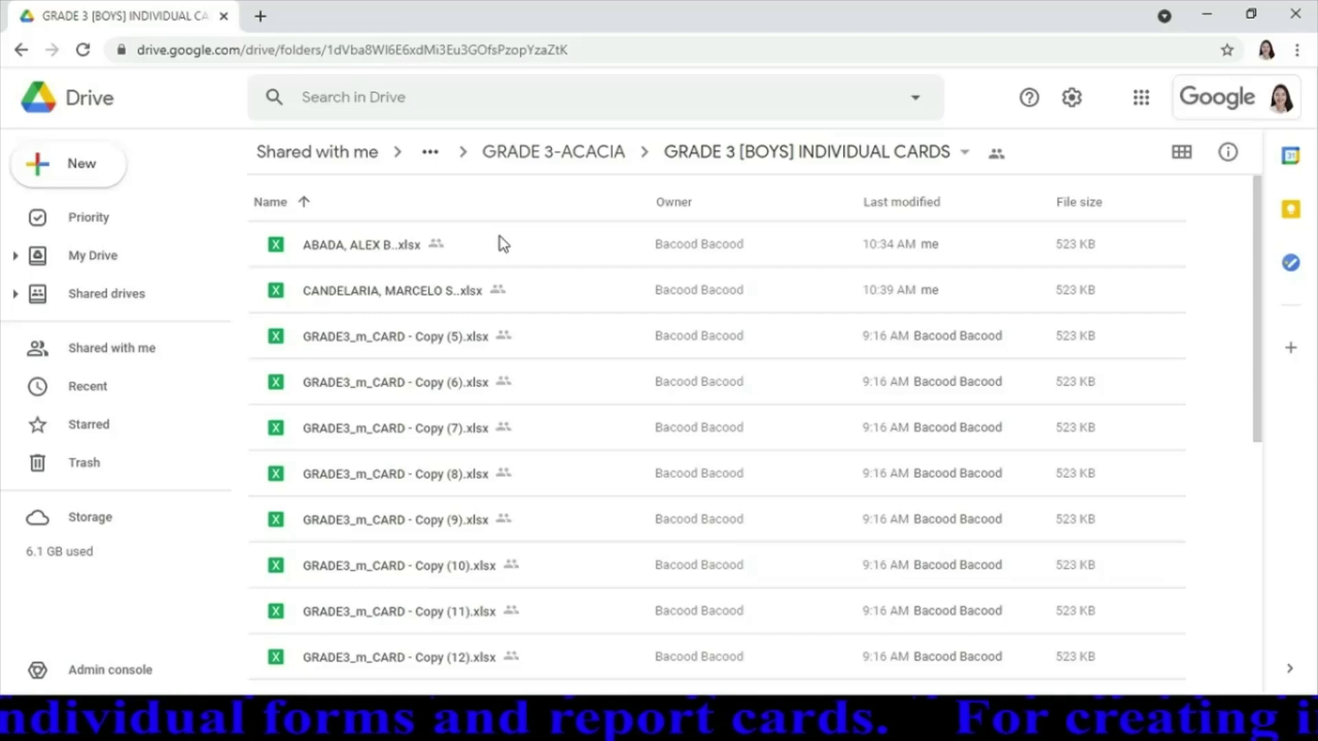
pyautogui.click(90, 173)
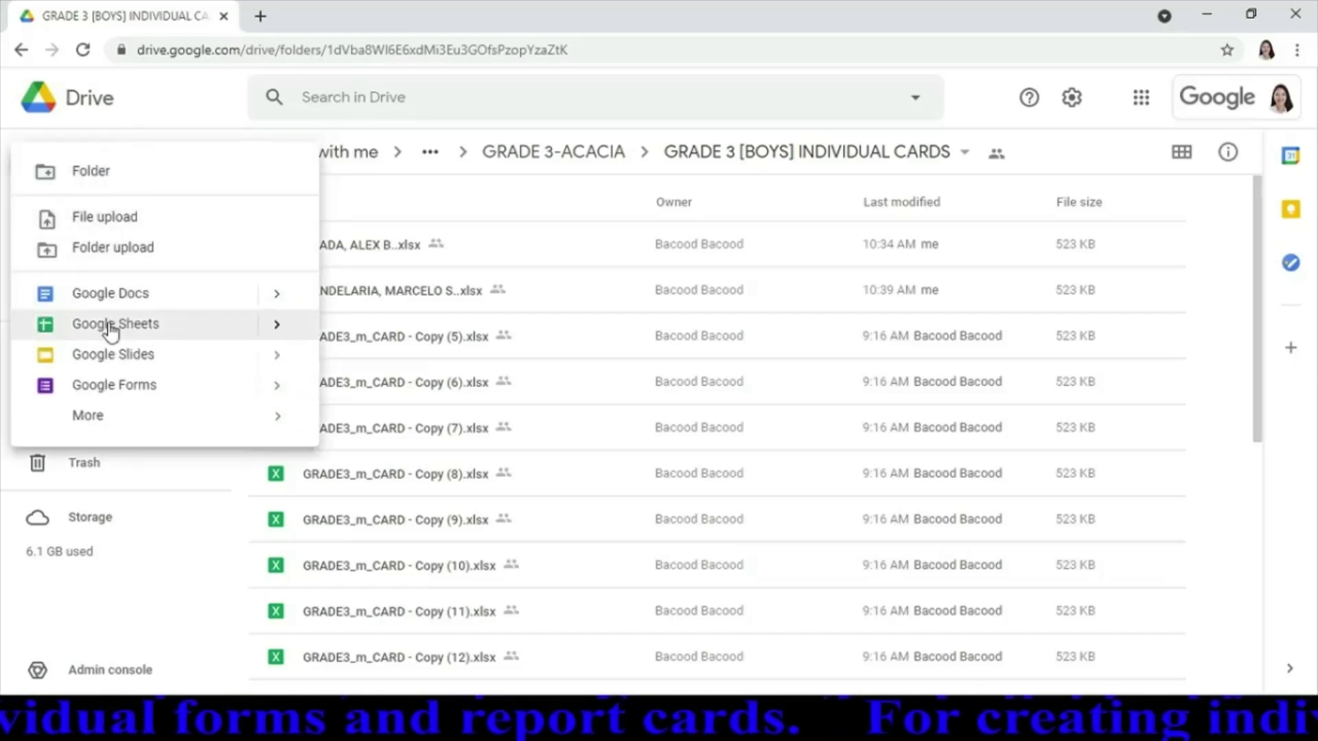
pyautogui.moveTo(279, 339)
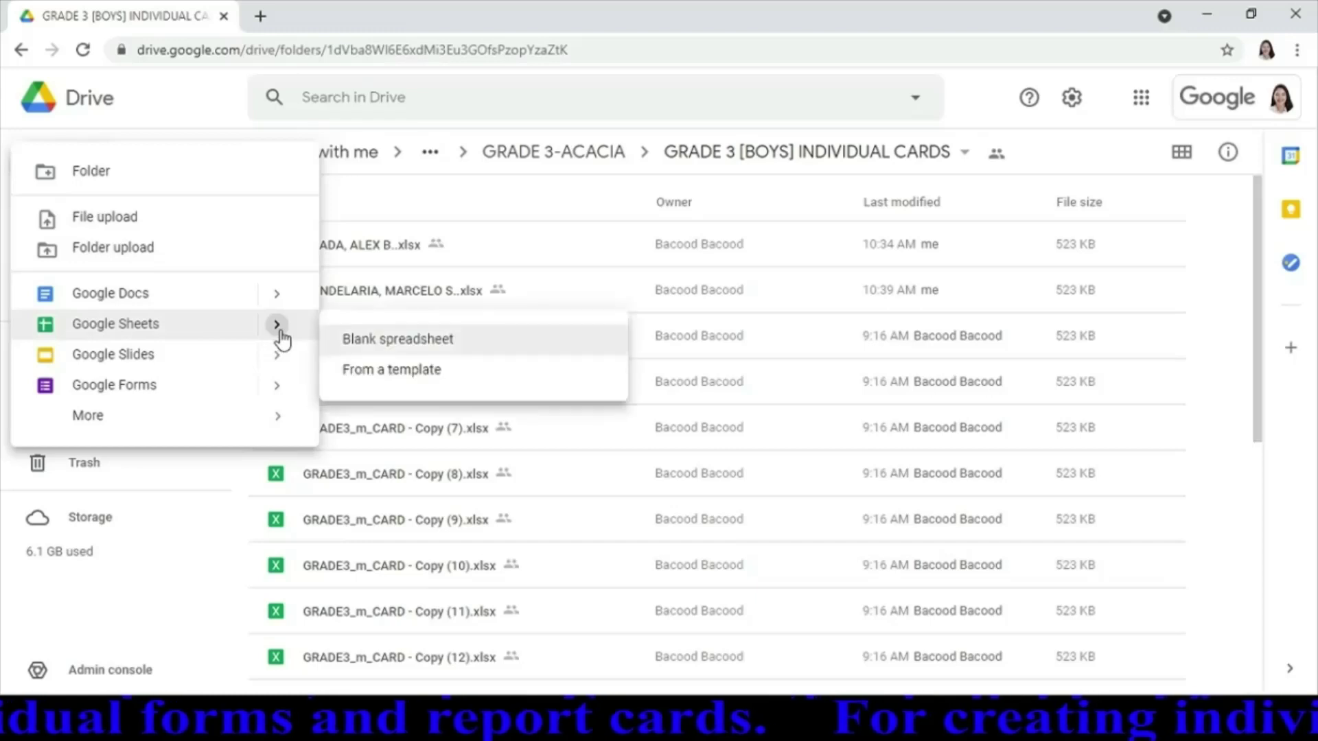
pyautogui.click(414, 346)
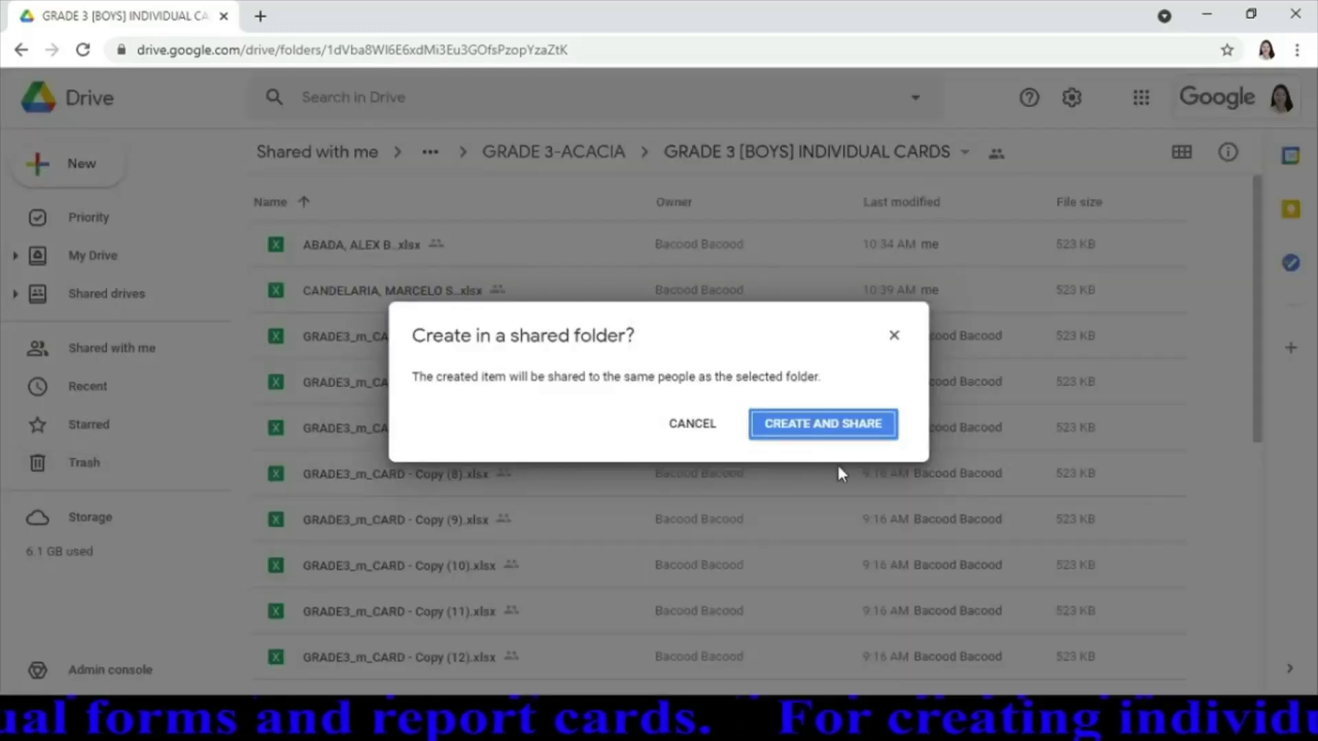
pyautogui.click(826, 425)
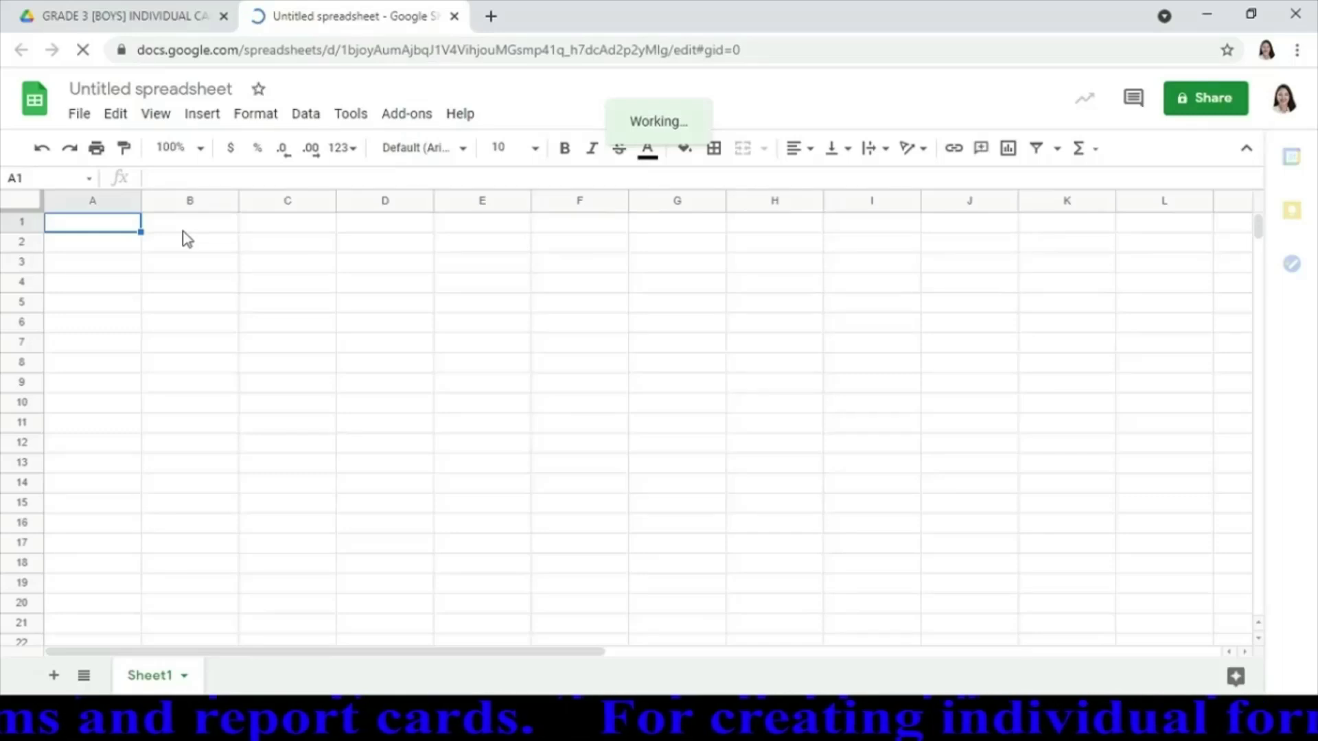
# Enter the six student surnames in A1–A7, leaving A4 blank, and widen column B for links
pyautogui.write('ABADA')
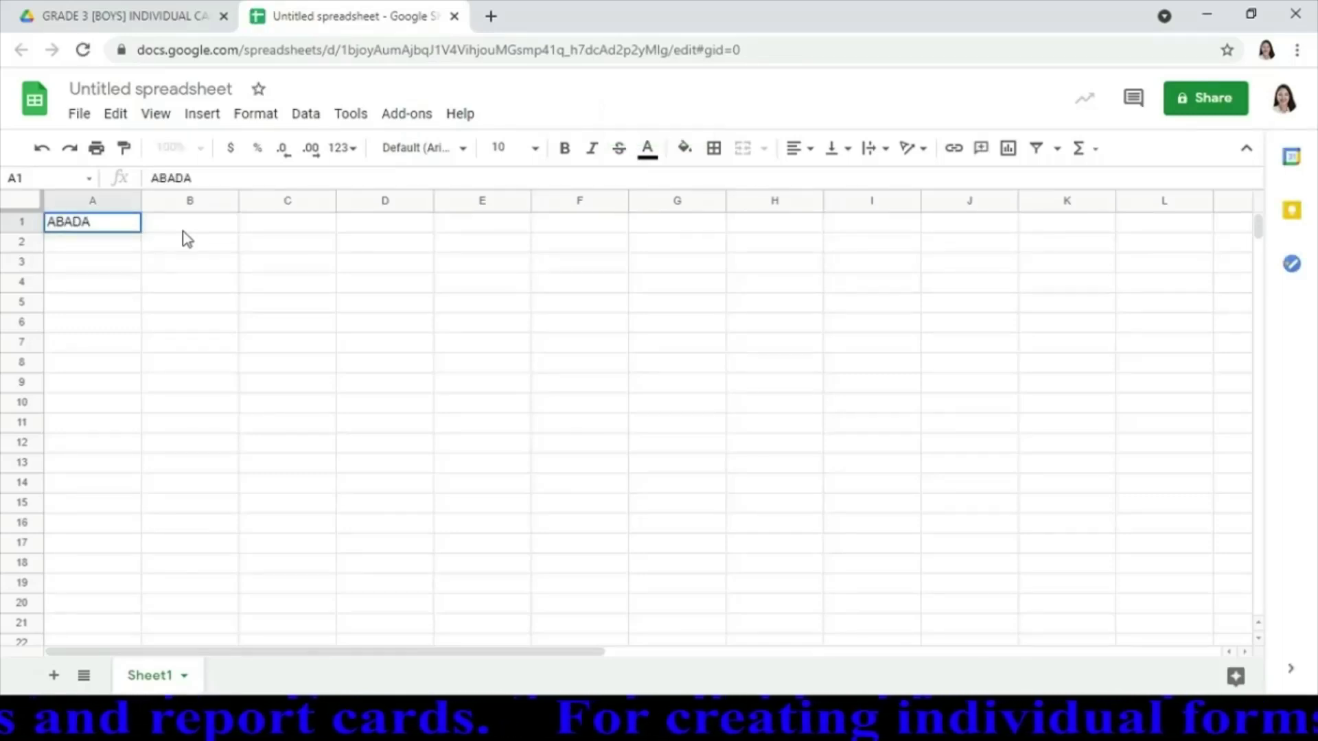
pyautogui.press('Return')
pyautogui.write('CA')
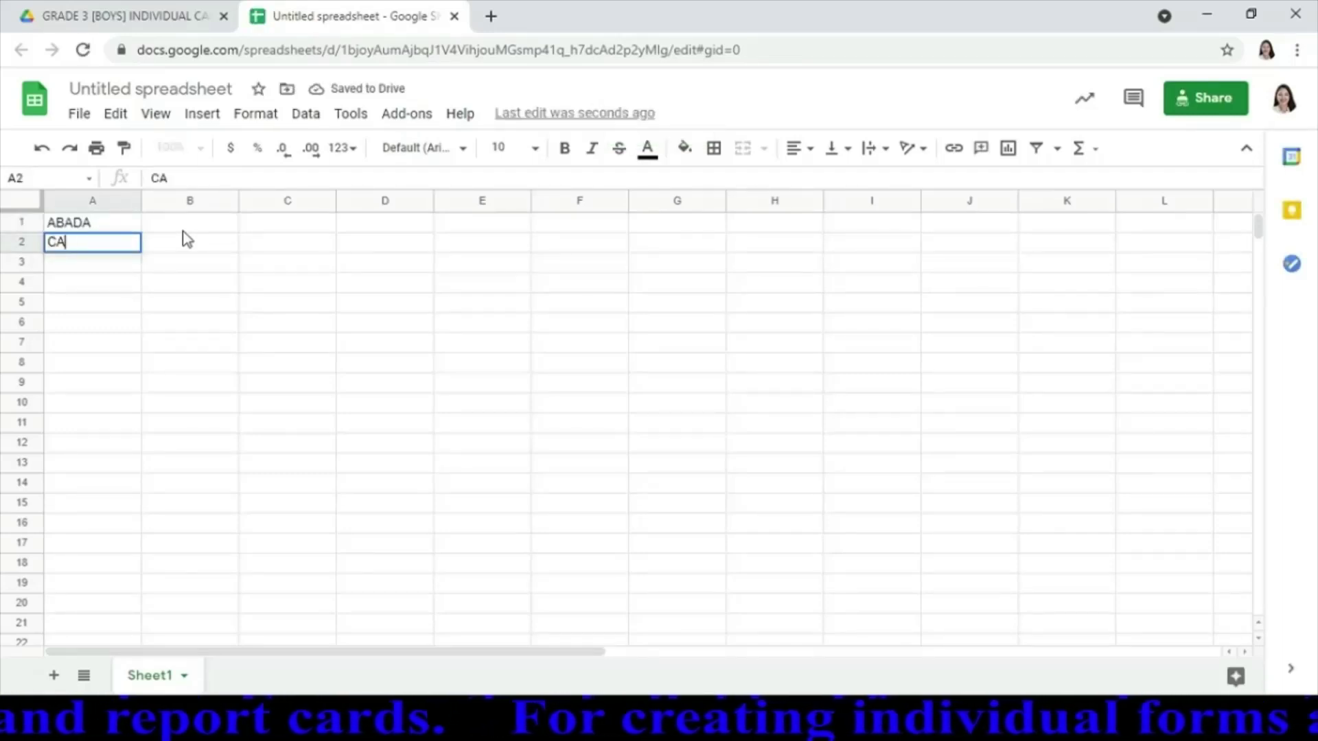
pyautogui.write('NDELA')
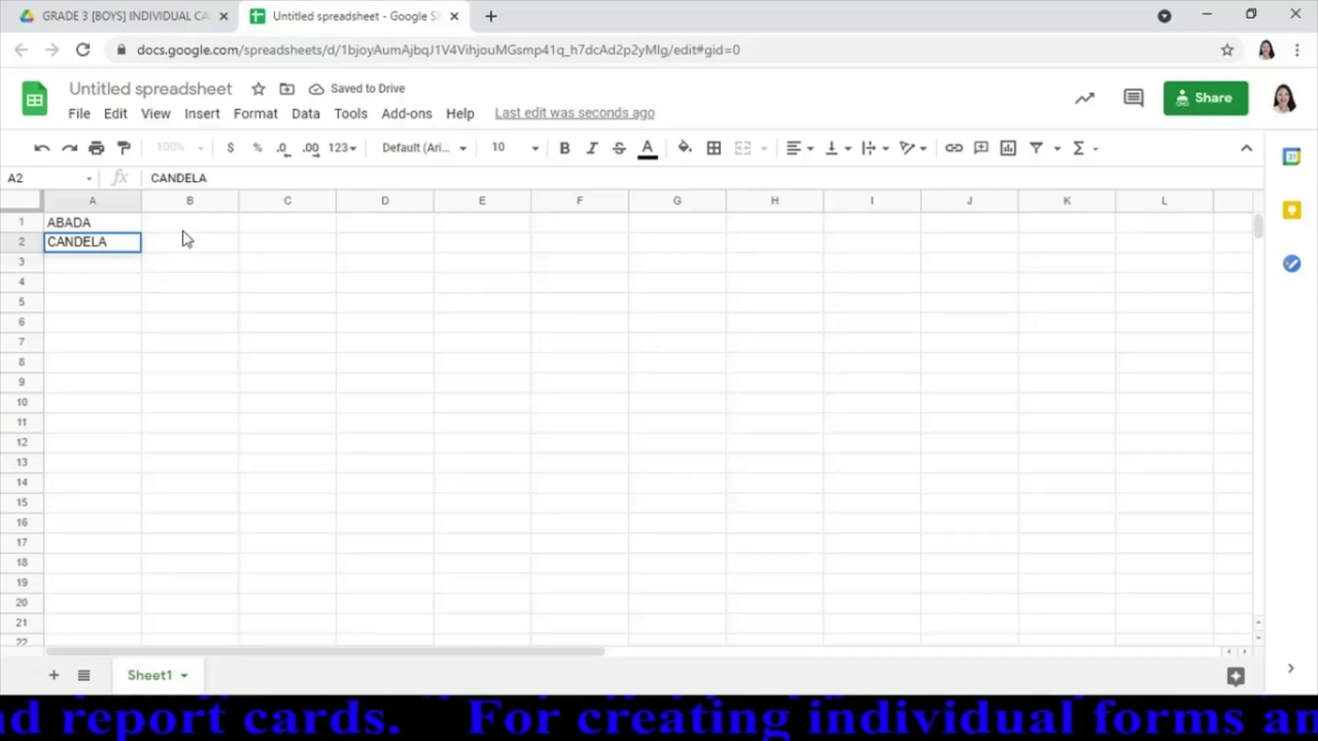
pyautogui.write('RIA')
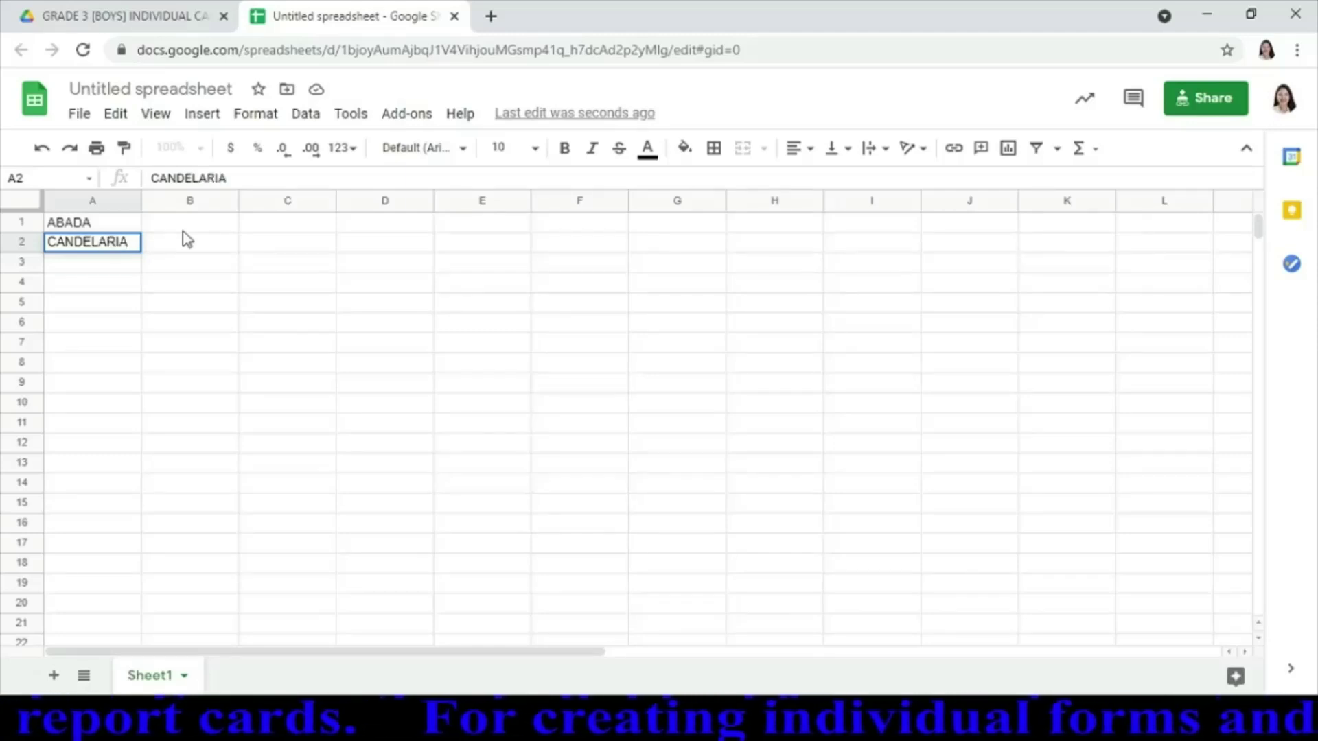
pyautogui.press('Return')
pyautogui.write('SANTOS')
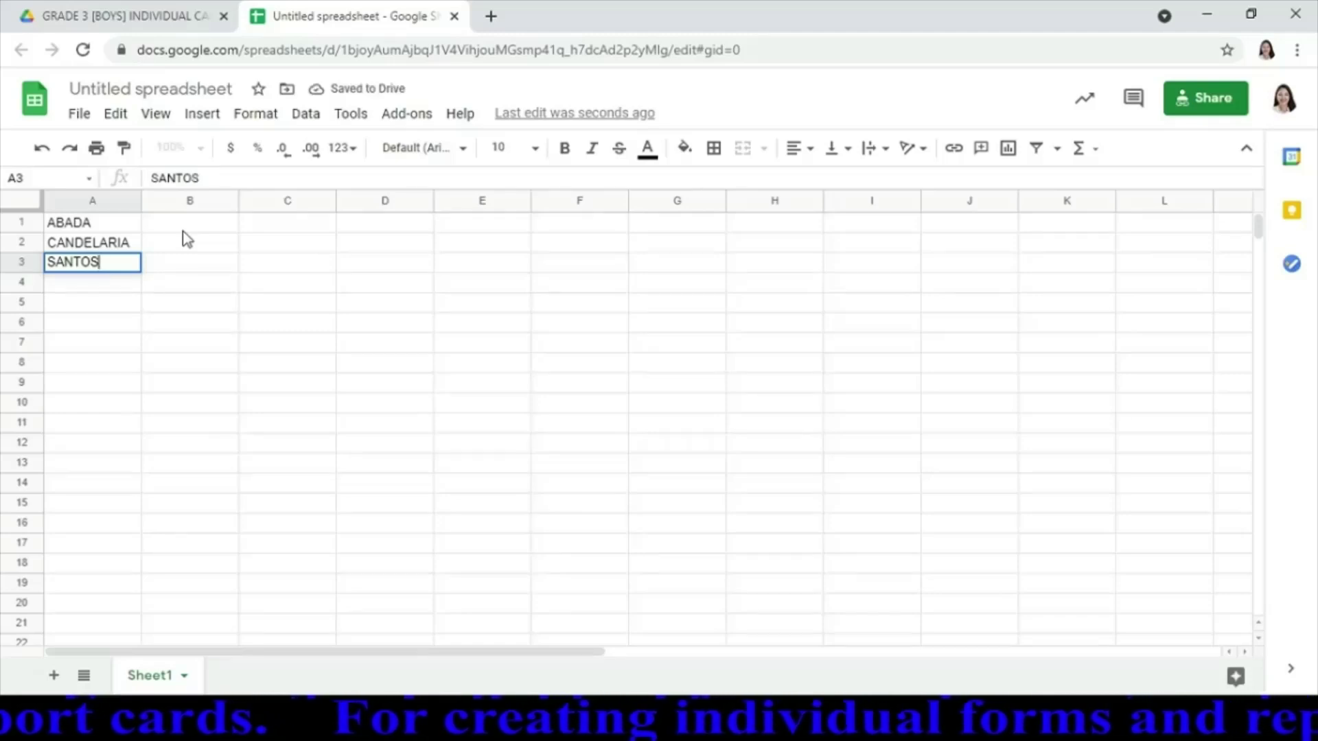
pyautogui.press('Return')
pyautogui.press('Return')
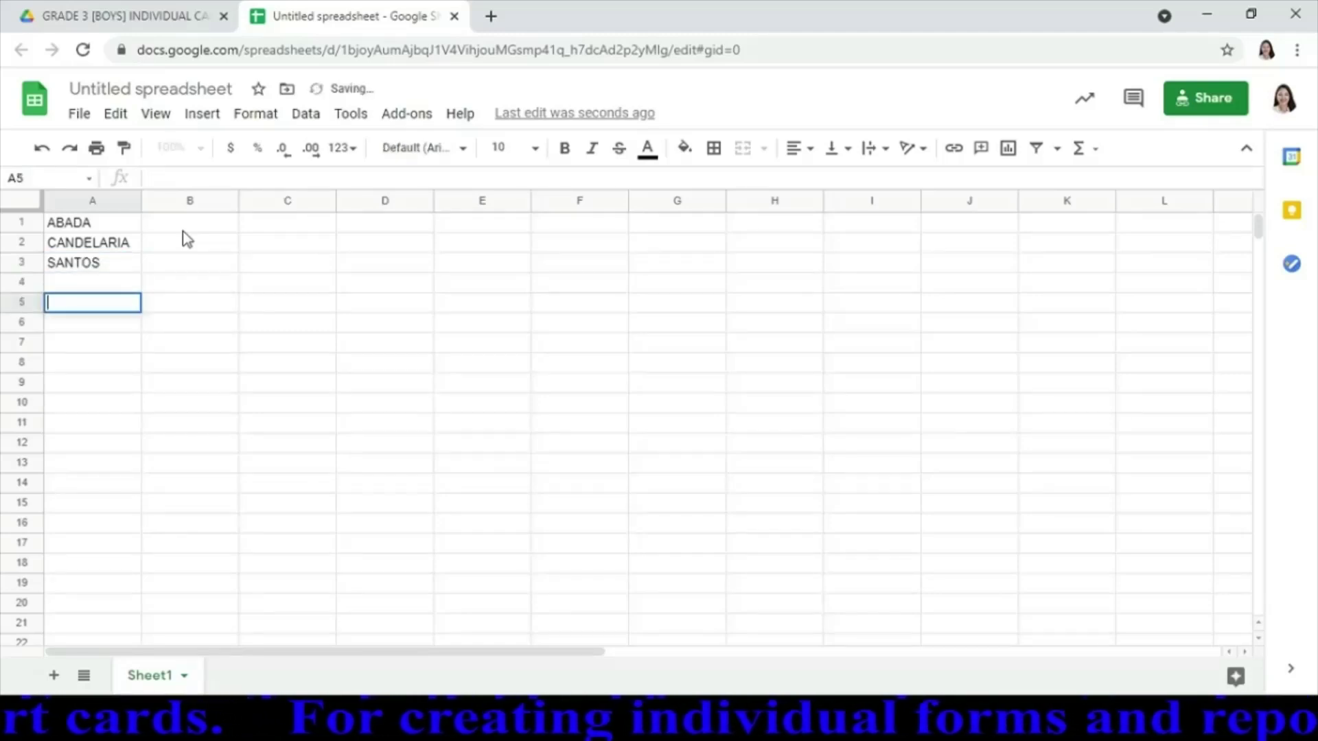
pyautogui.write('FUENTES')
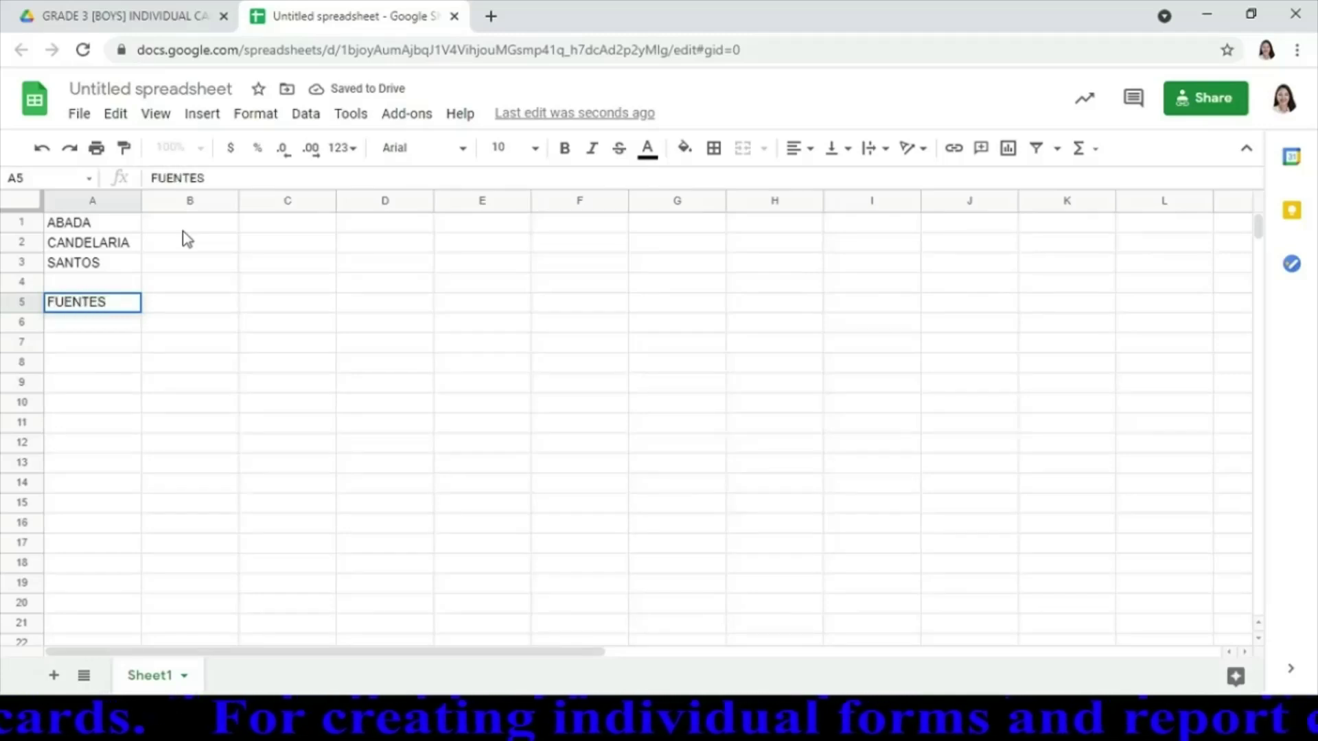
pyautogui.press('Return')
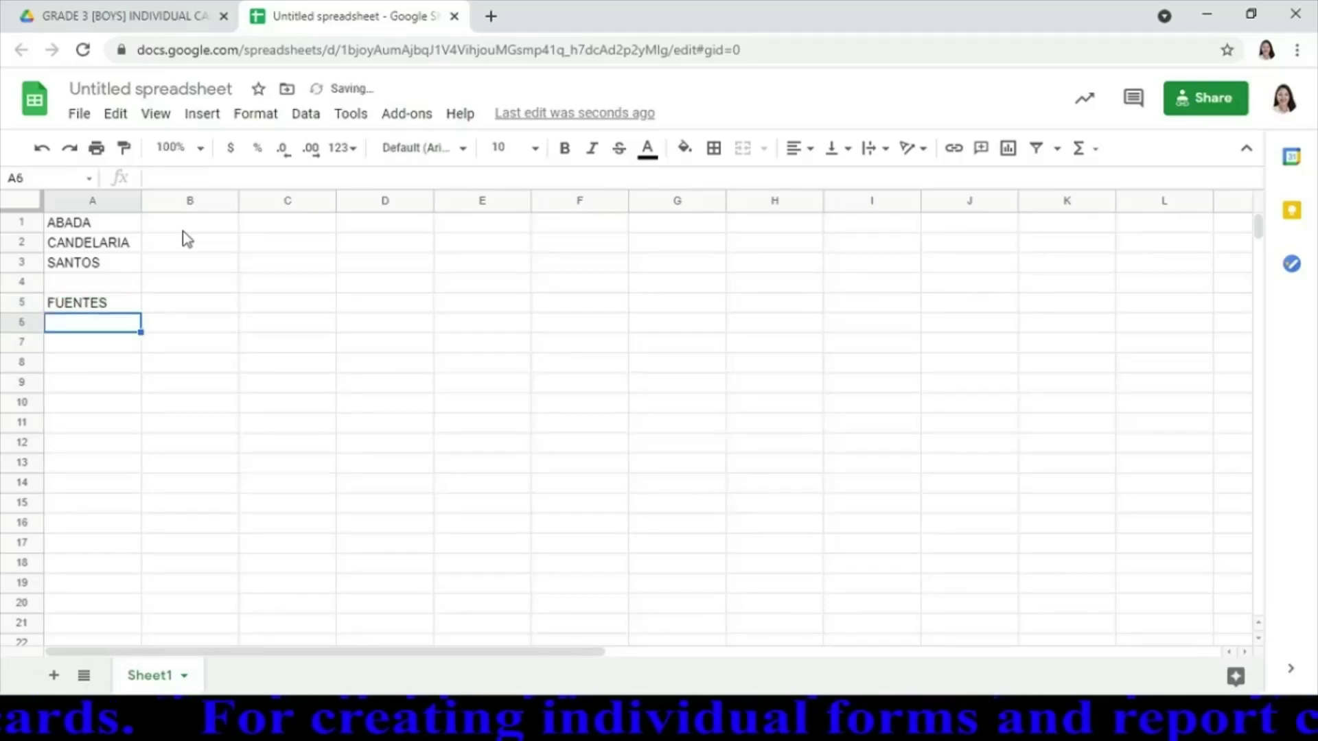
pyautogui.write('GAT')
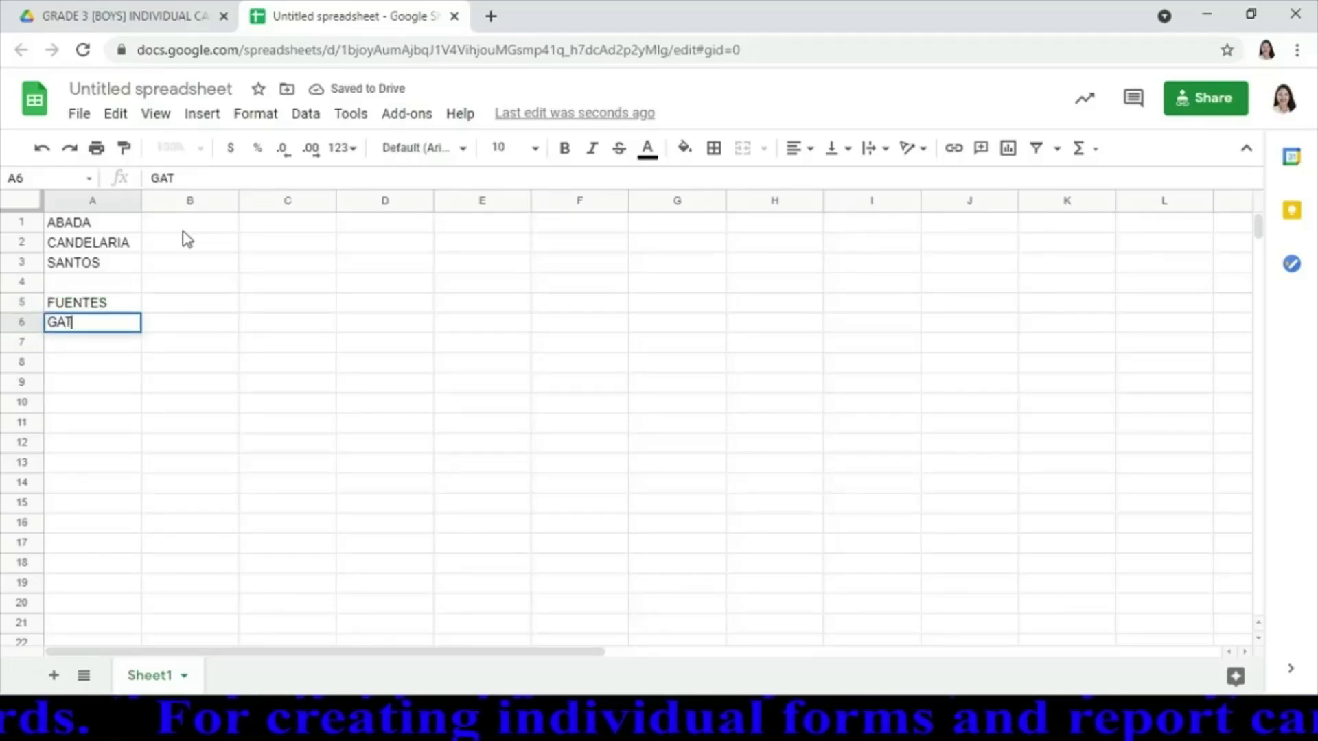
pyautogui.write('MAITAN')
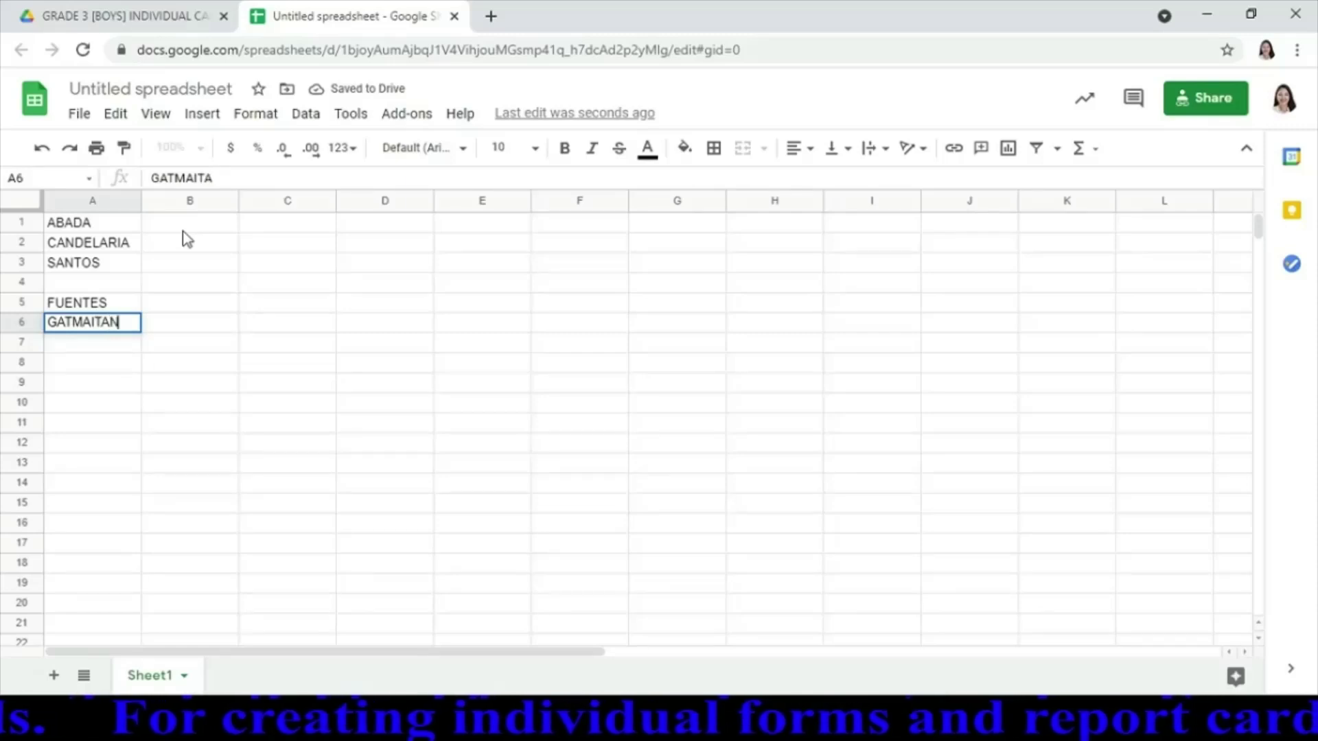
pyautogui.press('Return')
pyautogui.write('SA')
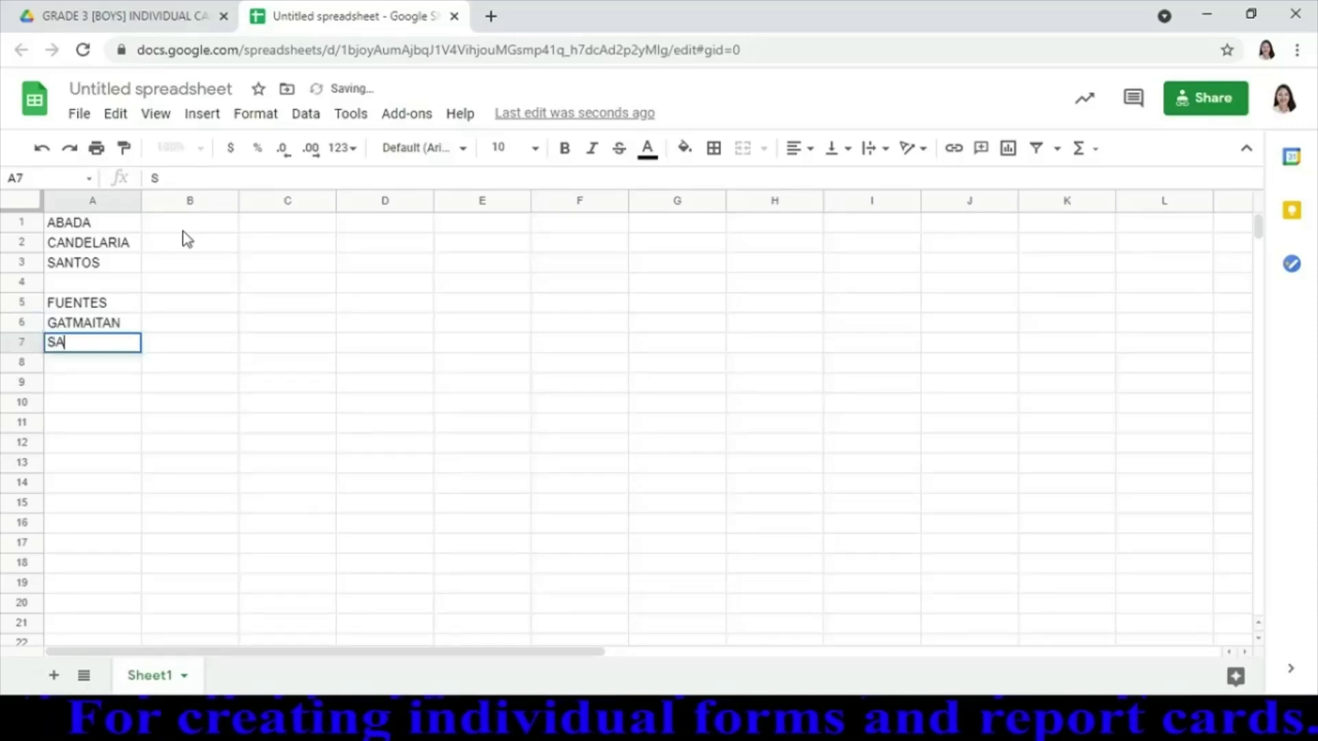
pyautogui.write('LVADOR')
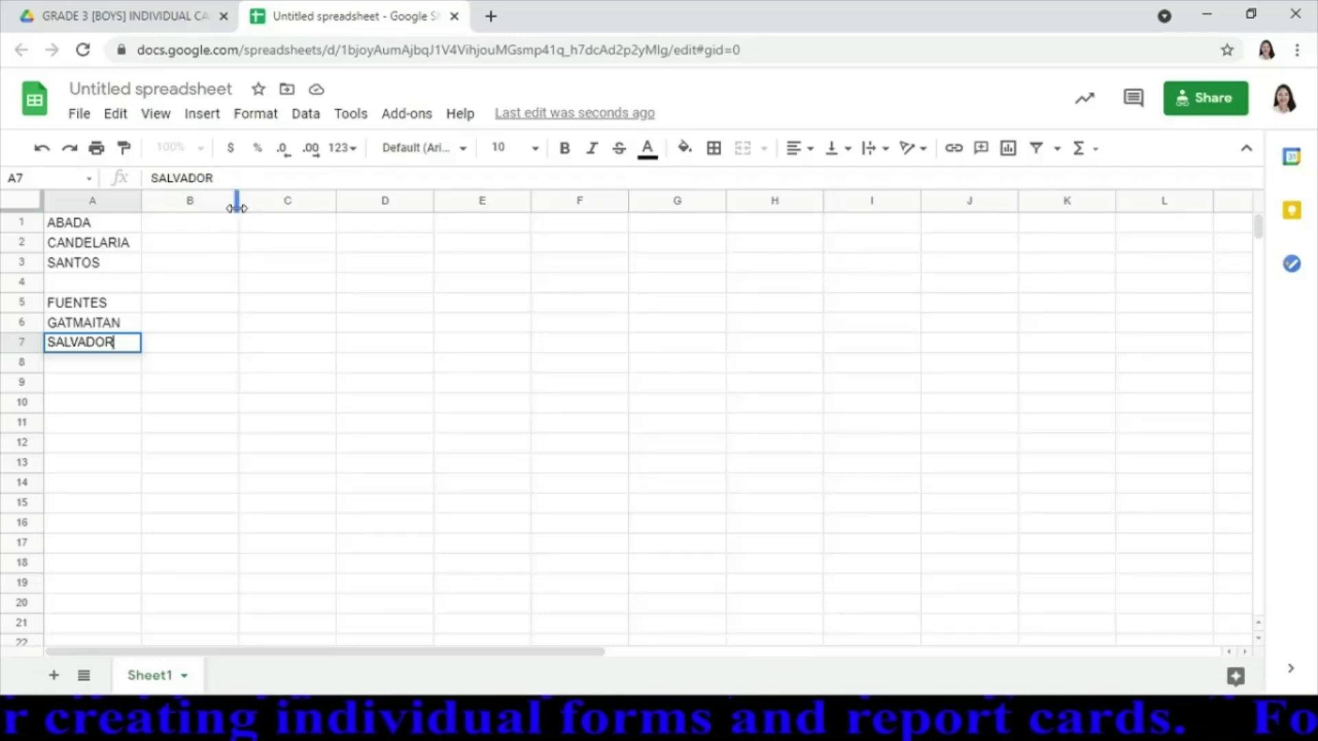
pyautogui.moveTo(237, 207); pyautogui.dragTo(423, 207)
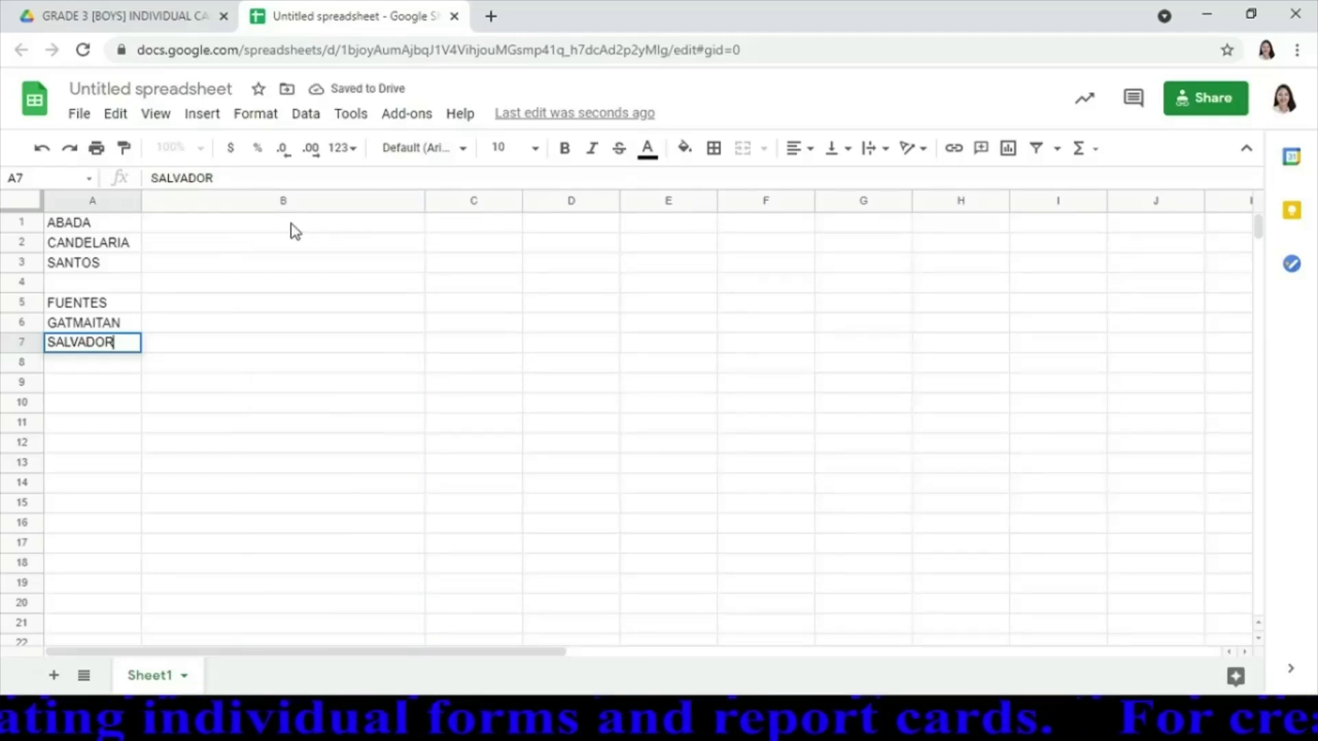
# Open the first student's report card from the Drive folder
pyautogui.click(138, 19)
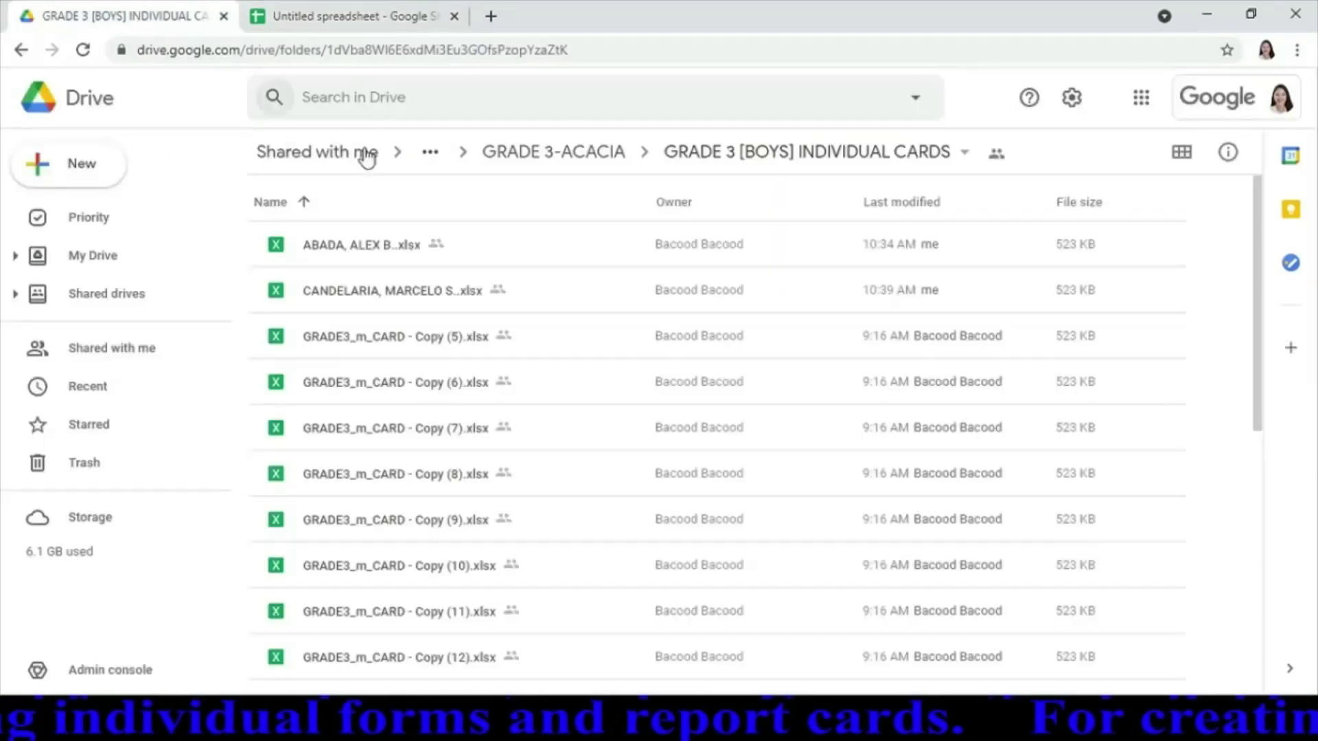
pyautogui.click(362, 247)
pyautogui.doubleClick(362, 246)
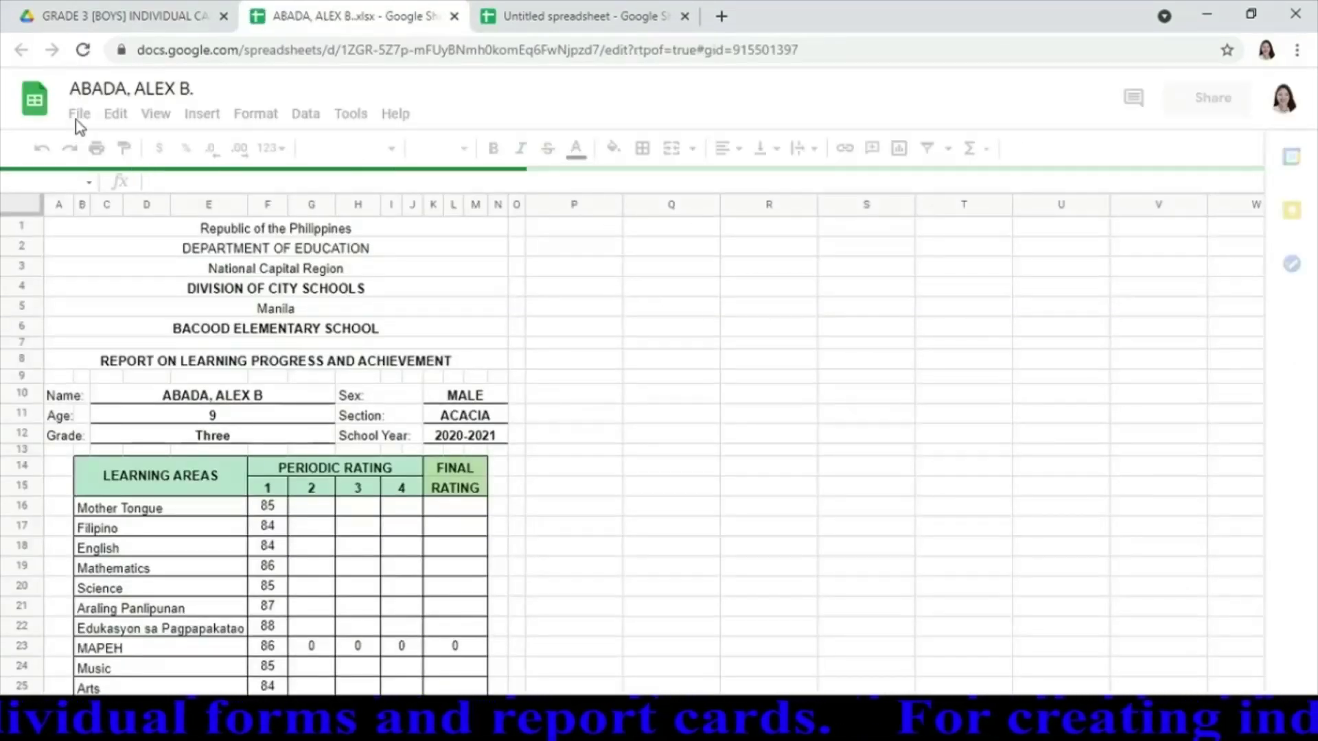
# Stop the existing whole-document web publishing of the first student's card
pyautogui.click(80, 114)
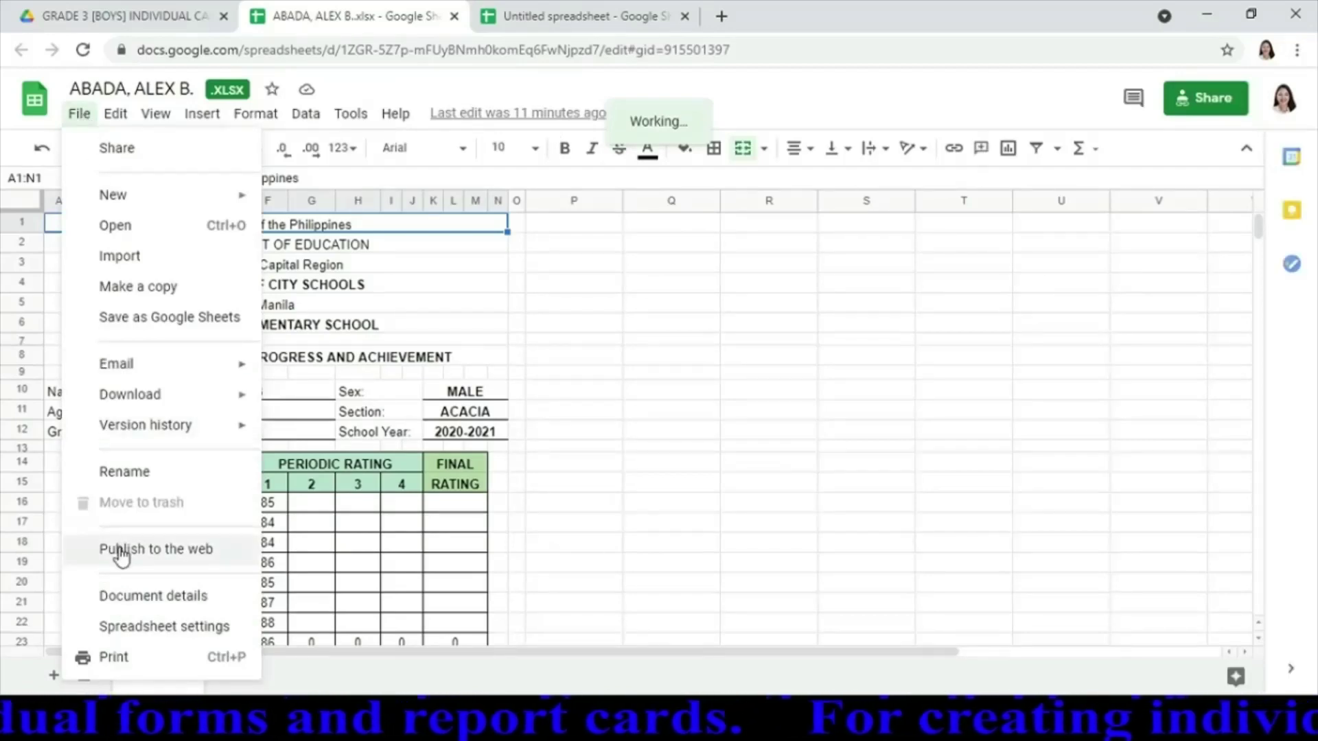
pyautogui.click(124, 471)
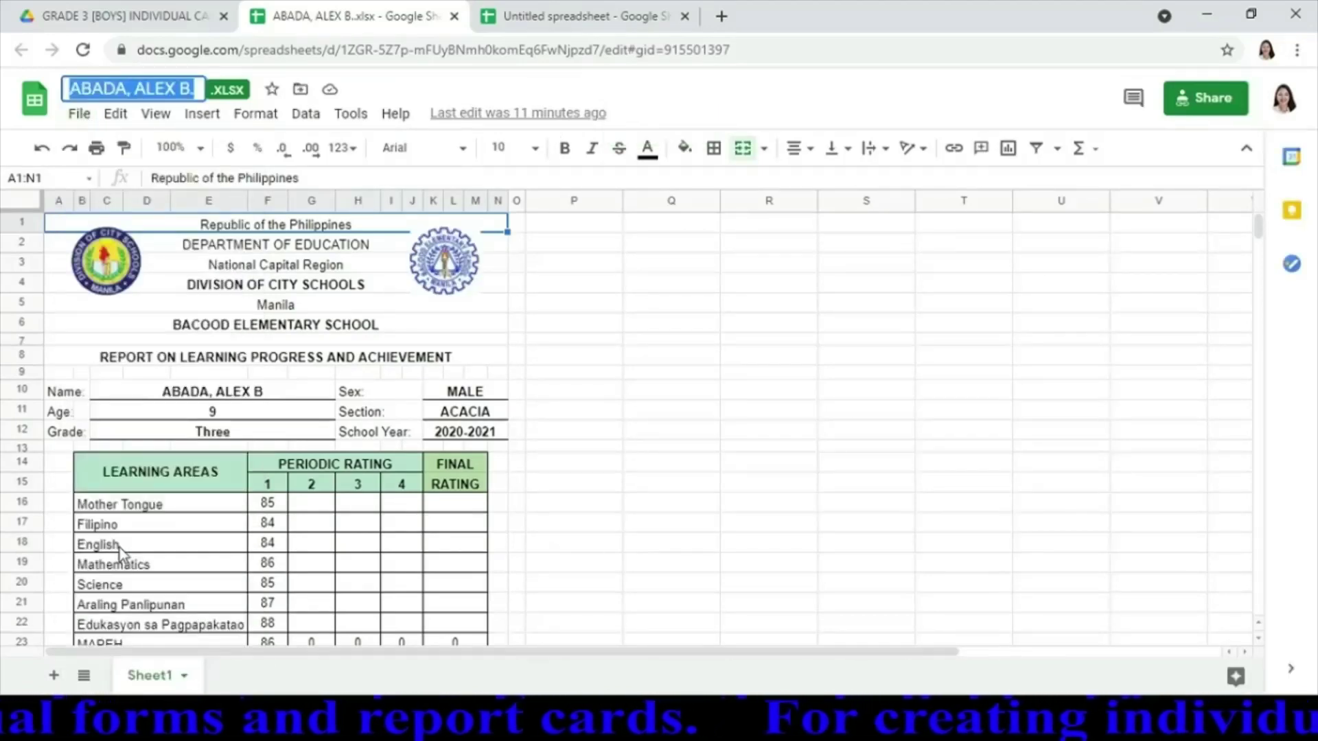
pyautogui.click(79, 114)
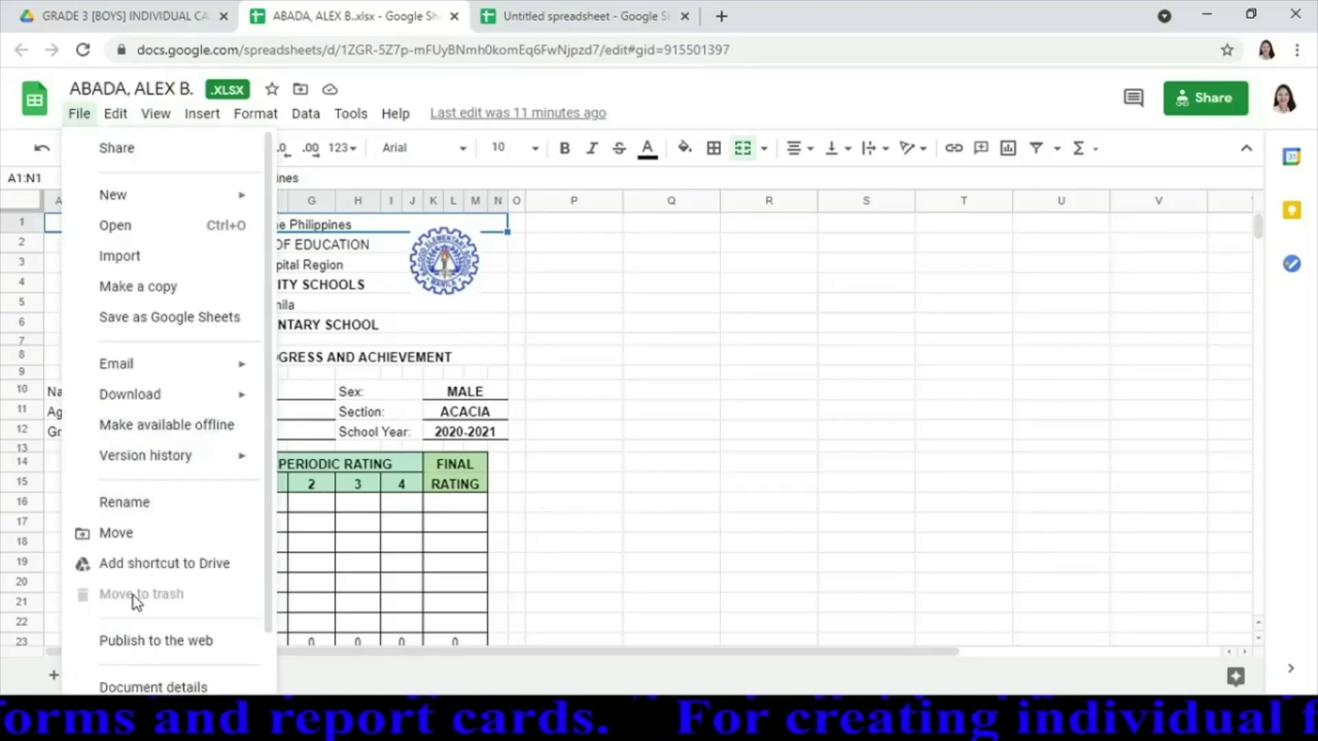
pyautogui.click(128, 642)
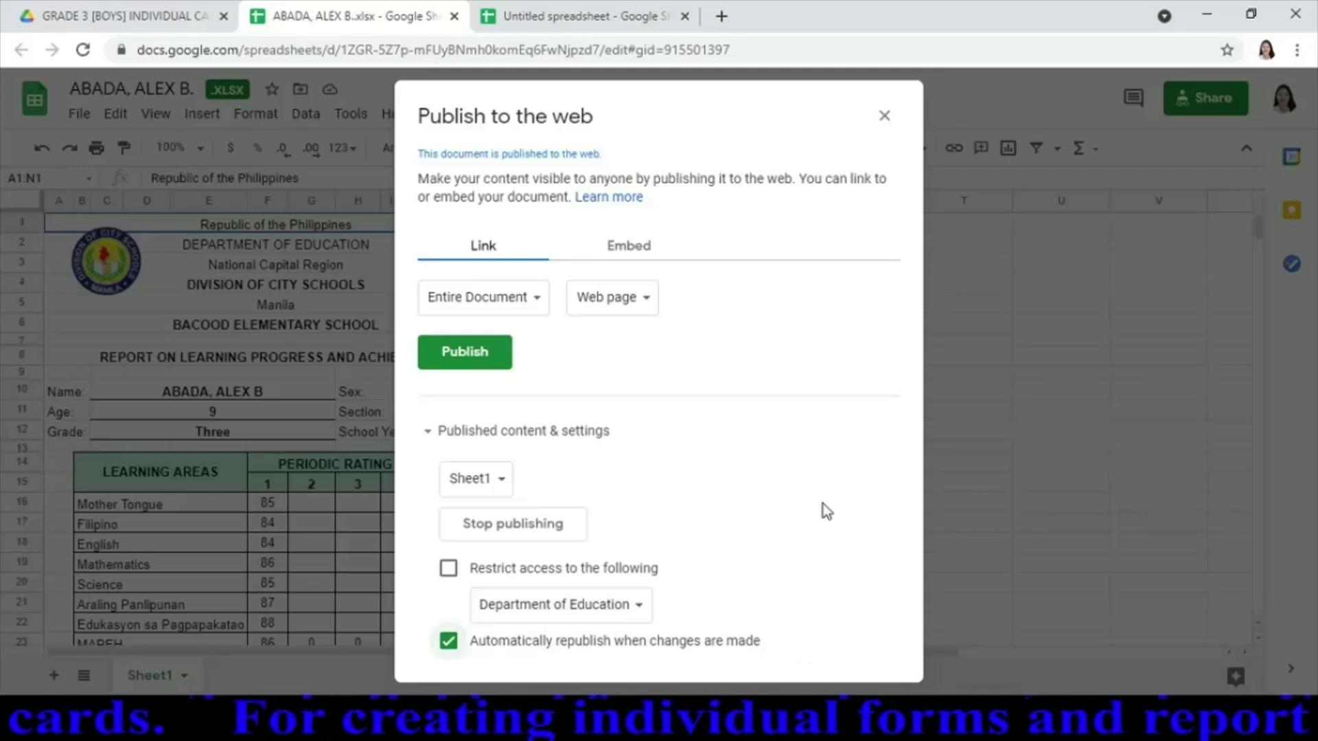
pyautogui.click(523, 532)
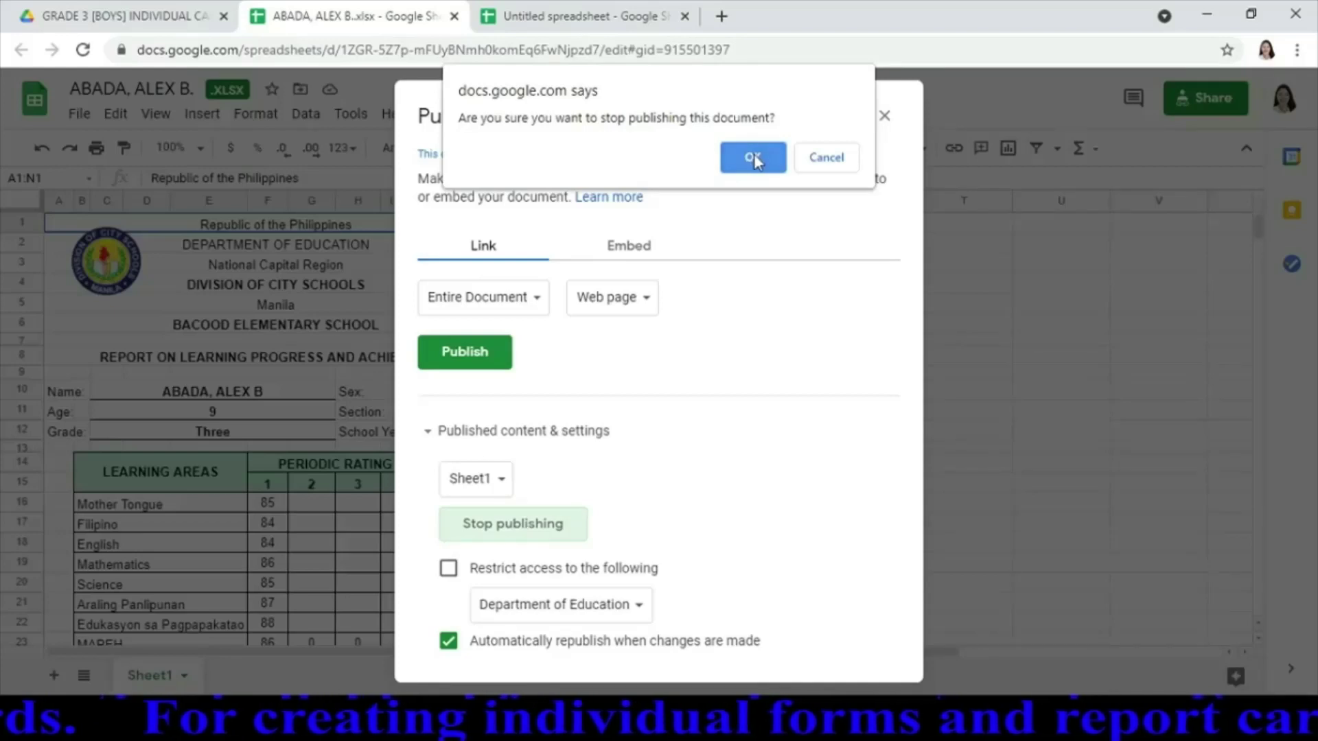
pyautogui.click(754, 158)
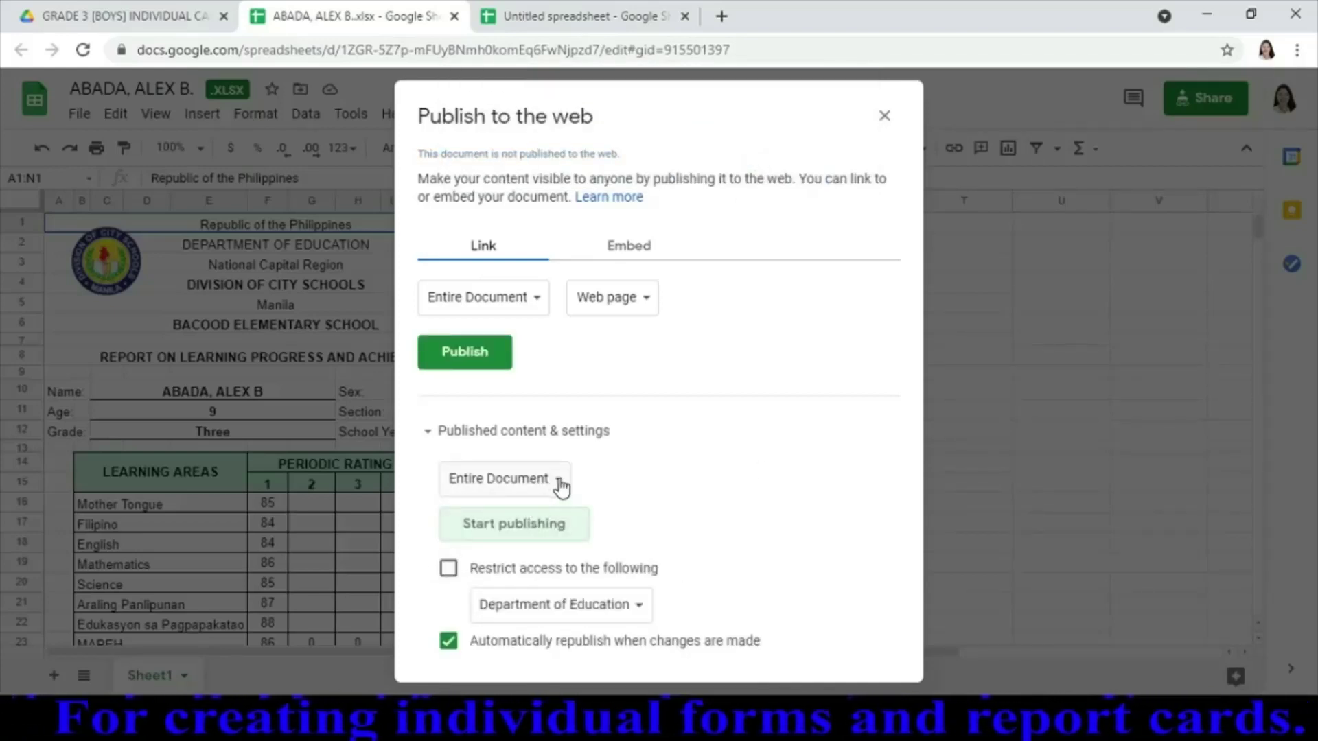
# Republish only Sheet1 to the web to get its public link
pyautogui.click(430, 433)
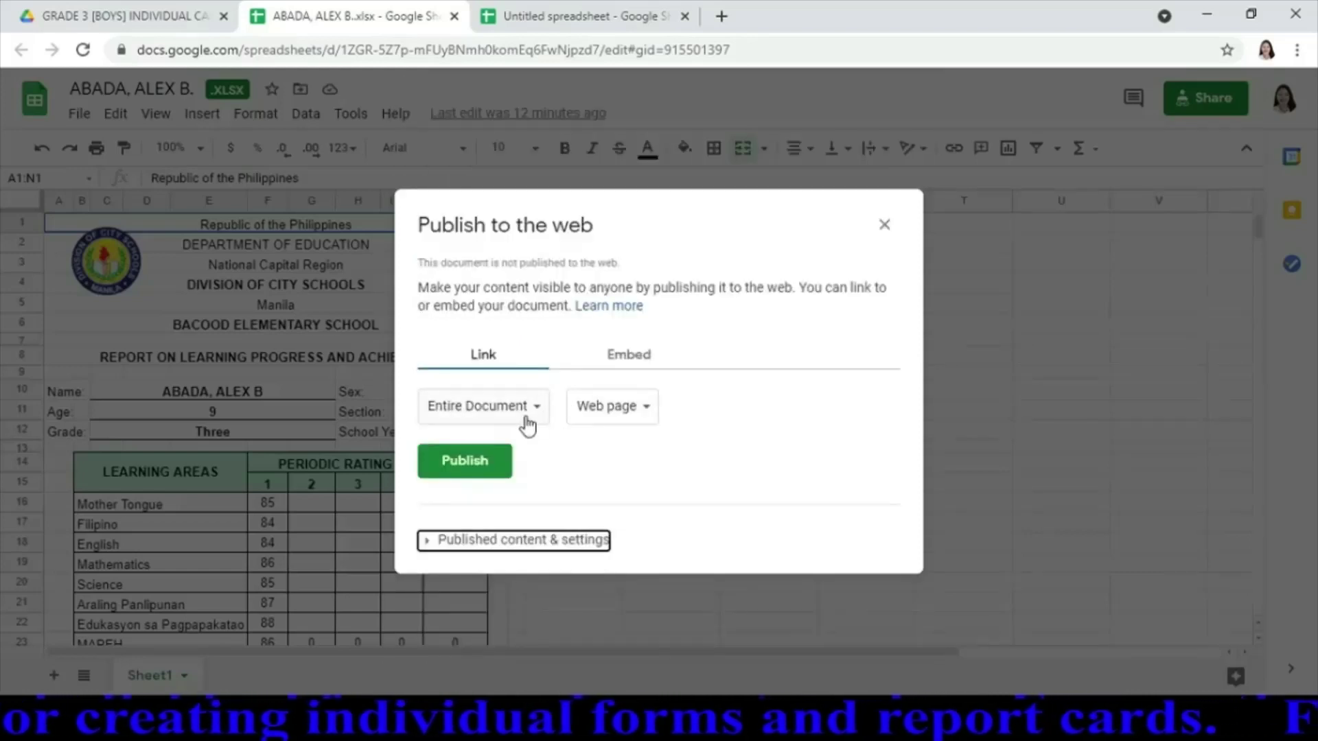
pyautogui.click(534, 412)
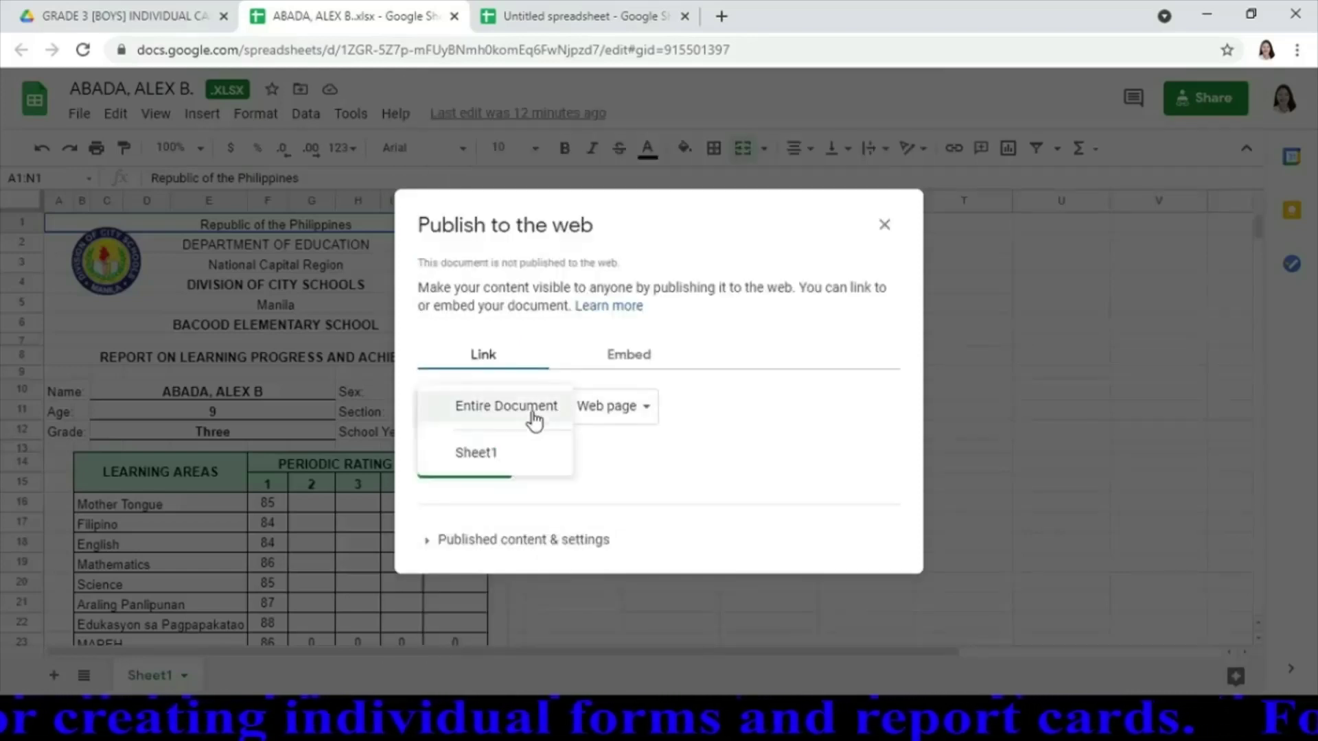
pyautogui.click(457, 455)
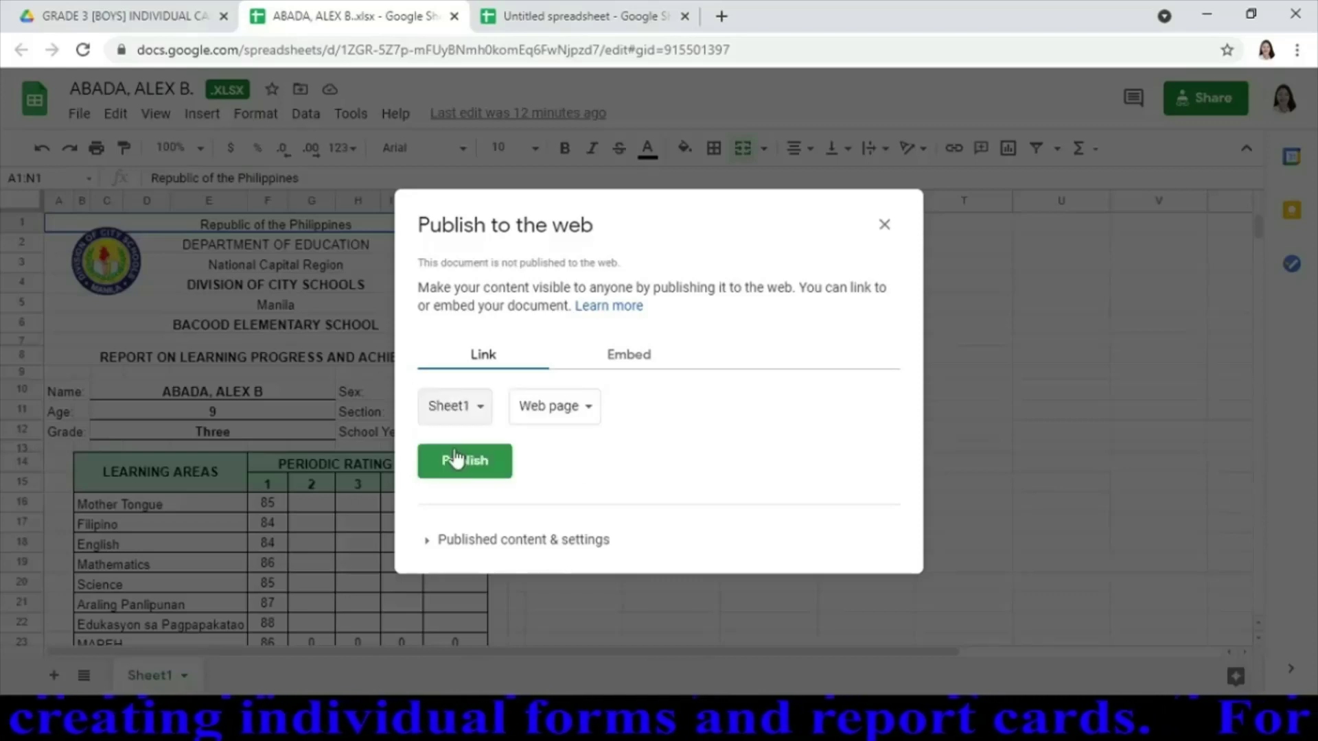
pyautogui.click(493, 471)
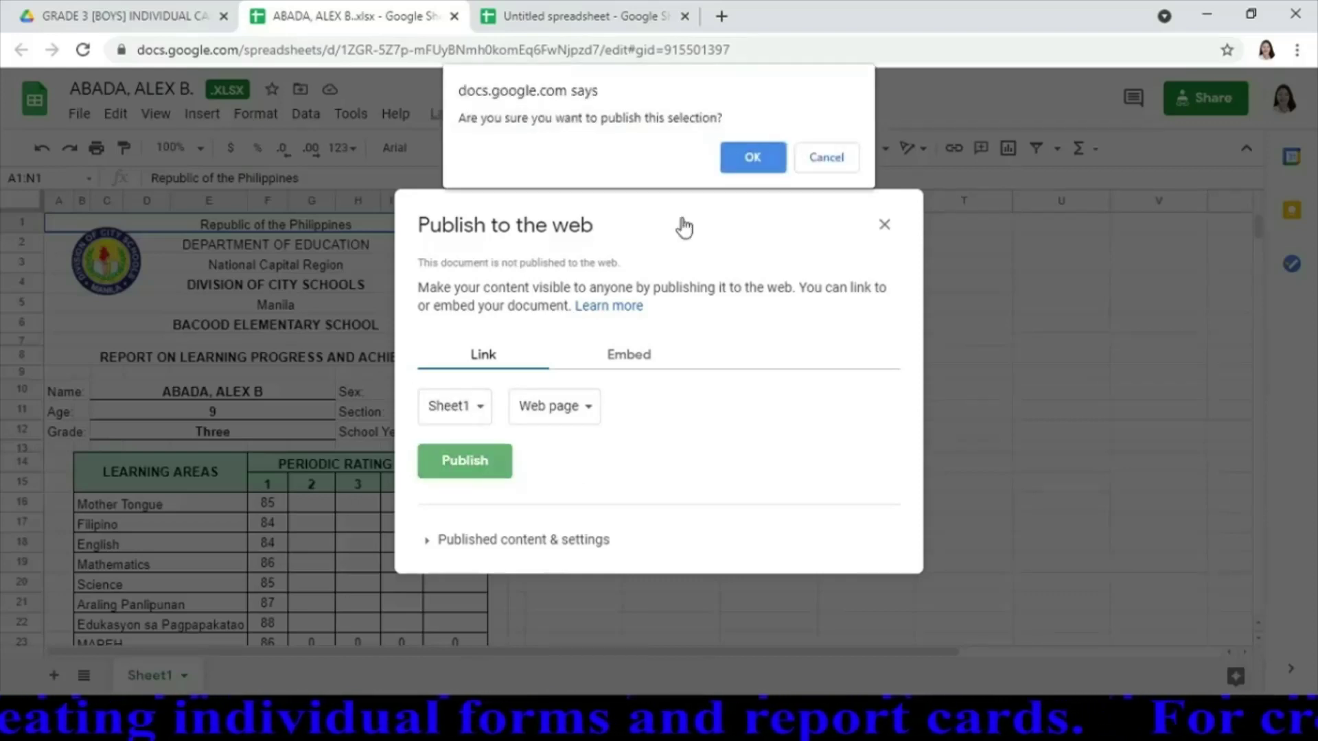
pyautogui.click(751, 157)
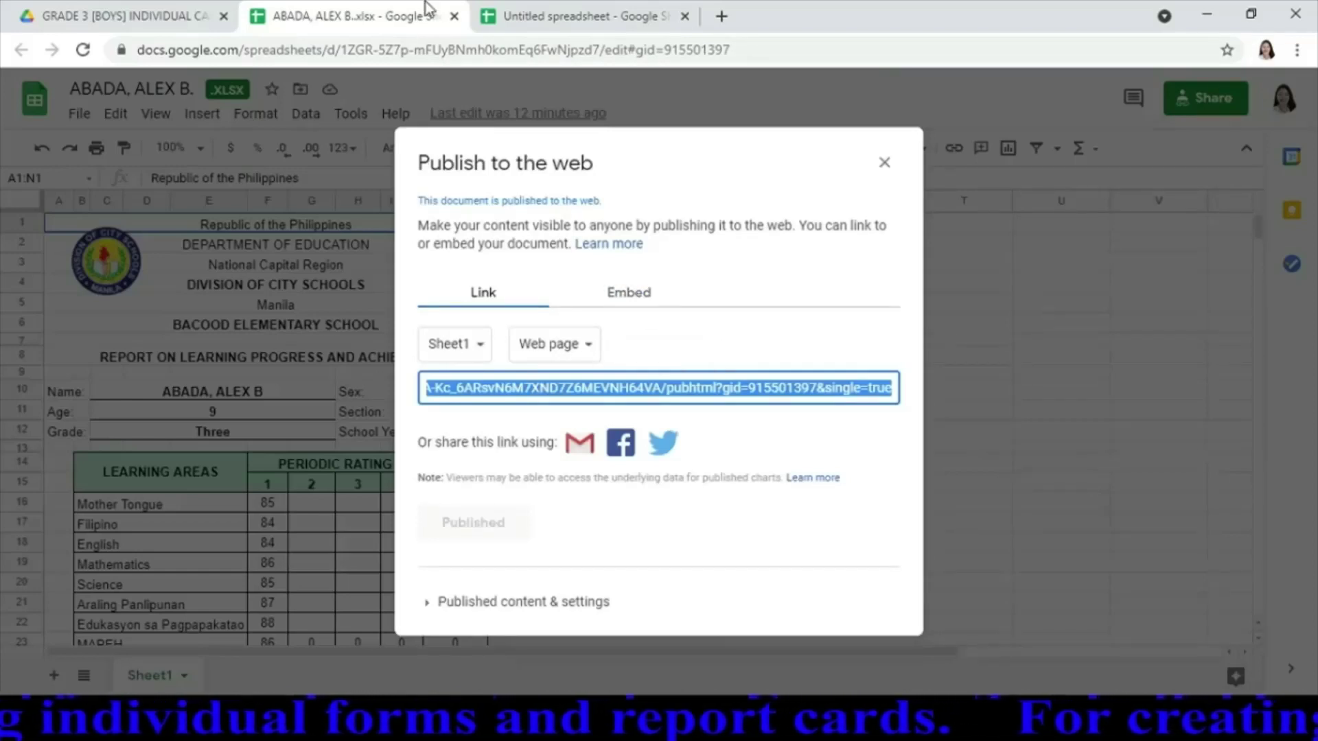
# Paste the first student's published link into B1 of the surname list
pyautogui.click(512, 20)
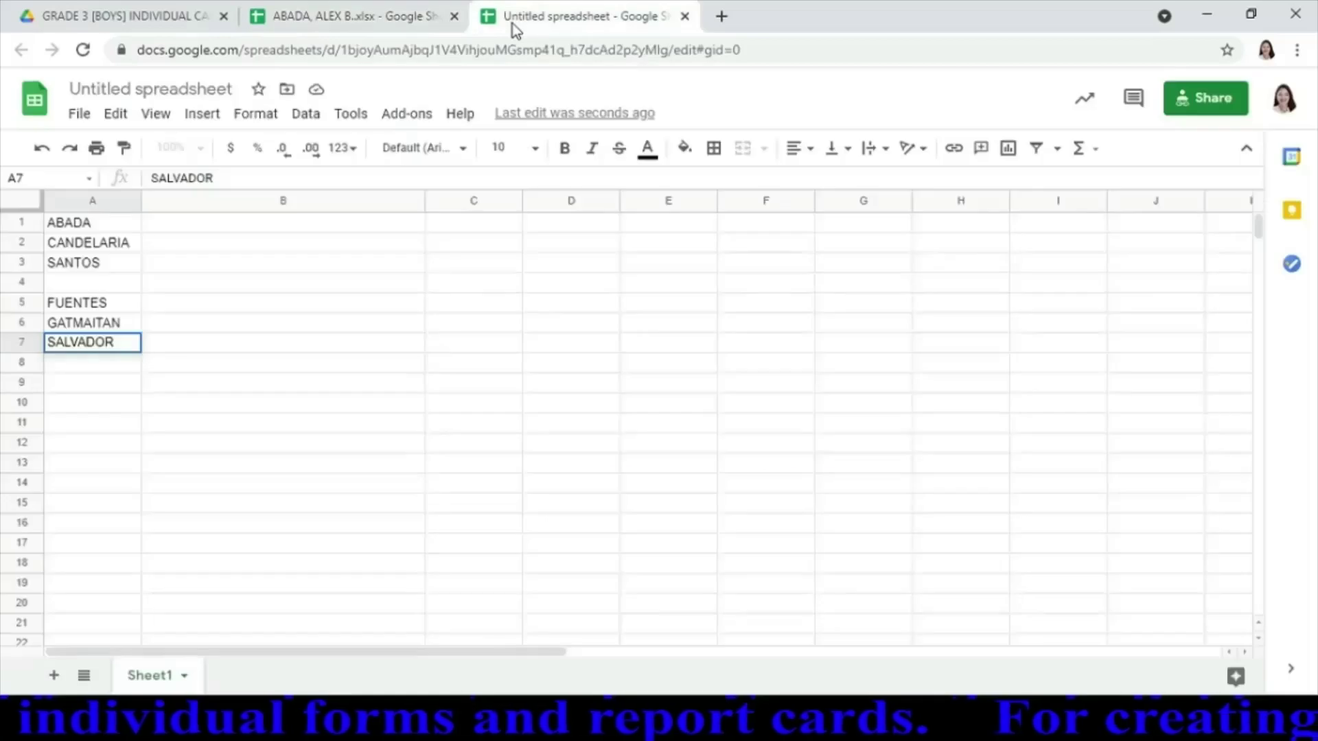
pyautogui.click(198, 230)
pyautogui.write('https://docs.google.com/spreadsheets/d/e/2PACX-1vSzF6ioMH7kNPq_ztQWKhVyCsgHZvVShY4zWA-Kc_6ARsvN6M7XND7Z6MEVNH64VA/pubhtml?gid=915501397&single=true')
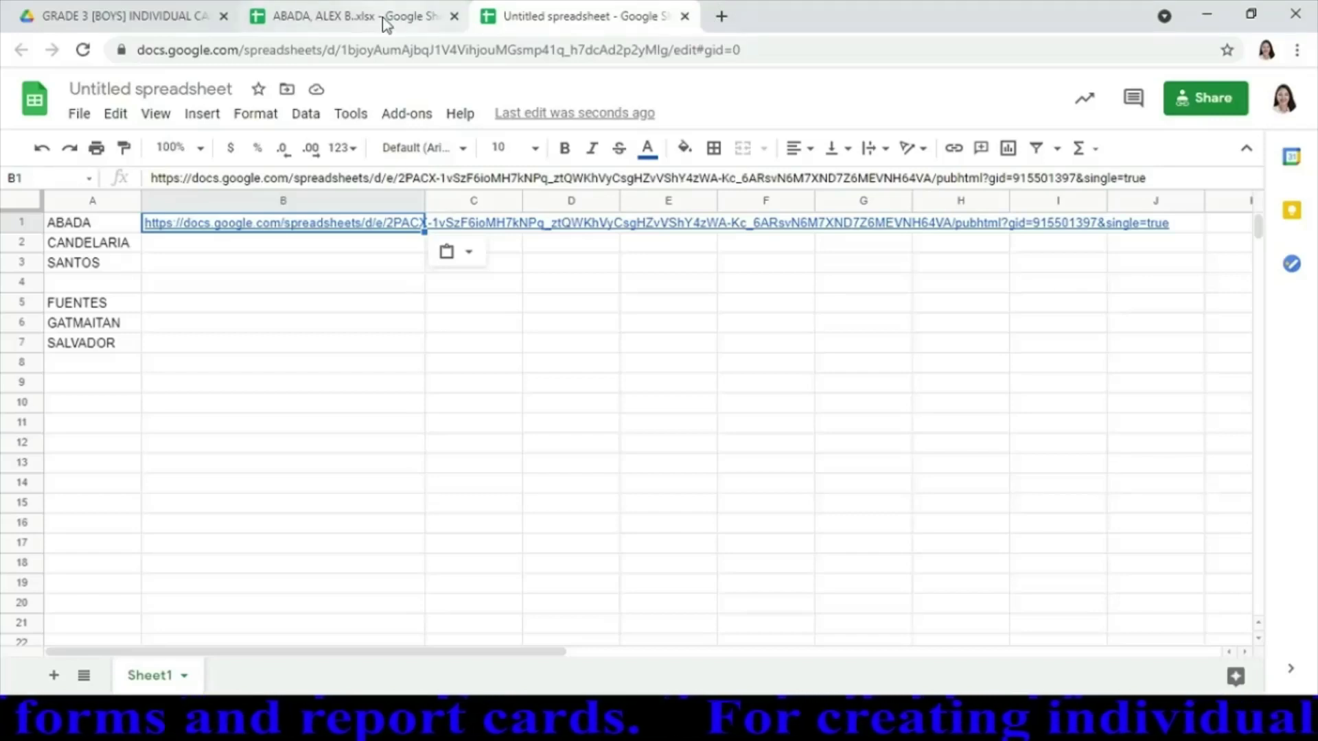
# Close the first card and open the second student's report card from Drive
pyautogui.click(452, 16)
pyautogui.click(108, 21)
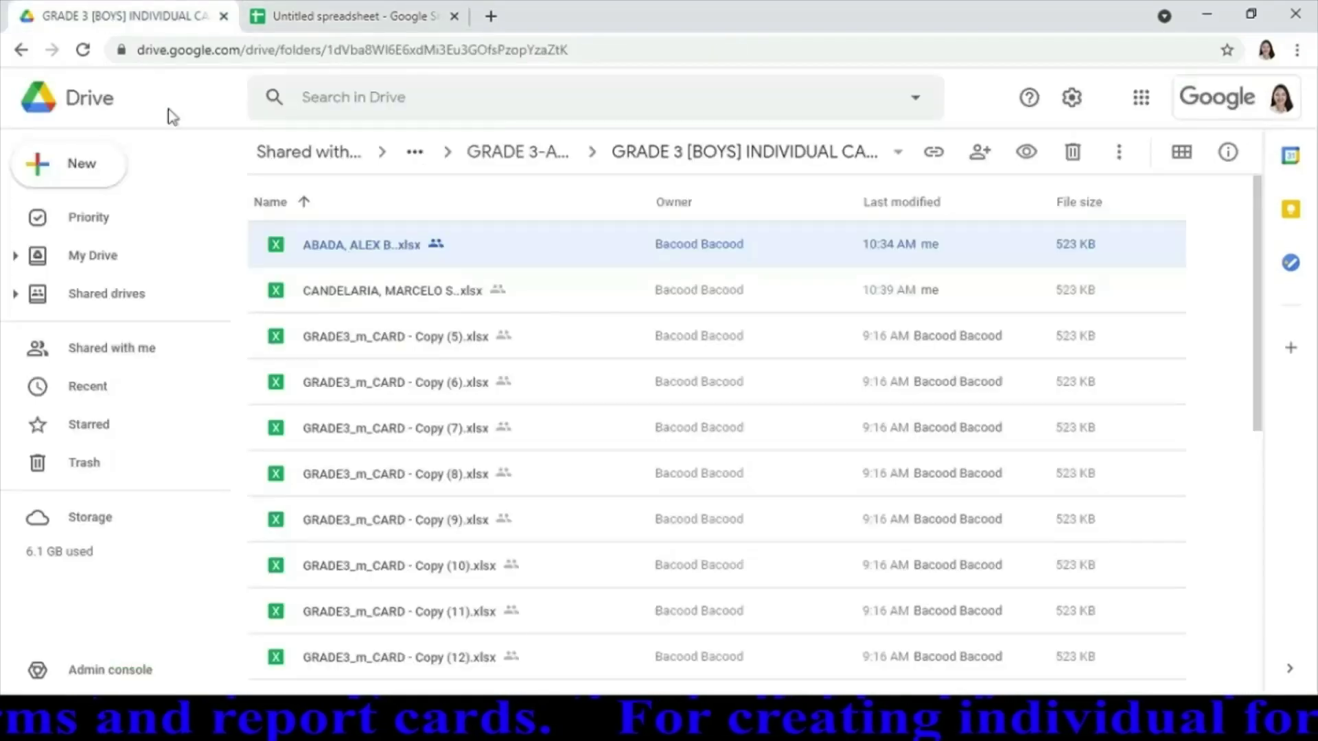
pyautogui.doubleClick(401, 295)
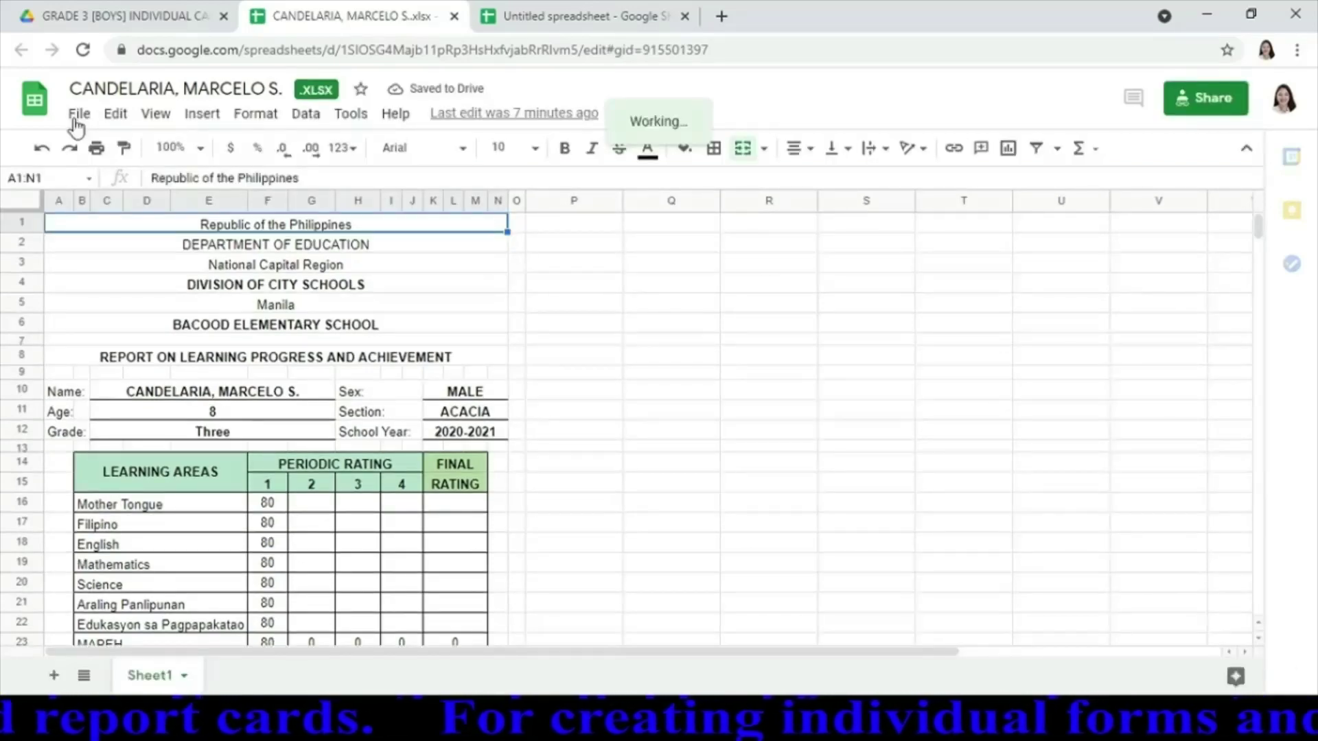
# Publish the second student's card to the web as Sheet1 only and copy its link
pyautogui.click(79, 114)
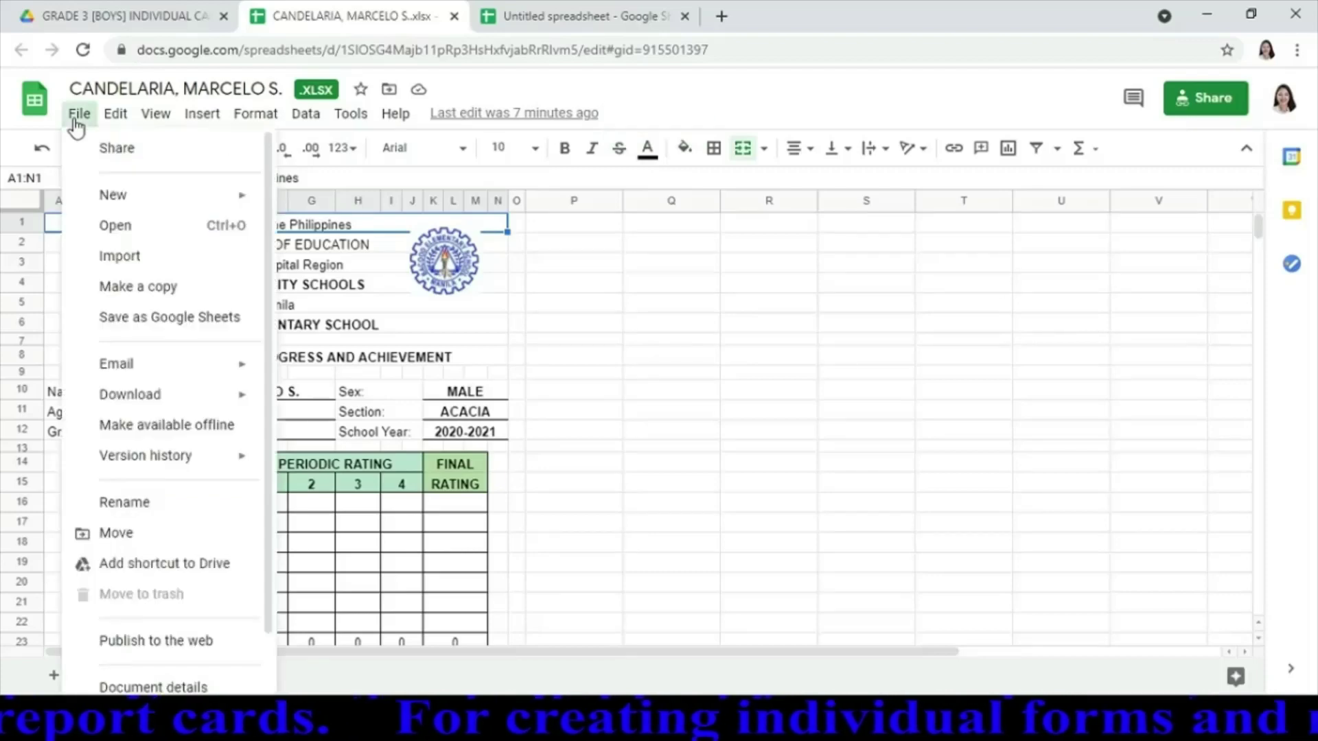
pyautogui.click(143, 641)
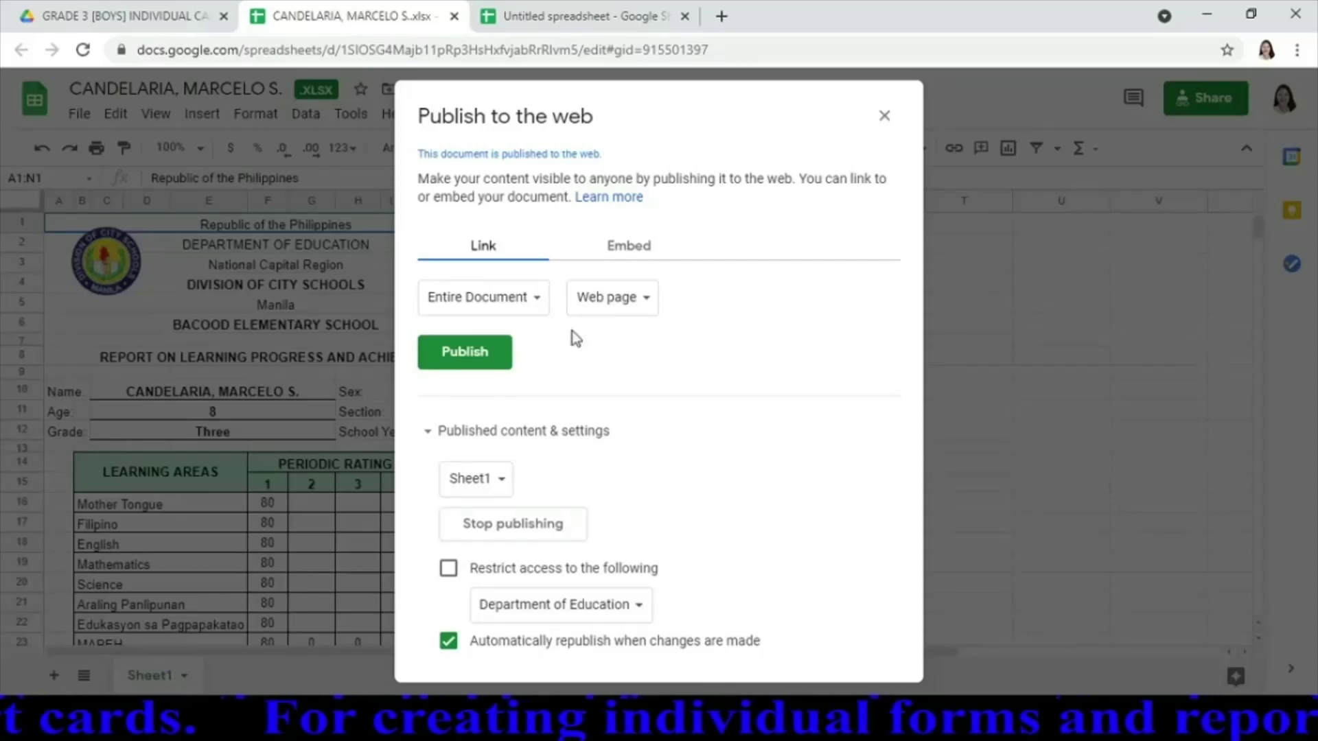
pyautogui.click(539, 302)
pyautogui.click(515, 346)
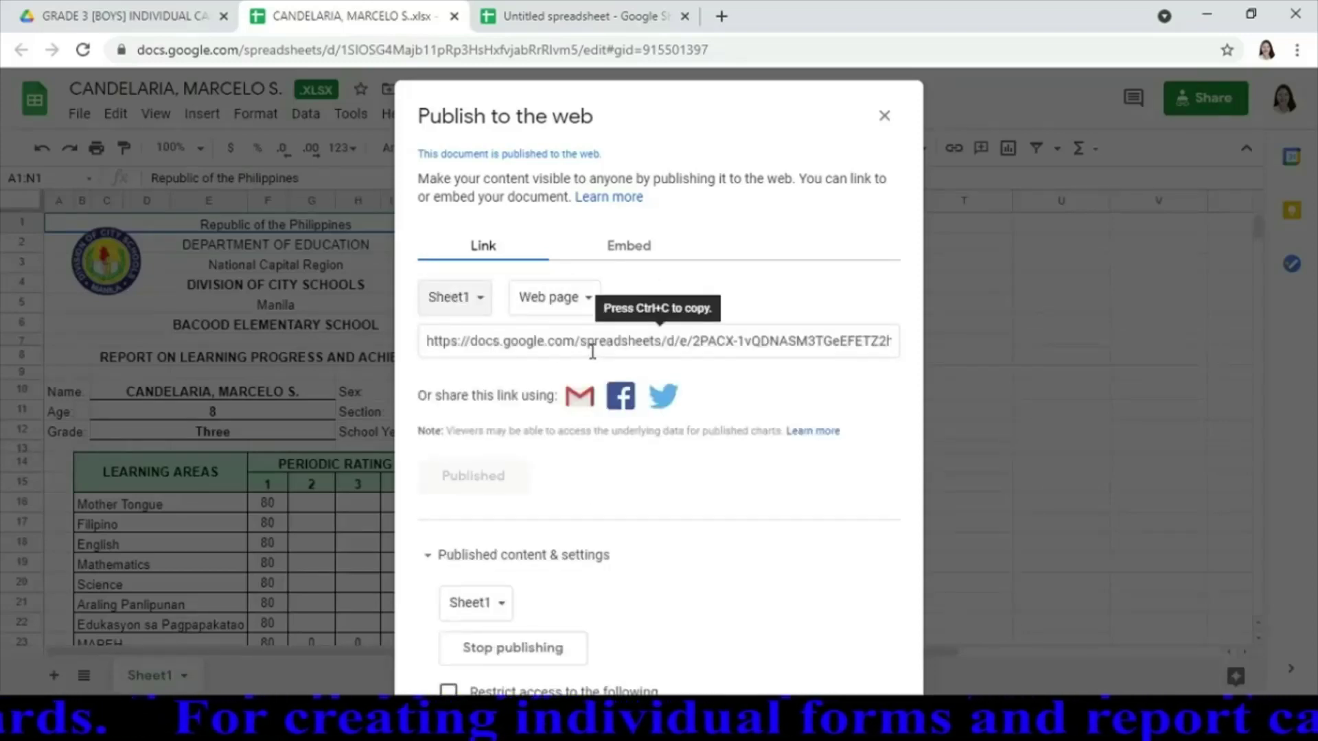
pyautogui.click(593, 343)
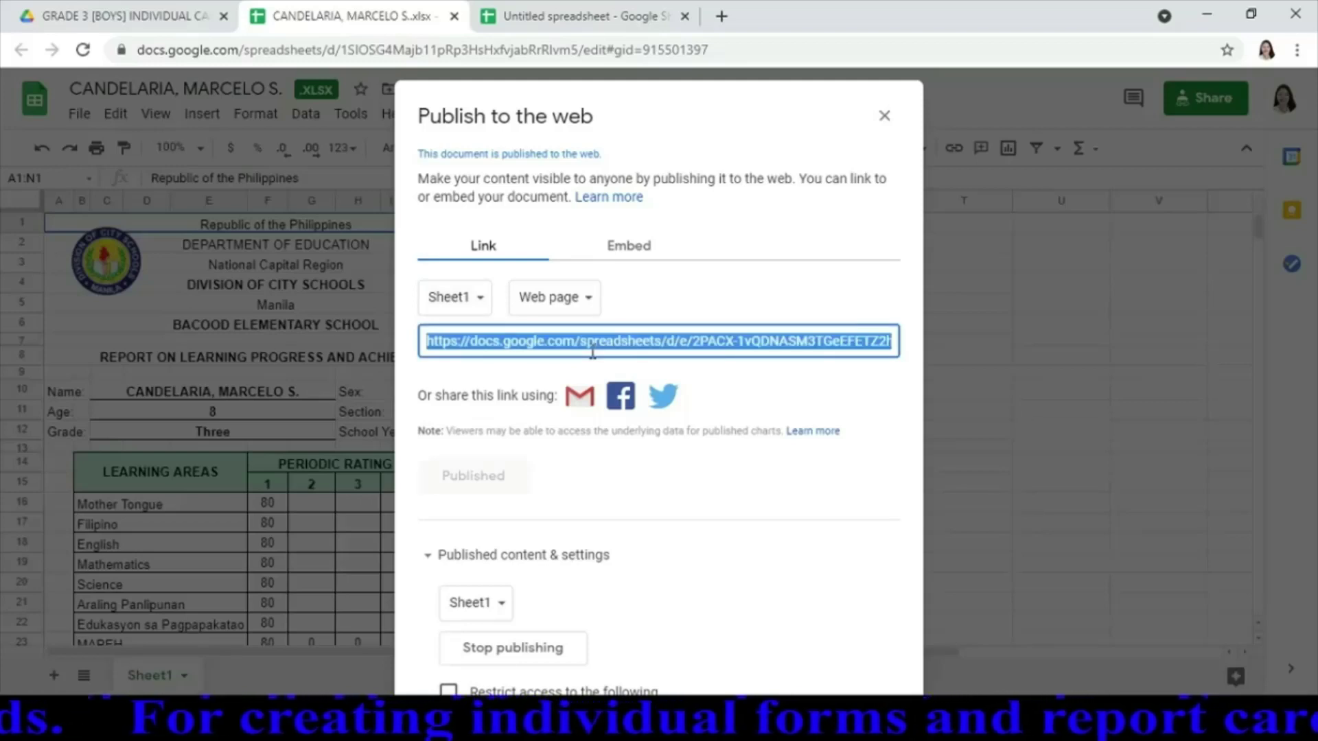
# Paste the published link into B2 of the links spreadsheet and close the card
pyautogui.click(556, 17)
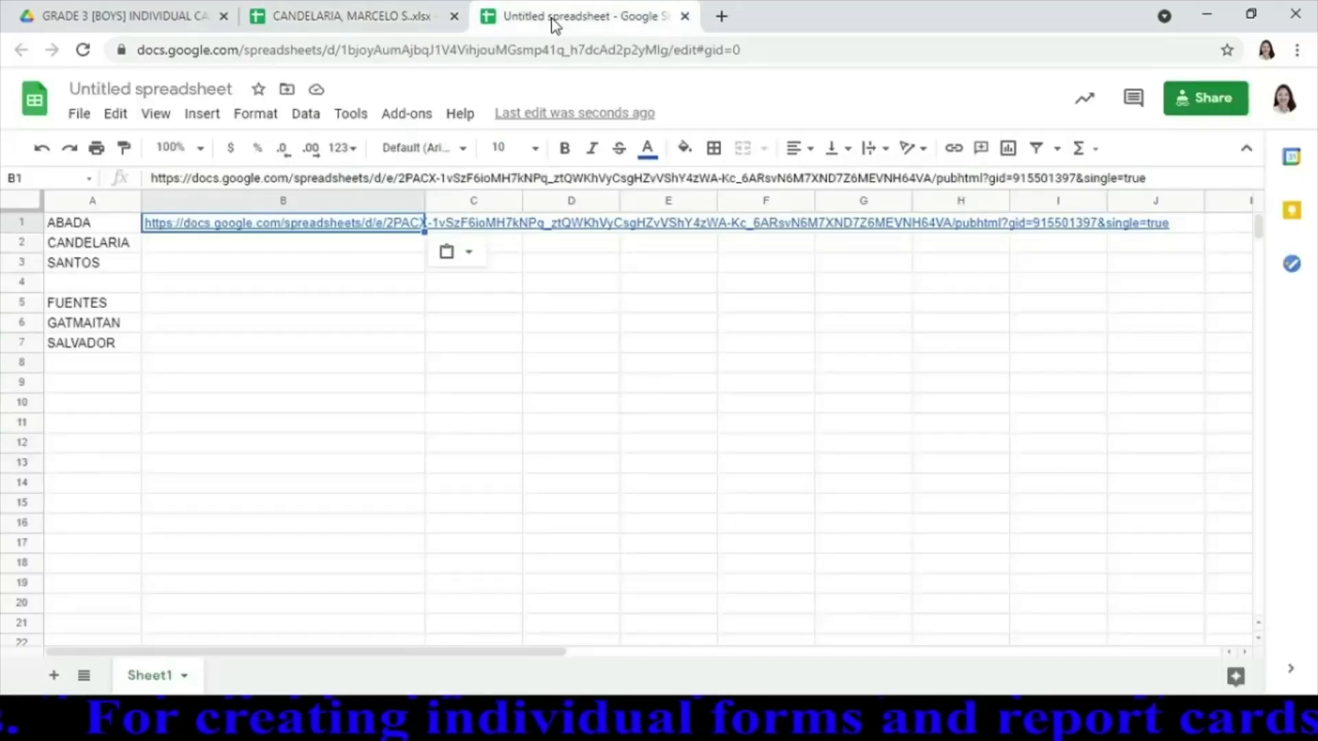
pyautogui.click(241, 246)
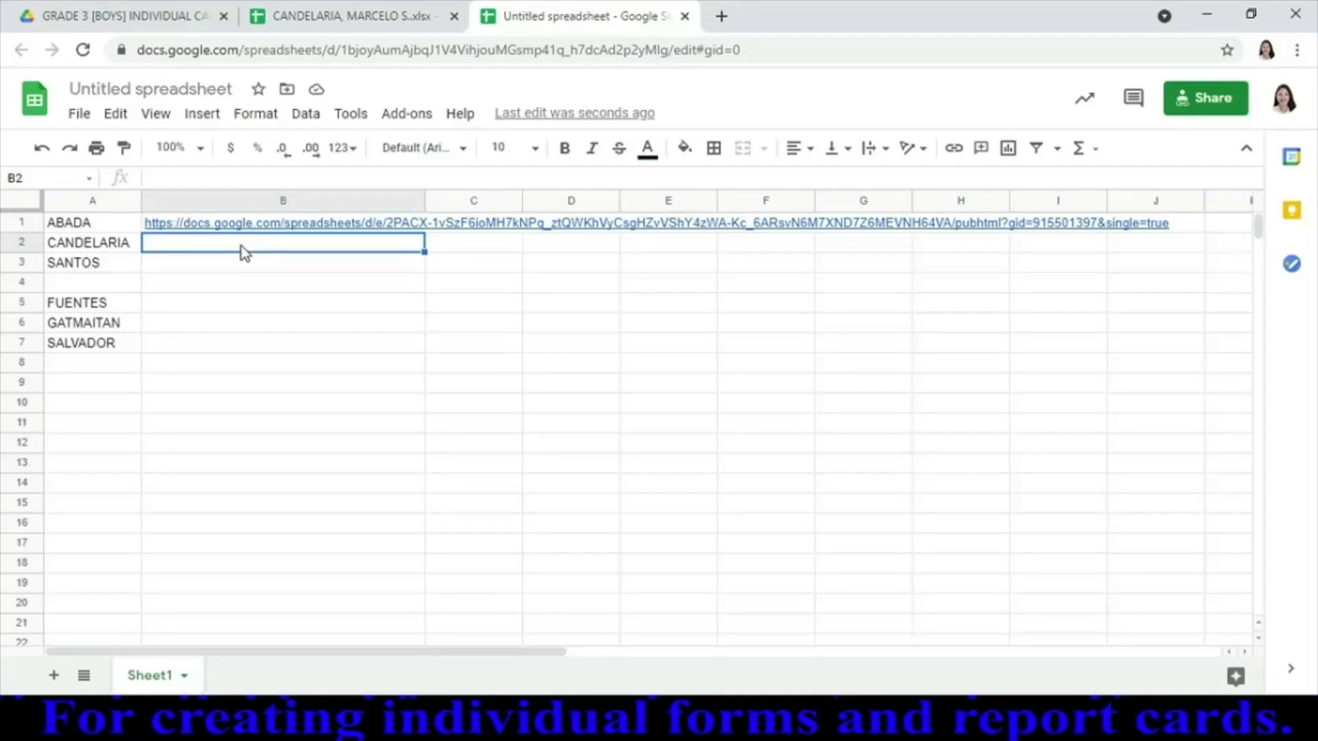
pyautogui.write('https://docs.google.com/spreadsheets/d/e/2PACX-1vQDNASM3TGeEFETZ2hQIUW22WZ13OQGbneRstye-ui0avmWhySINAI6Yb4e_Rjzlw/pubhtml?gid=915501397&single=true')
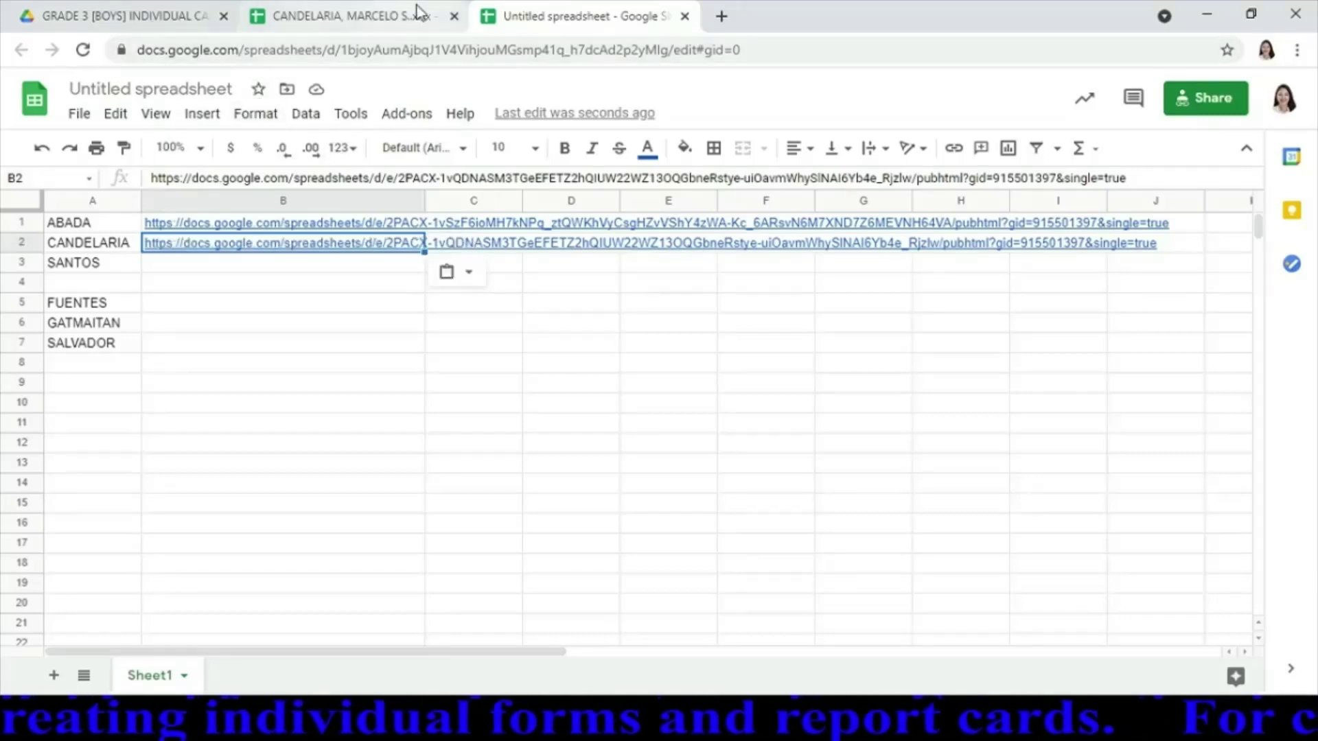
pyautogui.click(454, 16)
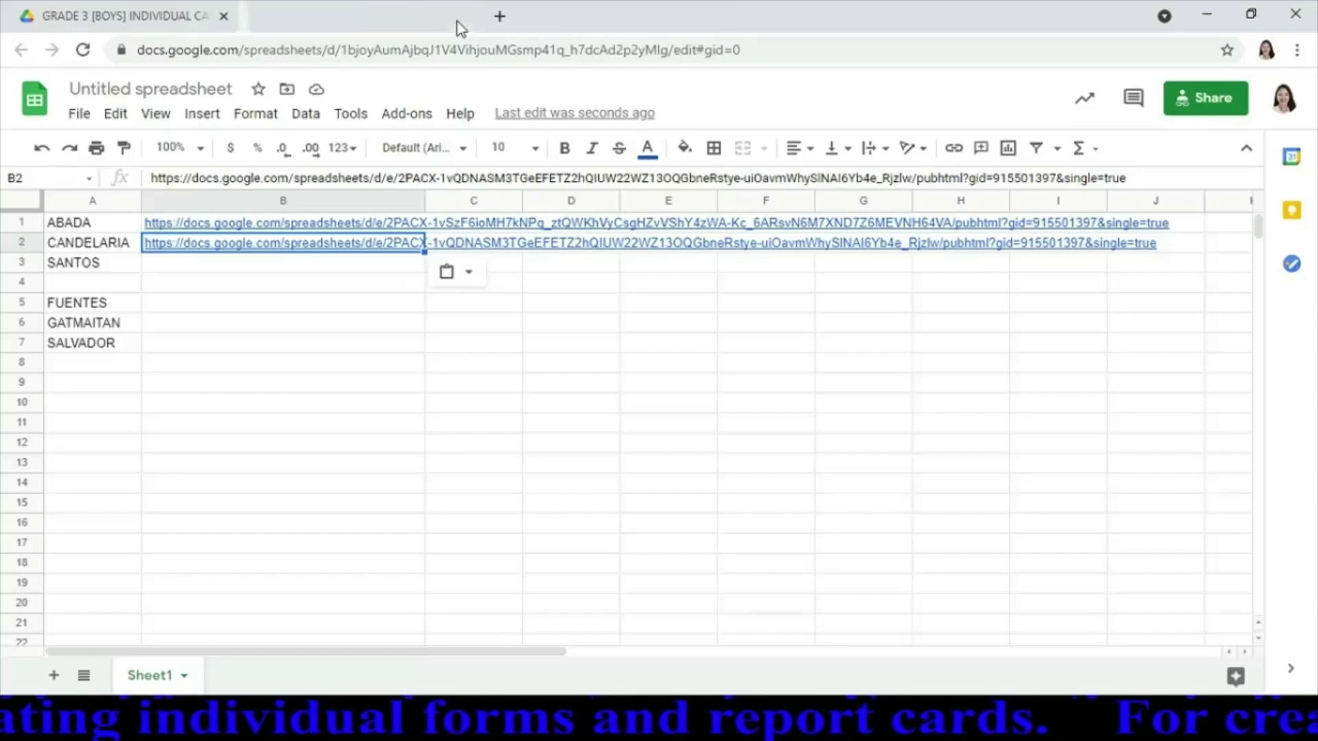
pyautogui.click(171, 15)
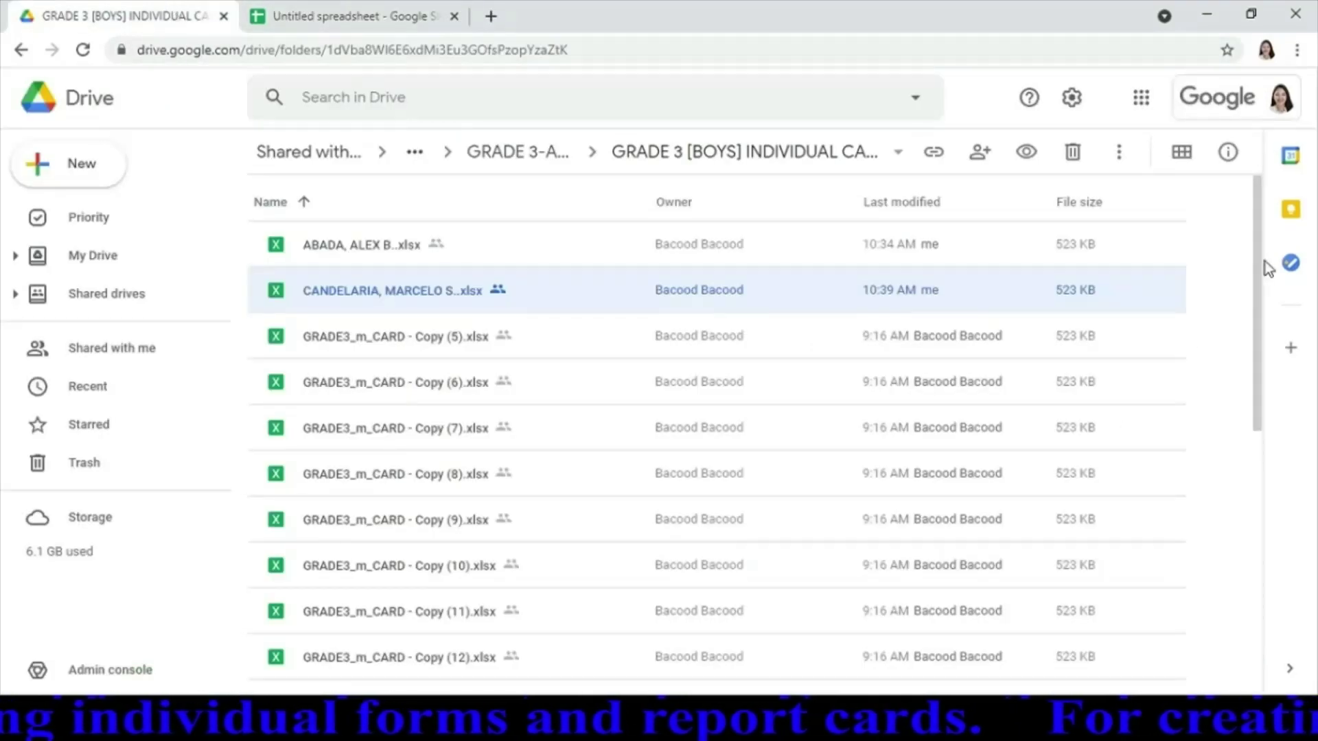
# Open the third student's card from Drive, publish Sheet1 to the web and copy its link
pyautogui.moveTo(1258, 265); pyautogui.dragTo(1248, 583)
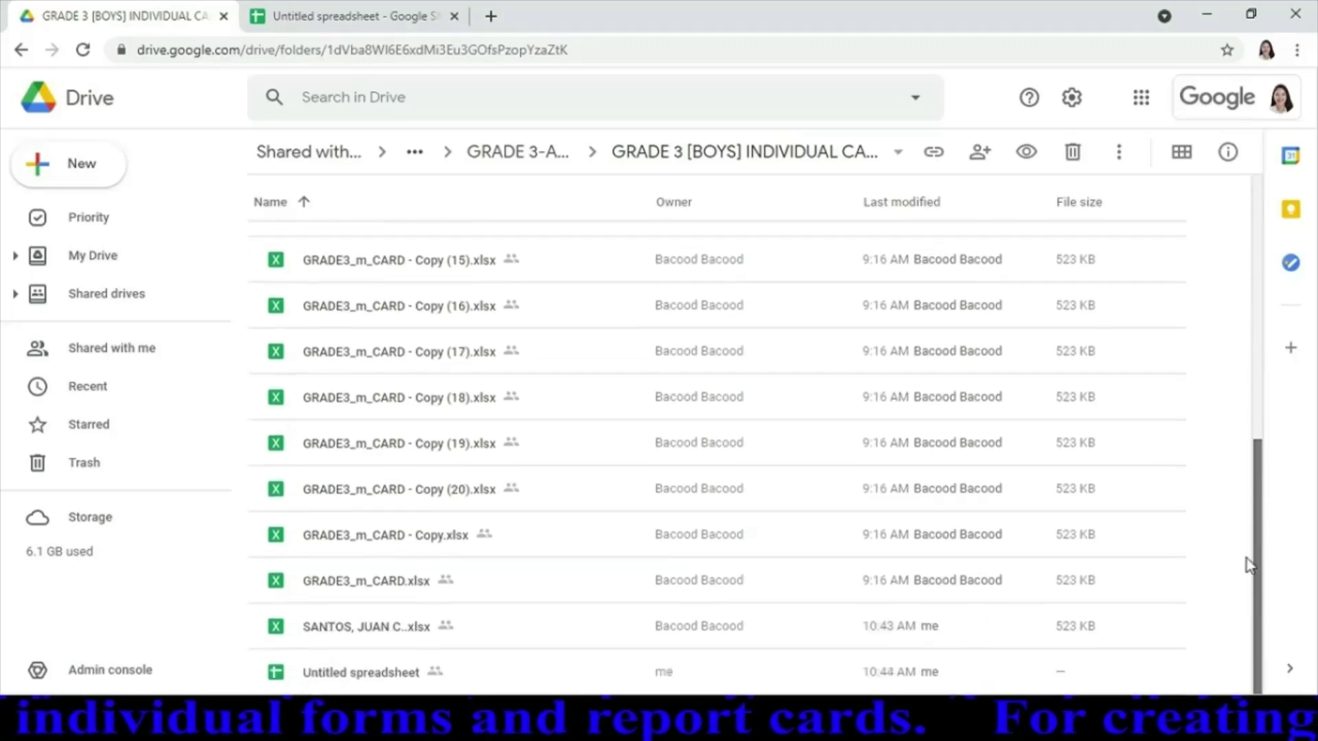
pyautogui.doubleClick(369, 642)
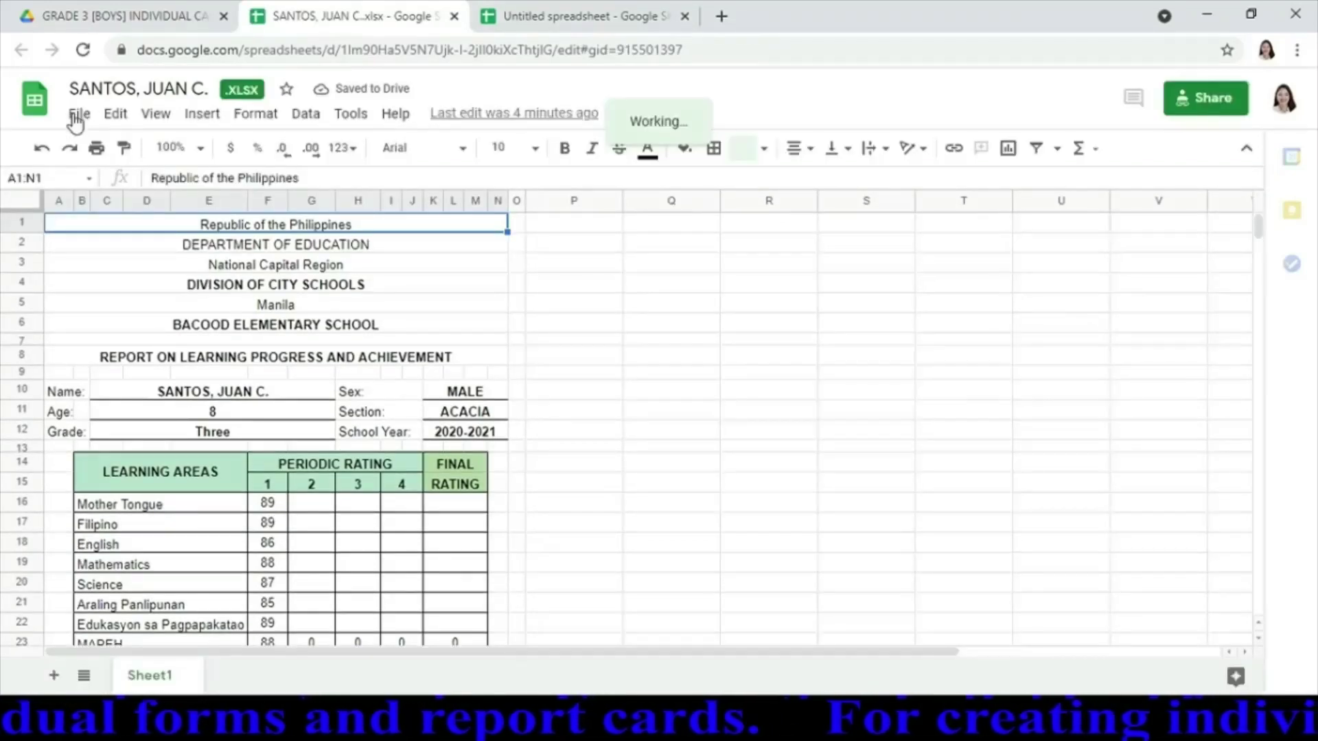
pyautogui.click(77, 114)
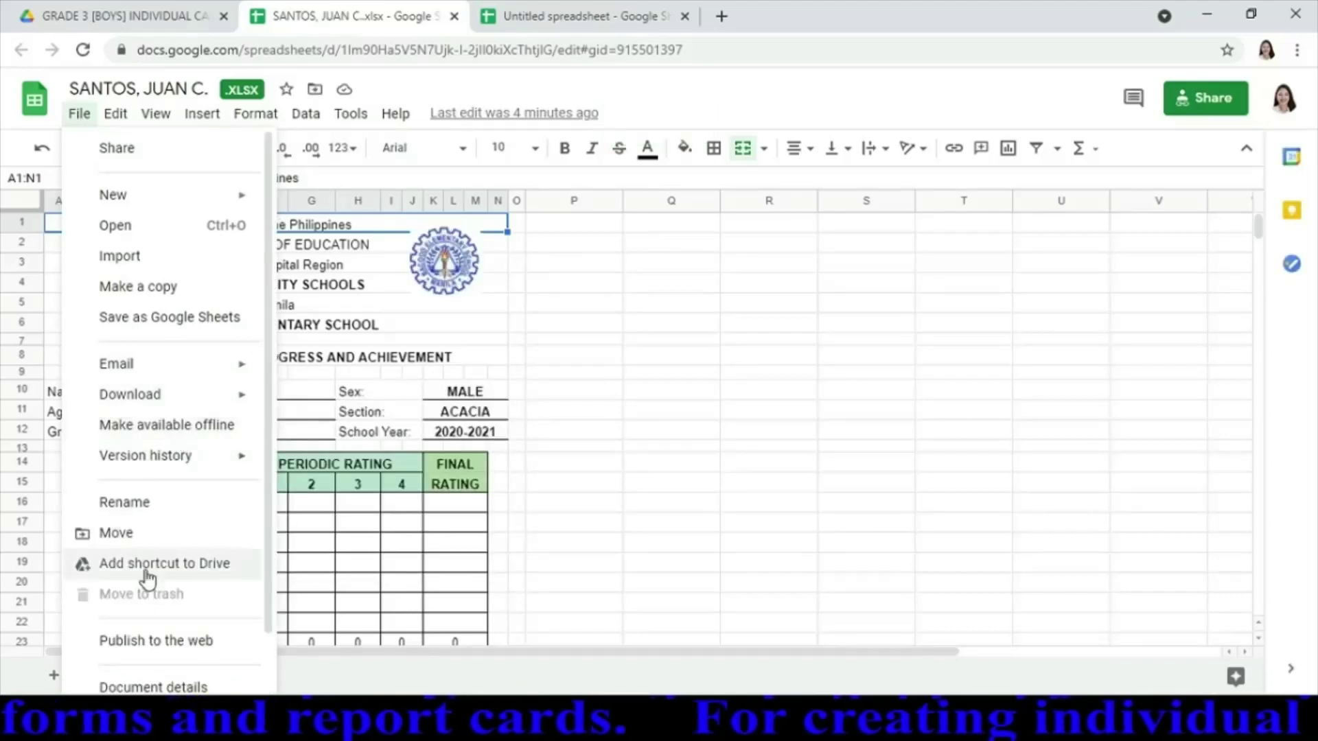
pyautogui.click(160, 640)
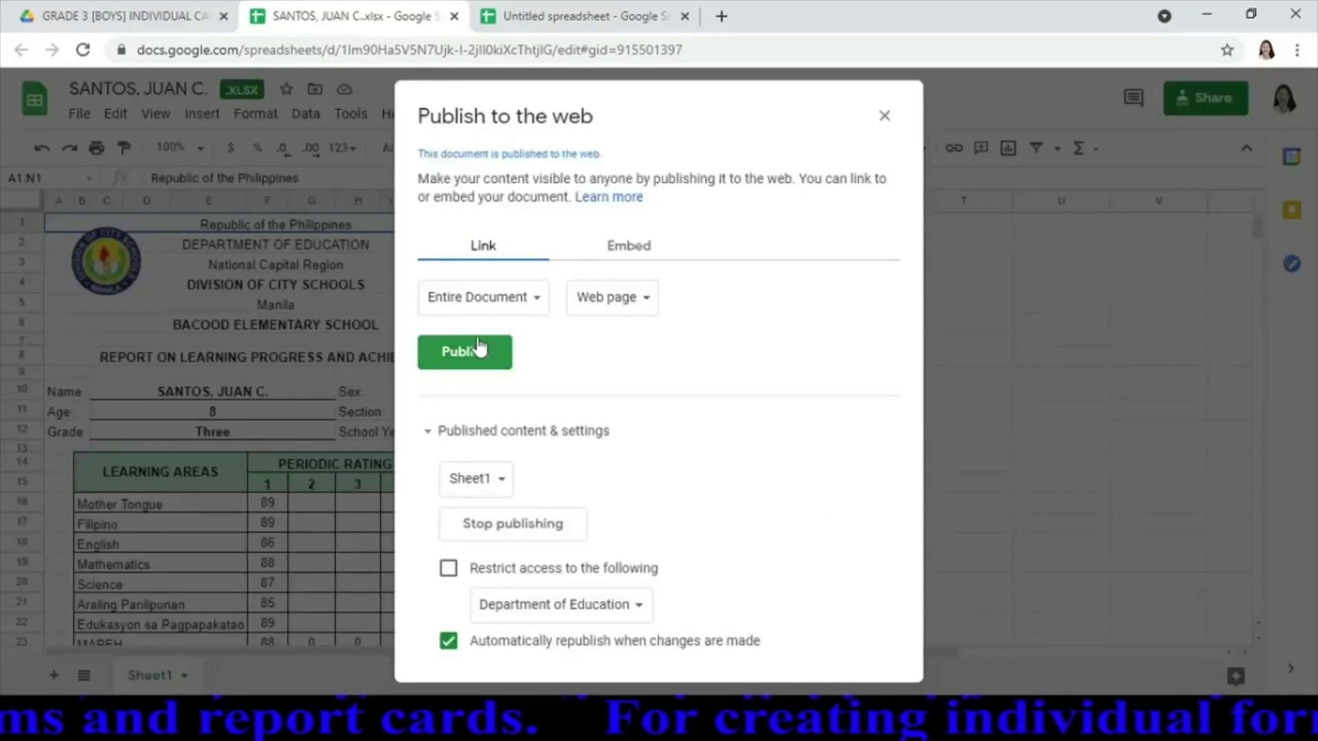
pyautogui.click(535, 302)
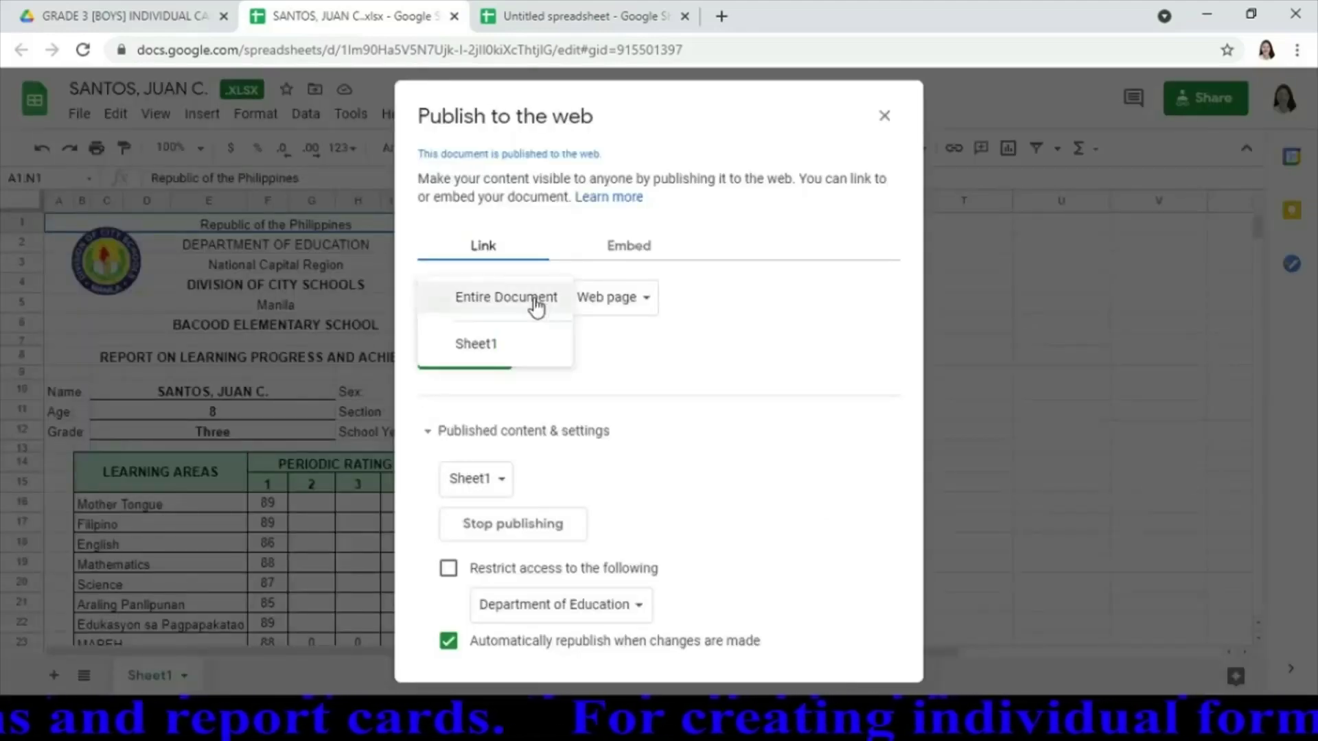
pyautogui.click(484, 352)
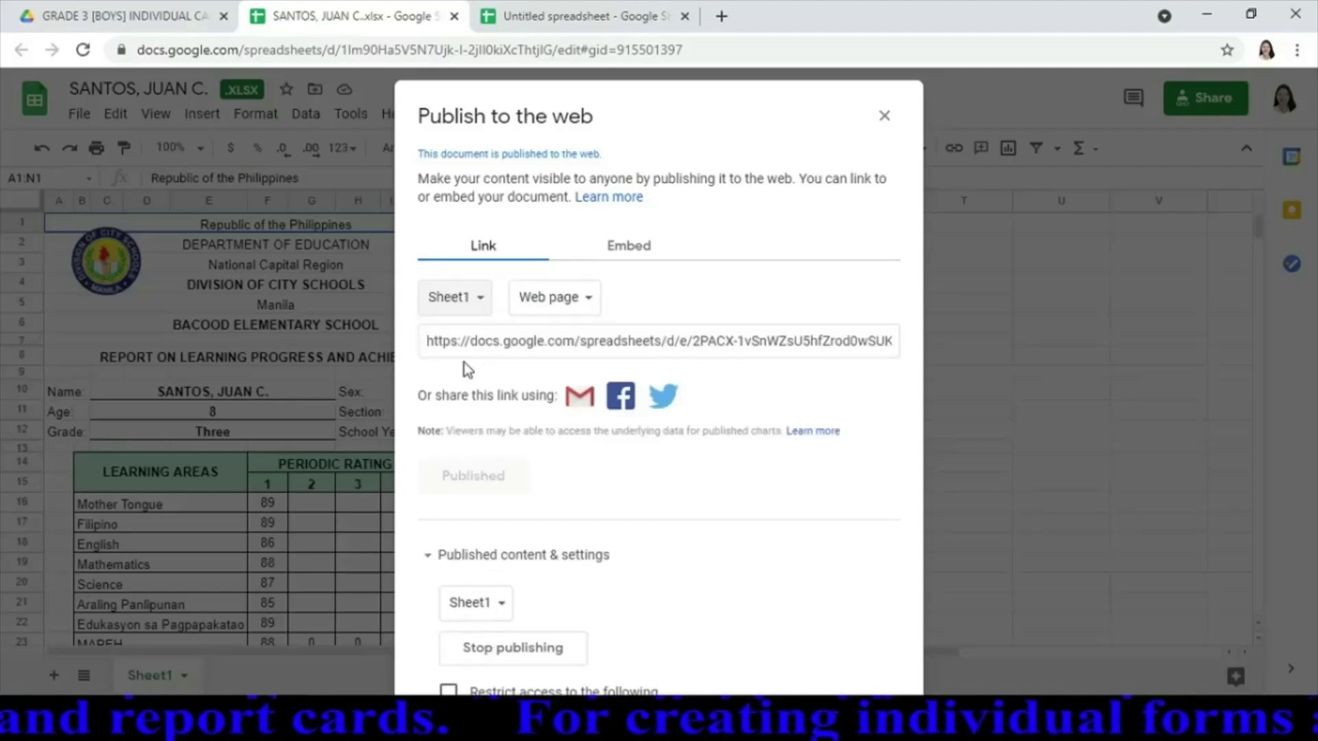
pyautogui.click(552, 337)
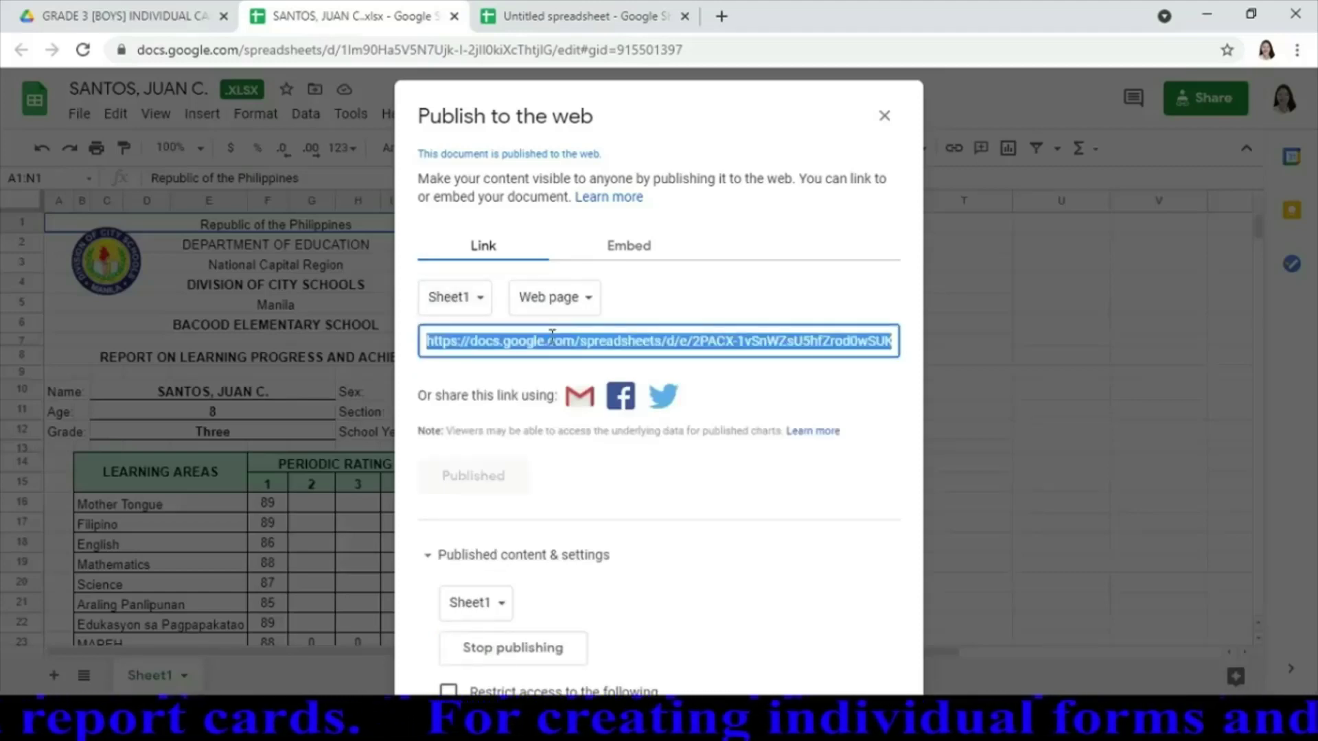
# Paste the third card's published link into B3 beside SANTOS
pyautogui.click(551, 13)
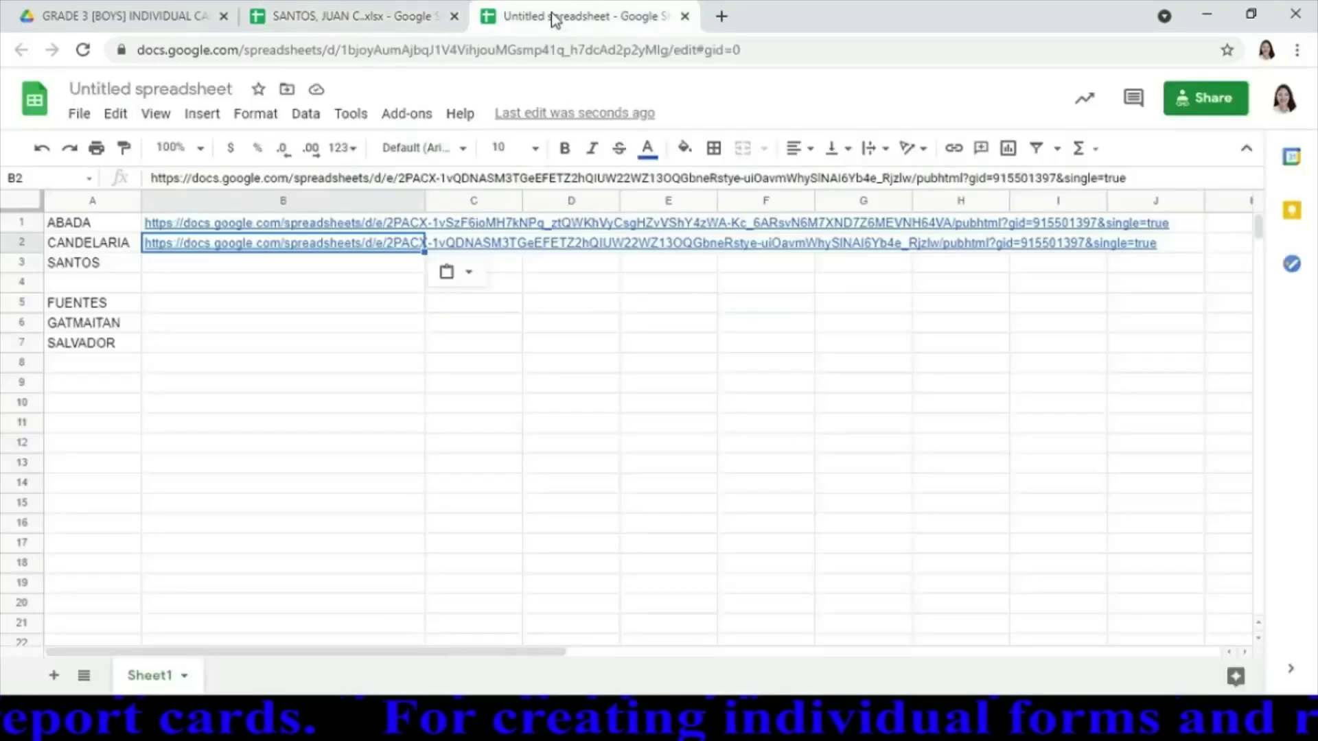
pyautogui.click(229, 266)
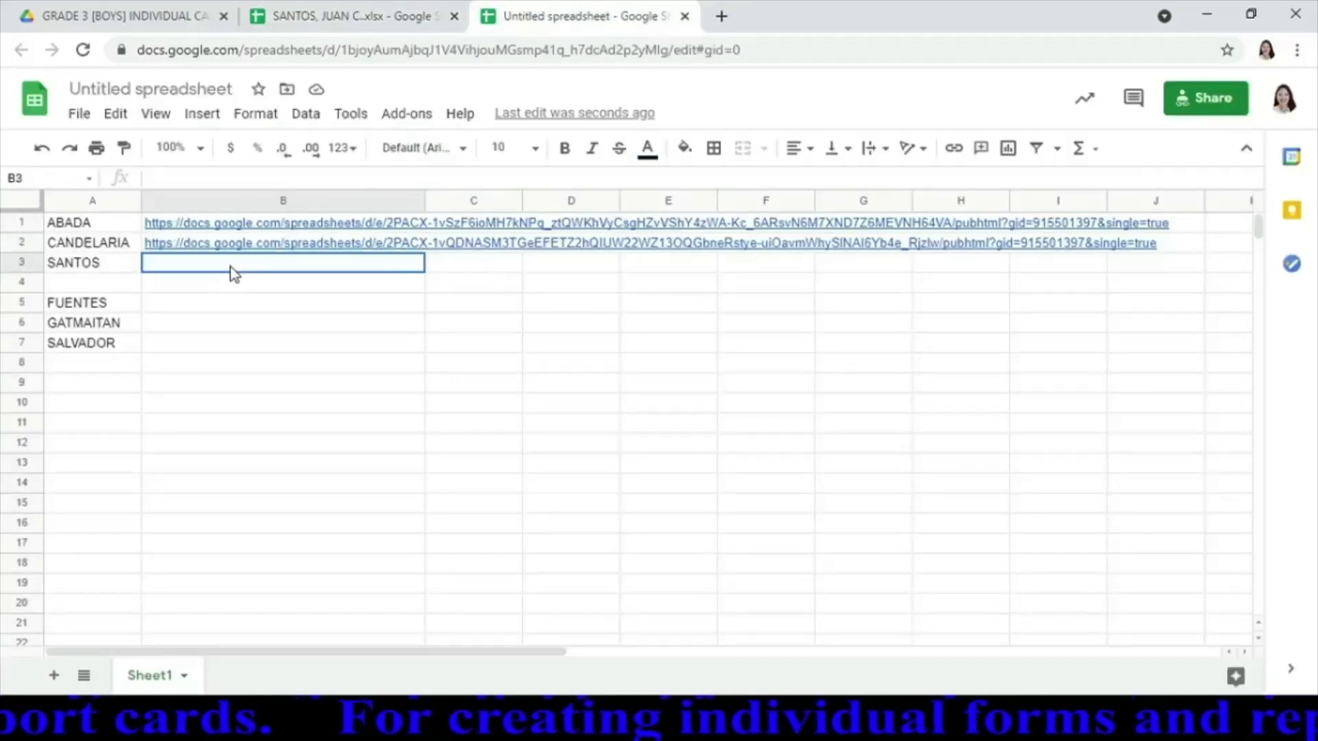
pyautogui.write('https://docs.google.com/spreadsheets/d/e/2PACX-1vSnWZsU5hfZrod0wSUKJUiIJBW-sywO1n0v-hMLfkf_3sGy1LBNFD4_Mp_-PwUw7A/pubhtml?gid=915501397&single=true')
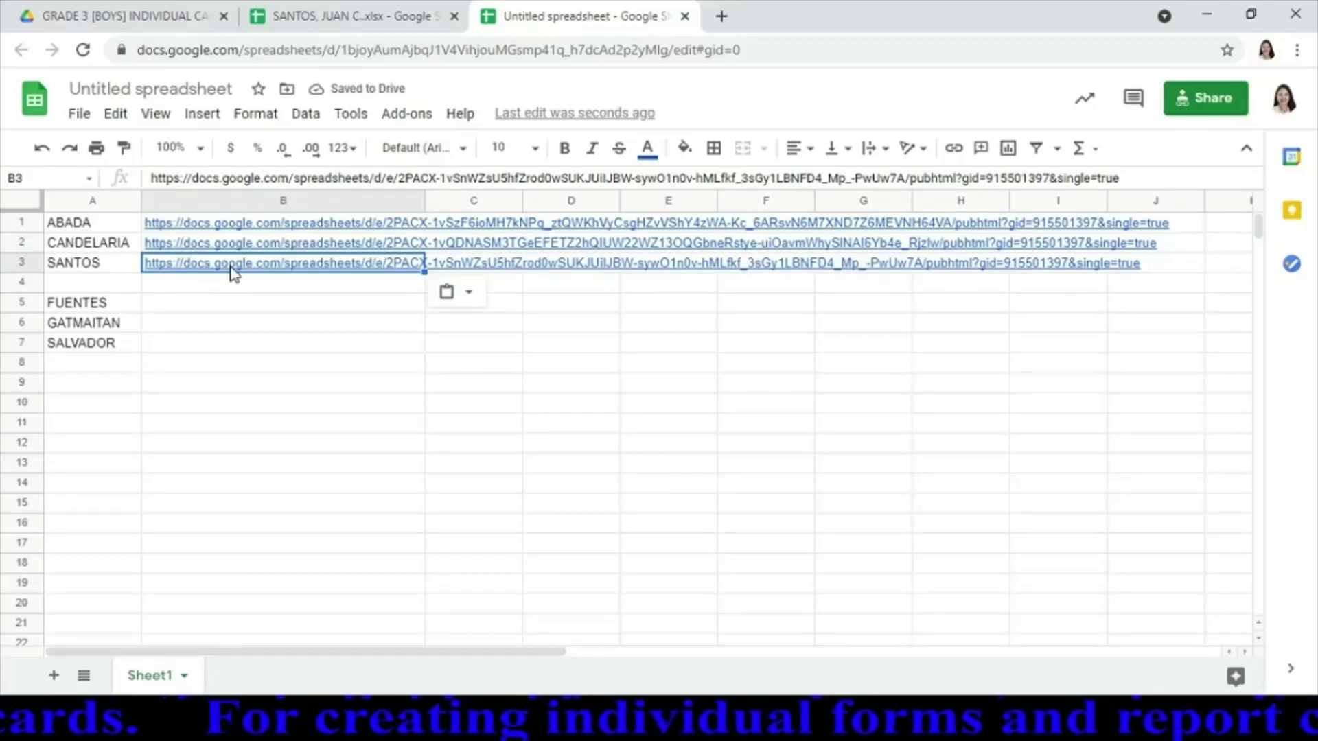
# Close the third card and title the links spreadsheet 'PUBLISH LINKS FOR CARDS'
pyautogui.click(454, 15)
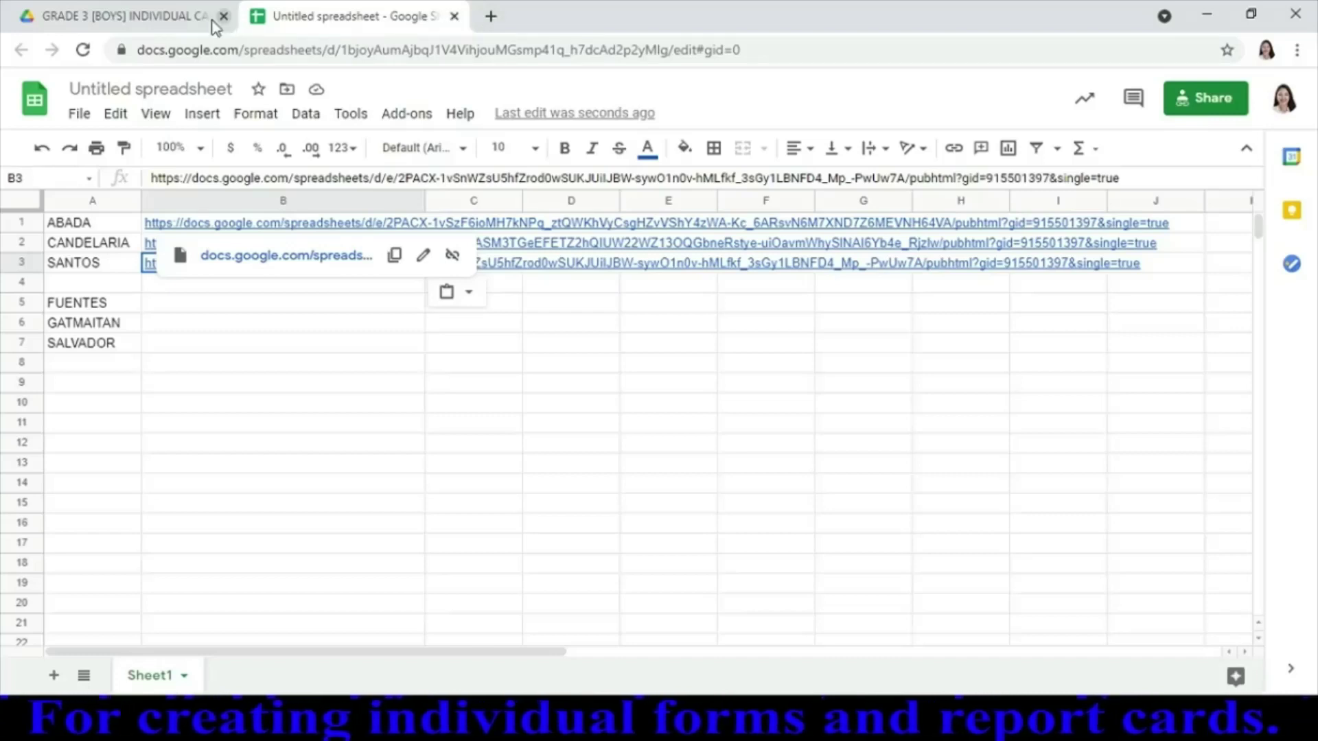
pyautogui.click(170, 92)
pyautogui.write('PU')
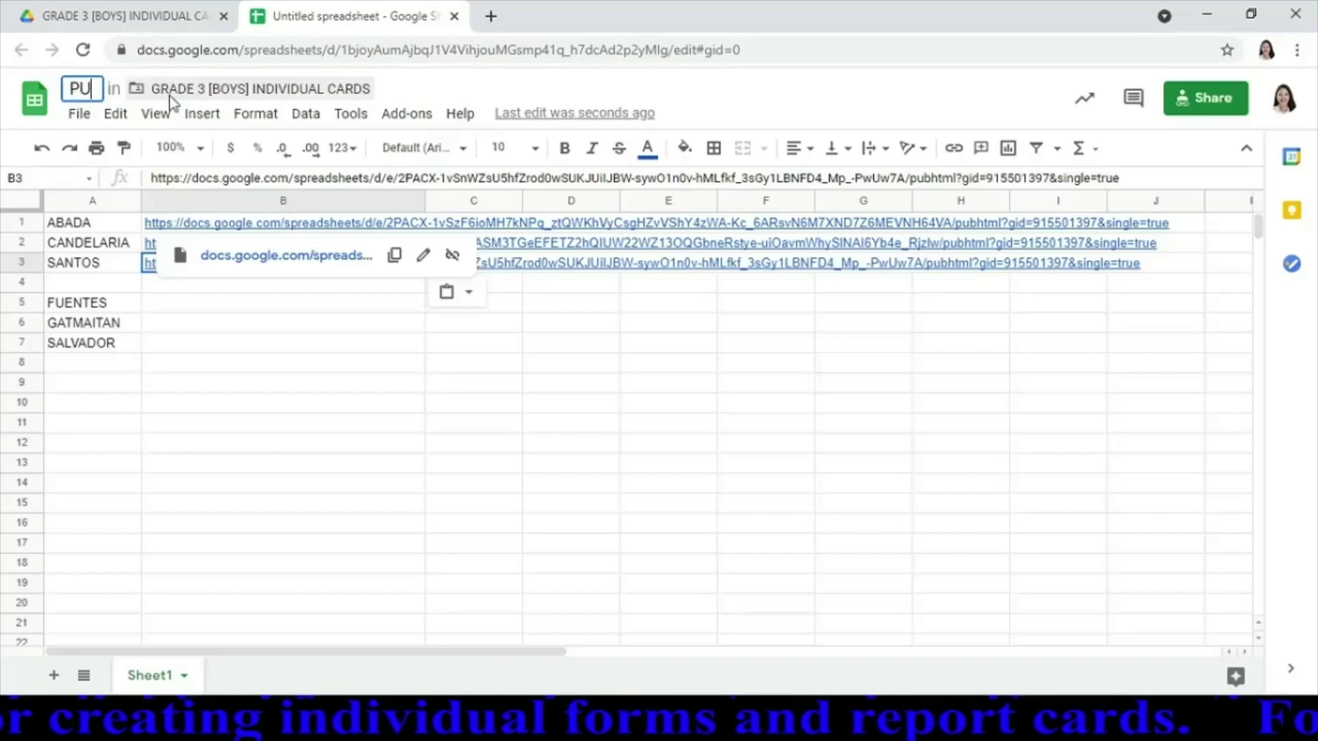
pyautogui.write('BLISH')
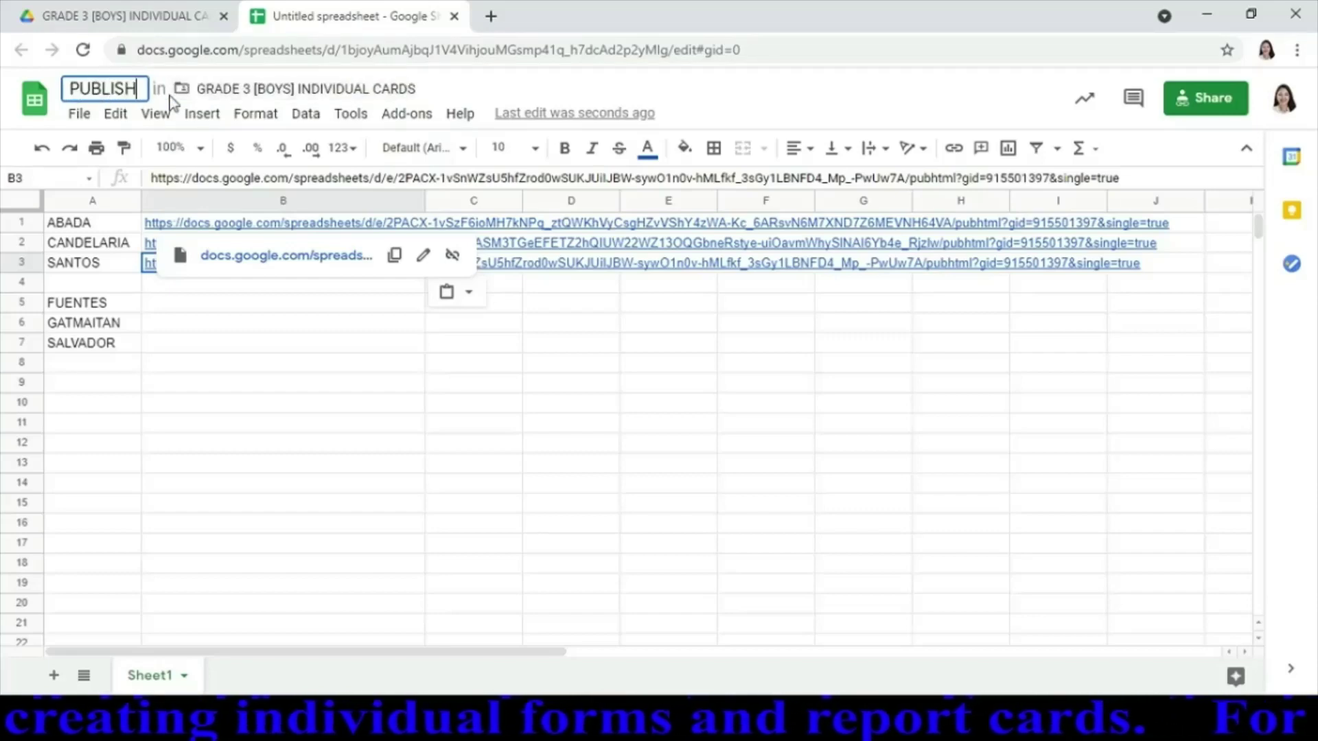
pyautogui.write(' LINKS')
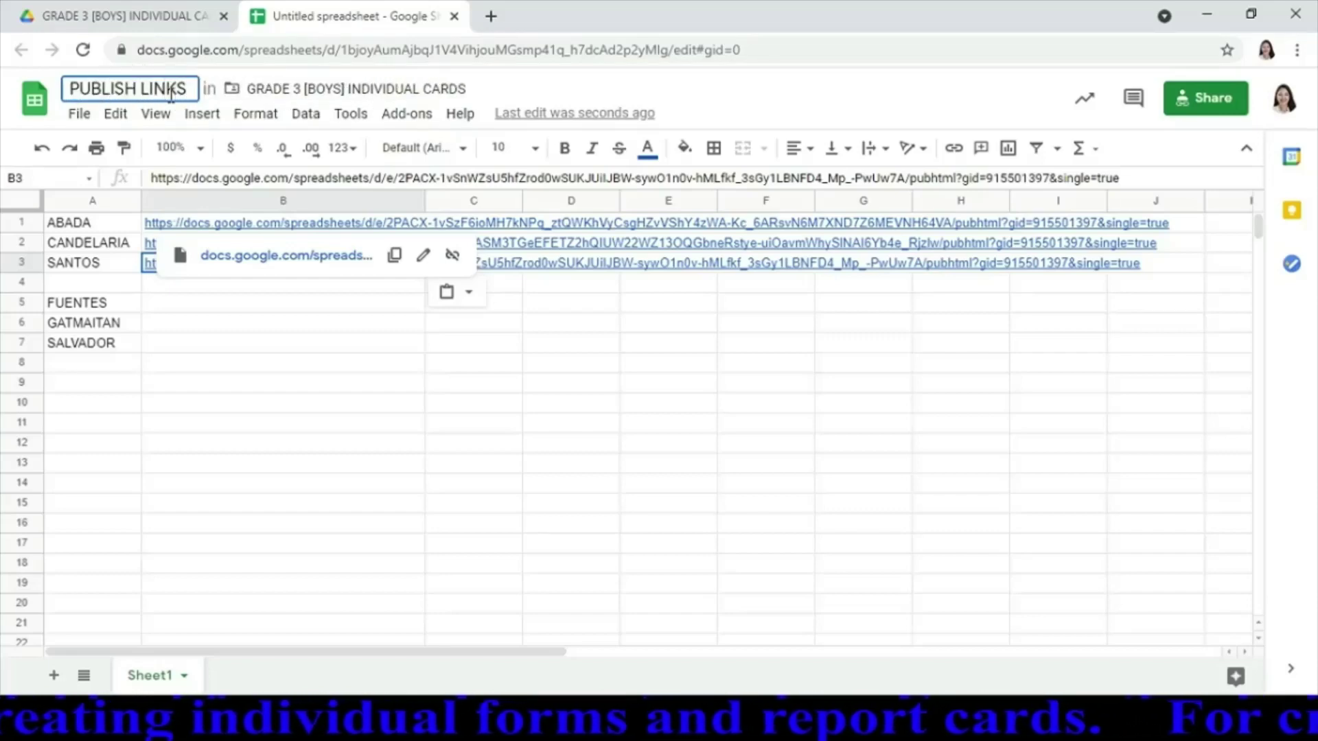
pyautogui.write(' FOR C')
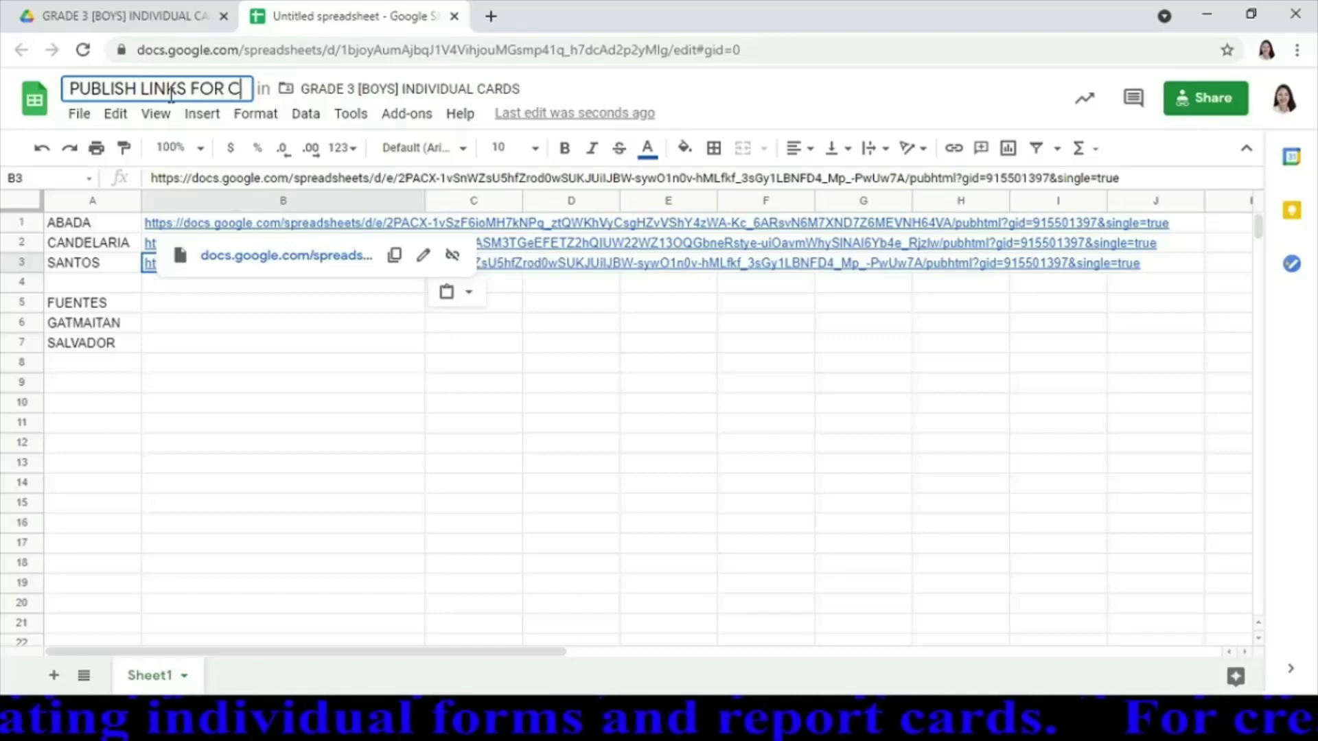
pyautogui.write('ARDS')
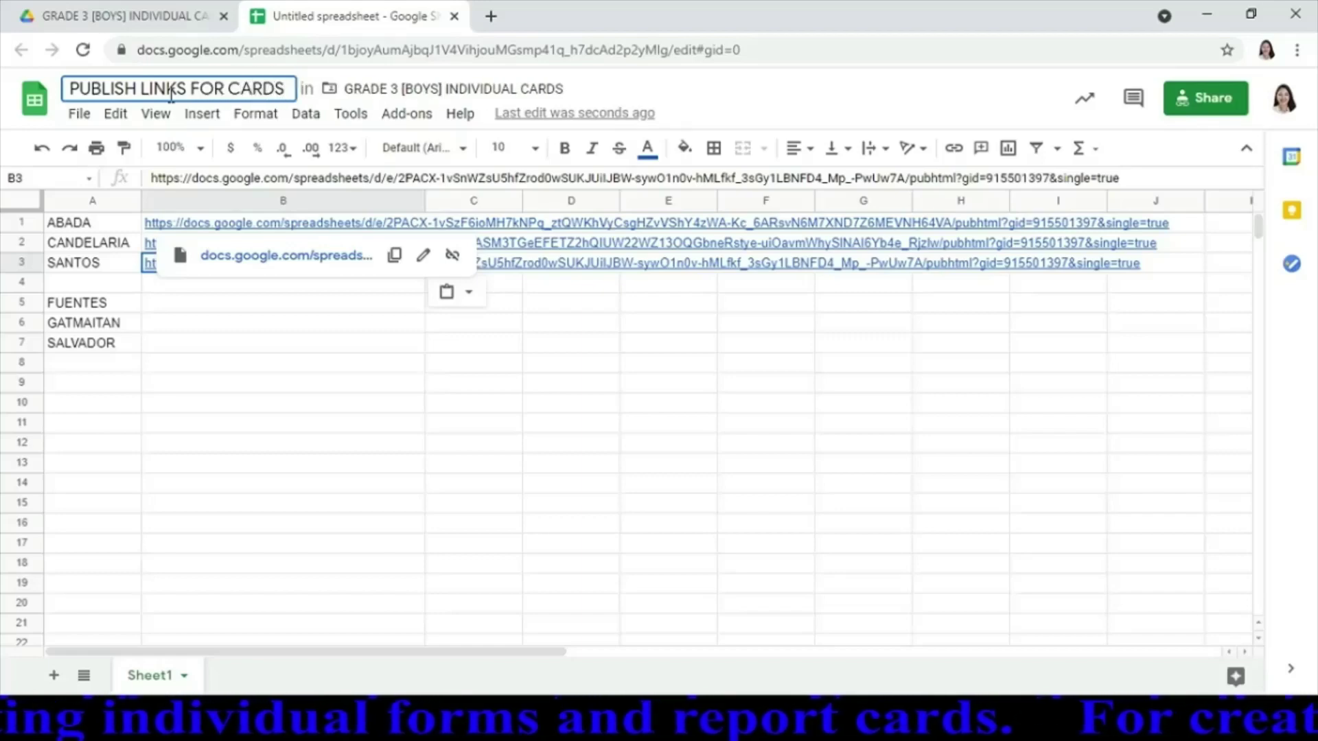
pyautogui.press('Return')
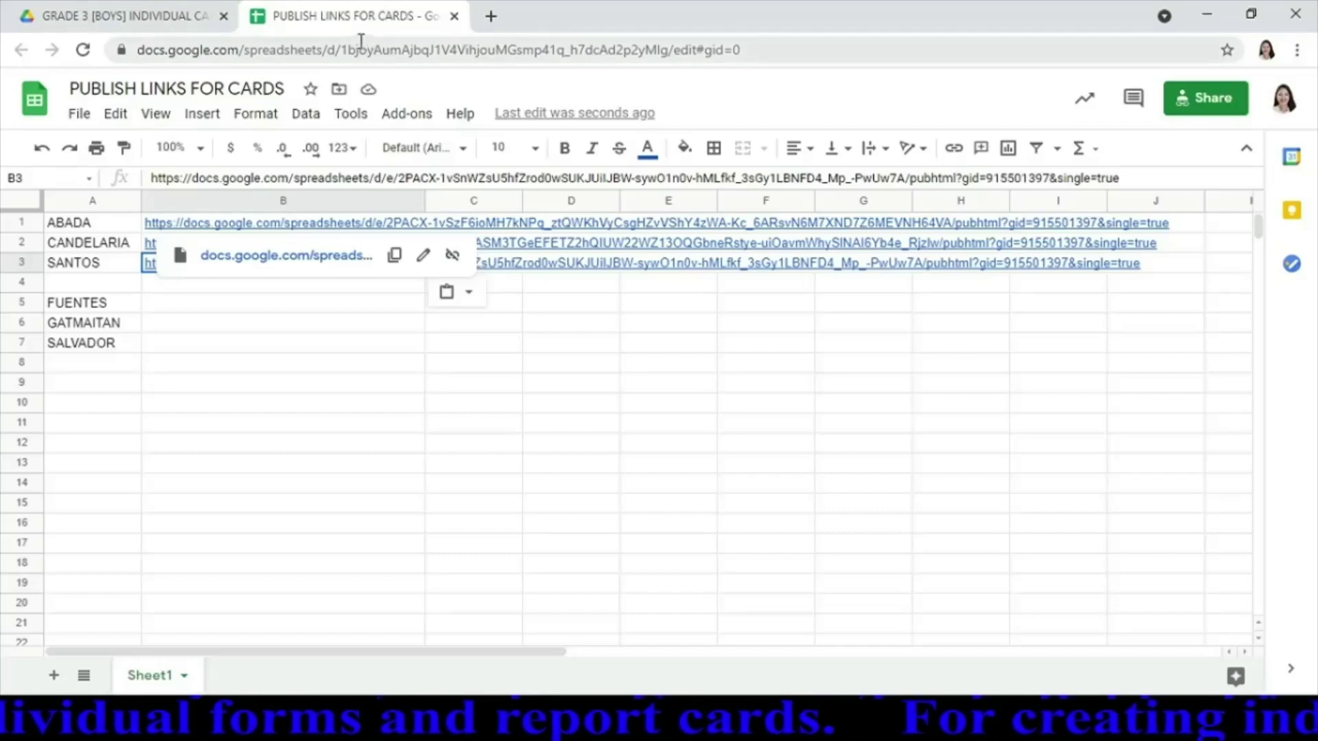
# Copy the third student's published link from cell B3 of PUBLISH LINKS FOR CARDS
pyautogui.click(181, 23)
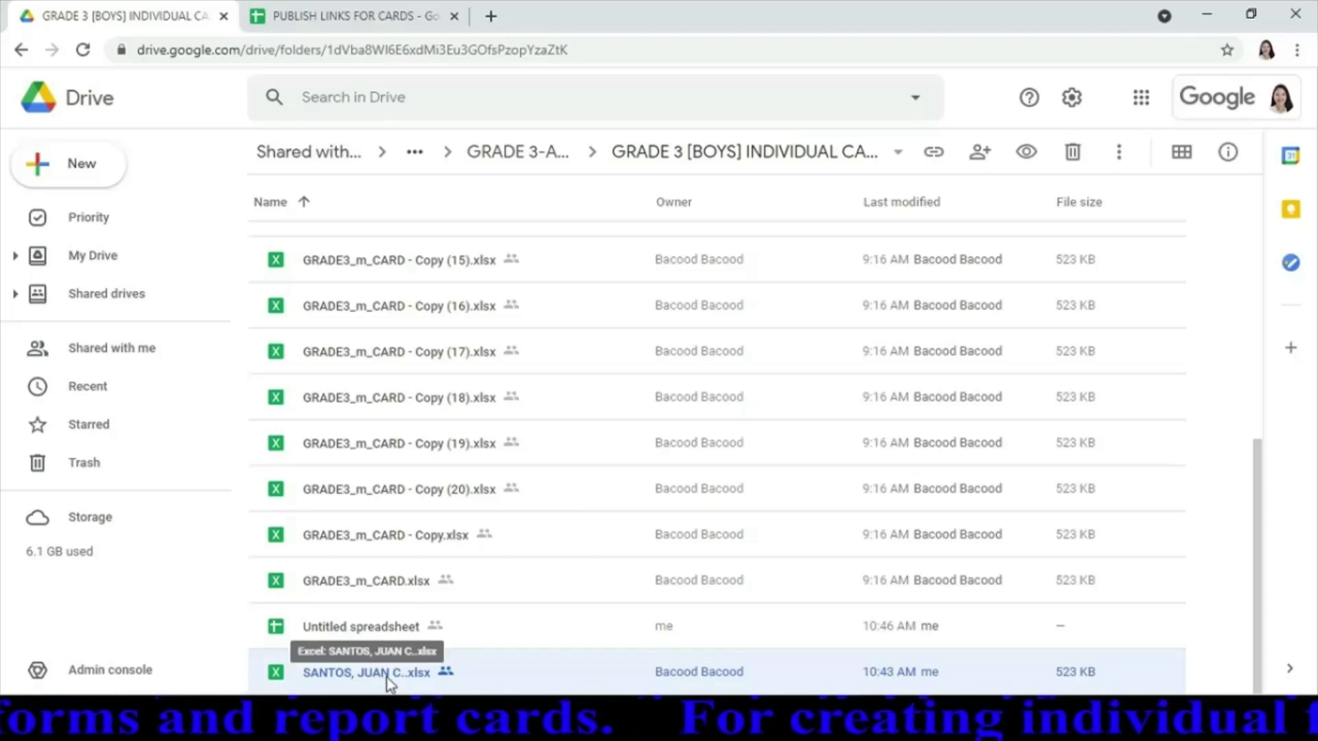
pyautogui.click(351, 28)
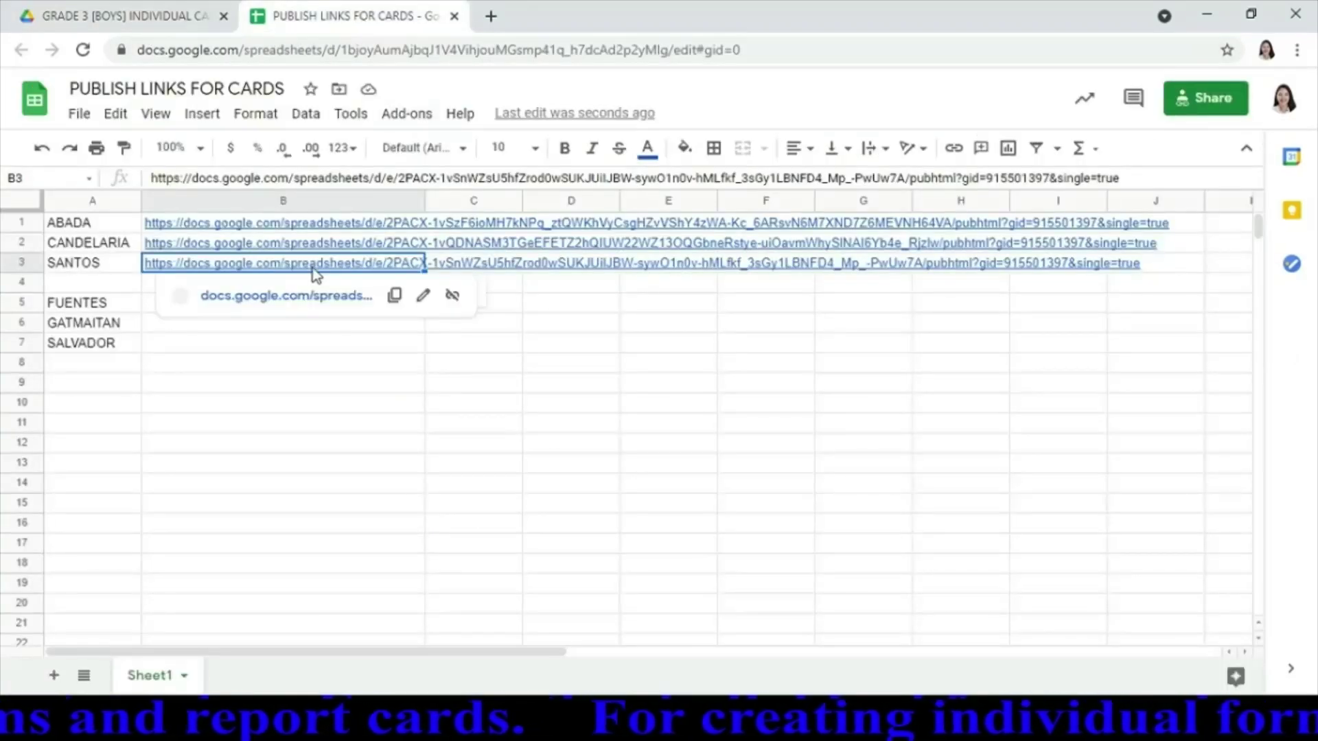
pyautogui.doubleClick(323, 262)
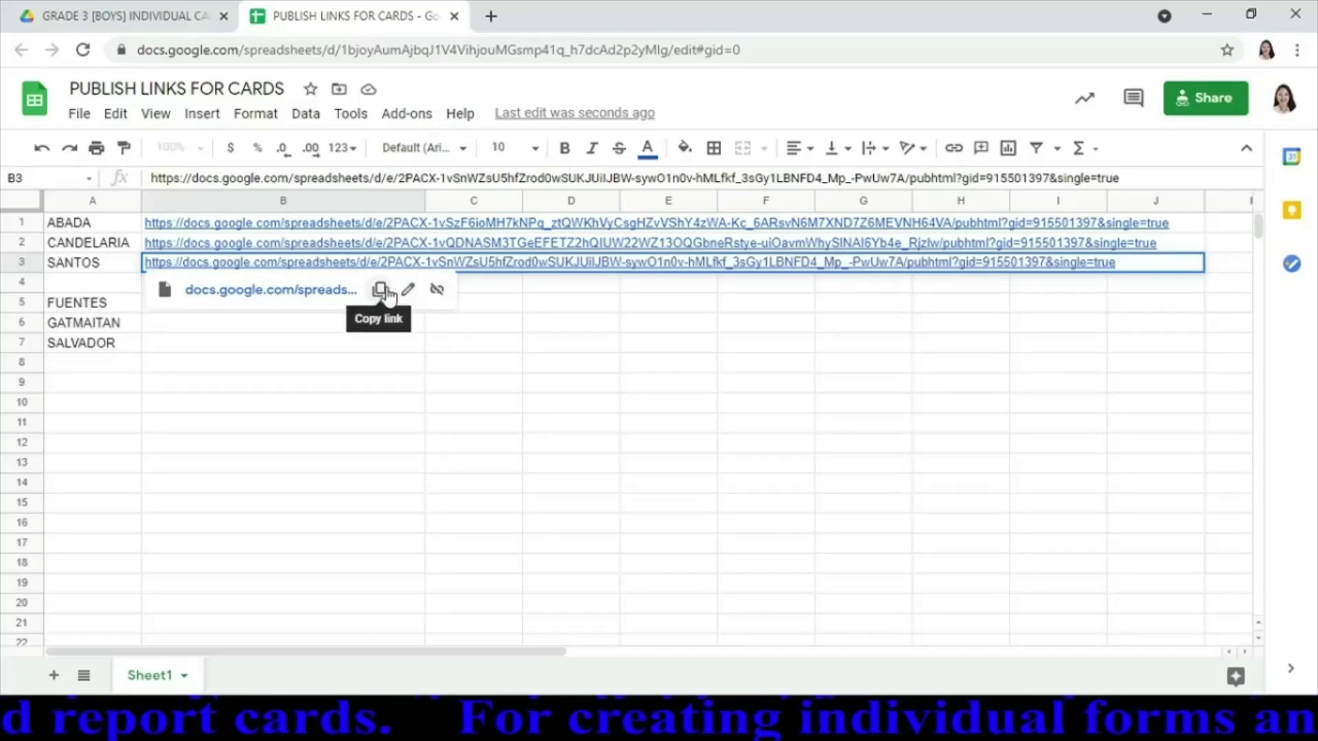
pyautogui.click(380, 289)
# Load the copied link in a new tab to confirm the published Sheet1 card shows, then close it
pyautogui.click(491, 17)
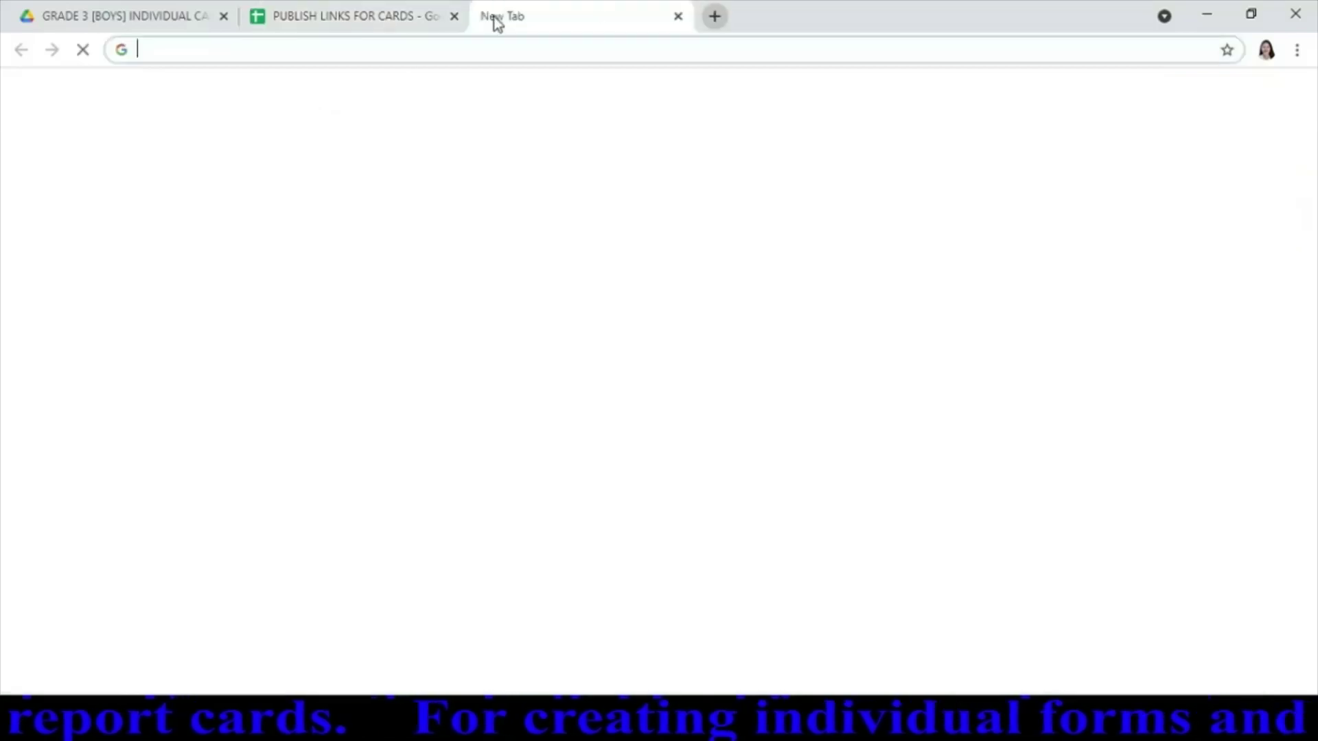
pyautogui.hotkey('ctrl', 'v')
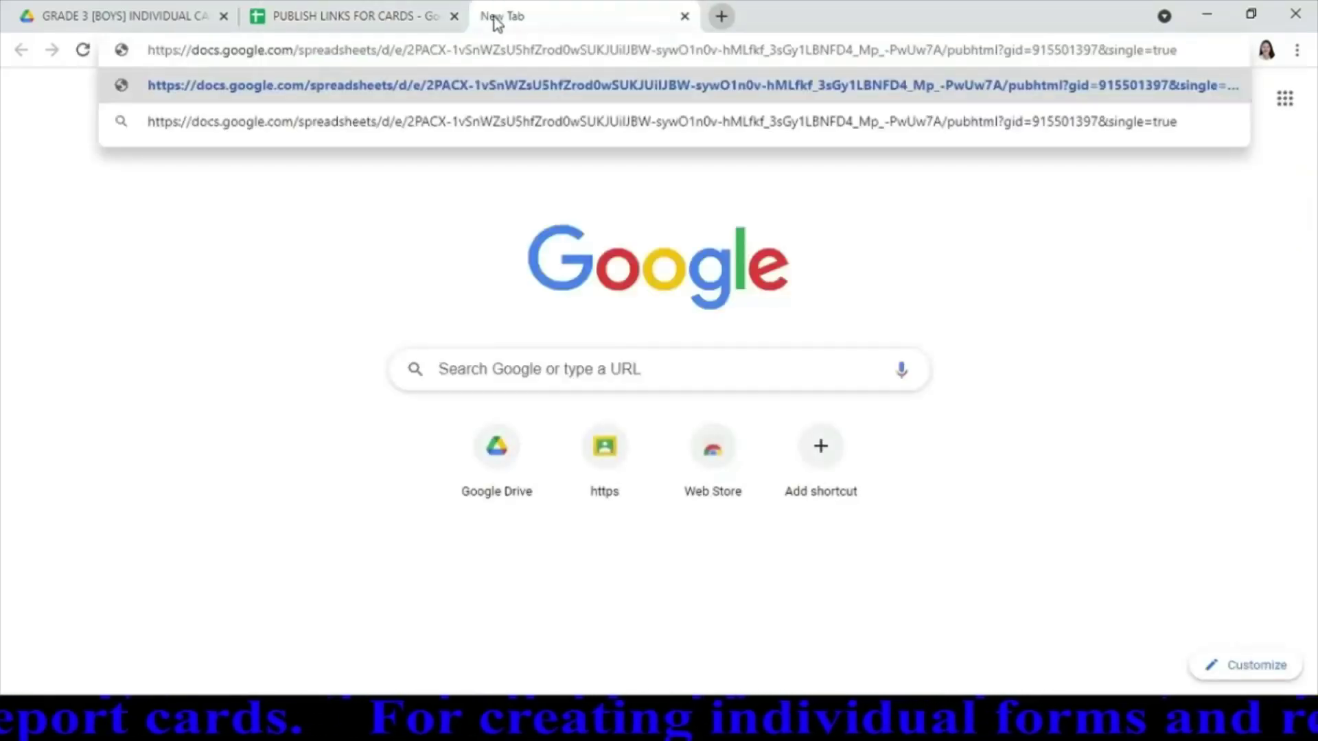
pyautogui.press('Return')
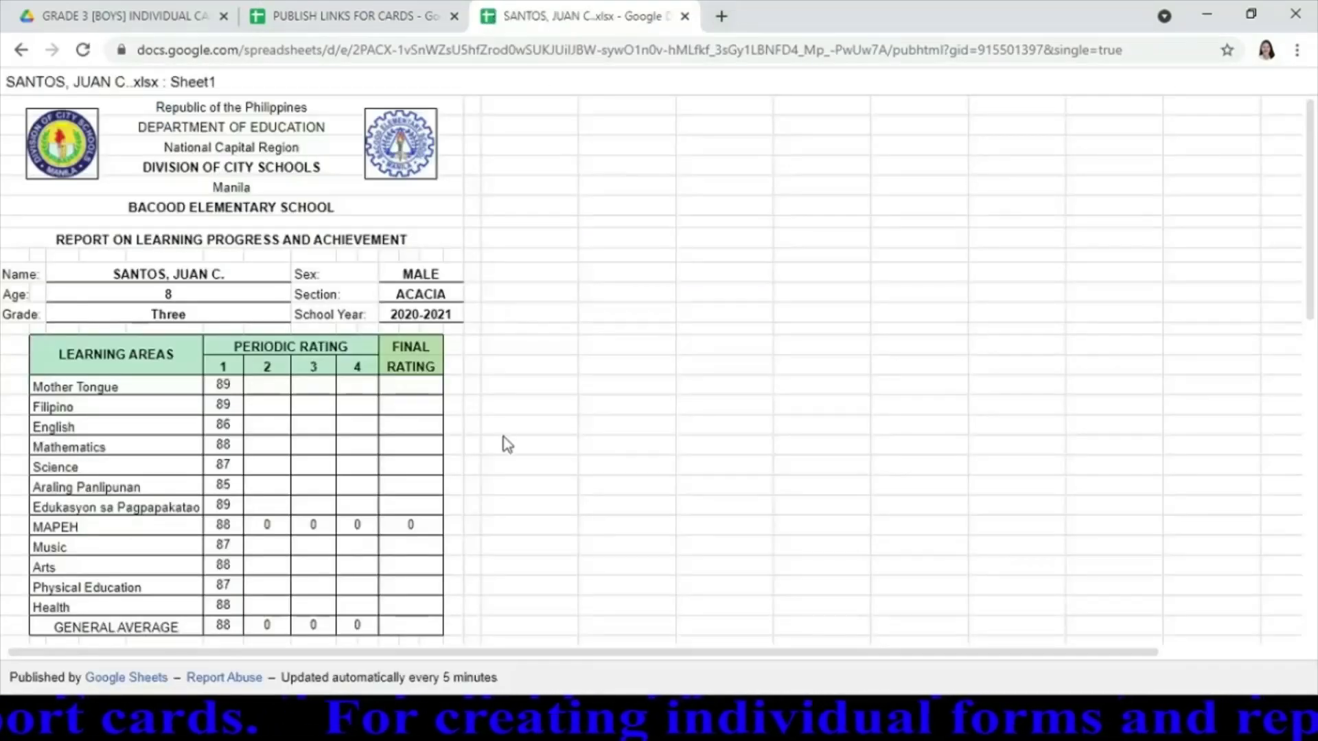
pyautogui.moveTo(250, 392)
pyautogui.mouseDown()
pyautogui.moveTo(469, 396)
pyautogui.moveTo(279, 545)
pyautogui.moveTo(385, 595)
pyautogui.moveTo(227, 591)
pyautogui.moveTo(124, 168)
pyautogui.moveTo(371, 628)
pyautogui.moveTo(124, 110)
pyautogui.moveTo(295, 295)
pyautogui.moveTo(315, 450)
pyautogui.mouseUp()
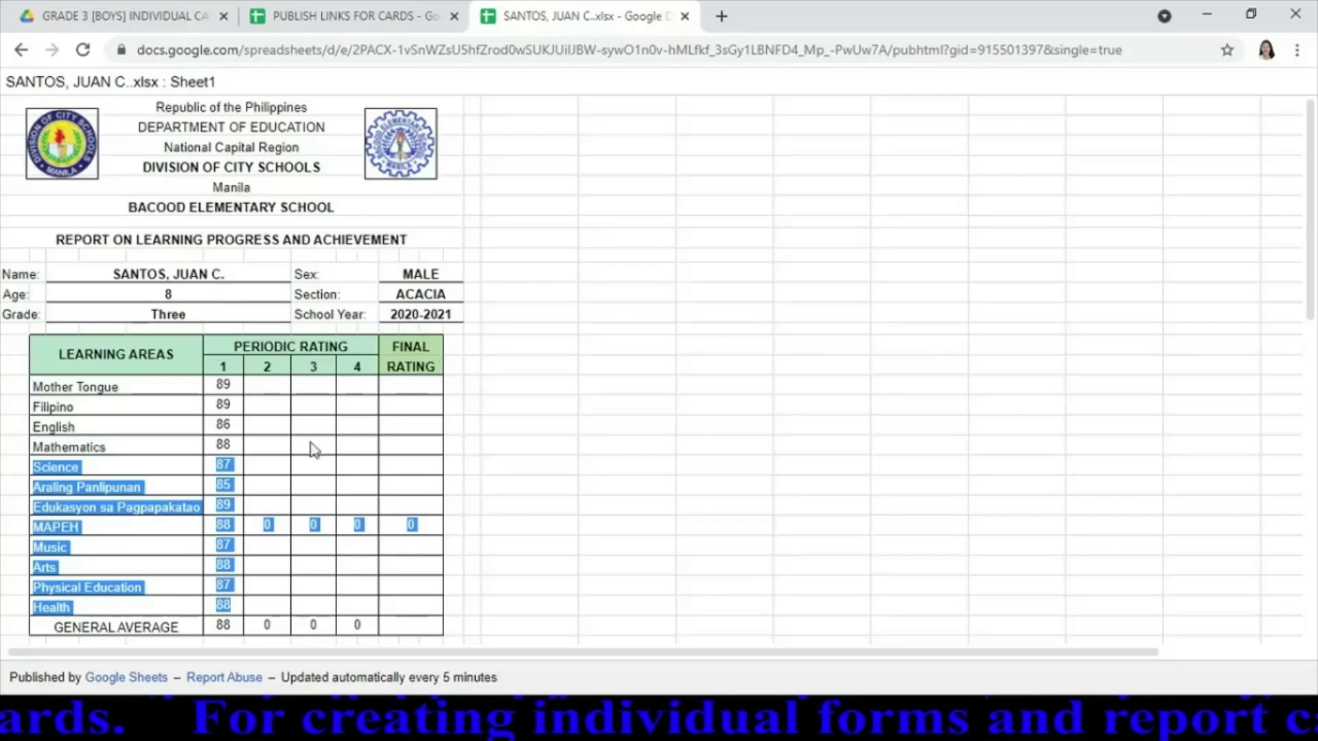
pyautogui.click(331, 449)
pyautogui.tripleClick(362, 491)
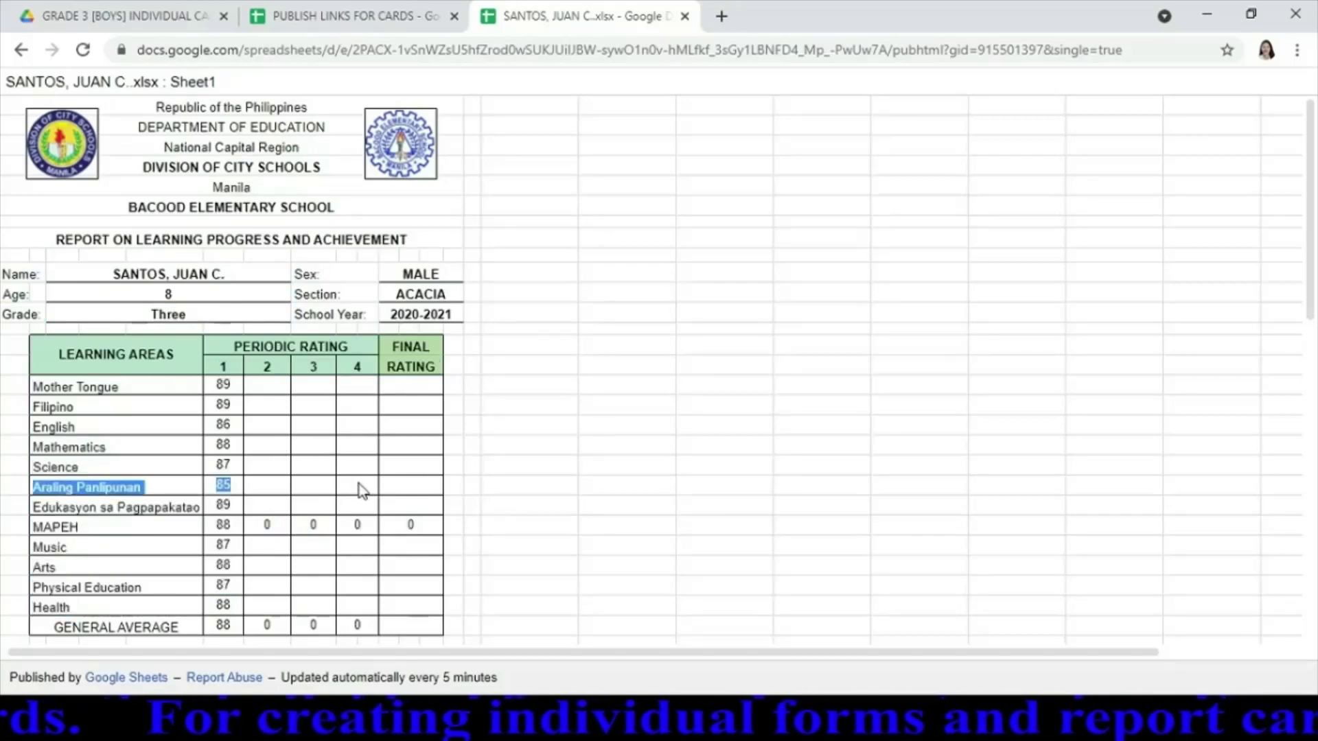
pyautogui.click(685, 16)
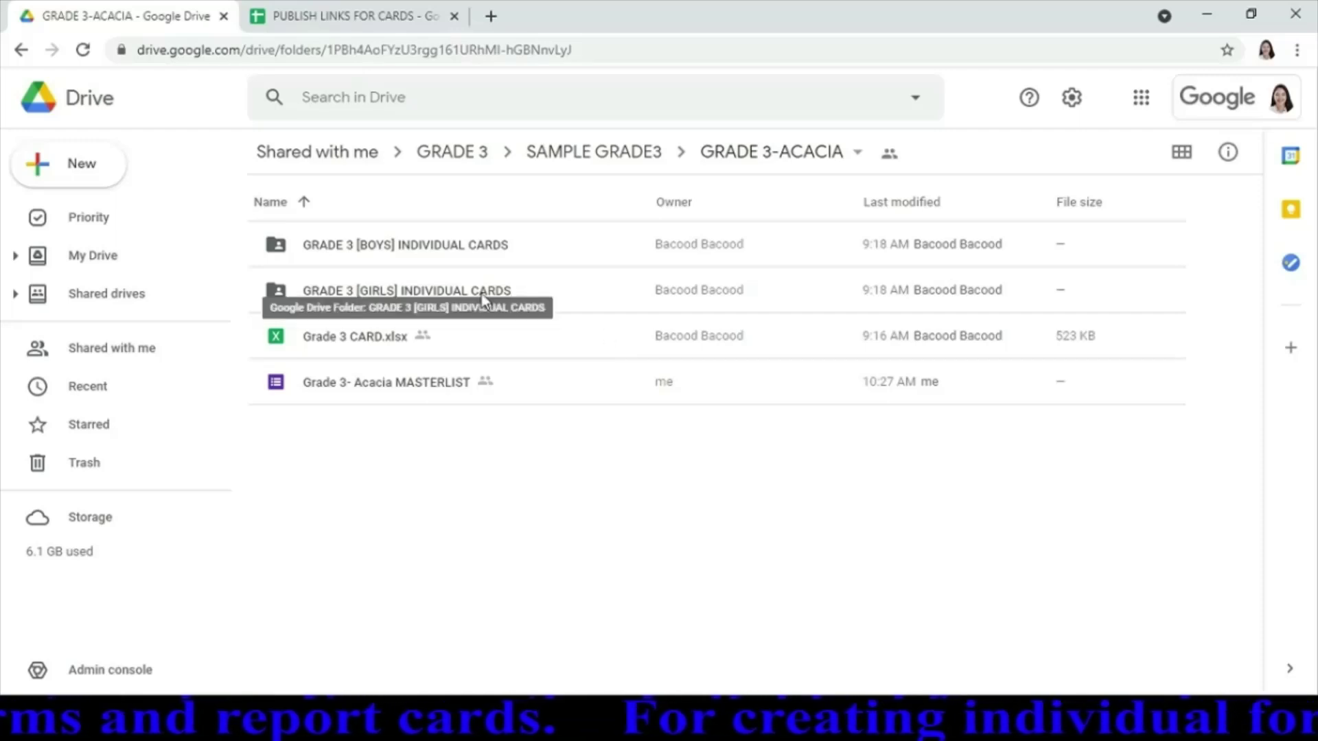
# Open the GRADE 3 [GIRLS] INDIVIDUAL CARDS folder and scroll through its card files
pyautogui.click(534, 292)
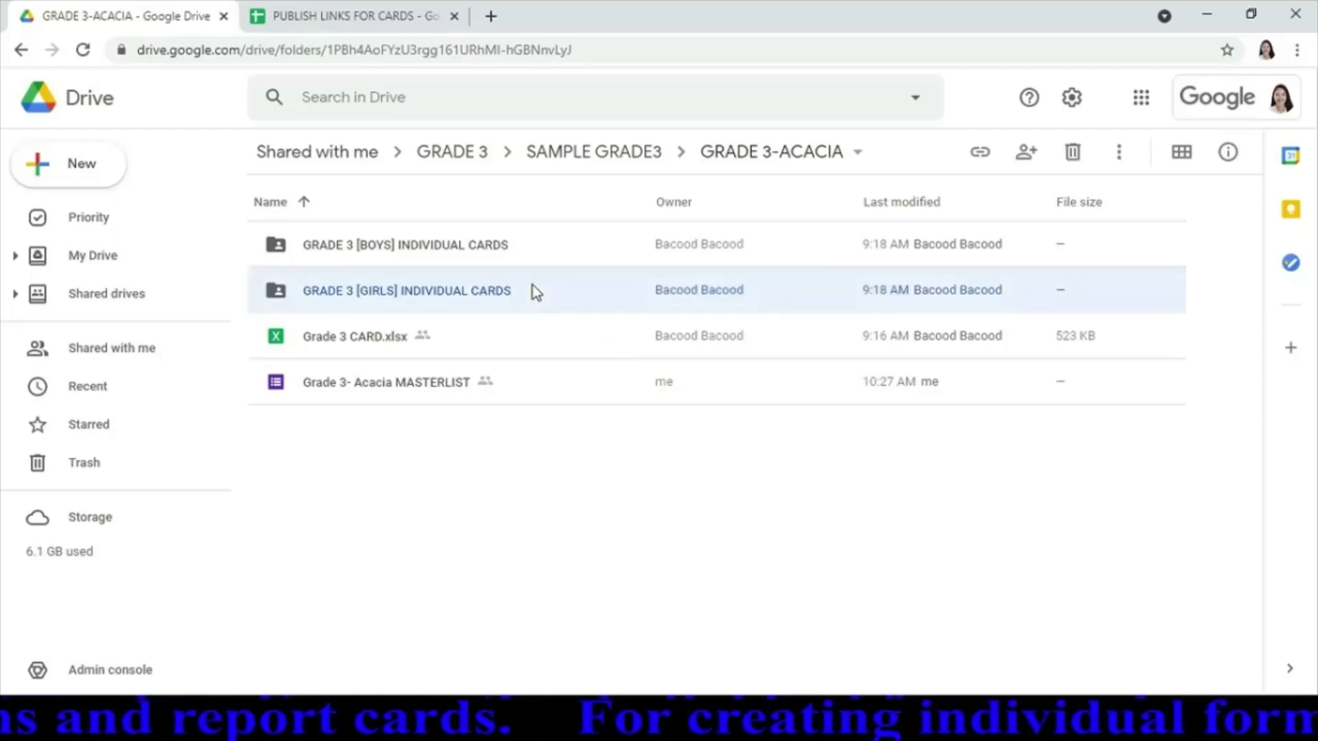
pyautogui.doubleClick(475, 287)
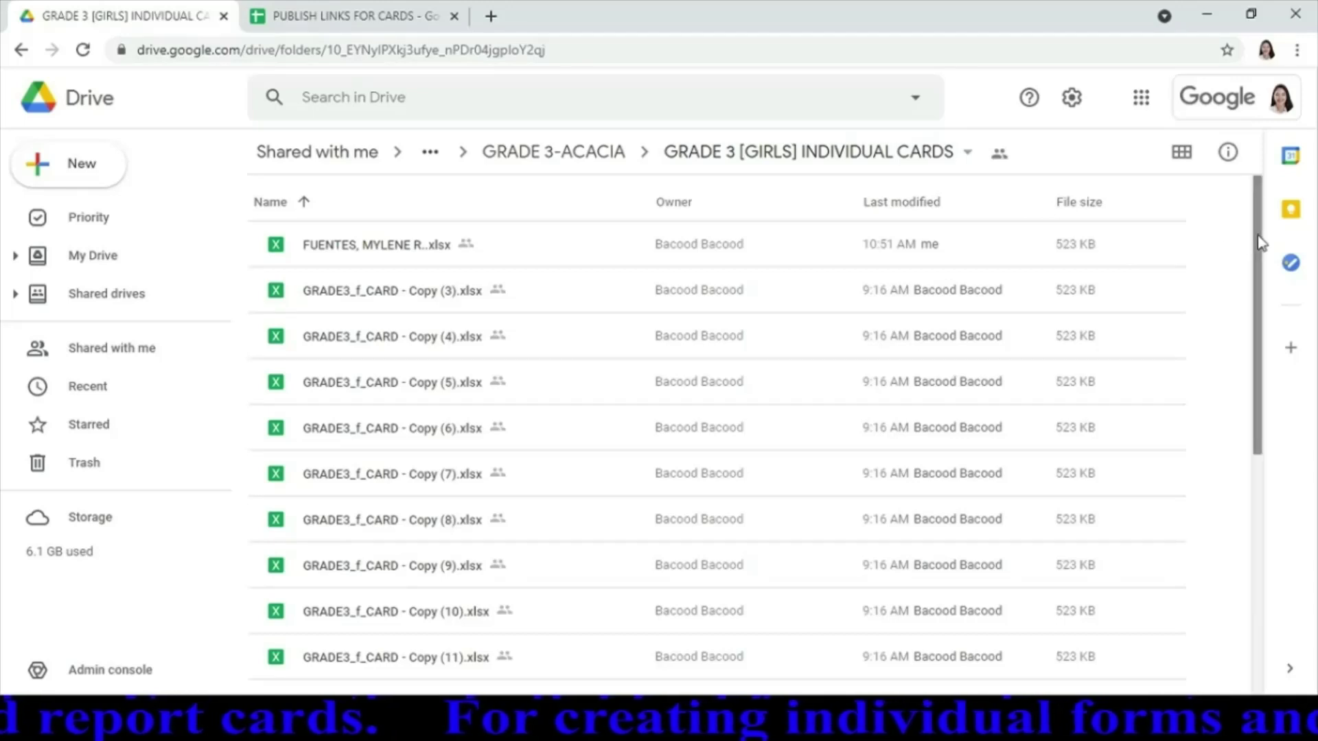
pyautogui.moveTo(1260, 242); pyautogui.dragTo(1260, 580)
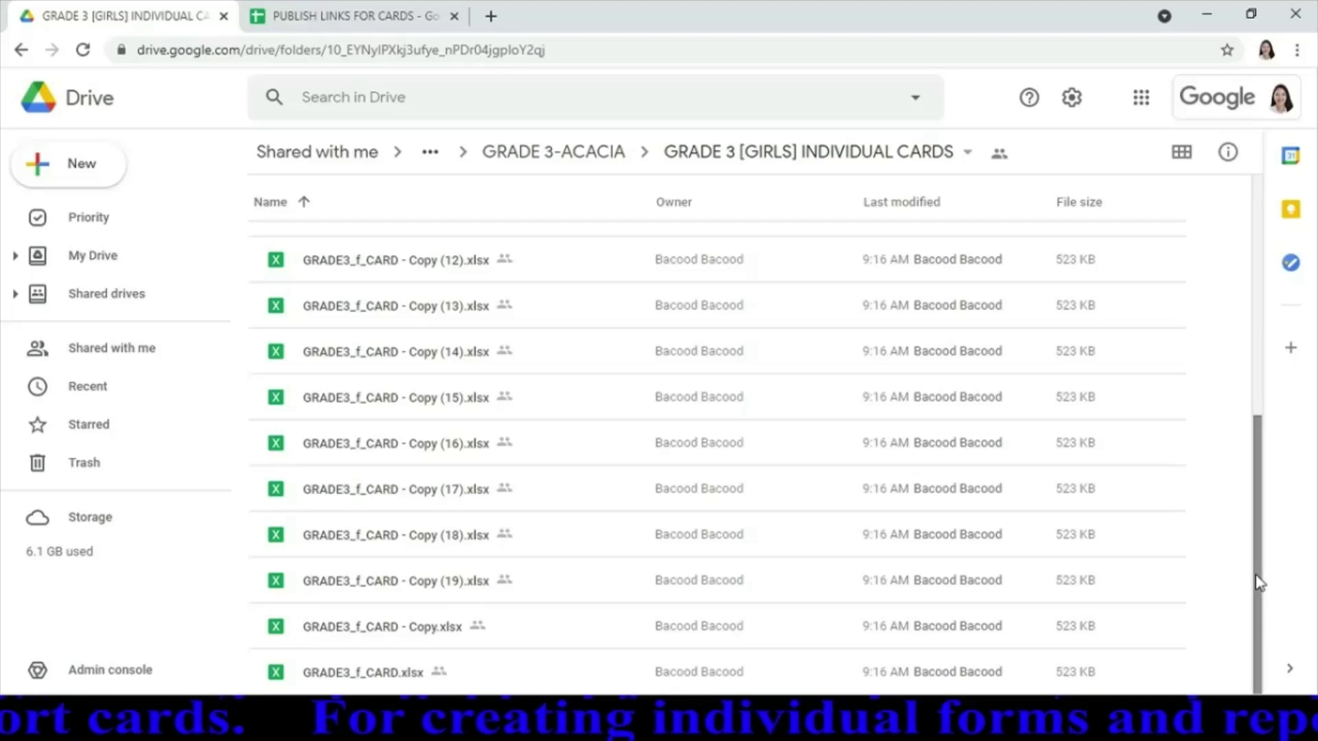
pyautogui.moveTo(1260, 582); pyautogui.dragTo(1257, 321)
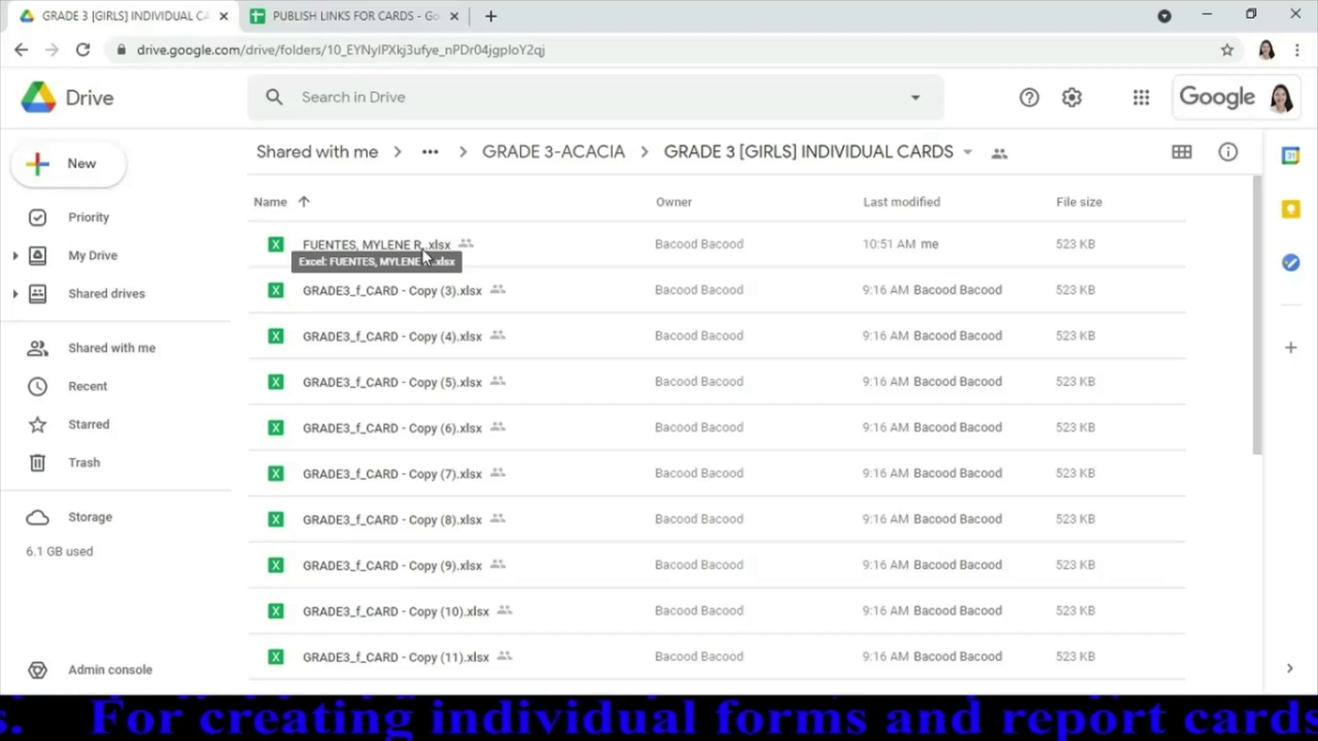
# Make a copy of the completed girl's card file and open the copy in Sheets
pyautogui.rightClick(326, 249)
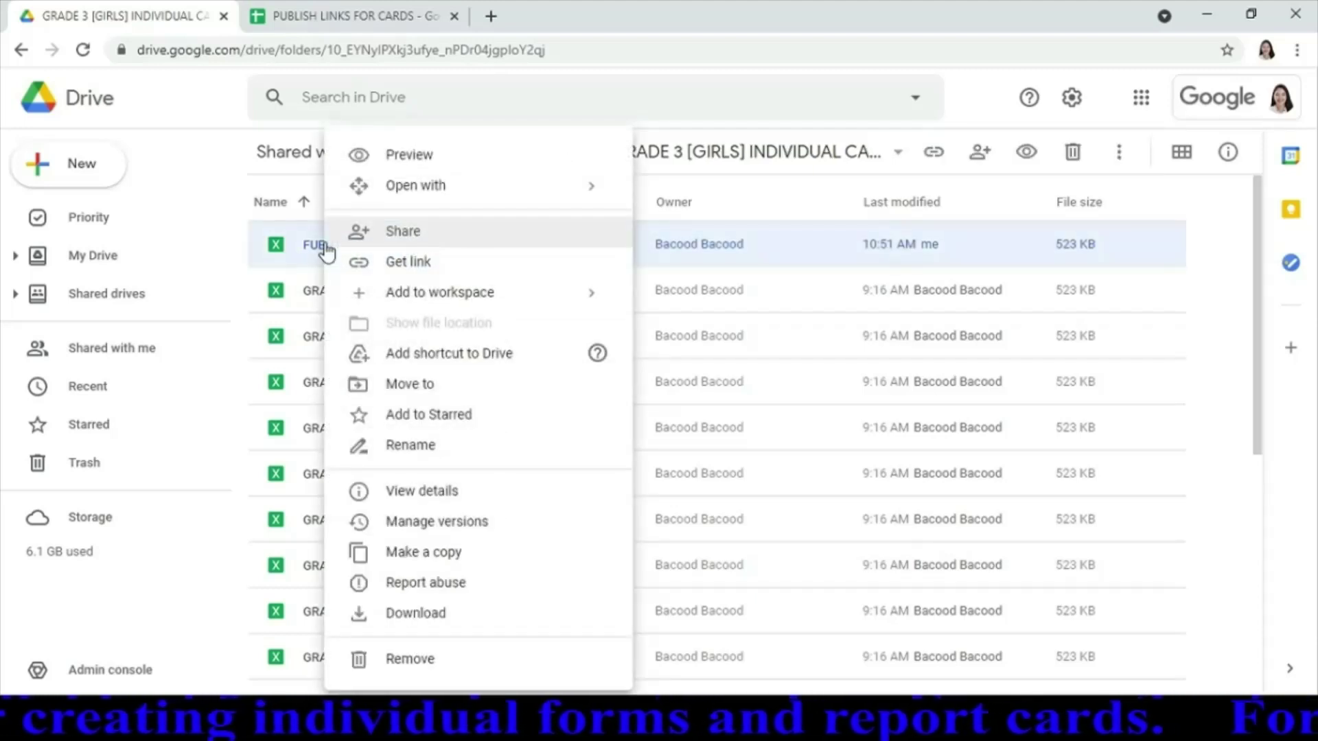
pyautogui.click(433, 553)
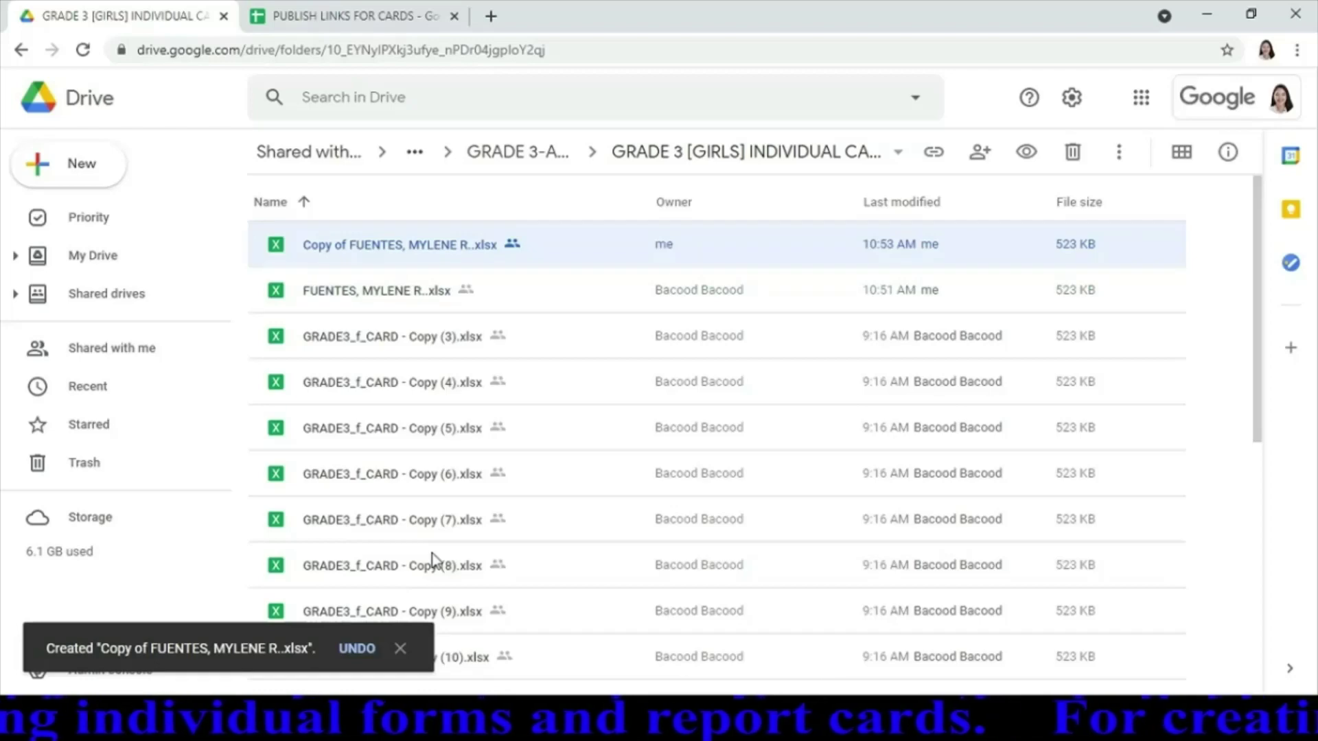
pyautogui.doubleClick(454, 246)
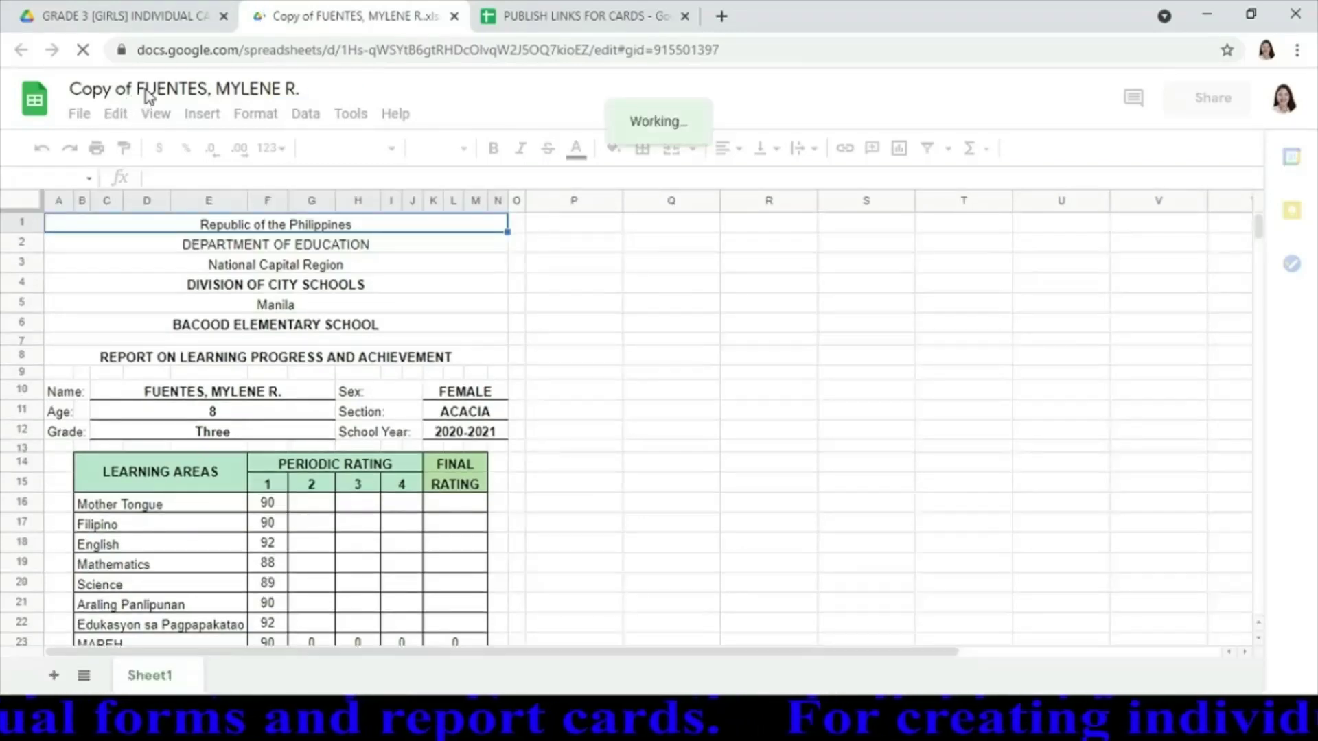
# Rename the copy to the next student's full name
pyautogui.click(146, 90)
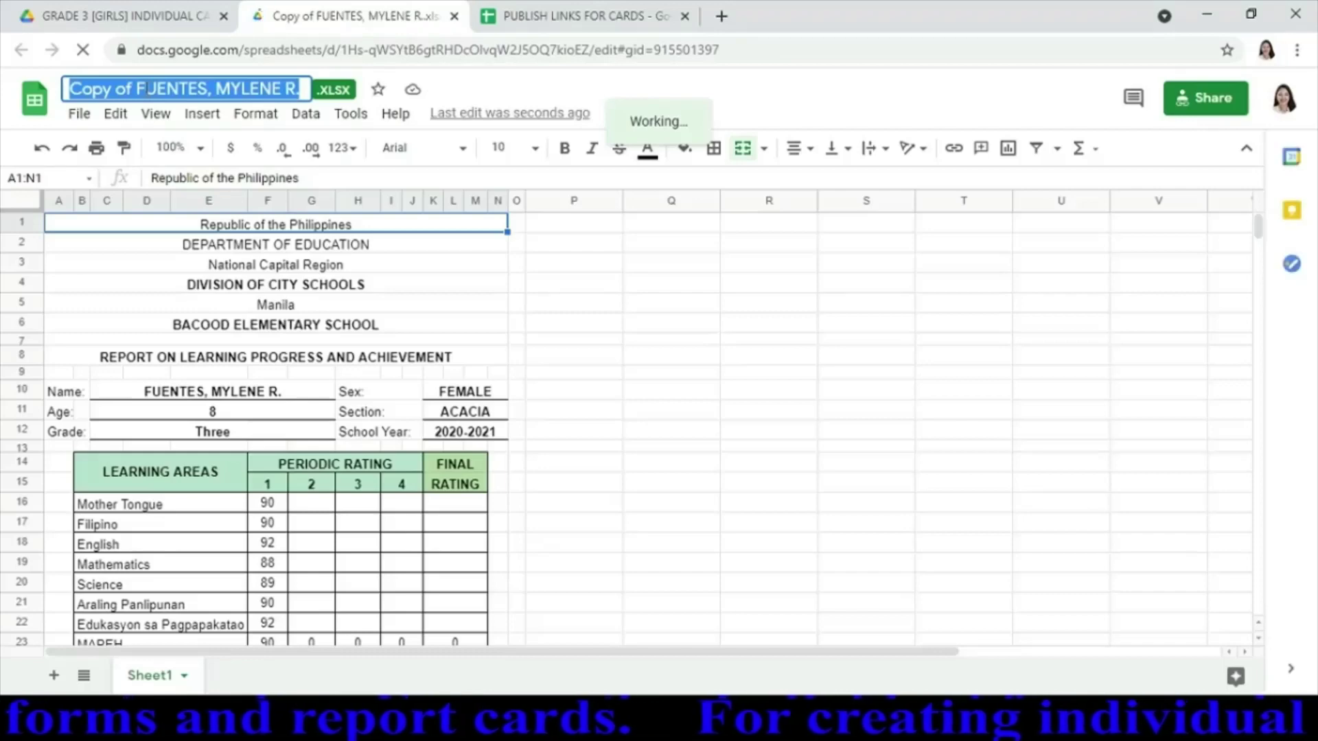
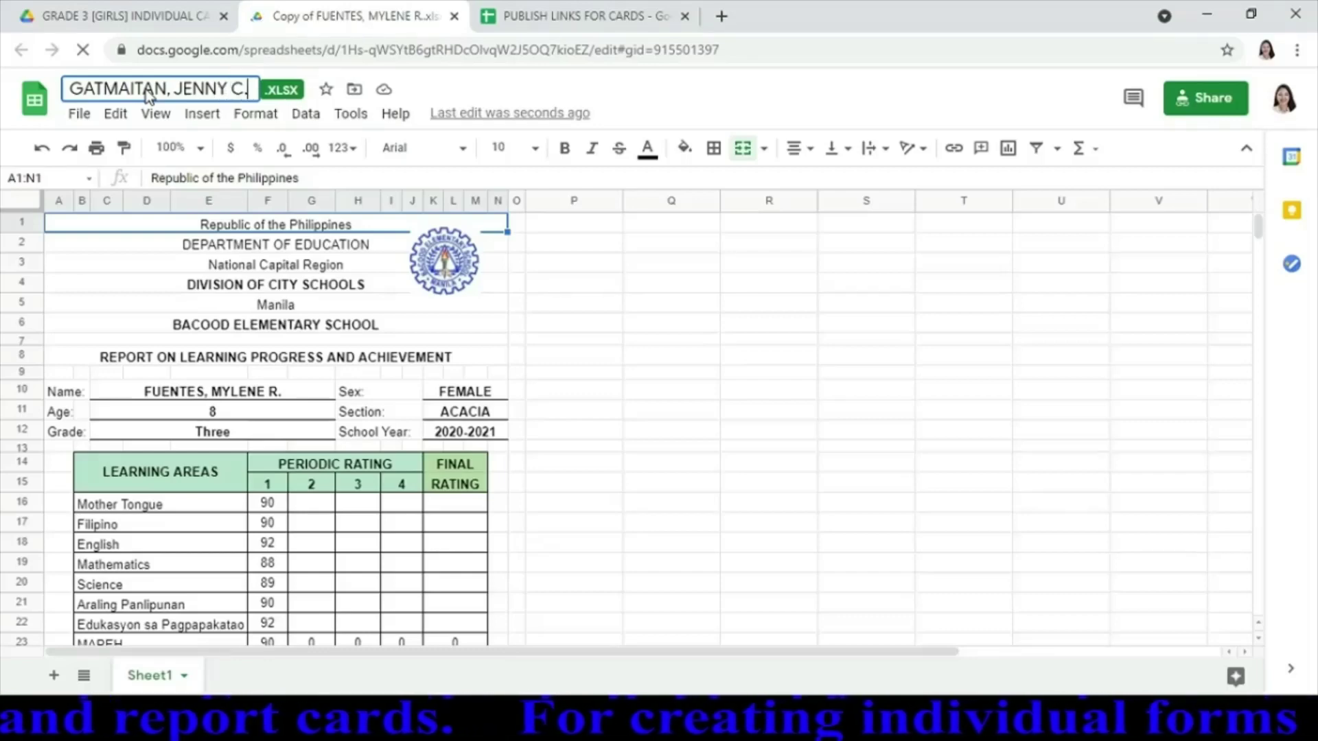
pyautogui.press('Return')
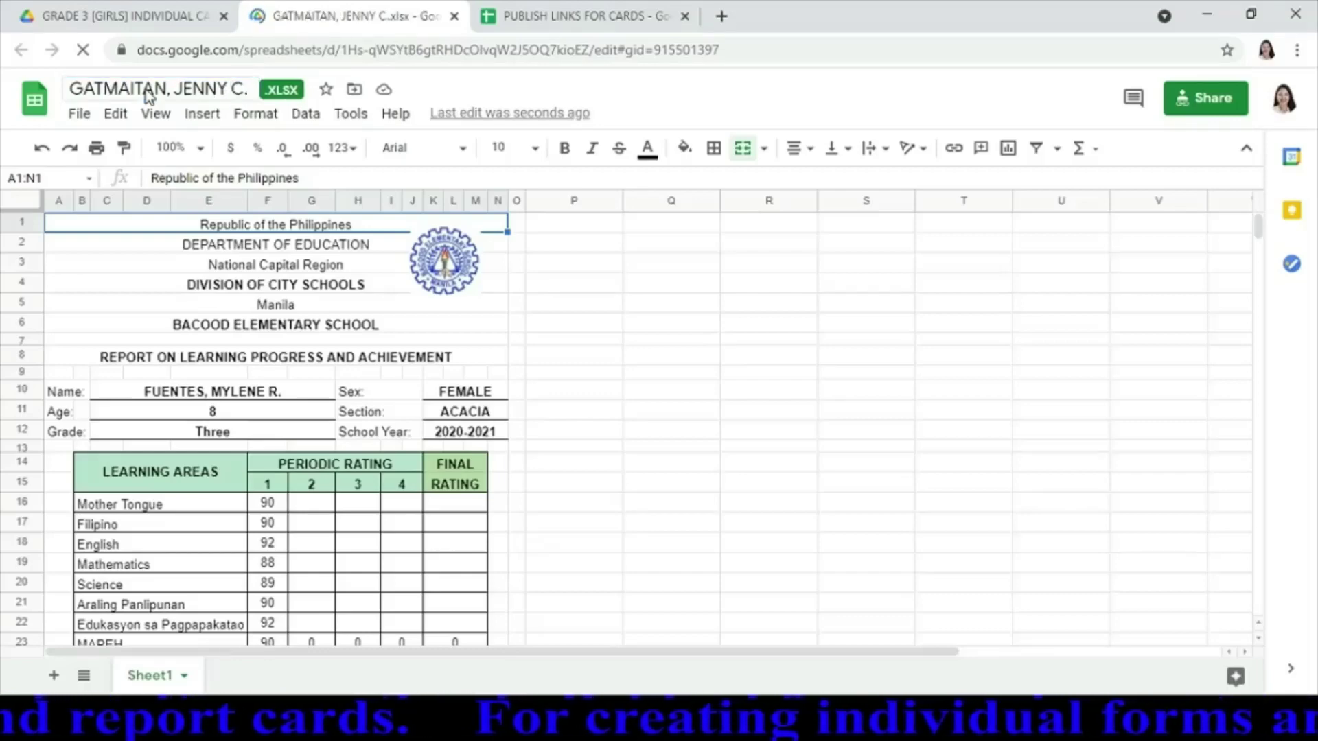
# Enter the student's full name in C10 and age 10
pyautogui.click(294, 390)
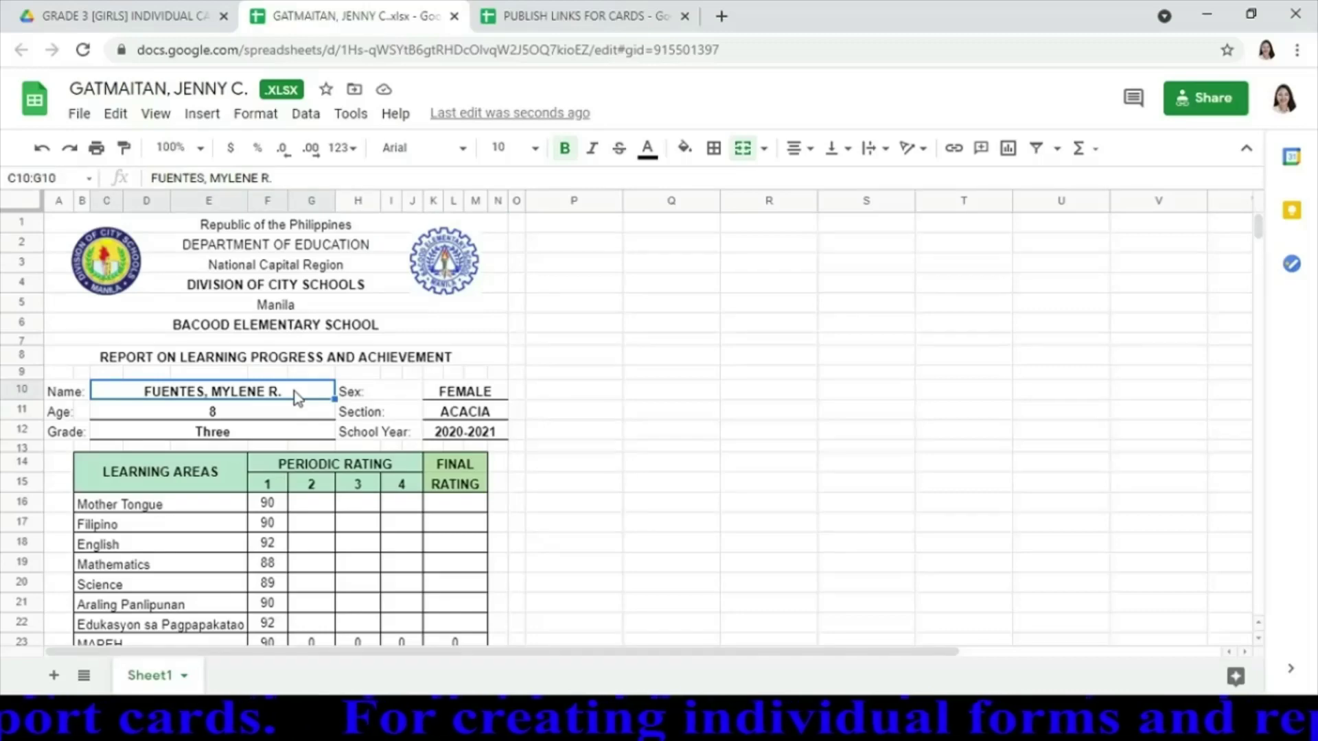
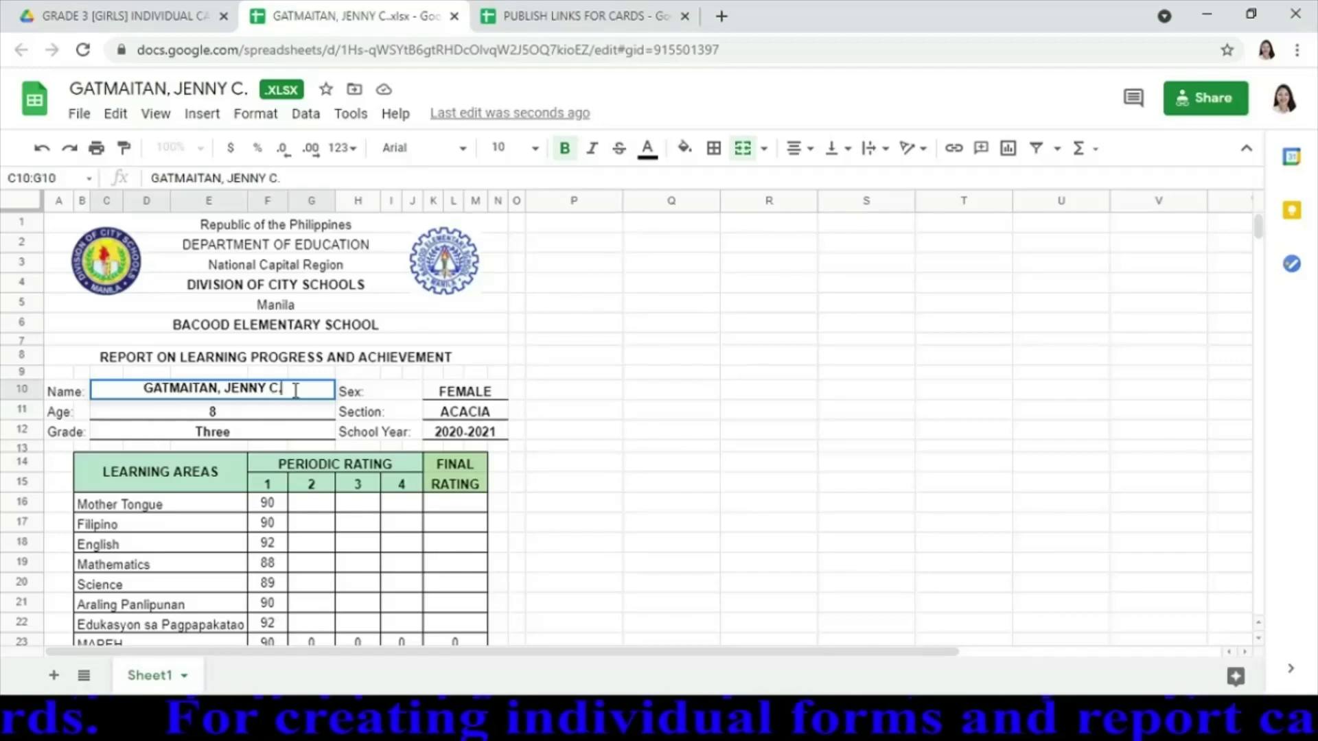
pyautogui.click(217, 414)
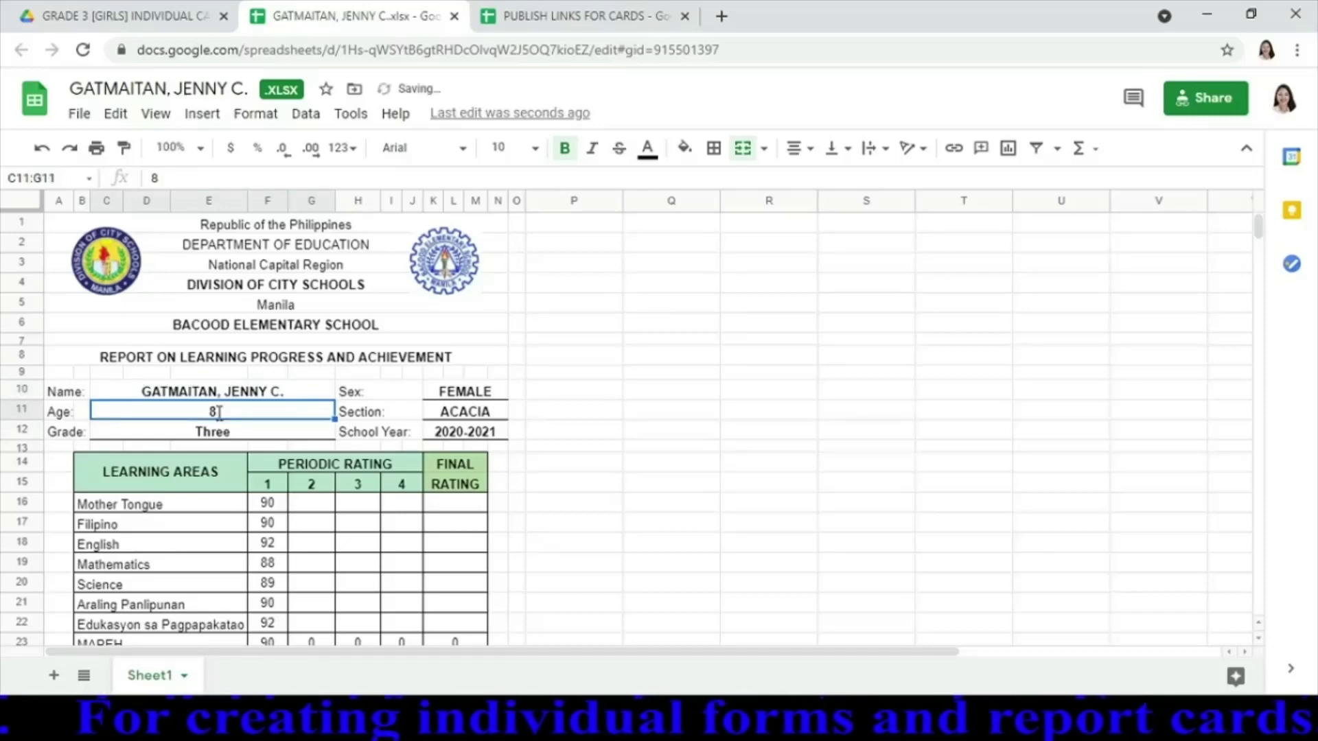
pyautogui.write('10')
pyautogui.press('Return')
# Enter first-quarter grades: Mother Tongue 87, Filipino 86, English 84, Mathematics 88, Science 84
pyautogui.press('Down')
pyautogui.press('Down')
pyautogui.press('Down')
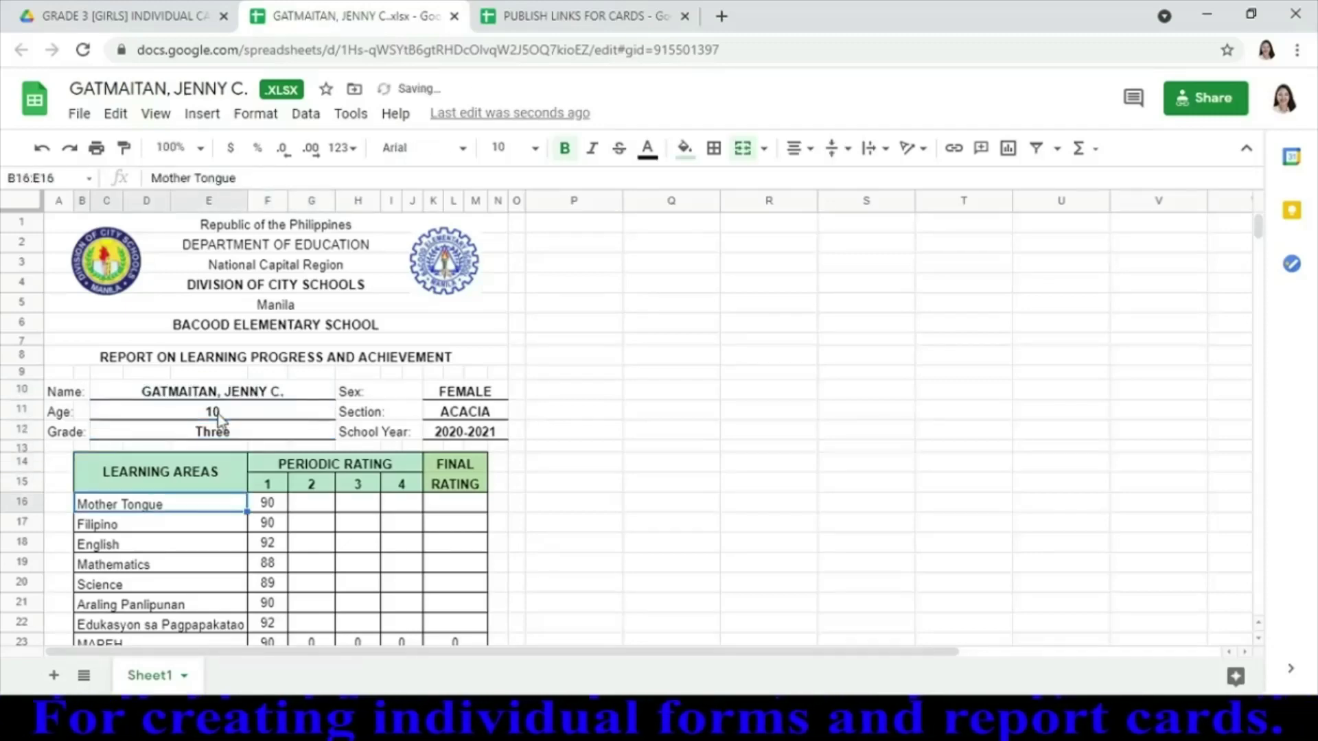
pyautogui.press('Right')
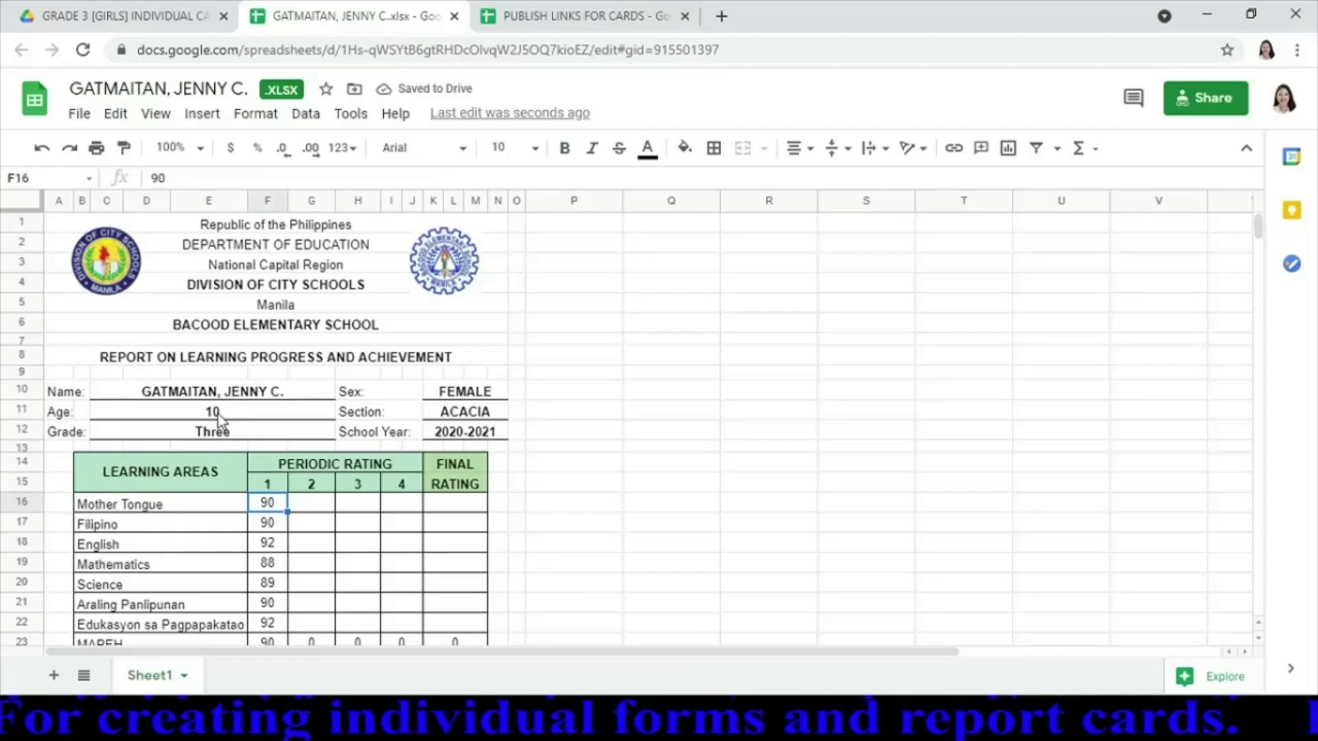
pyautogui.write('87')
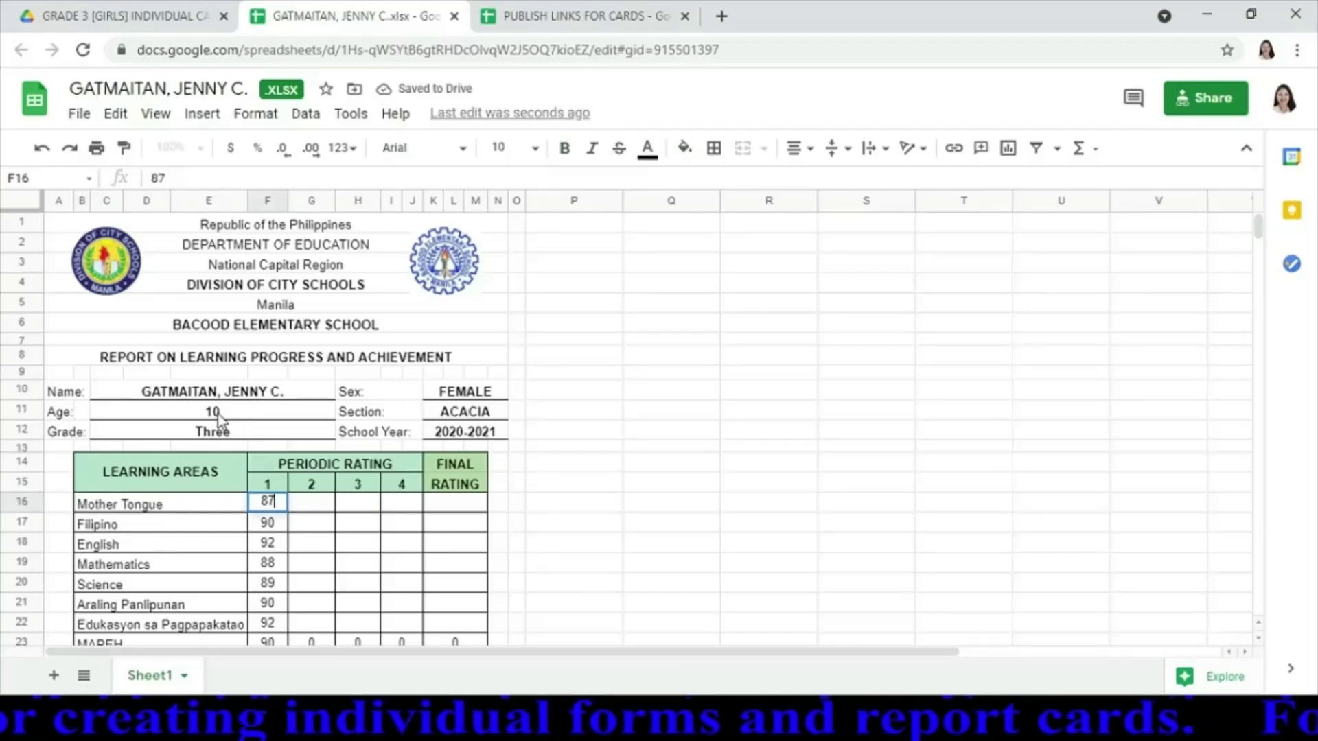
pyautogui.press('Return')
pyautogui.write('86')
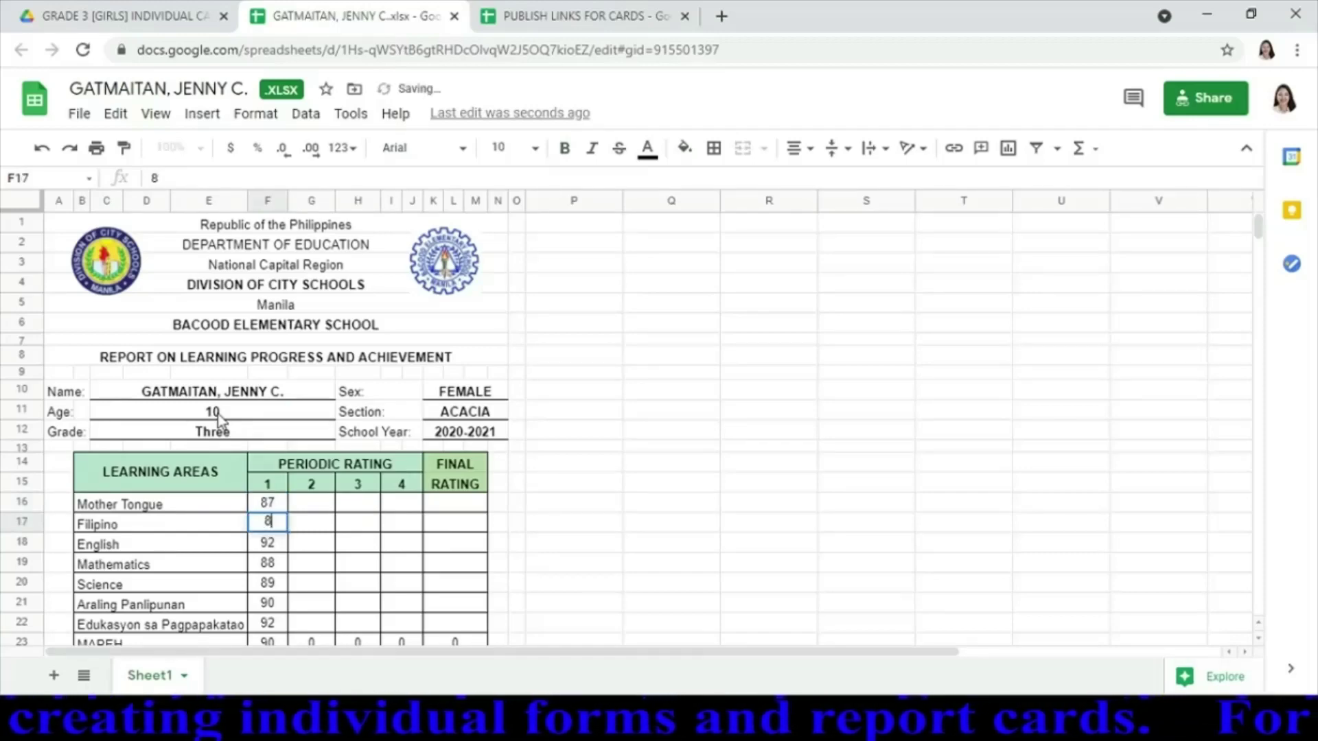
pyautogui.press('Return')
pyautogui.write('84')
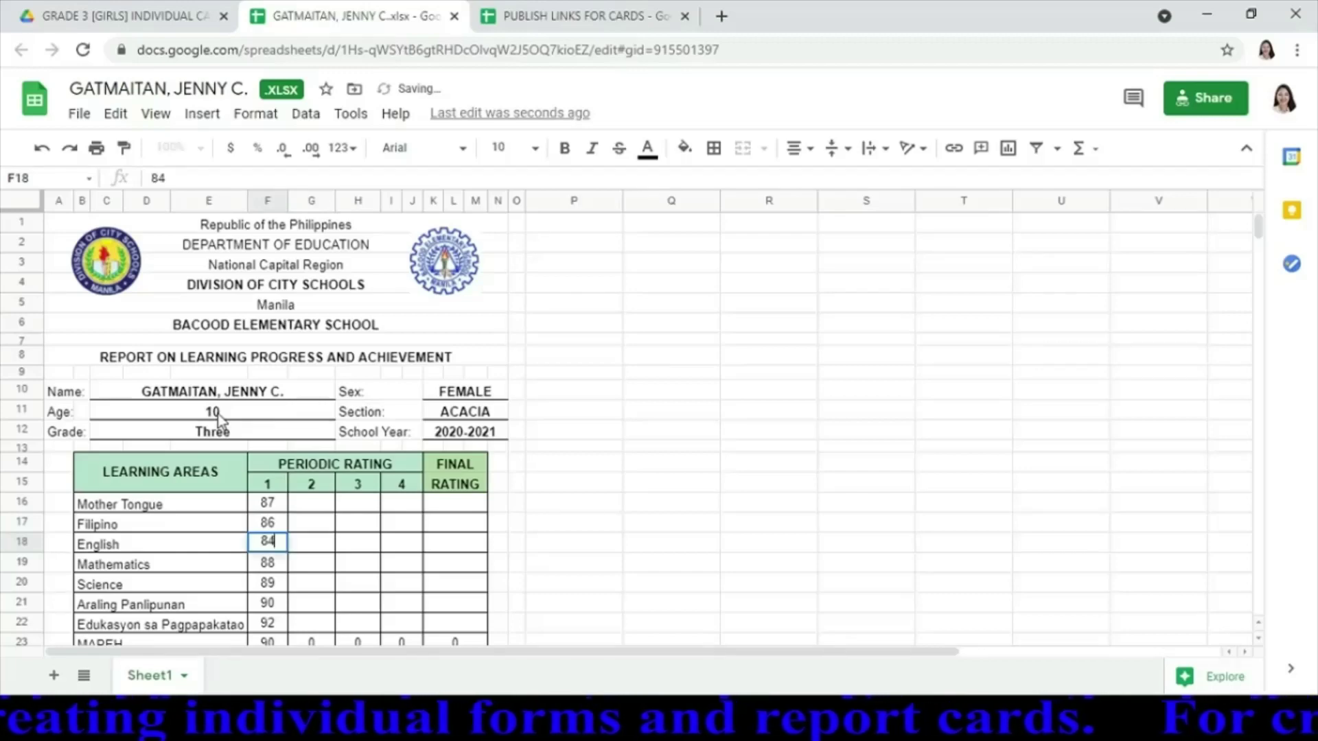
pyautogui.press('Return')
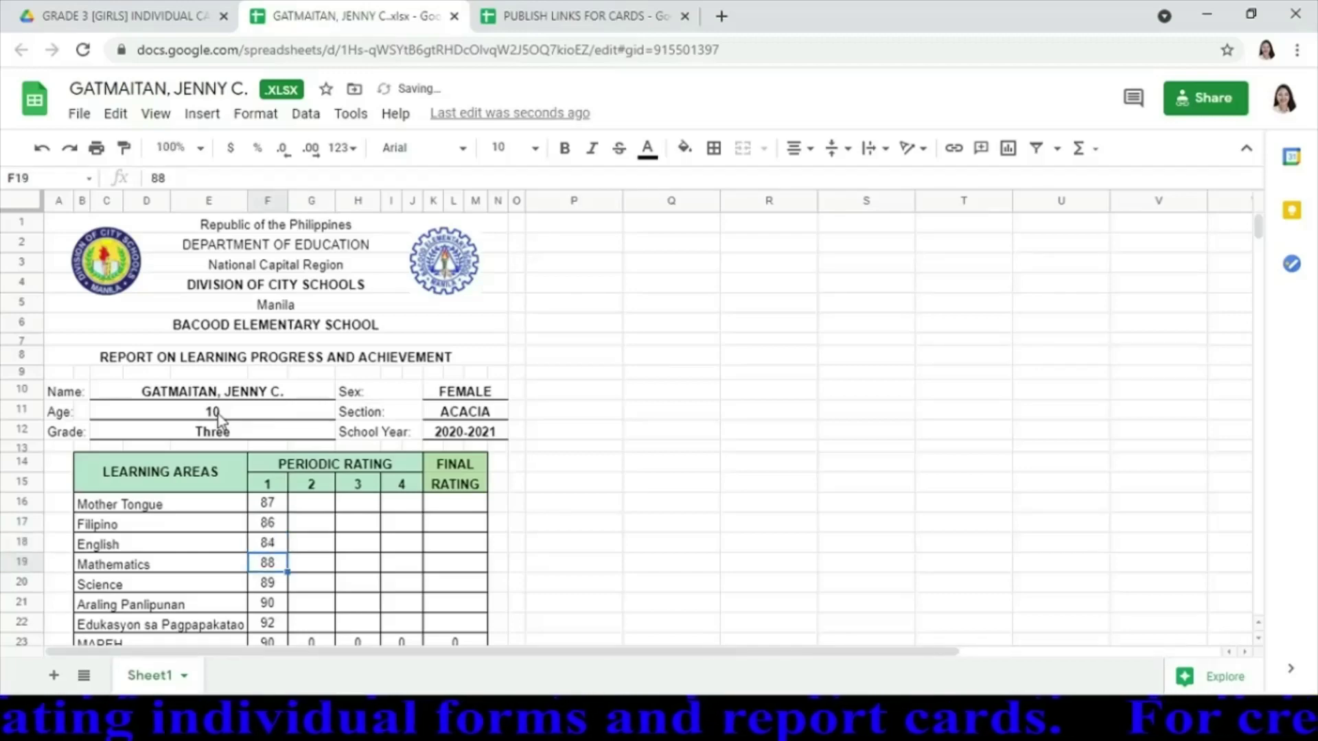
pyautogui.write('88')
pyautogui.press('Return')
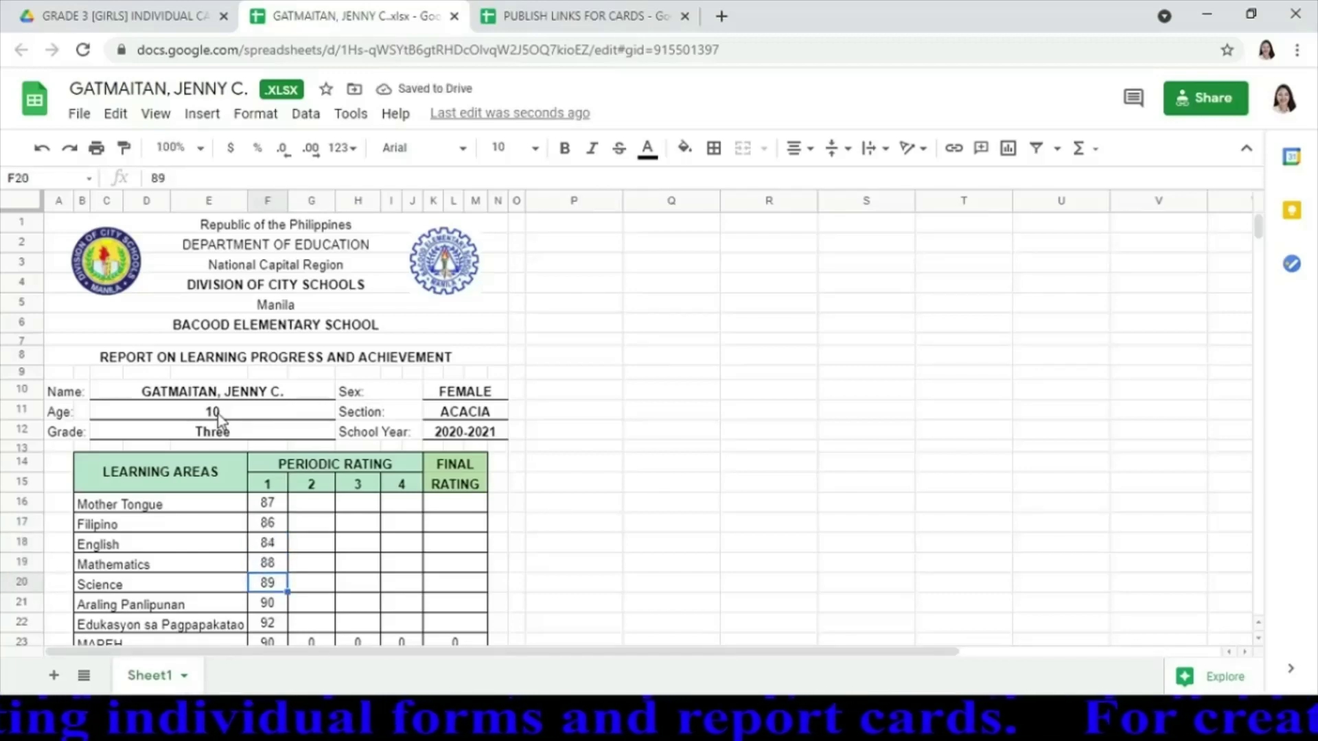
pyautogui.write('84')
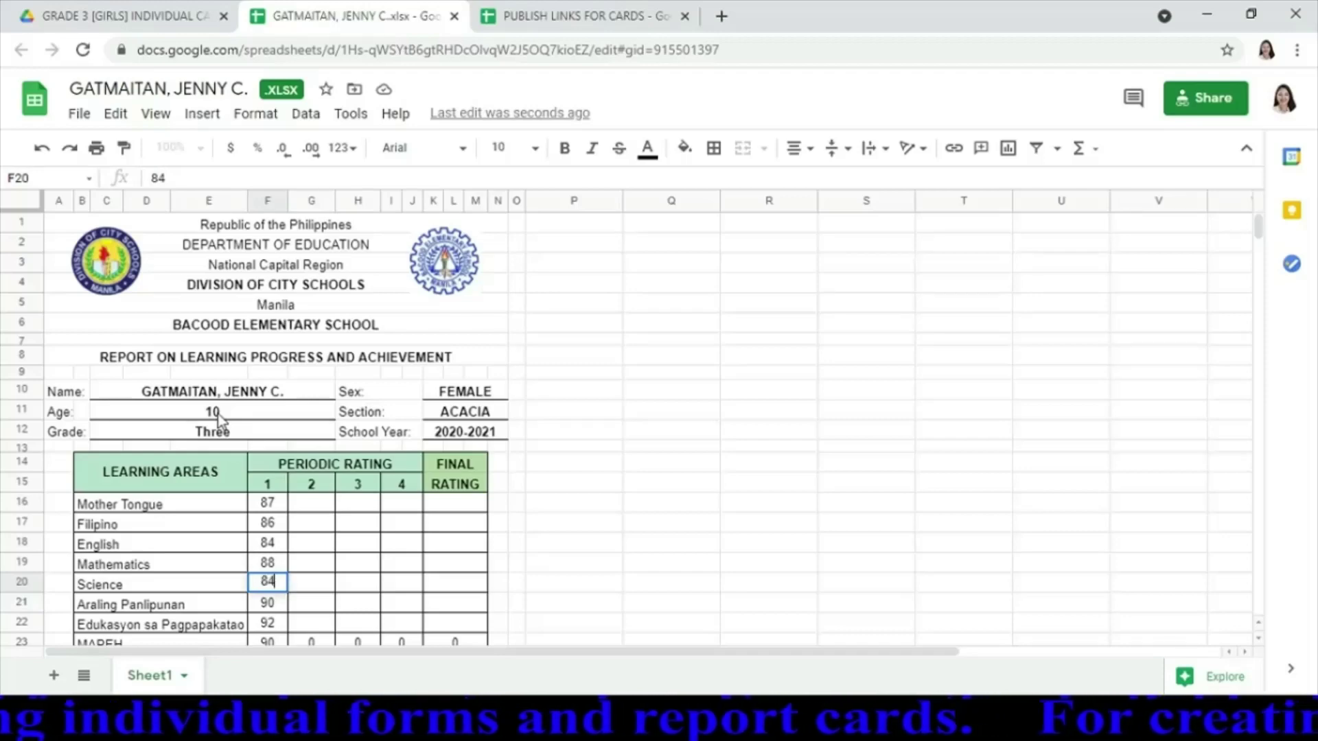
pyautogui.press('Return')
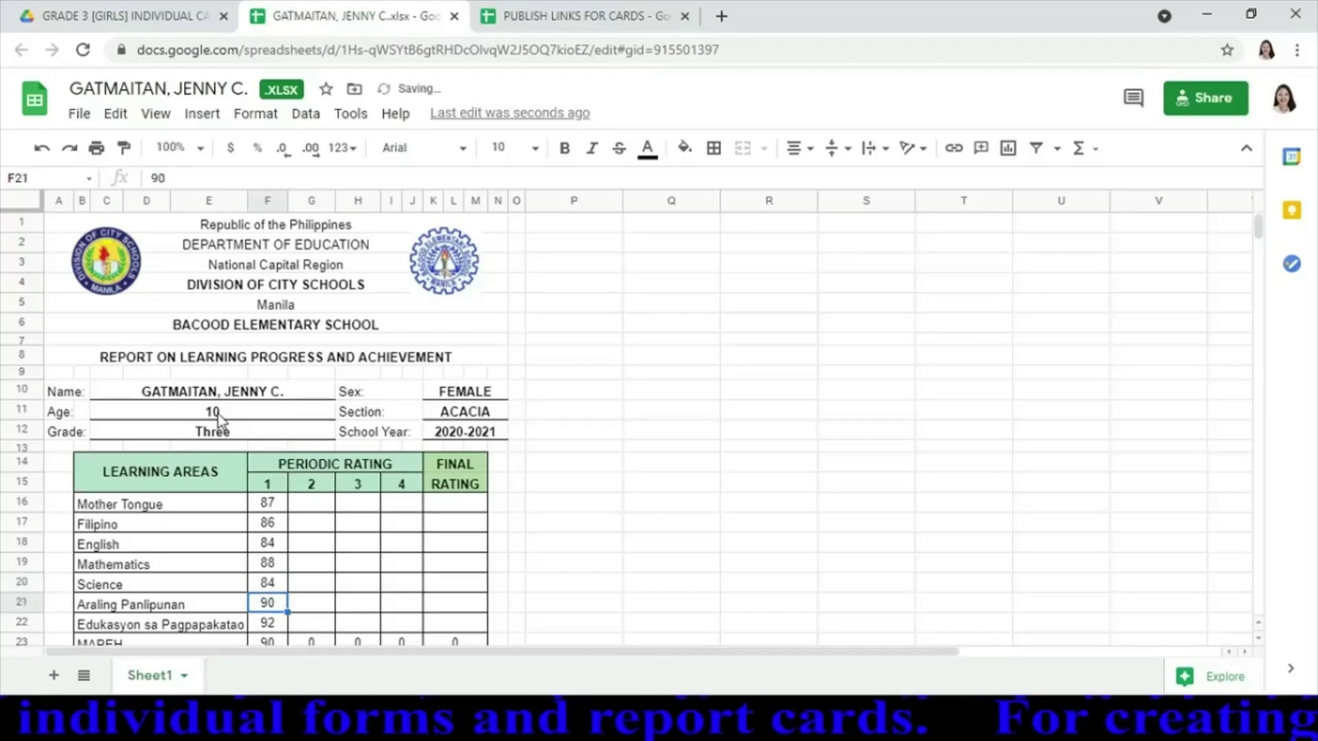
# Enter Araling Panlipunan 85, EsP 88, Music 88, Arts 87, PE 88 and Health 87
pyautogui.write('85')
pyautogui.press('Return')
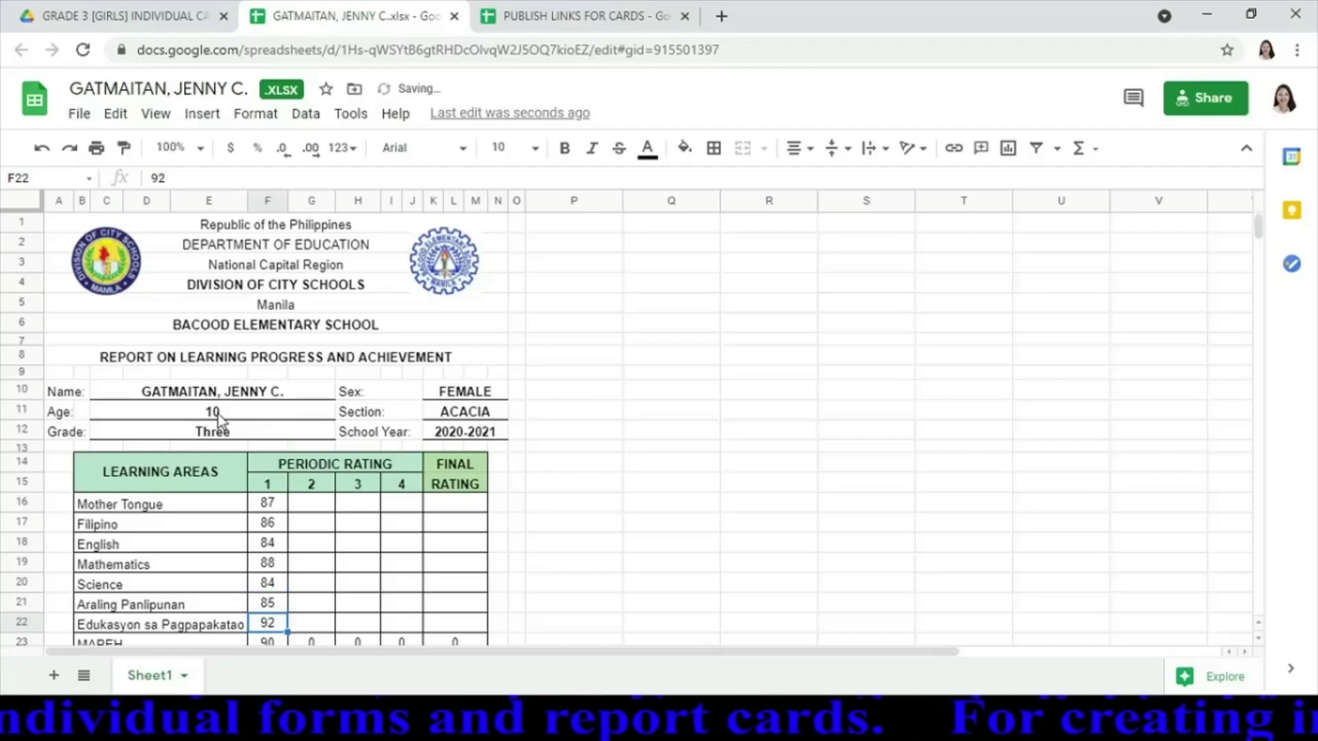
pyautogui.write('8')
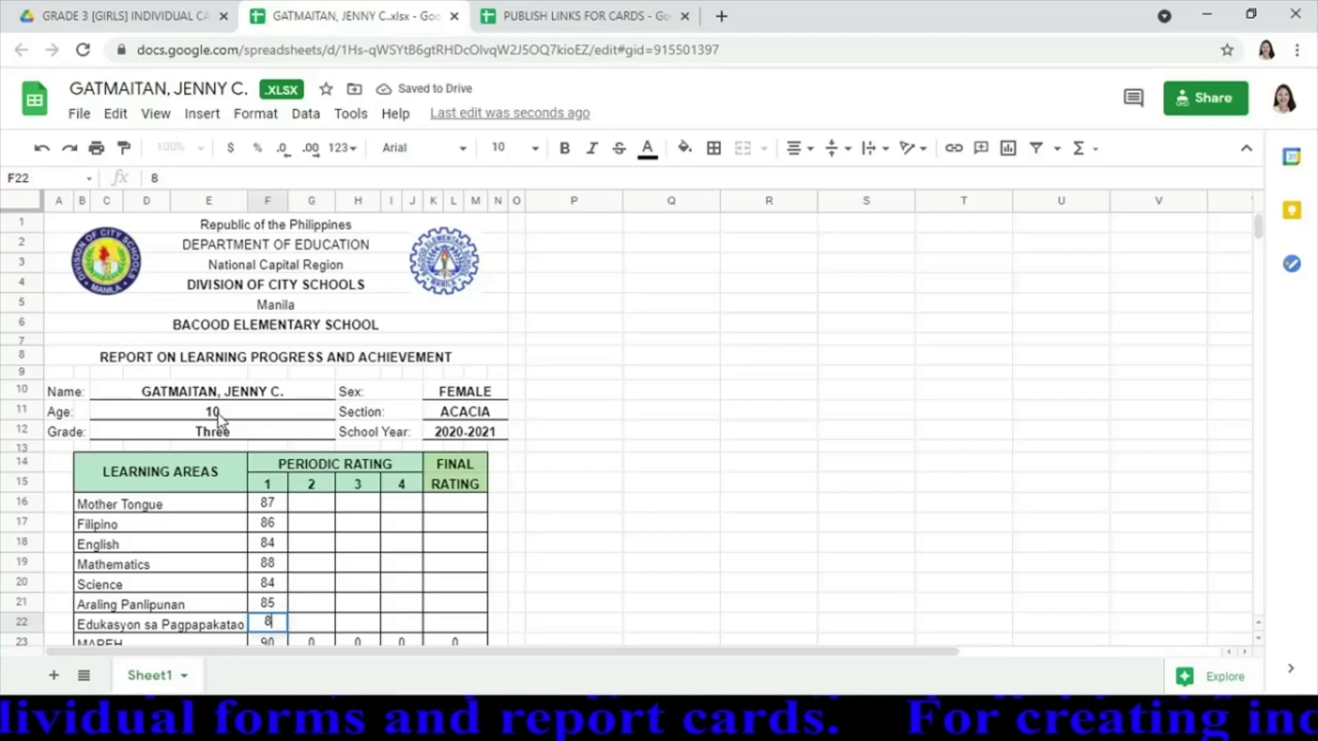
pyautogui.write('8')
pyautogui.press('Return')
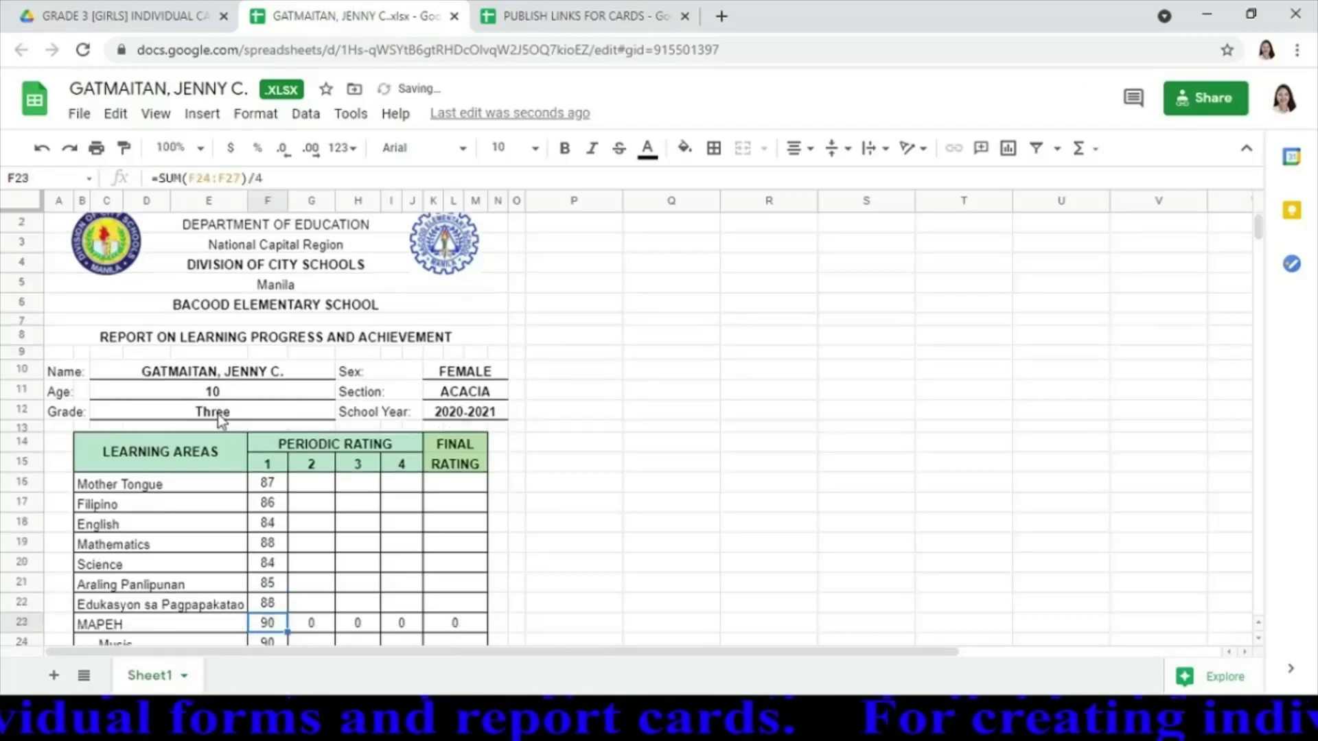
pyautogui.press('Return')
pyautogui.write('8')
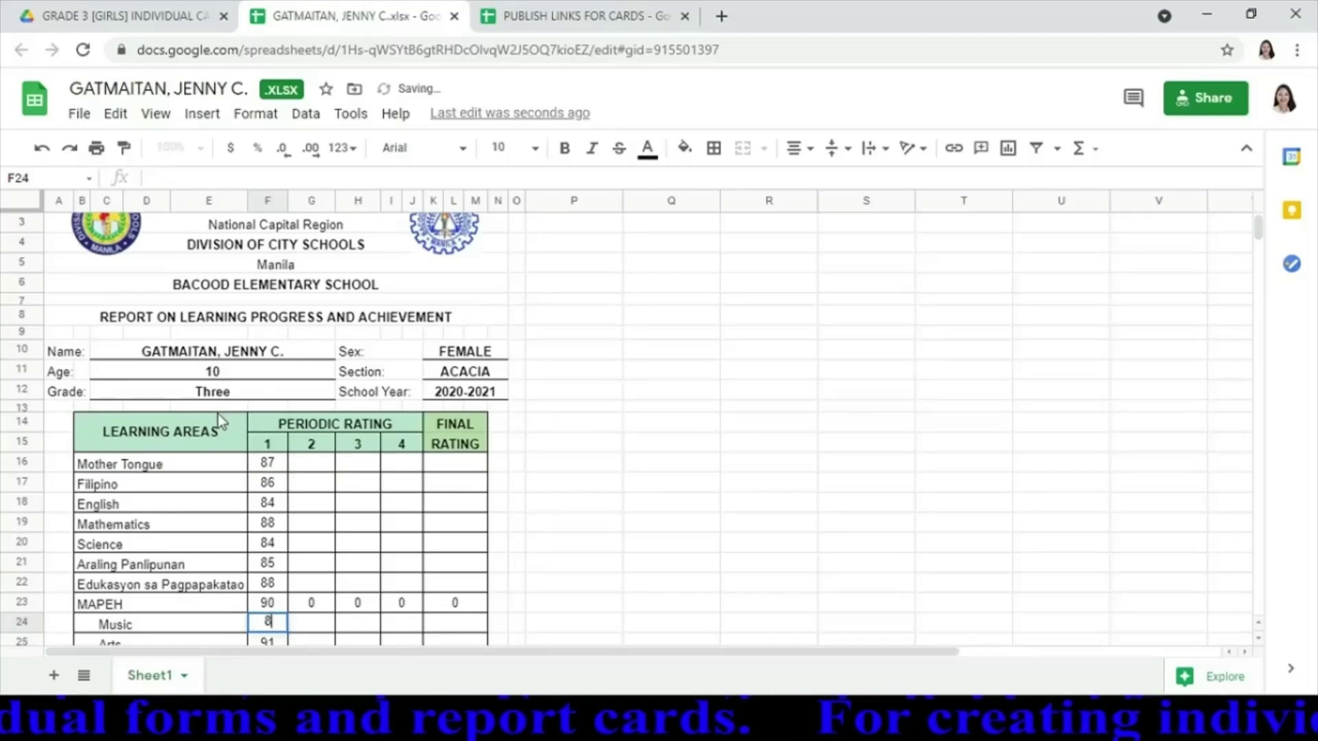
pyautogui.write('8')
pyautogui.press('Return')
pyautogui.write('87')
pyautogui.press('Return')
pyautogui.write('8')
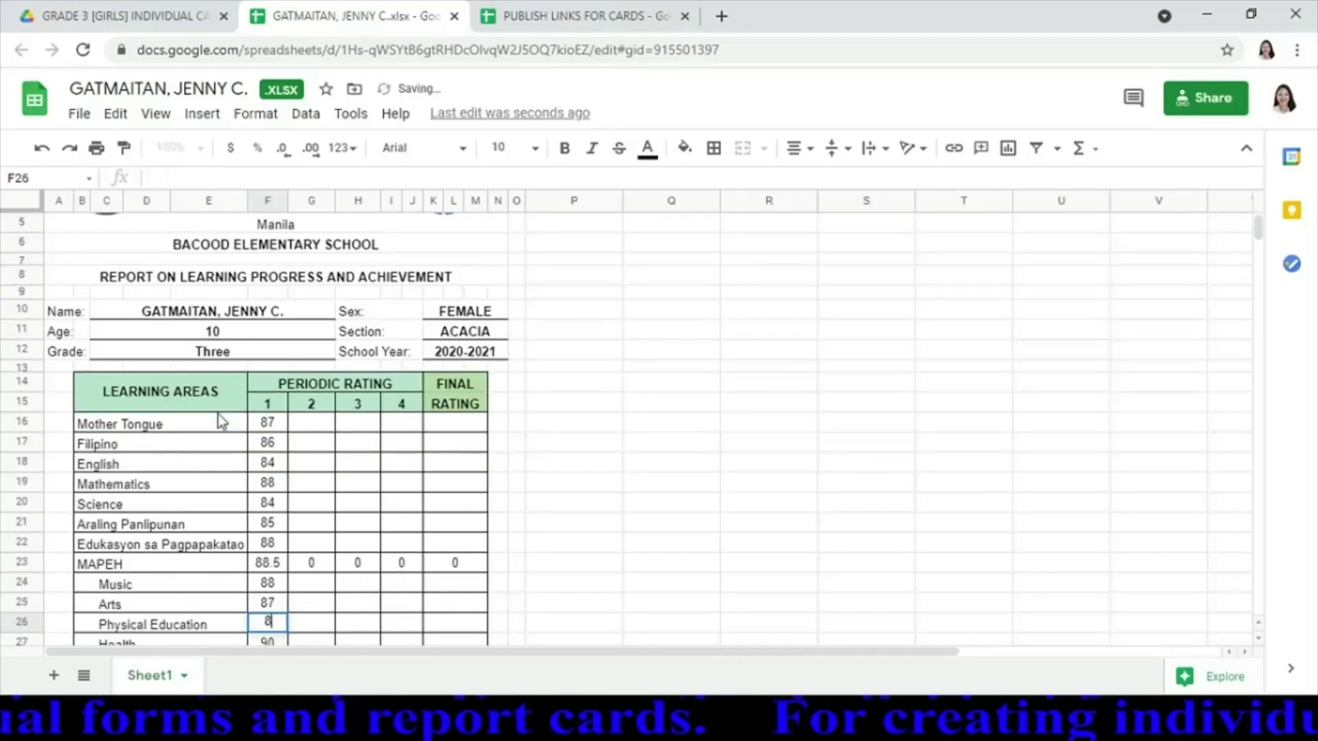
pyautogui.write('8')
pyautogui.press('Return')
pyautogui.write('8')
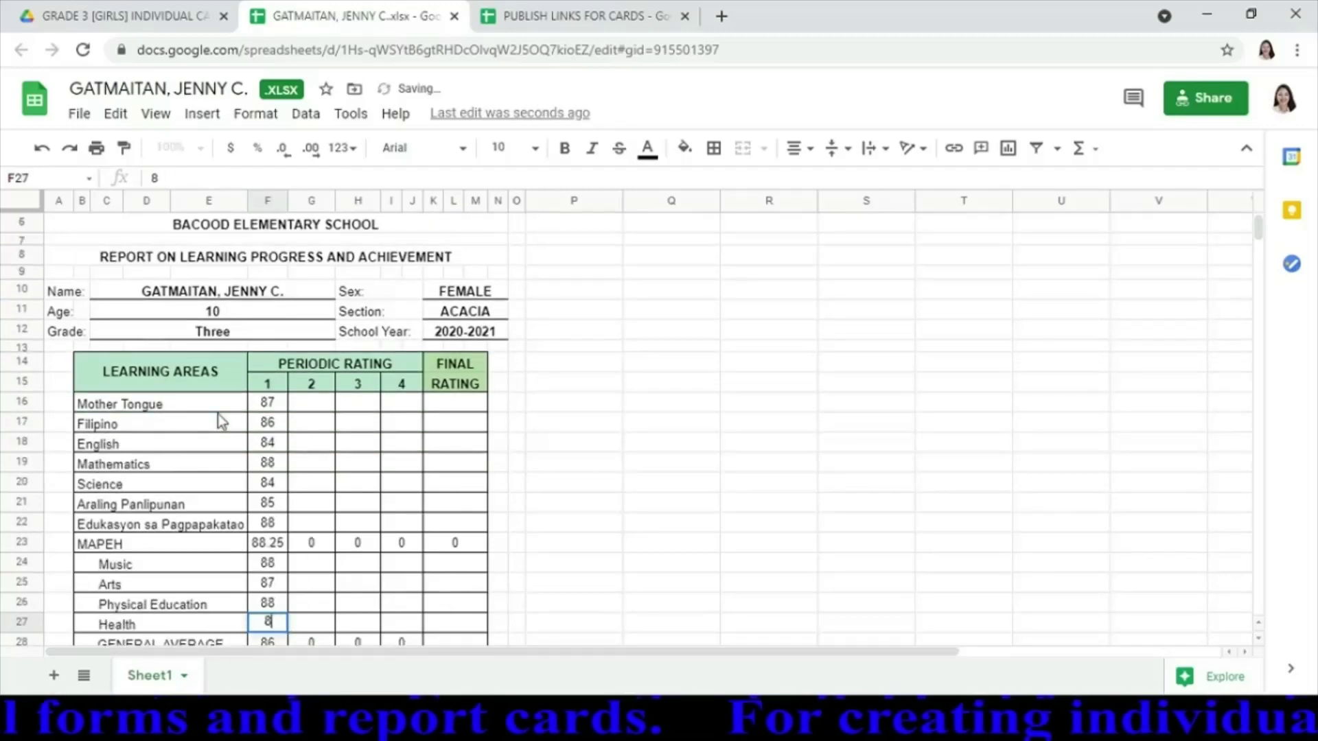
pyautogui.write('7')
pyautogui.press('Return')
# Round the MAPEH average to a whole number, 88
pyautogui.press('Up')
pyautogui.press('Up')
pyautogui.press('Up')
pyautogui.press('Up')
pyautogui.press('Up')
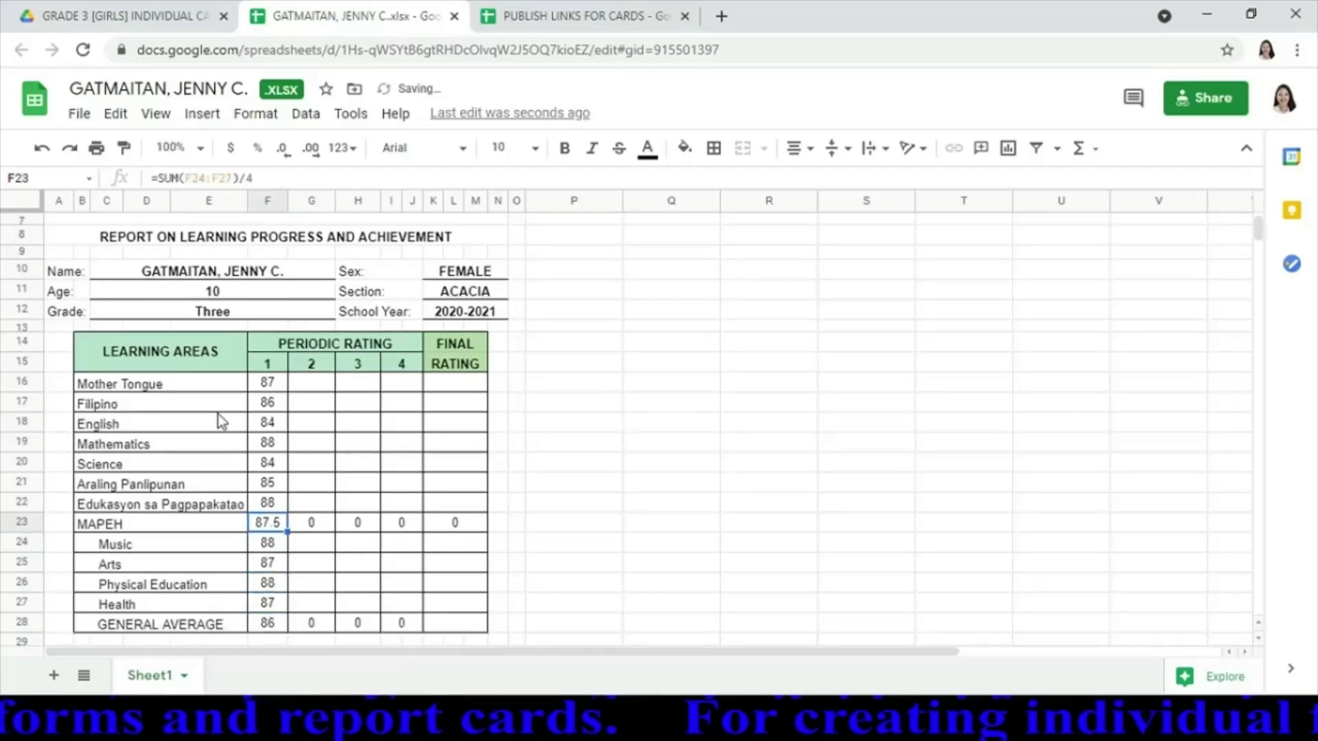
pyautogui.click(286, 158)
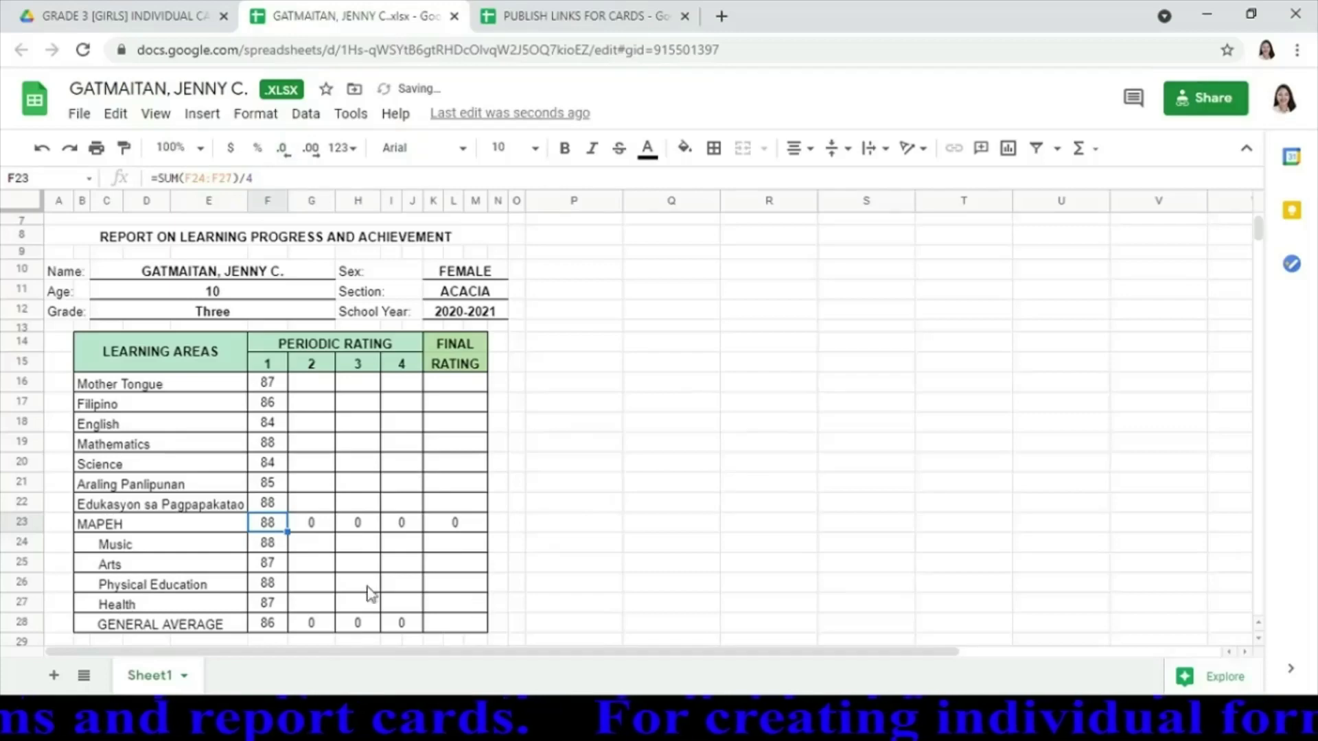
pyautogui.press('Down')
pyautogui.press('Down')
pyautogui.press('Down')
pyautogui.press('Down')
pyautogui.press('Down')
pyautogui.press('Down')
pyautogui.press('Down')
pyautogui.press('Down')
pyautogui.press('Down')
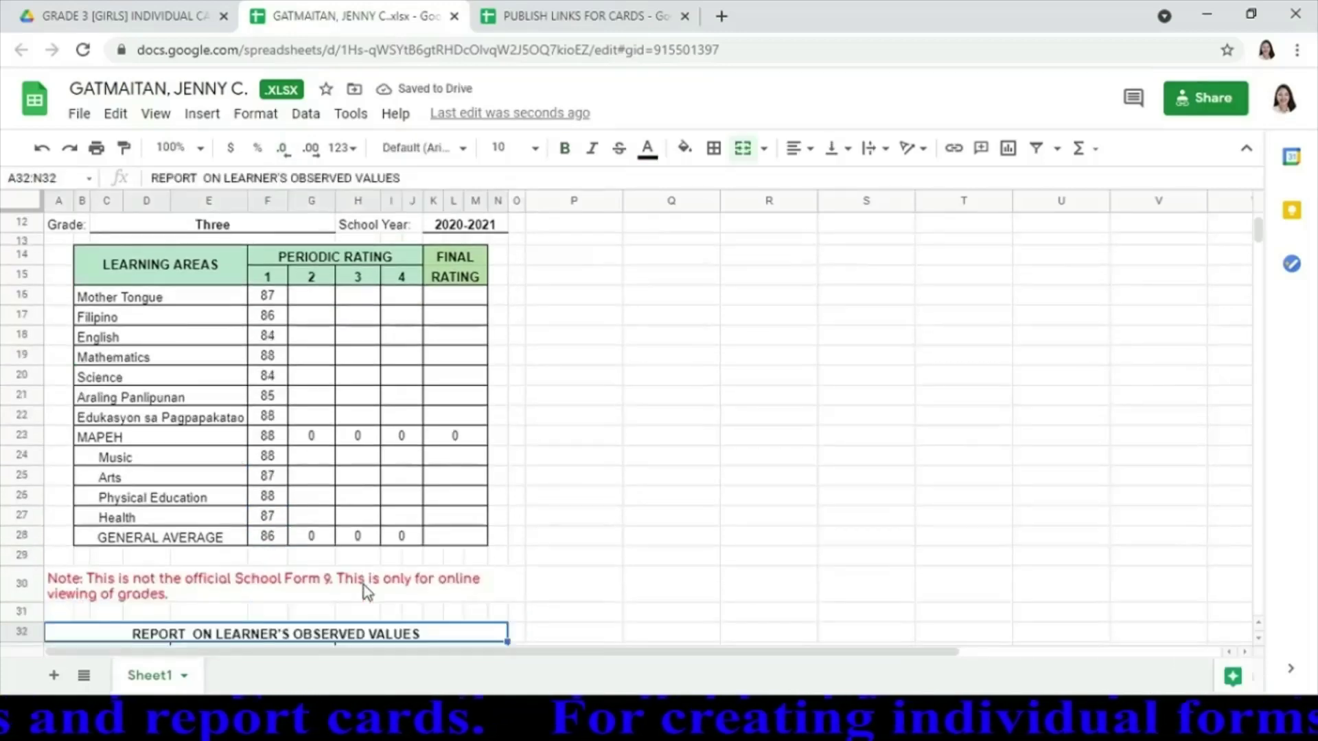
# Rate both Maka-Diyos statements SO for the first quarter
pyautogui.press('Down')
pyautogui.press('Down')
pyautogui.press('Down')
pyautogui.press('Down')
pyautogui.press('Down')
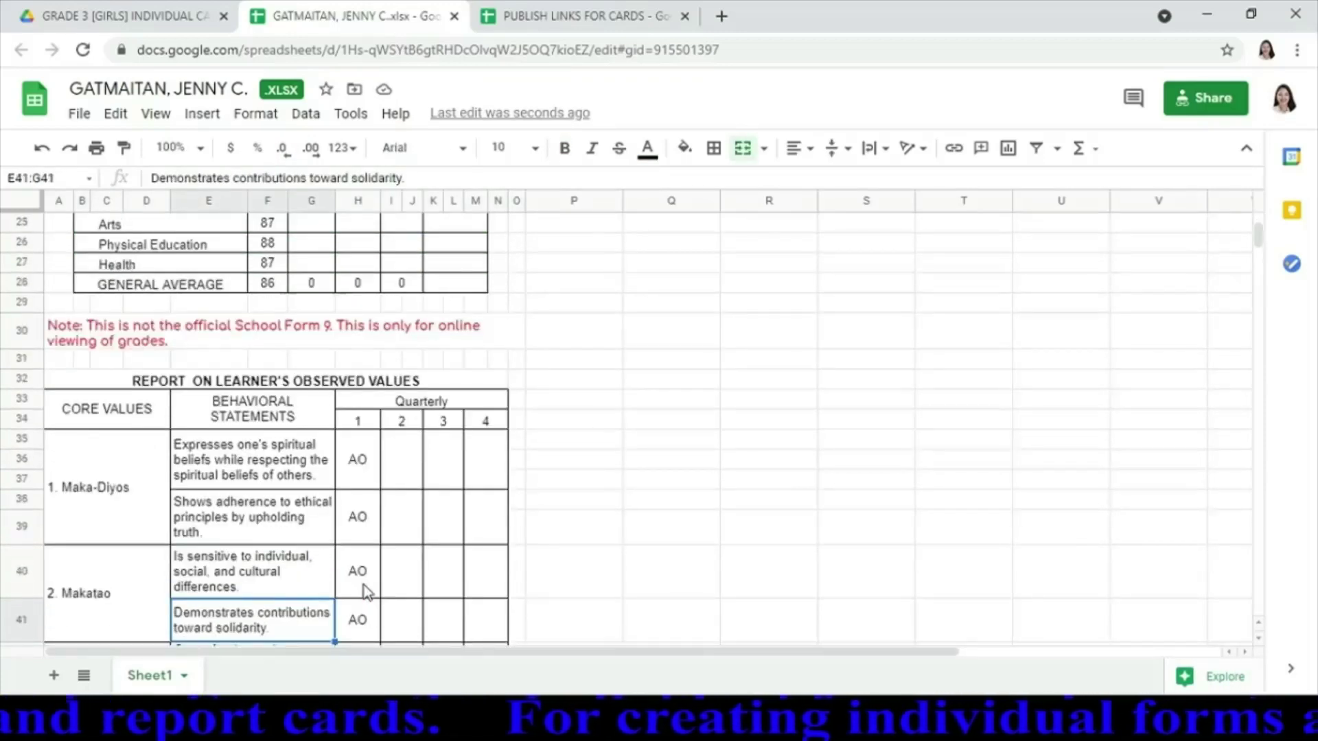
pyautogui.press('Up')
pyautogui.press('Up')
pyautogui.press('Up')
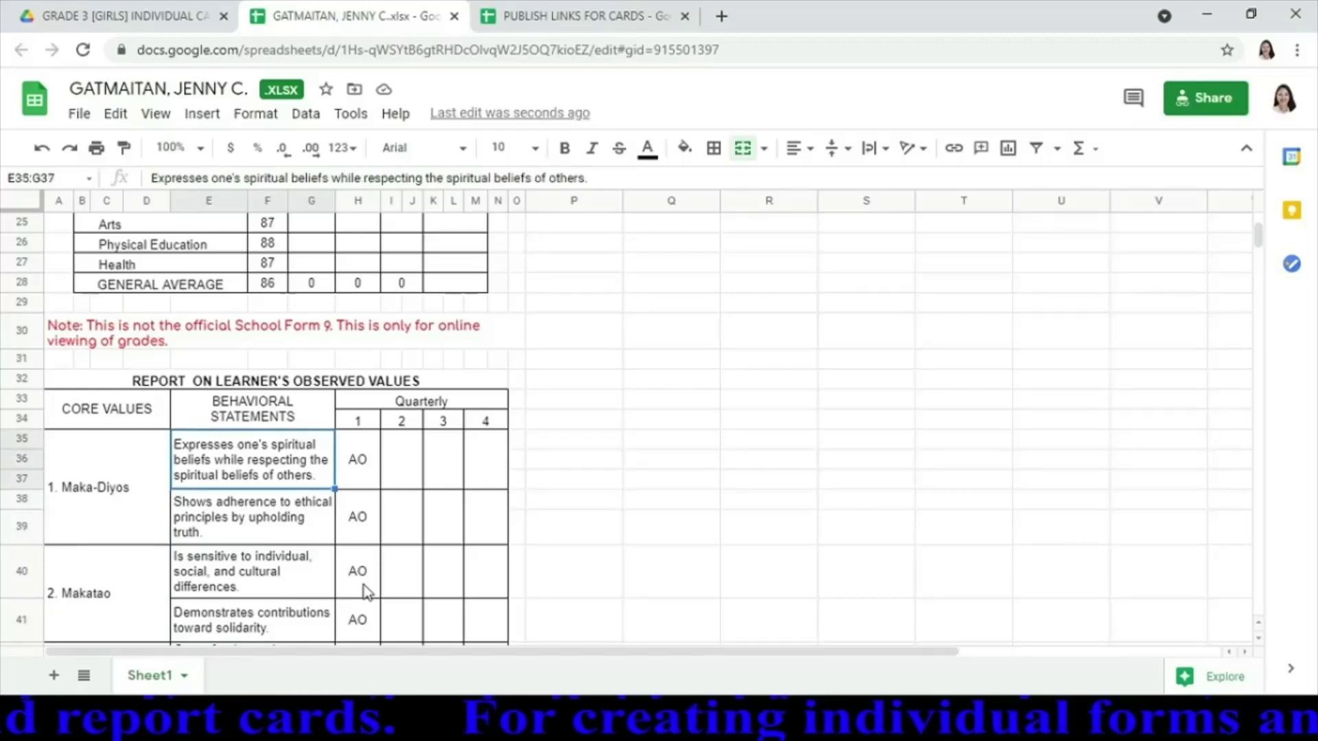
pyautogui.press('Right')
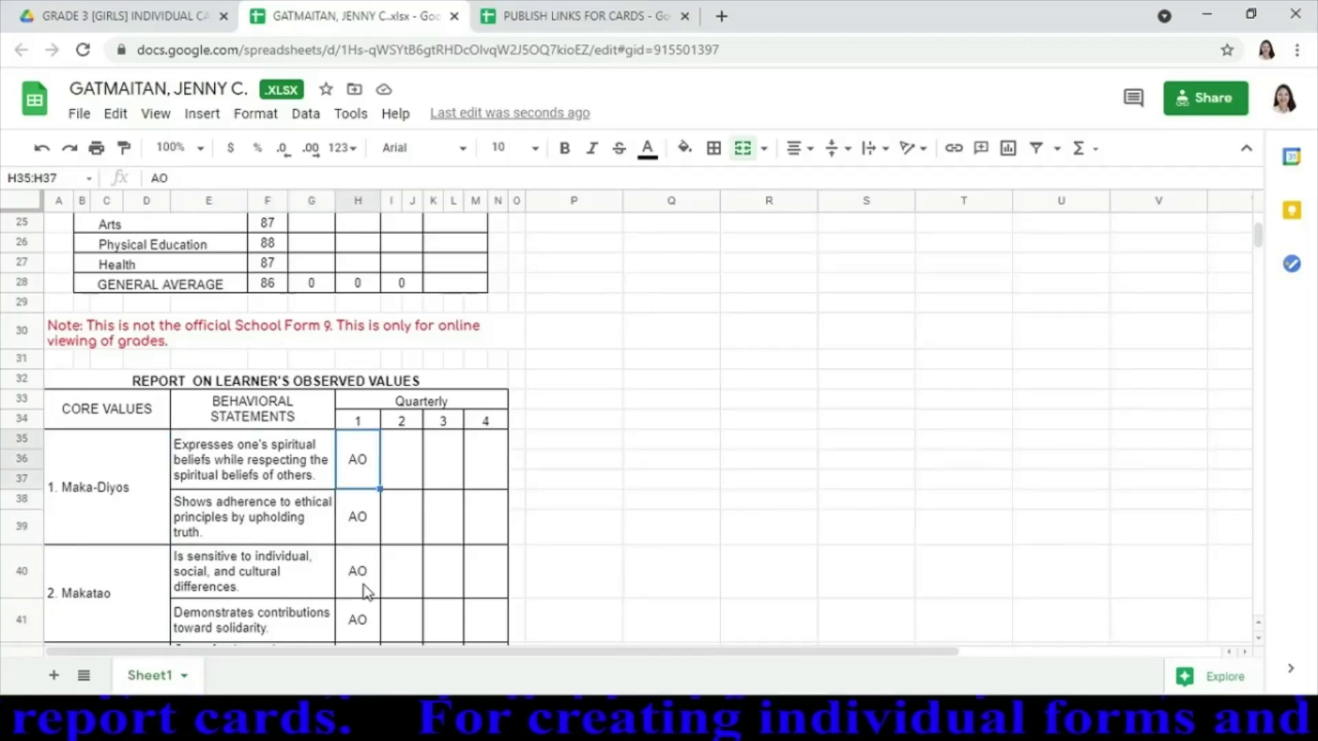
pyautogui.write('SO')
pyautogui.press('Return')
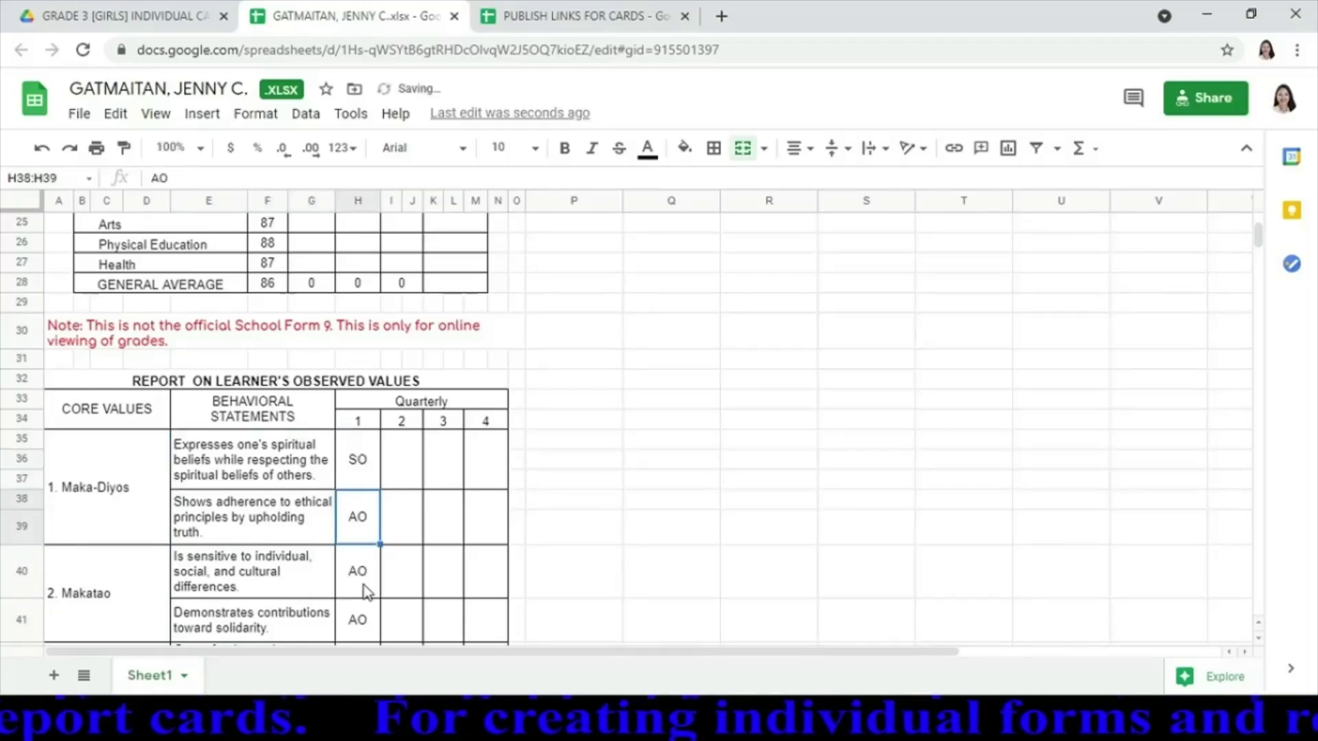
pyautogui.write('SO')
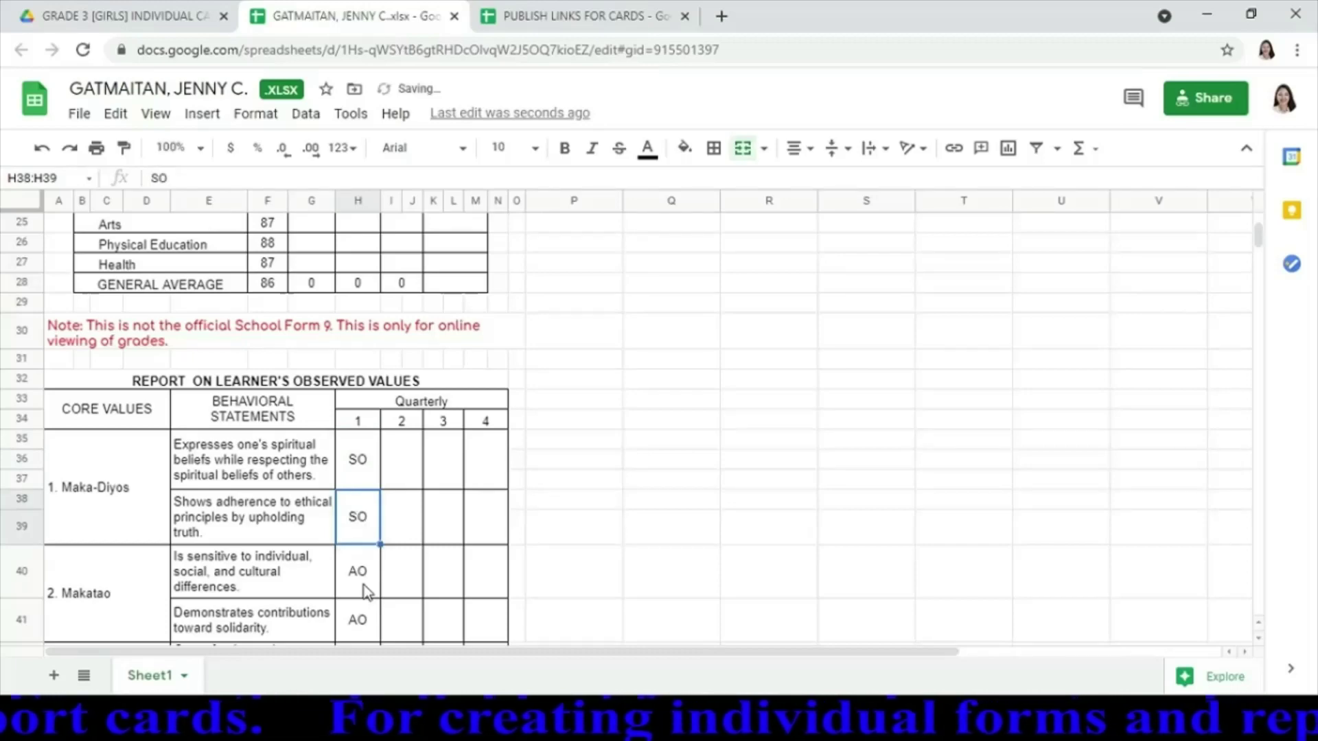
pyautogui.press('Return')
pyautogui.press('Return')
pyautogui.press('Return')
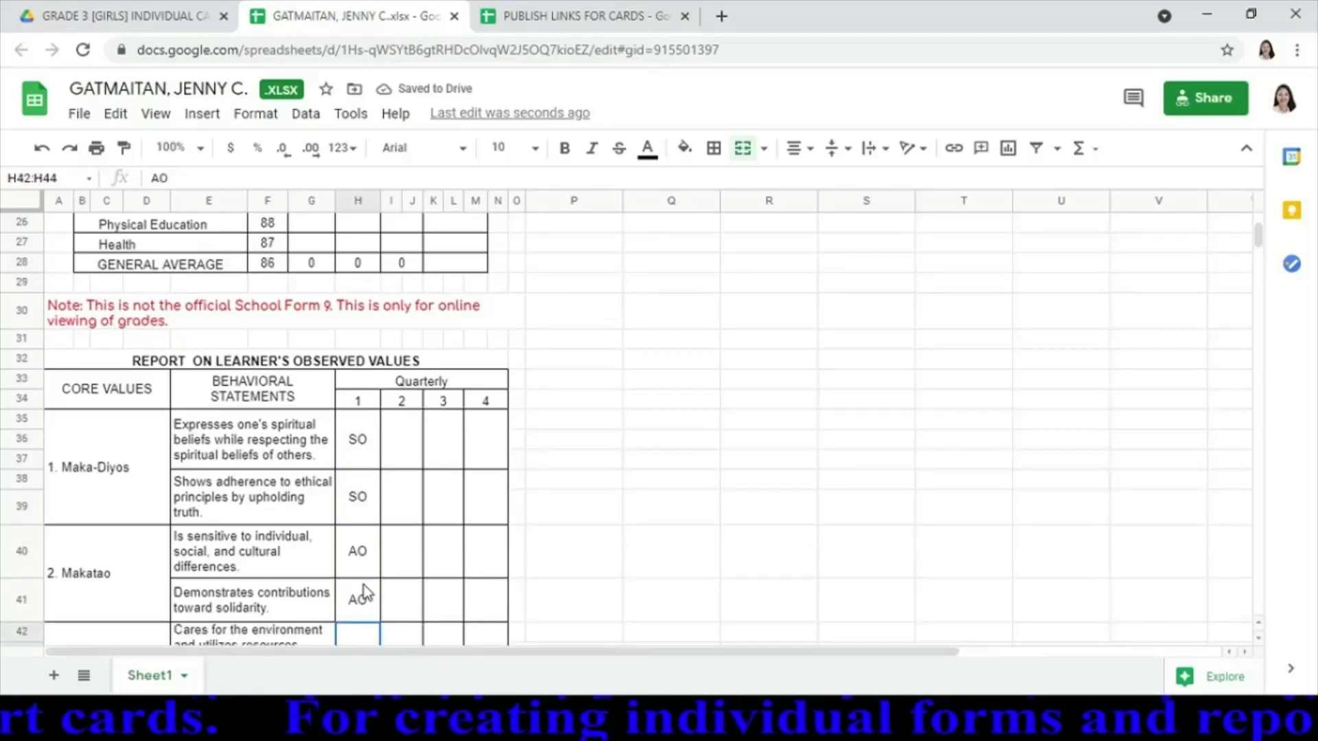
# Rate both Makabansa statements SO, leaving Makatao and Makakalikasan at AO
pyautogui.scroll(-2, 365, 592)
pyautogui.press('Return')
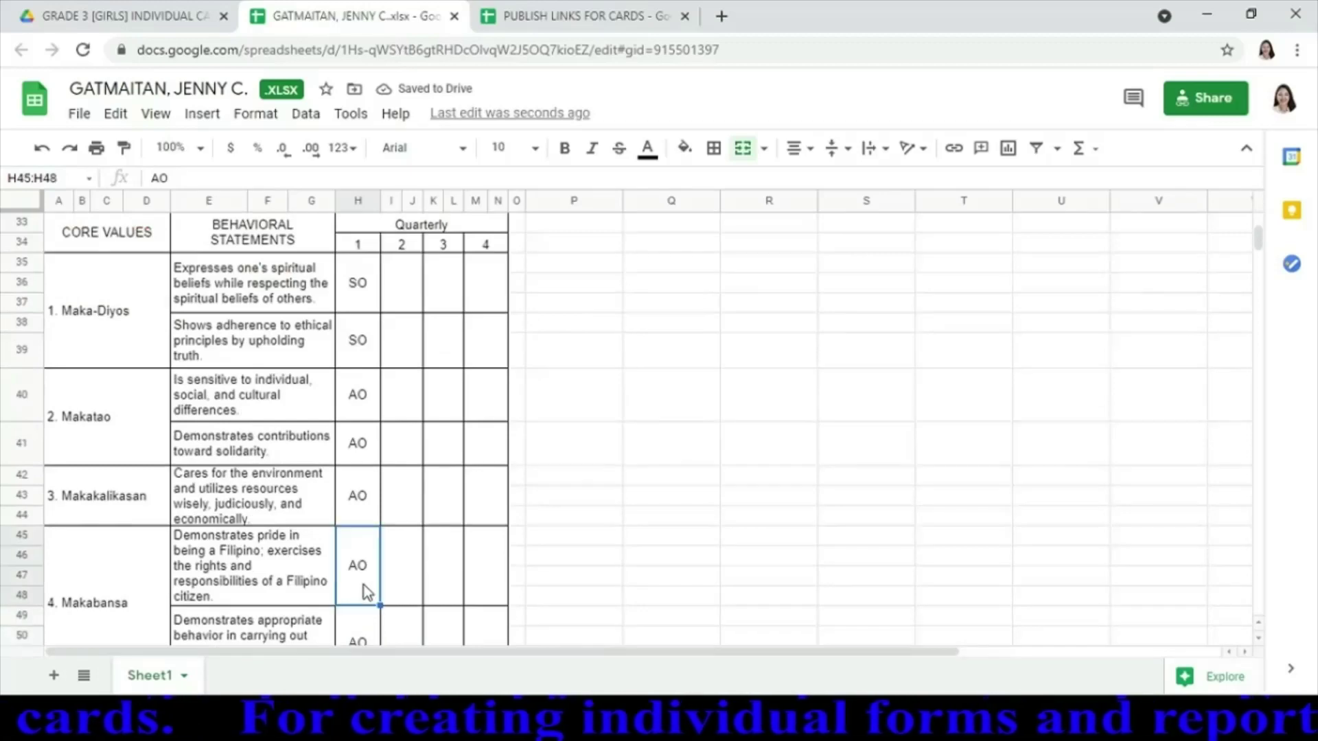
pyautogui.write('SO')
pyautogui.press('Return')
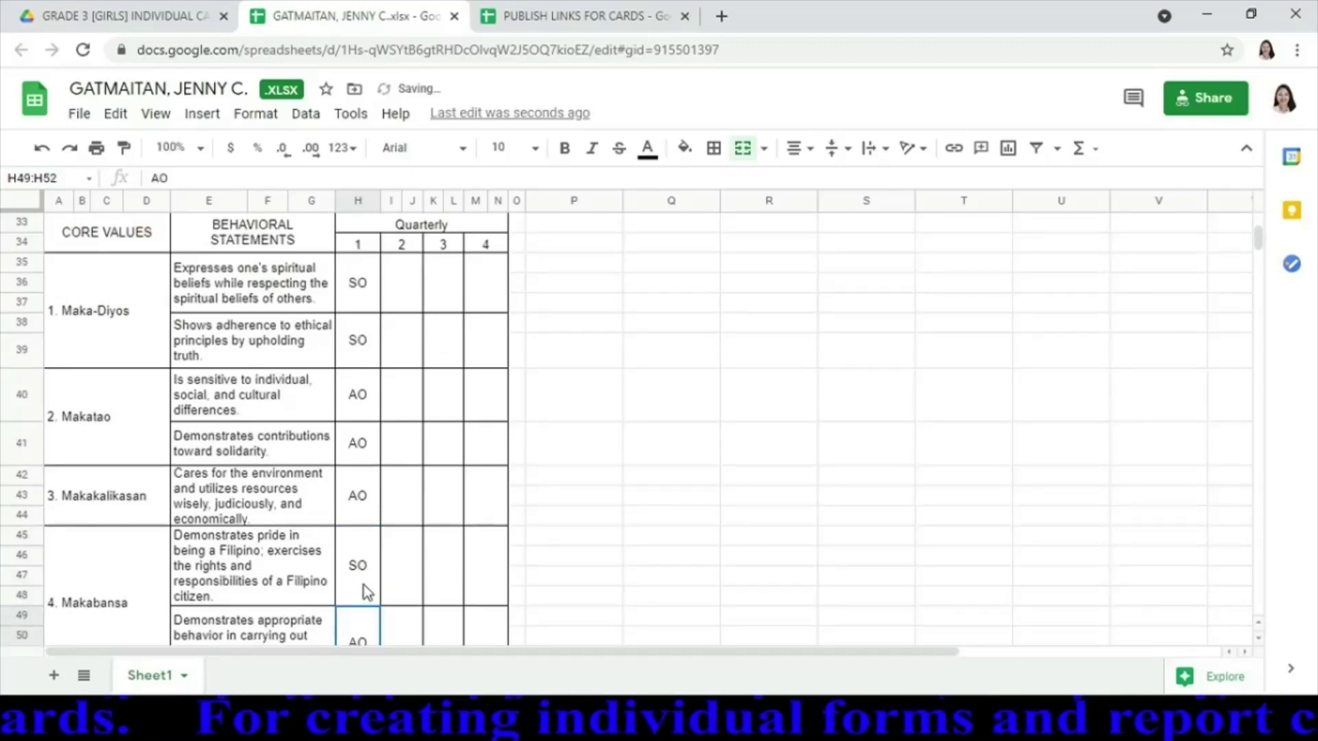
pyautogui.press('Return')
pyautogui.click(364, 585)
pyautogui.write('SO')
pyautogui.press('Return')
pyautogui.press('Return')
pyautogui.press('Return')
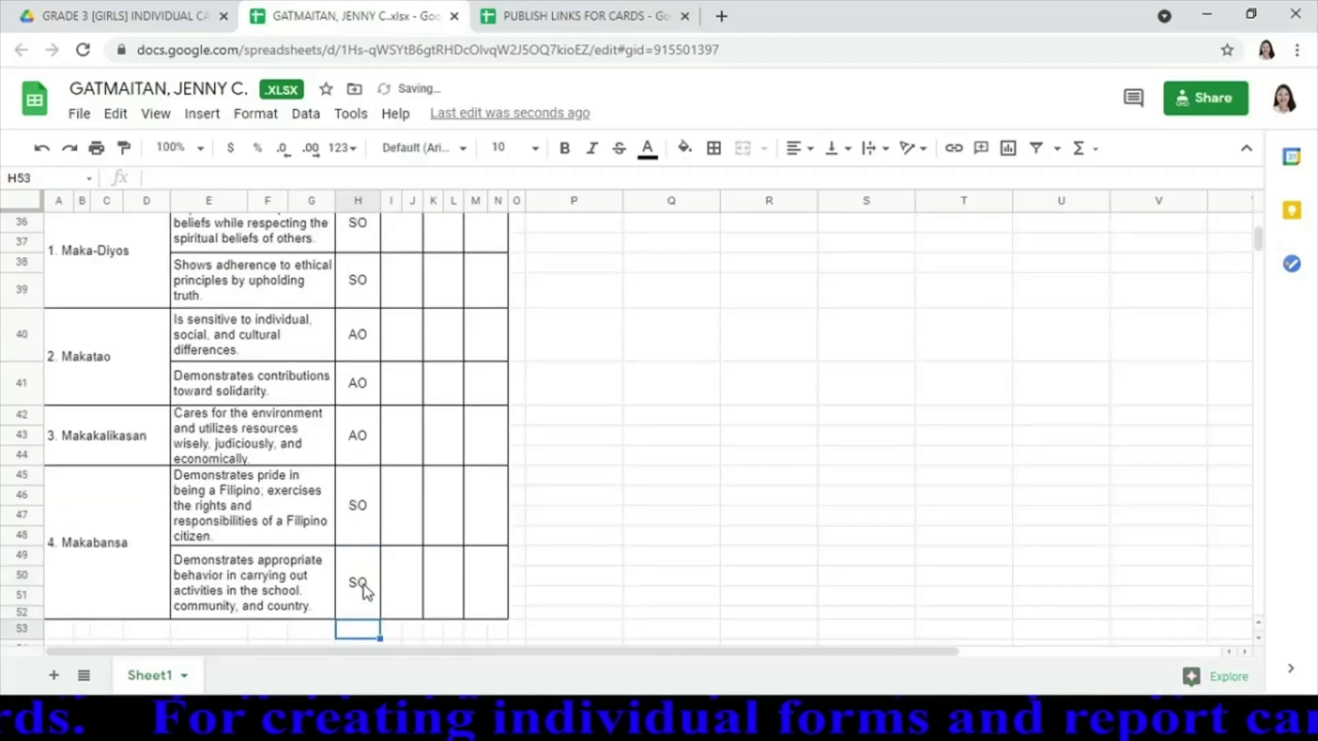
pyautogui.press('Return')
pyautogui.press('Return')
pyautogui.press('Return')
pyautogui.press('Return')
pyautogui.press('Return')
pyautogui.press('Return')
pyautogui.press('Return')
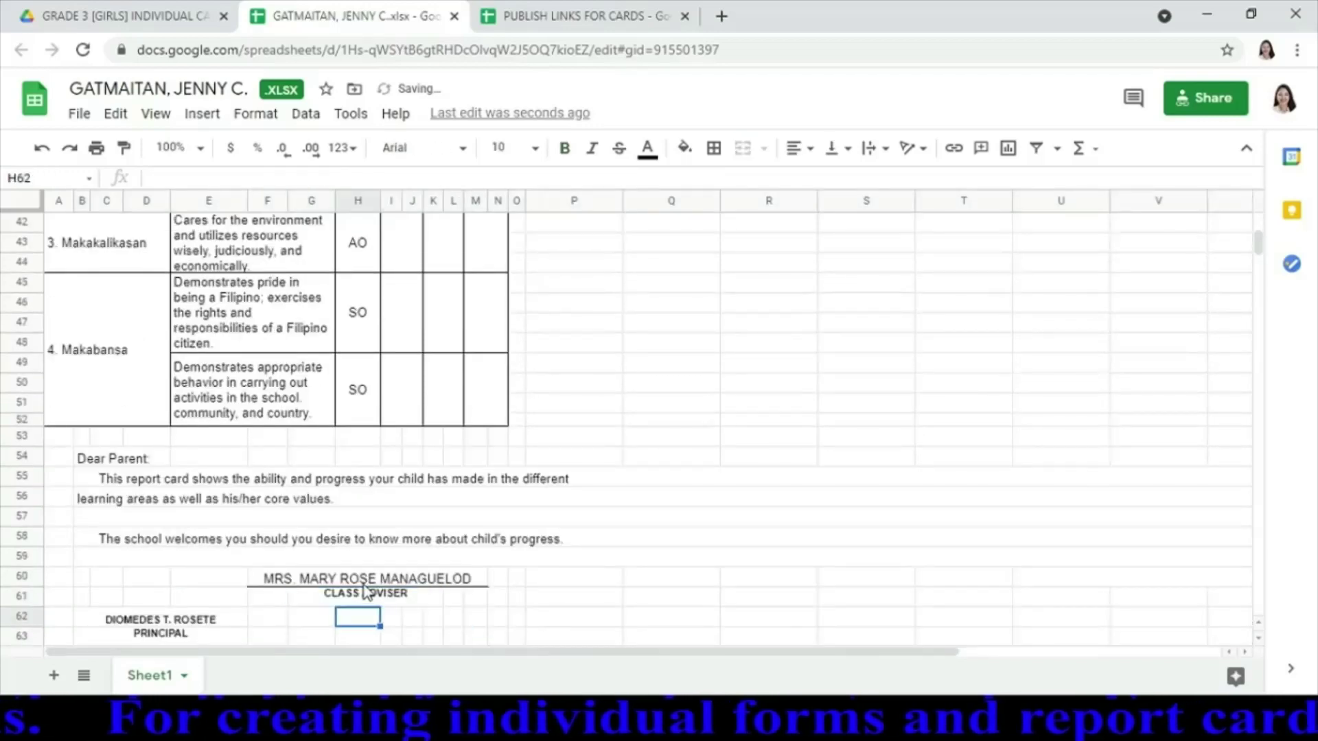
pyautogui.click(367, 592)
pyautogui.press('Up')
pyautogui.press('Up')
pyautogui.press('Up')
pyautogui.press('Up')
pyautogui.press('Up')
pyautogui.press('Up')
pyautogui.press('Up')
pyautogui.press('Up')
pyautogui.press('Up')
pyautogui.press('Up')
pyautogui.press('Up')
pyautogui.press('Up')
pyautogui.press('Up')
pyautogui.press('Up')
pyautogui.press('Up')
pyautogui.press('Up')
pyautogui.press('Up')
pyautogui.press('Up')
pyautogui.press('Up')
pyautogui.press('Up')
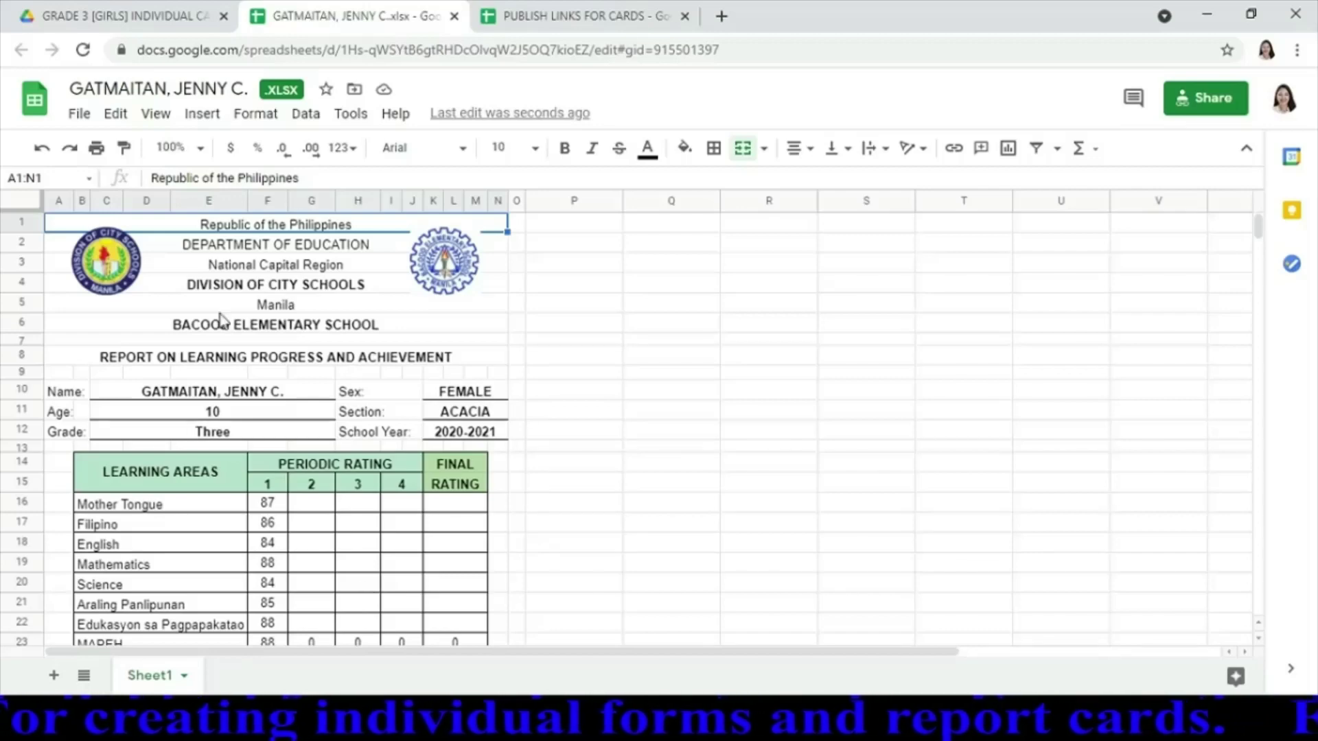
# Close the finished card and reload the GRADE 3 [GIRLS] INDIVIDUAL CARDS folder
pyautogui.click(455, 17)
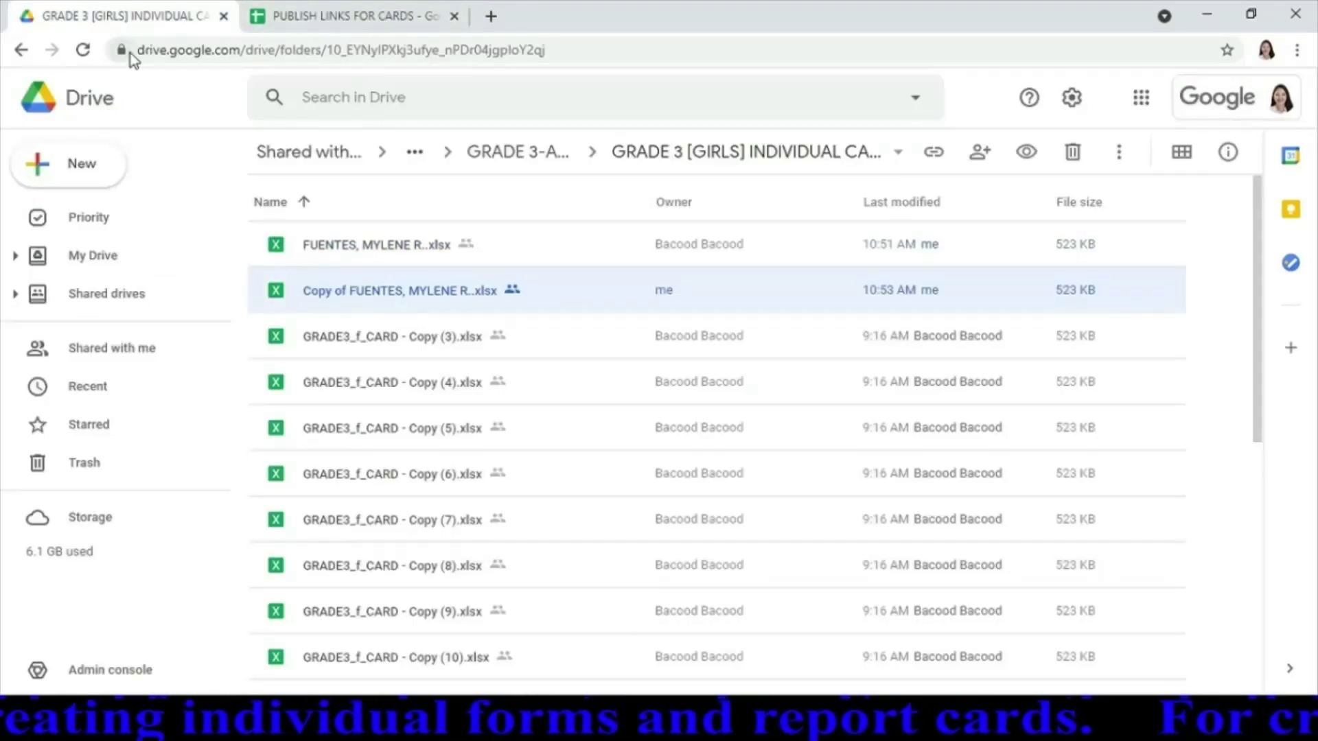
pyautogui.click(82, 50)
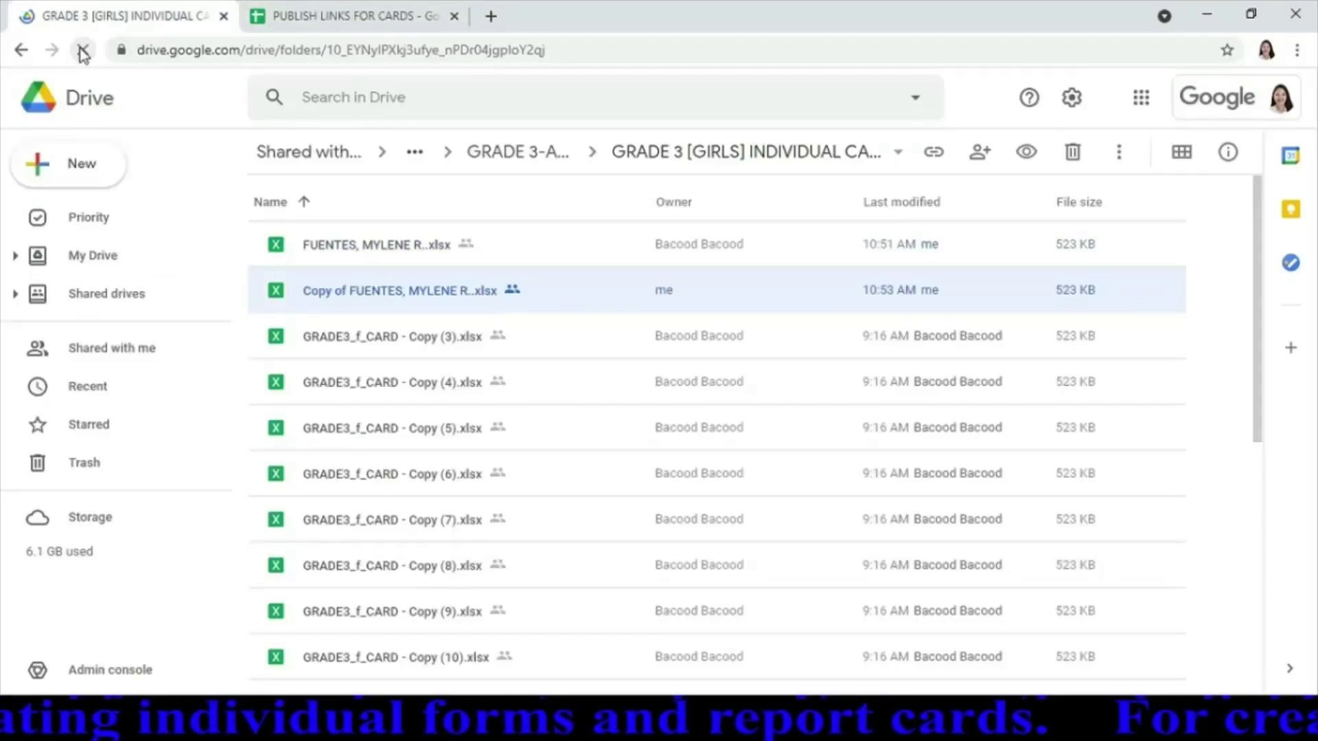
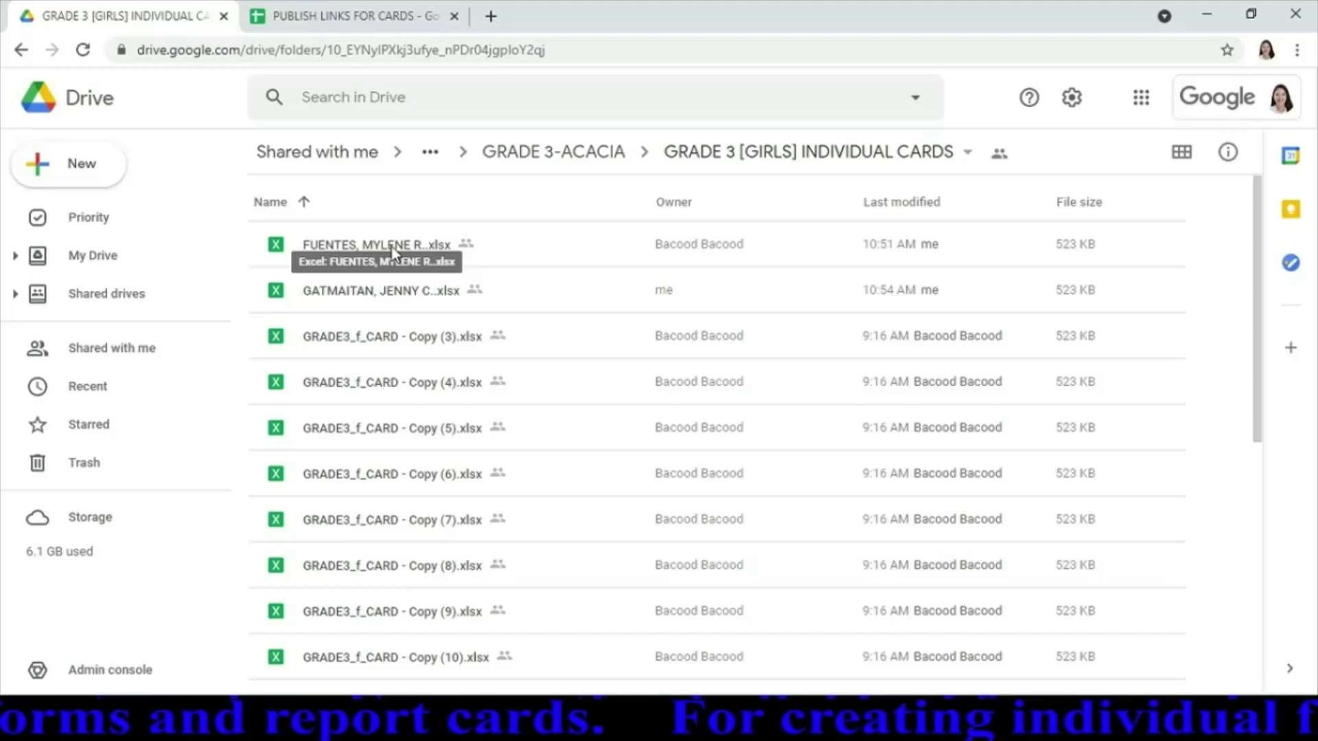
# Make a copy of the second student's .xlsx report card and open the 'Copy of…' file
pyautogui.rightClick(366, 296)
pyautogui.moveTo(369, 302)
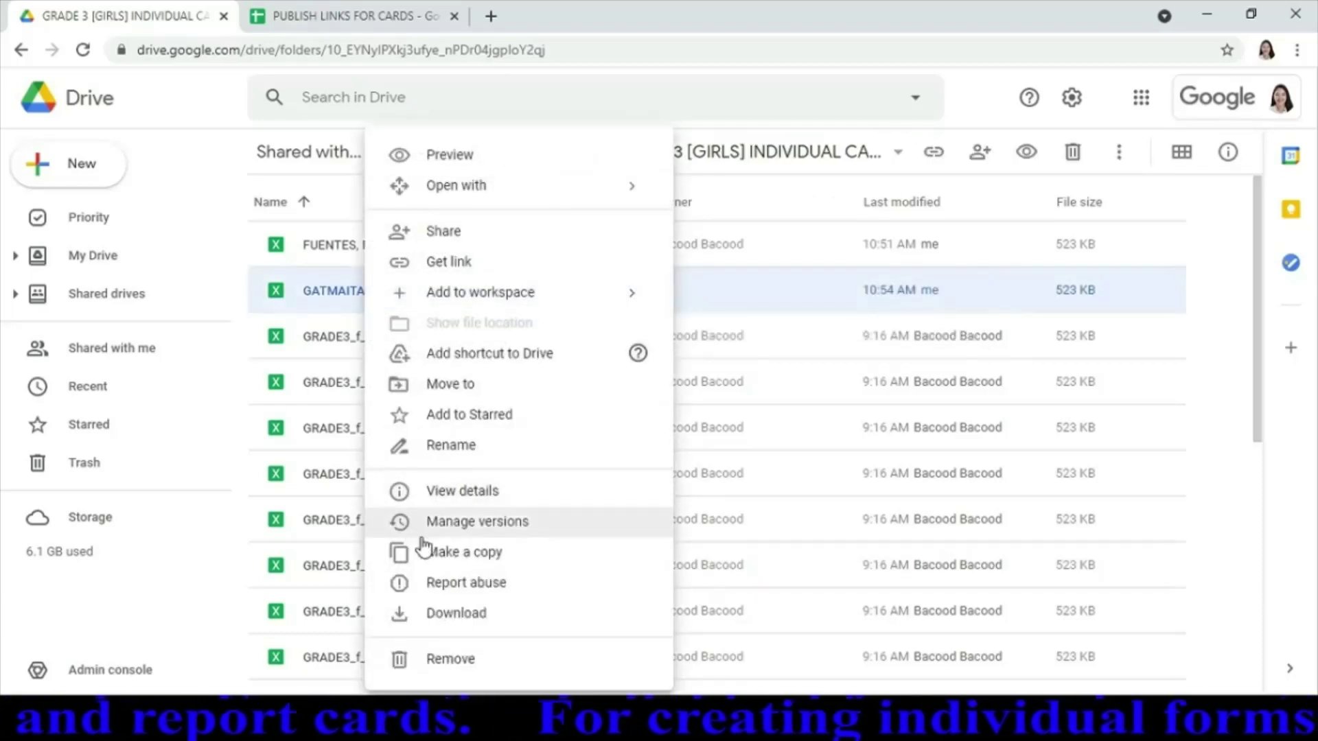
pyautogui.click(442, 553)
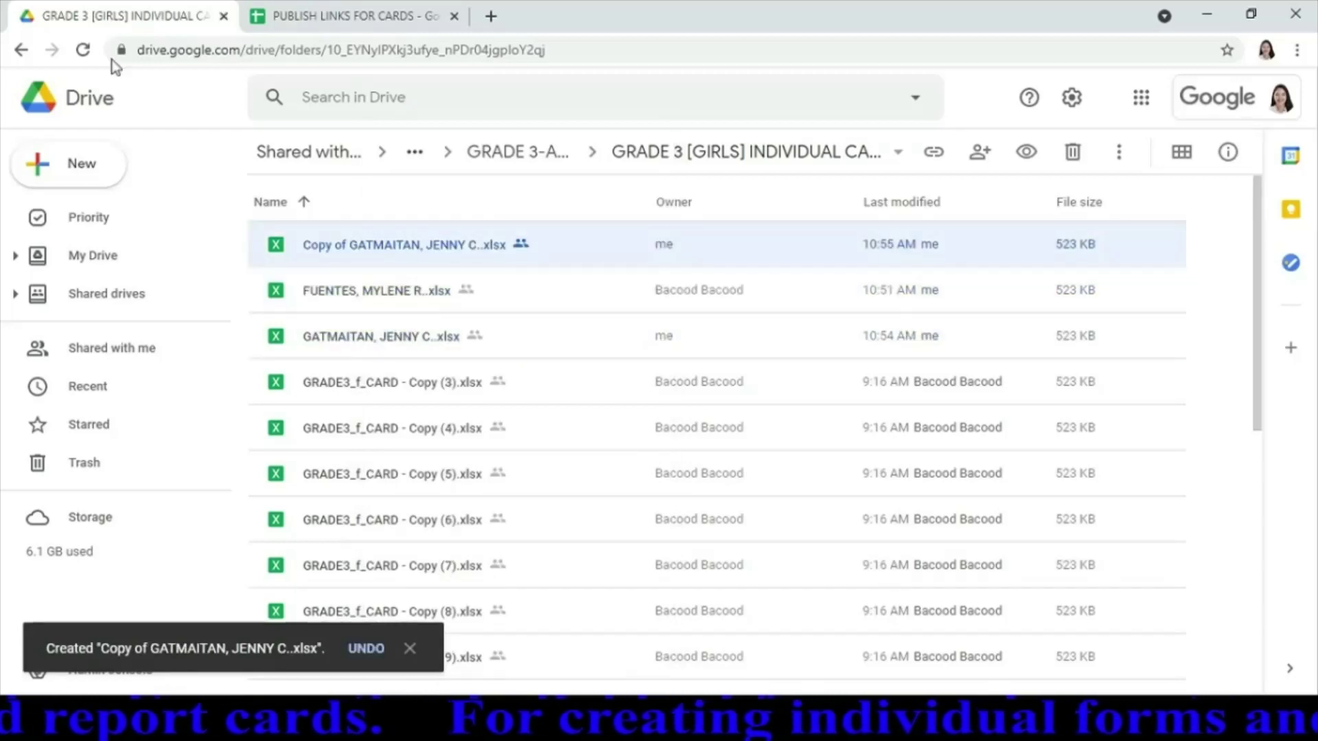
pyautogui.doubleClick(363, 249)
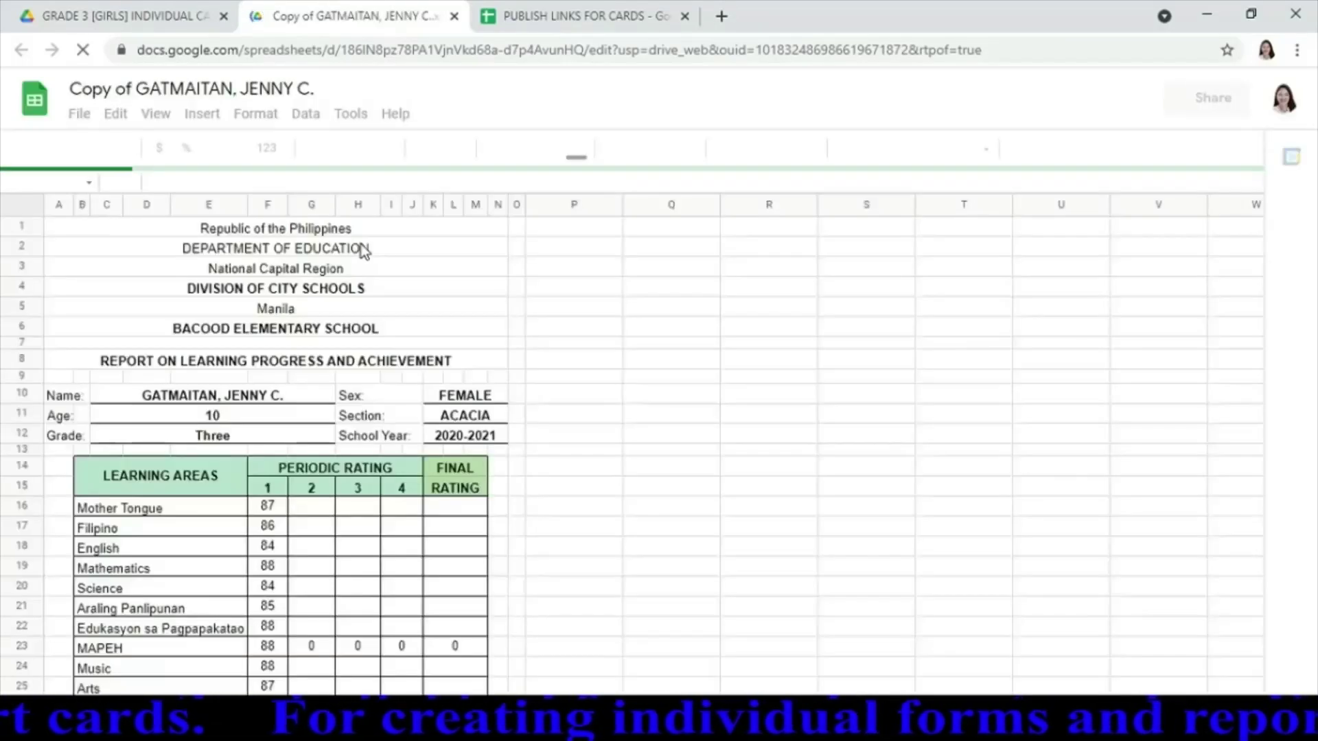
# Replace the 'Copy of…' spreadsheet title with the next student's full name
pyautogui.click(245, 89)
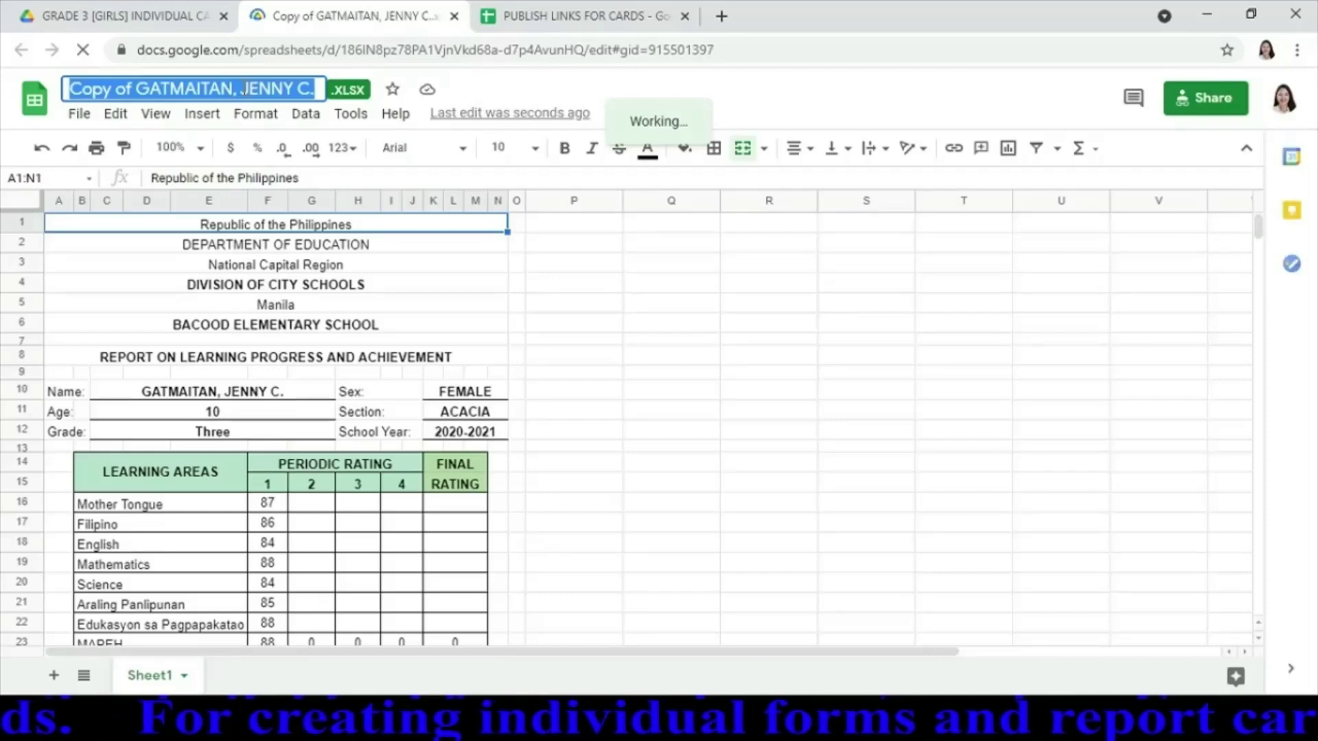
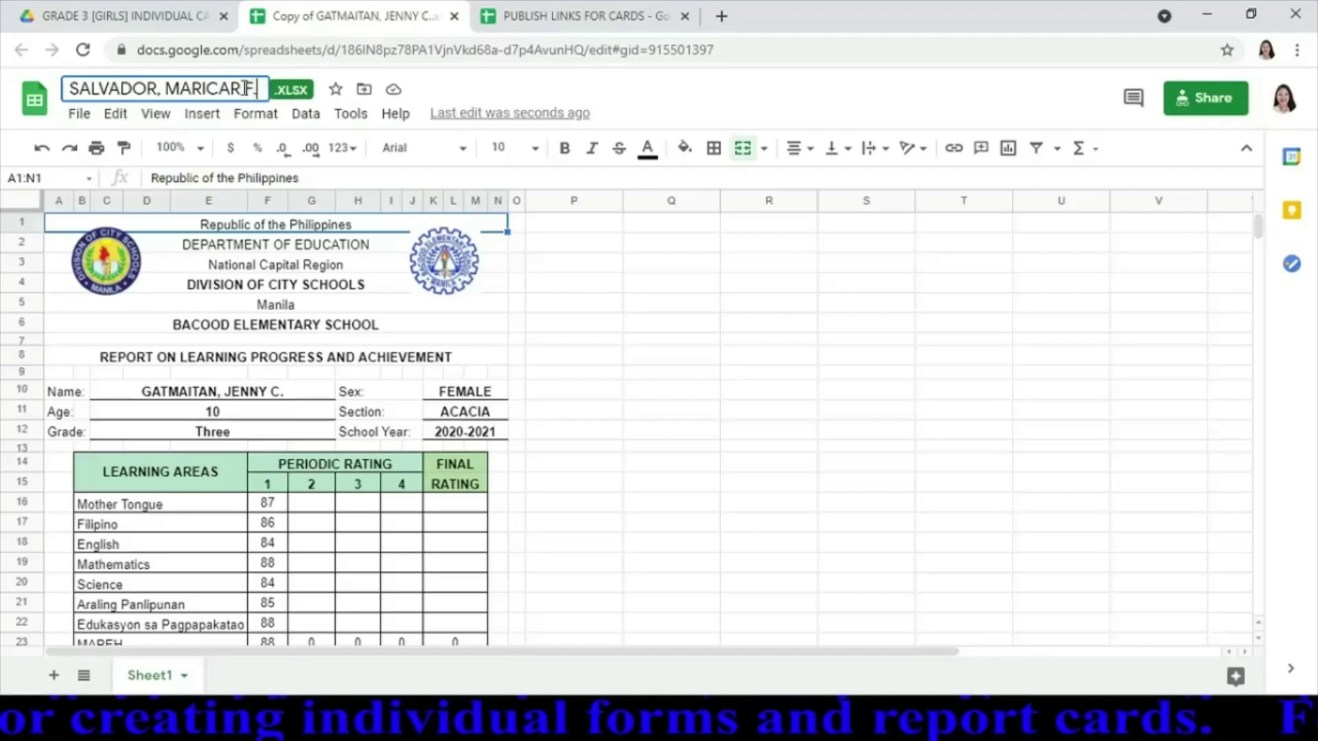
pyautogui.click(232, 402)
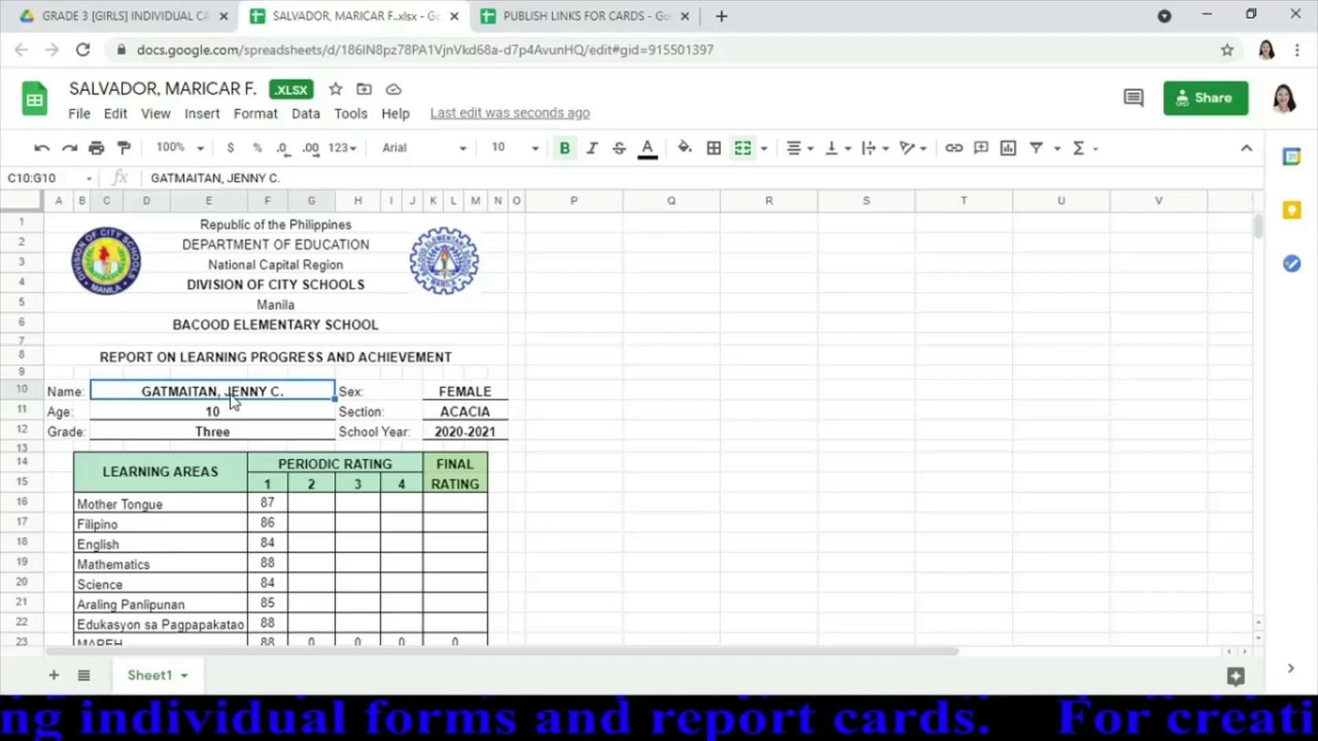
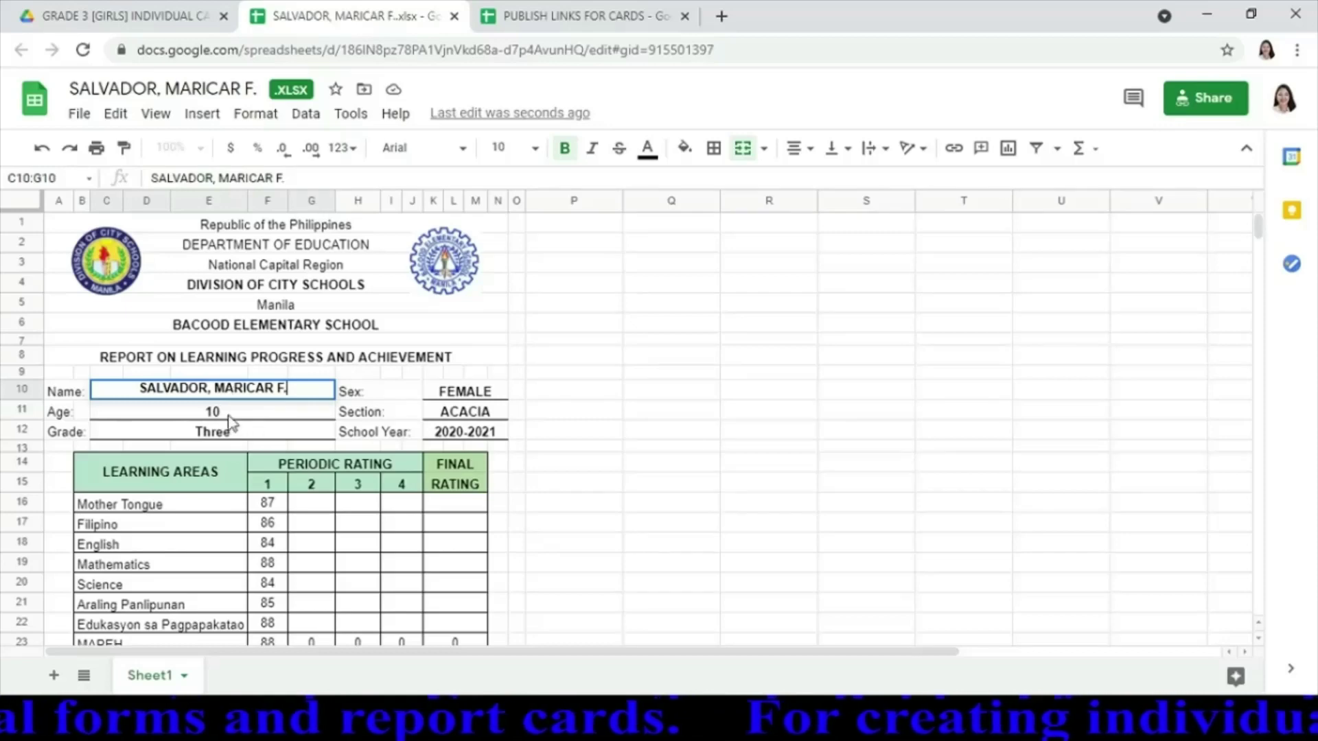
# Enter the student's full name in the Name cell and age 8
pyautogui.press('Return')
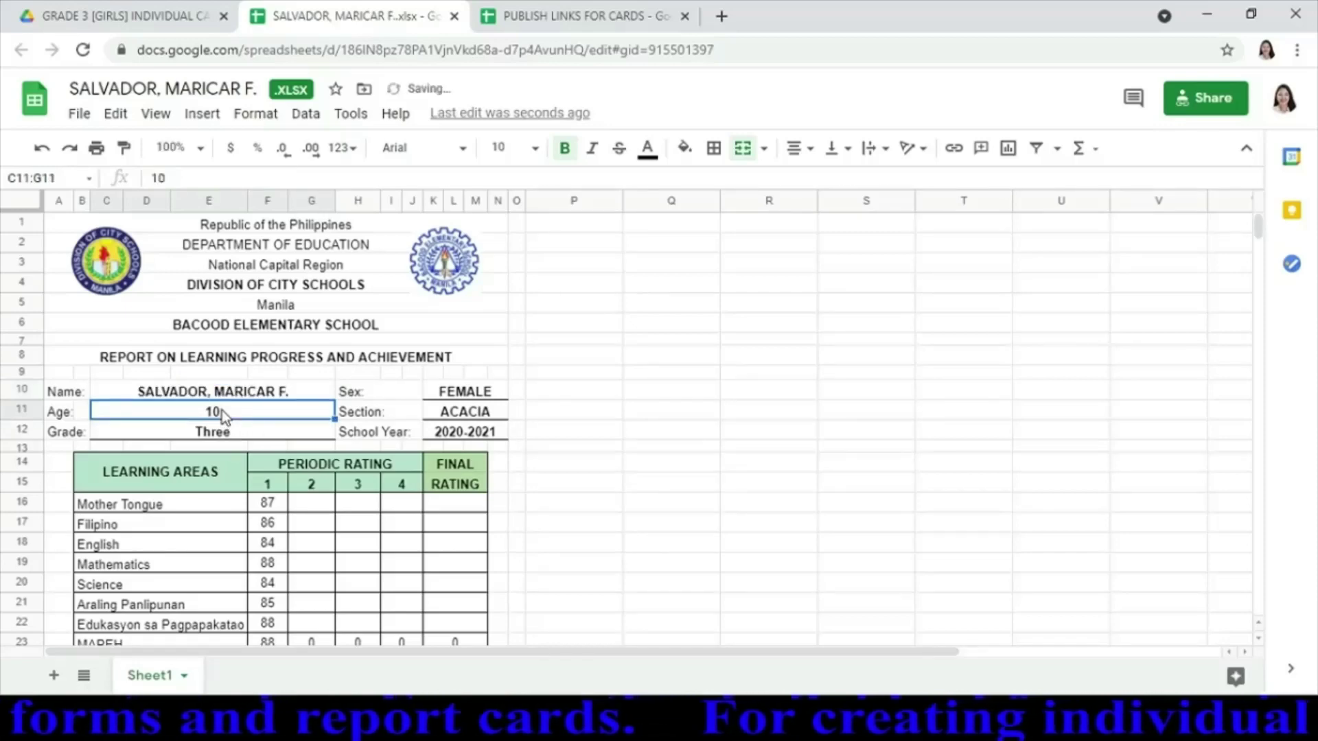
pyautogui.write('8')
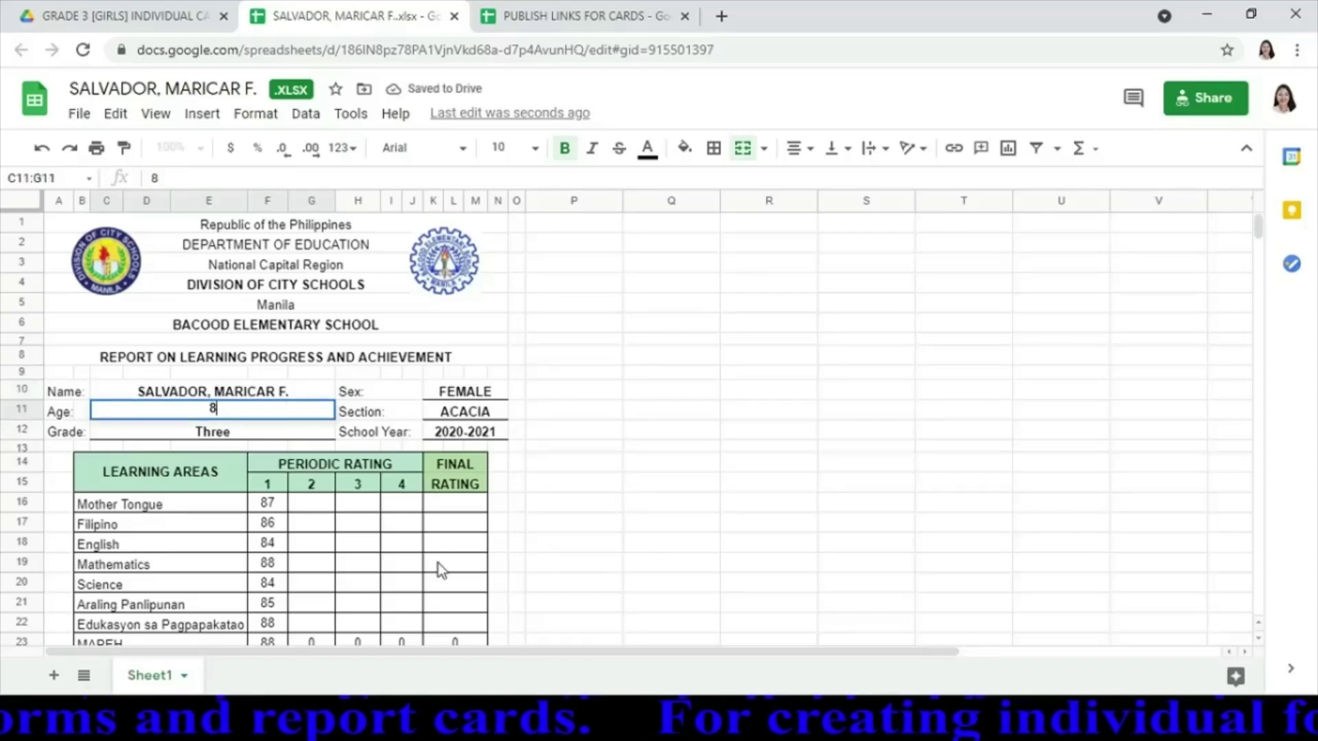
pyautogui.click(273, 506)
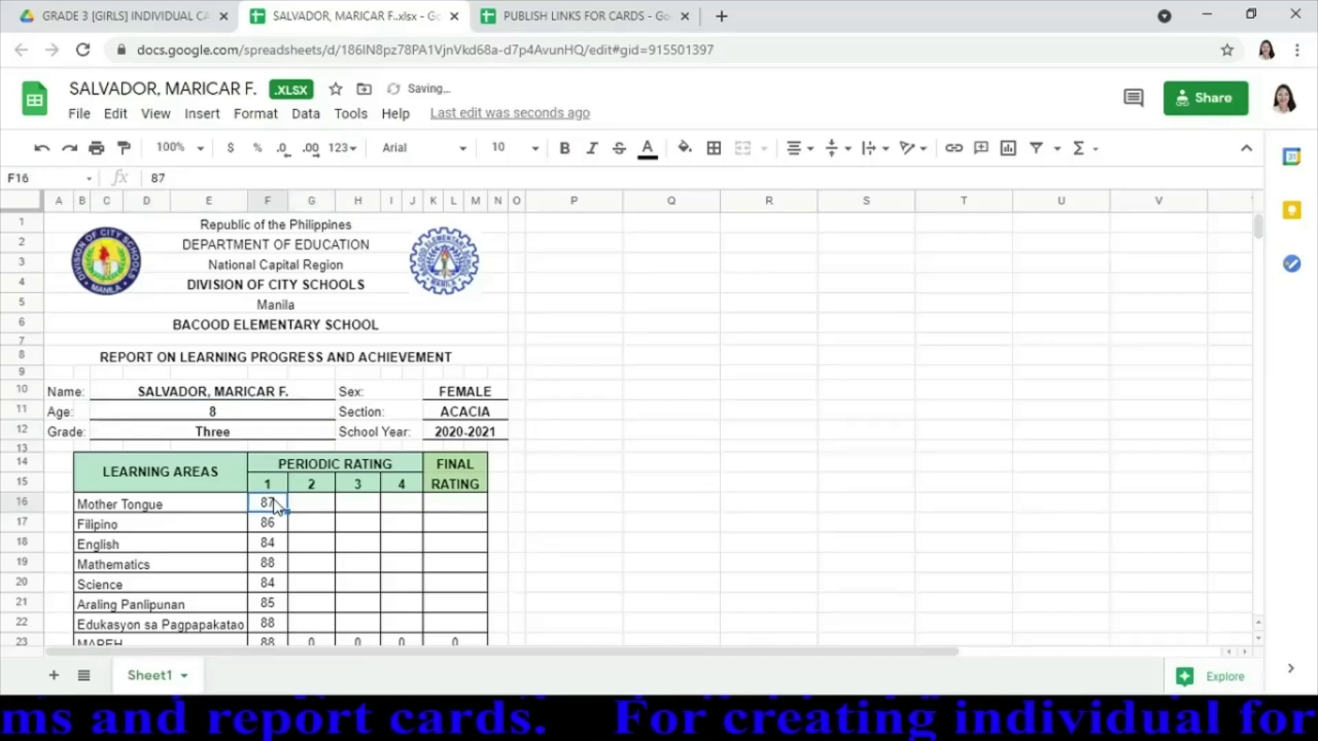
# Enter the subject grades: Mother Tongue 85, Filipino 88, English 80, Science 83
pyautogui.write('8')
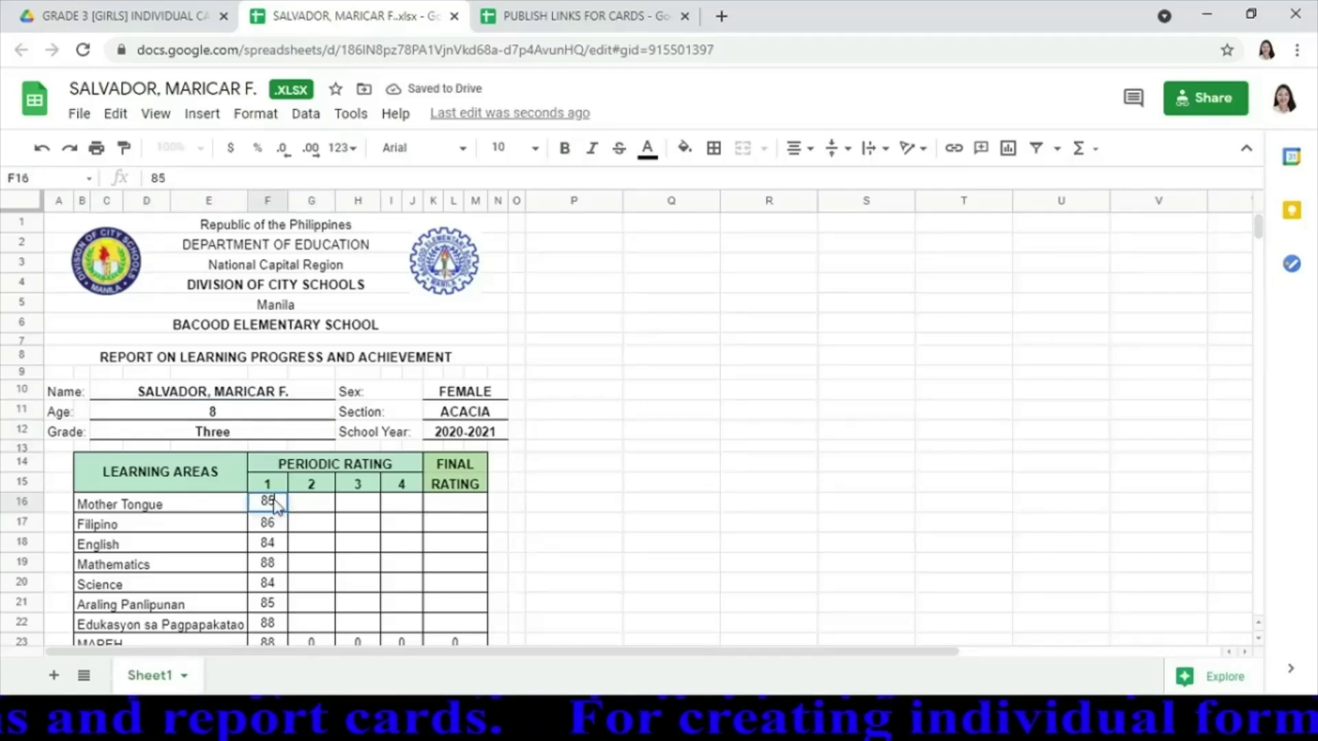
pyautogui.write('5')
pyautogui.press('Return')
pyautogui.press('Return')
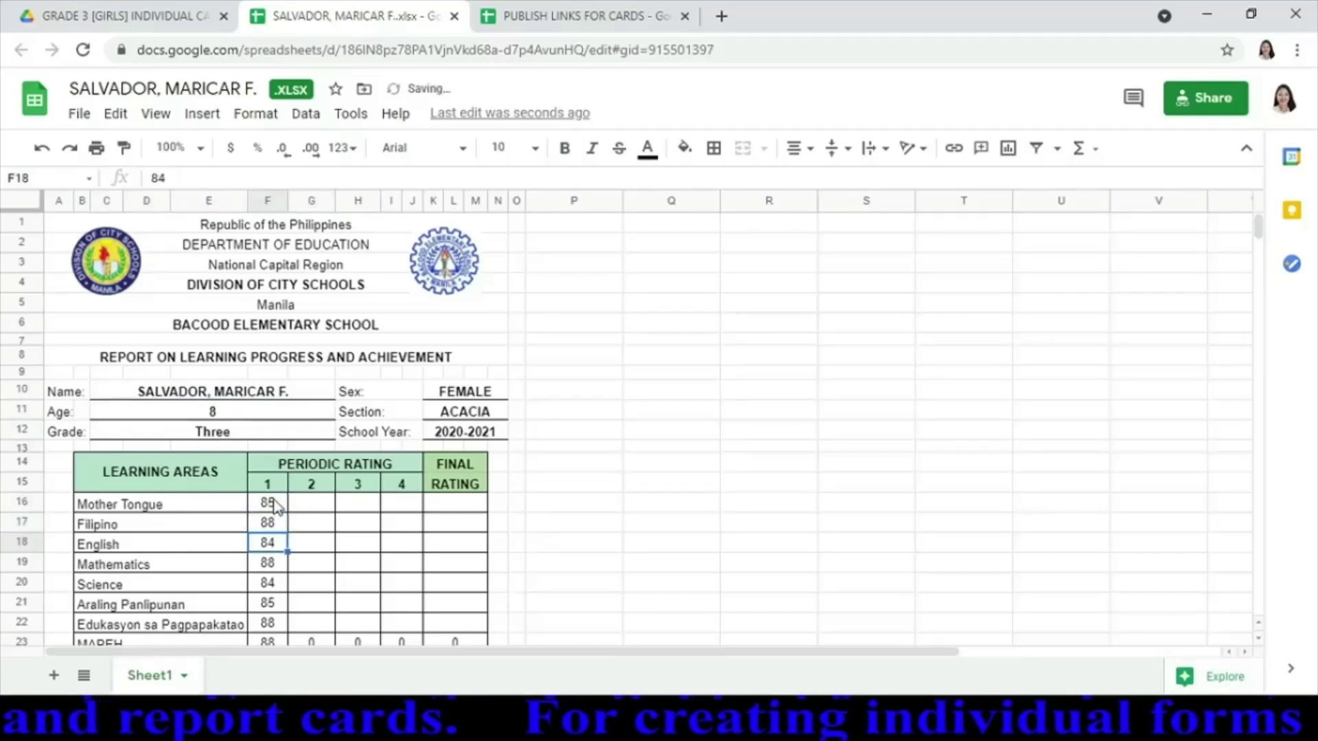
pyautogui.press('Return')
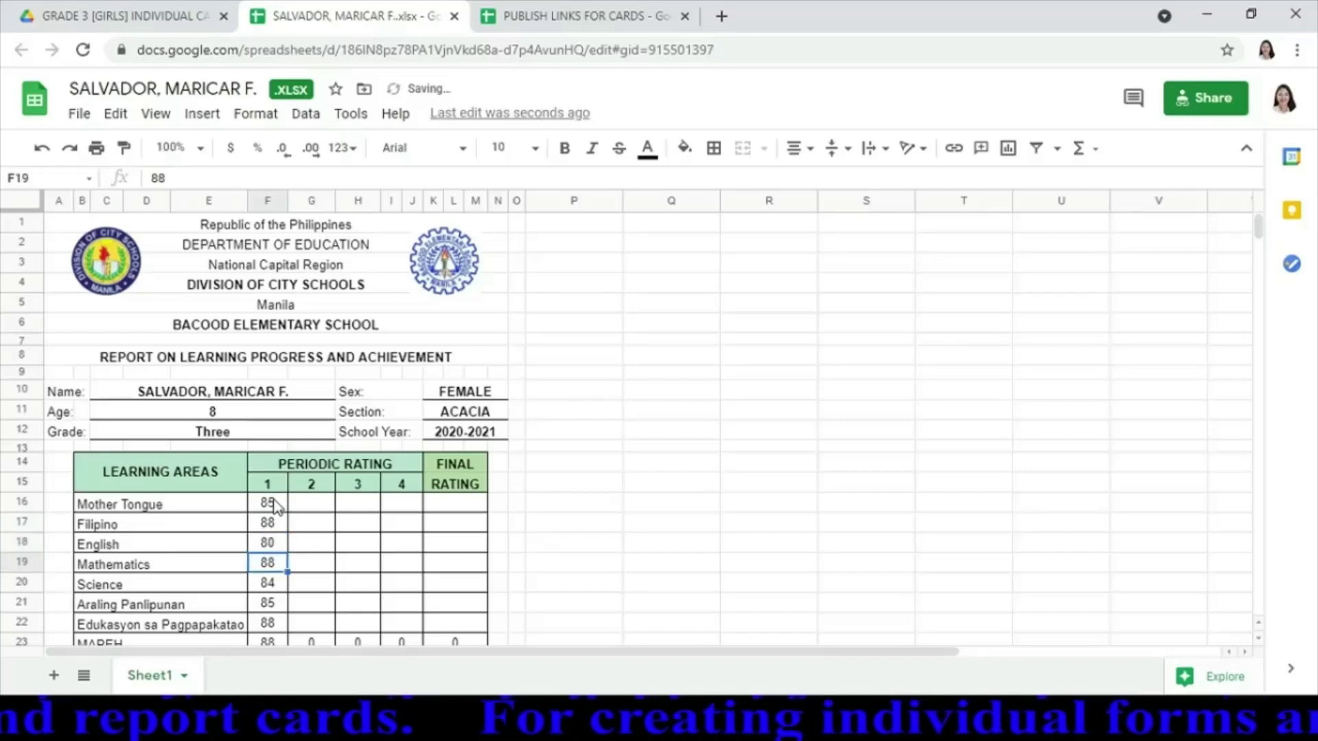
pyautogui.write('86')
pyautogui.press('Return')
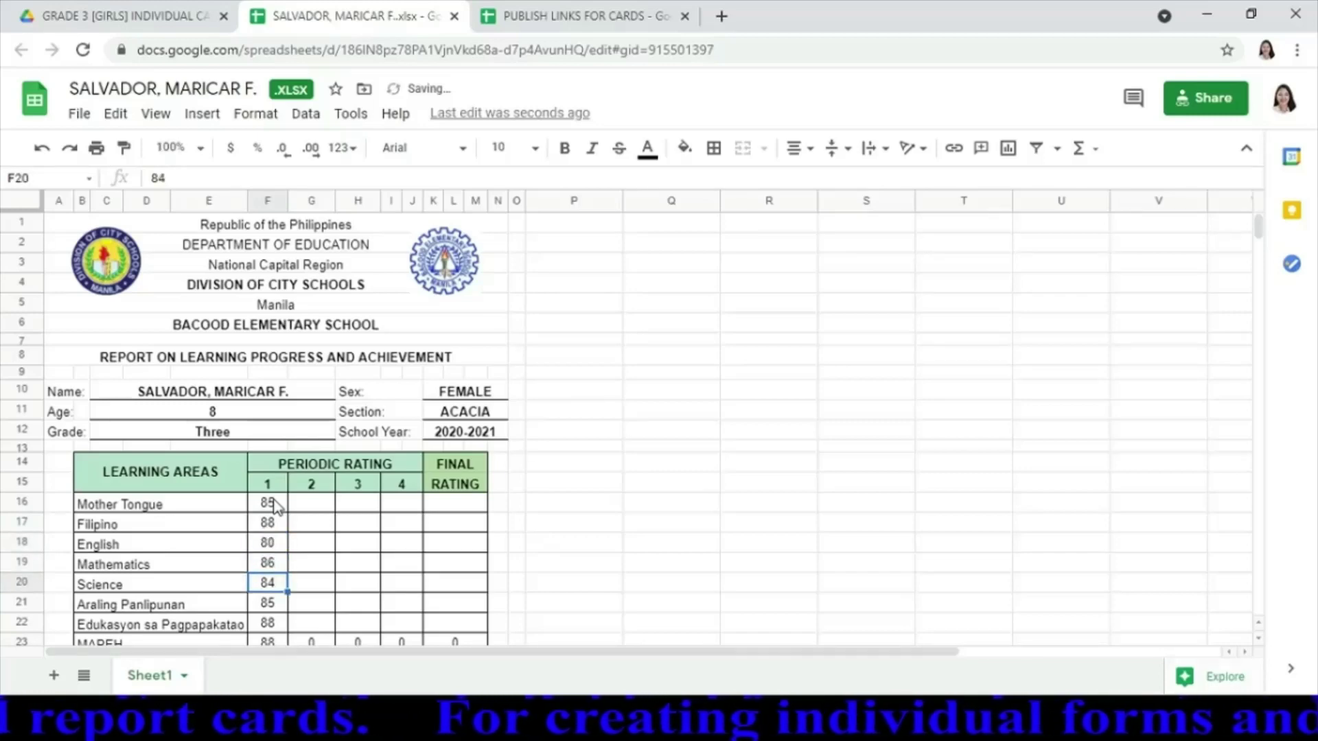
pyautogui.write('8')
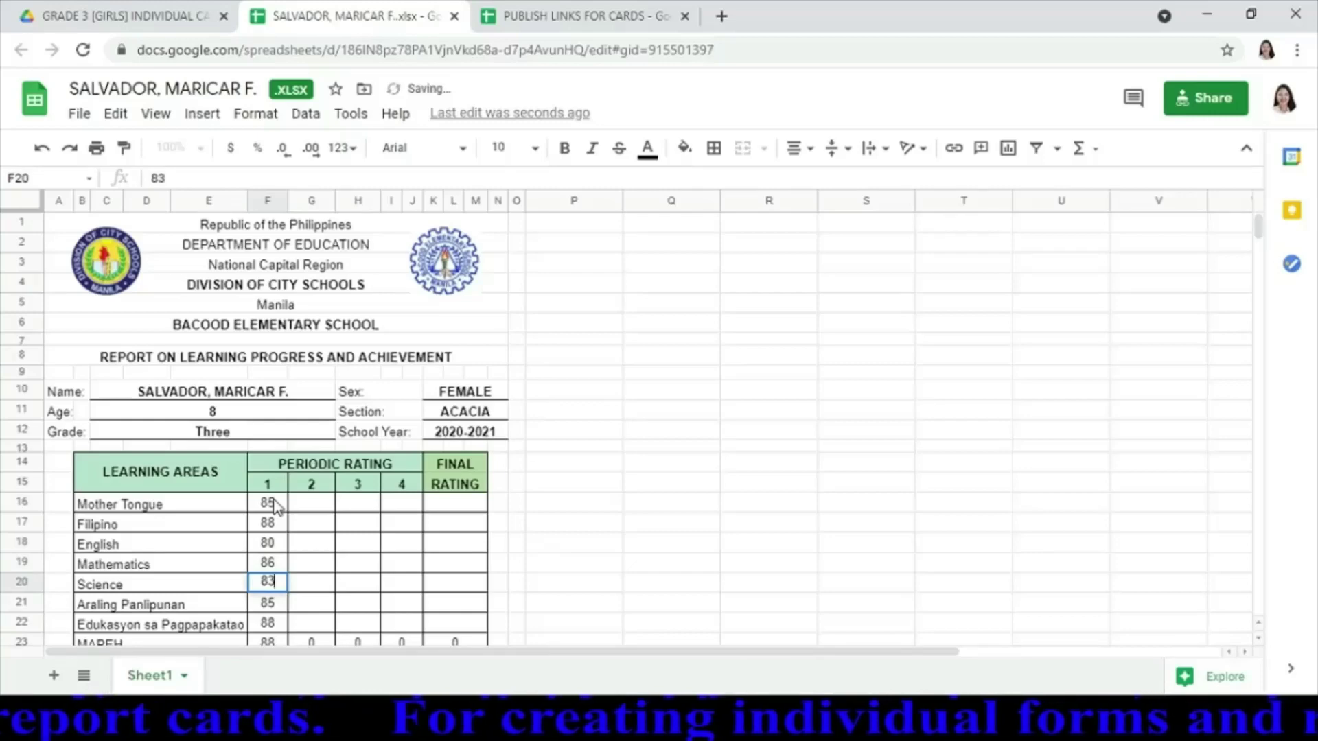
pyautogui.press('Return')
pyautogui.press('Return')
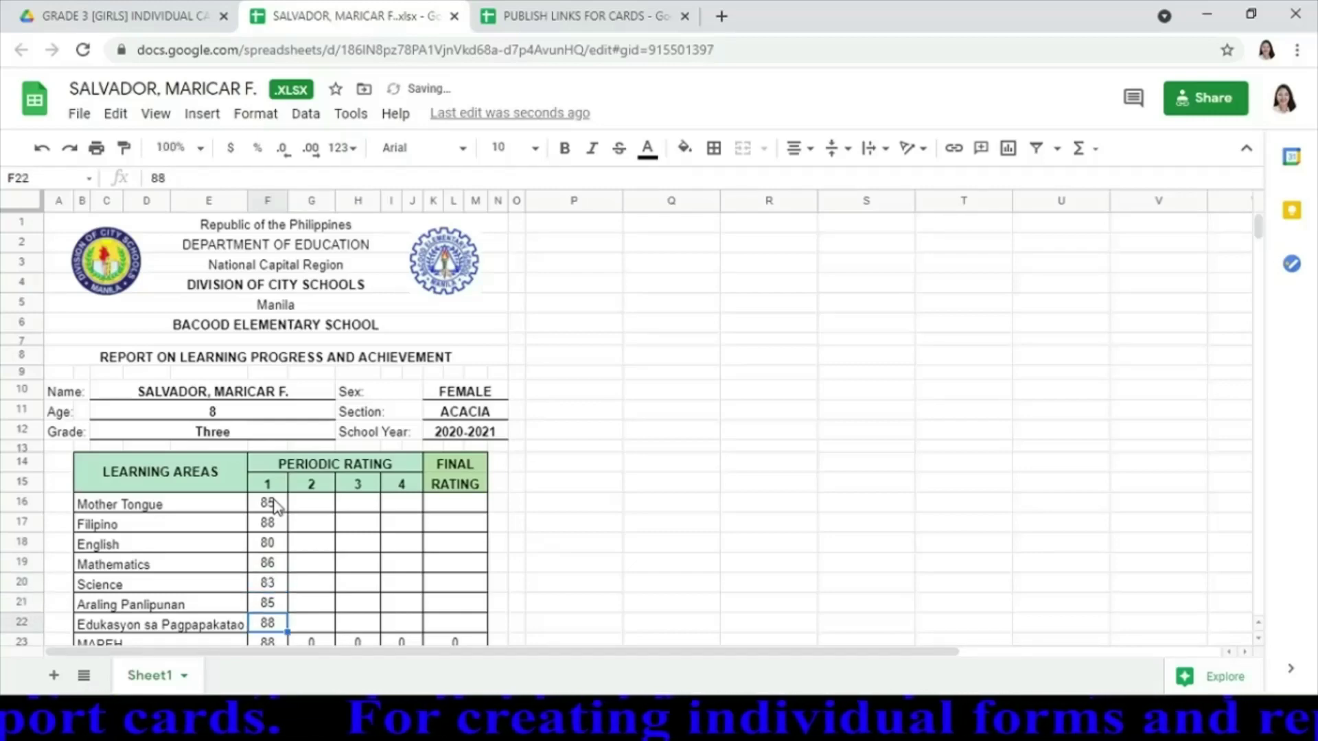
pyautogui.write('85')
pyautogui.press('Return')
pyautogui.press('Return')
pyautogui.press('Return')
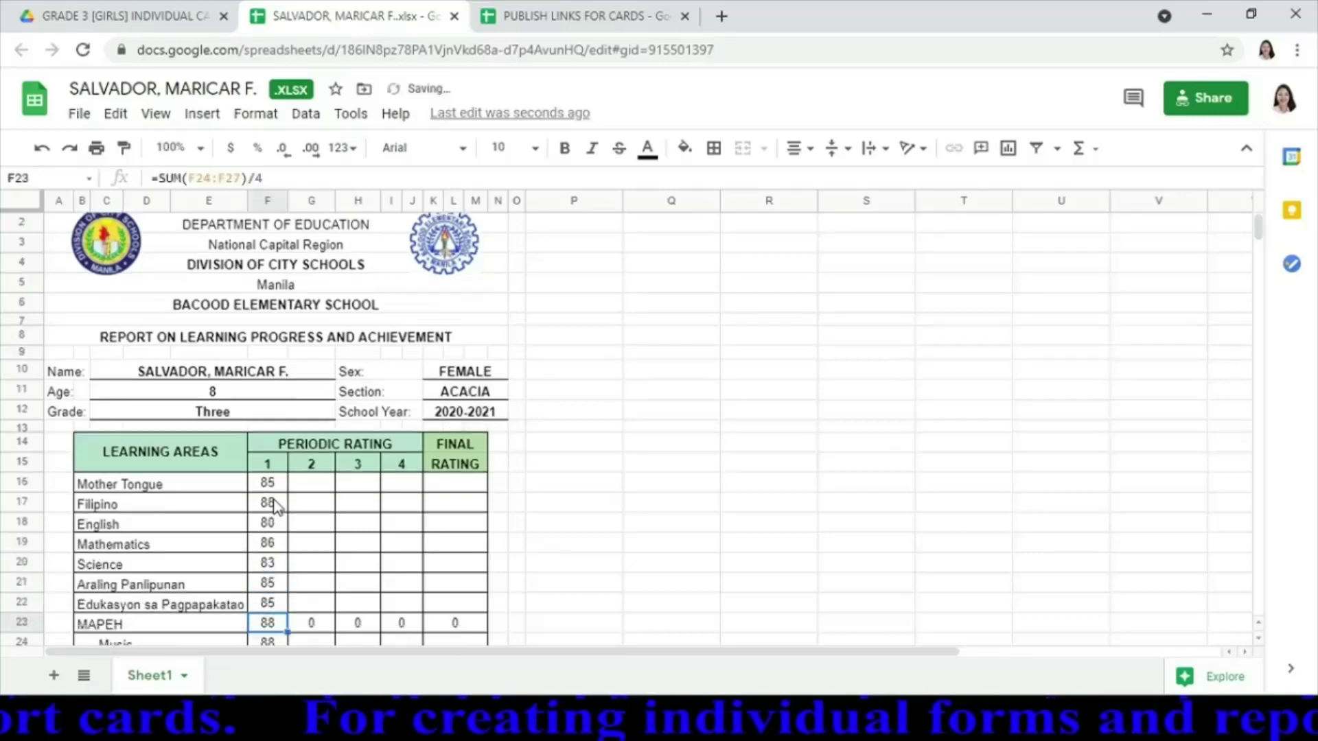
# Enter the MAPEH grades: Music 86, Arts 86, Physical Education 85, Health 86
pyautogui.press('Up')
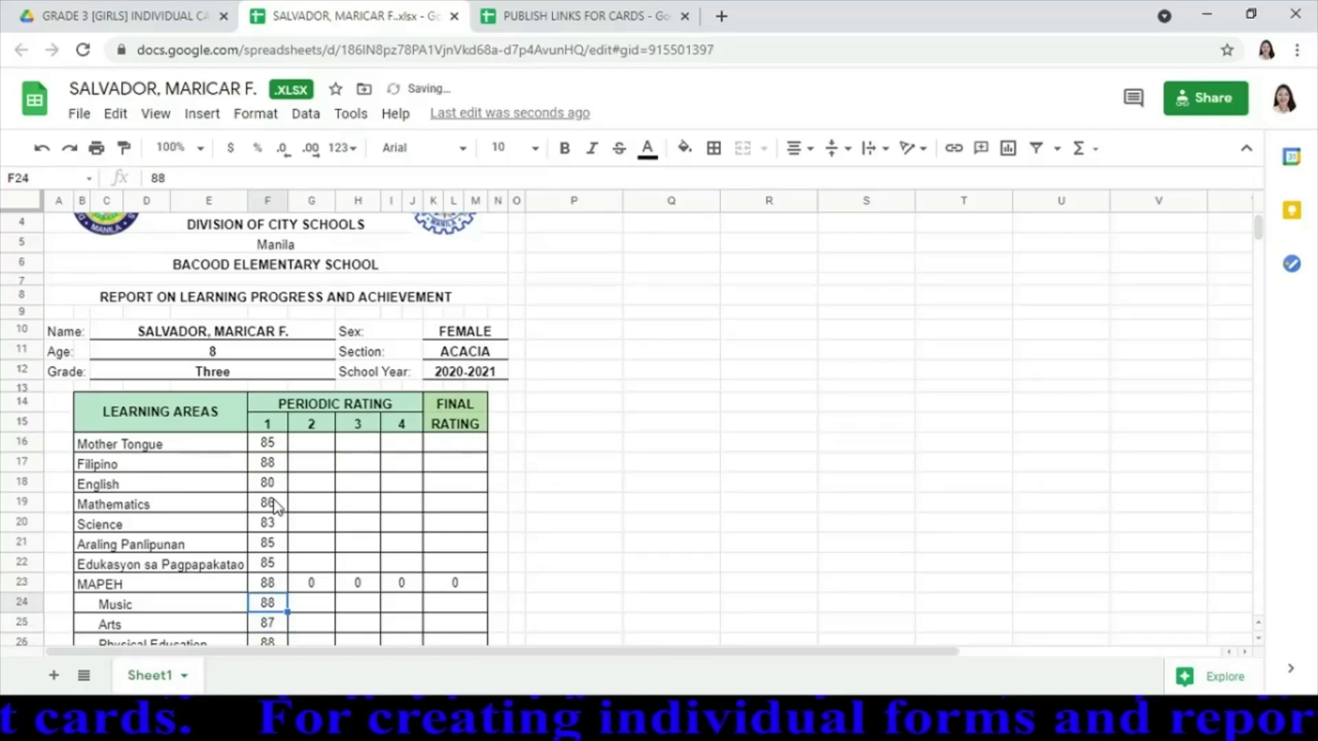
pyautogui.write('86')
pyautogui.press('Return')
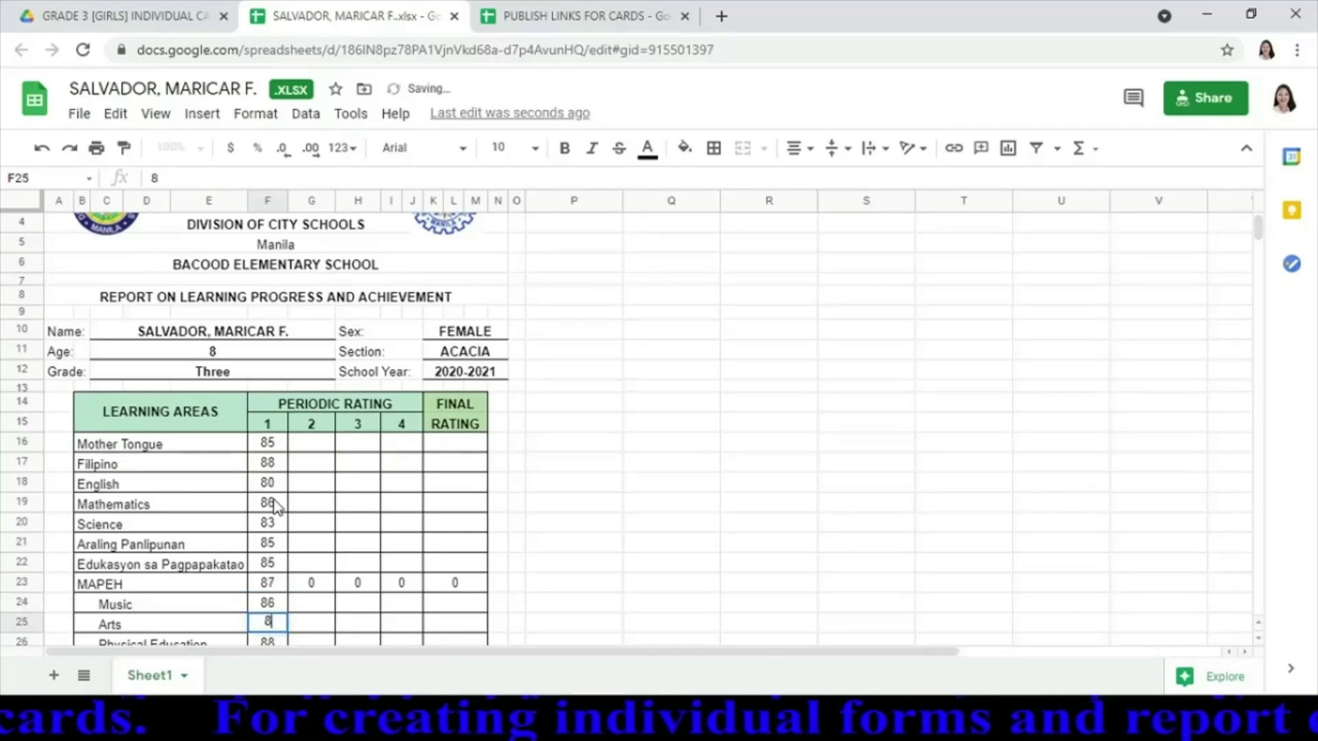
pyautogui.press('Return')
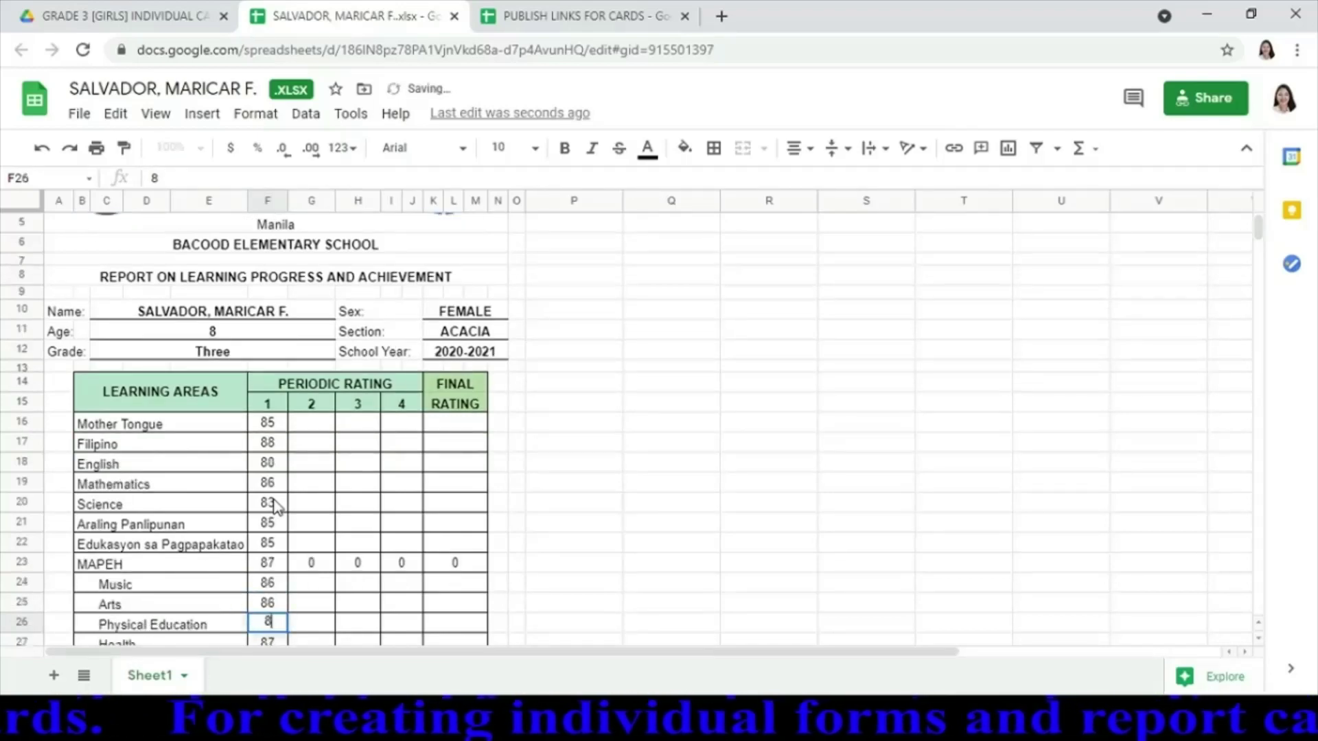
pyautogui.press('Return')
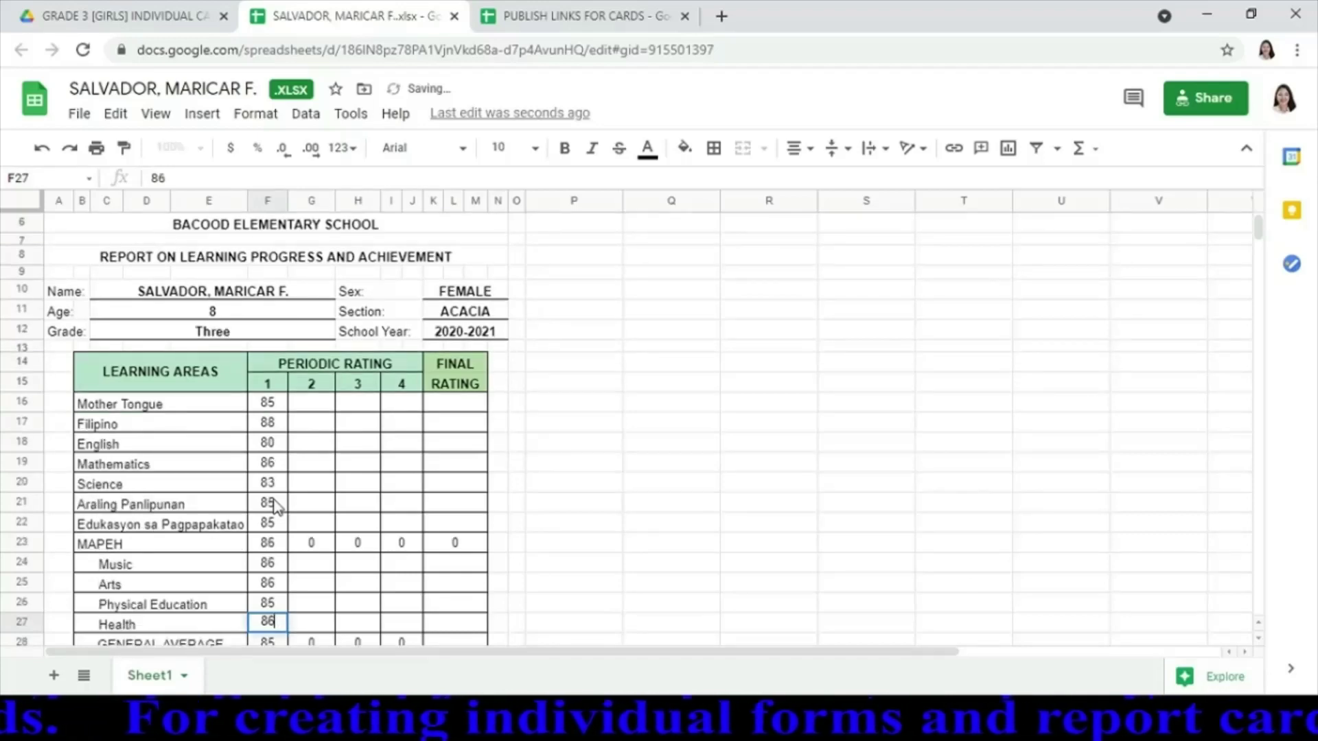
pyautogui.press('Return')
pyautogui.press('Return')
pyautogui.press('Return')
pyautogui.press('Return')
pyautogui.press('Return')
pyautogui.press('Return')
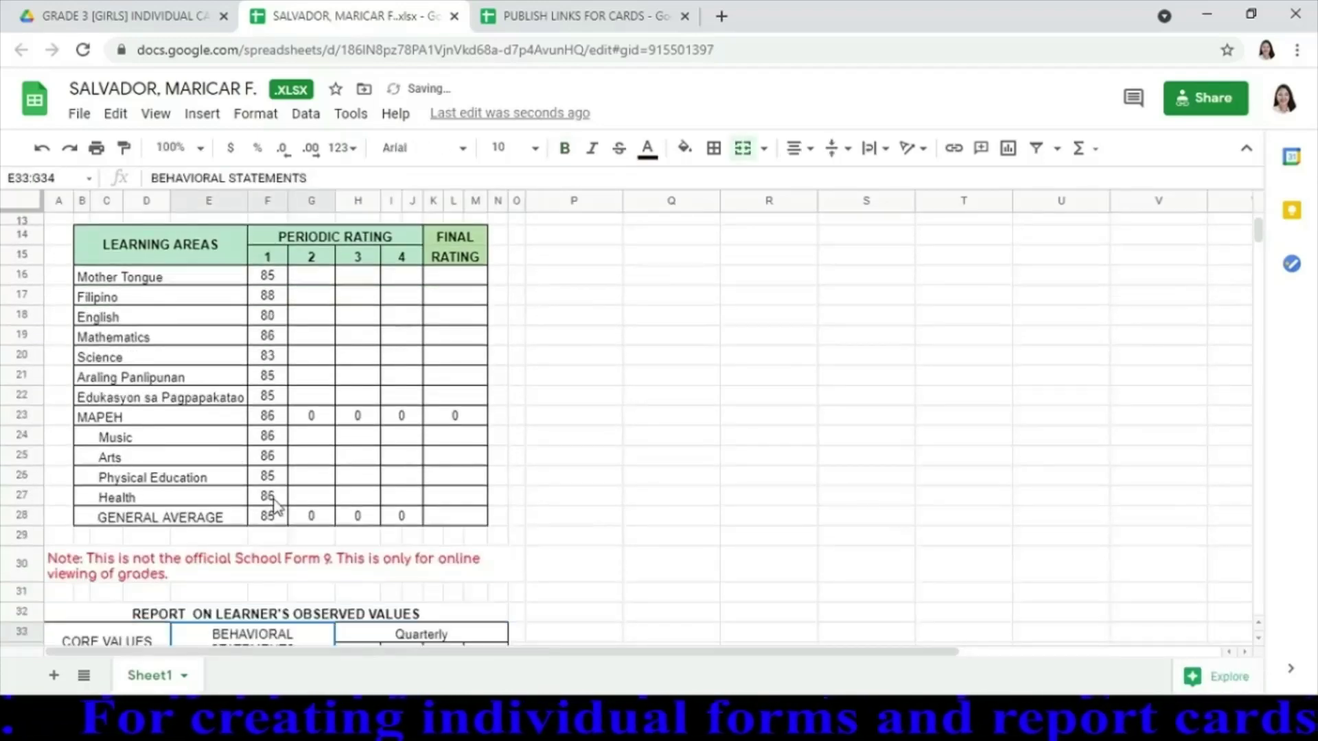
# Rate the Makatao, solidarity and Makakalikasan values SO, then close the report card
pyautogui.press('Return')
pyautogui.press('Return')
pyautogui.press('Return')
pyautogui.press('Right')
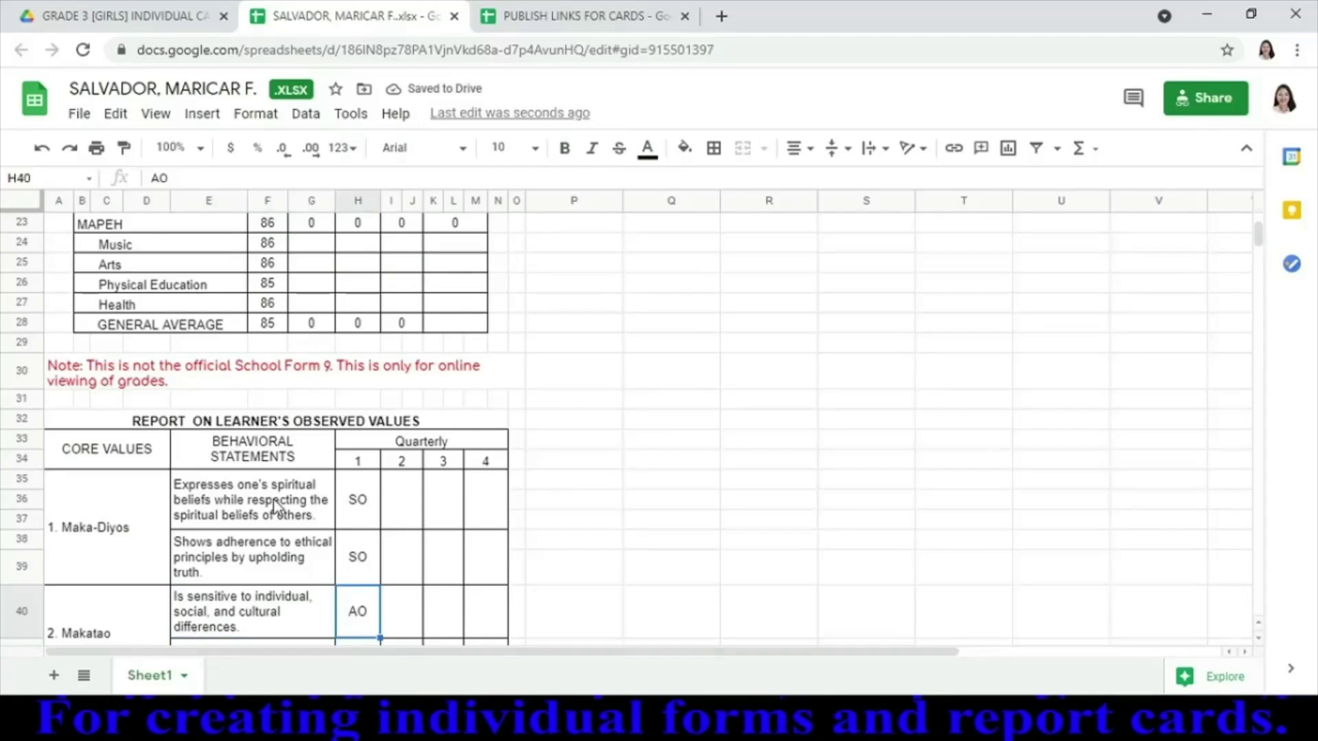
pyautogui.write('SO')
pyautogui.press('Return')
pyautogui.write('SO')
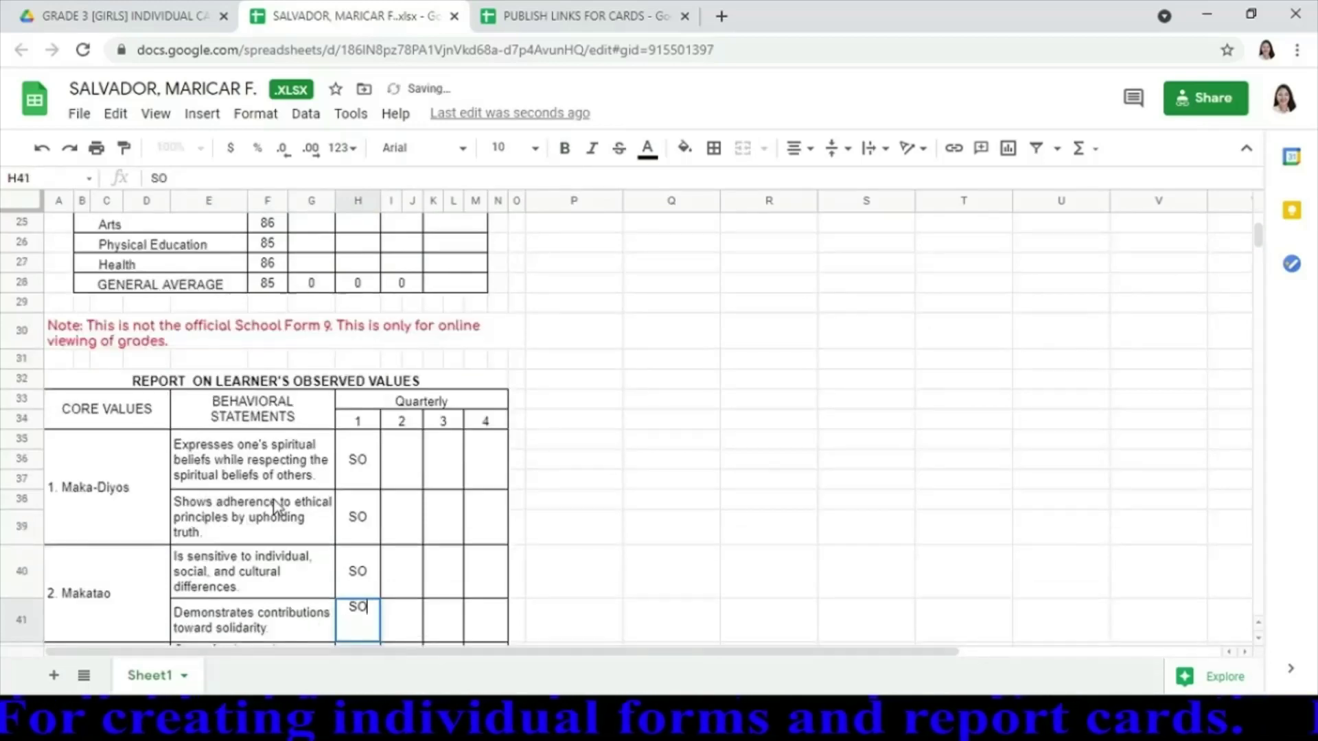
pyautogui.press('Return')
pyautogui.write('S')
pyautogui.press('Return')
pyautogui.press('Return')
pyautogui.press('Return')
pyautogui.press('Return')
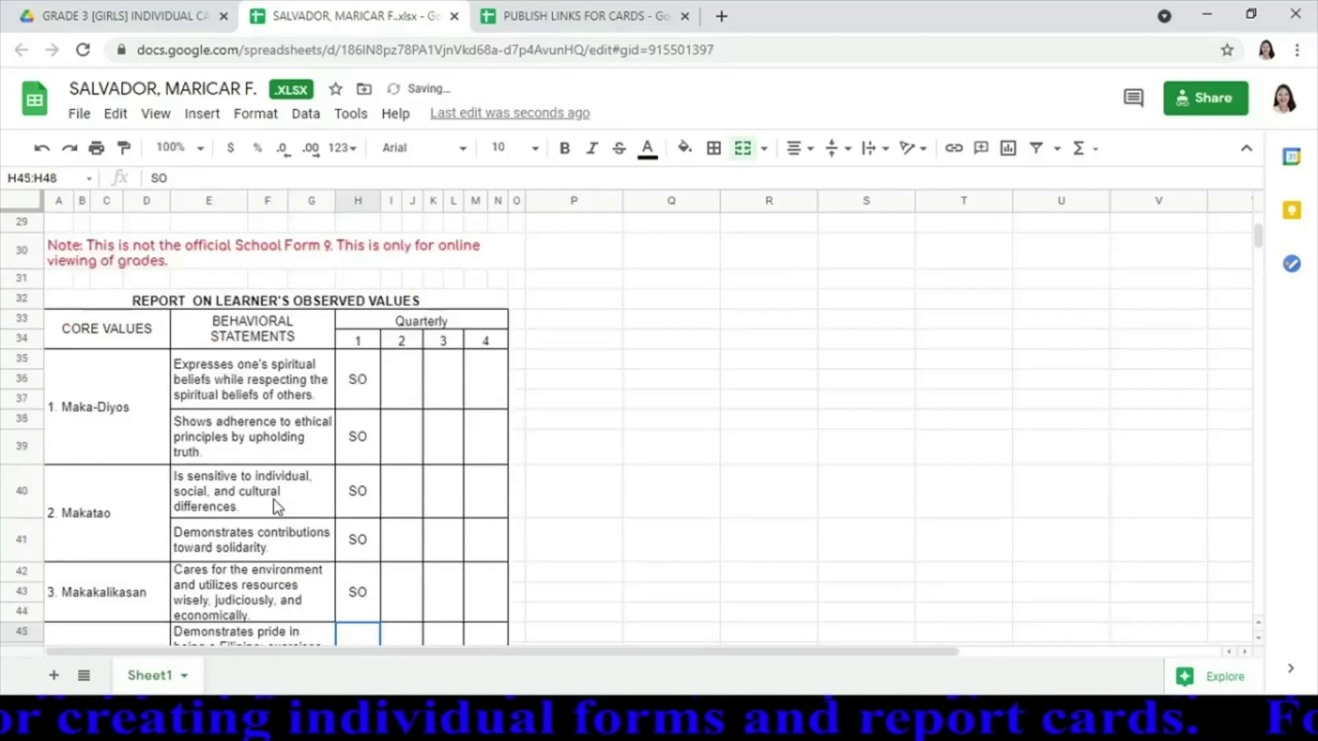
pyautogui.press('Return')
pyautogui.press('Return')
pyautogui.press('Return')
pyautogui.press('Return')
pyautogui.press('Return')
pyautogui.press('Return')
pyautogui.press('Return')
pyautogui.press('Return')
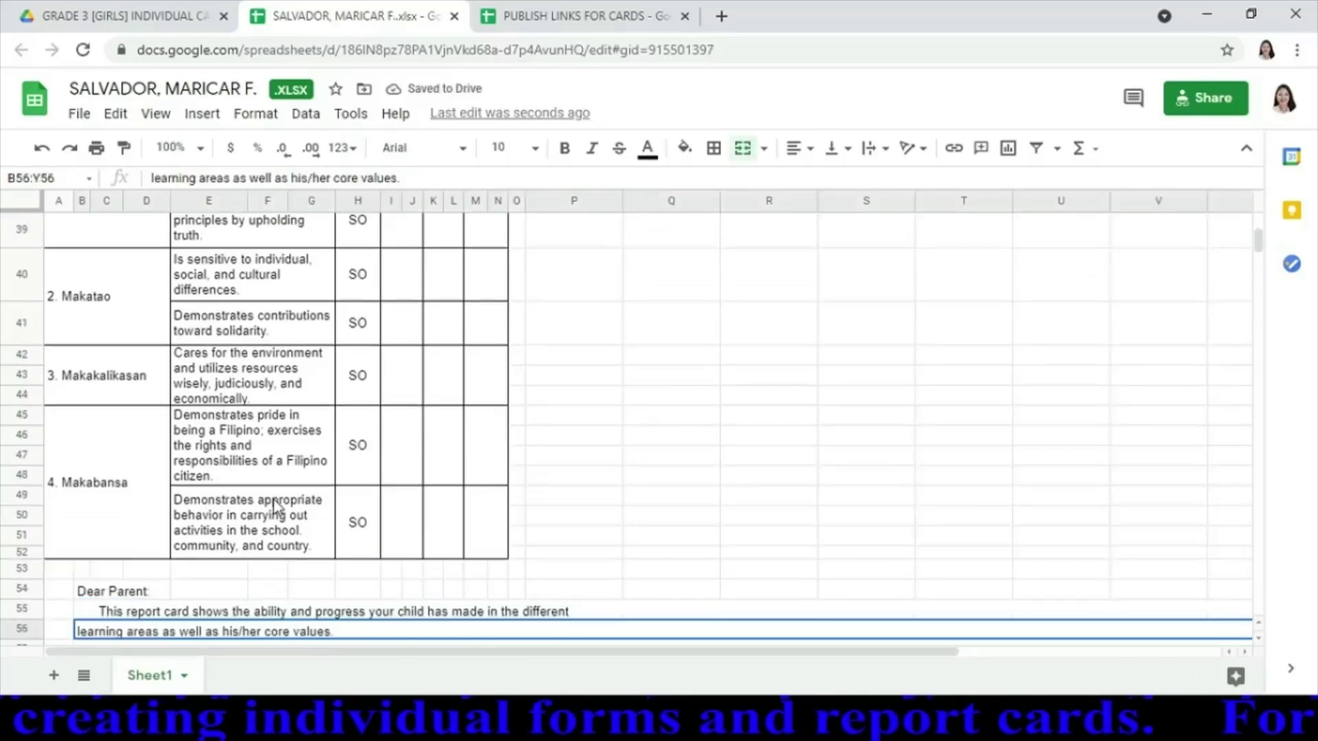
pyautogui.press('Up')
pyautogui.press('Up')
pyautogui.press('Up')
pyautogui.press('Up')
pyautogui.press('Up')
pyautogui.press('Up')
pyautogui.press('Up')
pyautogui.press('Up')
pyautogui.press('Up')
pyautogui.press('Up')
pyautogui.press('Up')
pyautogui.press('Up')
pyautogui.press('Up')
pyautogui.press('Up')
pyautogui.press('Up')
pyautogui.press('Up')
pyautogui.press('Up')
pyautogui.press('Up')
pyautogui.press('Up')
pyautogui.press('Up')
pyautogui.press('Up')
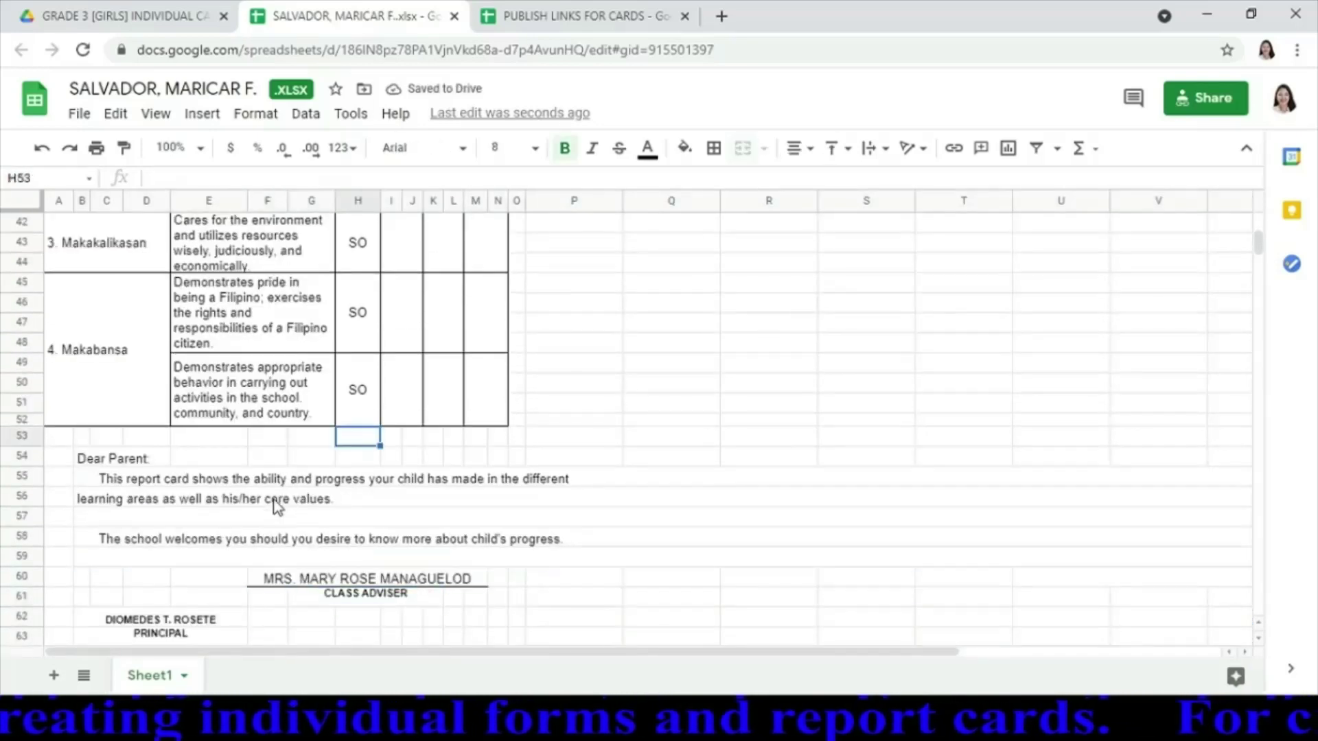
pyautogui.press('Up')
pyautogui.press('Up')
pyautogui.press('Up')
pyautogui.press('Up')
pyautogui.press('Up')
pyautogui.press('Up')
pyautogui.press('Up')
pyautogui.press('Up')
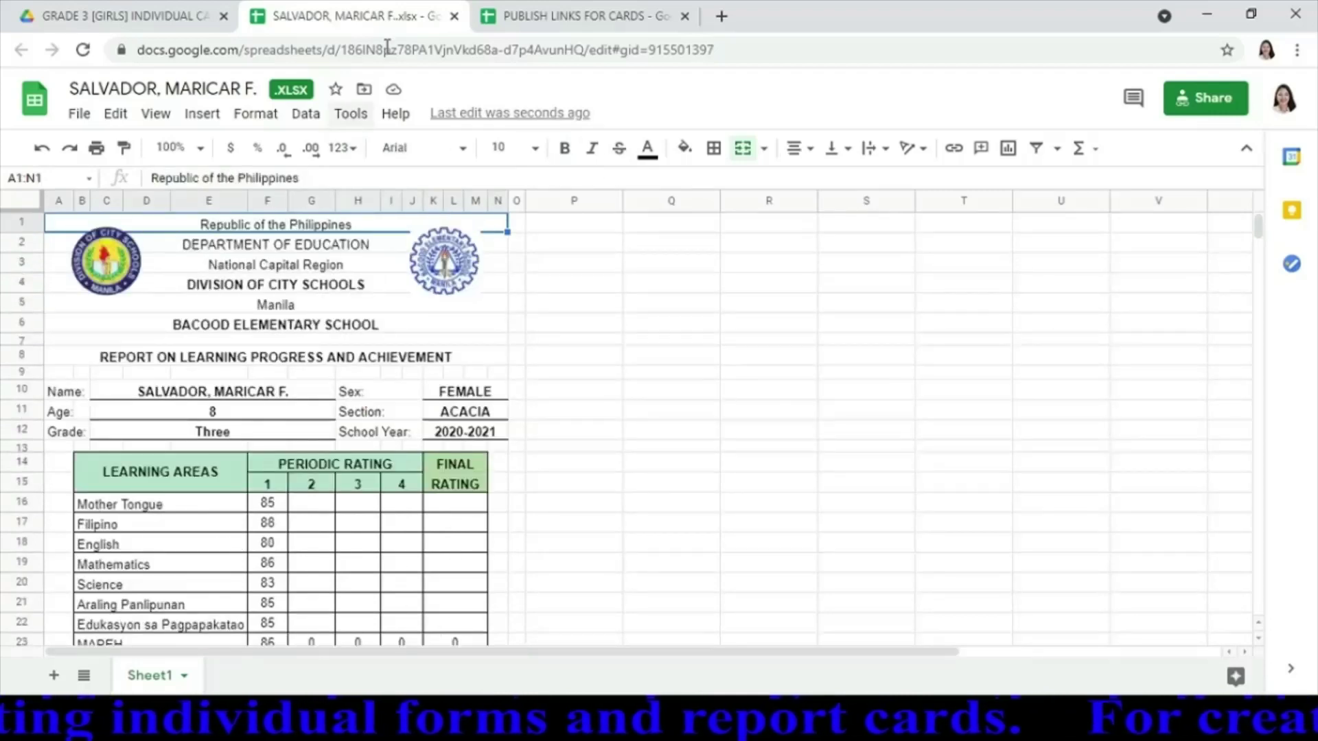
pyautogui.click(455, 17)
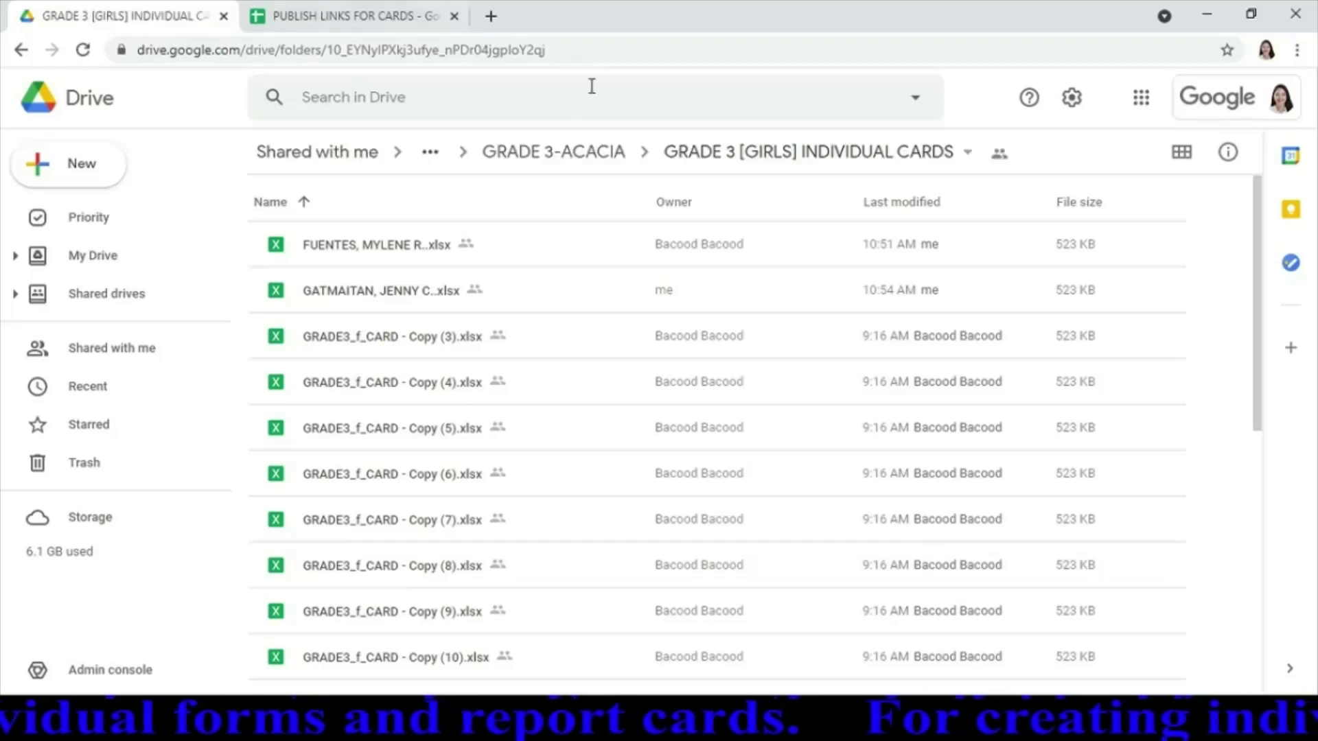
# Open the first student's .xlsx report card from the girls' cards folder
pyautogui.click(363, 254)
pyautogui.doubleClick(364, 254)
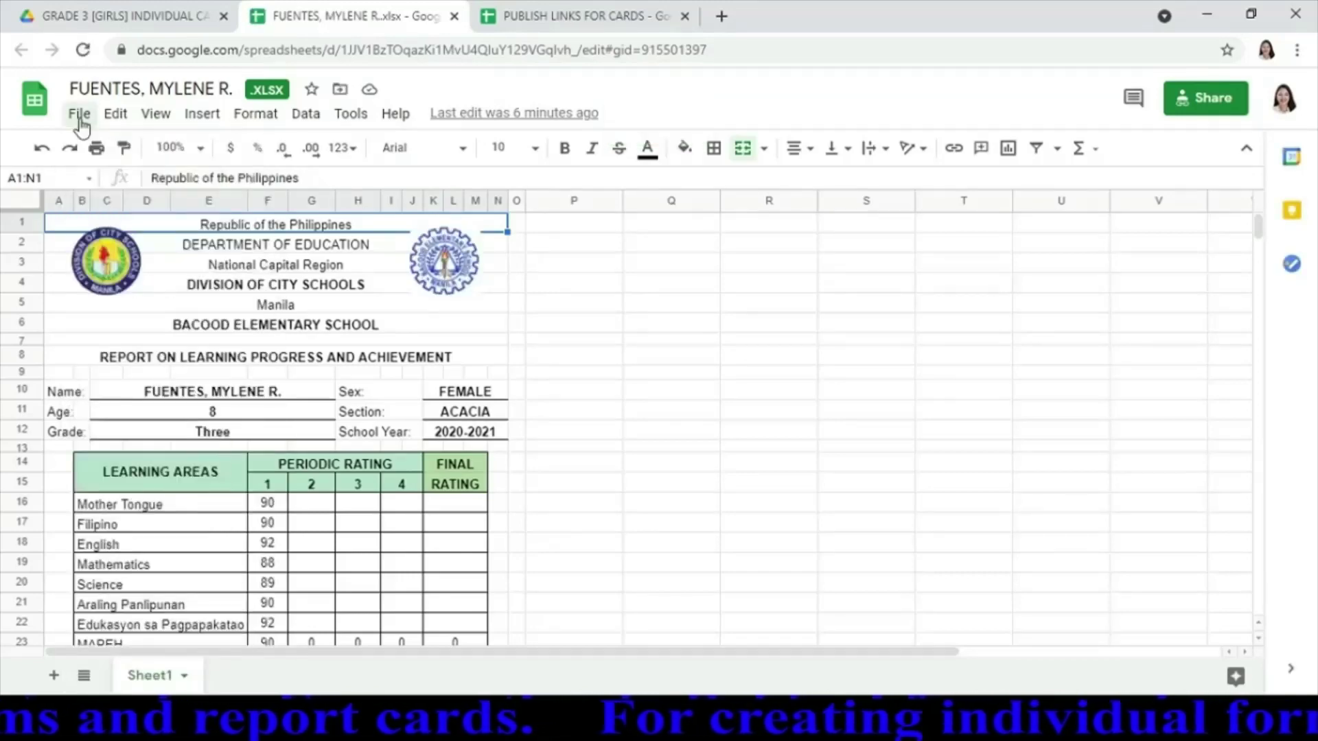
# Publish the report card's Sheet1 to the web as a web page
pyautogui.click(80, 117)
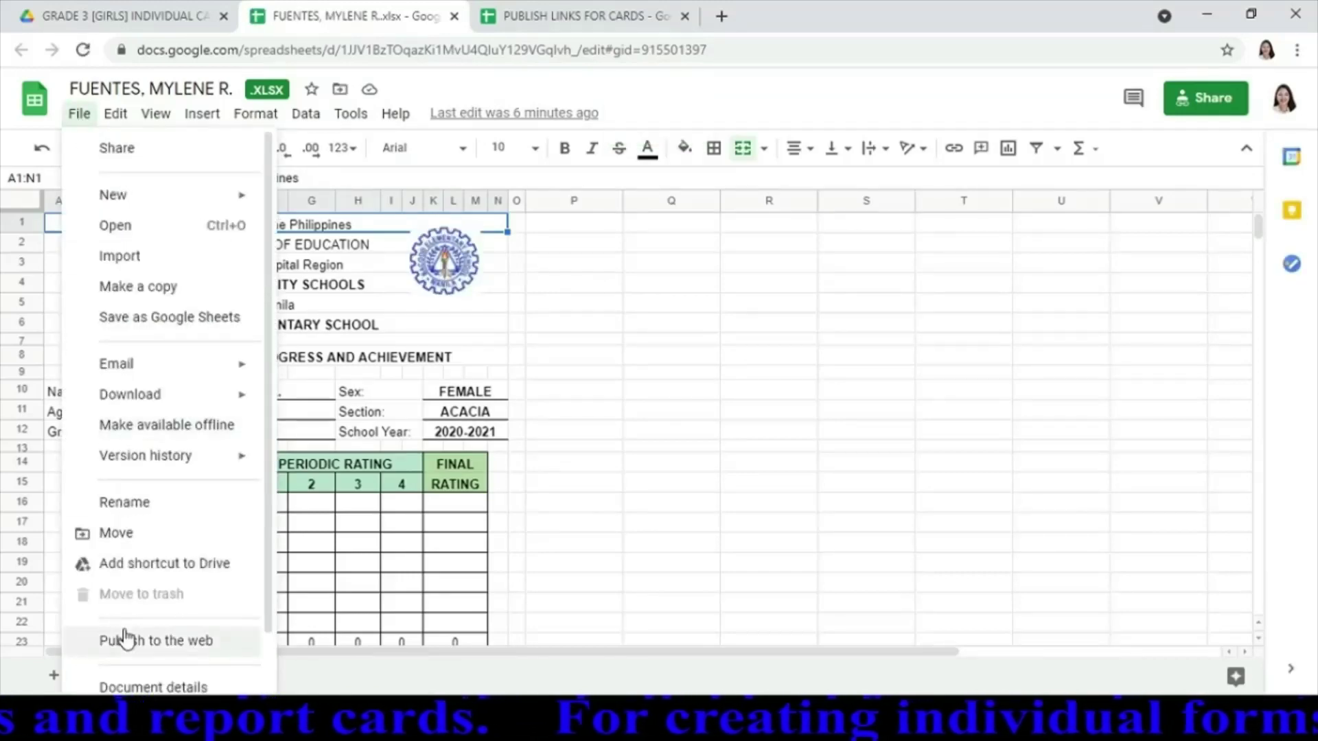
pyautogui.click(125, 643)
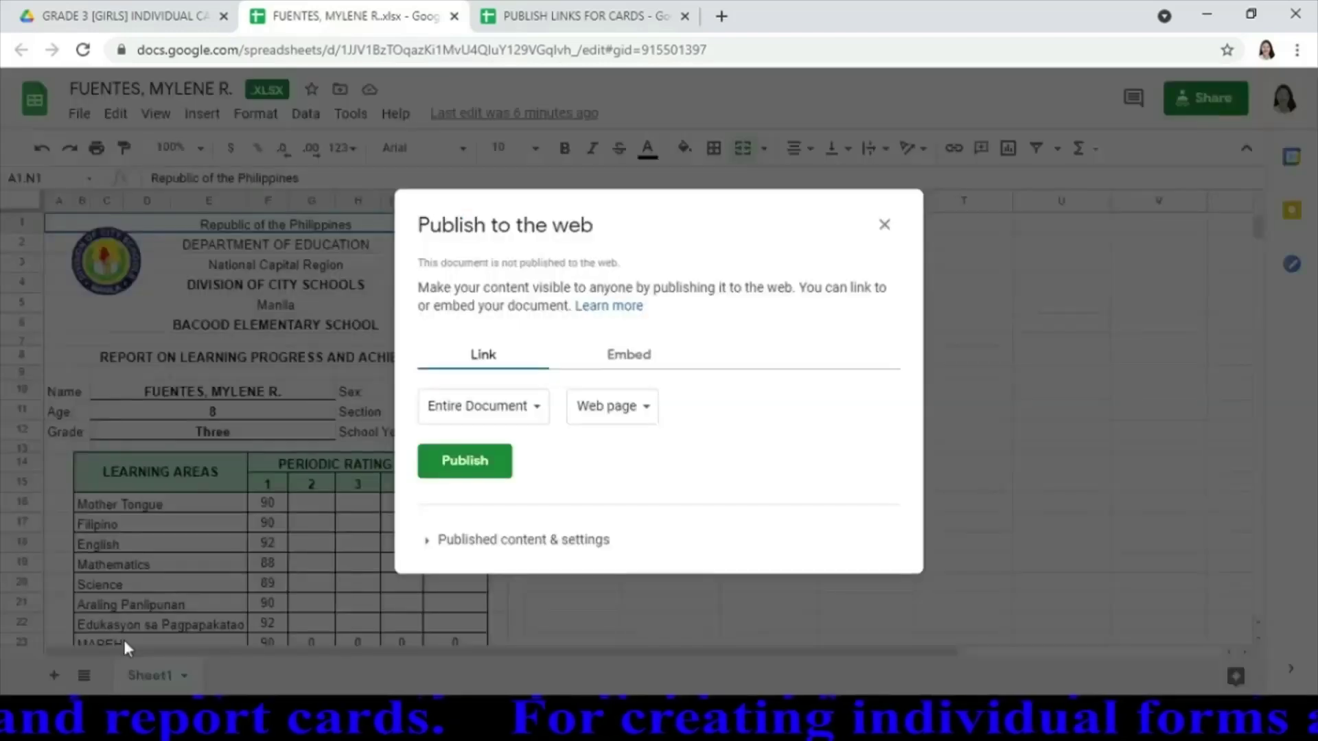
pyautogui.click(537, 412)
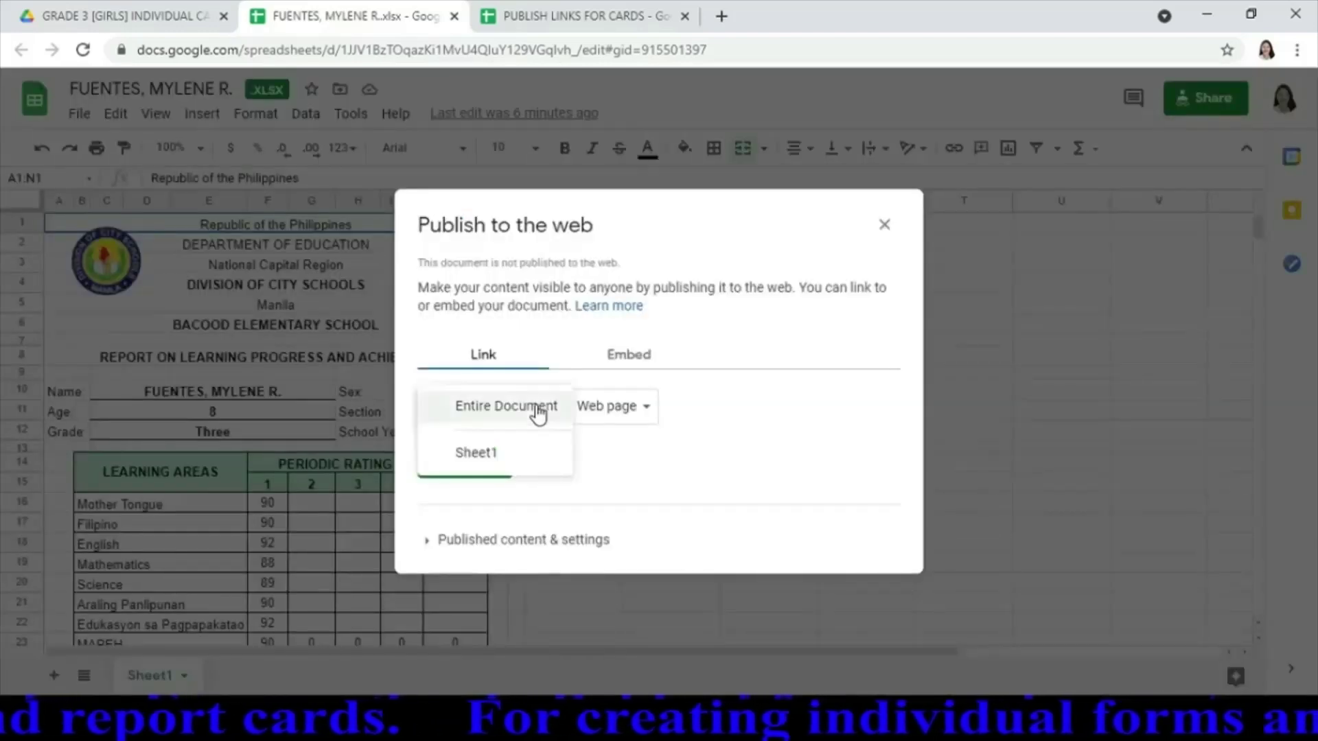
pyautogui.click(497, 463)
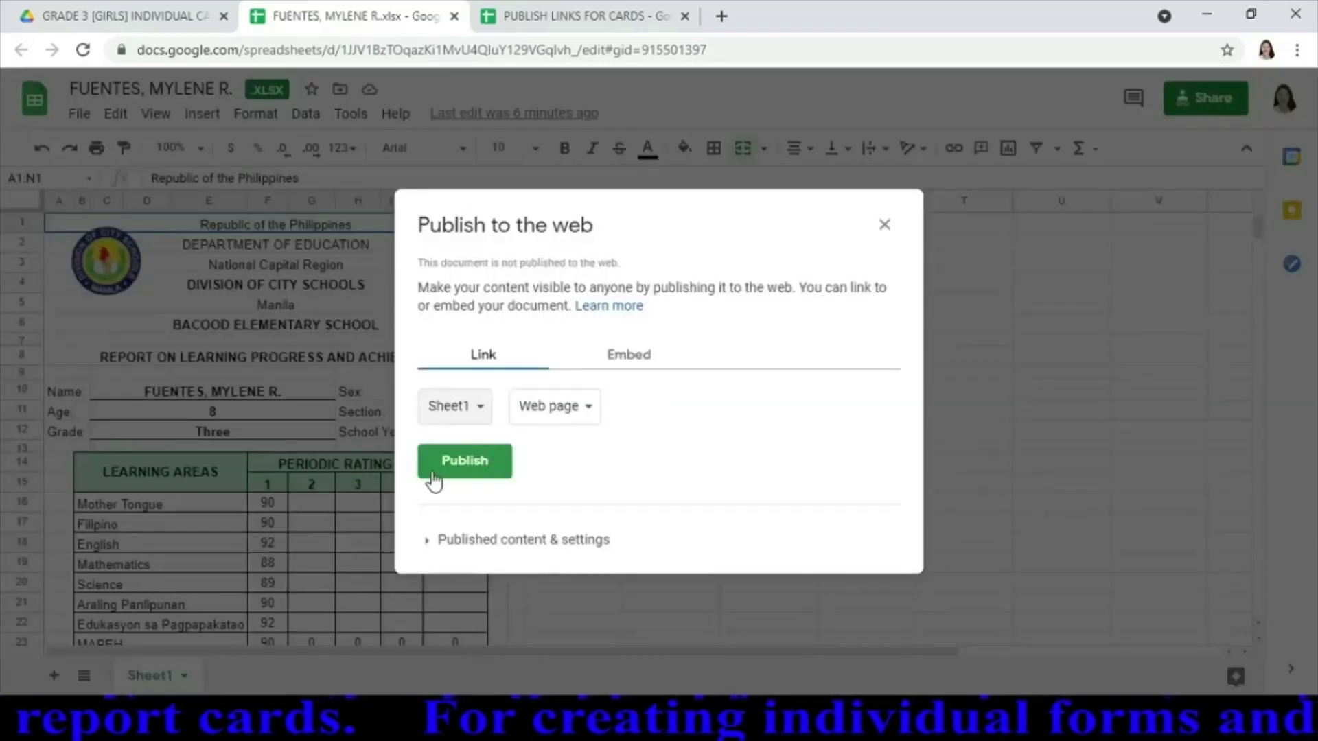
pyautogui.click(492, 469)
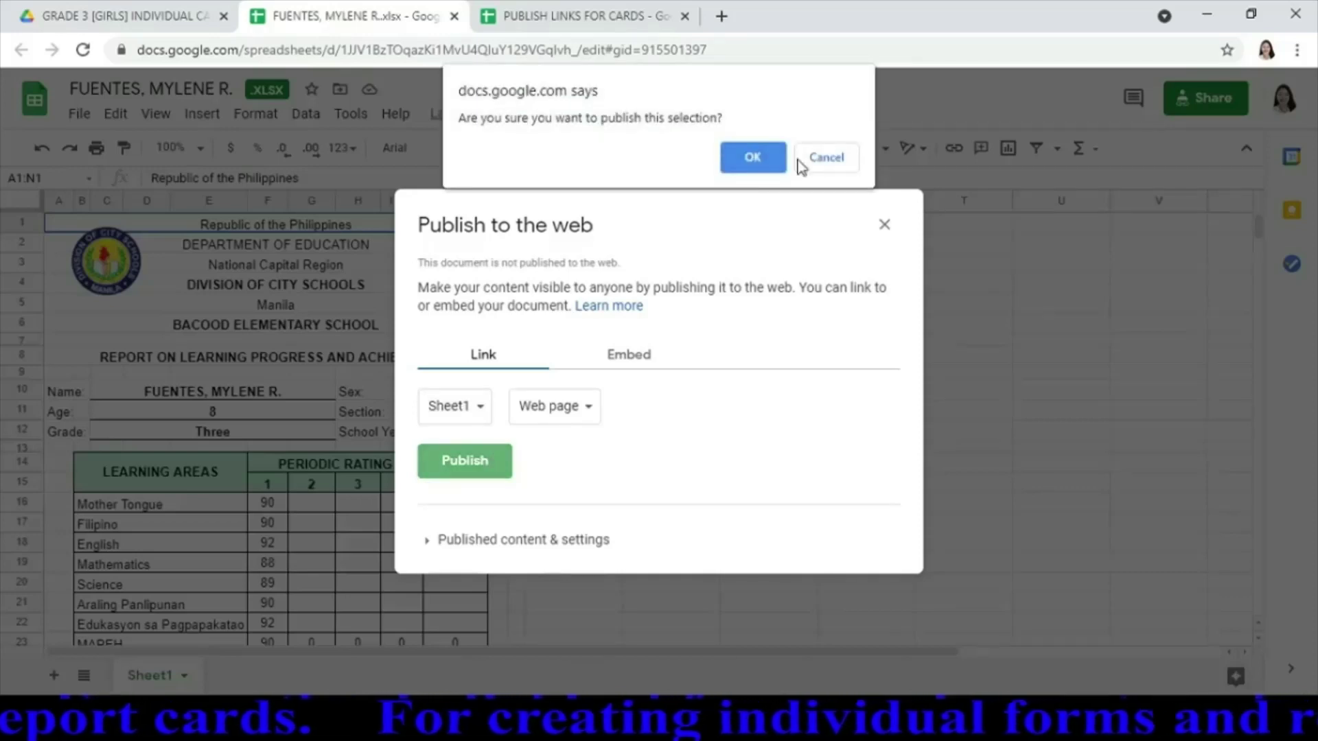
pyautogui.click(763, 158)
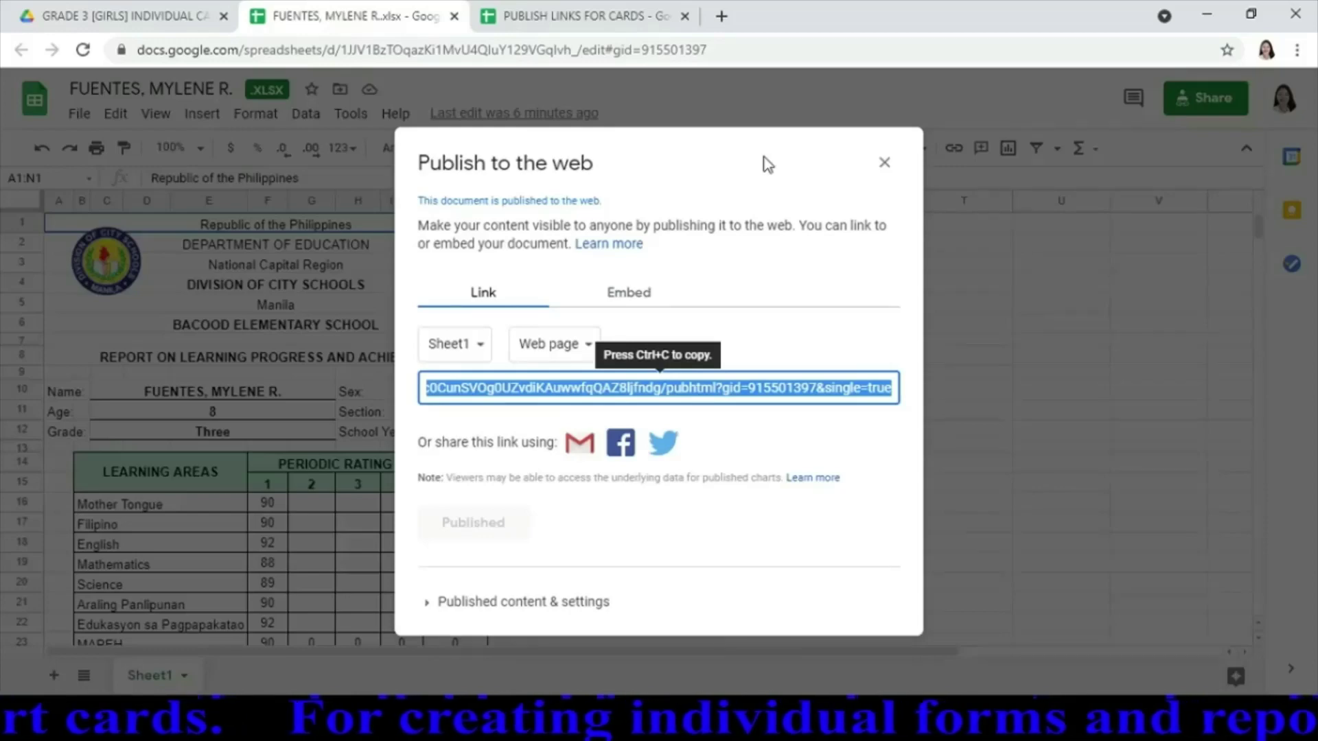
# Paste the published link into B5 of PUBLISH LINKS FOR CARDS and close the card
pyautogui.click(591, 20)
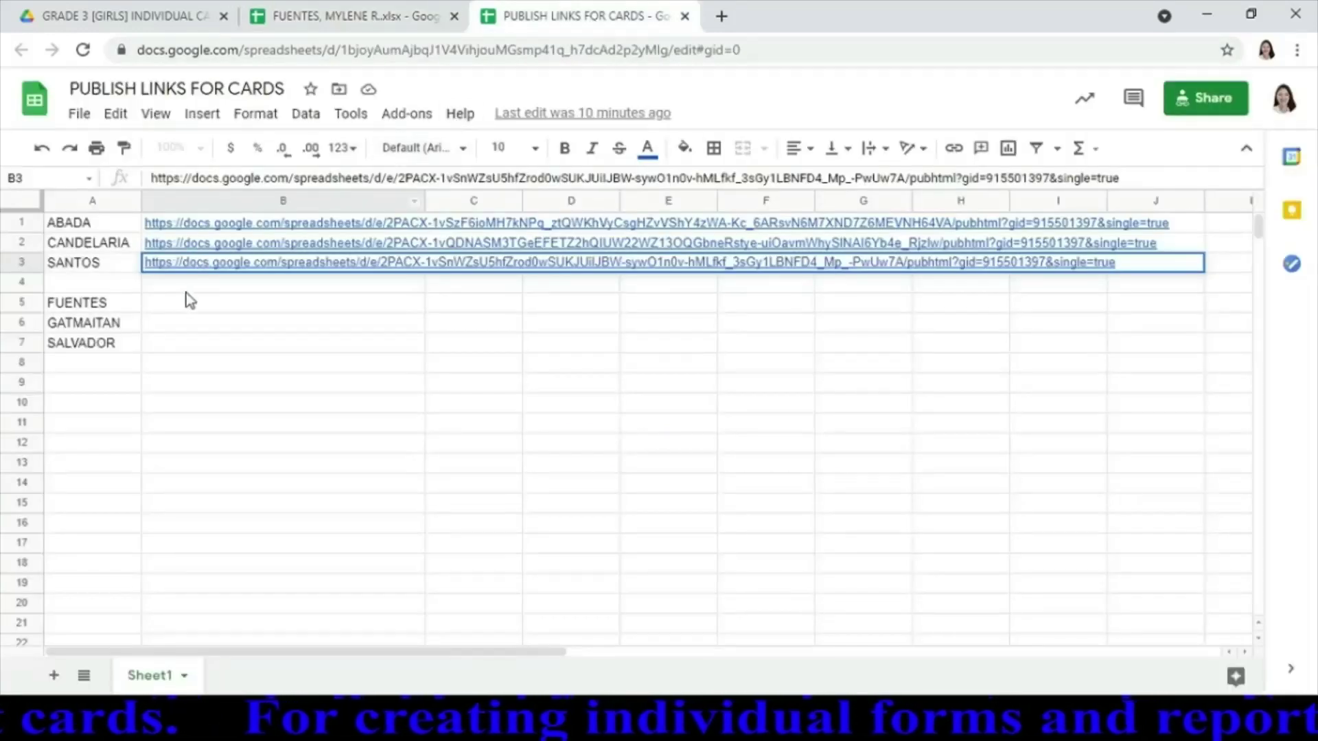
pyautogui.click(203, 310)
pyautogui.write('https://docs.google.com/spreadsheets/d/e/2PACX-1vRyqYE9LbdCngrtfCrZp7gktyEIBRfH4Fc0CunSVOg0UZvdiKAuwwfqQAZ8ljfndg/pubhtml?gid=915501397&single=true')
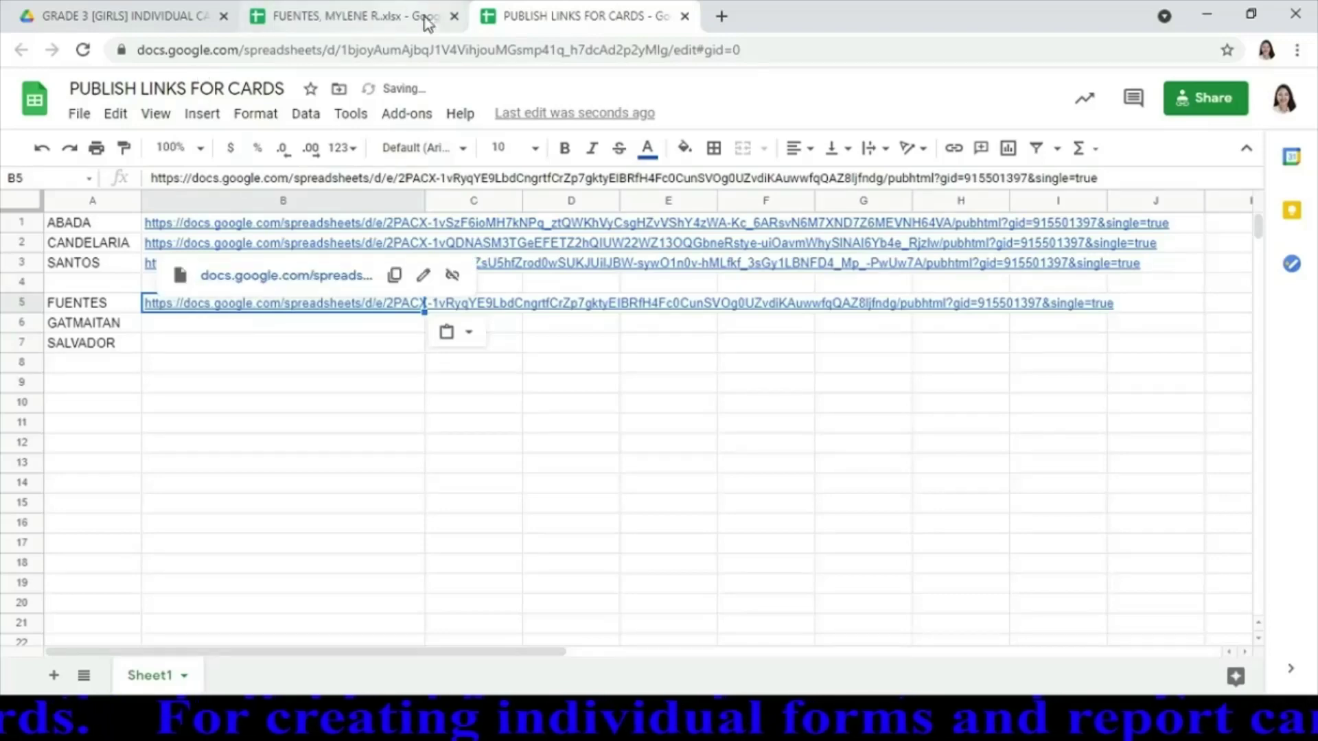
pyautogui.click(455, 15)
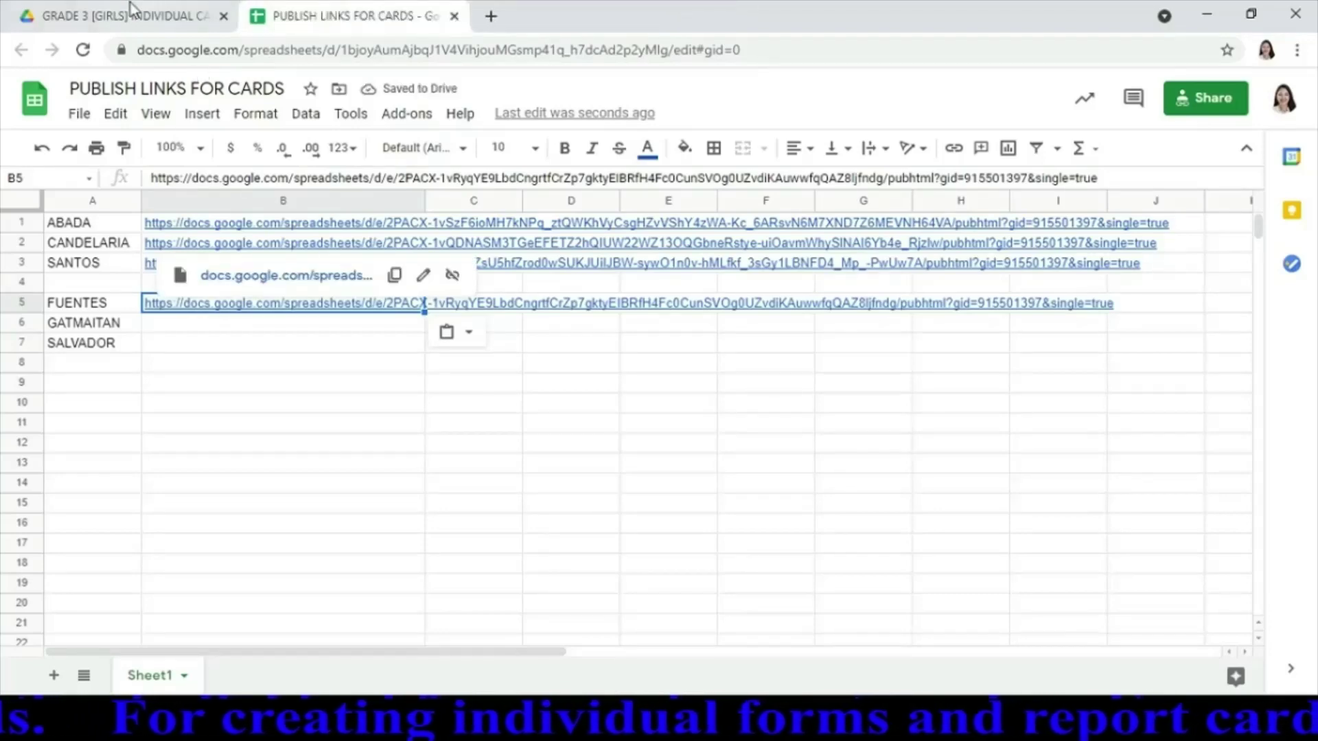
# Back in the girls' cards folder, open the second student's .xlsx report card
pyautogui.click(98, 18)
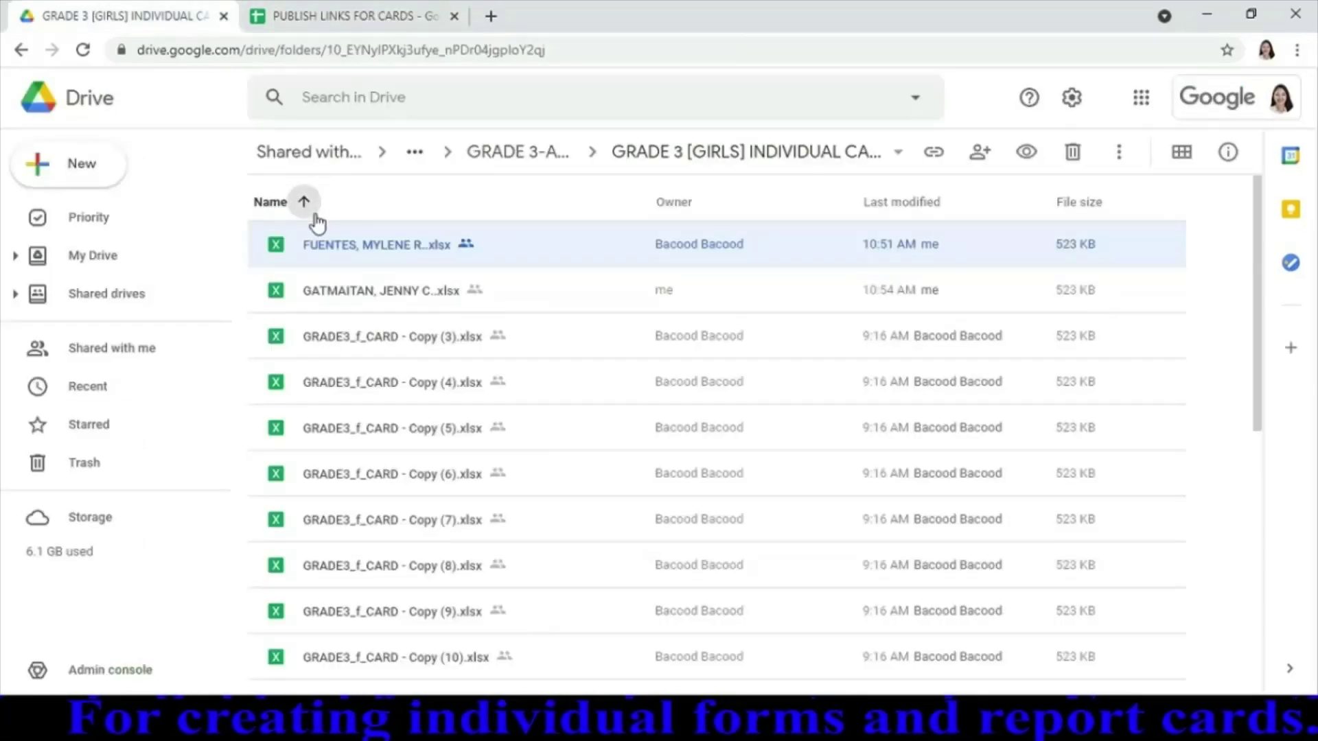
pyautogui.click(371, 294)
pyautogui.doubleClick(371, 294)
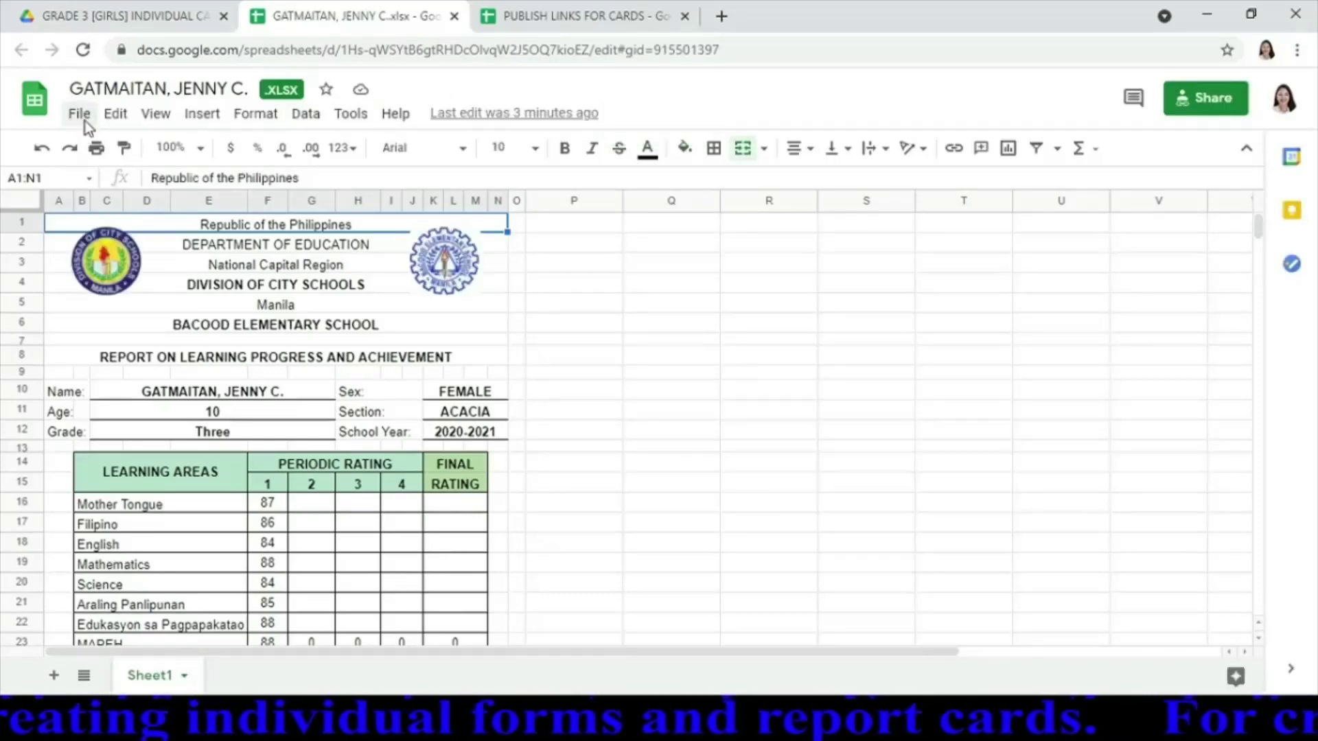
# Publish this report card's Sheet1 to the web as a web page
pyautogui.click(83, 124)
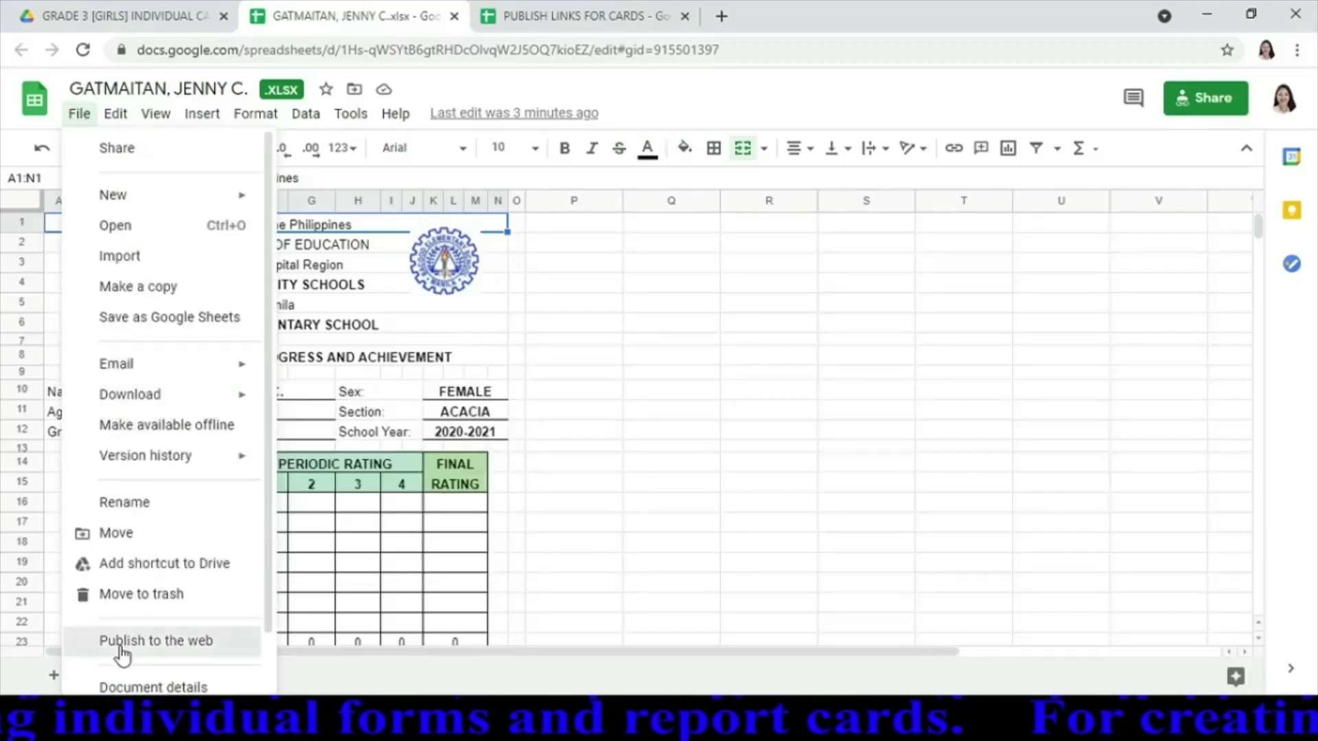
pyautogui.click(121, 645)
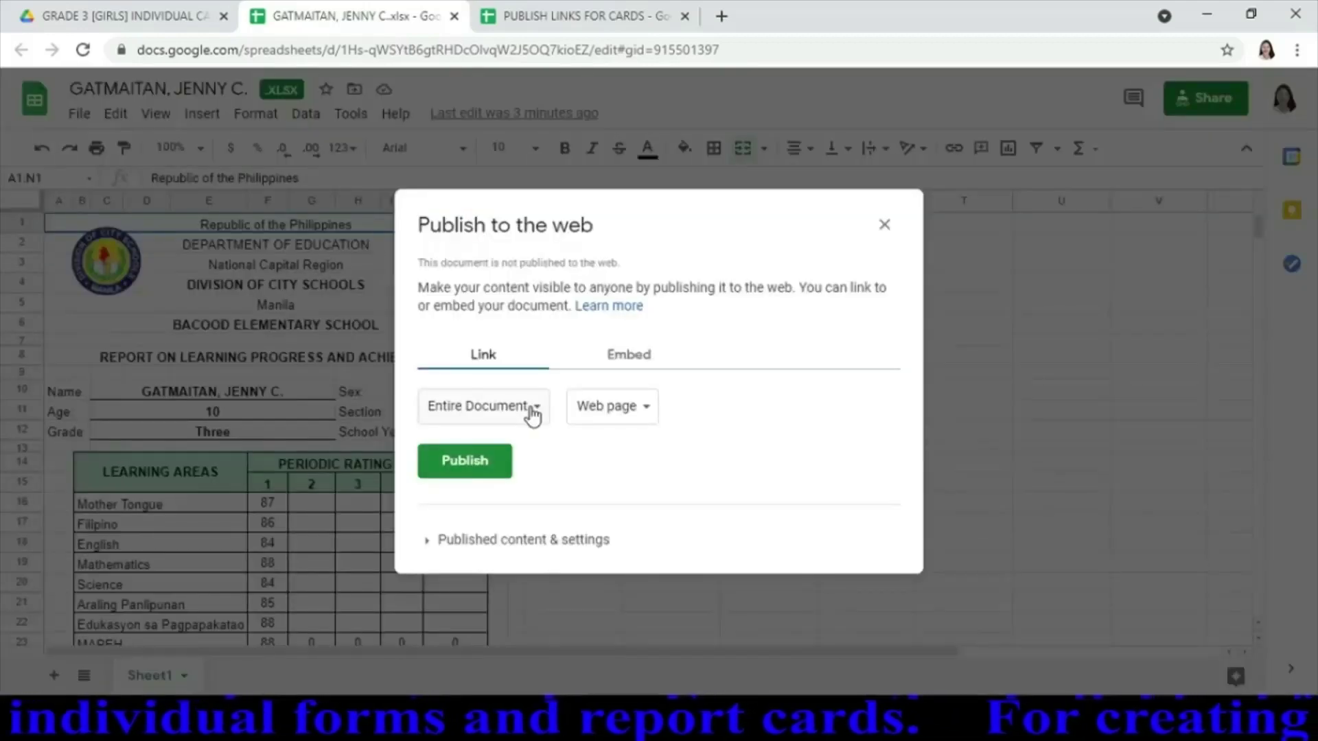
pyautogui.click(533, 410)
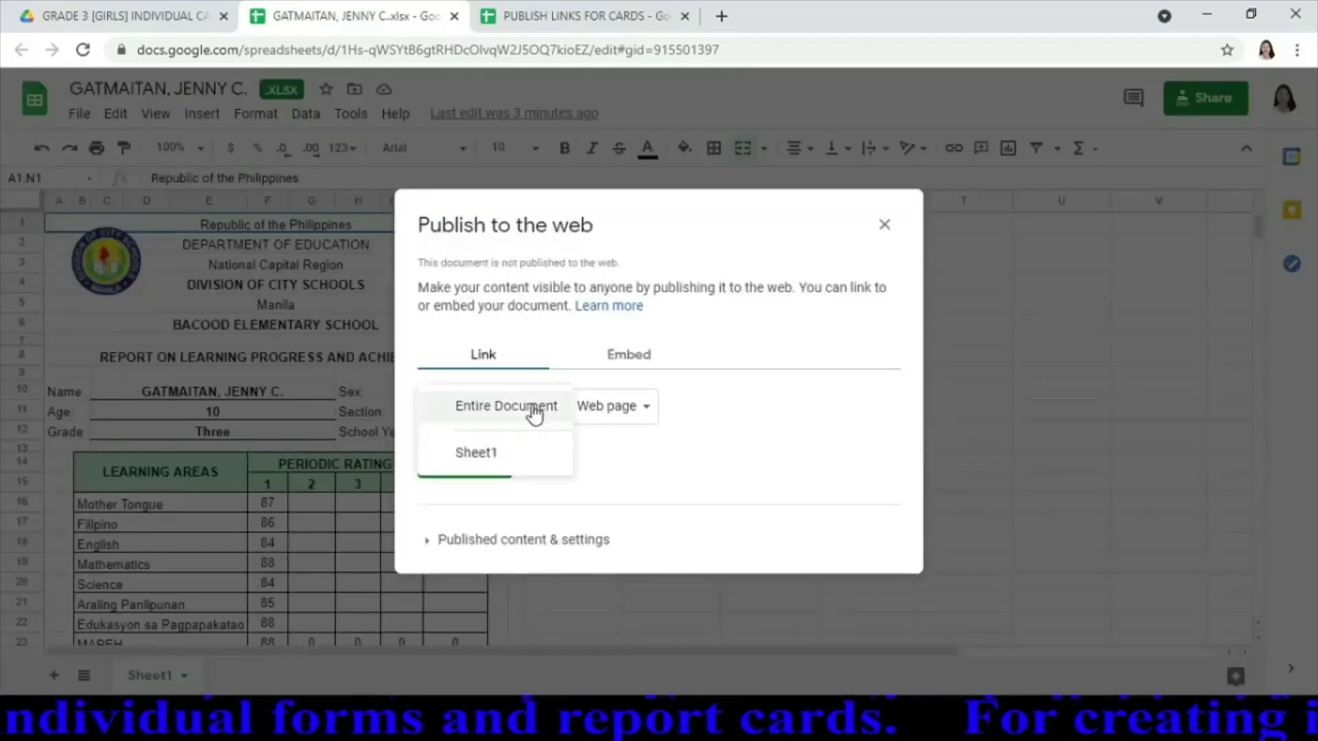
pyautogui.click(480, 454)
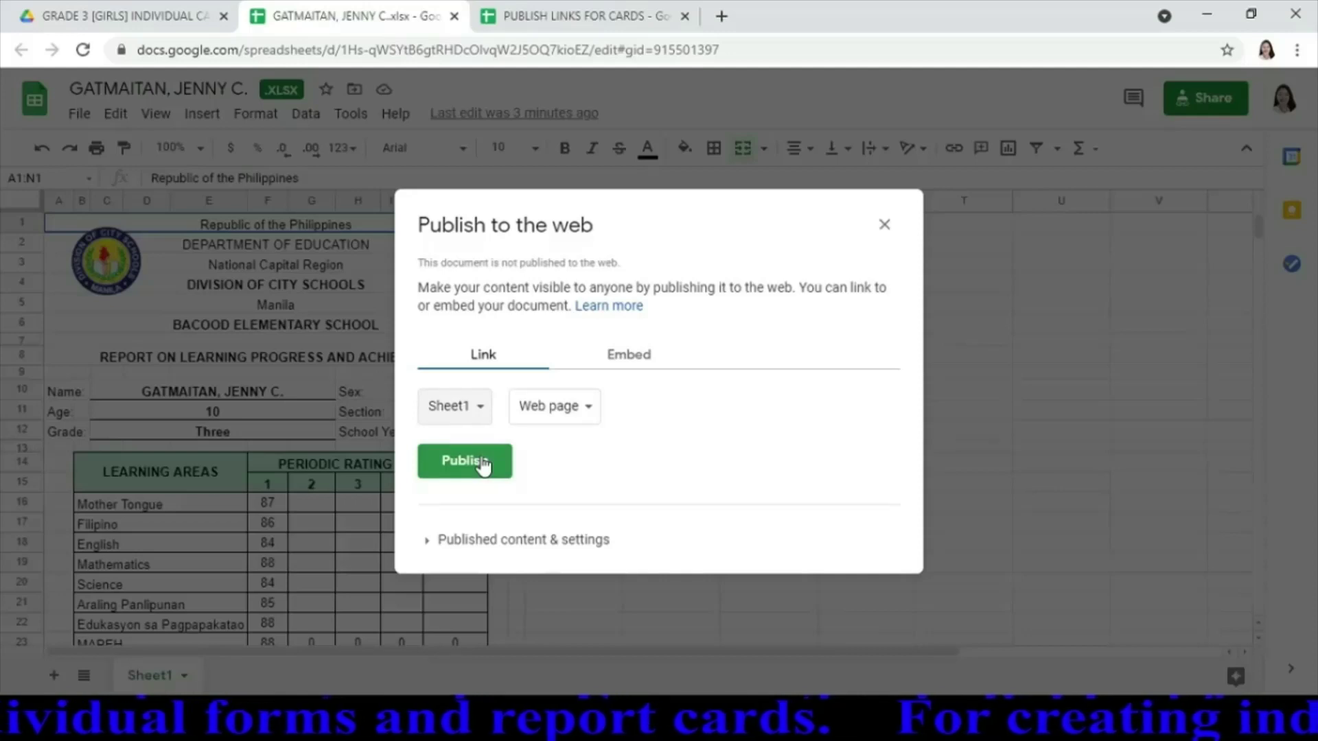
pyautogui.click(483, 465)
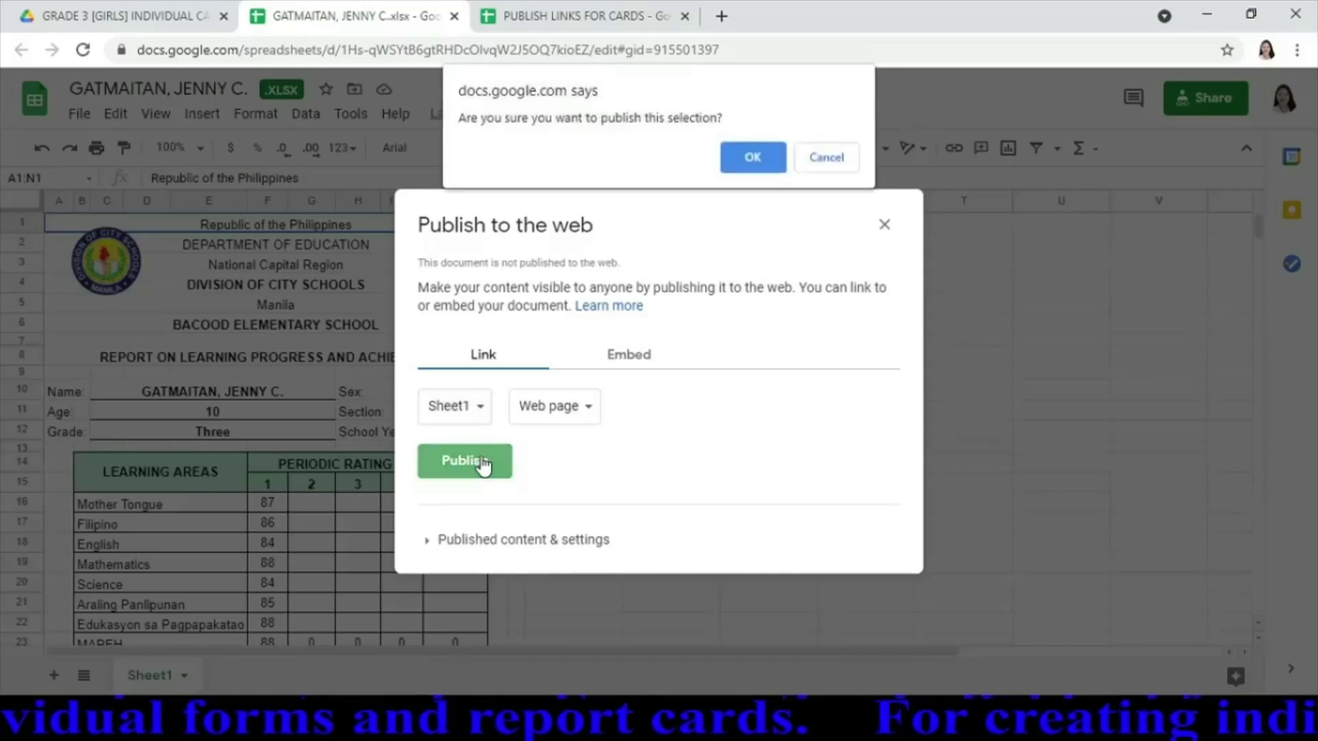
pyautogui.click(757, 159)
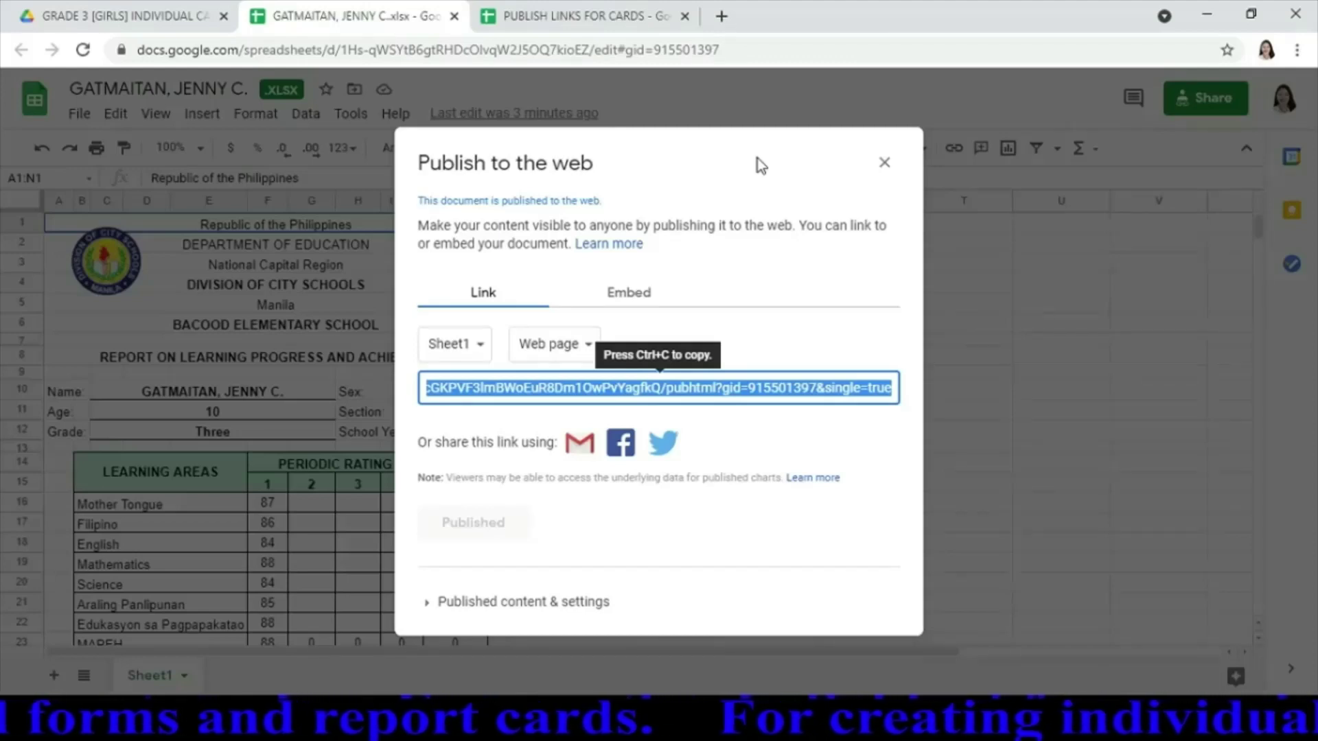
# Paste the published link into B6 of PUBLISH LINKS FOR CARDS and return to Drive
pyautogui.click(590, 19)
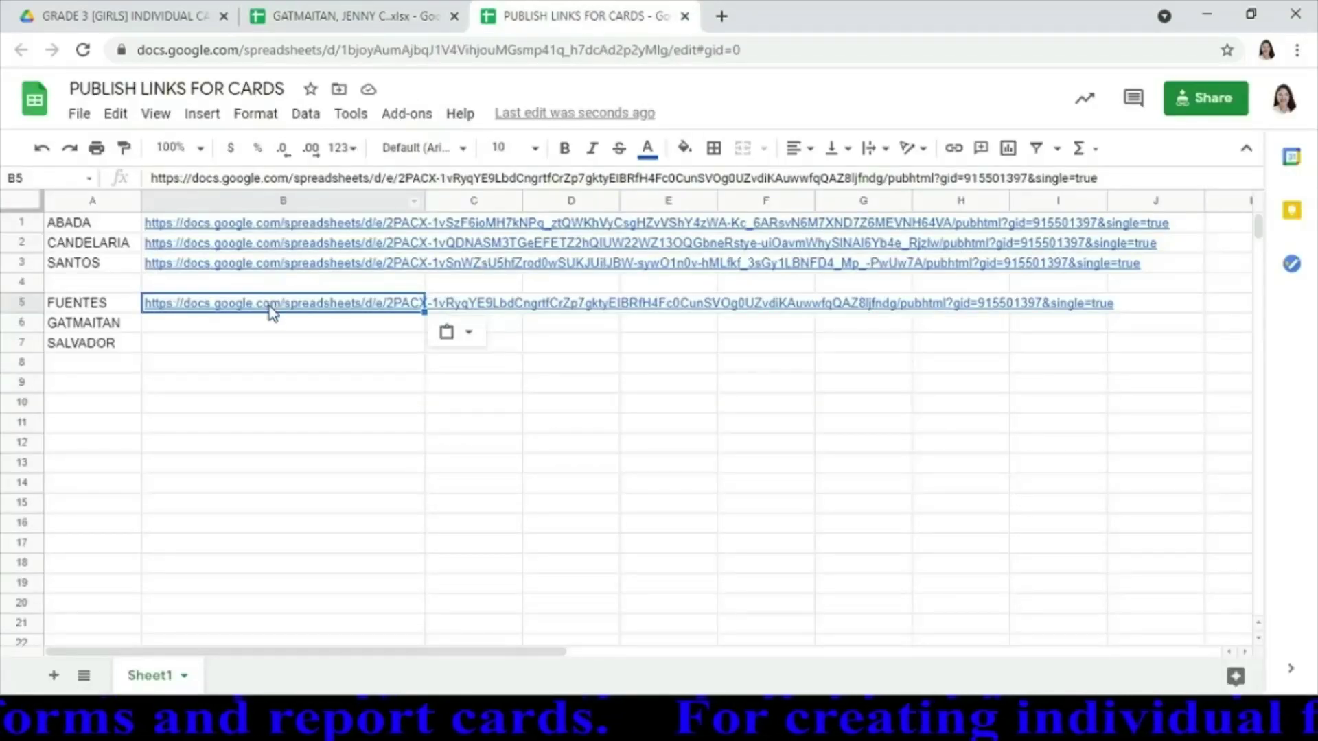
pyautogui.click(269, 328)
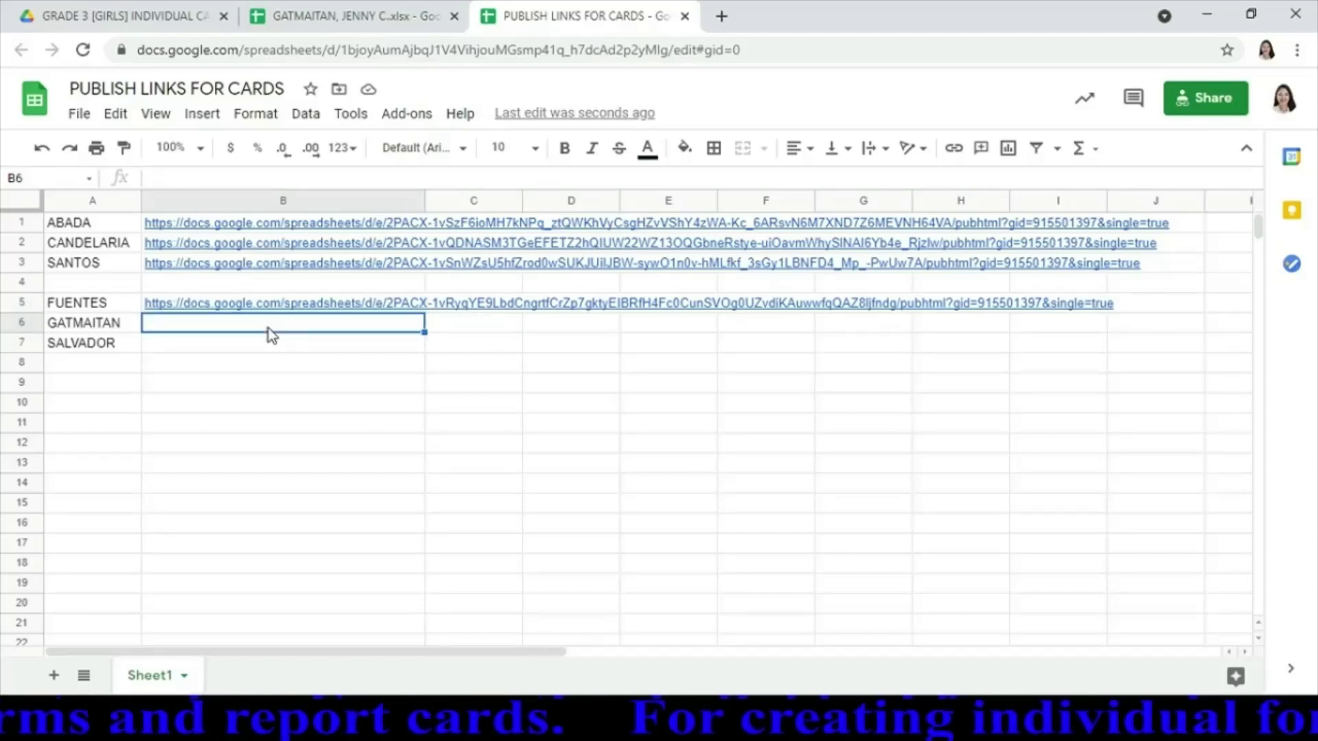
pyautogui.write('https://docs.google.com/spreadsheets/d/e/2PACX-1vTrQlo7EebSjQqvOBqNsE61eeUADz-y3l0VUcGKPVF3lmBWoEuR8Dm1OwPvYagfkQ/pubhtml?gid=915501397&single=true')
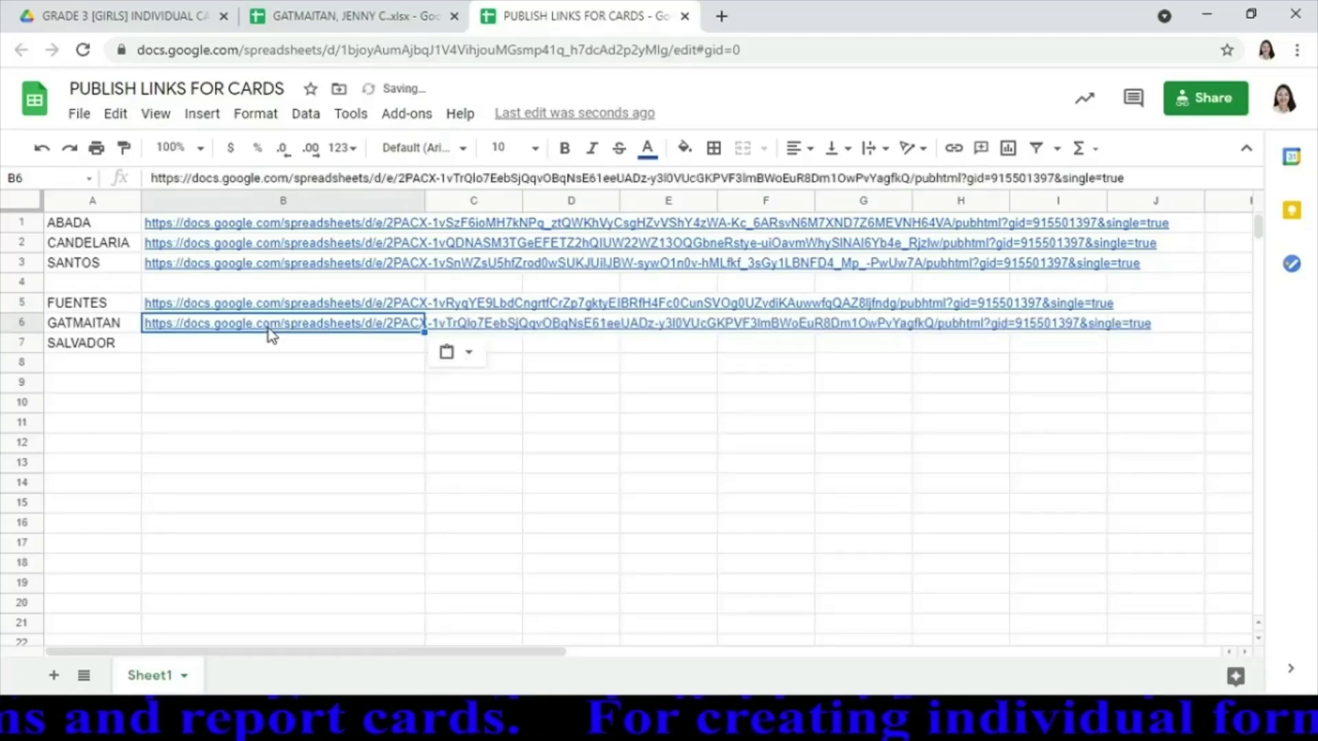
pyautogui.click(165, 23)
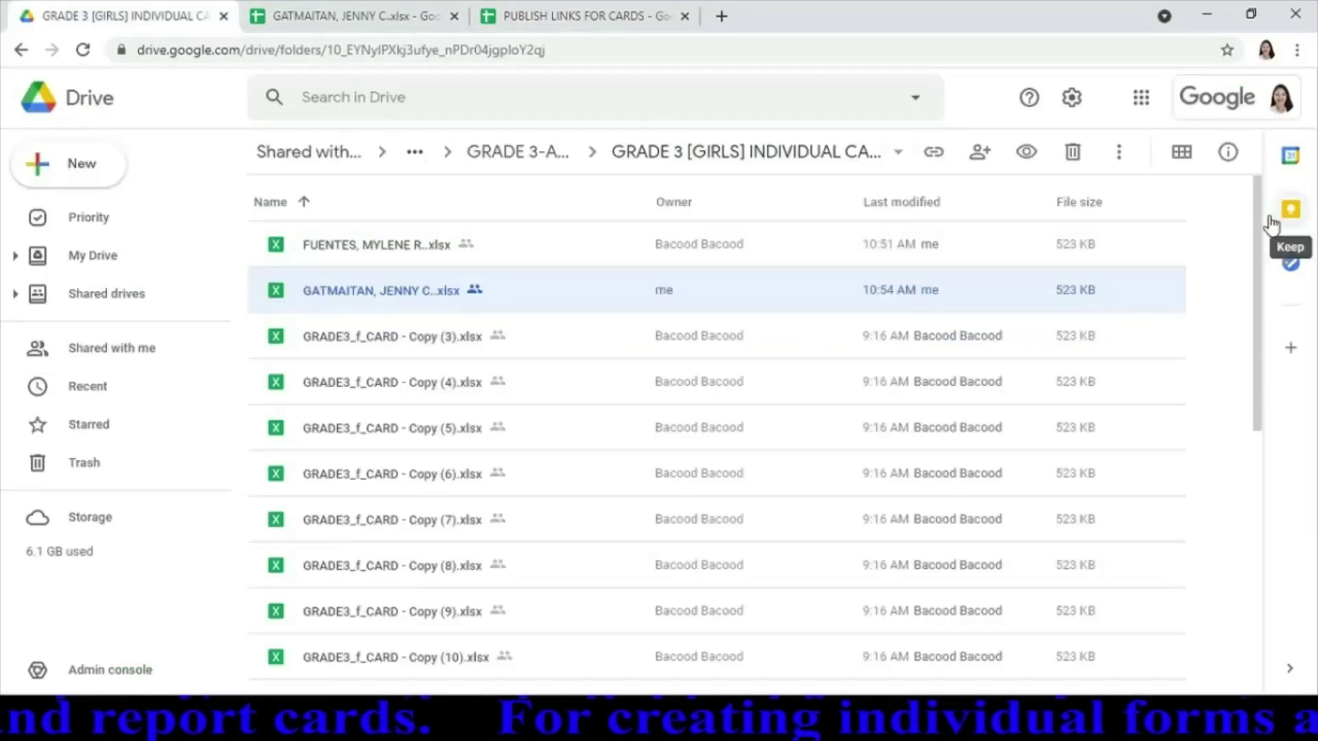
# Open the last student's .xlsx report card at the bottom of the folder
pyautogui.moveTo(1251, 233); pyautogui.dragTo(1258, 587)
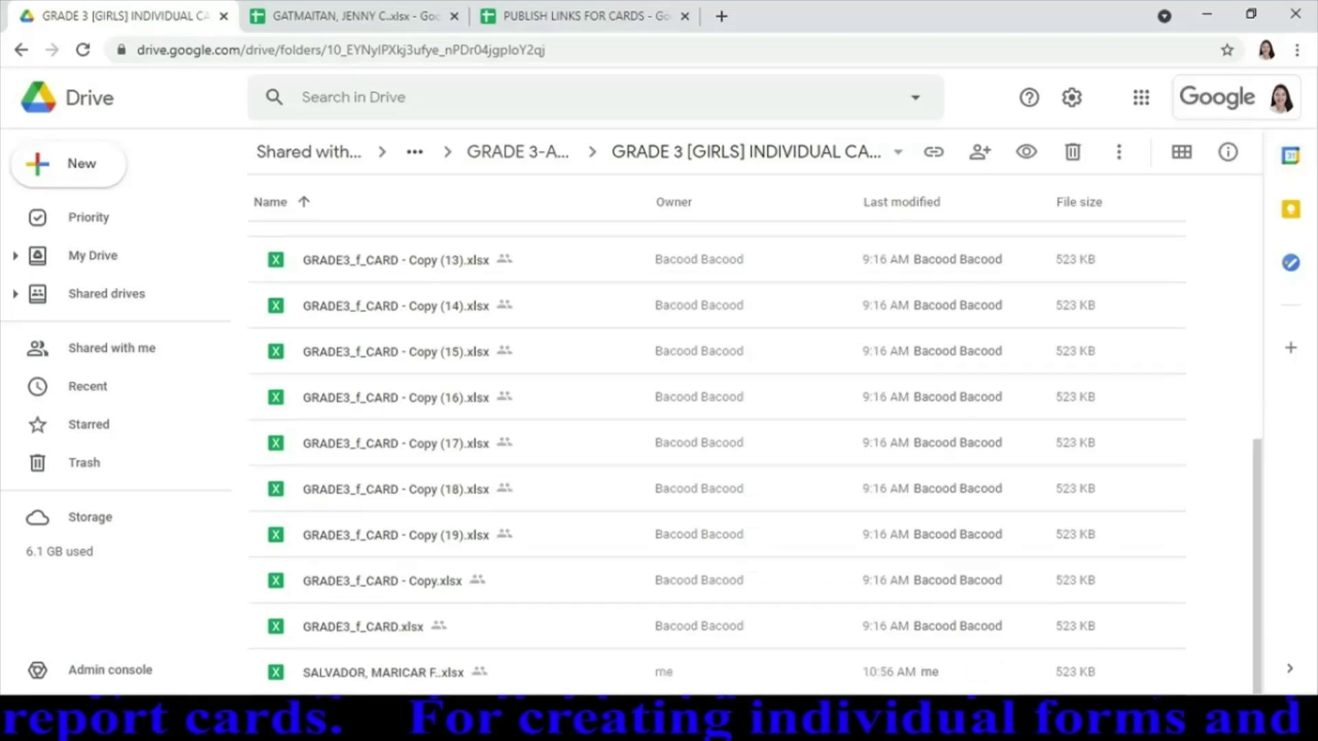
pyautogui.click(440, 673)
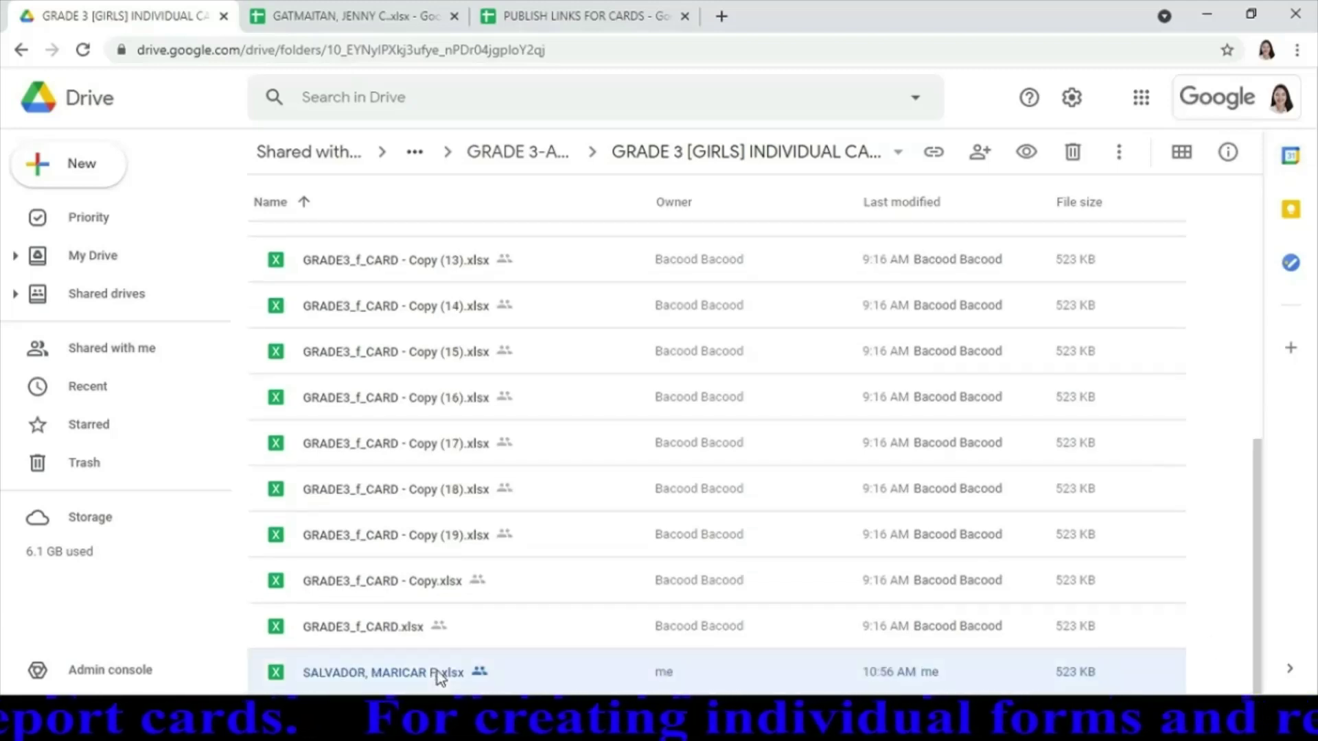
pyautogui.doubleClick(438, 670)
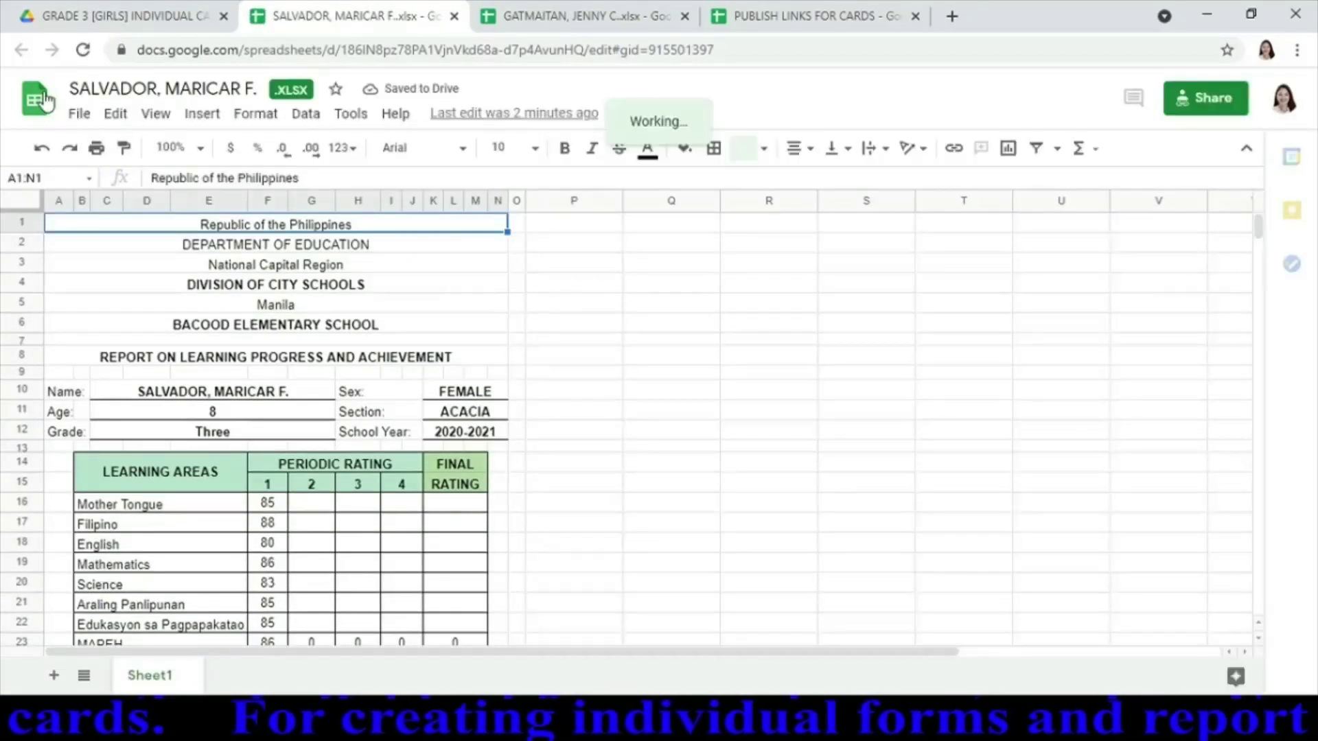
# Publish its Sheet1 to the web and bring up PUBLISH LINKS FOR CARDS
pyautogui.click(80, 117)
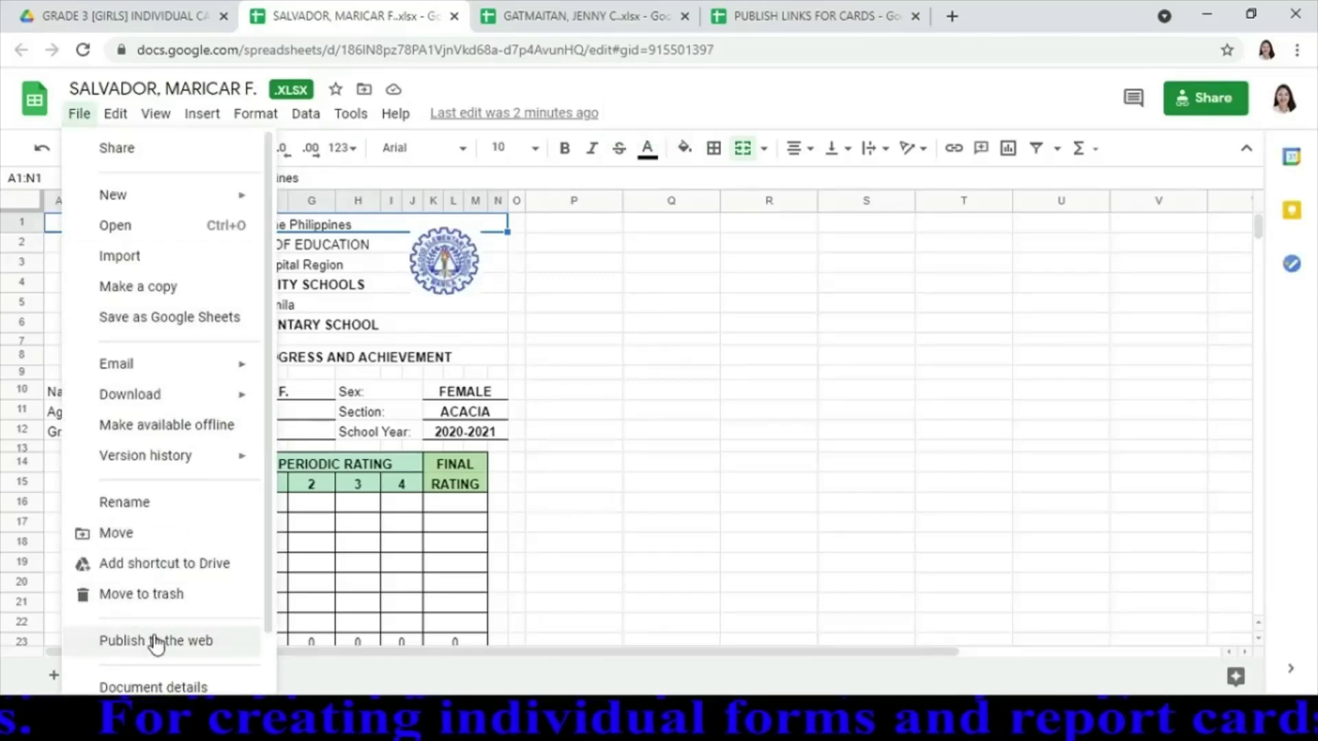
pyautogui.click(157, 641)
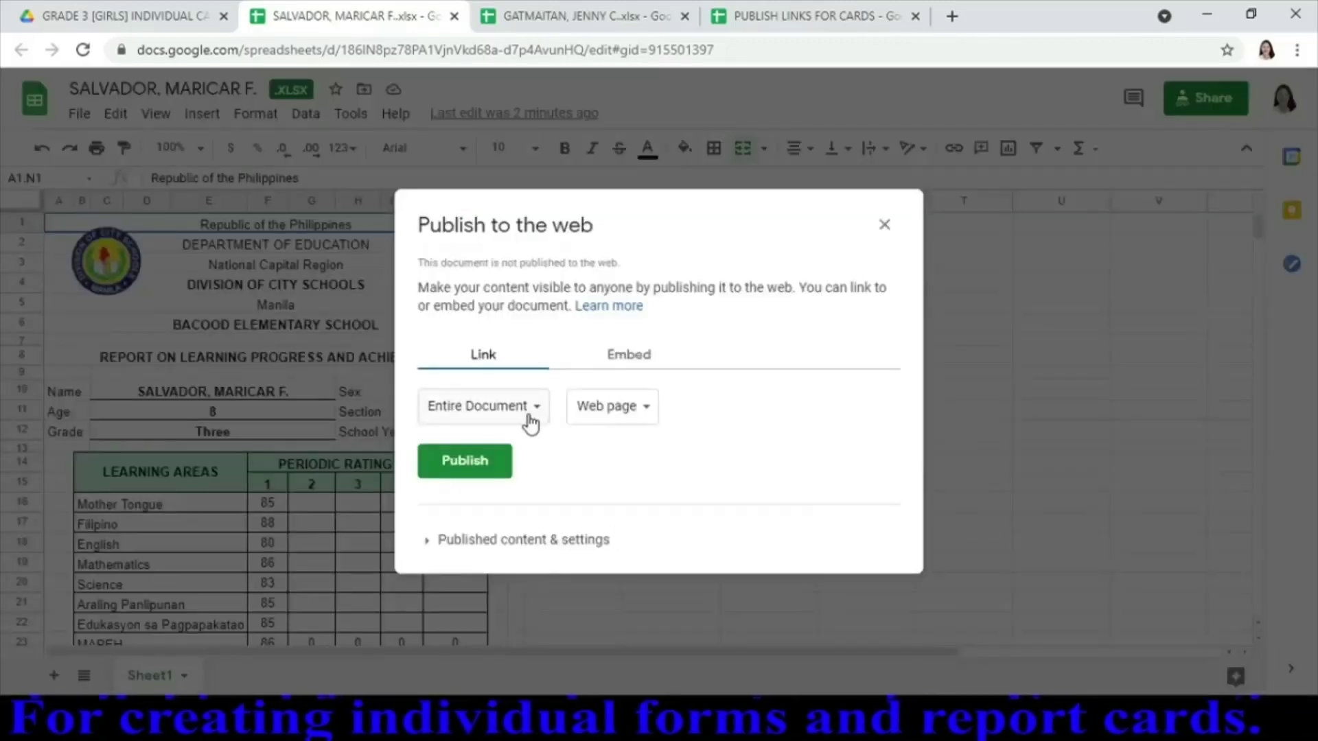
pyautogui.click(527, 419)
pyautogui.click(484, 454)
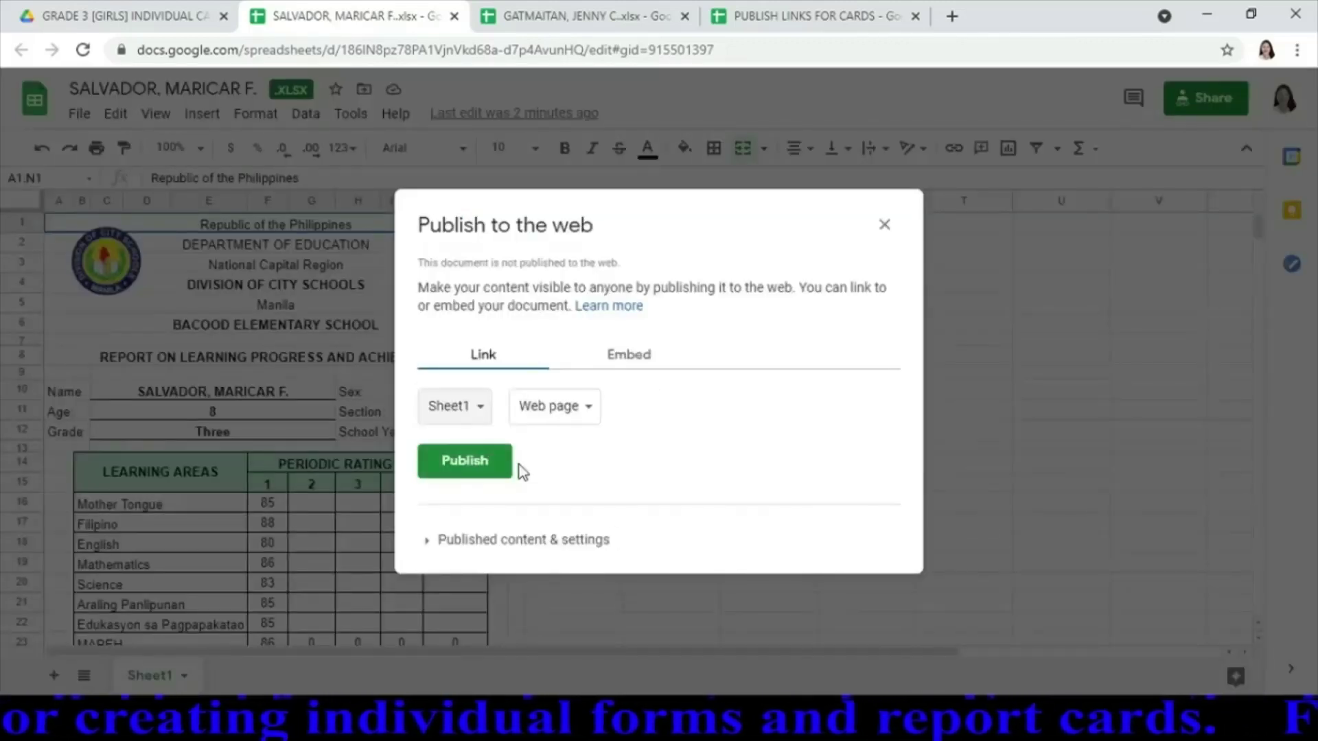
pyautogui.click(480, 477)
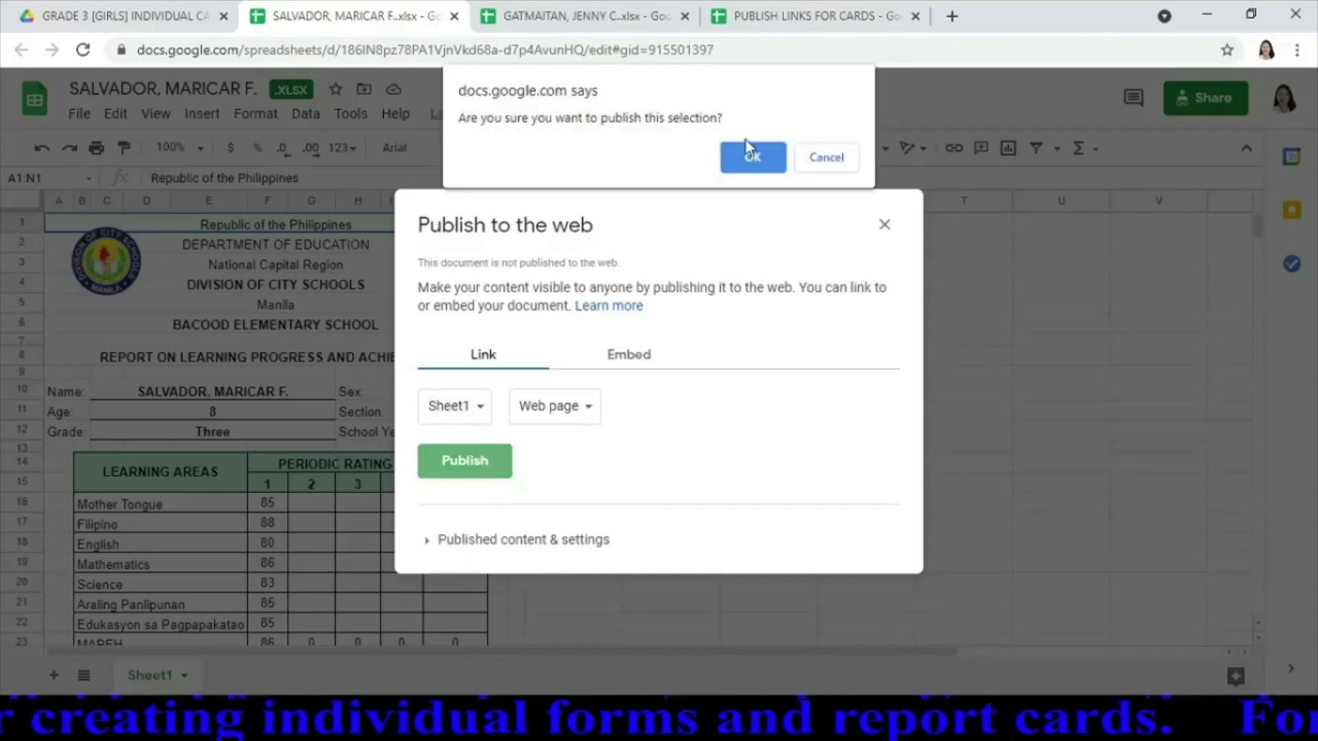
pyautogui.click(754, 152)
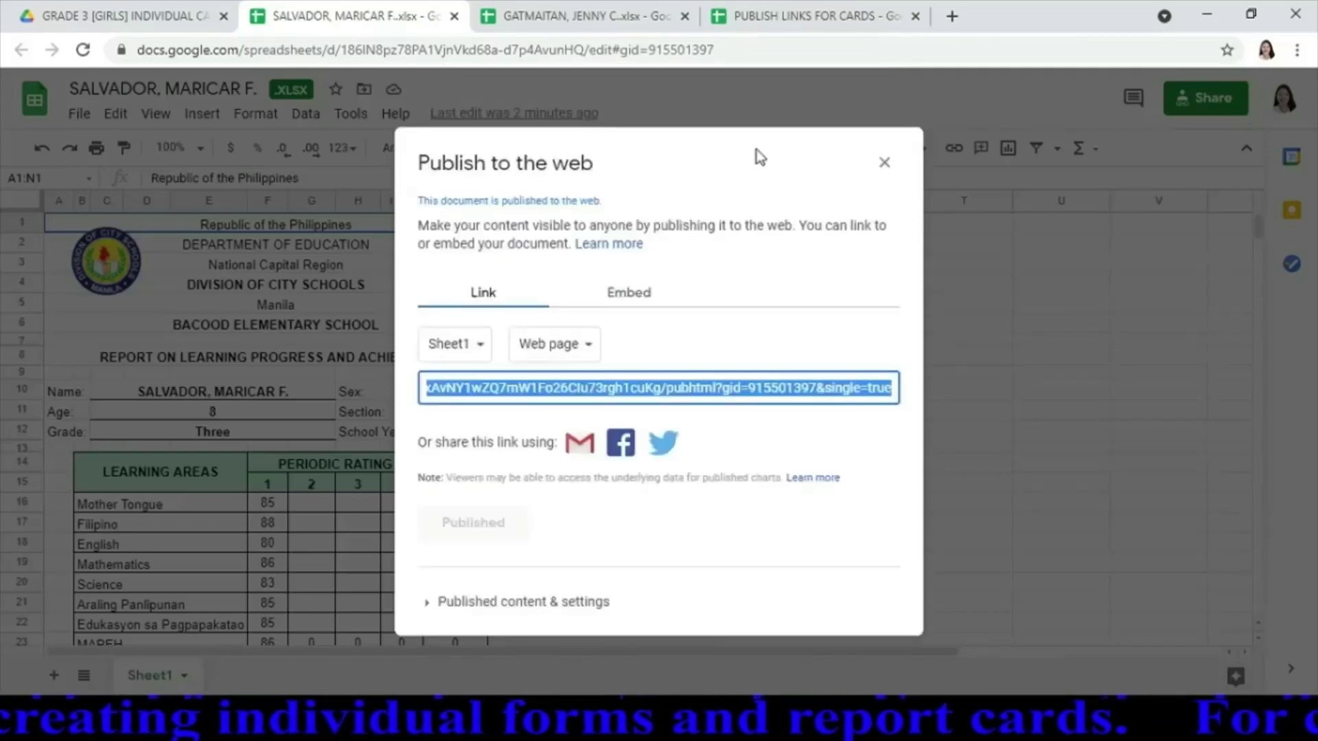
pyautogui.click(780, 13)
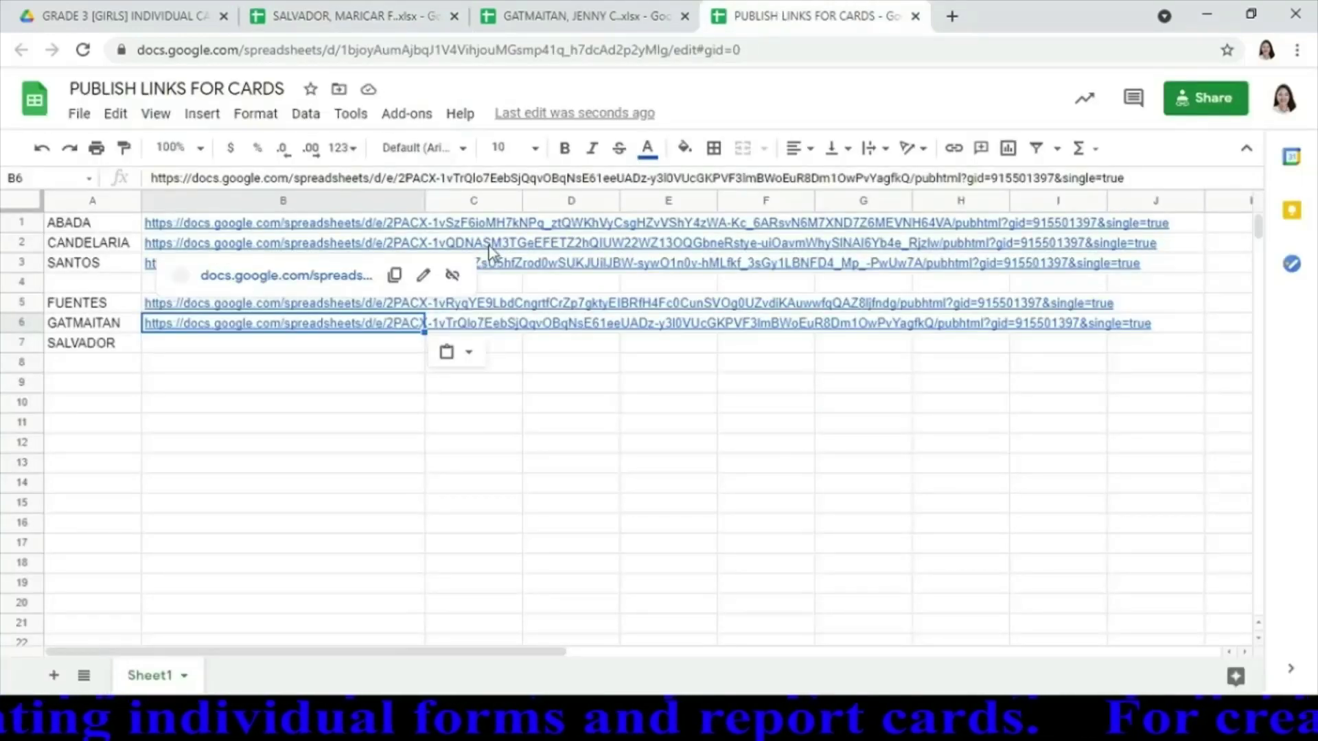
# Paste the published link into B7, close both student card tabs, and return to Drive
pyautogui.click(328, 351)
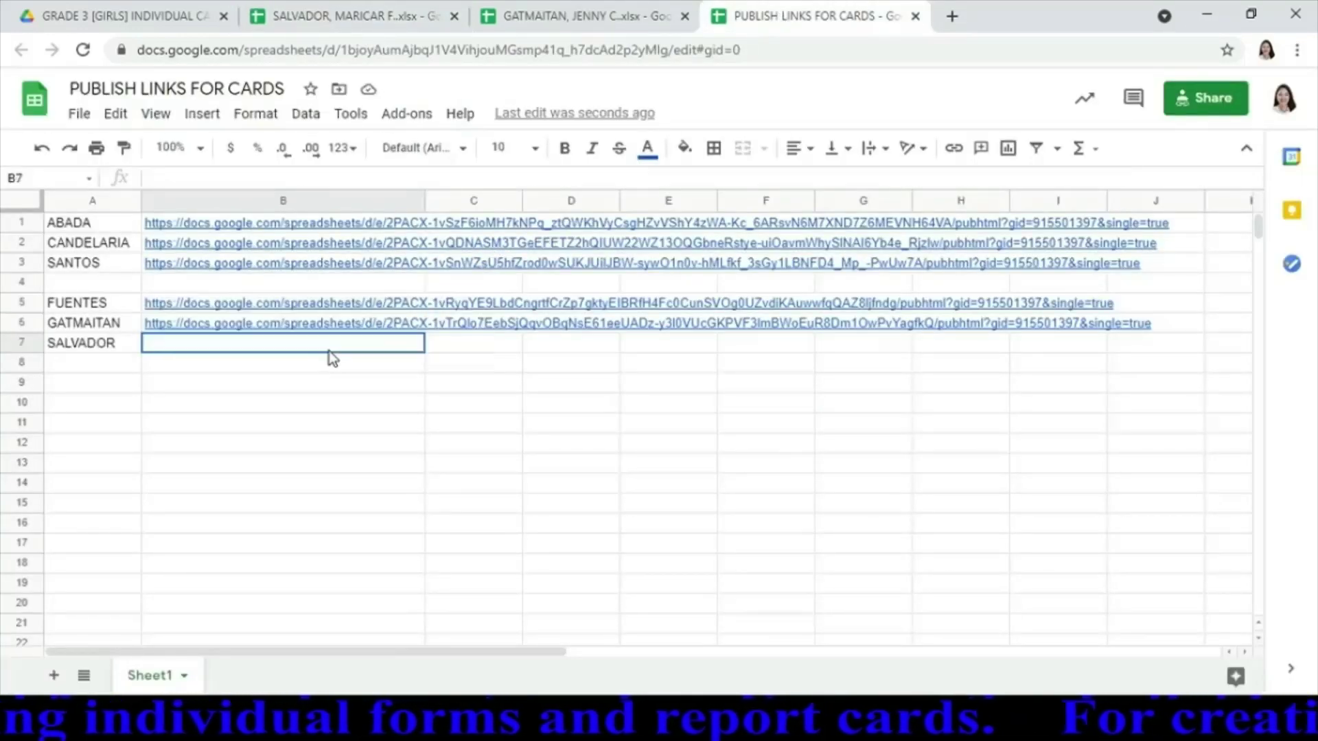
pyautogui.write('https://docs.google.com/spreadsheets/d/e/2PACX-1vS0ZgoCO4VV7zSm2dS9R6Tnt6X2F0Wf9RyOxAvNY1wZQ7mW1Fo26Clu73rgh1cuKg/pubhtml?gid=915501397&single=true')
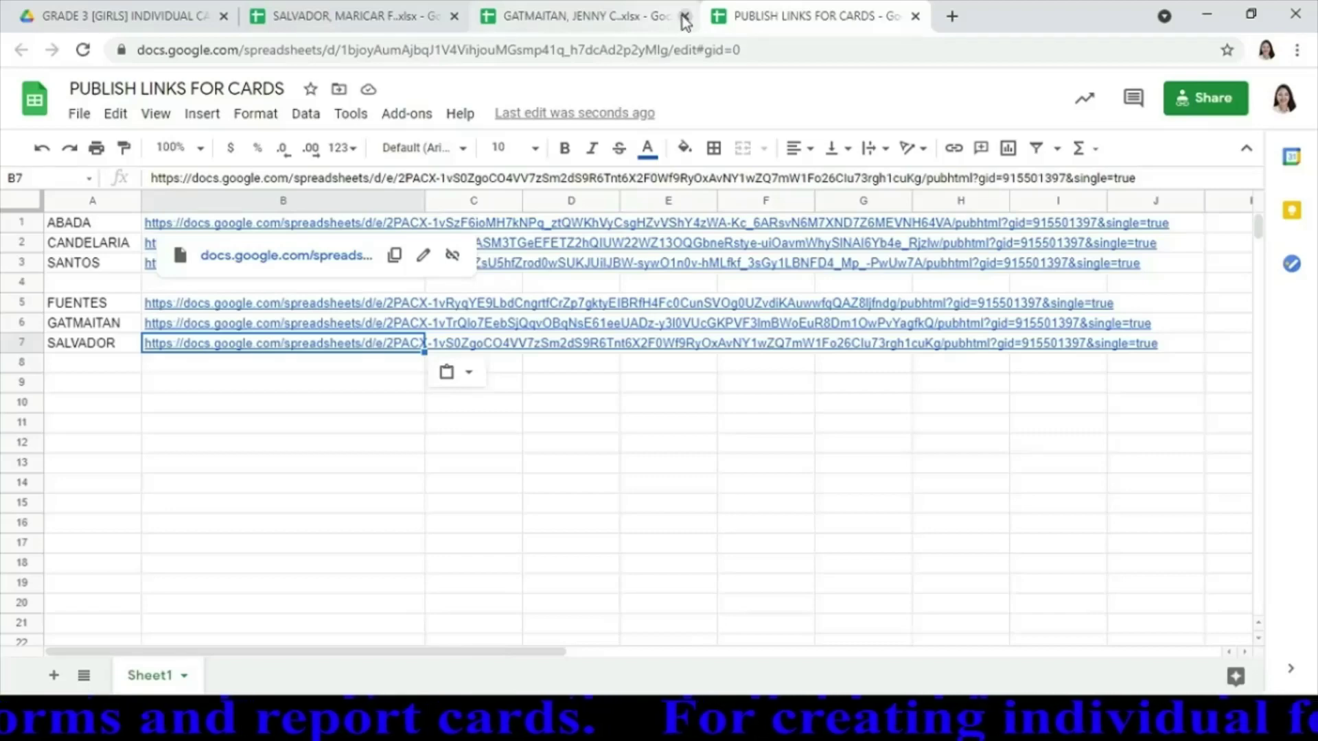
pyautogui.click(685, 21)
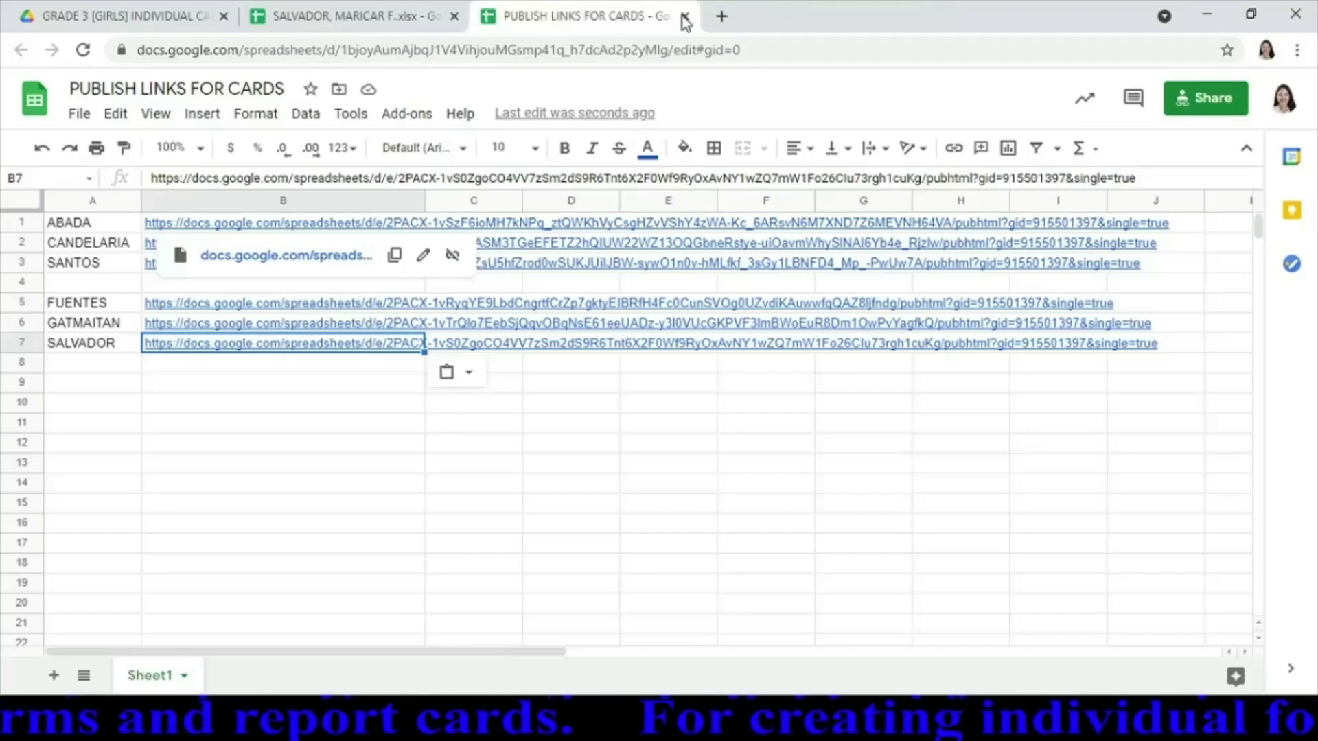
pyautogui.click(454, 17)
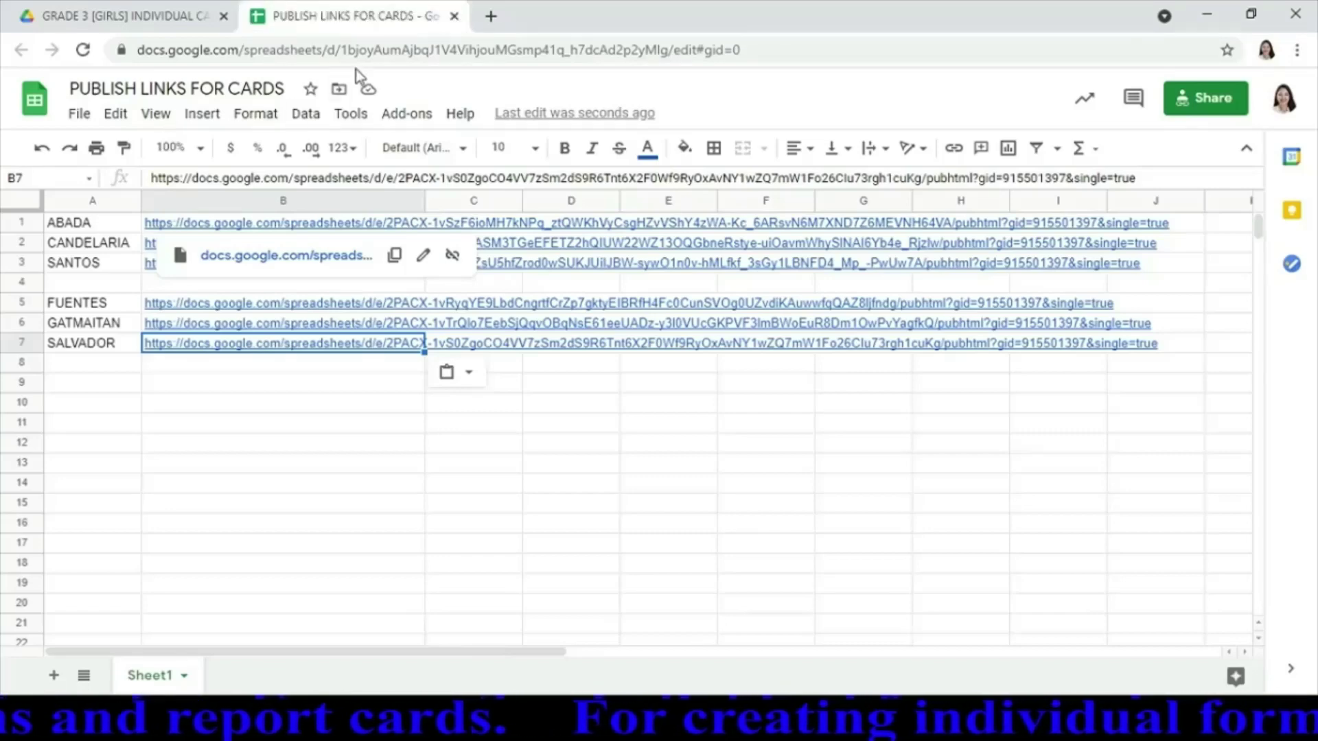
pyautogui.click(166, 15)
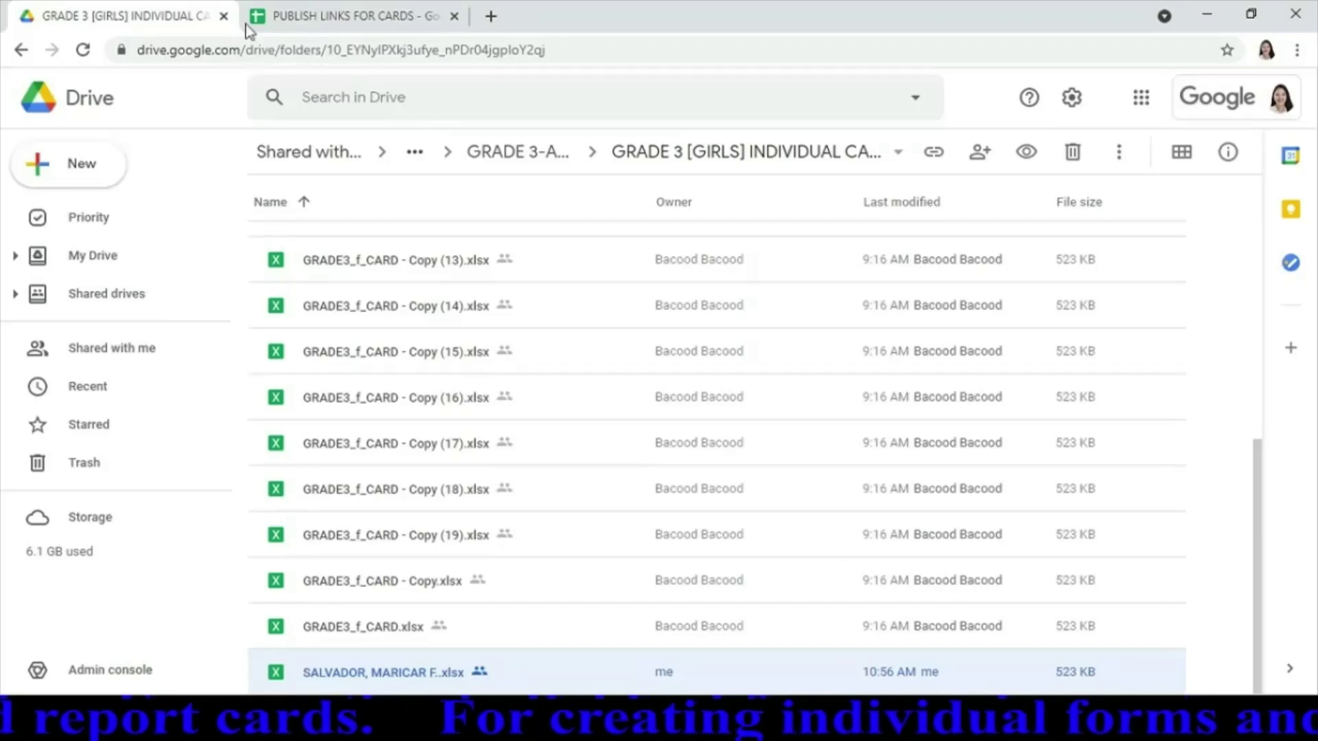
# Create a GRADE 3 [BOYS] INDIVIDUAL FORMS folder inside GRADE 3-ACACIA
pyautogui.click(549, 163)
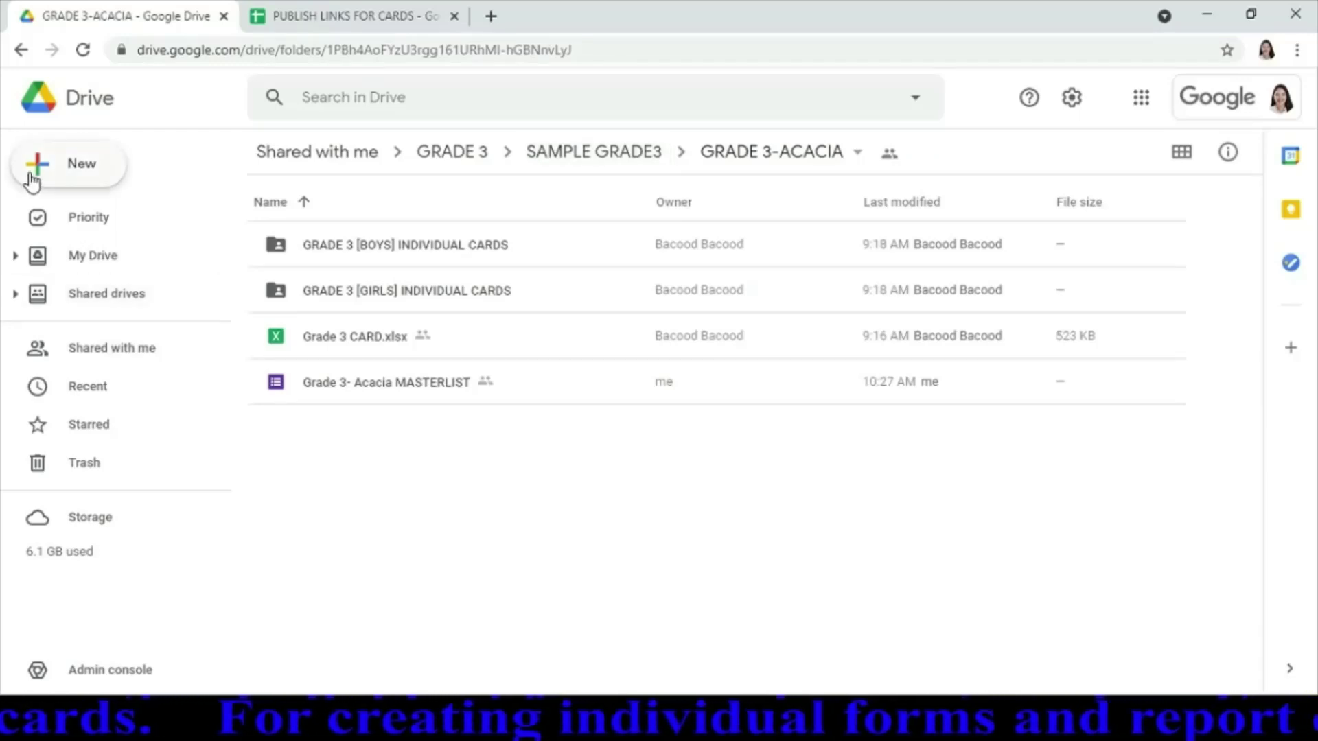
pyautogui.click(61, 177)
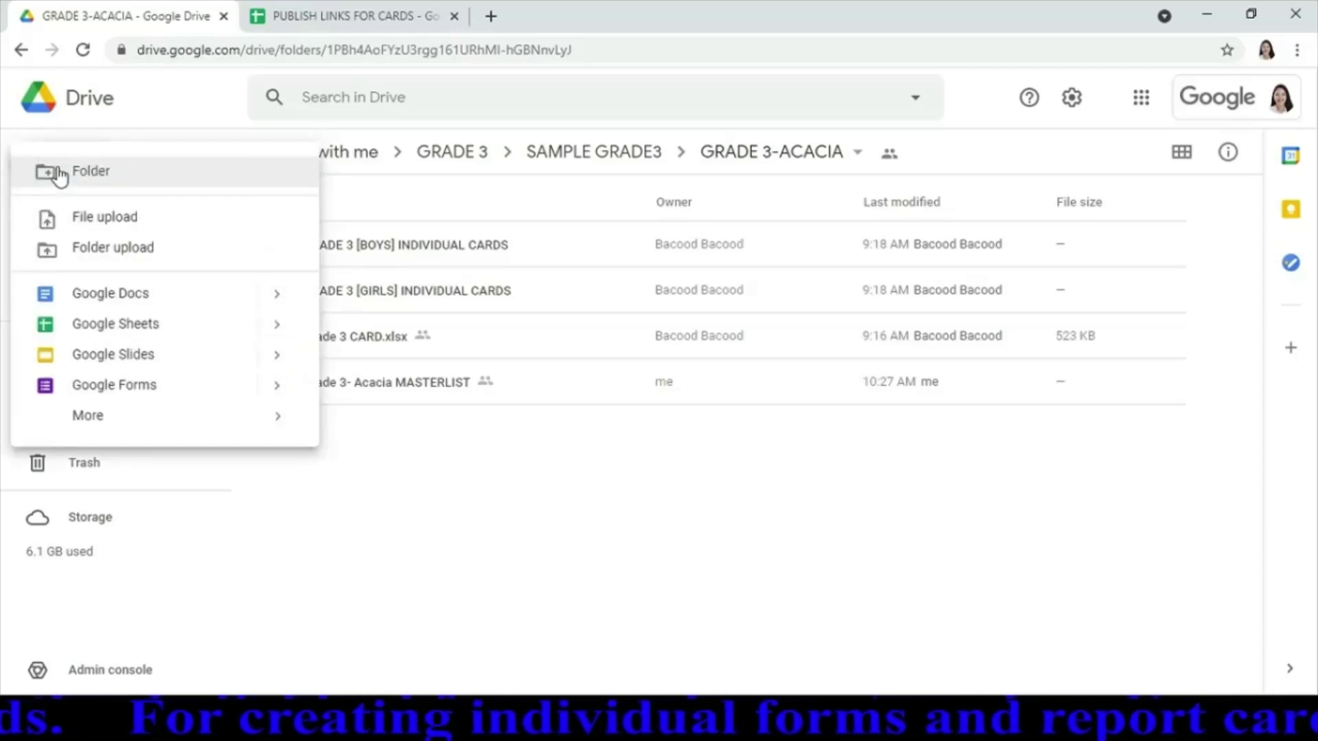
pyautogui.click(122, 180)
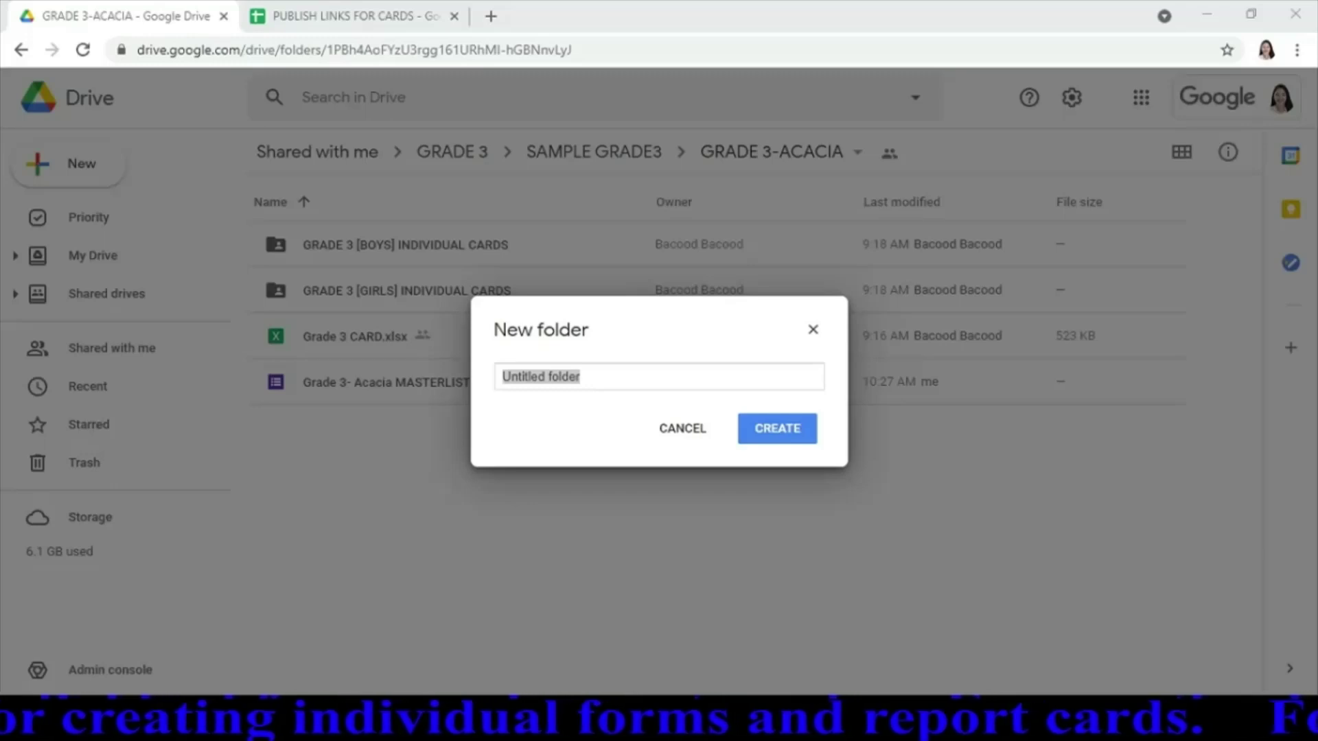
pyautogui.hotkey('alt', 'Tab')
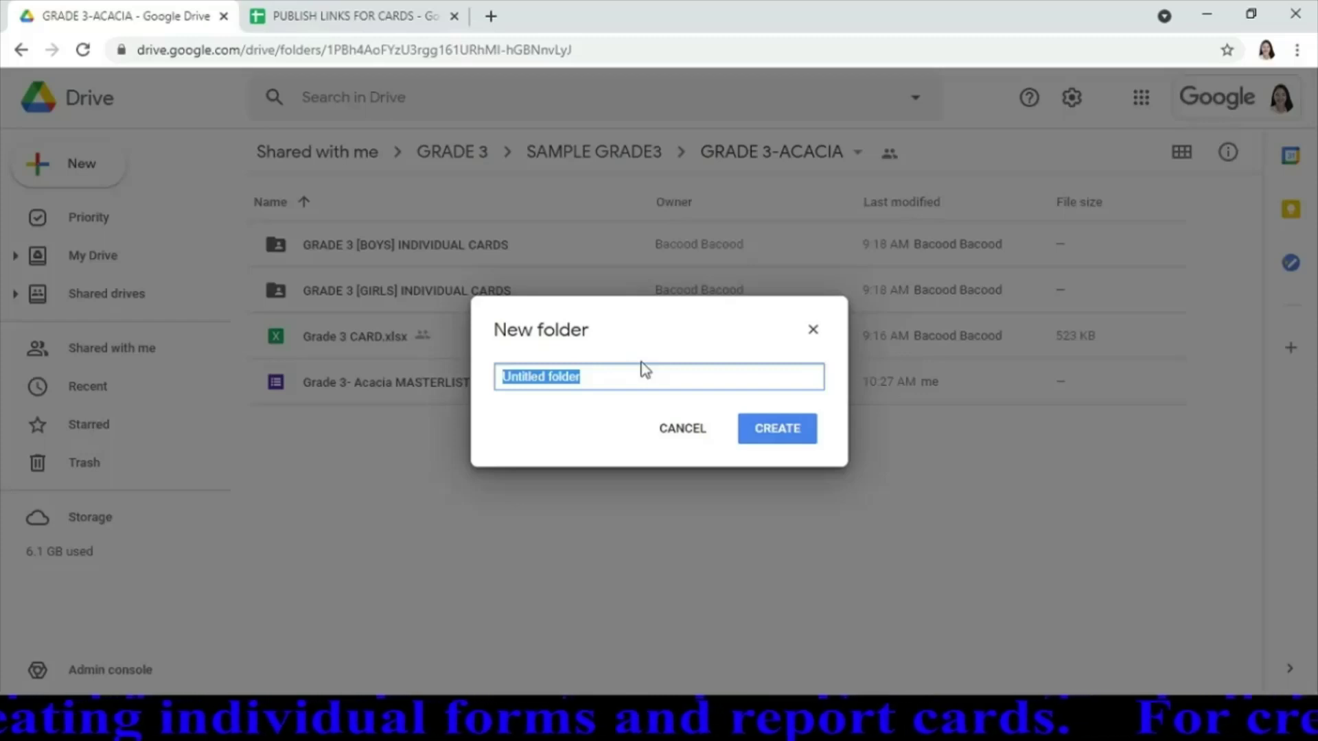
pyautogui.write('GRADE')
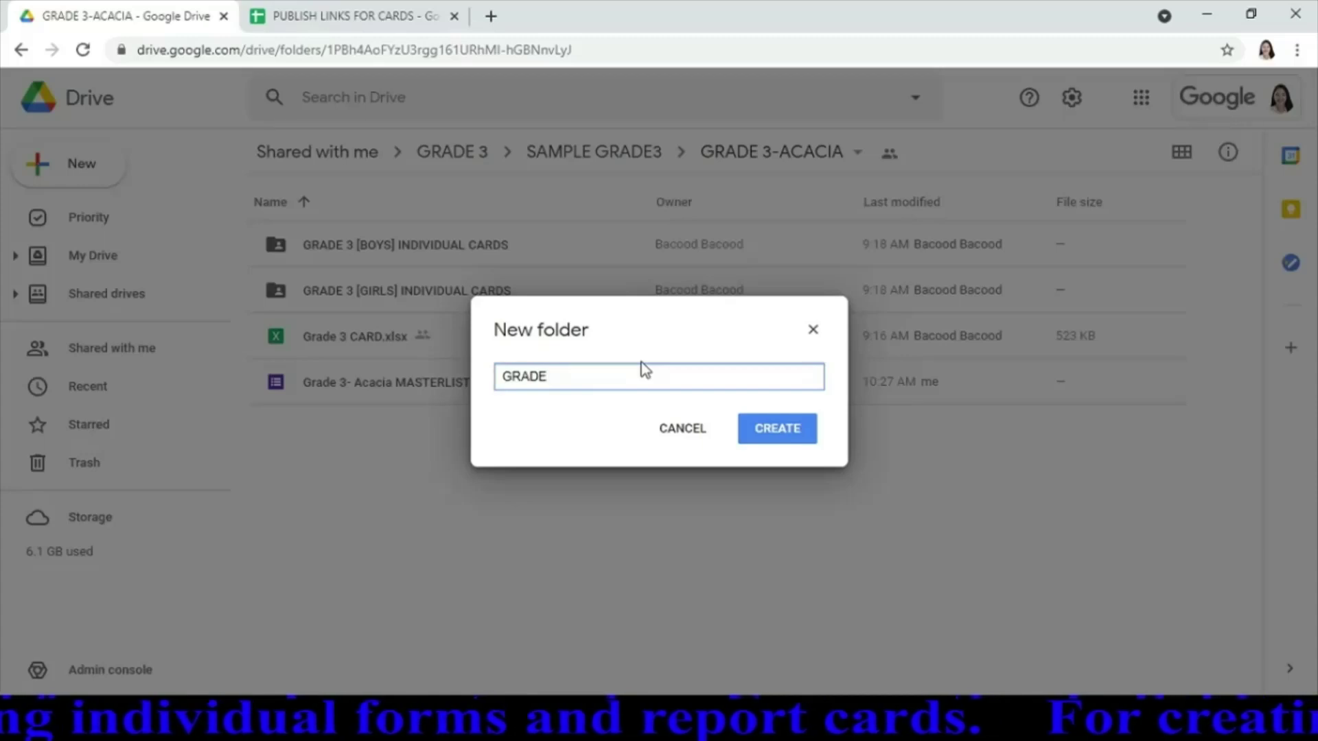
pyautogui.write(' 3')
pyautogui.write('(')
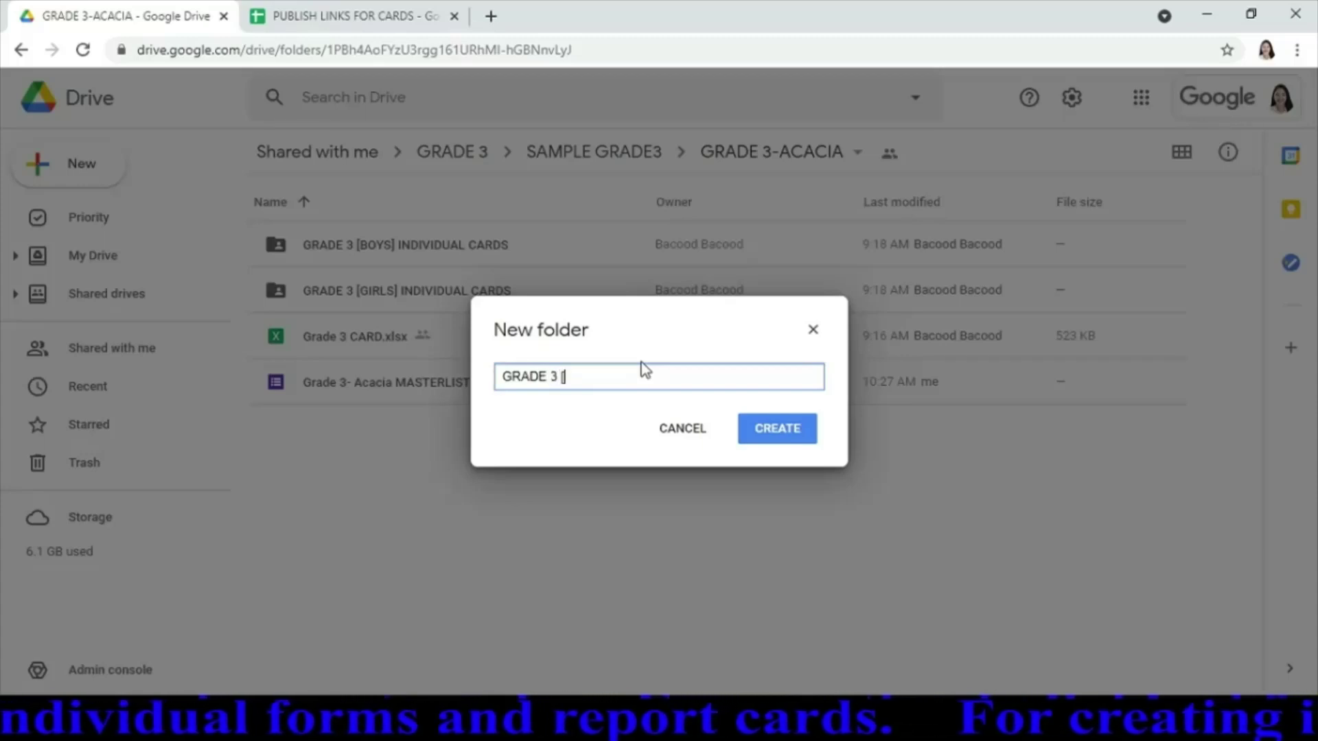
pyautogui.write(' BOYS')
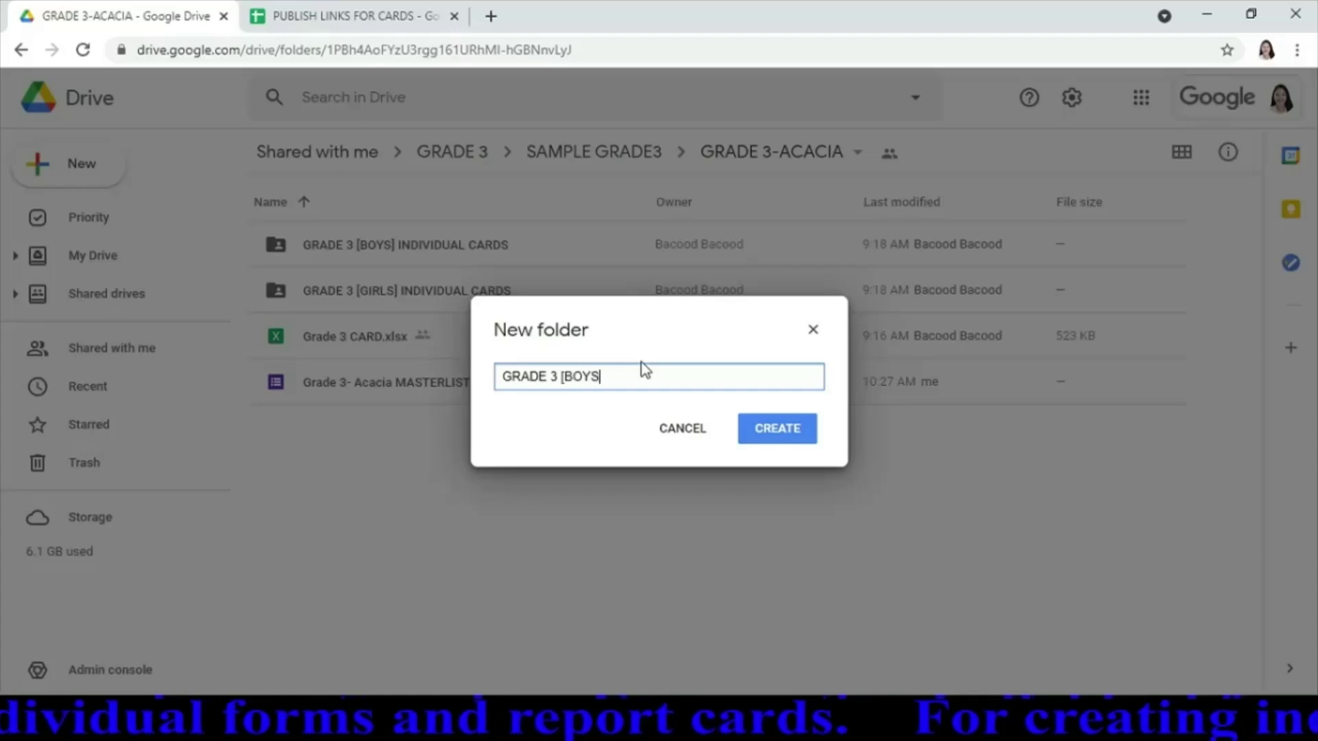
pyautogui.write(']')
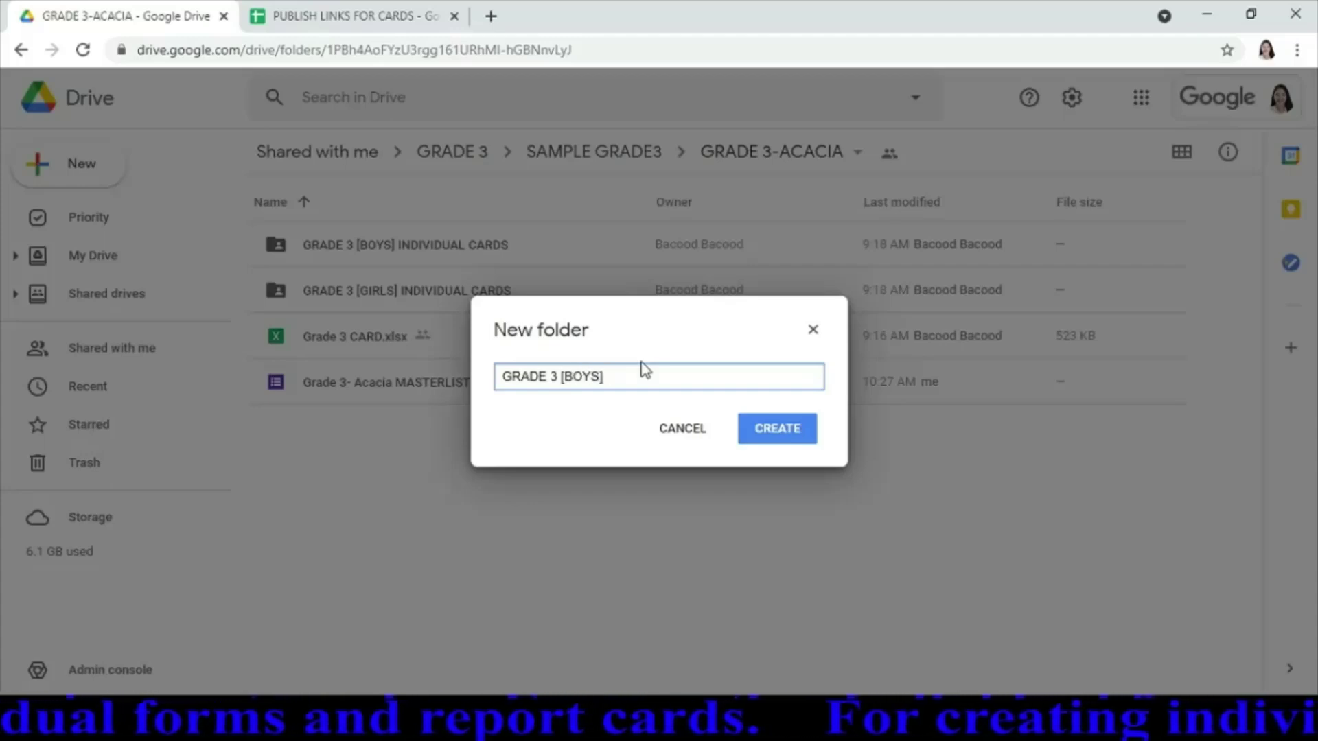
pyautogui.write(' INDI')
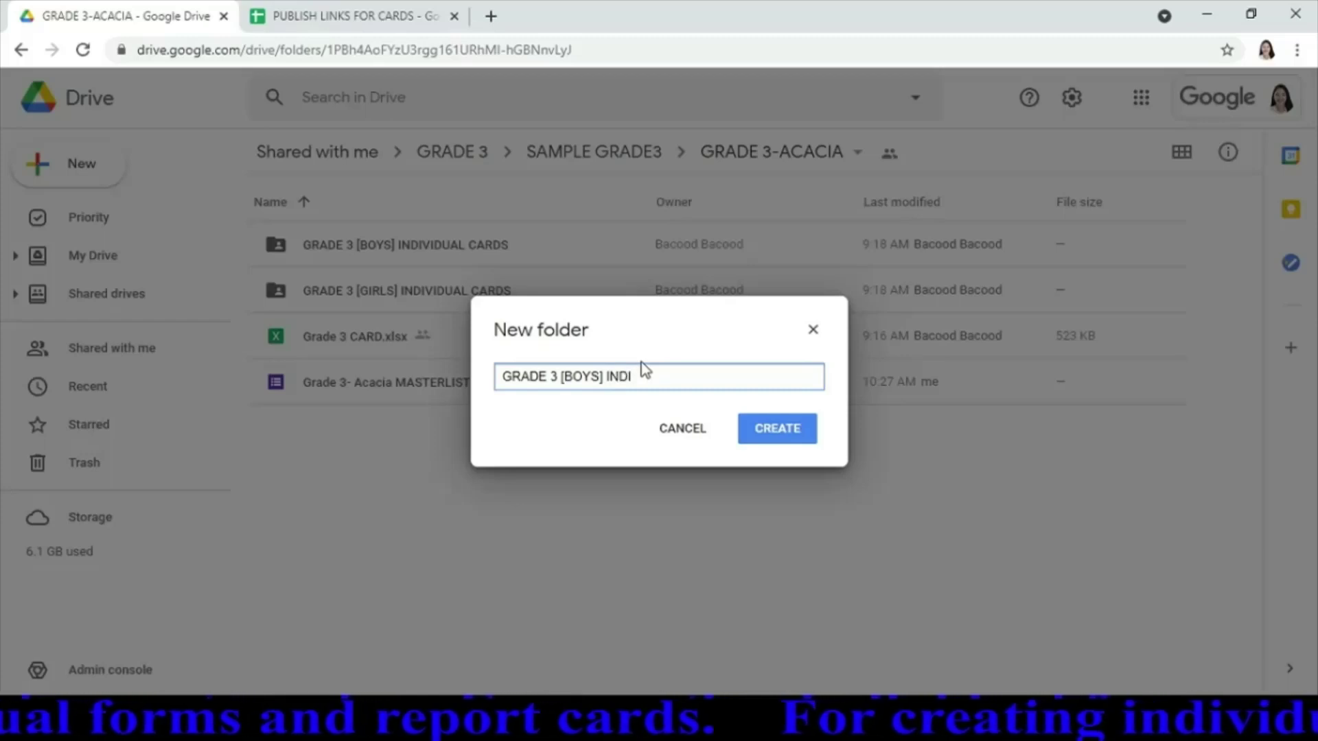
pyautogui.write('VIDUA')
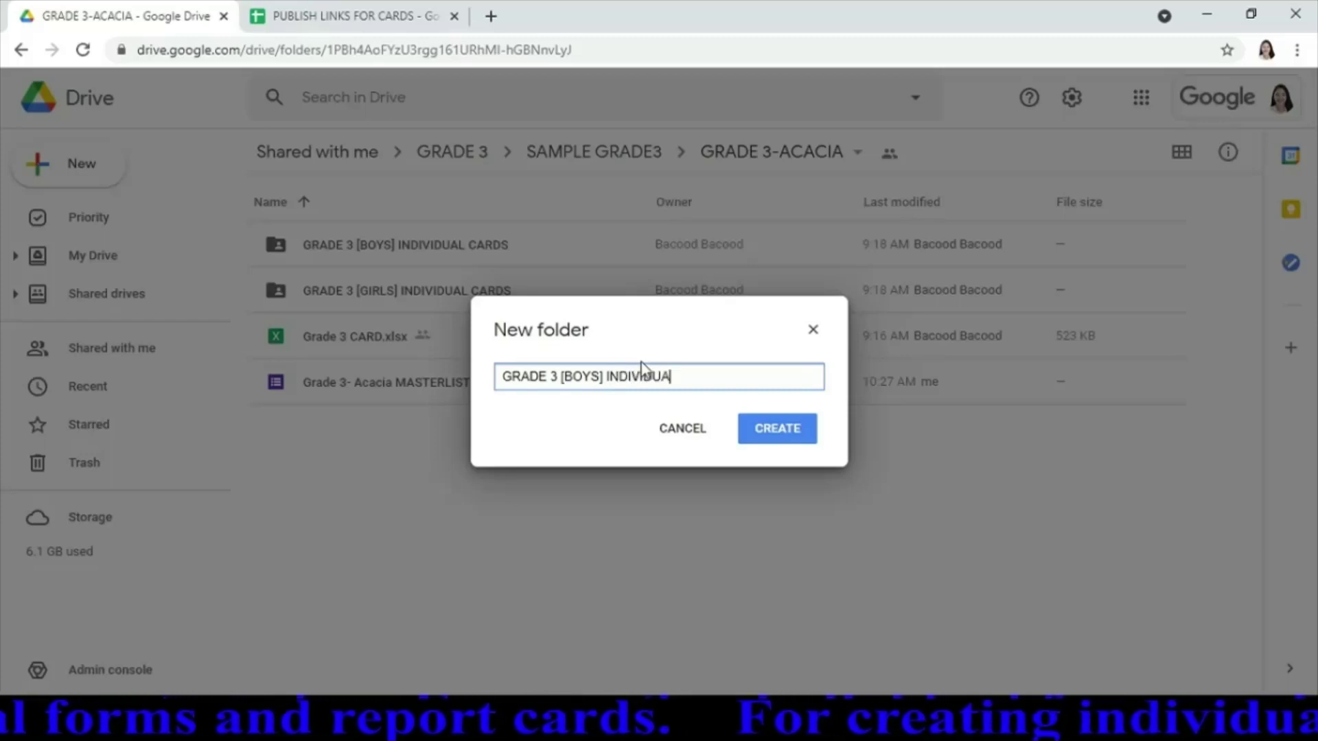
pyautogui.write('L FORMS')
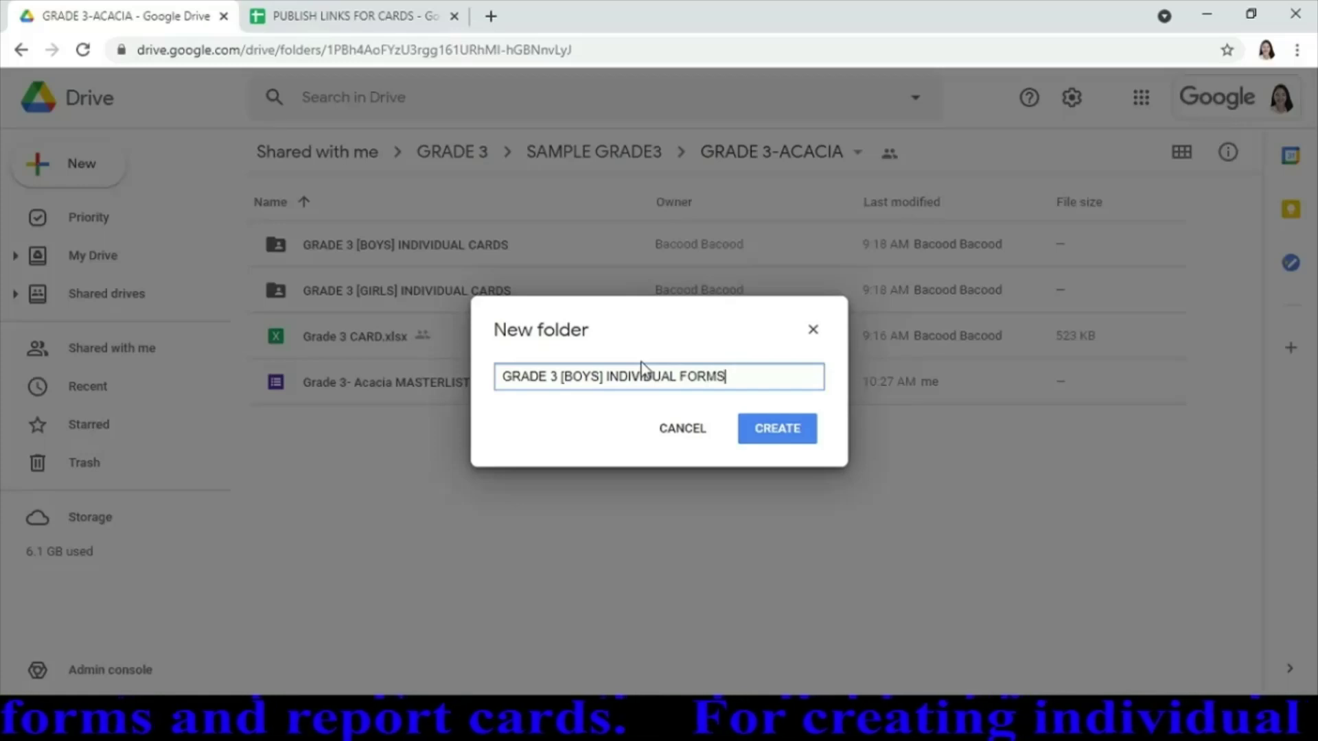
pyautogui.press('Return')
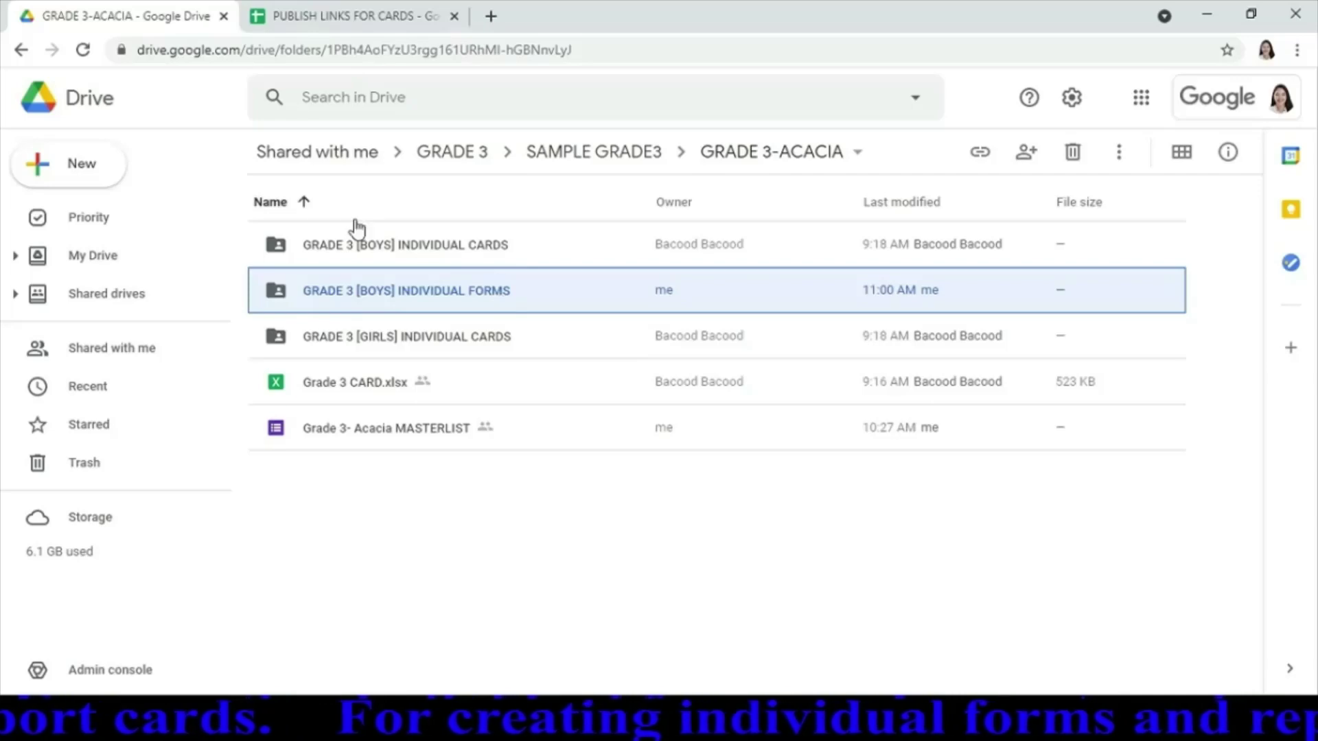
# Add a new folder named 'GRADE 3 [GIRLS] INDIVIDUAL FORMS' beside the boys' forms folder
pyautogui.click(113, 175)
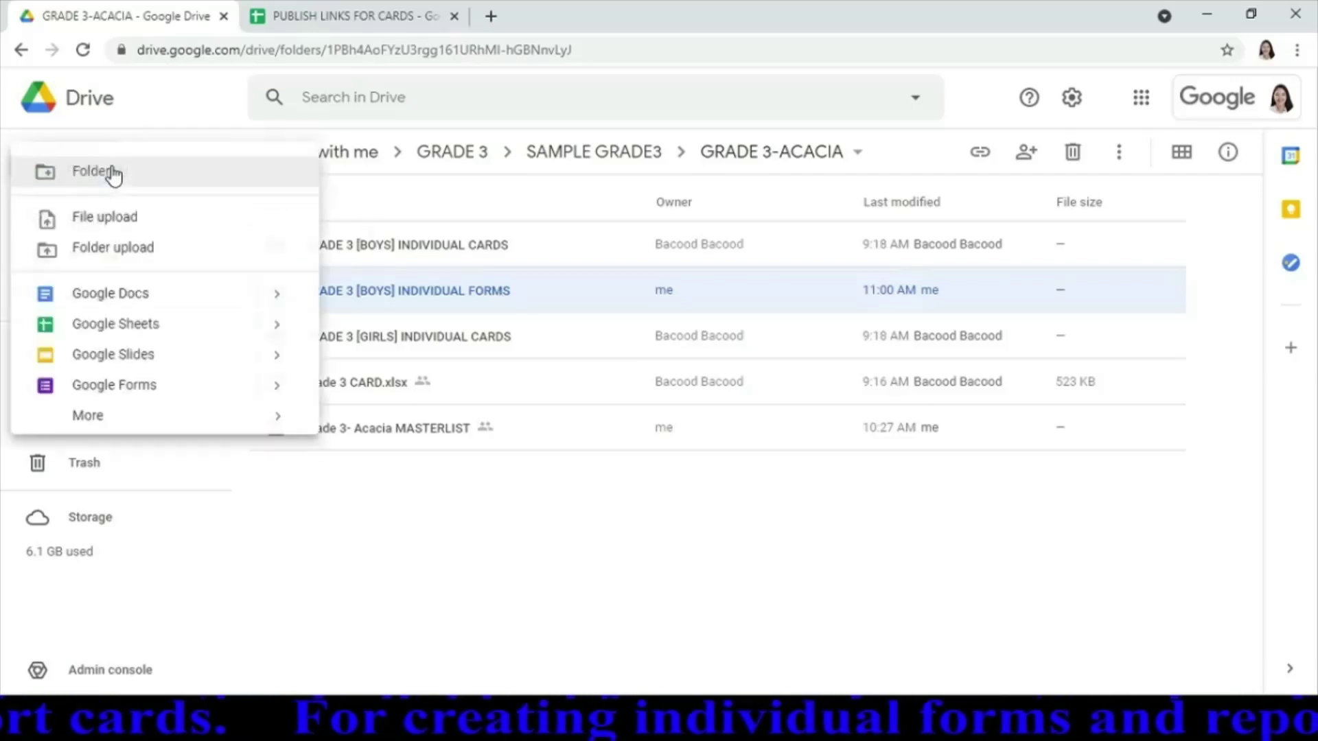
pyautogui.click(143, 187)
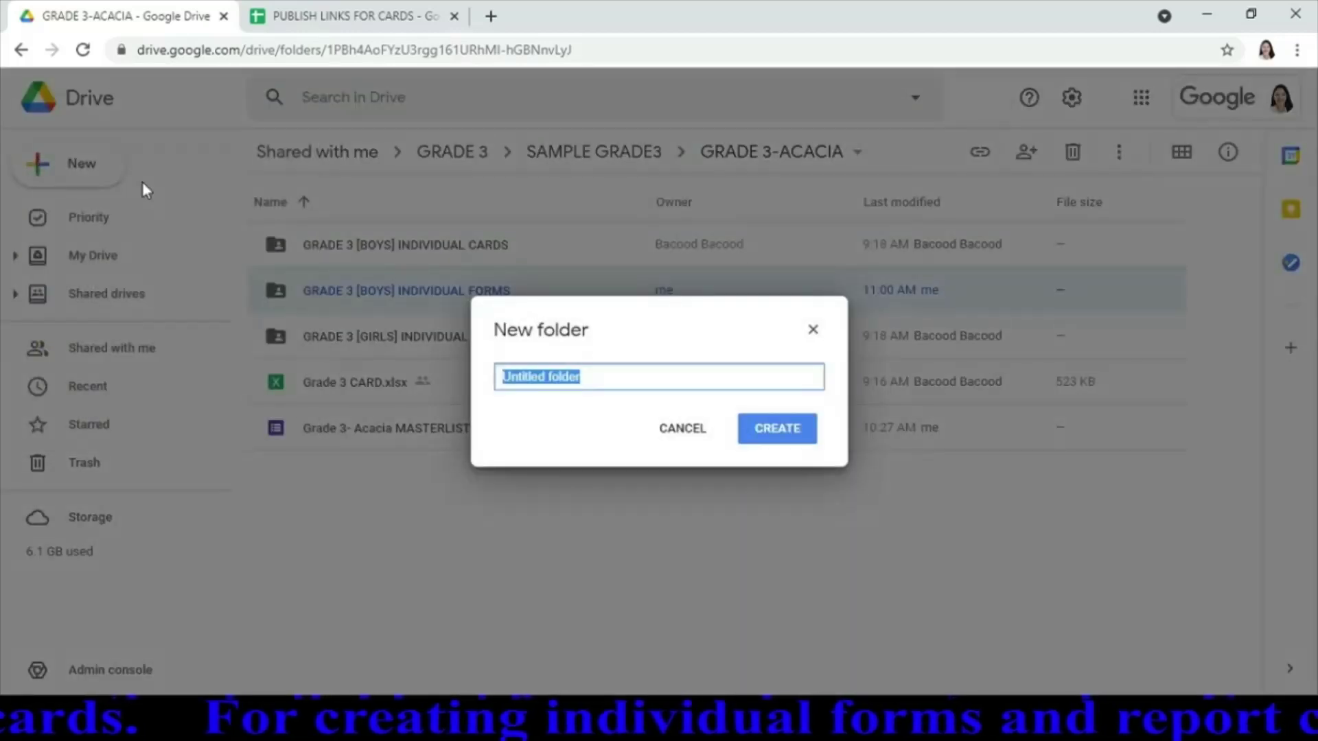
pyautogui.write('GRADE 3')
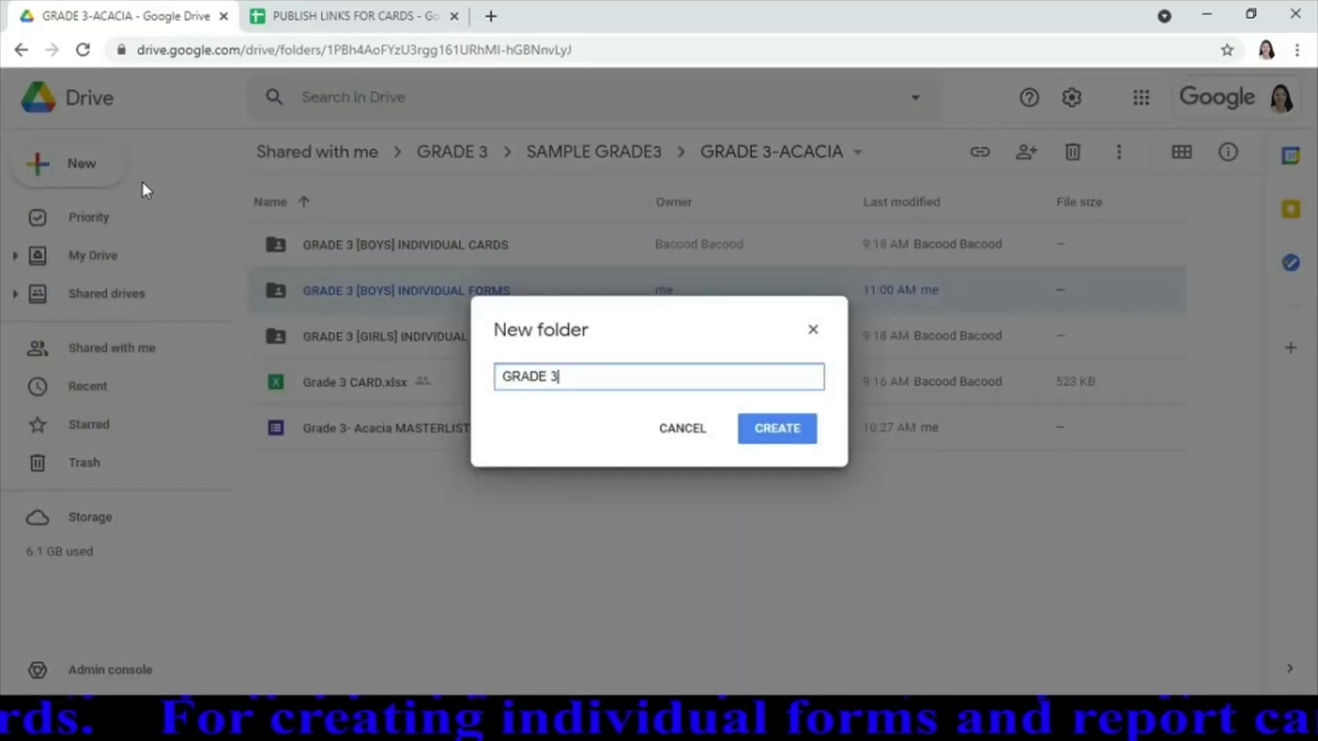
pyautogui.write(' [G')
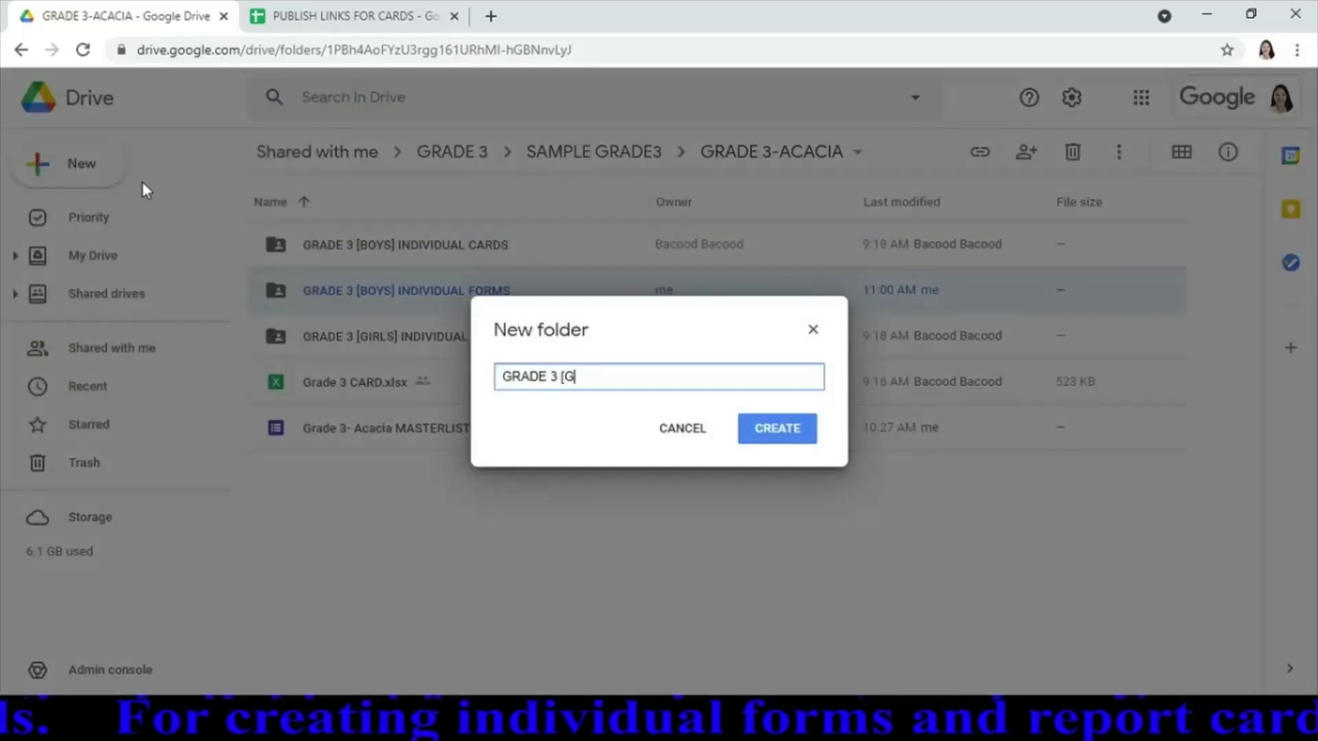
pyautogui.write('IRLS]')
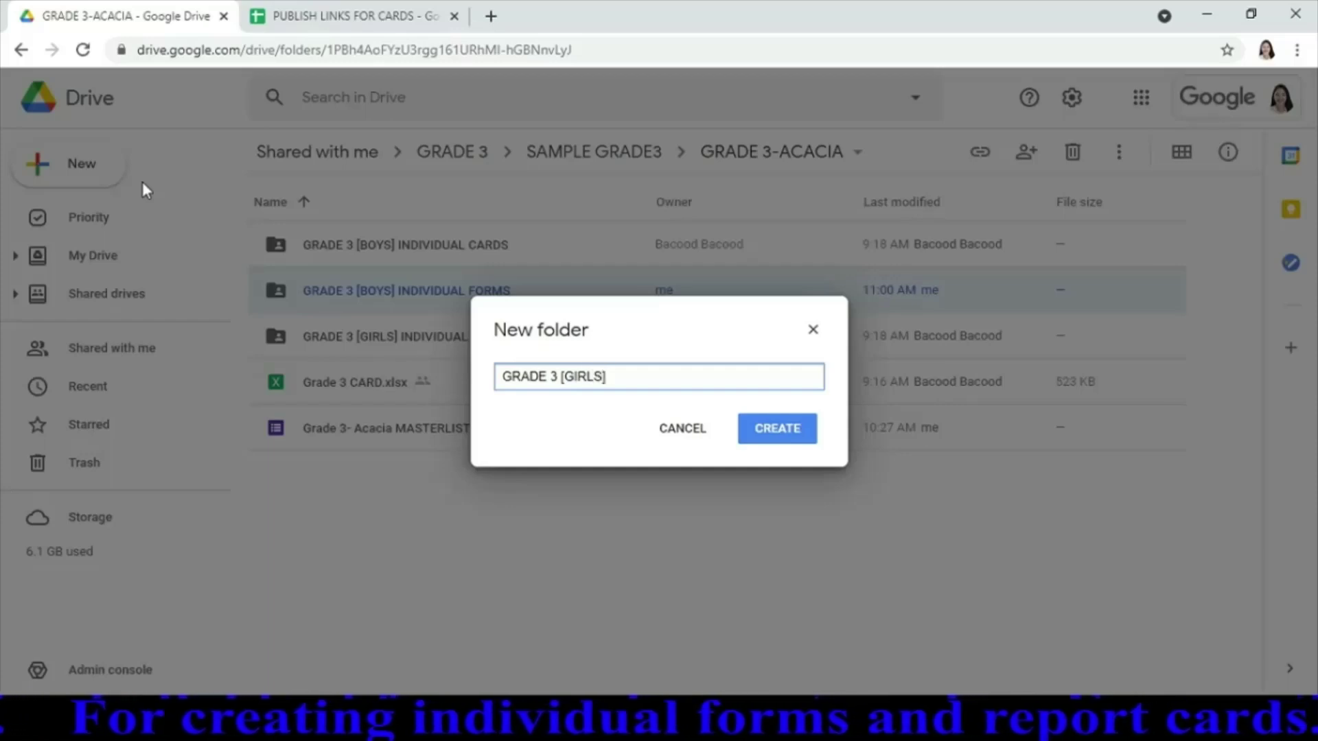
pyautogui.write(' IN')
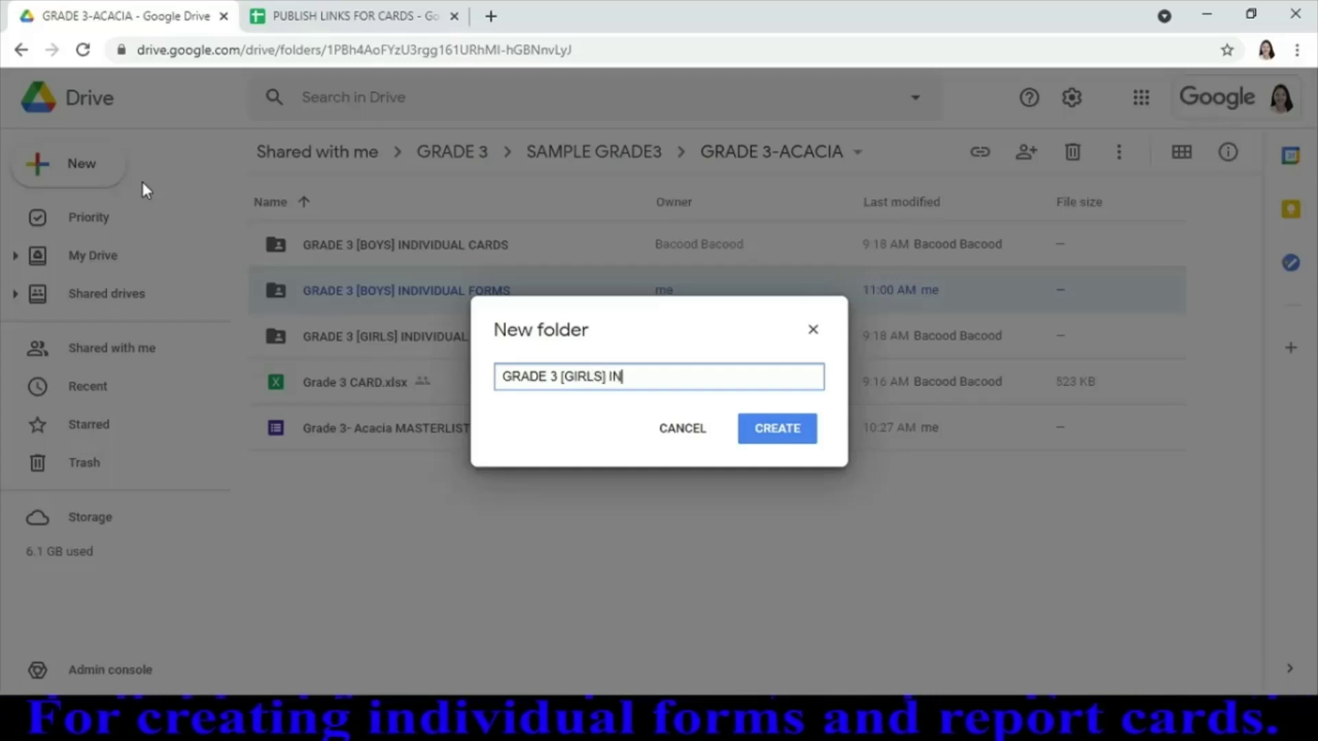
pyautogui.write('DIV')
pyautogui.press('BackSpace')
pyautogui.write('DIV')
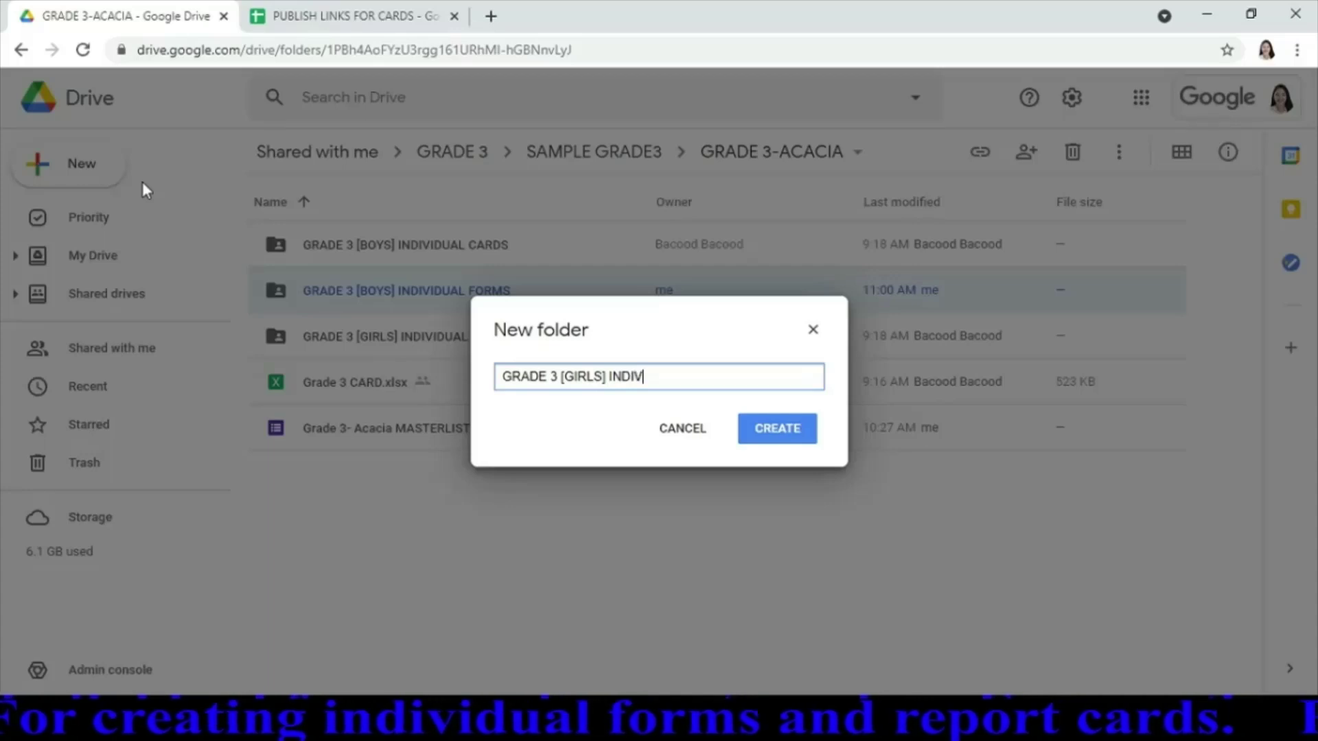
pyautogui.write('IDUAL F')
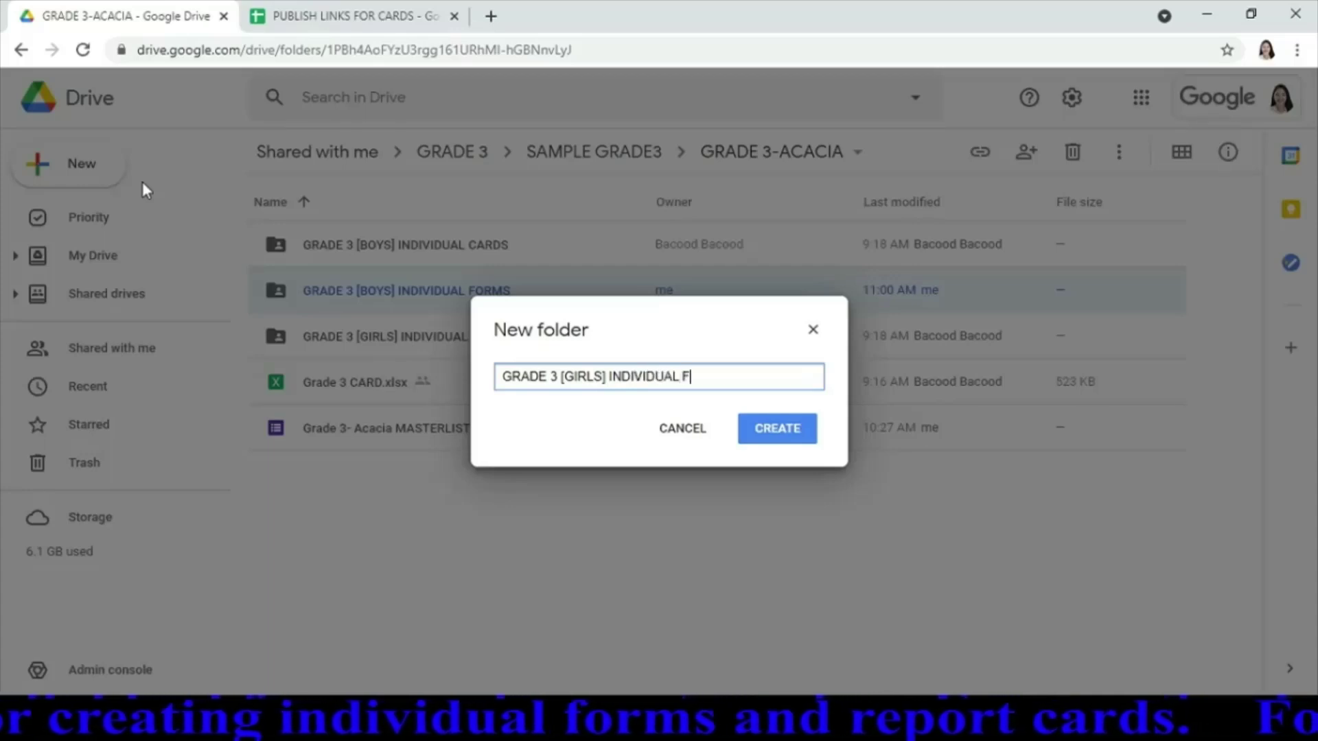
pyautogui.write('ORMS')
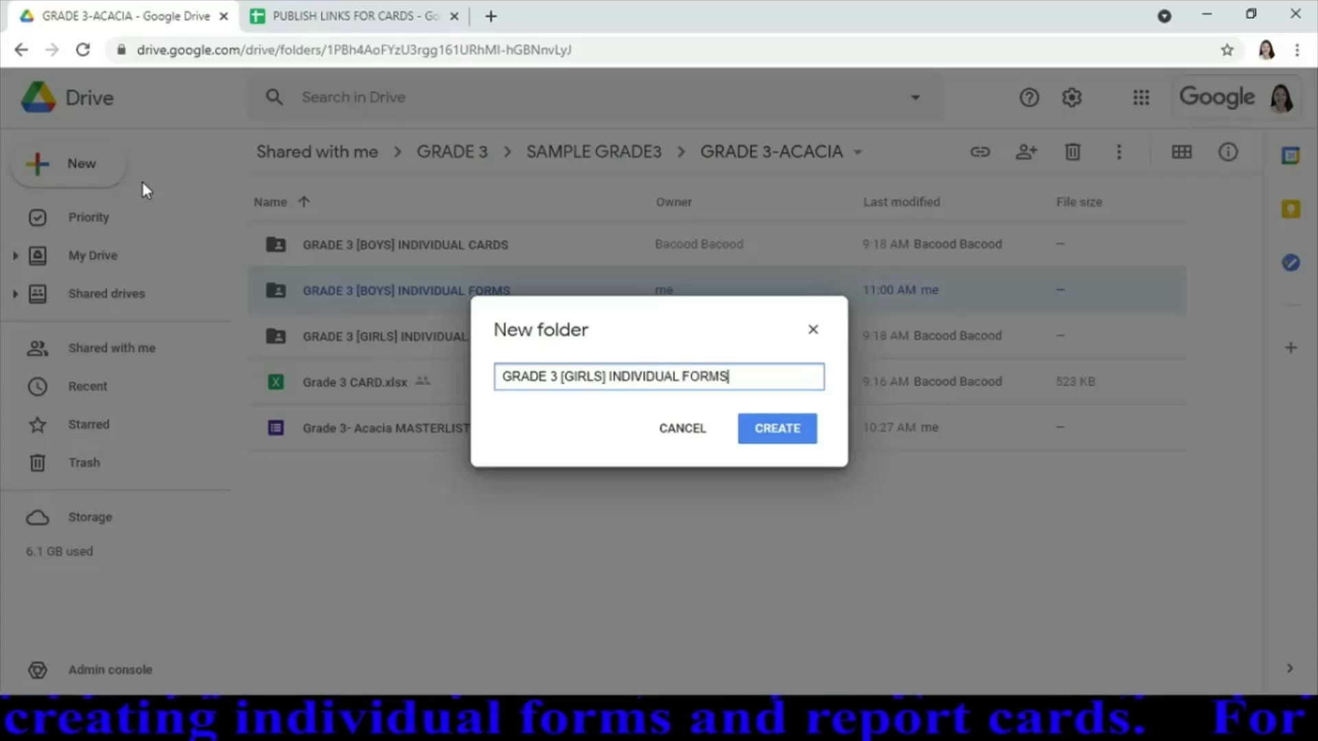
pyautogui.press('Return')
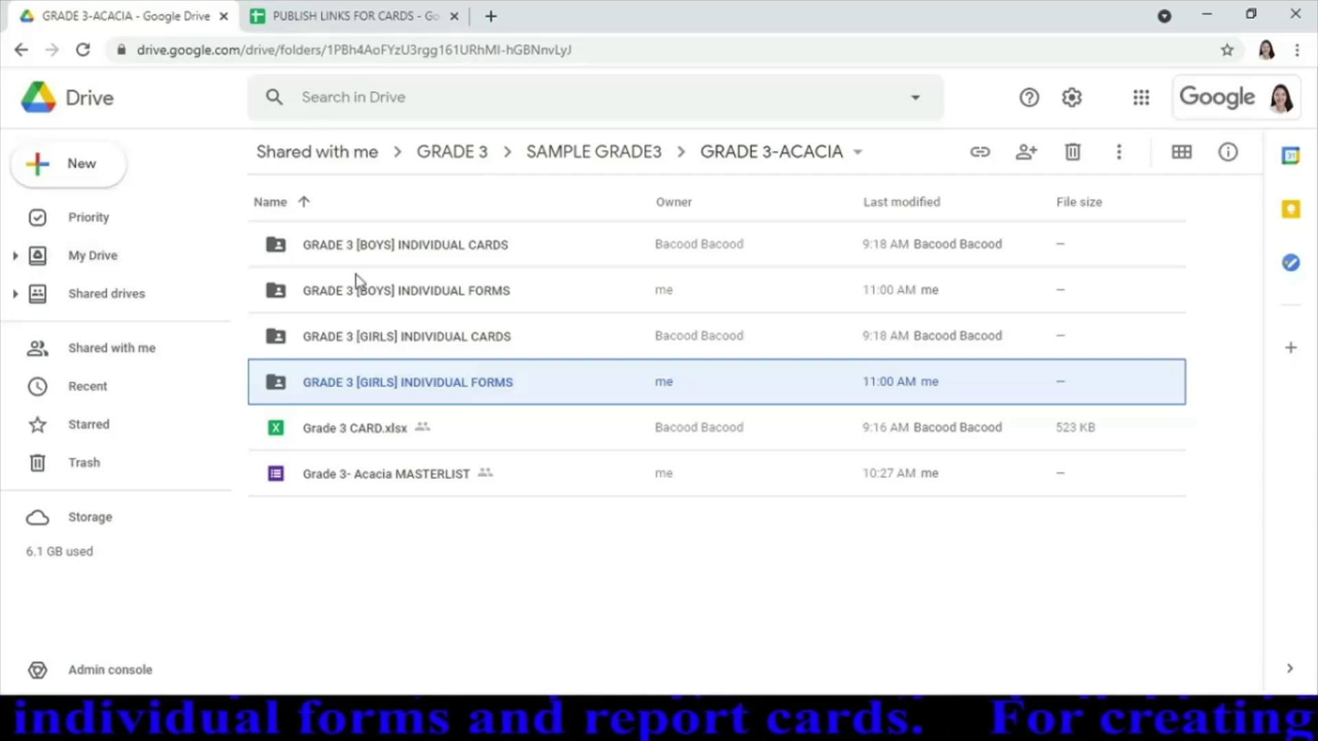
# Enter the GRADE 3 [BOYS] INDIVIDUAL FORMS folder and bring up the New menu's Google Forms options
pyautogui.doubleClick(445, 292)
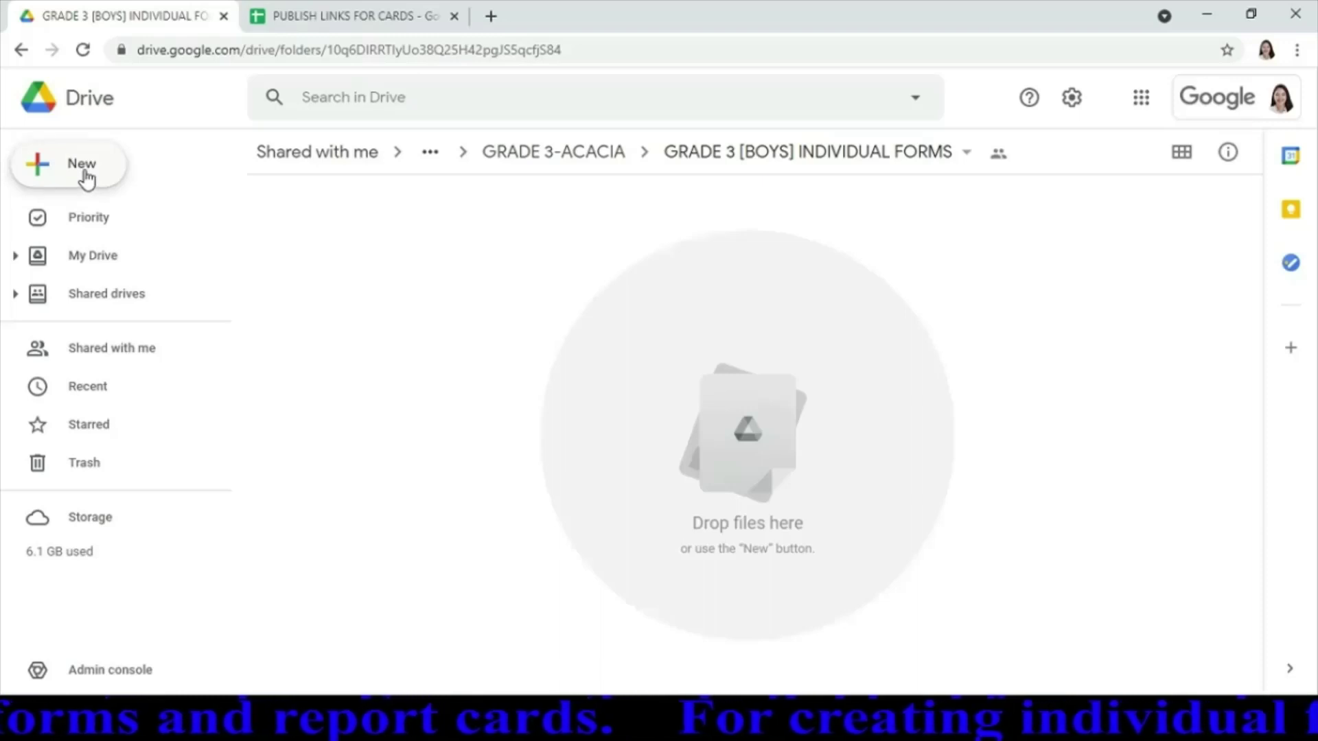
pyautogui.click(41, 172)
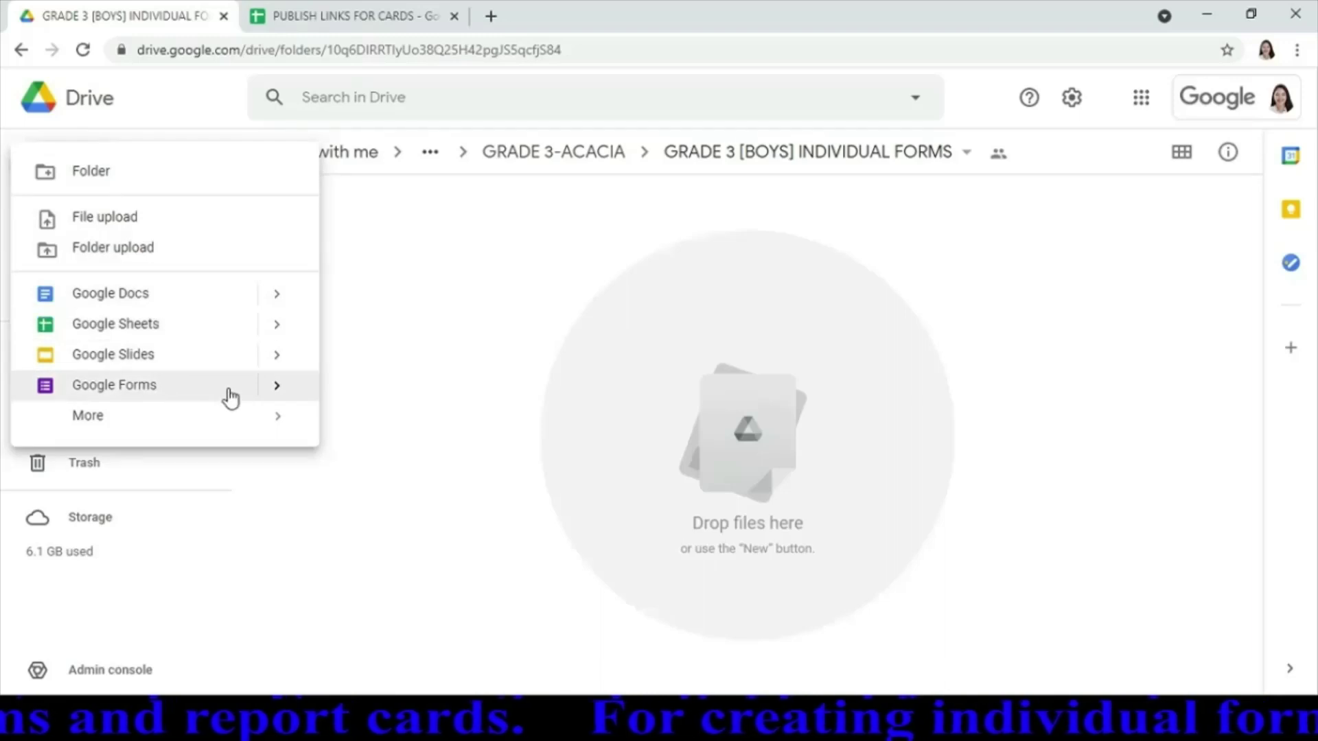
pyautogui.moveTo(285, 398)
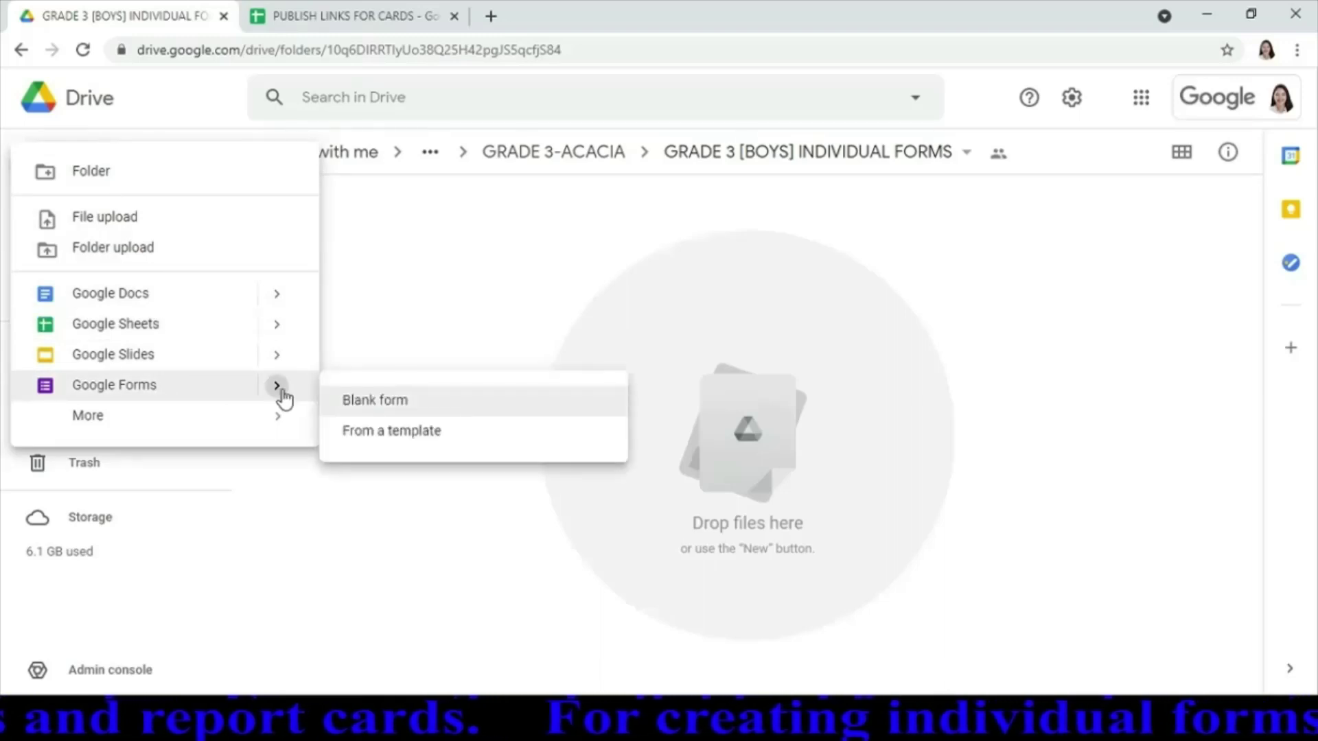
# Create a blank Google Form in the boys' folder, sharing it with the folder's access
pyautogui.click(384, 405)
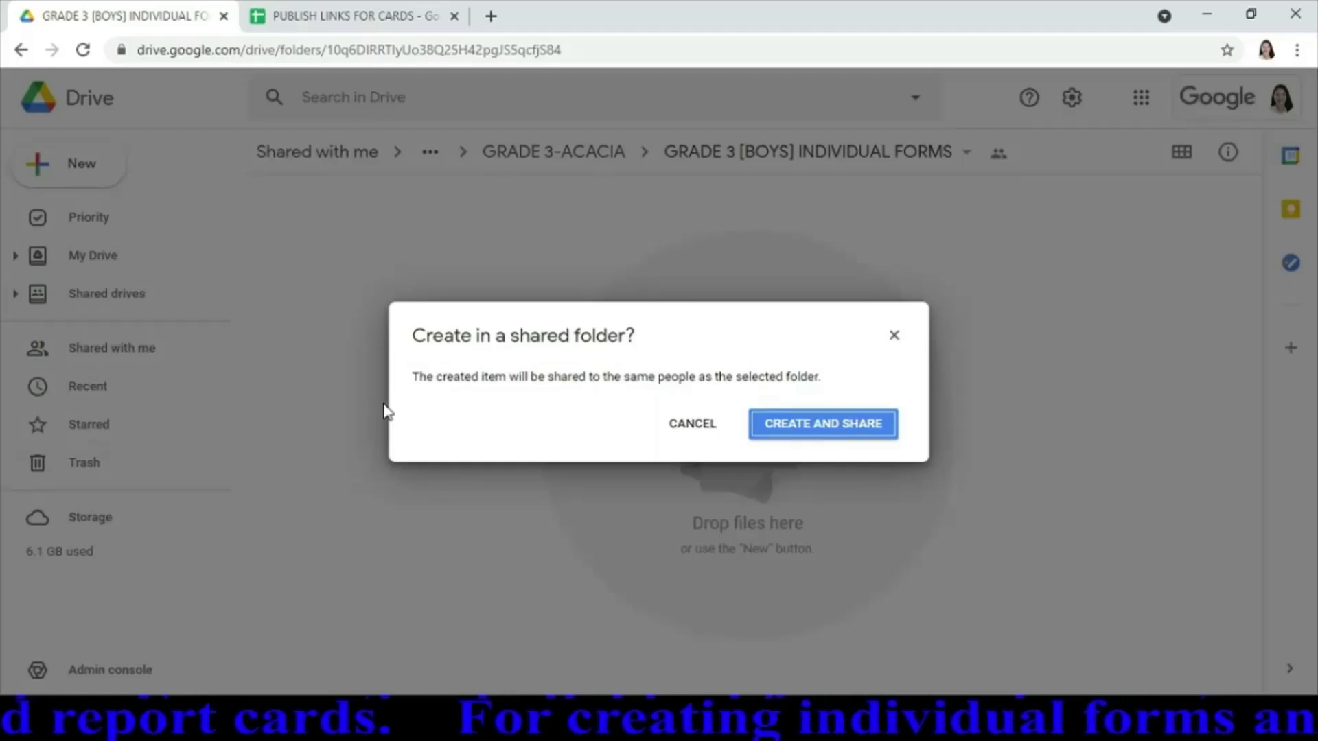
pyautogui.click(834, 432)
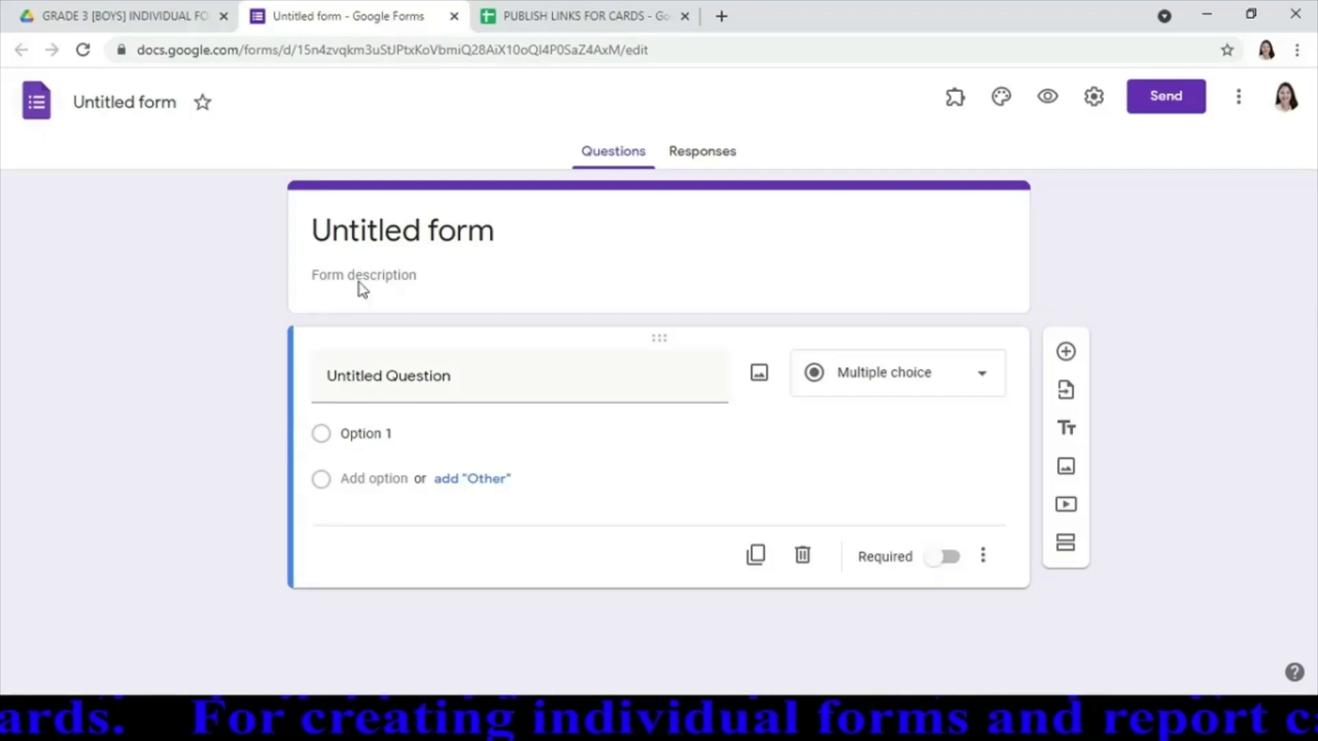
# Replace 'Untitled form' with the boy student's surname, first name and middle initial
pyautogui.click(509, 237)
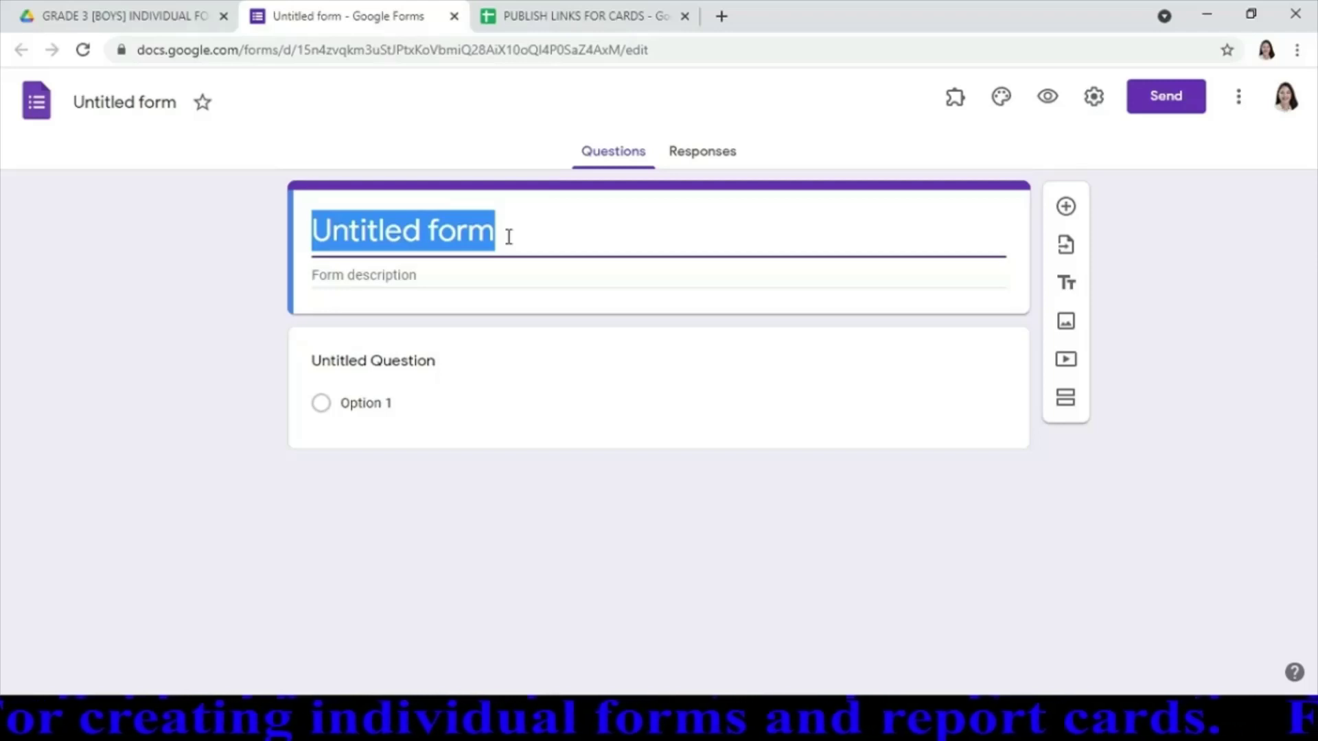
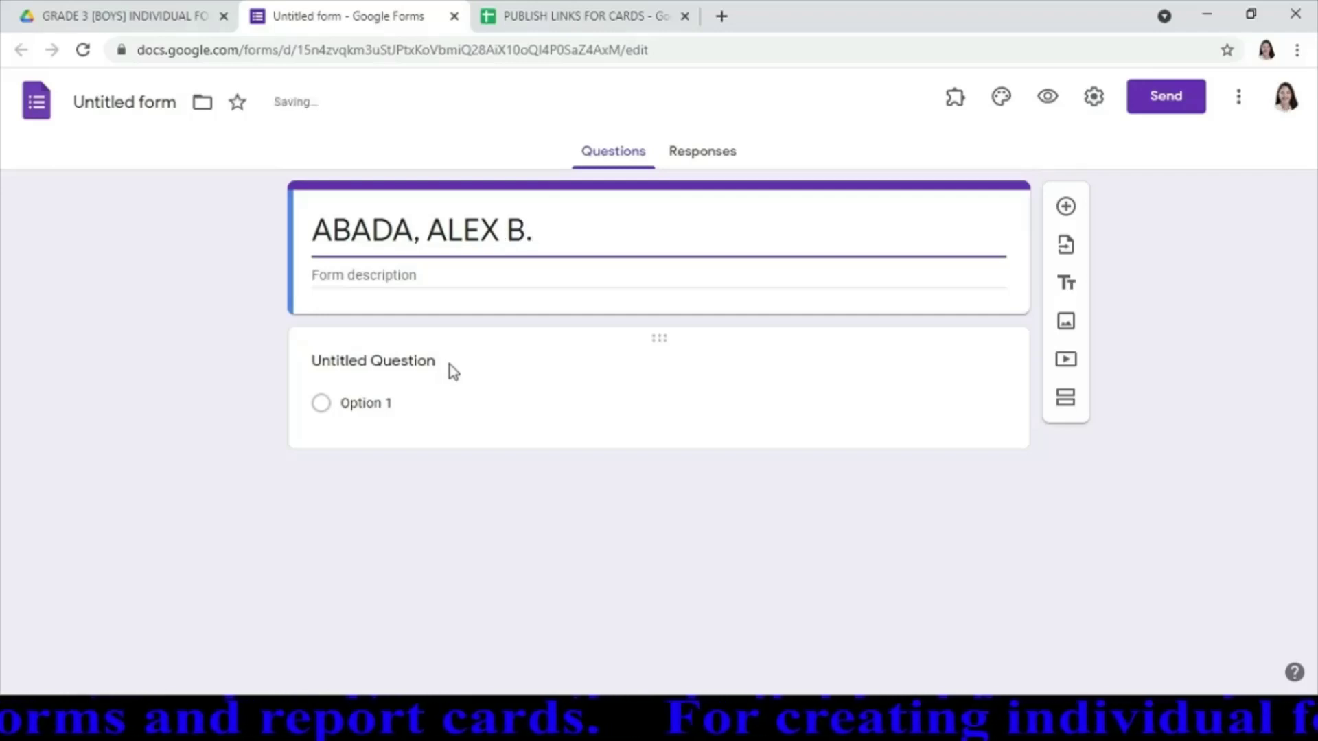
pyautogui.click(450, 365)
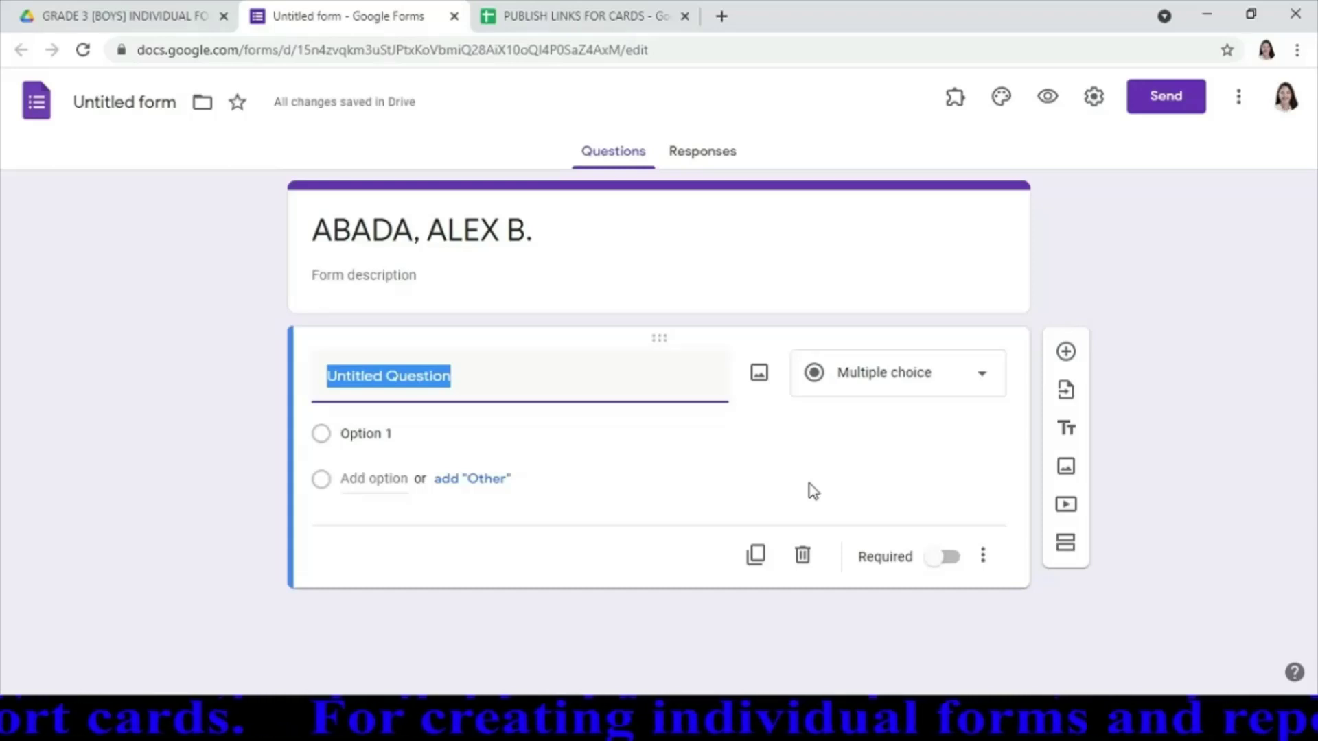
# Set the first question to 'ENTER THE LEARNER'S REFERENCE NUMBER (LRN)' as a Short answer question
pyautogui.write('ABA')
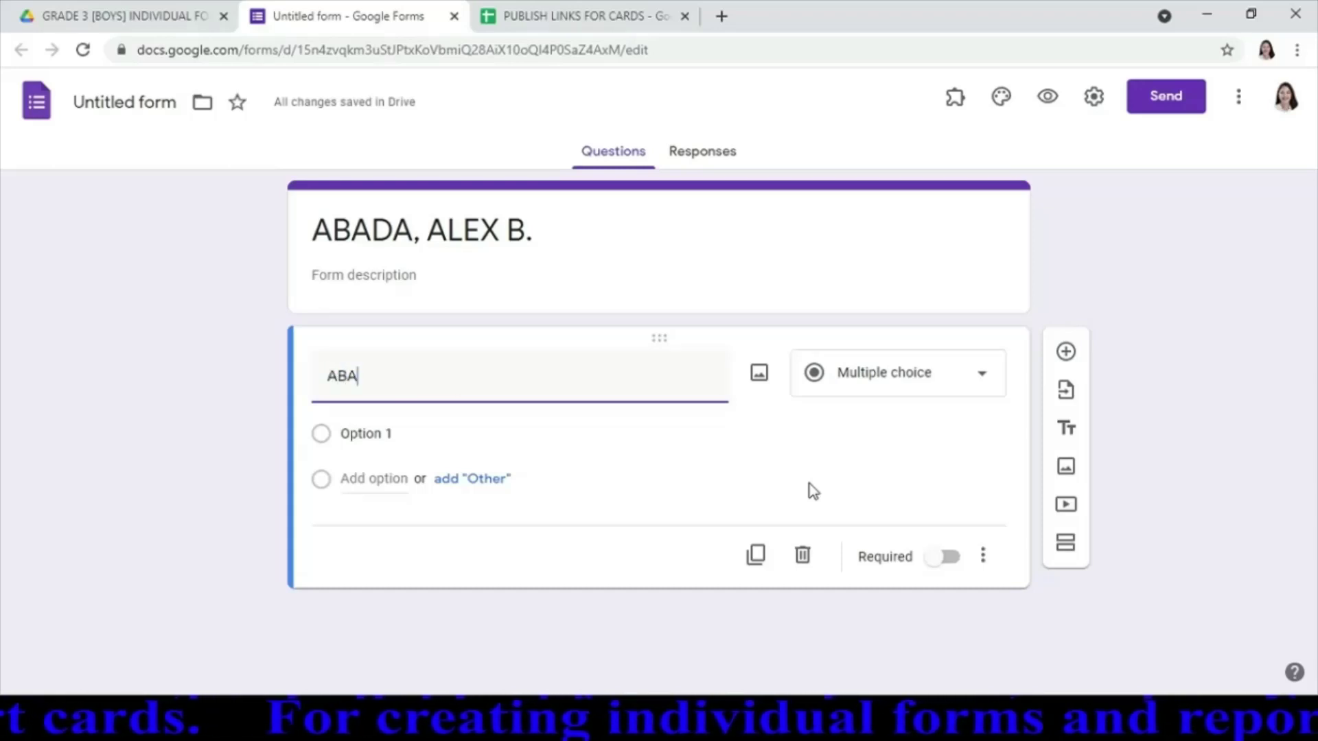
pyautogui.press('BackSpace')
pyautogui.press('BackSpace')
pyautogui.press('BackSpace')
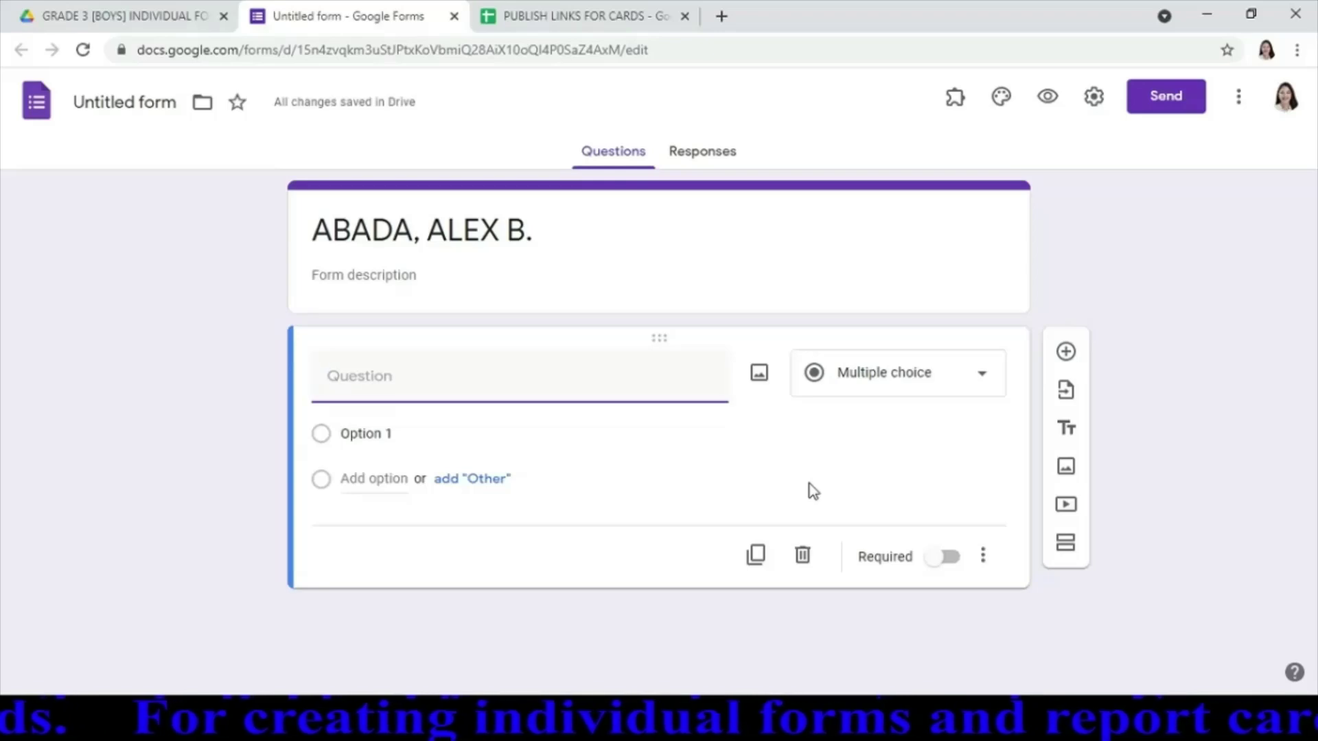
pyautogui.write('ENTE')
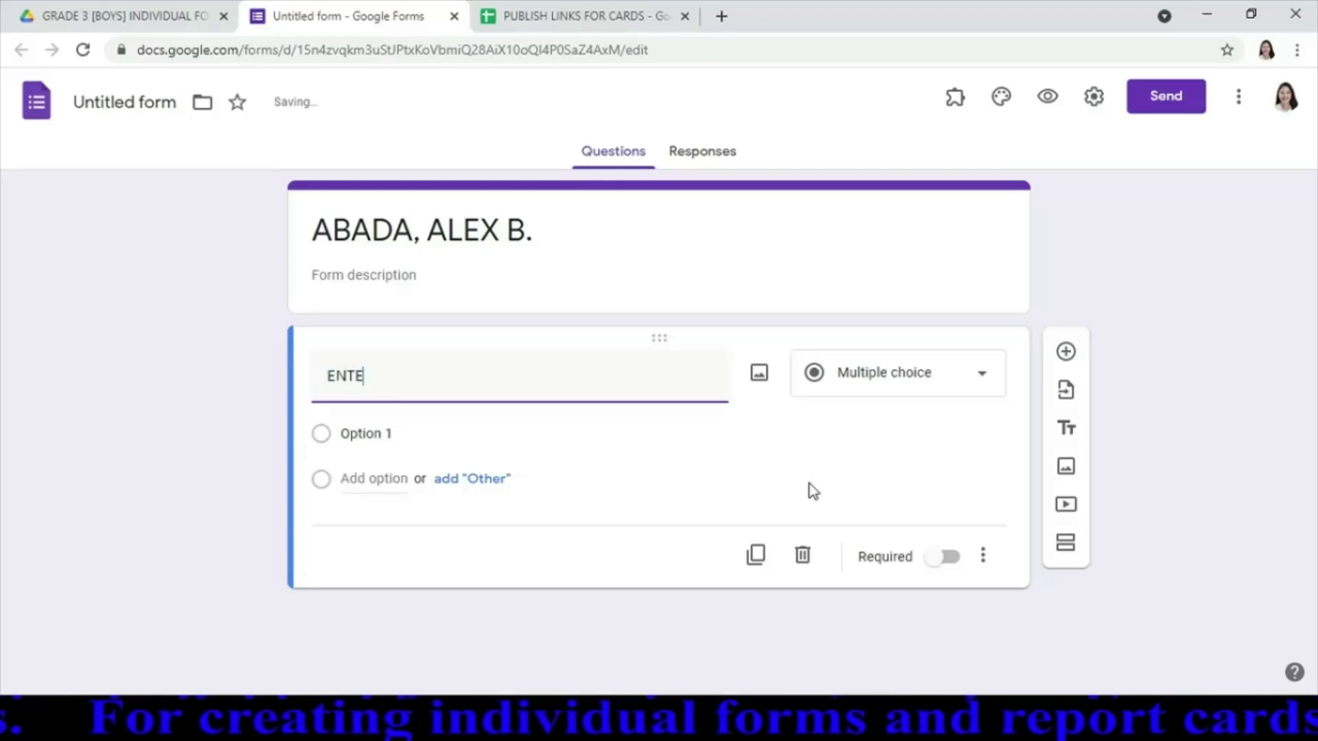
pyautogui.write('R THE ')
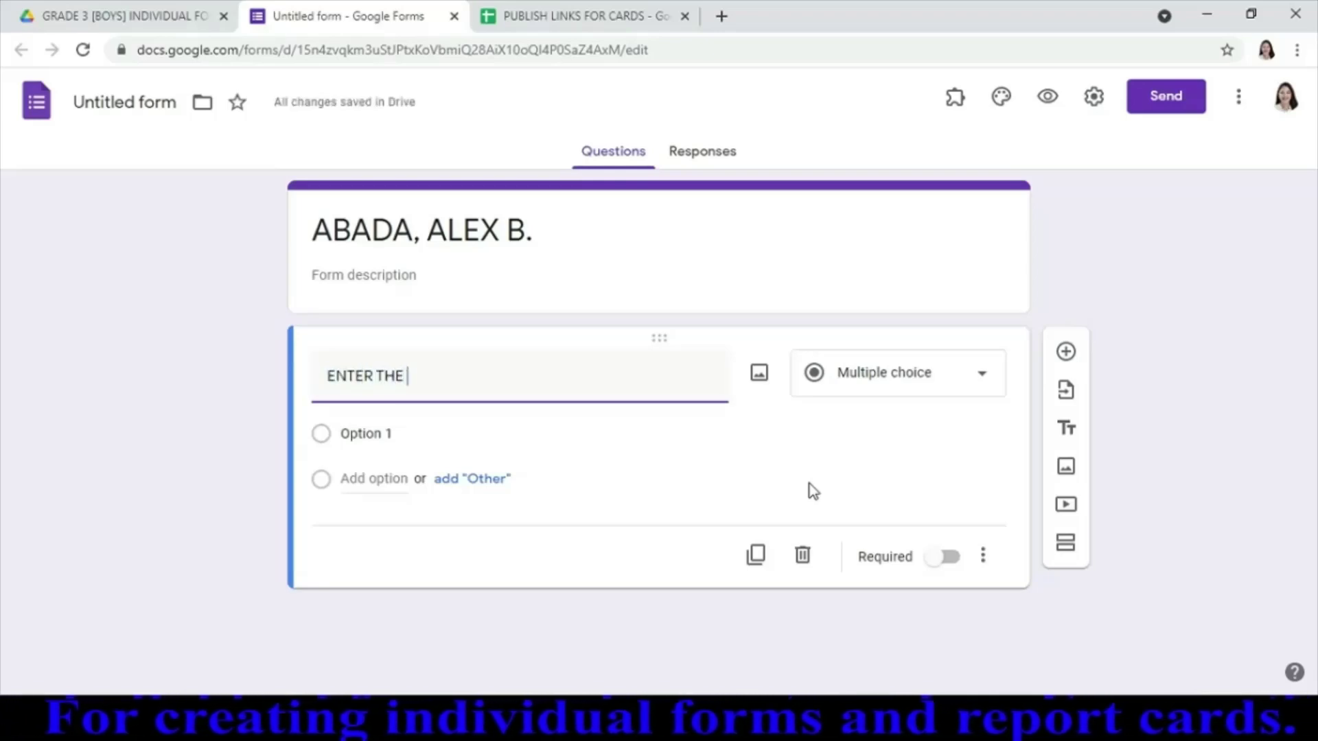
pyautogui.write('LEARNER')
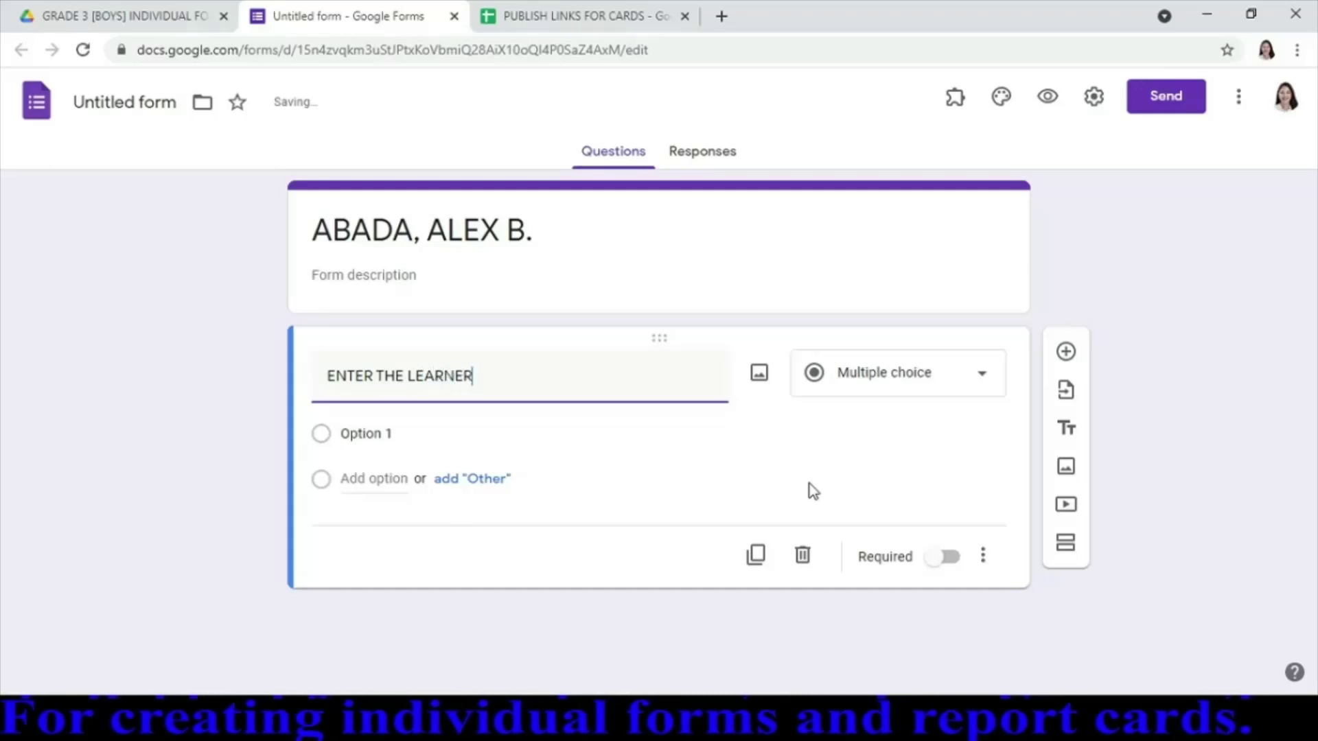
pyautogui.write('S')
pyautogui.press('BackSpace')
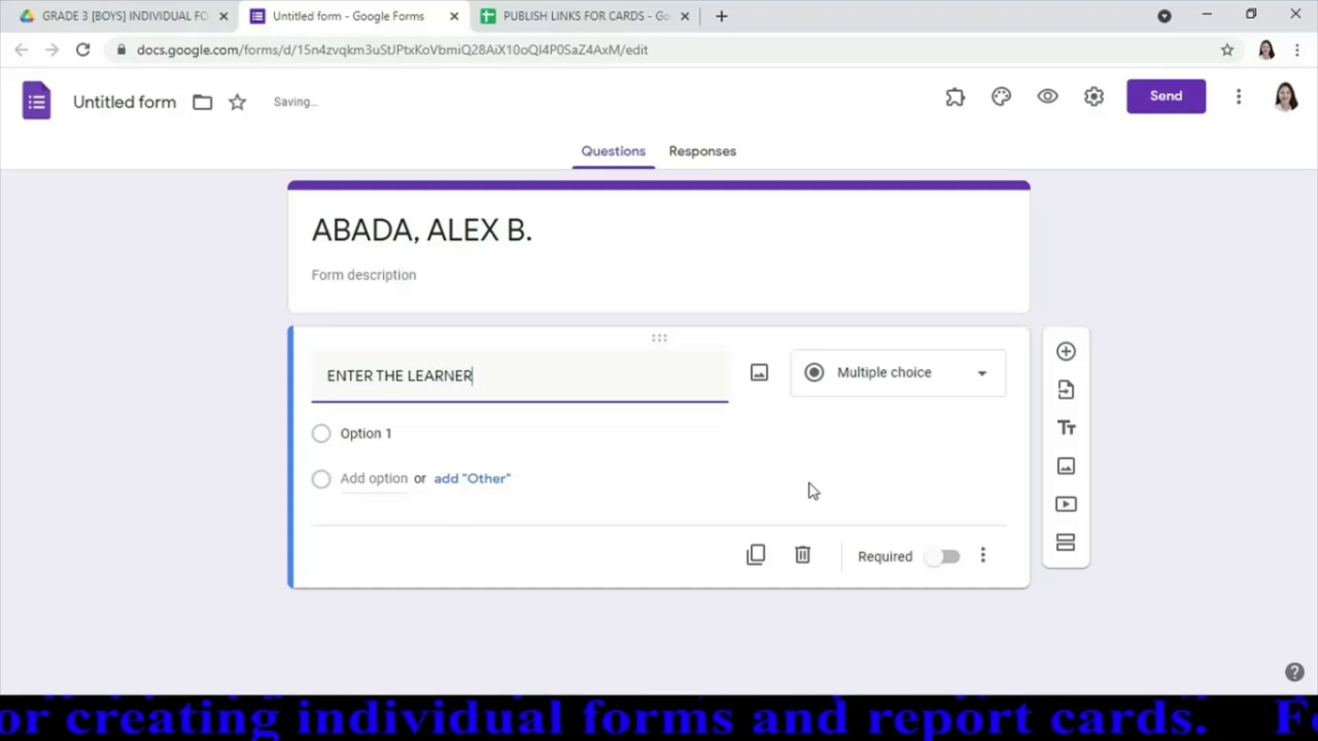
pyautogui.write("'S REF")
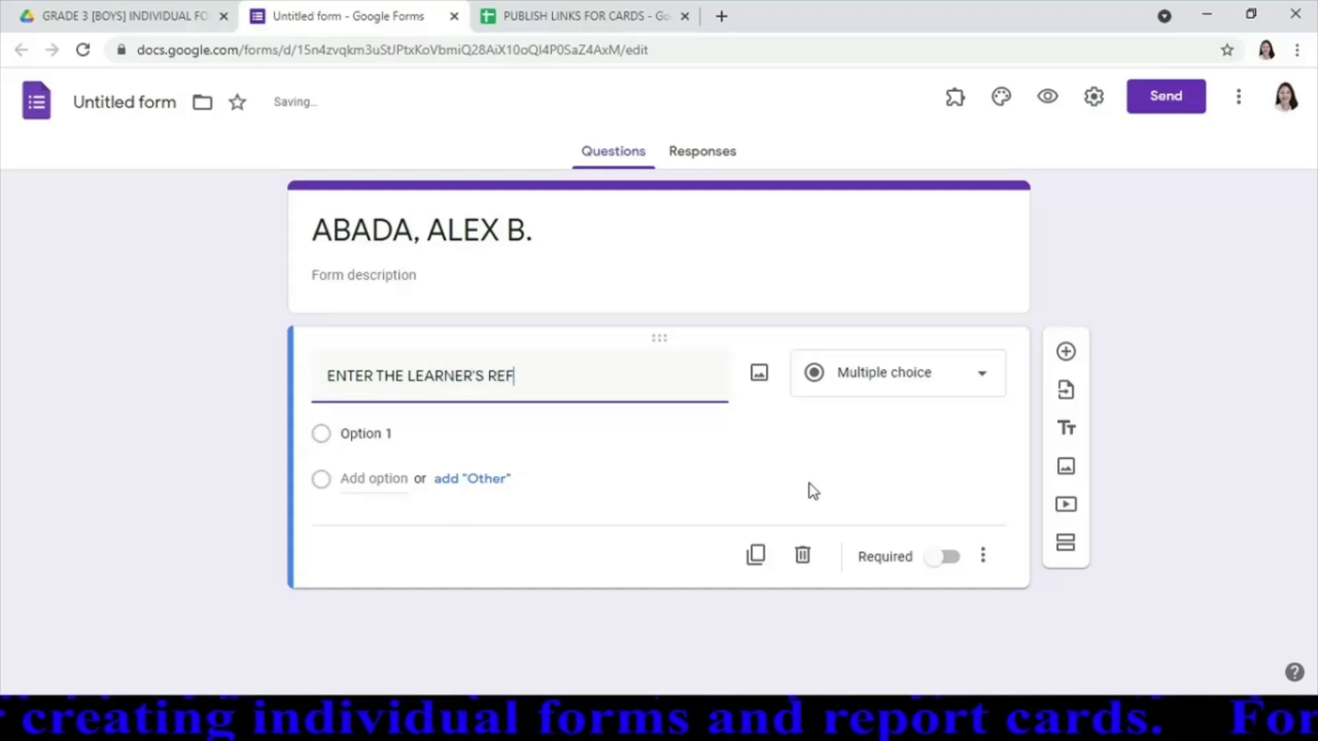
pyautogui.write('ERENCE ')
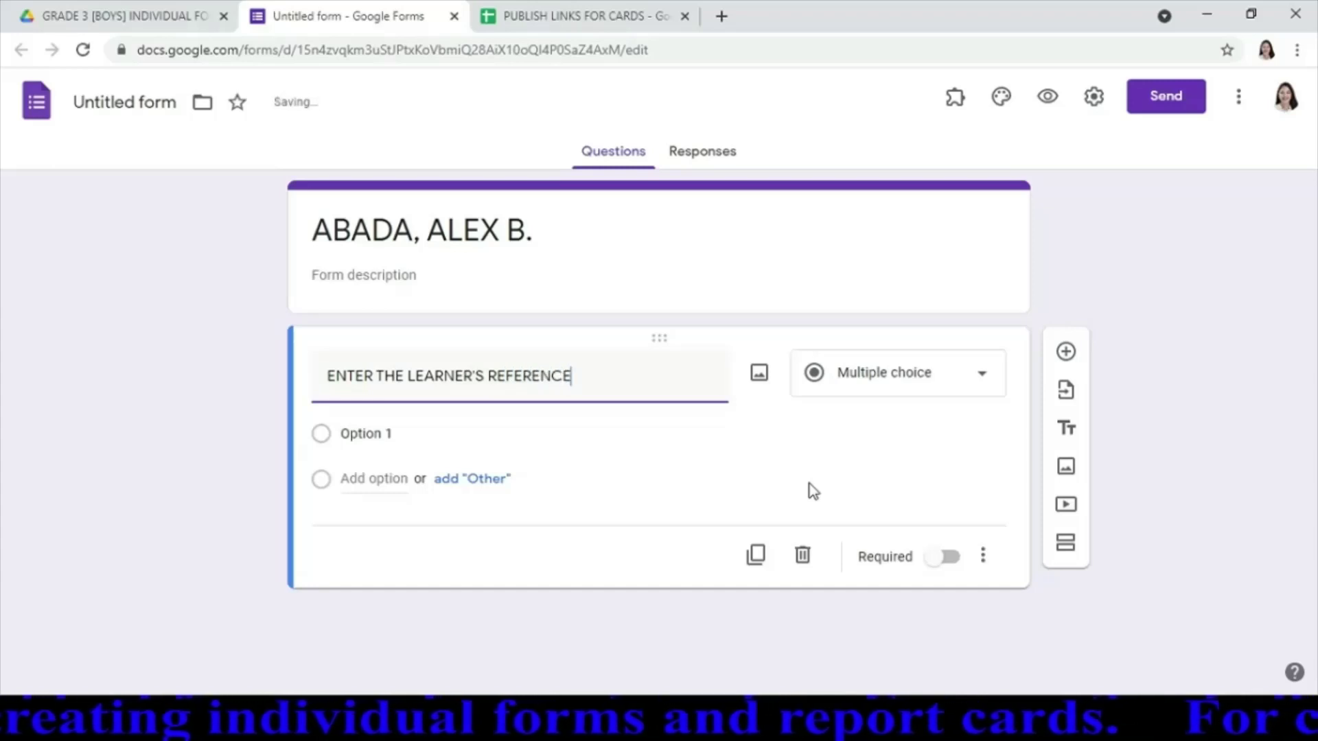
pyautogui.write('NUMBER')
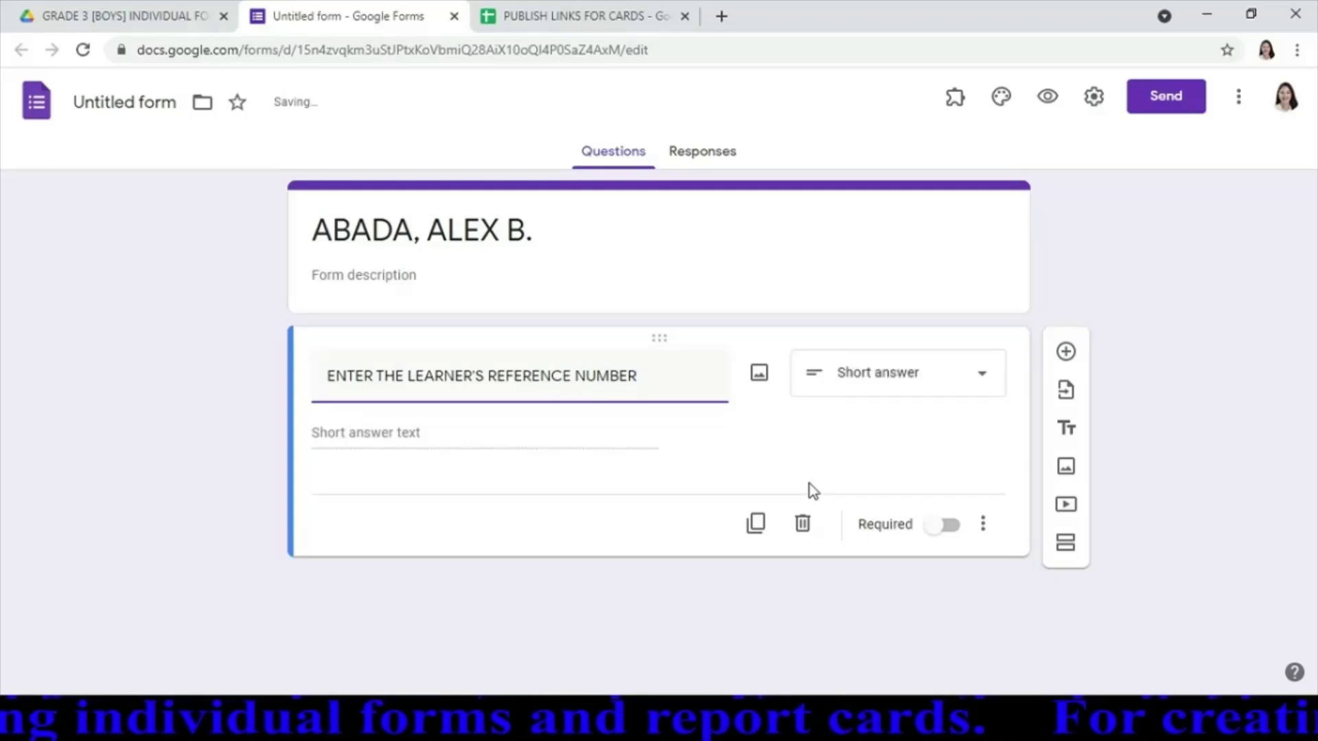
pyautogui.write('()')
pyautogui.press('Left')
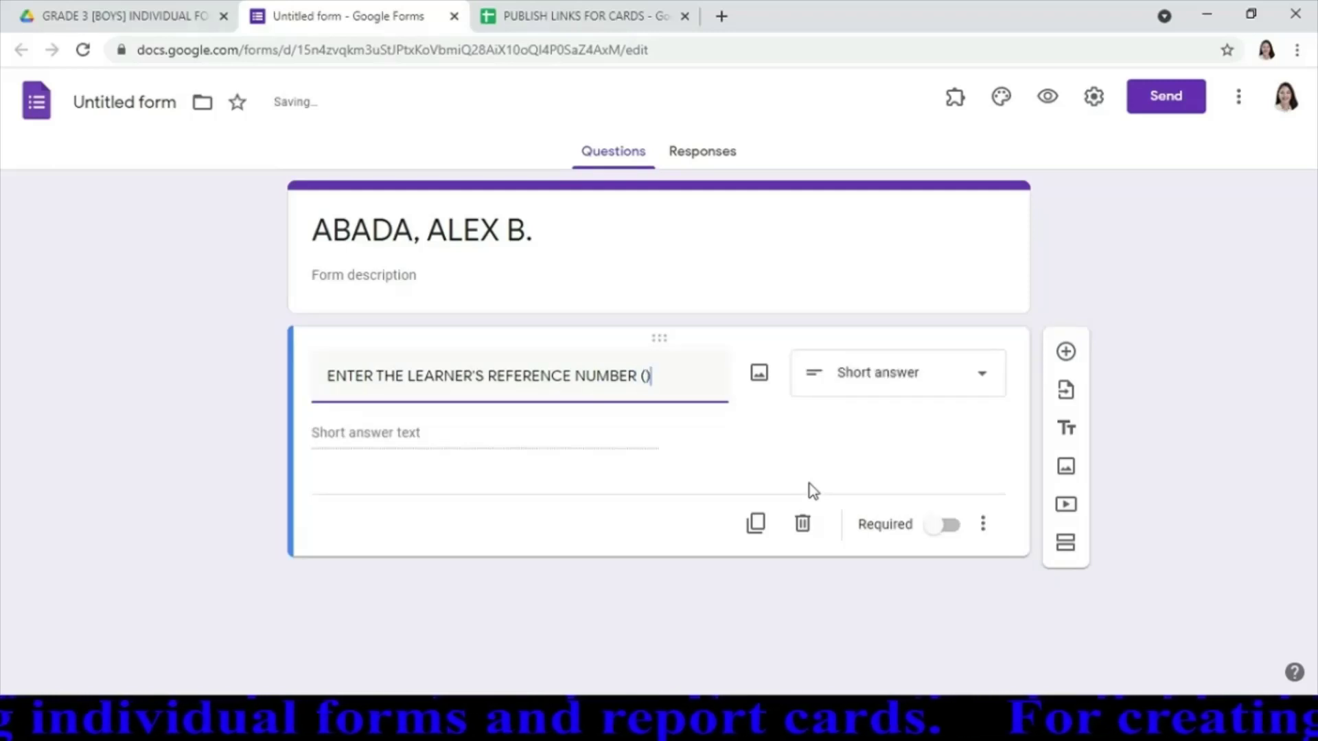
pyautogui.write('lrn')
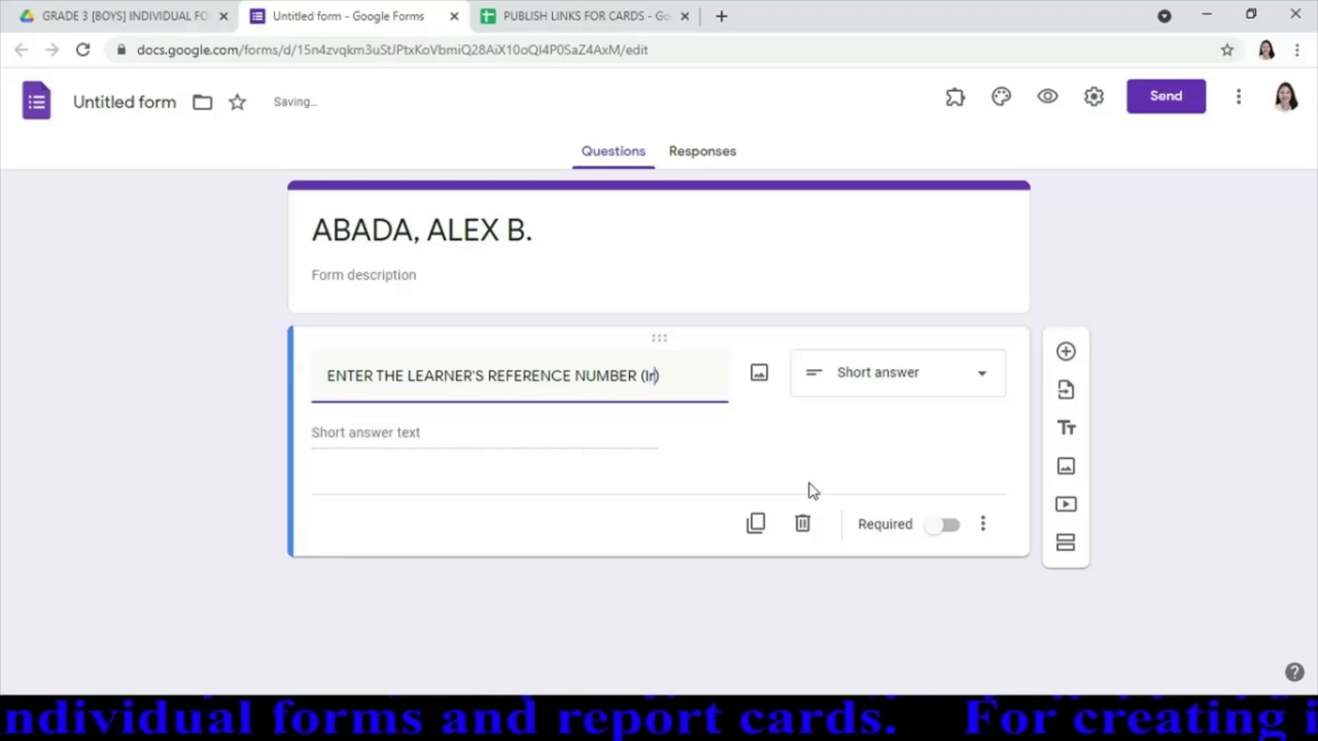
pyautogui.press('BackSpace')
pyautogui.press('BackSpace')
pyautogui.press('BackSpace')
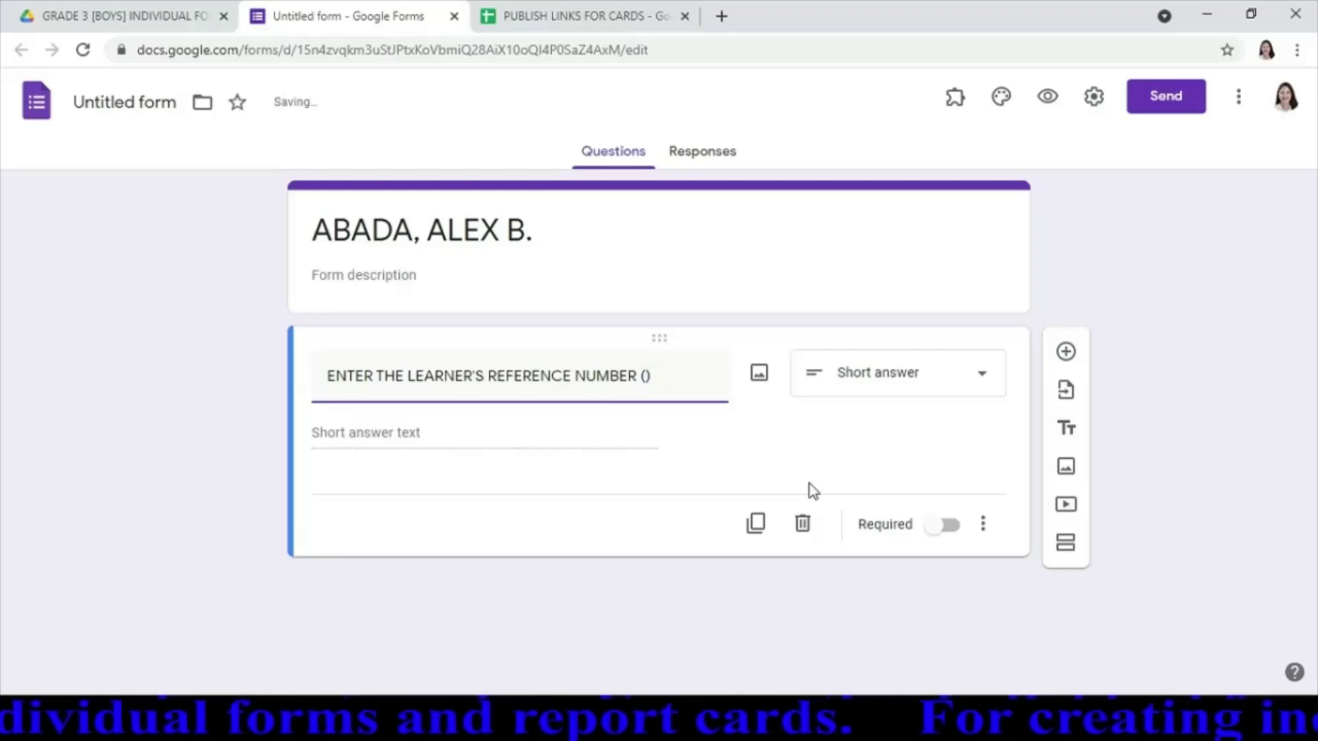
pyautogui.write('LRN')
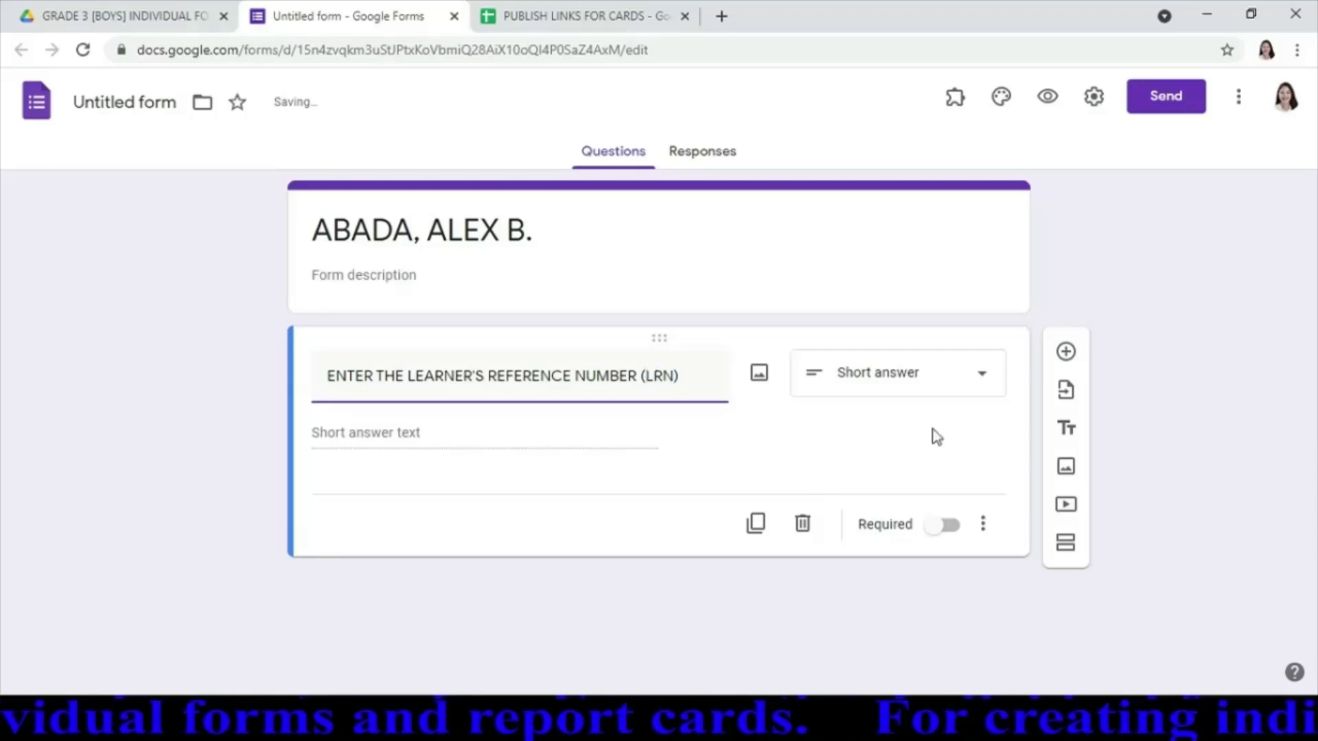
pyautogui.click(984, 377)
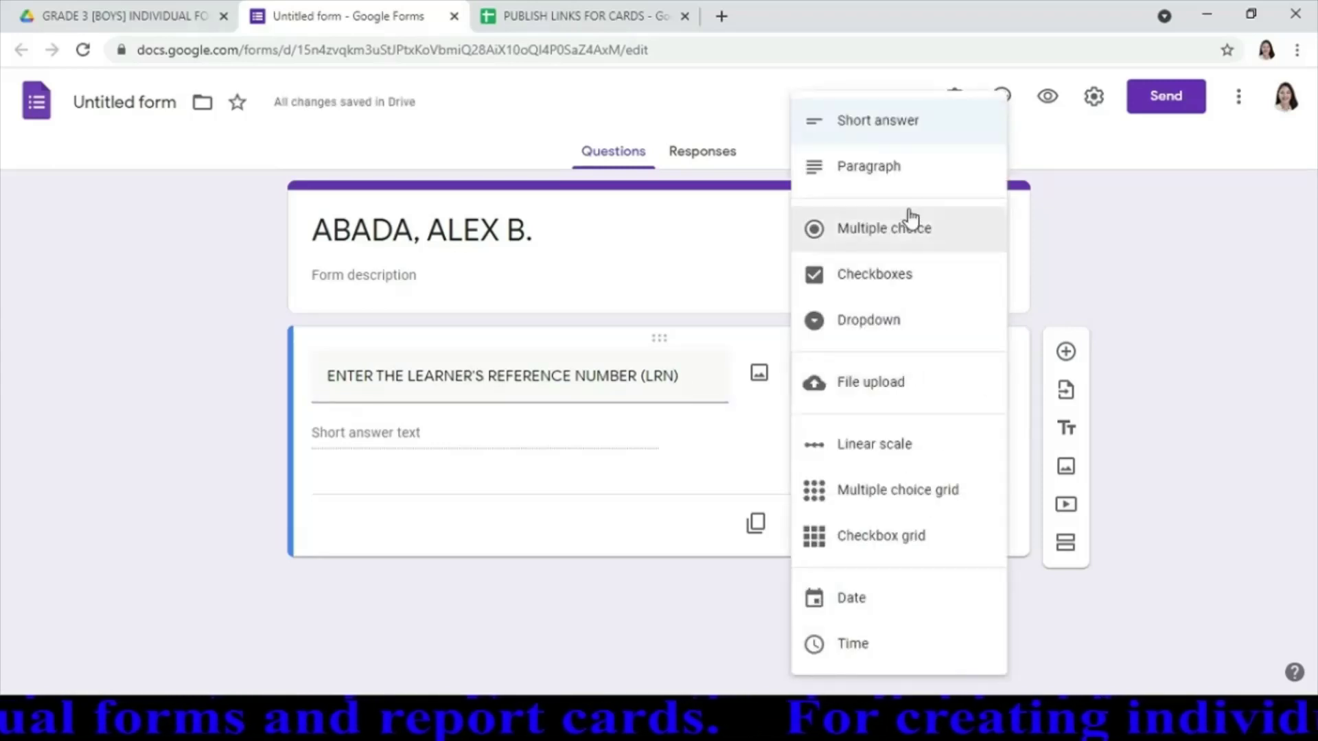
pyautogui.click(907, 122)
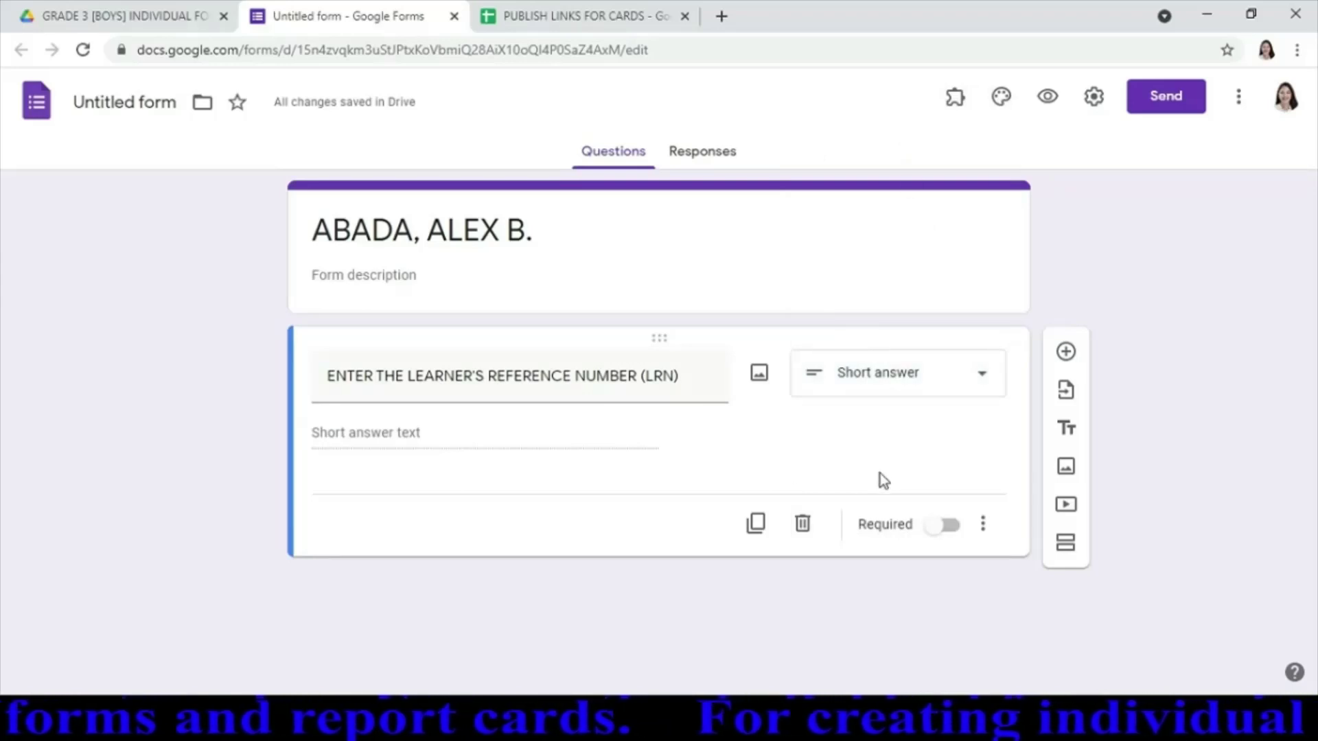
# Make the LRN question required and add response validation of type Text
pyautogui.click(951, 526)
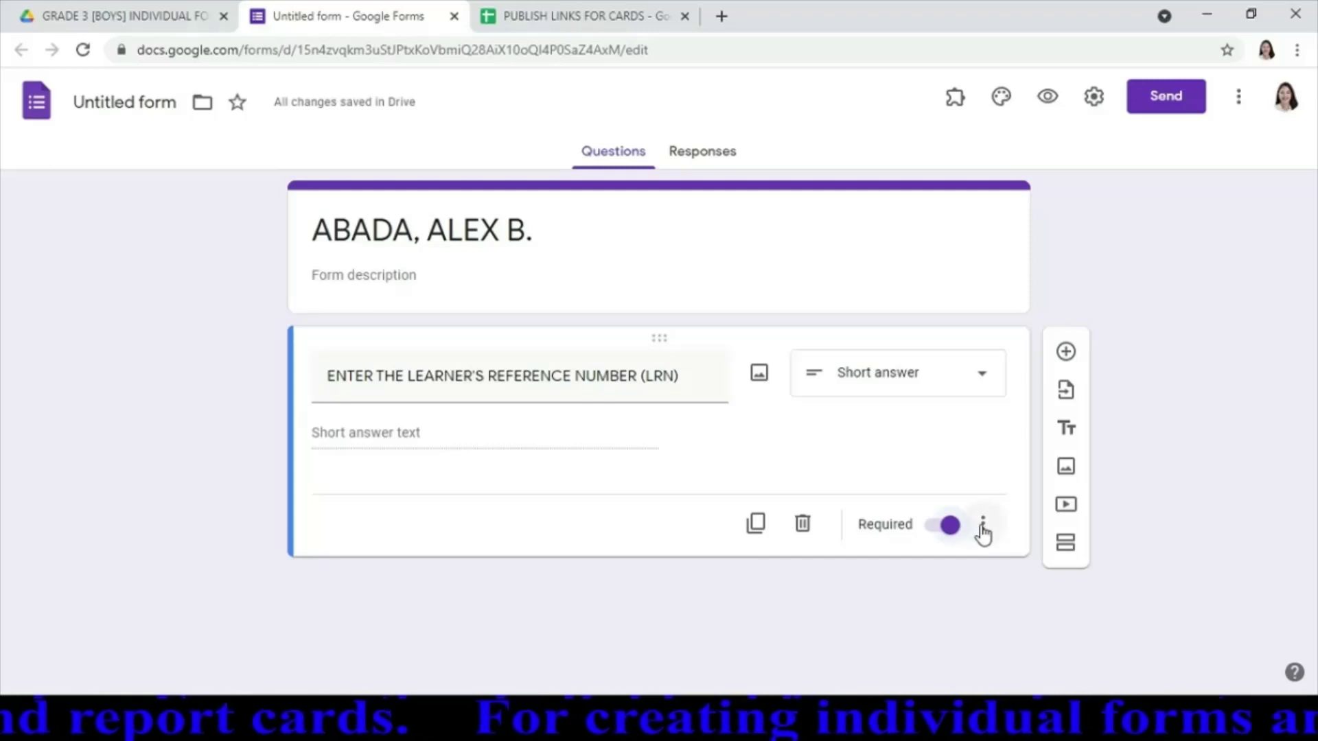
pyautogui.click(983, 528)
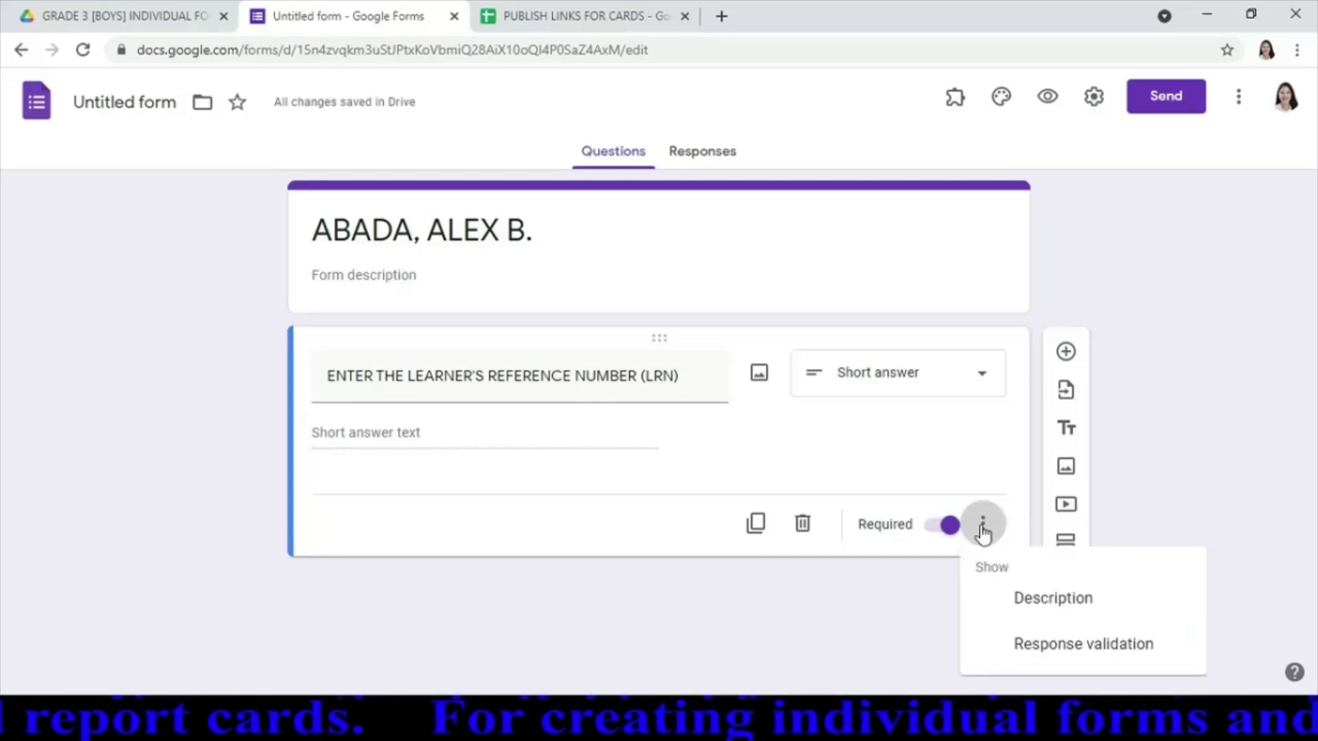
pyautogui.click(1030, 649)
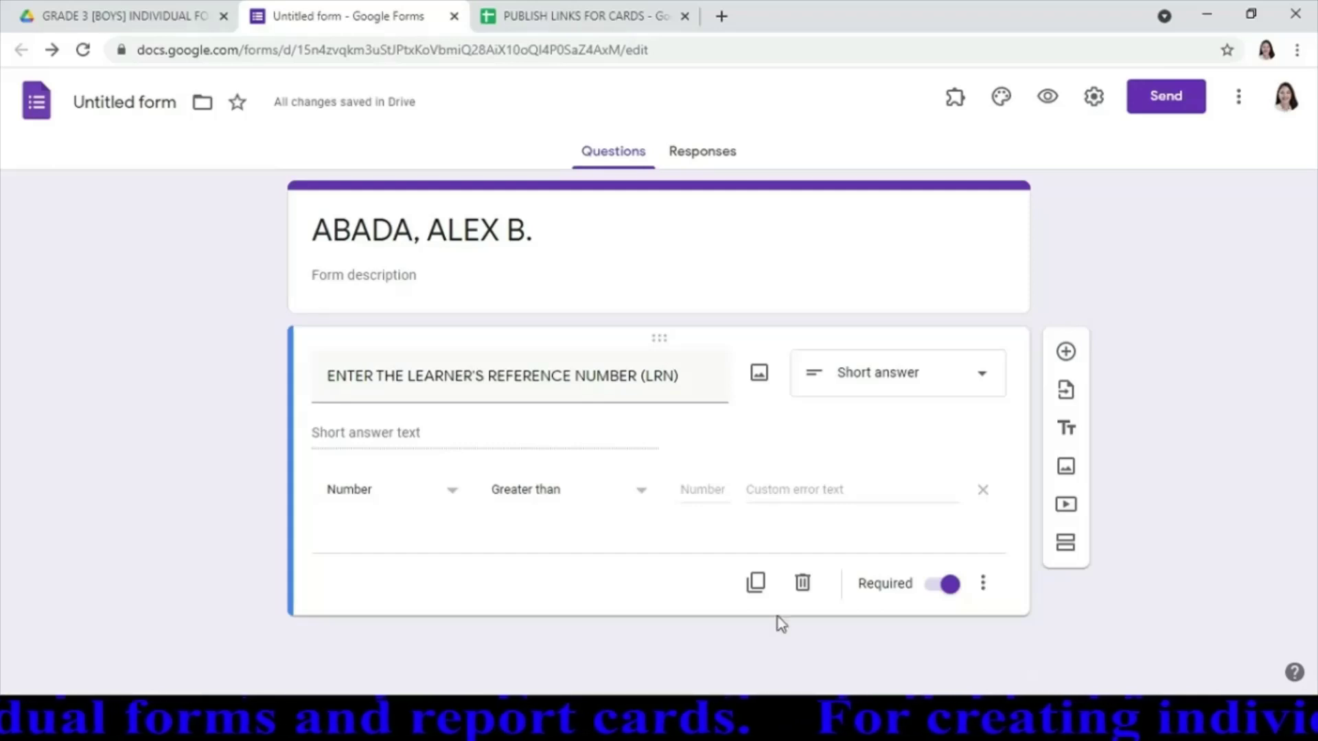
pyautogui.click(456, 500)
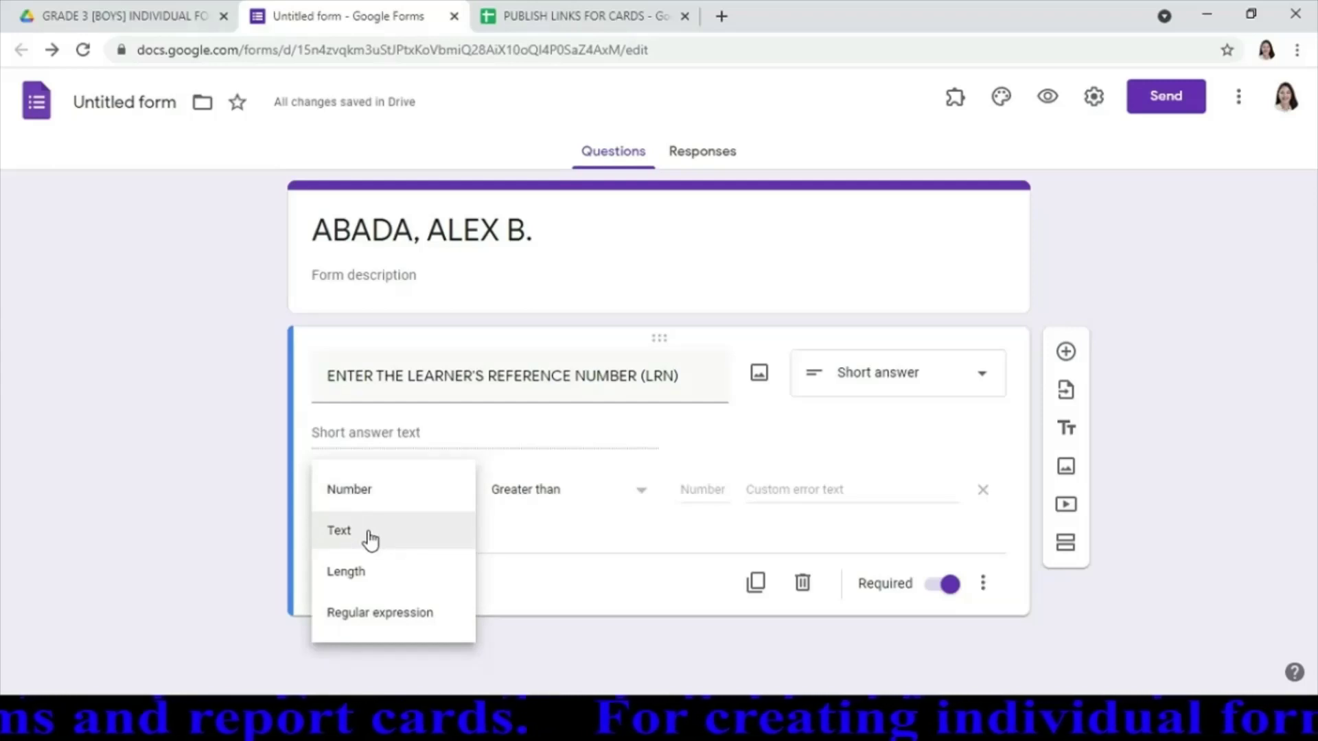
pyautogui.click(368, 533)
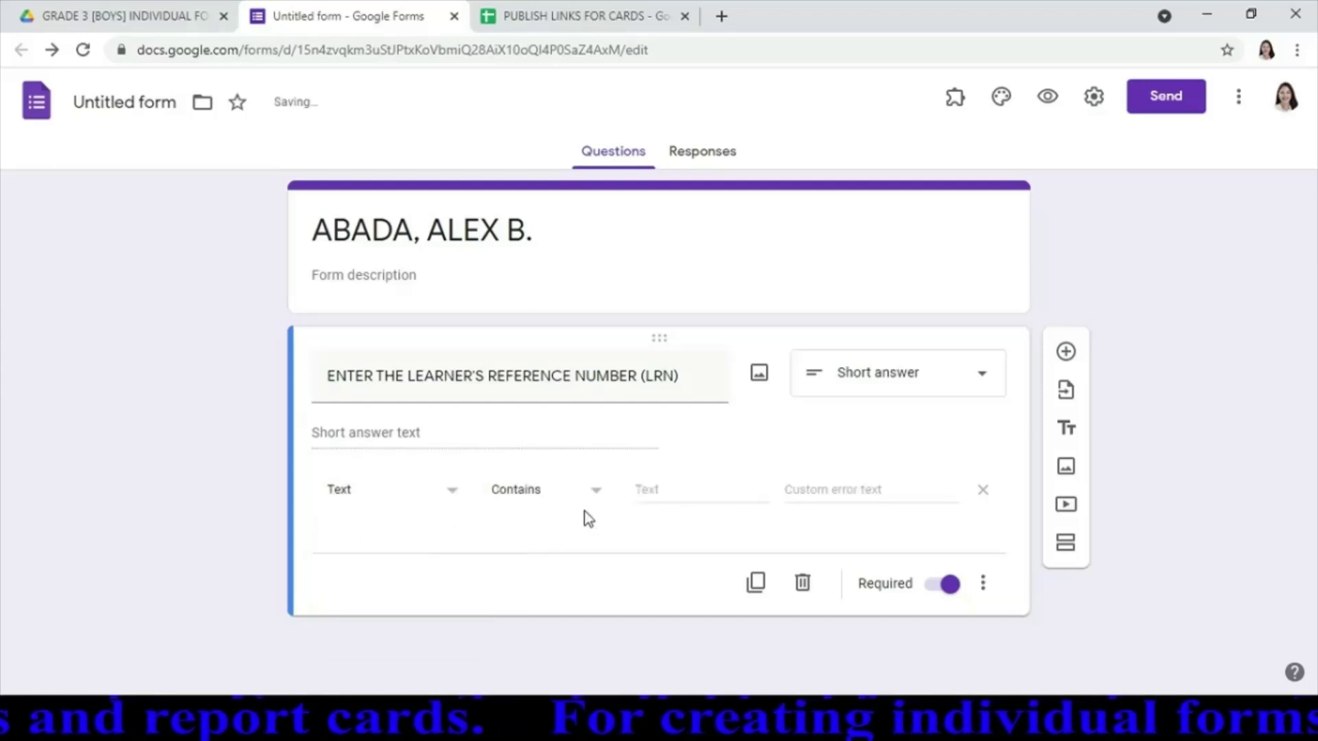
# Require the answer to contain the student's LRN, with error text 'Try Again. Please enter the correct LRN.'
pyautogui.click(661, 488)
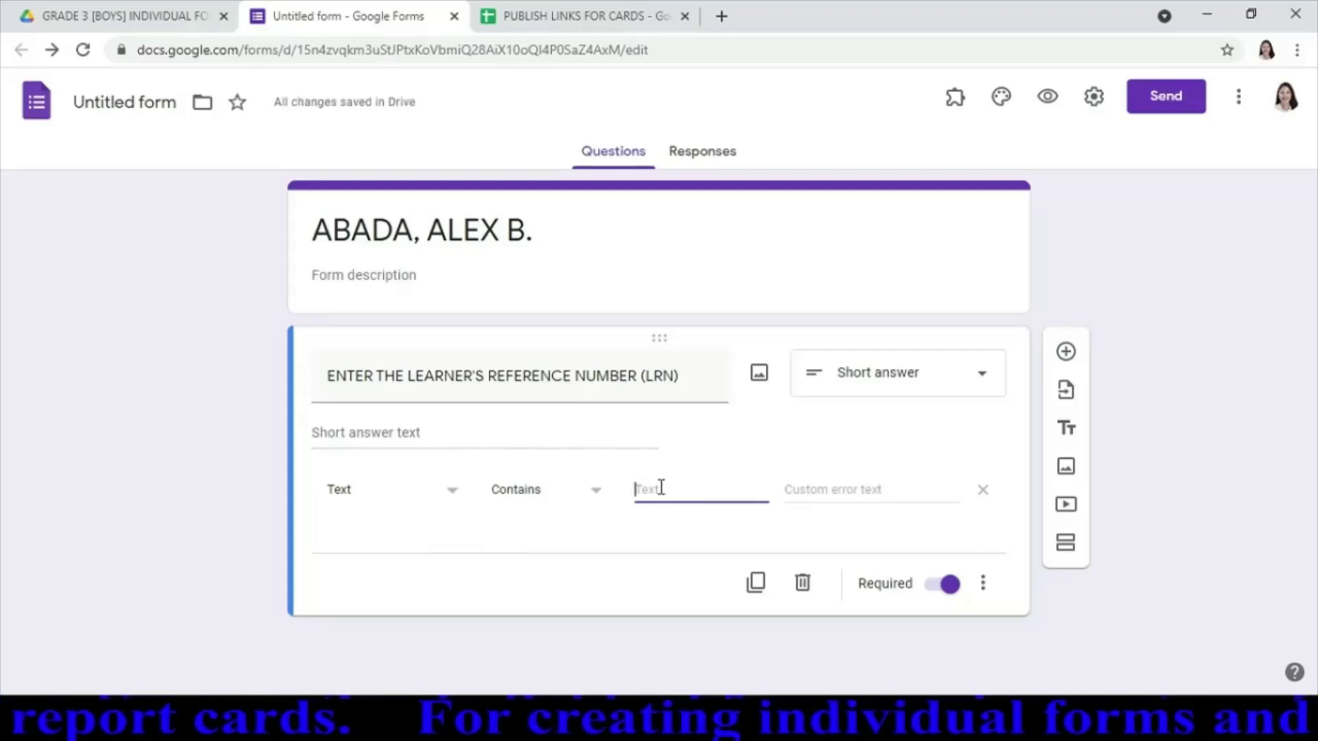
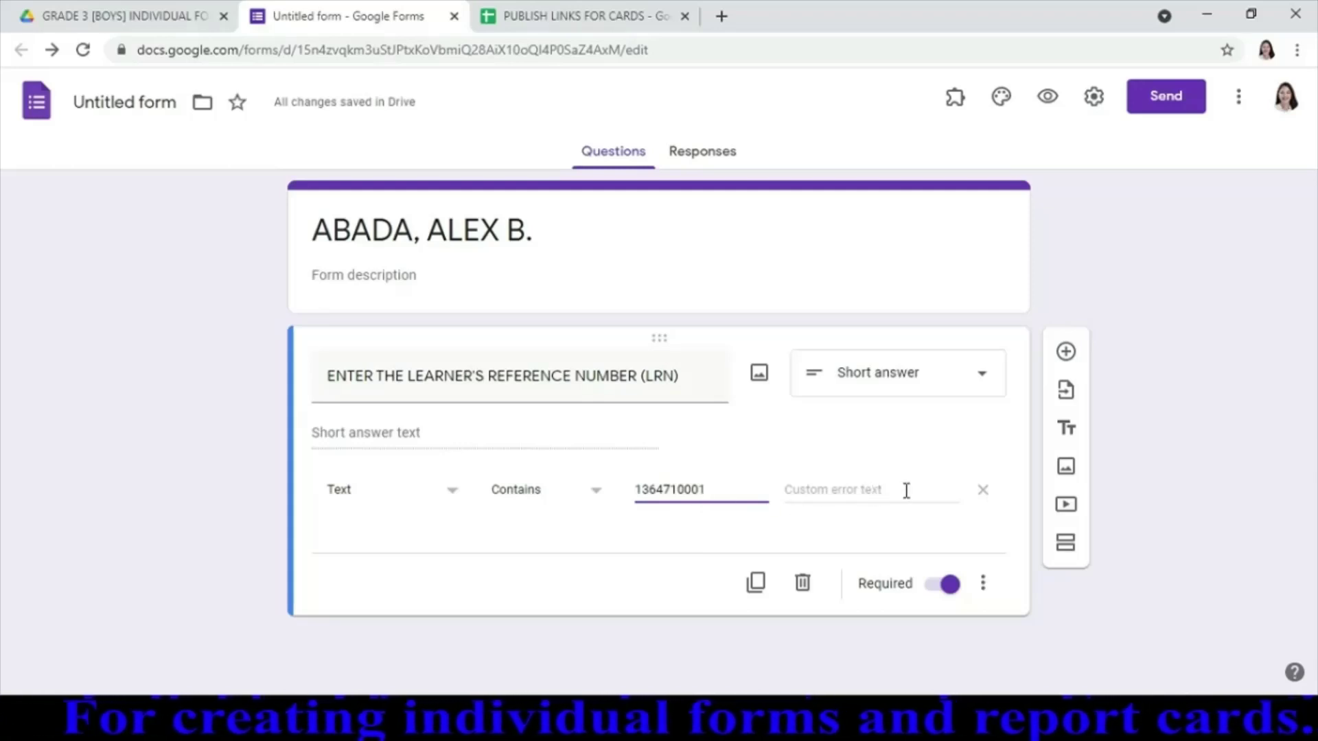
pyautogui.click(906, 491)
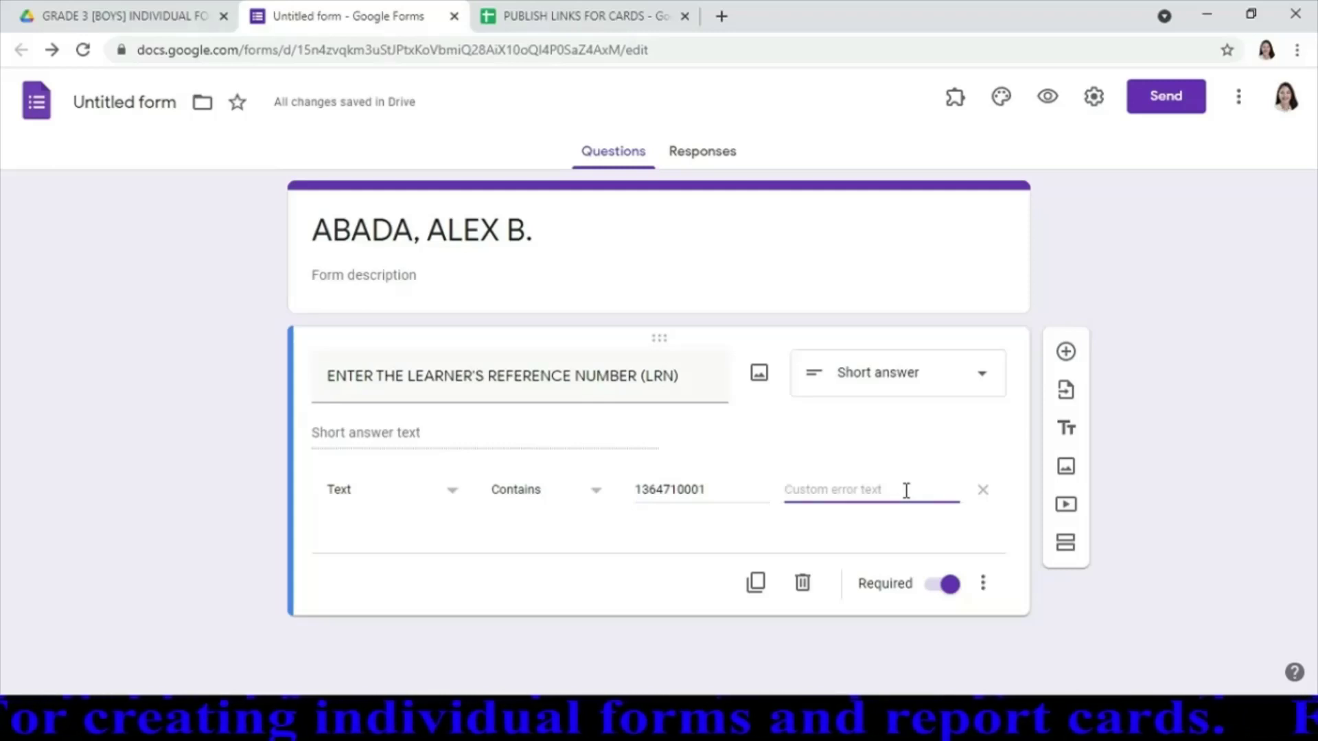
pyautogui.write('TRN')
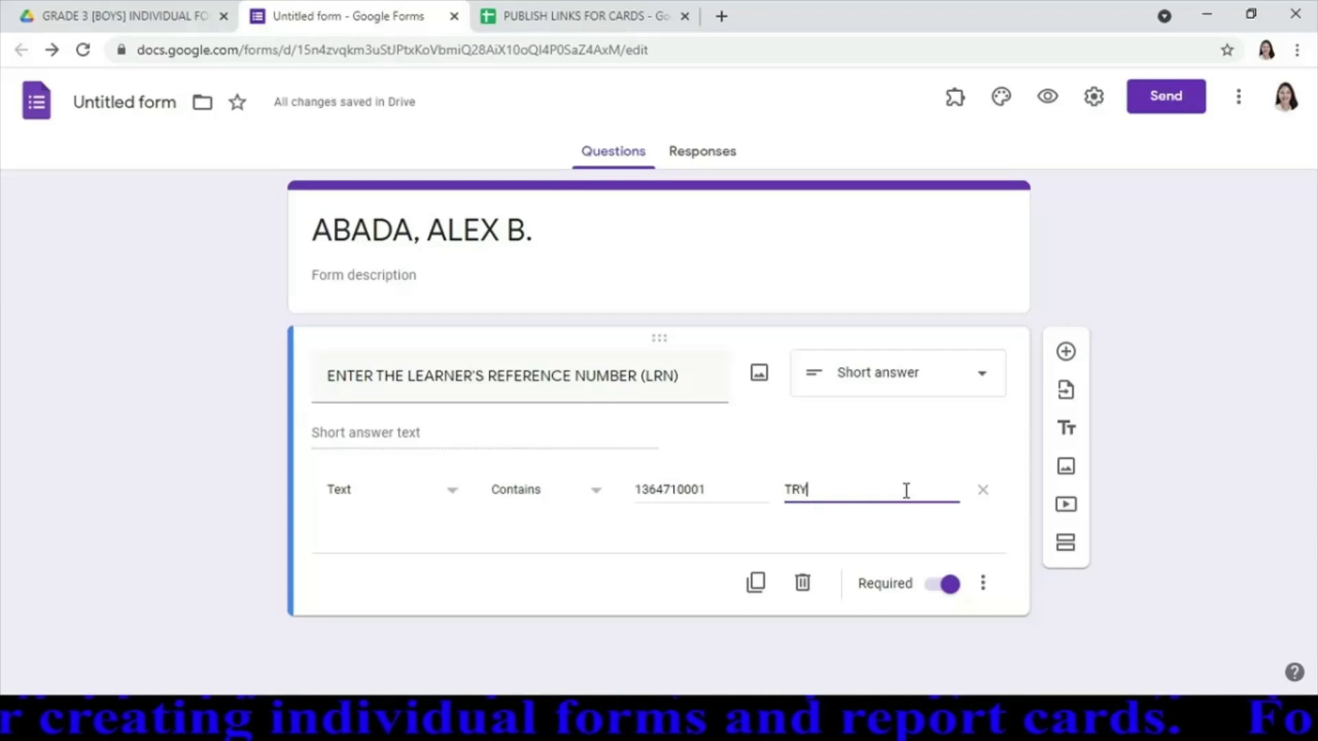
pyautogui.press('BackSpace')
pyautogui.write('Y AGA')
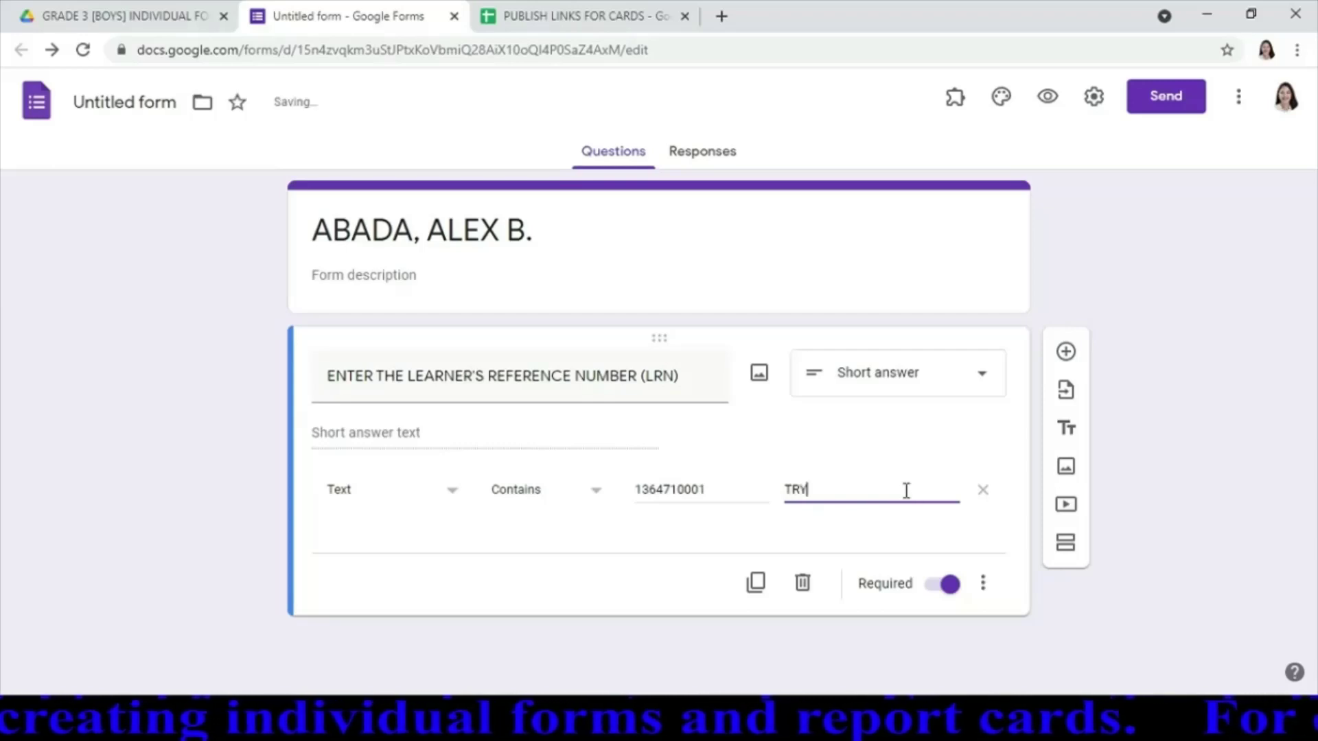
pyautogui.write('IN')
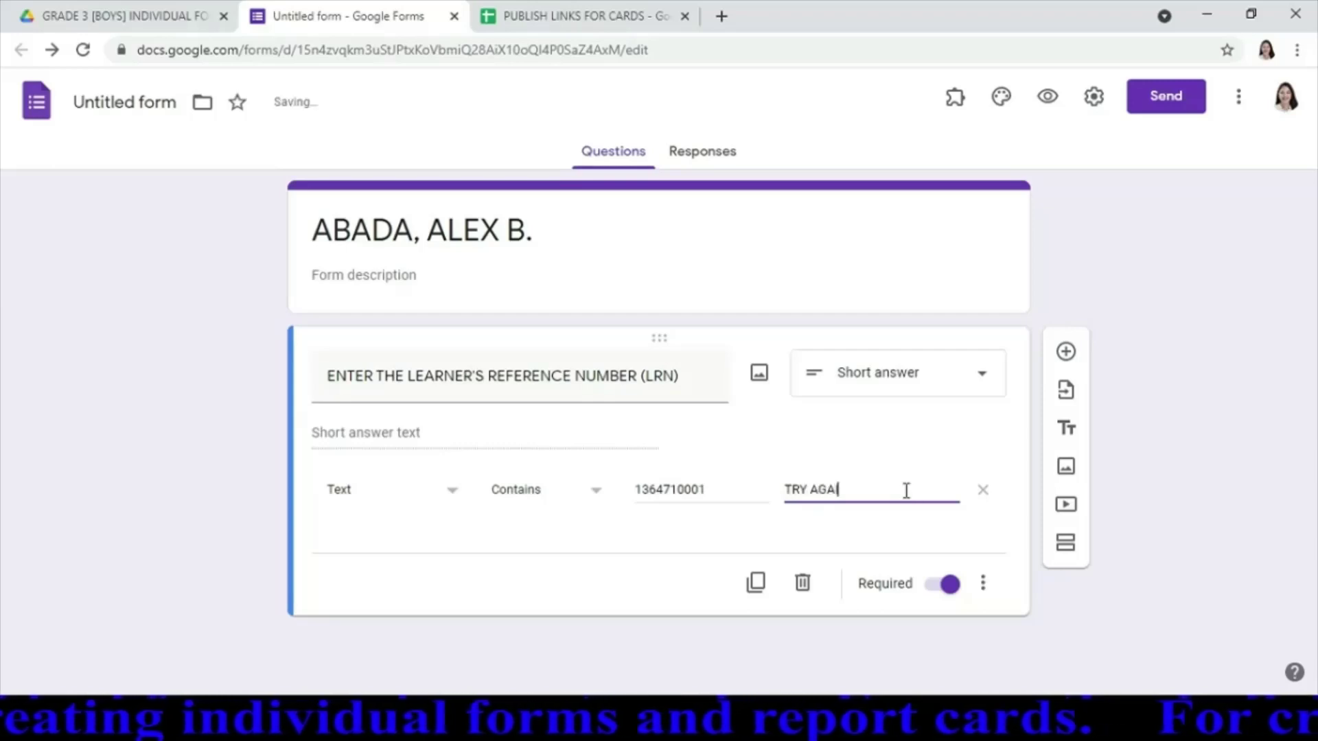
pyautogui.press('BackSpace')
pyautogui.press('BackSpace')
pyautogui.press('BackSpace')
pyautogui.press('BackSpace')
pyautogui.press('BackSpace')
pyautogui.press('BackSpace')
pyautogui.press('BackSpace')
pyautogui.press('BackSpace')
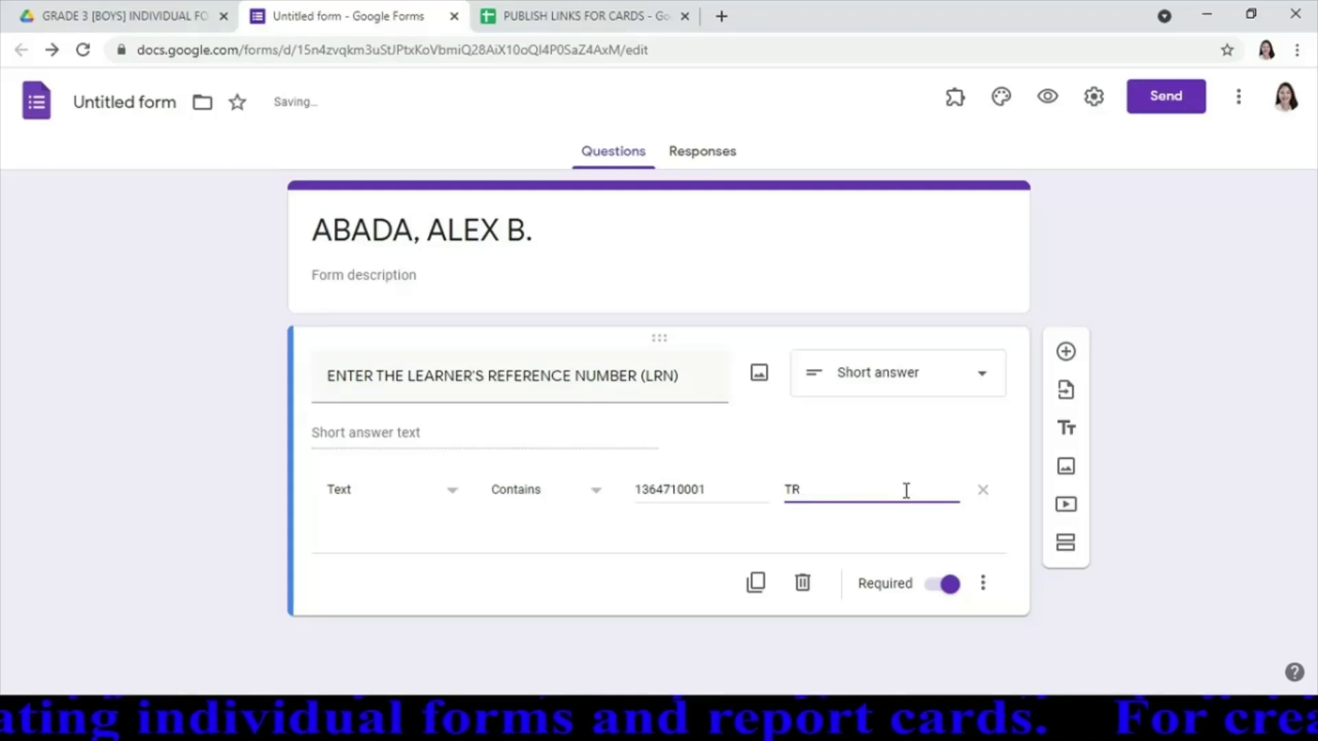
pyautogui.write('ry ')
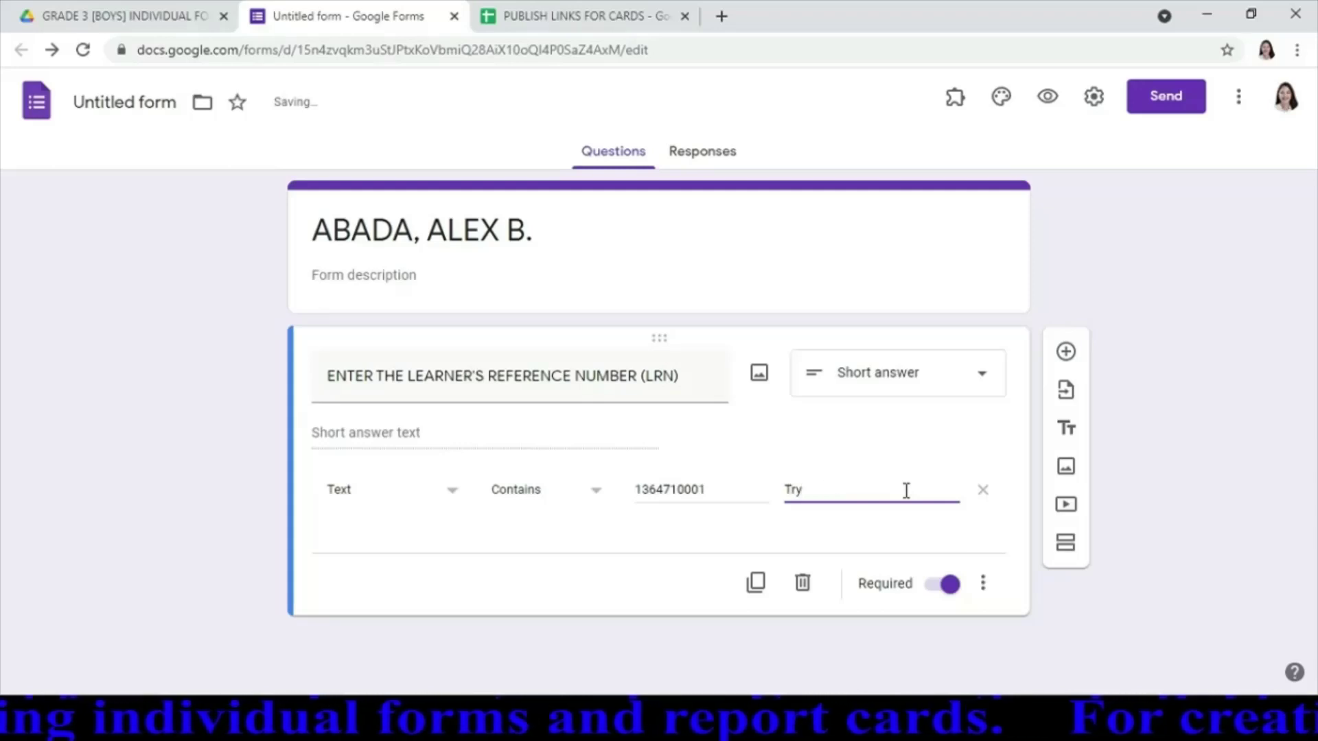
pyautogui.write('Again')
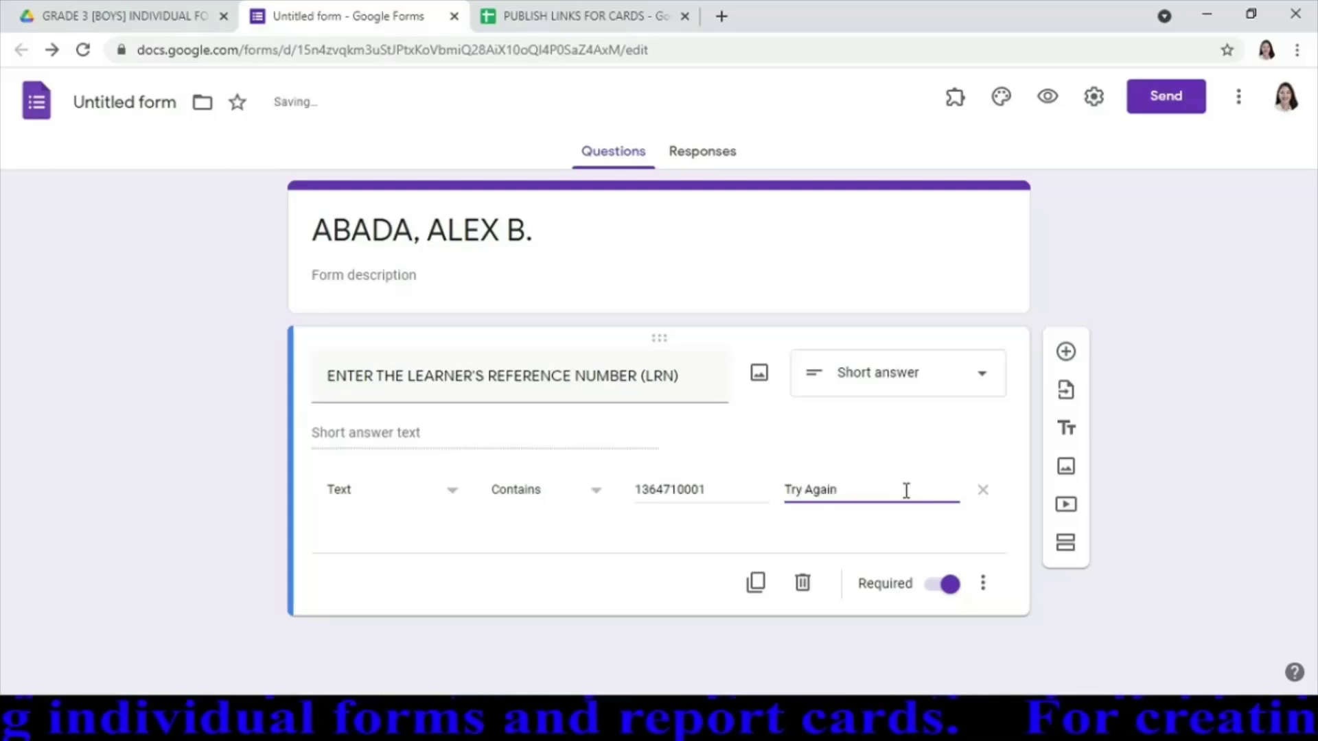
pyautogui.write('. Pl')
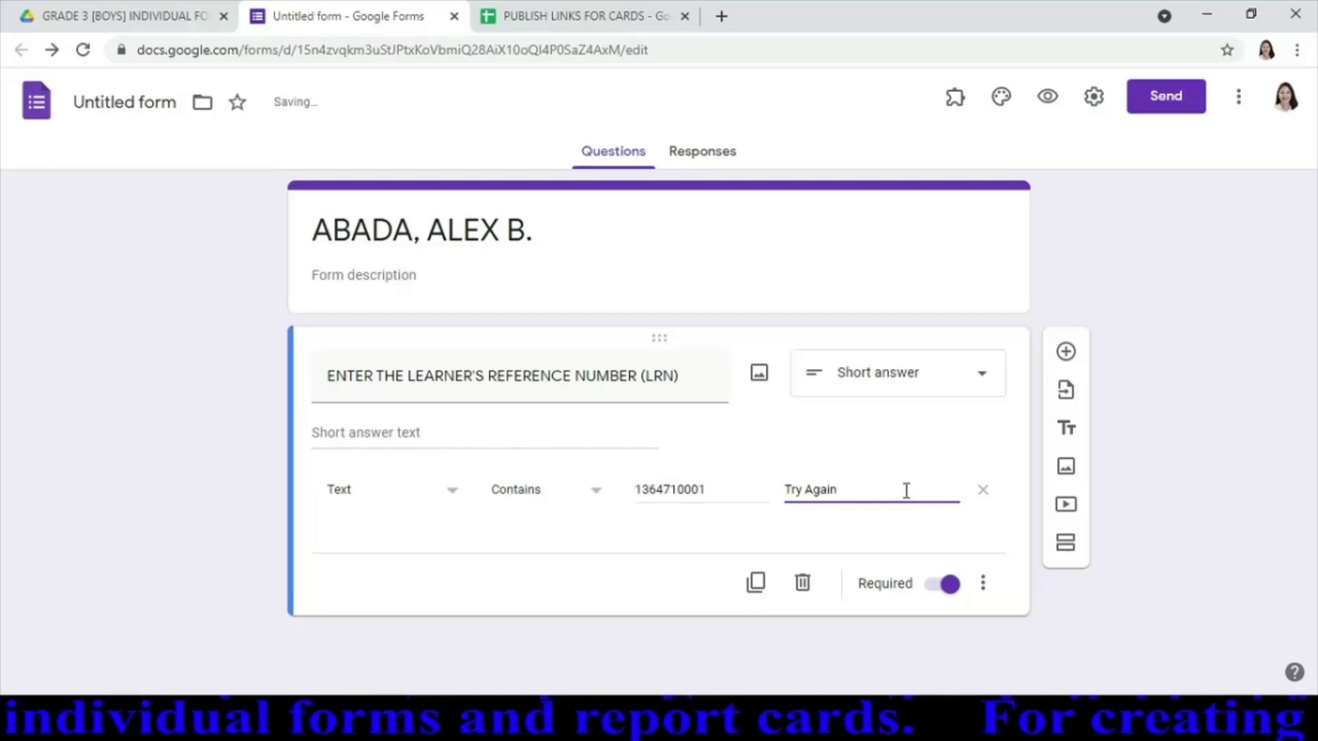
pyautogui.write('ea')
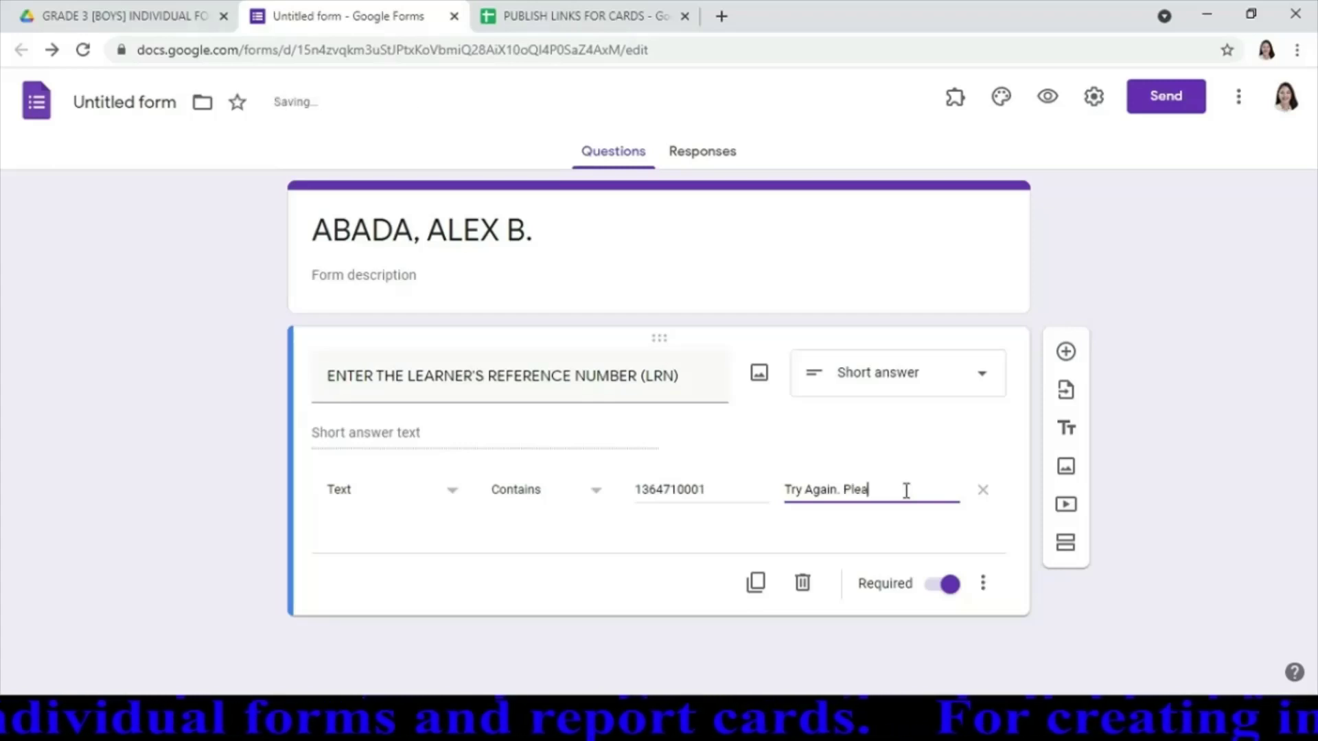
pyautogui.write('se enter the ')
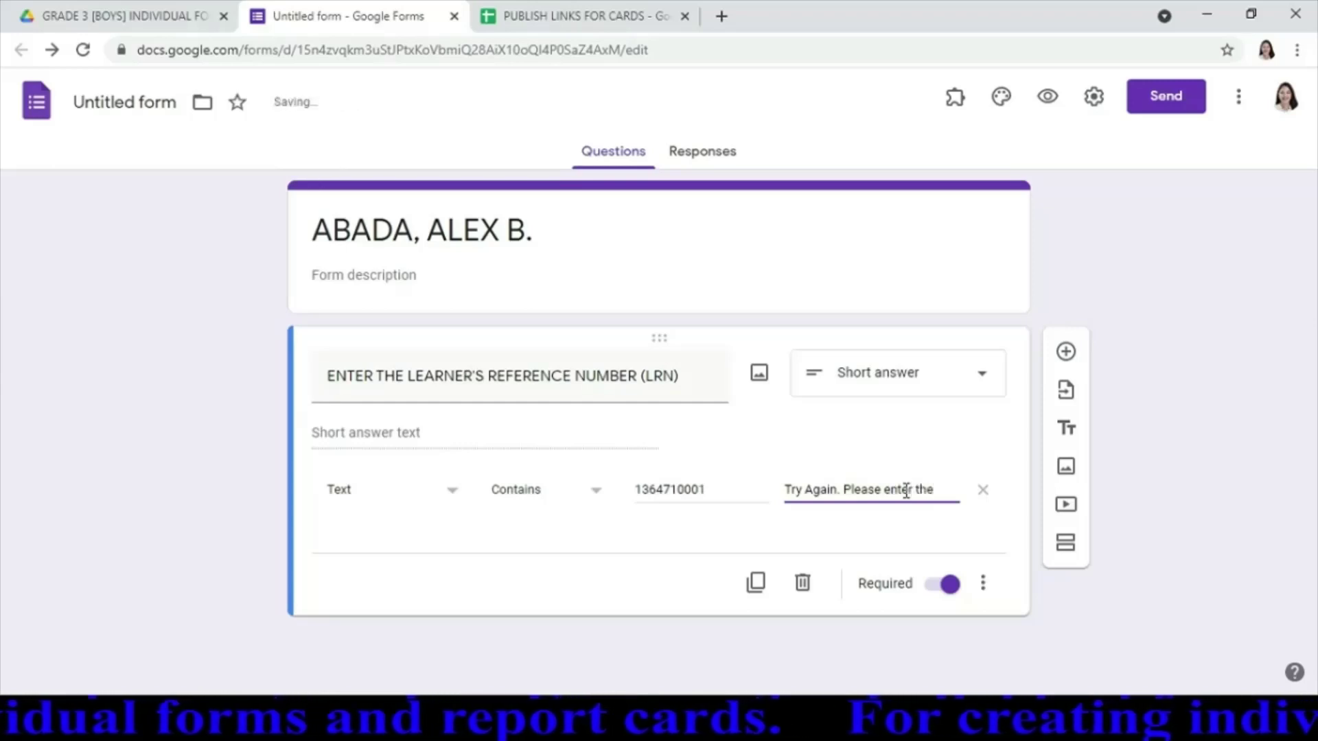
pyautogui.write('correct LRN')
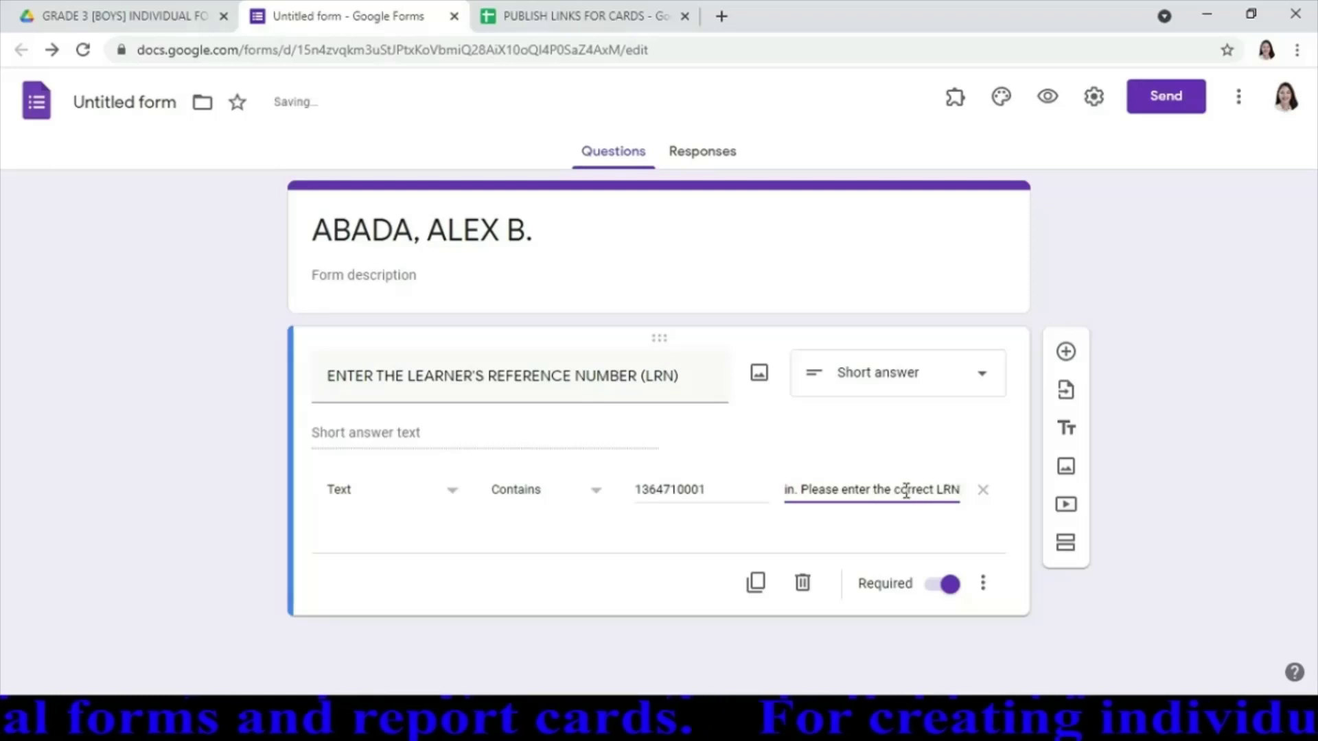
pyautogui.write('.')
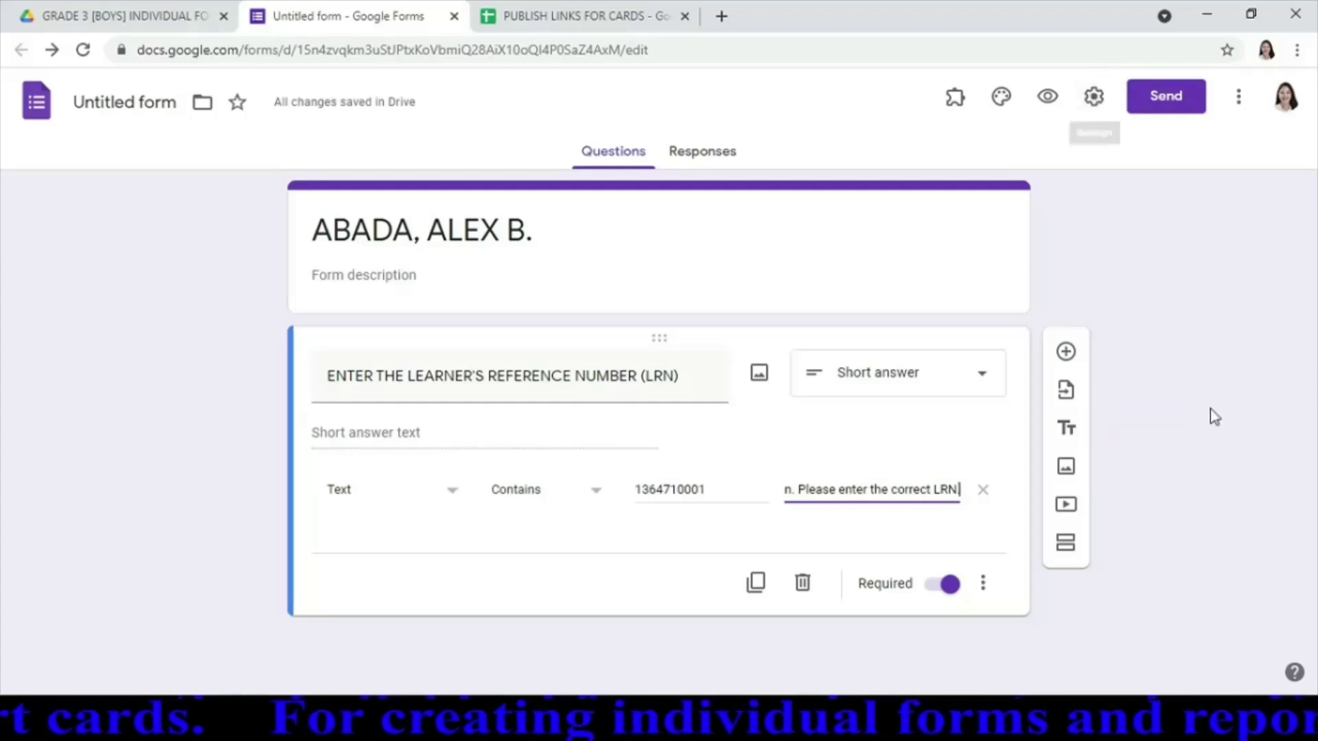
# Turn off the DepEd Manila restriction and begin the confirmation message with 'CLICK THE LINK BELOW:'
pyautogui.click(1094, 99)
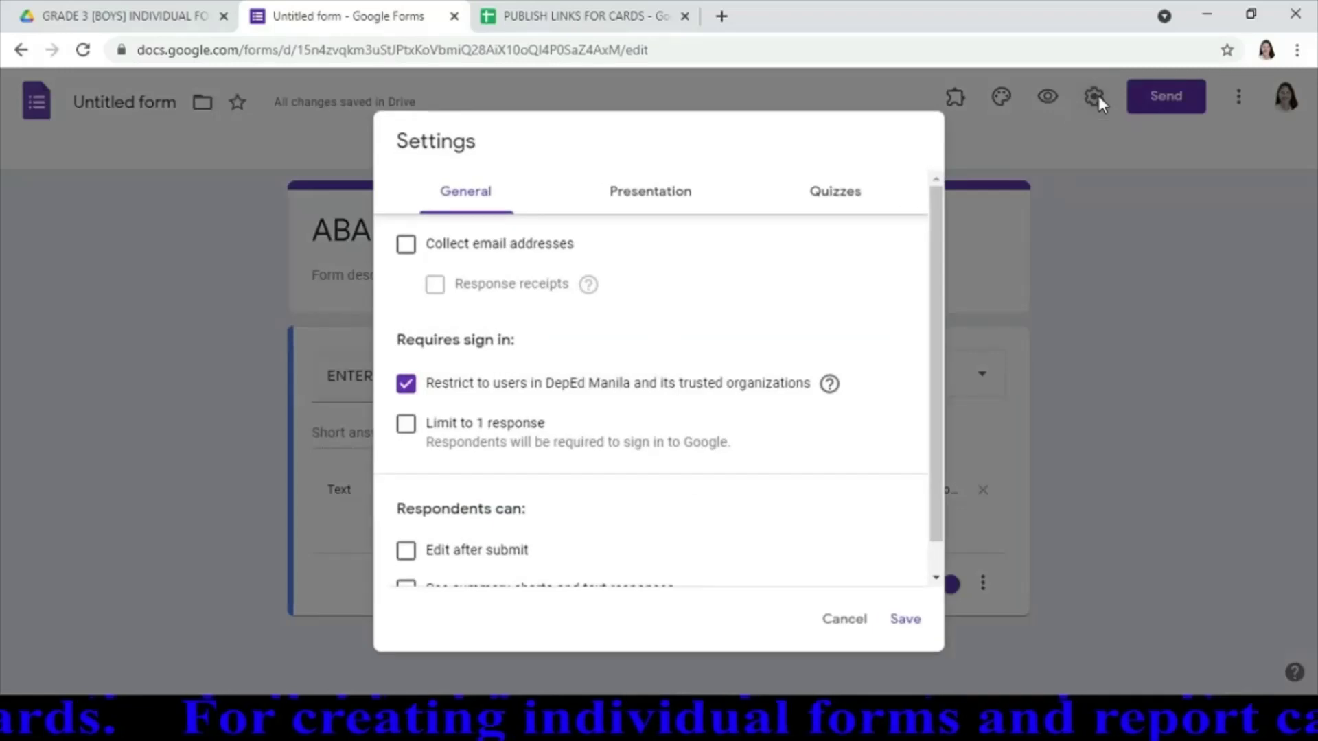
pyautogui.click(407, 384)
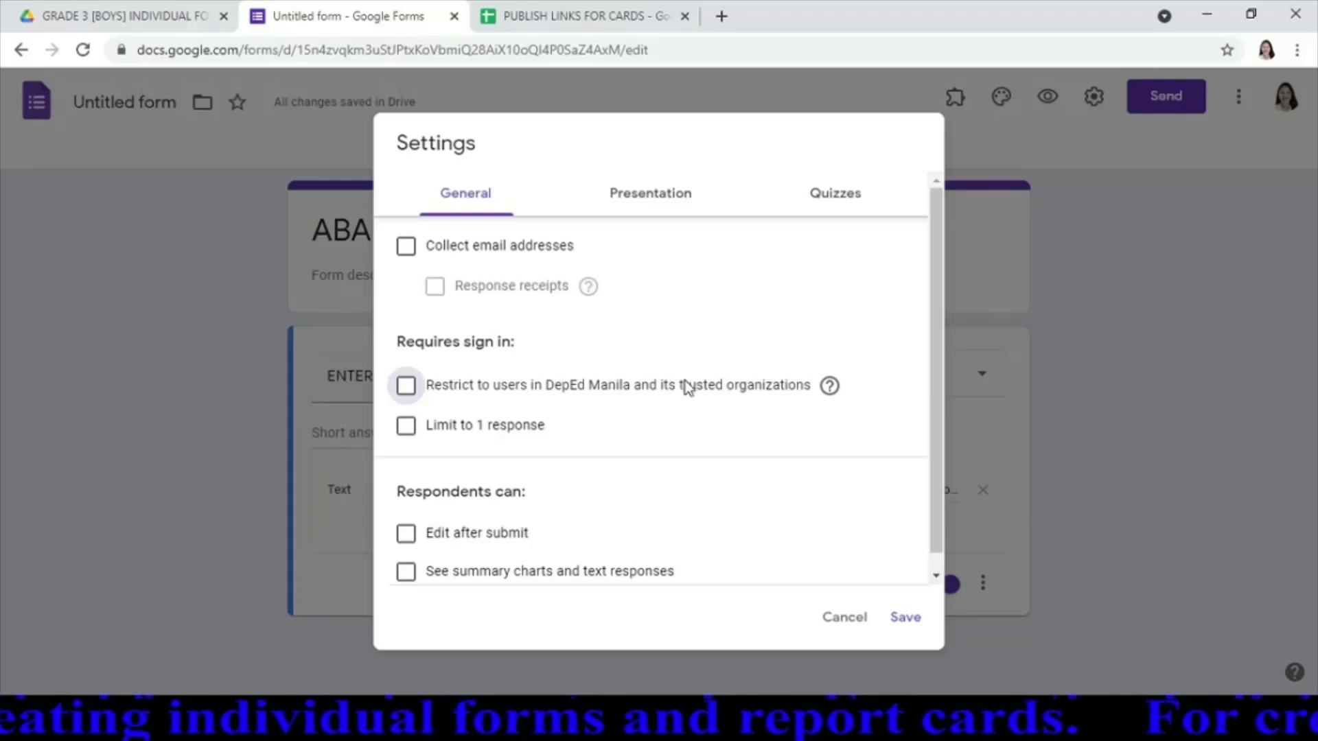
pyautogui.click(671, 202)
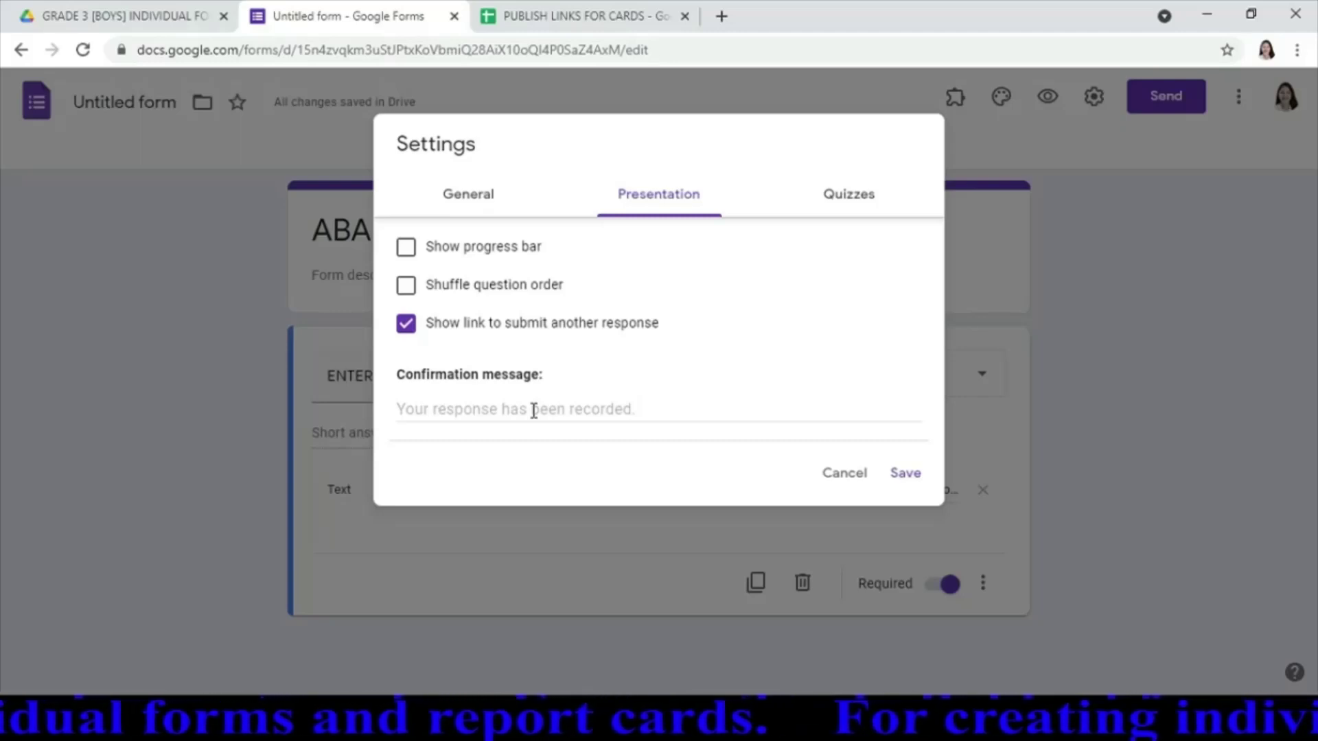
pyautogui.click(534, 410)
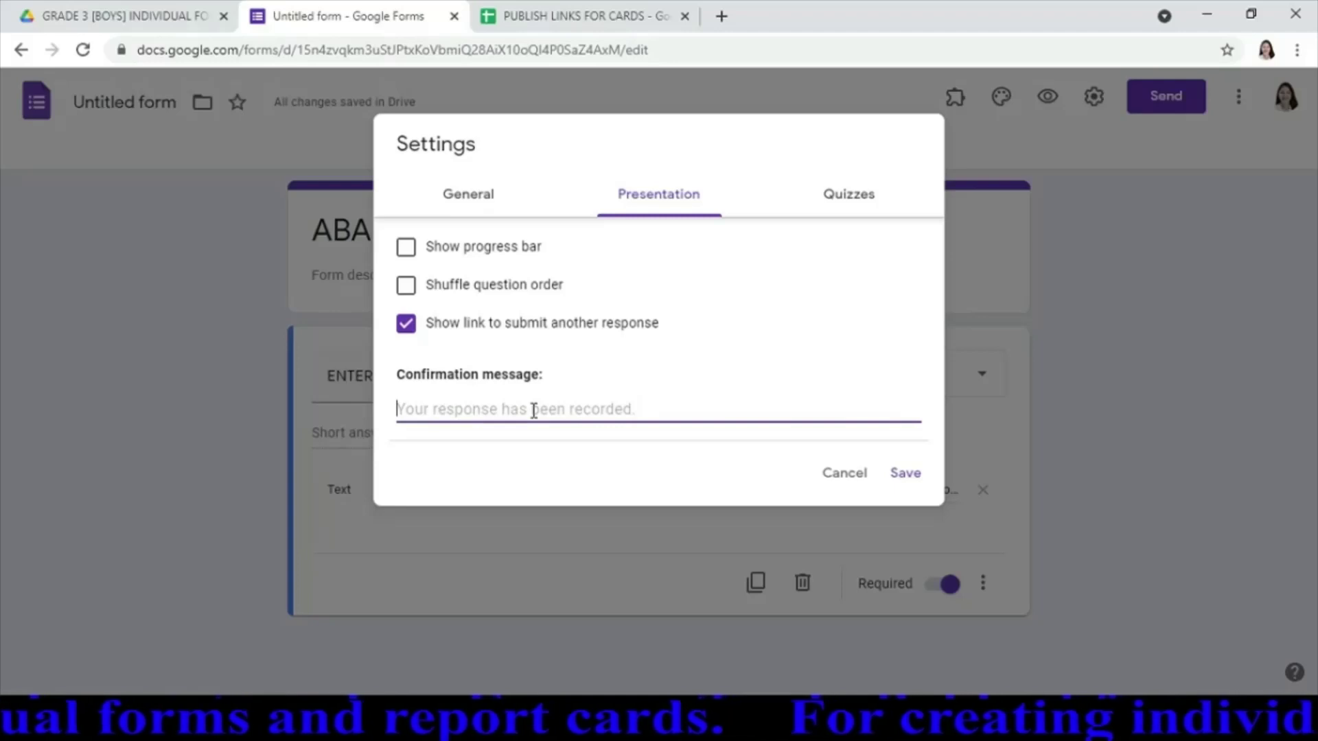
pyautogui.write('cLICK t')
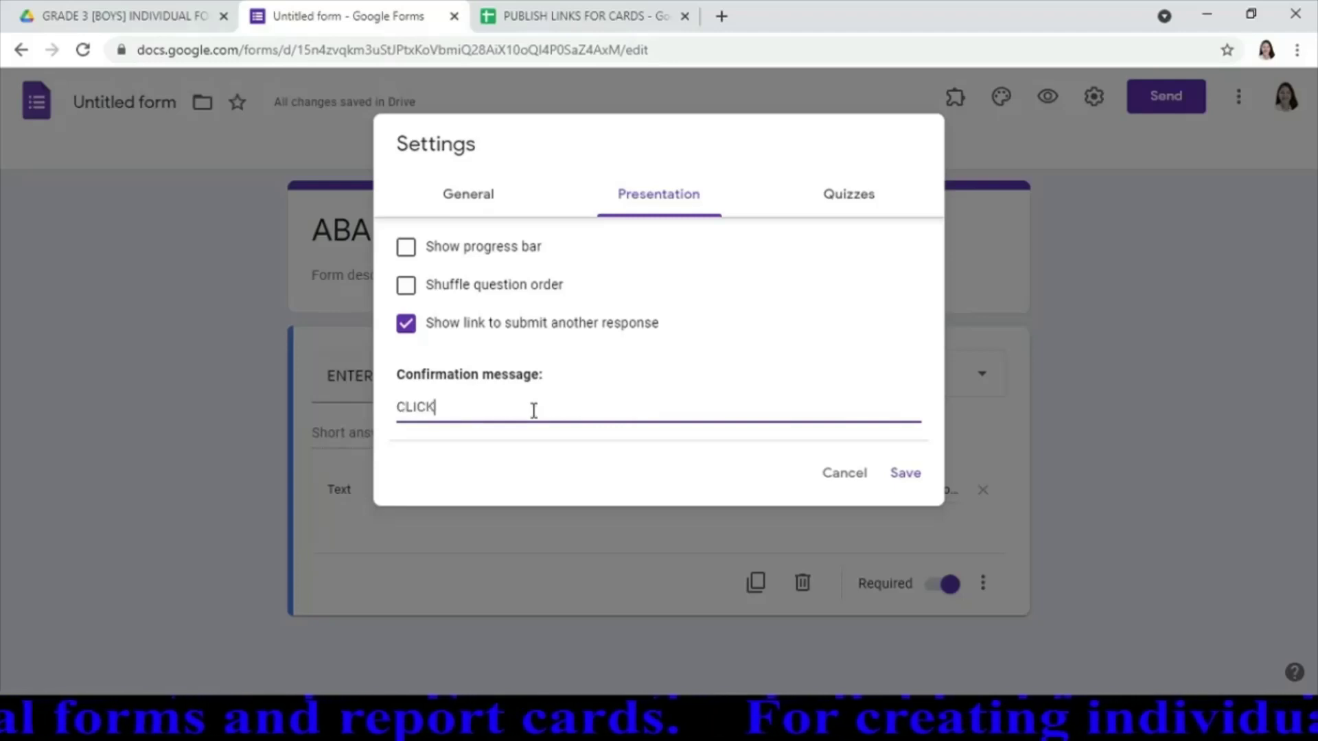
pyautogui.write('h')
pyautogui.press('BackSpace')
pyautogui.press('BackSpace')
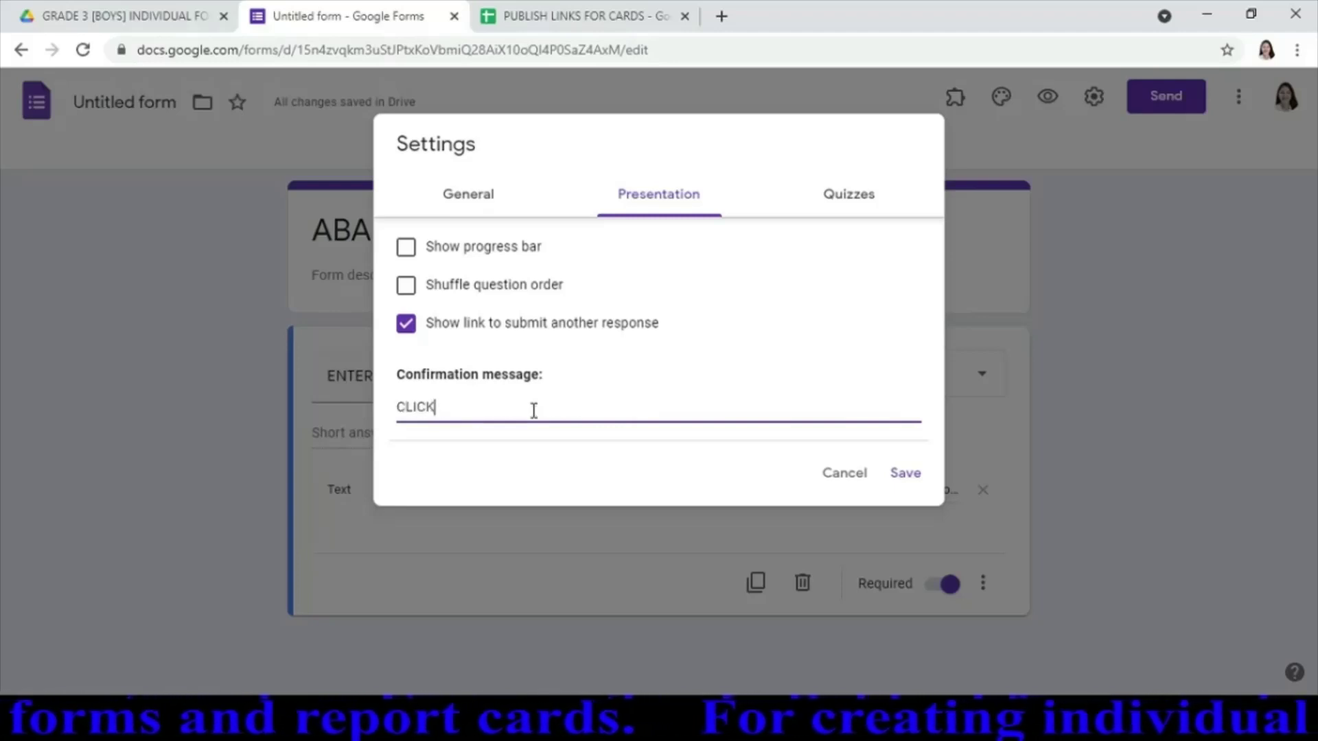
pyautogui.write('THE')
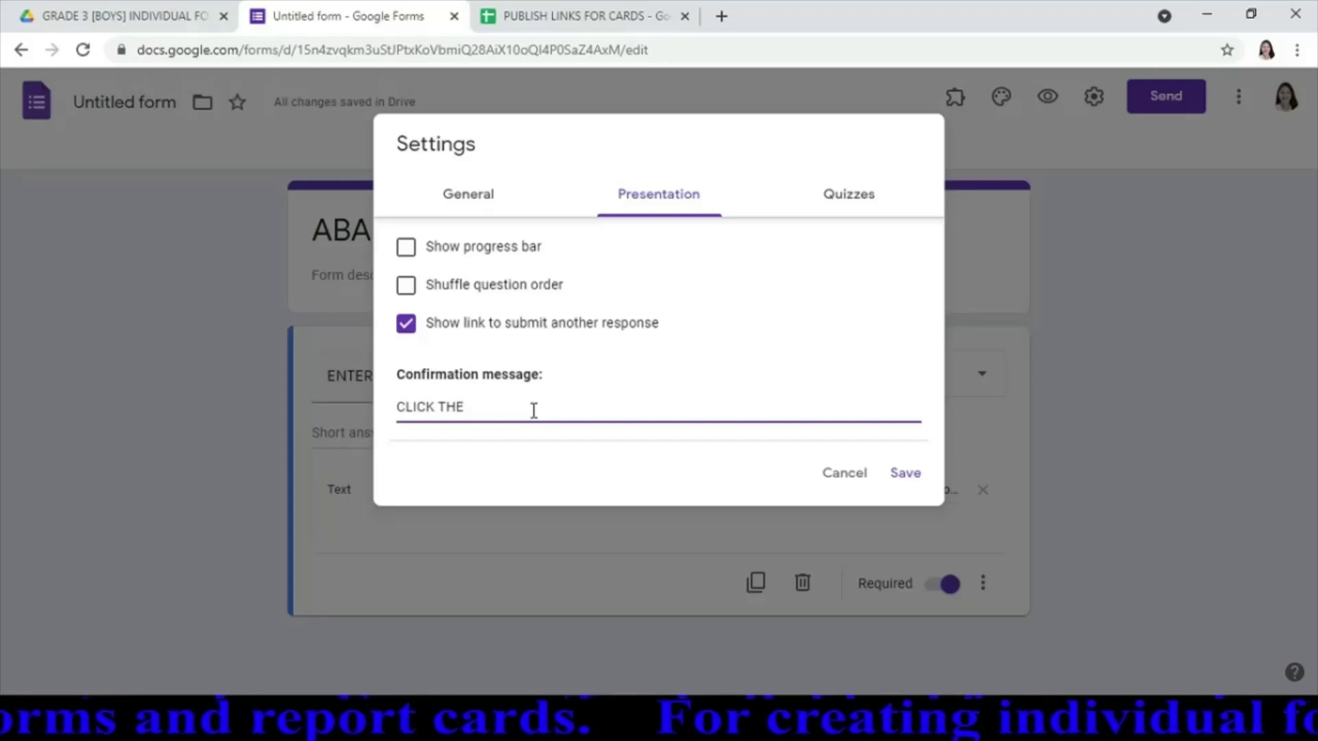
pyautogui.write(' LINK BELO')
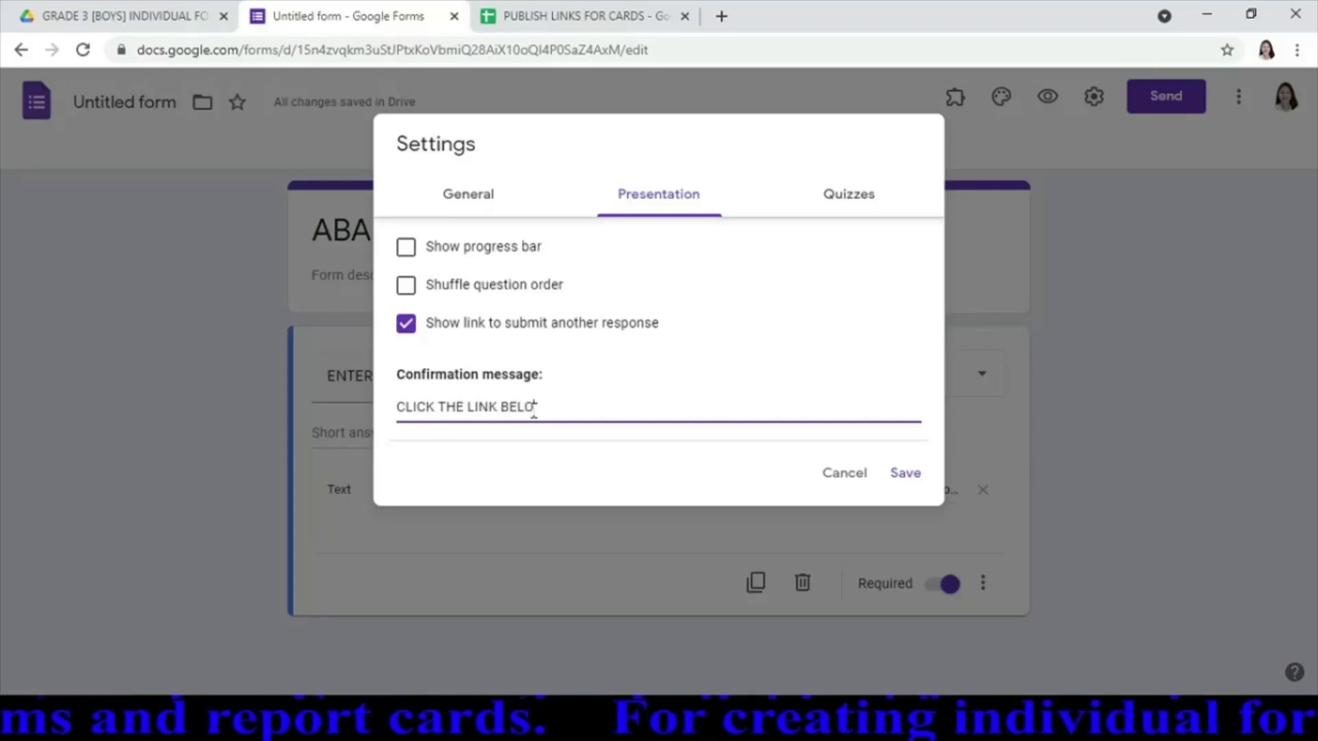
pyautogui.write('W:')
pyautogui.press('Return')
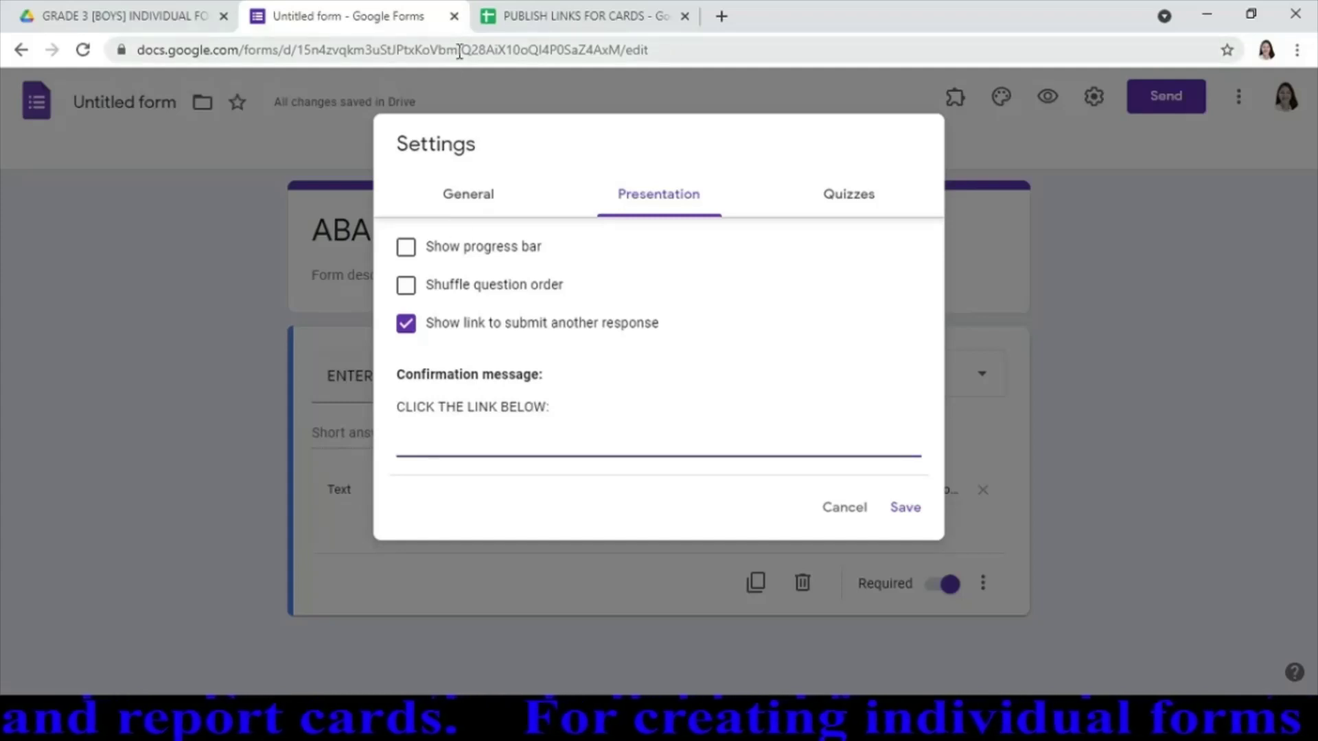
# Copy the first student's report-card link from cell B1 of the PUBLISH LINKS FOR CARDS sheet
pyautogui.click(578, 19)
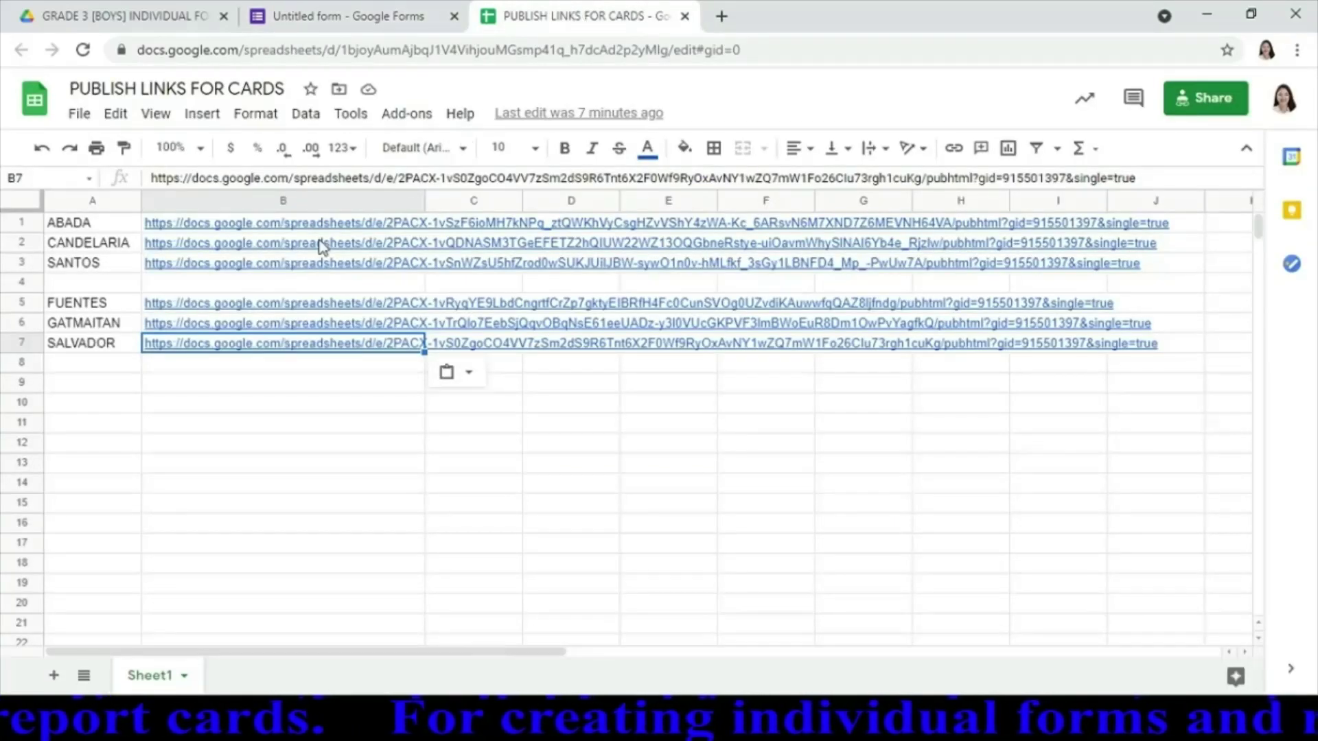
pyautogui.click(265, 226)
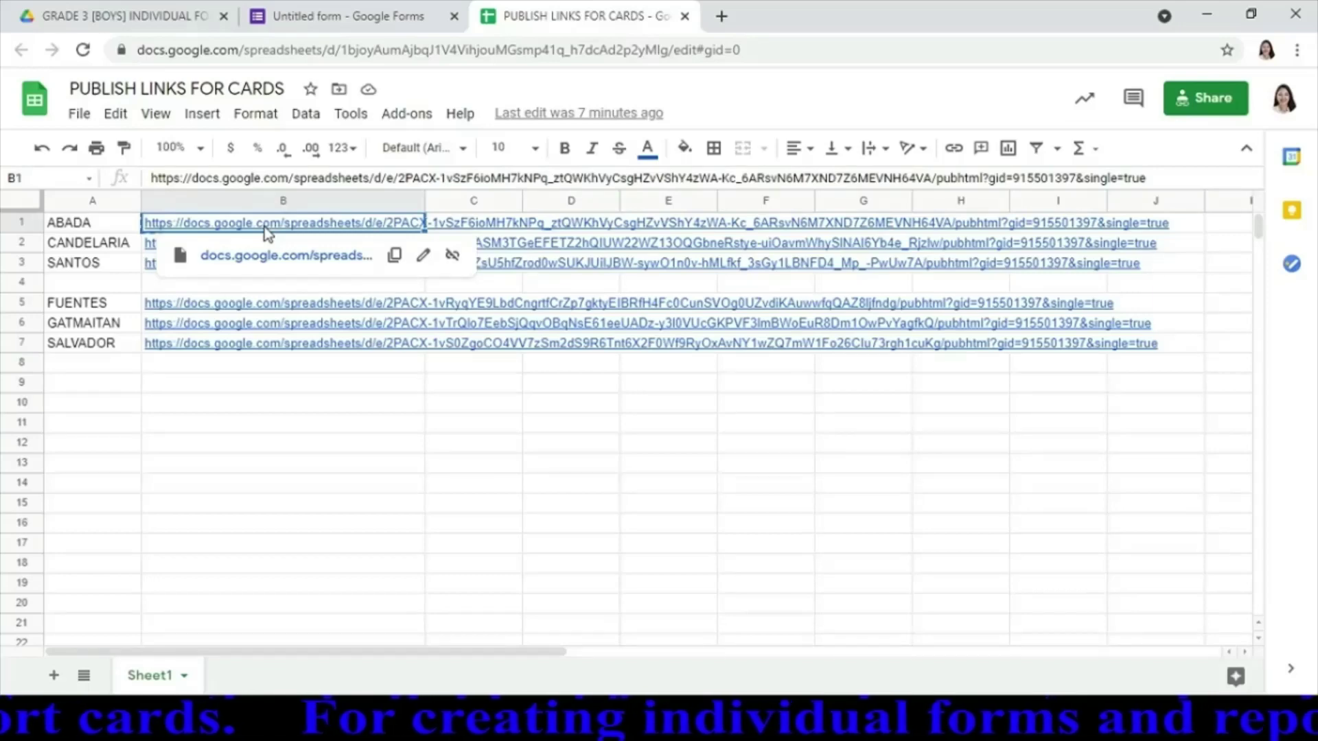
pyautogui.click(348, 19)
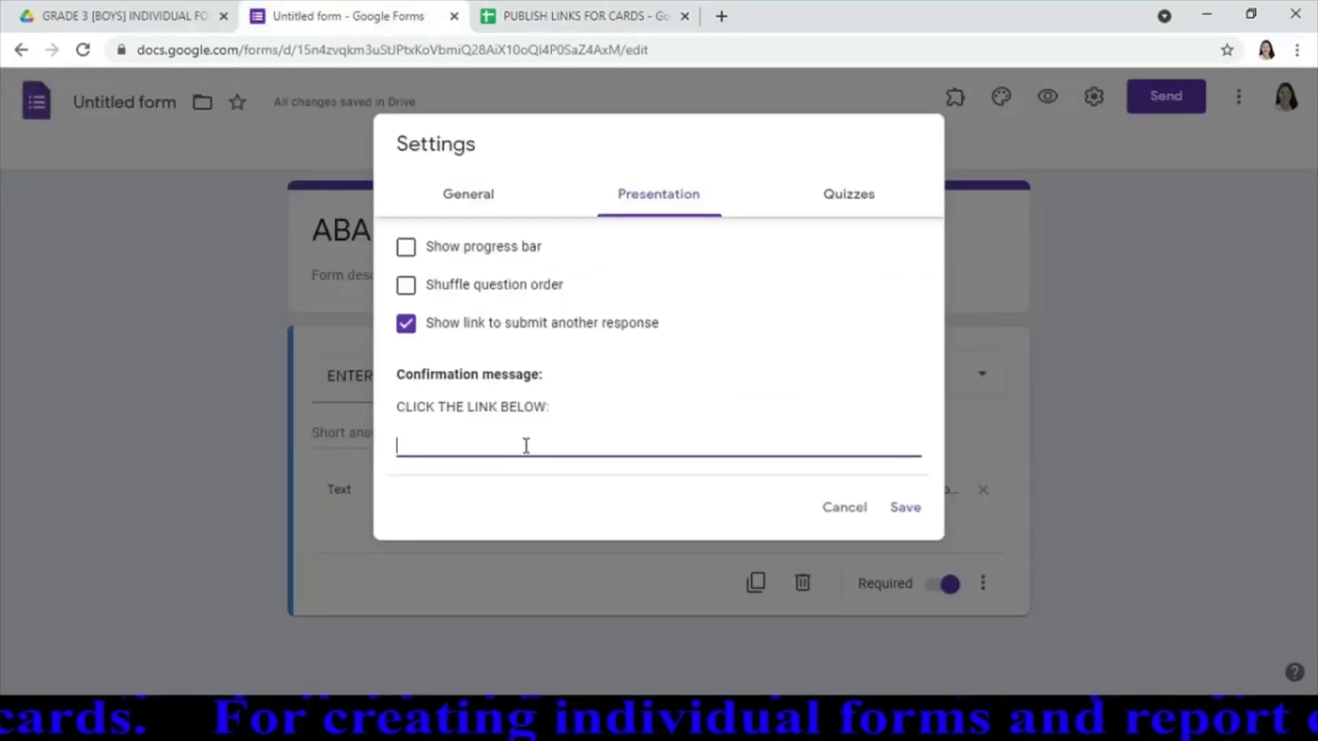
# Paste the report-card link under the confirmation message and save the settings
pyautogui.write('https://docs.google.com/spreadsheets/d/e/2PACX-1vSzF6ioMH7kNPq_ztQWKhVyCsgHZvVShY4zWA-Kc_6ARsvN6M7XND7Z6MEVNH64VA/pubhtml?gid=915501397&single=true')
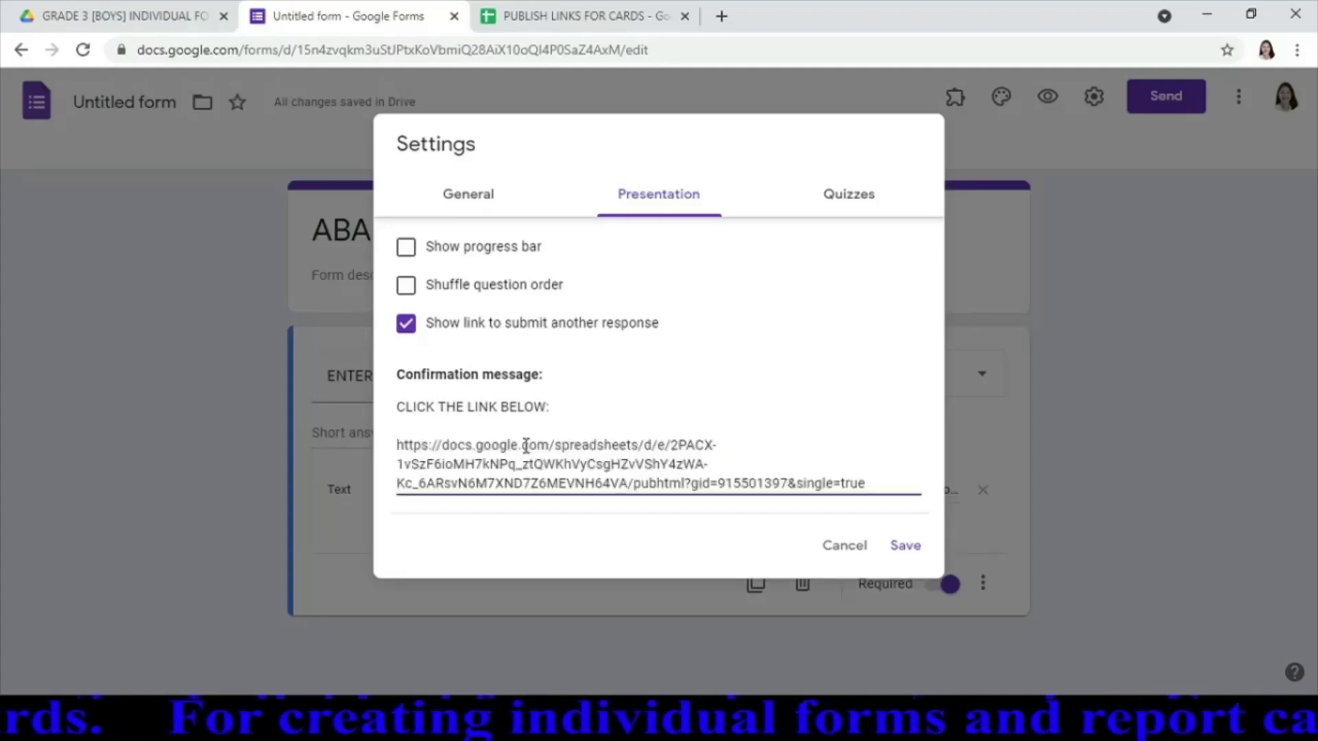
pyautogui.click(912, 552)
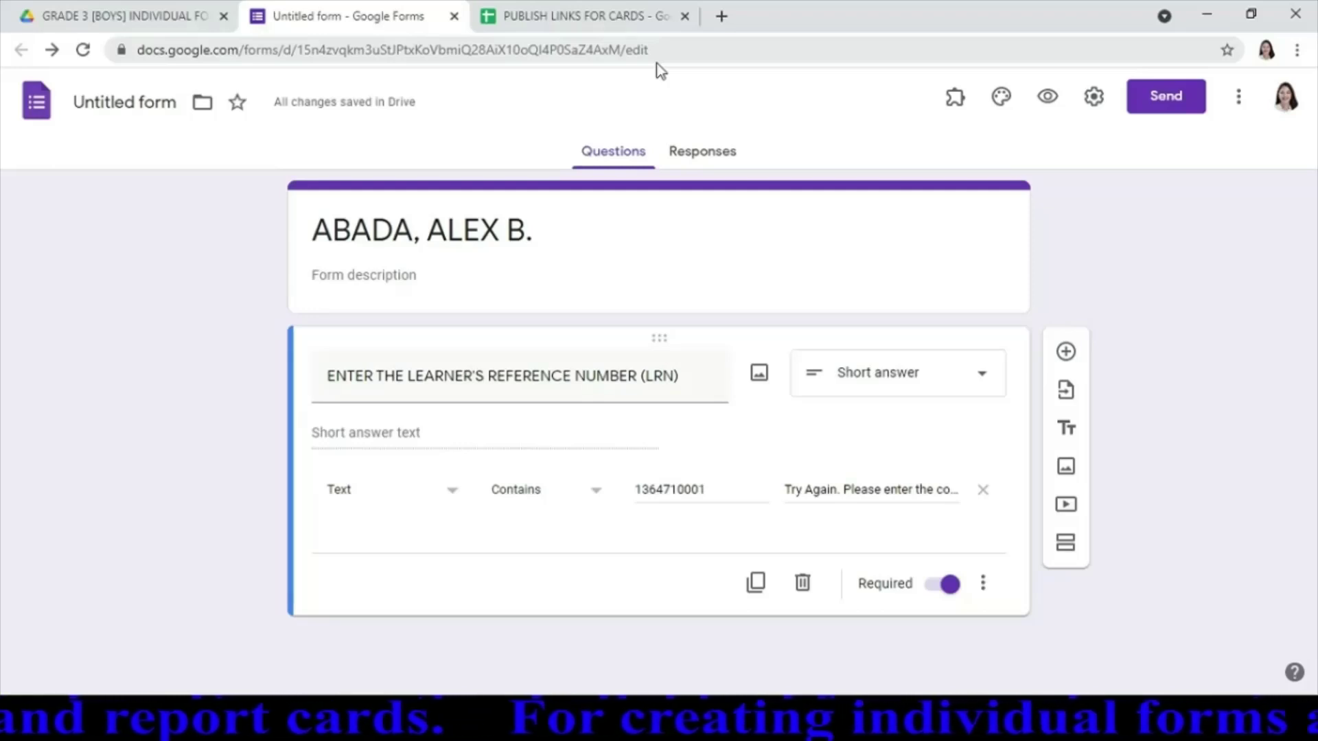
# Rename the untitled form file so it keeps the student's name
pyautogui.click(177, 104)
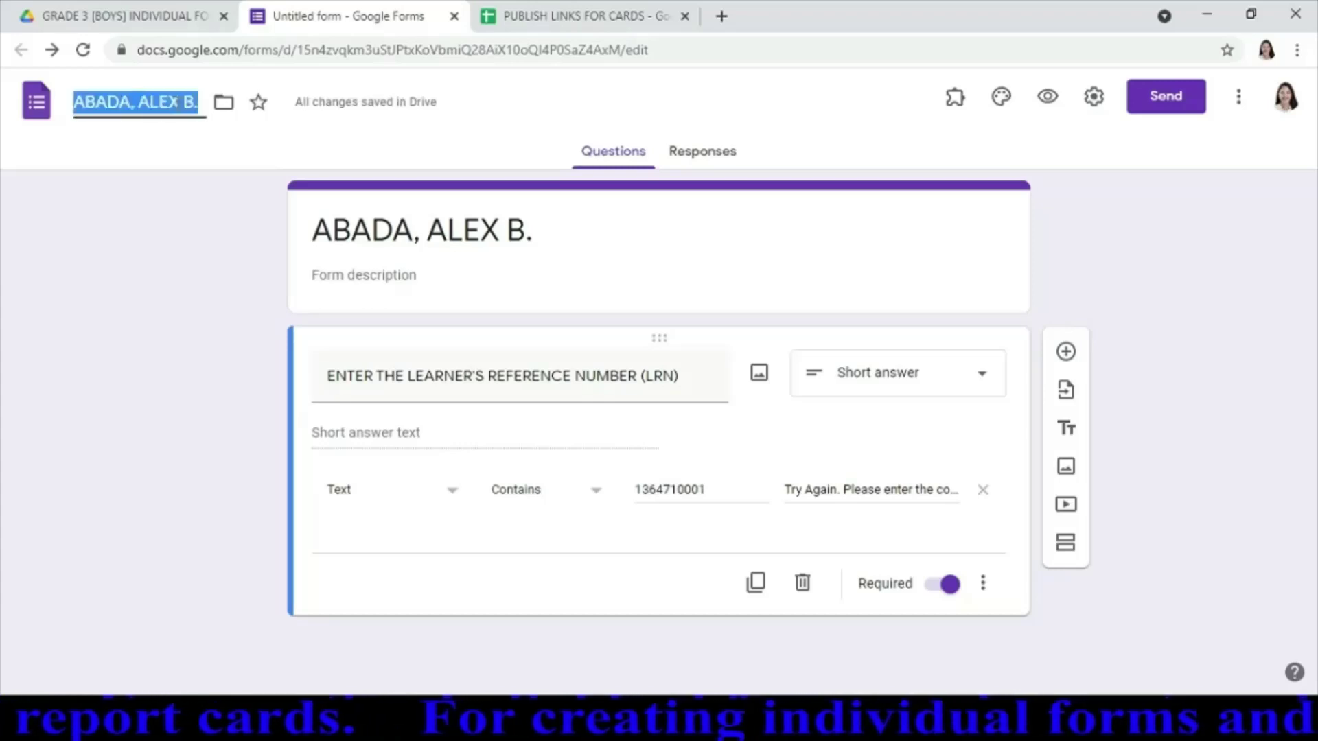
pyautogui.press('Right')
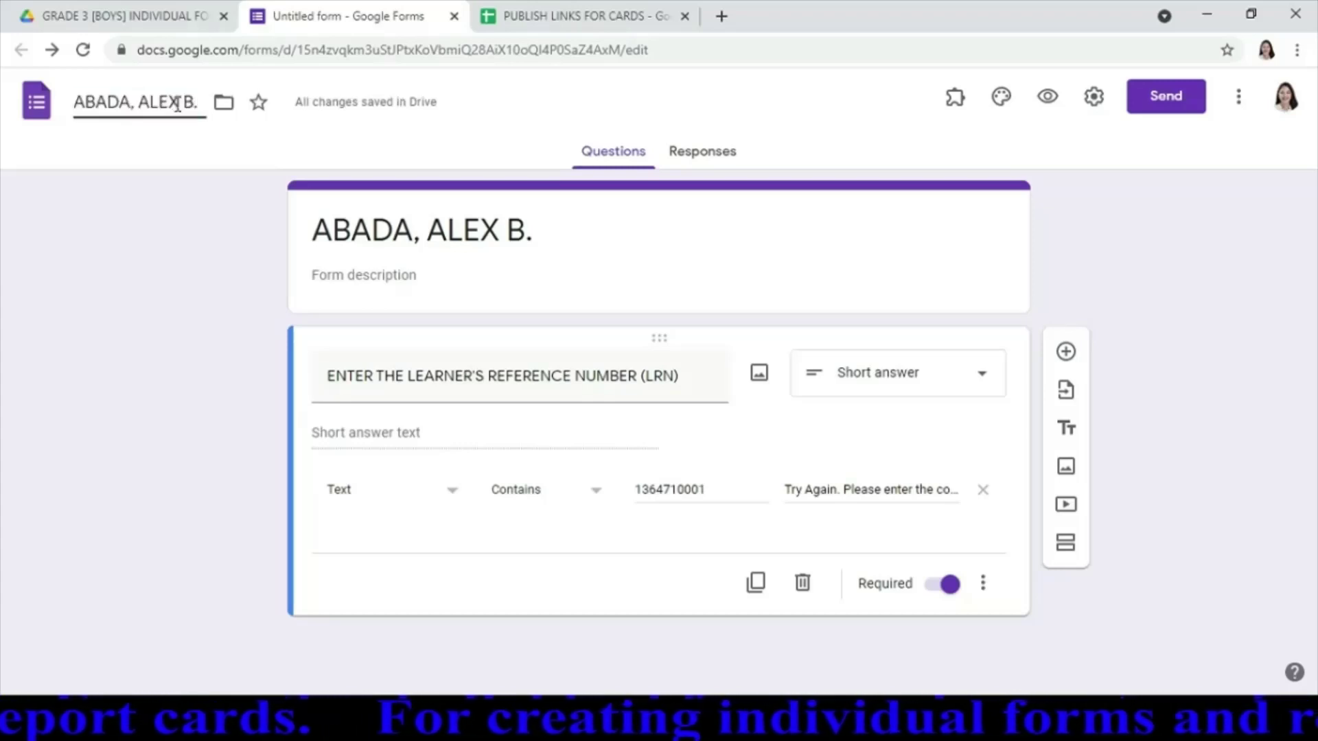
pyautogui.click(665, 221)
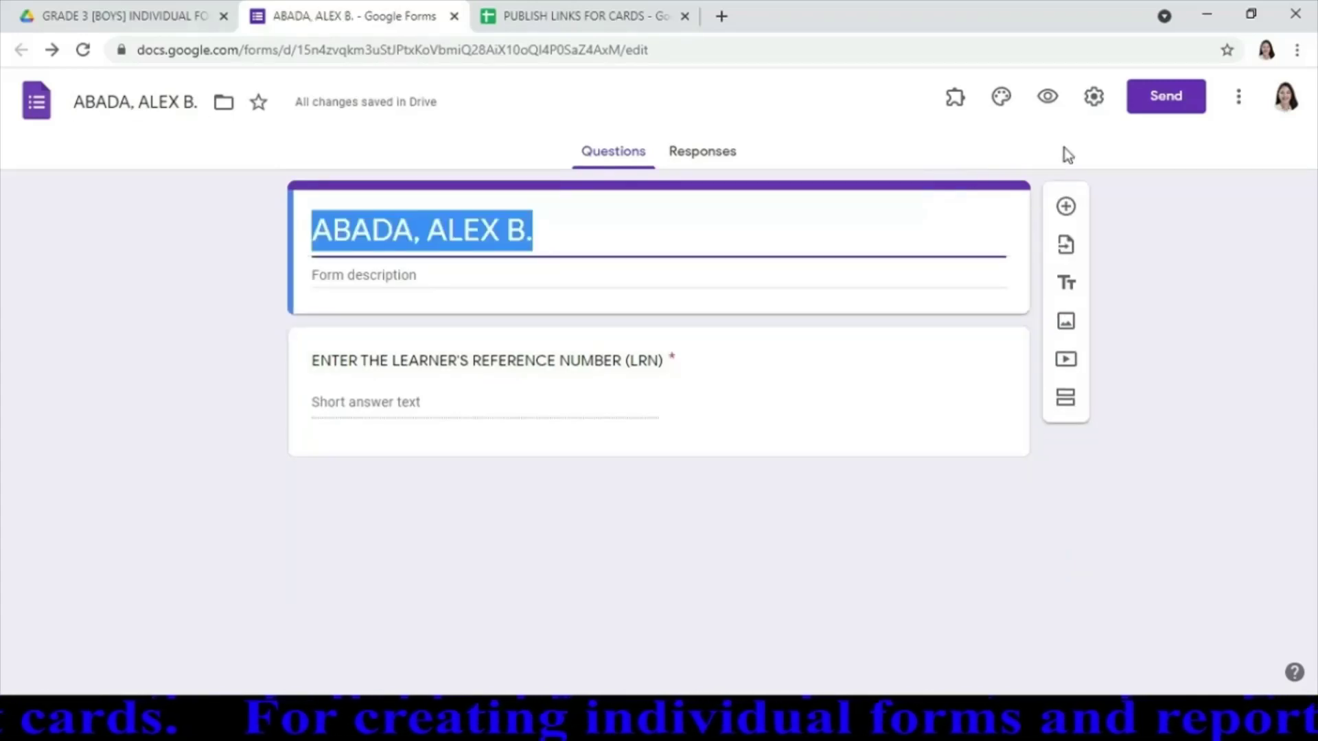
# Copy the form's shortened link with email collection turned on, then close the send options
pyautogui.click(1167, 97)
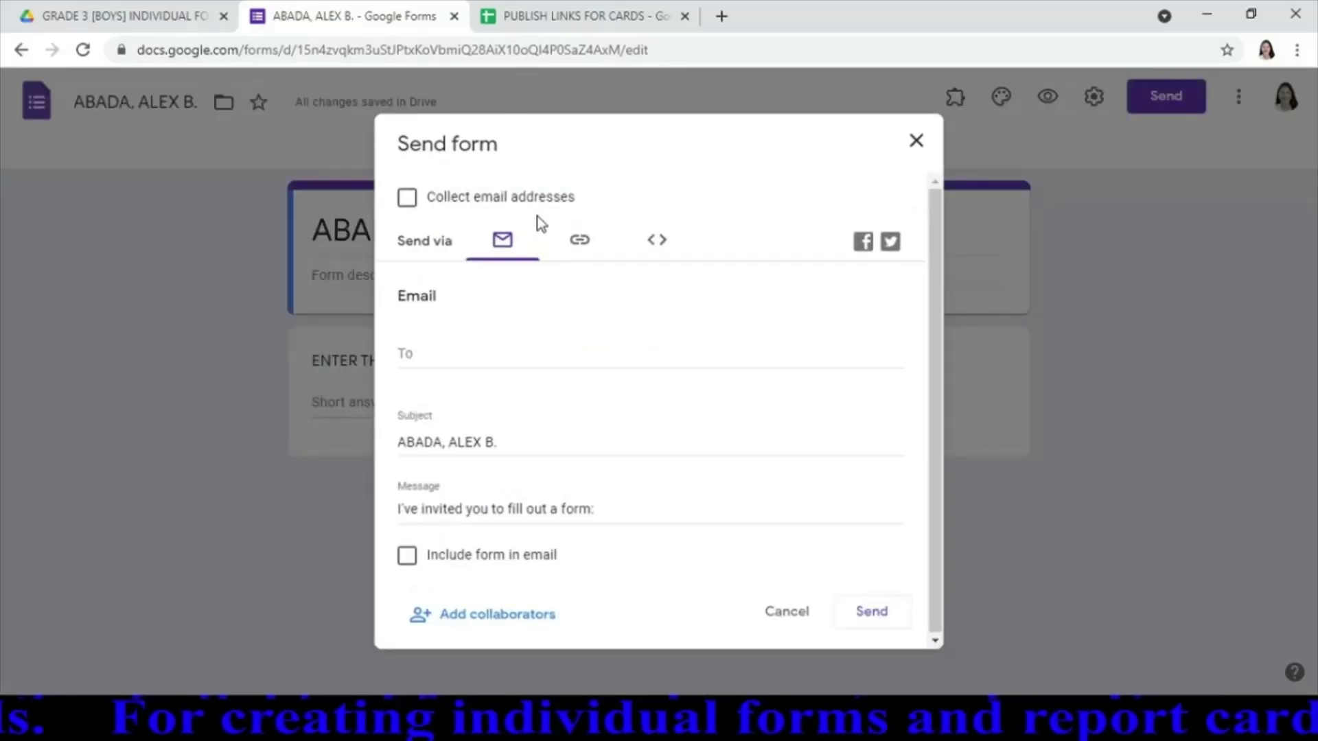
pyautogui.click(580, 247)
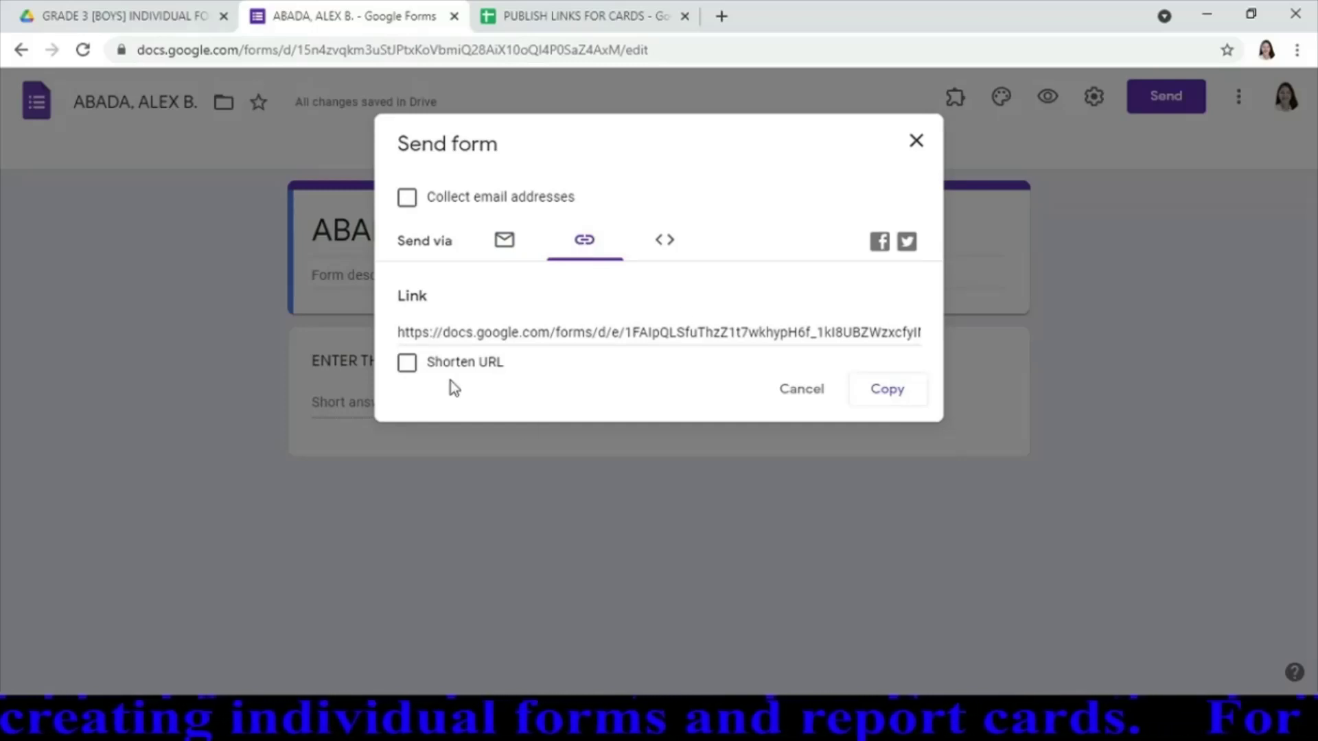
pyautogui.click(409, 363)
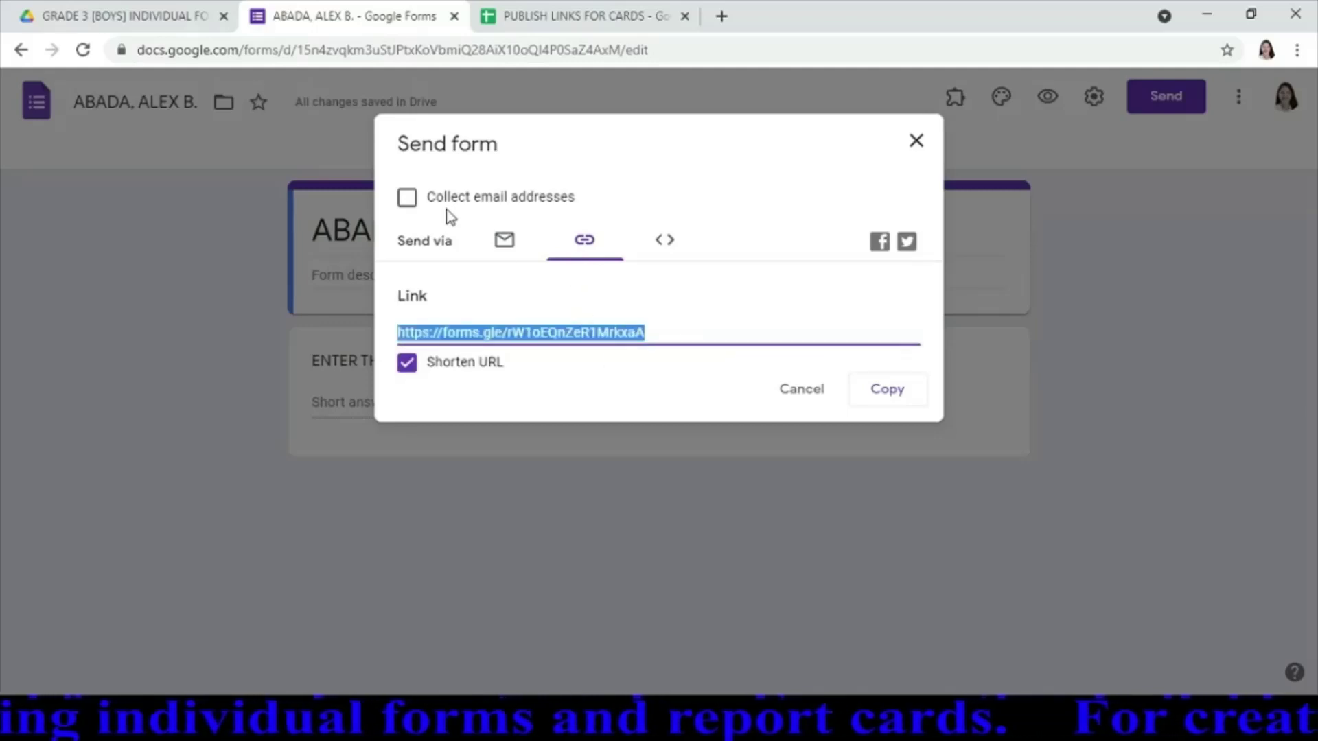
pyautogui.click(410, 200)
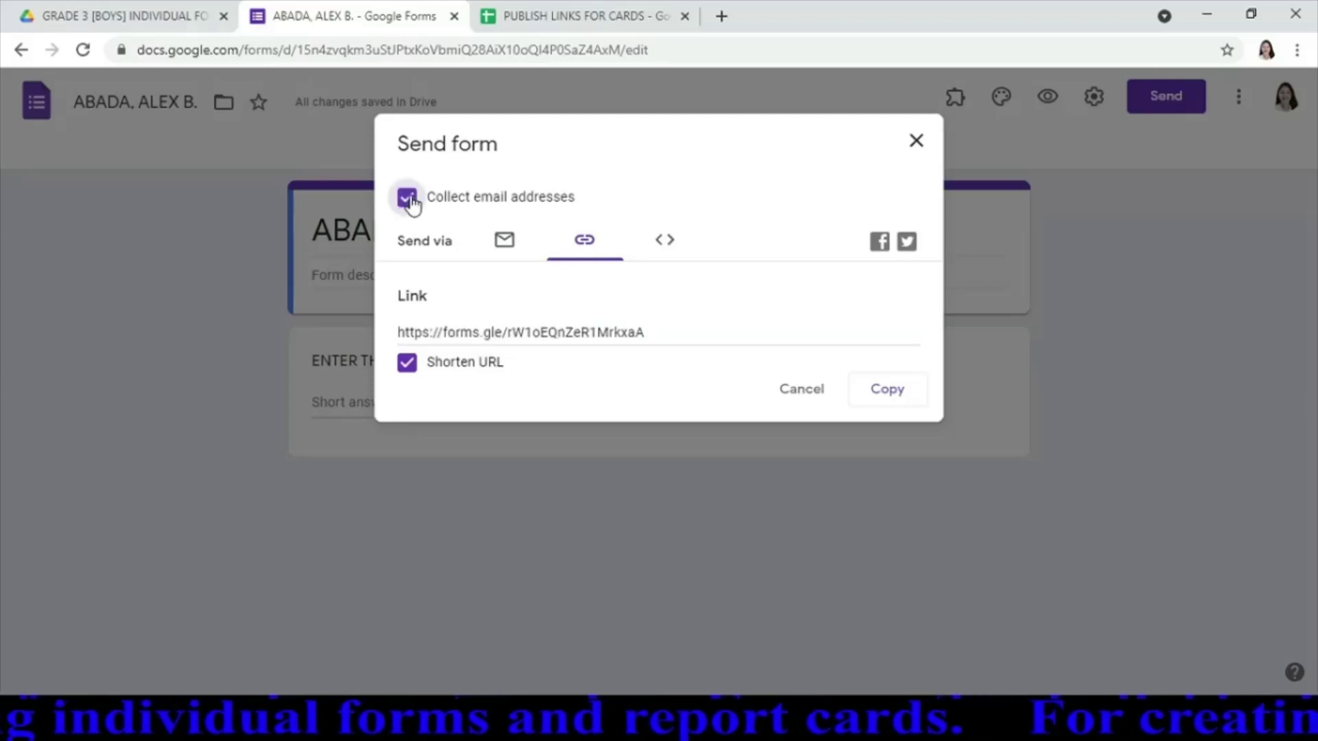
pyautogui.click(881, 404)
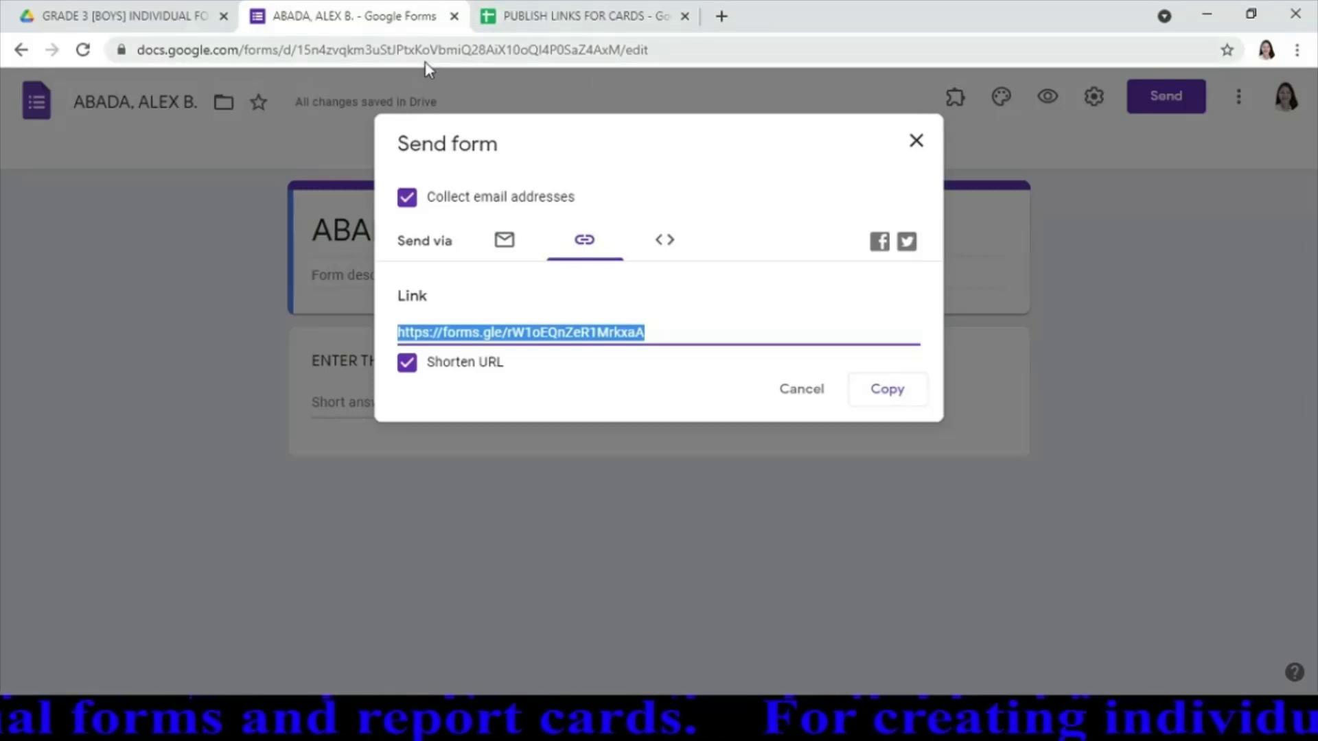
pyautogui.click(915, 147)
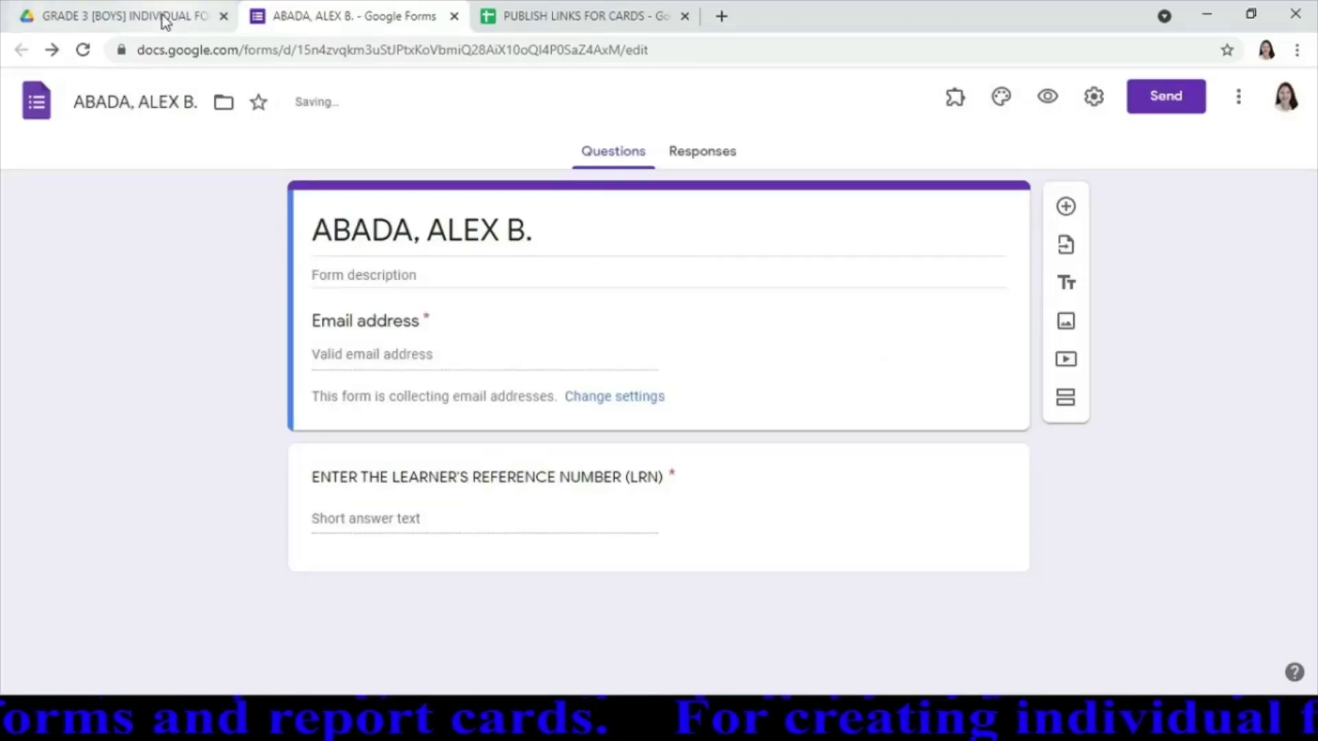
# Return to the GRADE 3-ACACIA folder in Drive and open the Grade 3- Acacia MASTERLIST form
pyautogui.click(165, 21)
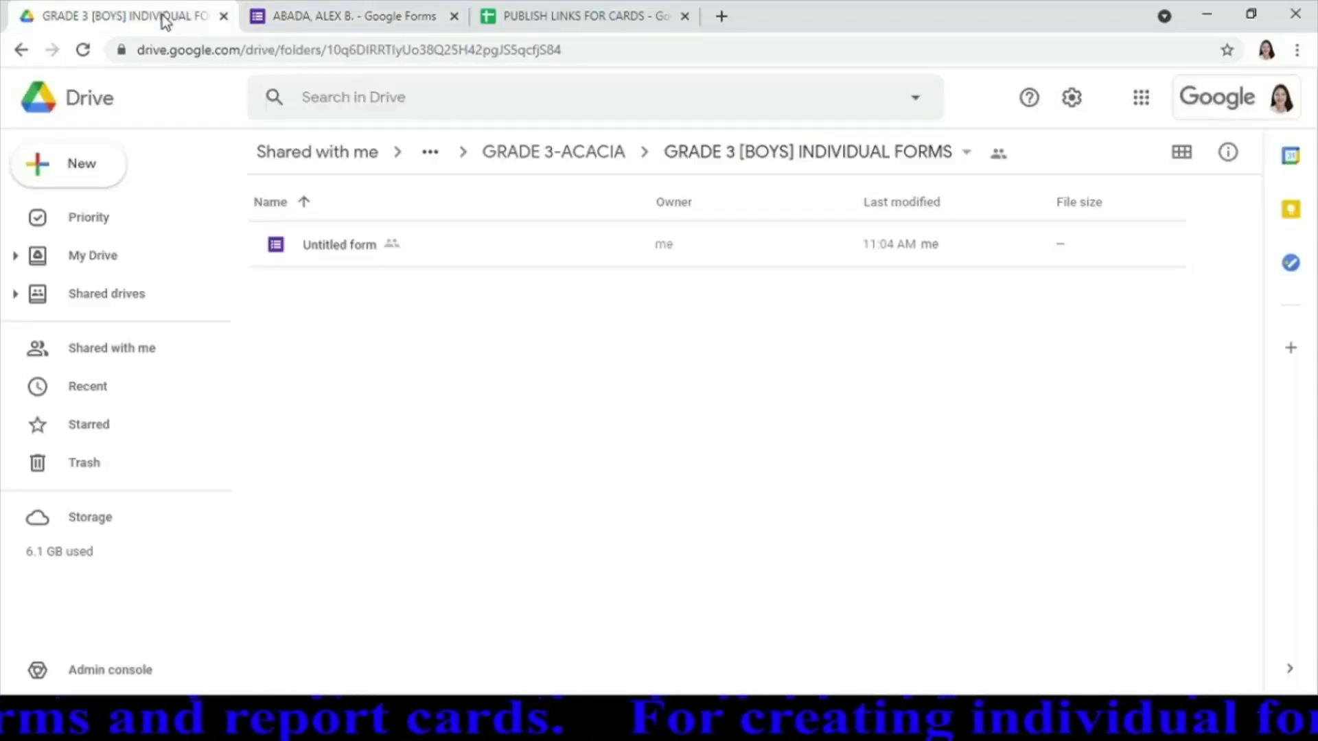
pyautogui.click(554, 155)
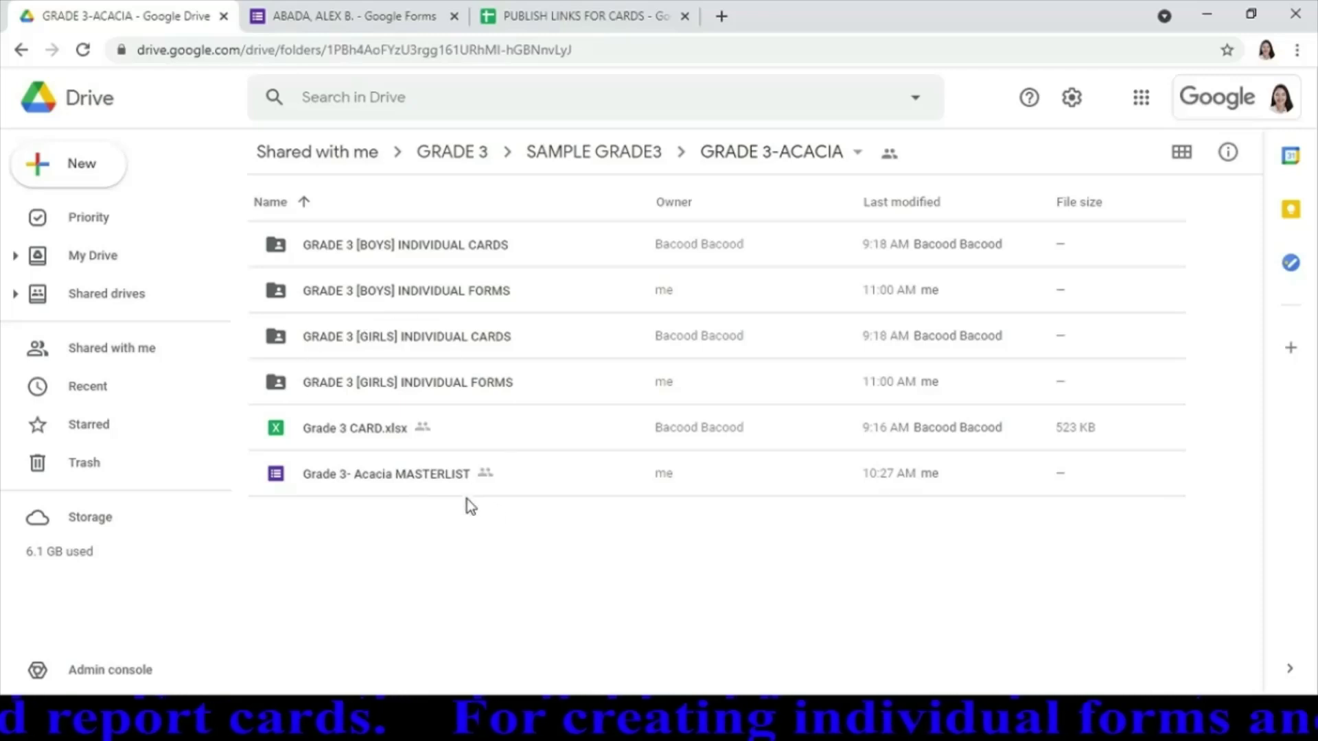
pyautogui.click(407, 475)
pyautogui.doubleClick(405, 469)
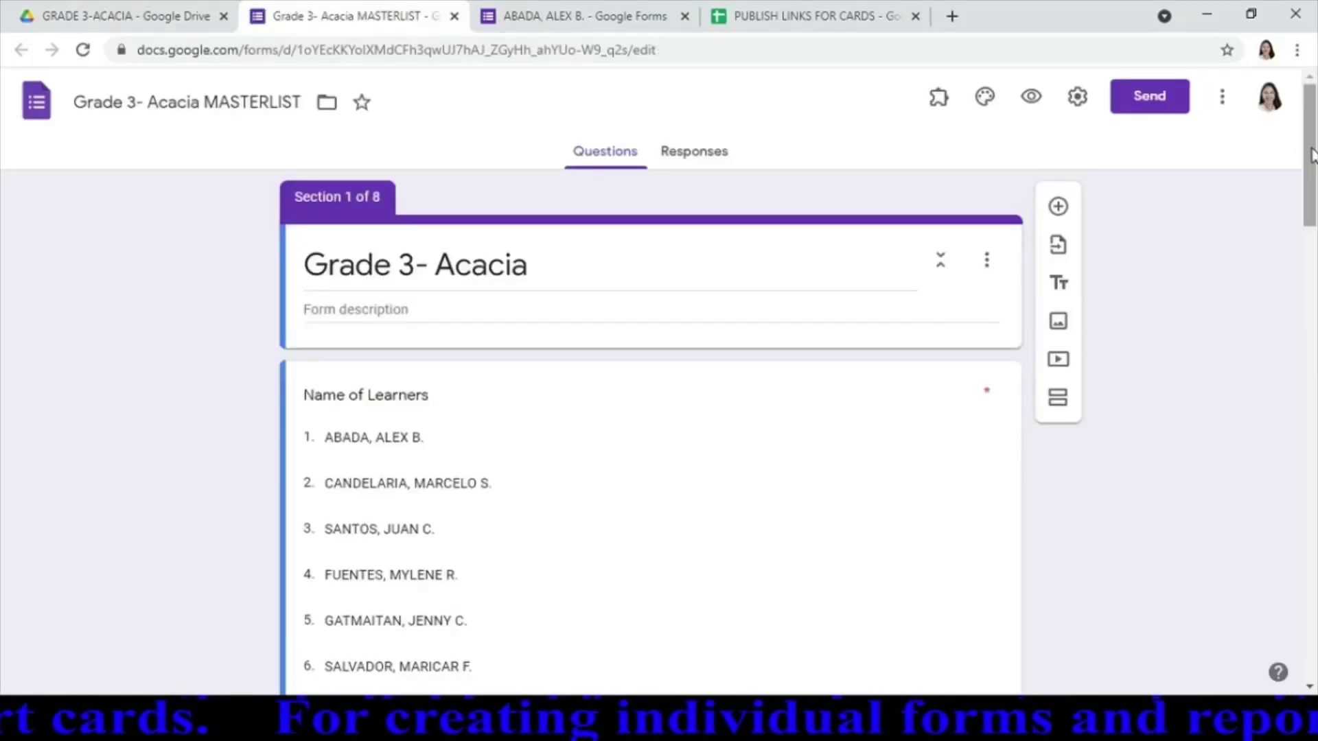
# Paste the first student's short forms.gle link into his Section 2 description in the masterlist
pyautogui.moveTo(1312, 155); pyautogui.dragTo(1311, 199)
pyautogui.moveTo(1311, 236); pyautogui.dragTo(1309, 281)
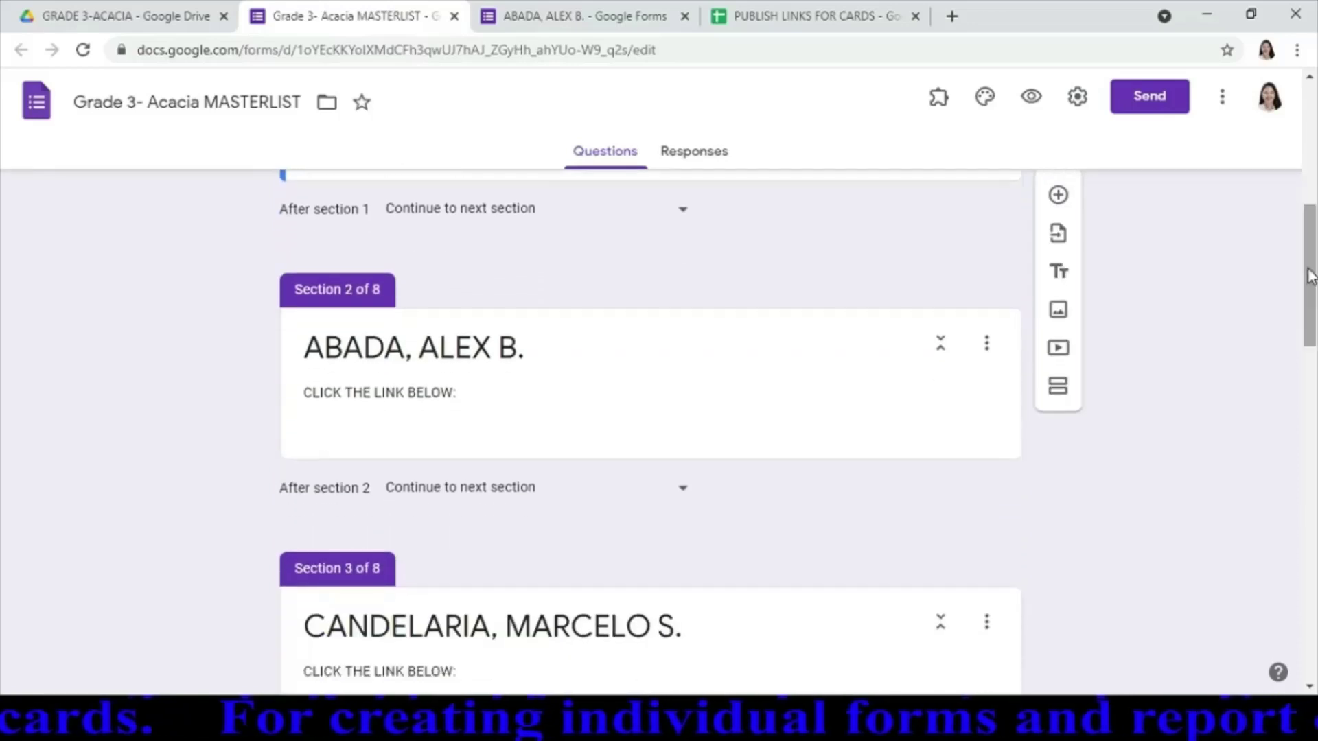
pyautogui.click(425, 433)
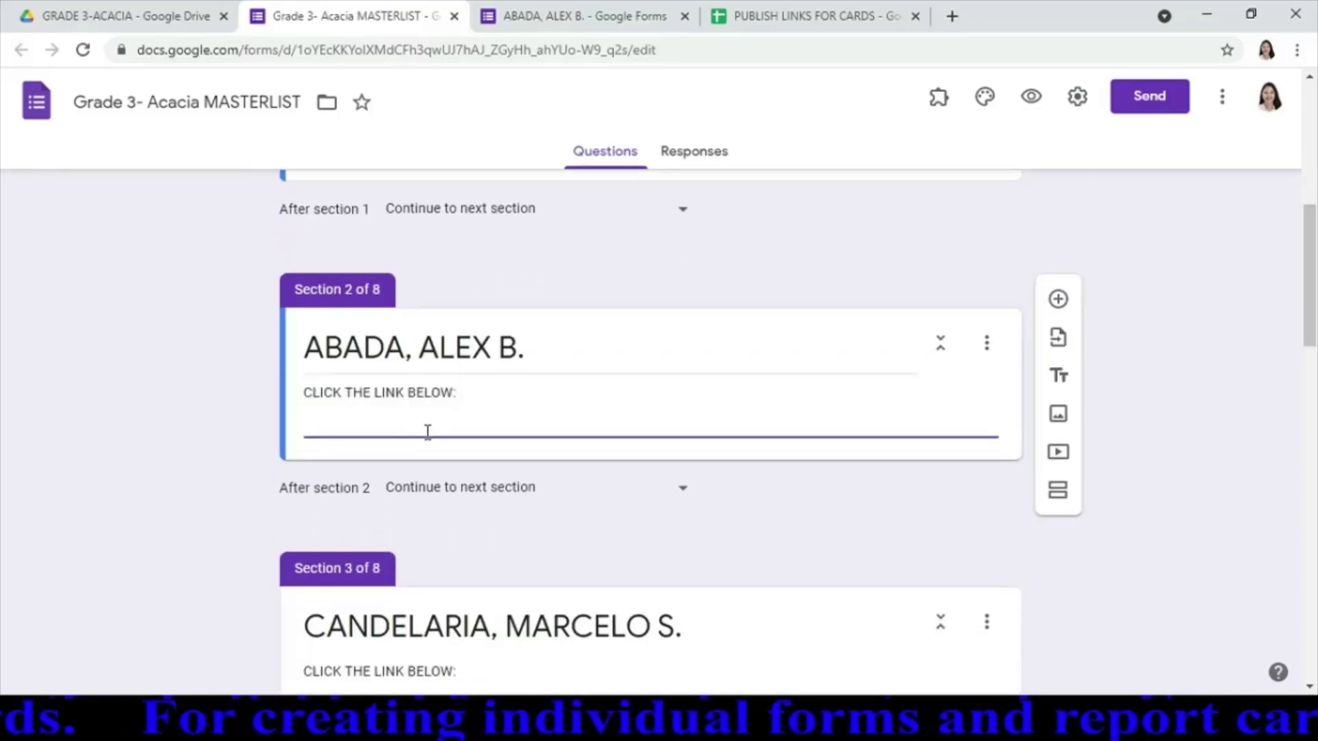
pyautogui.hotkey('ctrl', 'v')
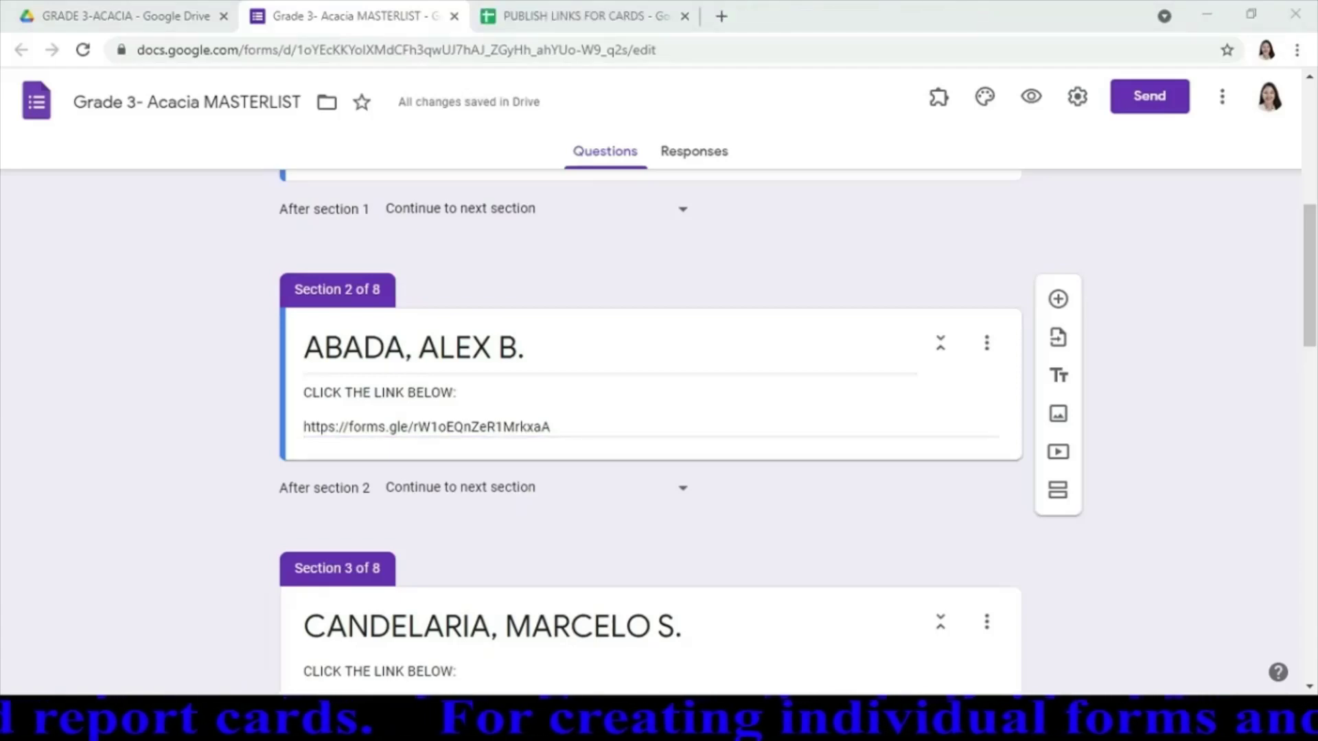
pyautogui.hotkey('alt', 'Tab')
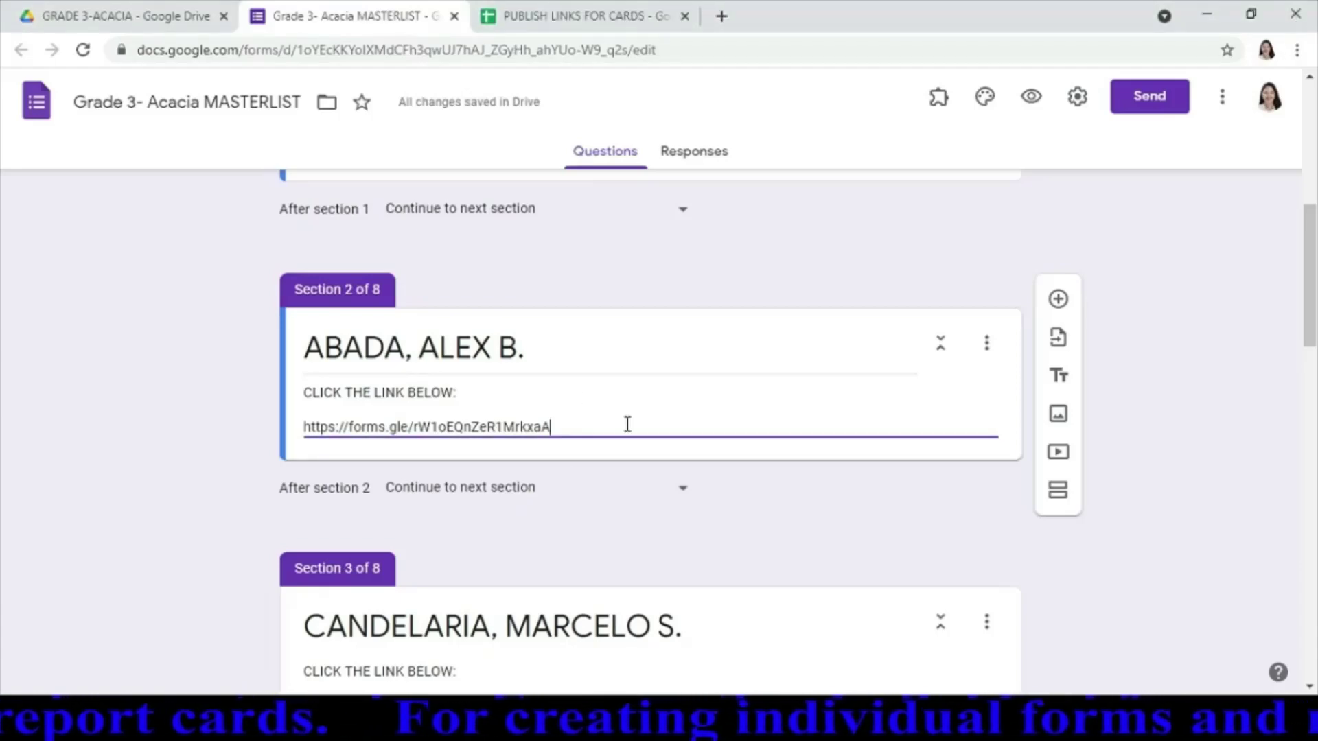
# In GRADE 3 [BOYS] INDIVIDUAL FORMS, make a copy of the first boy's form and open it
pyautogui.click(167, 19)
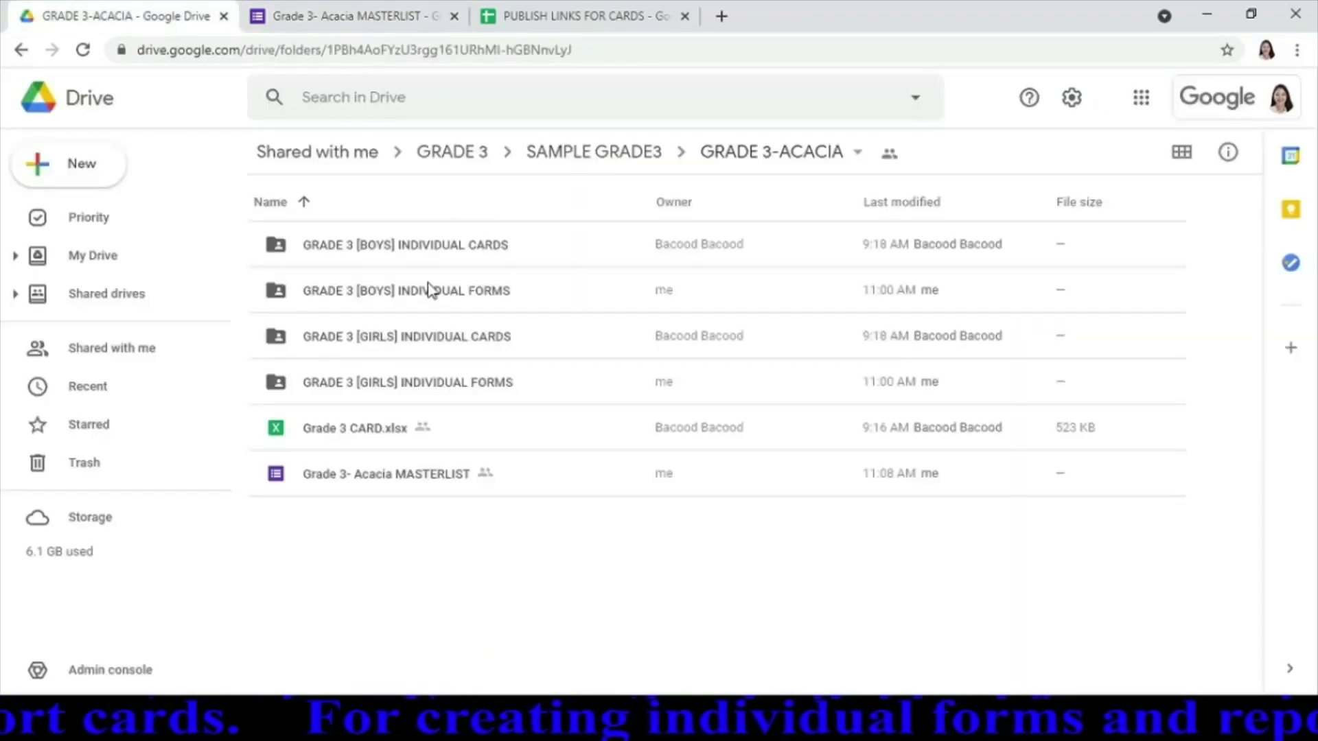
pyautogui.click(455, 297)
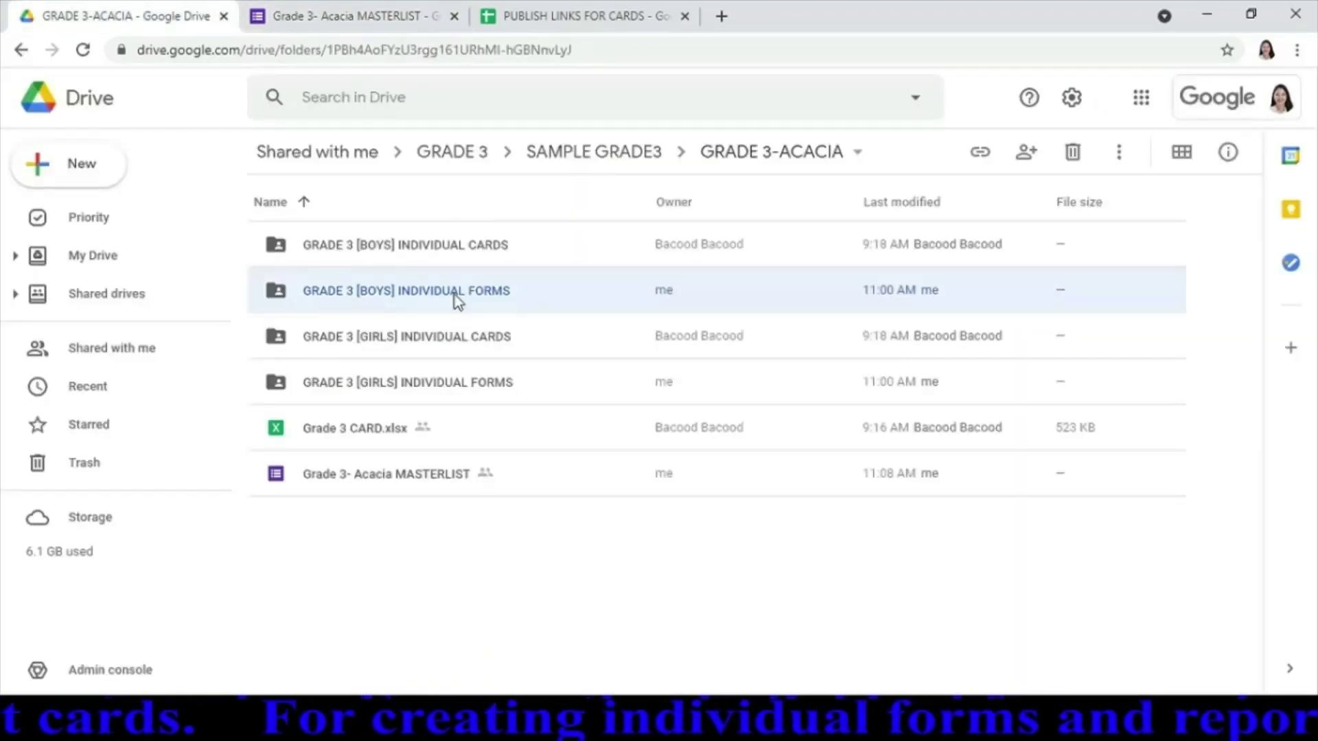
pyautogui.doubleClick(455, 294)
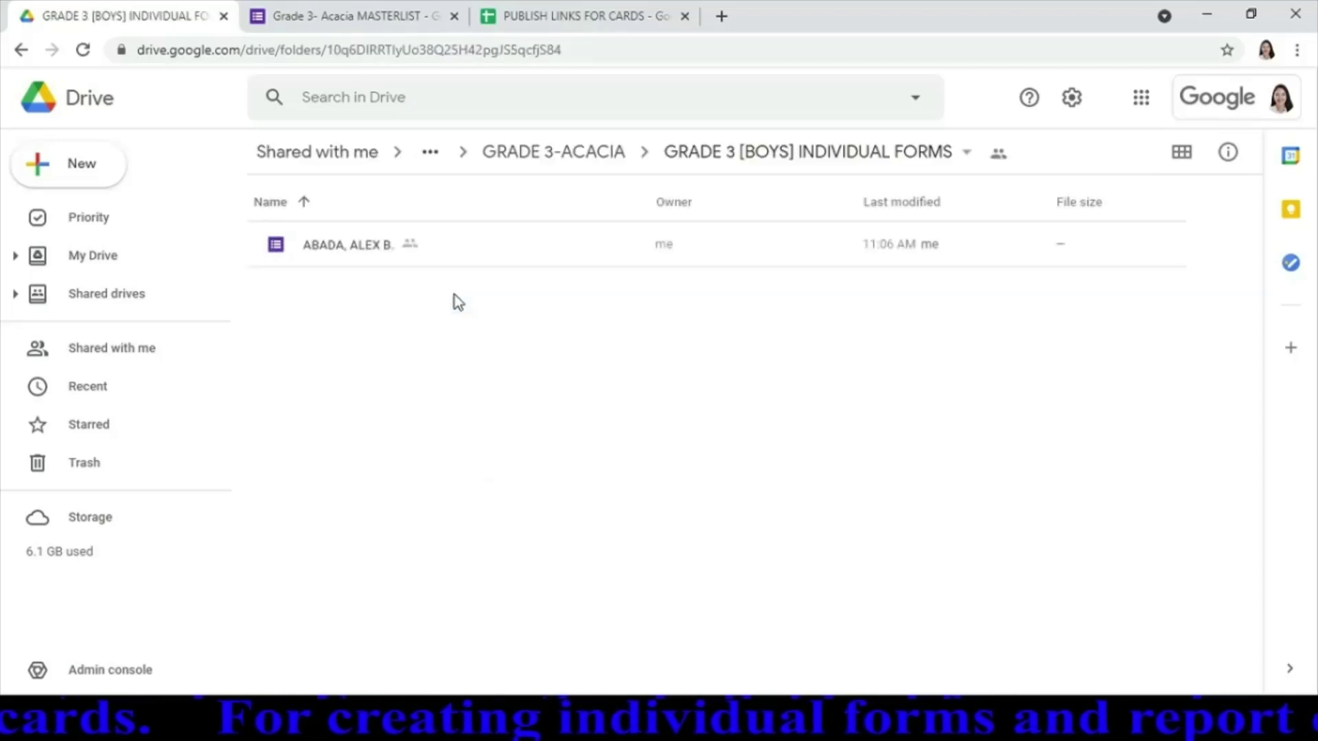
pyautogui.rightClick(358, 244)
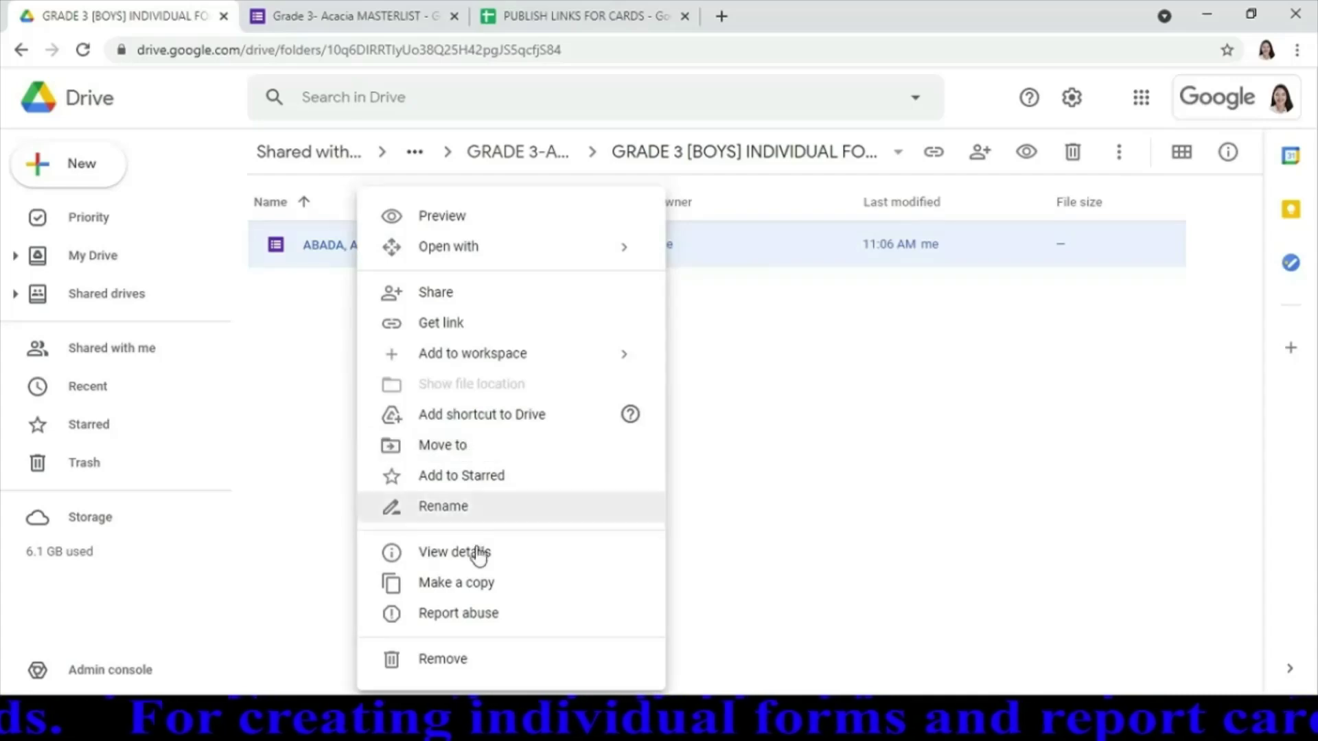
pyautogui.click(489, 587)
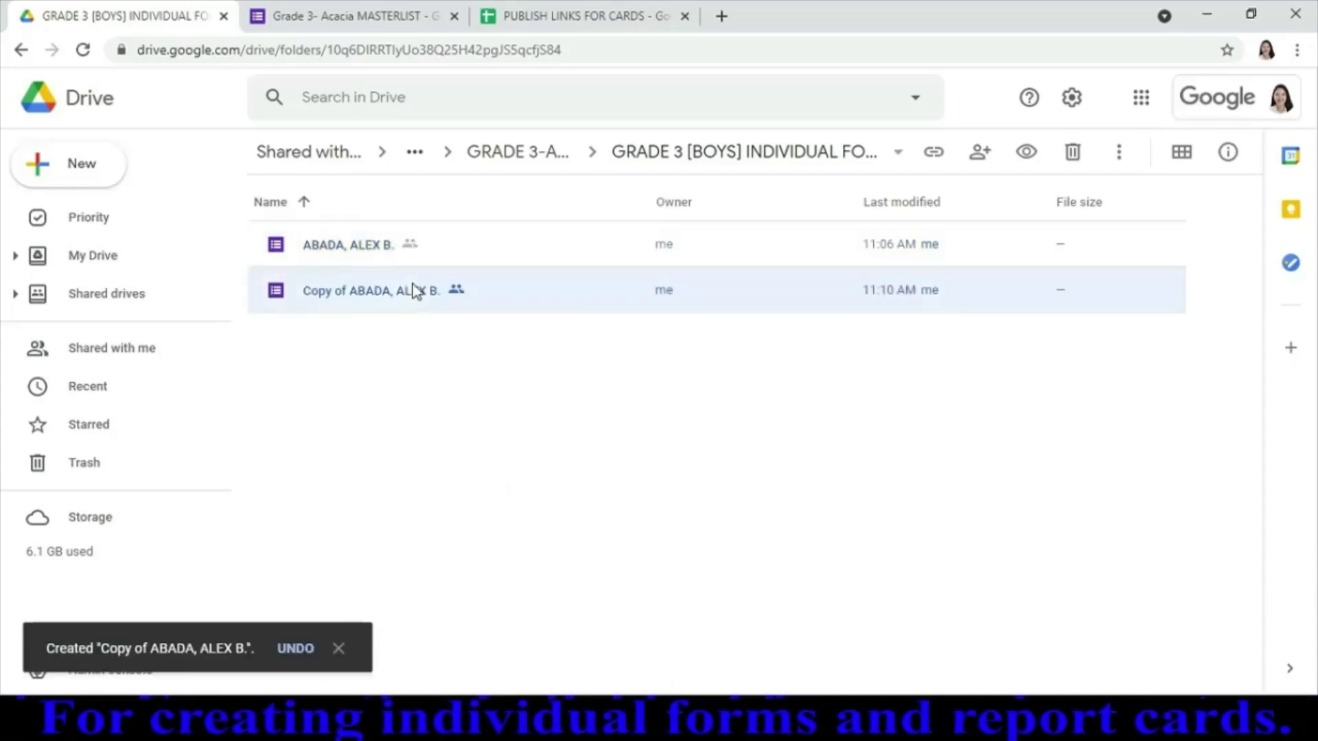
pyautogui.doubleClick(364, 296)
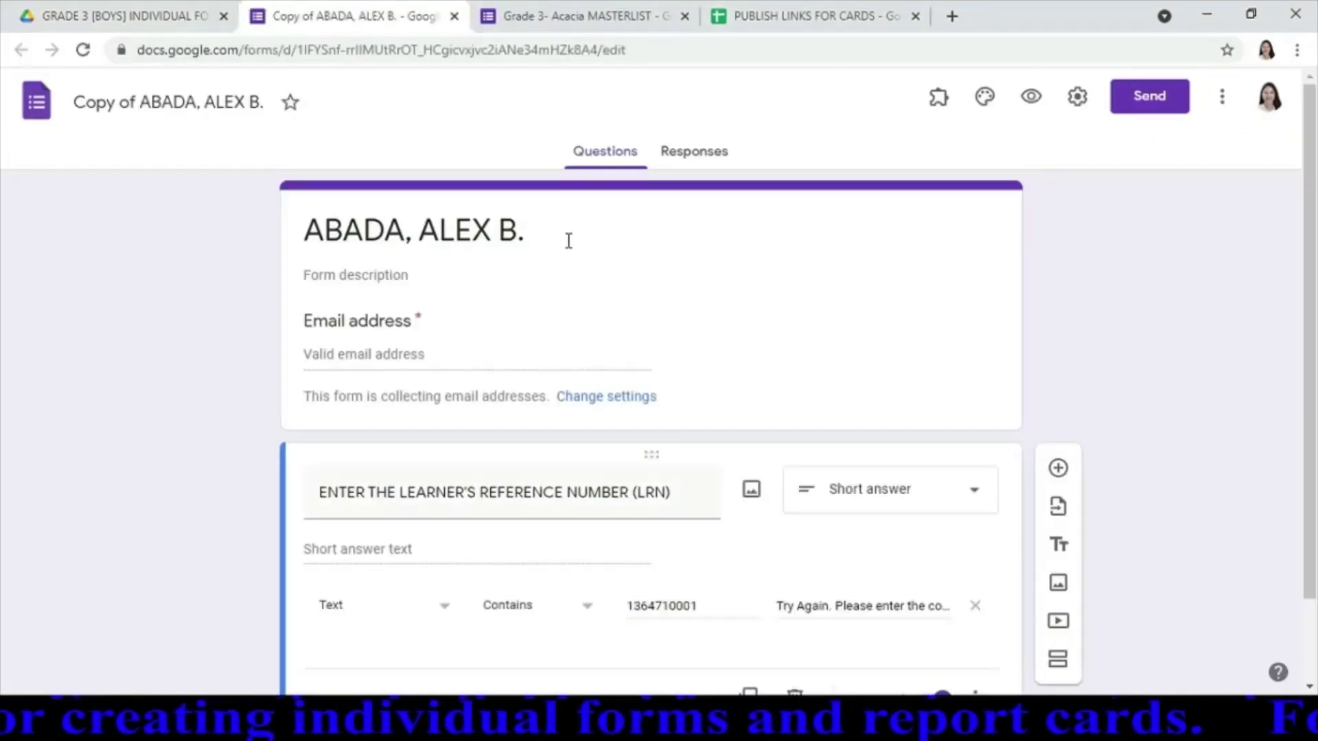
# Set the copy's heading to the next boy's full name and its file name to his surname
pyautogui.click(568, 239)
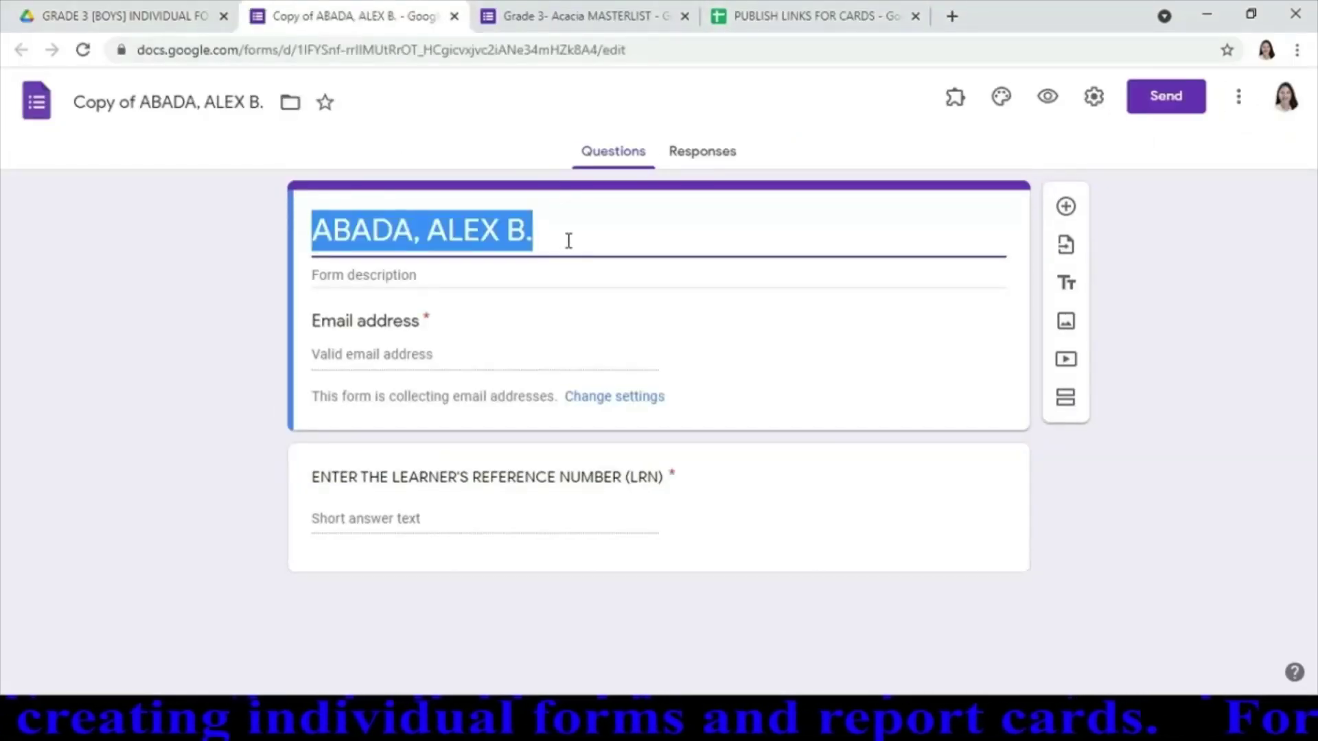
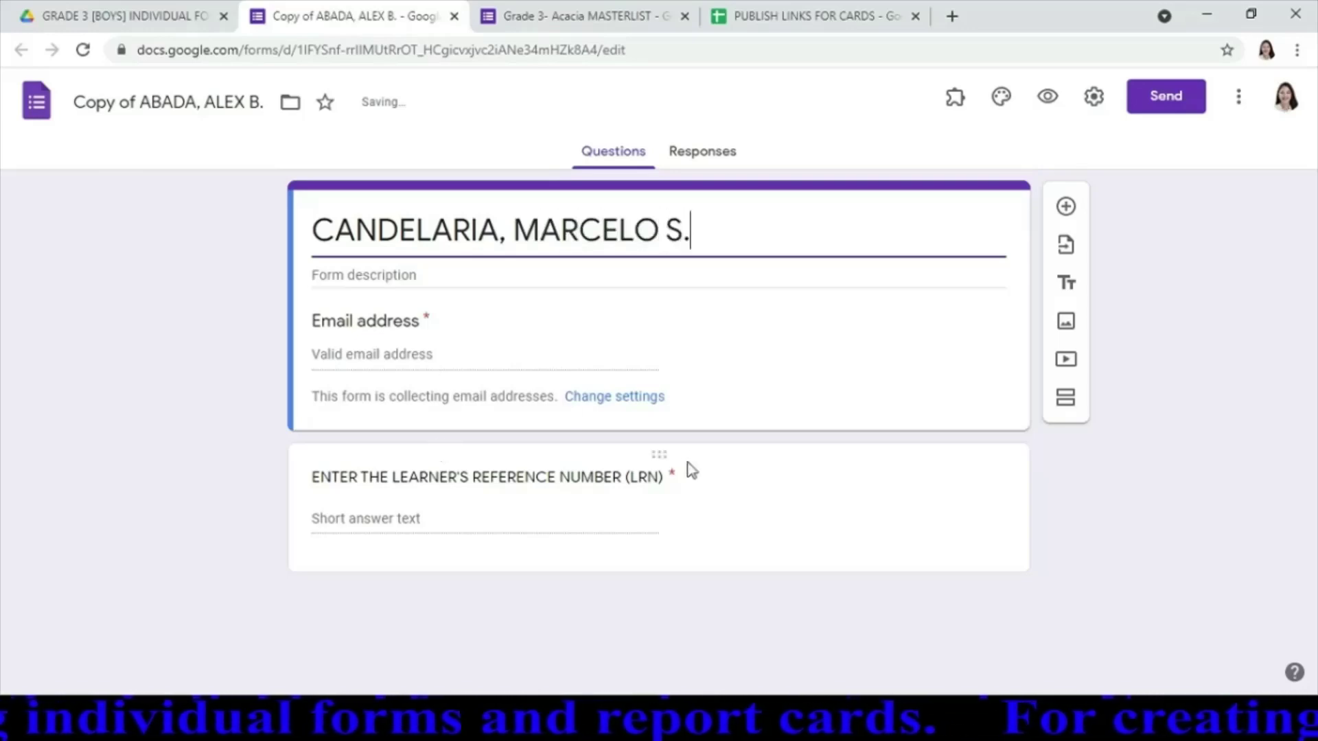
pyautogui.click(212, 103)
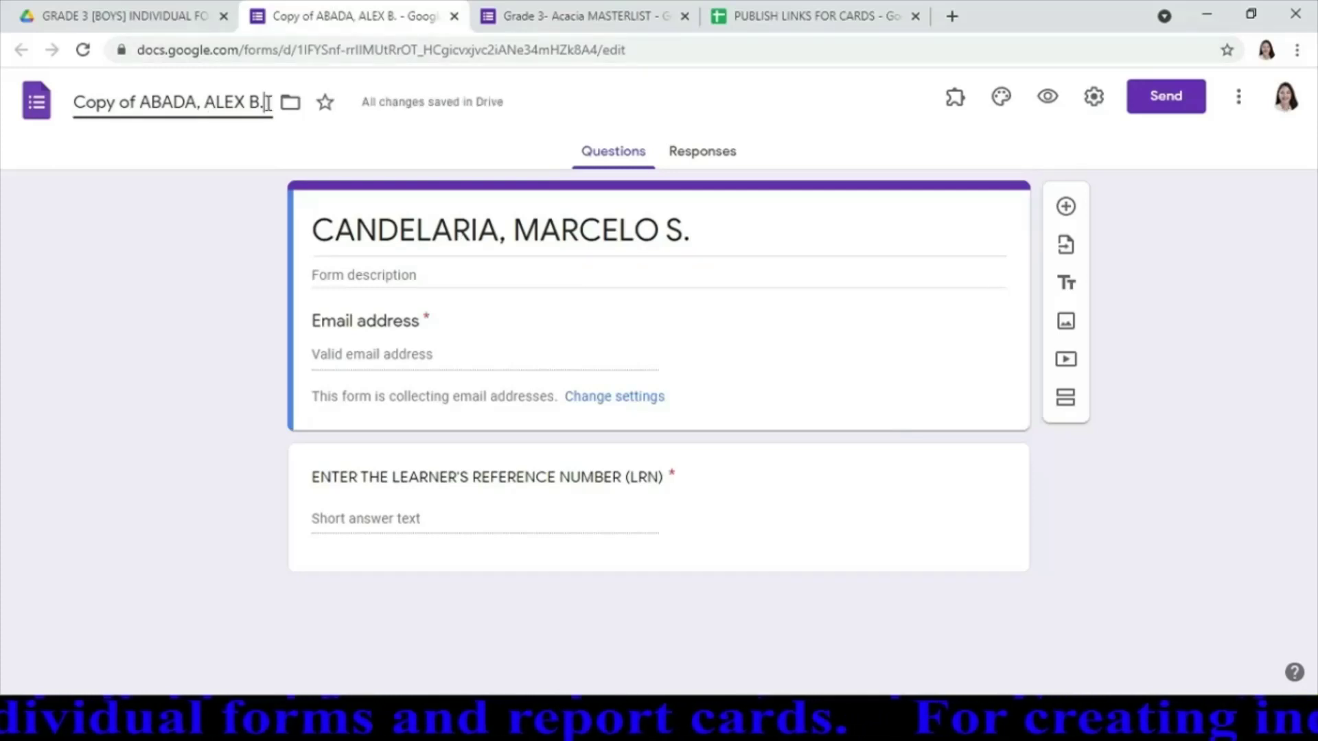
pyautogui.hotkey('ctrl', 'a')
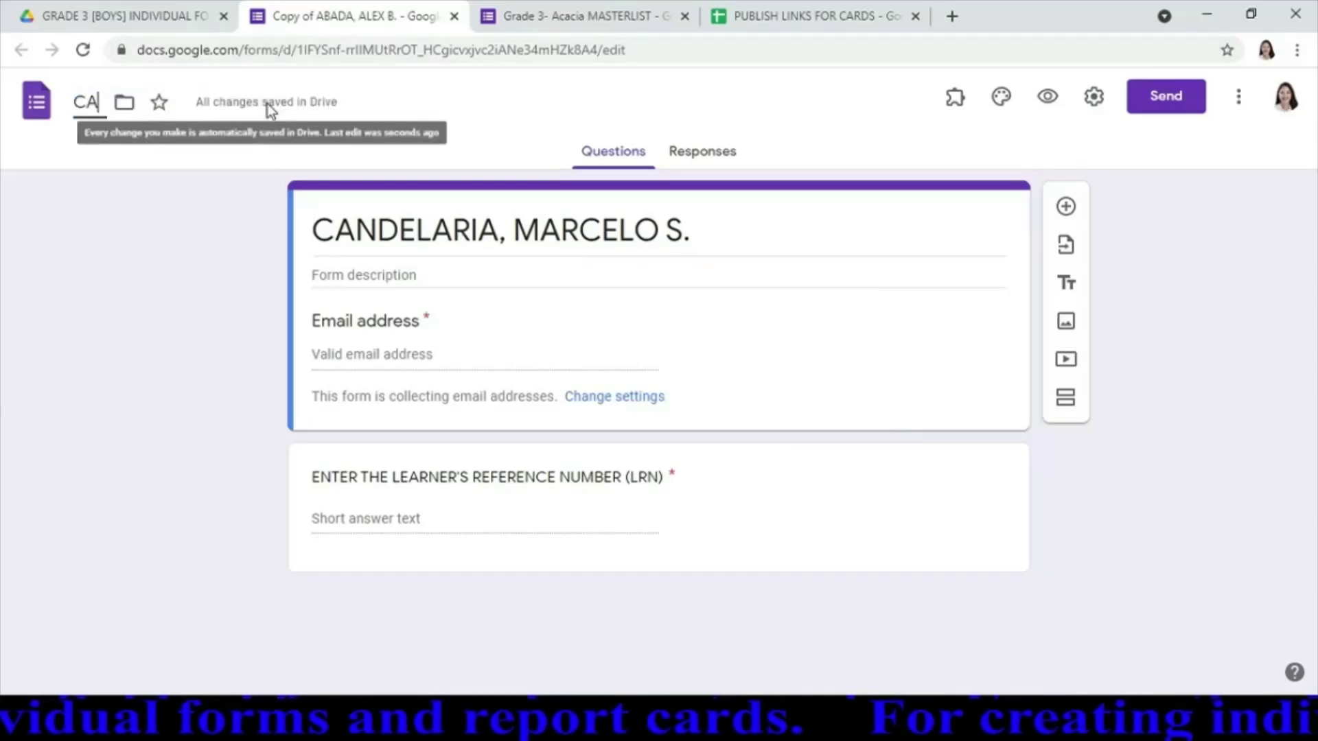
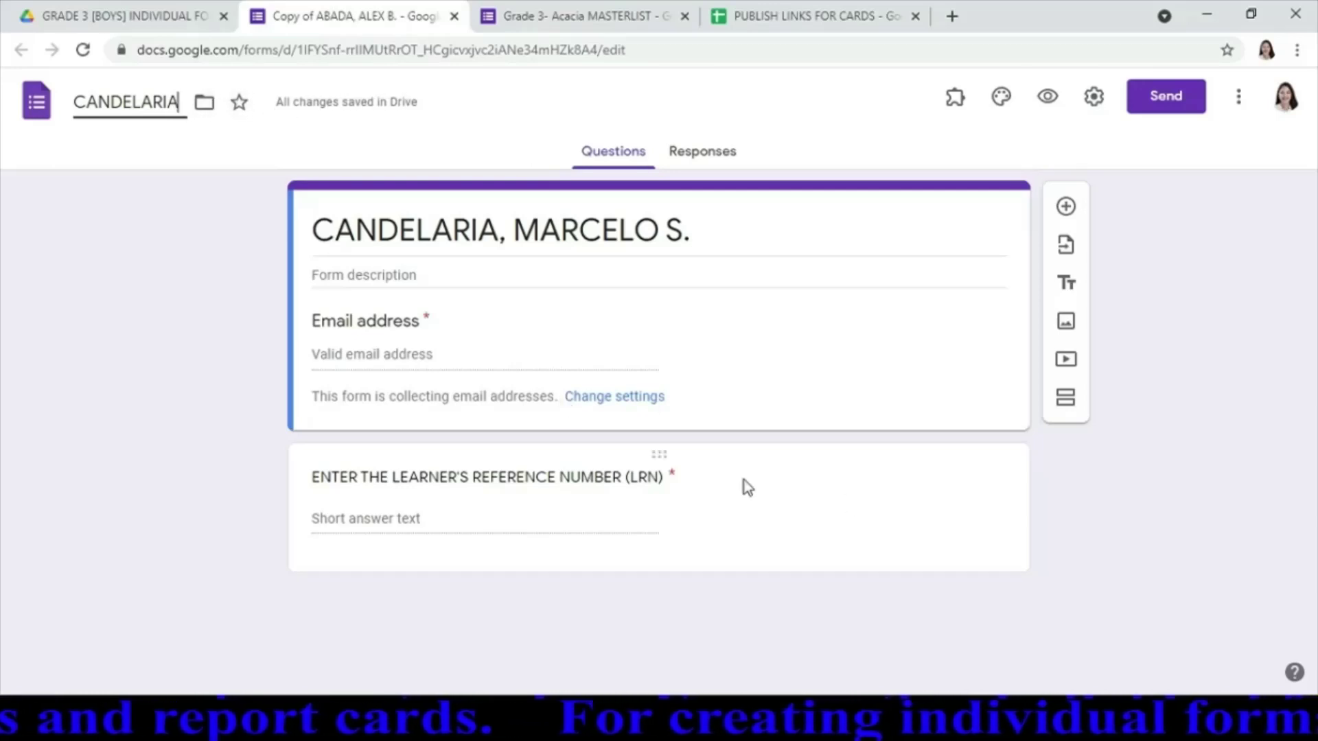
# Change the LRN question's Contains validation value to the new student's LRN
pyautogui.click(777, 475)
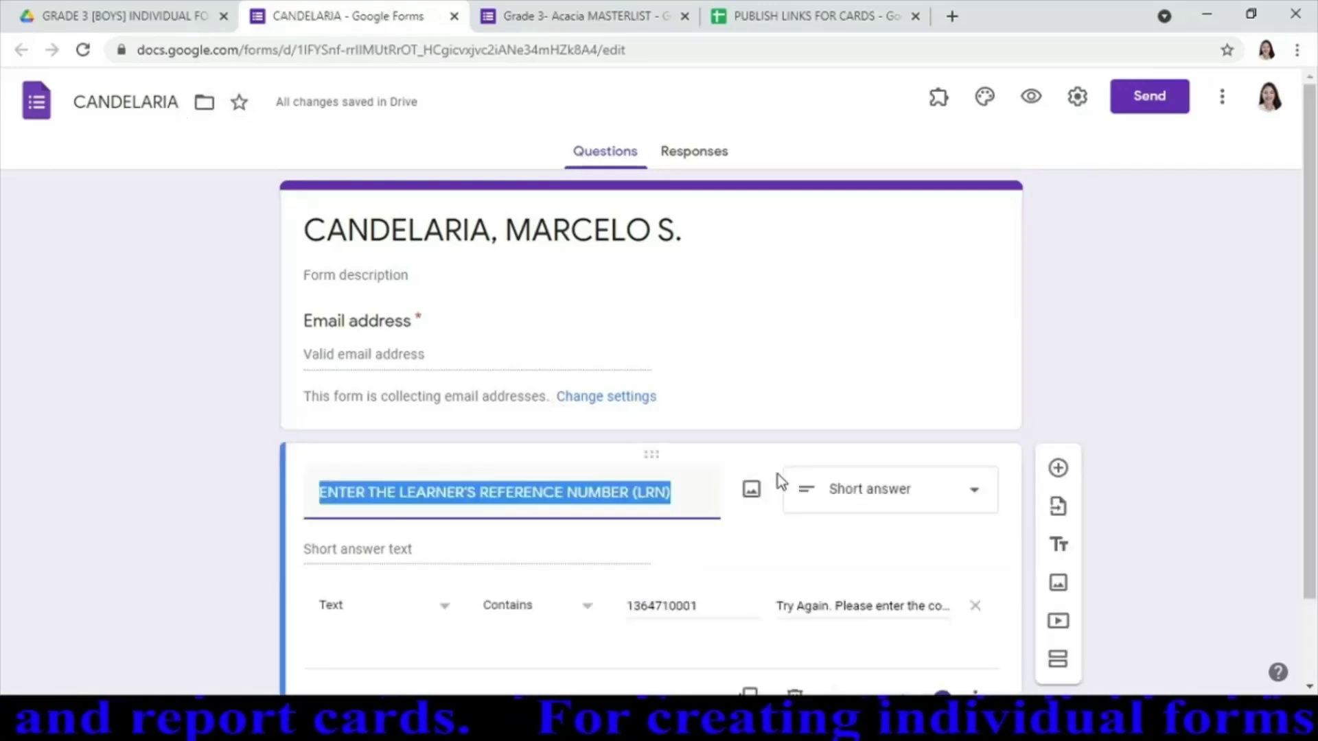
pyautogui.click(706, 607)
pyautogui.press('BackSpace')
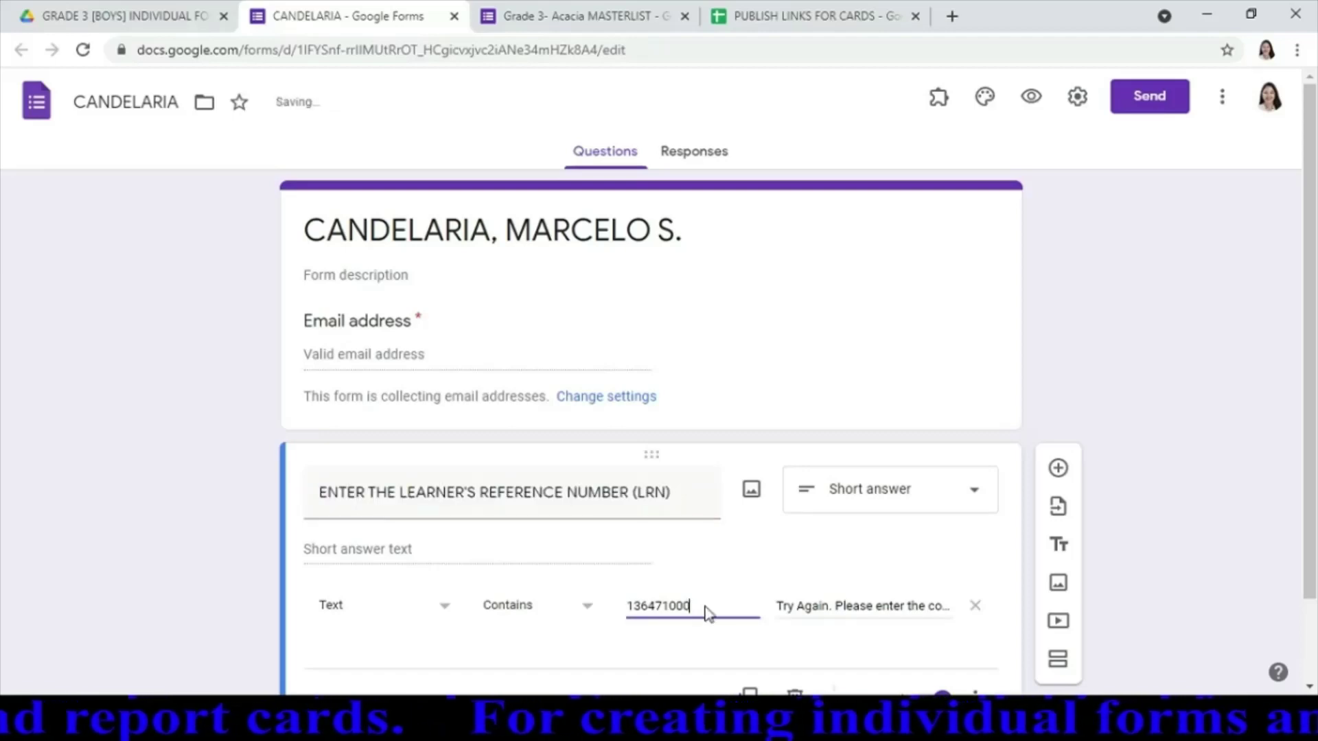
pyautogui.write('2')
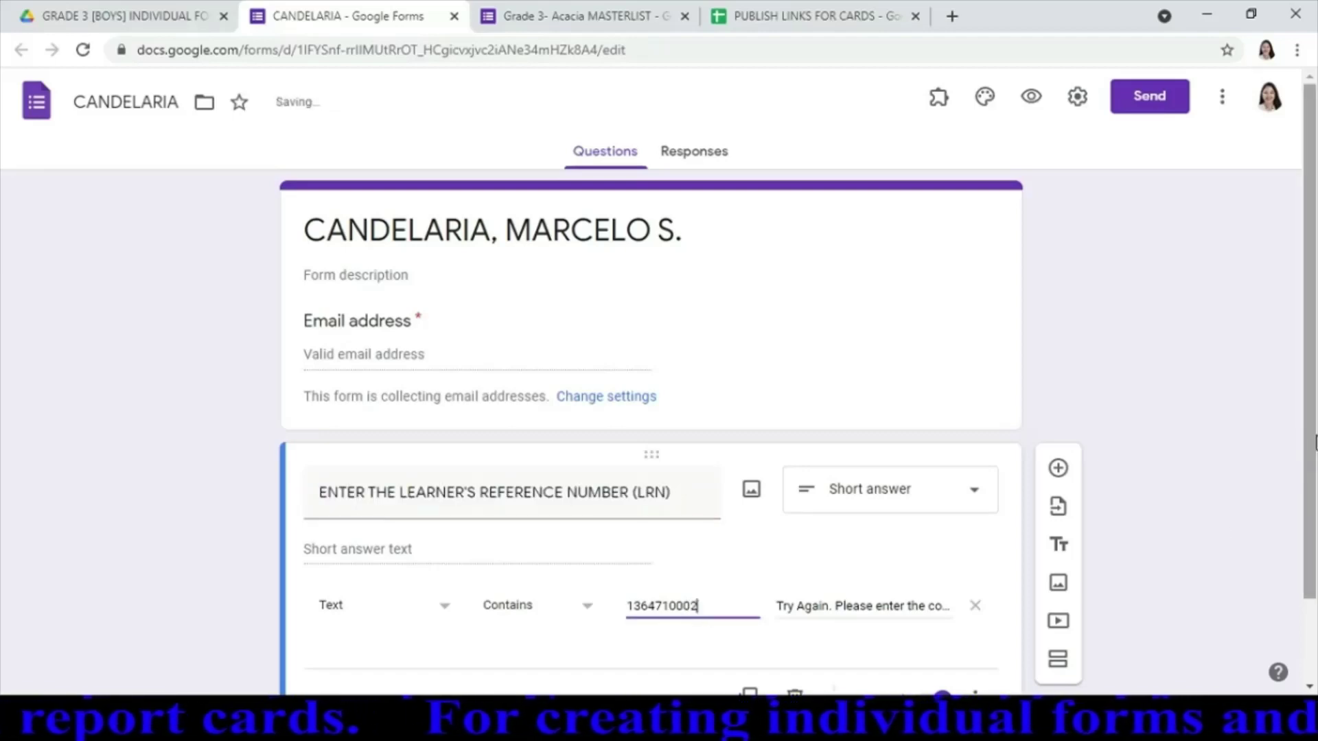
pyautogui.scroll(-2, 1311, 435)
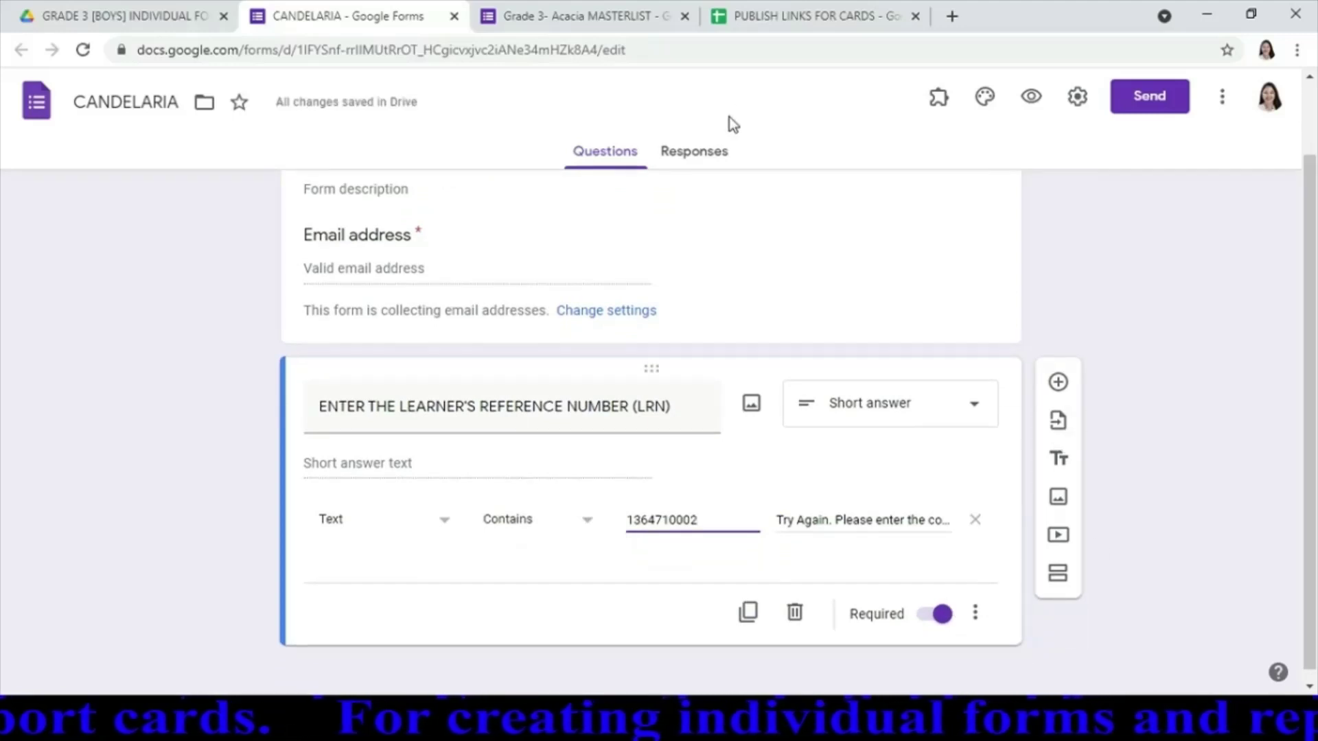
# Turn off email collection and replace the confirmation message link with the report-card link from cell B2
pyautogui.click(1078, 97)
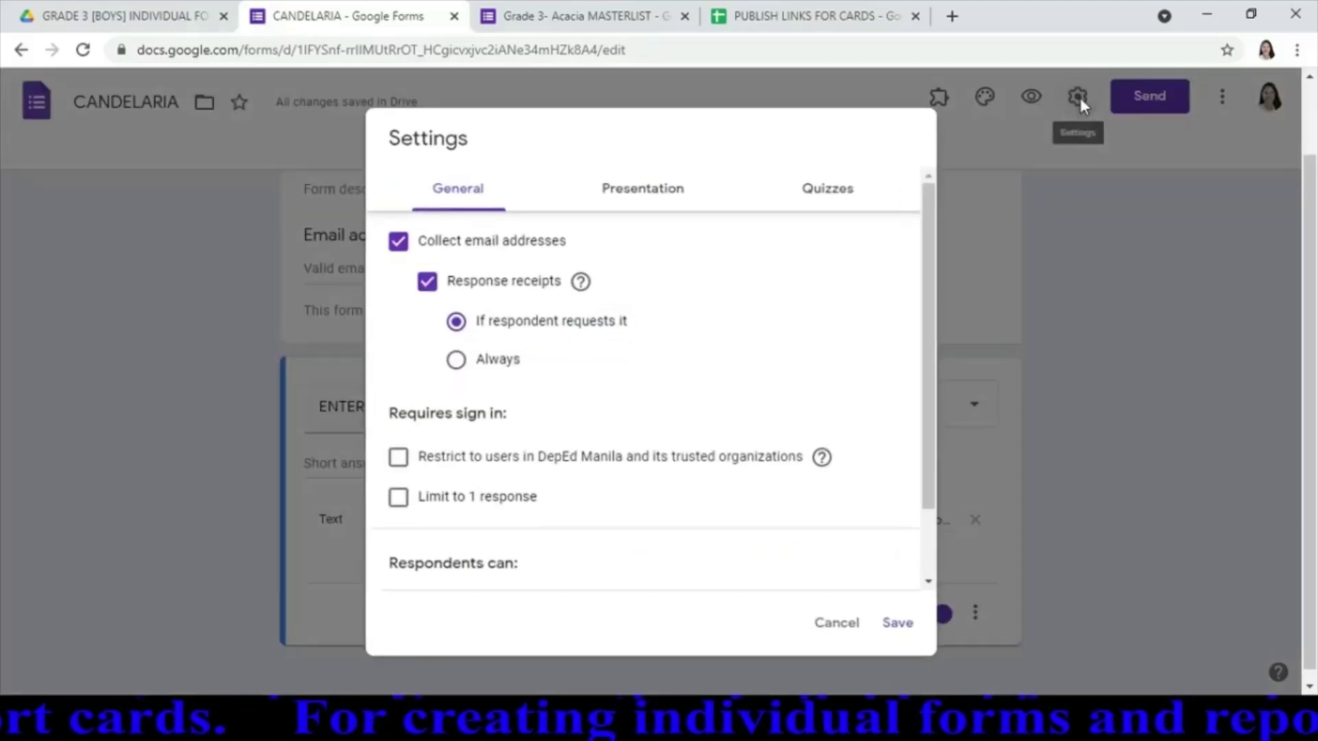
pyautogui.click(398, 244)
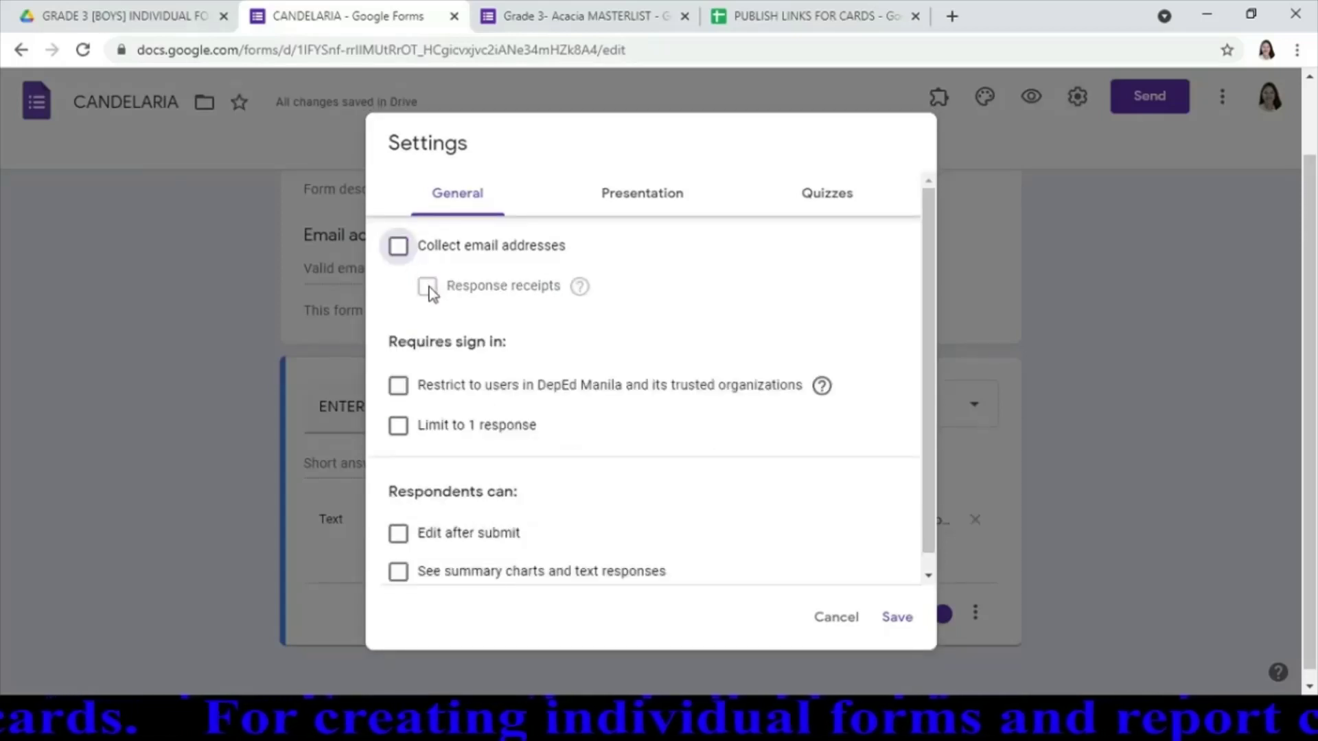
pyautogui.click(673, 205)
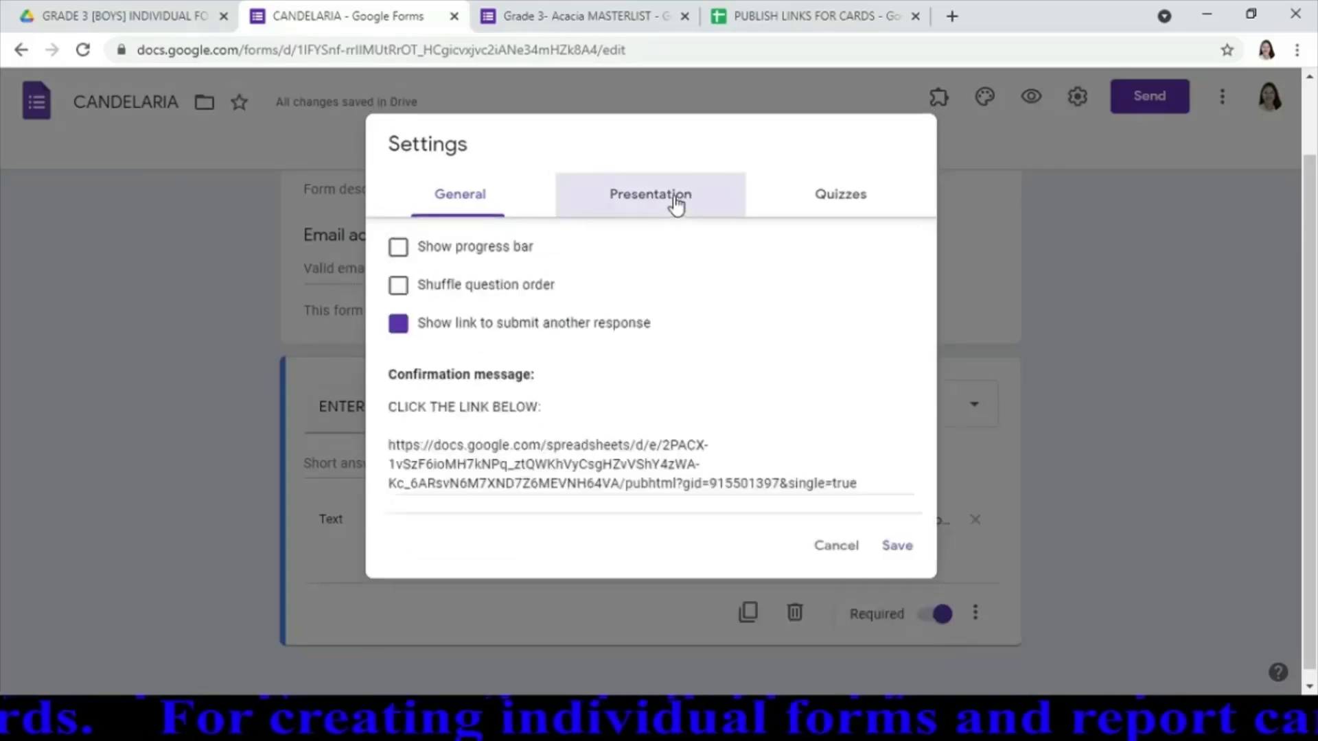
pyautogui.click(879, 487)
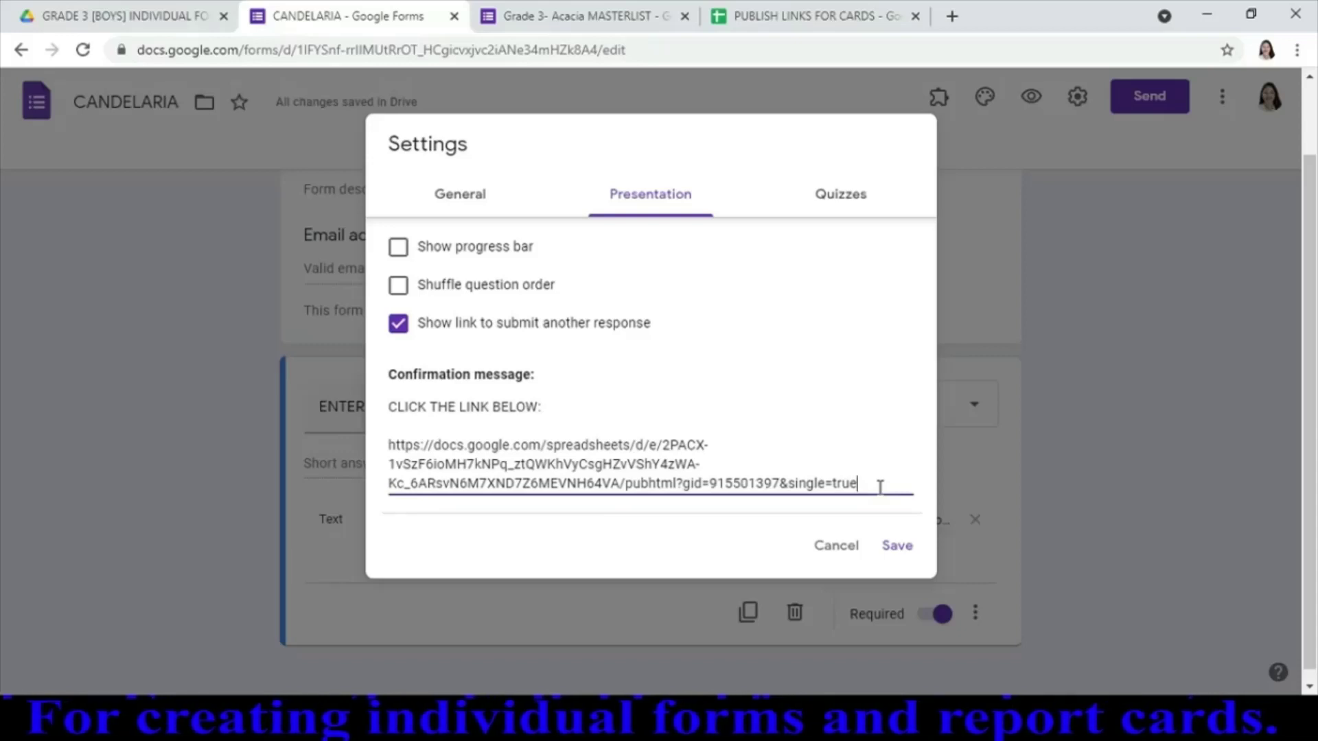
pyautogui.hotkey('shift', 'Up')
pyautogui.hotkey('shift', 'Up')
pyautogui.hotkey('shift', 'Up')
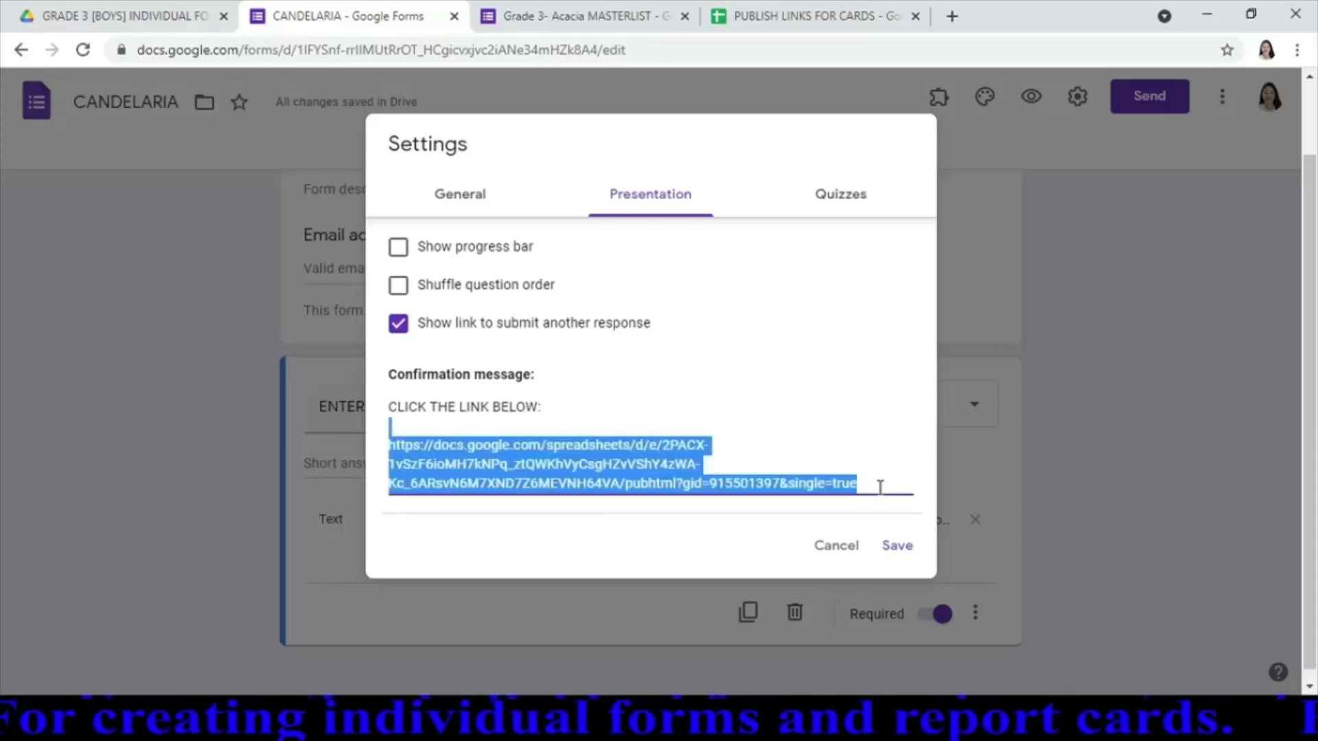
pyautogui.press('BackSpace')
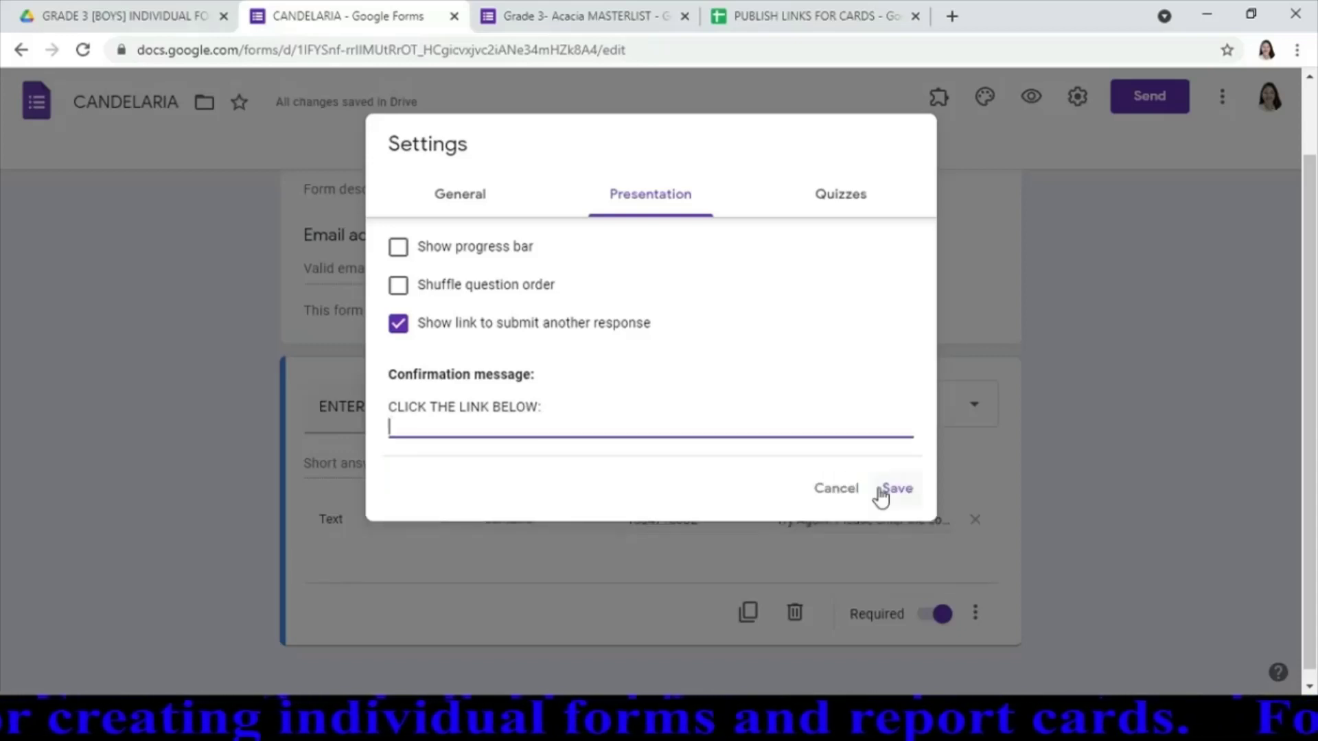
pyautogui.click(782, 20)
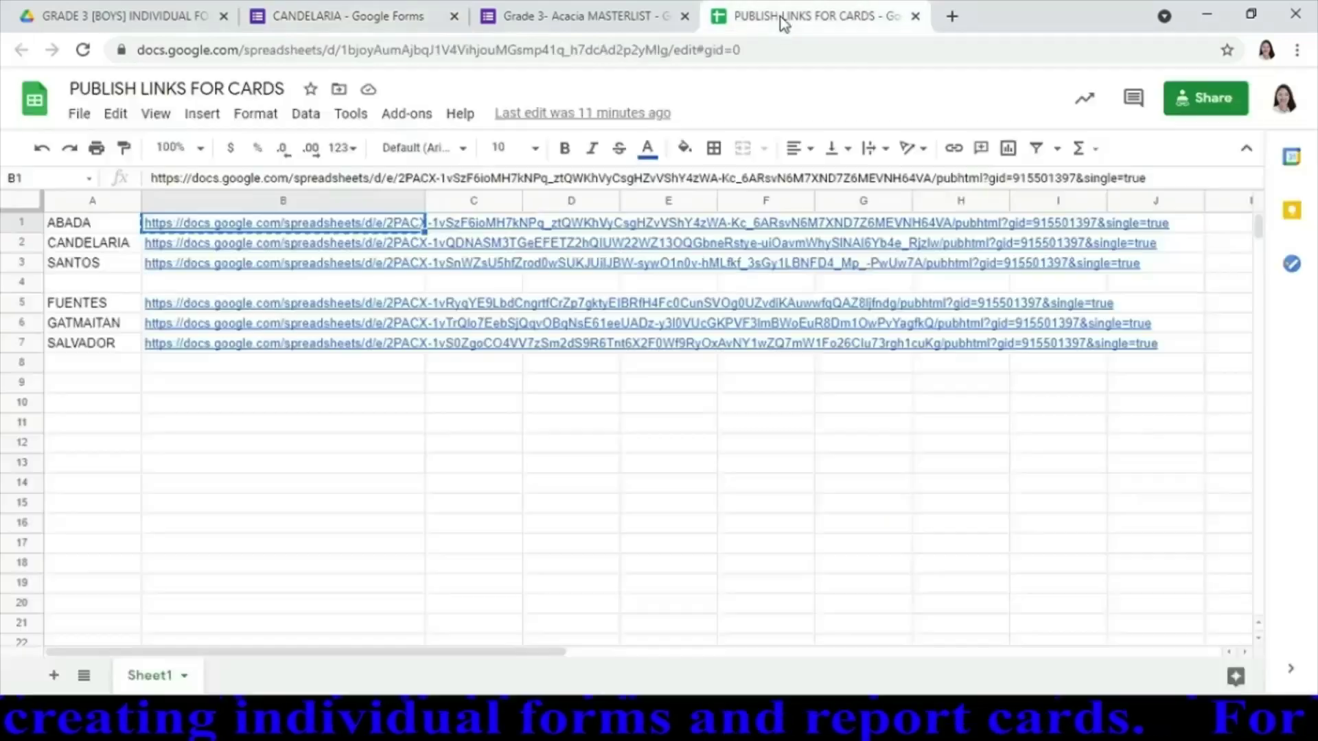
pyautogui.click(343, 245)
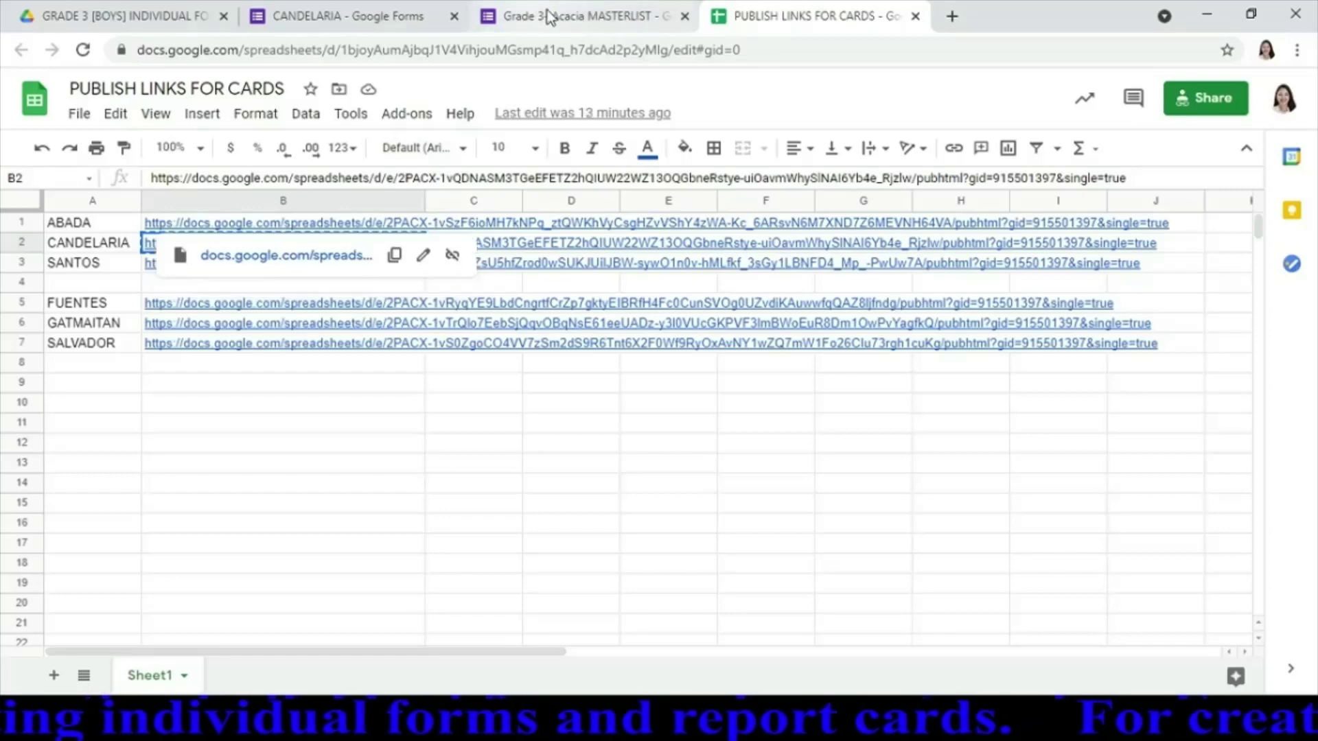
pyautogui.click(425, 20)
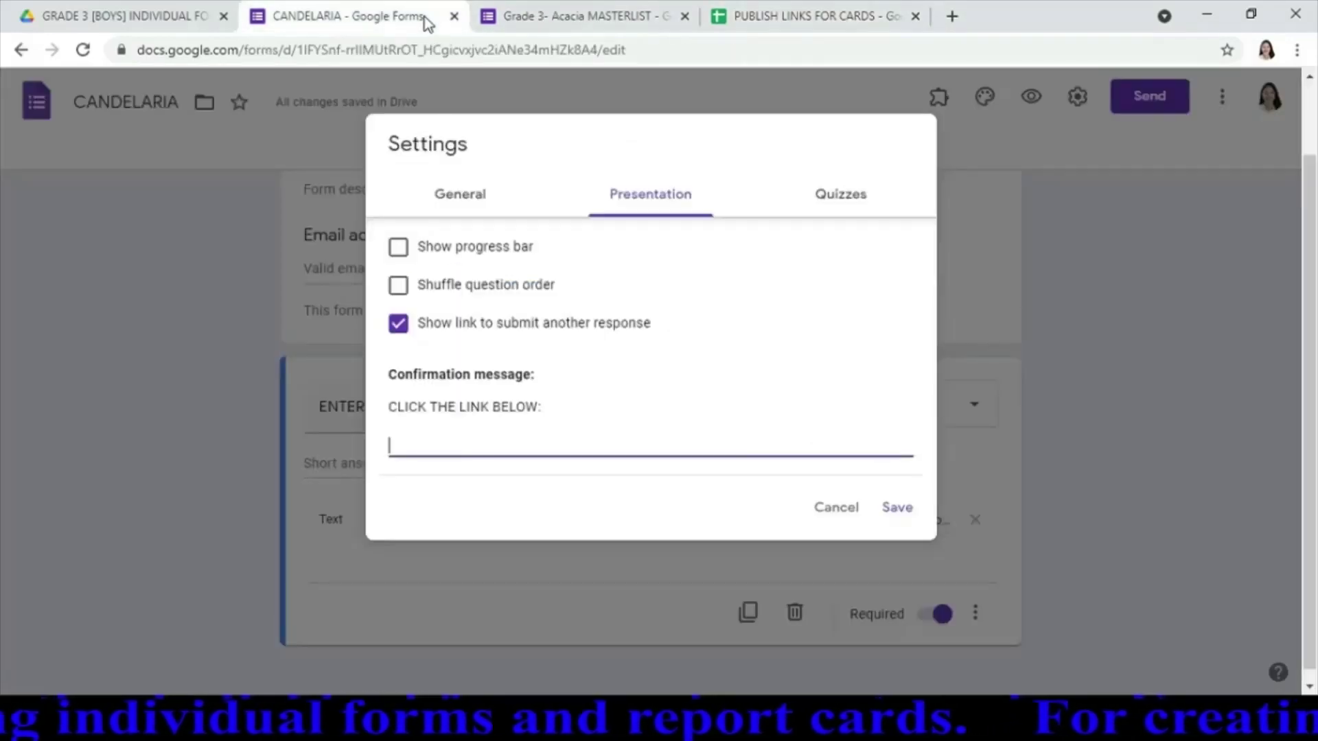
pyautogui.write('https://docs.google.com/spreadsheets/d/e/2PACX-1vQDNASM3TGeEFETZ2hQIUW22WZ13OQGbneRstye-uiOavmWhySlNAI6Yb4e_Rjzlw/pubhtml?gid=915501397&single=true')
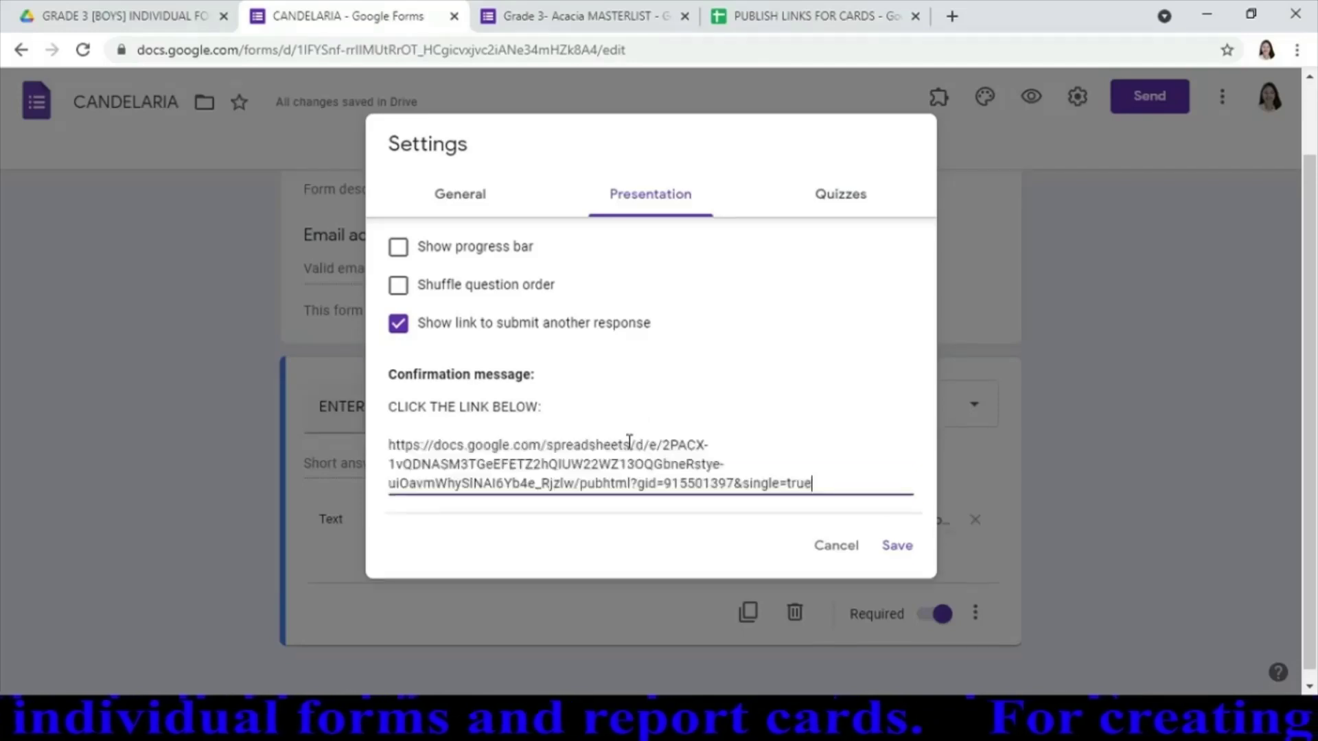
pyautogui.click(906, 545)
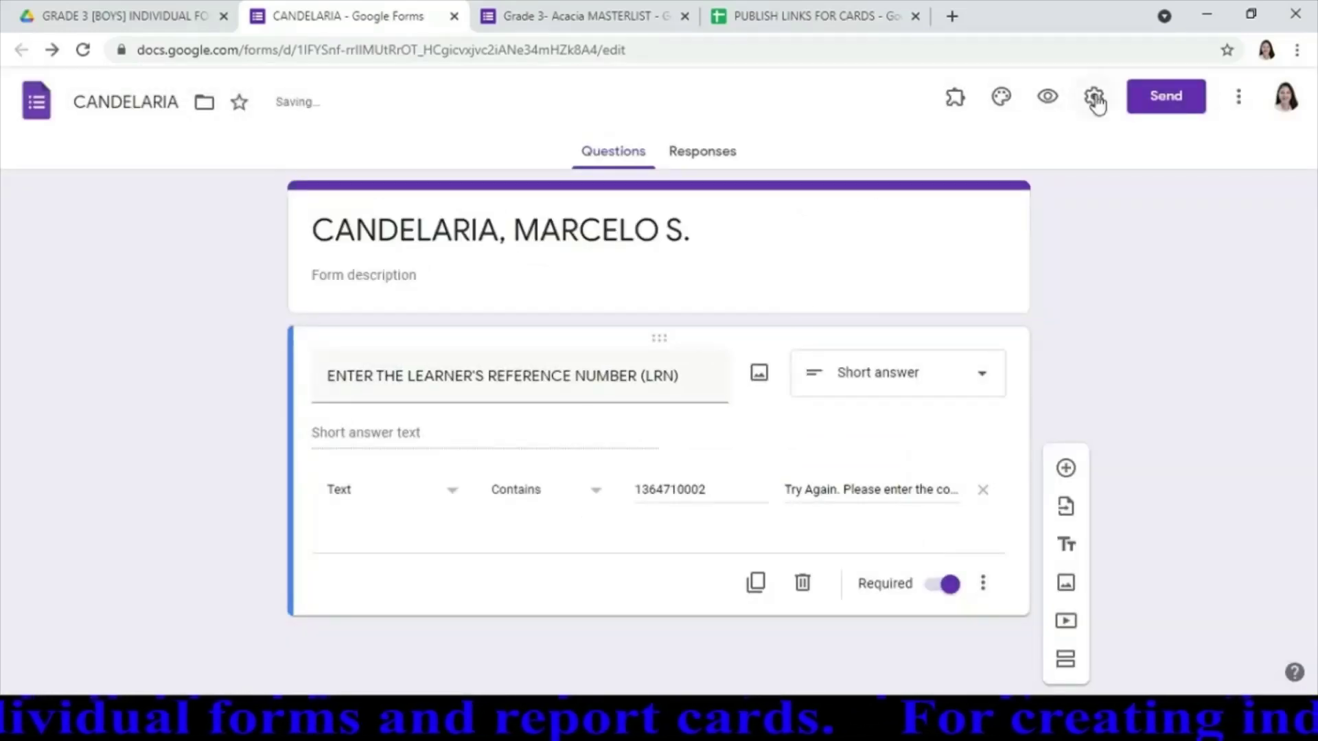
# Recheck the confirmation message link in the settings and save again
pyautogui.click(1095, 97)
pyautogui.click(619, 199)
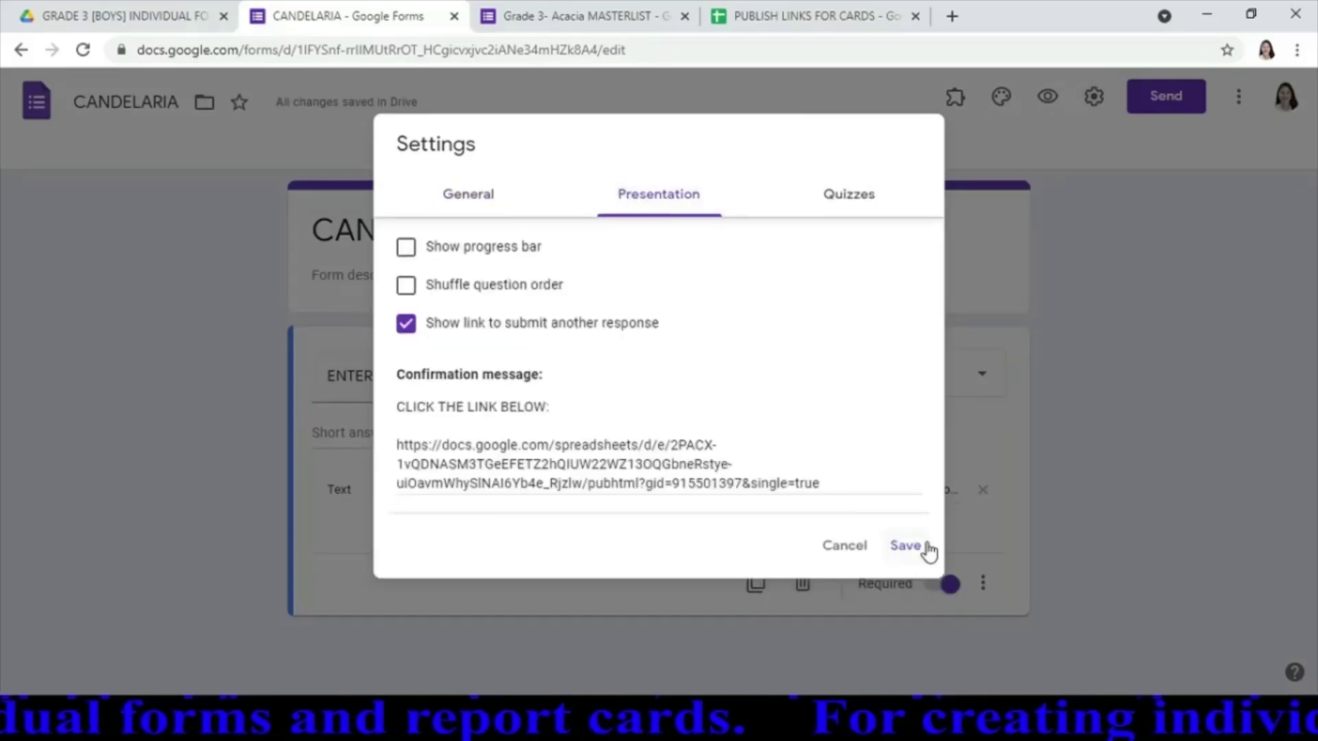
pyautogui.click(904, 546)
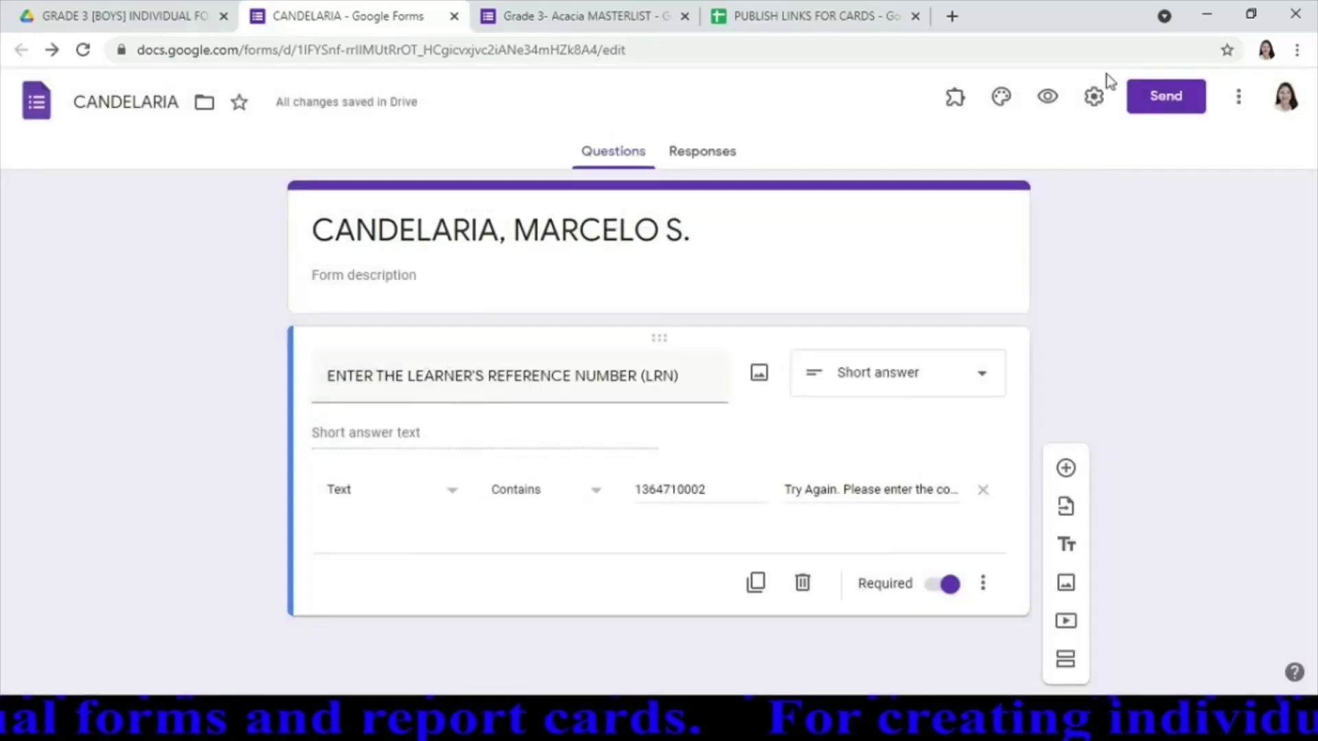
# Copy a shortened link to the form with email collection turned on, then close the send dialog
pyautogui.click(1158, 101)
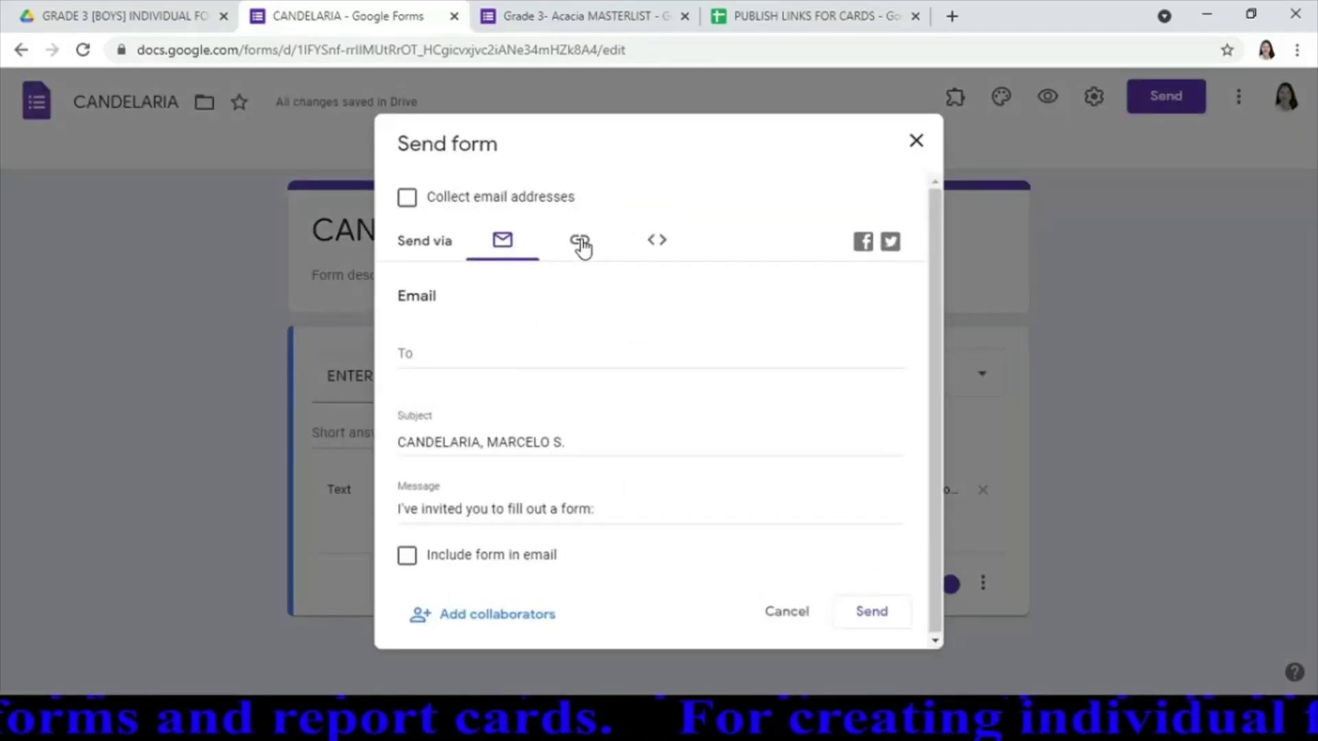
pyautogui.click(582, 245)
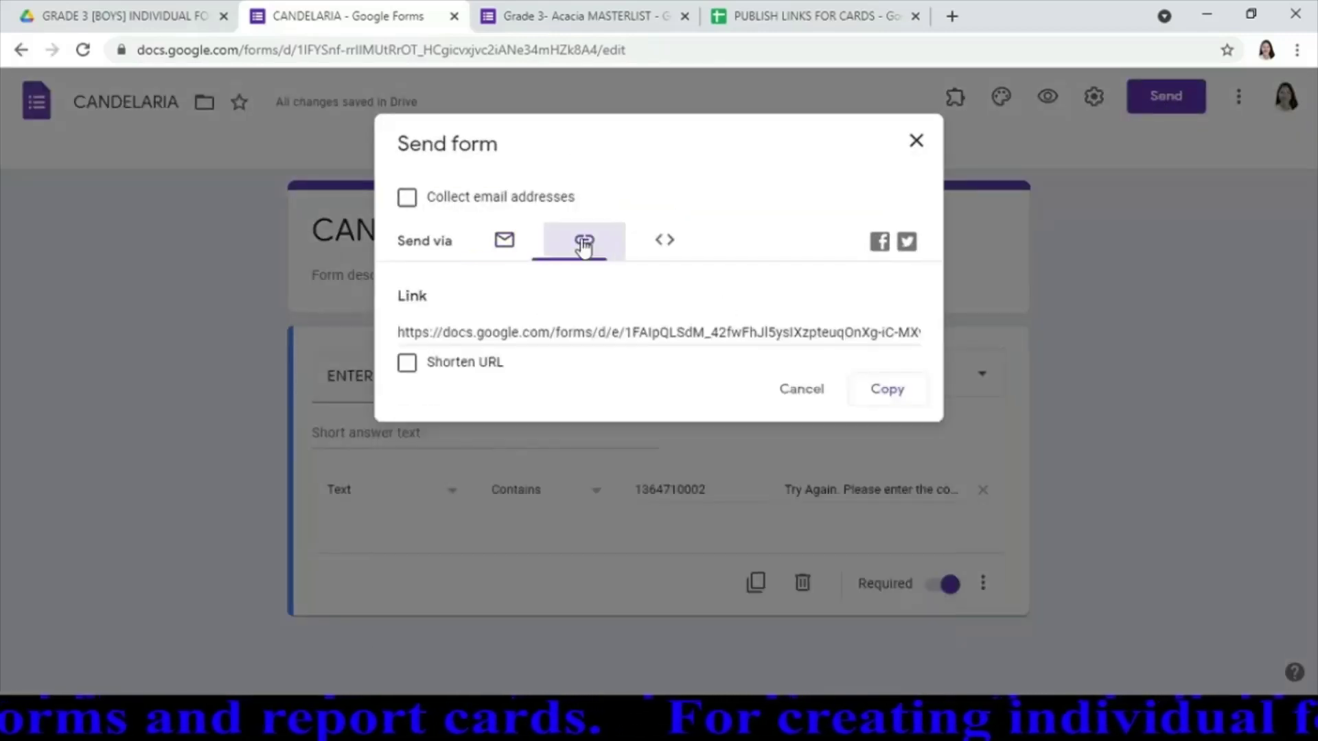
pyautogui.click(407, 199)
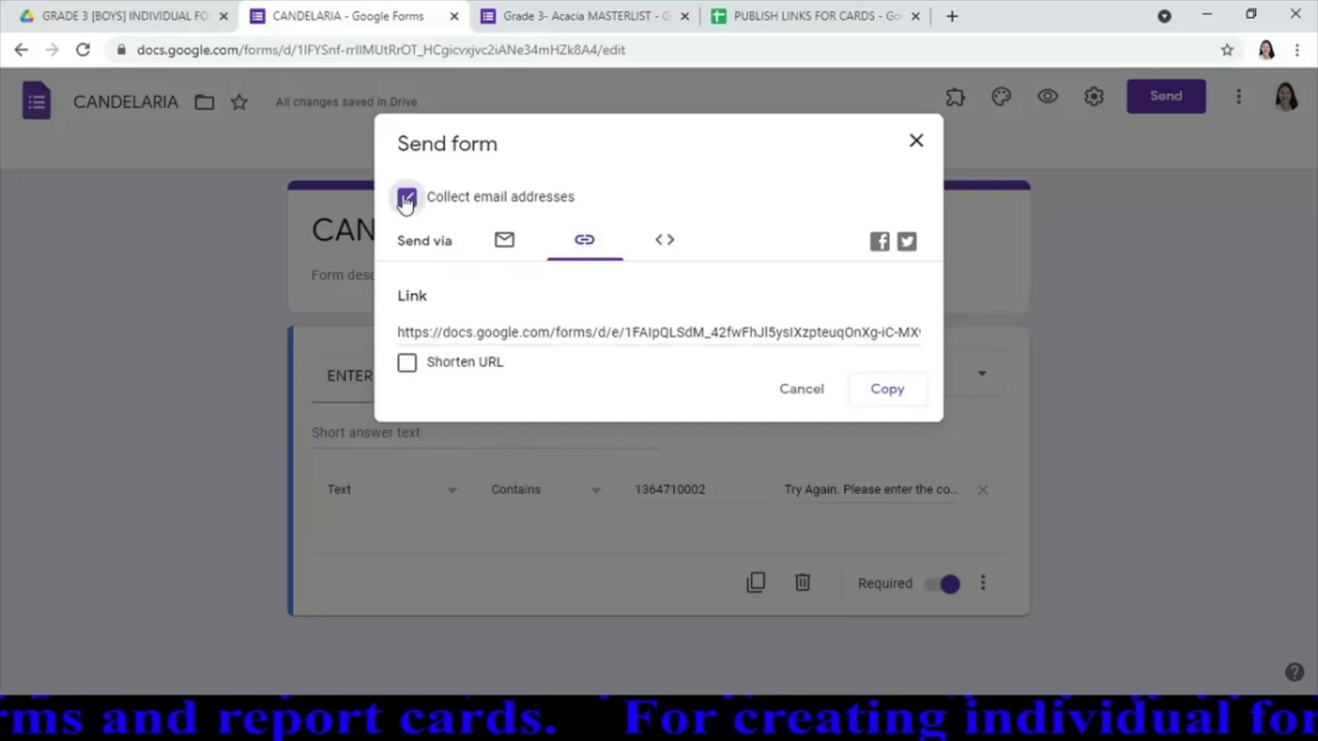
pyautogui.click(410, 369)
pyautogui.click(886, 394)
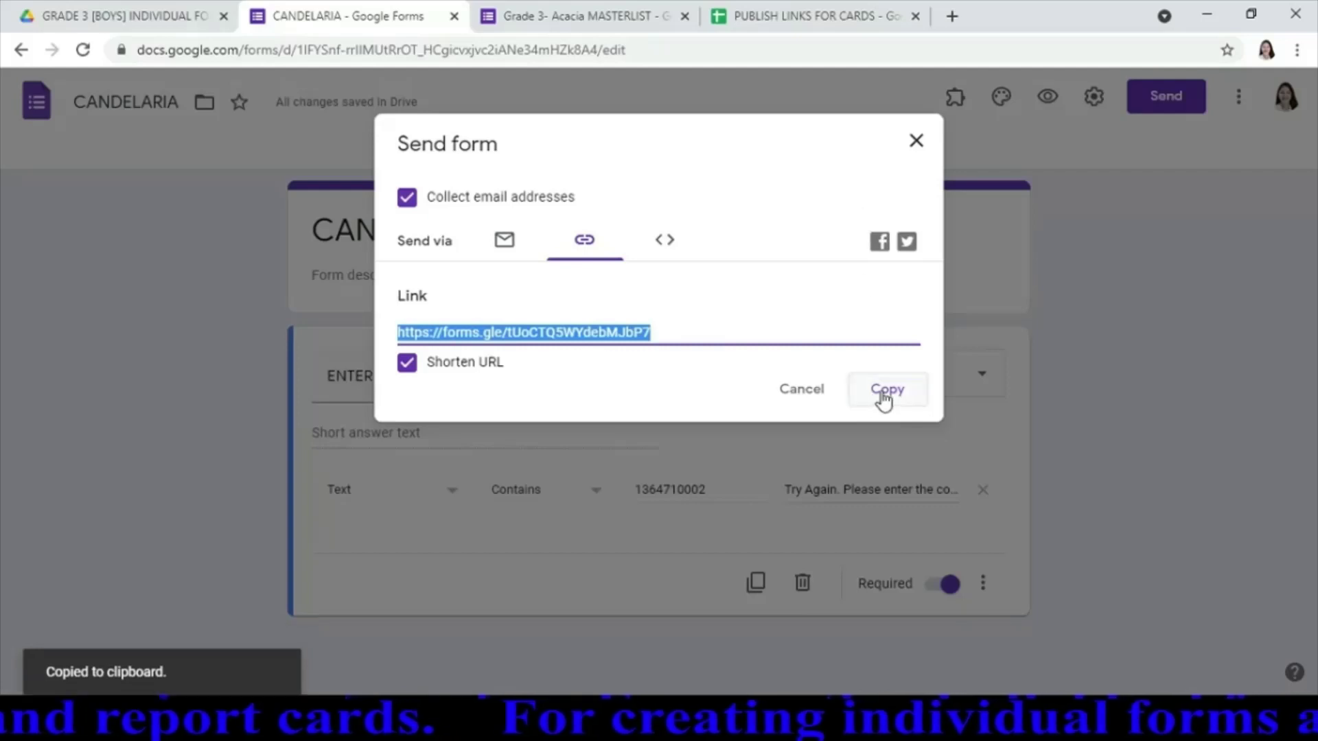
pyautogui.click(886, 395)
pyautogui.click(914, 142)
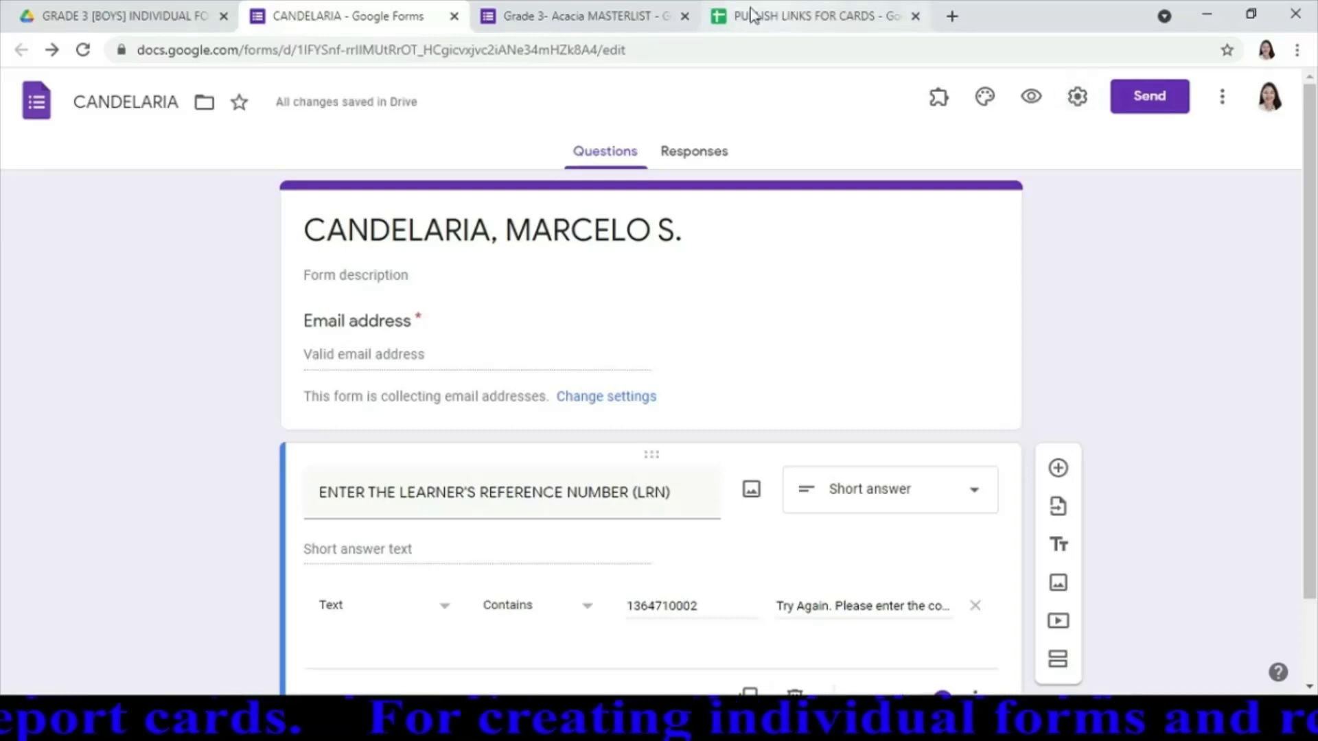
# Paste the short form link into the second student's section description in the masterlist
pyautogui.click(577, 14)
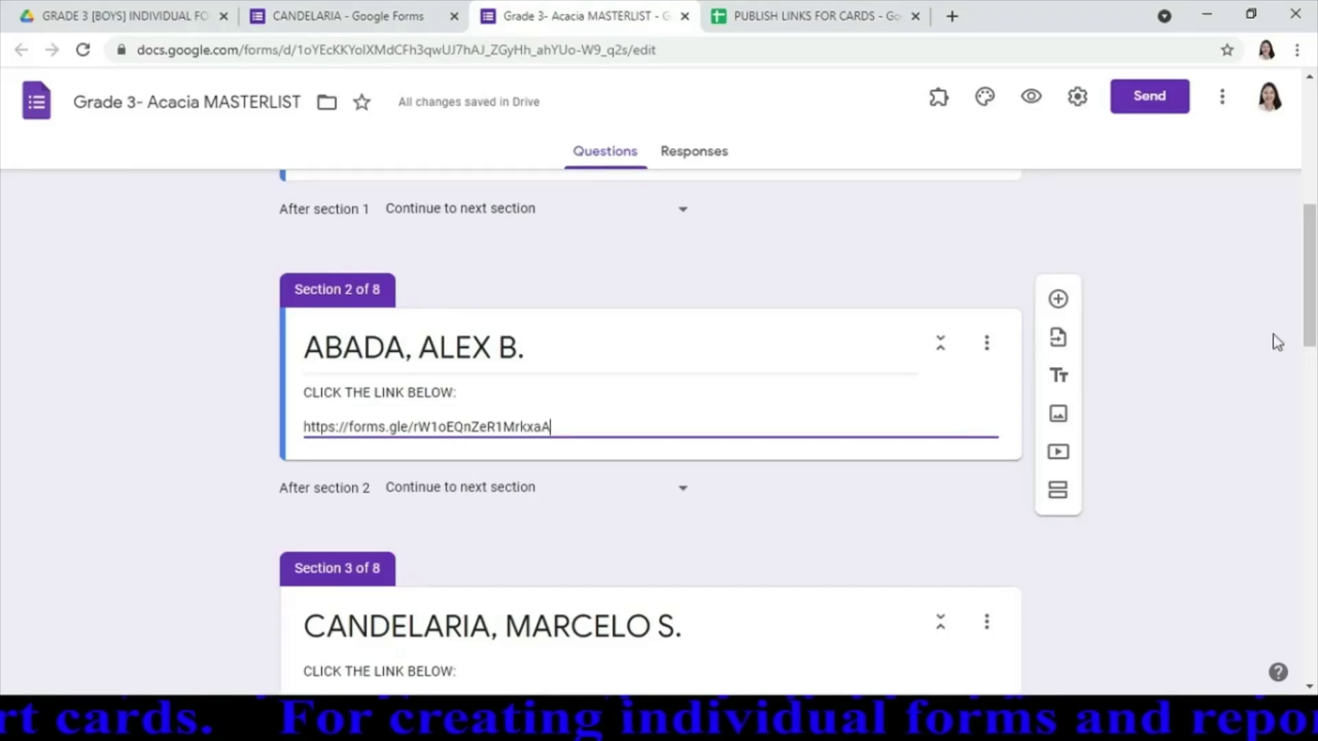
pyautogui.scroll(-6, 1309, 316)
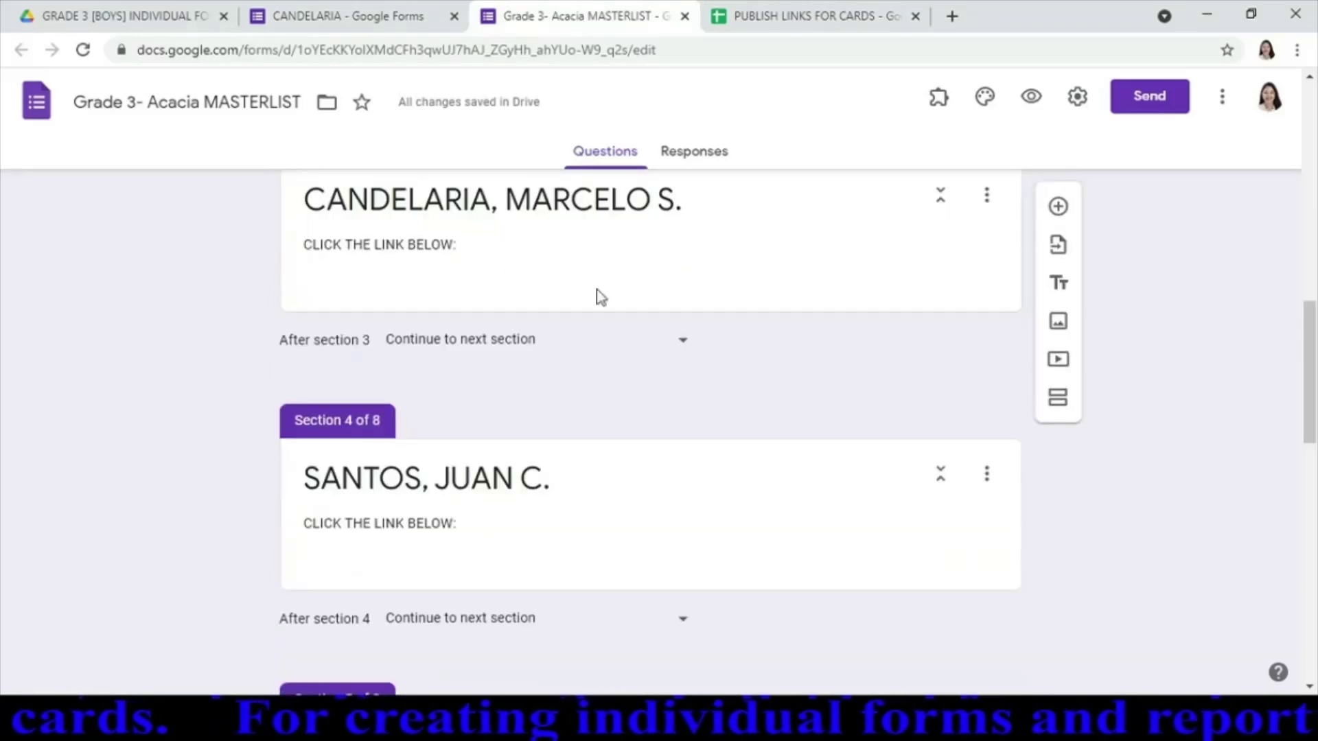
pyautogui.click(596, 290)
pyautogui.hotkey('ctrl', 'v')
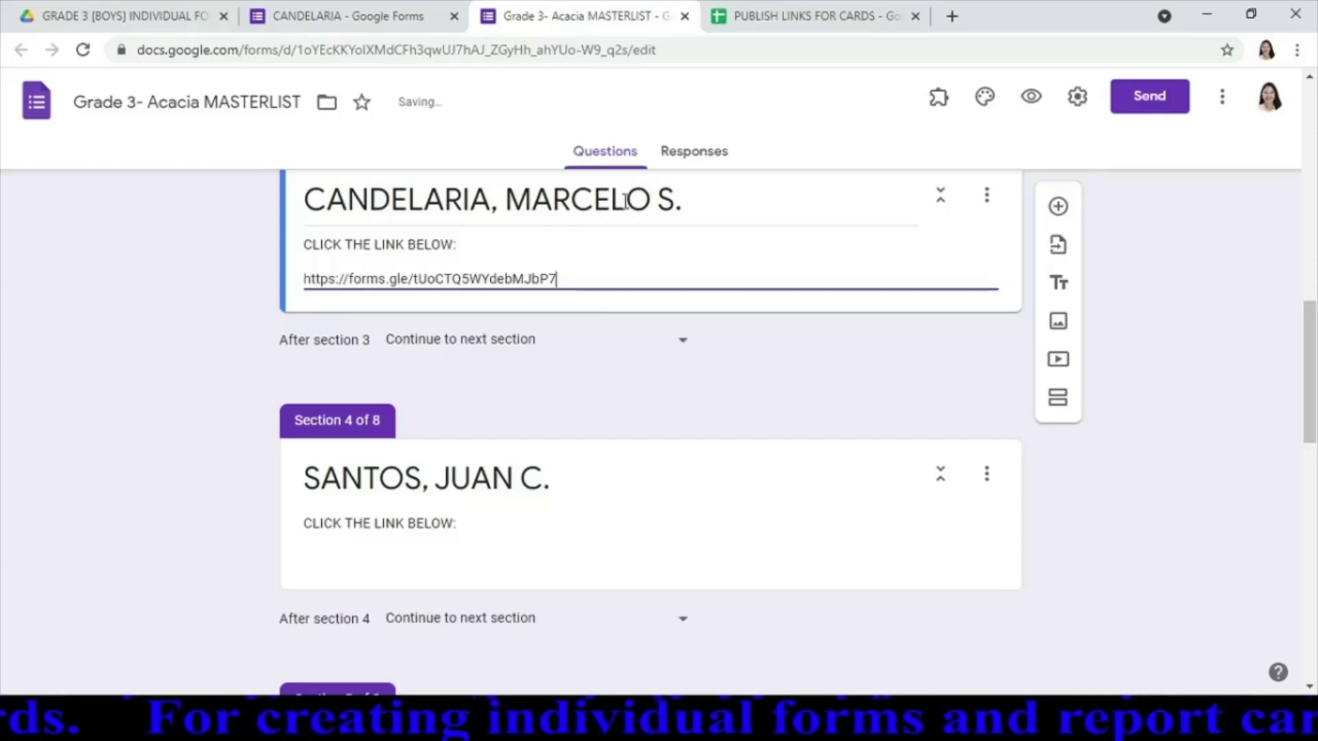
# Turn off email collection on the student's form, save, and close its tab
pyautogui.click(409, 21)
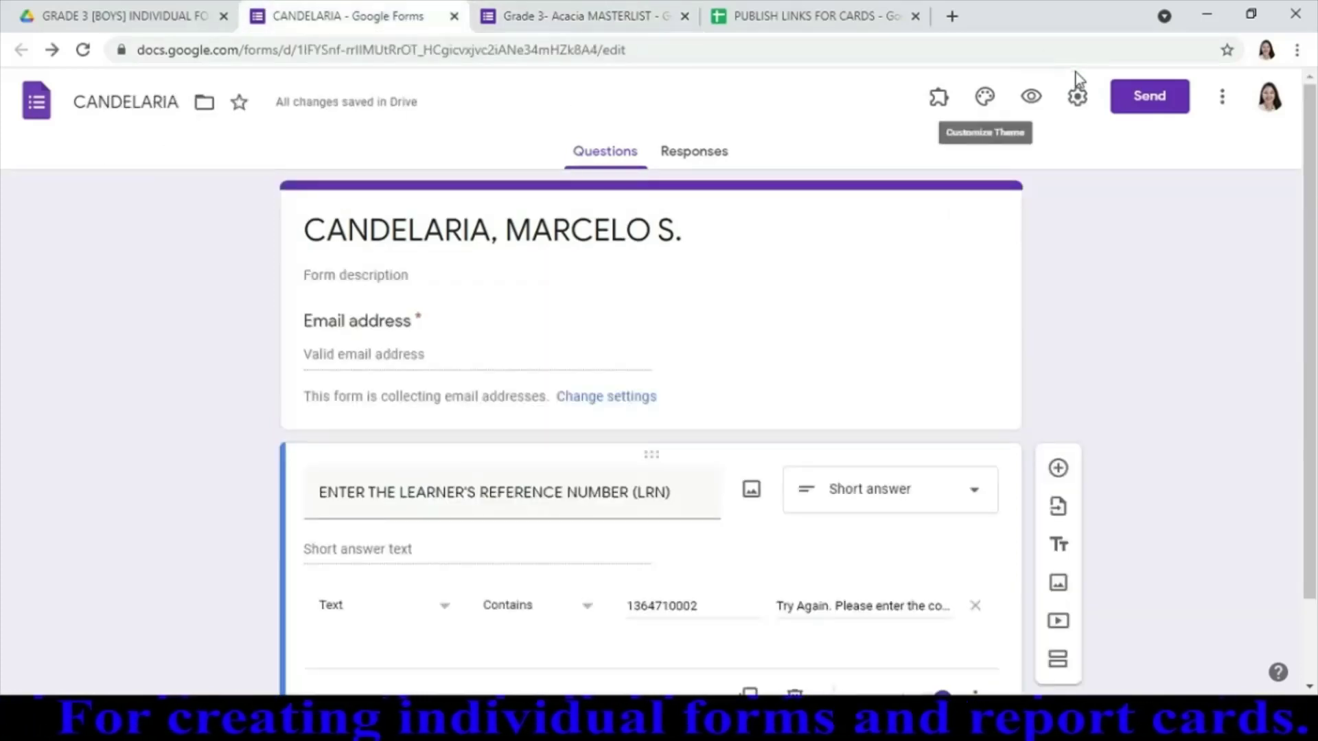
pyautogui.click(1078, 97)
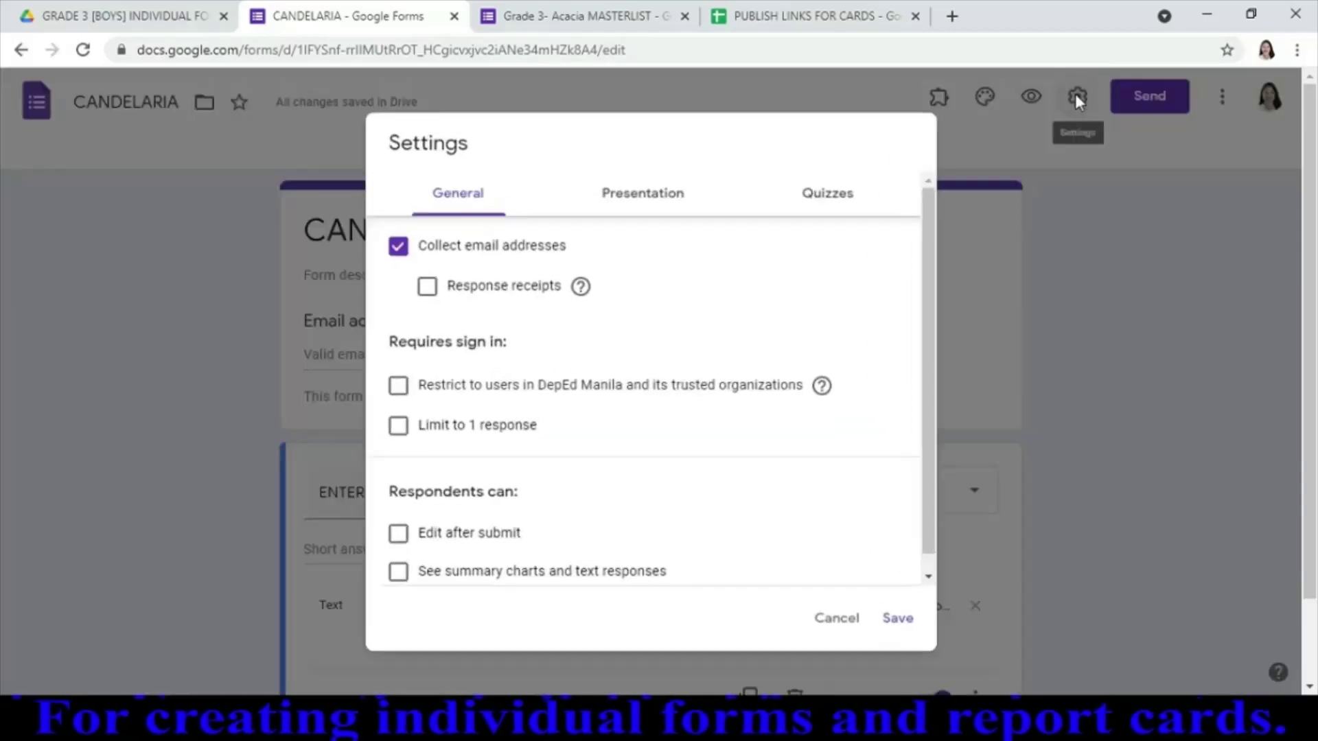
pyautogui.click(398, 246)
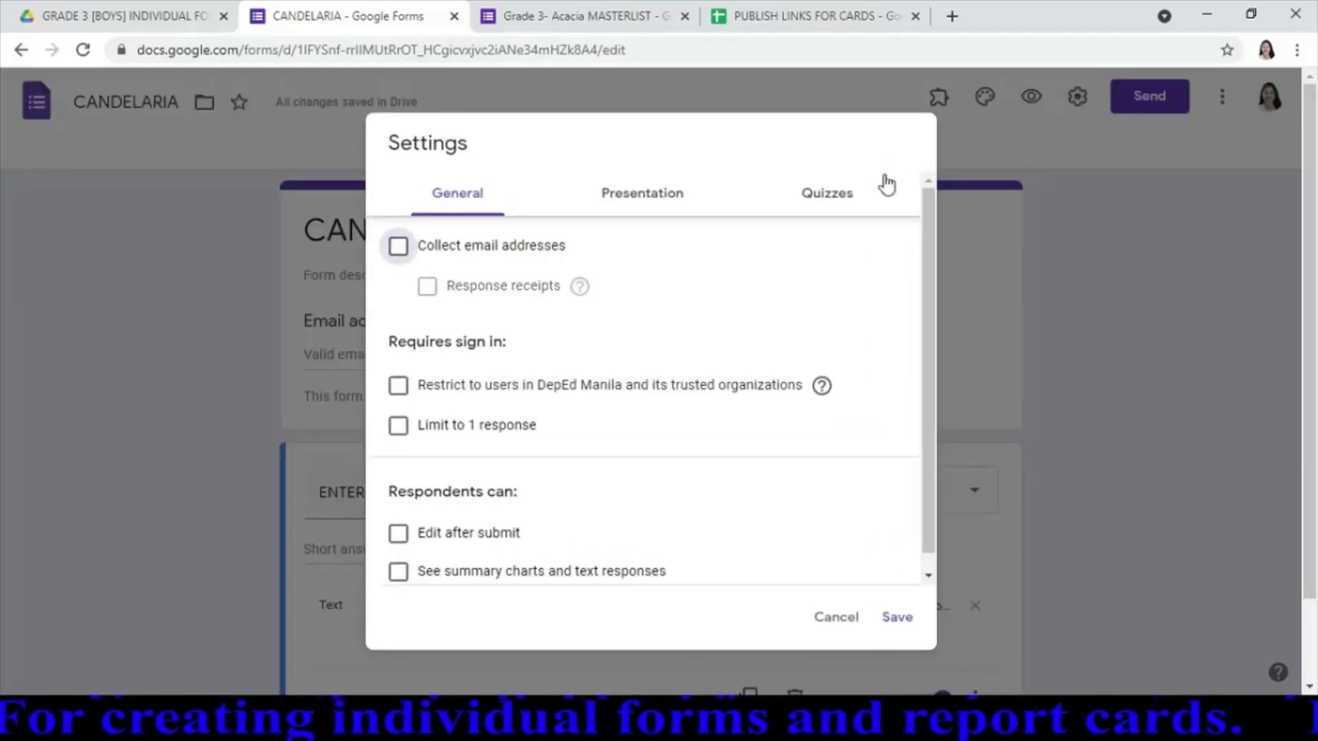
pyautogui.click(897, 622)
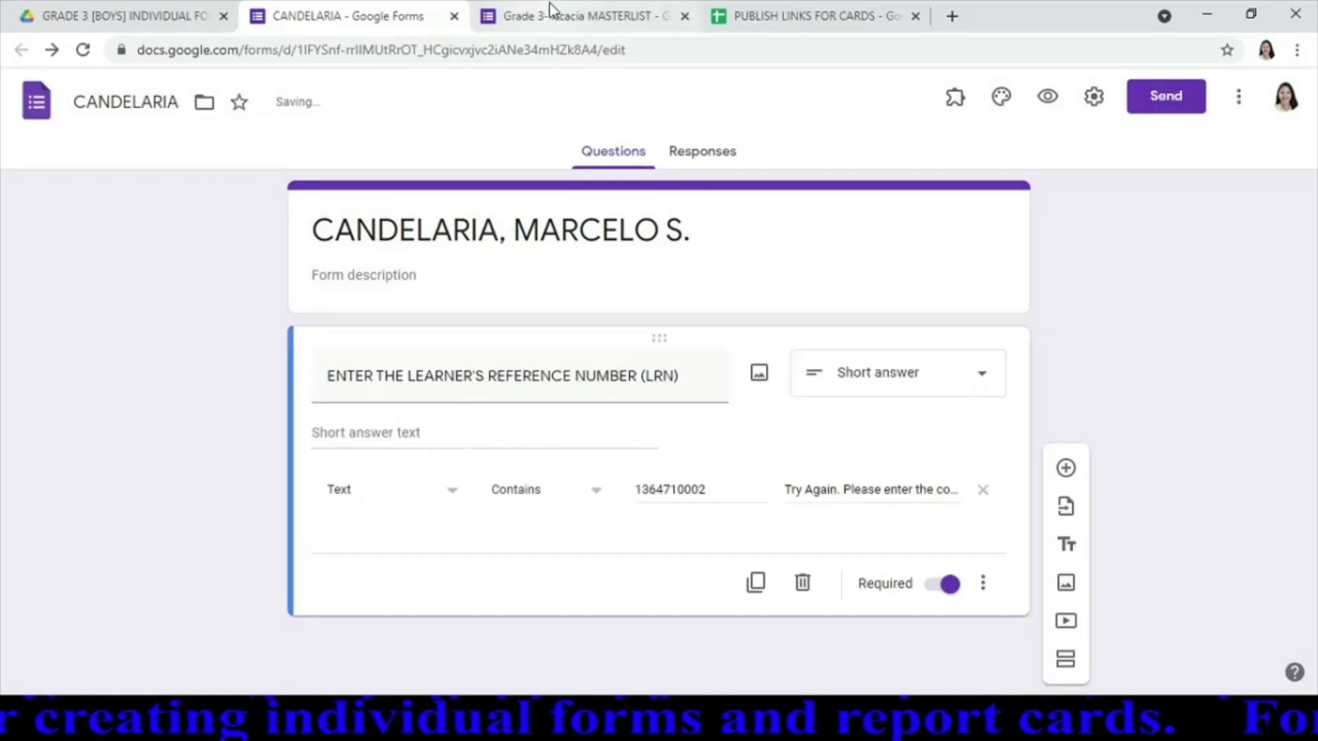
pyautogui.click(552, 16)
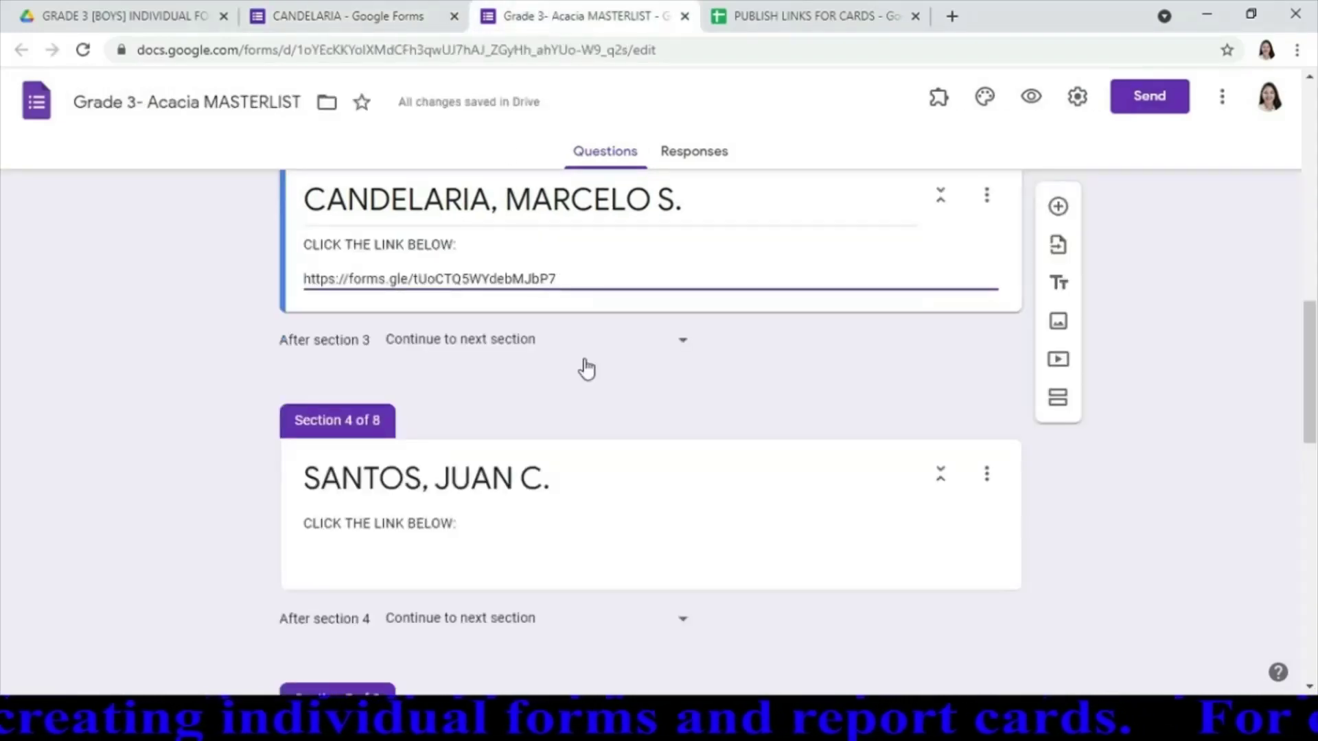
pyautogui.click(385, 17)
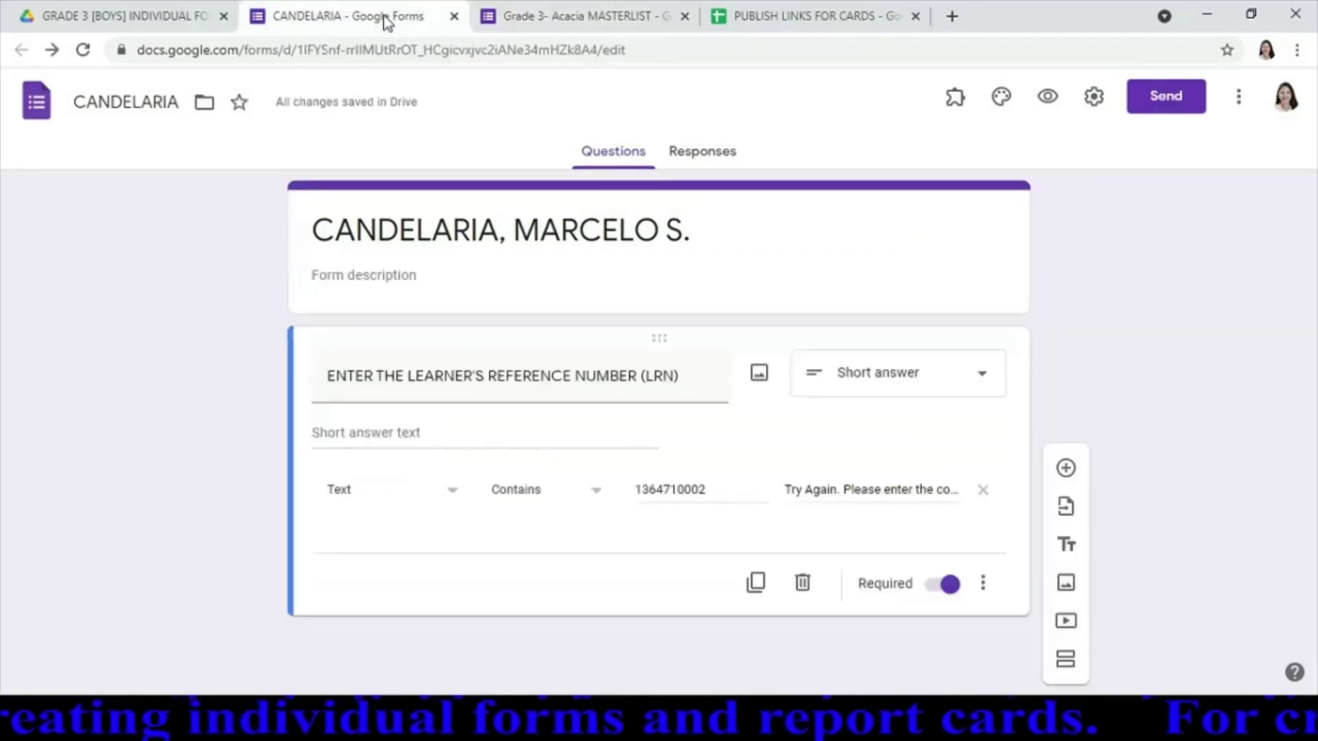
pyautogui.click(455, 17)
# In GRADE 3 [BOYS] INDIVIDUAL FORMS, copy the second student's form and open the copy
pyautogui.click(204, 24)
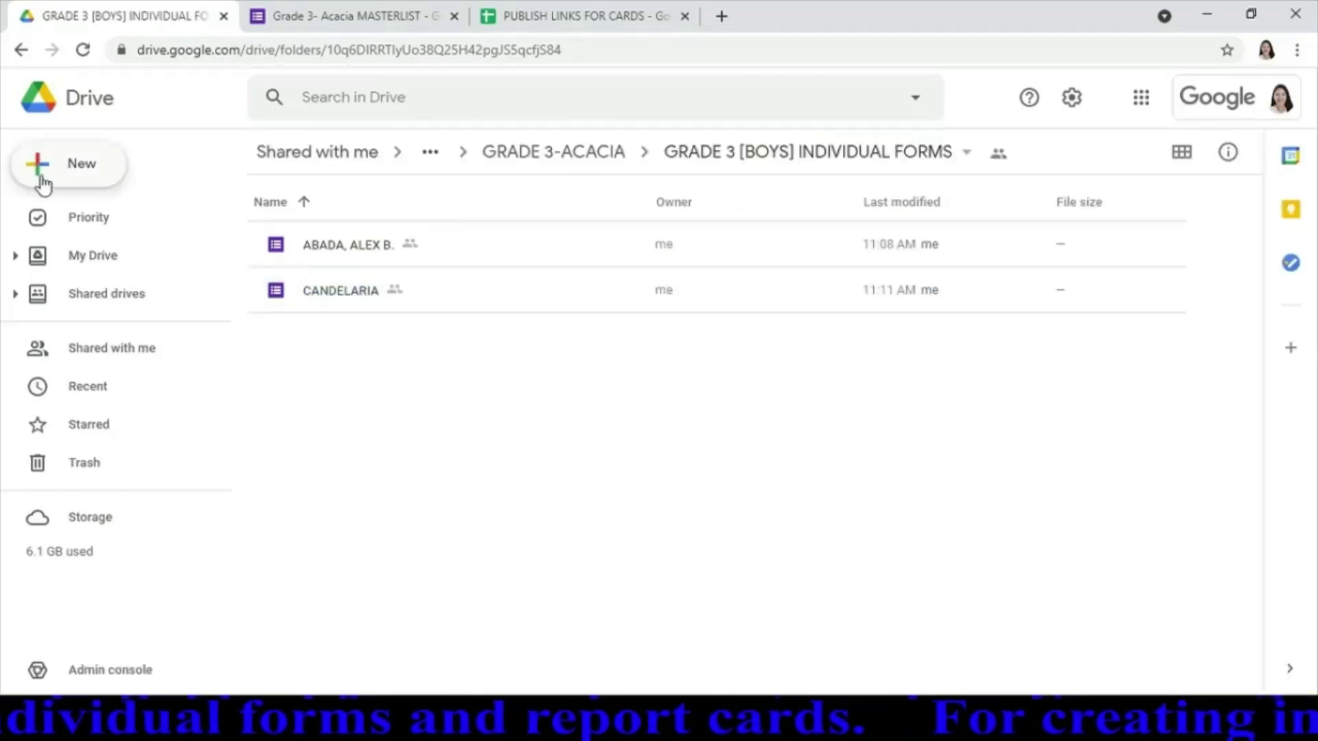
pyautogui.rightClick(361, 287)
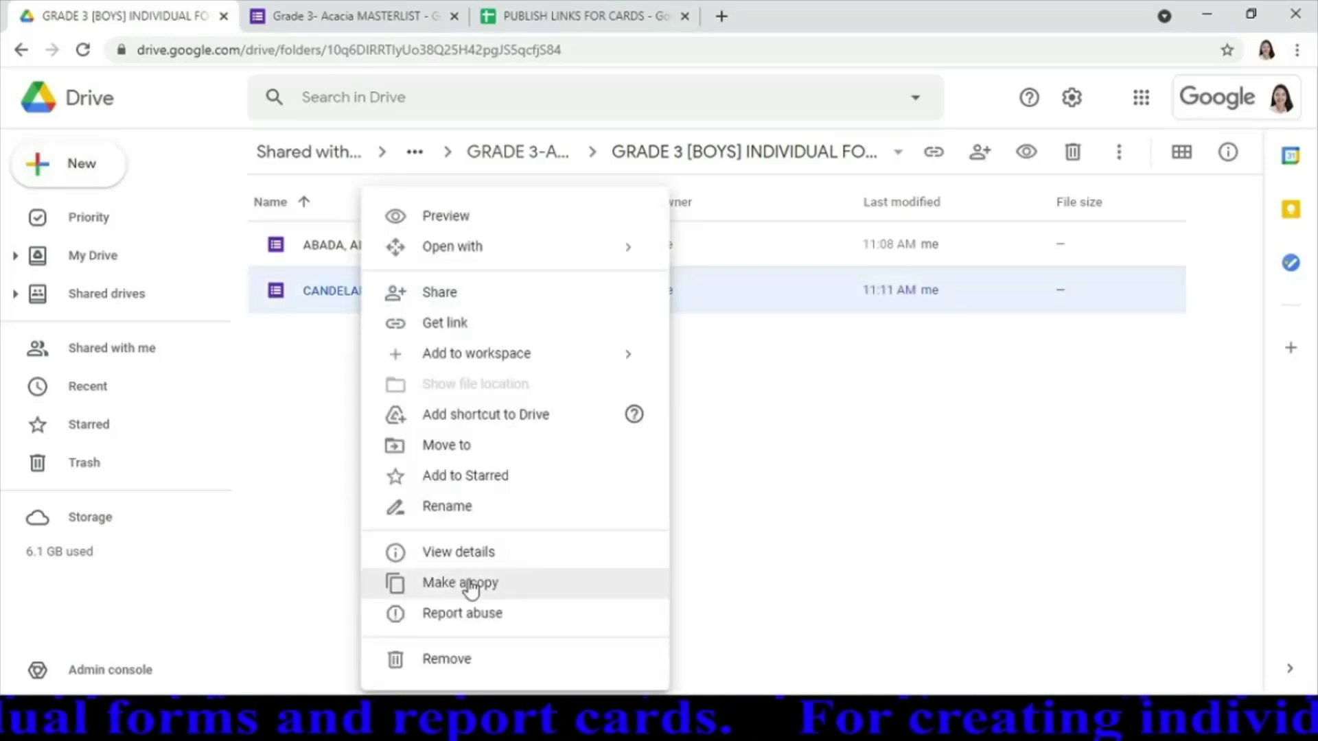
pyautogui.click(469, 585)
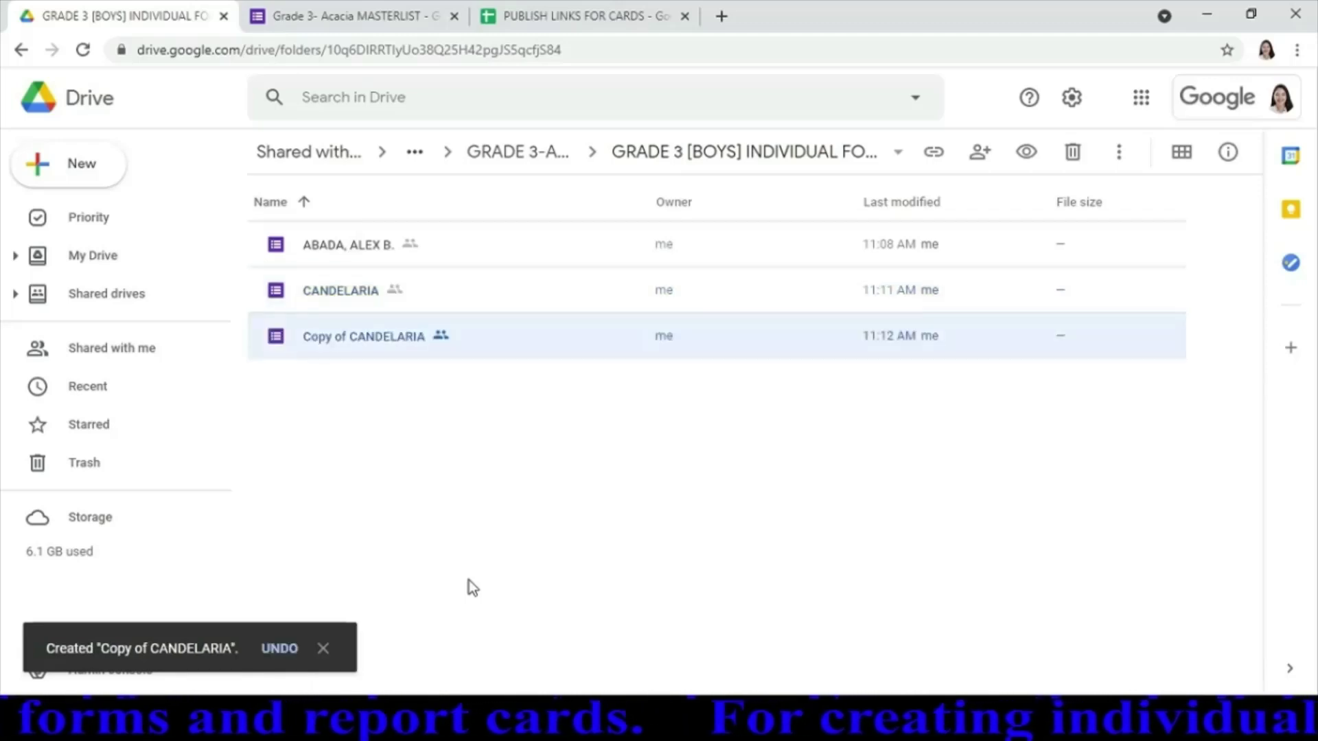
pyautogui.doubleClick(417, 353)
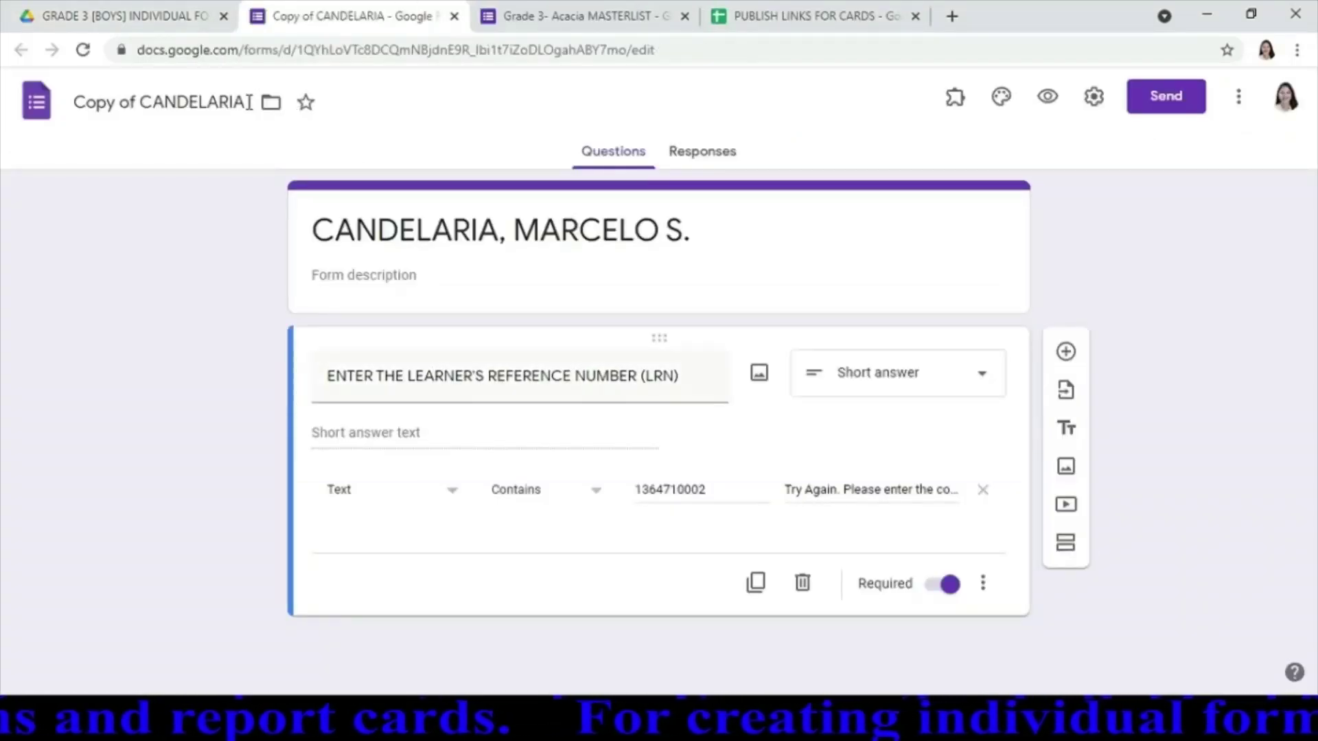
# Name the copy's file with the next boy's surname, set its heading to his full name, and edit the LRN validation
pyautogui.click(246, 102)
pyautogui.hotkey('ctrl', 'a')
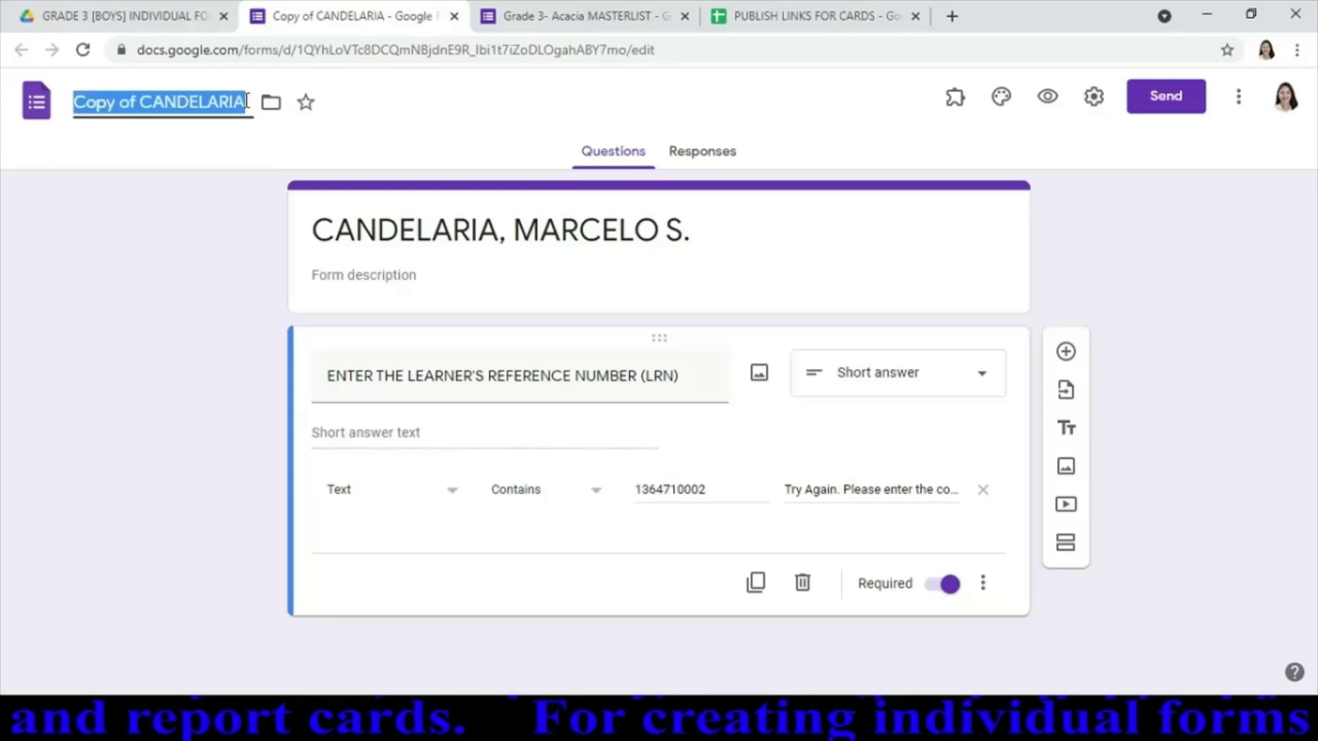
pyautogui.write('SANTOS')
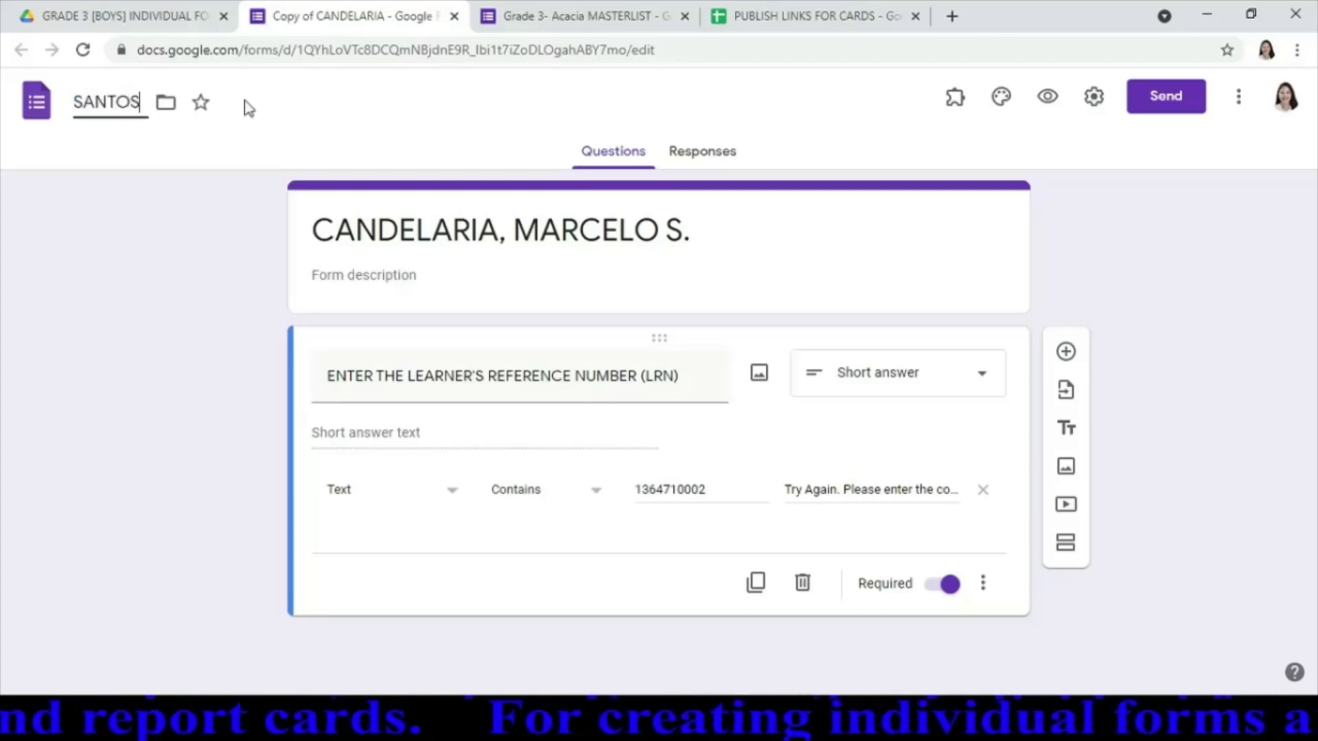
pyautogui.click(485, 221)
pyautogui.hotkey('ctrl', 'a')
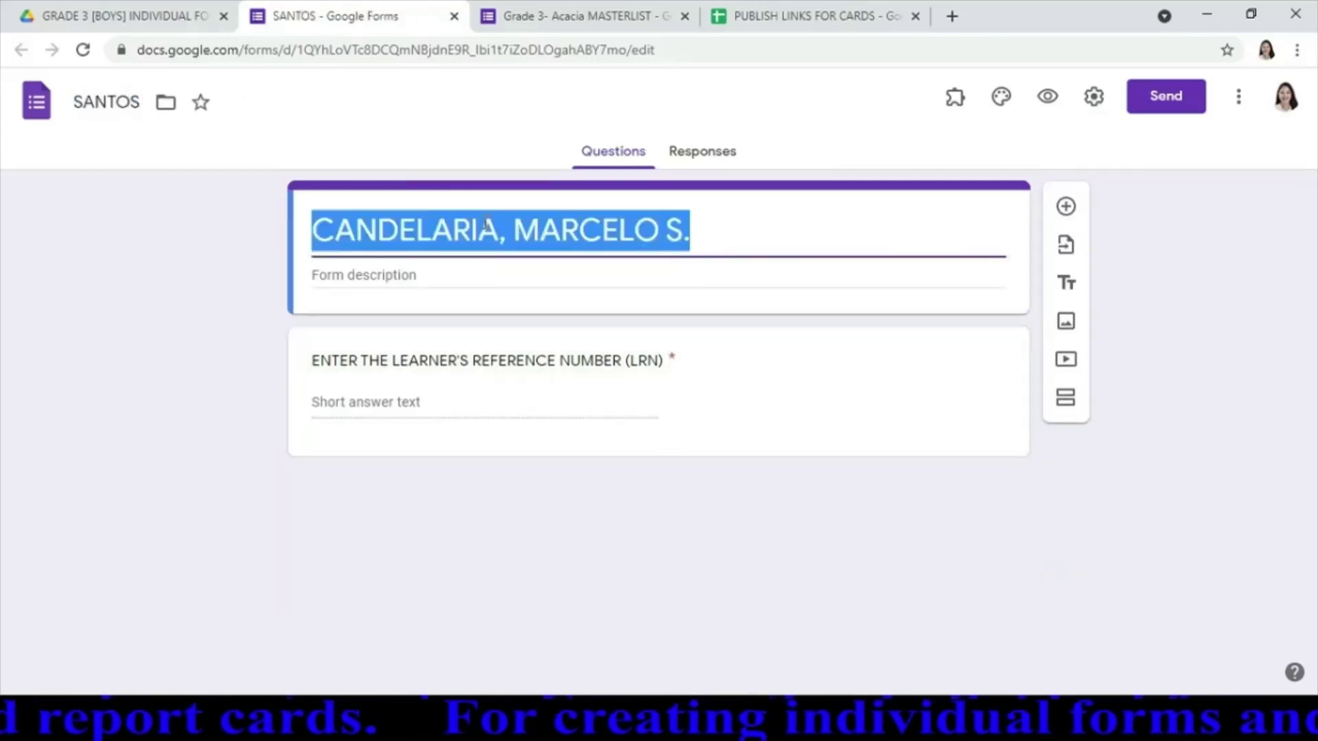
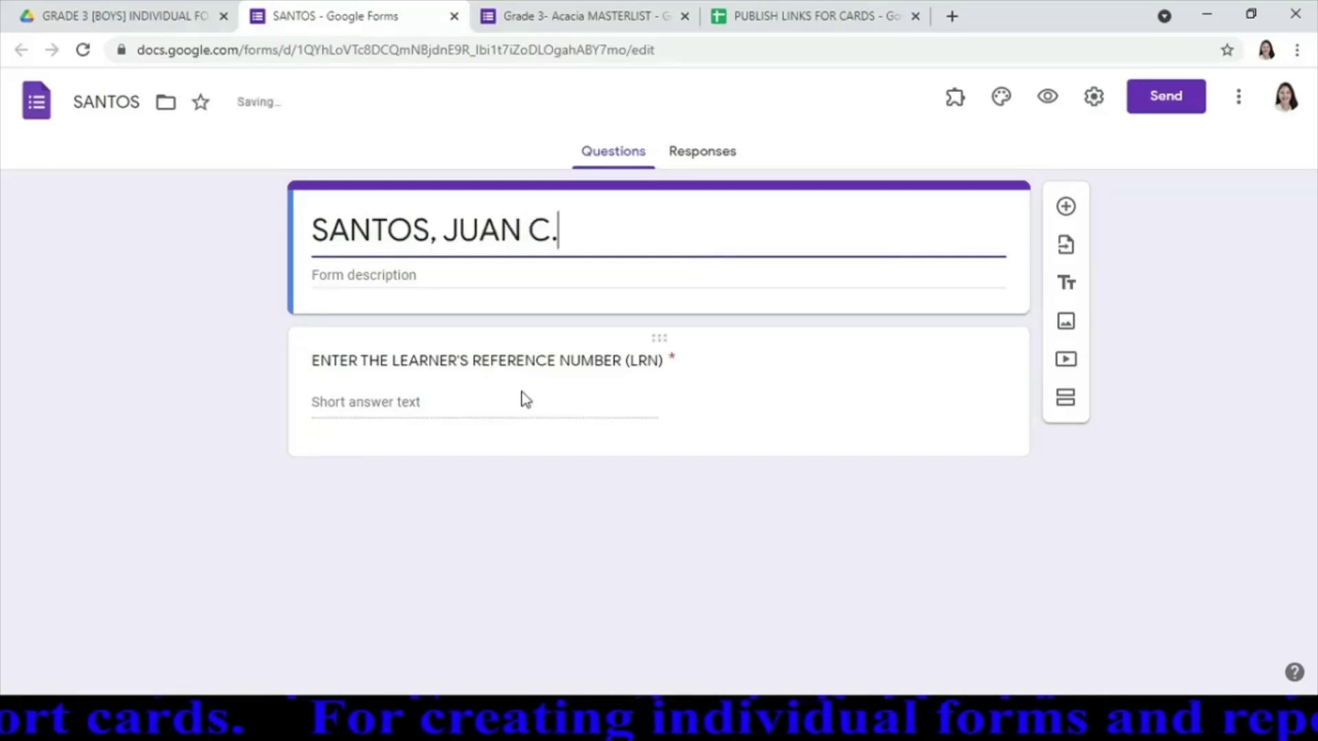
pyautogui.click(571, 405)
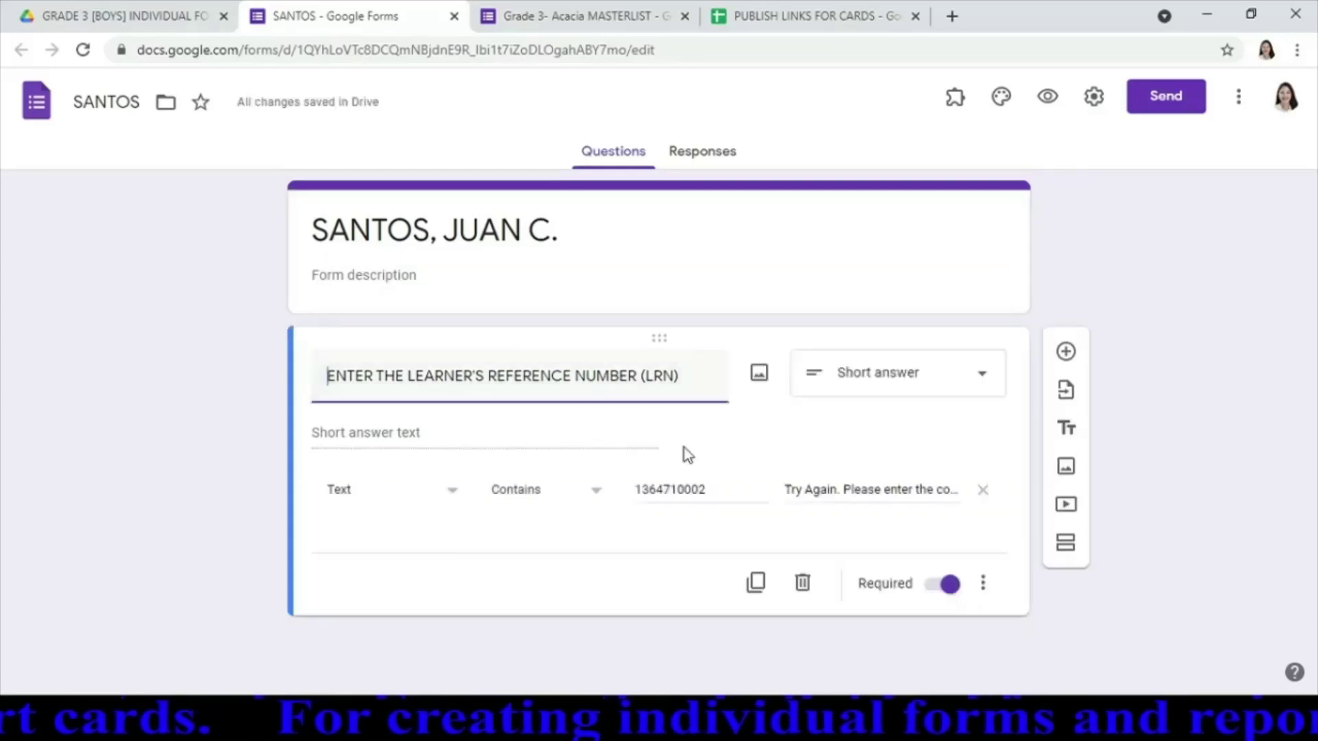
pyautogui.click(735, 490)
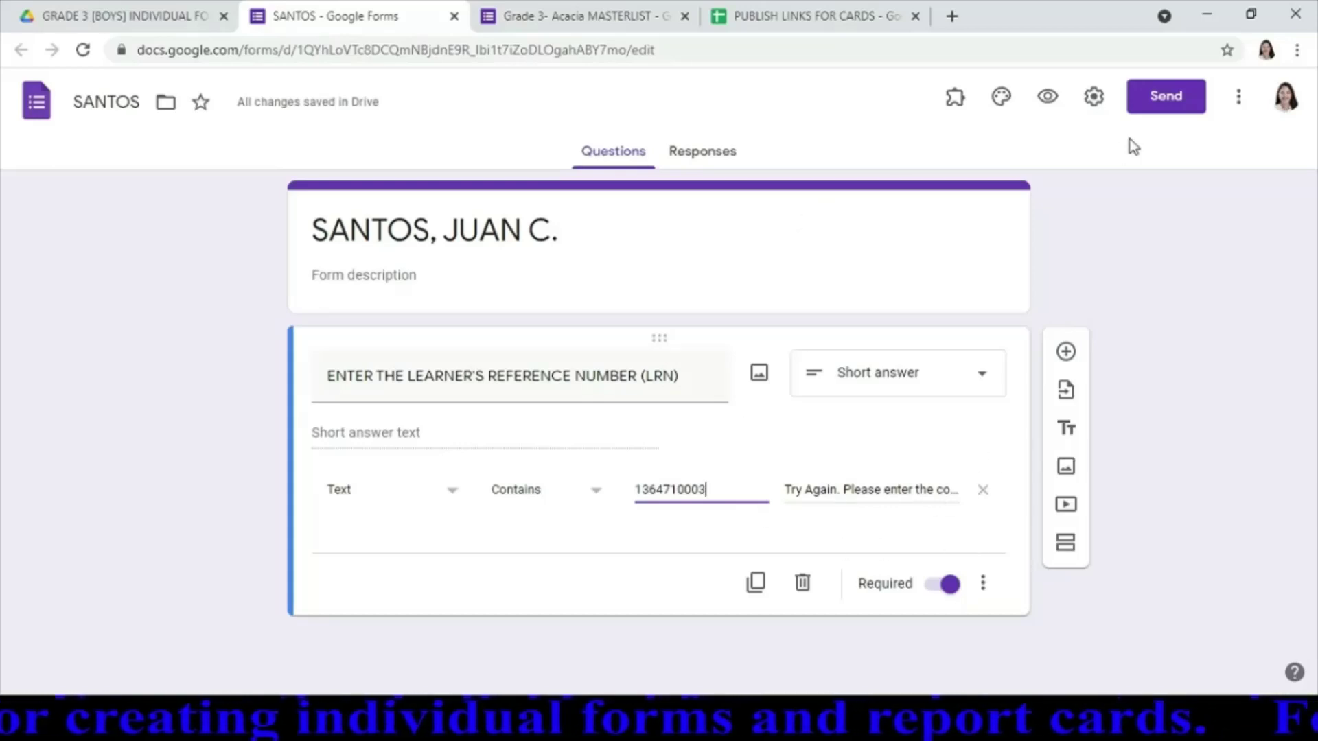
# In Presentation settings, delete the old report-card link from the confirmation message
pyautogui.click(1096, 99)
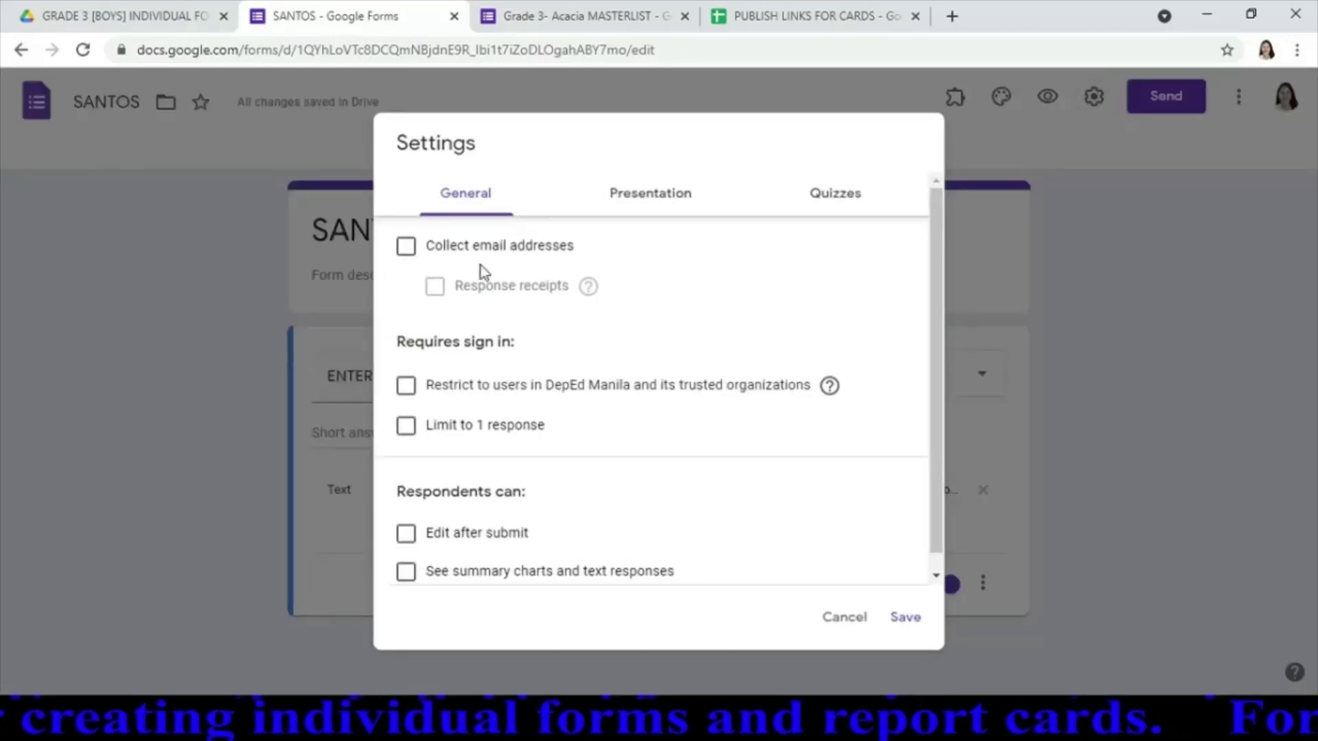
pyautogui.click(670, 200)
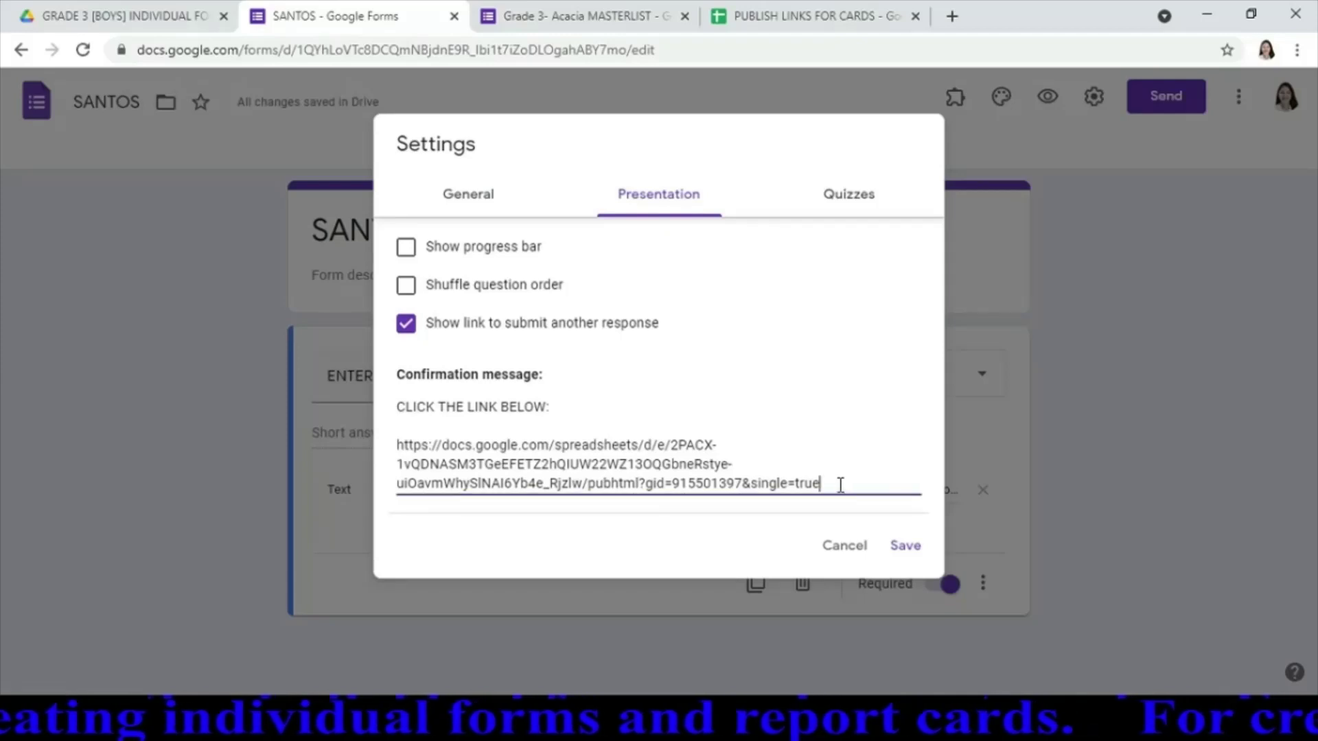
pyautogui.moveTo(838, 485); pyautogui.dragTo(397, 448)
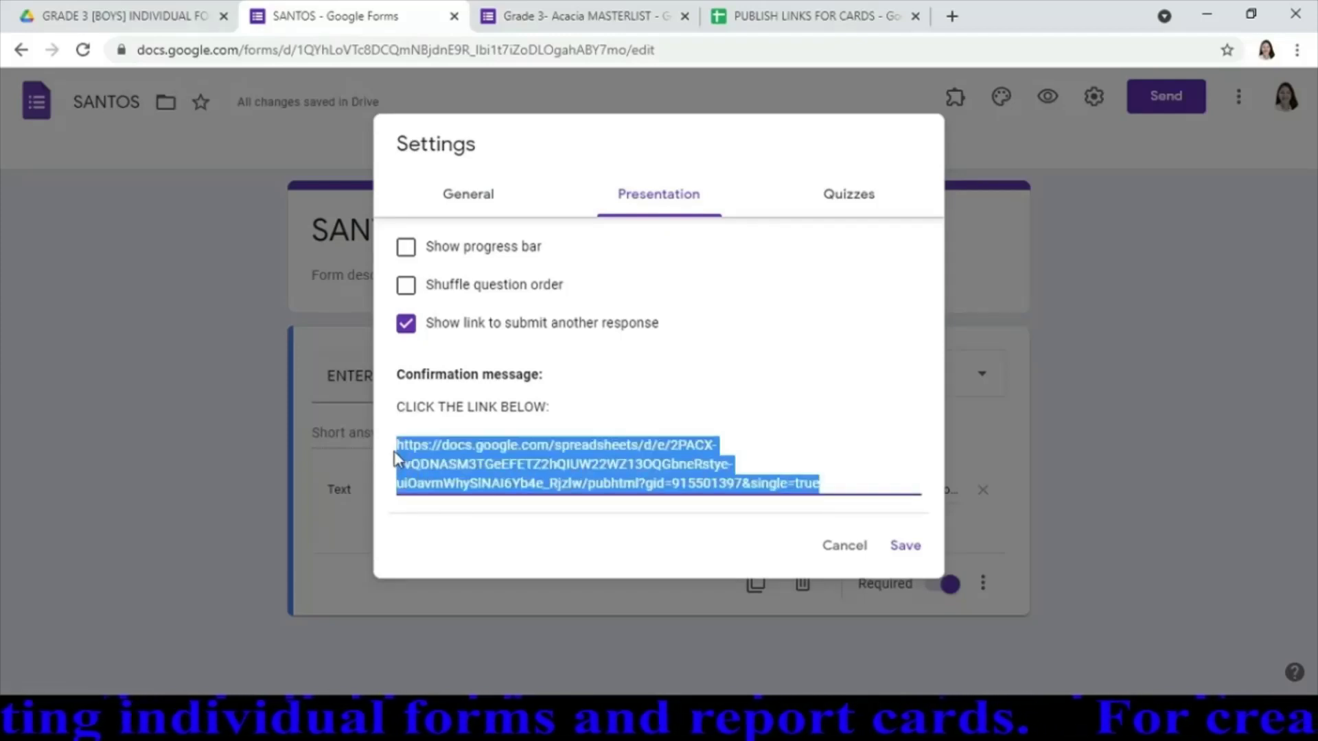
pyautogui.press('BackSpace')
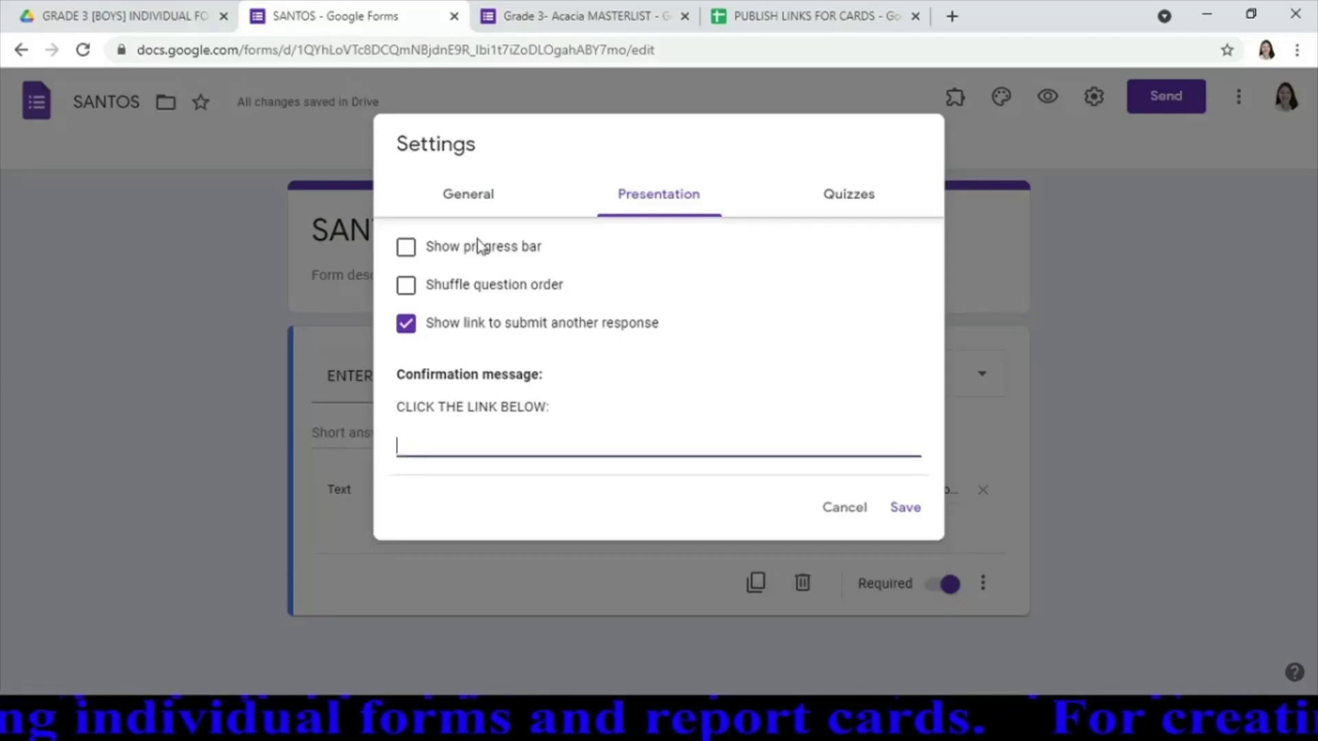
# Paste the B3 report-card link from PUBLISH LINKS FOR CARDS into the confirmation message and save
pyautogui.click(801, 17)
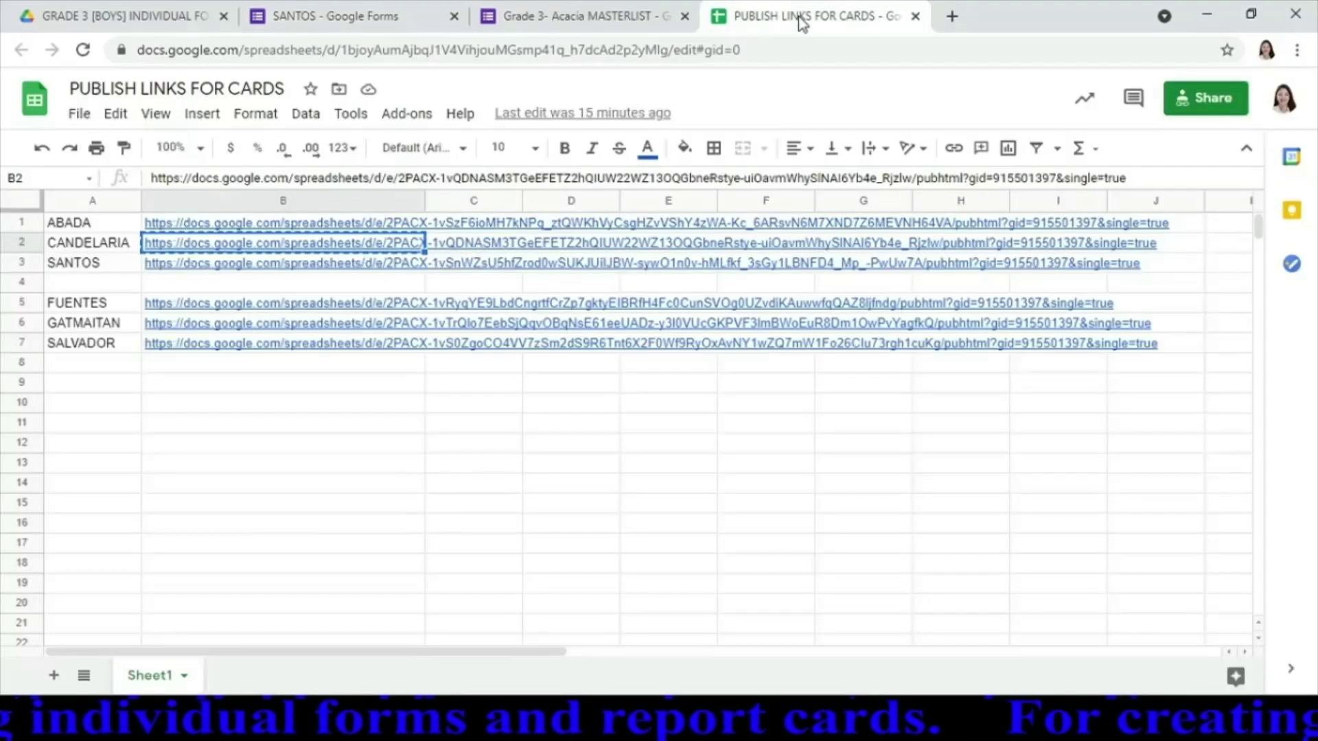
pyautogui.click(244, 266)
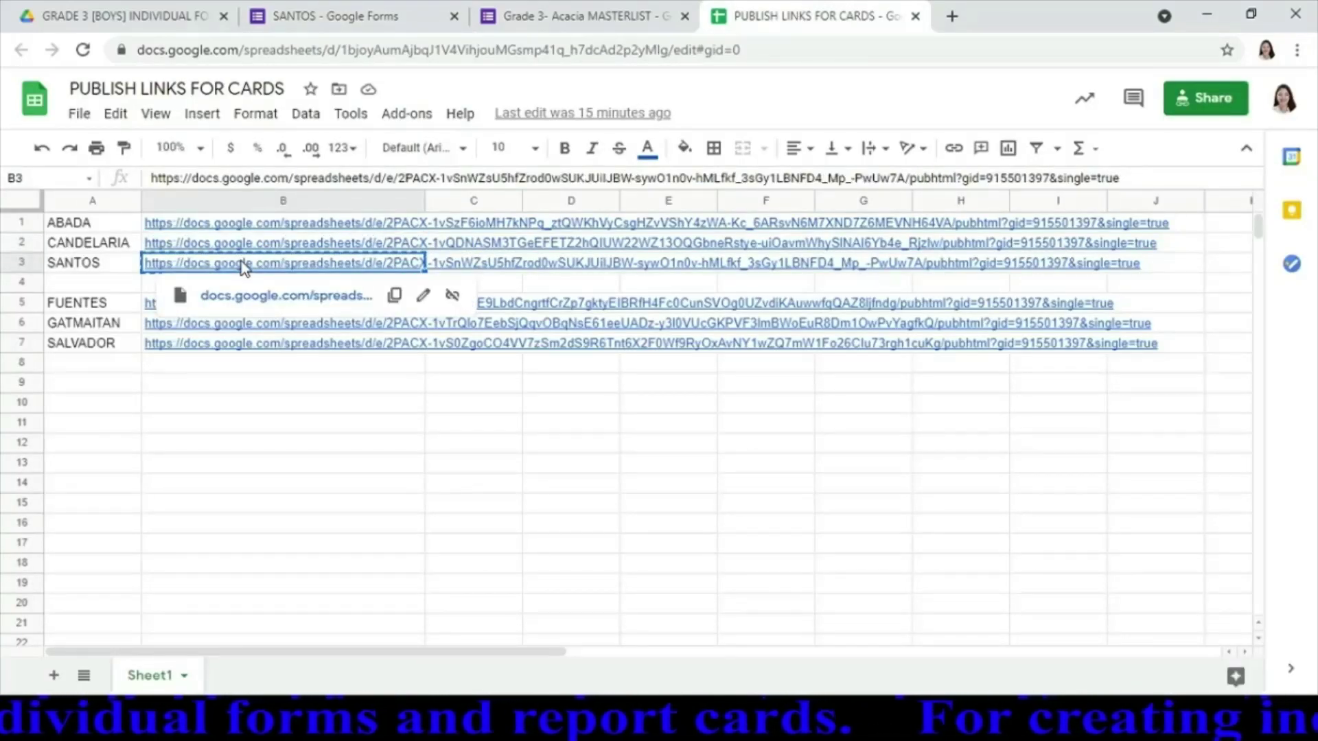
pyautogui.hotkey('ctrl', 'c')
pyautogui.click(389, 15)
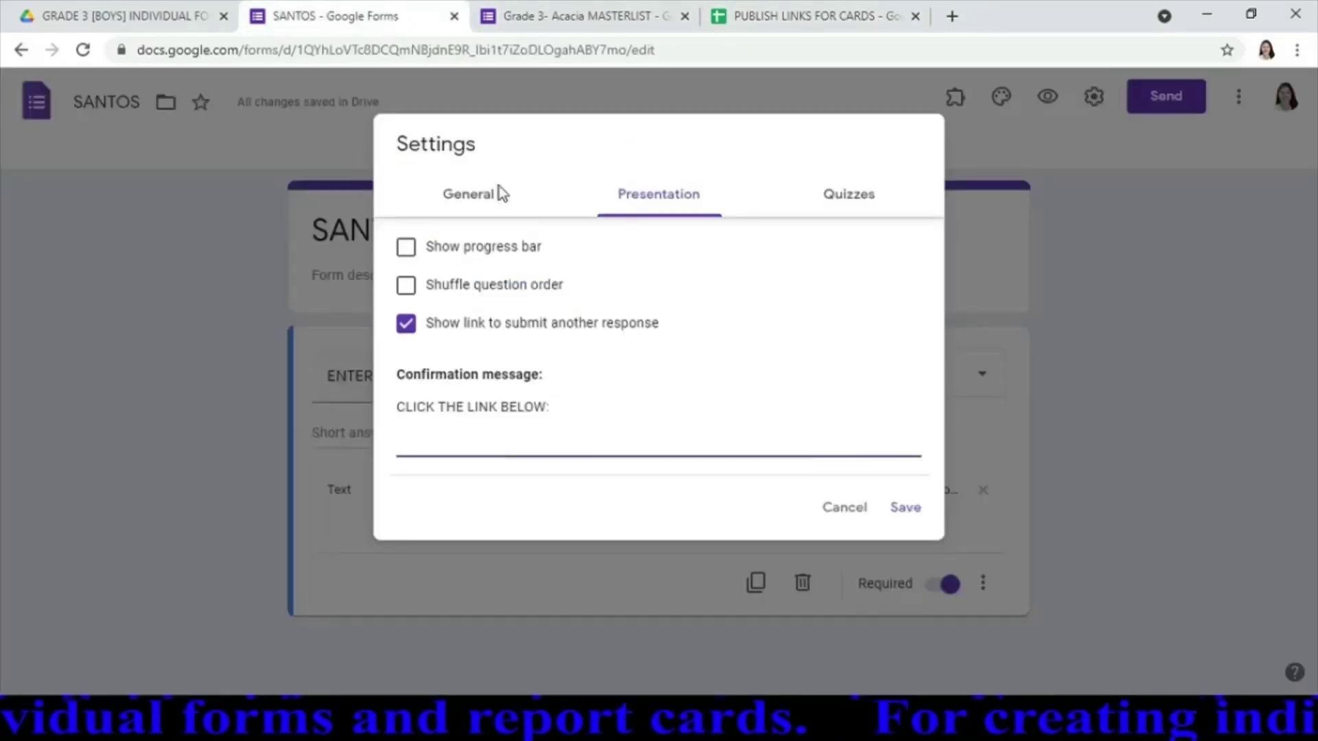
pyautogui.click(564, 435)
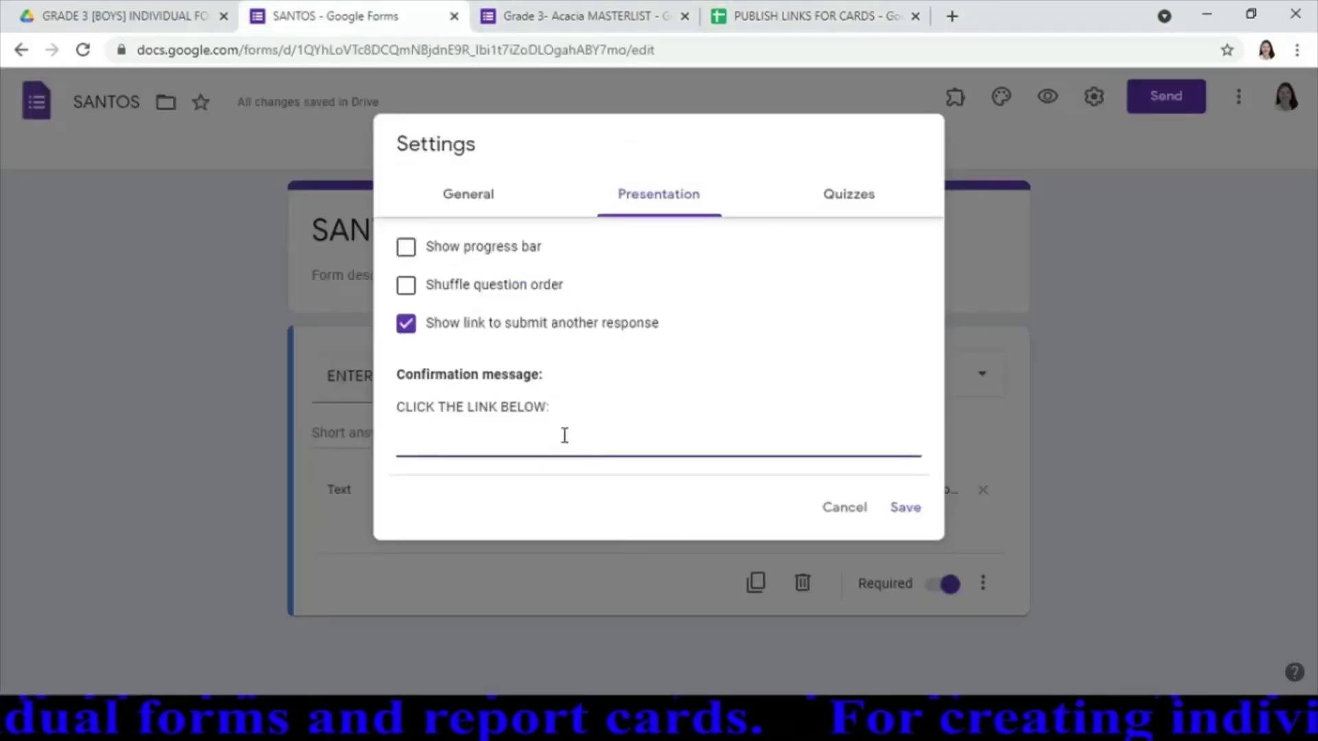
pyautogui.hotkey('ctrl', 'v')
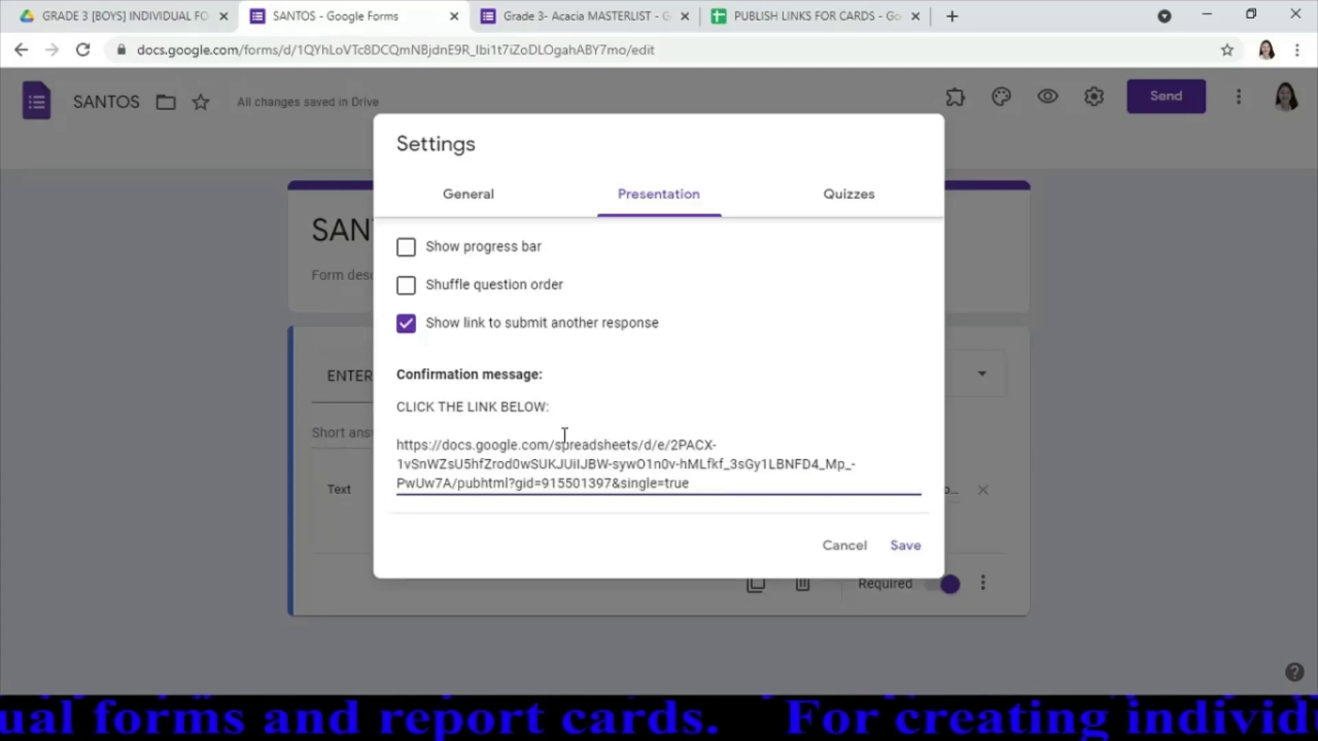
pyautogui.click(913, 546)
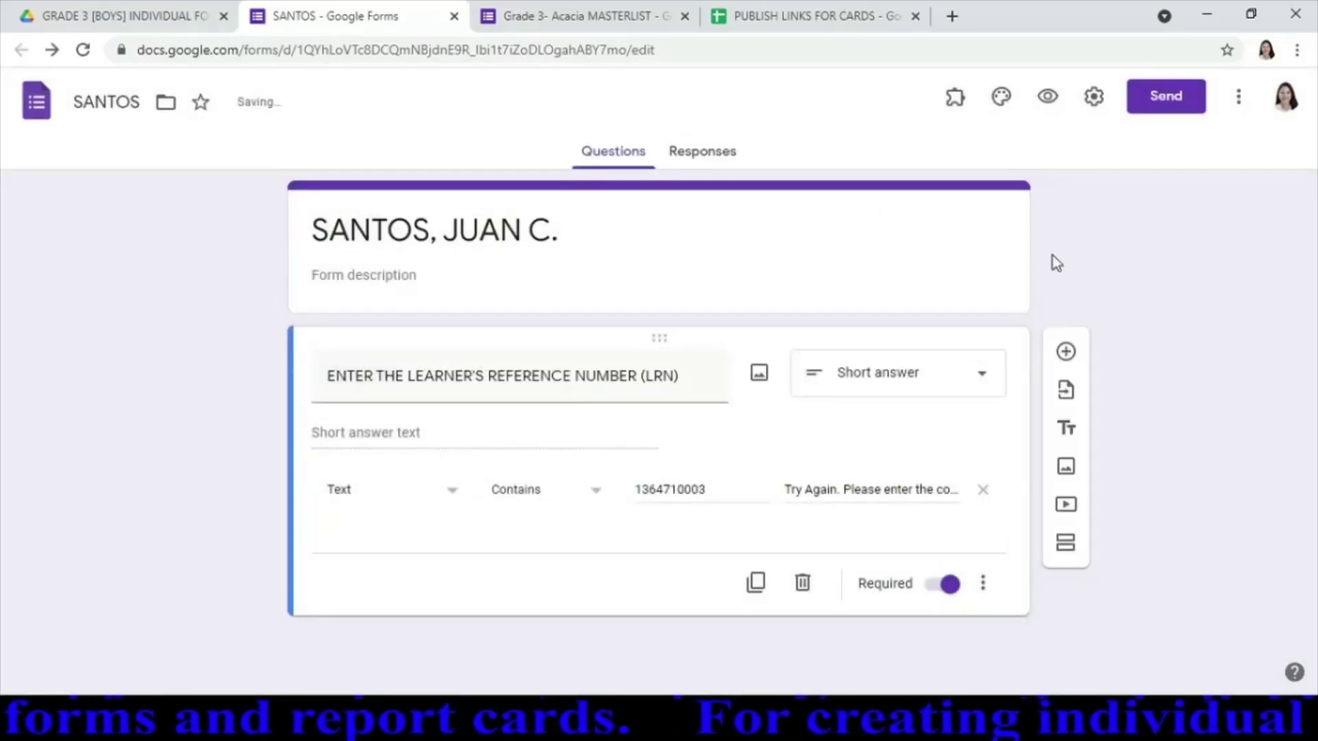
# Copy the form's shortened share link
pyautogui.click(1156, 113)
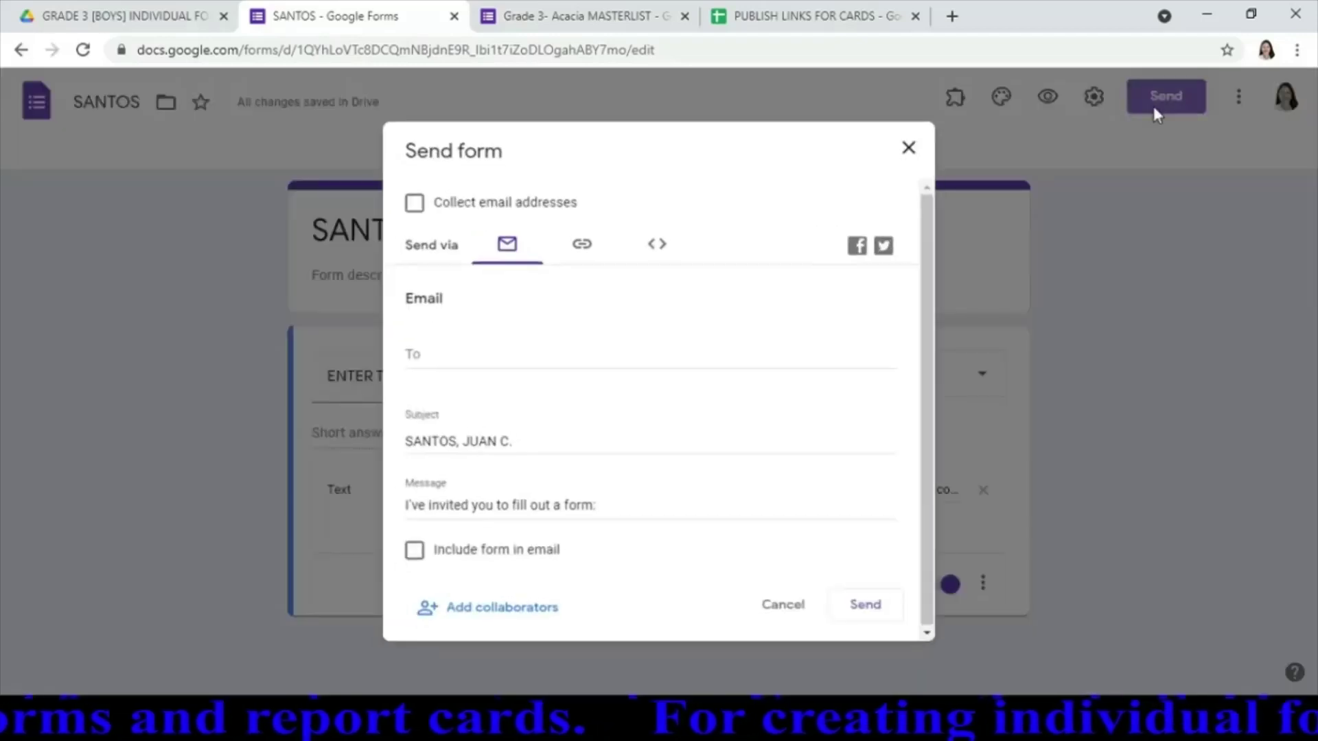
pyautogui.click(581, 245)
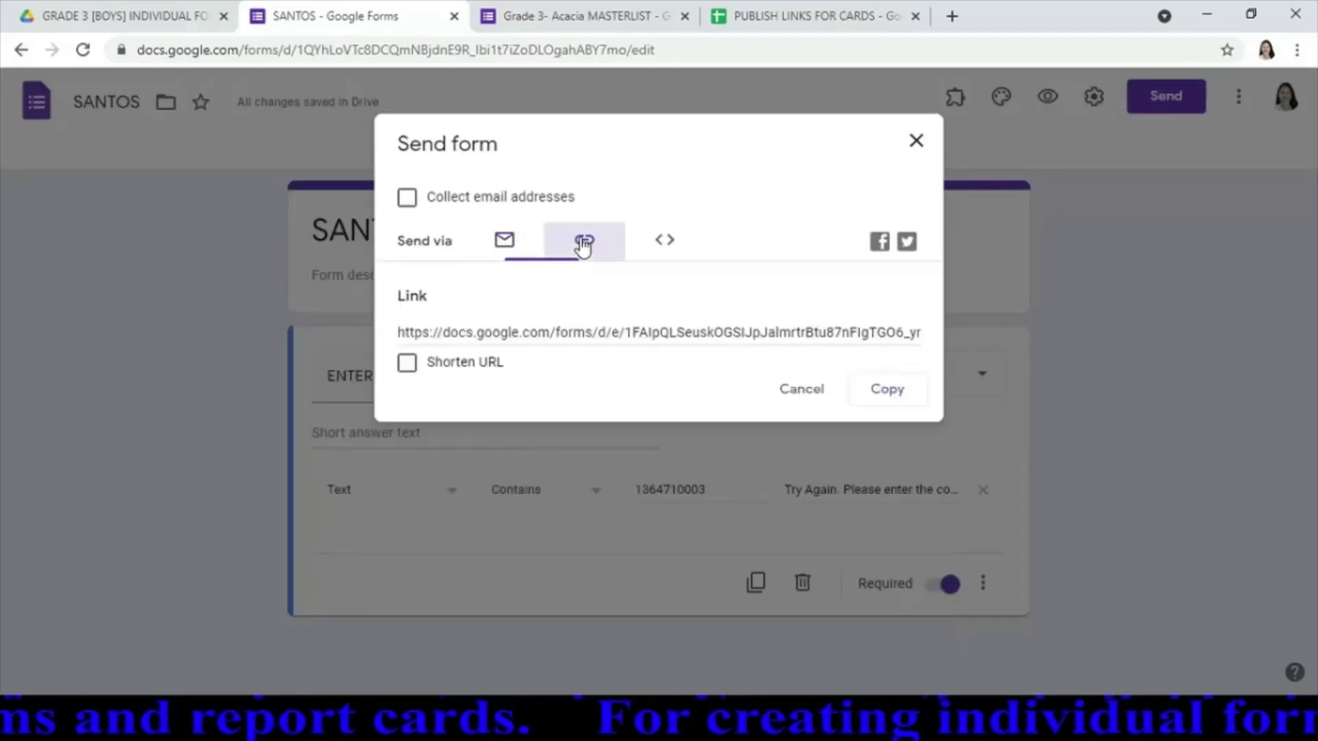
pyautogui.click(412, 368)
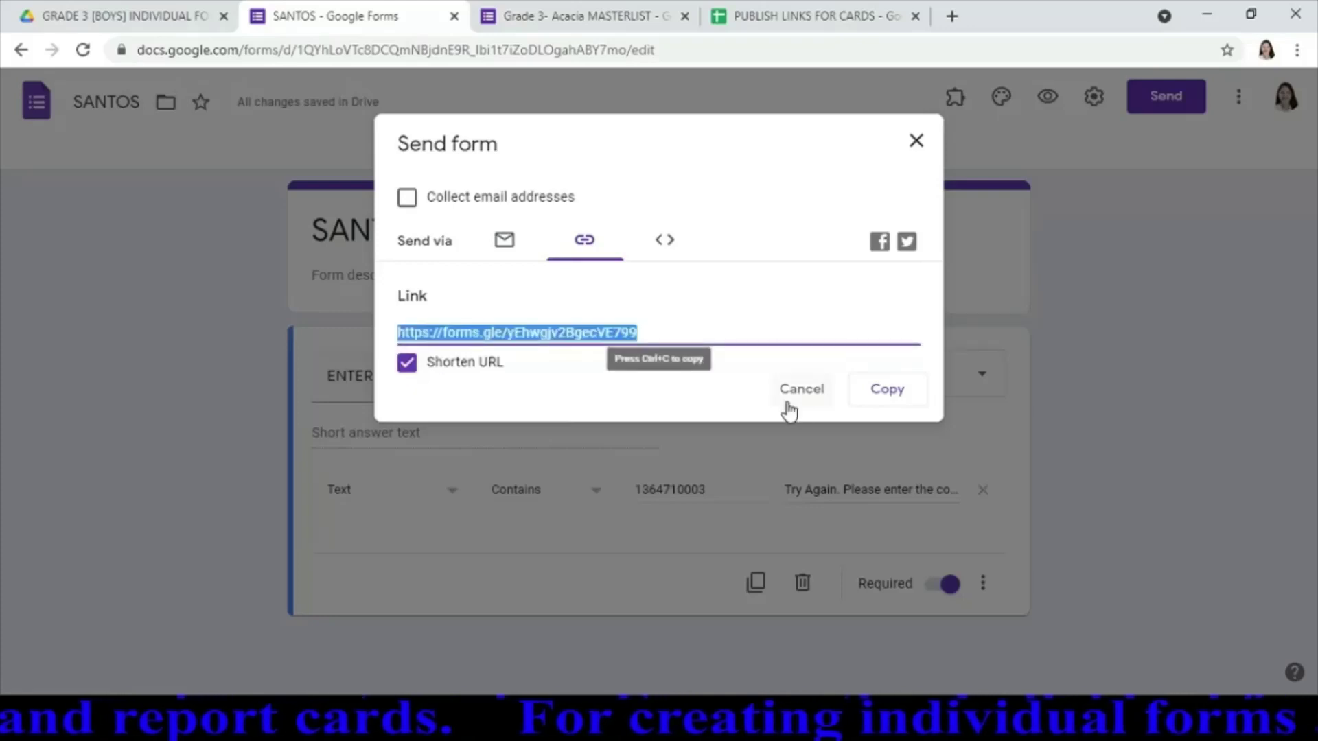
pyautogui.click(887, 391)
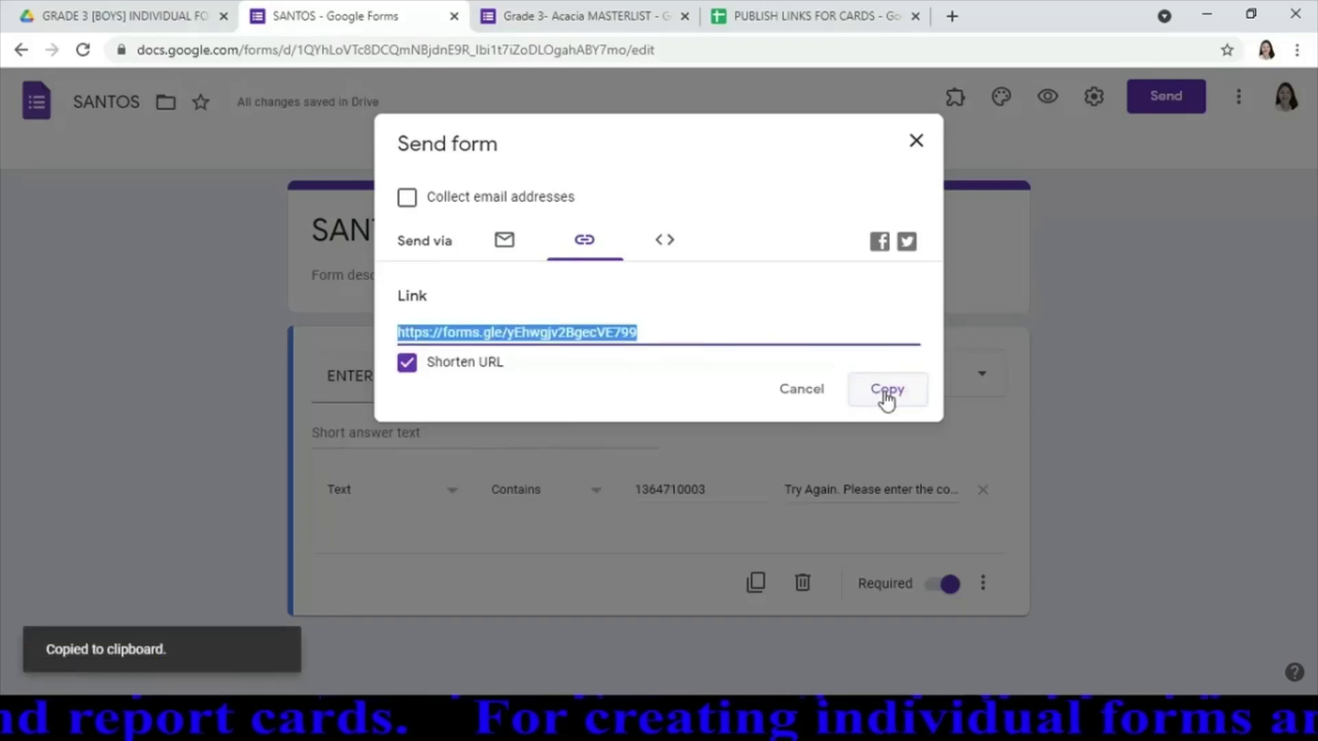
# Paste the short link under 'CLICK THE LINK BELOW:' in the student's masterlist section, then close his form
pyautogui.click(577, 14)
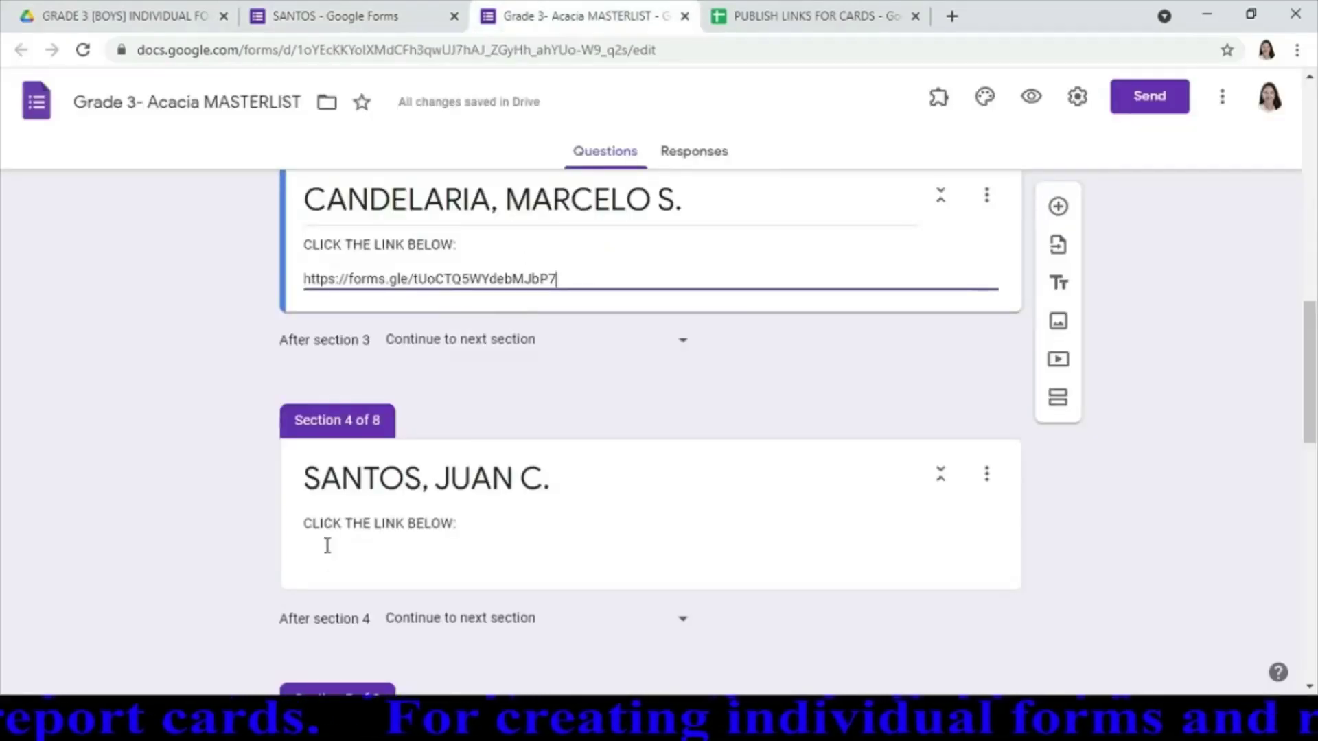
pyautogui.click(328, 571)
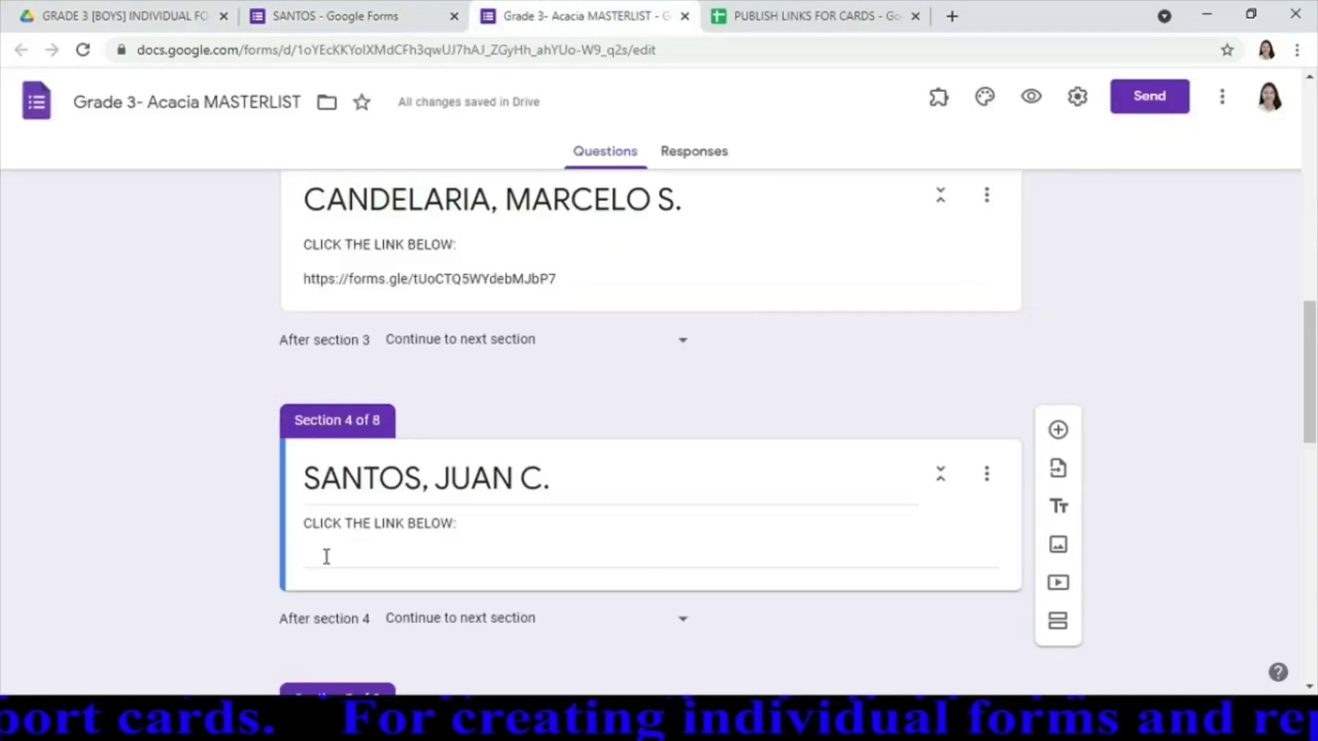
pyautogui.hotkey('ctrl', 'a')
pyautogui.click(326, 557)
pyautogui.hotkey('ctrl', 'v')
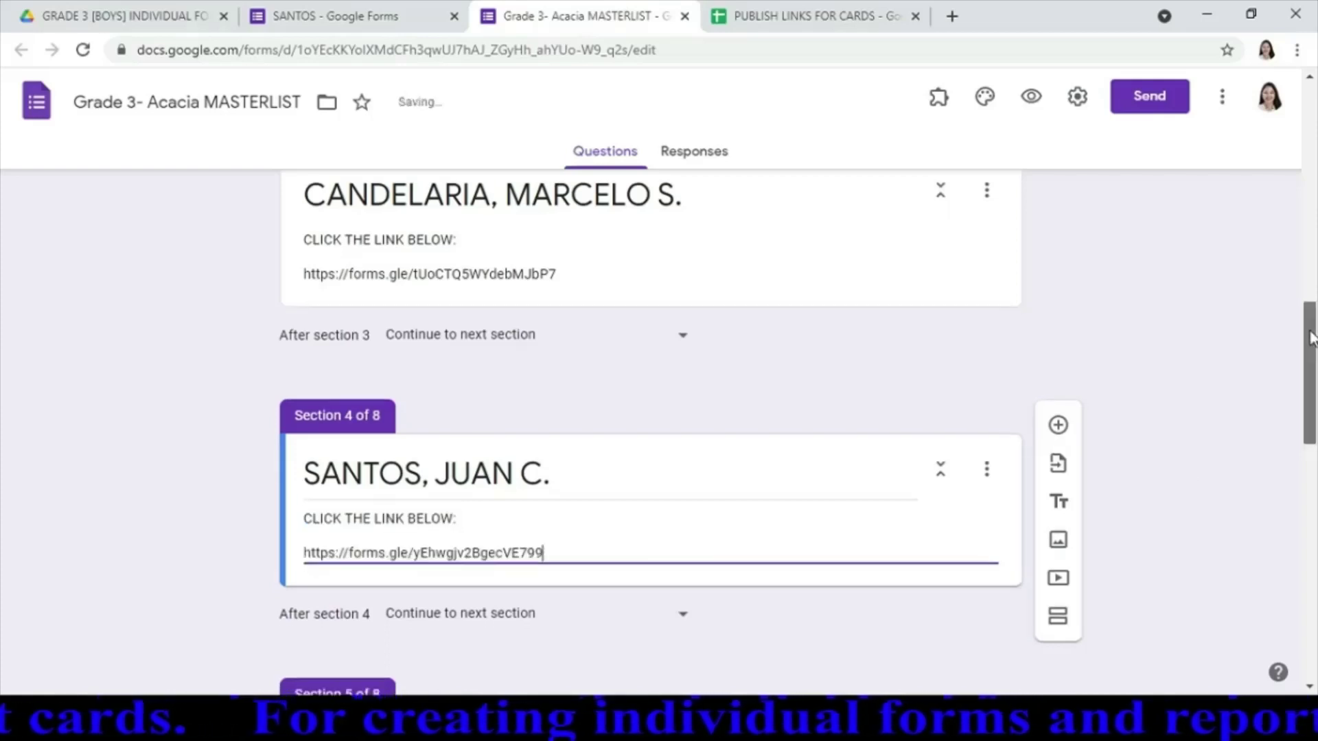
pyautogui.moveTo(1308, 337); pyautogui.dragTo(1313, 471)
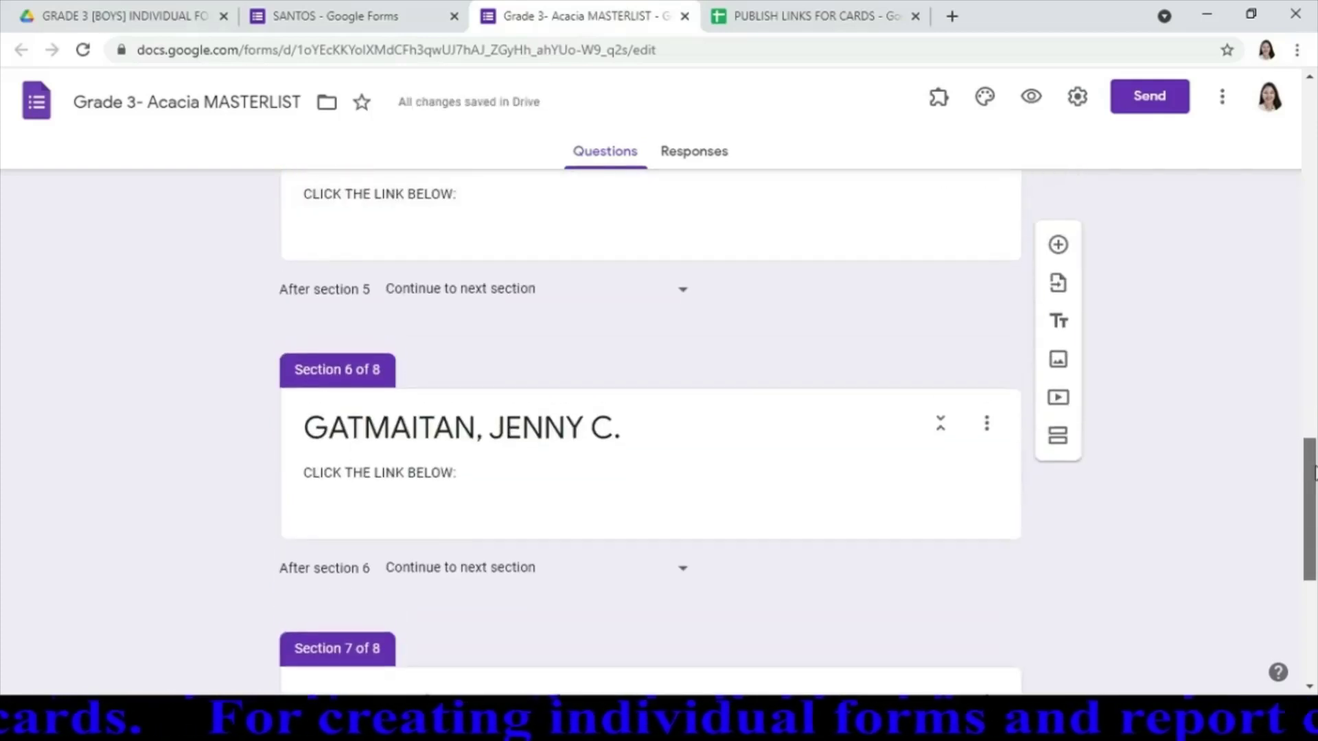
pyautogui.click(393, 15)
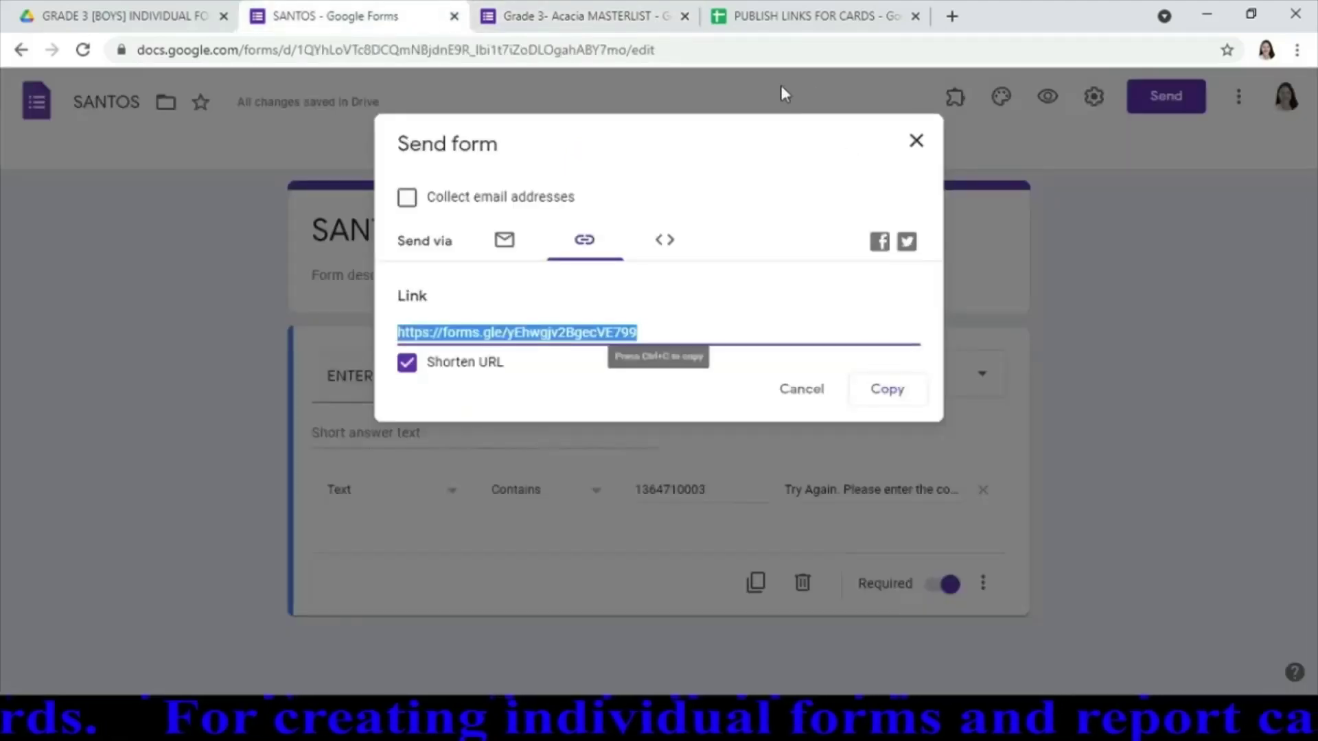
pyautogui.click(919, 142)
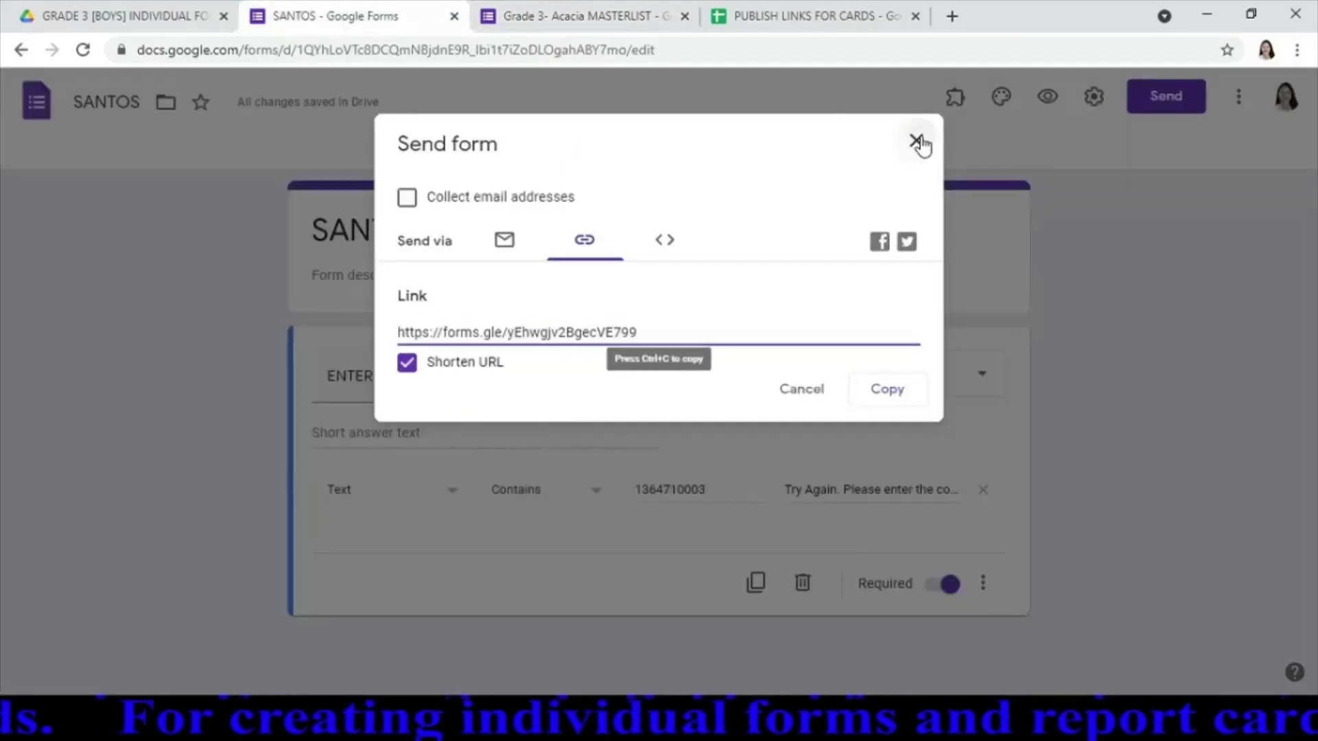
pyautogui.click(454, 16)
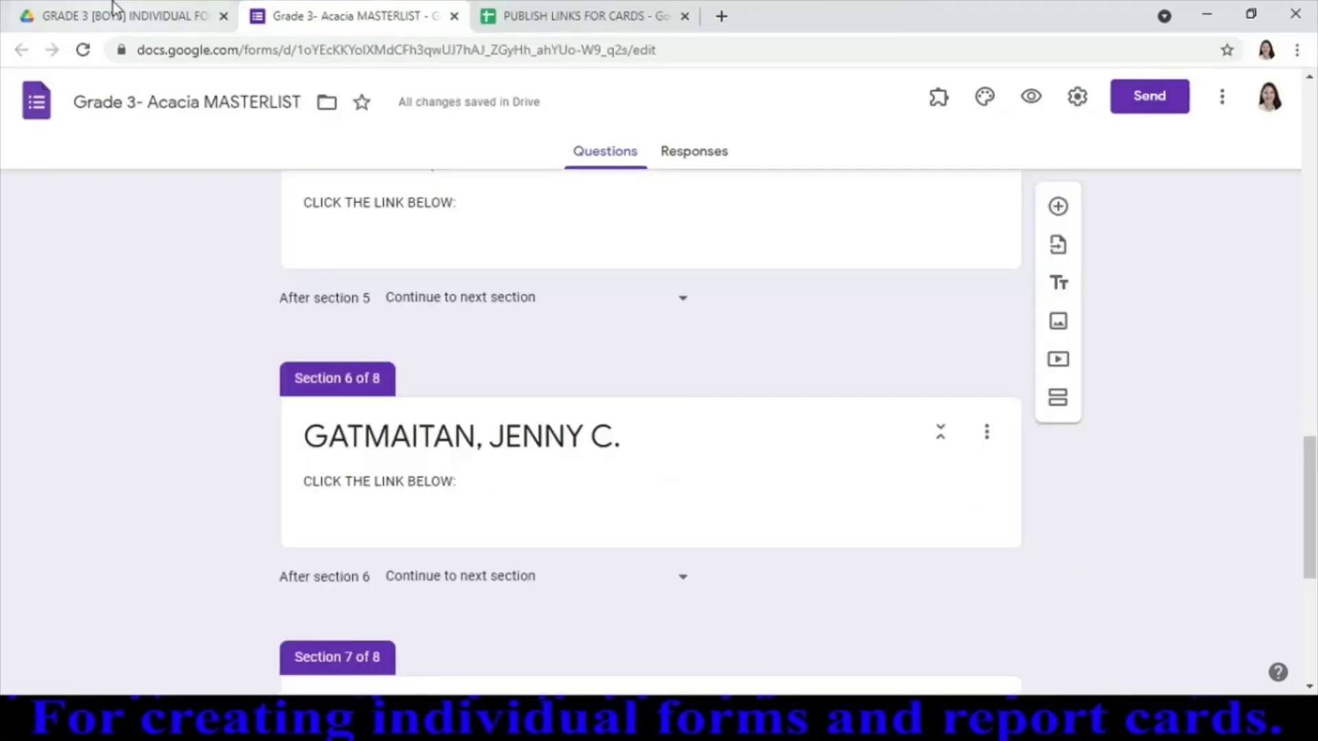
# Go from the boys' folder up to GRADE 3-ACACIA and into GRADE 3 [GIRLS] INDIVIDUAL FORMS
pyautogui.click(175, 17)
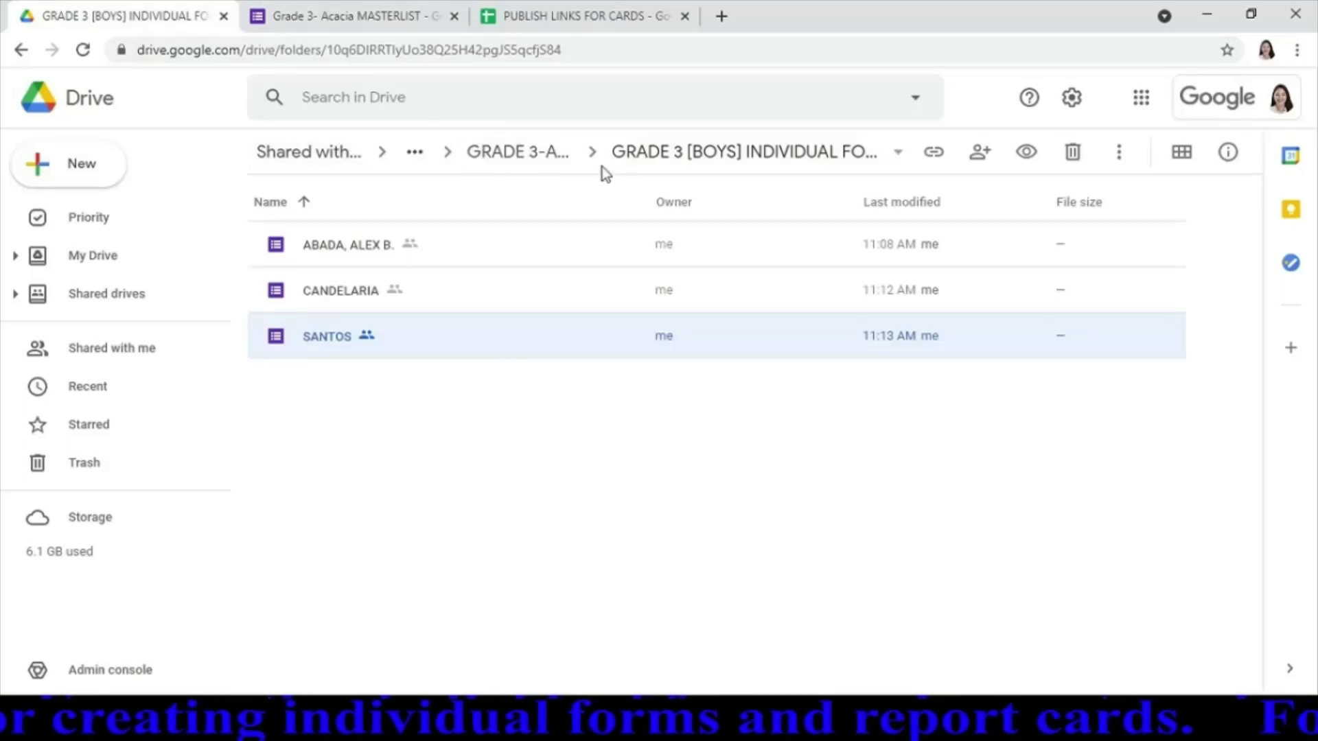
pyautogui.click(514, 151)
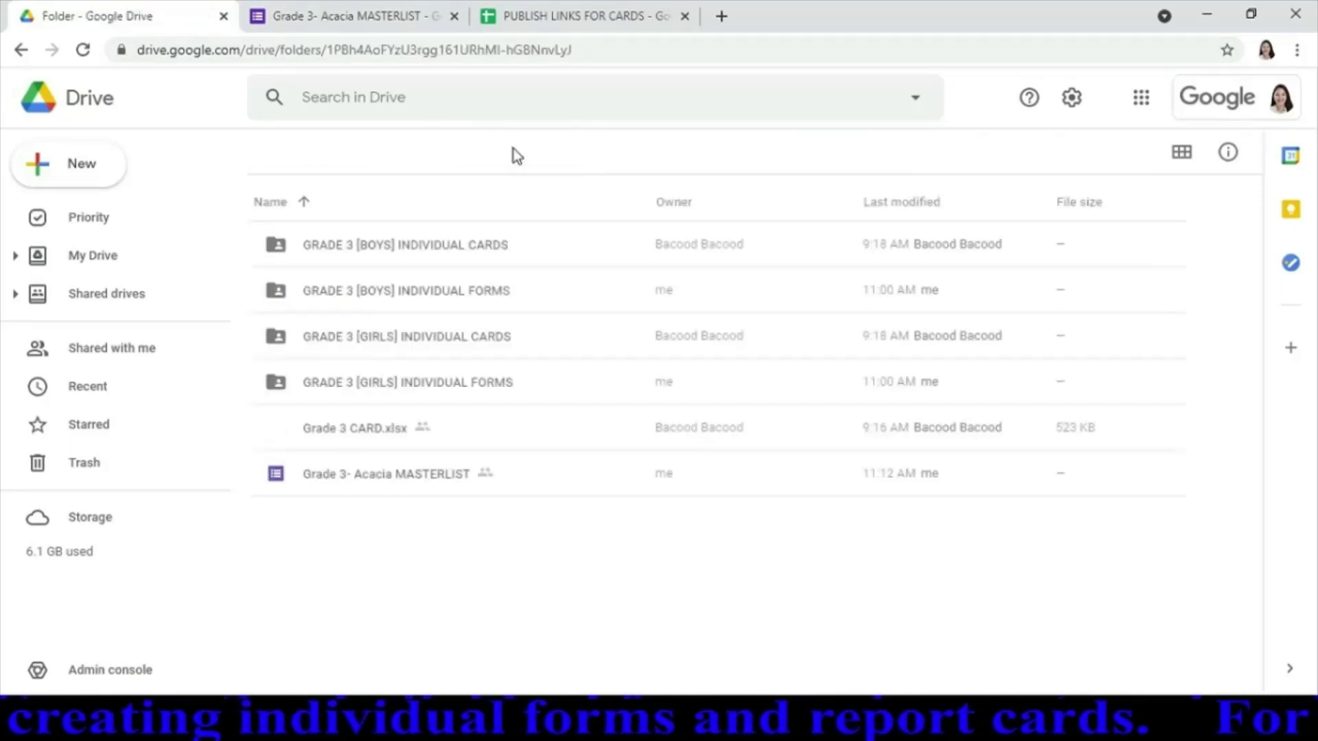
pyautogui.doubleClick(489, 387)
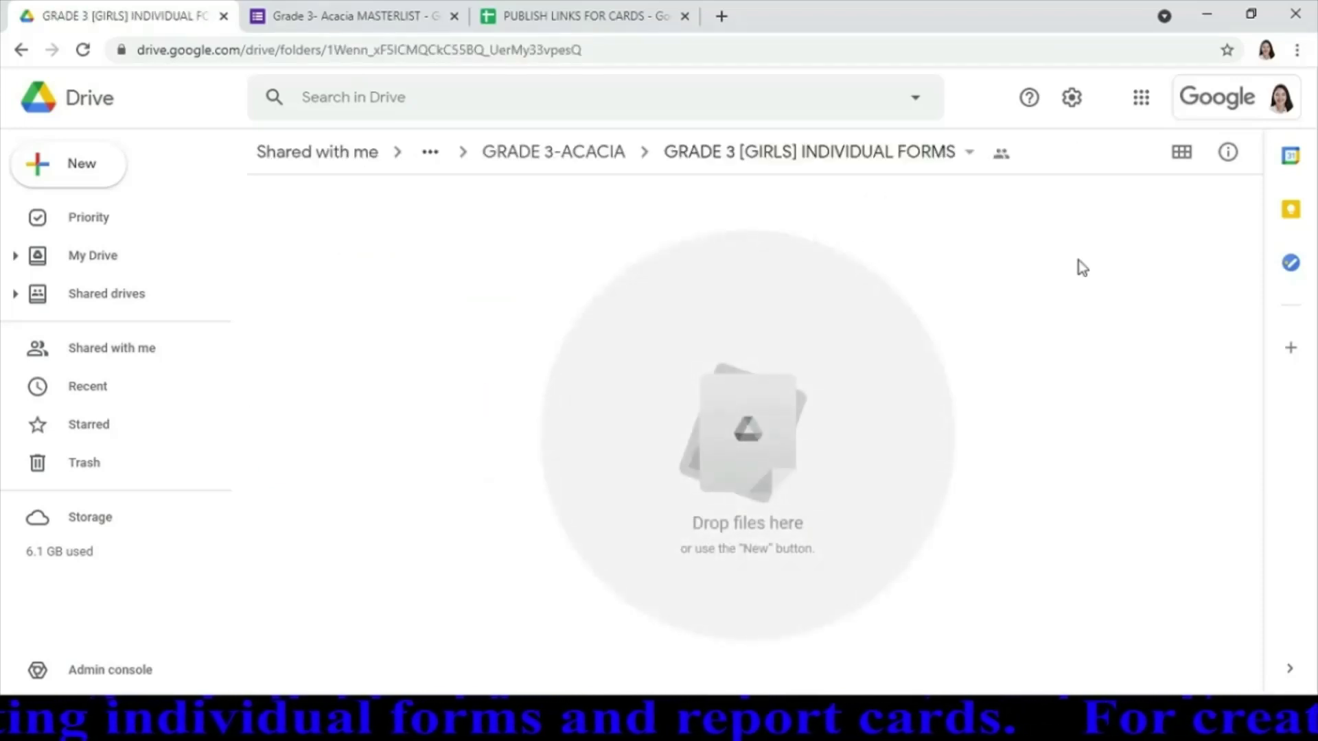
# Create a blank Google Form in that folder, shared like the folder
pyautogui.click(98, 175)
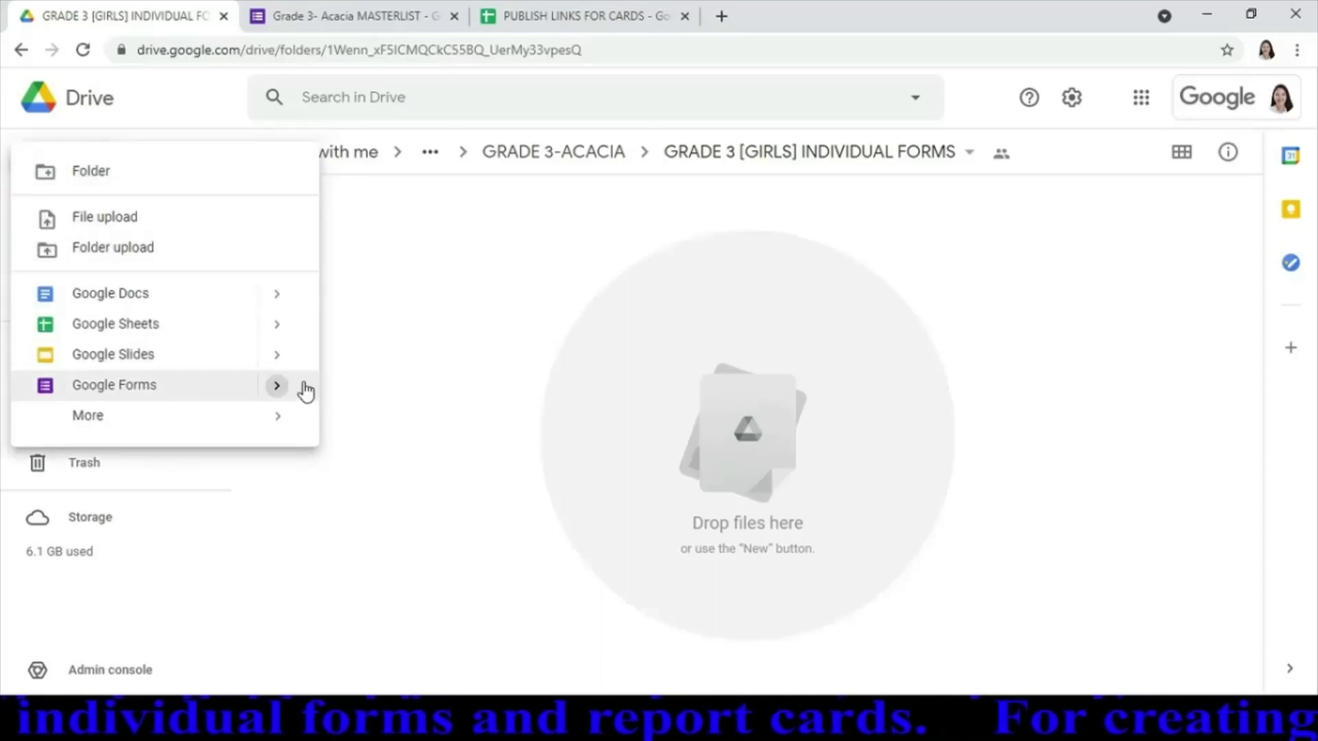
pyautogui.moveTo(307, 391)
pyautogui.click(394, 407)
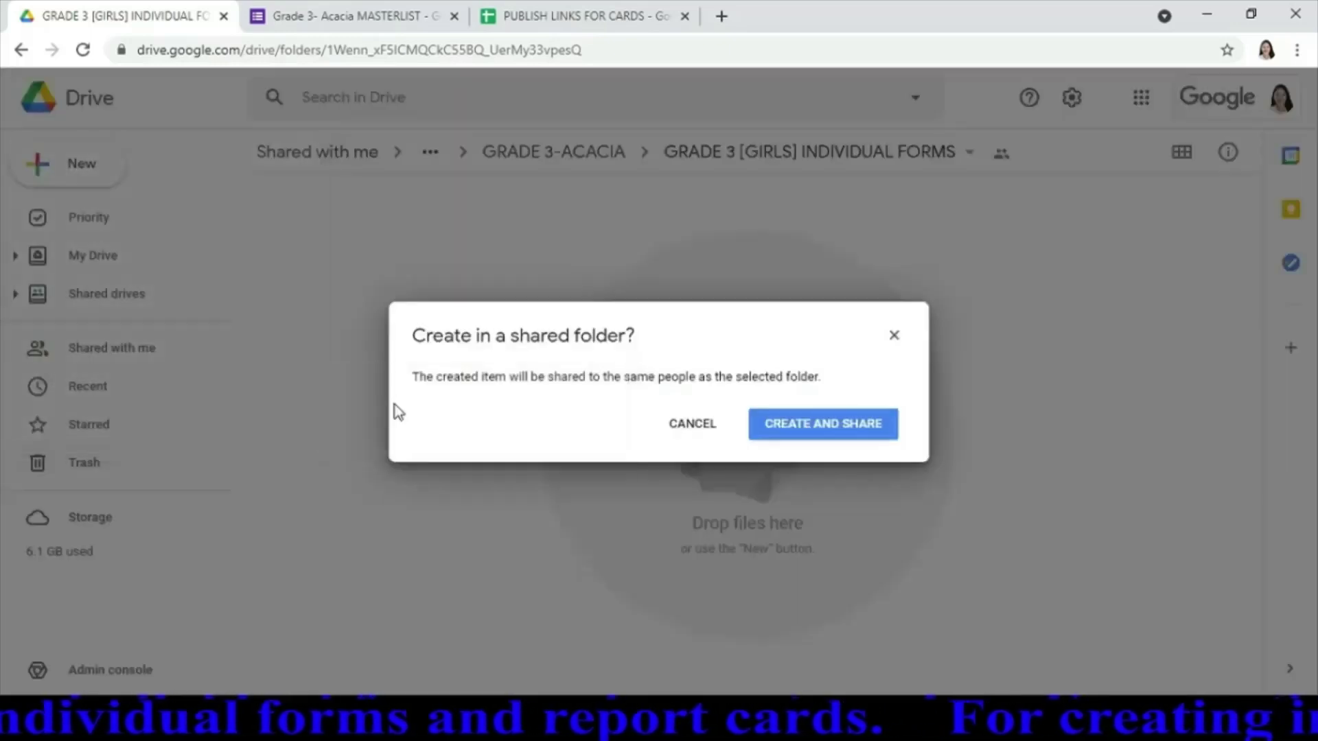
pyautogui.click(831, 440)
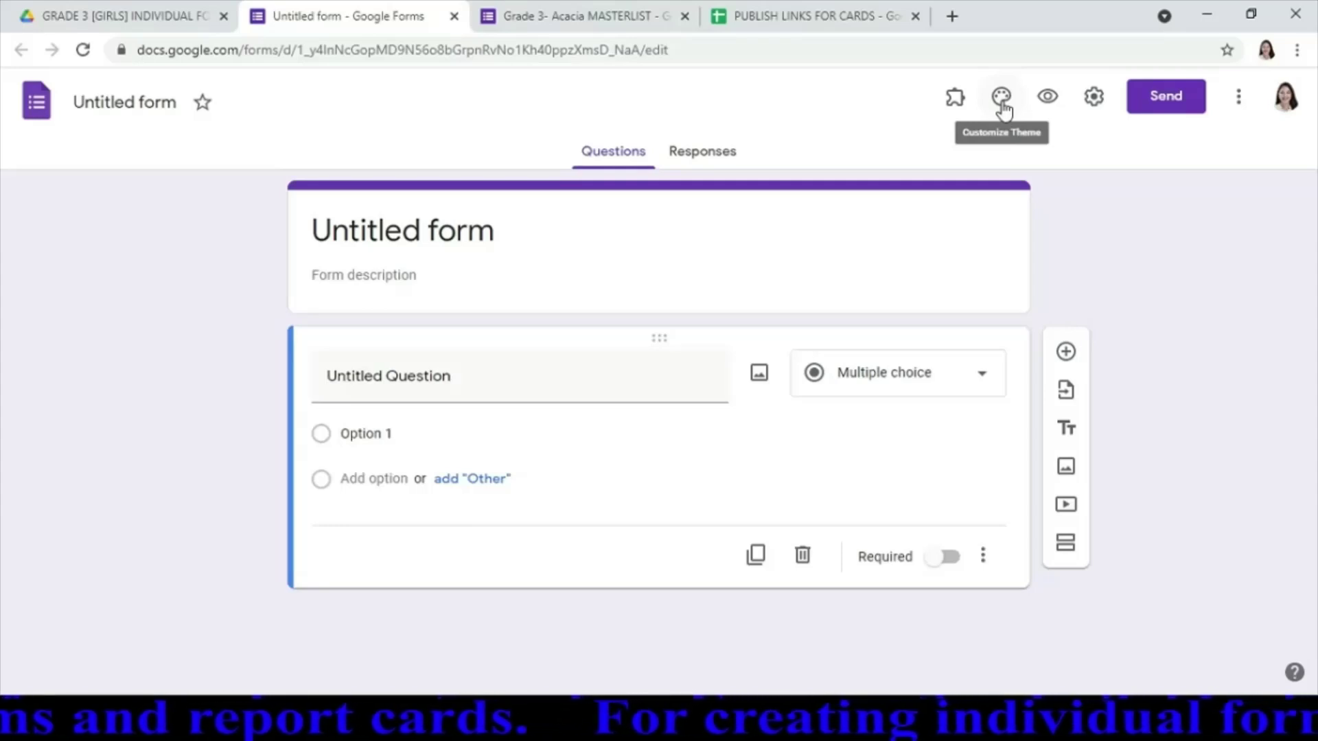
# Set a custom light-pink theme colour (#e490e0) with a darker pink page background
pyautogui.click(1002, 103)
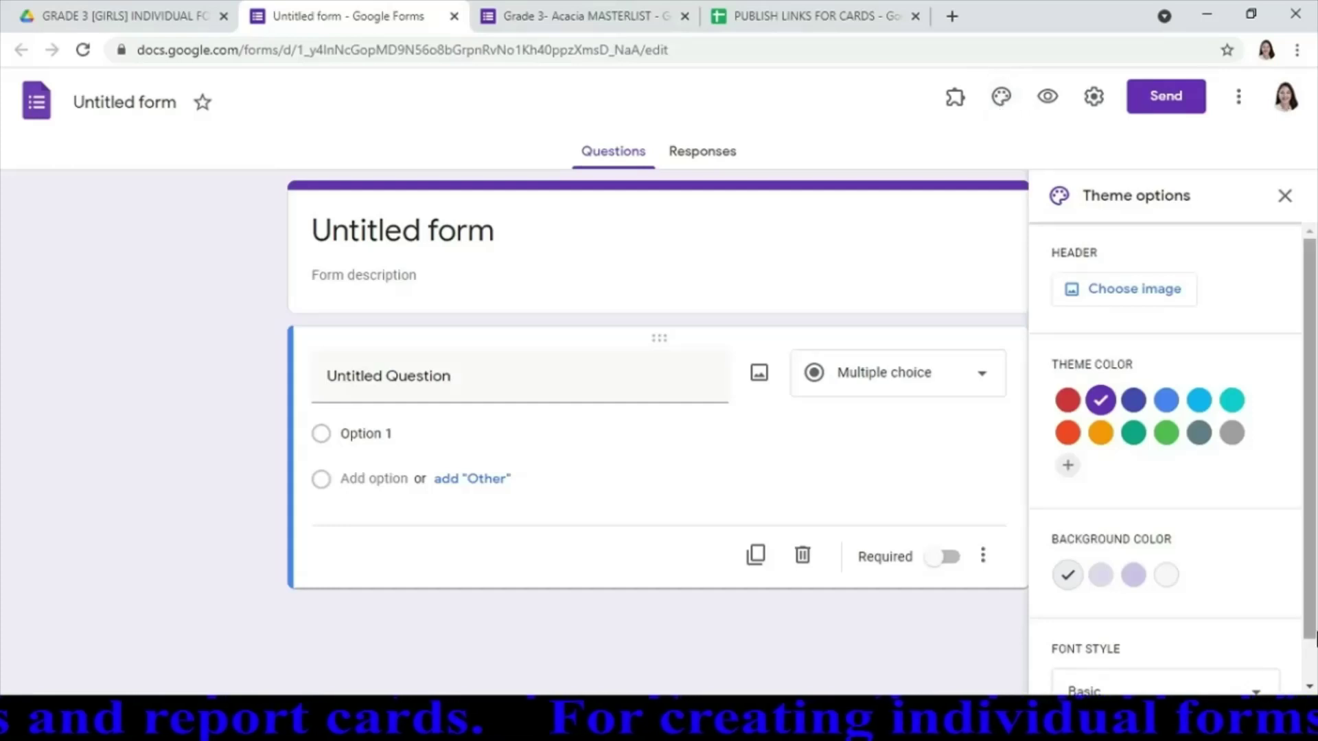
pyautogui.click(1068, 467)
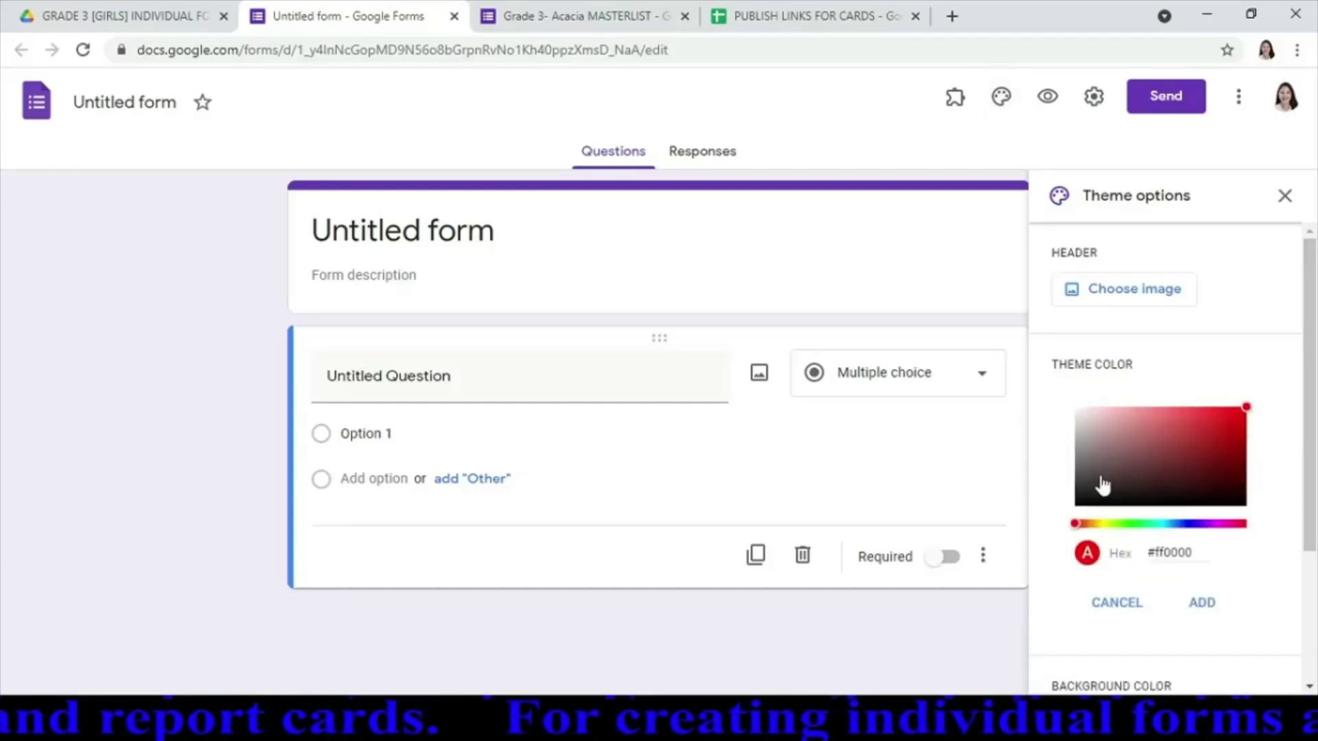
pyautogui.click(1221, 525)
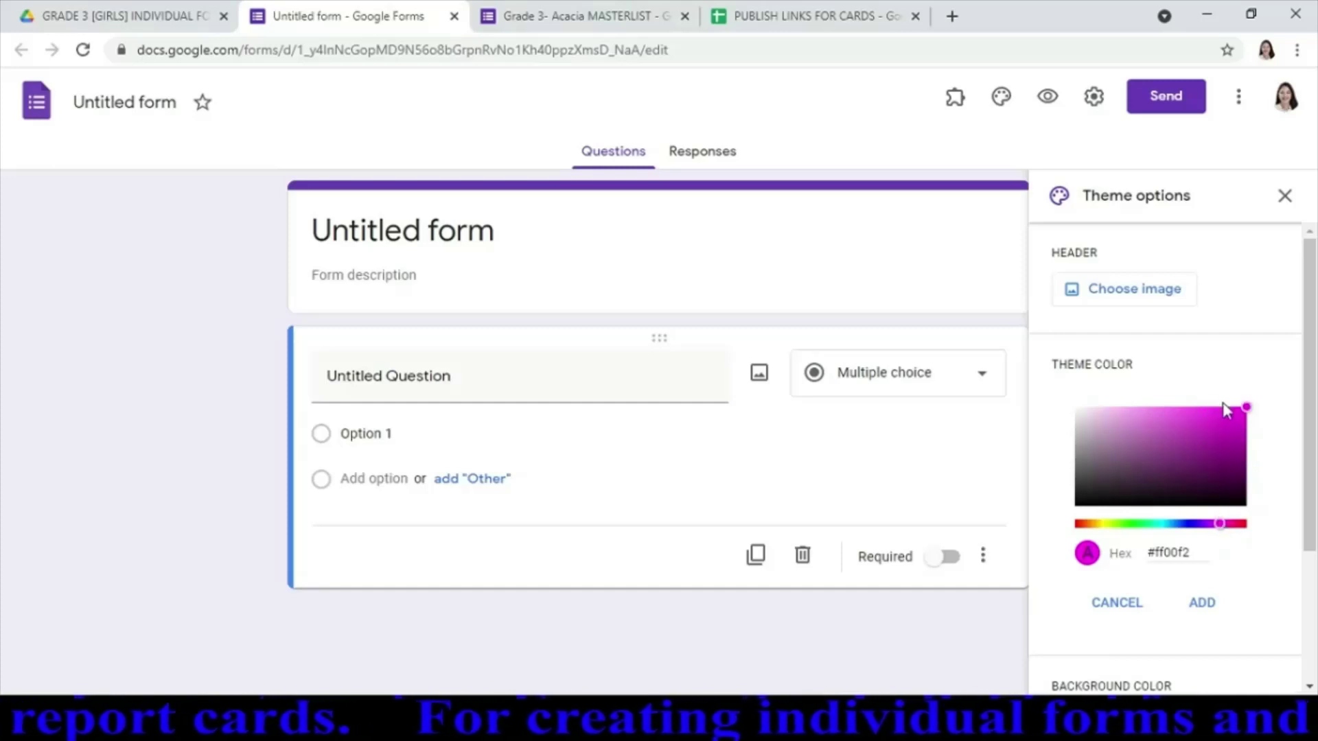
pyautogui.moveTo(1246, 412); pyautogui.dragTo(1139, 422)
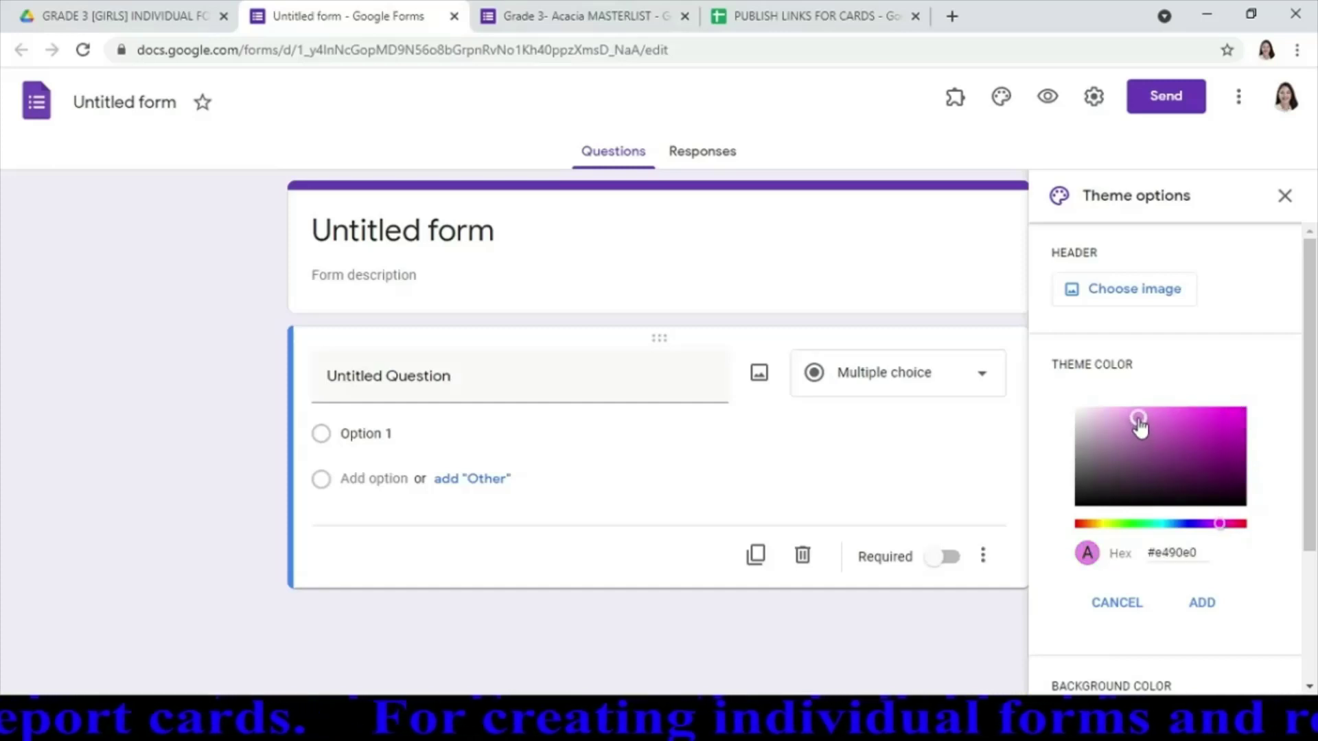
pyautogui.click(1202, 602)
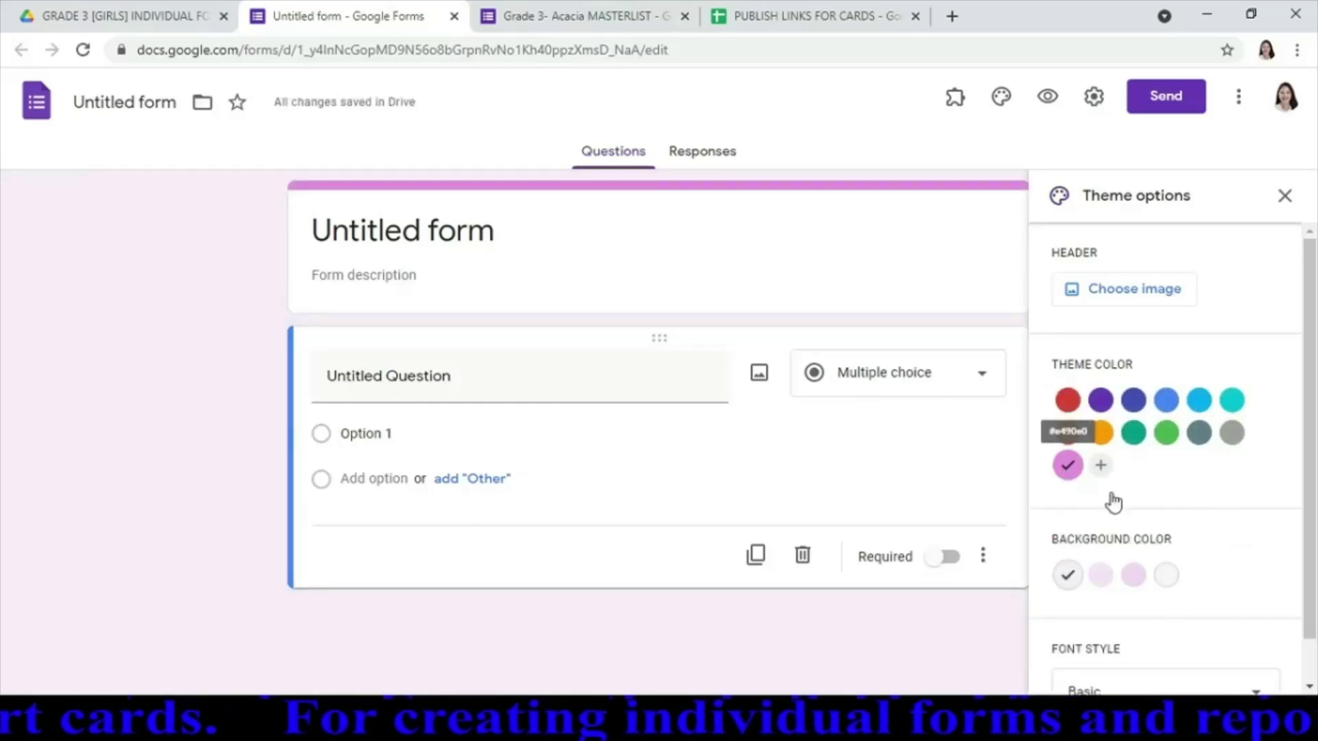
pyautogui.click(1133, 585)
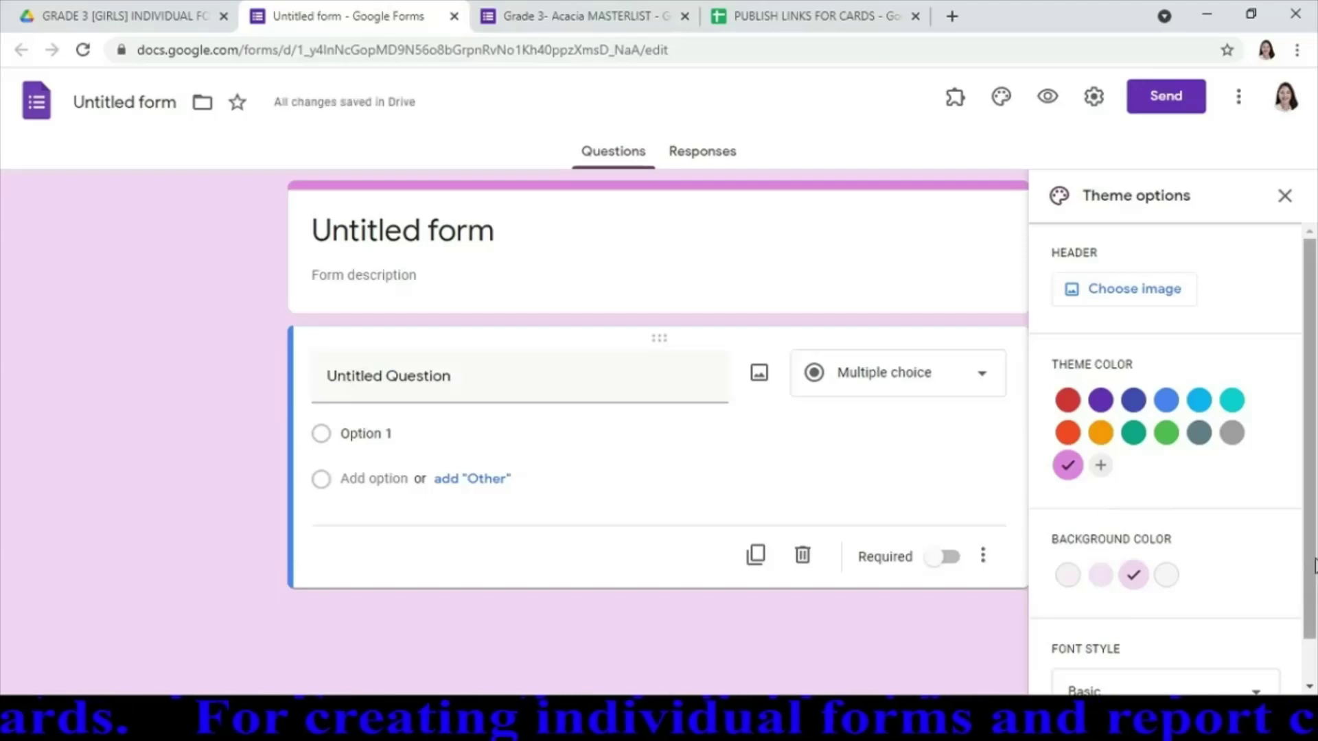
pyautogui.click(1285, 196)
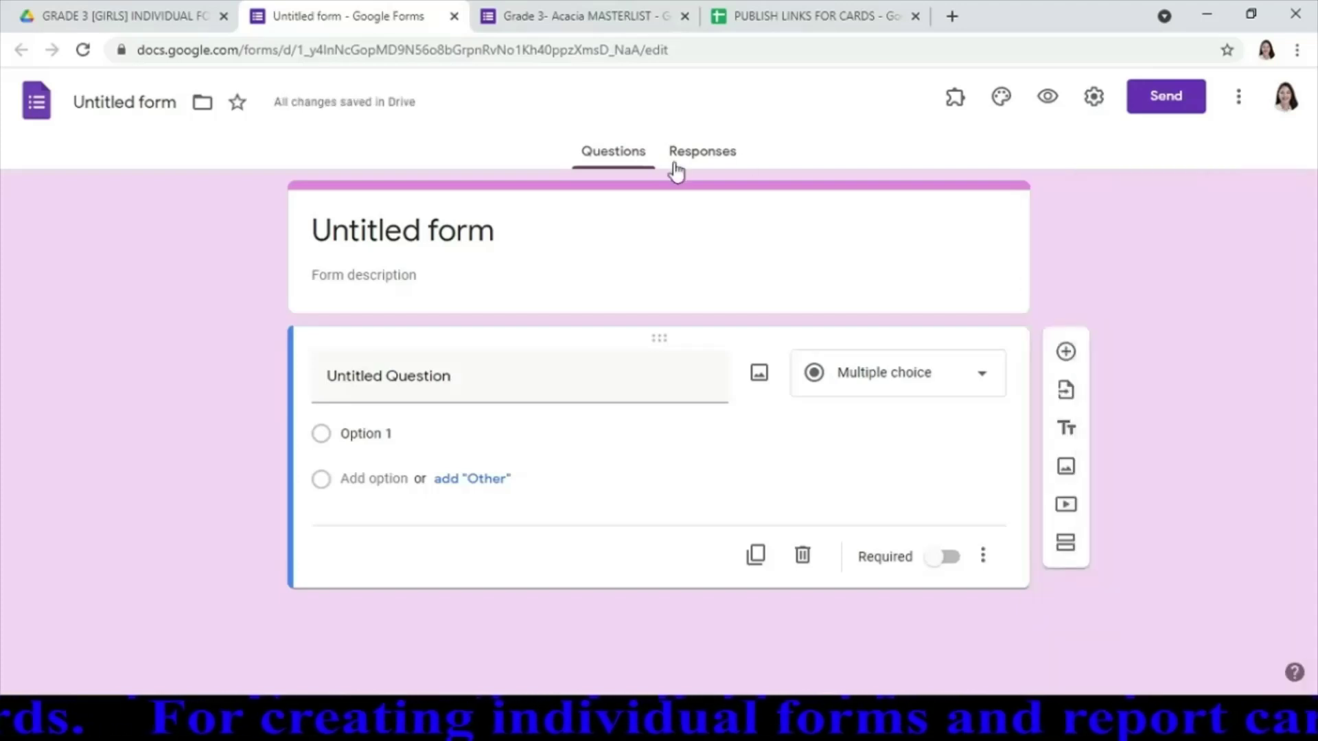
pyautogui.click(518, 245)
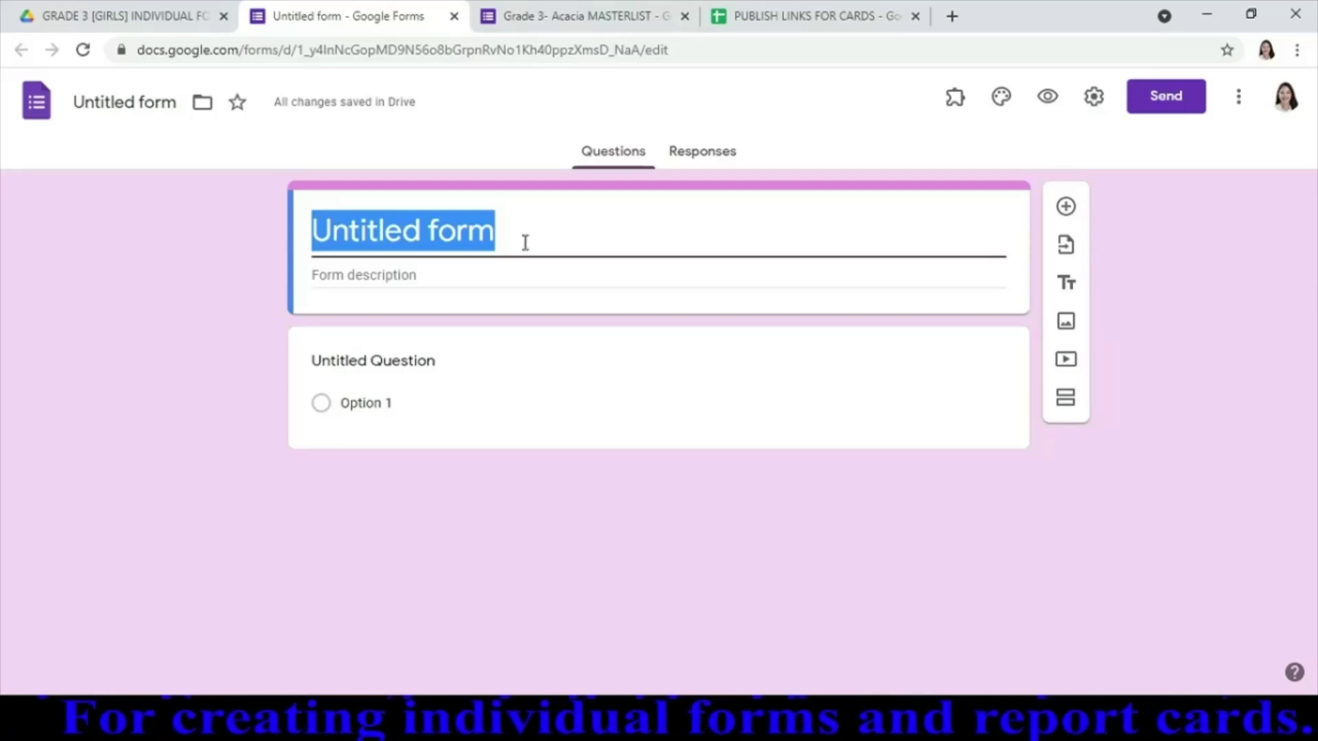
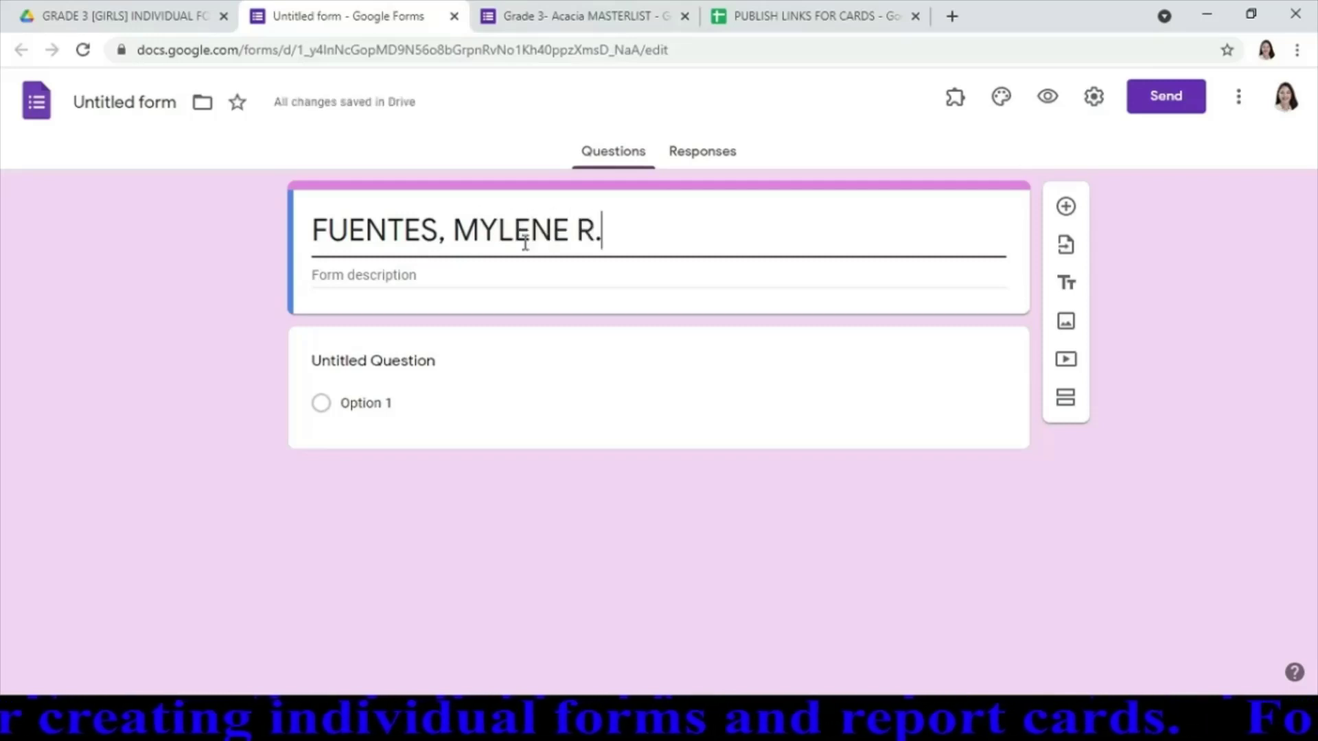
# Title the form with the student's name and word the first question 'ENTER THE LERANER'S'
pyautogui.click(445, 376)
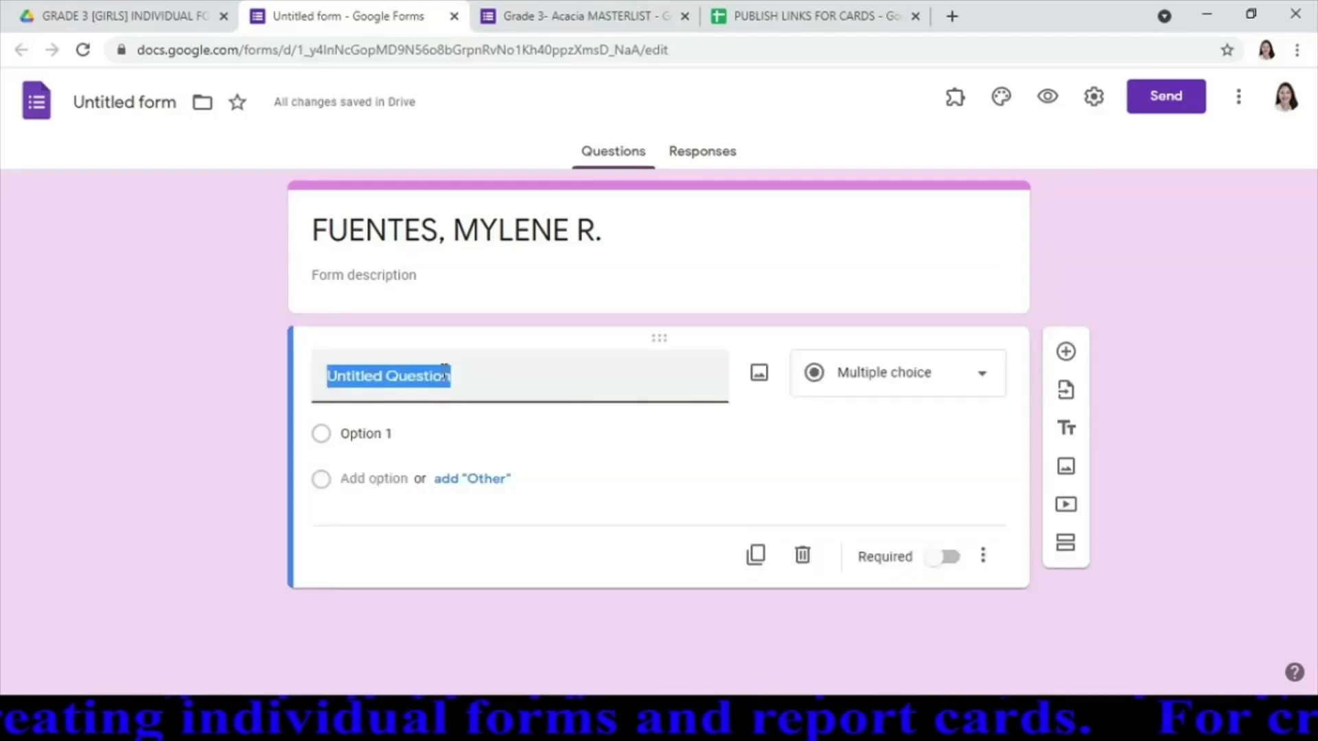
pyautogui.write('ENTER THE')
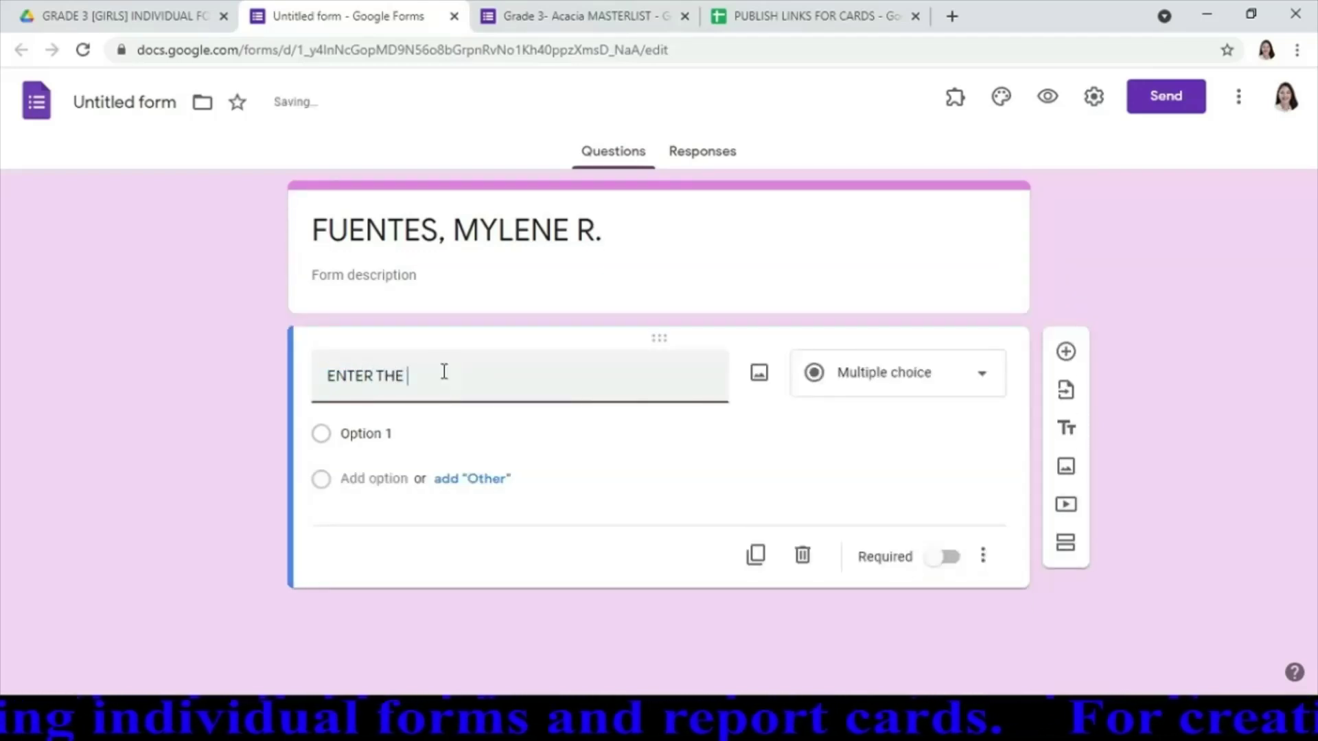
pyautogui.write(' LERA')
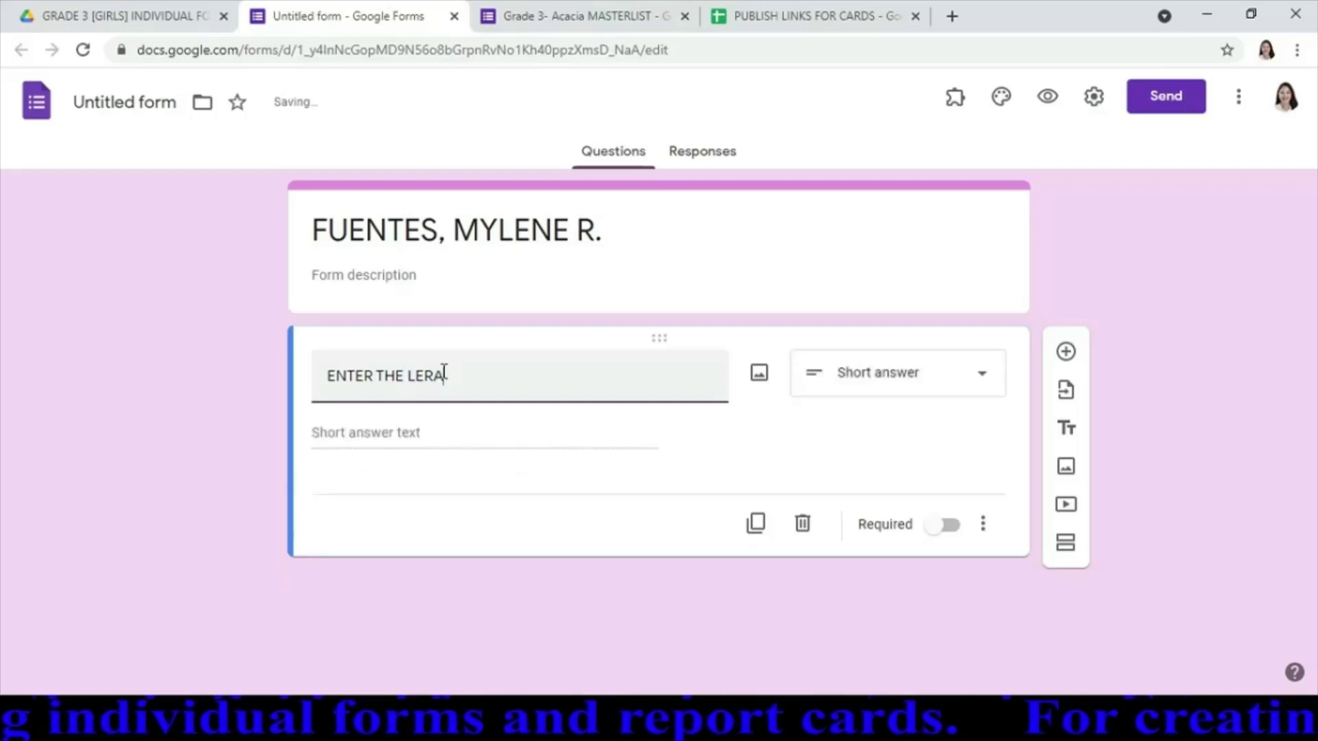
pyautogui.press('BackSpace')
pyautogui.press('BackSpace')
pyautogui.write('ARNE')
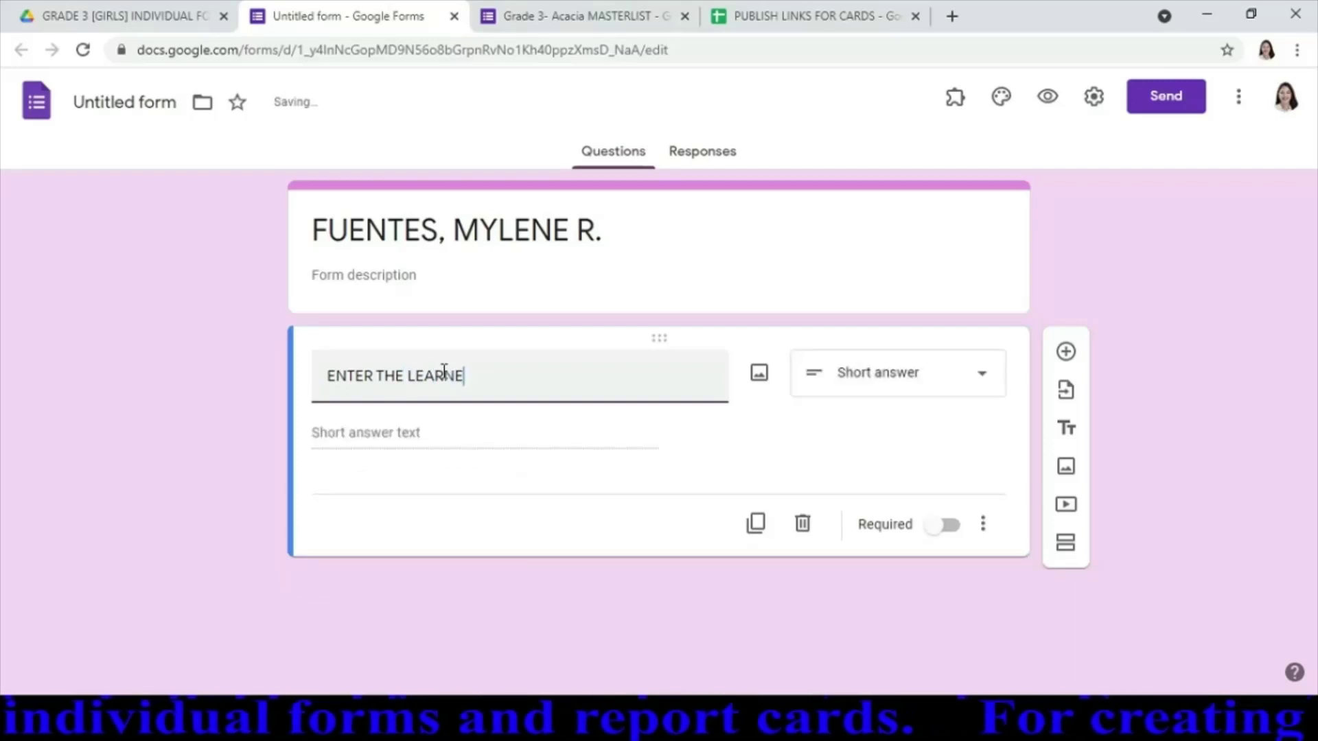
pyautogui.write("R'S REFERENCE NUMBER (LRN")
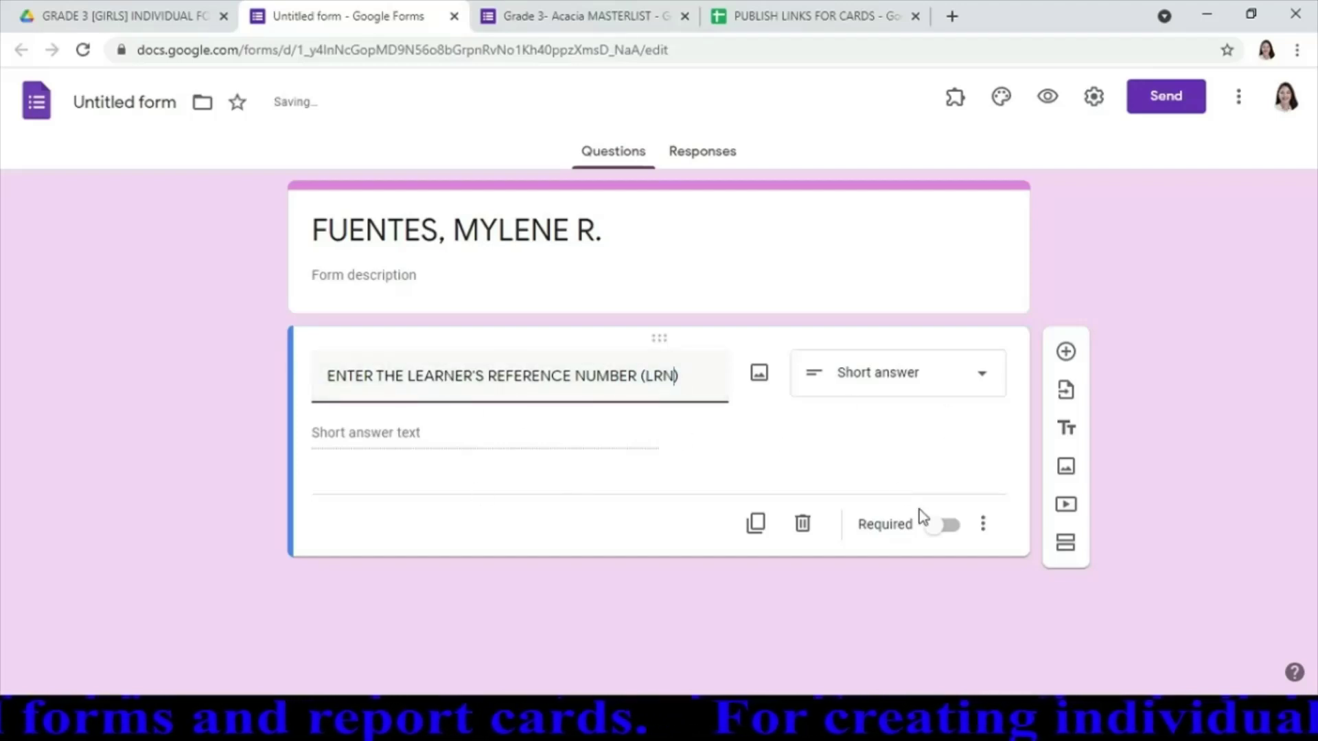
# Make the LRN question required with Text > Contains validation set to the student's LRN
pyautogui.click(950, 527)
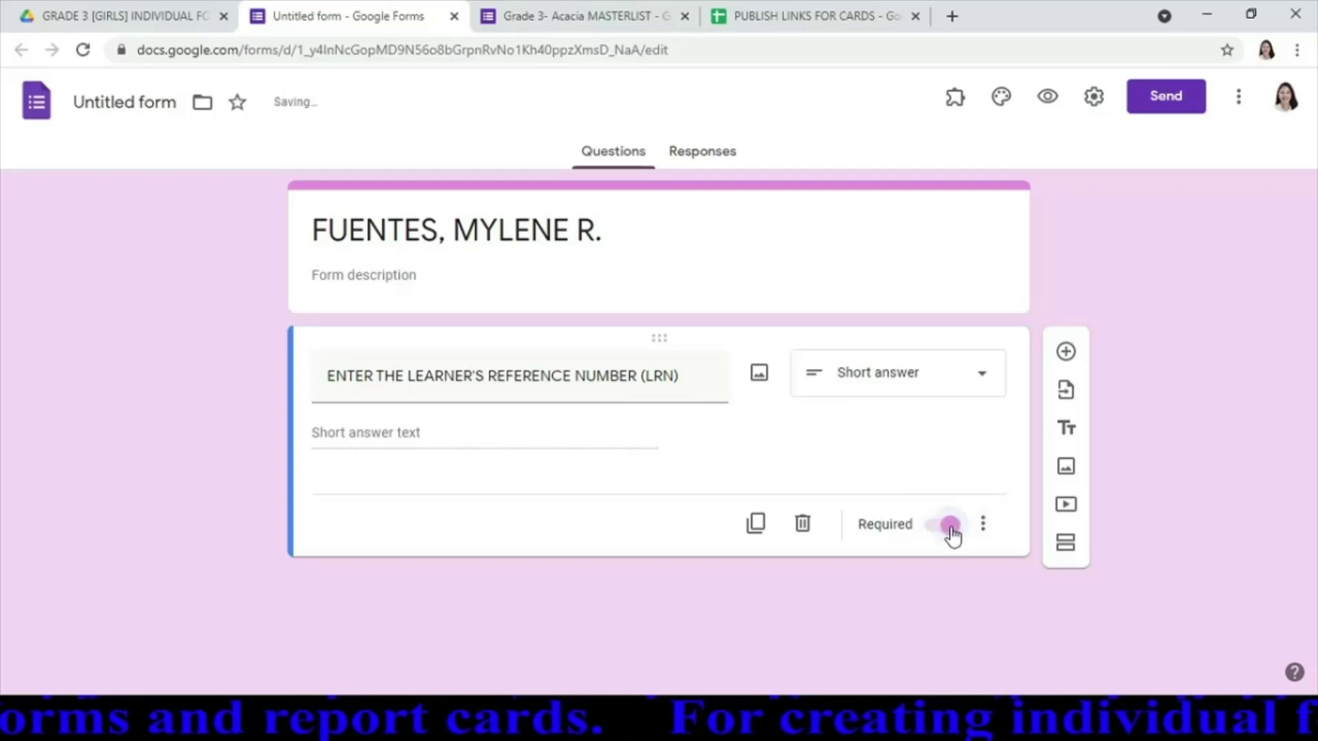
pyautogui.click(983, 524)
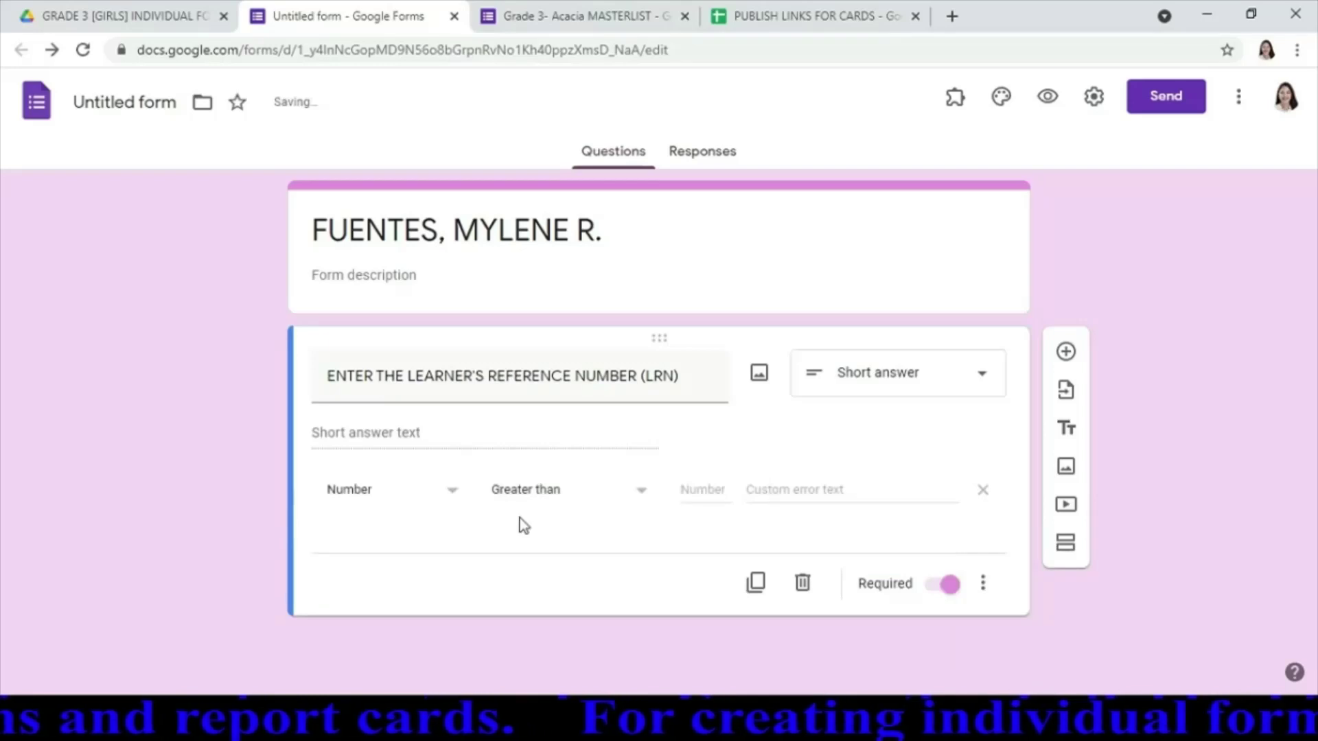
pyautogui.click(455, 491)
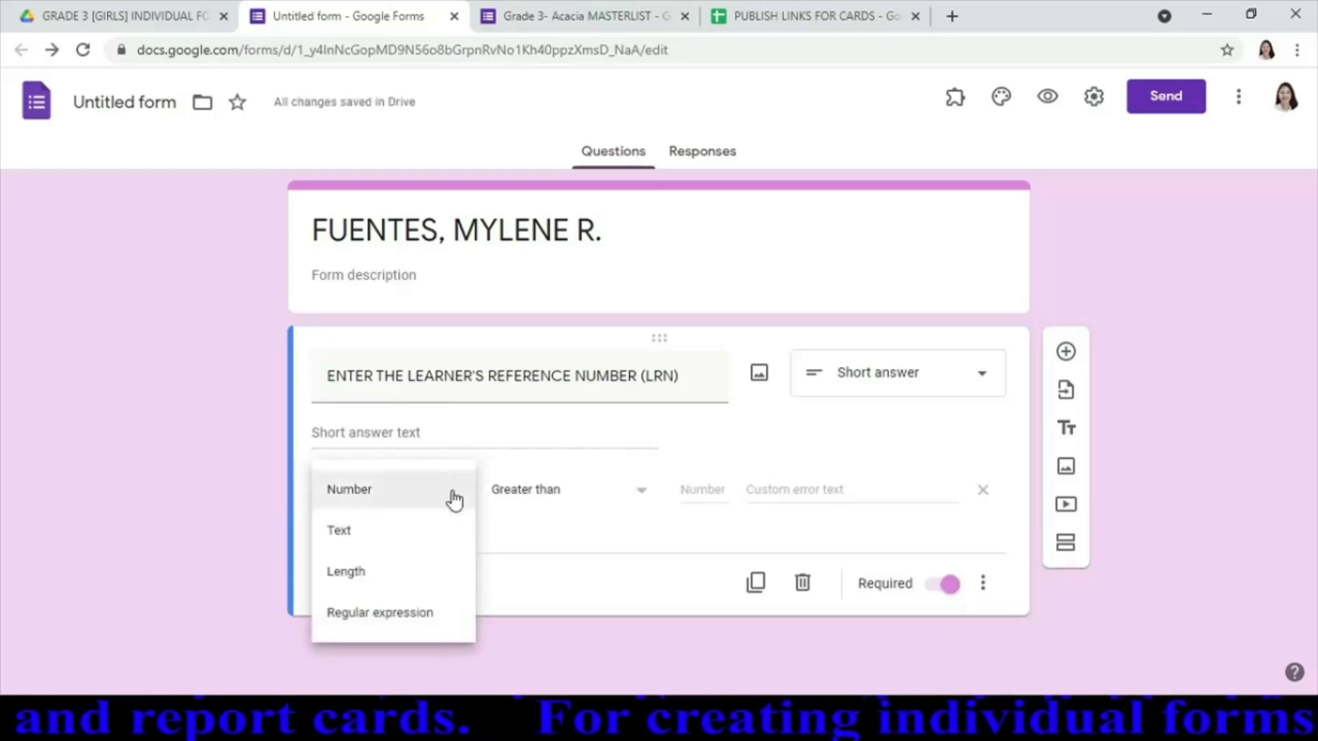
pyautogui.click(383, 537)
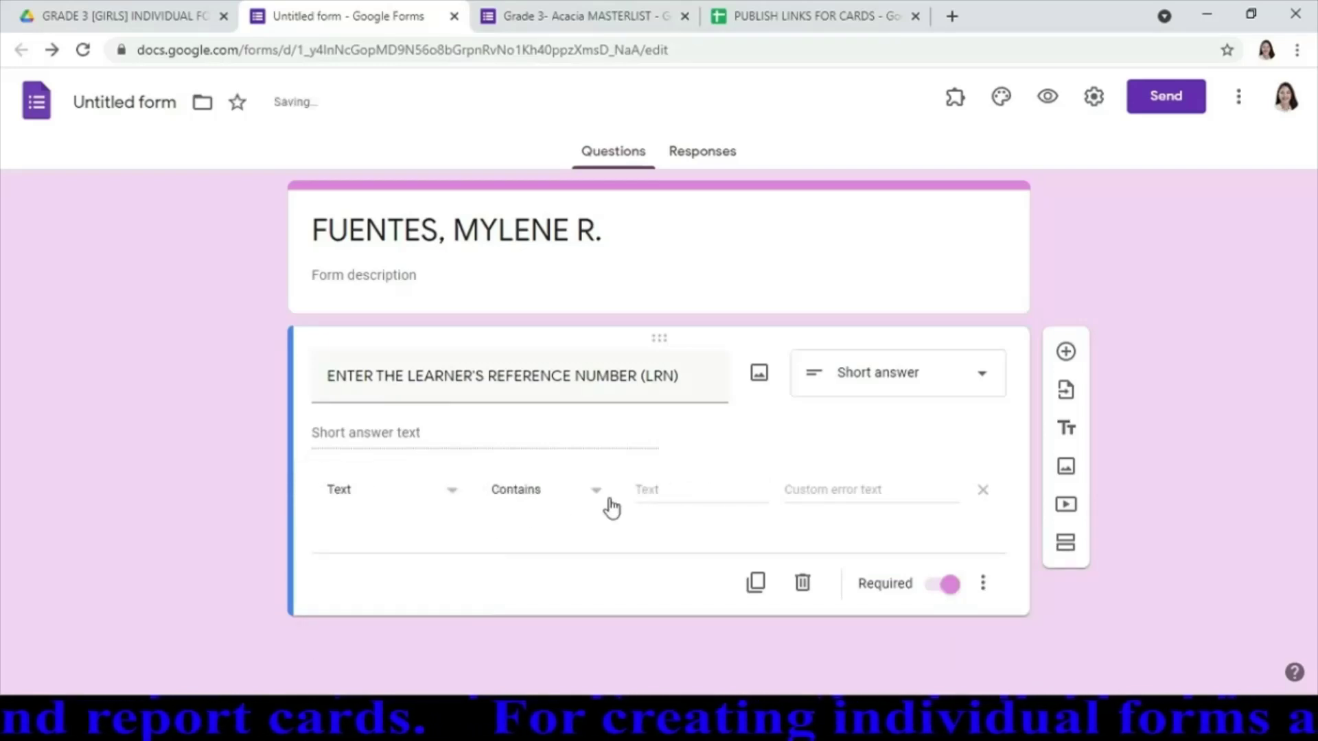
pyautogui.click(683, 492)
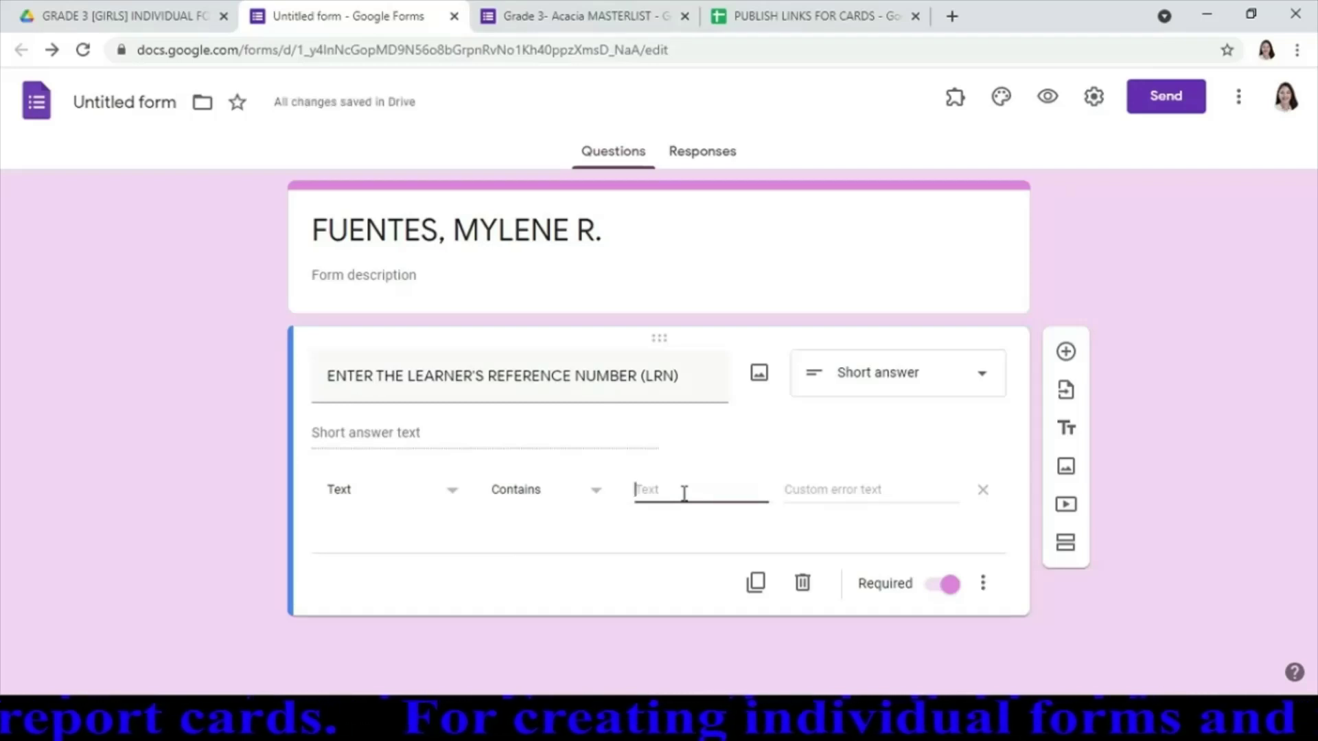
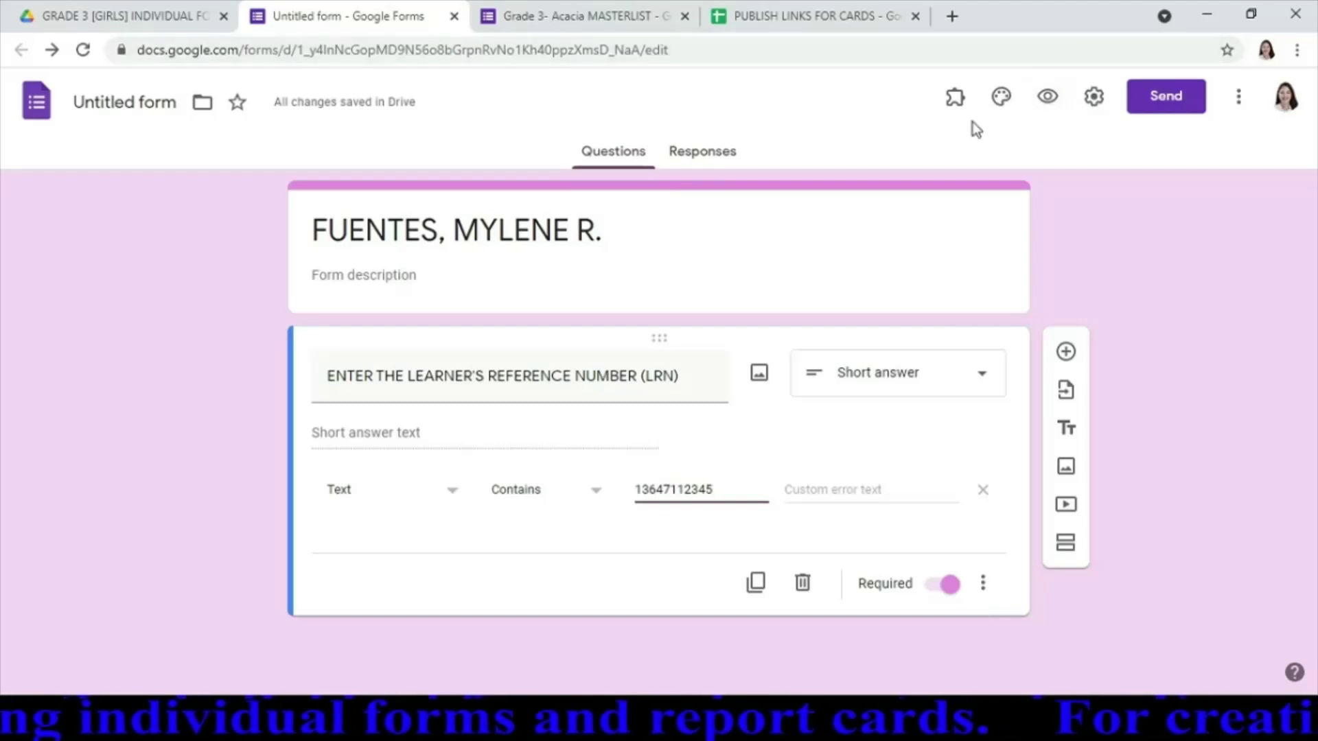
# Allow respondents outside the organisation and start the confirmation message 'CLICK THE LINK BELOW TO VIEW THE REPORT CA'
pyautogui.click(1095, 103)
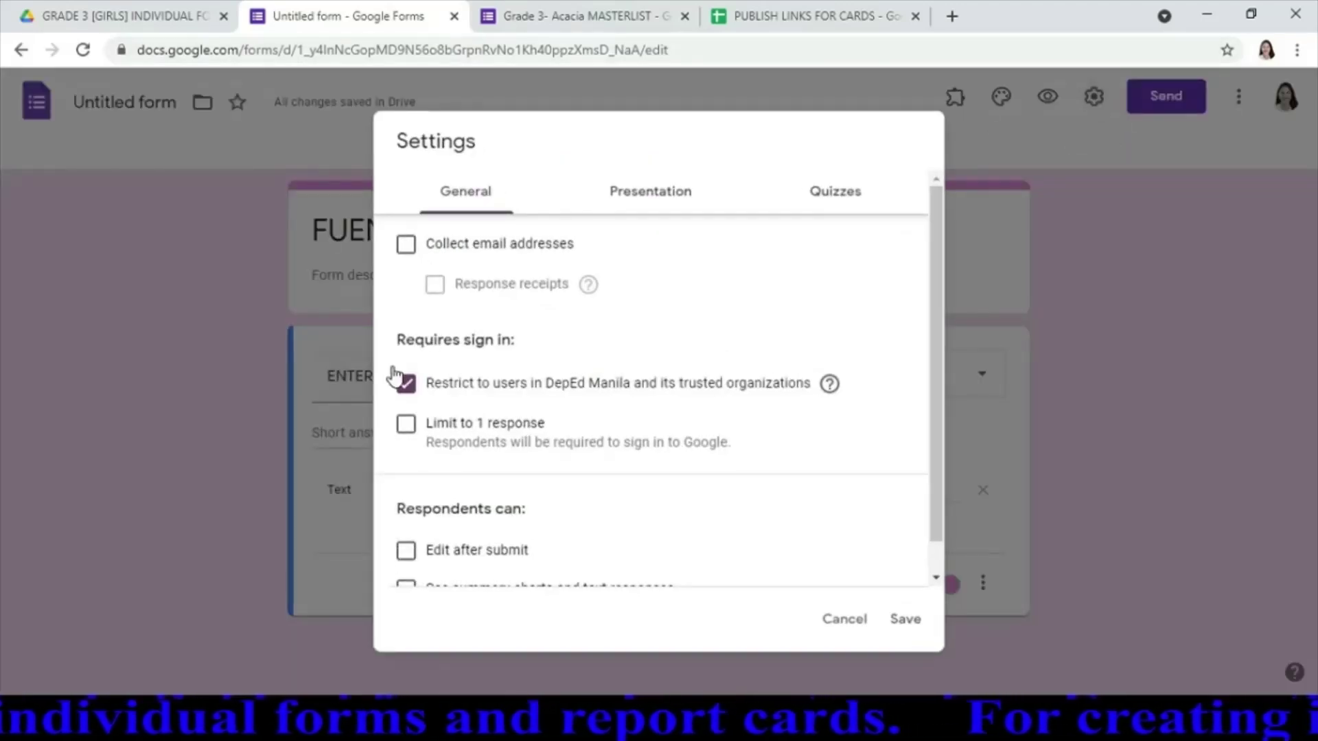
pyautogui.click(406, 386)
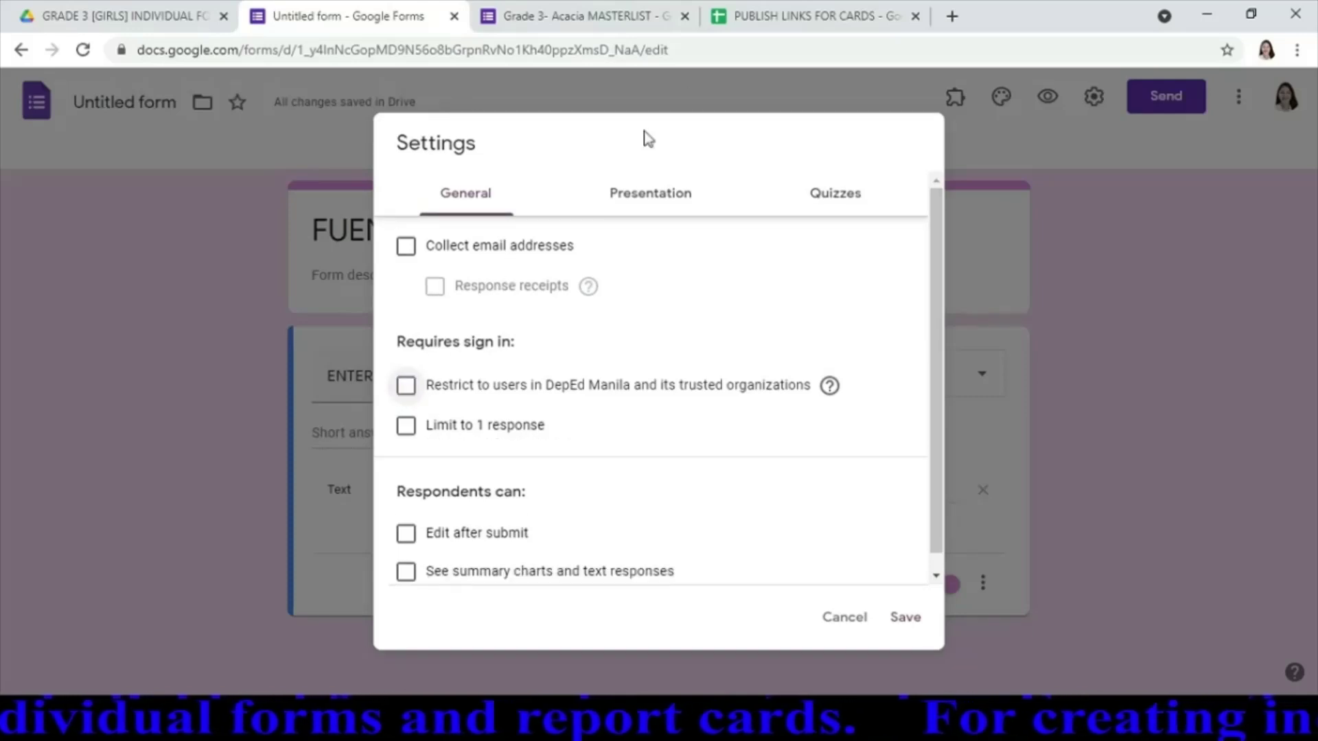
pyautogui.click(673, 203)
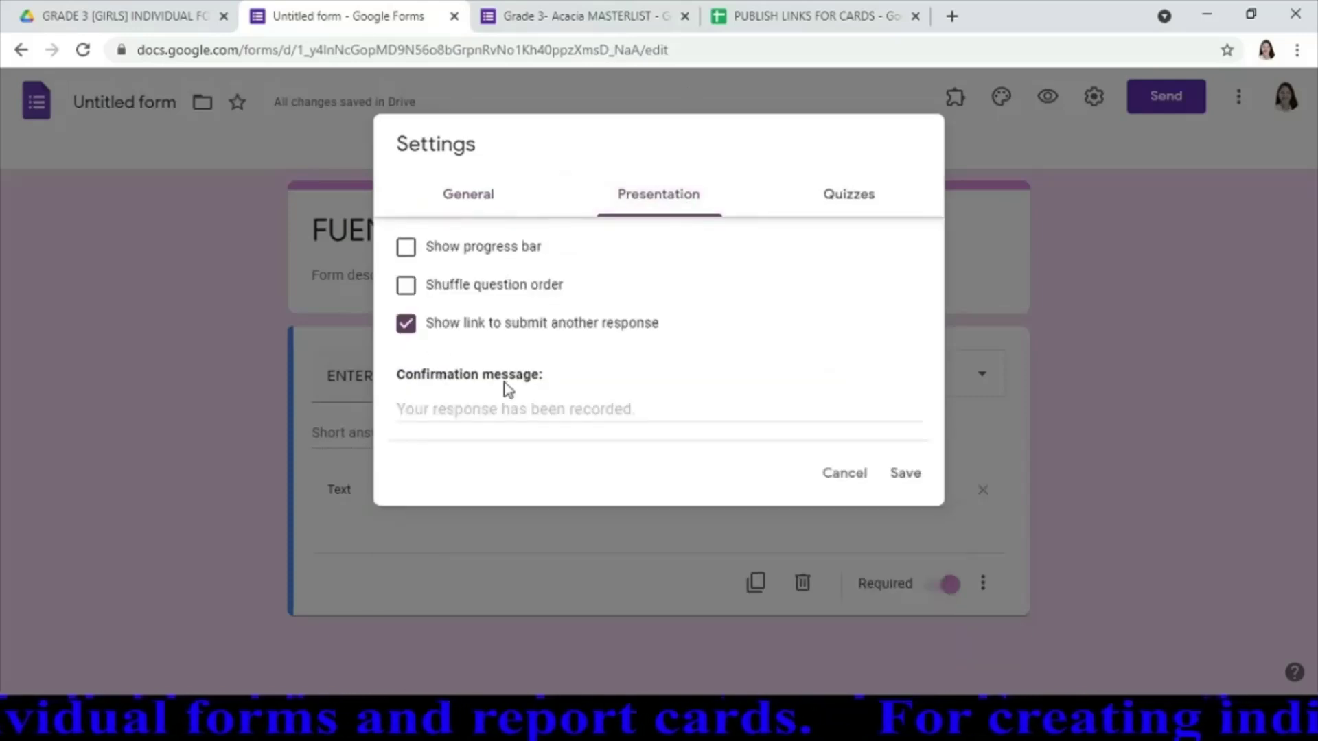
pyautogui.click(528, 412)
pyautogui.write('CLICK THE LI')
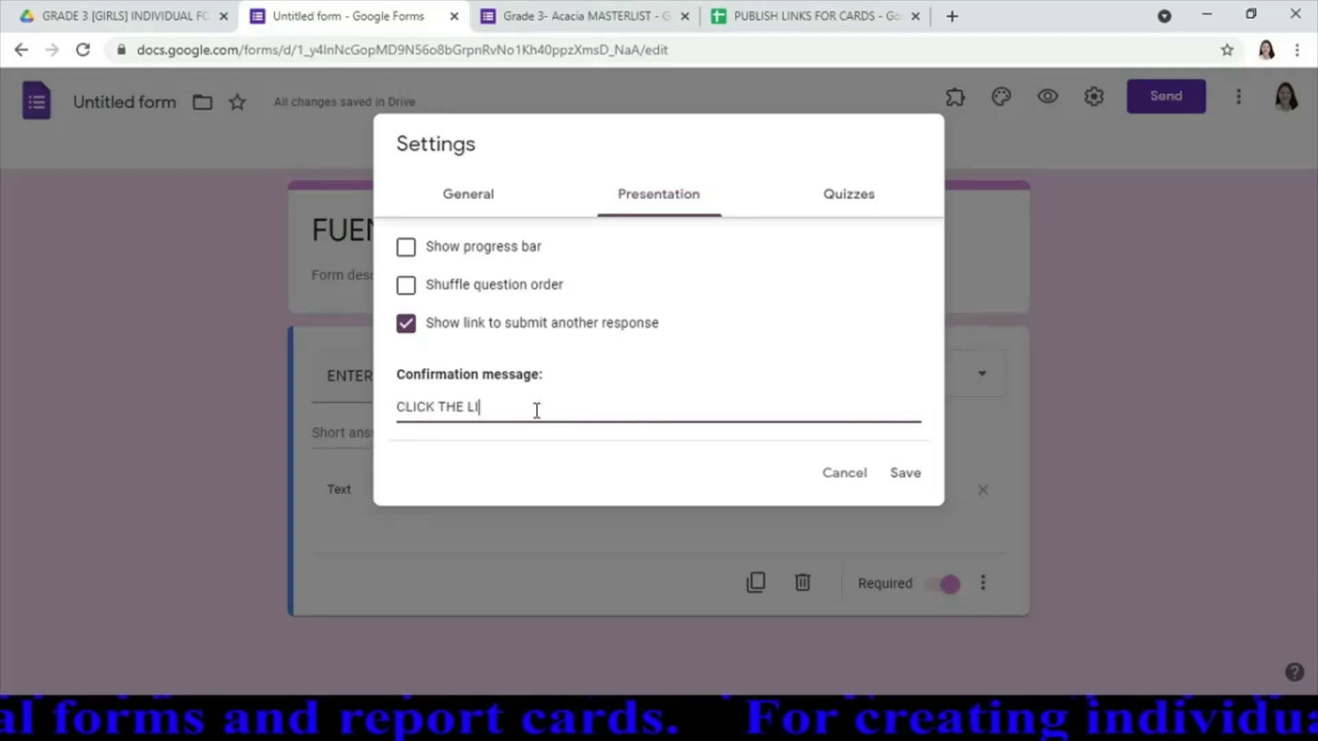
pyautogui.write('NK BELOW TO')
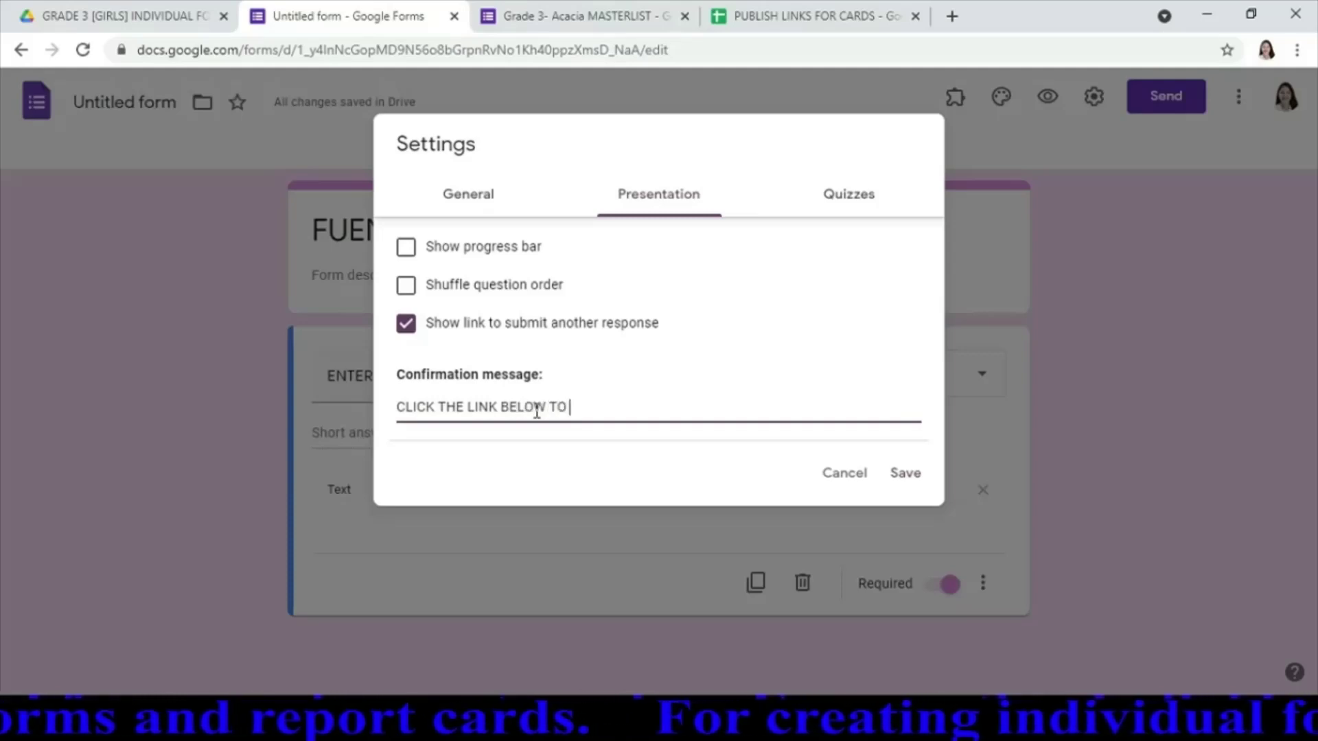
pyautogui.write(' VIEW THE REPOR')
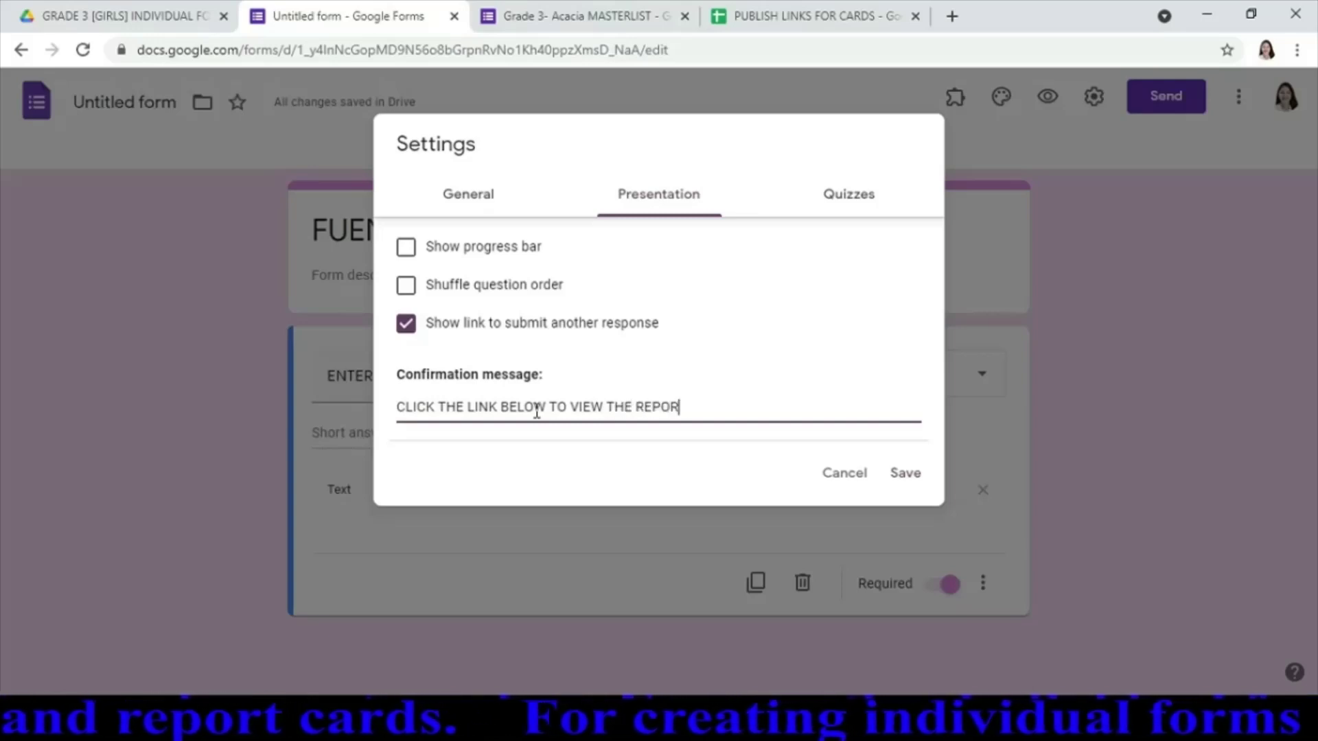
pyautogui.write('T CARD:')
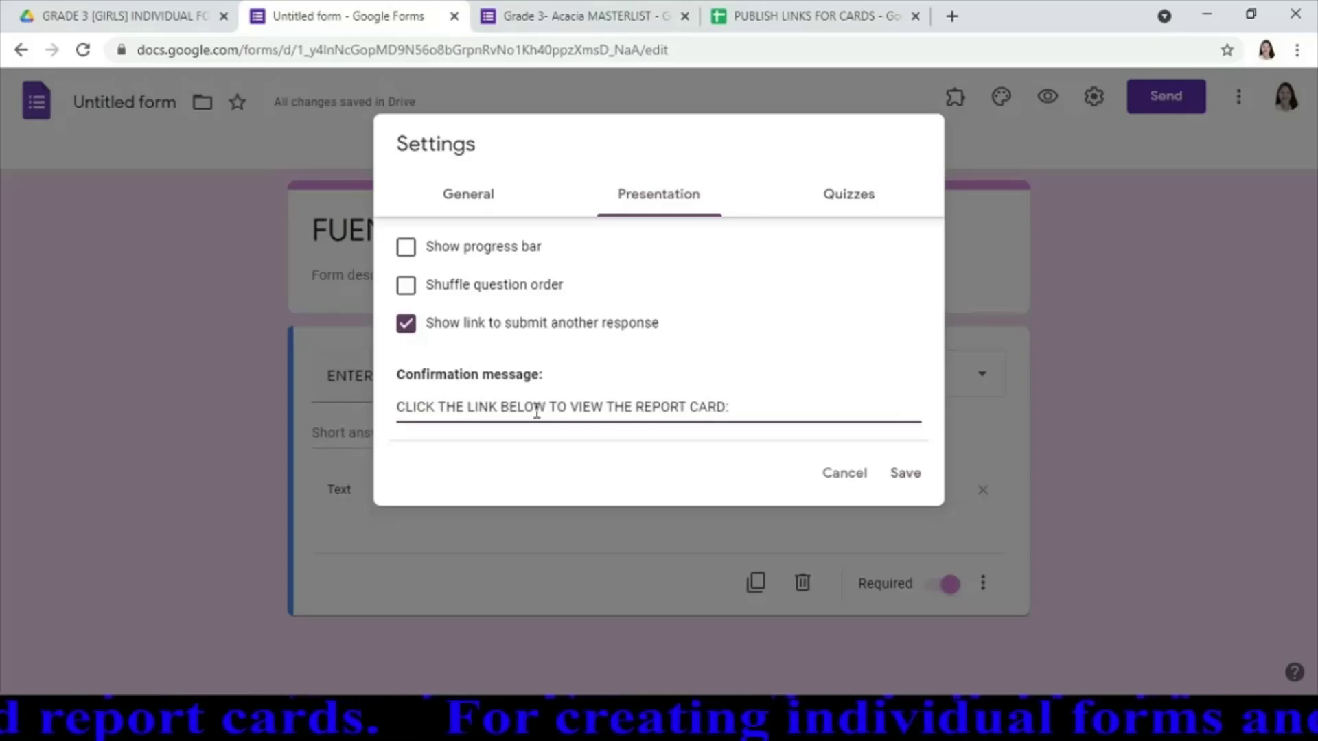
pyautogui.press('Return')
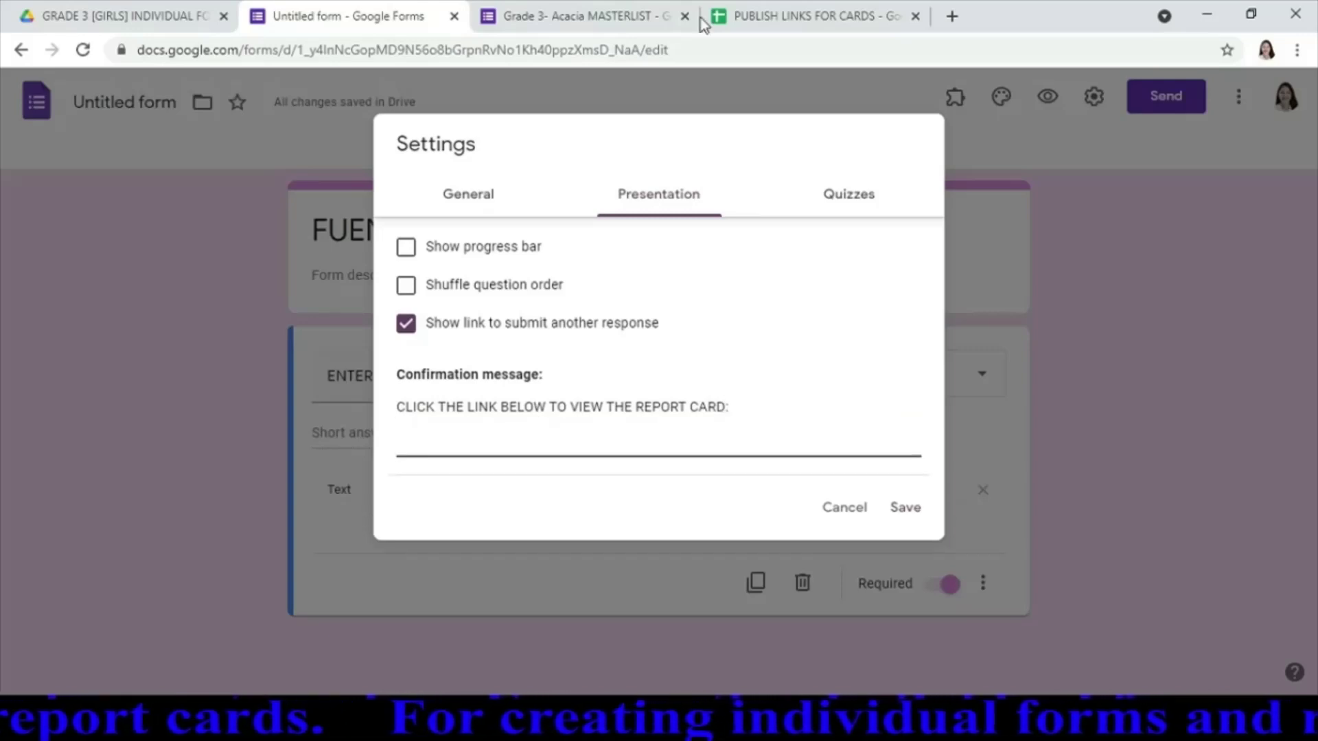
# Add the report card link from cell B5 of PUBLISH LINKS FOR CARDS to the message and save
pyautogui.click(836, 18)
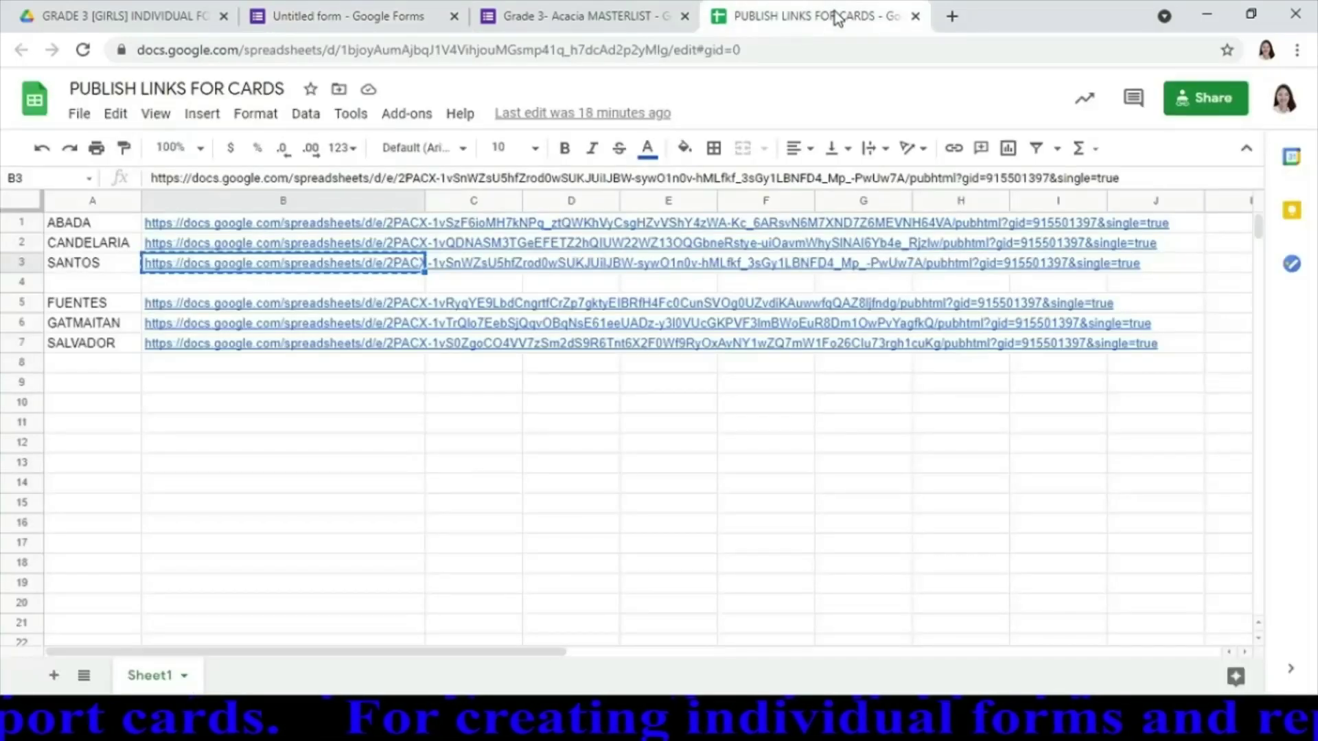
pyautogui.click(209, 309)
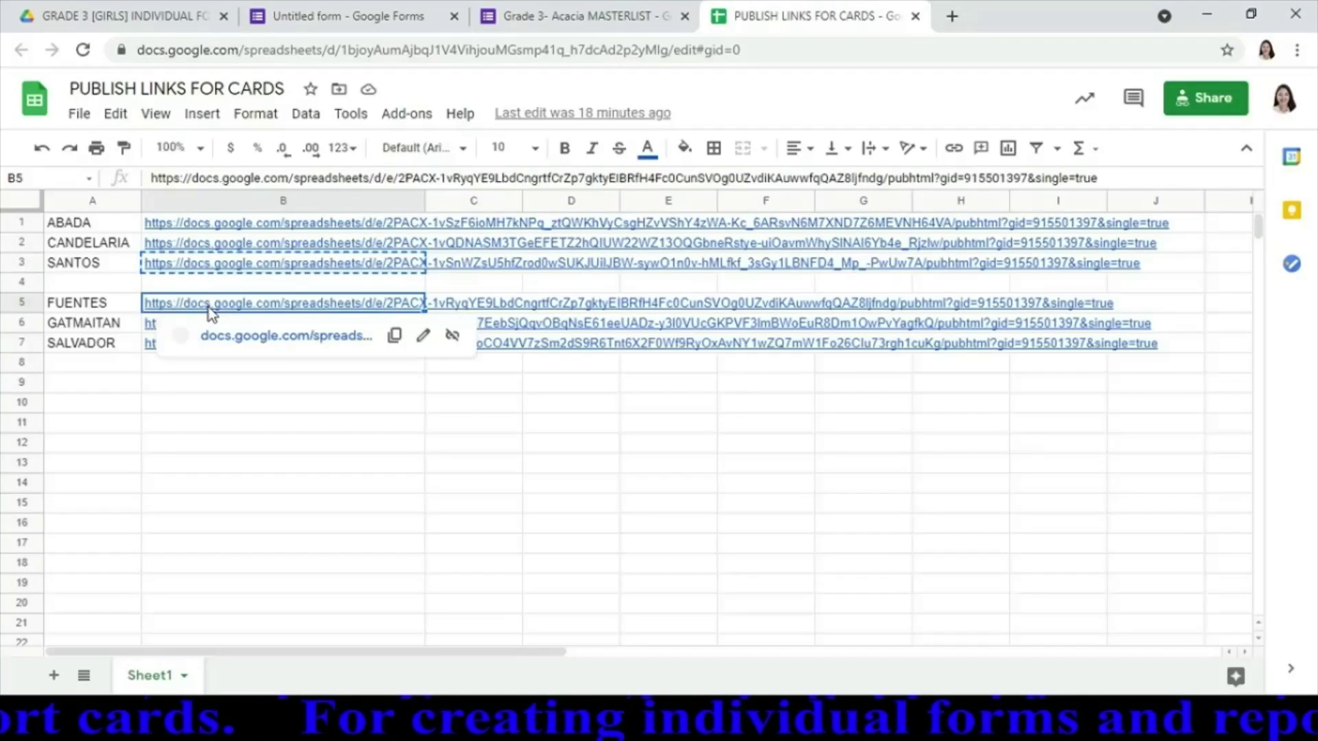
pyautogui.hotkey('ctrl', 'c')
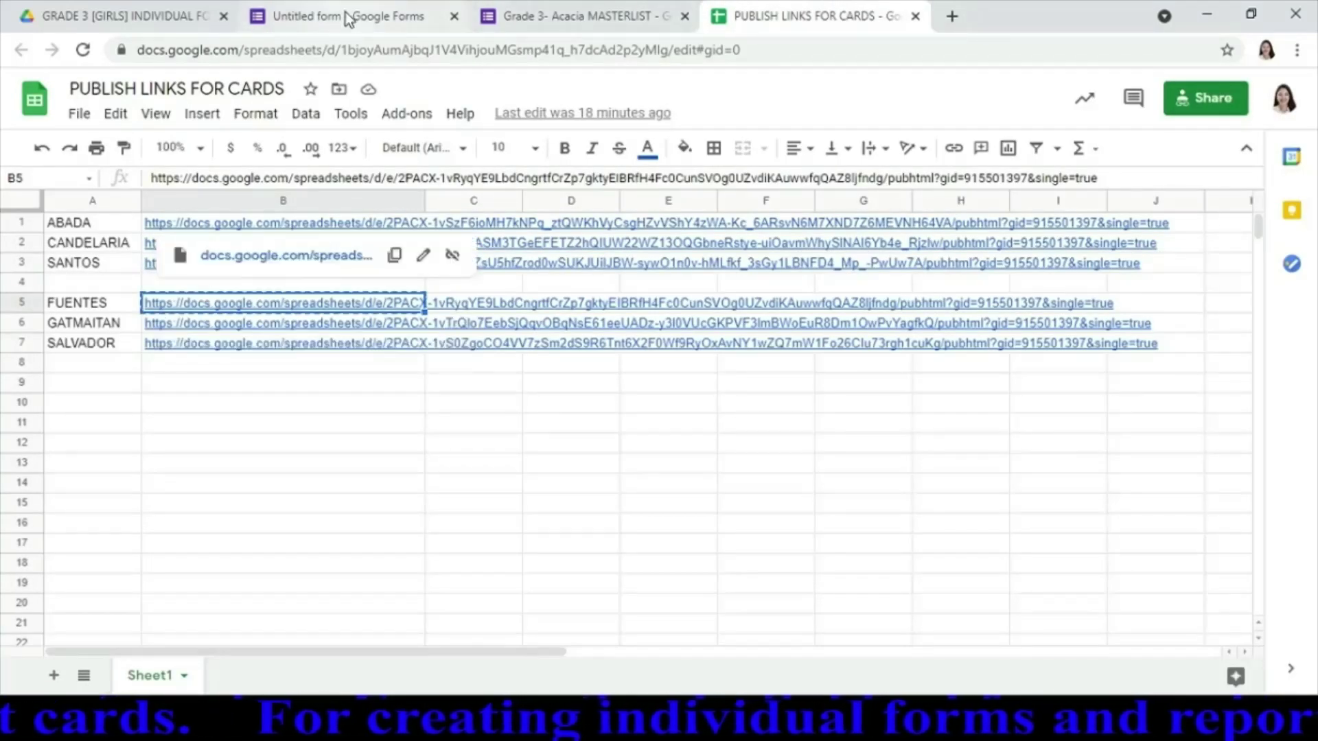
pyautogui.click(347, 17)
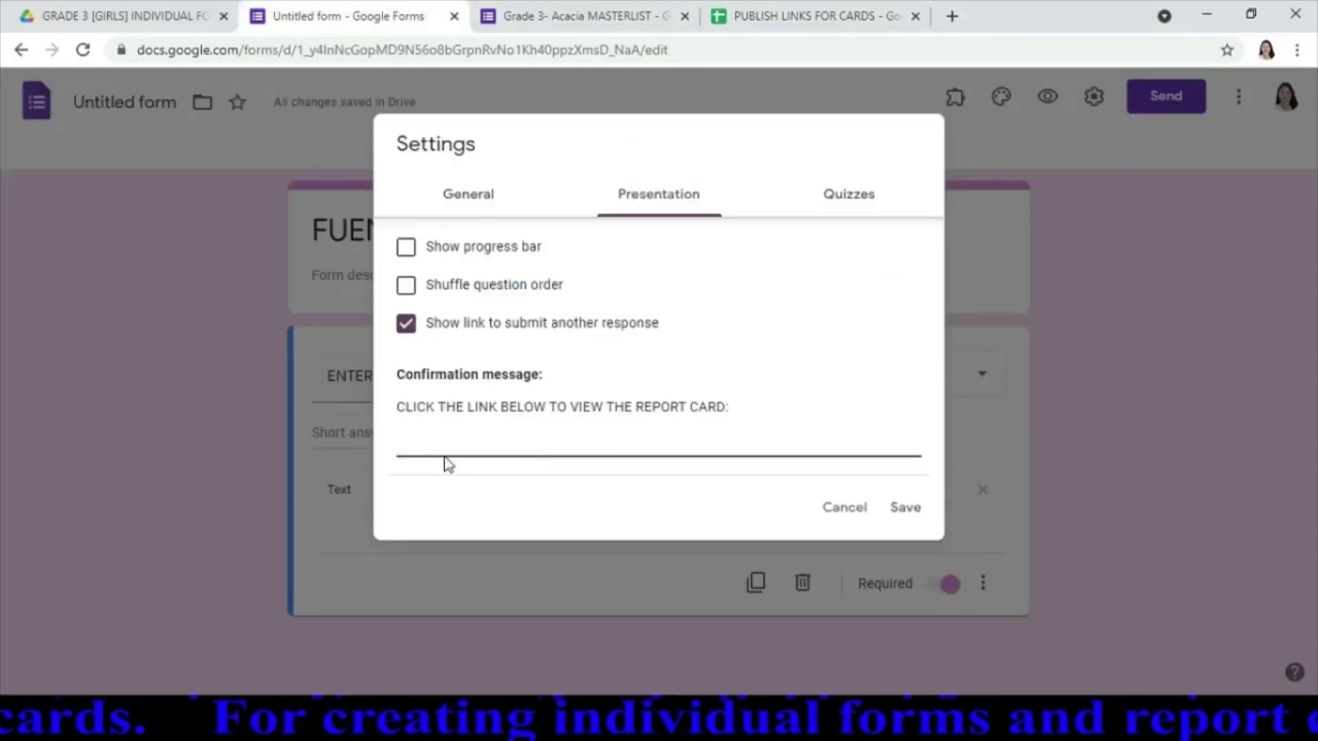
pyautogui.hotkey('ctrl', 'v')
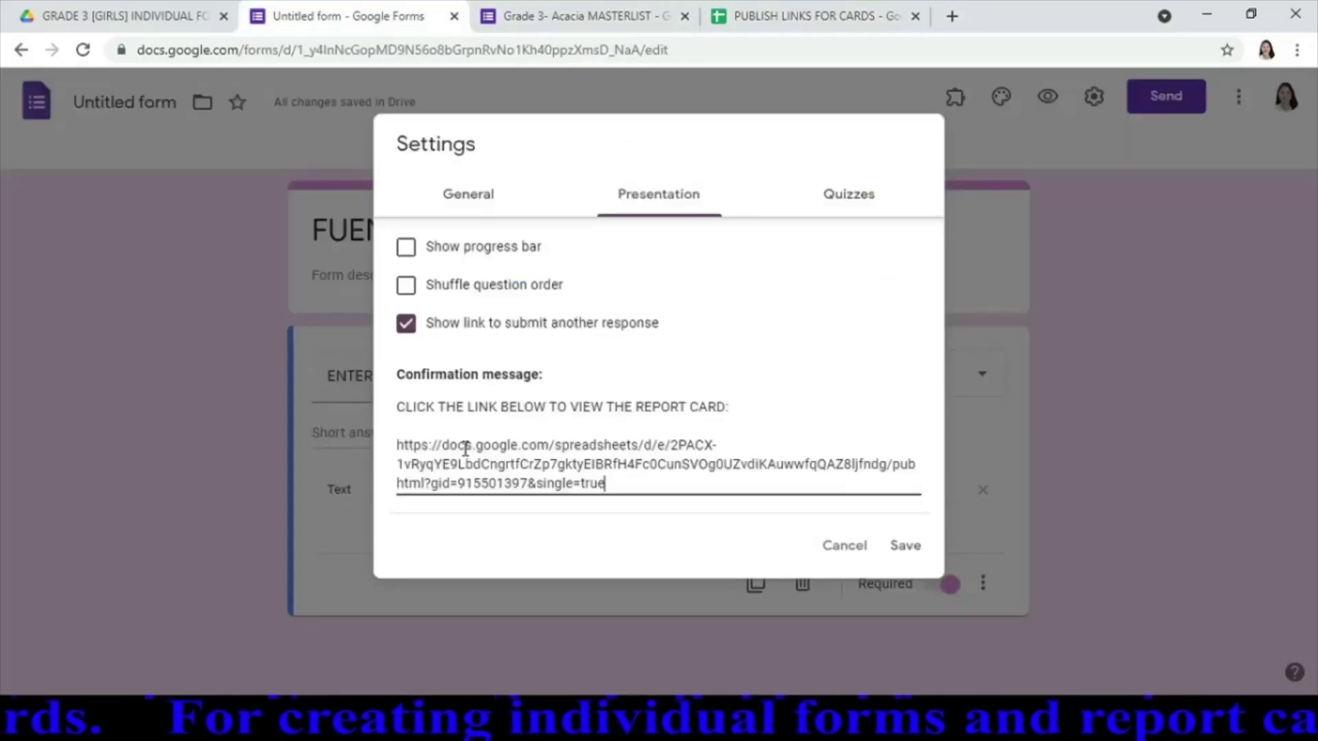
pyautogui.click(907, 547)
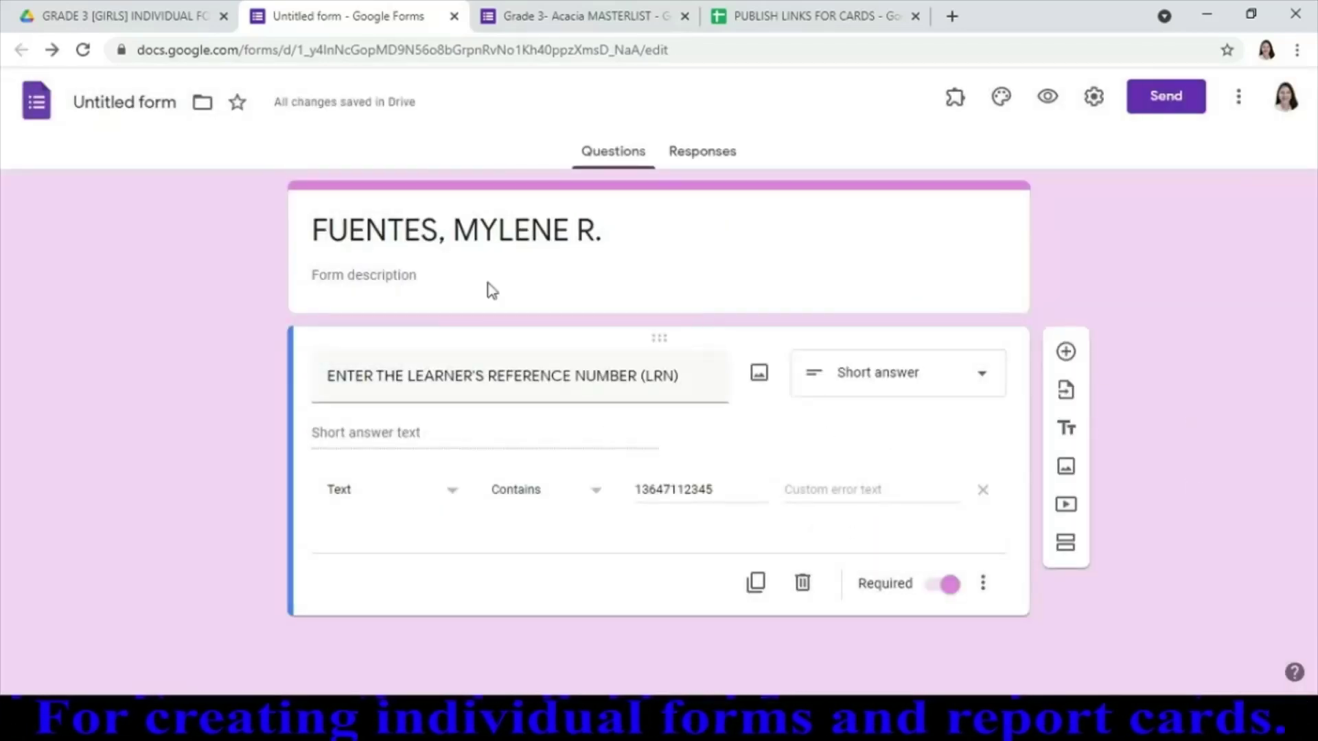
# Accept the student's name as the form title, copy the shortened share link, and switch to Grade 3- Acacia MASTERLIST
pyautogui.click(138, 105)
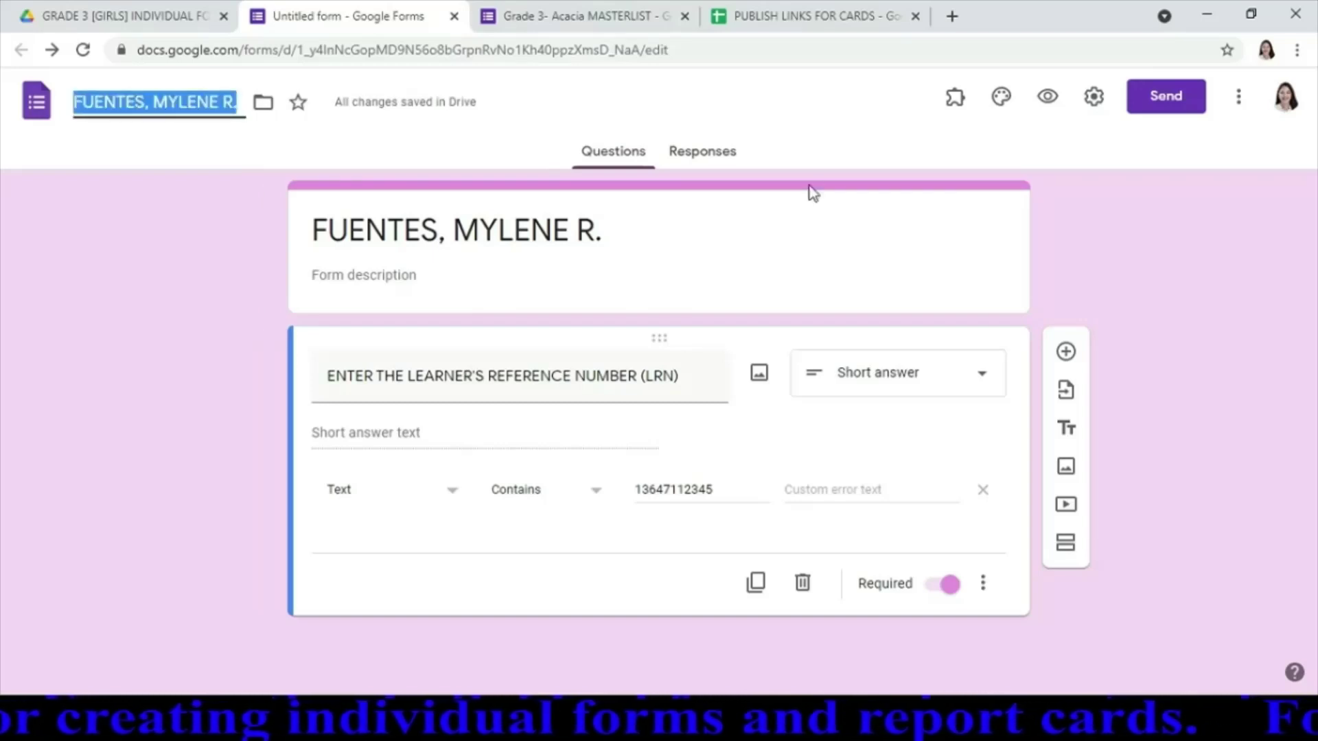
pyautogui.click(1121, 255)
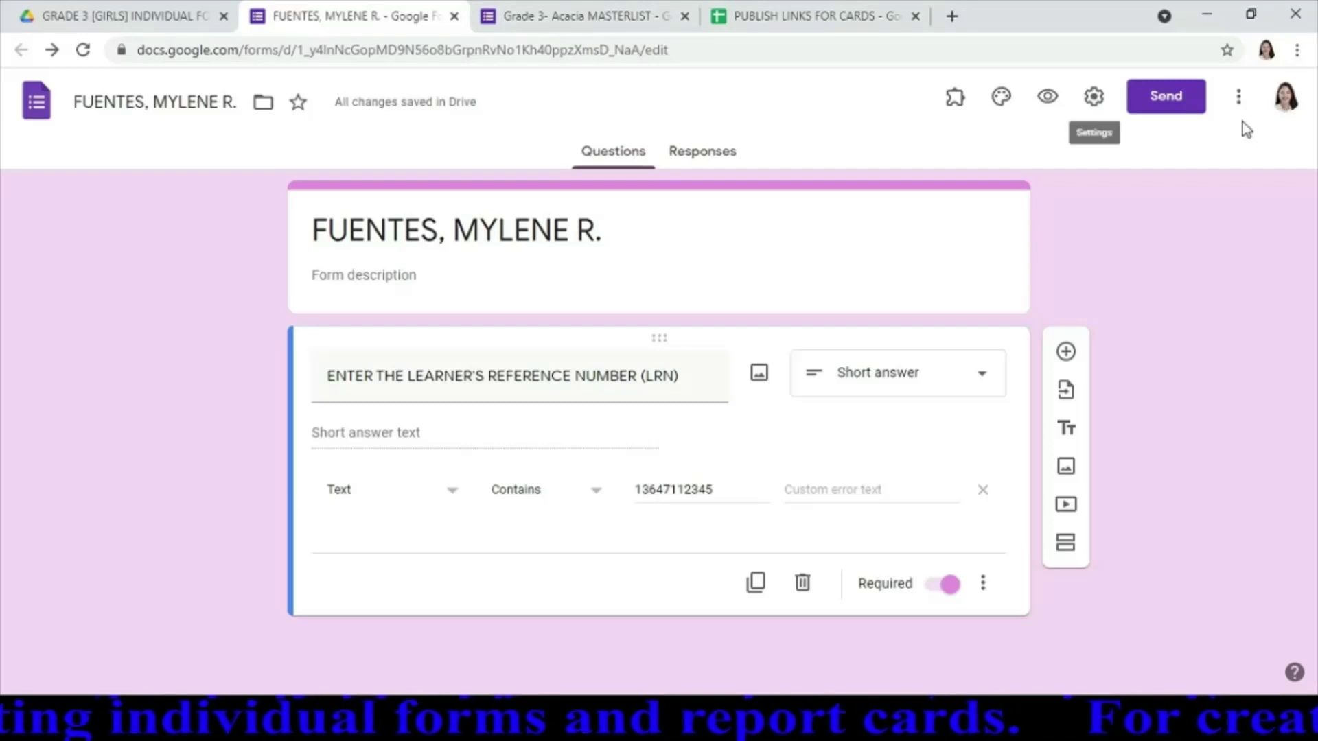
pyautogui.click(1157, 96)
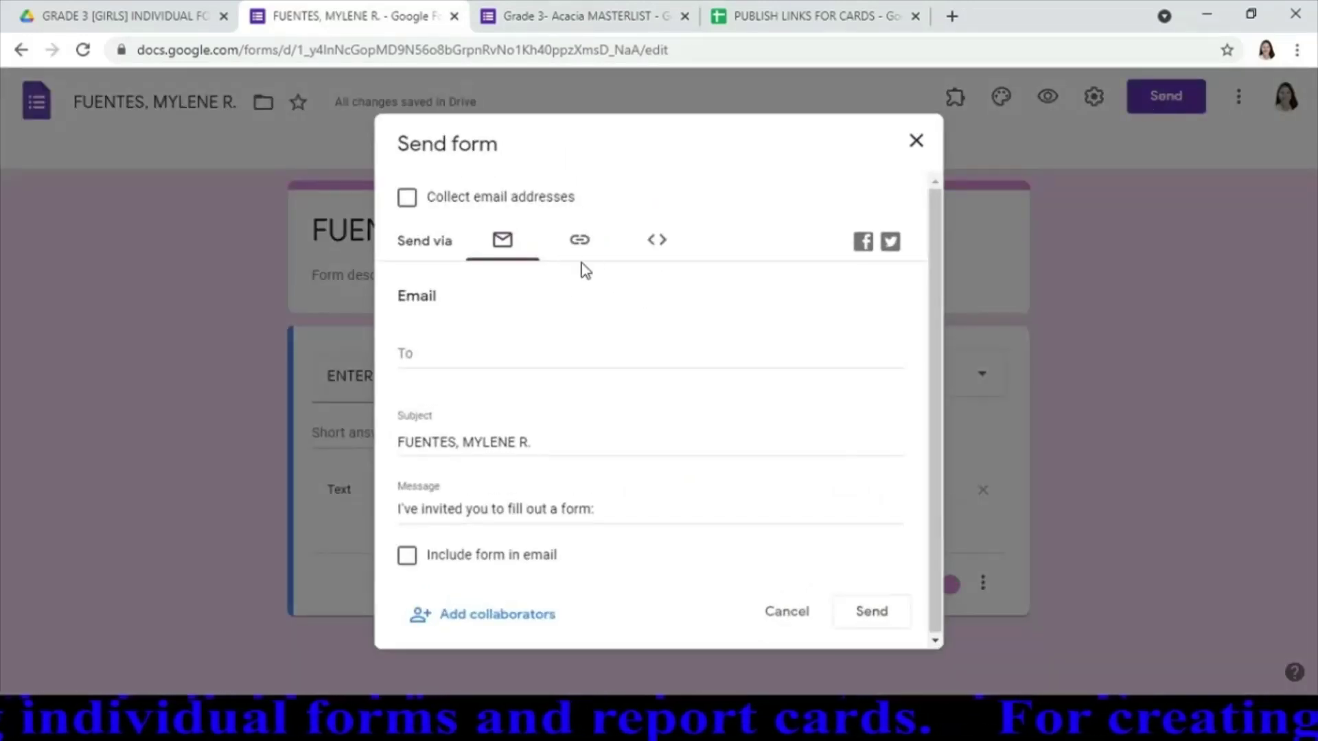
pyautogui.click(580, 244)
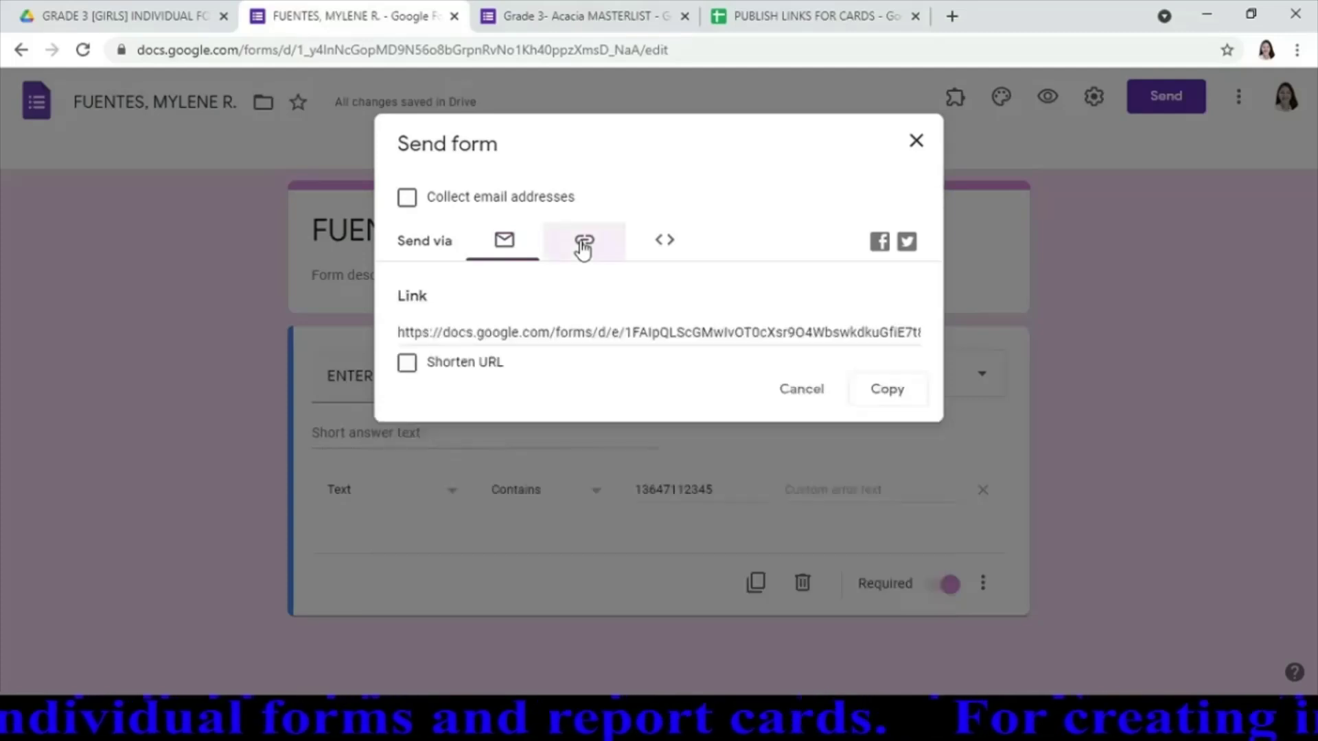
pyautogui.click(407, 364)
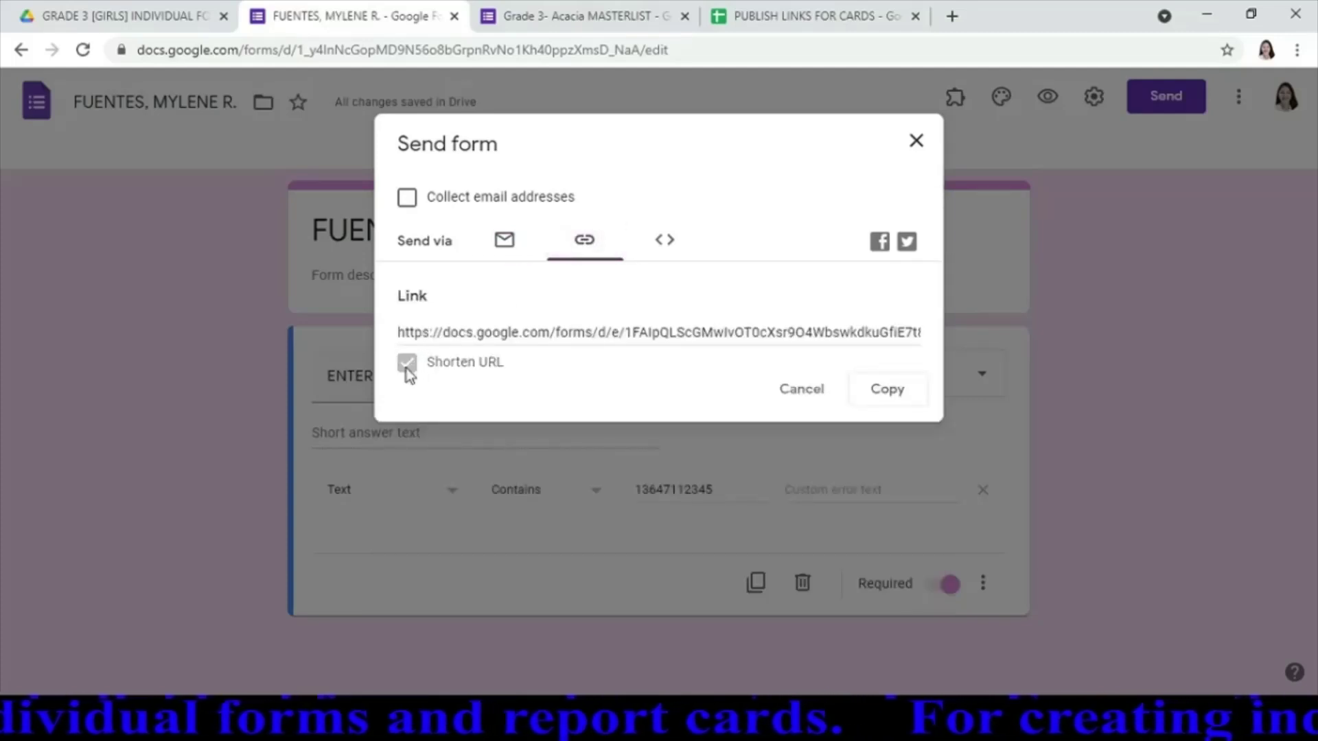
pyautogui.click(888, 391)
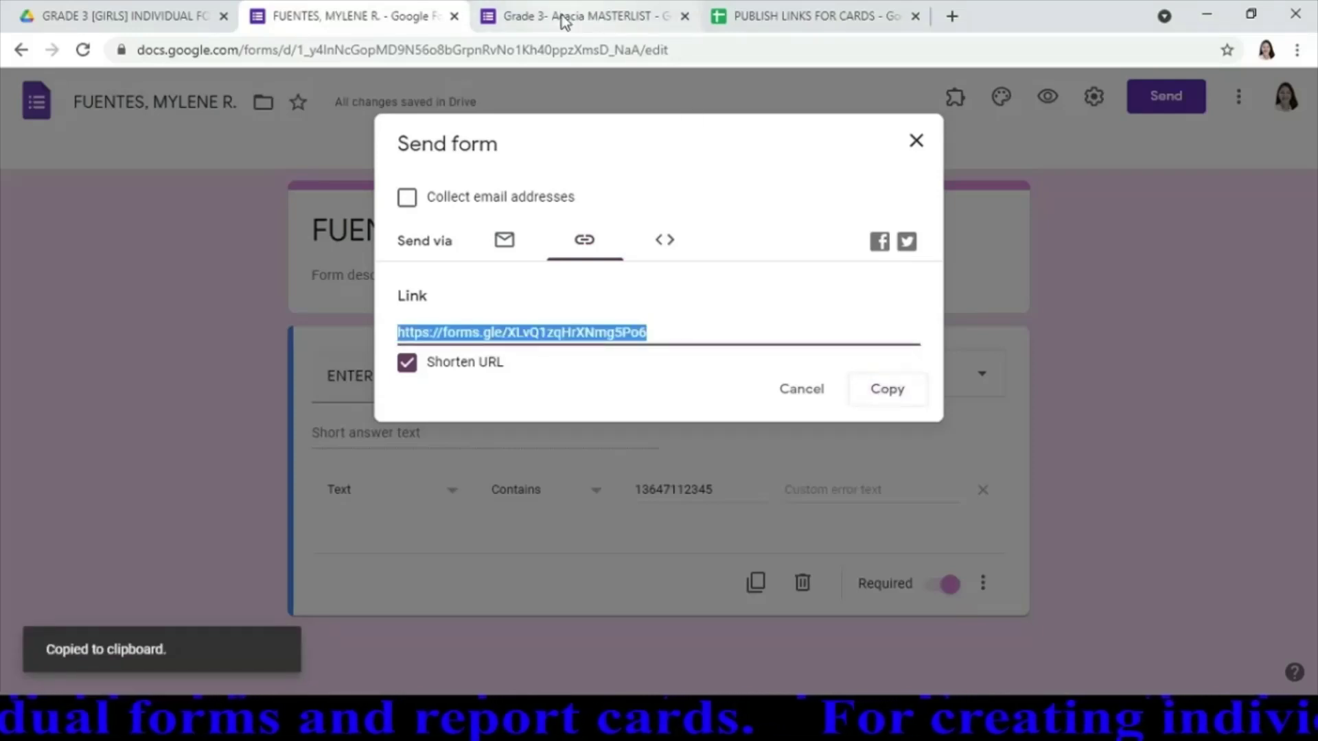
pyautogui.click(580, 21)
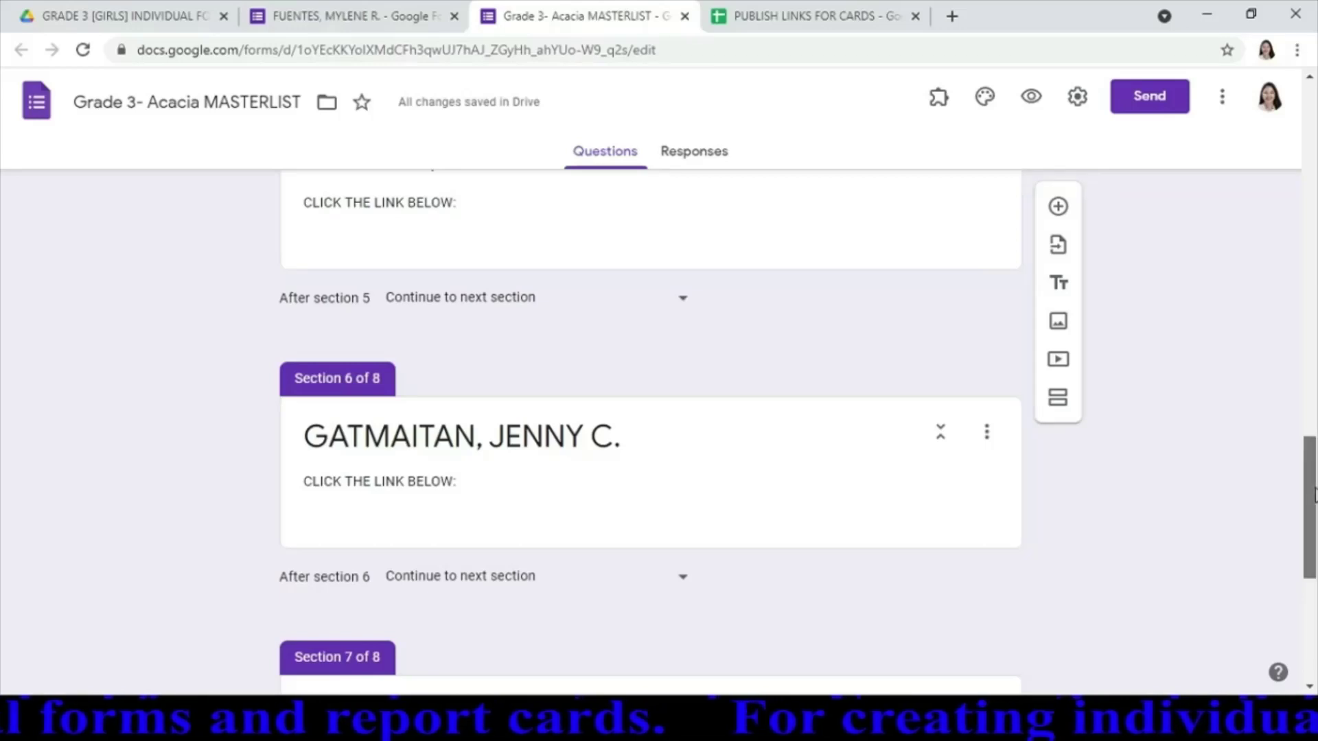
# Paste the student's short form link on the blank line of Section 5's description
pyautogui.moveTo(1311, 496); pyautogui.dragTo(1311, 439)
pyautogui.click(423, 482)
pyautogui.hotkey('ctrl', 'a')
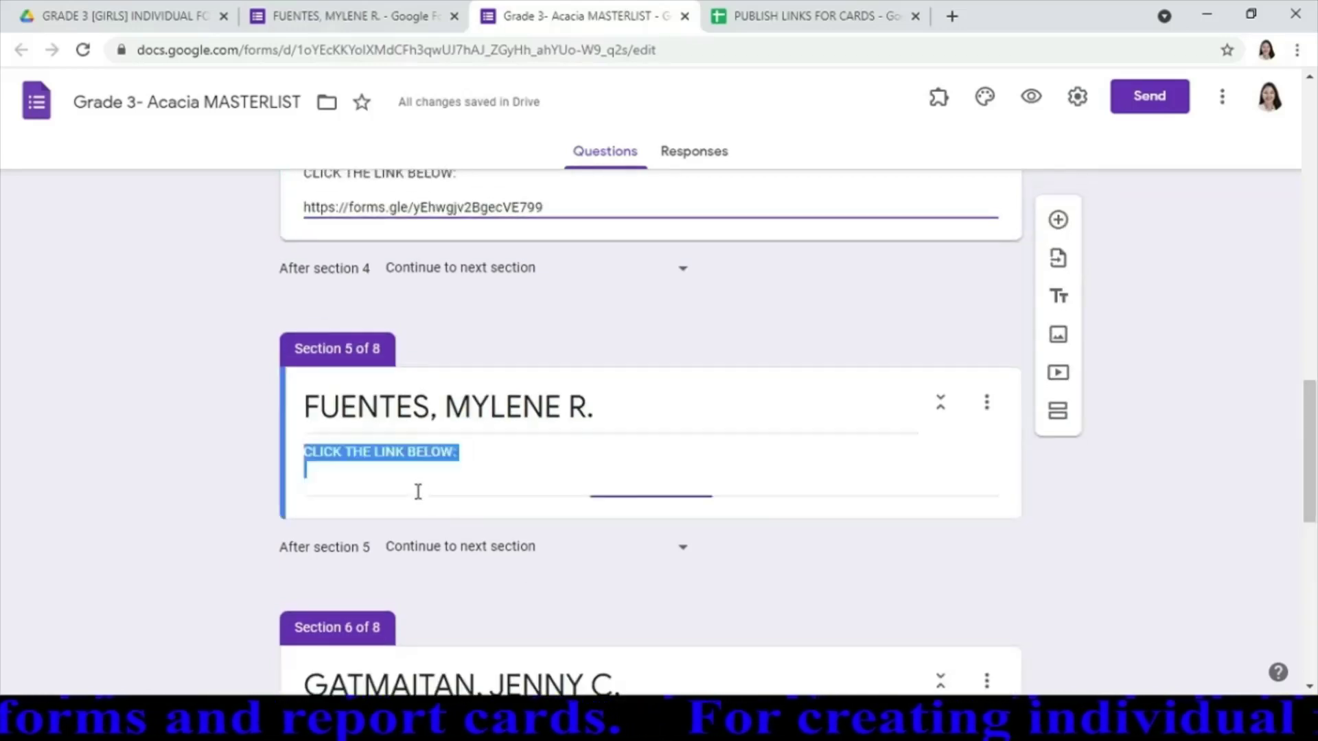
pyautogui.click(418, 491)
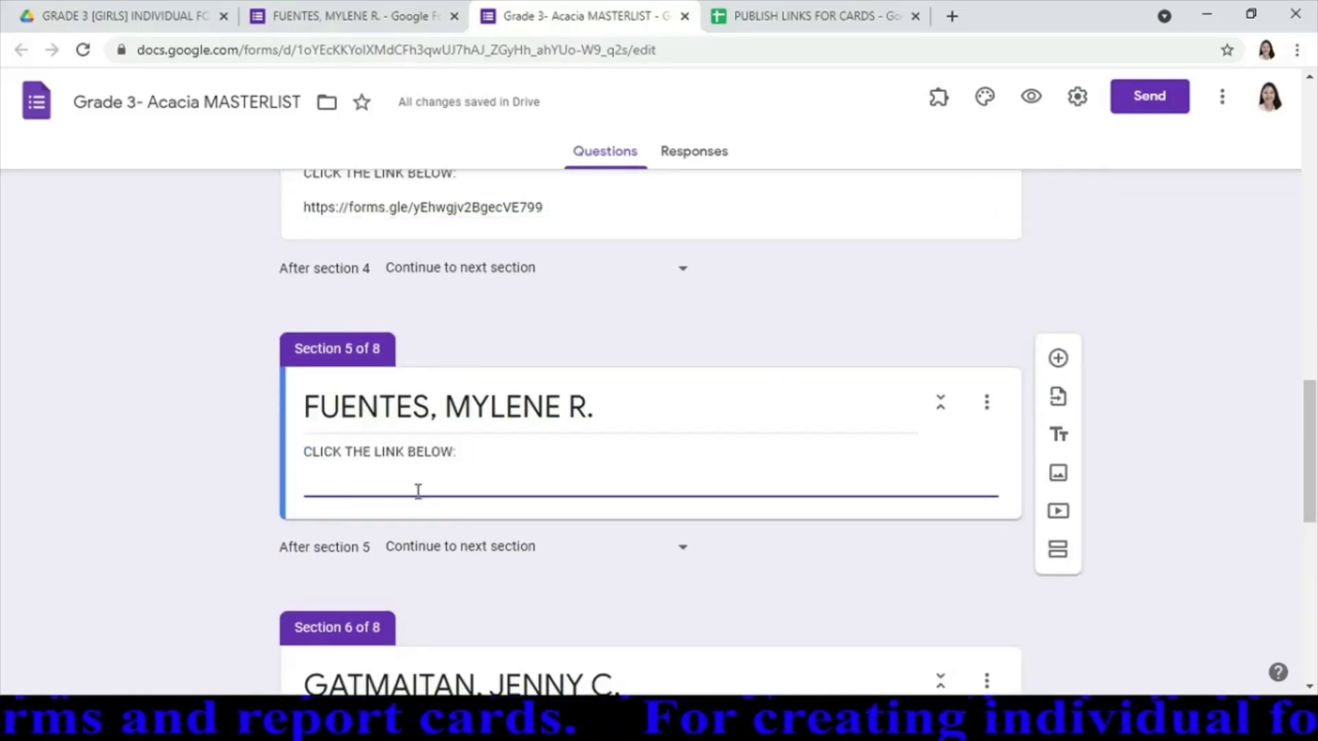
pyautogui.hotkey('ctrl', 'v')
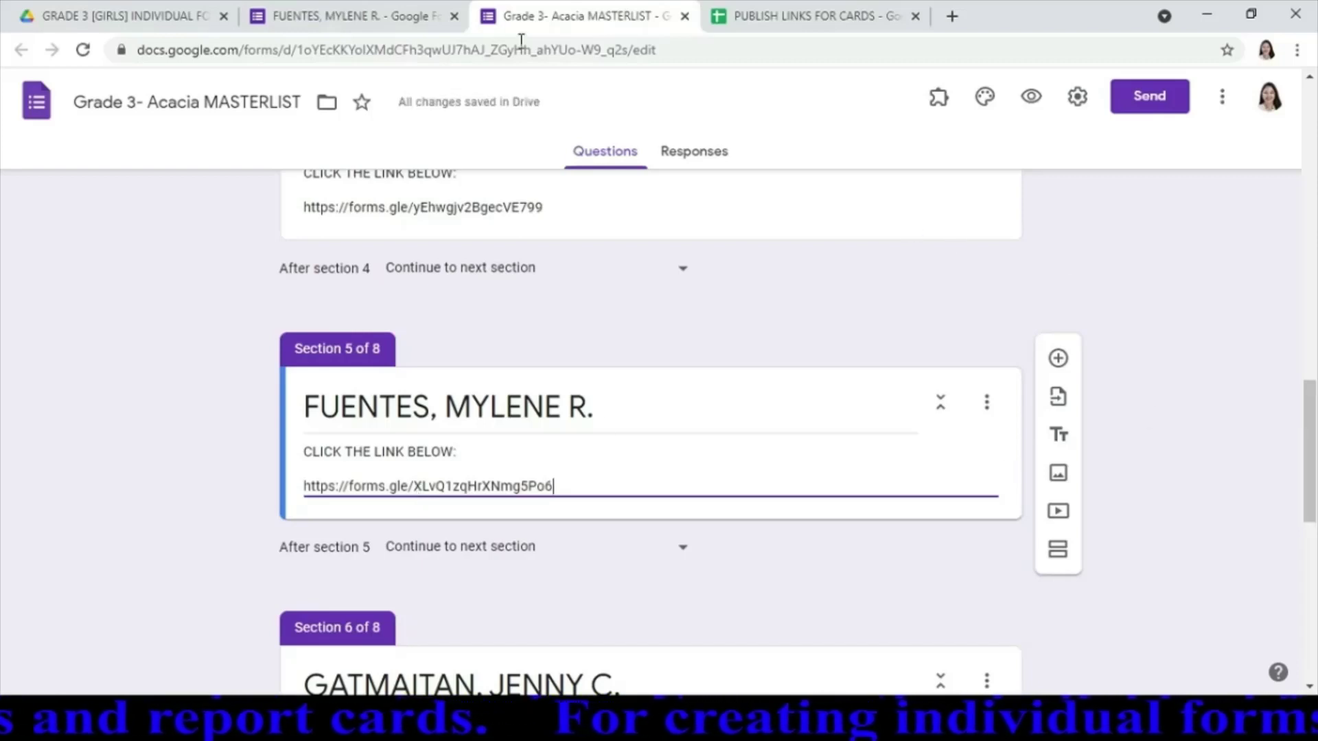
# Back on the student's form, dismiss the Send form dialog and close the form
pyautogui.click(343, 16)
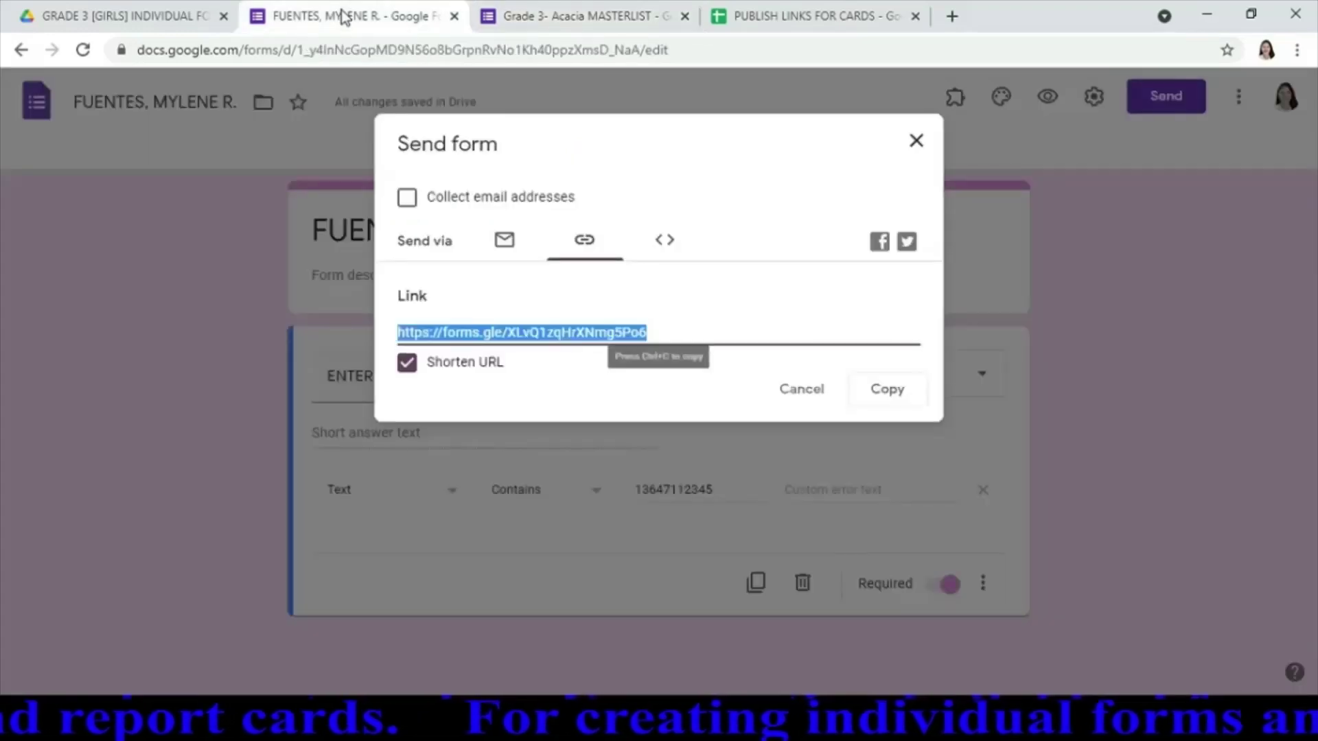
pyautogui.click(917, 144)
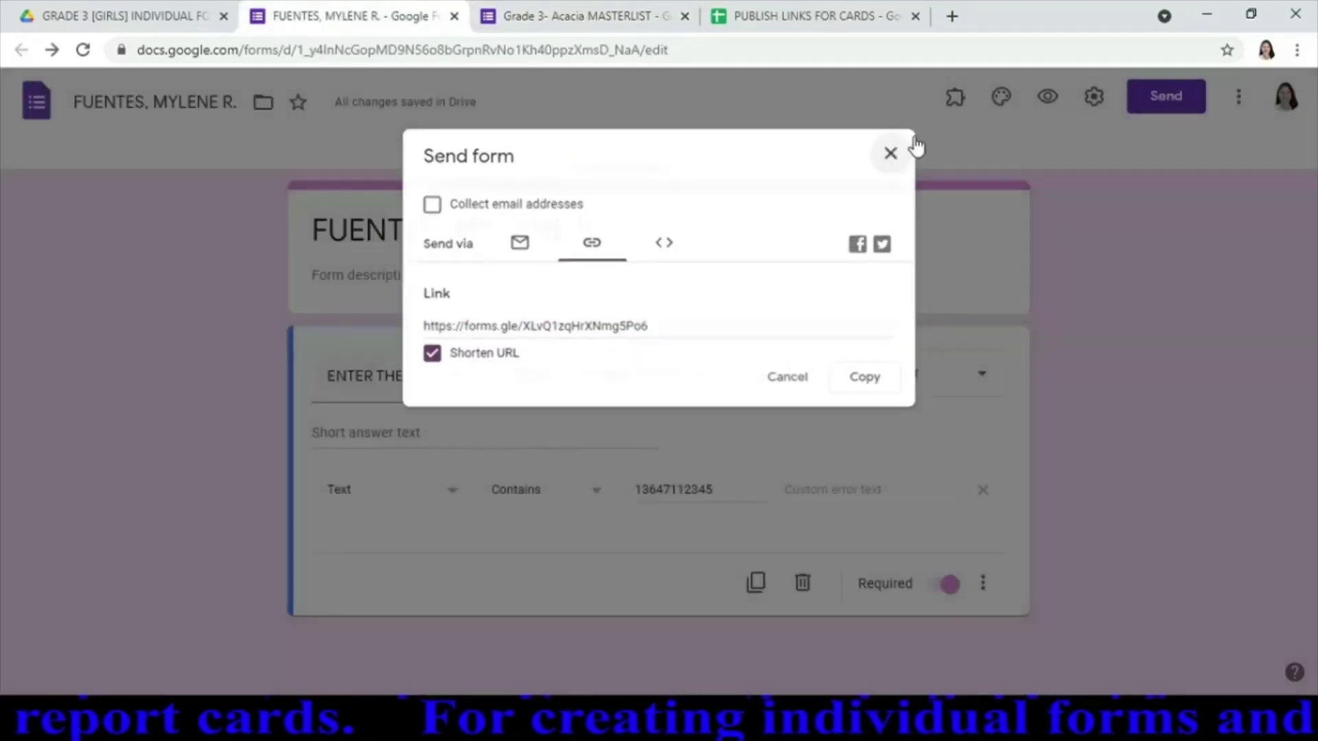
pyautogui.click(454, 16)
# Make a copy of the student's form in GRADE 3 [GIRLS] INDIVIDUAL FORMS and open the copy
pyautogui.click(122, 19)
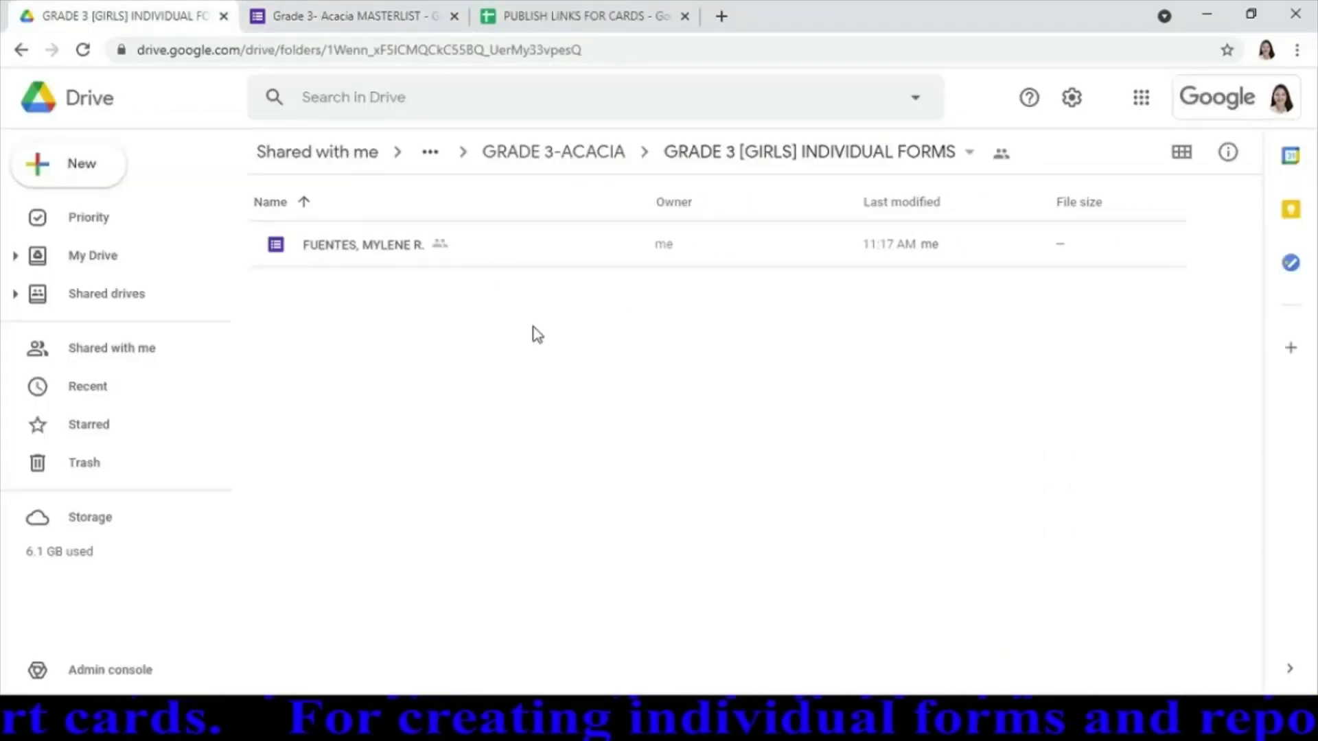
pyautogui.rightClick(341, 261)
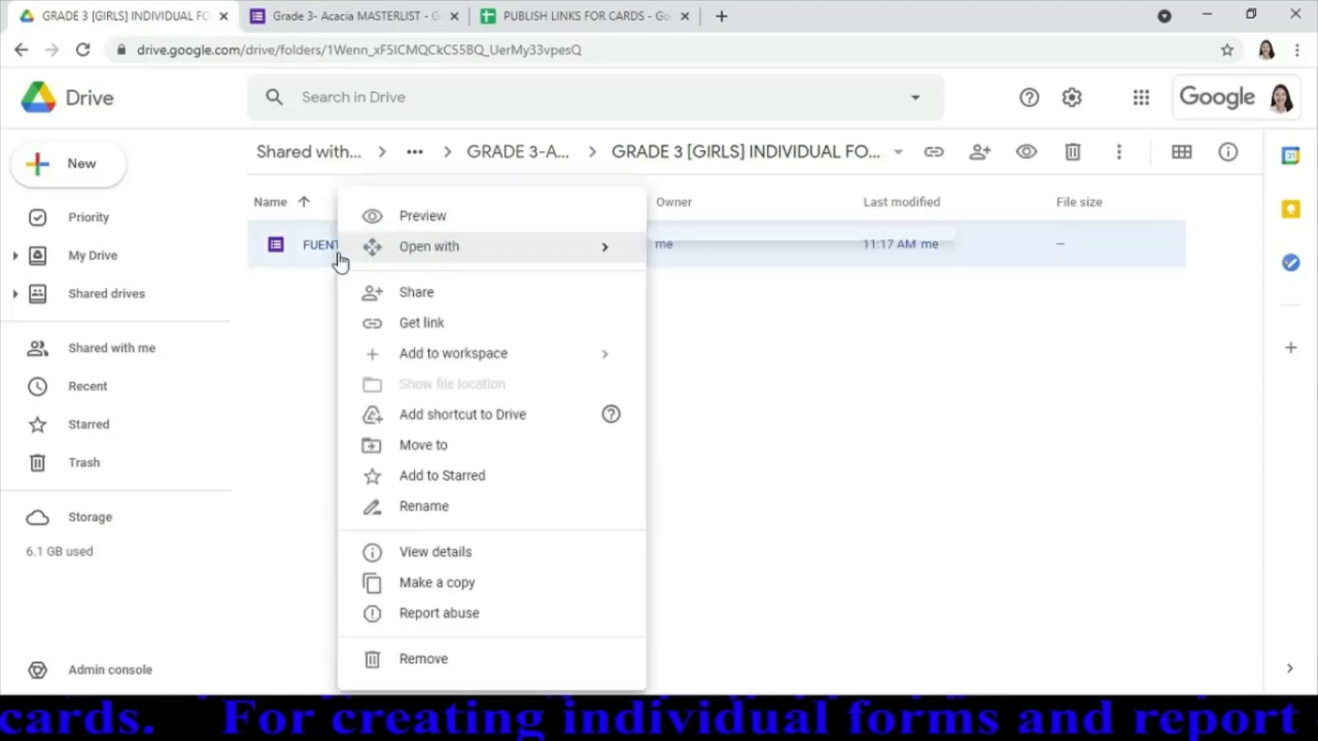
pyautogui.click(443, 591)
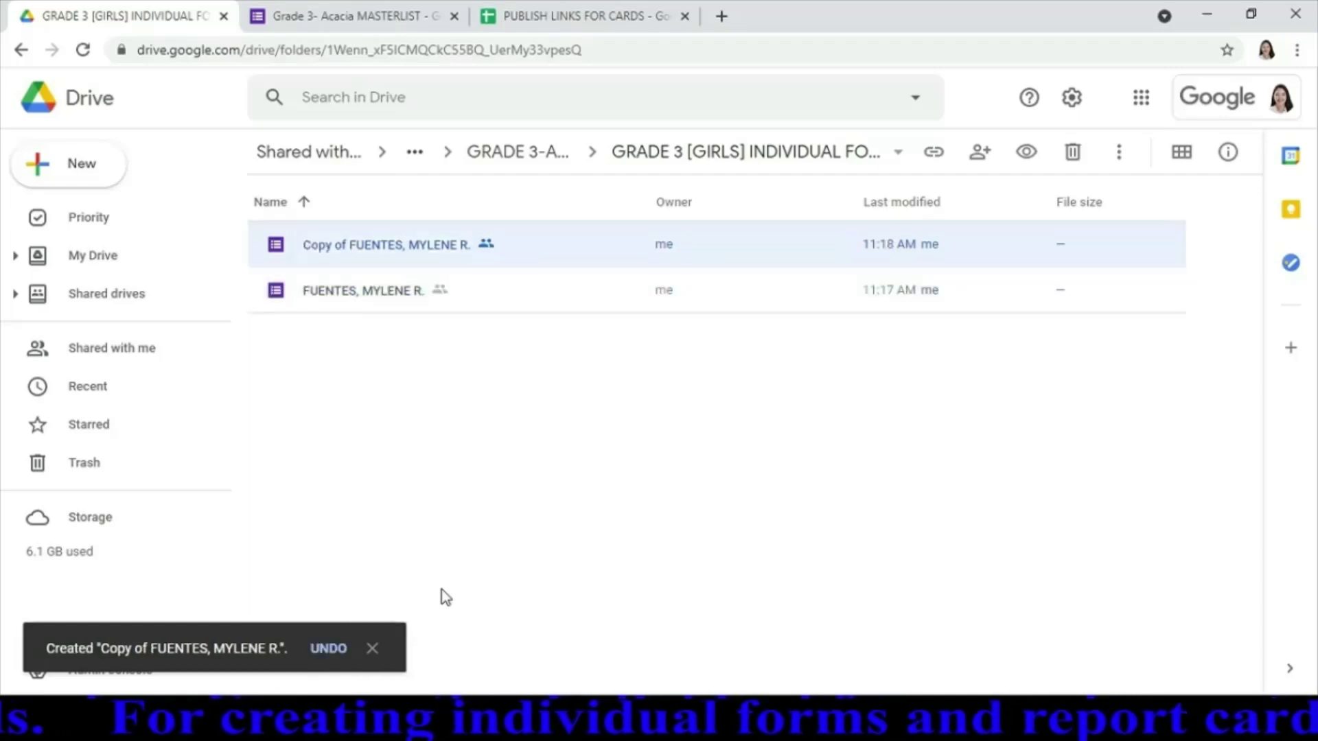
pyautogui.doubleClick(383, 246)
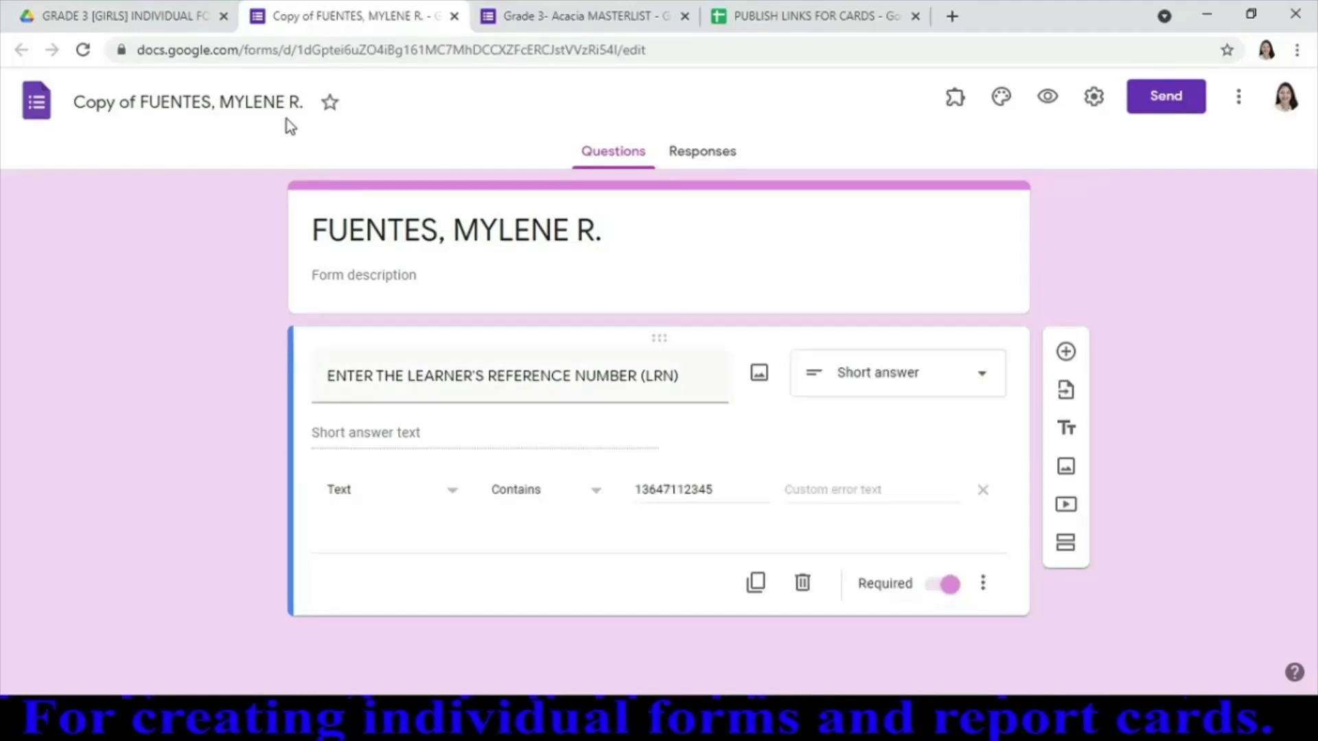
# Retitle the copy with the next student's full name and update the LRN Contains validation to her number
pyautogui.tripleClick(518, 237)
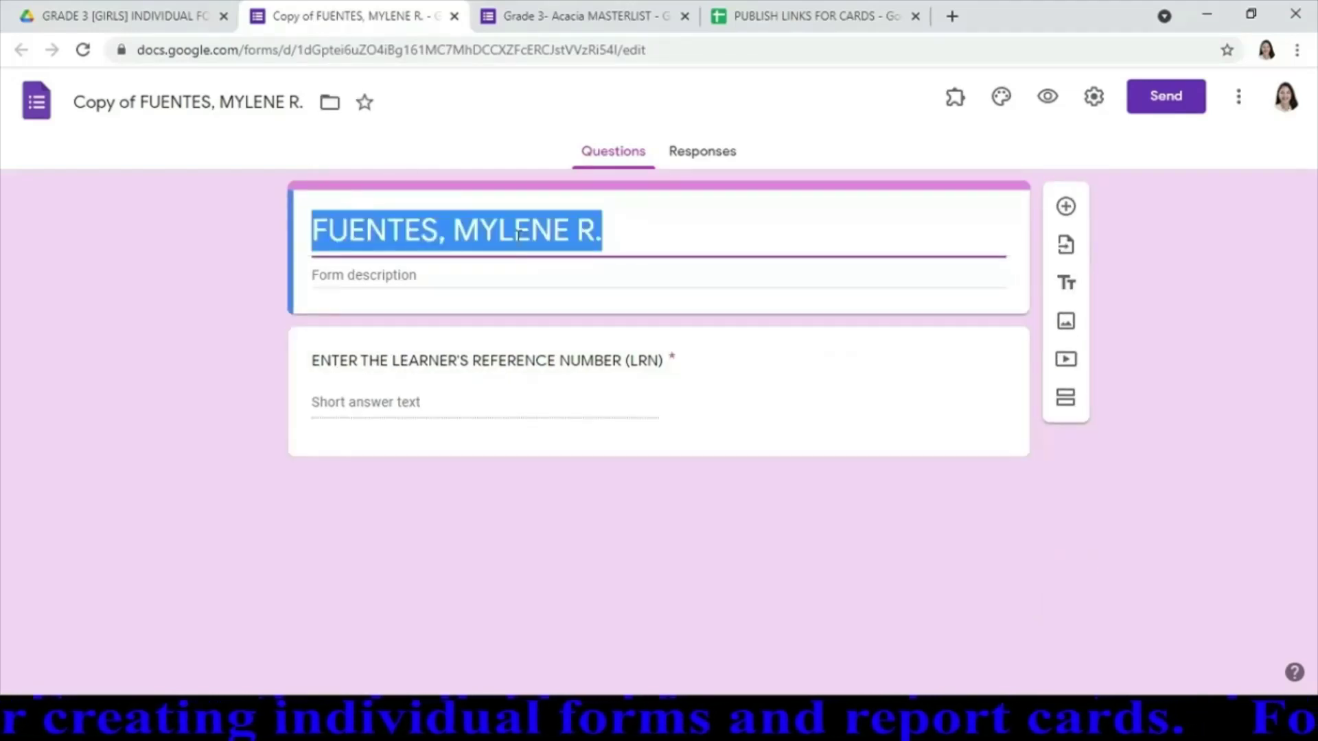
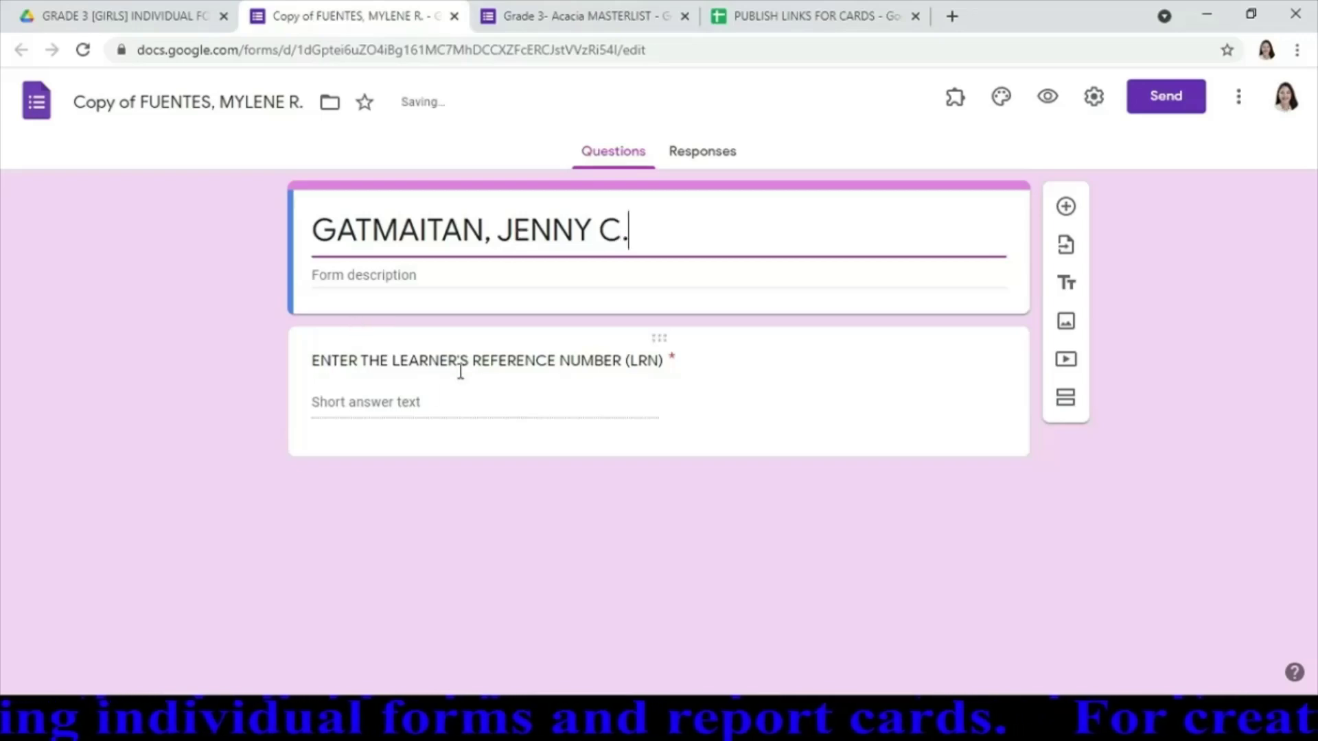
pyautogui.click(1006, 456)
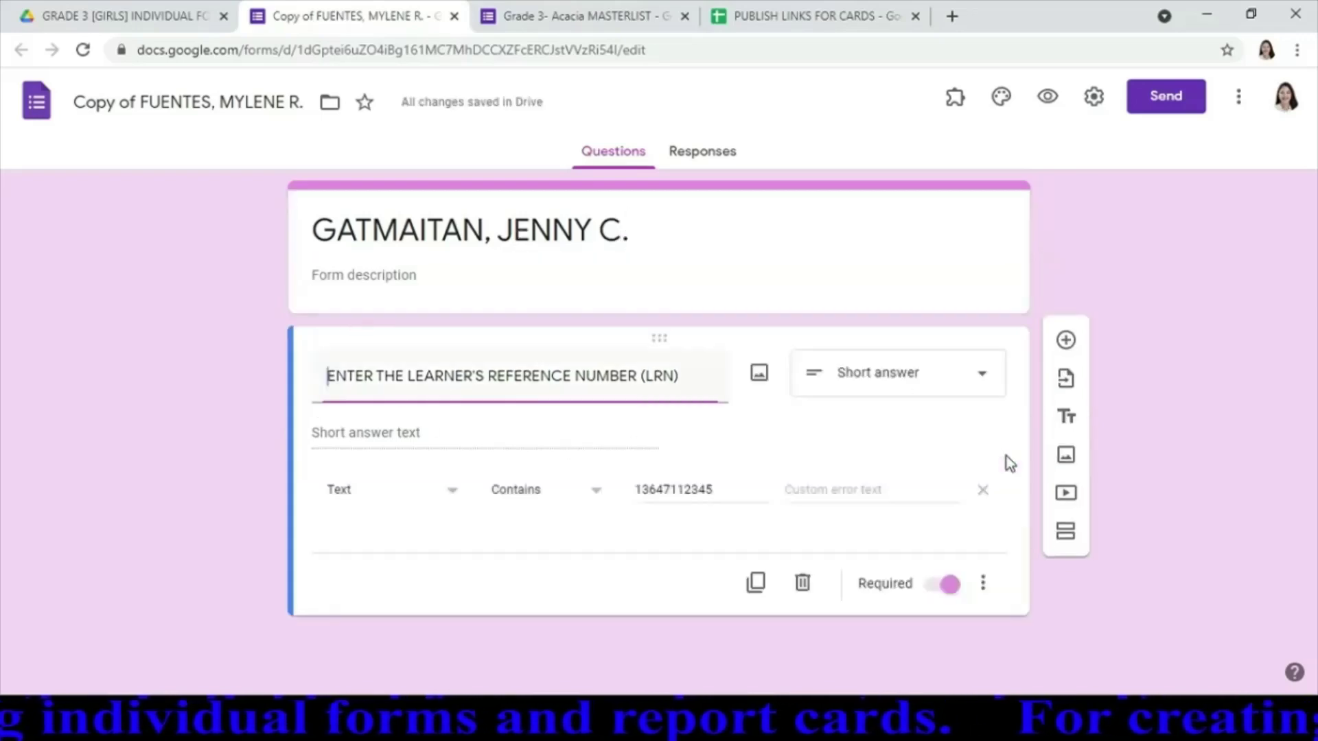
pyautogui.click(726, 489)
pyautogui.press('BackSpace')
pyautogui.write('6')
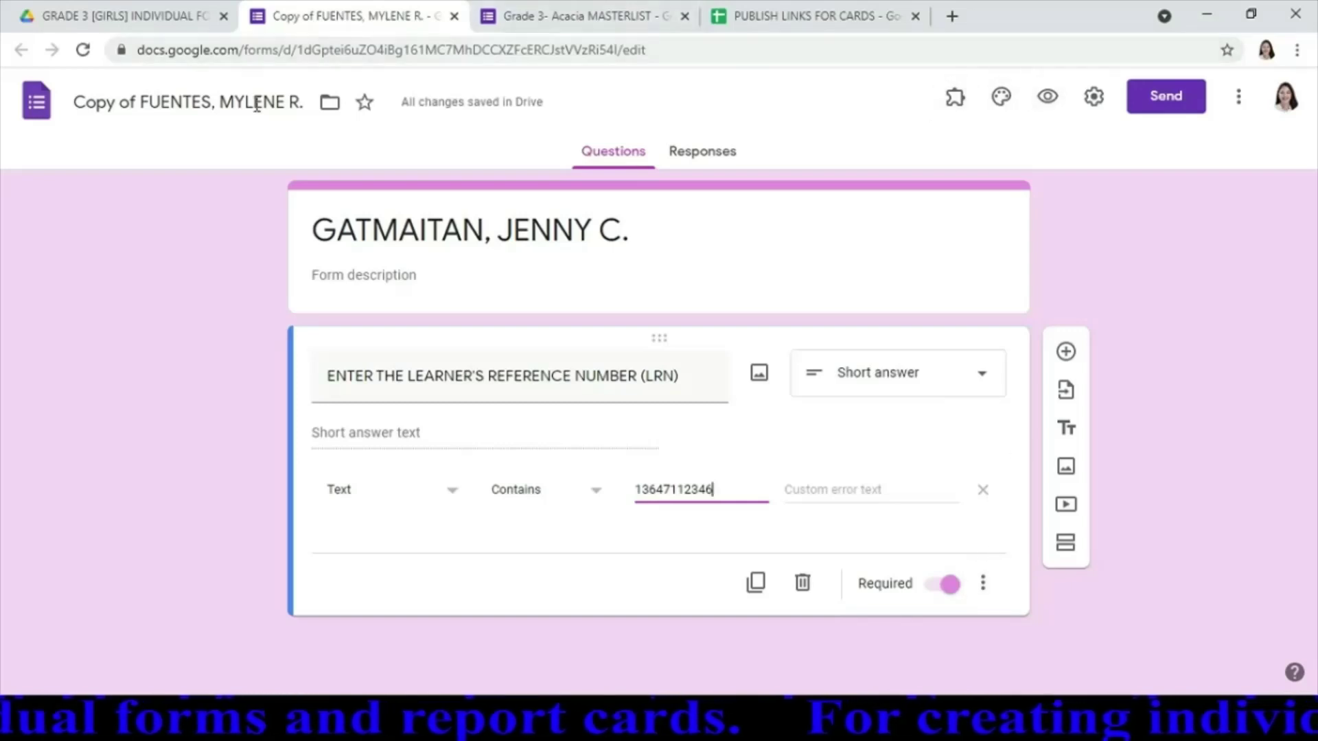
# Replace the confirmation message's old link with the B6 report card link and save the settings
pyautogui.click(1097, 98)
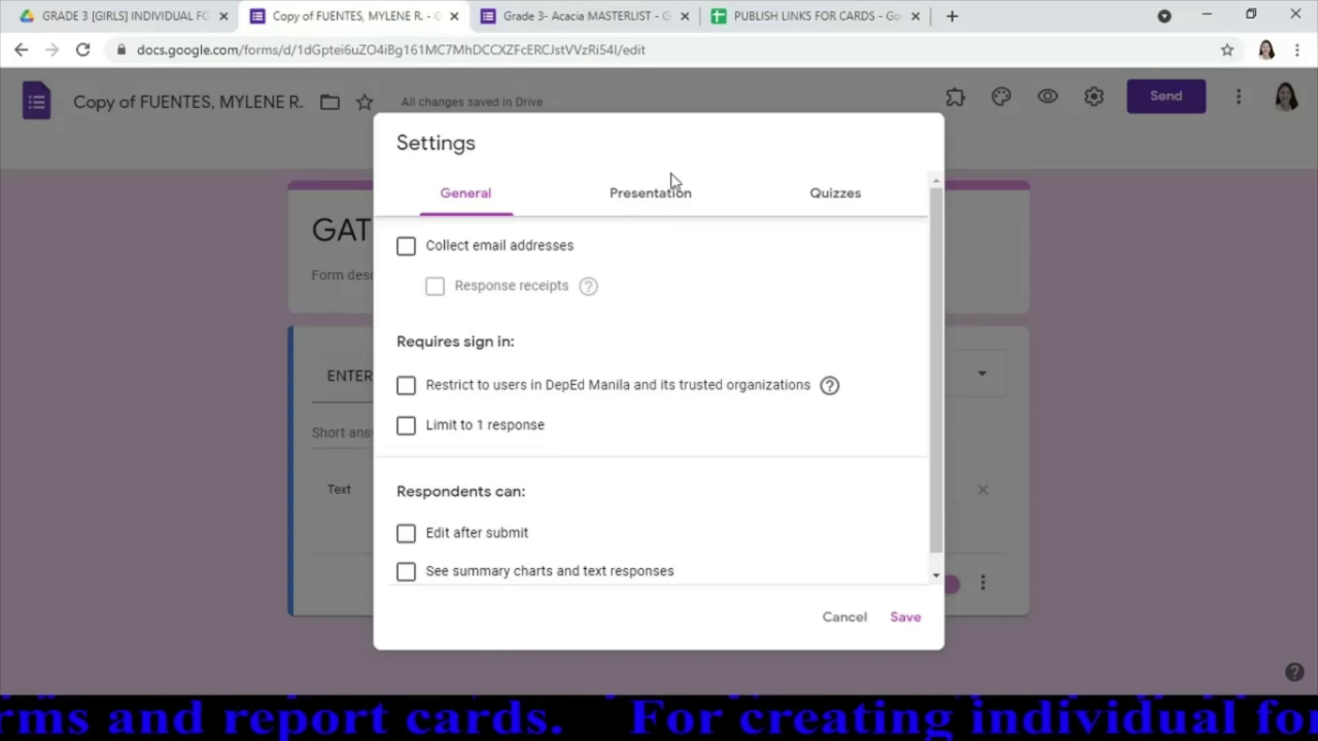
pyautogui.click(671, 194)
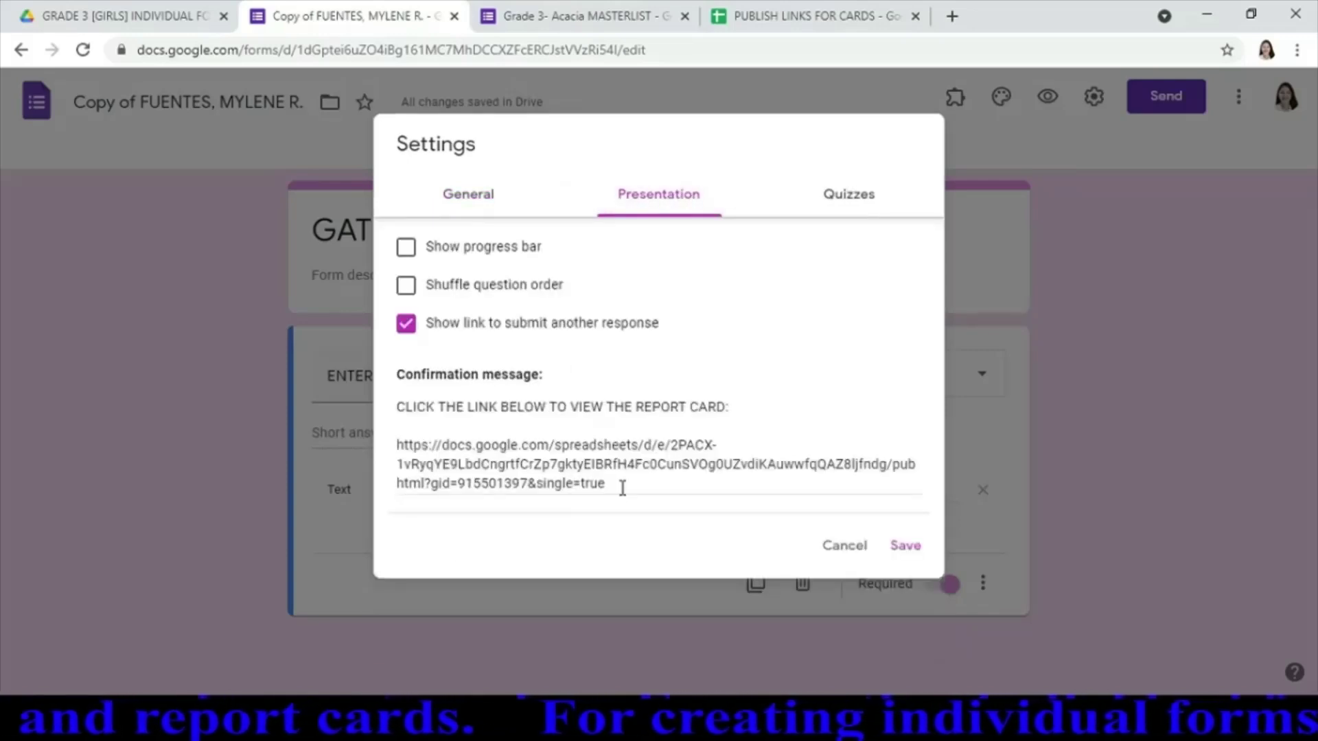
pyautogui.moveTo(620, 485); pyautogui.dragTo(399, 445)
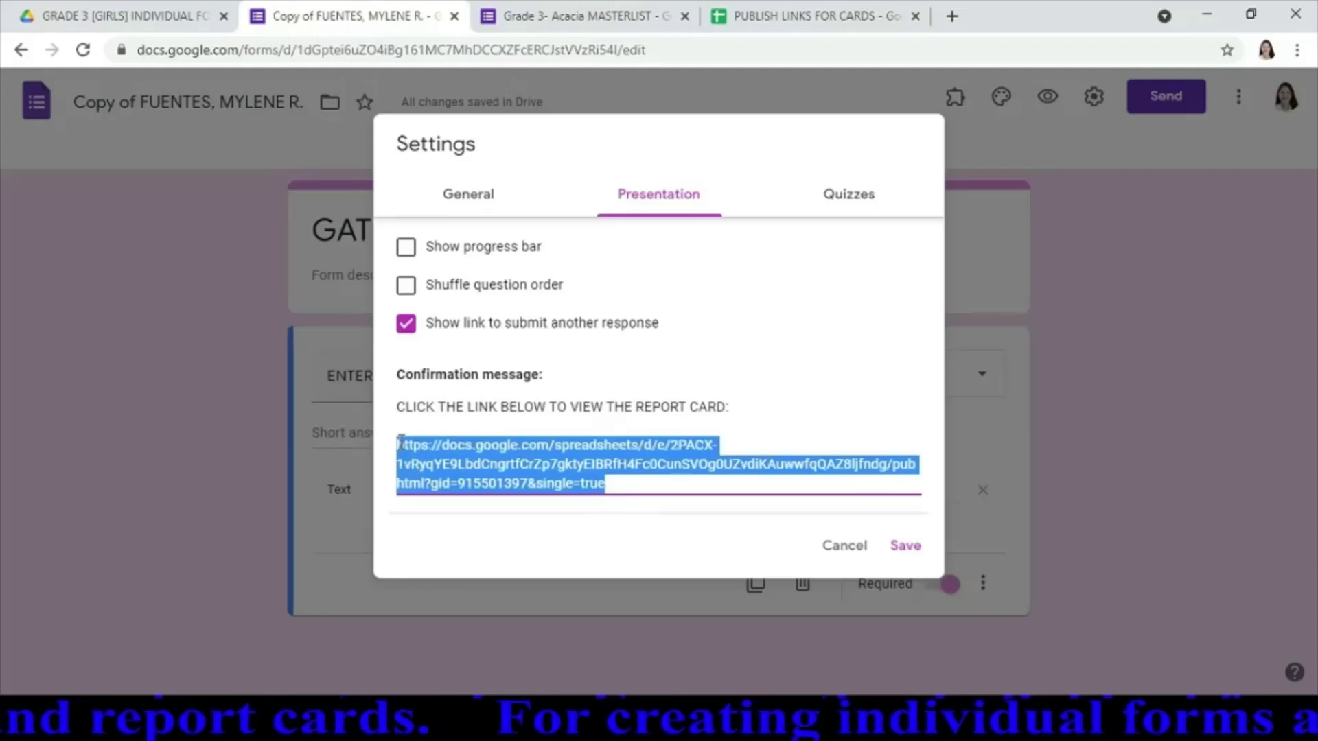
pyautogui.press('BackSpace')
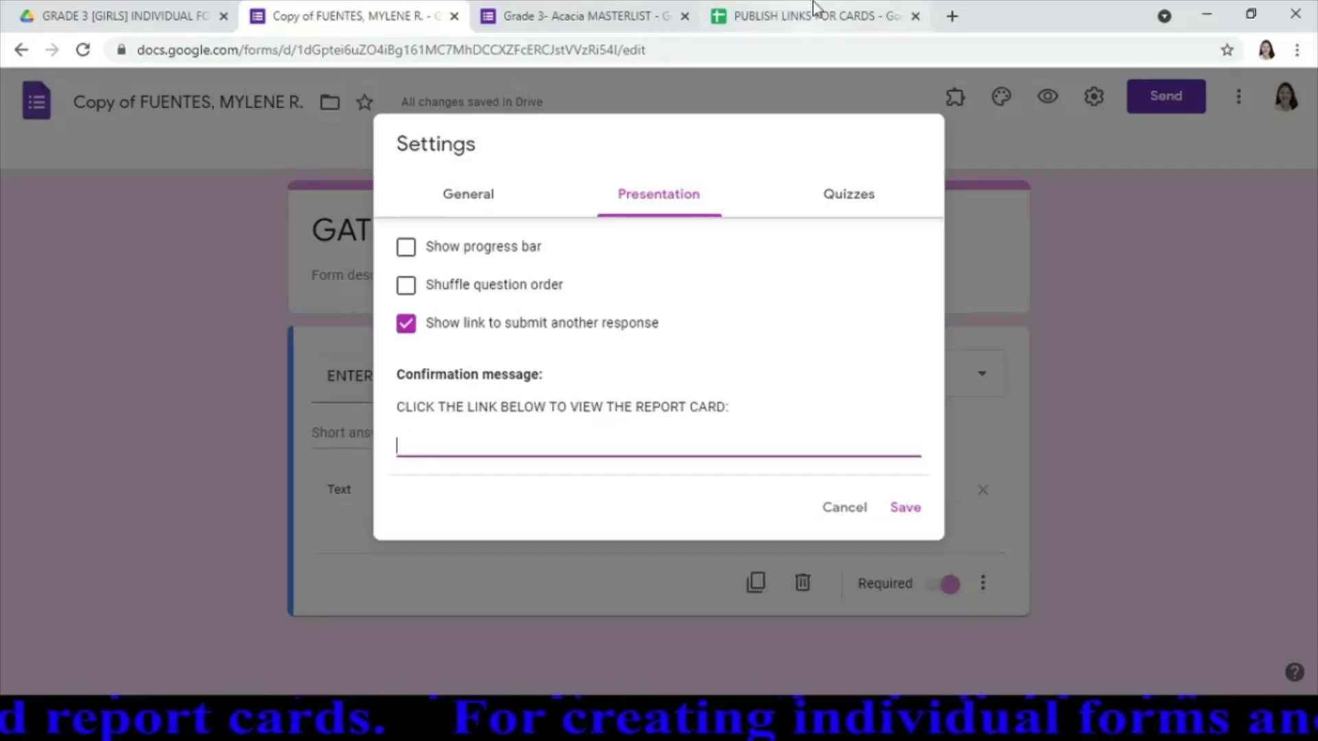
pyautogui.click(814, 17)
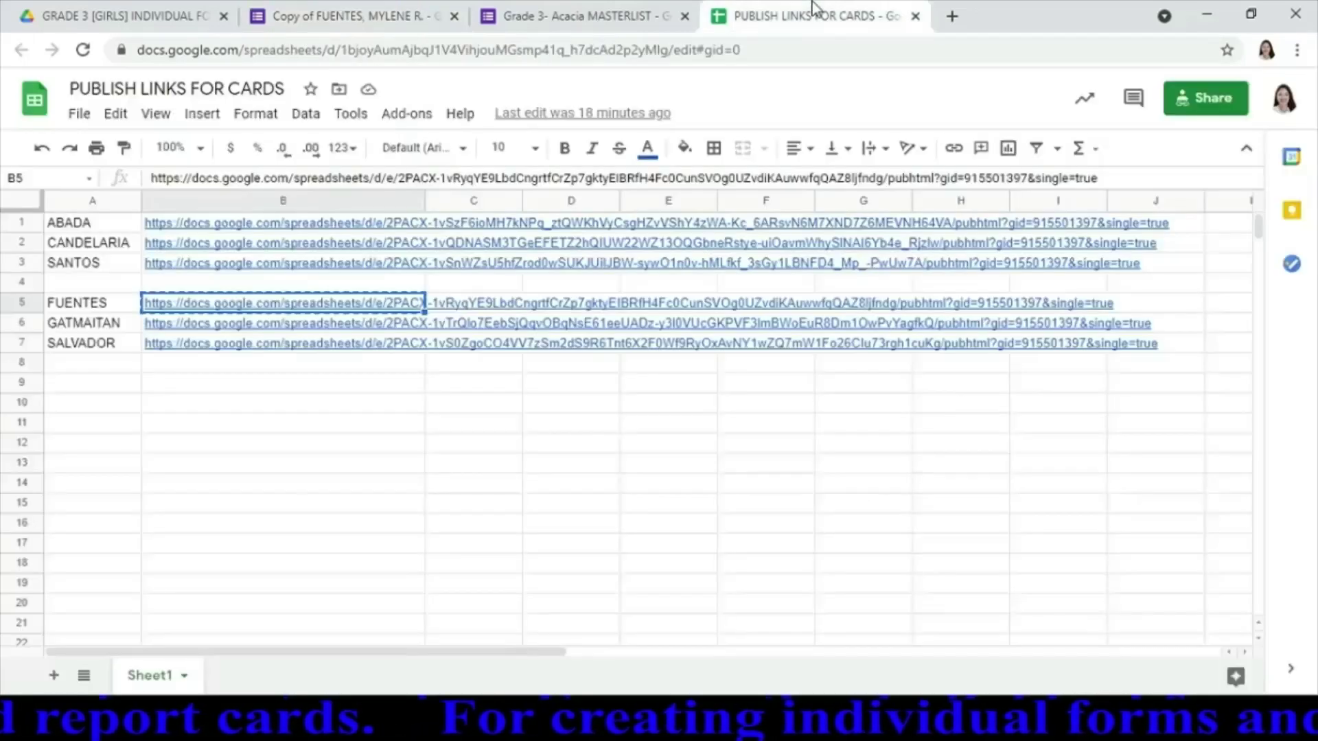
pyautogui.click(306, 328)
pyautogui.hotkey('ctrl', 'c')
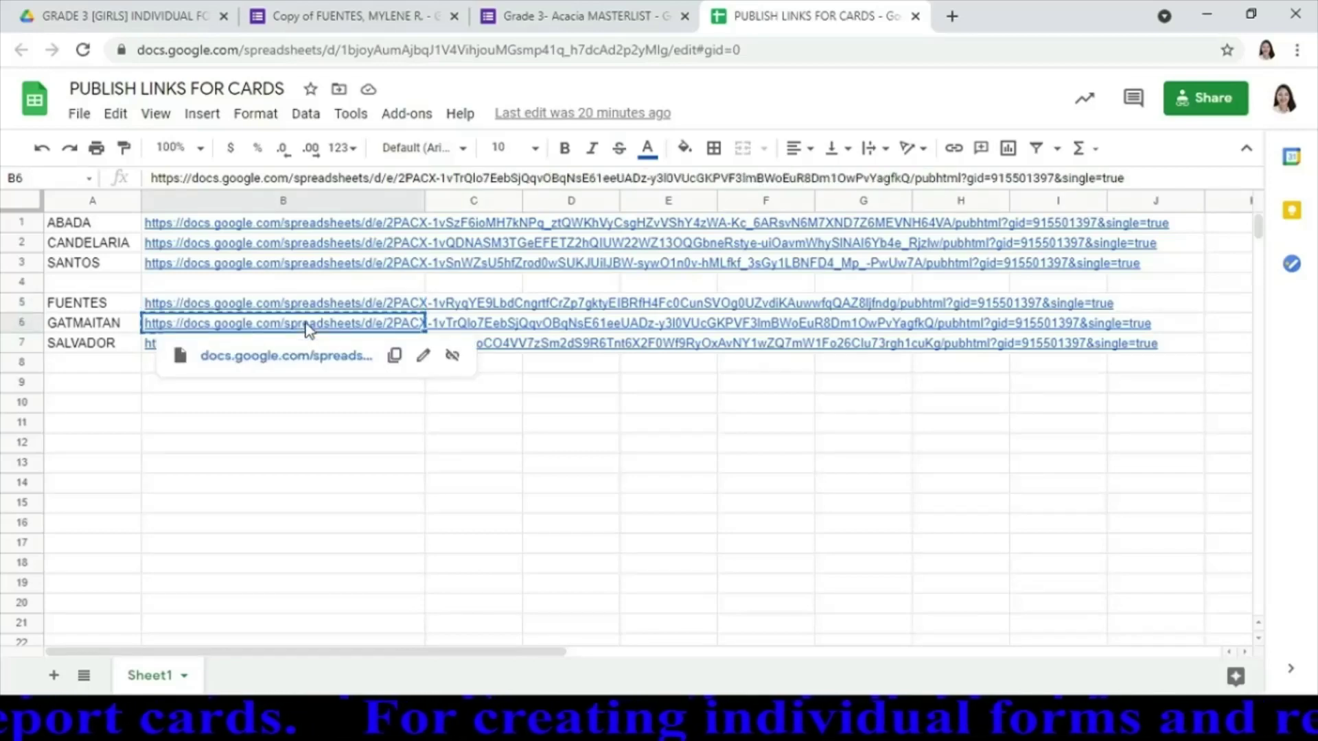
pyautogui.click(362, 16)
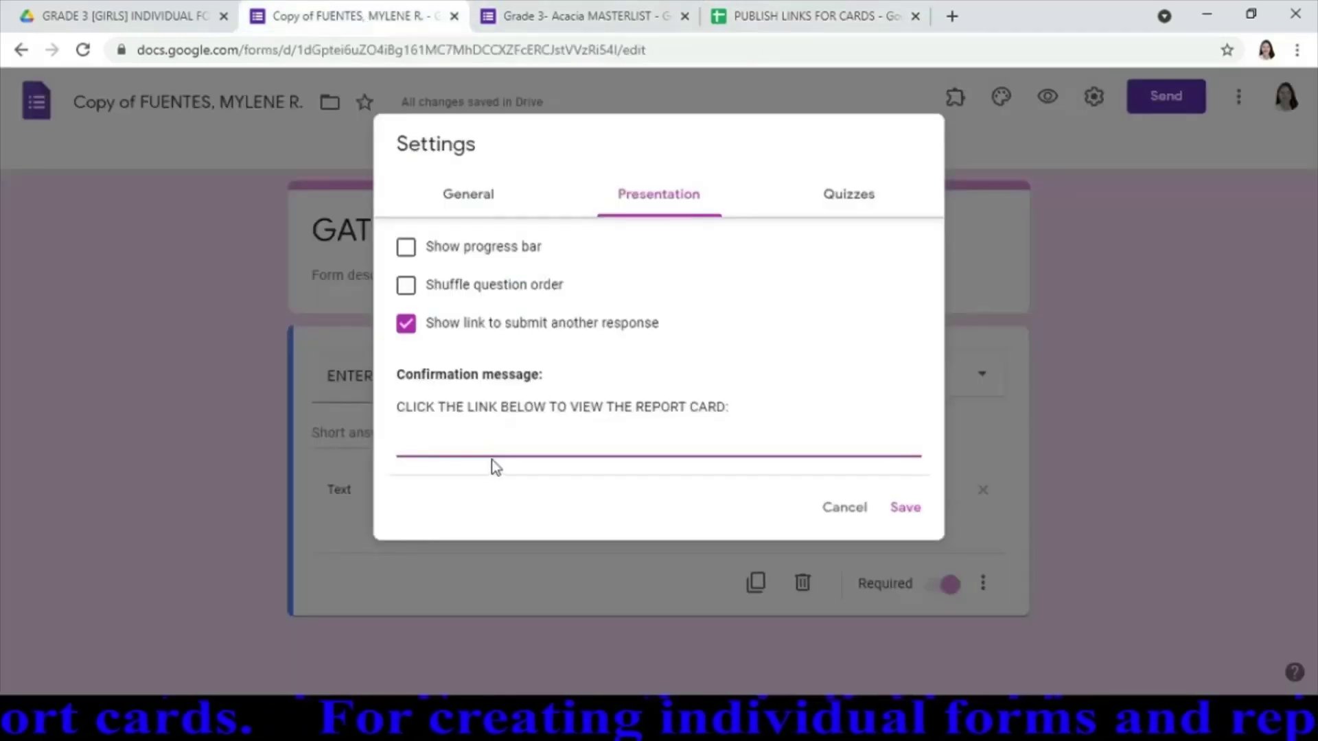
pyautogui.hotkey('ctrl', 'v')
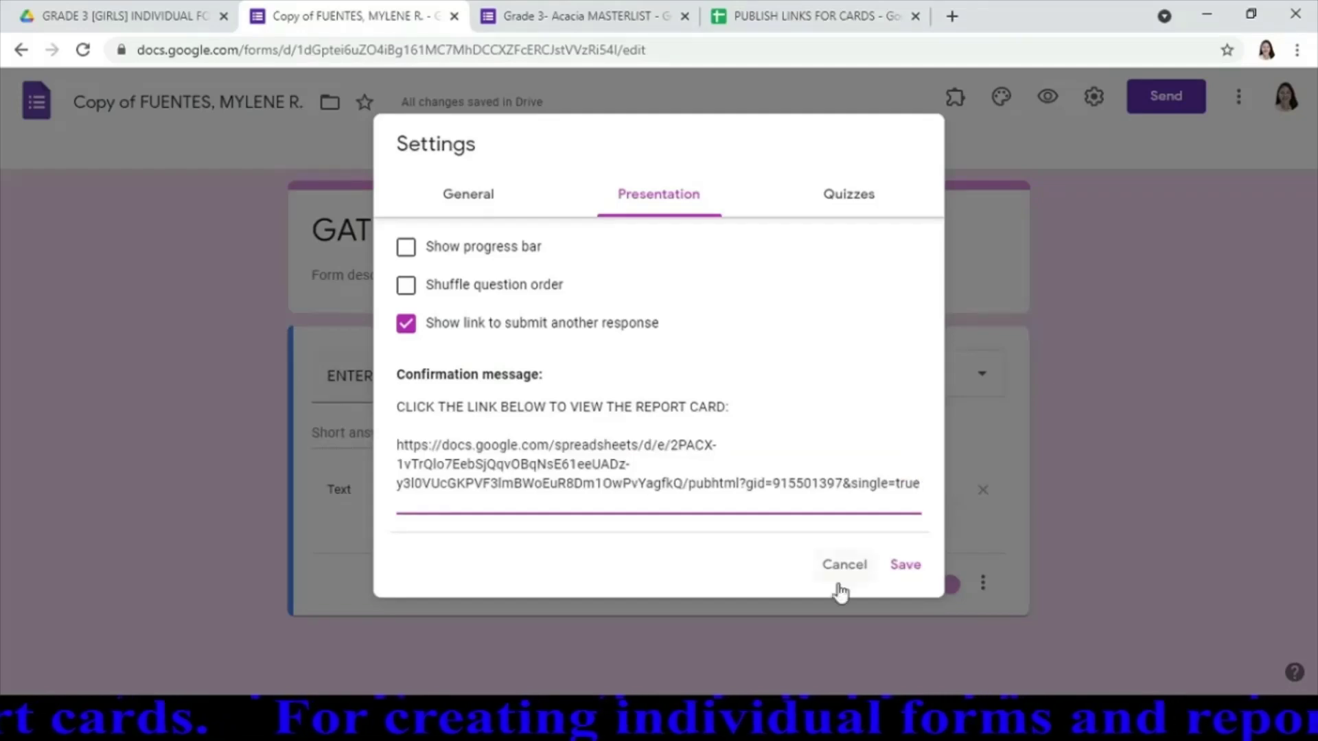
pyautogui.click(905, 565)
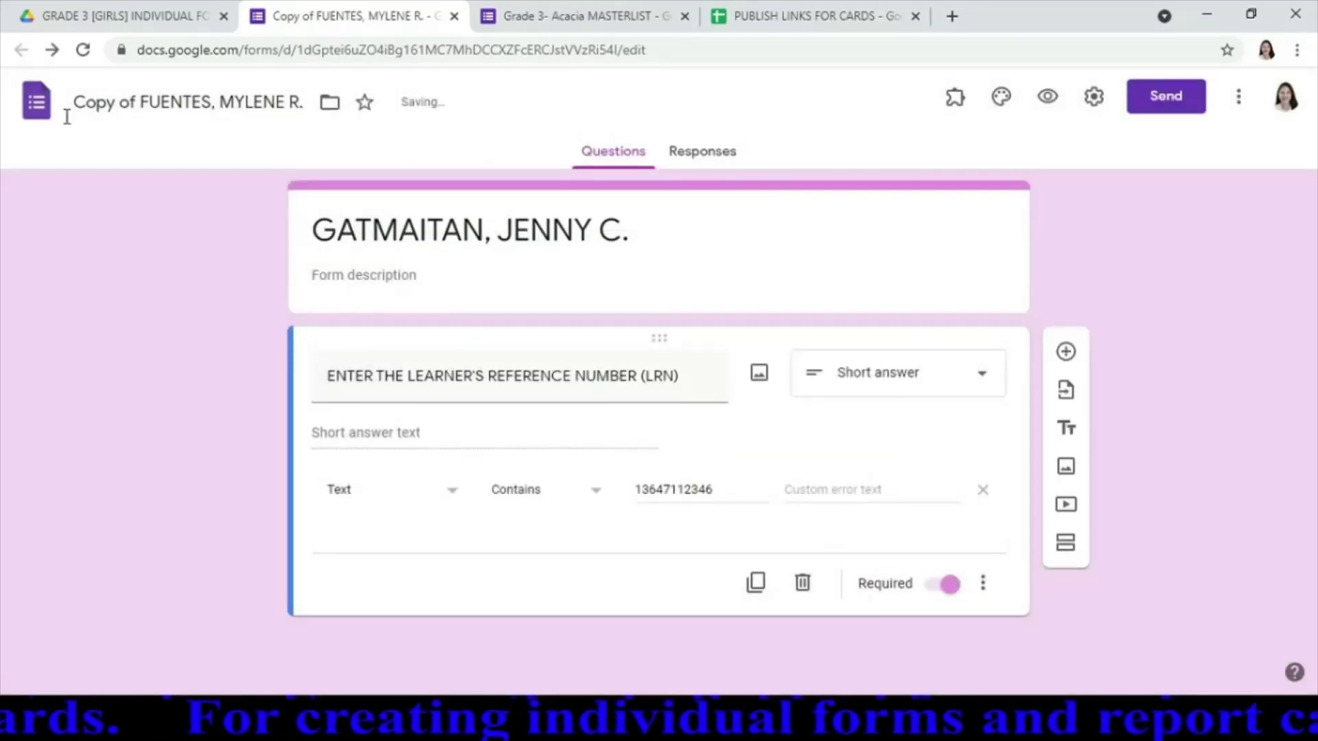
# Rename the form file to the next student's surname
pyautogui.click(185, 92)
pyautogui.hotkey('ctrl', 'a')
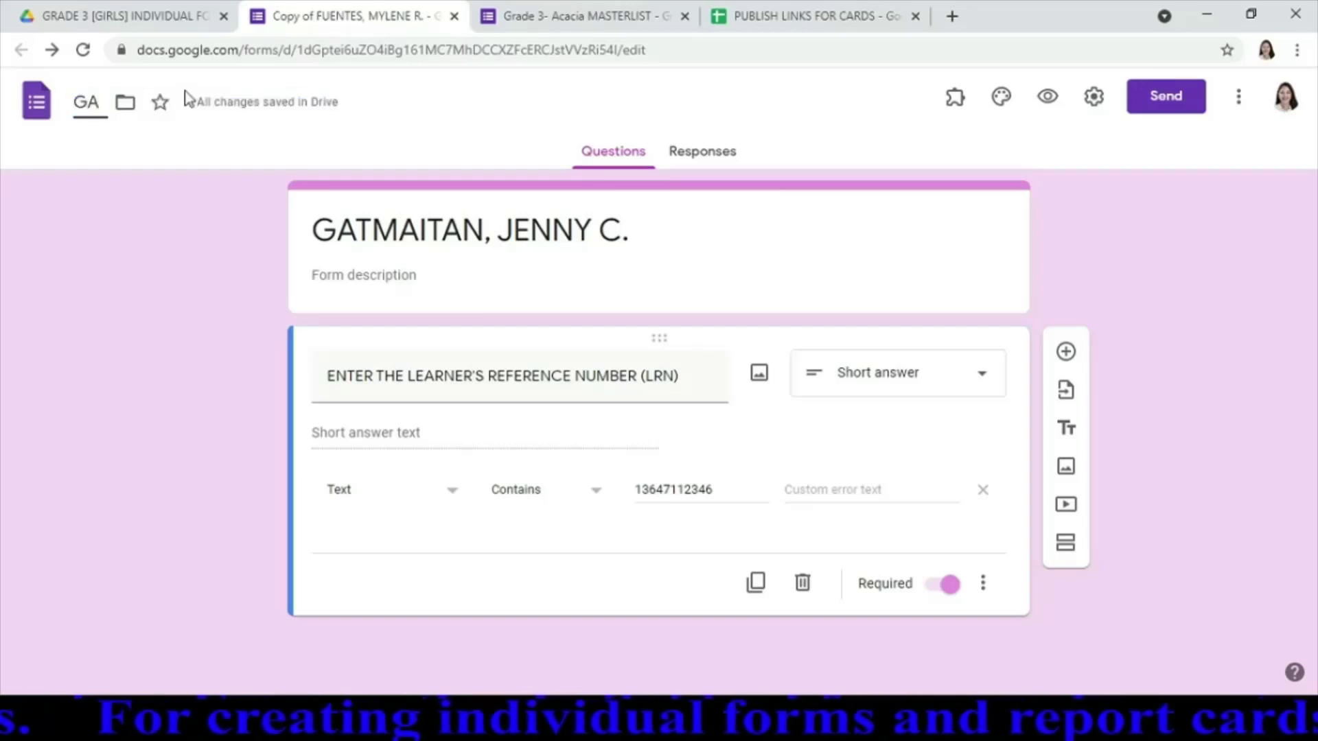
pyautogui.write('TMAITAN')
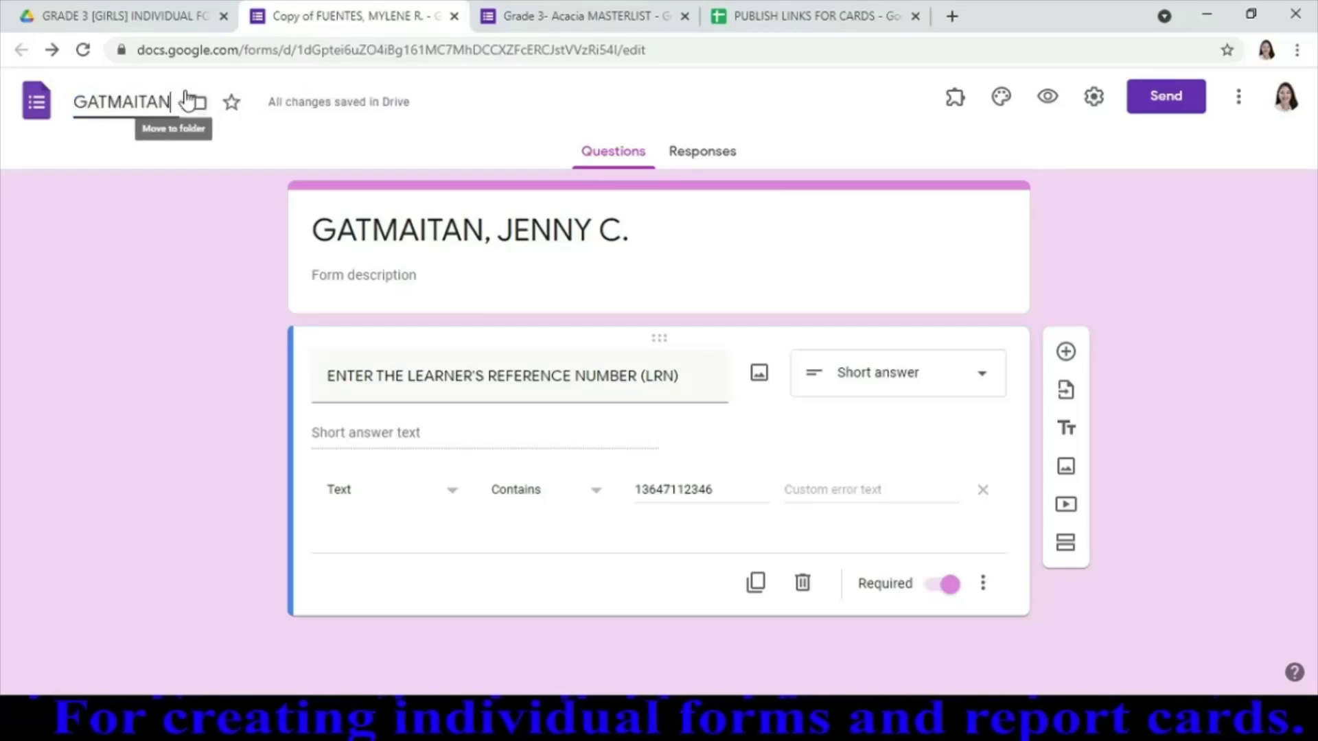
pyautogui.click(1123, 159)
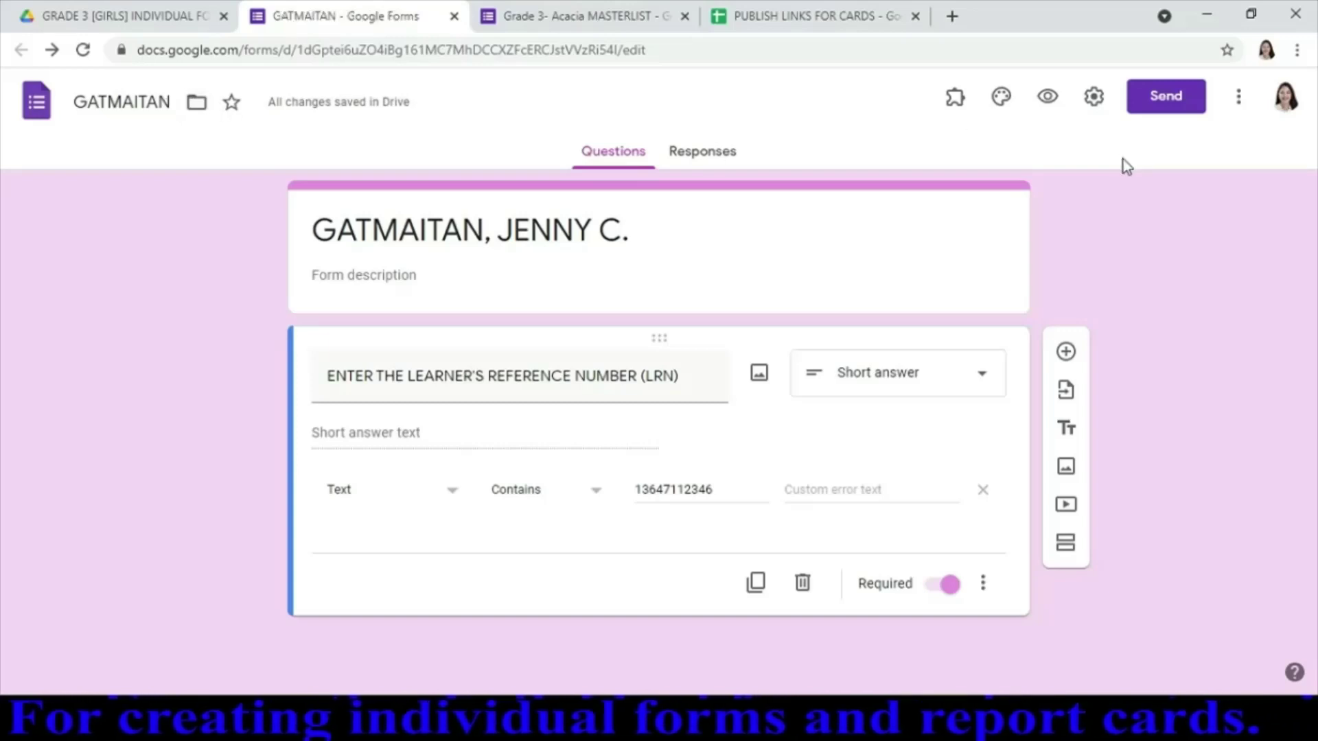
# Copy the form's shortened share link and switch to the masterlist form
pyautogui.click(1166, 112)
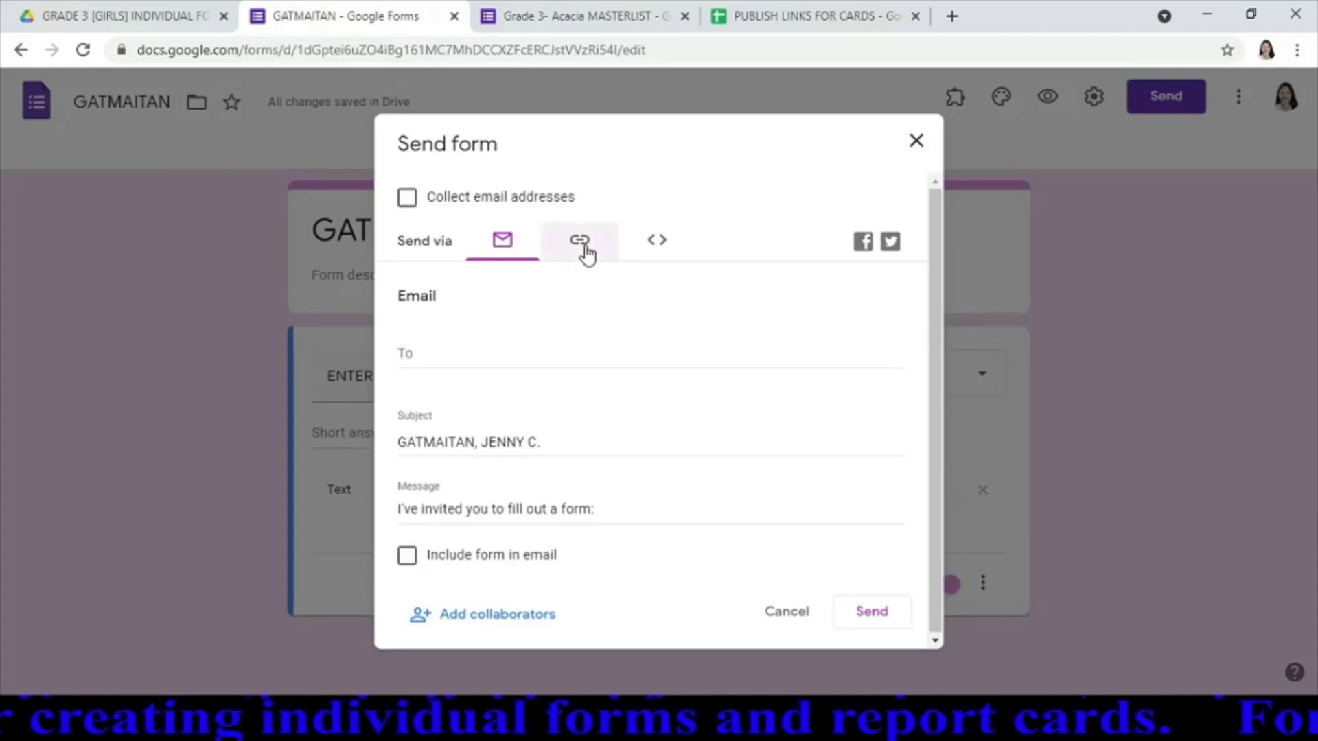
pyautogui.click(581, 253)
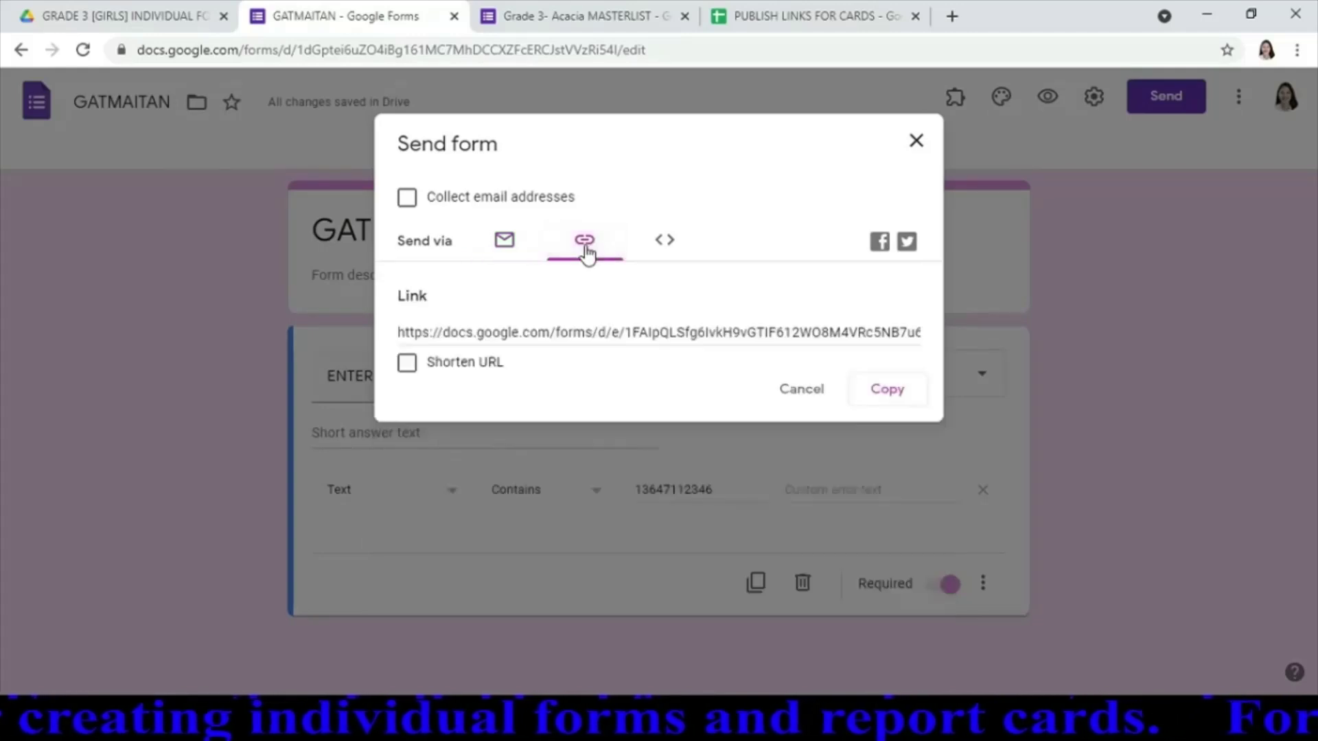
pyautogui.click(406, 364)
pyautogui.click(888, 391)
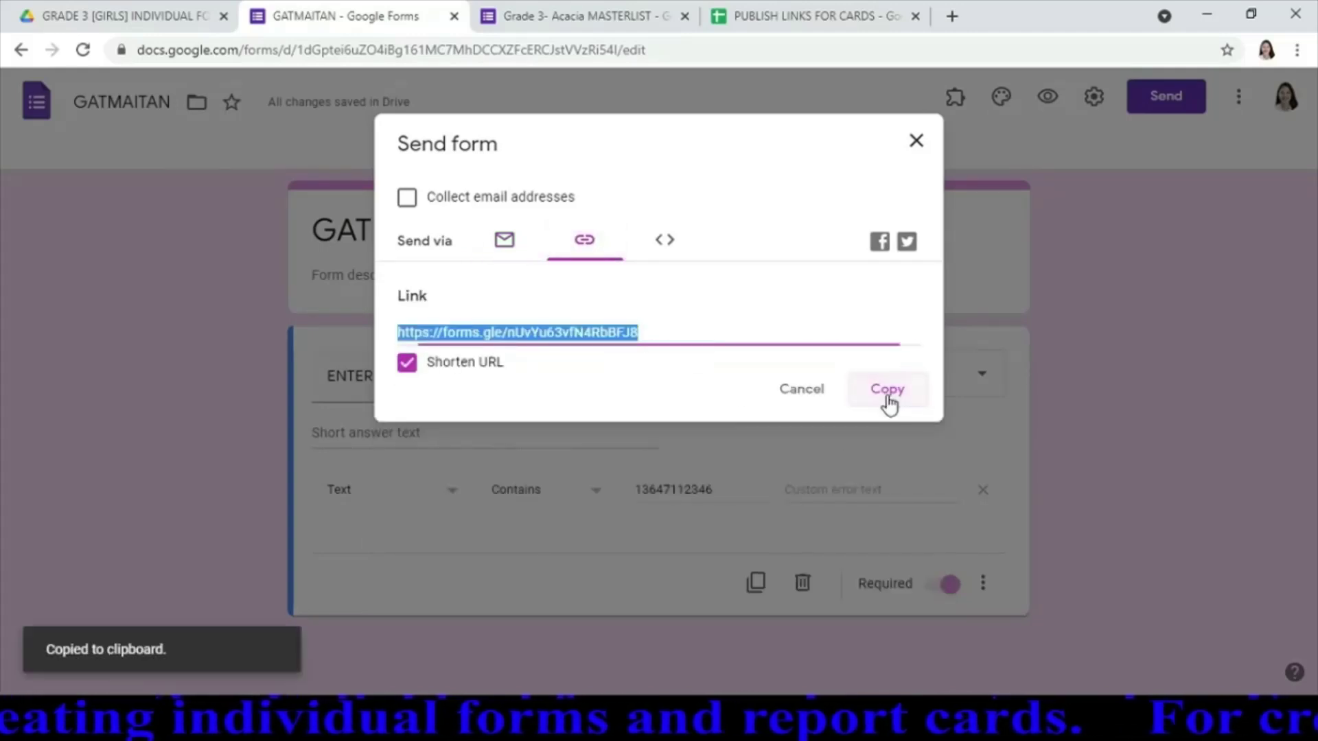
pyautogui.click(620, 23)
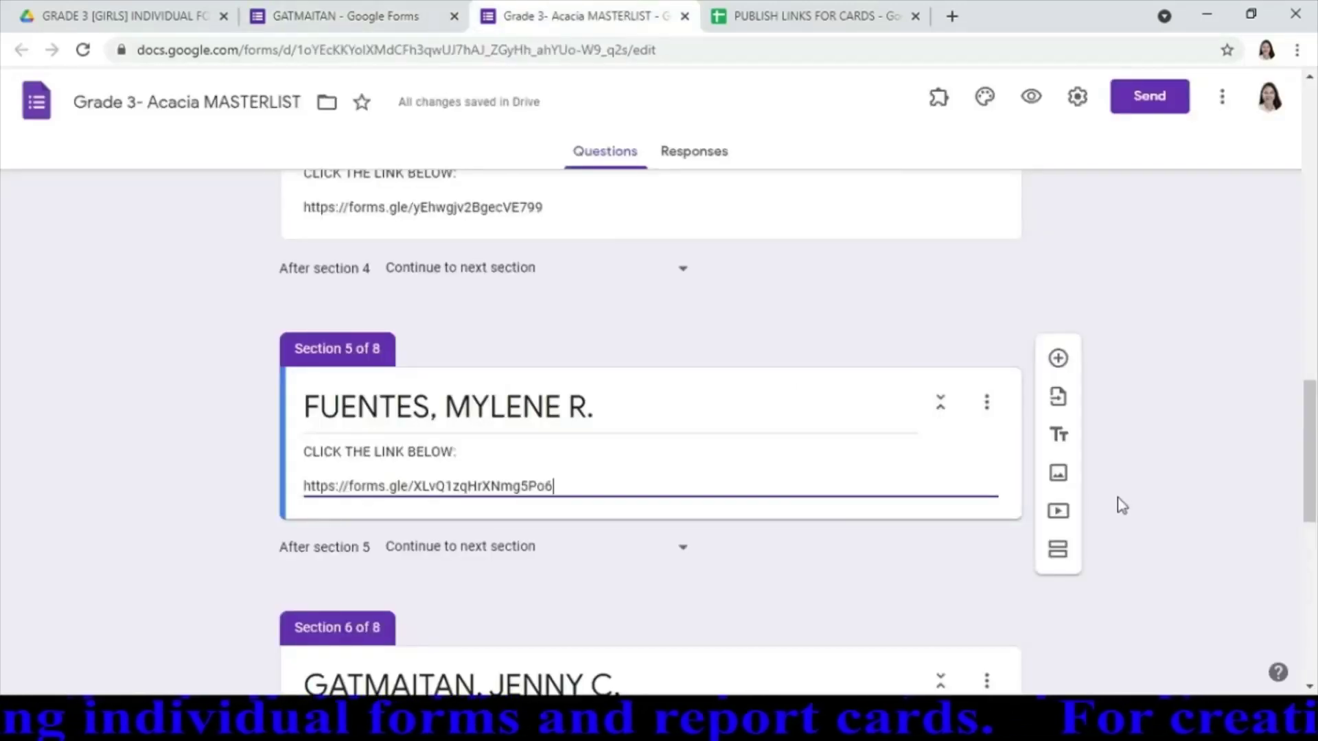
# Paste the student's short form link into Section 6's description line
pyautogui.scroll(-5, 695, 519)
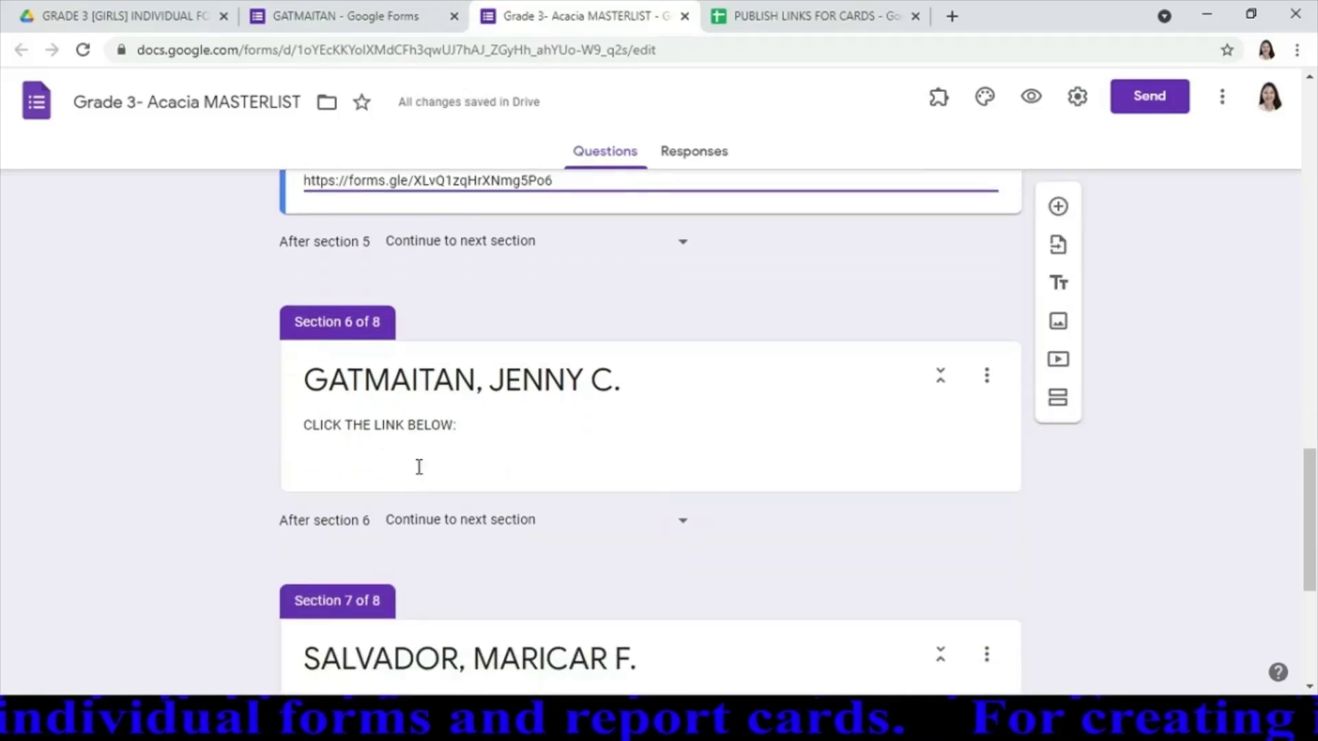
pyautogui.click(419, 467)
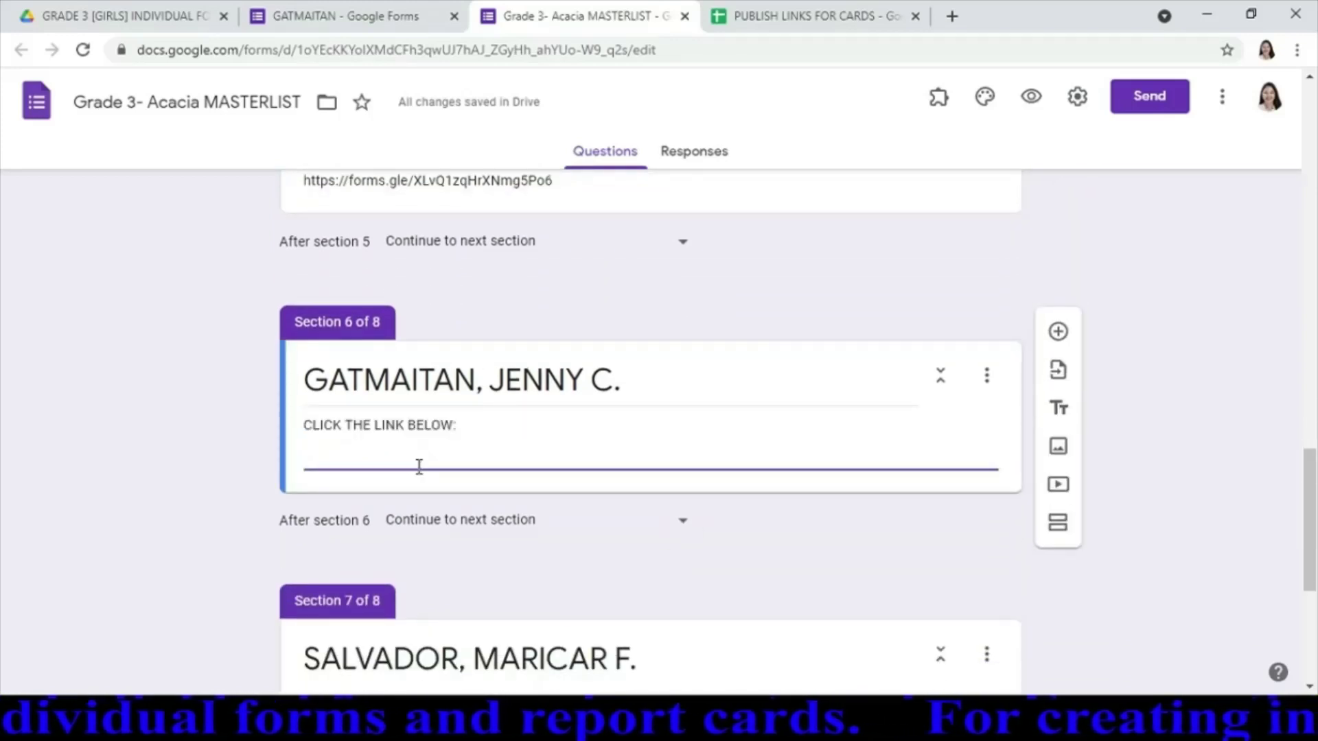
pyautogui.hotkey('ctrl', 'v')
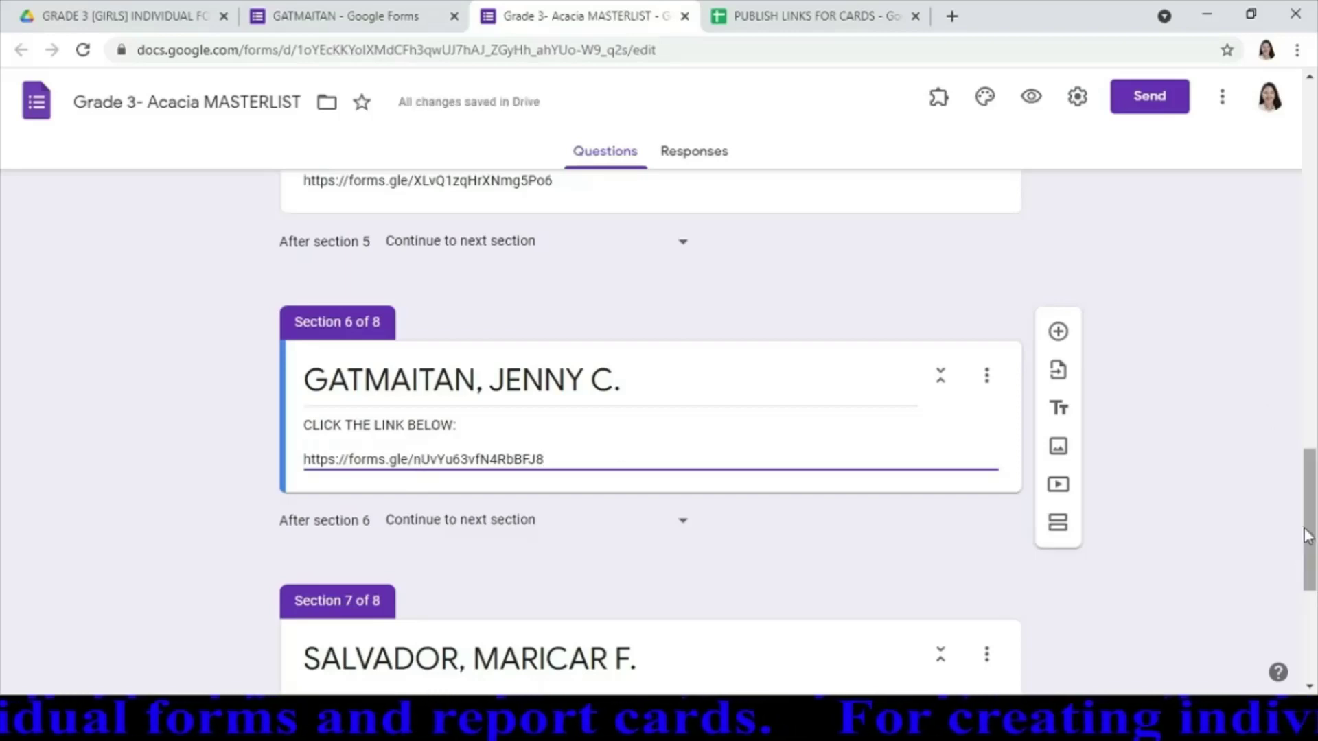
# Close the individual student form and return to the individual forms Drive folder
pyautogui.scroll(-3, 1310, 580)
pyautogui.scroll(-1, 1310, 587)
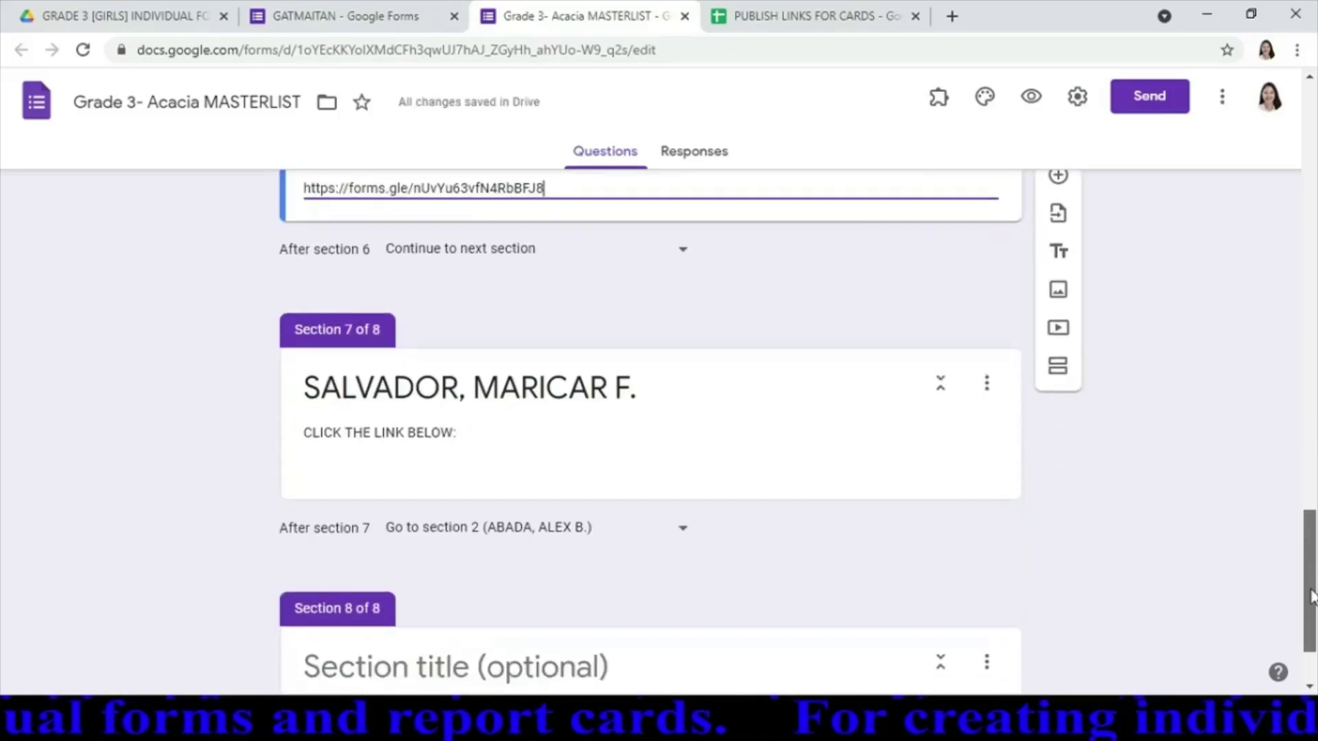
pyautogui.click(307, 21)
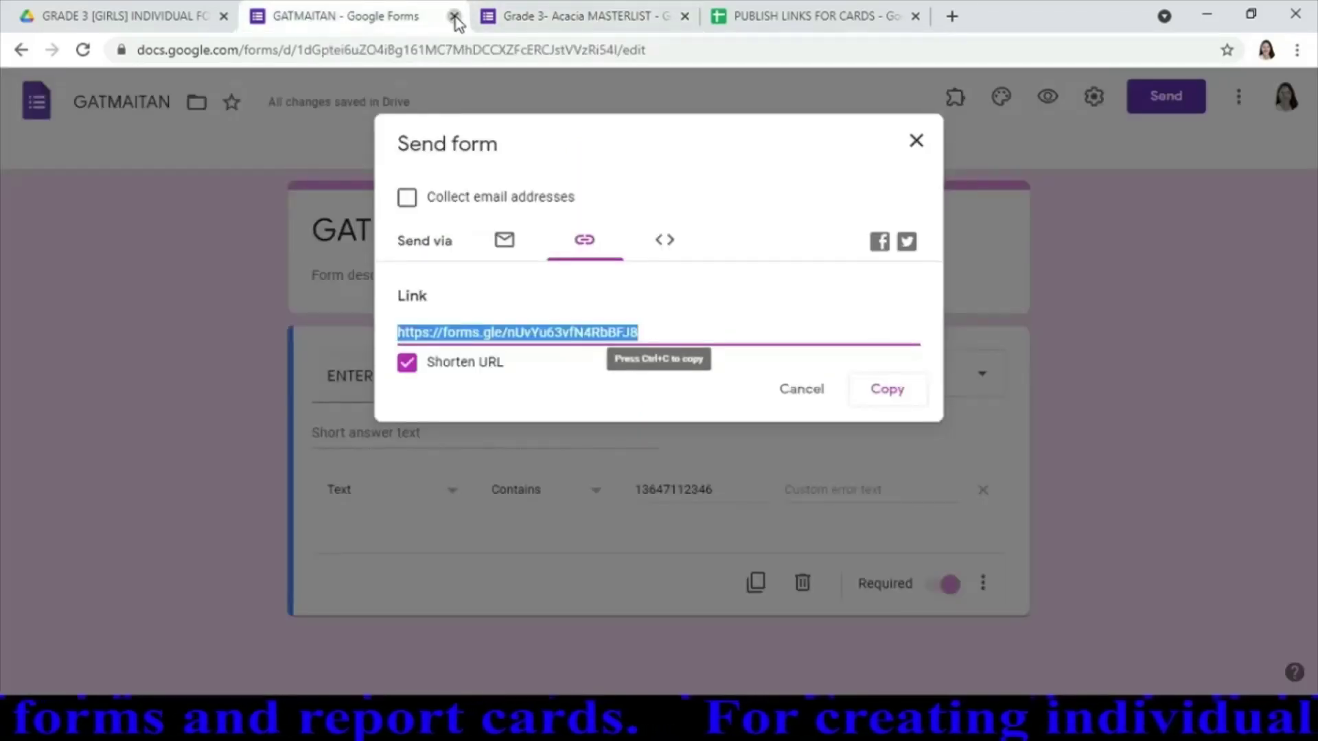
pyautogui.click(453, 17)
pyautogui.click(159, 20)
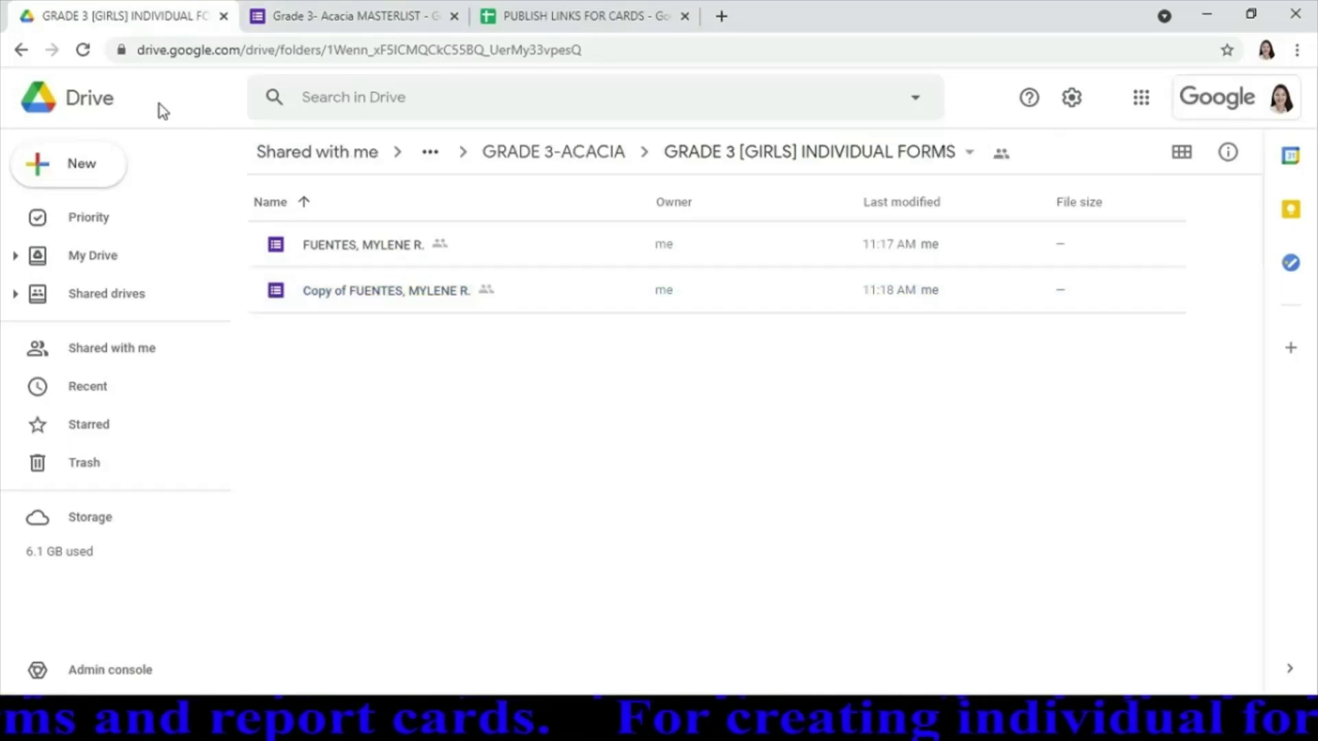
# Refresh the folder, make a copy of the latest student's form, and open the copy
pyautogui.click(85, 50)
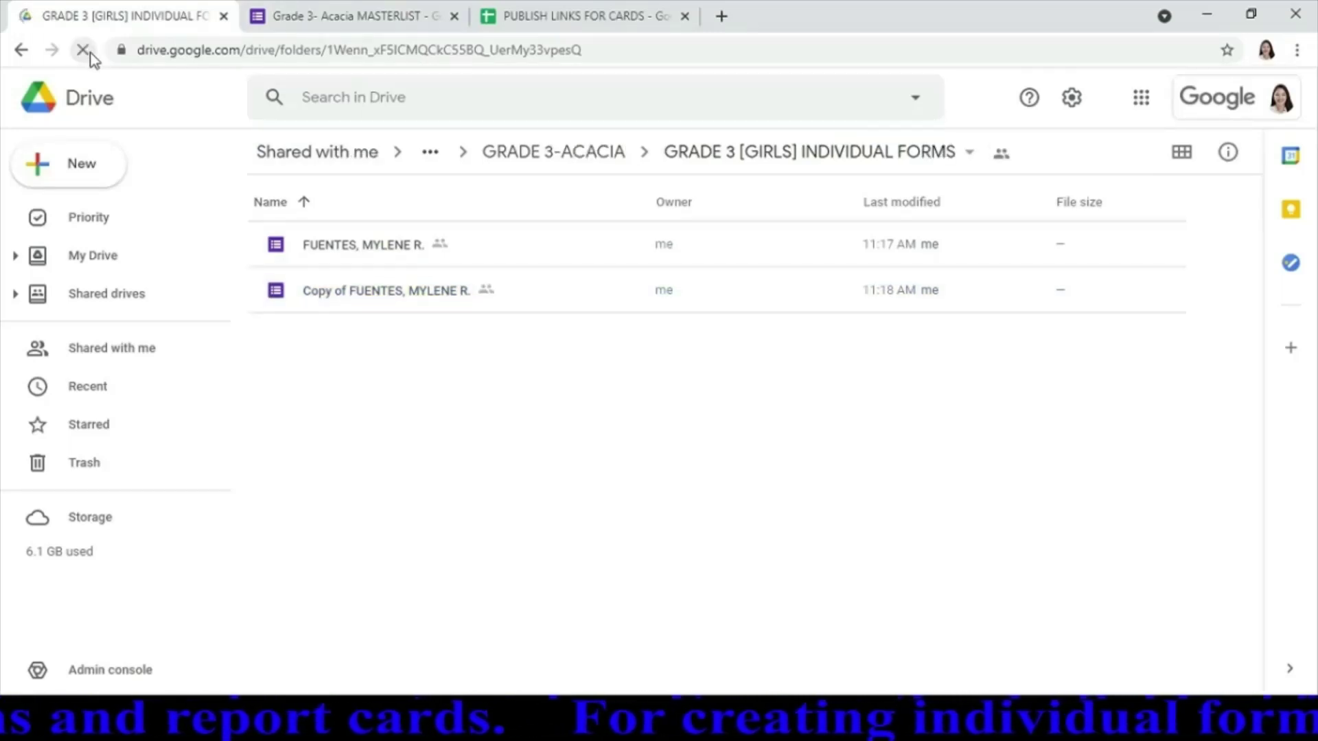
pyautogui.rightClick(305, 307)
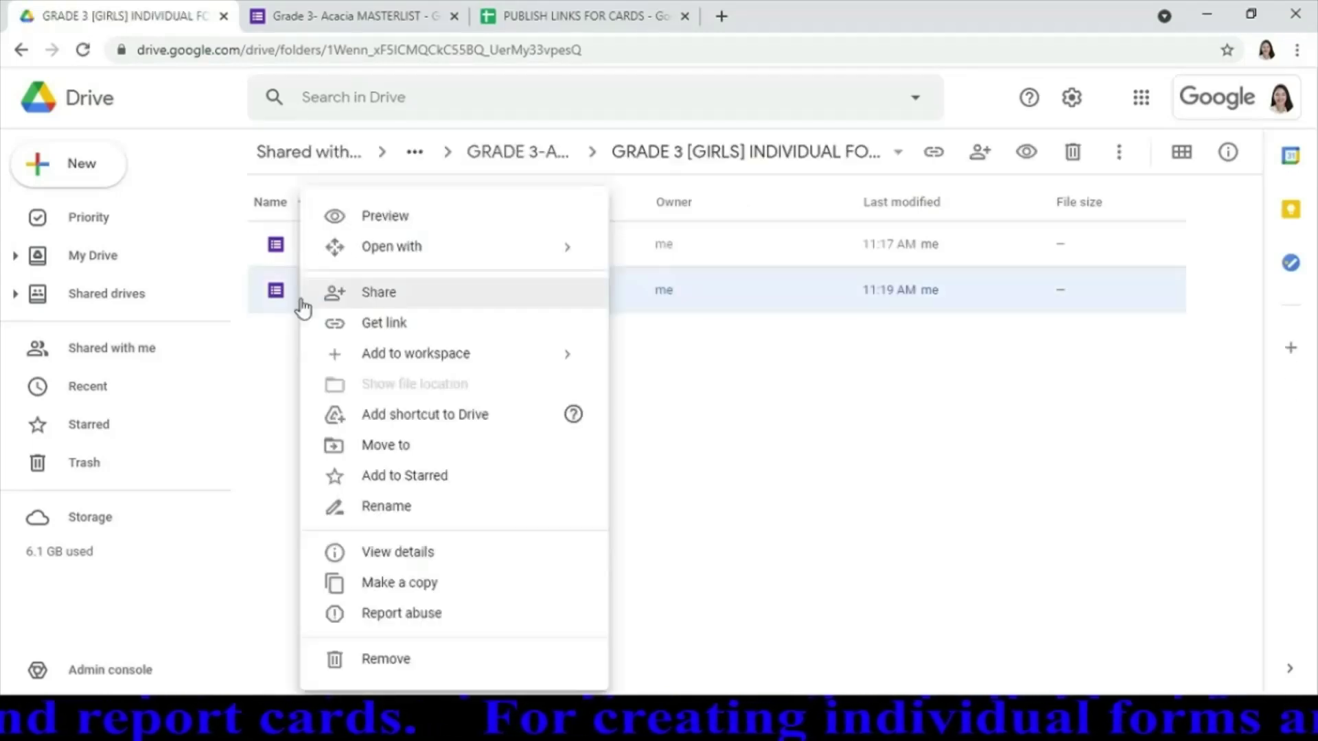
pyautogui.click(388, 589)
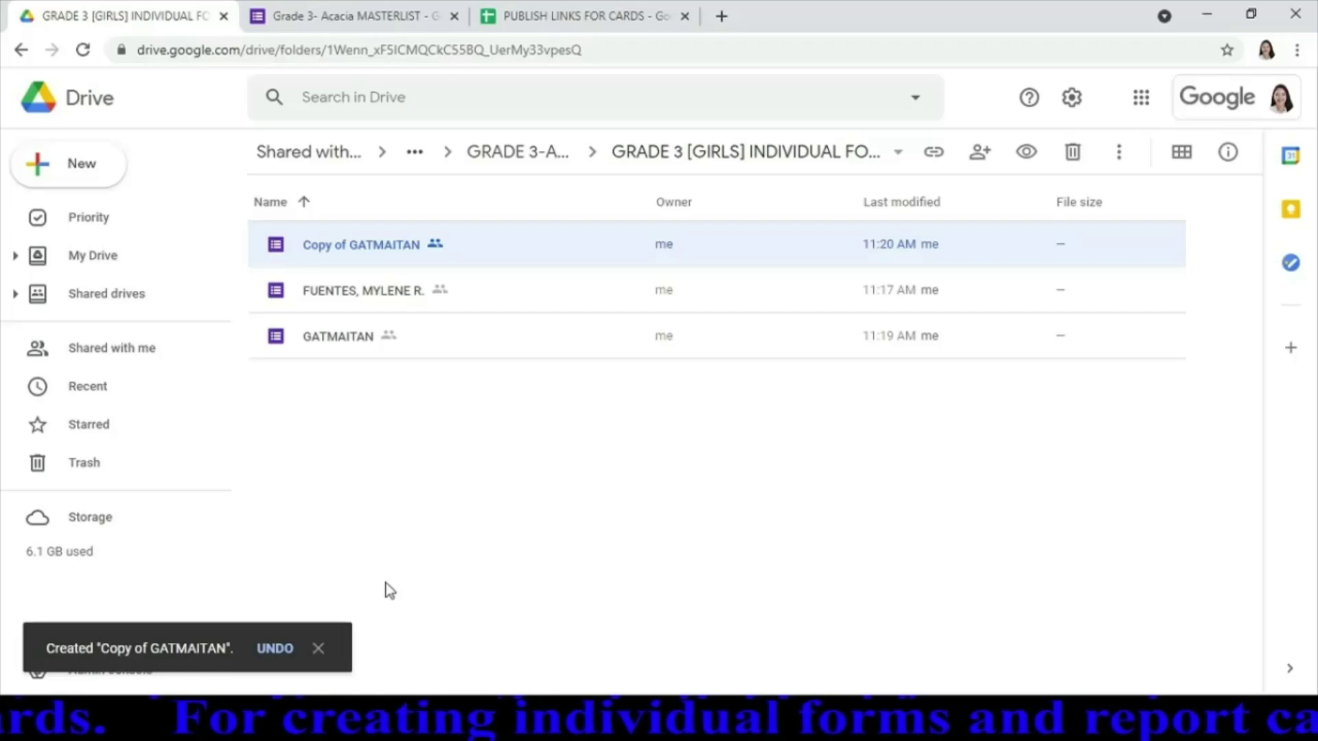
pyautogui.doubleClick(385, 246)
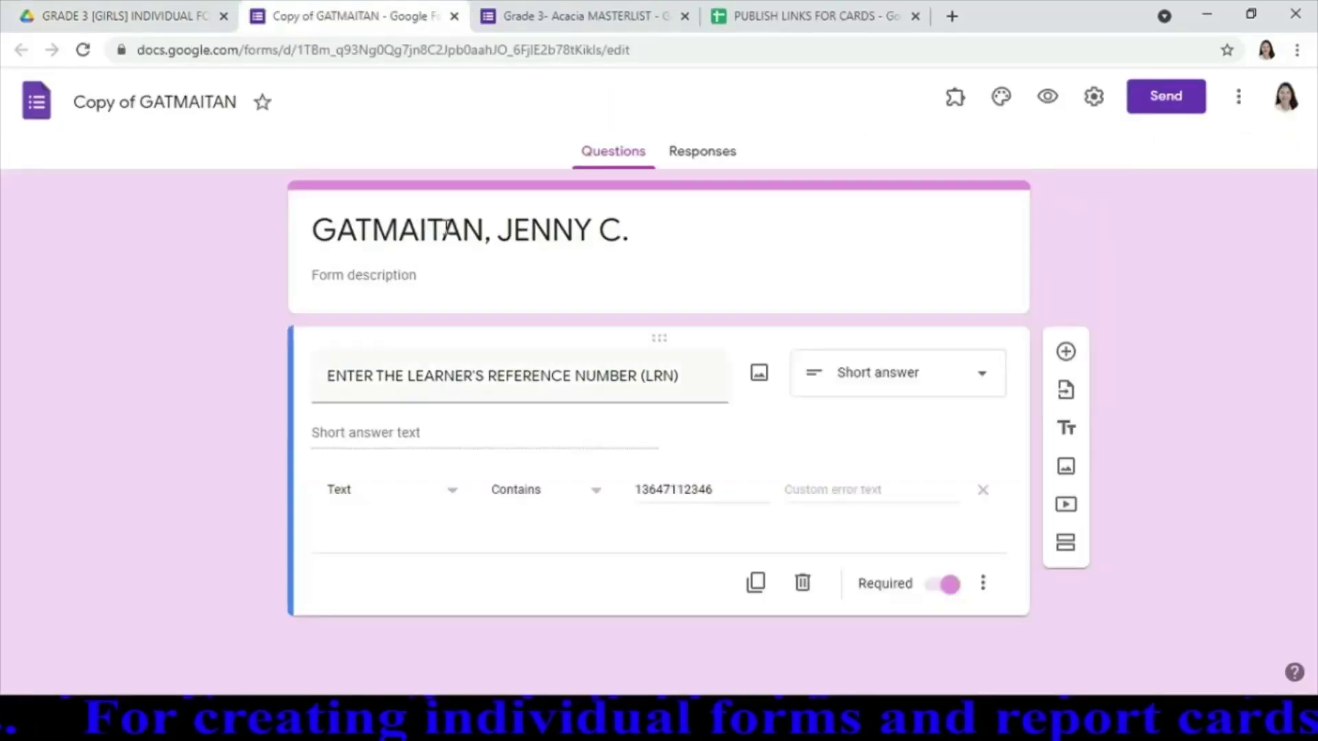
# Retitle the copy with the next student's full name and set the LRN Contains validation to her number
pyautogui.tripleClick(446, 230)
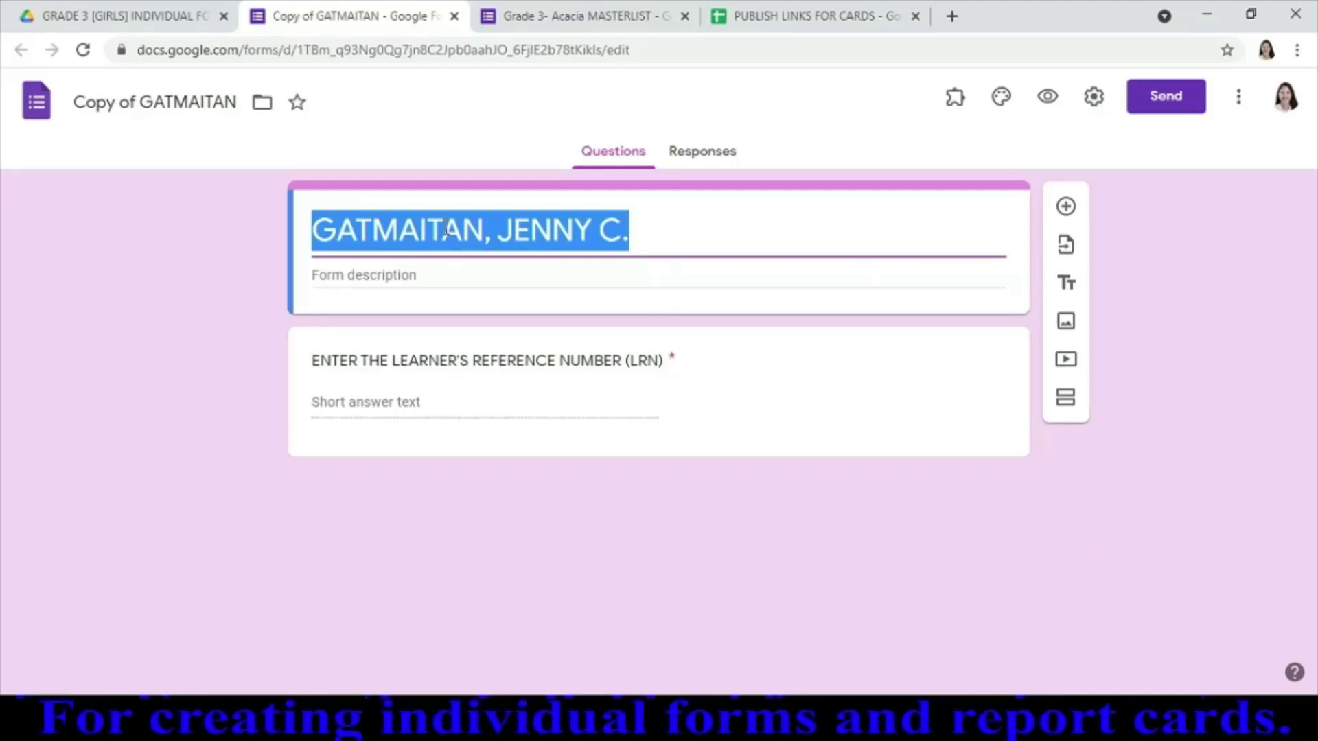
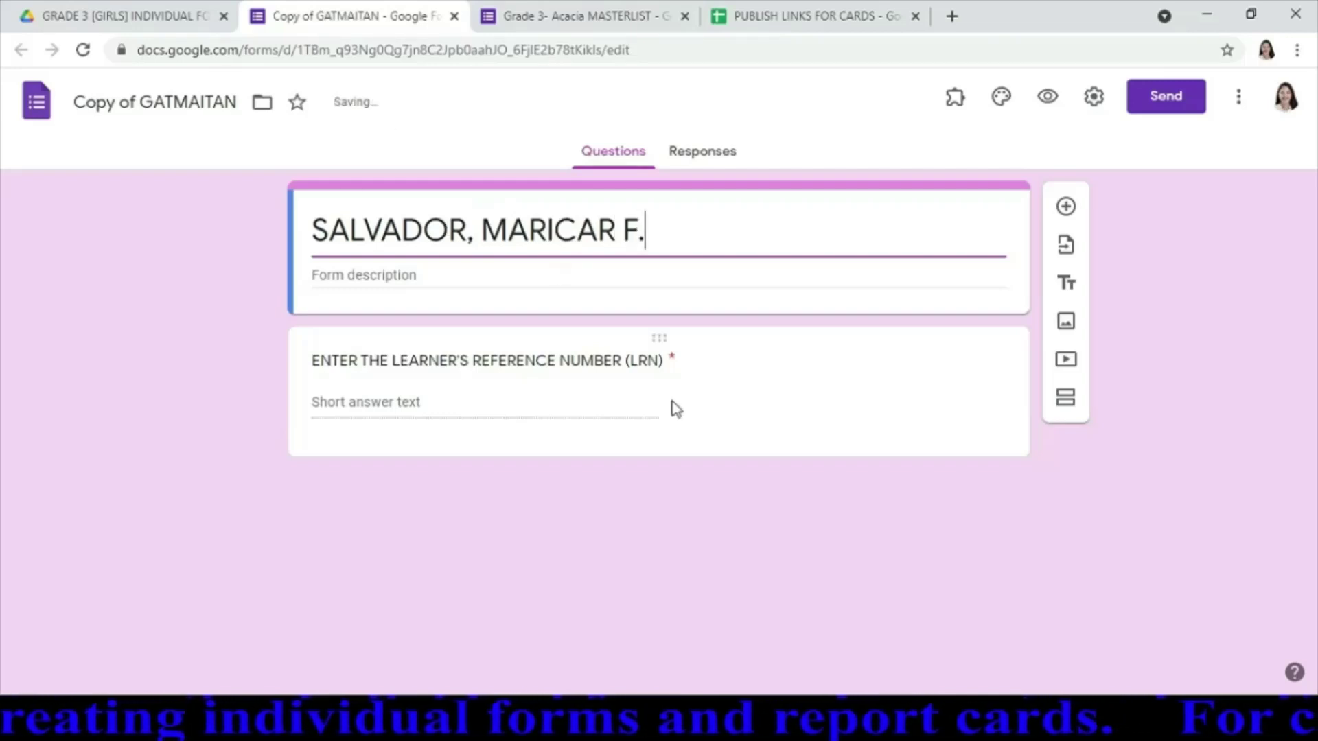
pyautogui.click(707, 424)
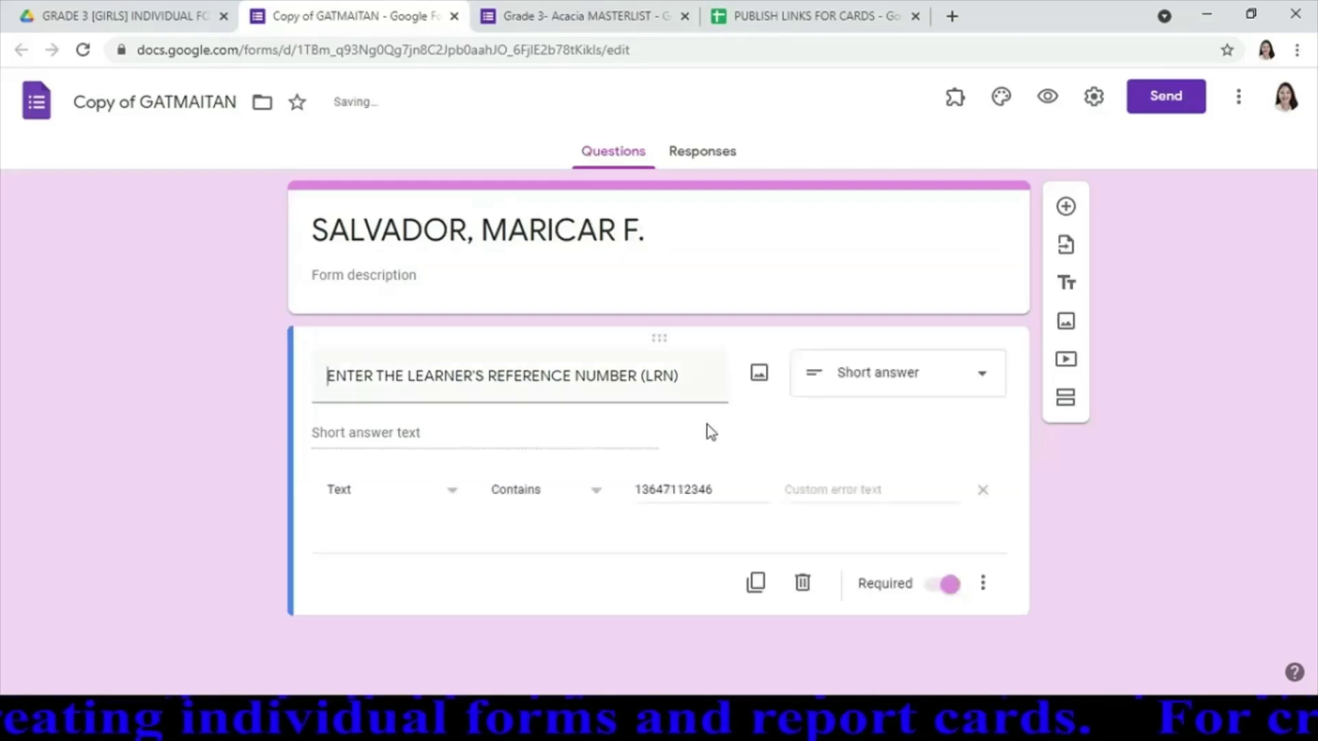
pyautogui.click(715, 492)
pyautogui.press('BackSpace')
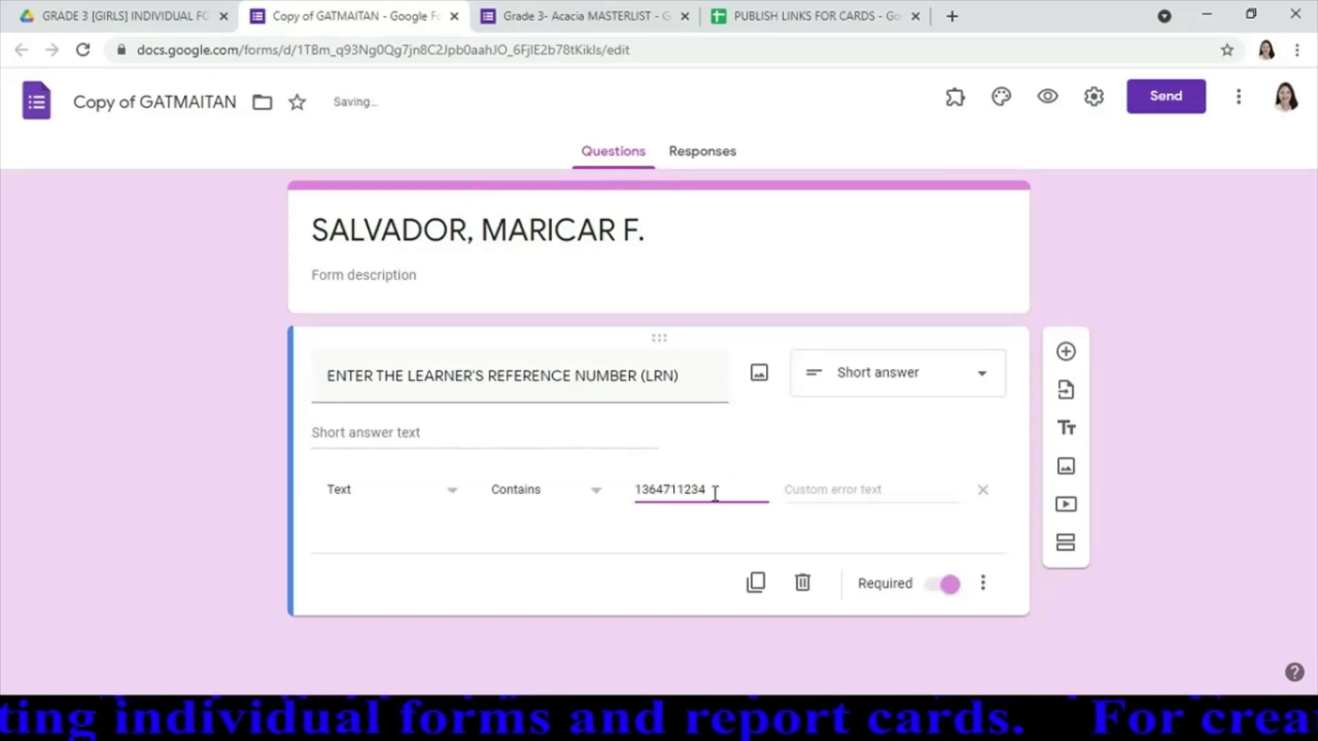
pyautogui.write('70')
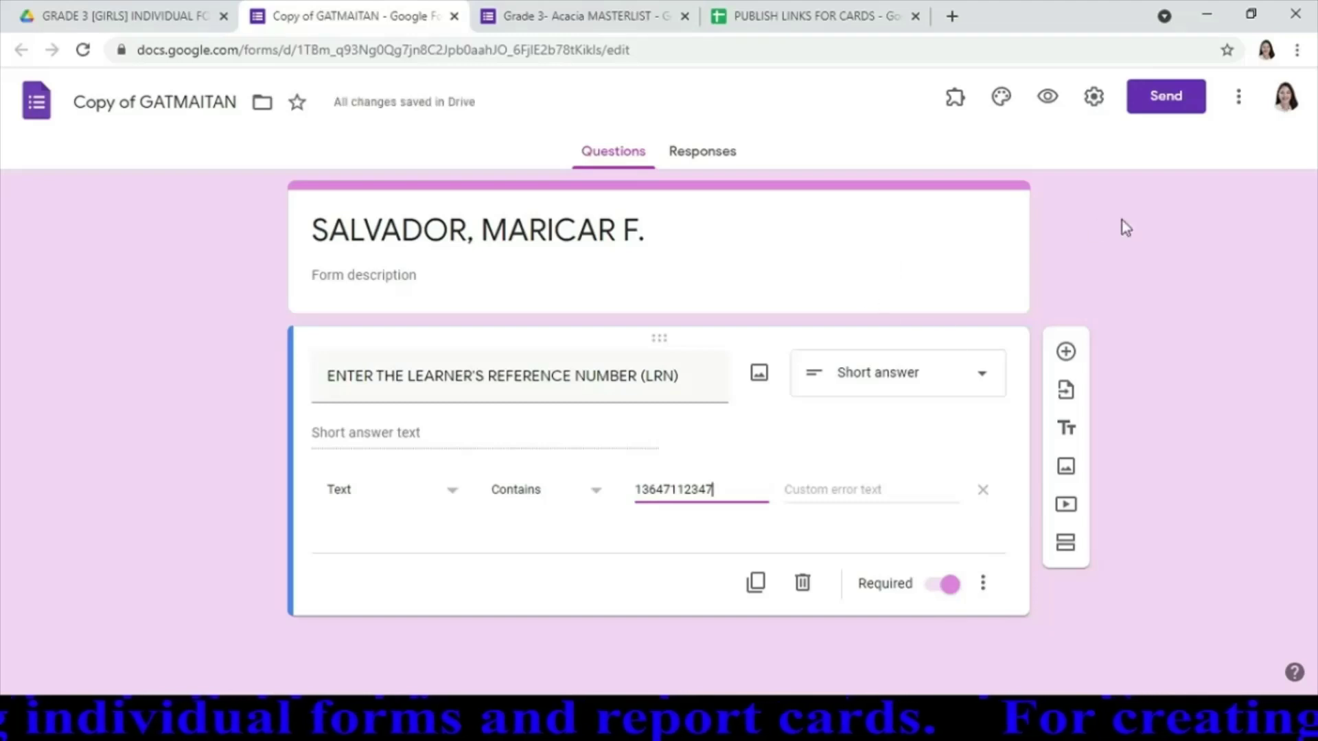
pyautogui.click(1094, 101)
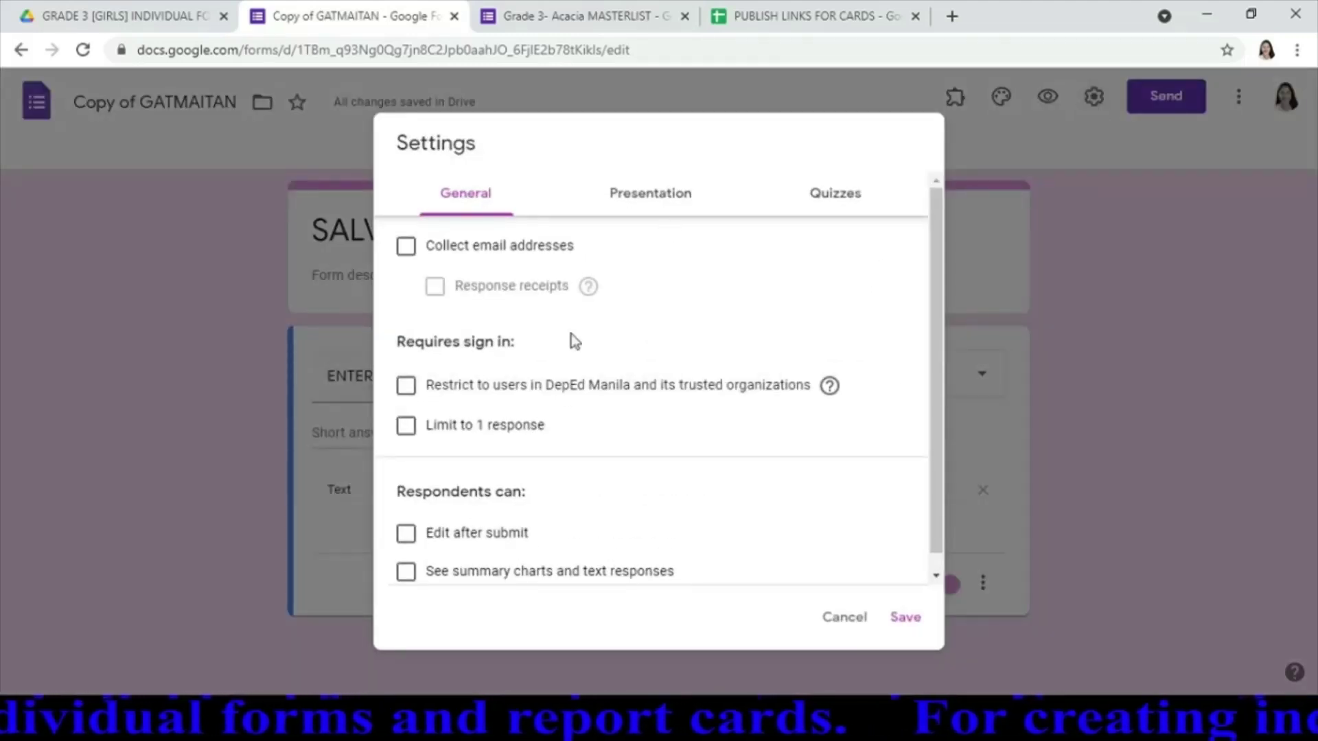
# Swap the confirmation message's old report-card URL for the B7 link from PUBLISH LINKS and save
pyautogui.click(667, 201)
pyautogui.click(732, 472)
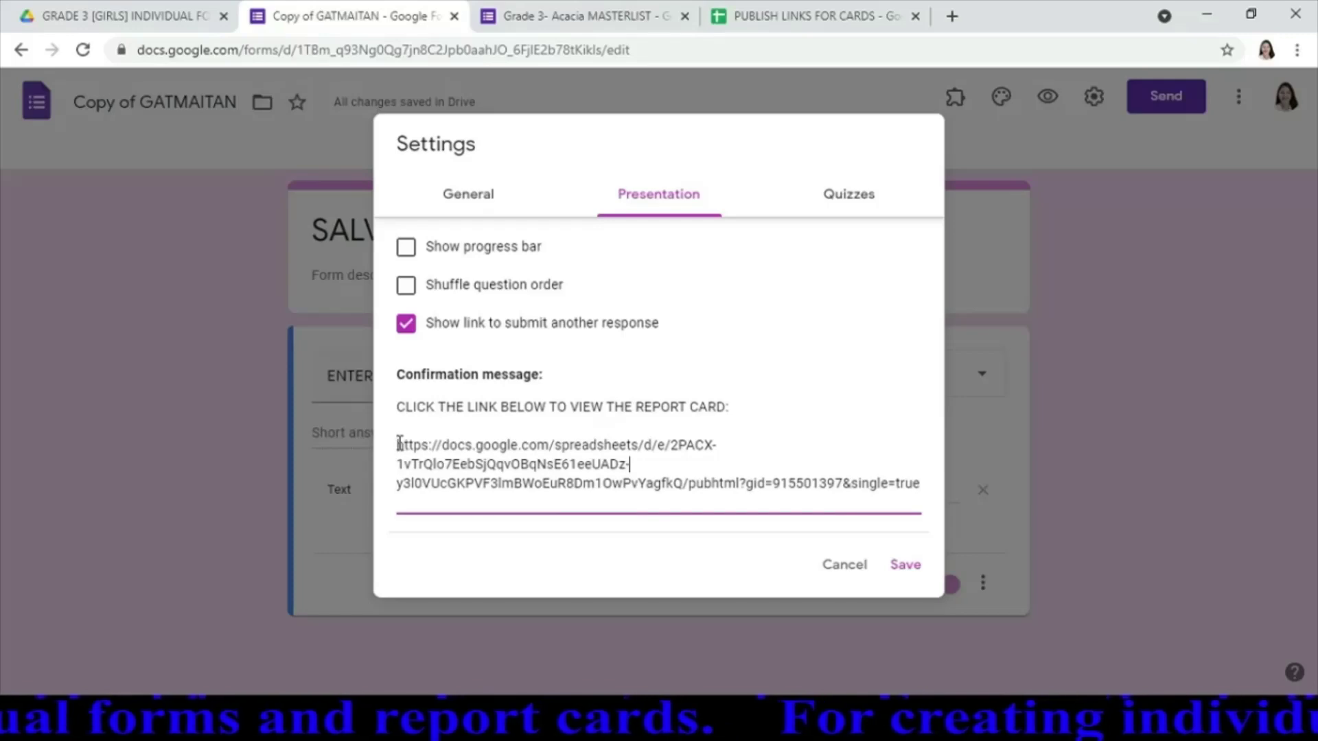
pyautogui.moveTo(400, 442); pyautogui.dragTo(1093, 512)
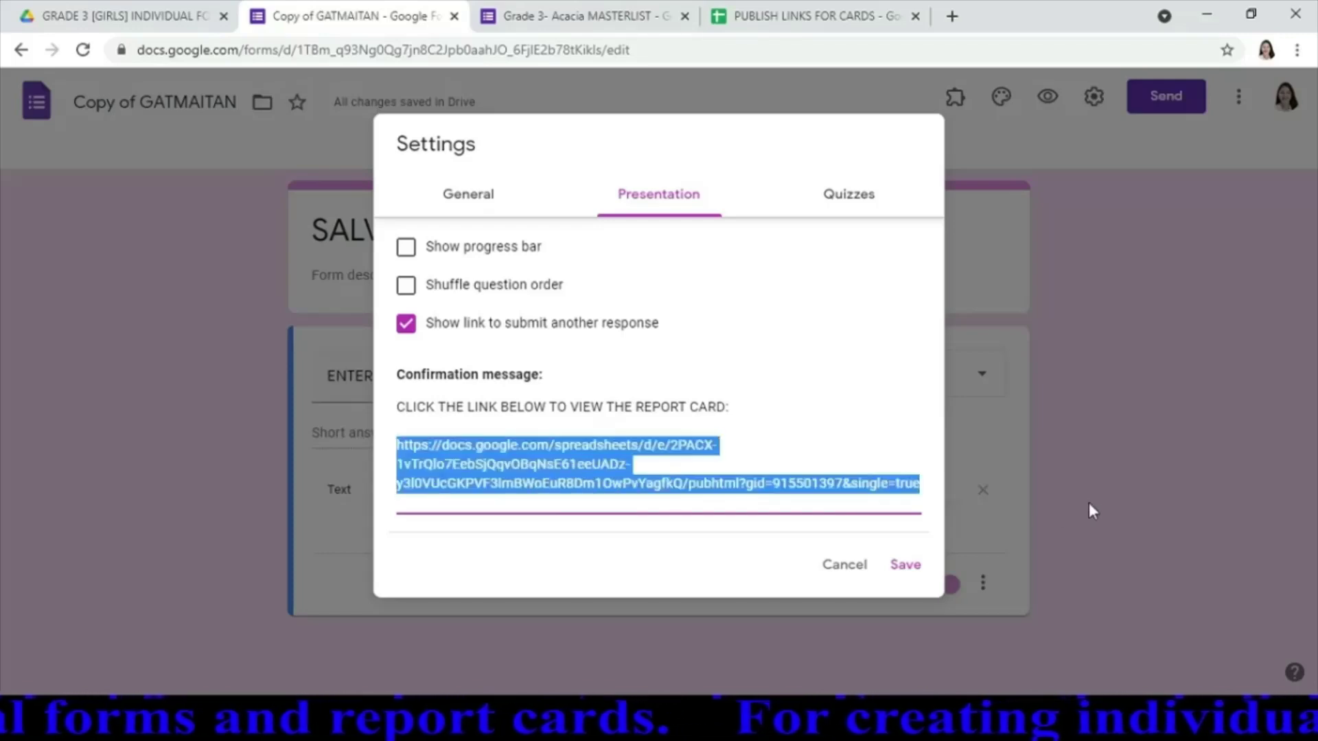
pyautogui.press('BackSpace')
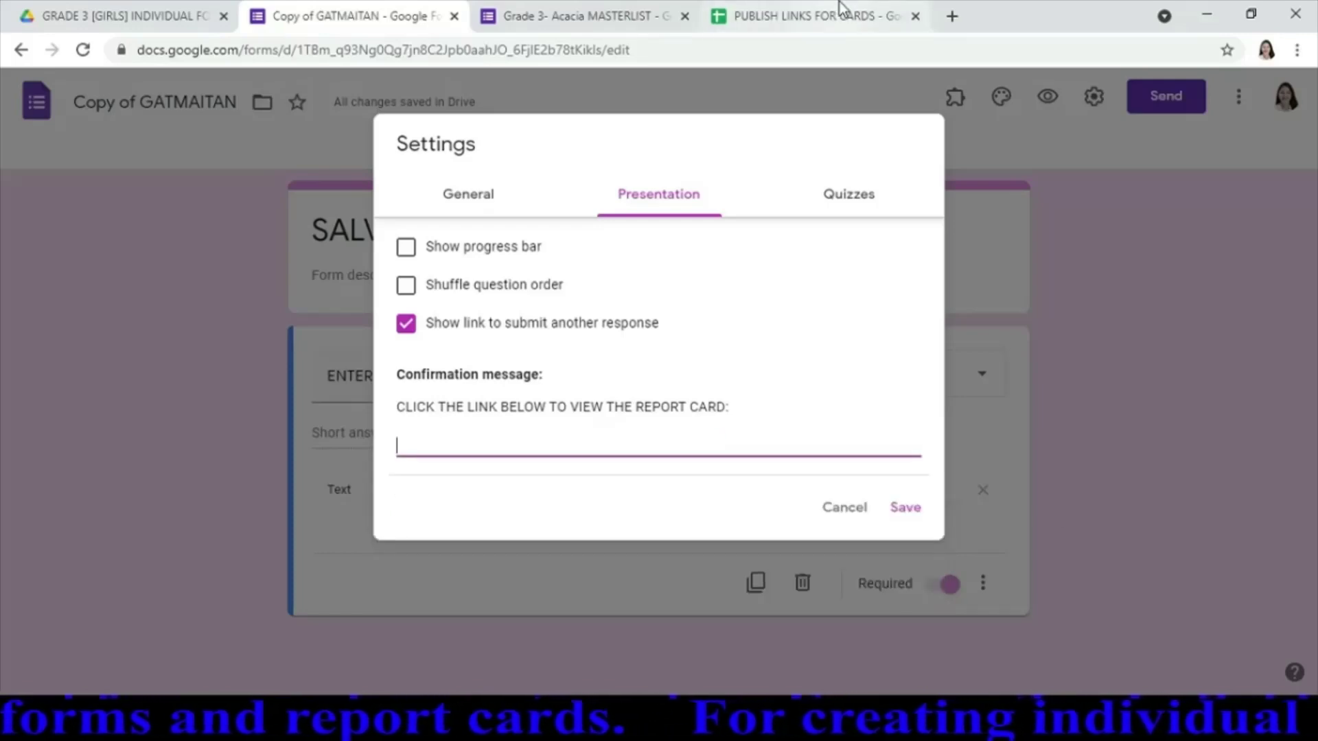
pyautogui.click(797, 19)
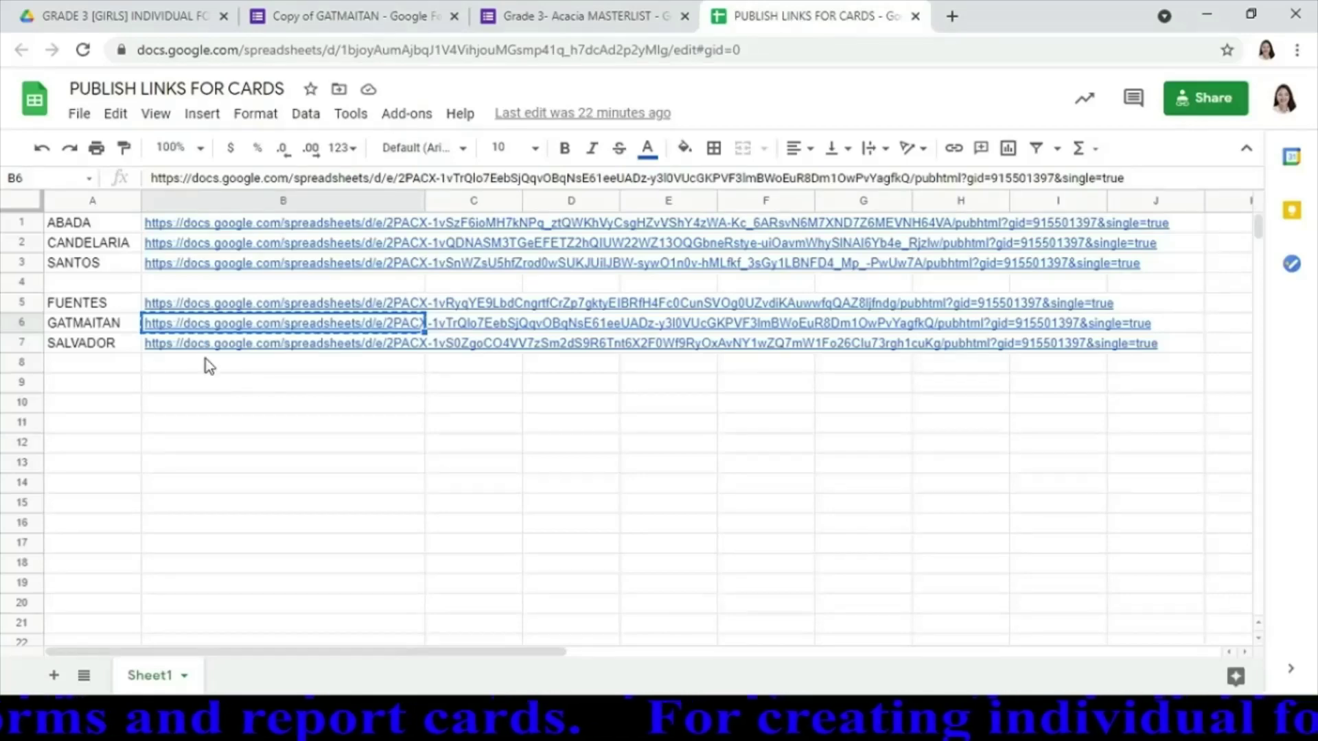
pyautogui.click(276, 352)
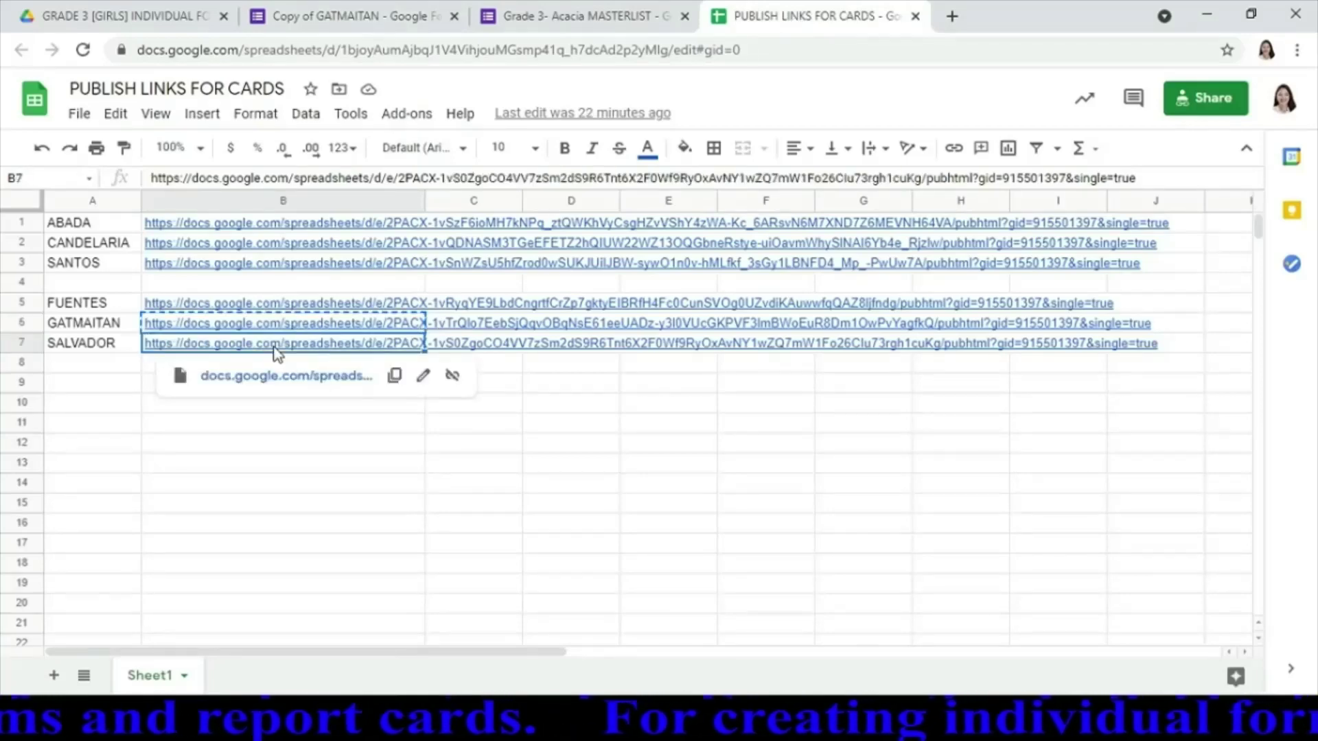
pyautogui.hotkey('ctrl', 'c')
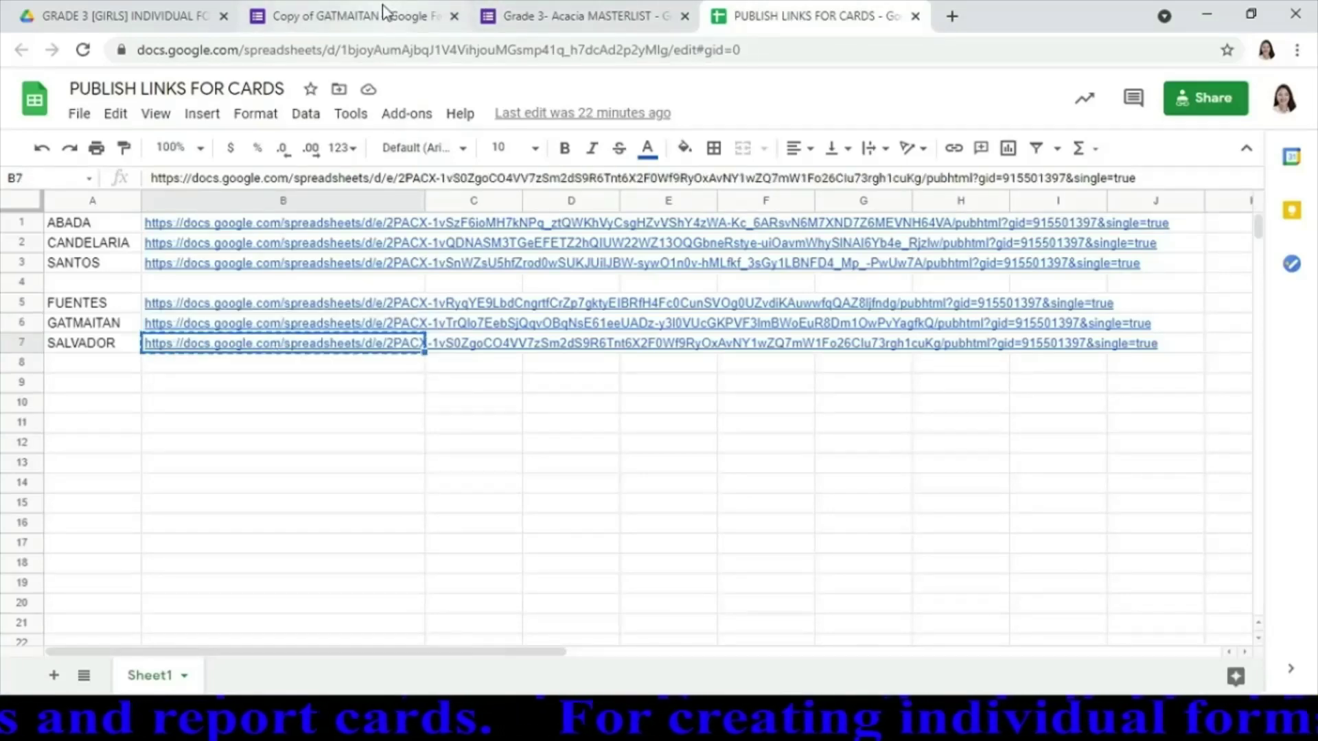
pyautogui.click(351, 16)
pyautogui.hotkey('ctrl', 'v')
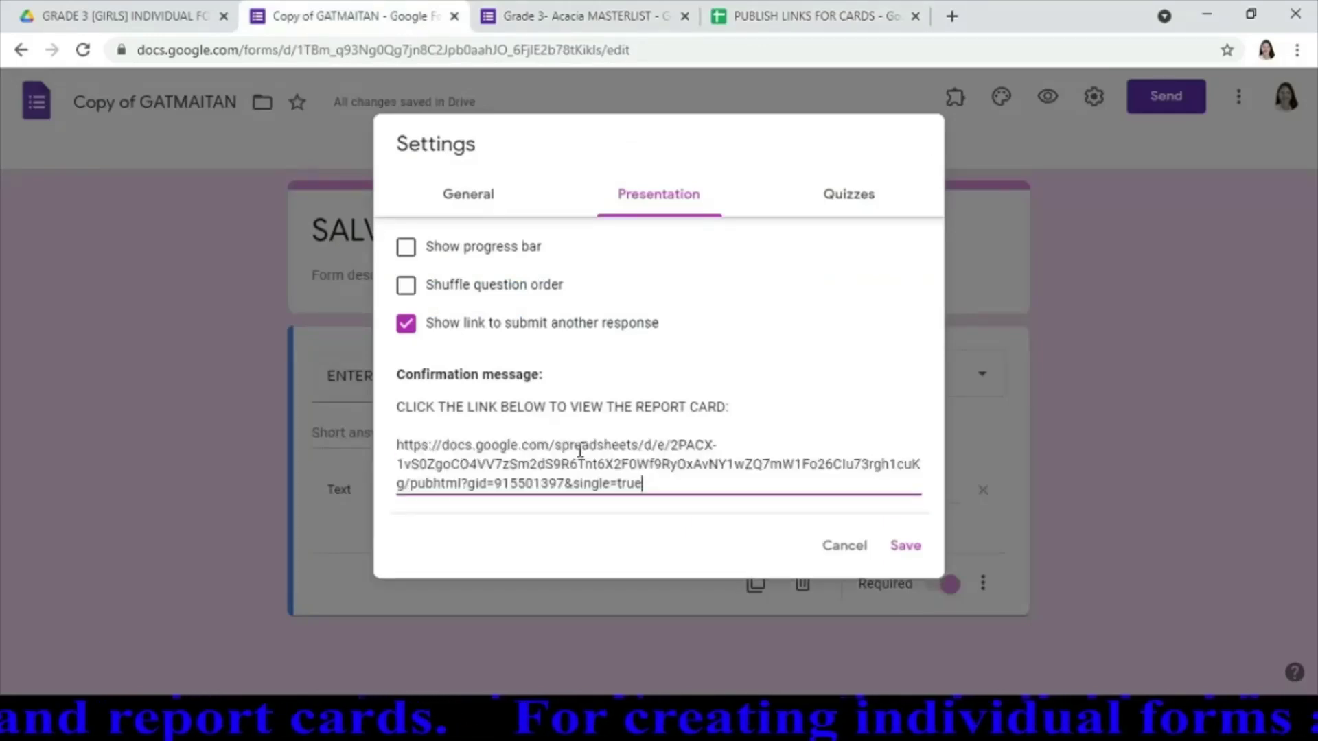
pyautogui.click(905, 546)
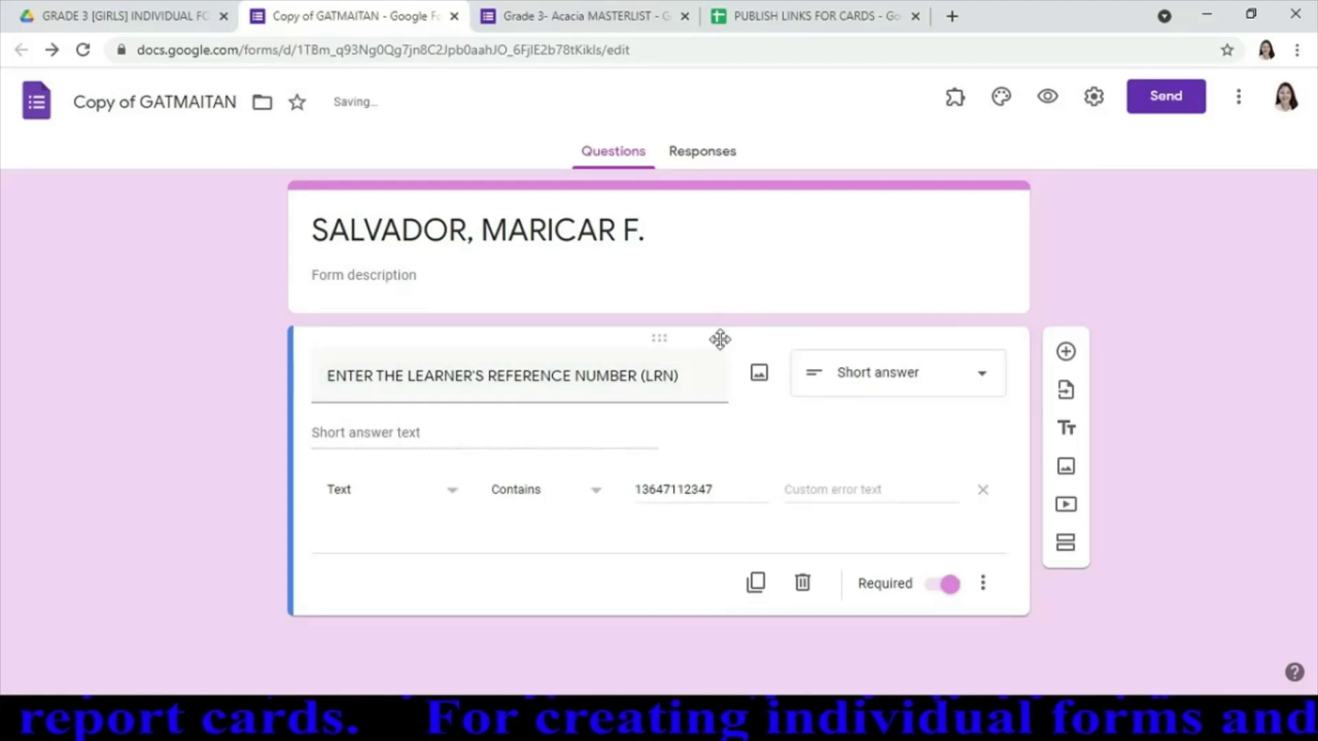
# Rename the form file to the student's name
pyautogui.click(190, 101)
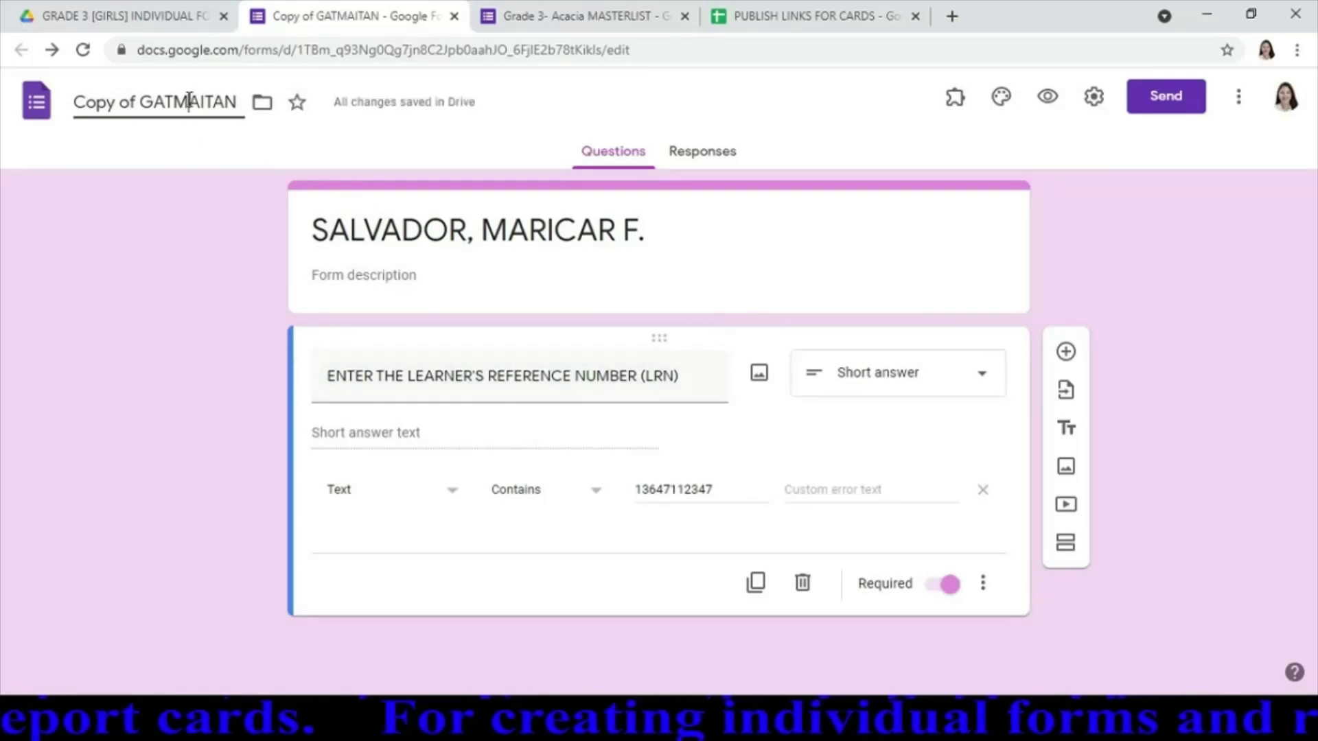
pyautogui.hotkey('ctrl', 'a')
pyautogui.write('SAL')
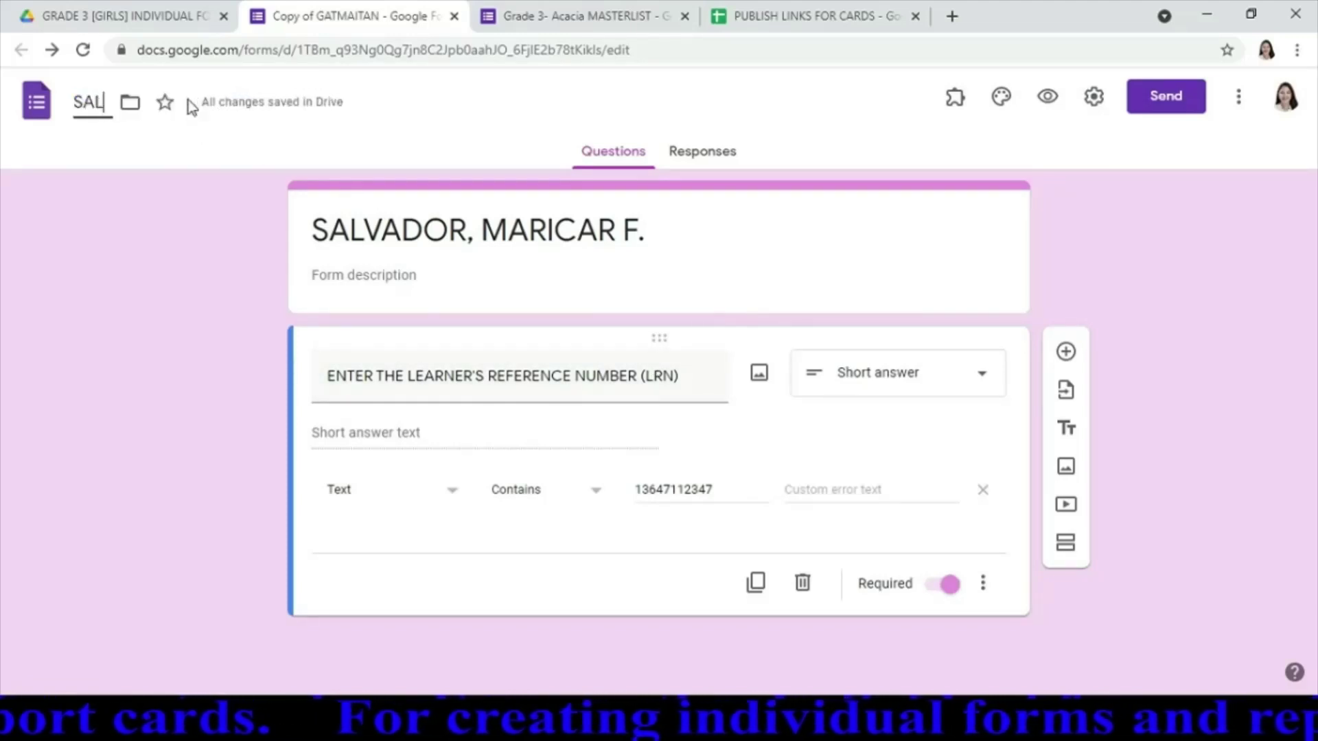
pyautogui.write('VADOR')
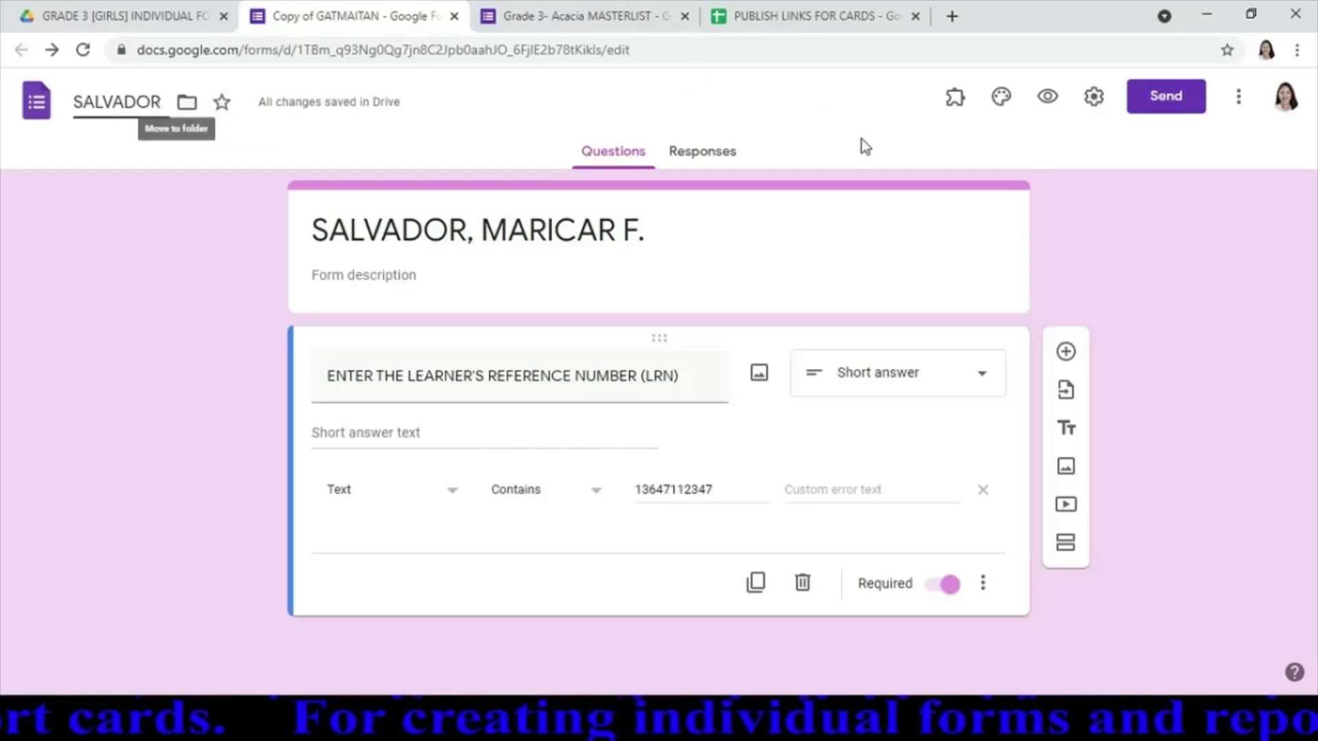
pyautogui.click(1242, 168)
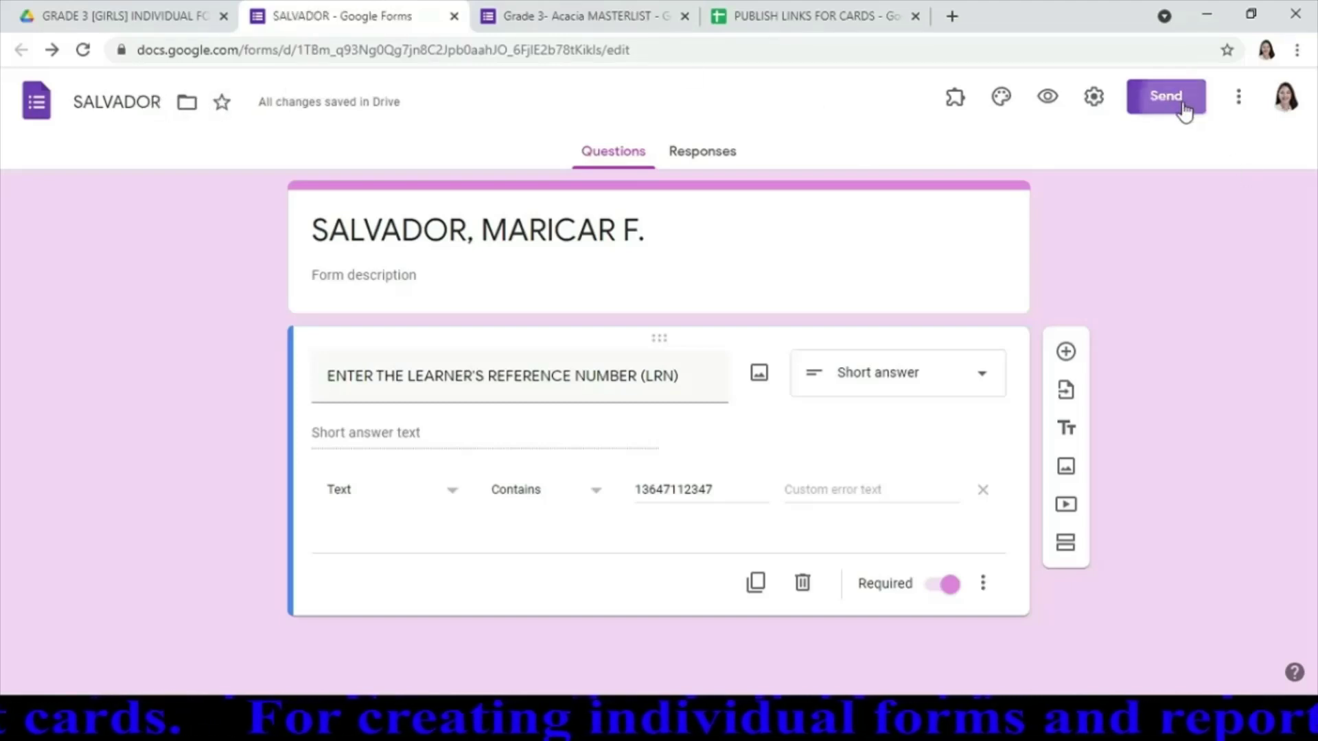
# Copy the form's shortened share link
pyautogui.click(1182, 103)
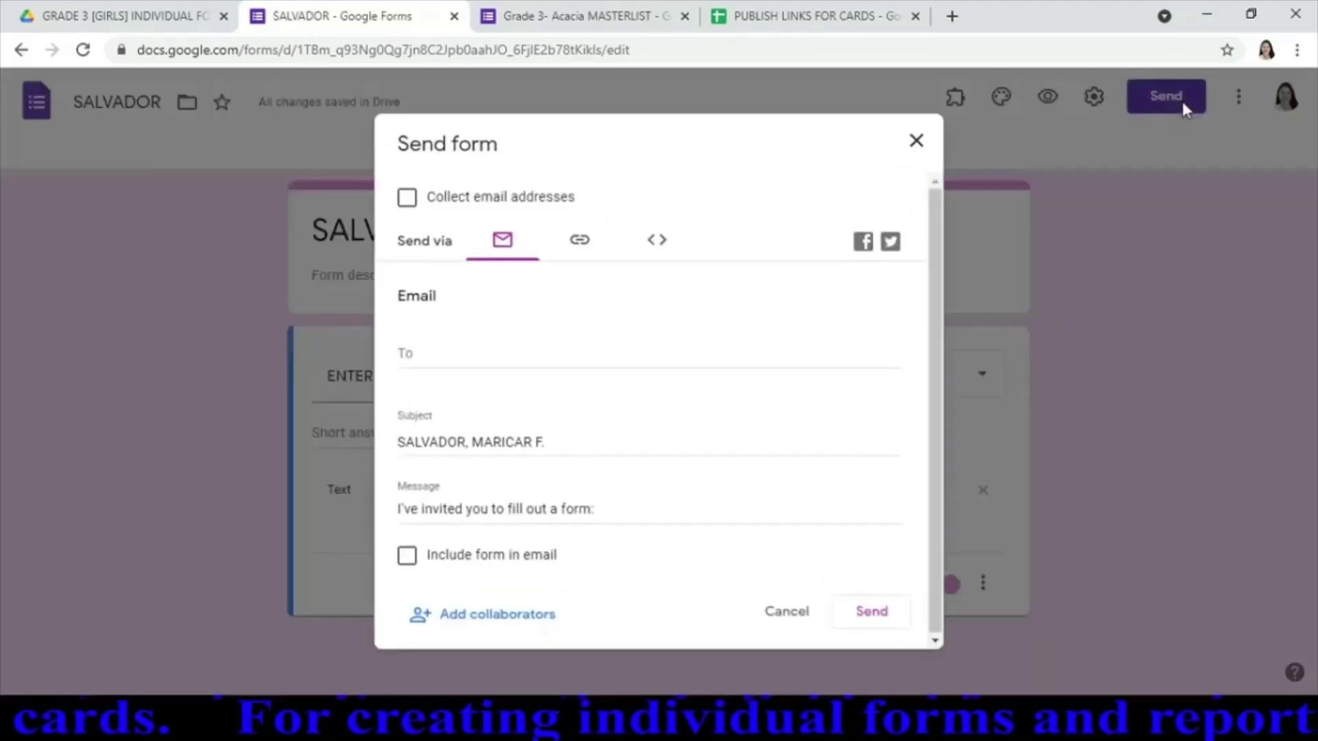
pyautogui.click(584, 246)
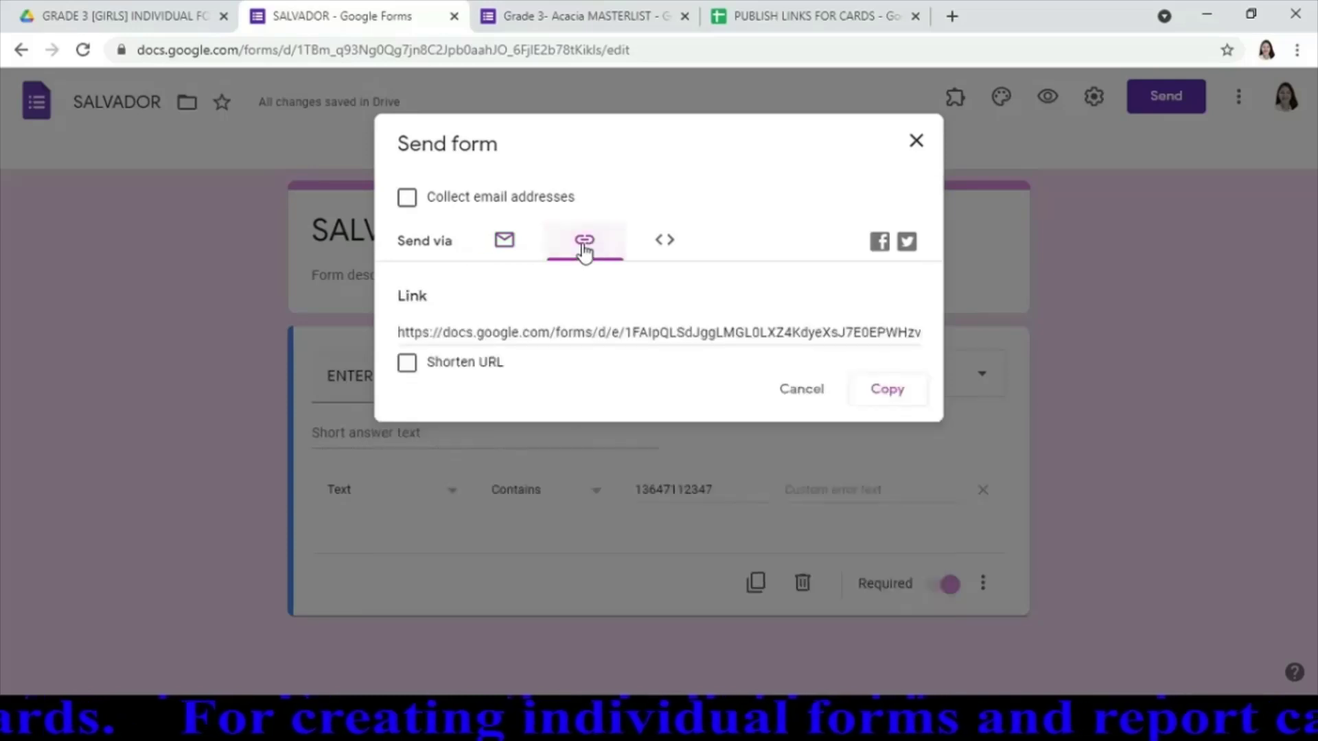
pyautogui.click(407, 363)
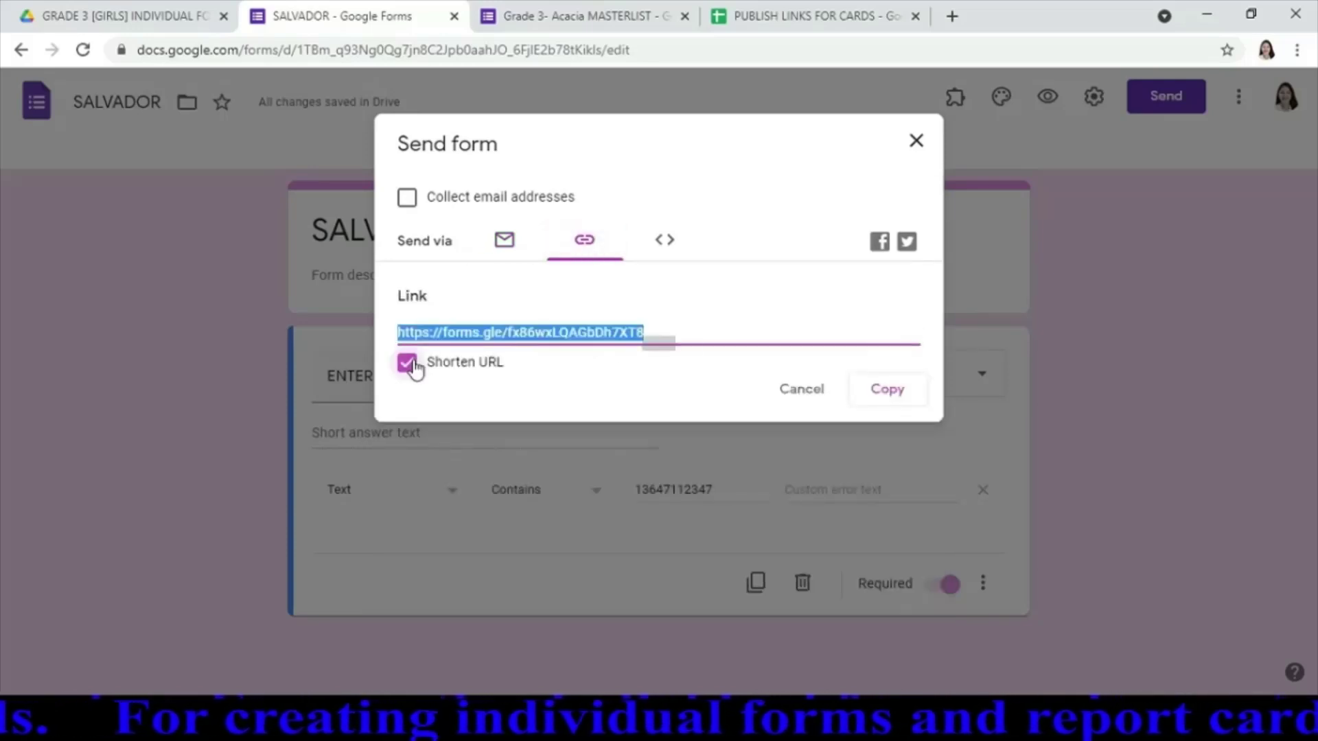
pyautogui.click(887, 390)
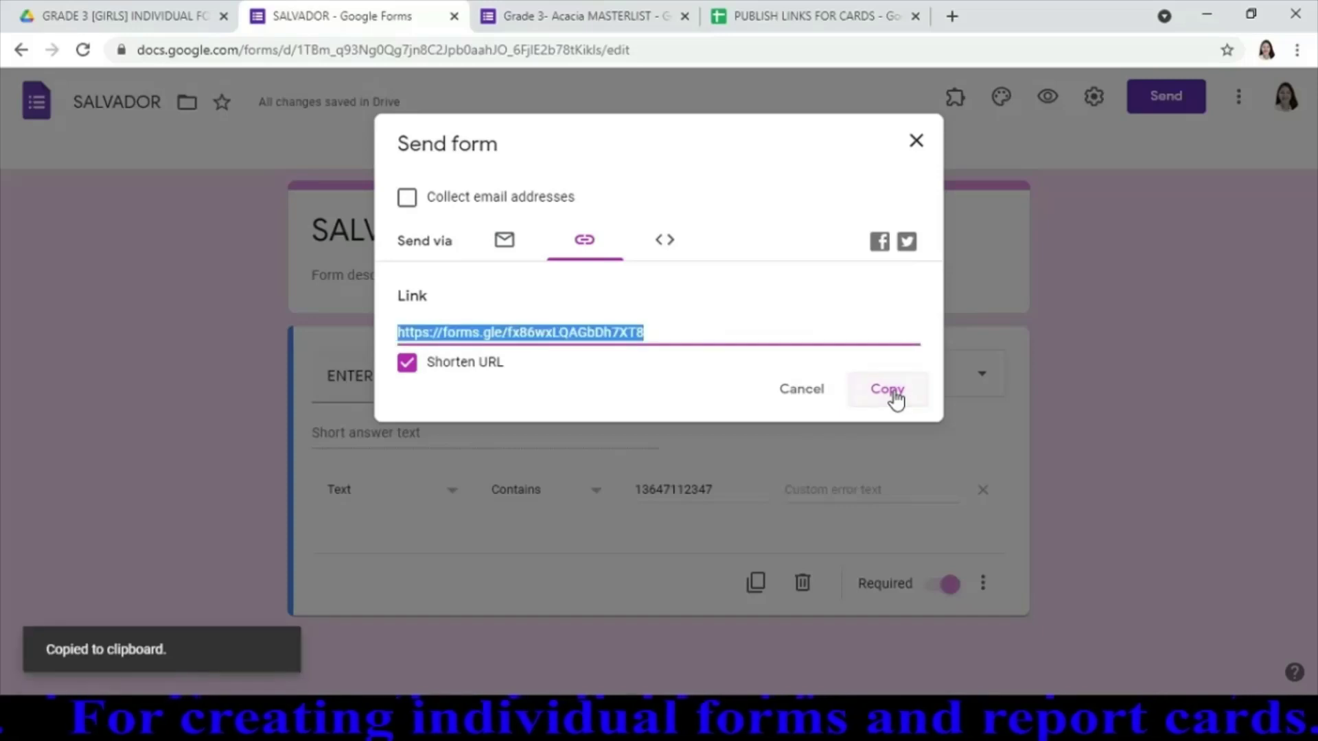
# Paste the short link into Section 7's description in the MASTERLIST form
pyautogui.click(643, 18)
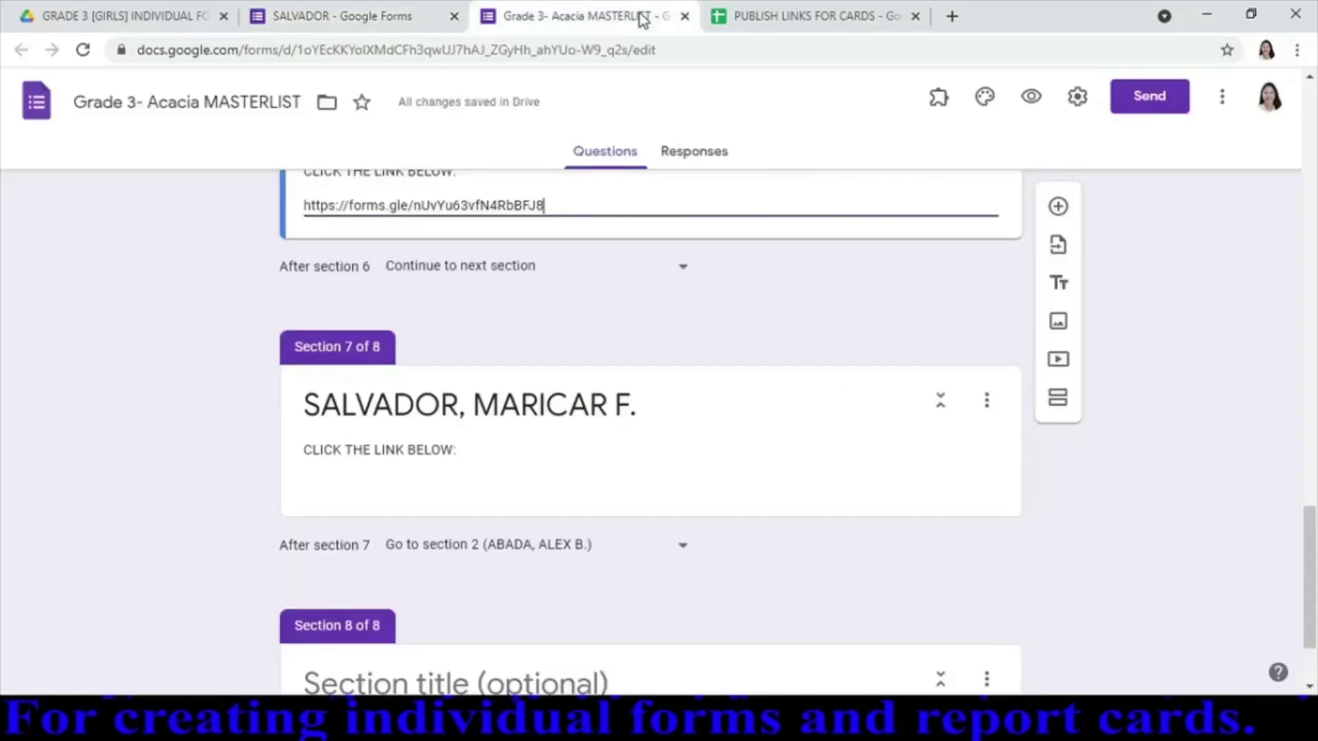
pyautogui.click(623, 483)
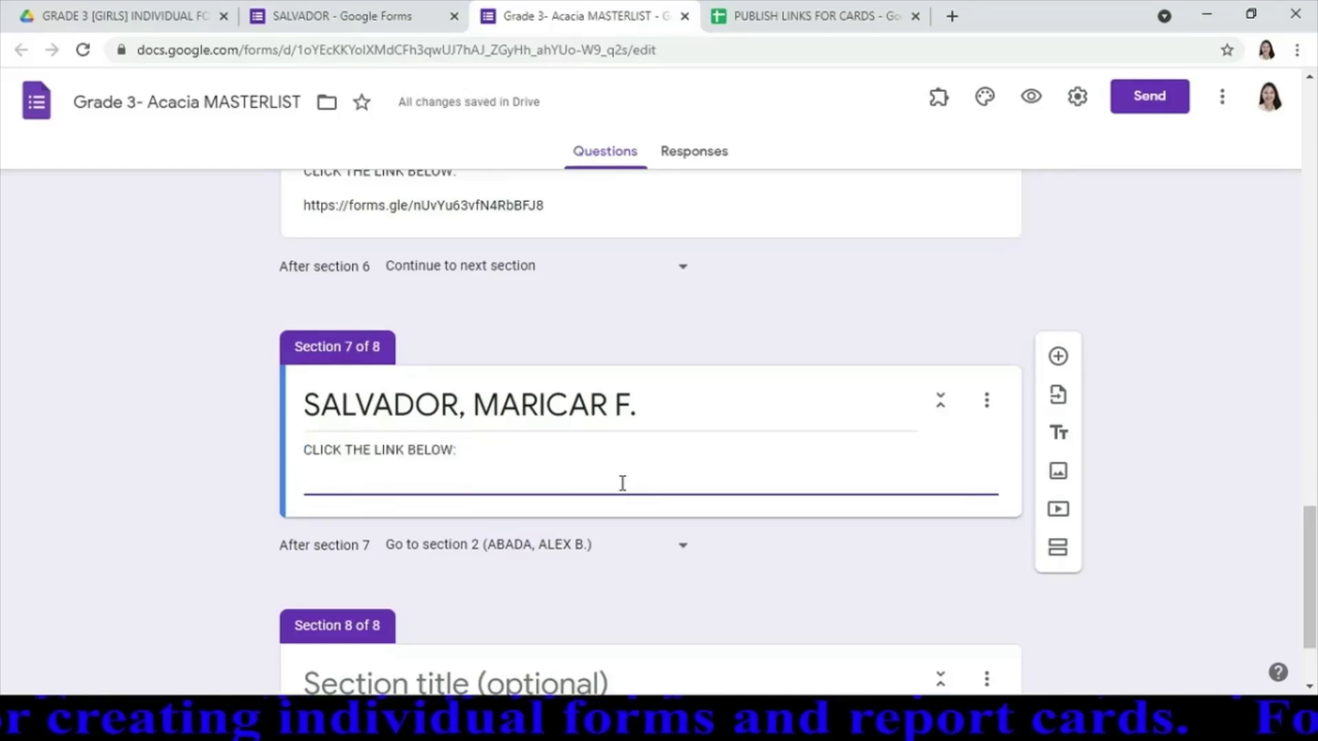
pyautogui.hotkey('ctrl', 'v')
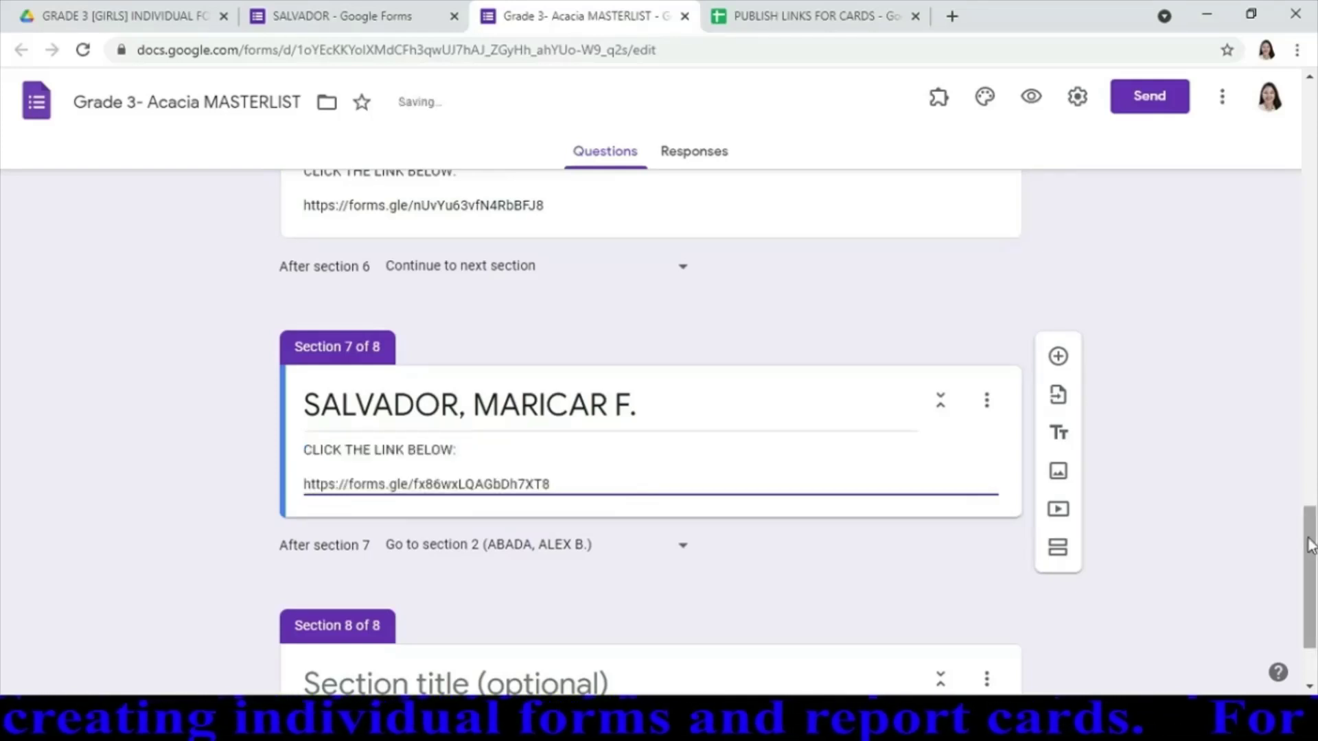
pyautogui.moveTo(1311, 546); pyautogui.dragTo(1311, 127)
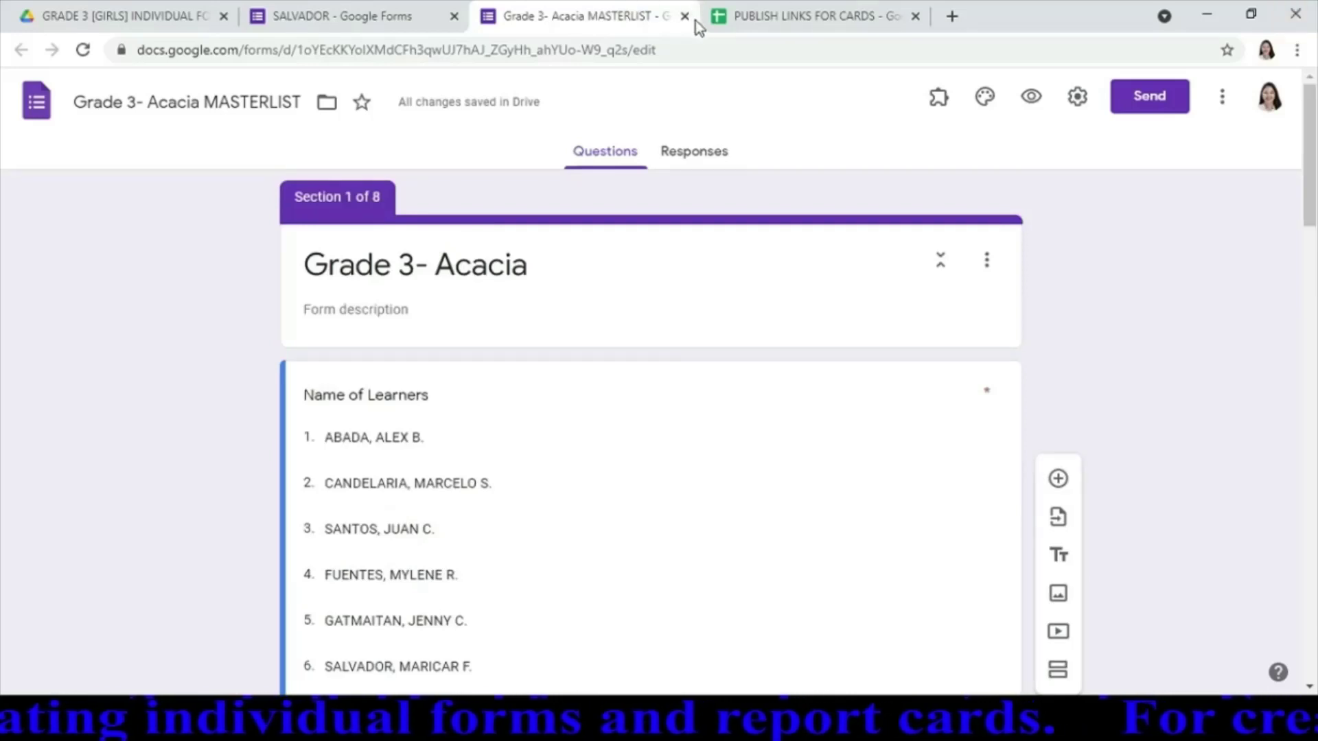
# Dismiss the sharing dialog and close the sixth learner's form tab
pyautogui.click(399, 15)
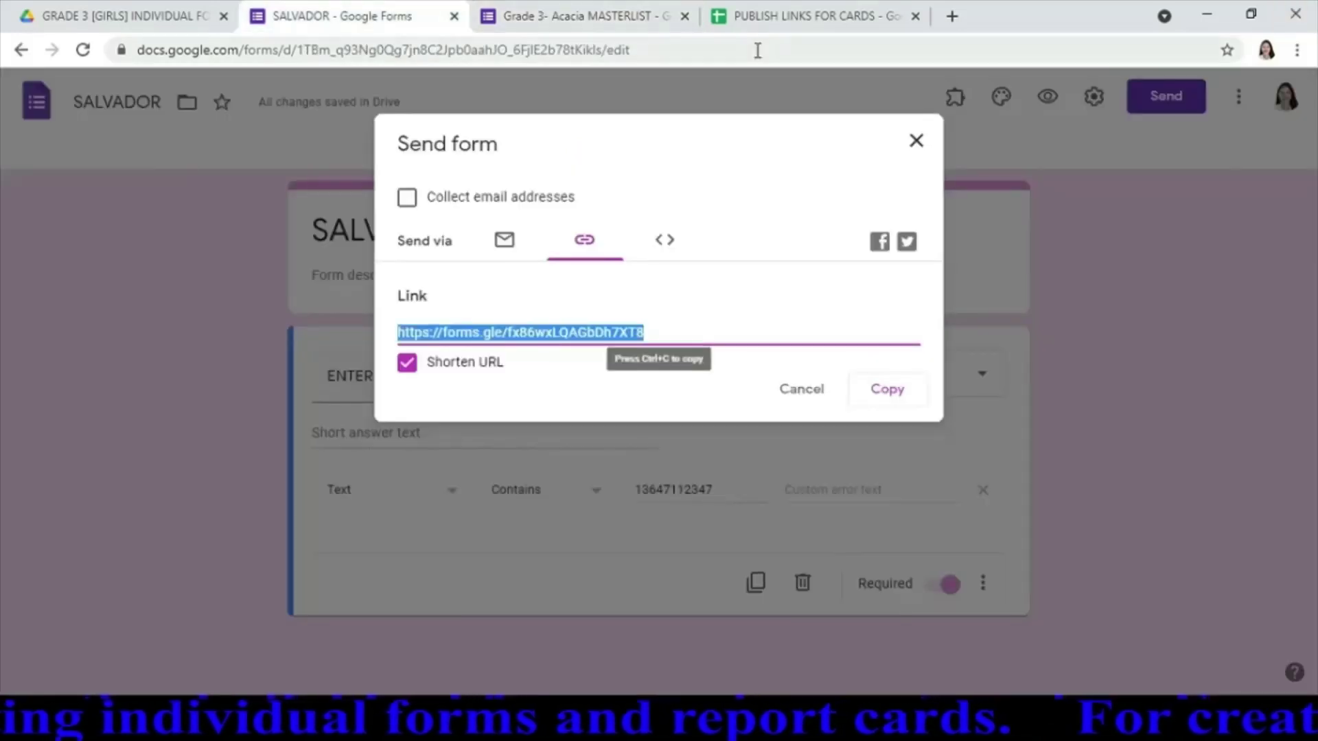
pyautogui.click(917, 140)
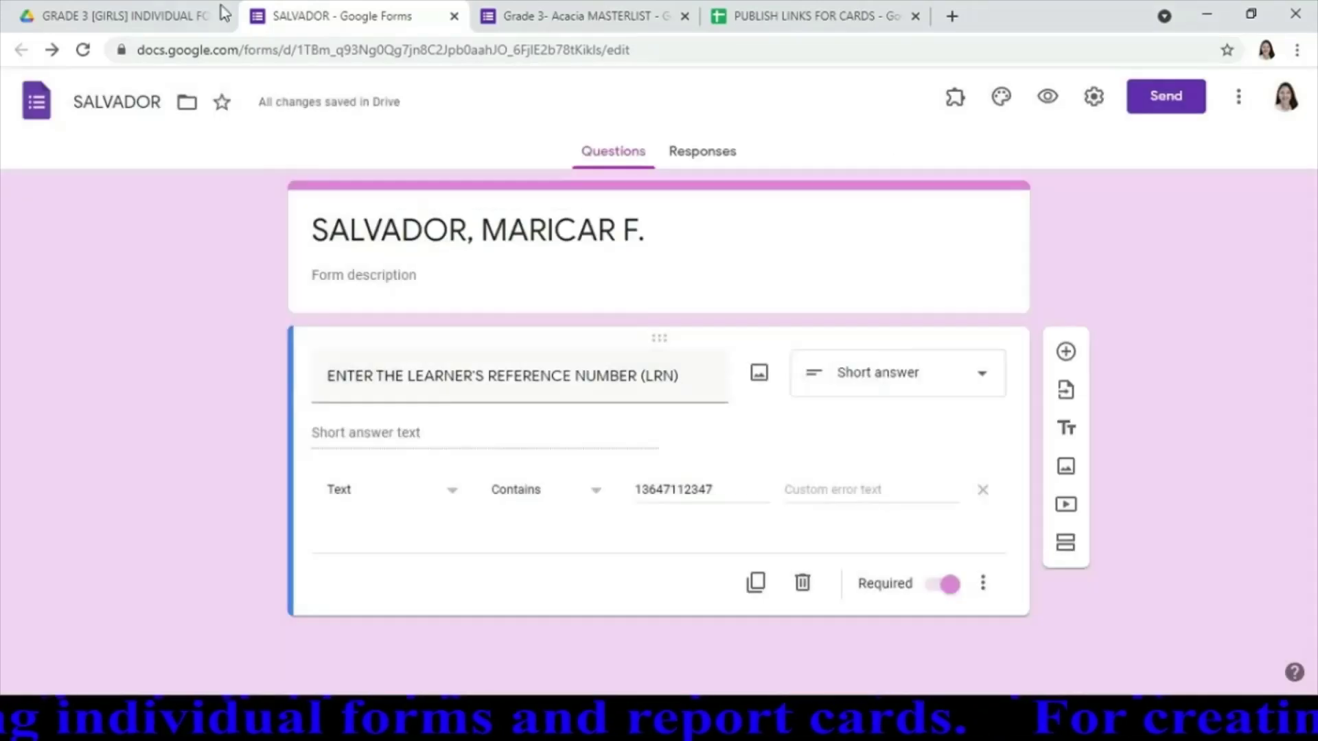
pyautogui.click(454, 16)
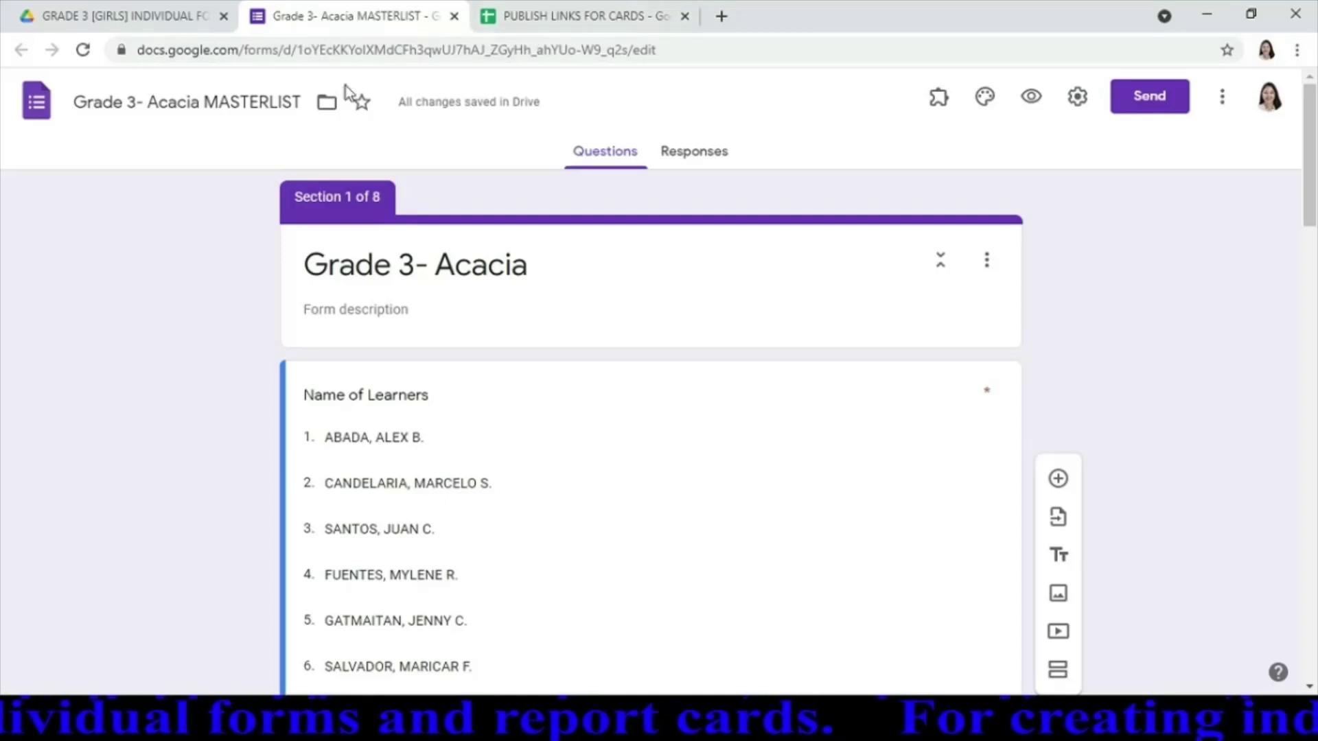
pyautogui.click(122, 20)
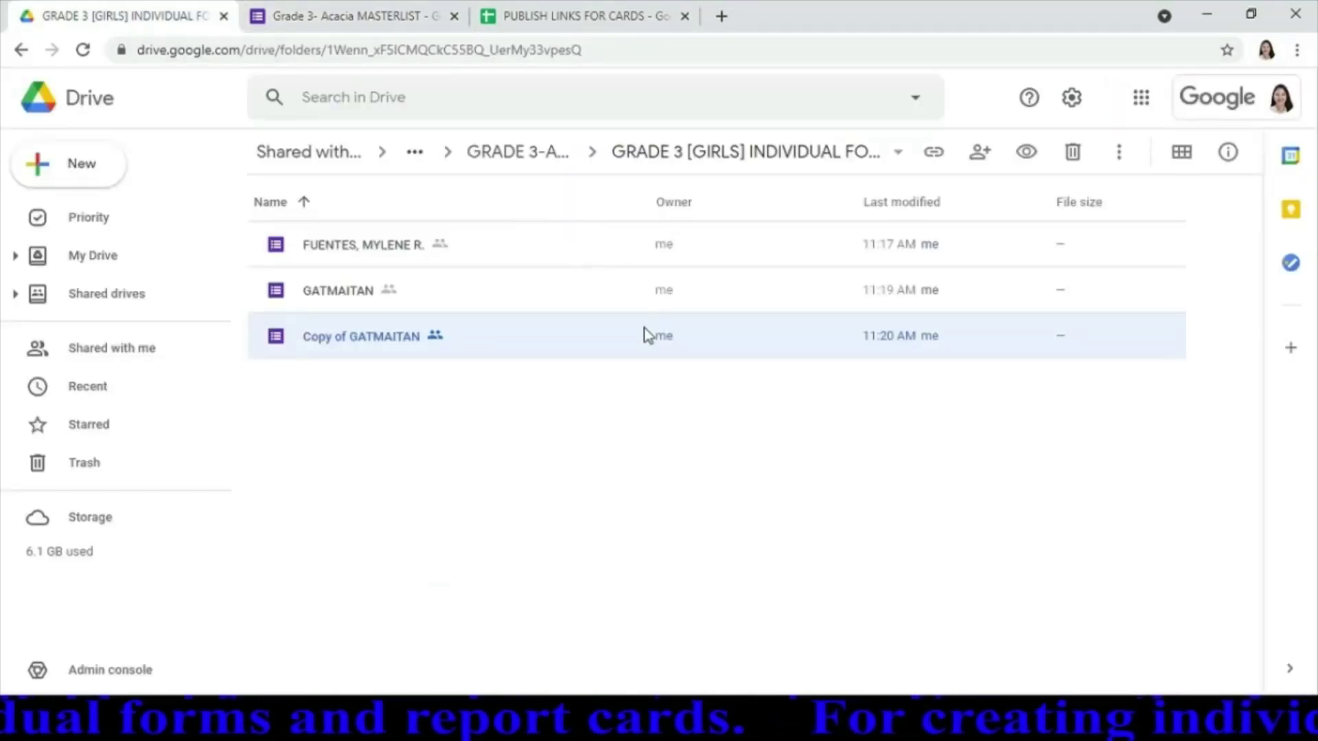
# Go up to the GRADE 3-ACACIA folder in Drive, then switch back to the MASTERLIST form
pyautogui.click(511, 152)
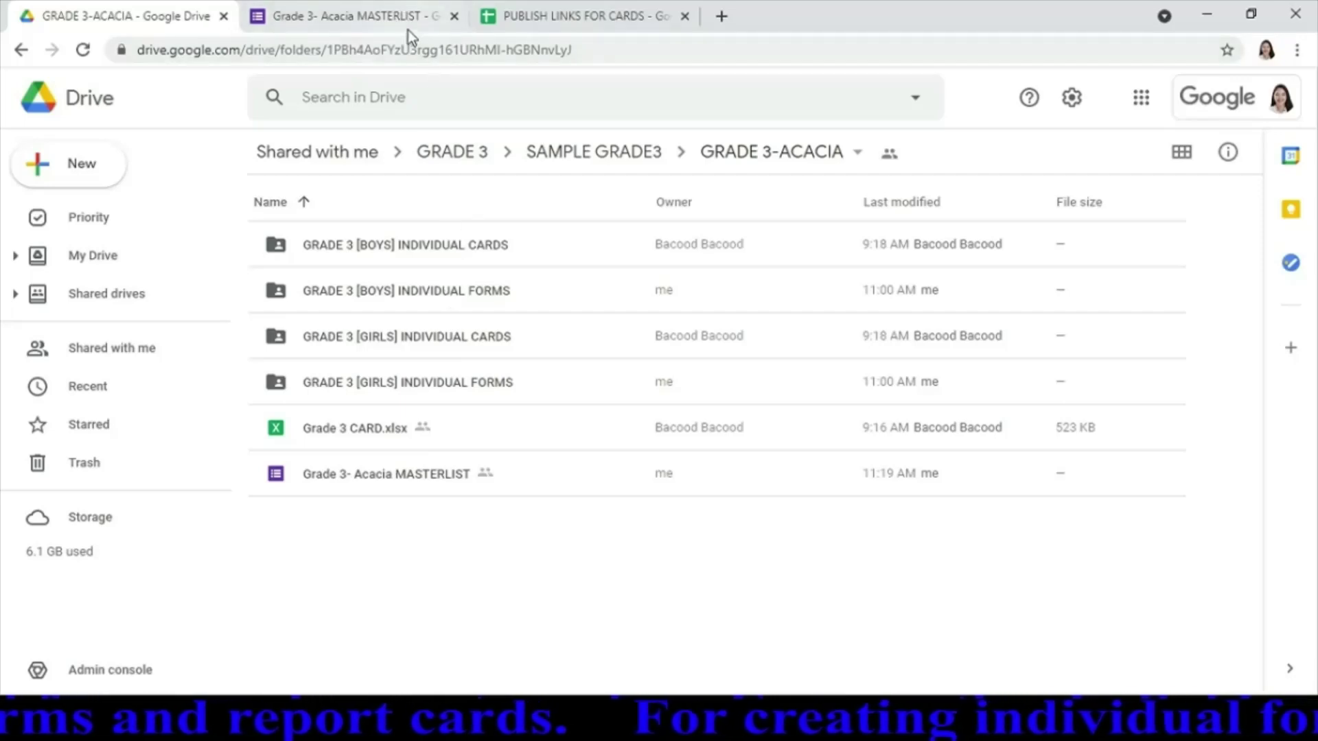
pyautogui.click(414, 26)
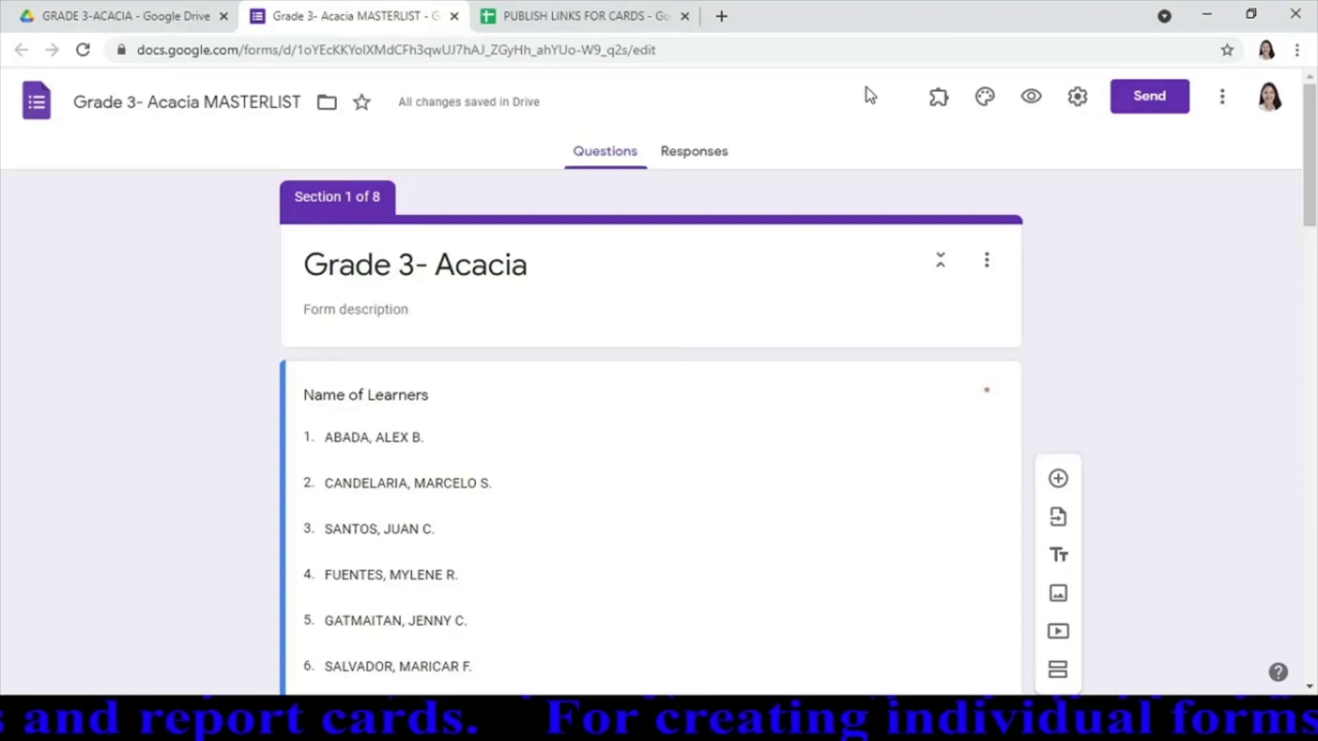
# Preview the masterlist, choose the sixth learner, continue, and follow their forms.gle link
pyautogui.click(1033, 100)
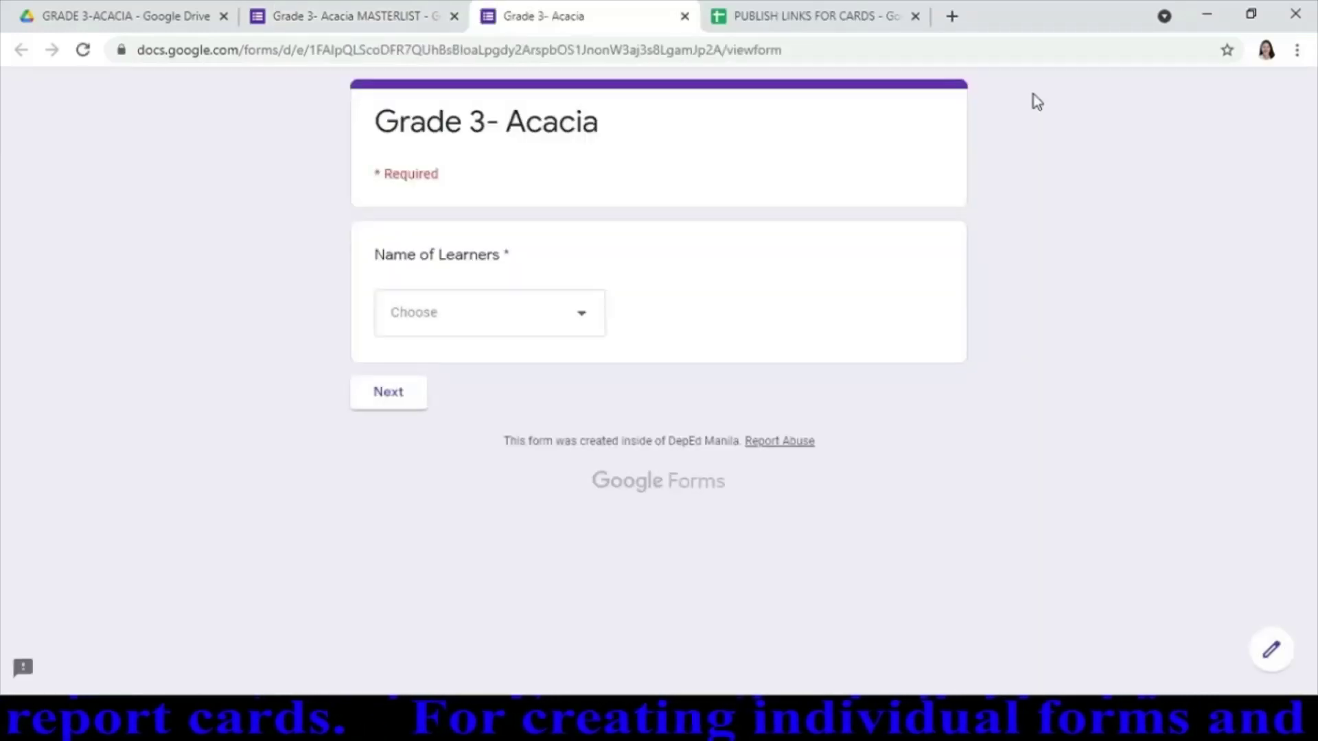
pyautogui.click(585, 323)
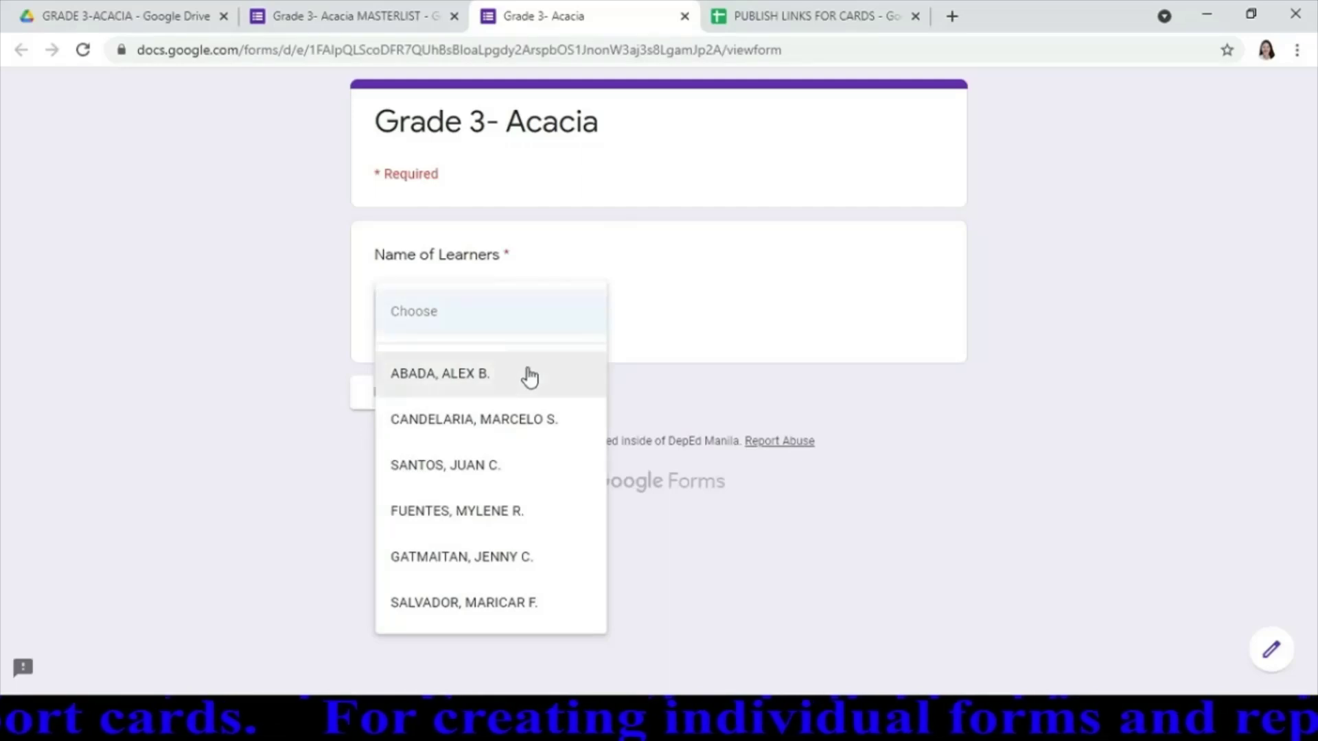
pyautogui.click(473, 604)
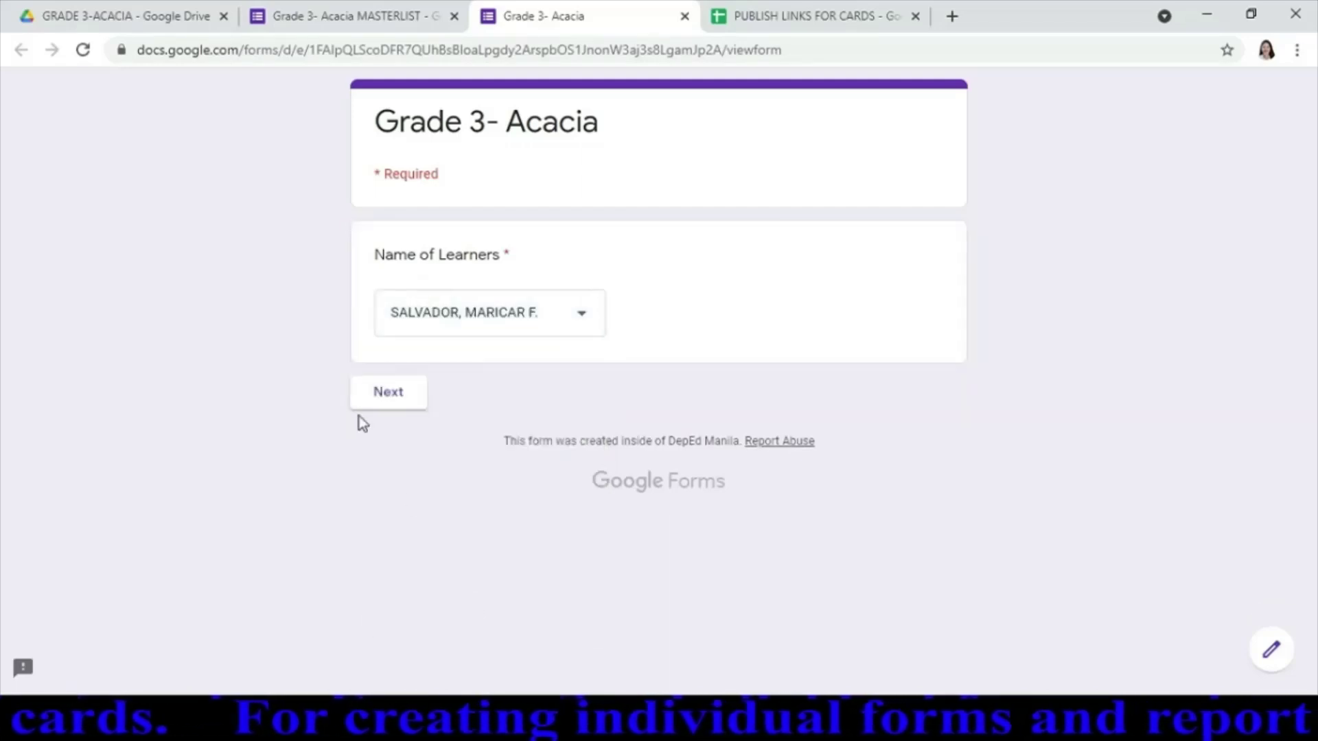
pyautogui.click(395, 399)
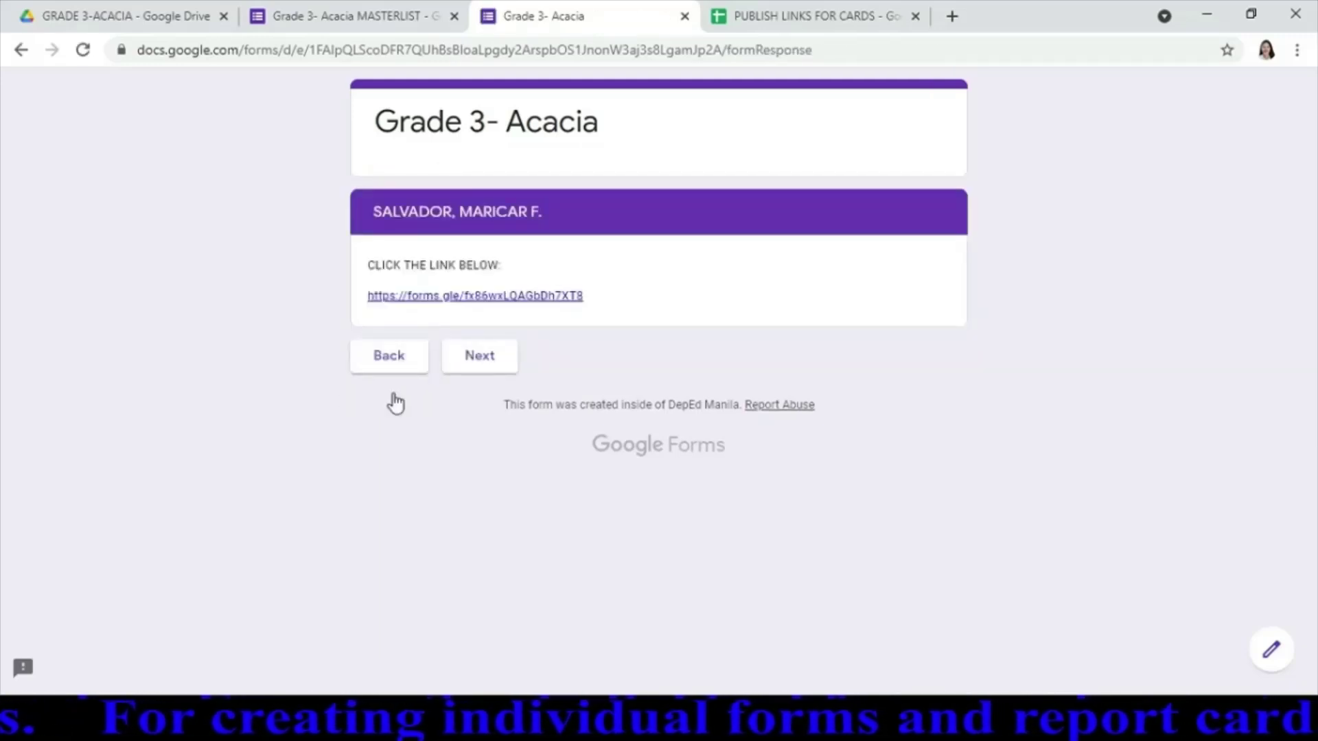
pyautogui.click(526, 302)
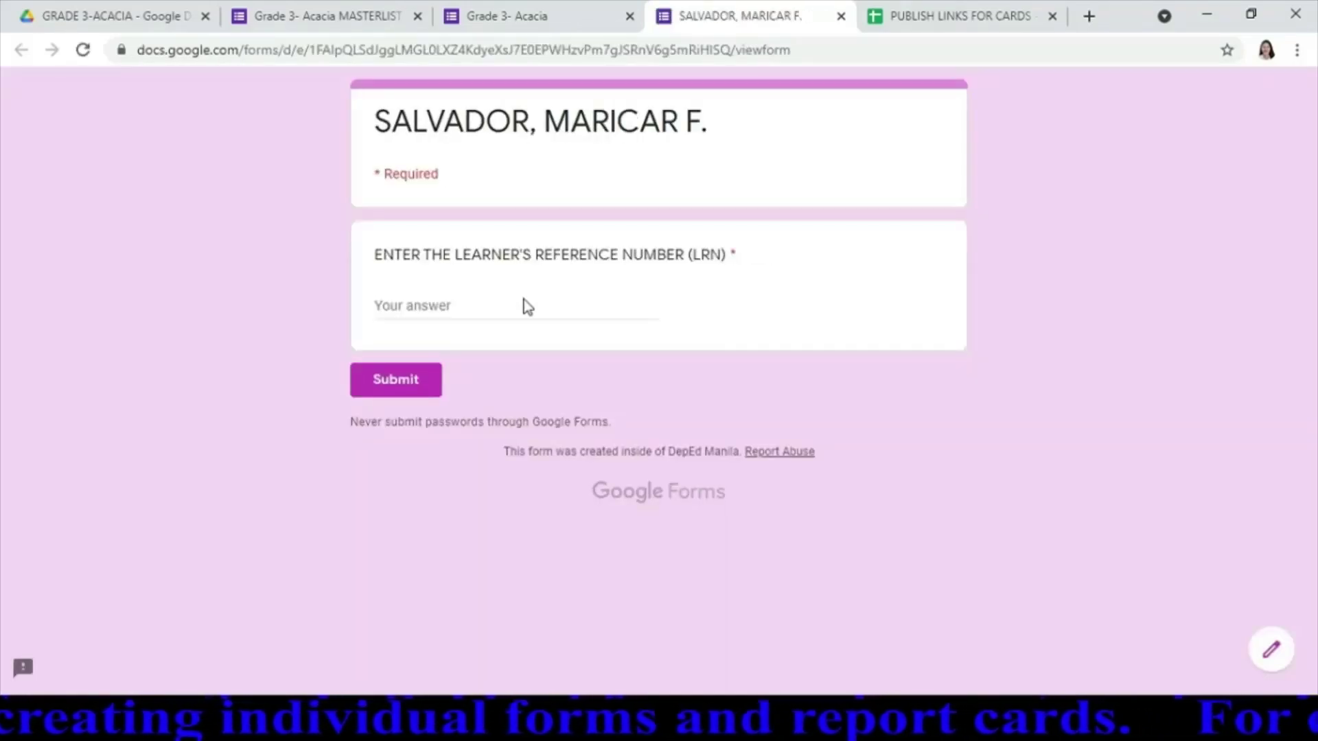
# Enter an incorrect LRN and click away to trigger the validation error
pyautogui.click(473, 315)
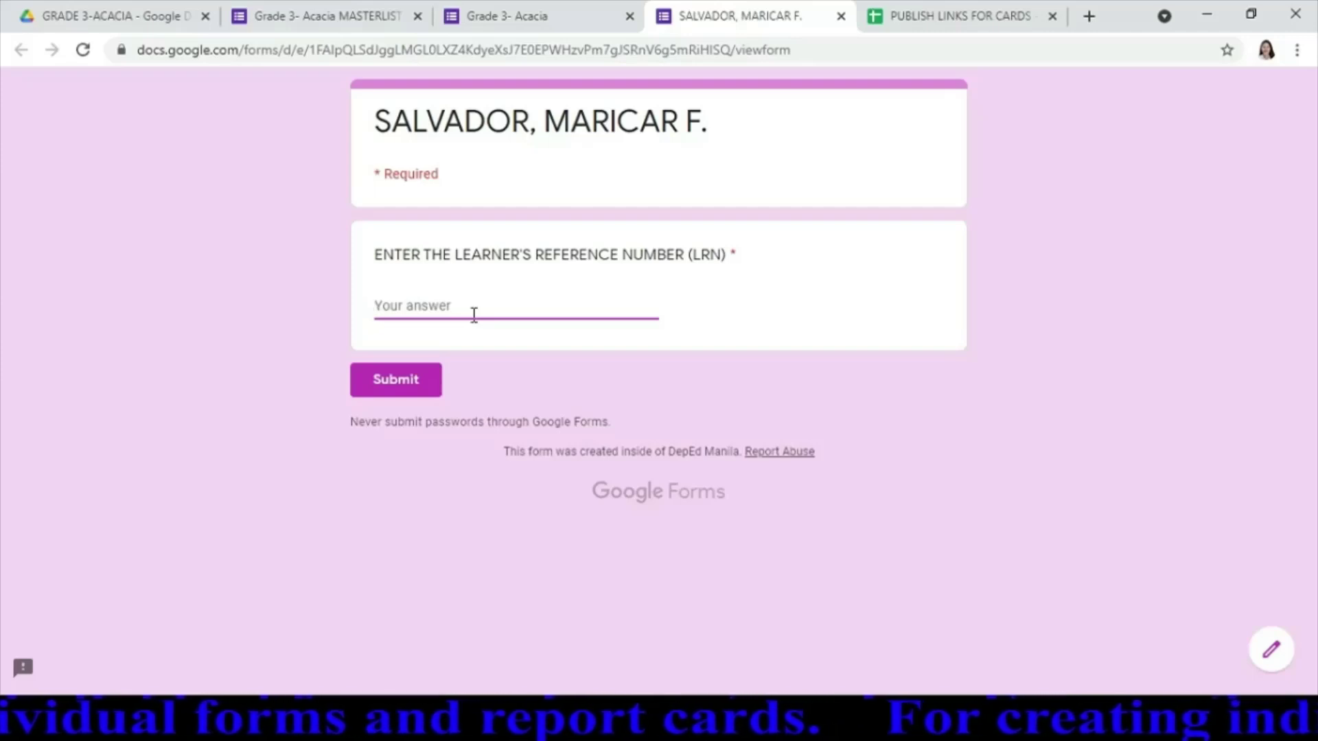
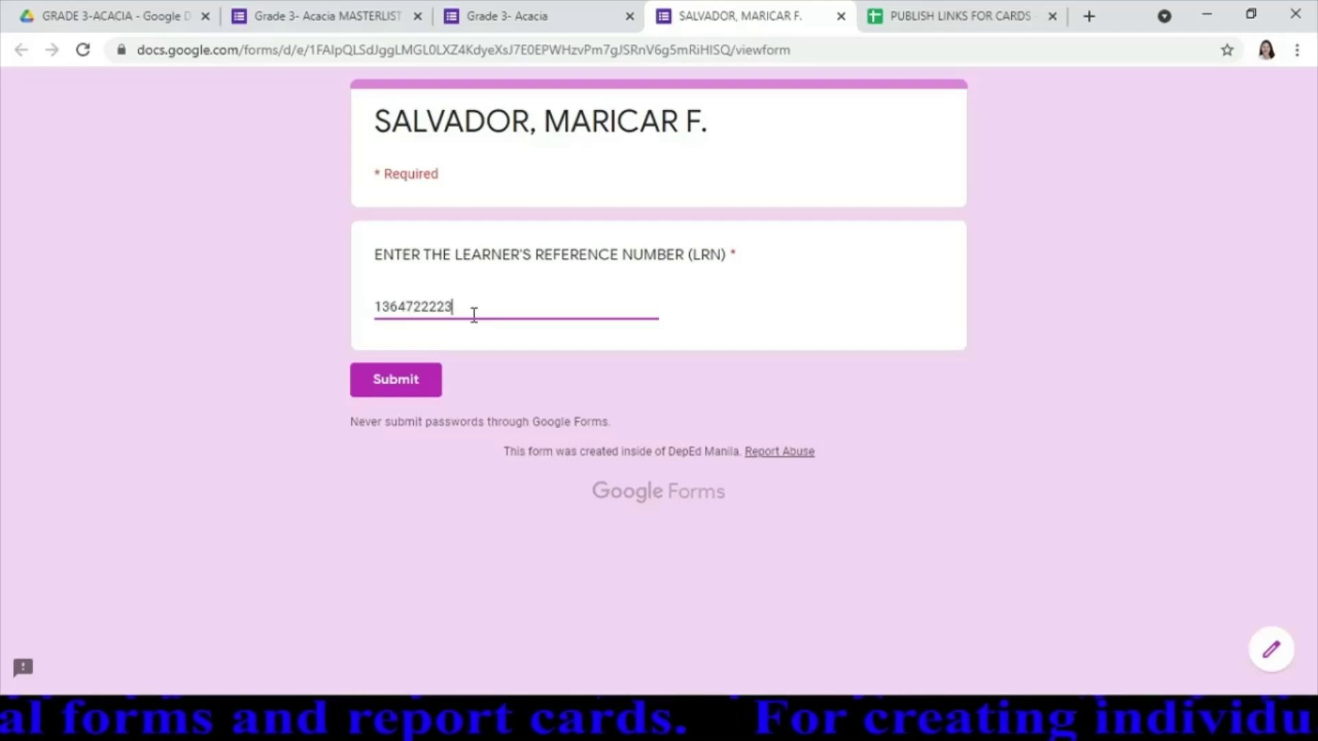
pyautogui.click(432, 364)
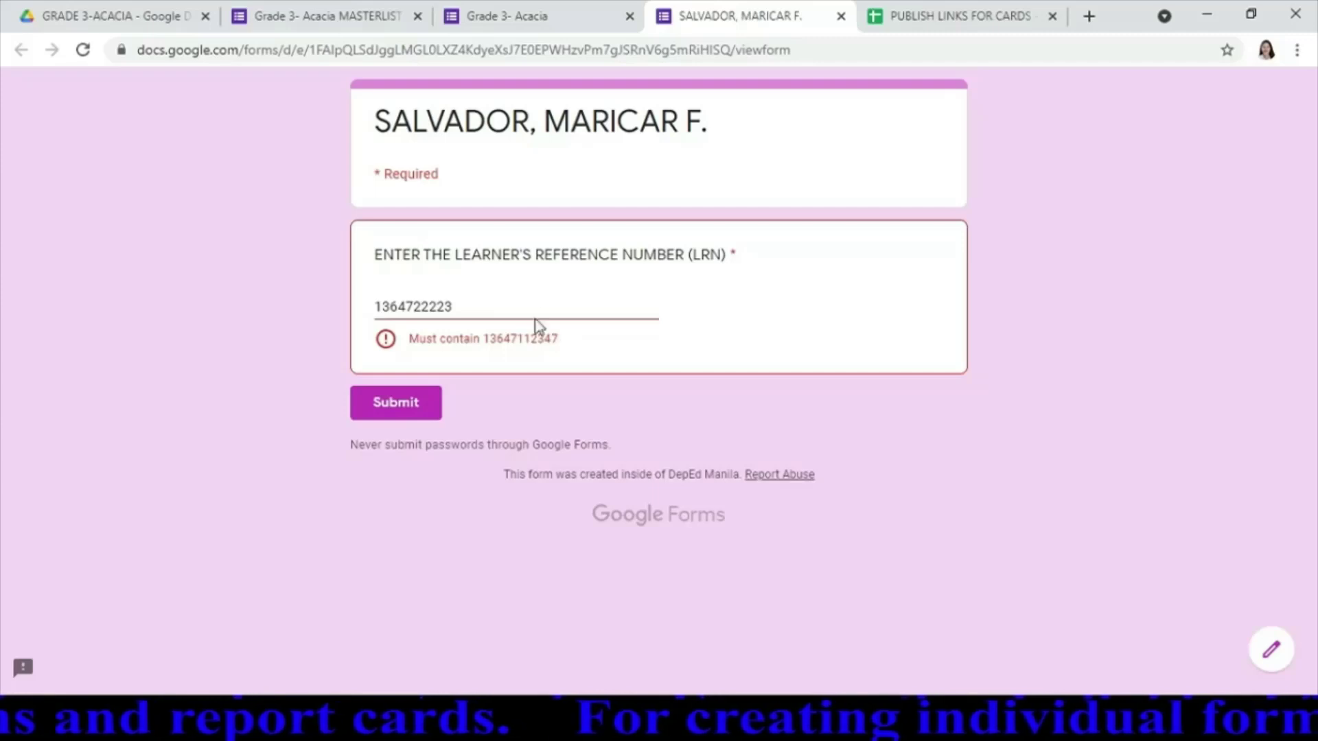
# Correct the LRN to the right number, then close the learner's form
pyautogui.click(527, 300)
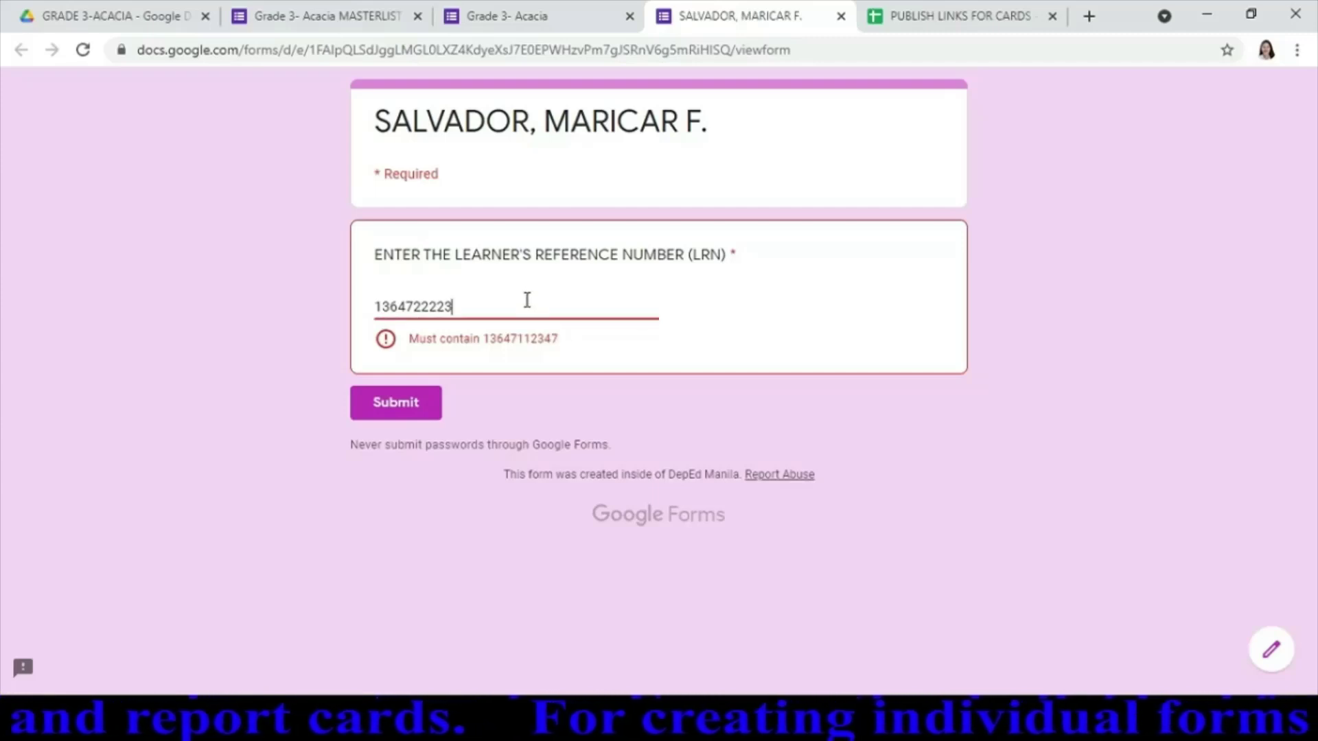
pyautogui.press('BackSpace')
pyautogui.press('BackSpace')
pyautogui.press('BackSpace')
pyautogui.press('BackSpace')
pyautogui.press('BackSpace')
pyautogui.press('BackSpace')
pyautogui.press('BackSpace')
pyautogui.press('BackSpace')
pyautogui.press('BackSpace')
pyautogui.press('BackSpace')
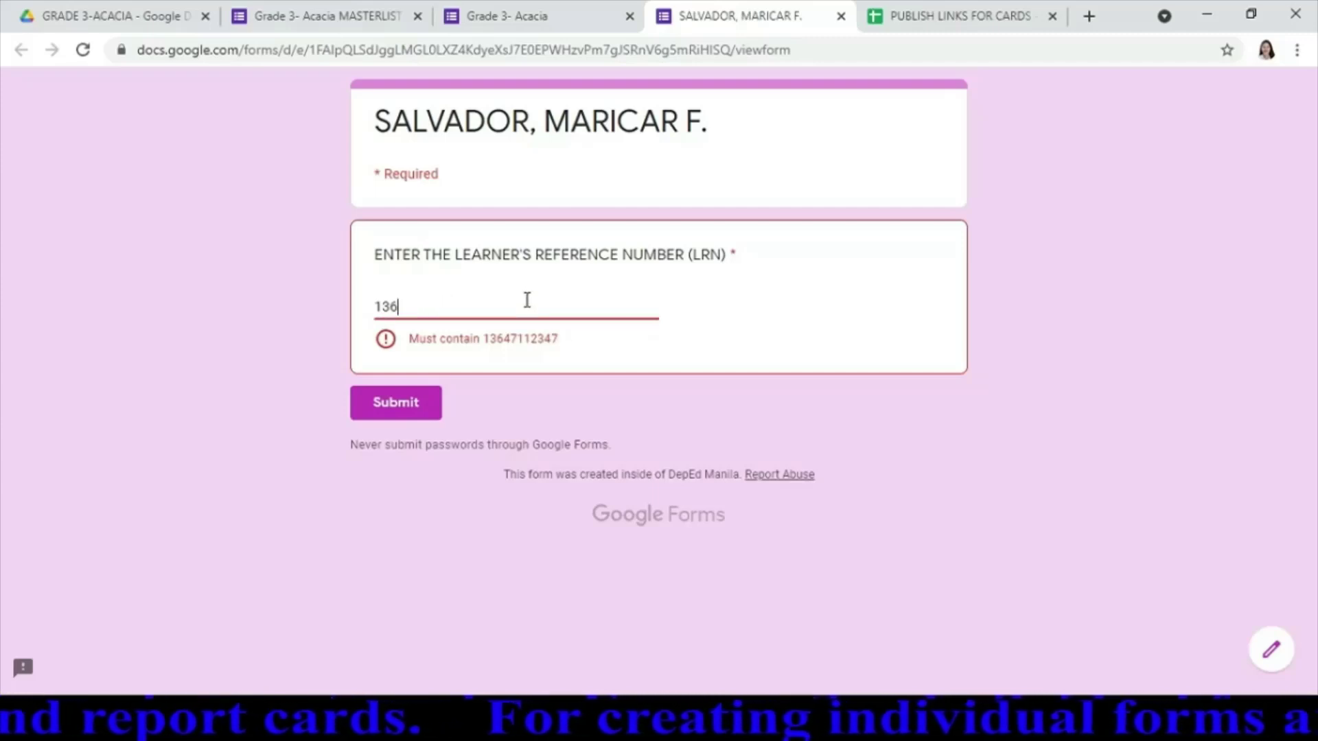
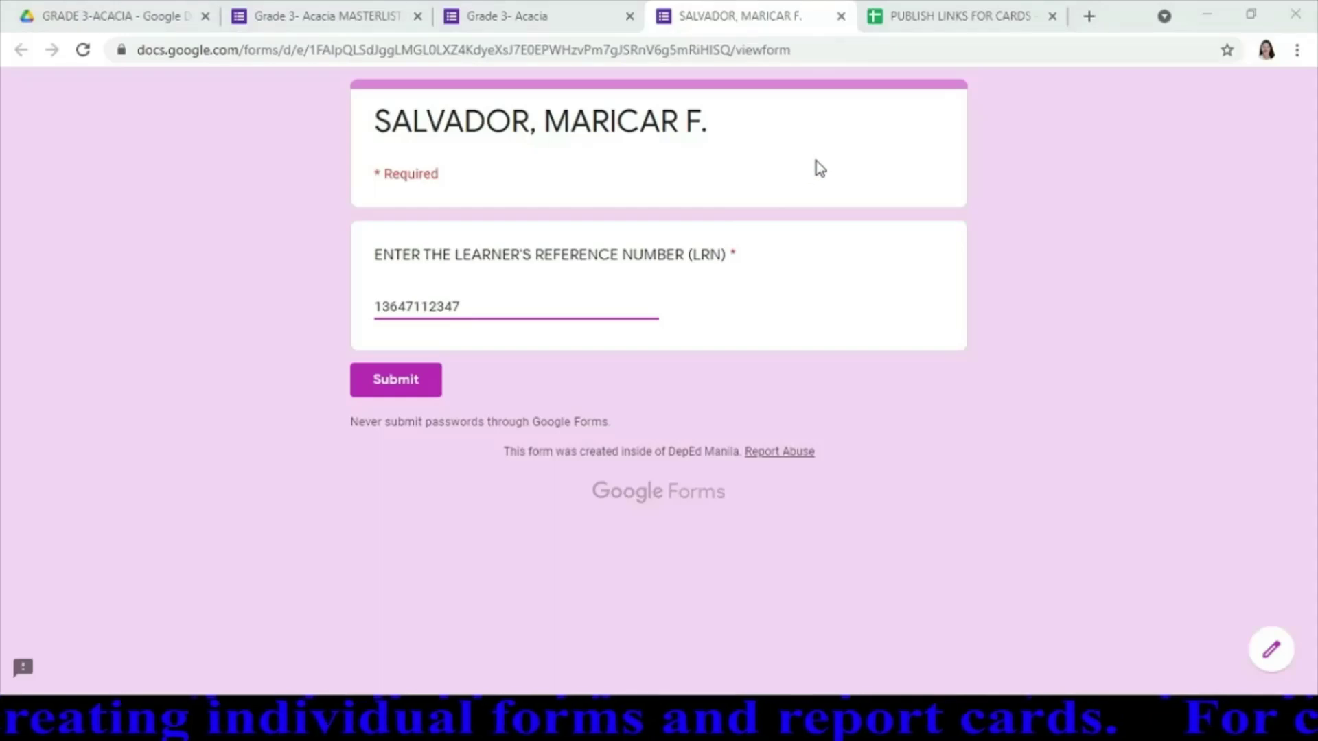
pyautogui.hotkey('ctrl', 'w')
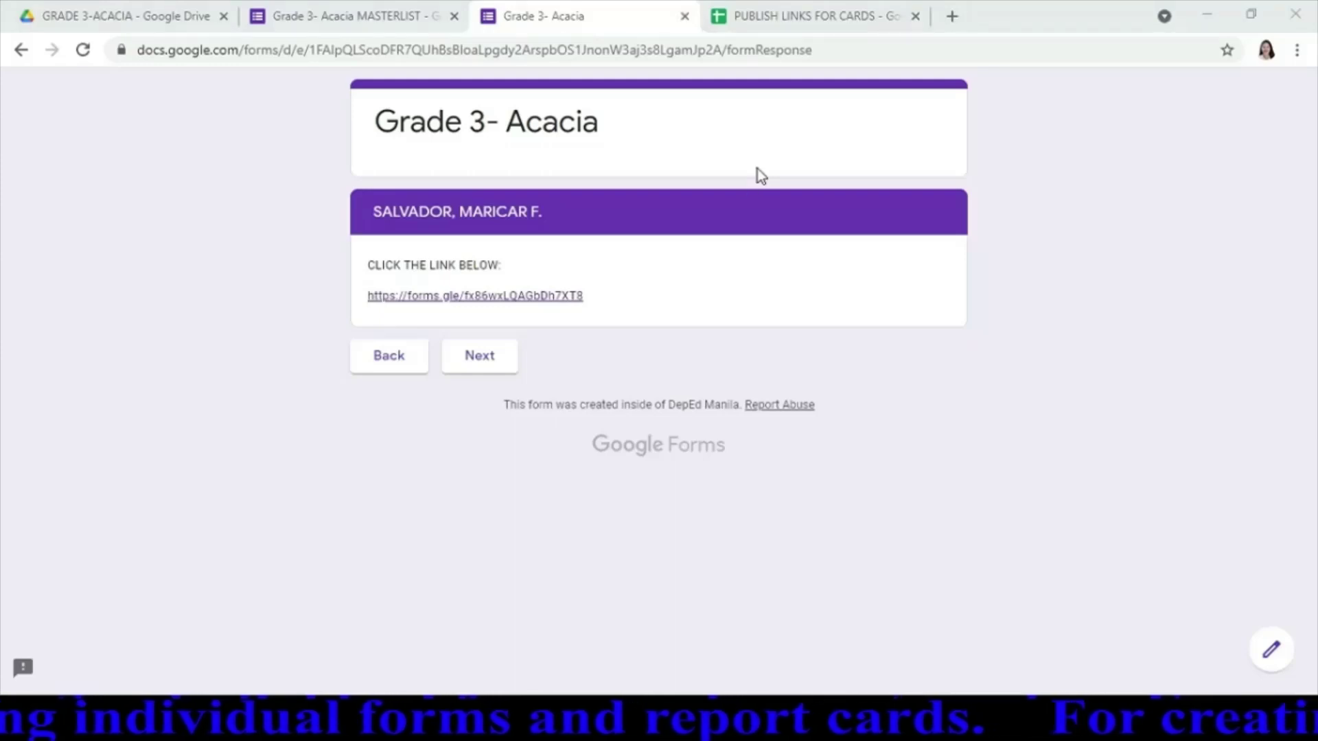
# Close the preview and open the fourth learner's form from GRADE 3 [GIRLS] INDIVIDUAL FORMS
pyautogui.hotkey('ctrl', 'w')
pyautogui.click(113, 16)
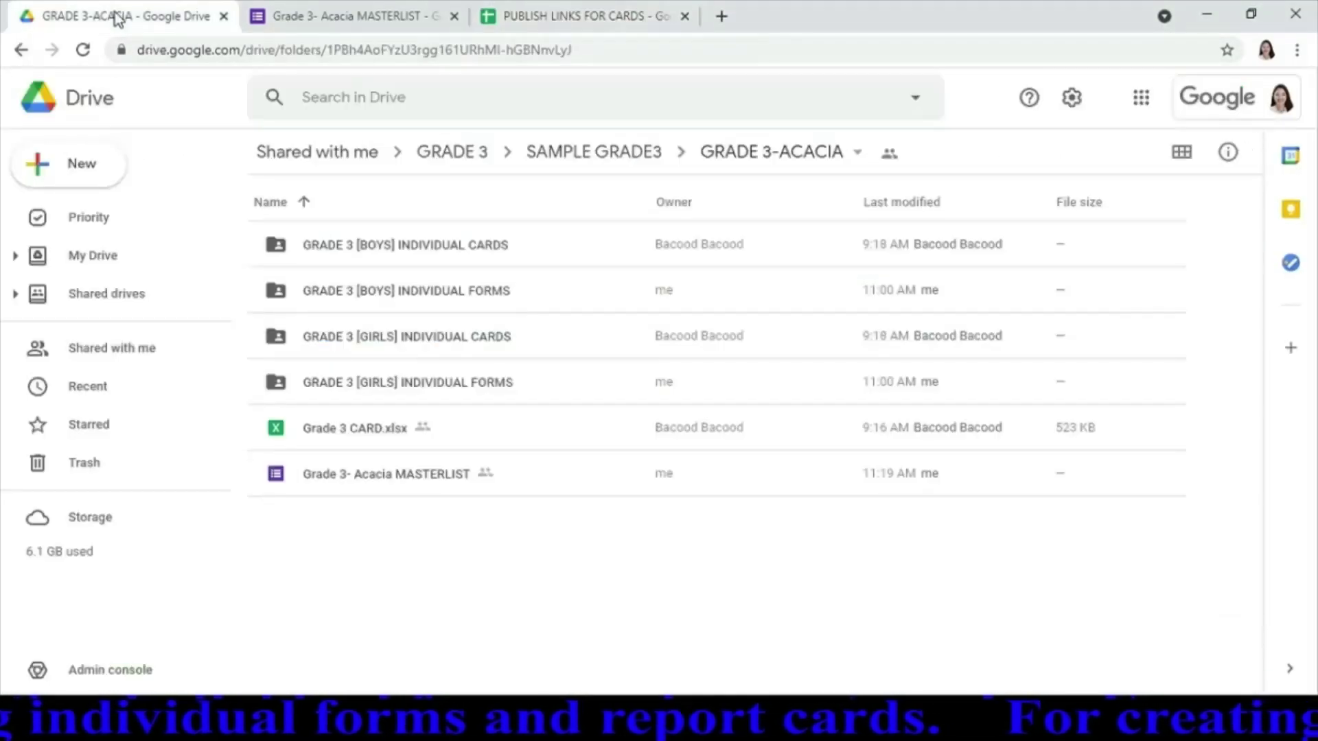
pyautogui.doubleClick(481, 383)
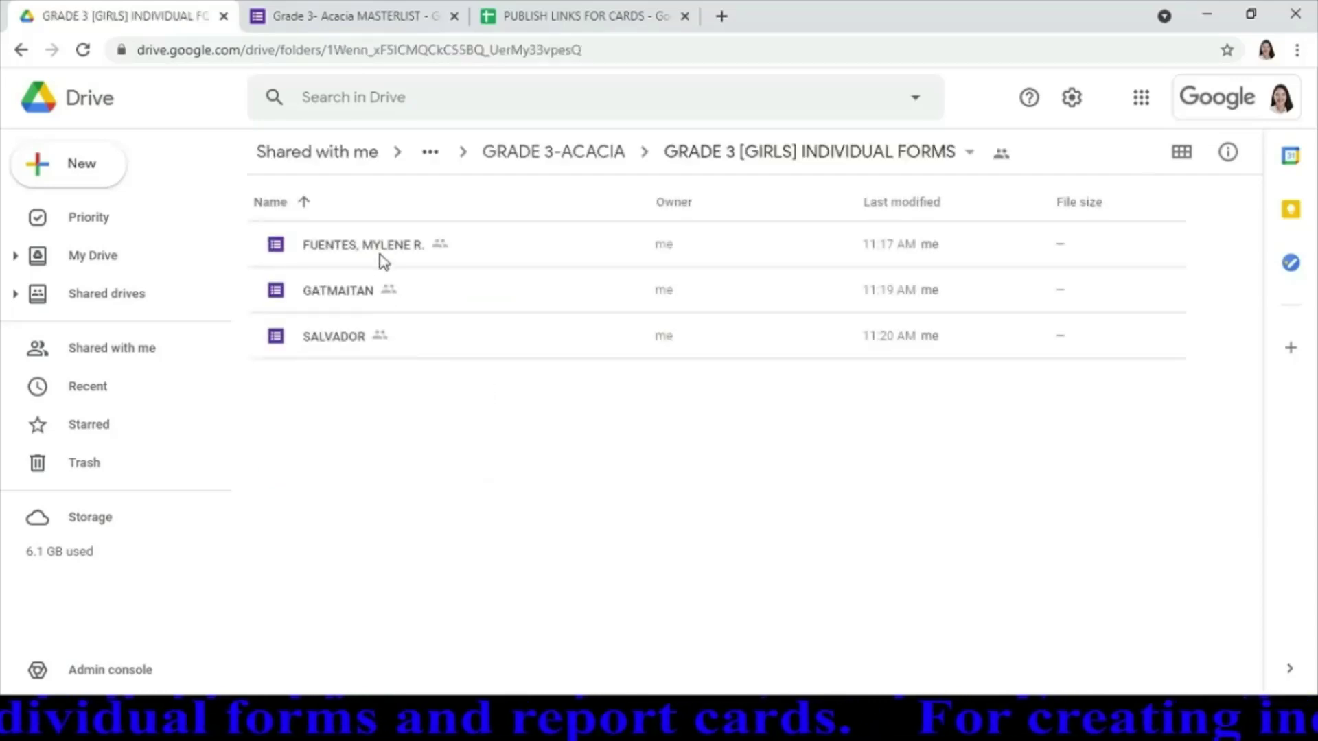
pyautogui.click(398, 247)
pyautogui.doubleClick(401, 251)
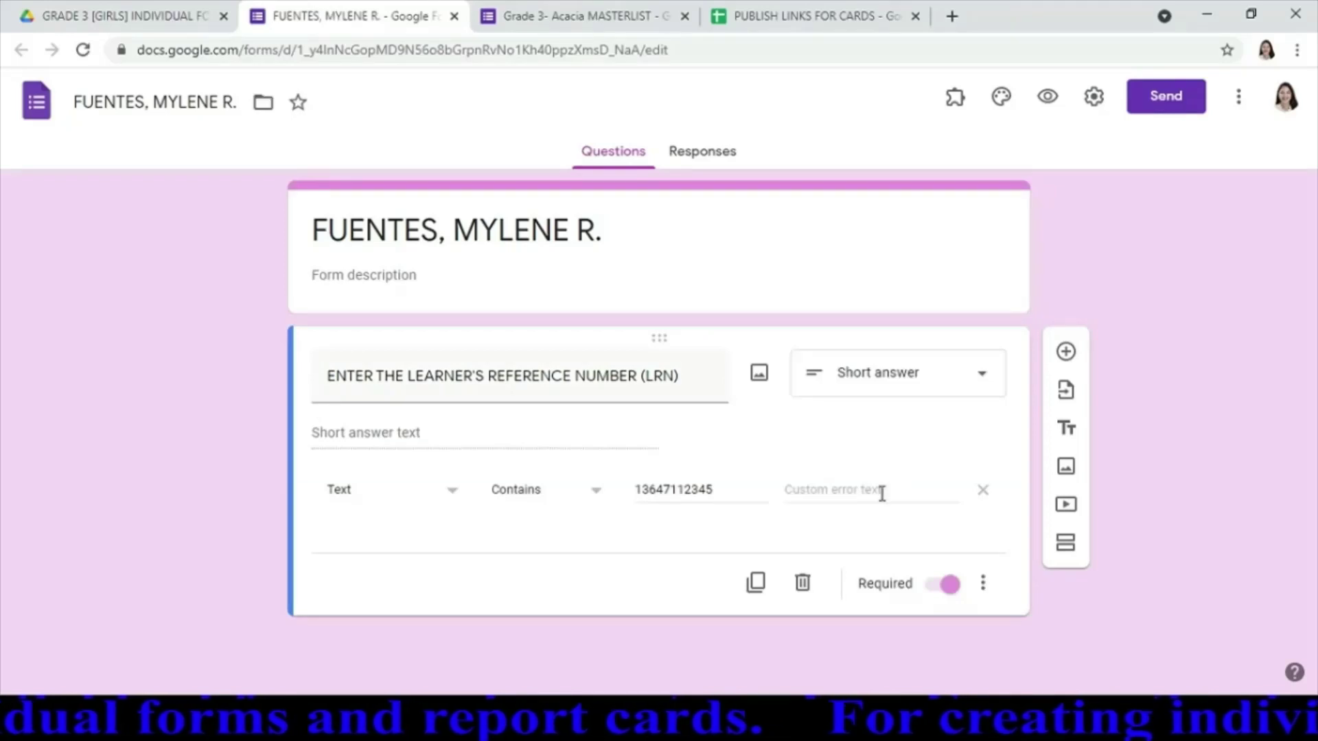
# Enter the LRN custom error text 'Try Again. Please put the correct LRN.'
pyautogui.click(907, 488)
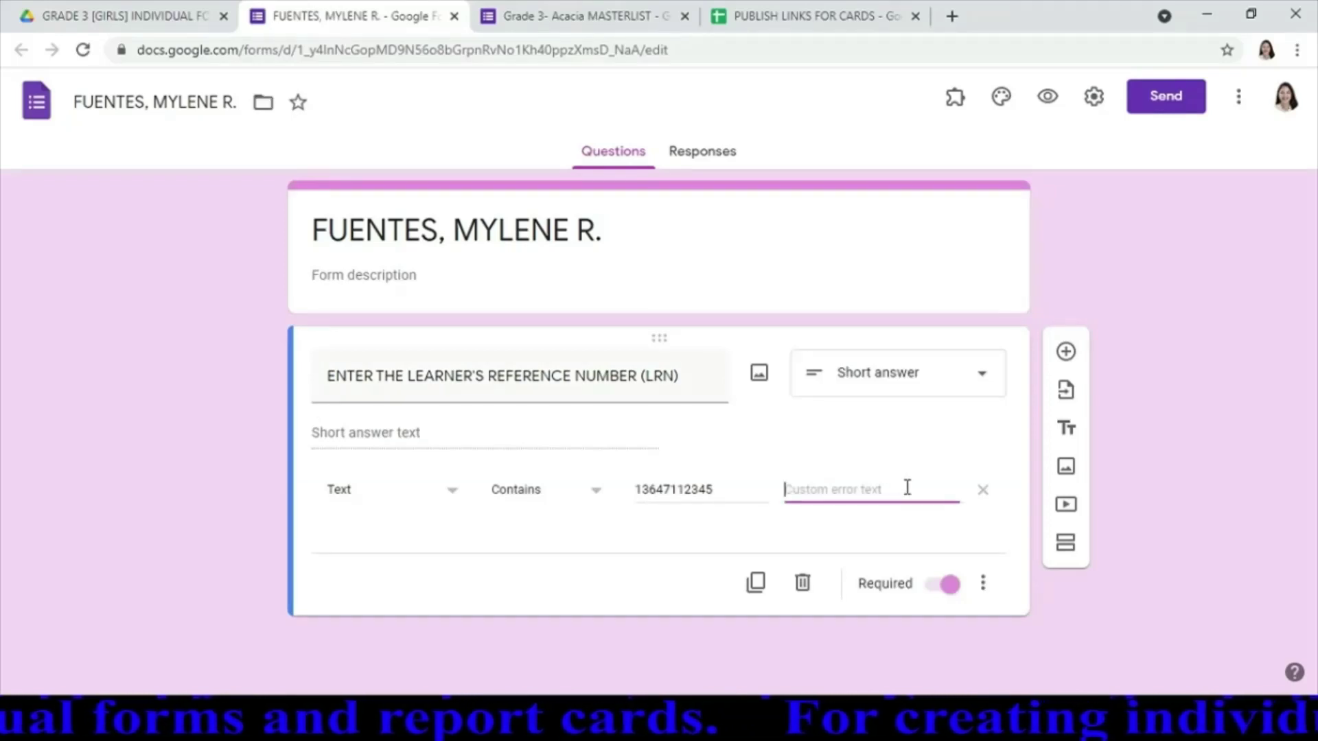
pyautogui.write('TRY')
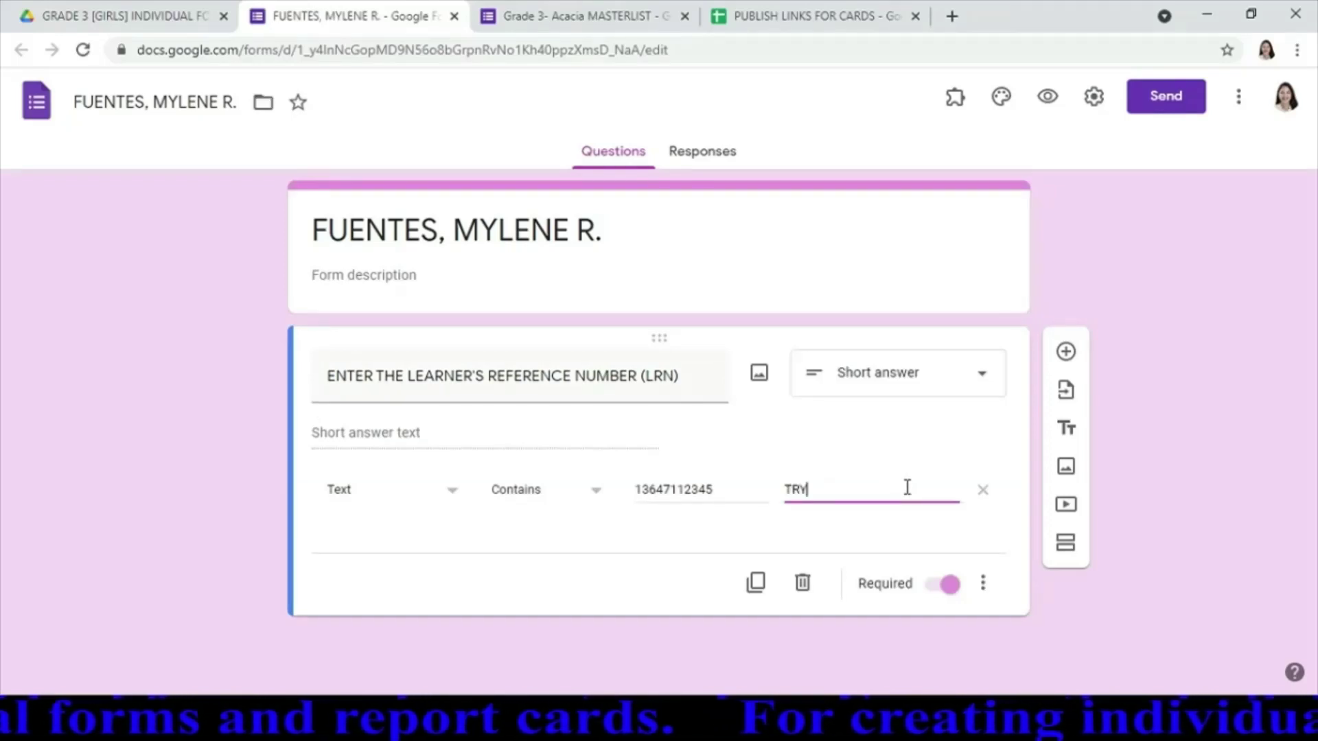
pyautogui.press('BackSpace')
pyautogui.press('BackSpace')
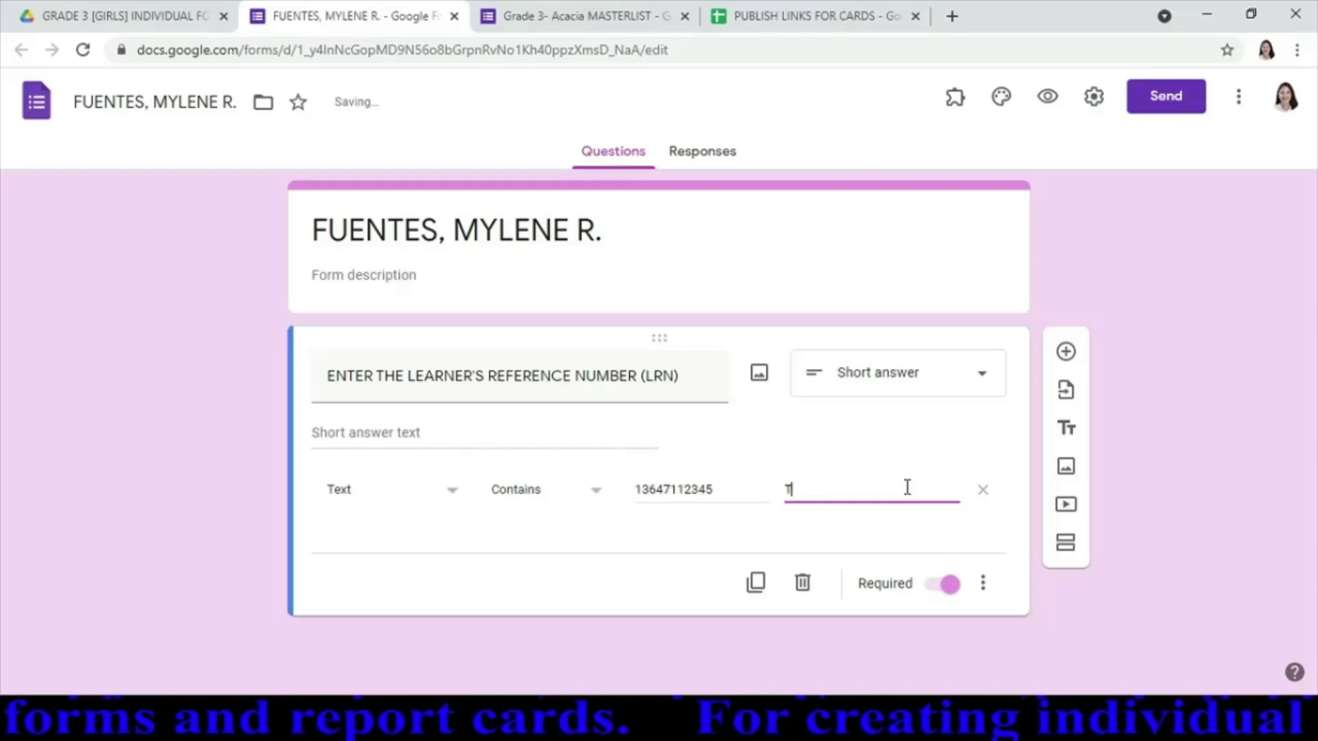
pyautogui.write('ry Aga')
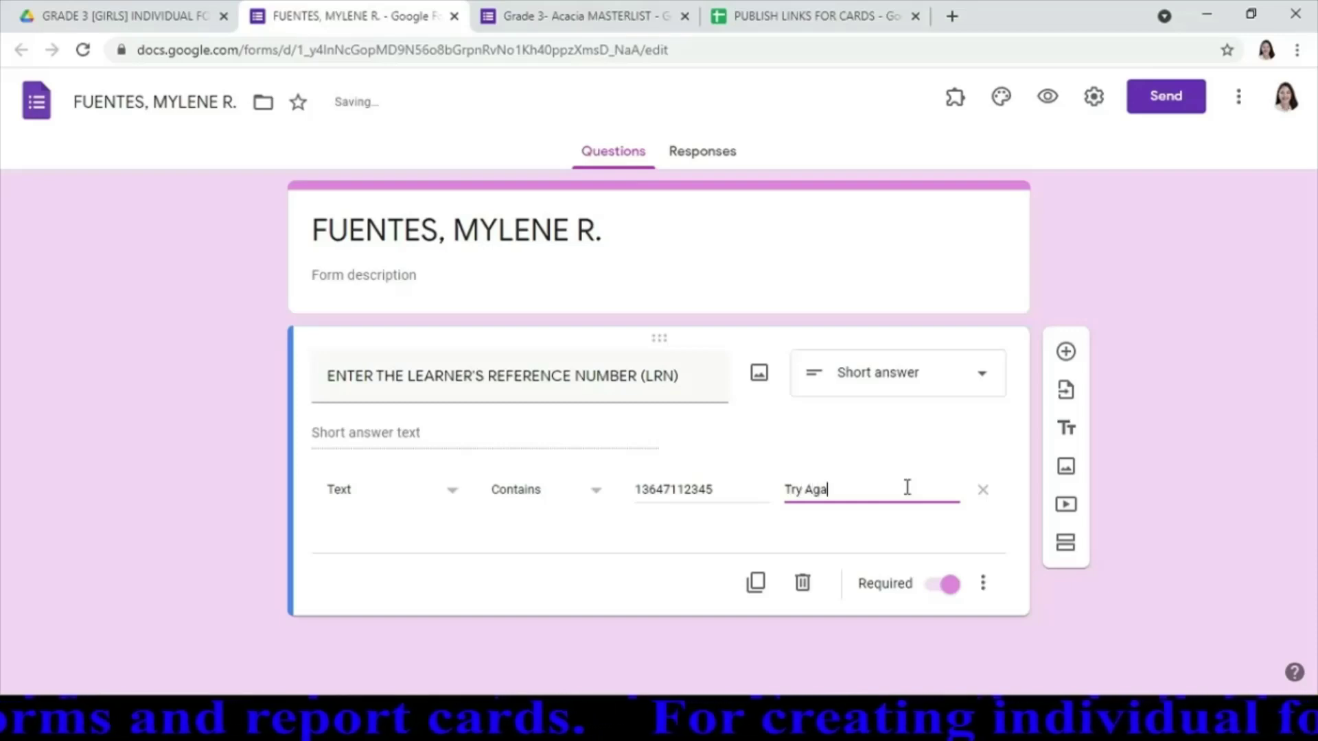
pyautogui.write('in. ')
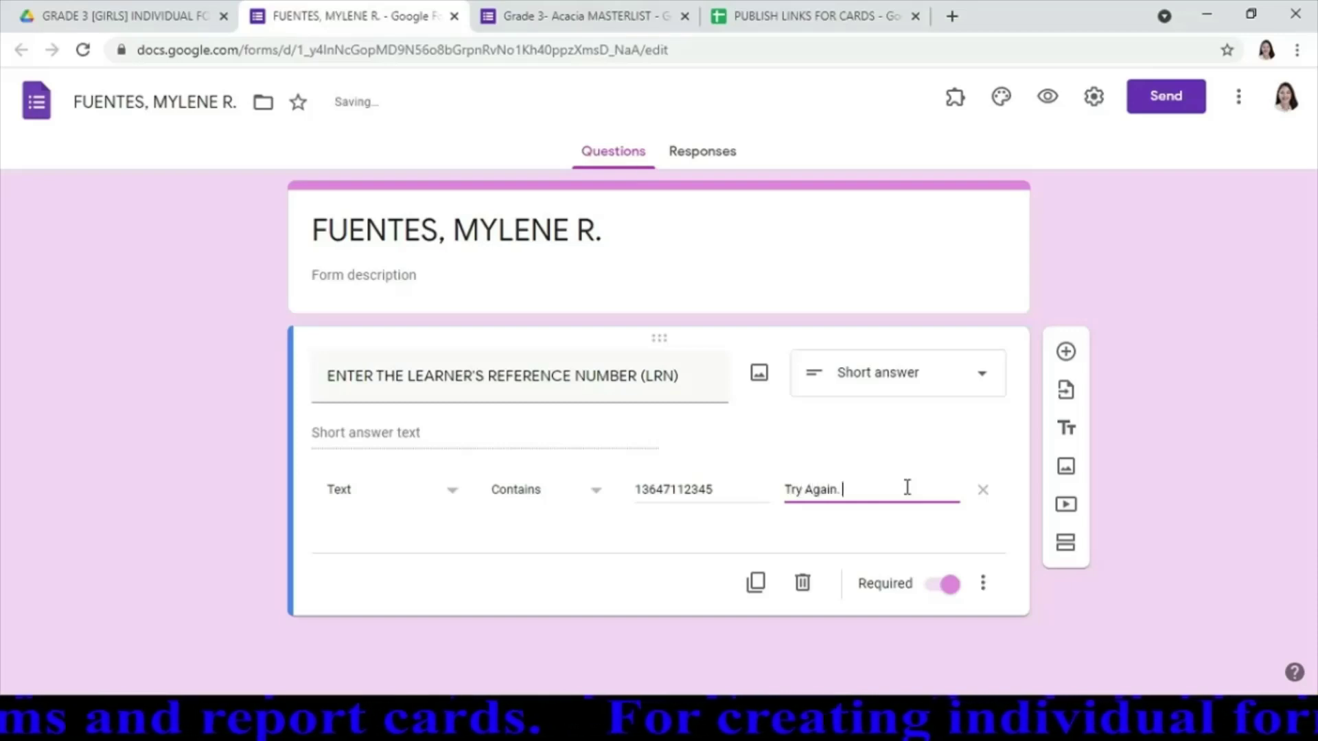
pyautogui.write('Please')
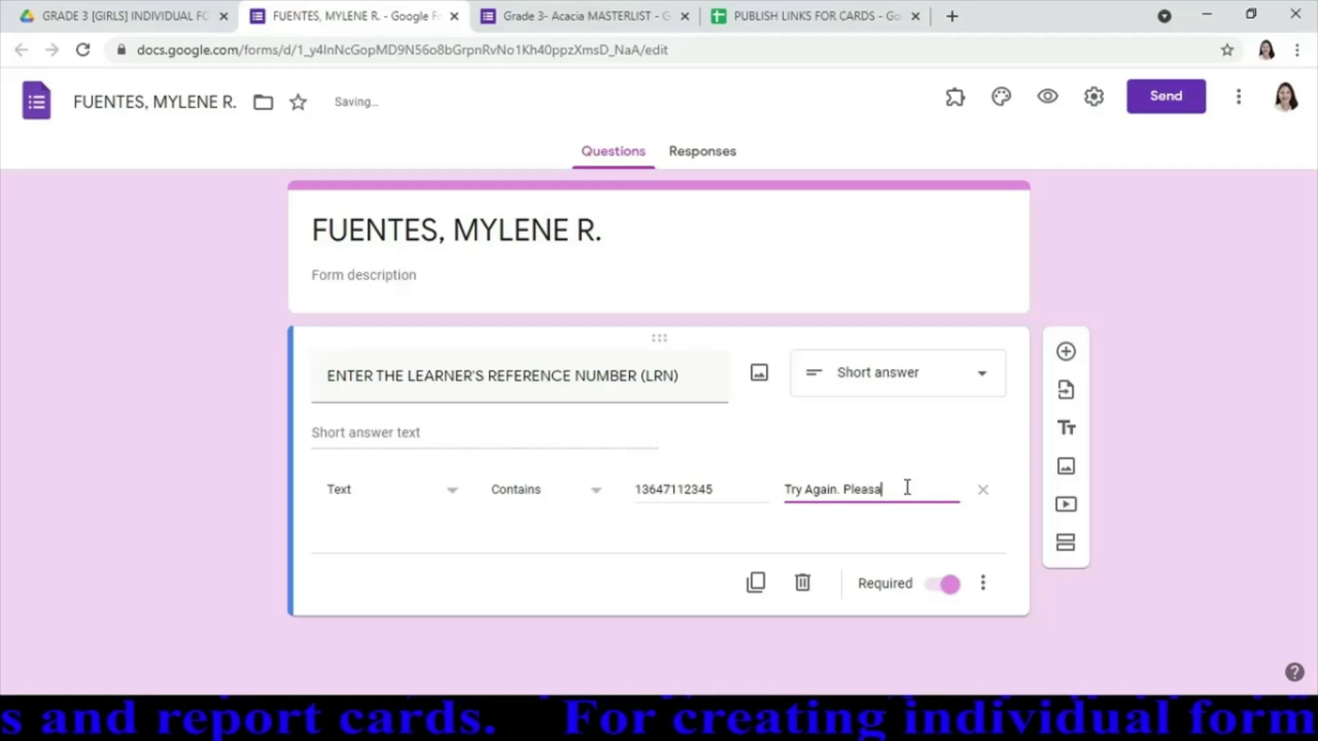
pyautogui.press('BackSpace')
pyautogui.write('e')
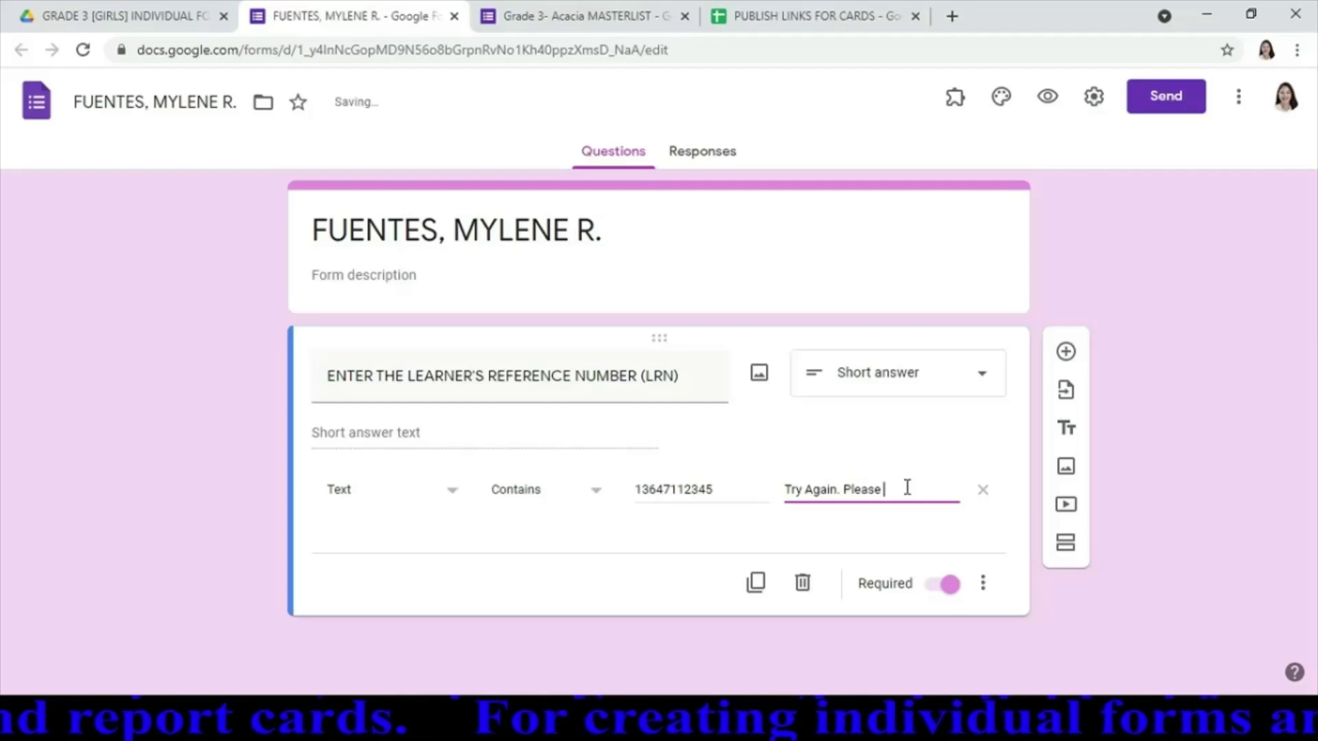
pyautogui.write(' put ')
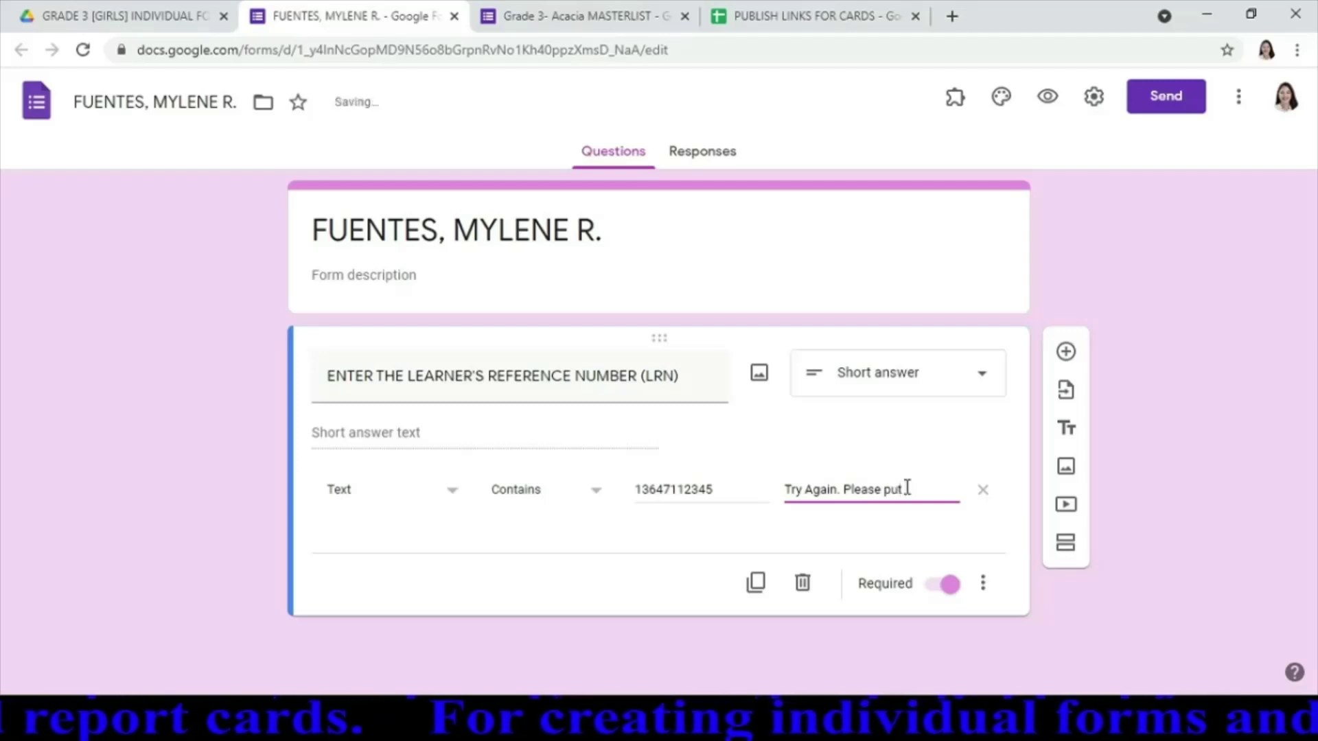
pyautogui.write('the co')
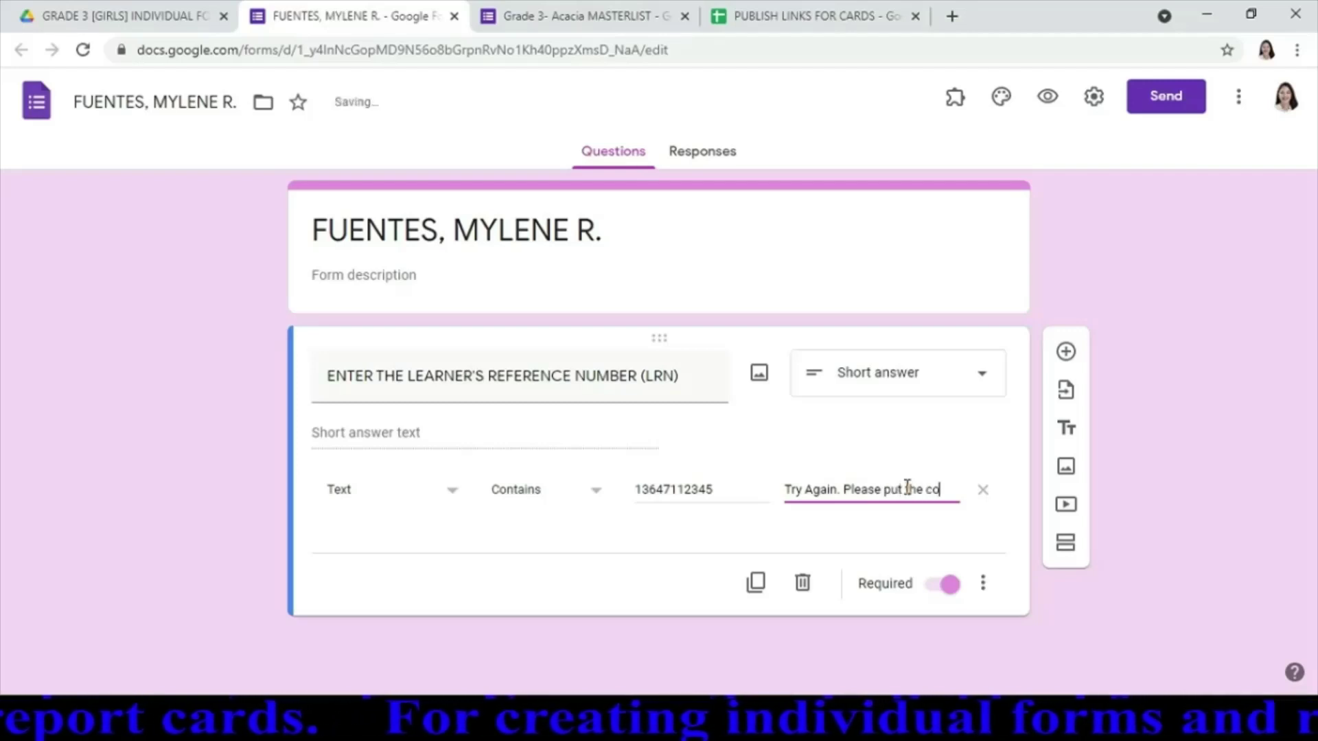
pyautogui.press('BackSpace')
pyautogui.press('BackSpace')
pyautogui.press('BackSpace')
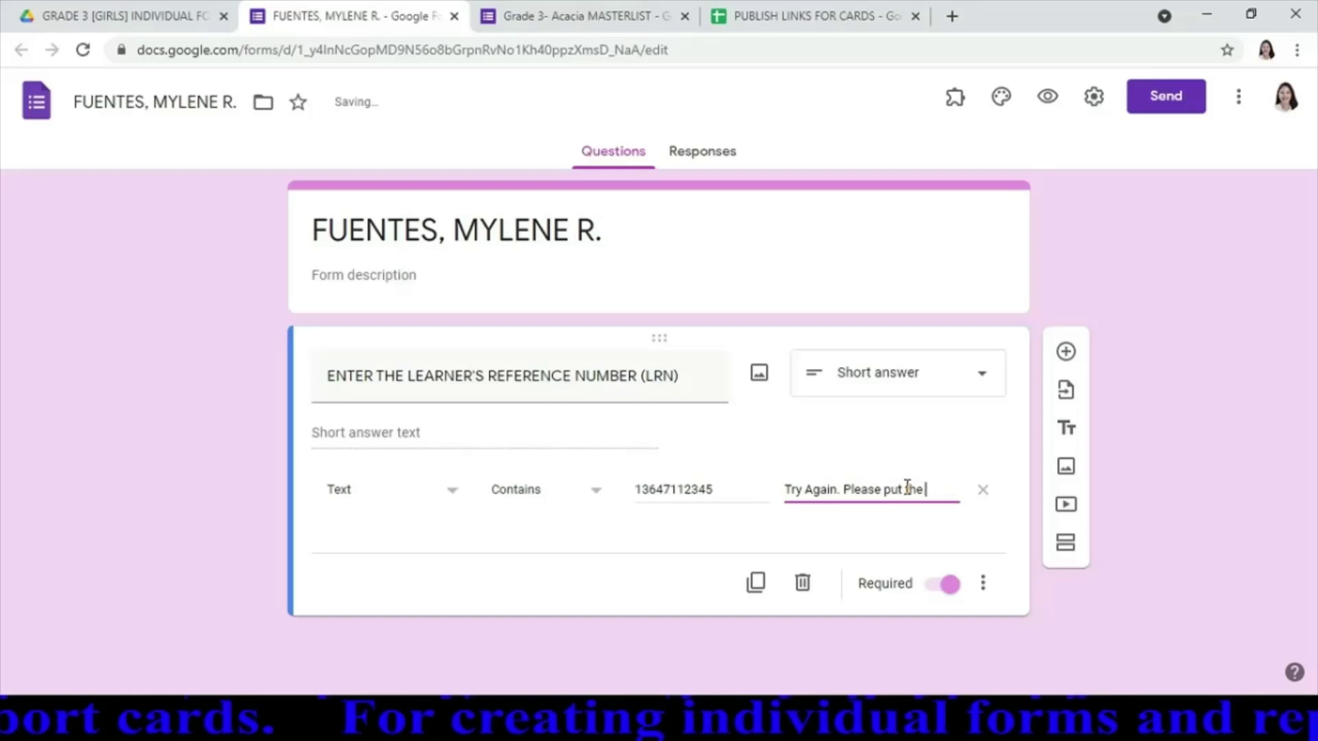
pyautogui.write('correct')
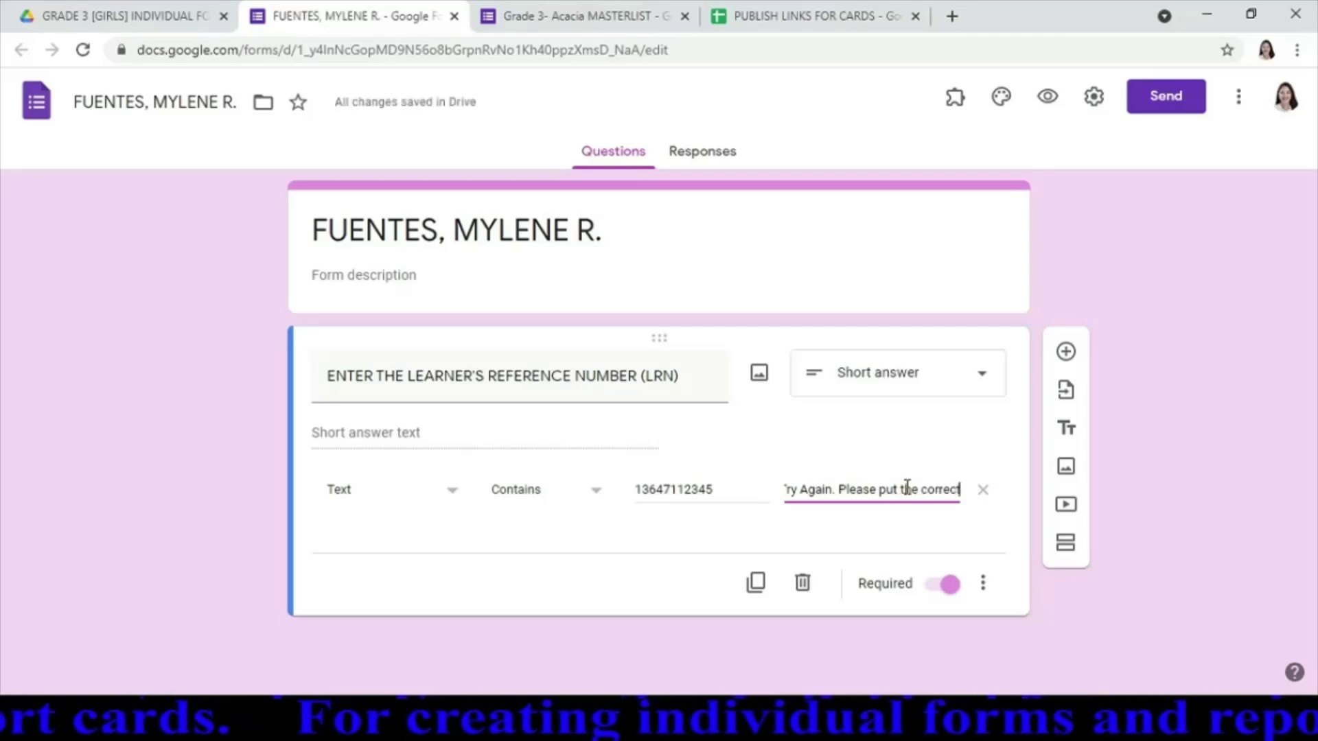
pyautogui.write(' LR')
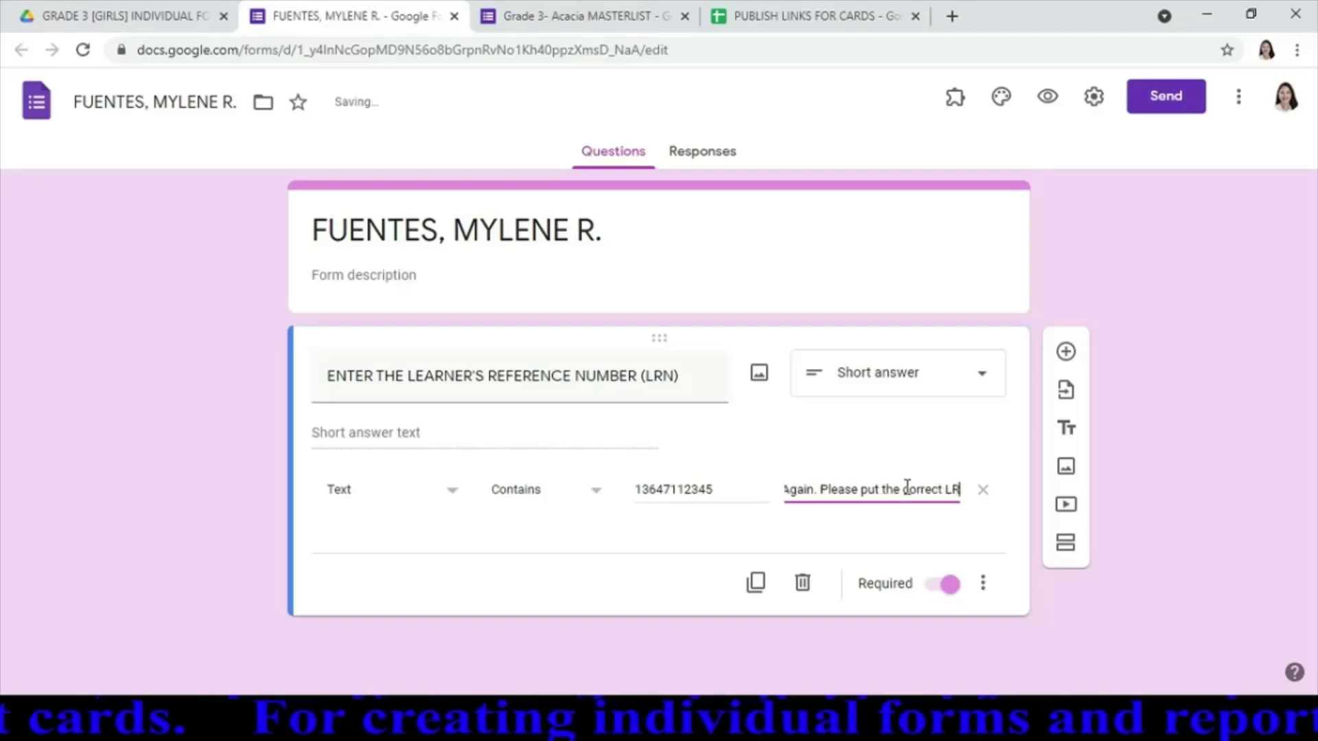
pyautogui.write('N.')
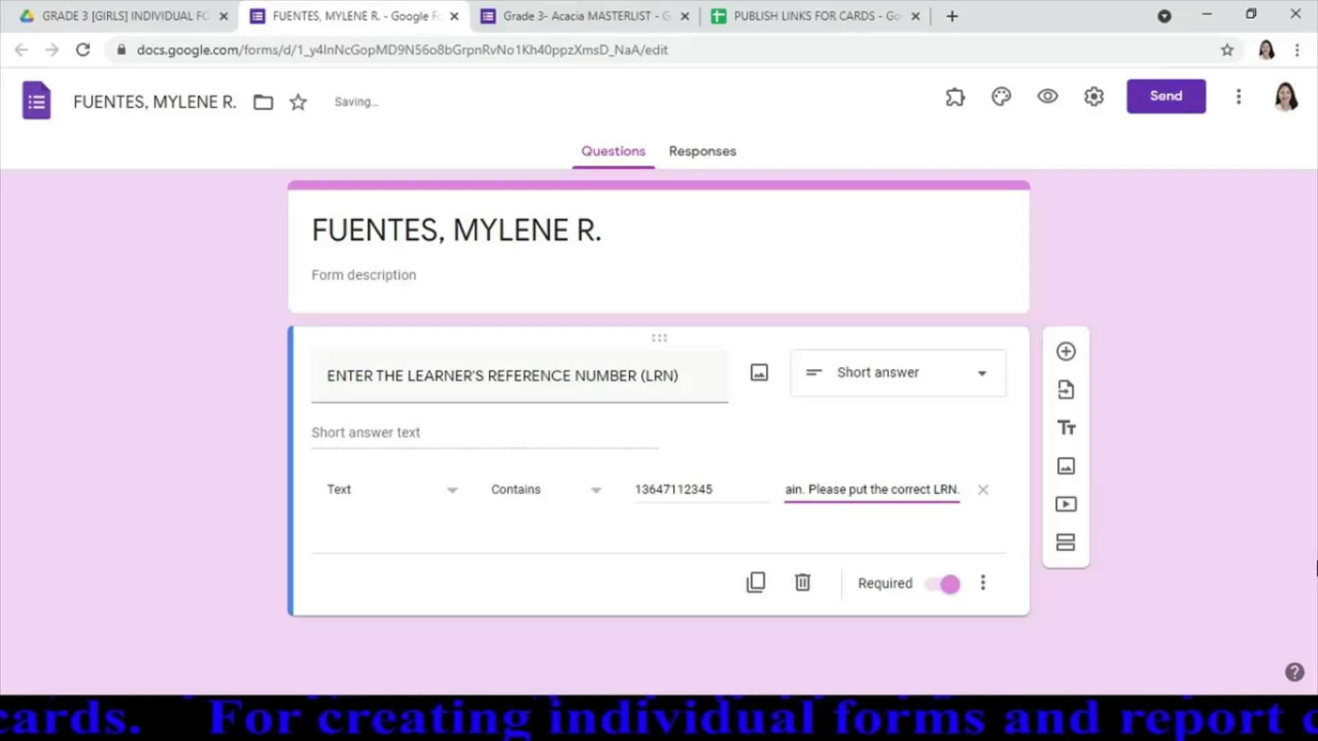
pyautogui.click(1248, 467)
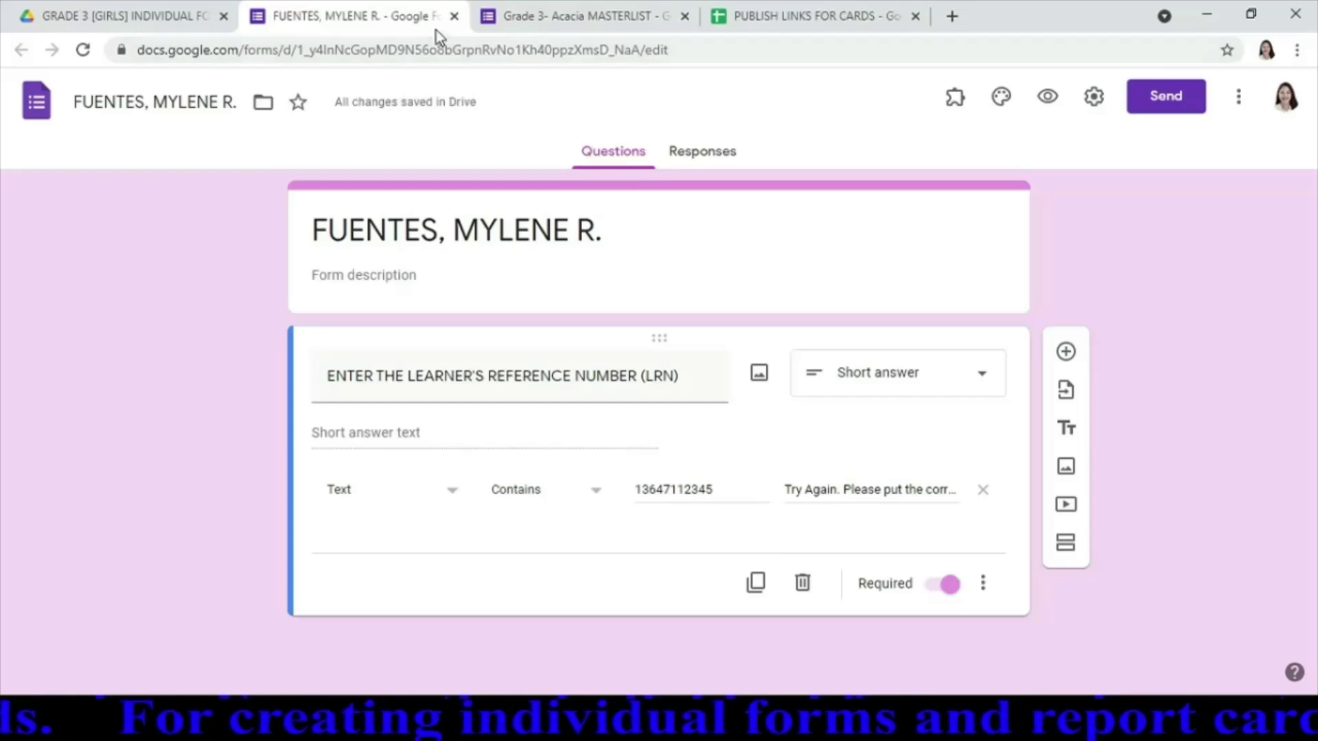
# Select the error message text for copying, then close the form
pyautogui.click(882, 489)
pyautogui.hotkey('ctrl', 'a')
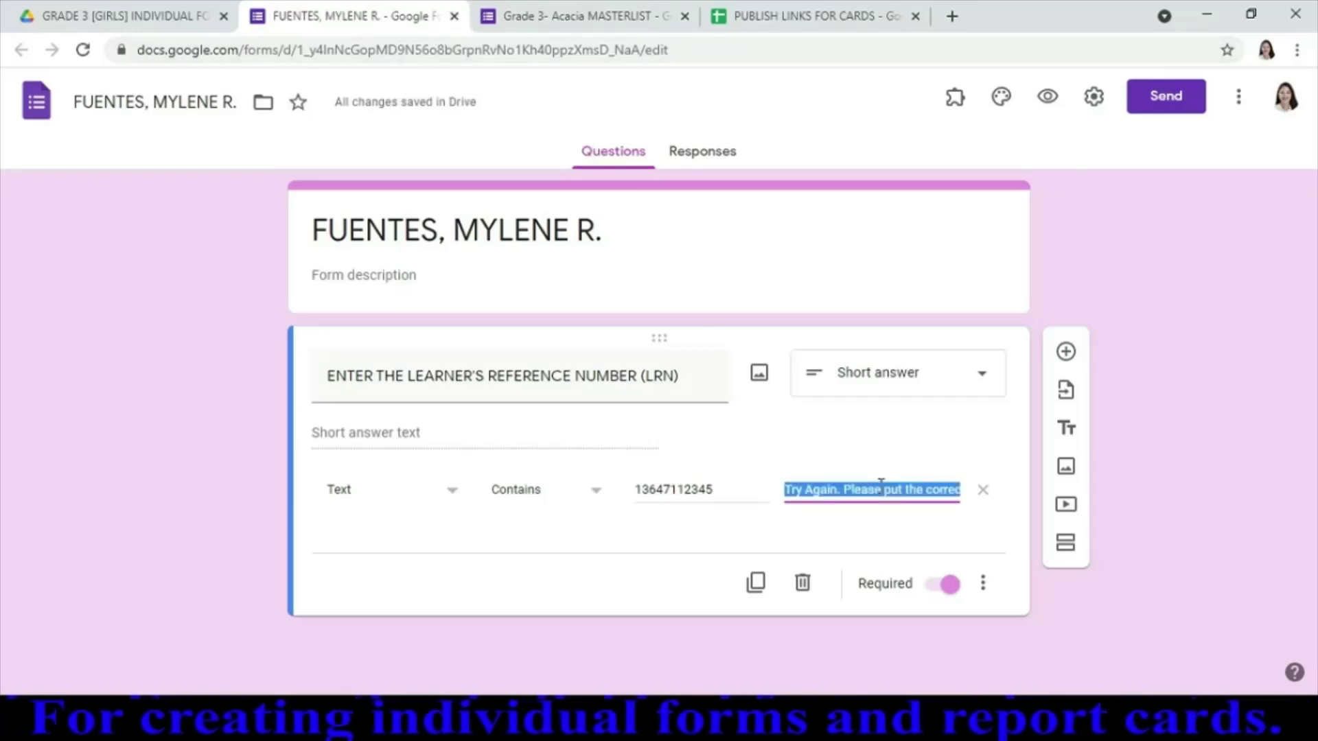
pyautogui.click(455, 16)
# Open the next student's form and paste the copied error message into its LRN custom error text
pyautogui.doubleClick(460, 290)
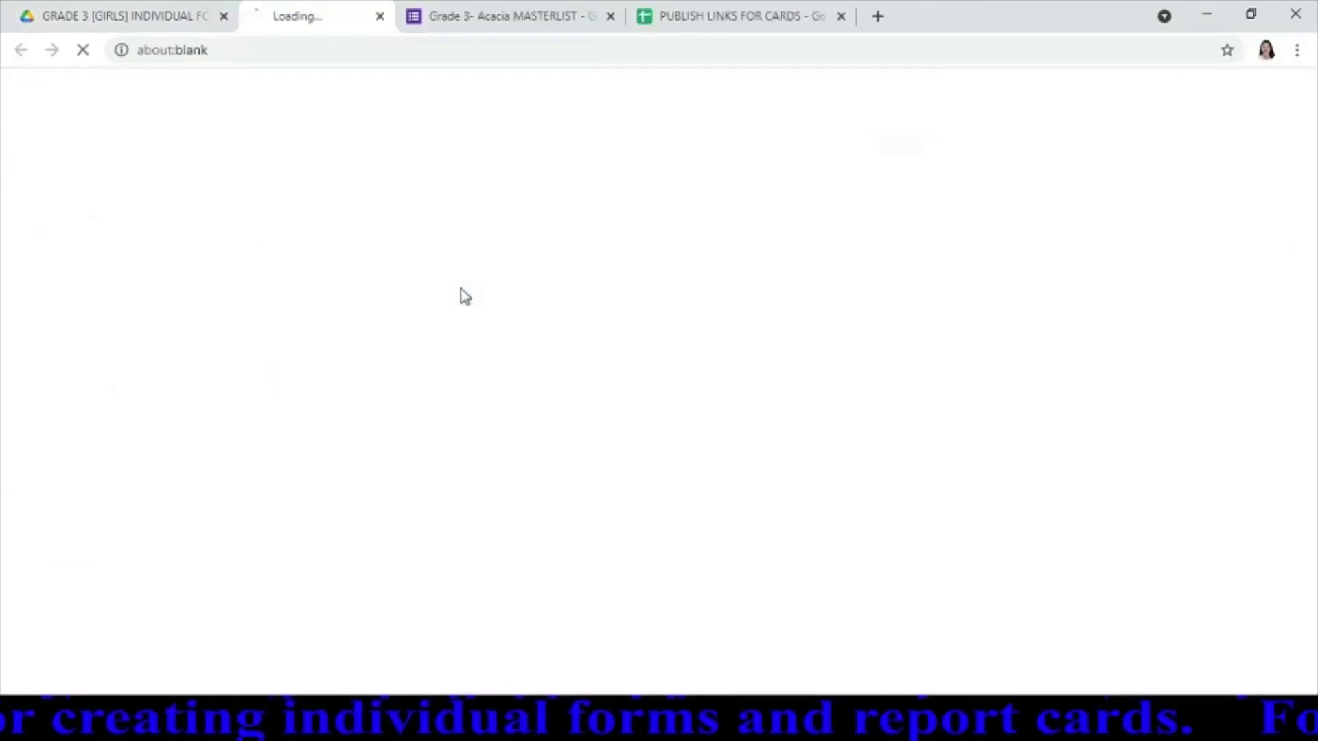
pyautogui.click(865, 397)
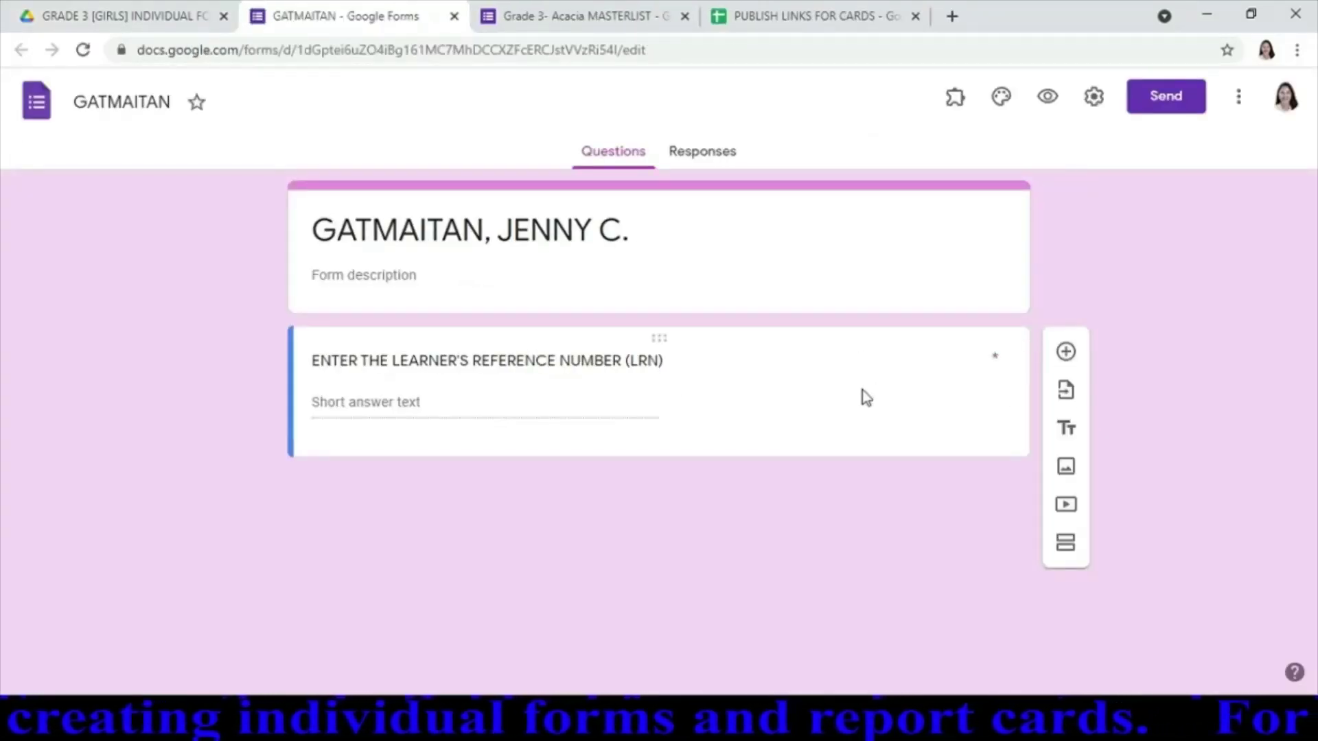
pyautogui.click(854, 501)
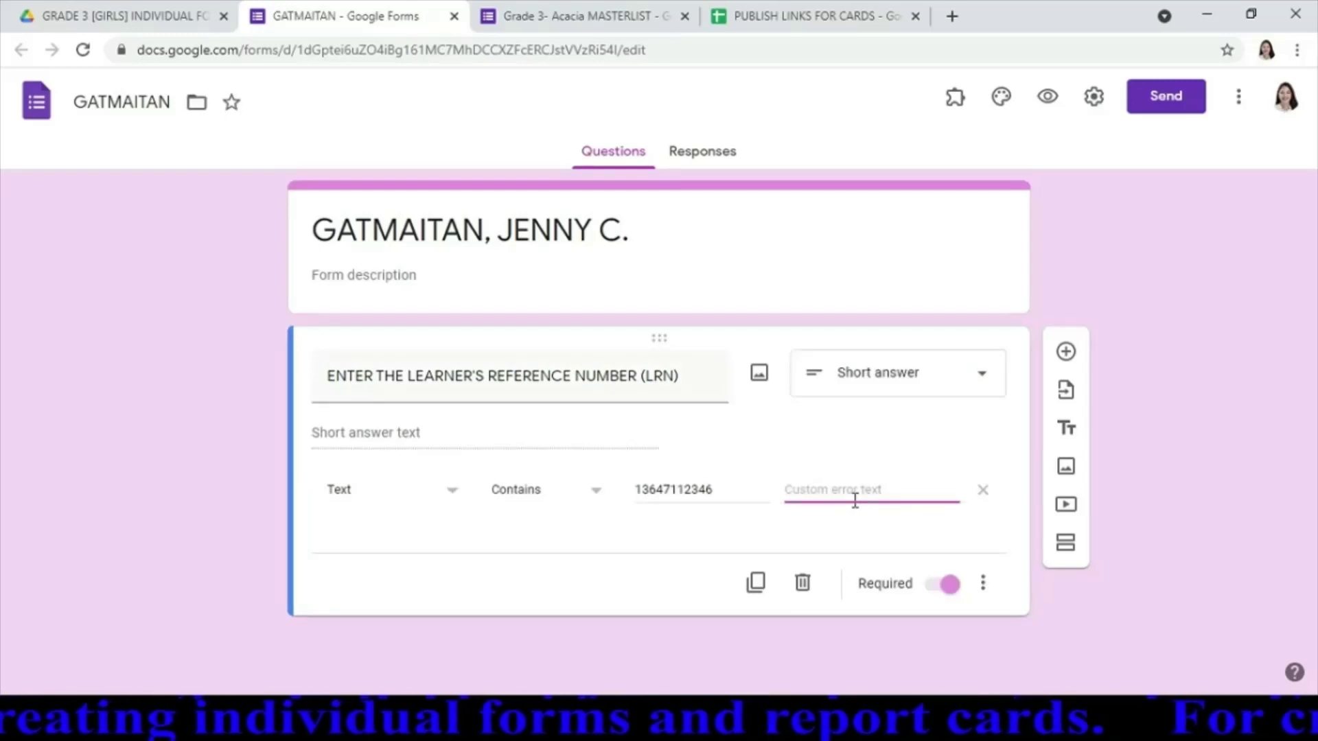
pyautogui.hotkey('ctrl', 'v')
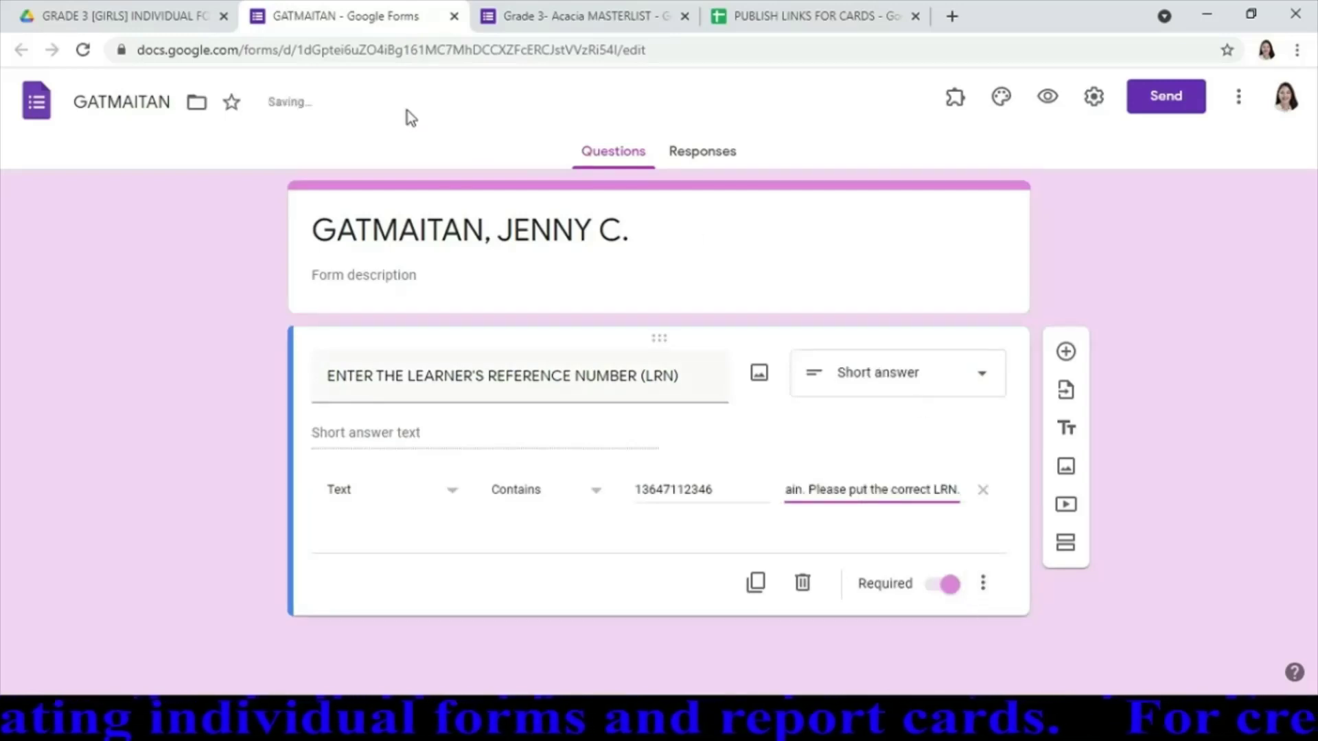
# Open the third student's form, paste the error message into its LRN custom error, and close it
pyautogui.click(453, 15)
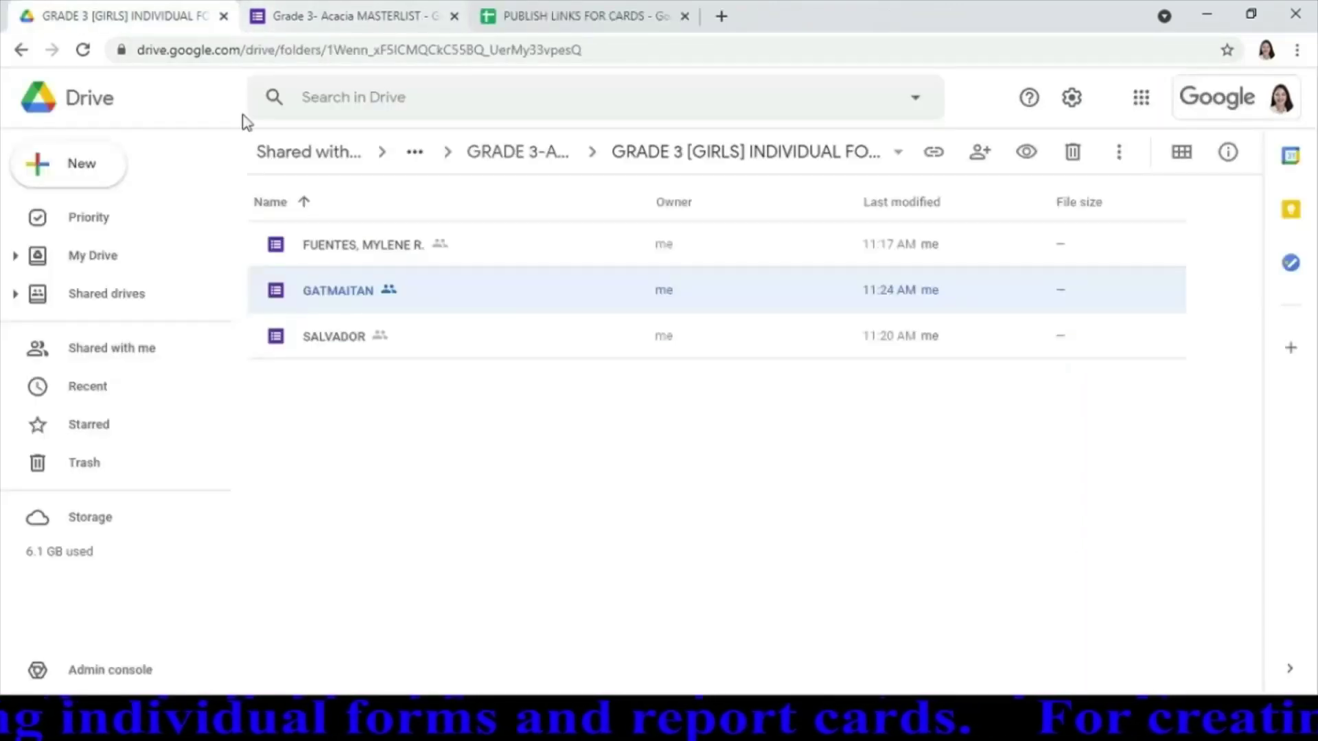
pyautogui.doubleClick(345, 343)
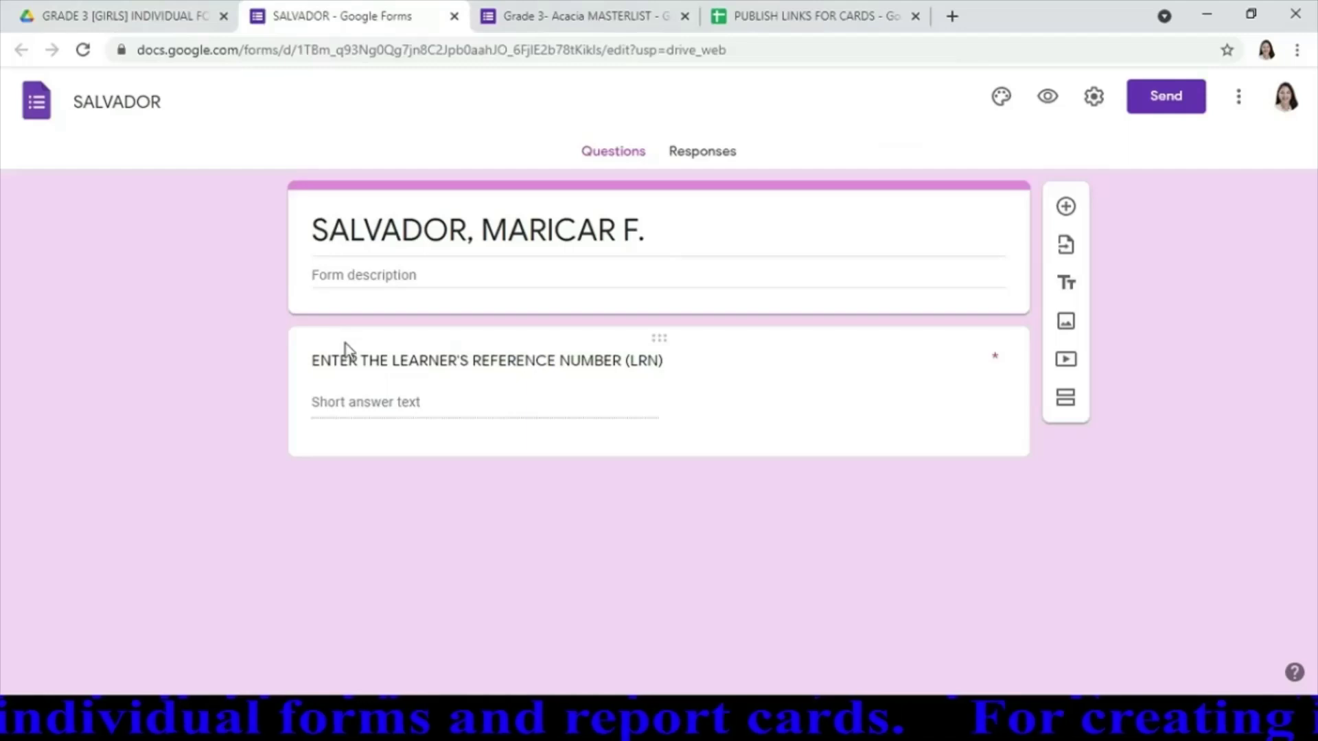
pyautogui.click(345, 343)
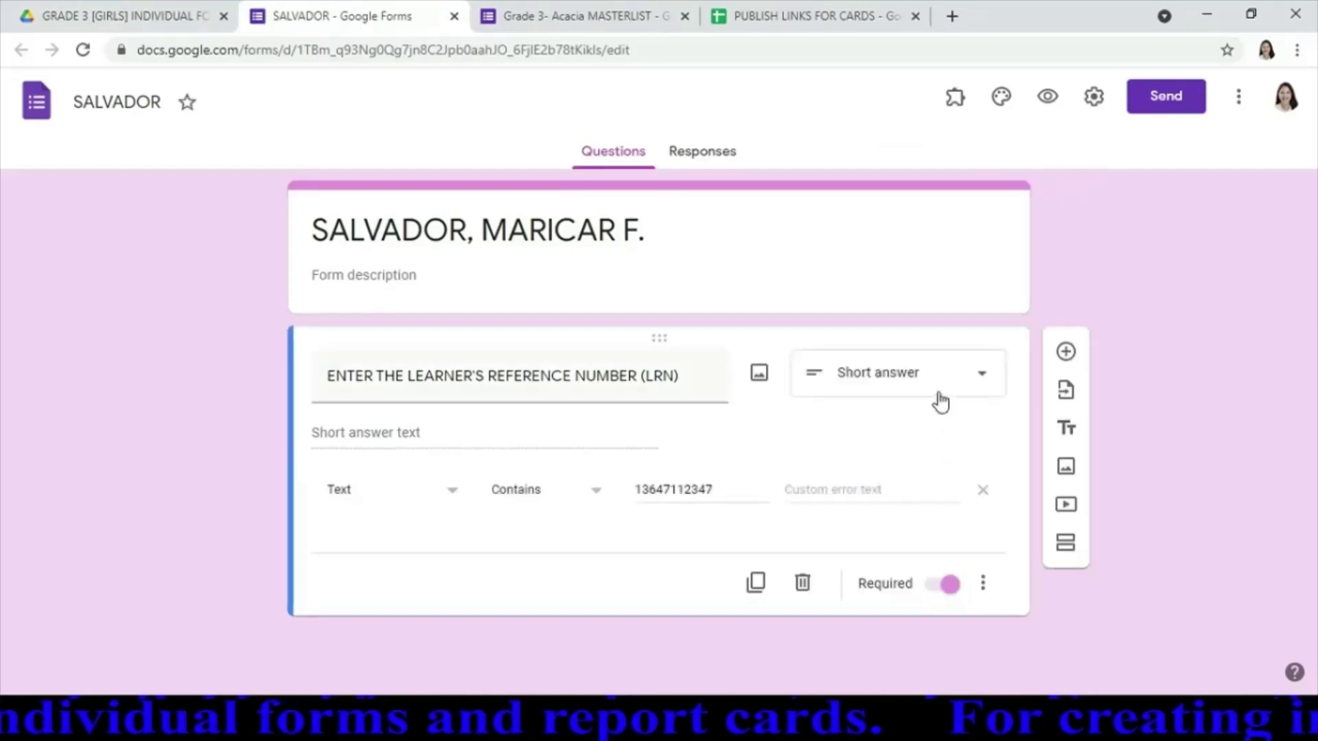
pyautogui.click(894, 490)
pyautogui.hotkey('ctrl', 'v')
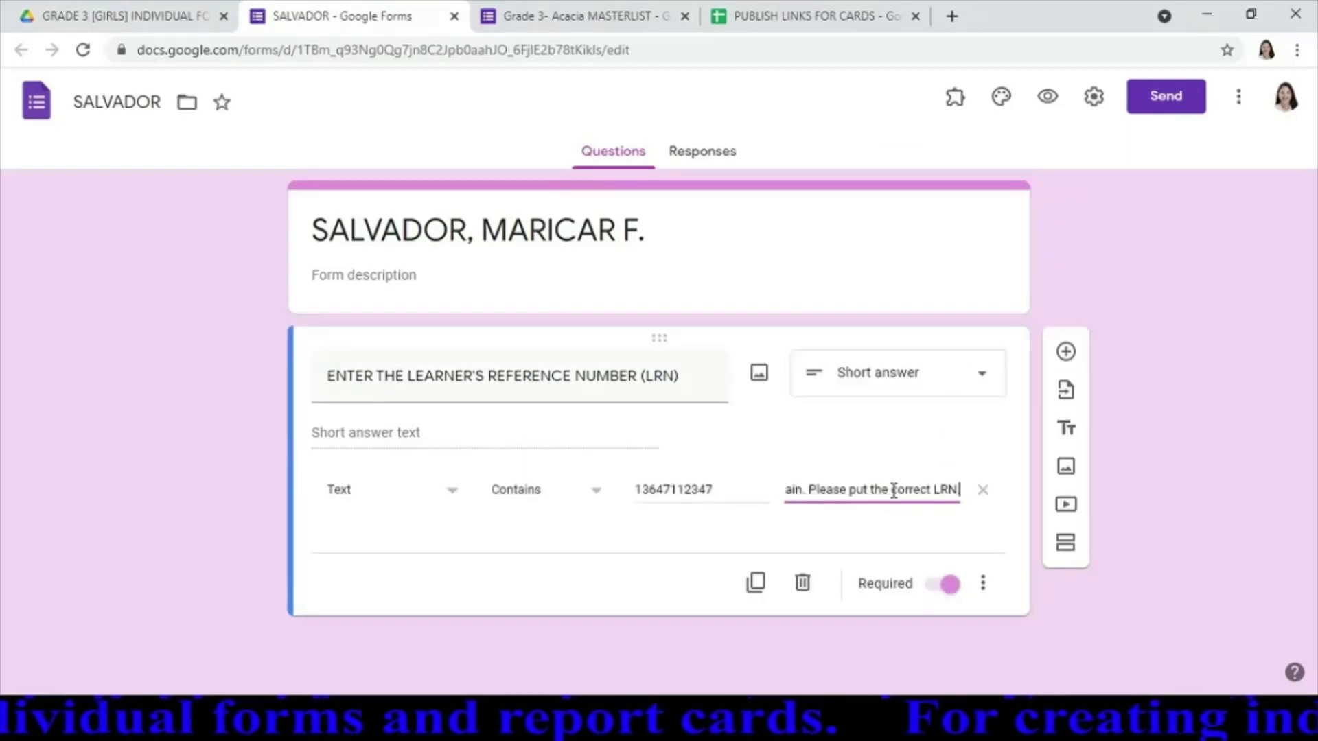
pyautogui.click(1020, 483)
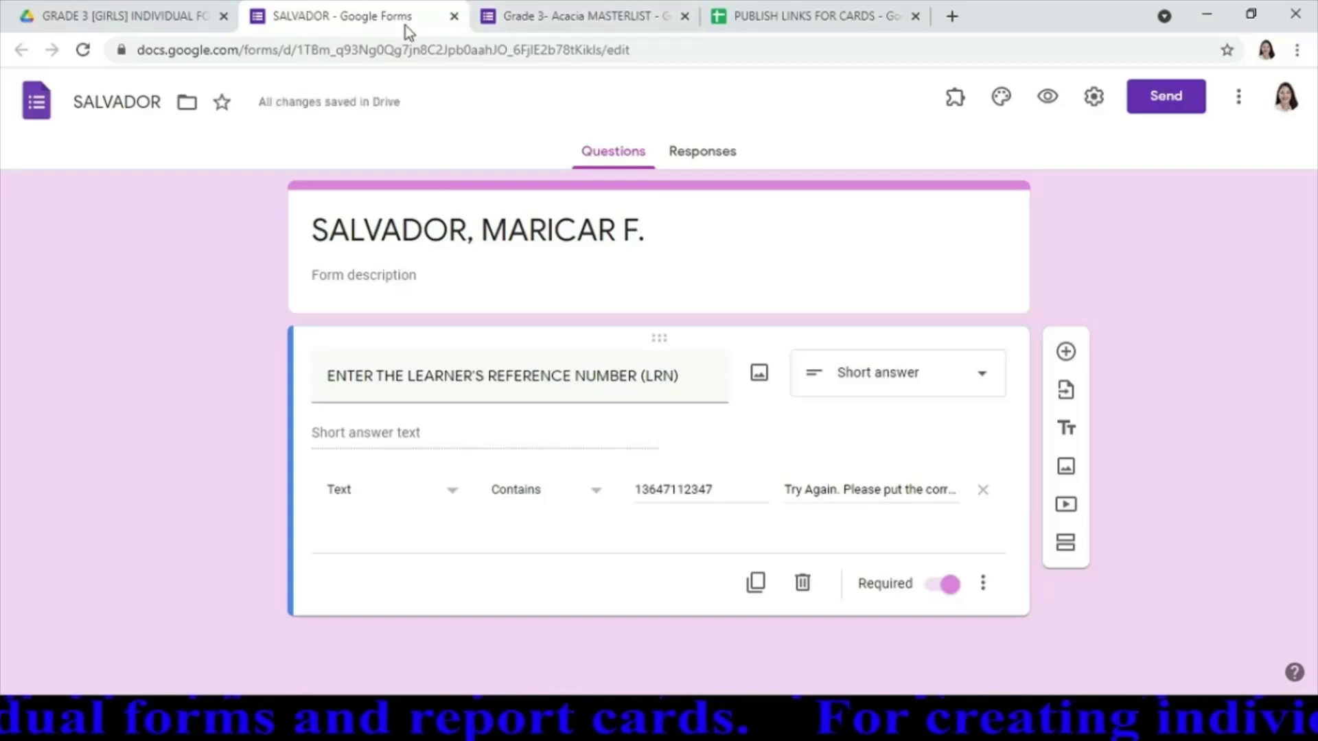
pyautogui.click(454, 15)
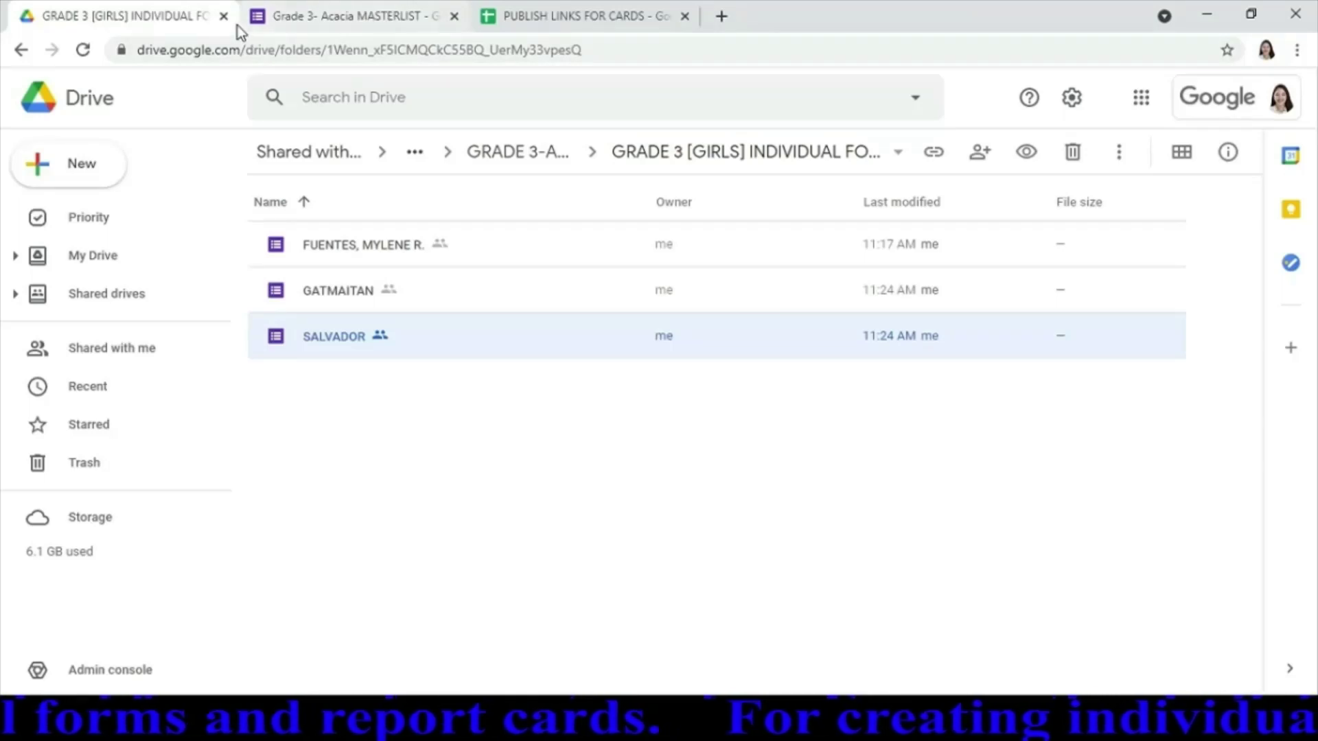
# Preview the masterlist form, choose the second learner, and follow their individual form link
pyautogui.click(384, 14)
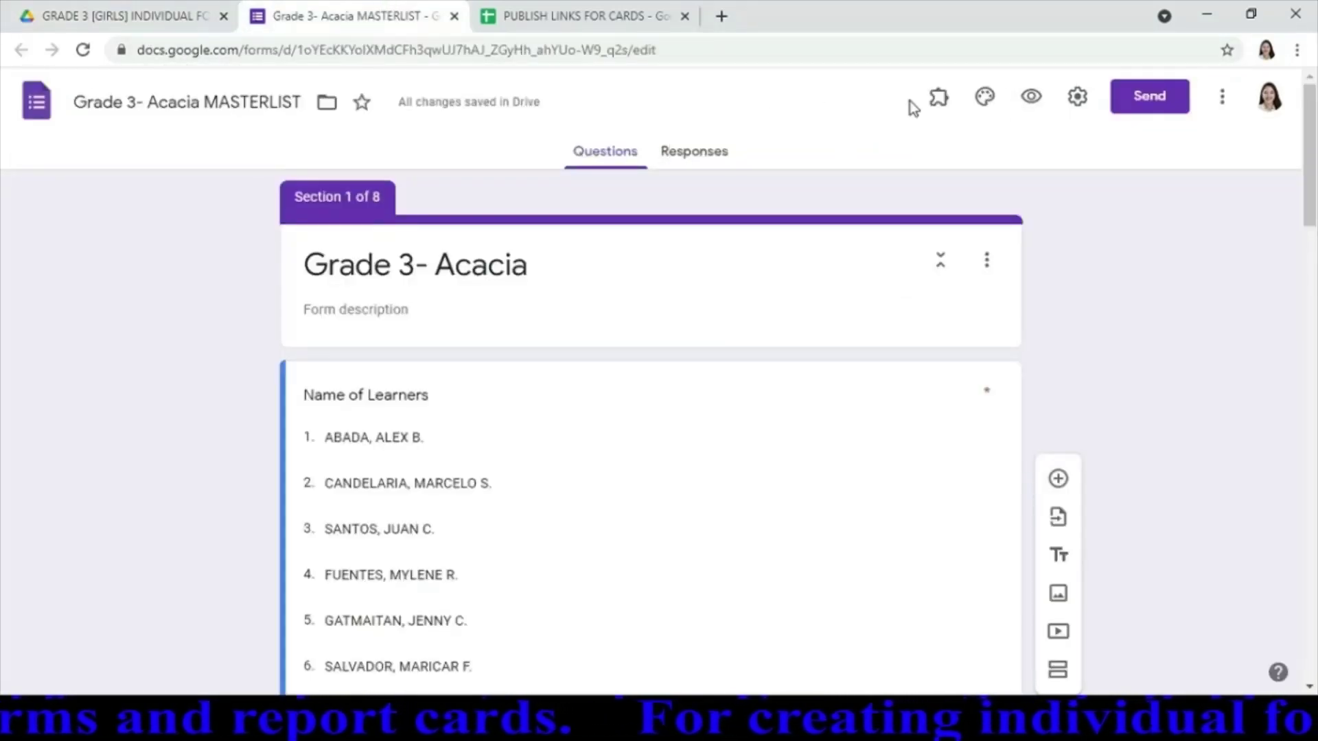
pyautogui.click(1032, 98)
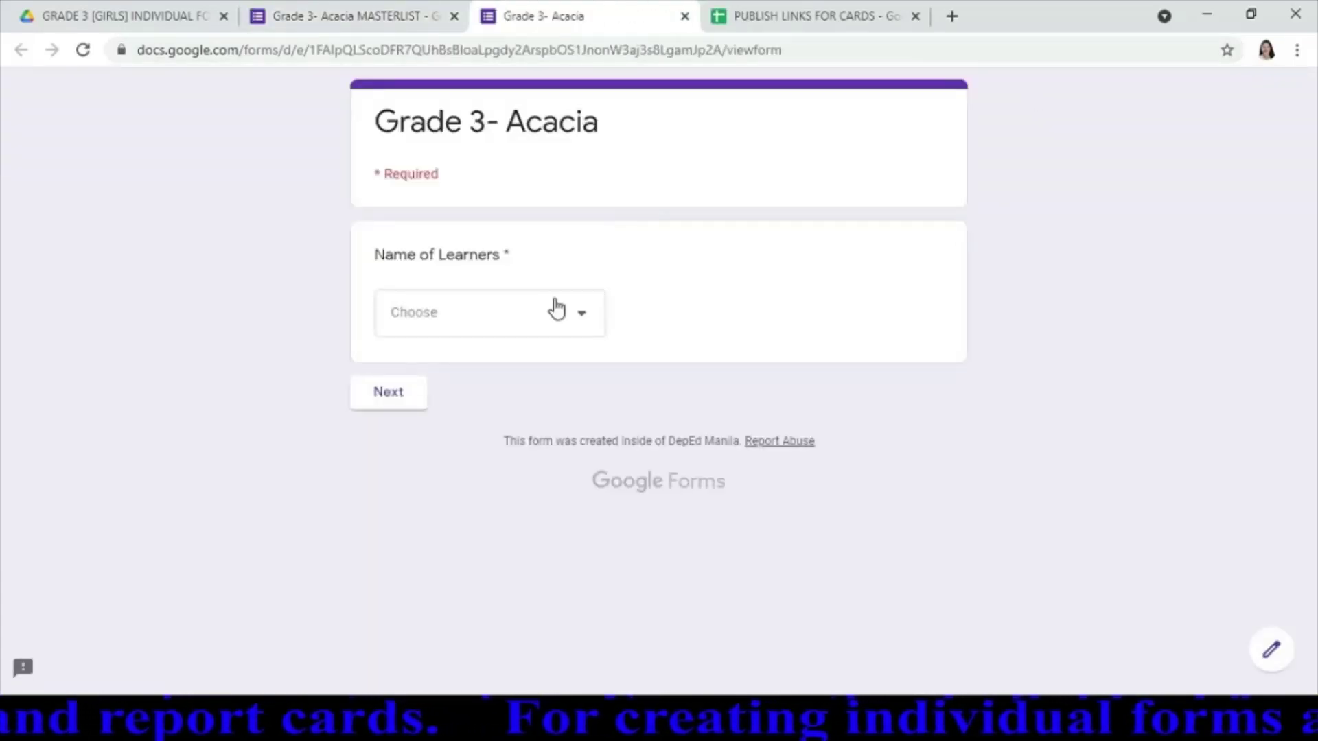
pyautogui.click(582, 315)
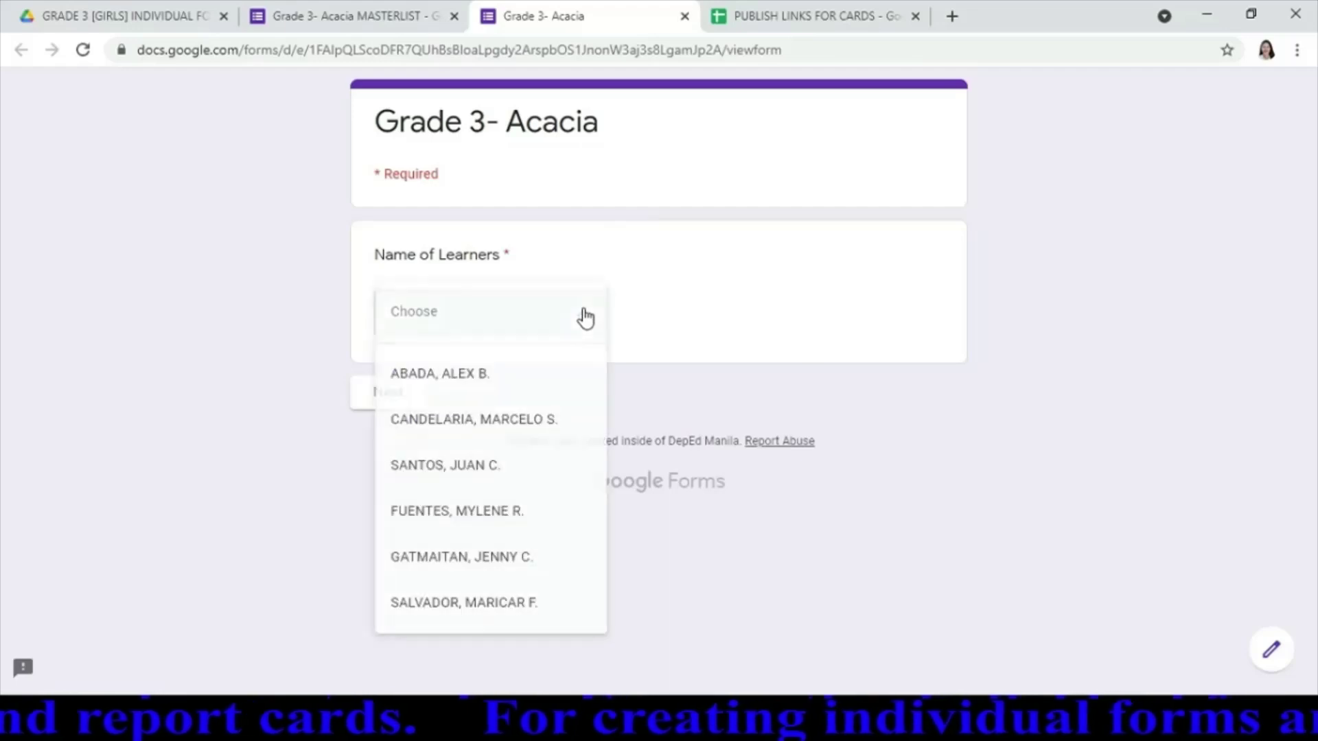
pyautogui.click(496, 420)
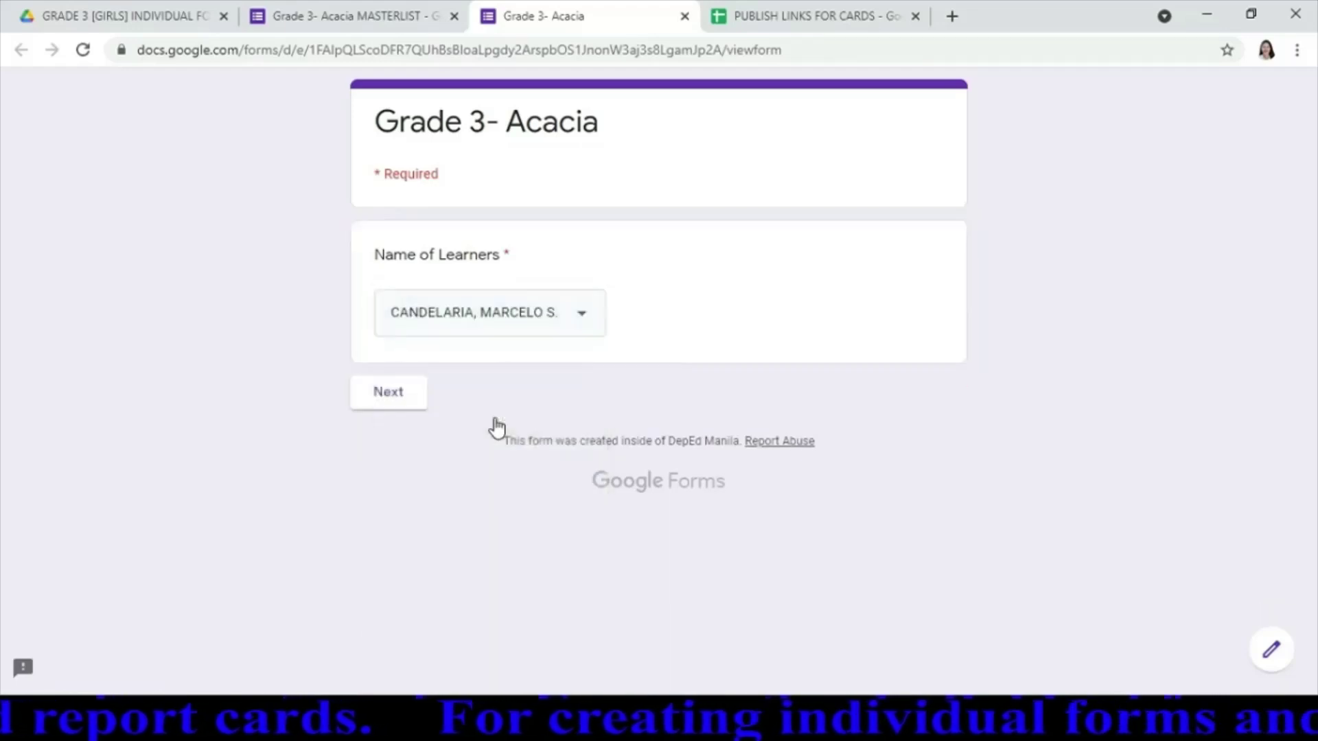
pyautogui.click(408, 400)
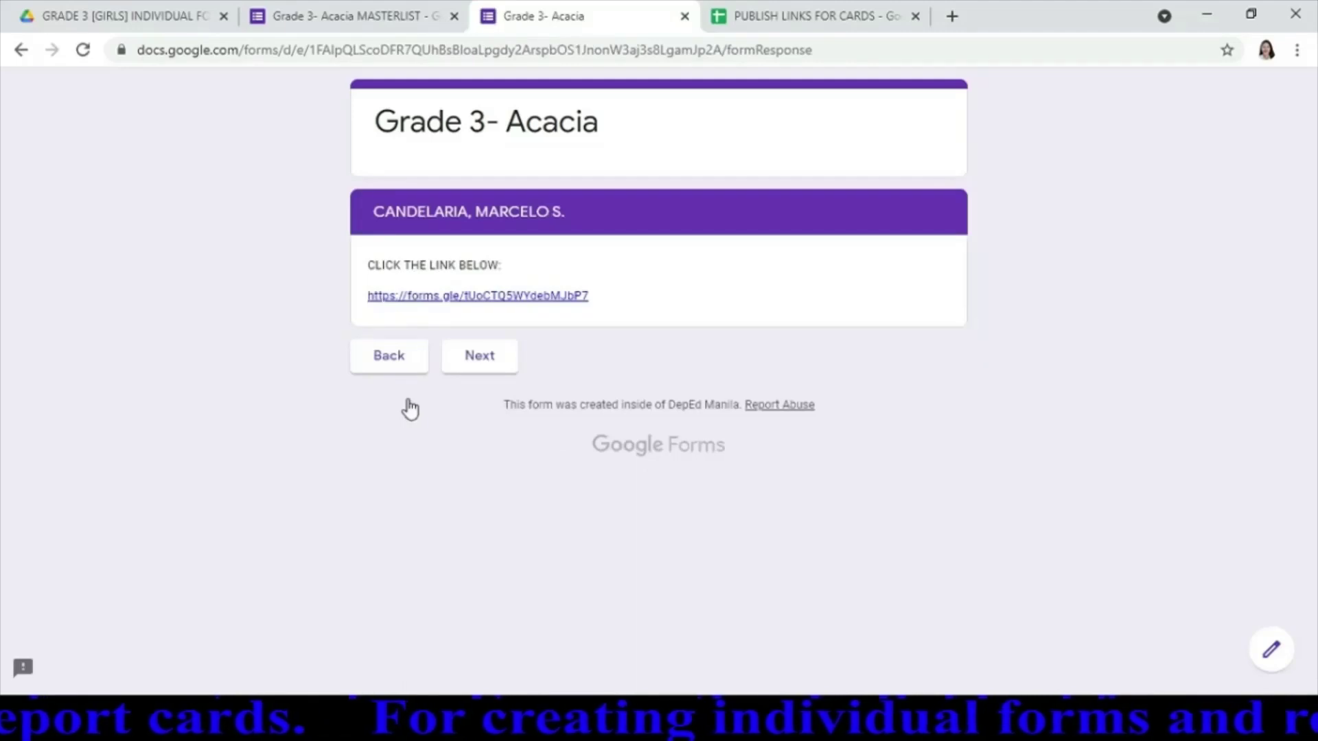
pyautogui.click(492, 296)
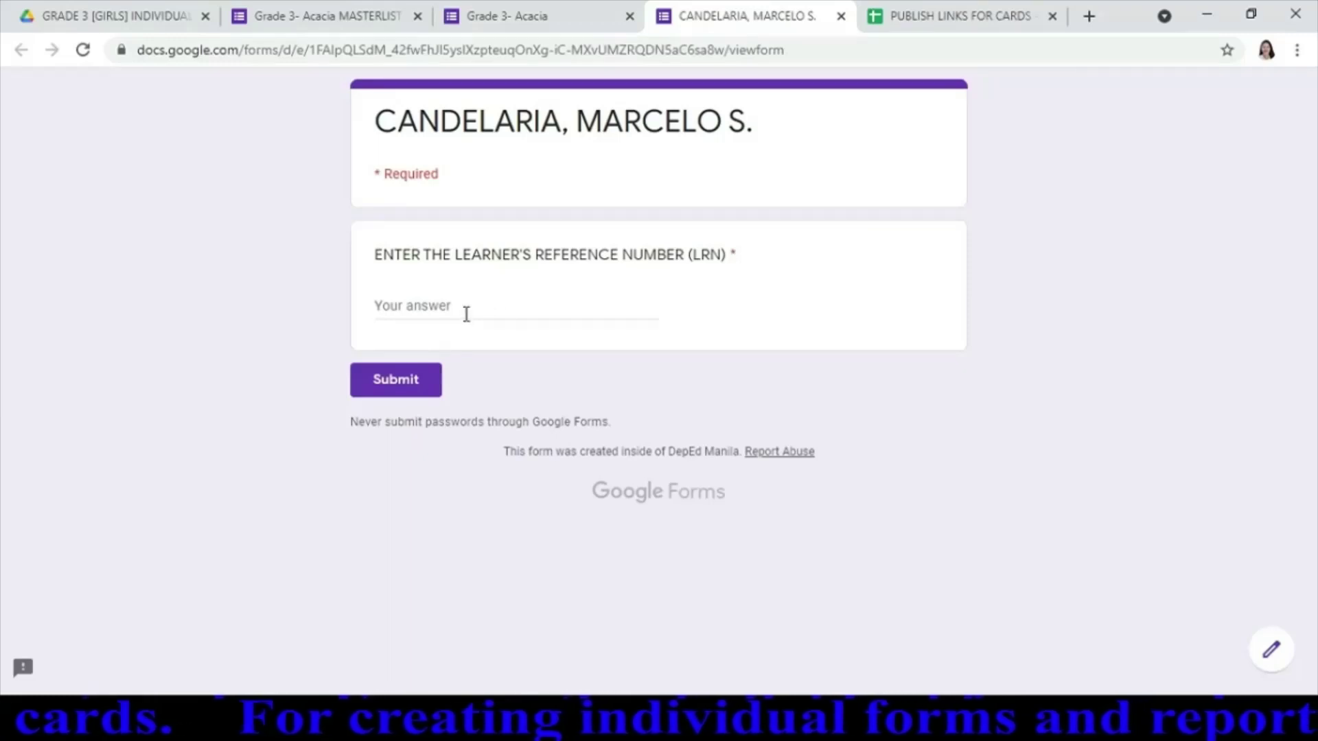
pyautogui.click(466, 314)
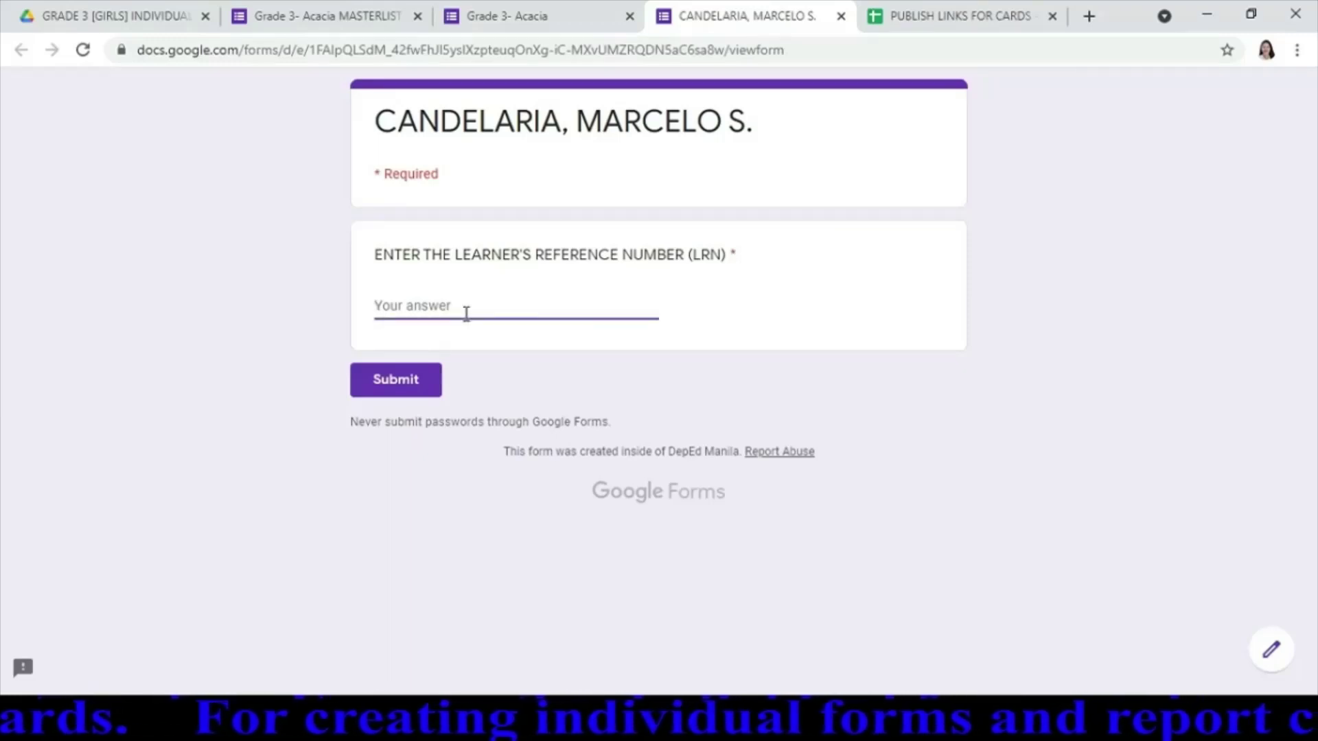
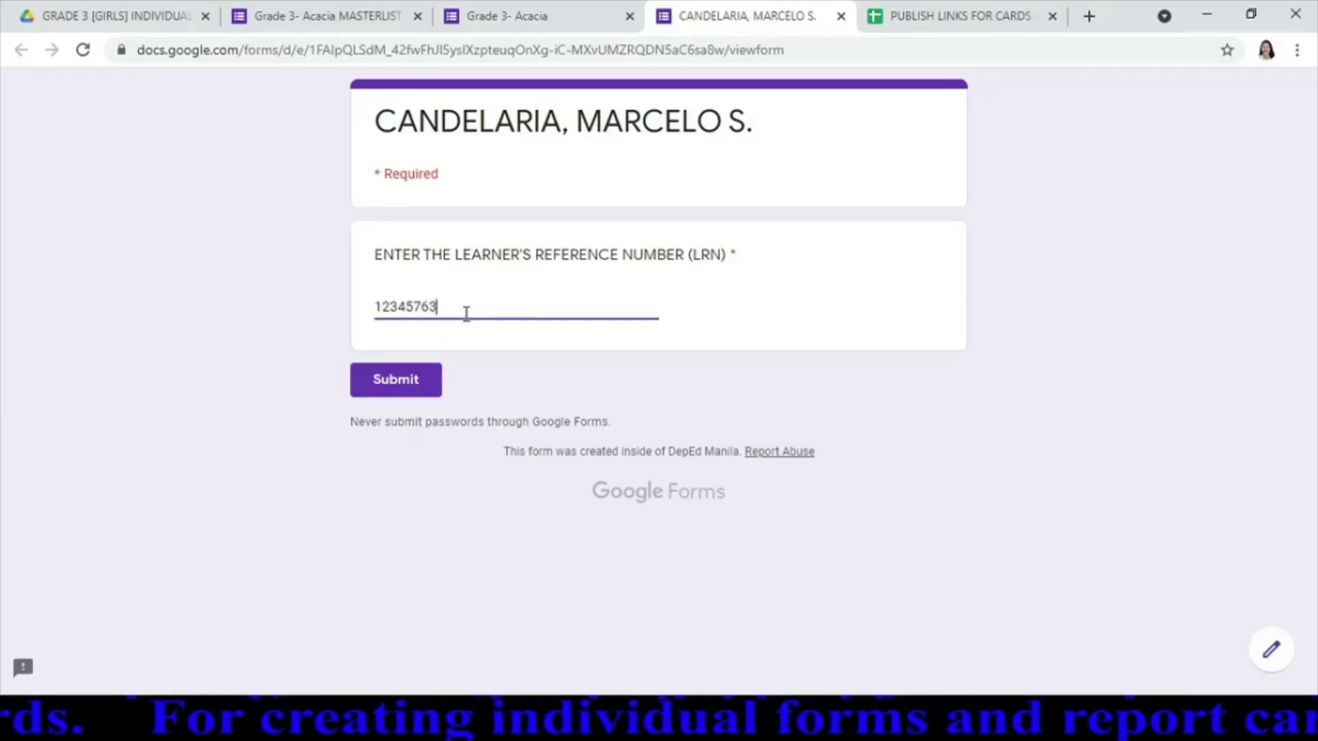
pyautogui.click(426, 374)
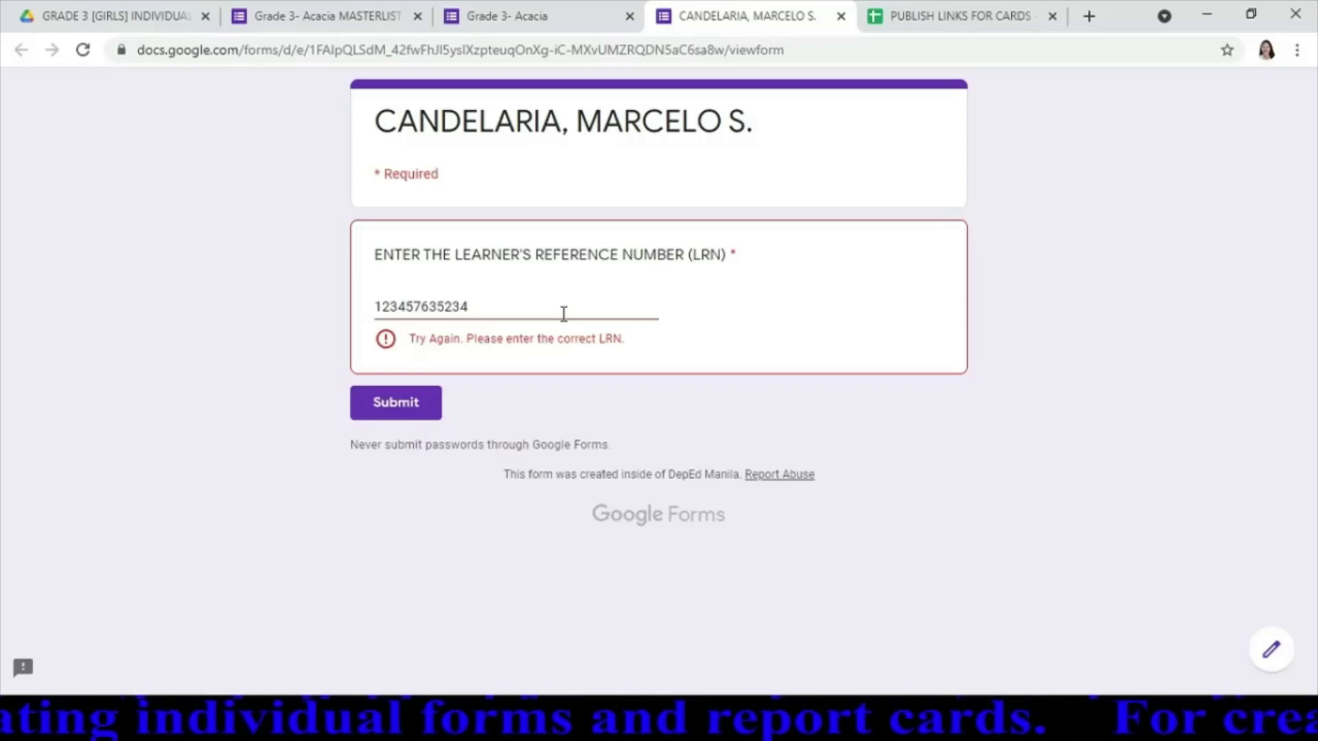
pyautogui.click(564, 314)
pyautogui.press('BackSpace')
pyautogui.press('BackSpace')
pyautogui.press('BackSpace')
pyautogui.press('BackSpace')
pyautogui.press('BackSpace')
pyautogui.press('BackSpace')
pyautogui.press('BackSpace')
pyautogui.press('BackSpace')
pyautogui.press('BackSpace')
pyautogui.press('BackSpace')
pyautogui.press('BackSpace')
pyautogui.press('BackSpace')
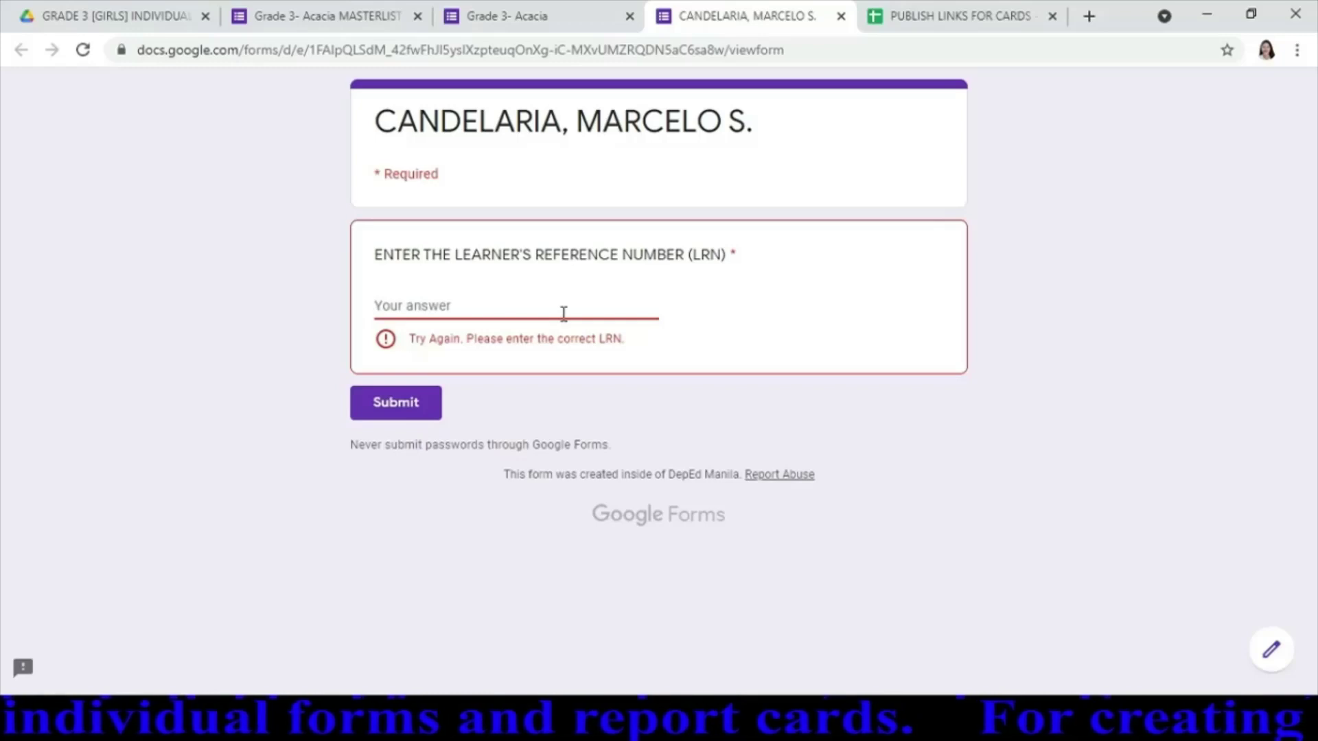
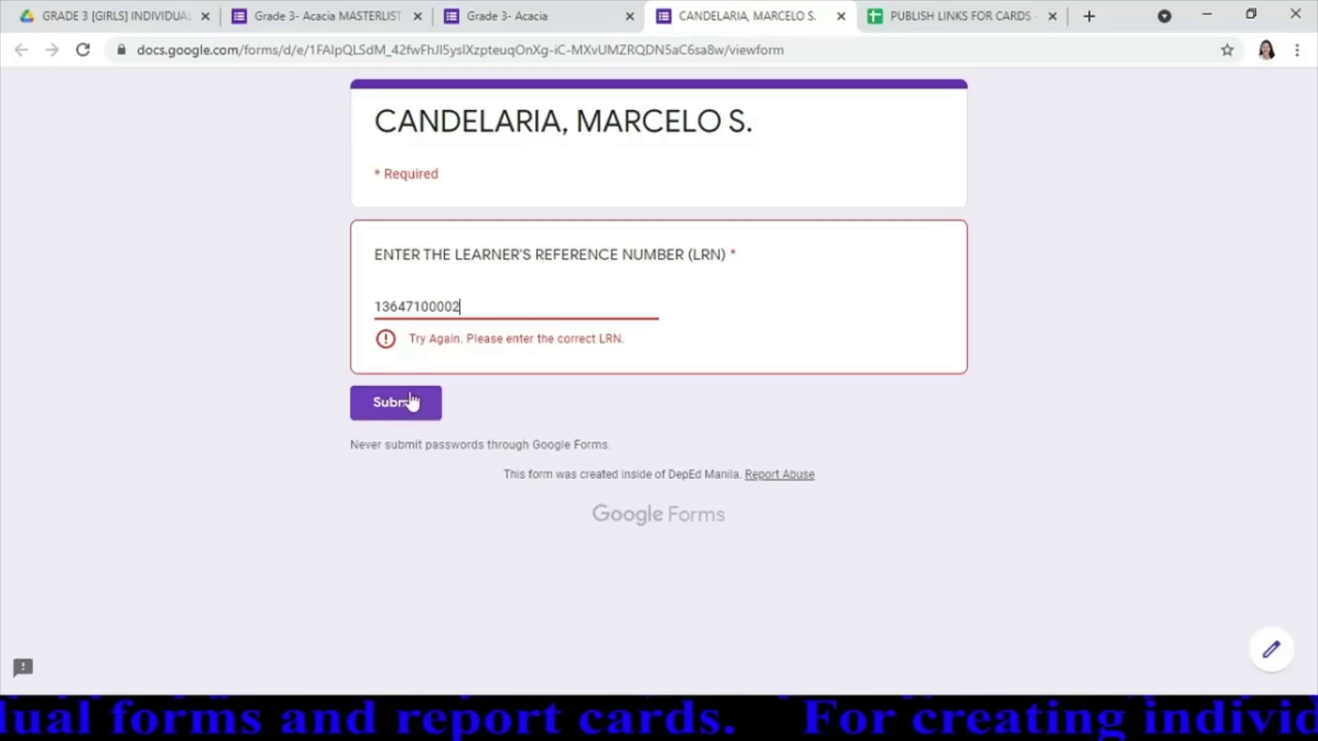
pyautogui.click(414, 410)
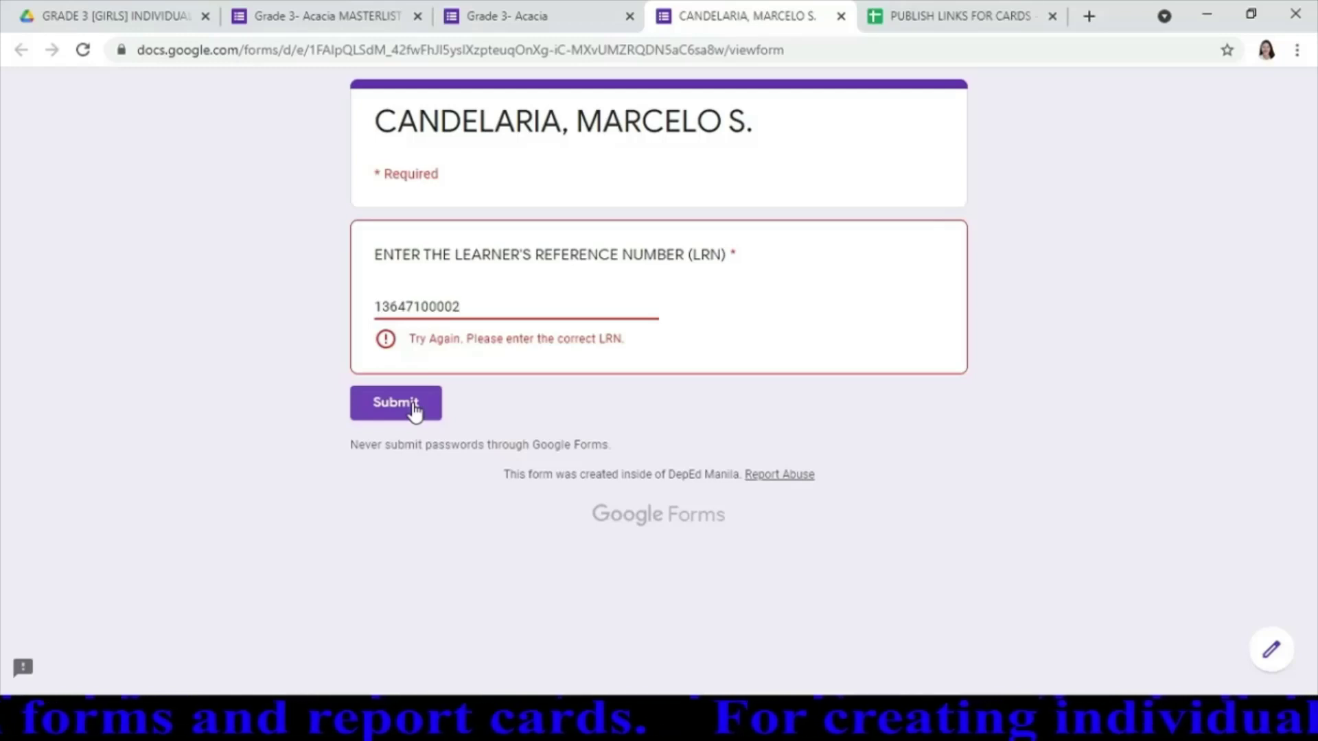
pyautogui.click(452, 307)
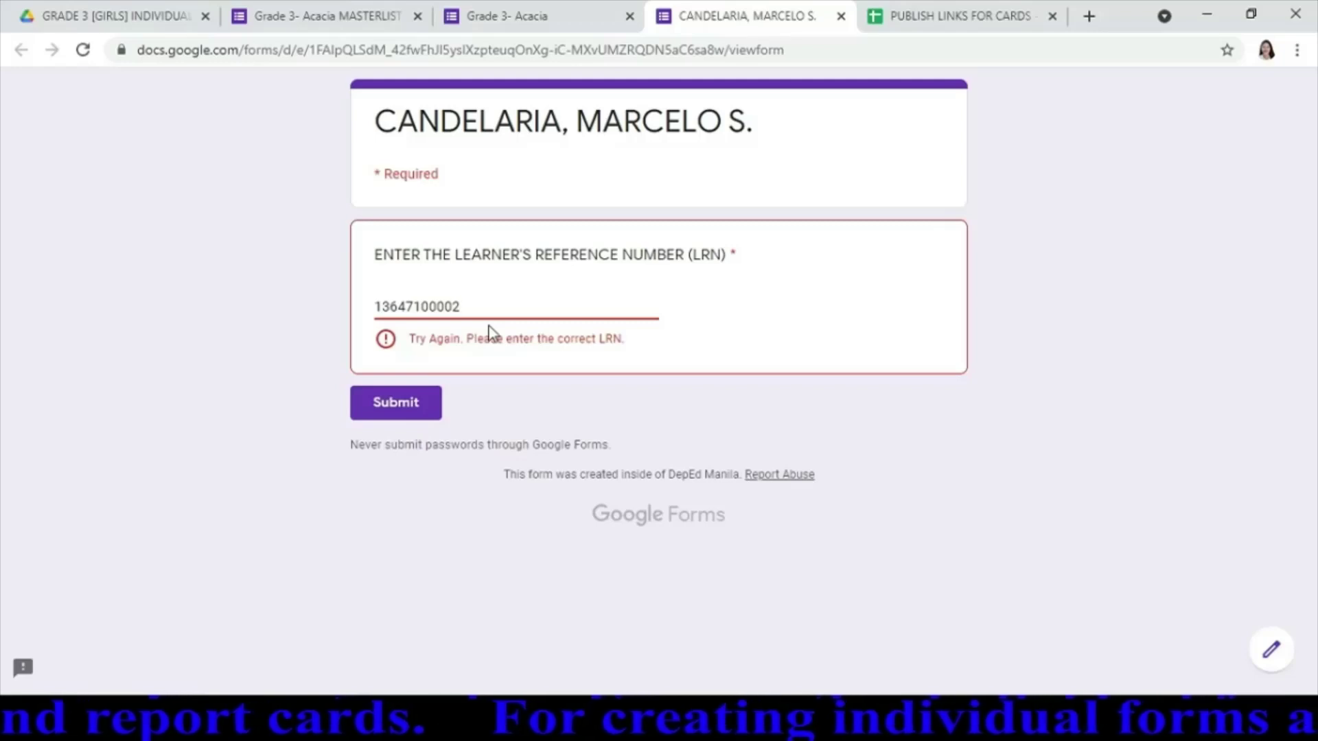
pyautogui.click(409, 413)
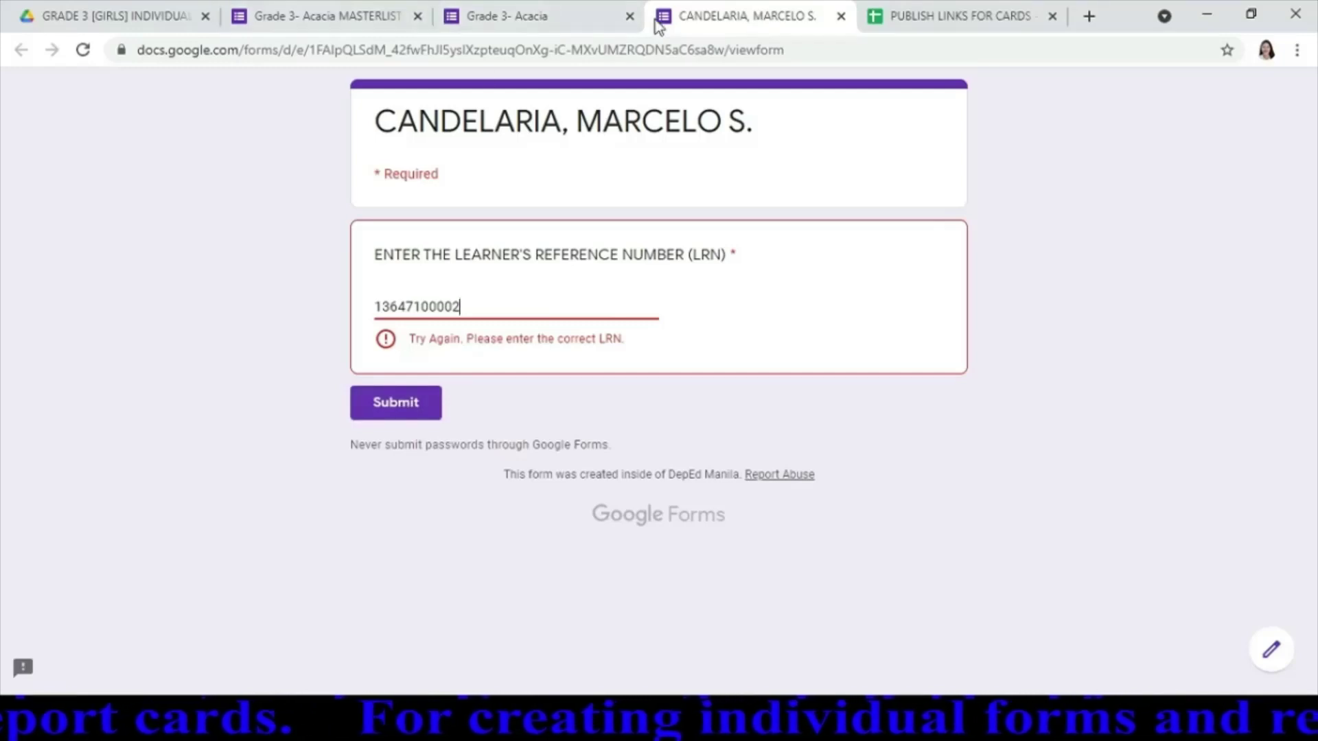
pyautogui.click(518, 25)
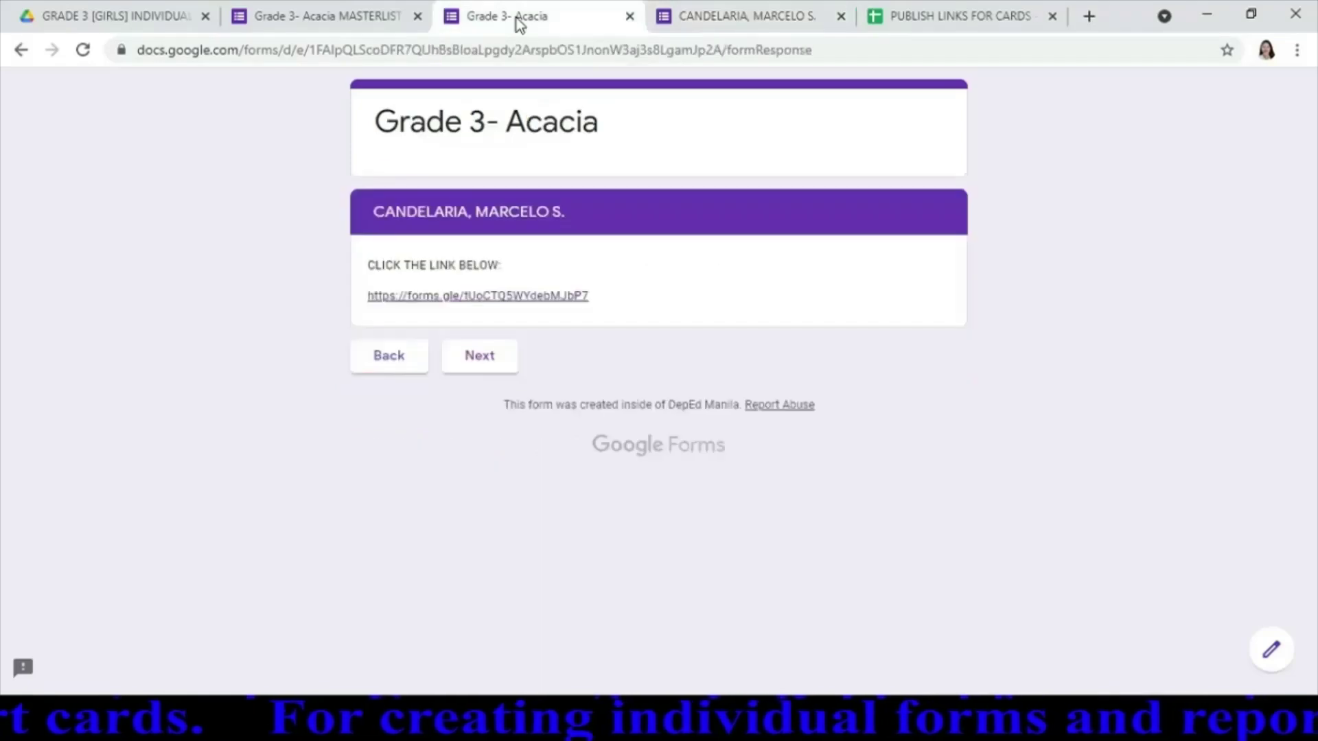
pyautogui.click(353, 18)
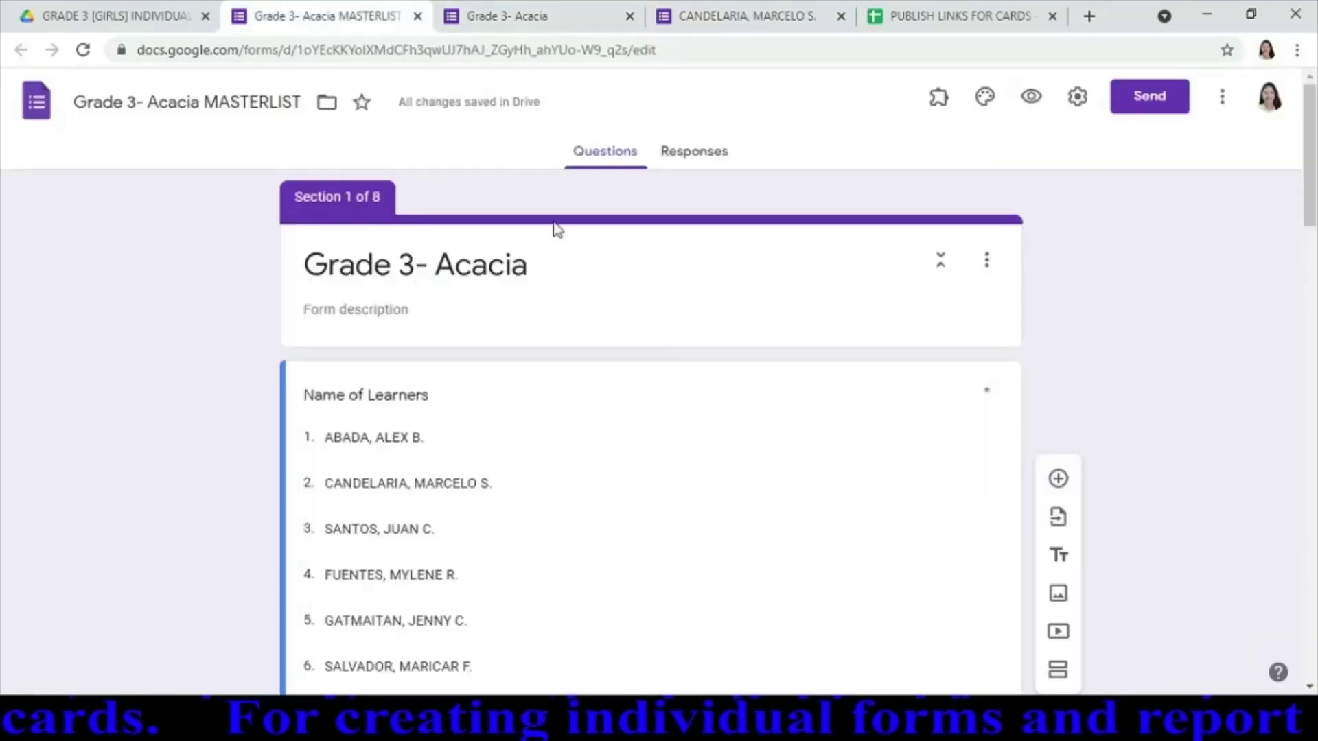
pyautogui.click(165, 20)
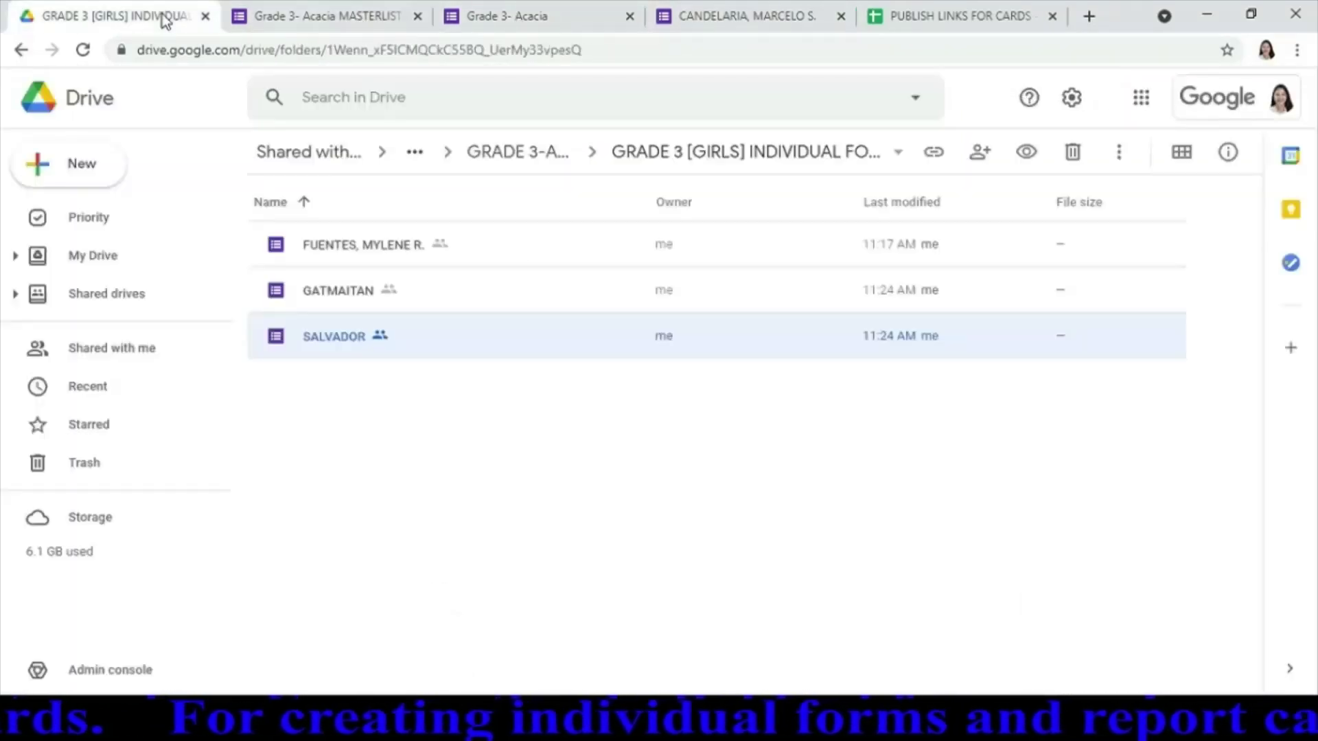
pyautogui.click(545, 163)
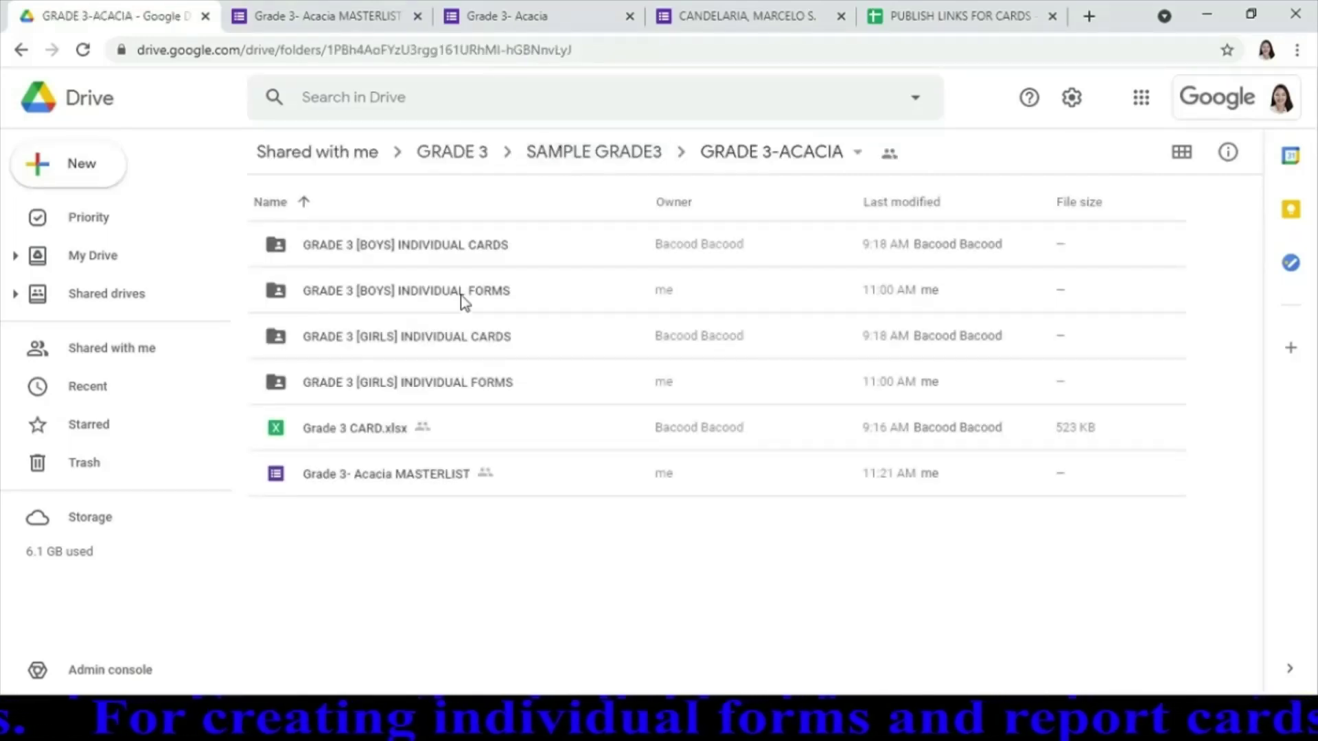
pyautogui.doubleClick(461, 297)
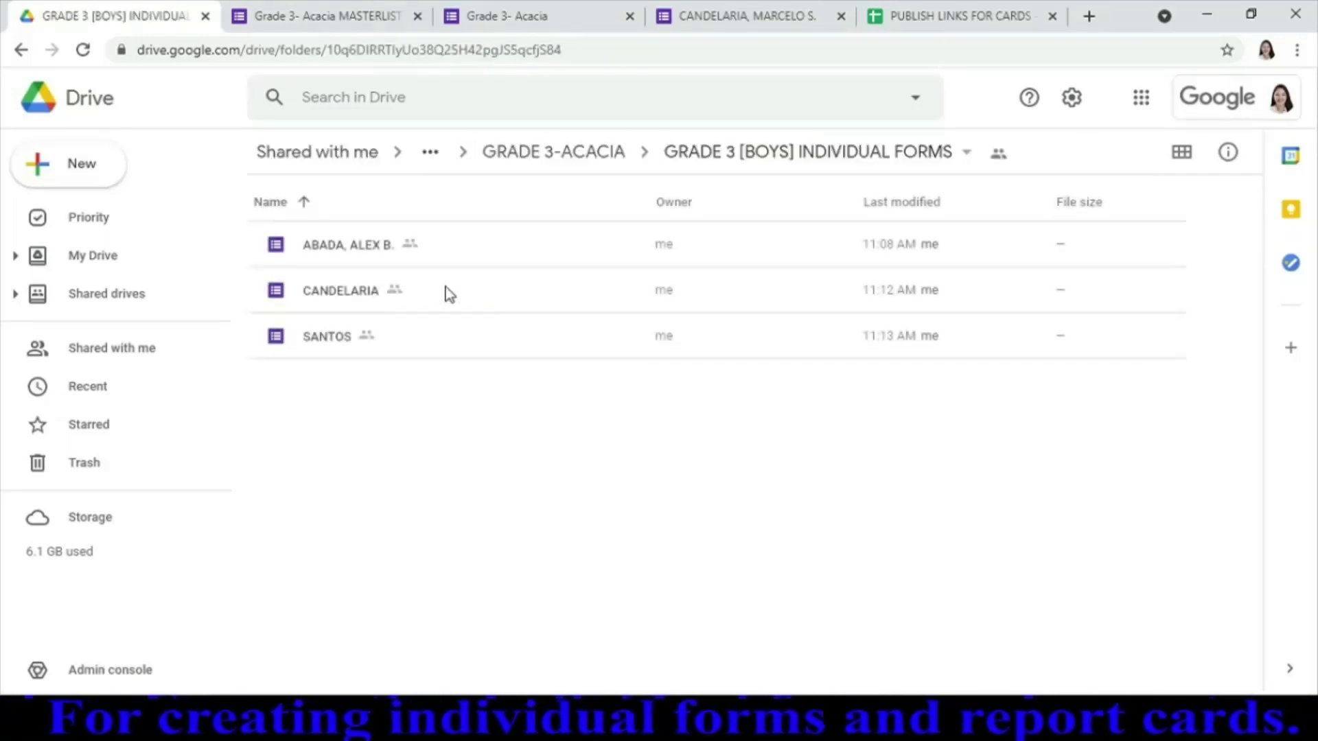
pyautogui.doubleClick(449, 293)
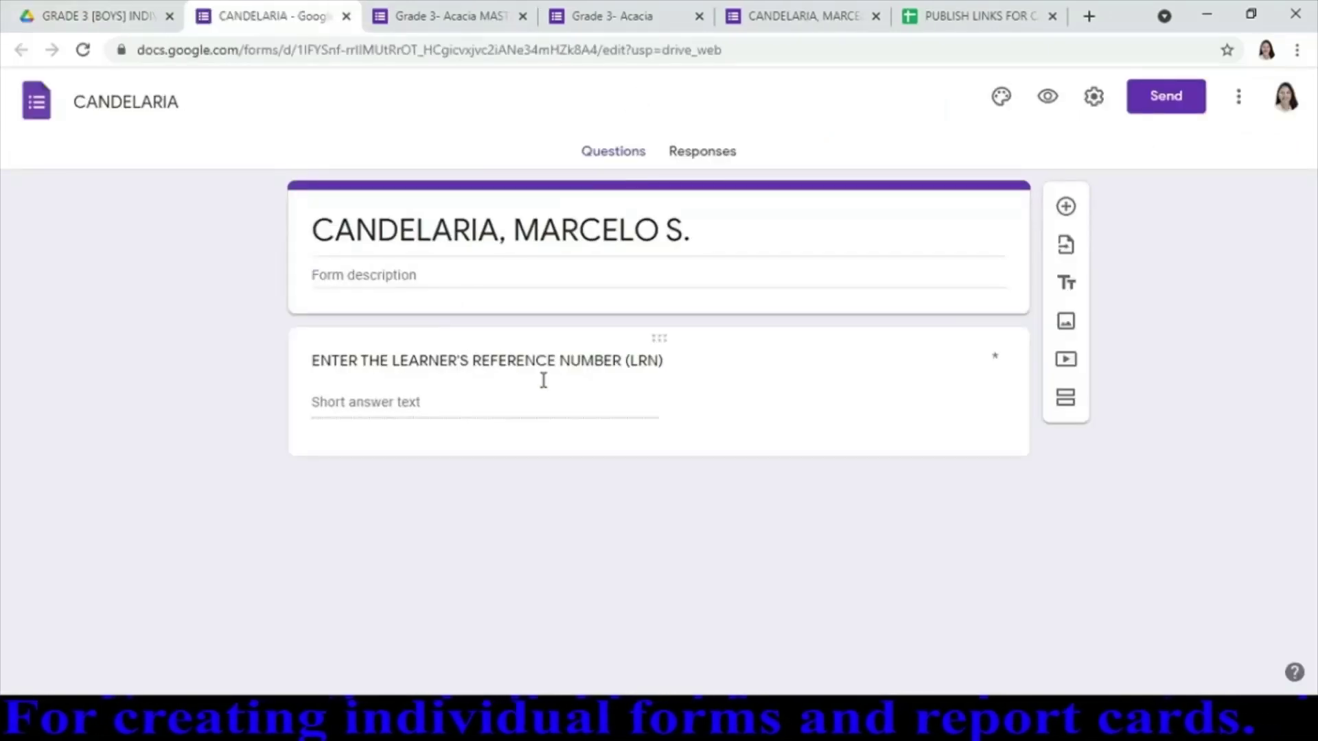
pyautogui.click(780, 412)
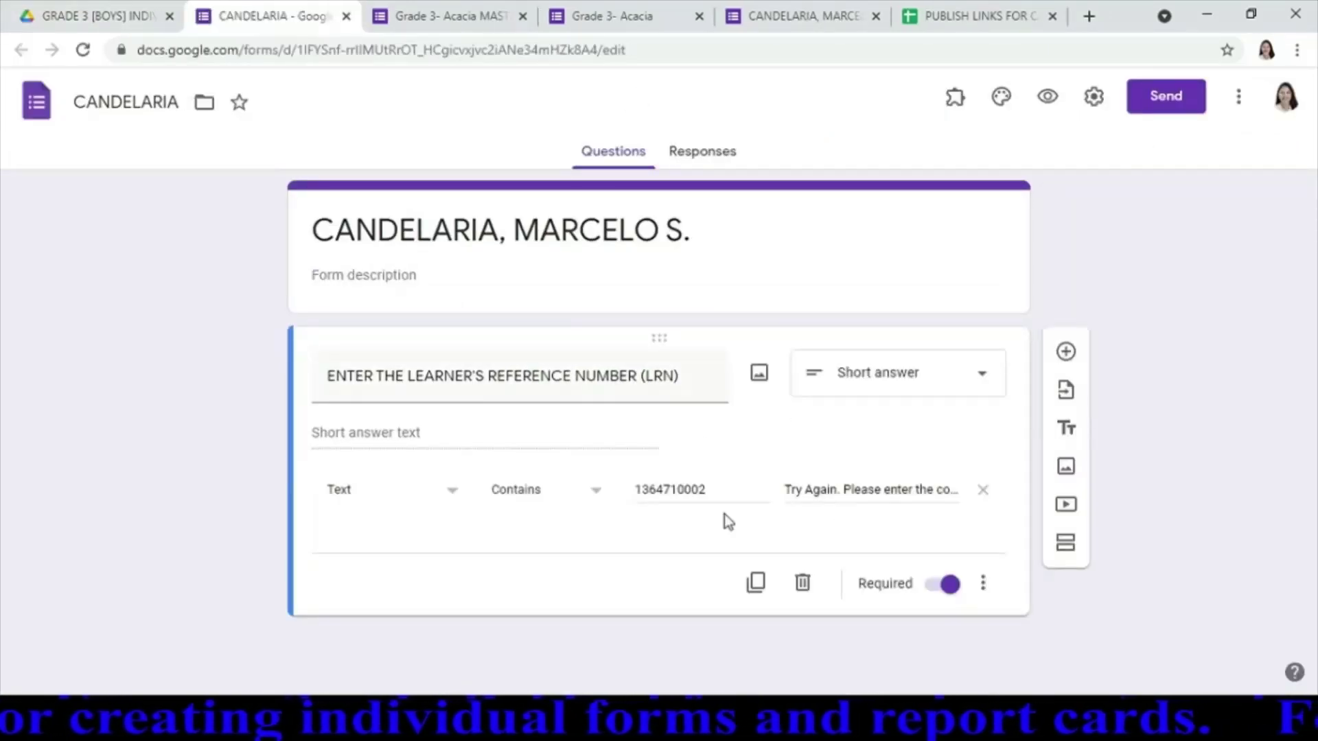
pyautogui.click(346, 15)
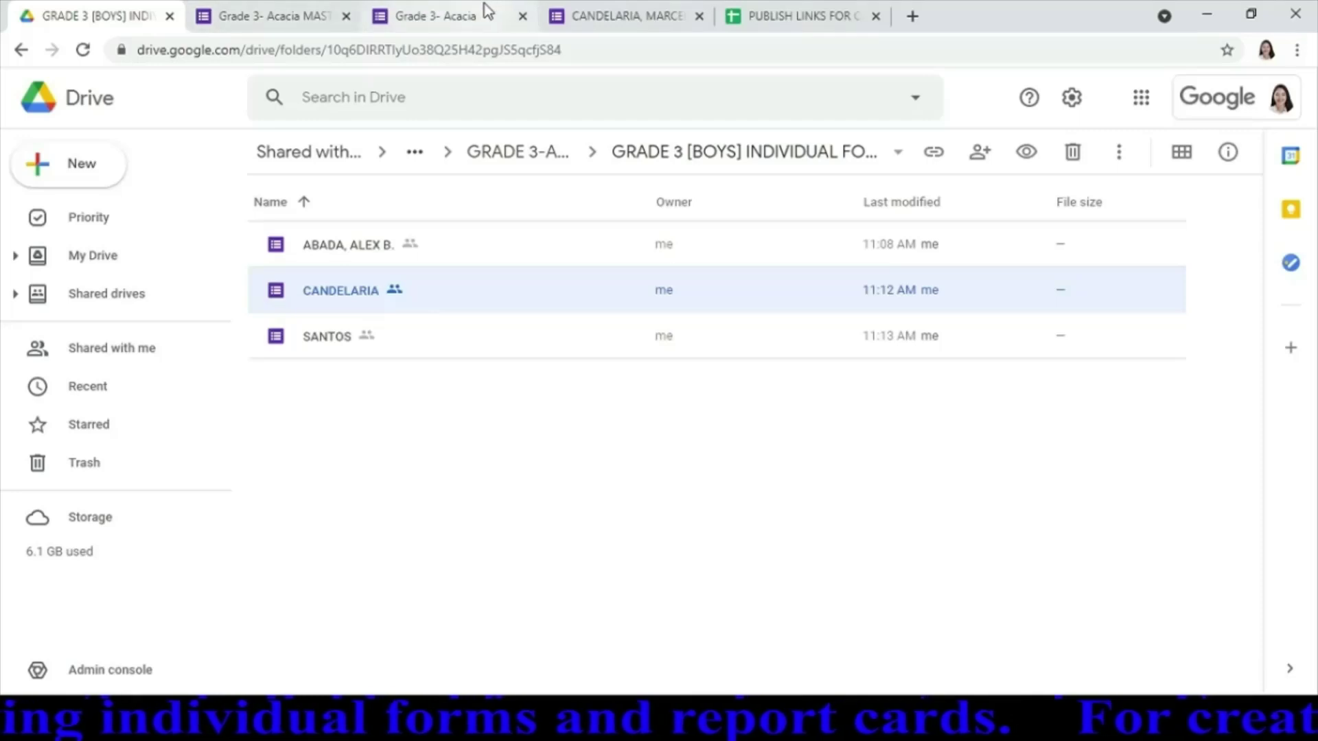
pyautogui.click(621, 14)
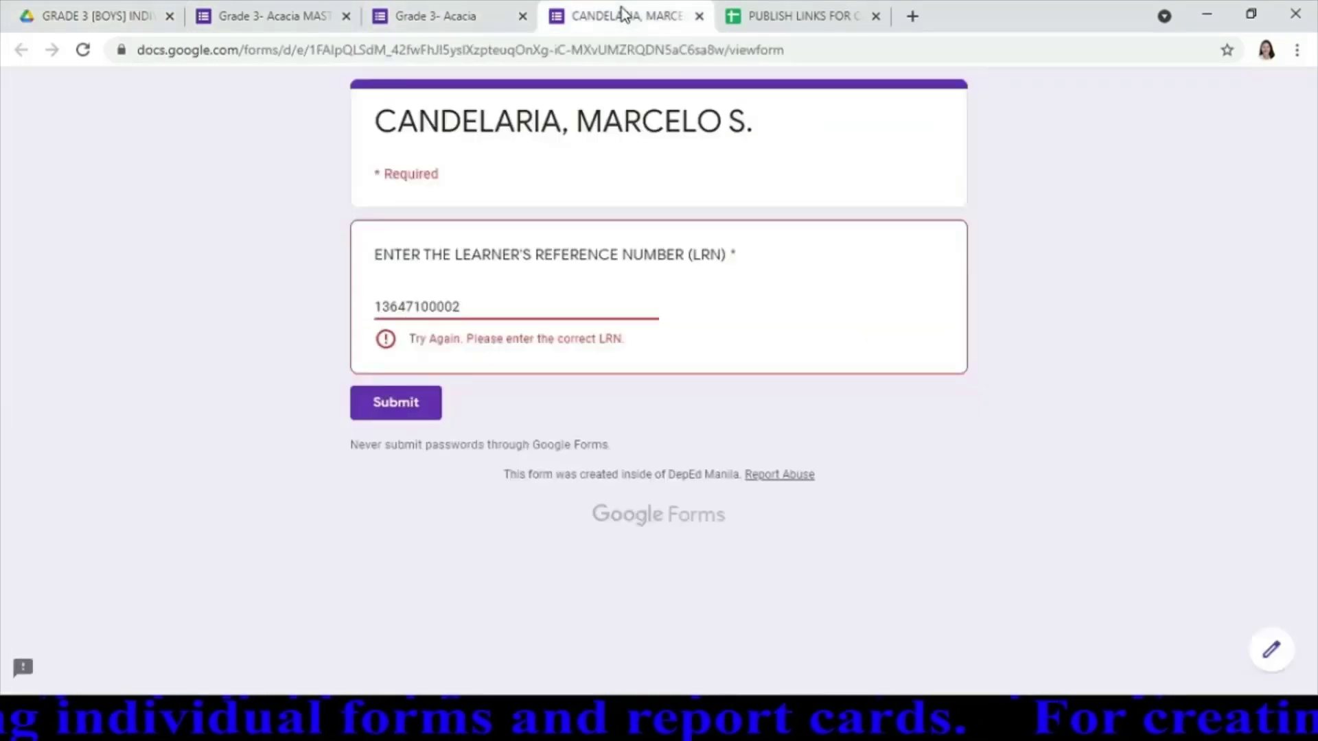
# Correct the LRN's last digit to 2, submit, and open the linked report card
pyautogui.press('BackSpace')
pyautogui.press('BackSpace')
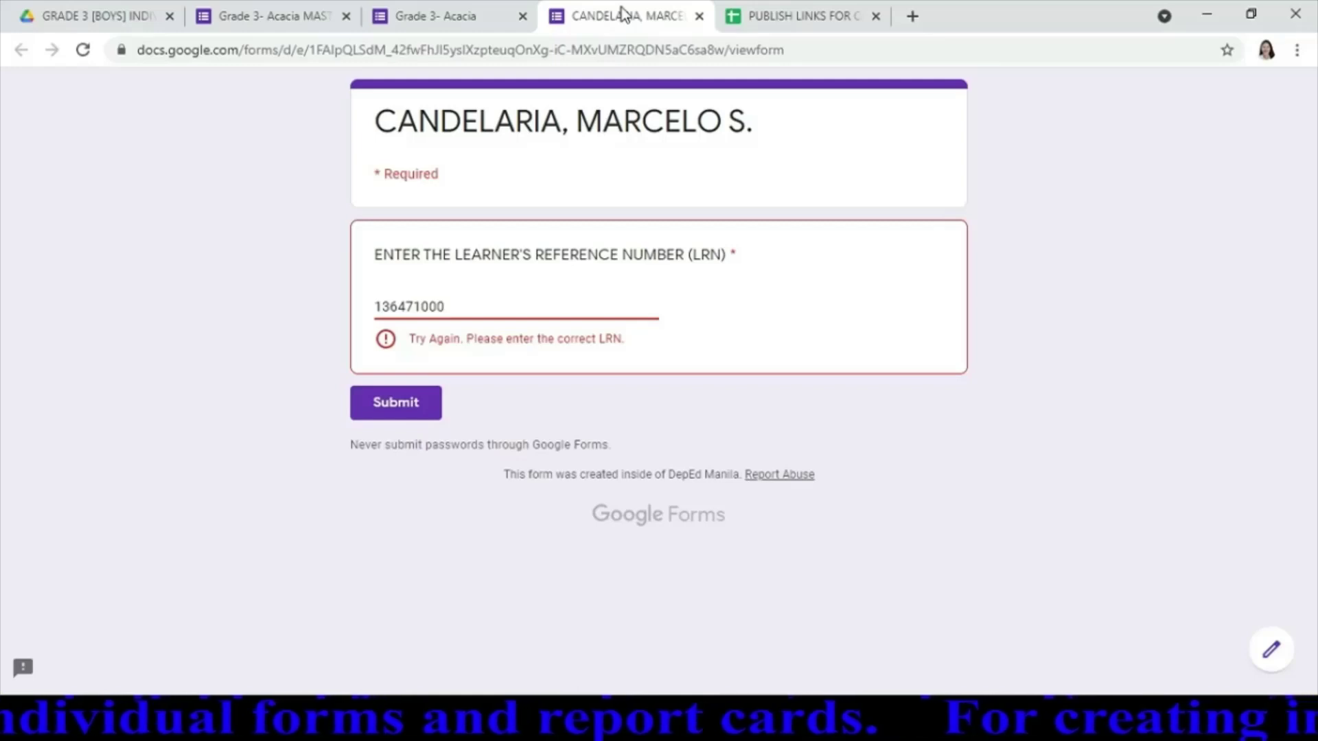
pyautogui.write('2')
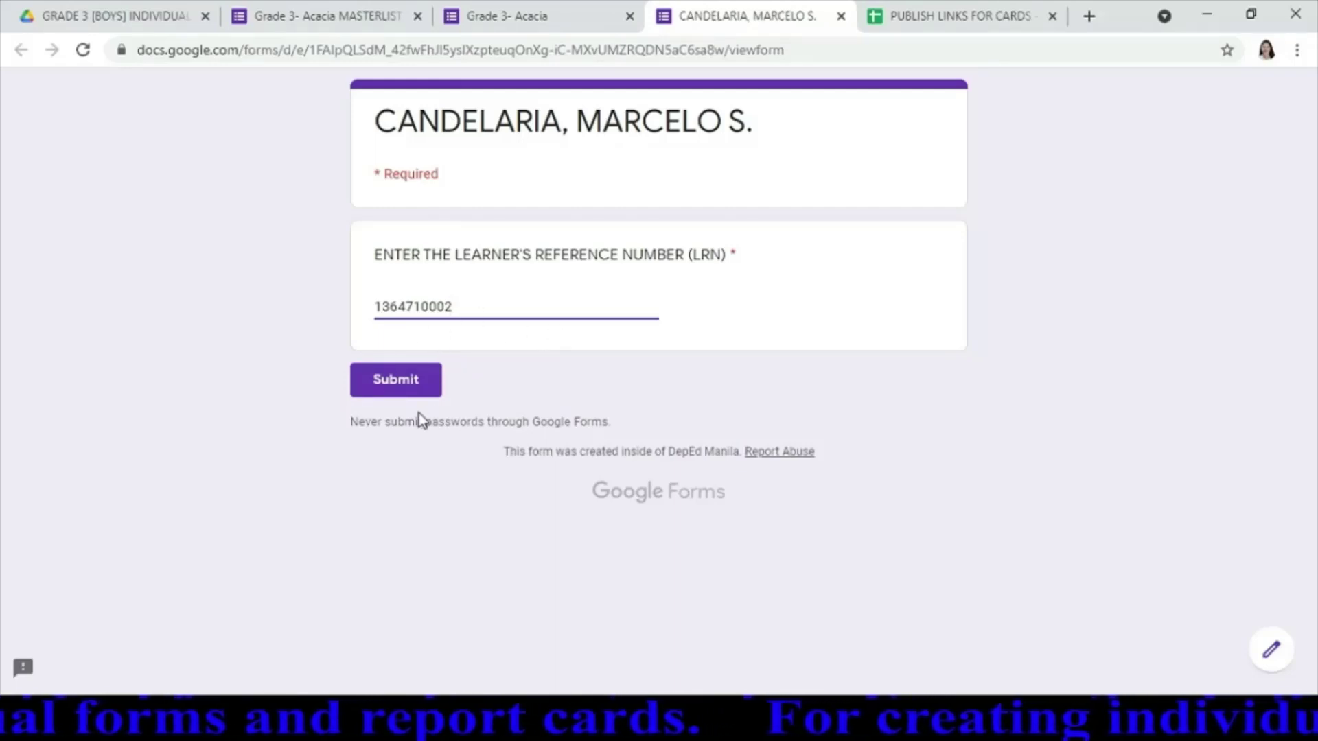
pyautogui.click(403, 389)
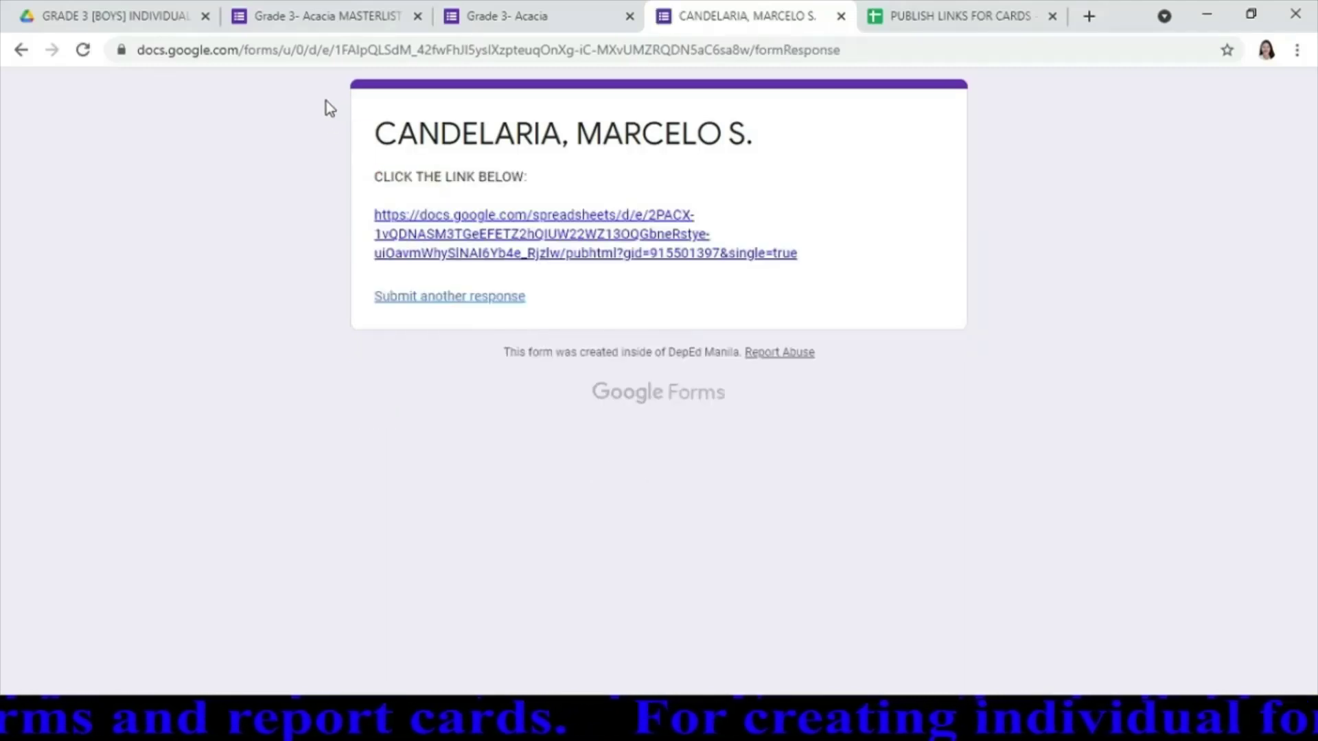
pyautogui.click(603, 255)
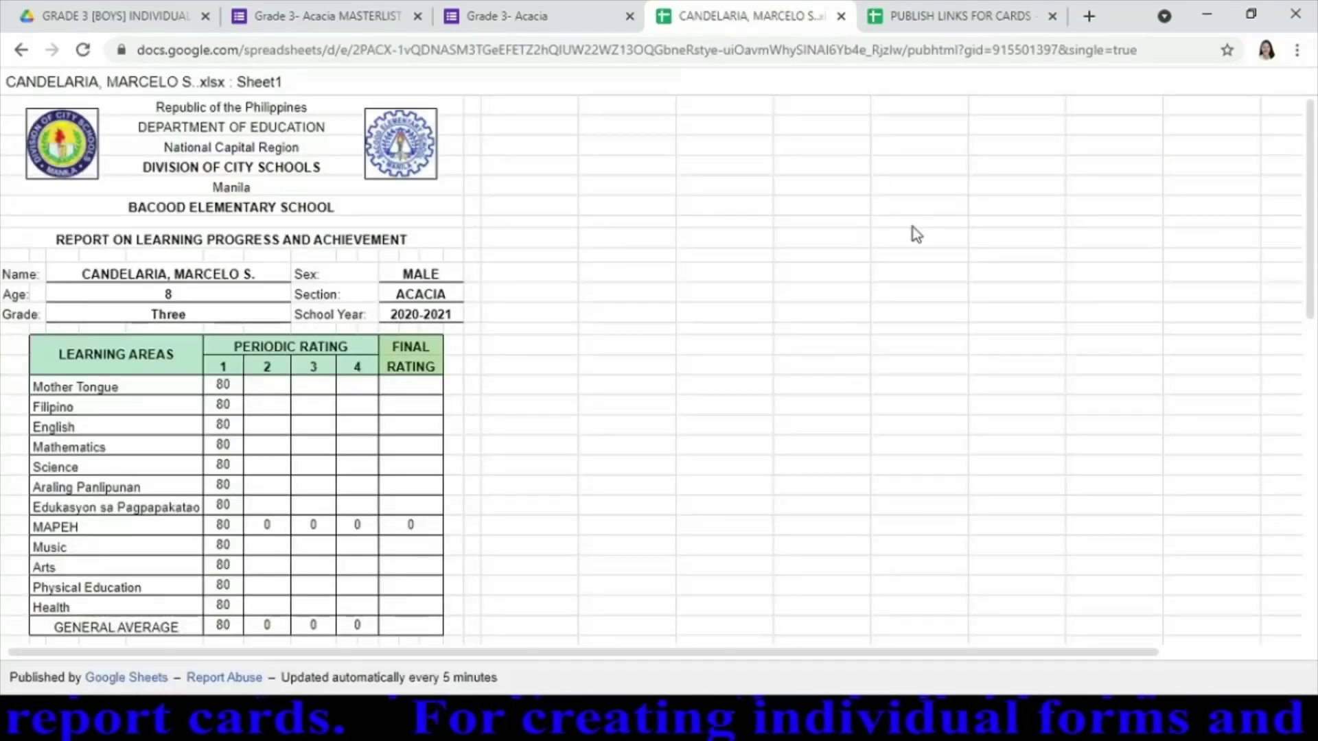
# Scroll the learner's published first-quarter report card, then close it to return to PUBLISH LINKS FOR CARDS
pyautogui.moveTo(1309, 234)
pyautogui.mouseDown()
pyautogui.moveTo(1314, 596)
pyautogui.moveTo(1315, 209)
pyautogui.mouseUp()
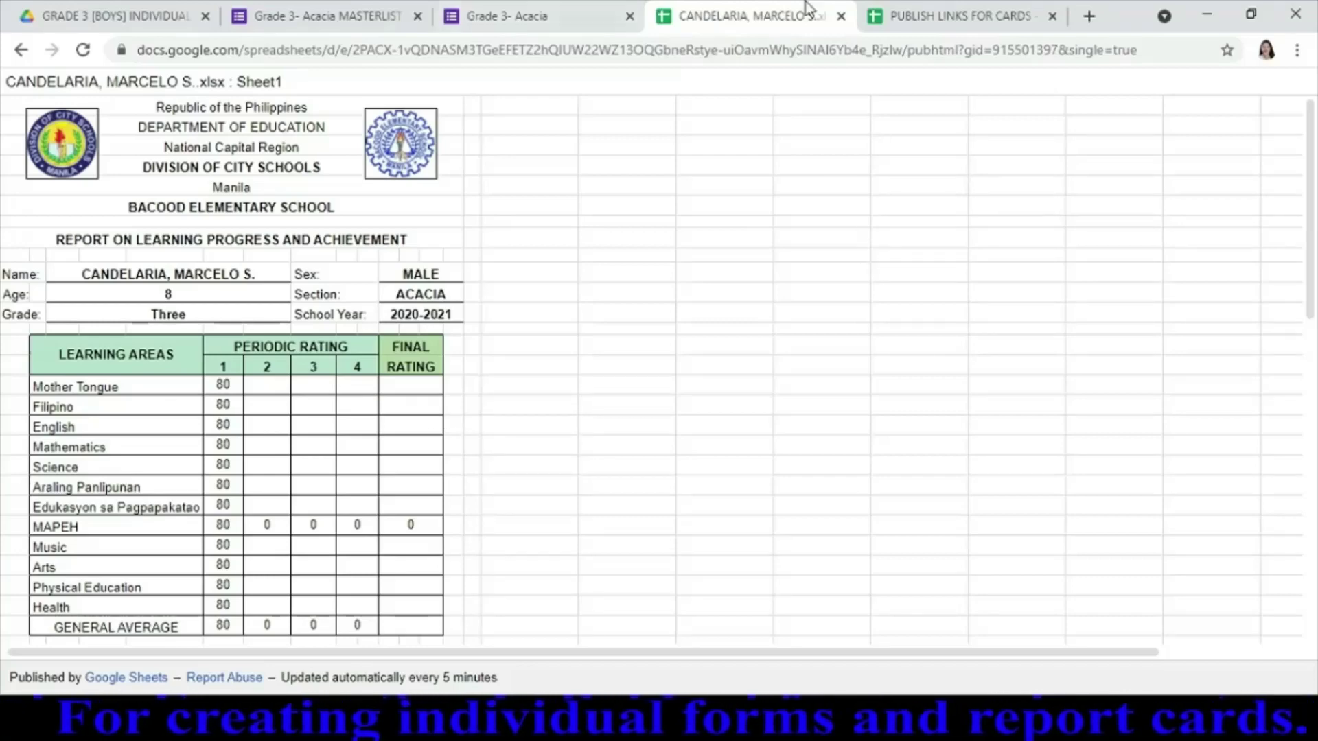
pyautogui.click(842, 16)
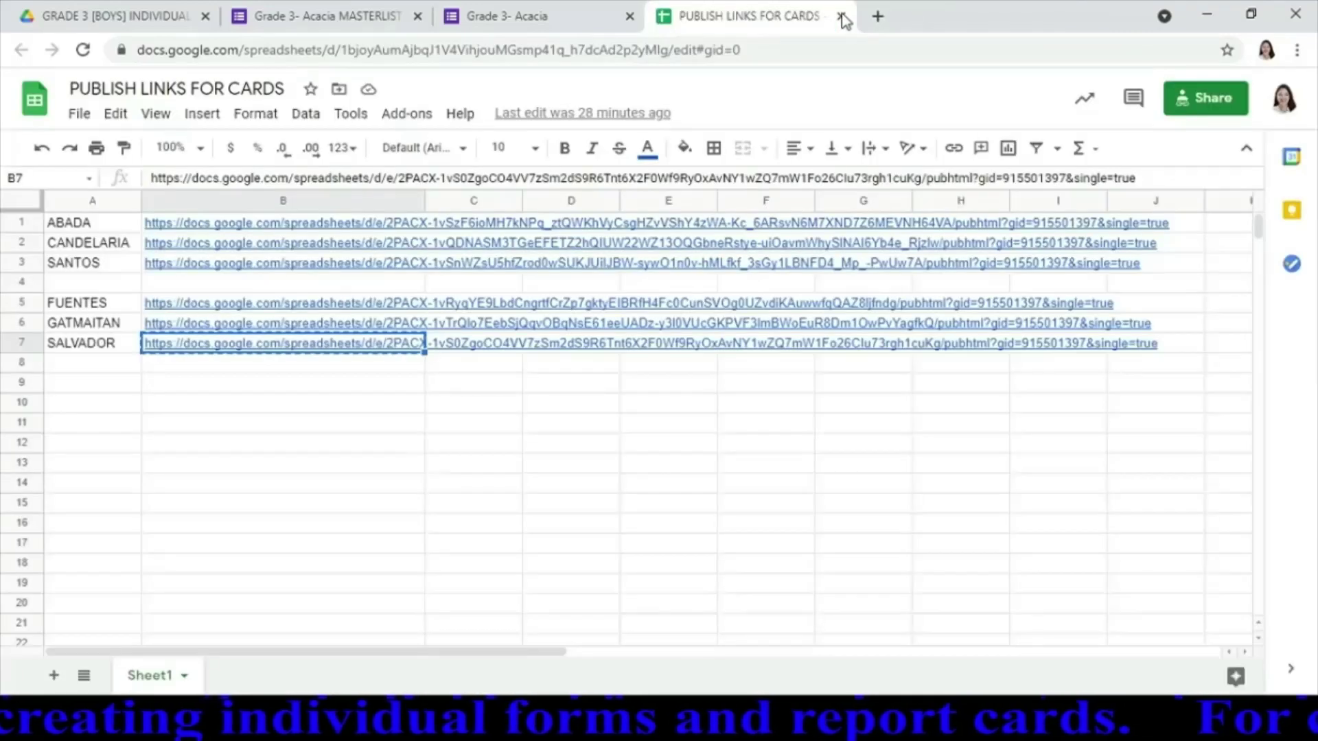
# Close the Grade 3- Acacia response page and turn off Accepting responses on the MASTERLIST form
pyautogui.click(568, 26)
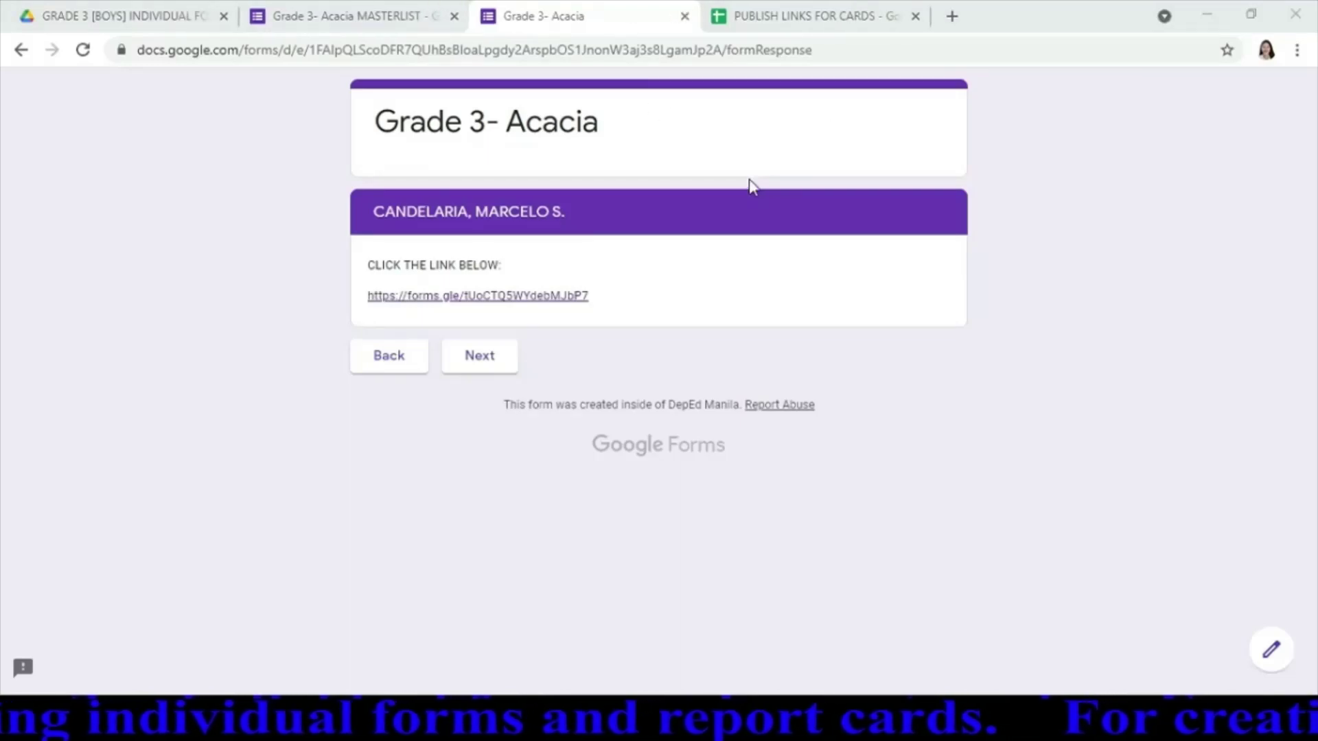
pyautogui.hotkey('ctrl', 'w')
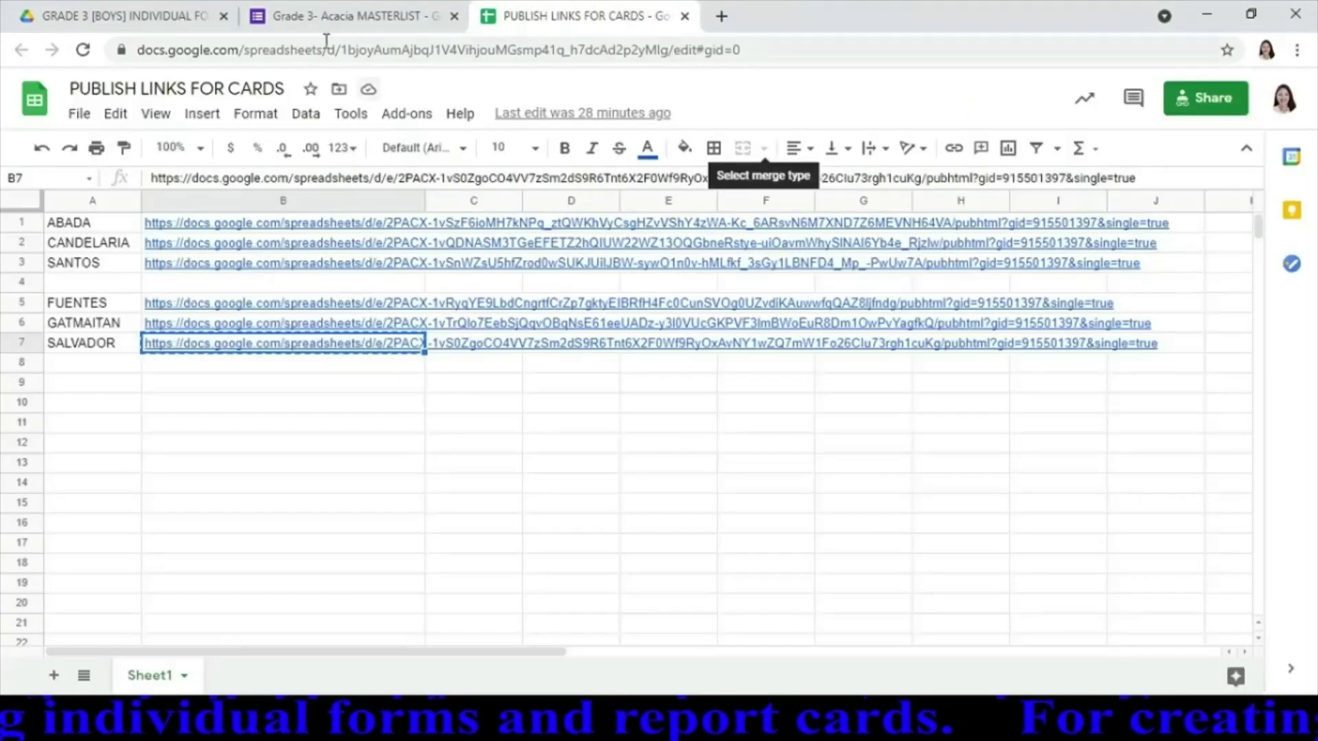
pyautogui.click(361, 28)
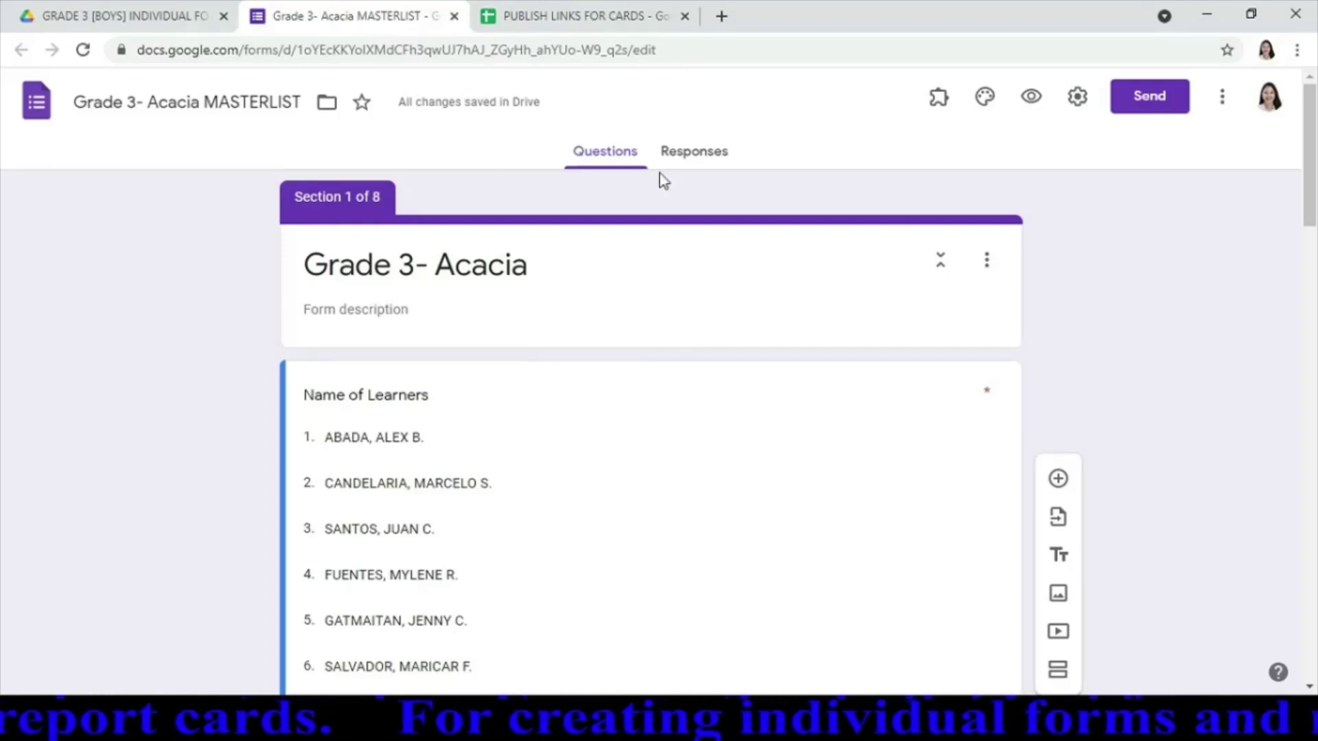
pyautogui.click(692, 154)
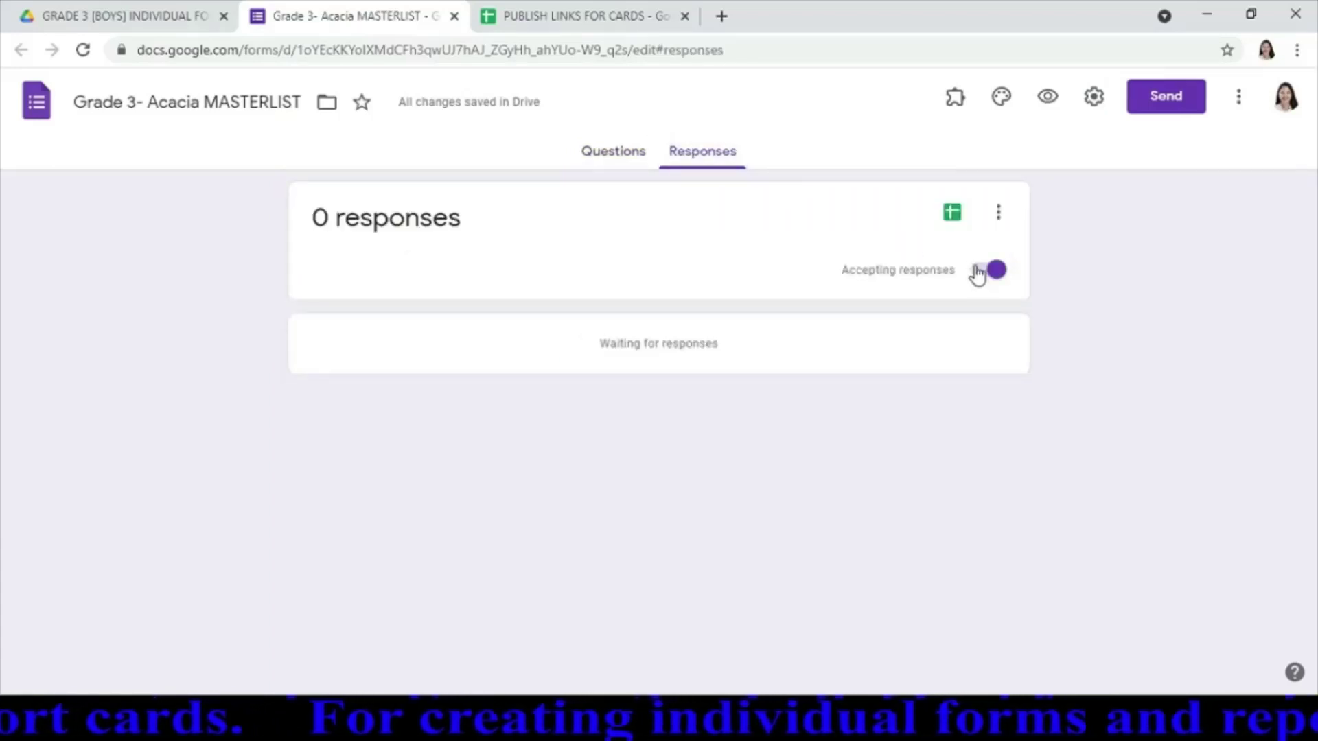
pyautogui.click(986, 274)
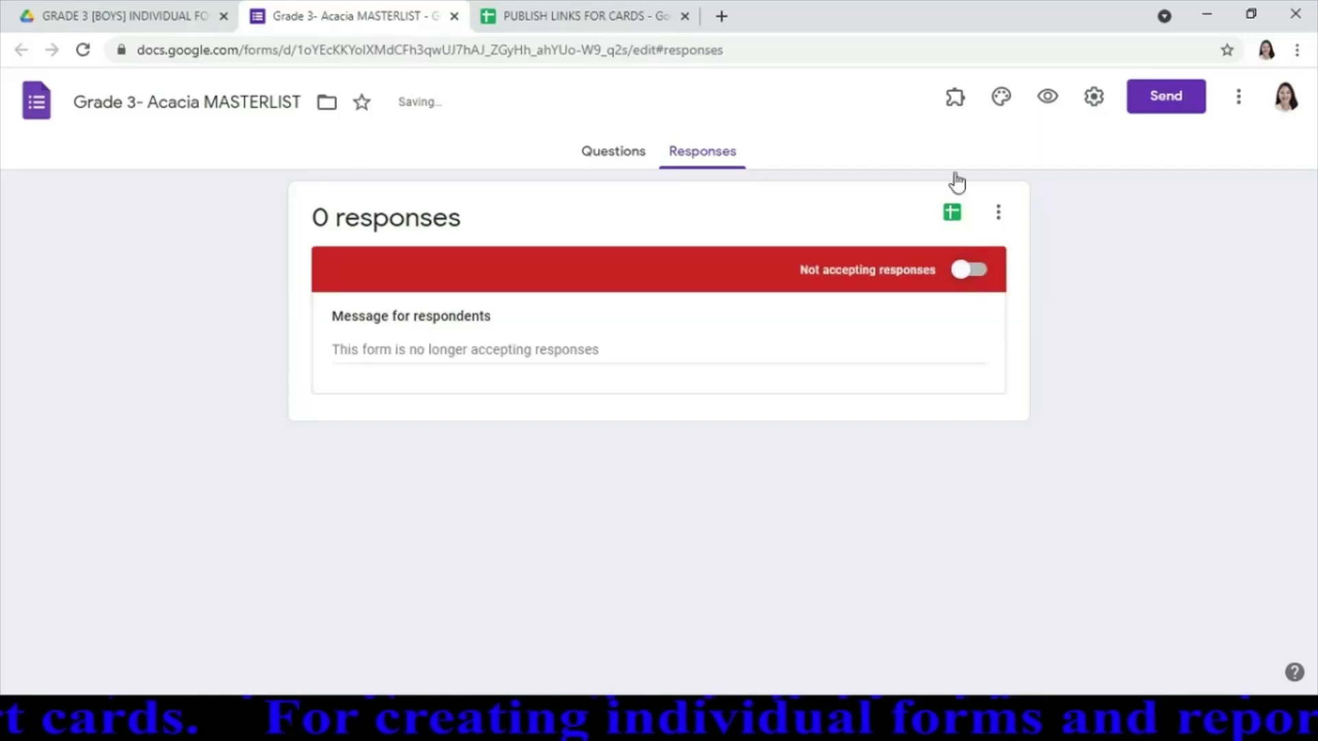